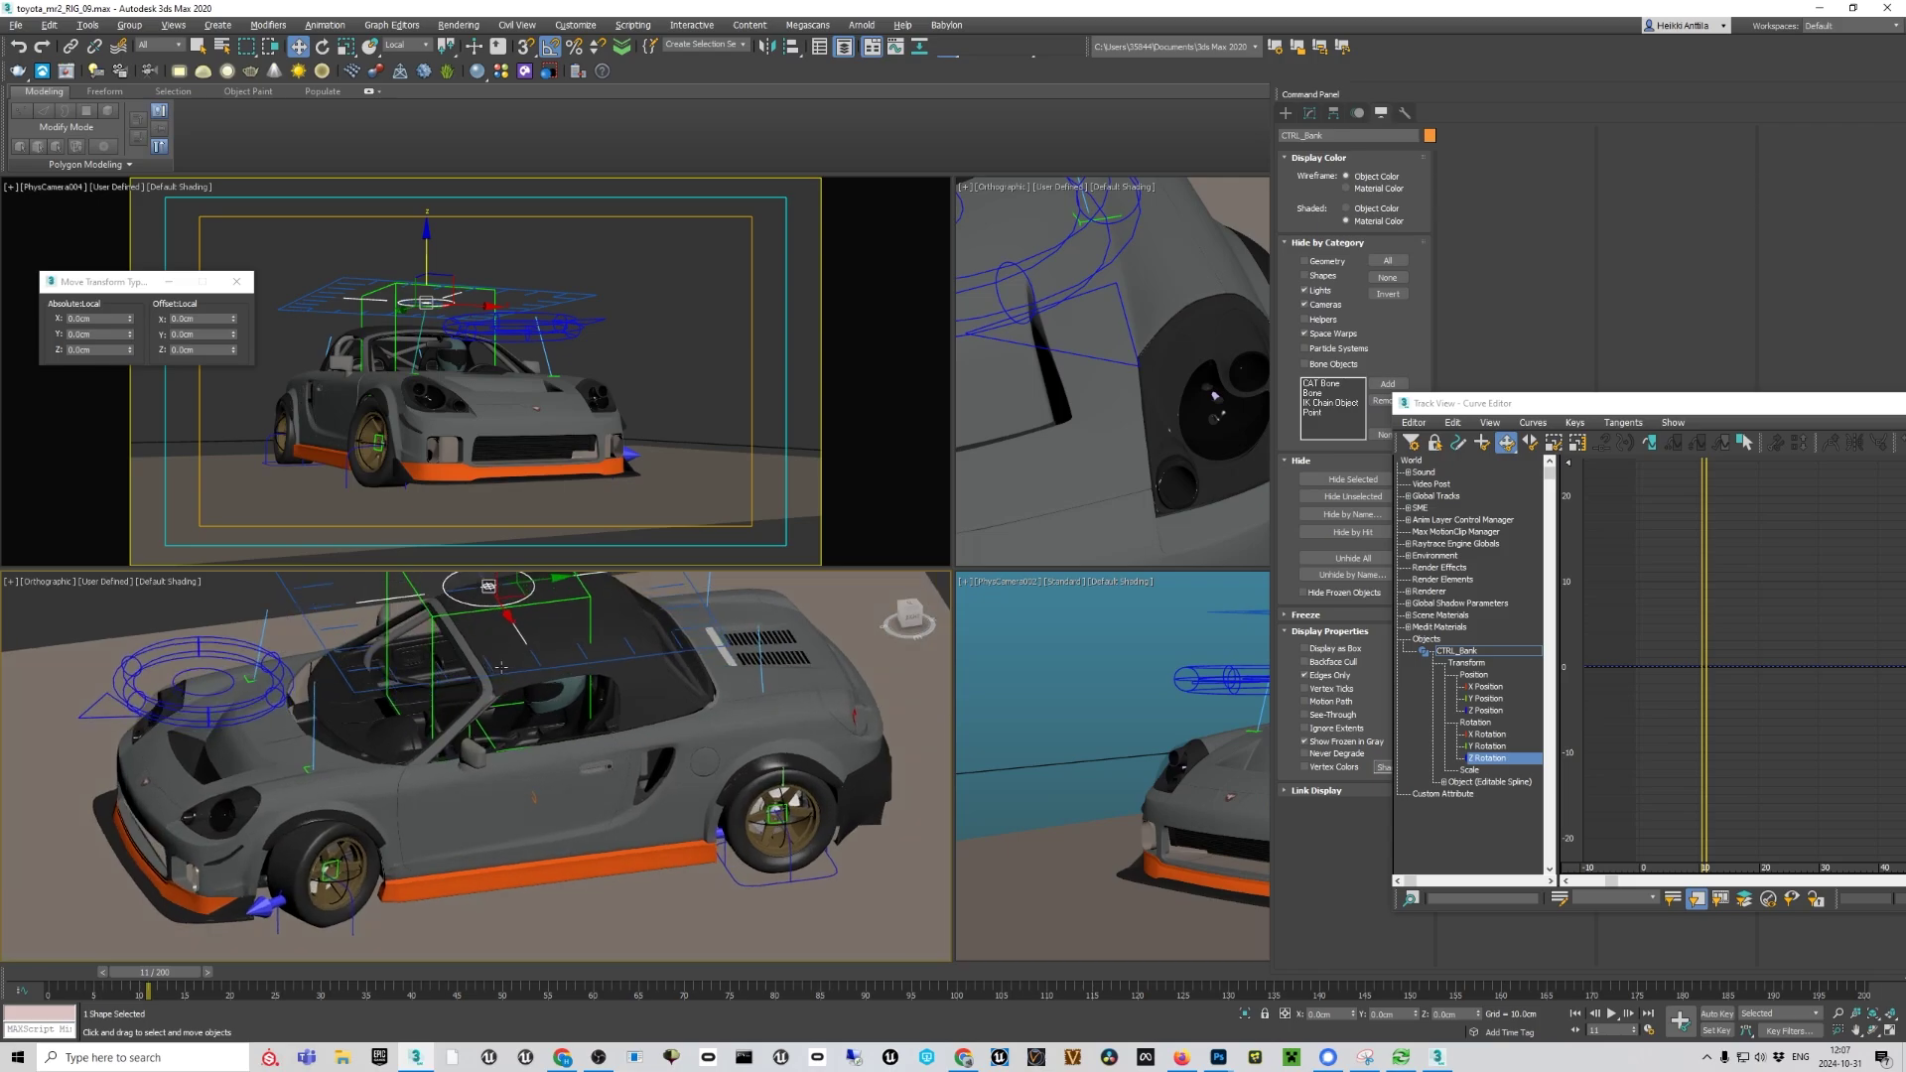
# Maximize the orthographic viewport showing the whole car and select the steering wheel control above the hood
pyautogui.scroll(1, 507, 643)
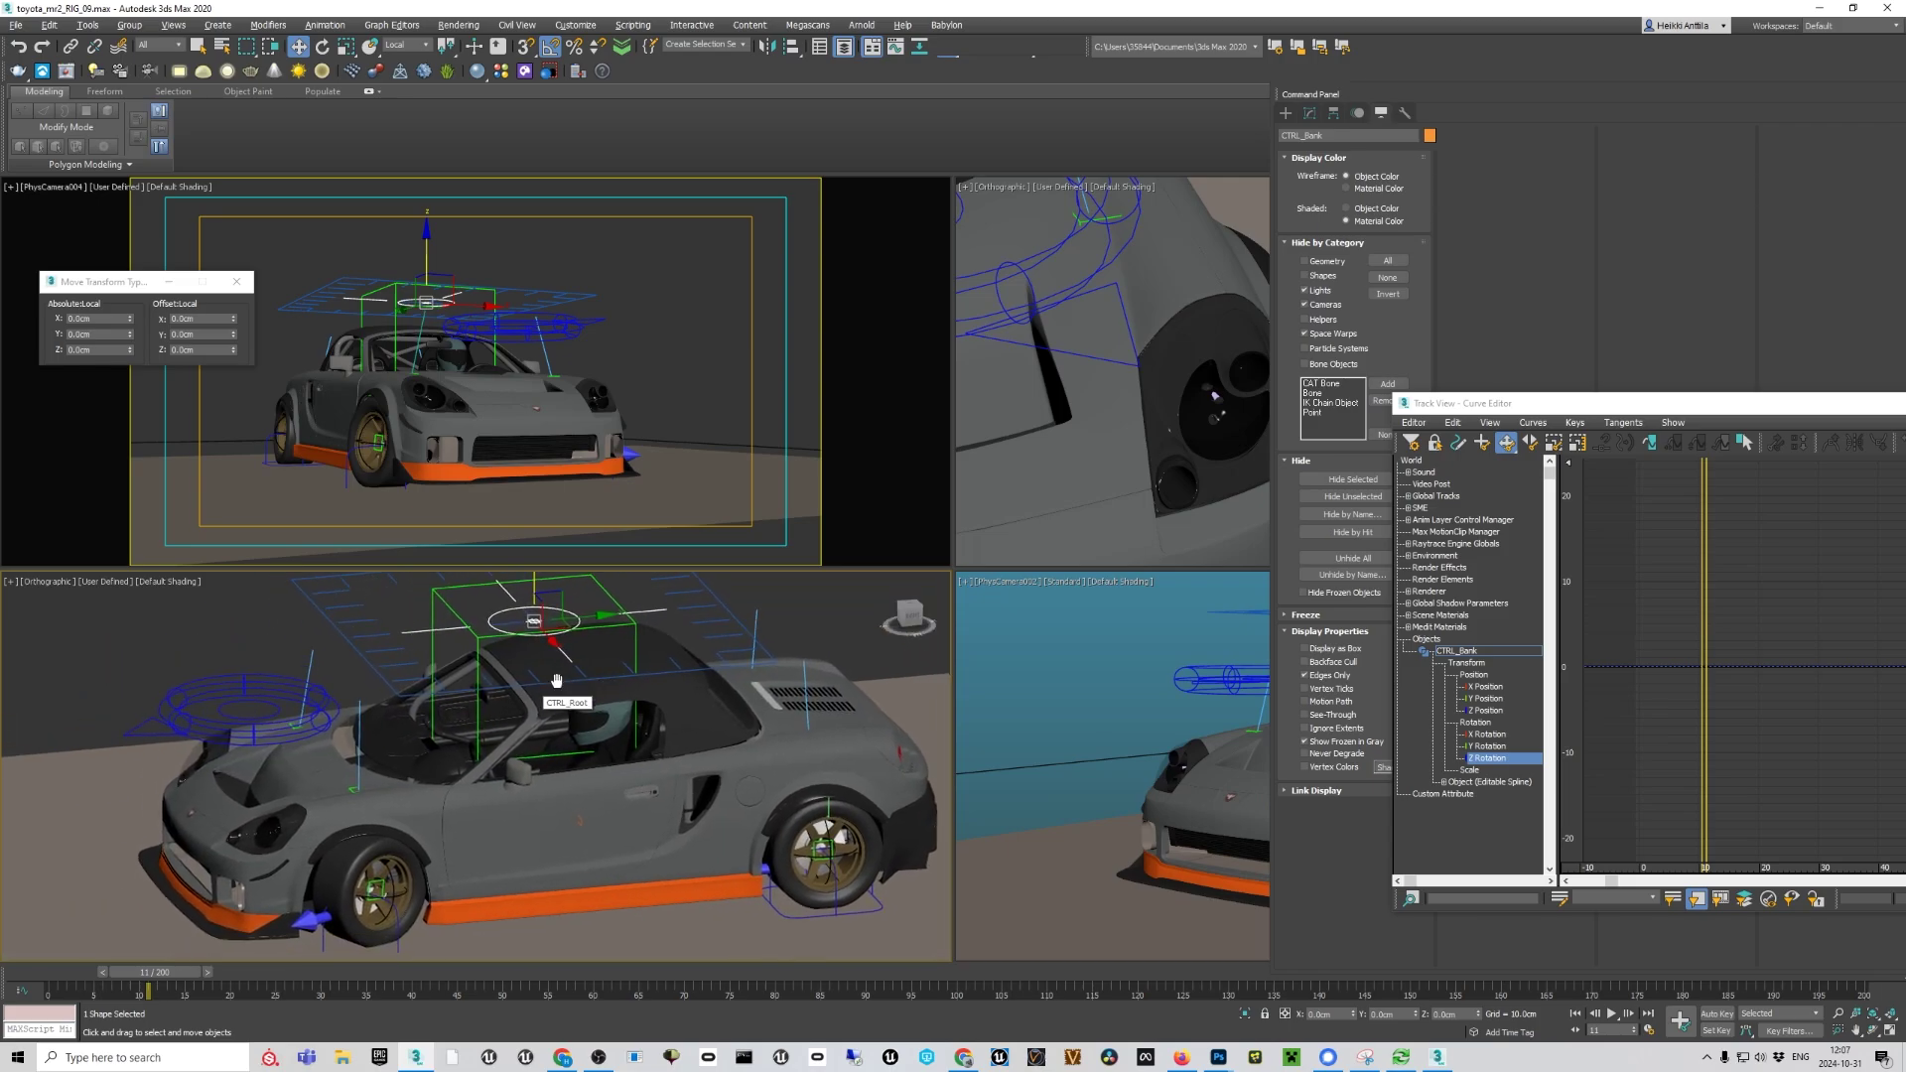
pyautogui.hotkey('alt', 'w')
pyautogui.scroll(-3, 554, 681)
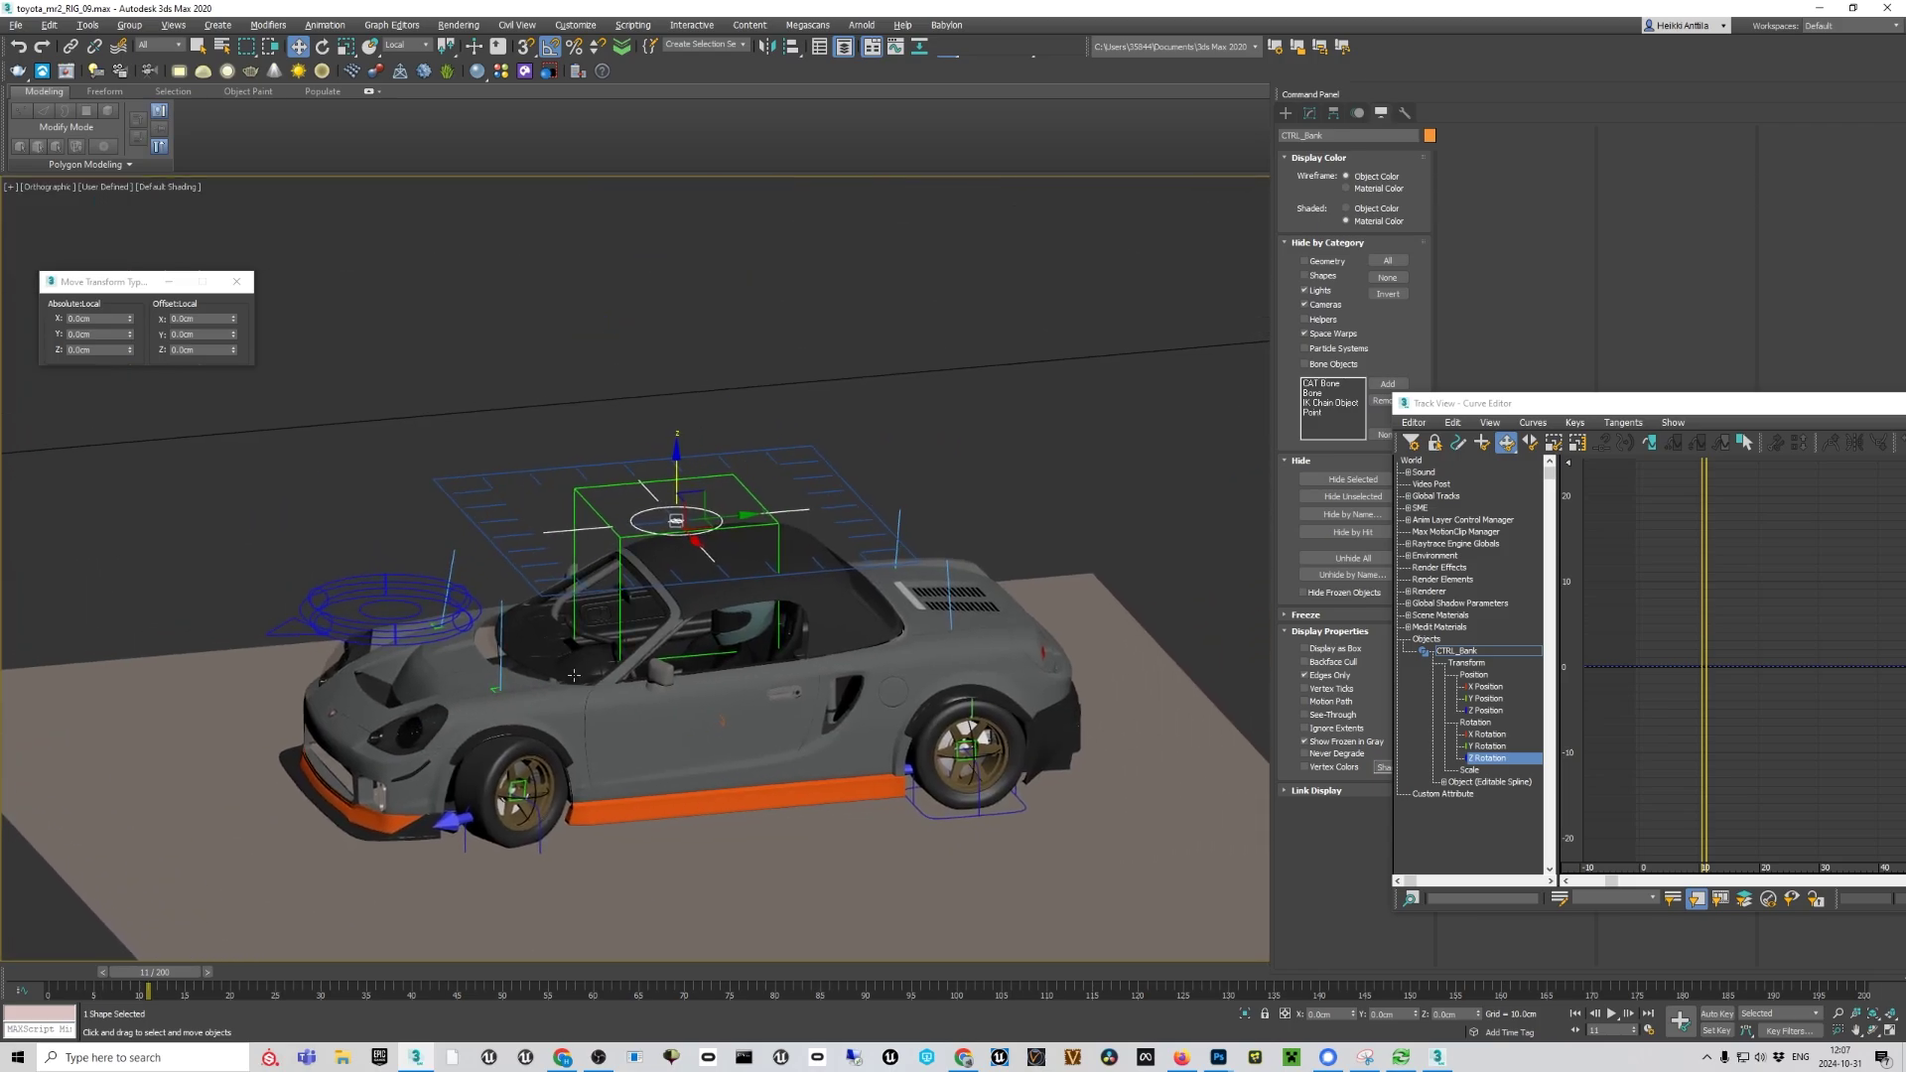
pyautogui.click(370, 579)
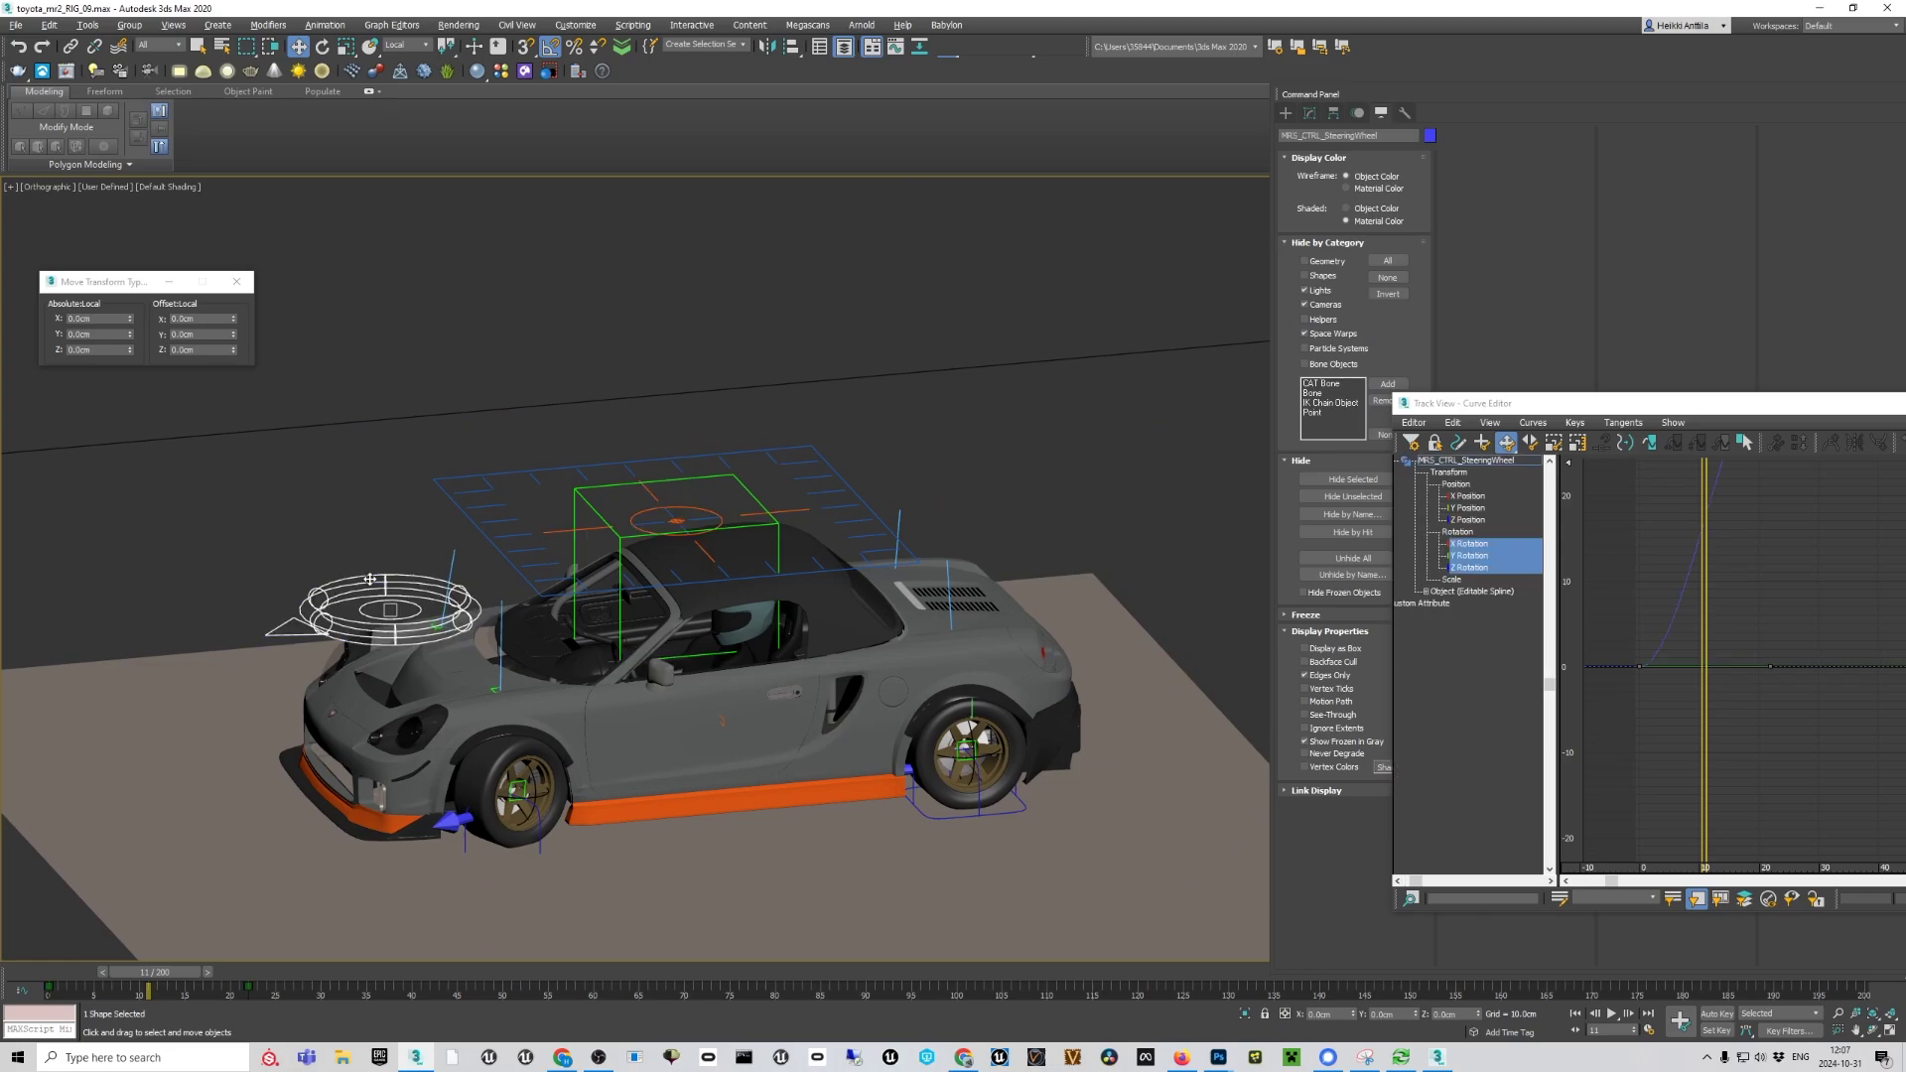
# Try rotating the steering wheel control by about -60 and -40 degrees around Z to steer the front wheels, reverting each rotation
pyautogui.press('e')
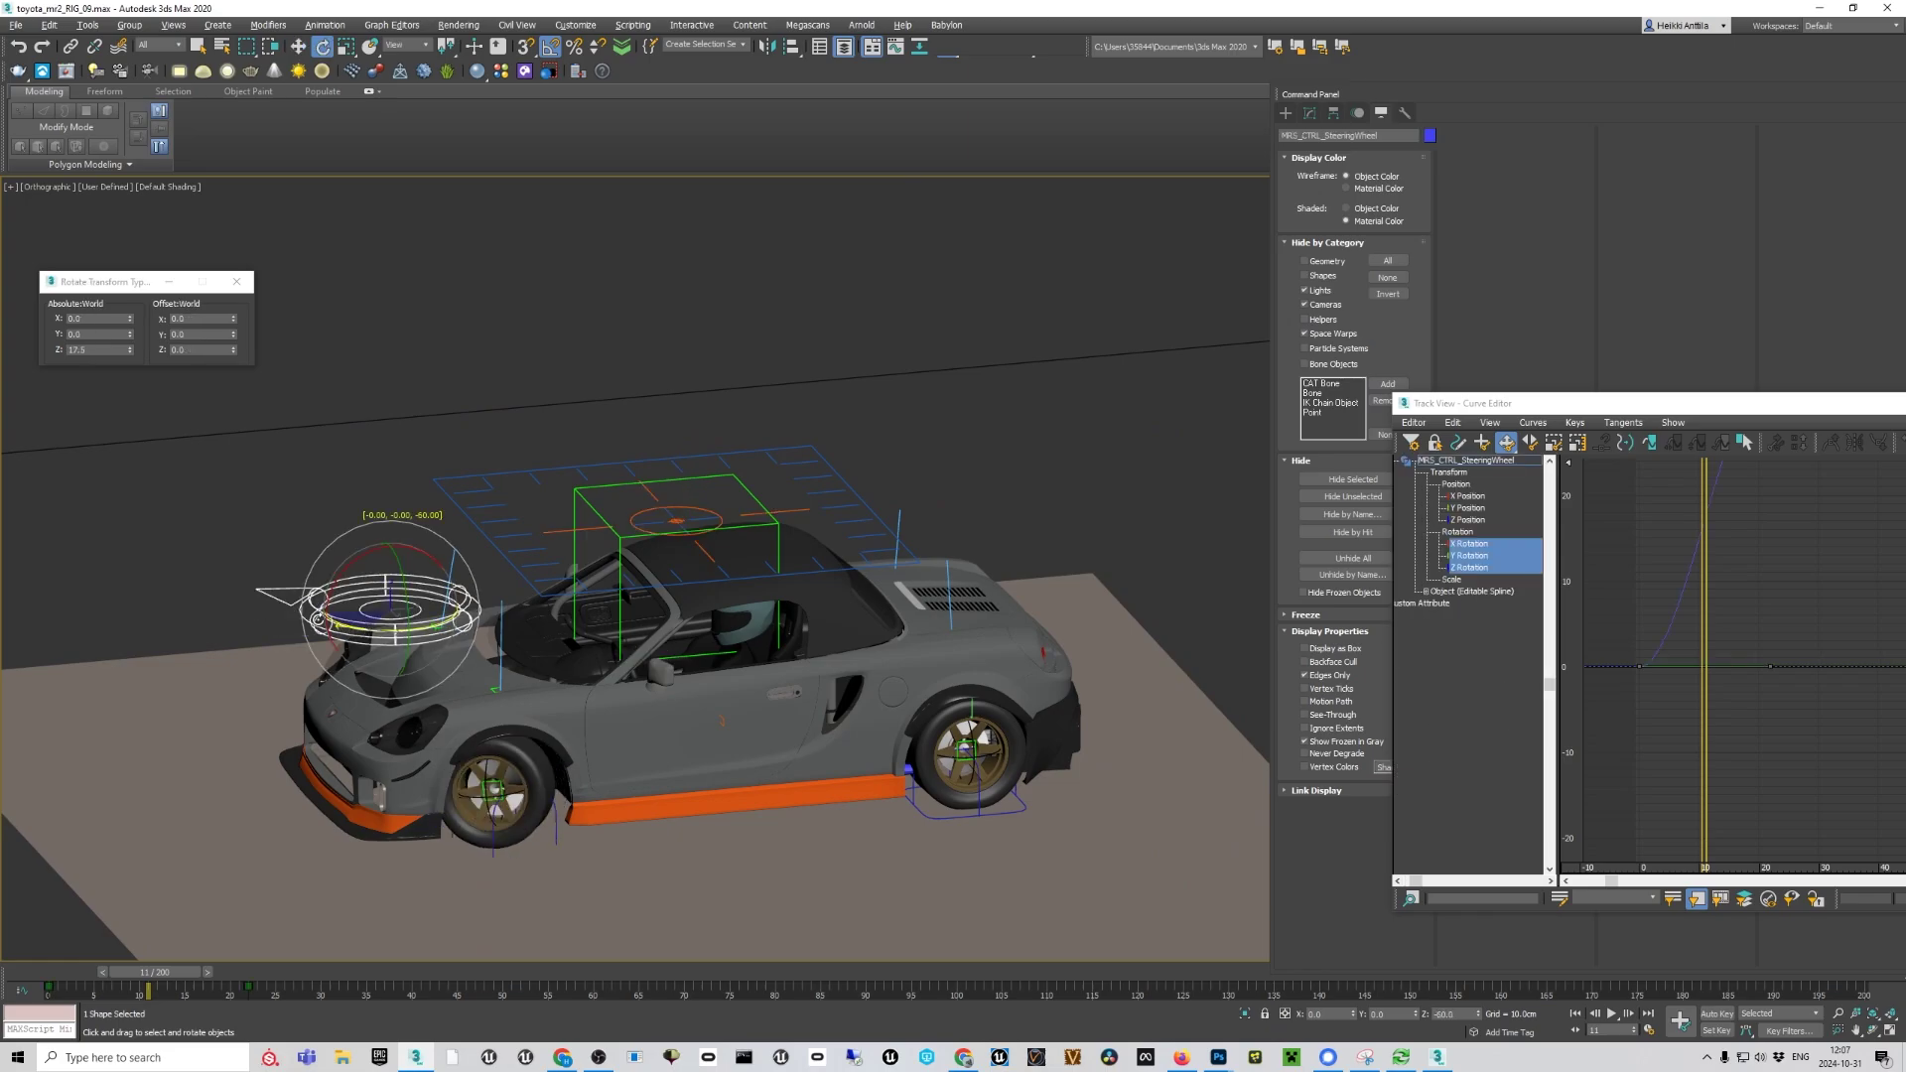
pyautogui.moveTo(395, 627); pyautogui.dragTo(363, 623)
pyautogui.hotkey('ctrl', 'z')
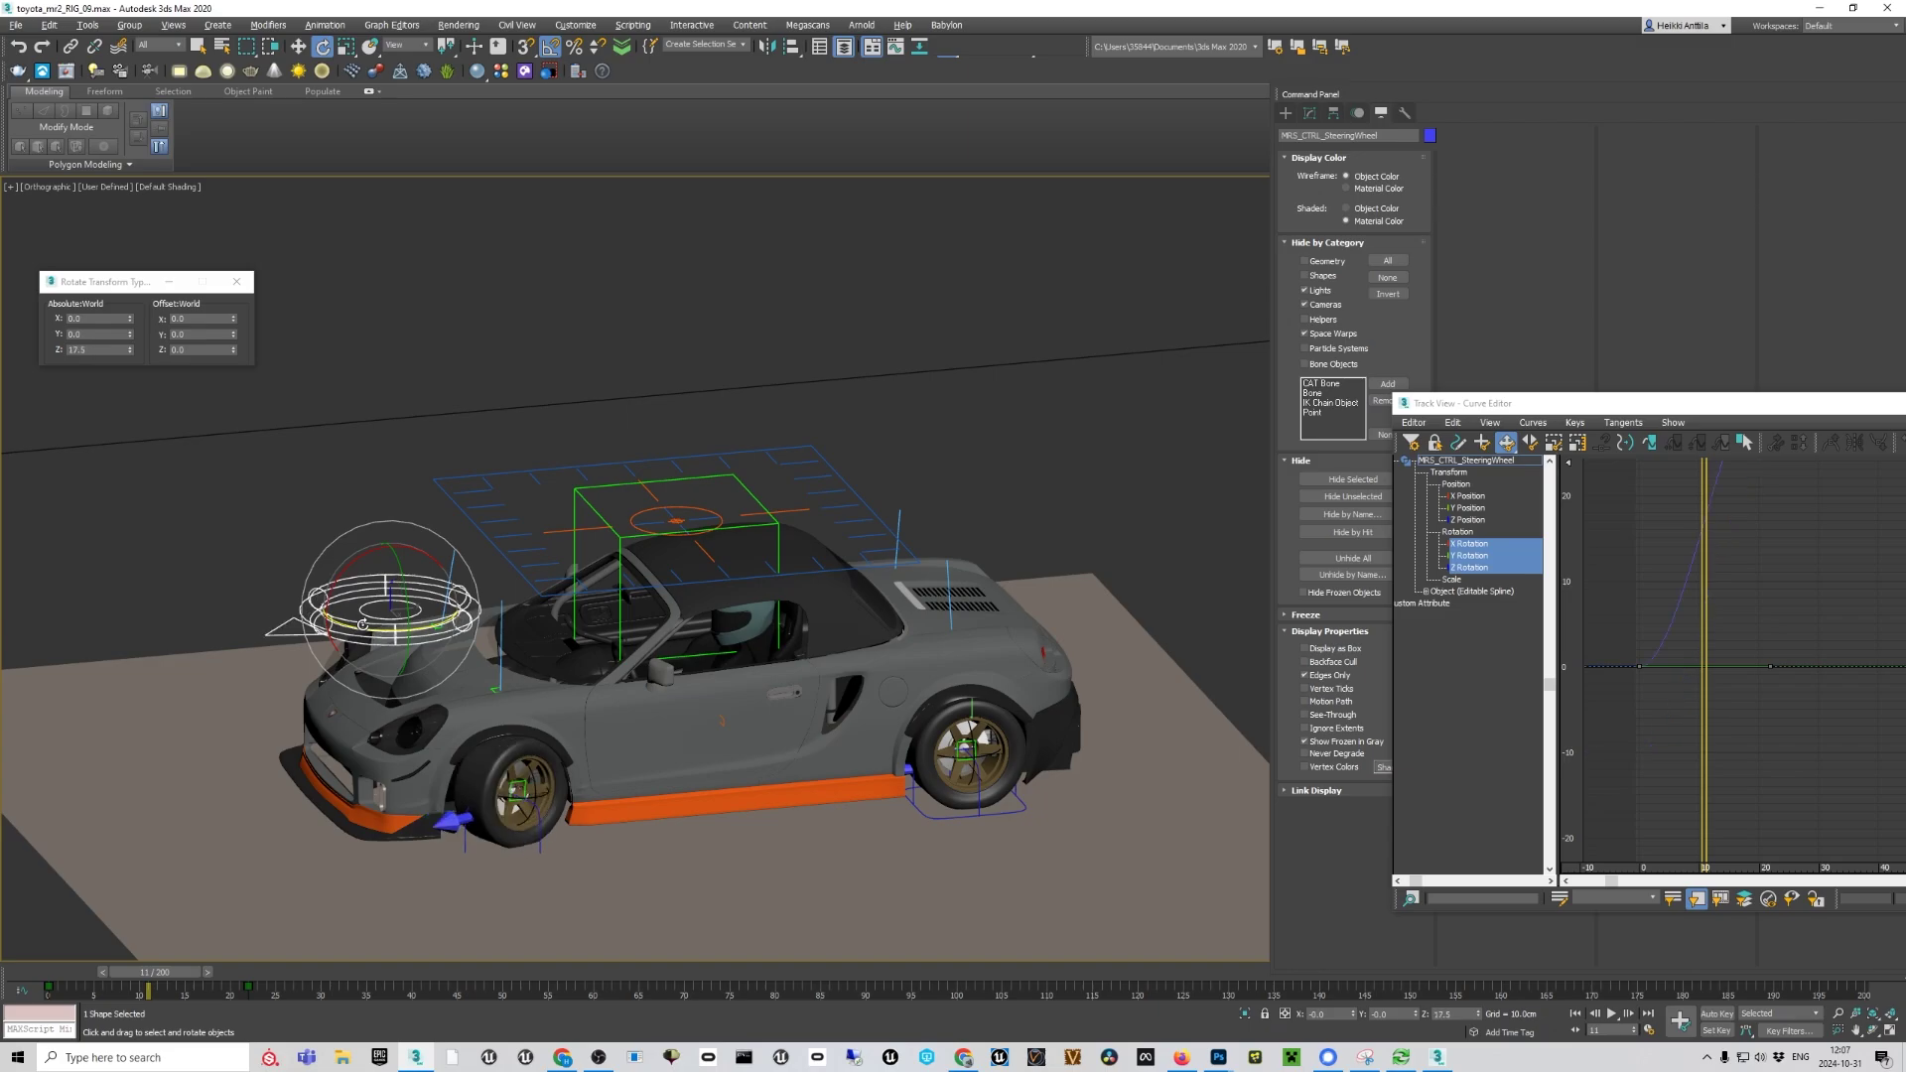
pyautogui.keyDown('alt'); pyautogui.moveTo(364, 623); pyautogui.dragTo(400, 675, button='middle'); pyautogui.keyUp('alt')
pyautogui.moveTo(175, 974)
pyautogui.mouseDown()
pyautogui.moveTo(137, 974)
pyautogui.moveTo(253, 974)
pyautogui.moveTo(99, 971)
pyautogui.moveTo(176, 971)
pyautogui.mouseUp()
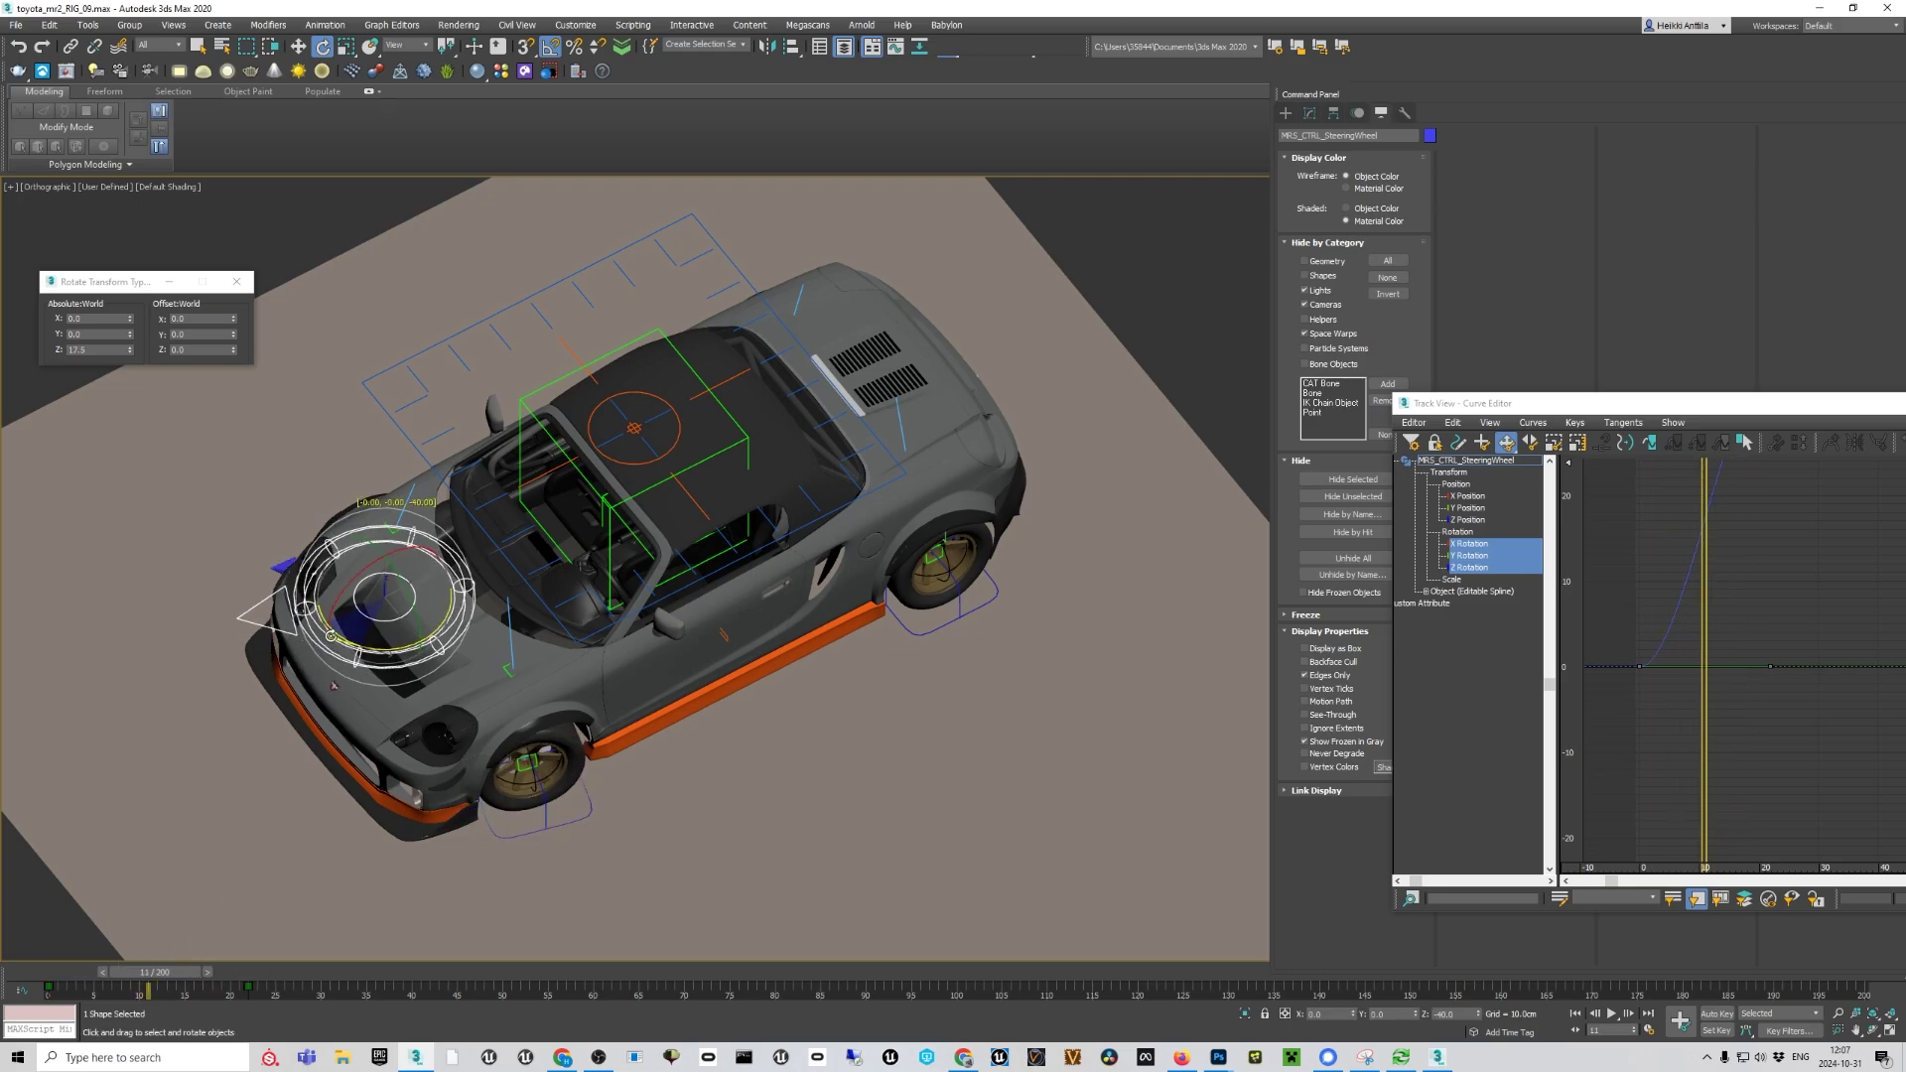
pyautogui.keyDown('alt'); pyautogui.moveTo(516, 700); pyautogui.dragTo(568, 777, button='middle'); pyautogui.keyUp('alt')
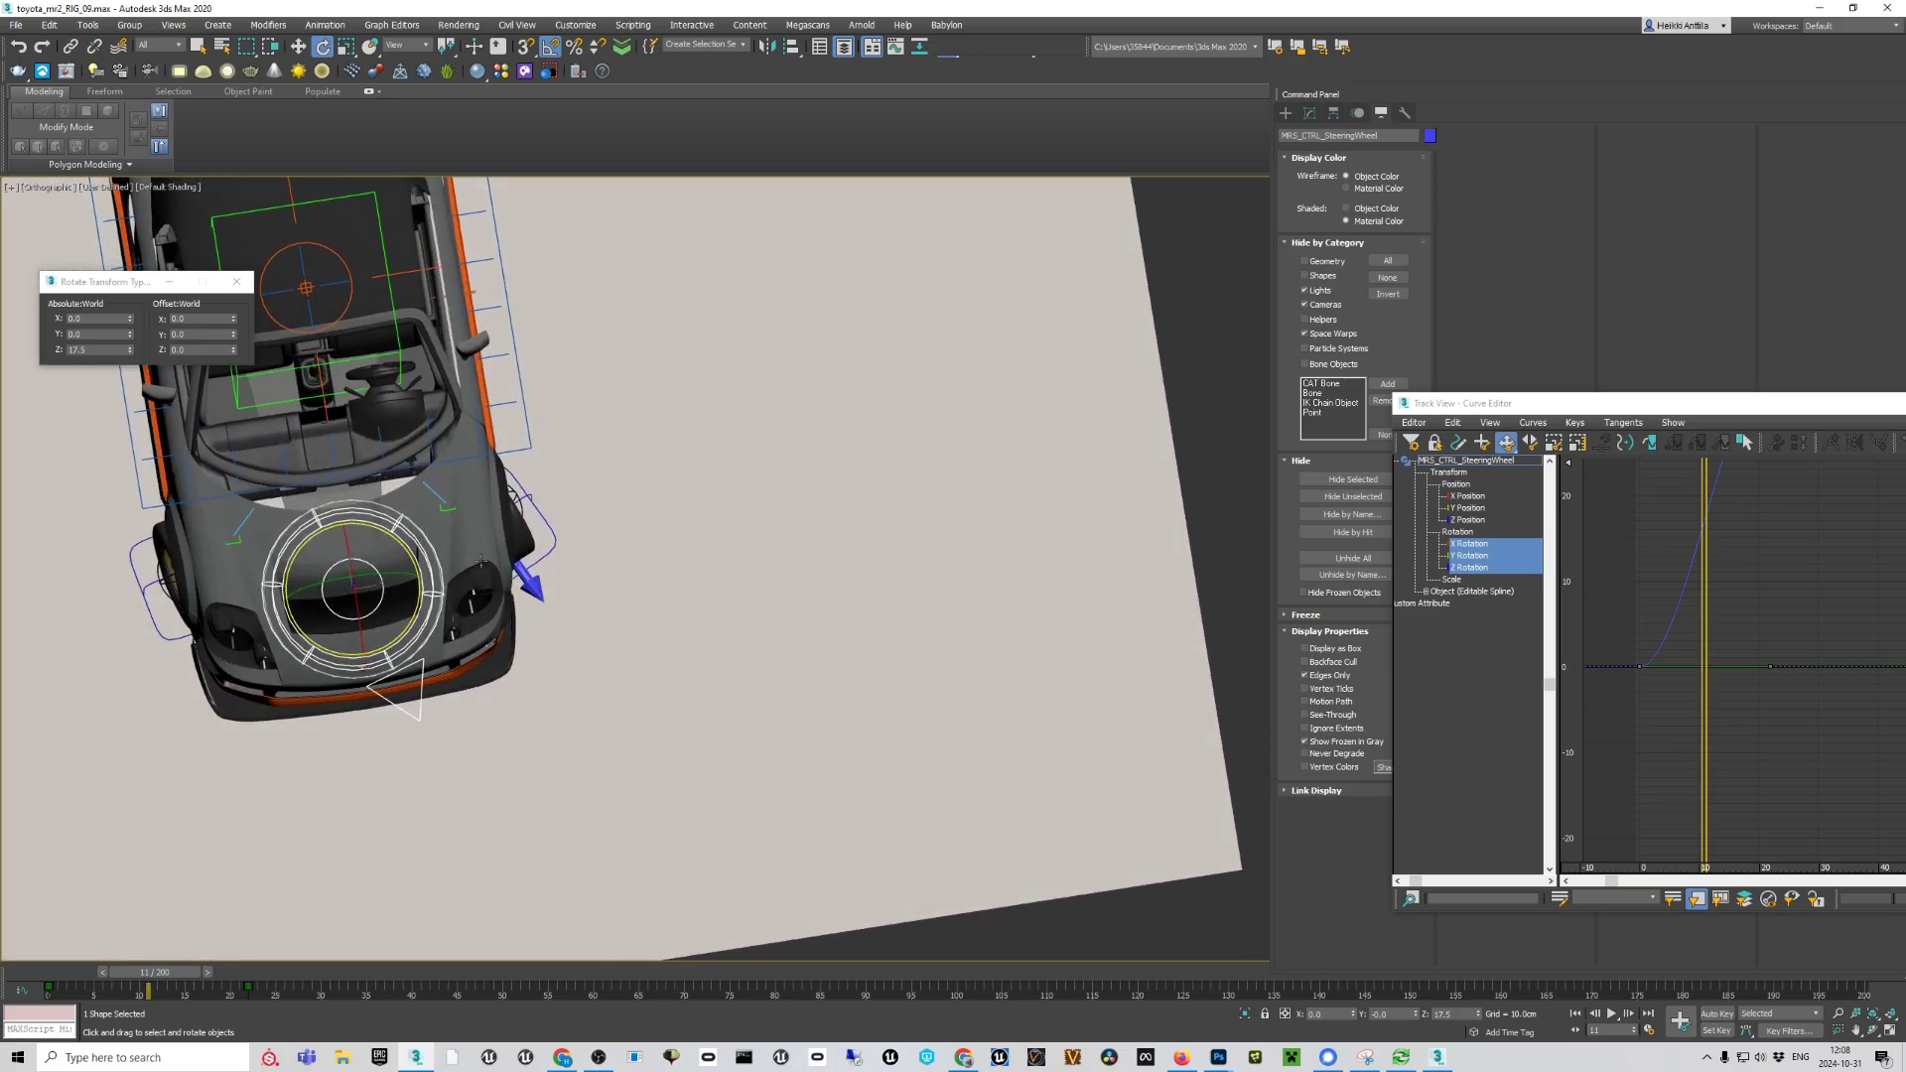
pyautogui.keyDown('alt'); pyautogui.moveTo(545, 527); pyautogui.dragTo(369, 599, button='middle'); pyautogui.keyUp('alt')
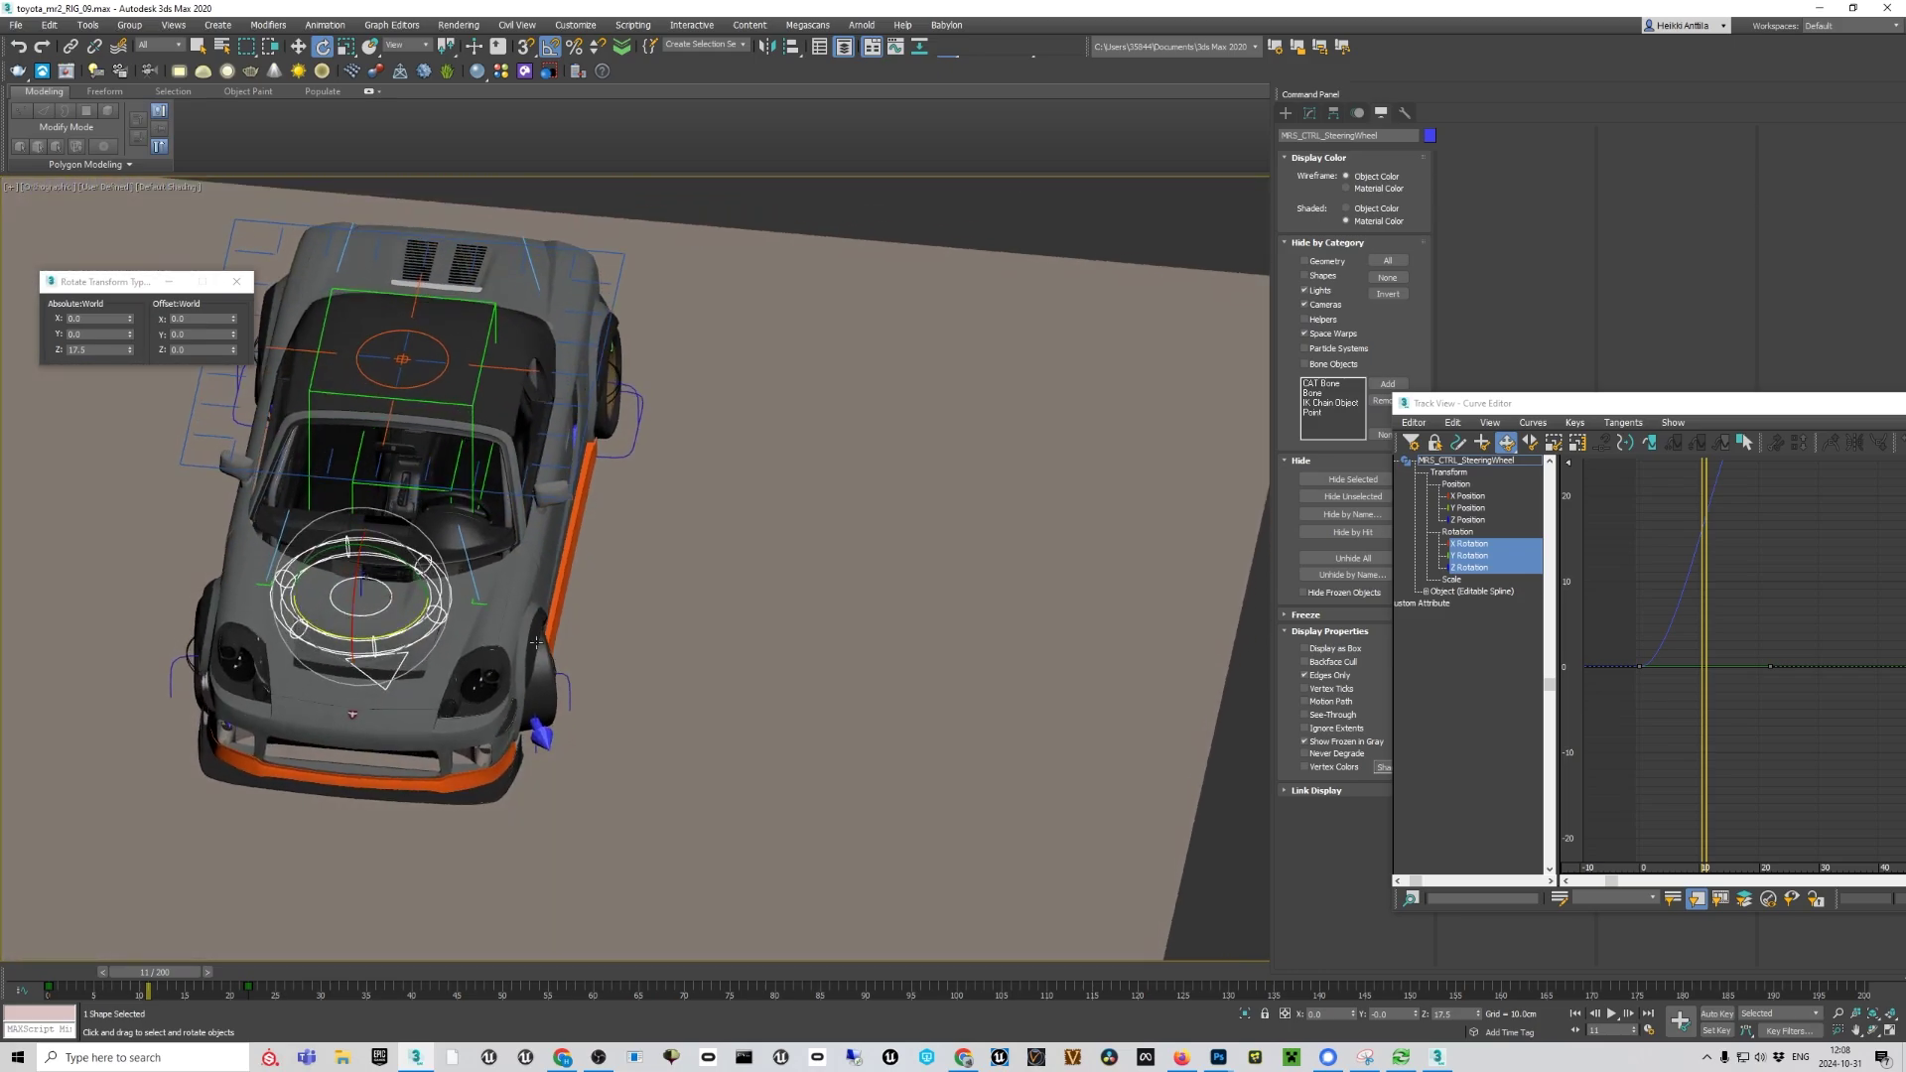
pyautogui.scroll(1, 376, 619)
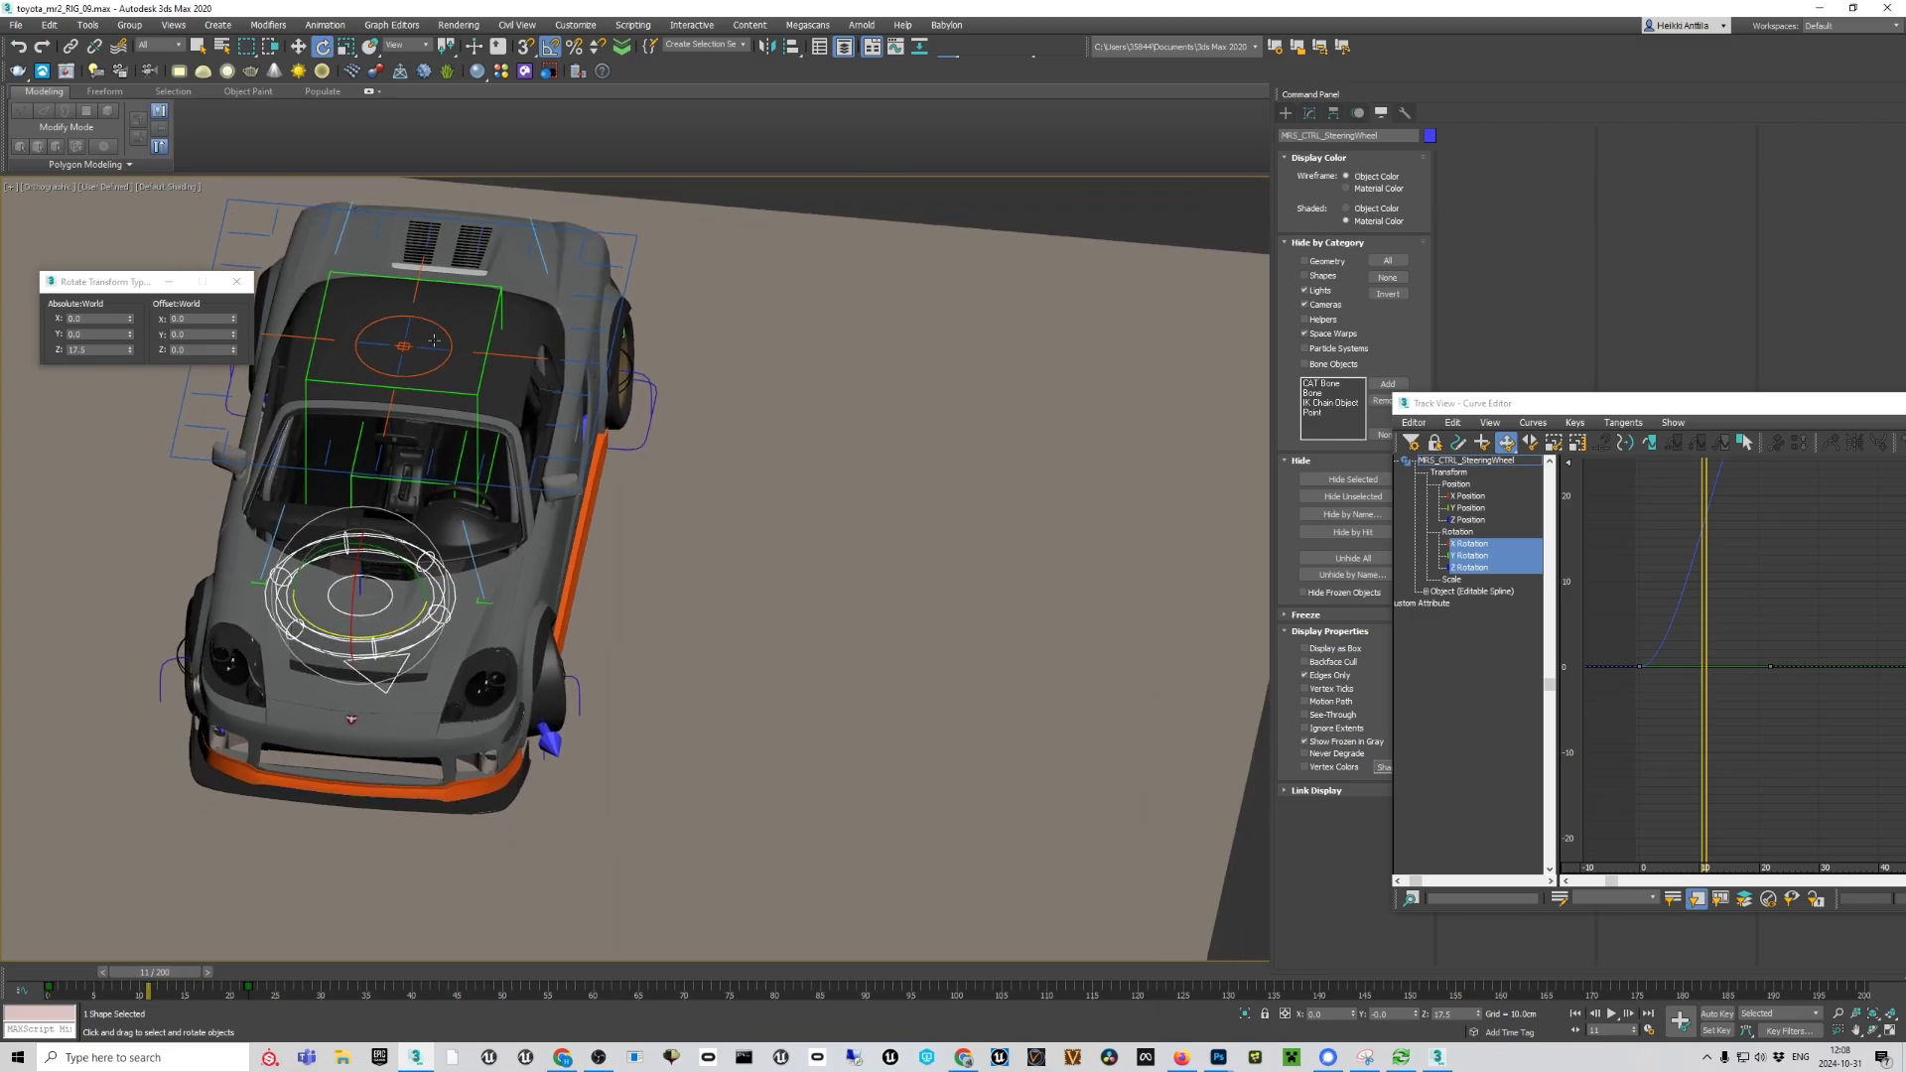
# Select the CTRL_Bank control above the roof and try moving it to test the body's bank, cancelling the move
pyautogui.click(518, 355)
pyautogui.press('w')
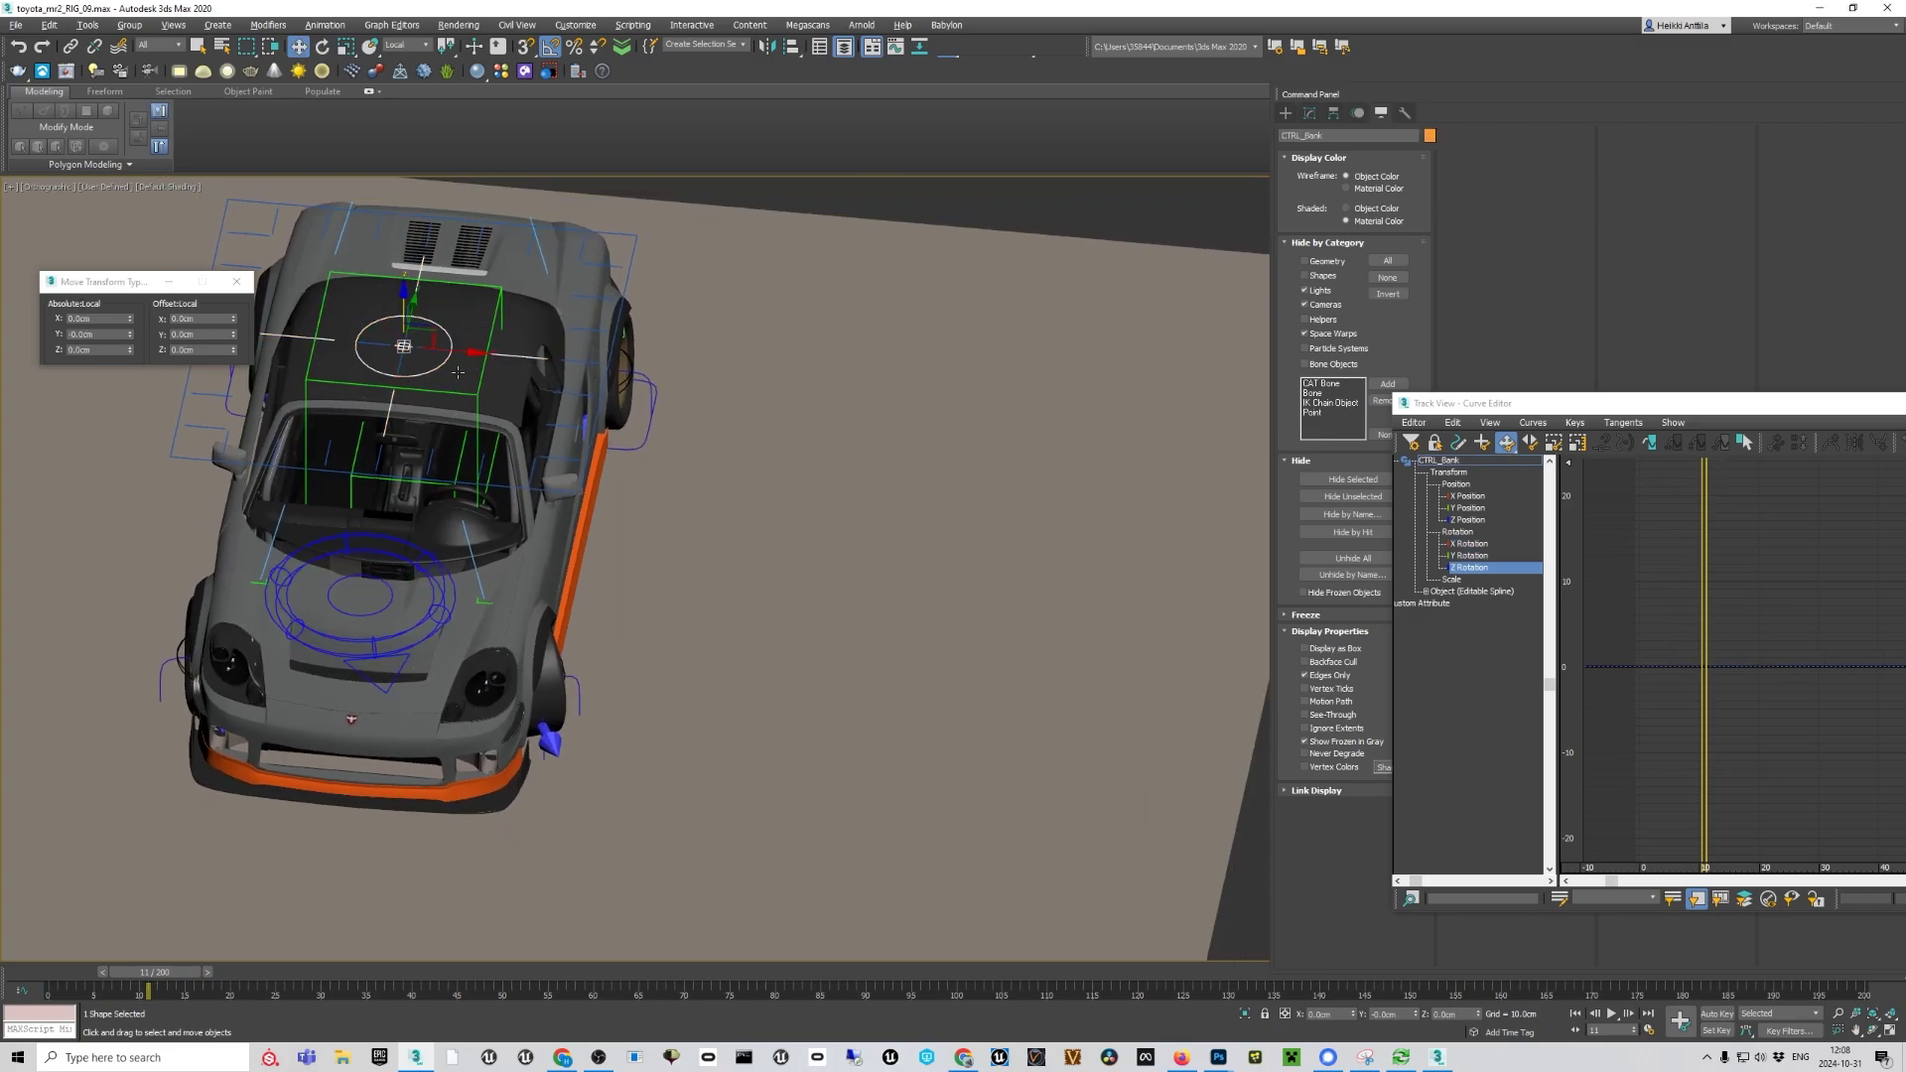
pyautogui.keyDown('alt'); pyautogui.moveTo(519, 356); pyautogui.dragTo(605, 412, button='middle'); pyautogui.keyUp('alt')
pyautogui.moveTo(605, 412); pyautogui.dragTo(651, 437)
pyautogui.rightClick(651, 437)
pyautogui.keyDown('alt'); pyautogui.moveTo(650, 437); pyautogui.dragTo(720, 410, button='middle'); pyautogui.keyUp('alt')
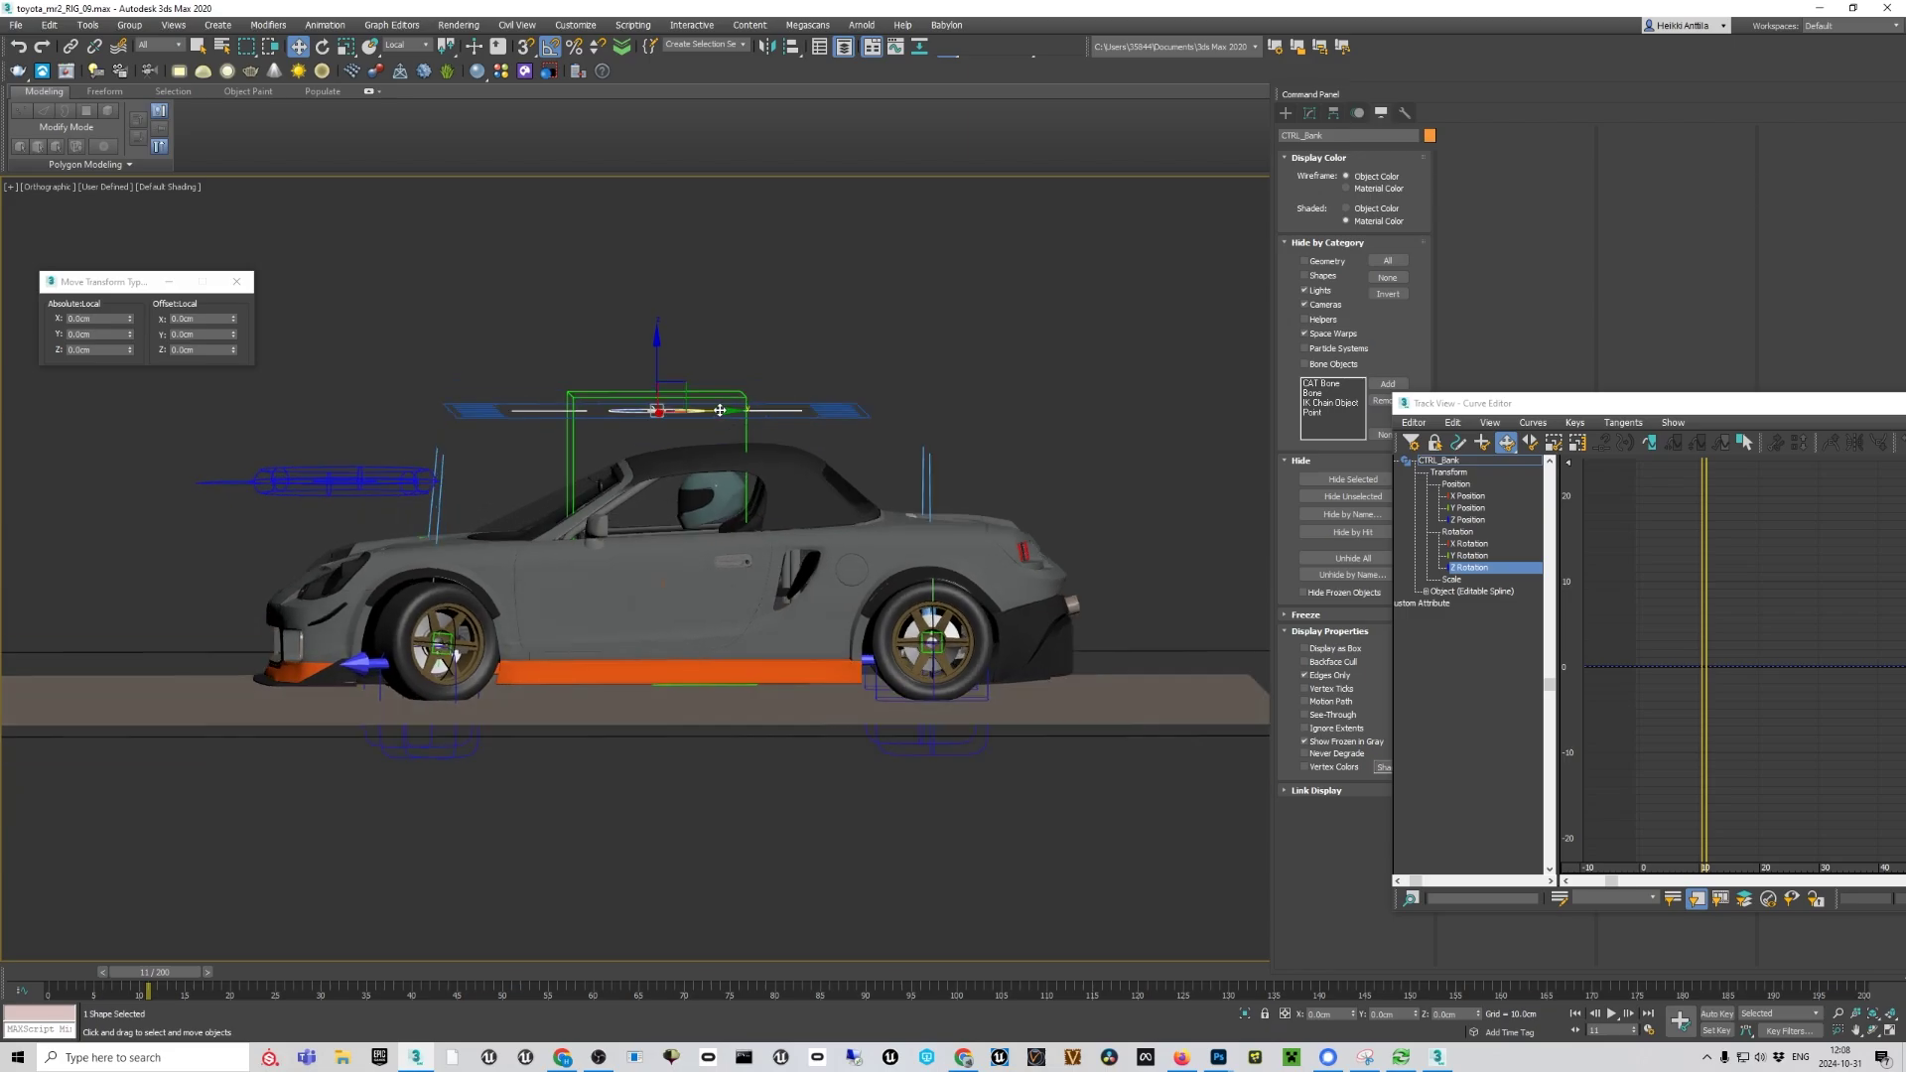
# Try moving the CTRL_Bank control along the car's length and vertically to test the body motion, cancelling each move
pyautogui.moveTo(721, 409)
pyautogui.mouseDown()
pyautogui.moveTo(604, 413)
pyautogui.moveTo(792, 417)
pyautogui.moveTo(713, 419)
pyautogui.mouseUp()
pyautogui.rightClick(713, 419)
pyautogui.keyDown('alt'); pyautogui.moveTo(668, 455); pyautogui.dragTo(800, 444, button='middle'); pyautogui.keyUp('alt')
pyautogui.moveTo(710, 409); pyautogui.dragTo(927, 440)
pyautogui.rightClick(927, 440)
pyautogui.keyDown('alt'); pyautogui.moveTo(927, 440); pyautogui.dragTo(827, 539, button='middle'); pyautogui.keyUp('alt')
pyautogui.moveTo(823, 385); pyautogui.dragTo(844, 332)
pyautogui.rightClick(844, 332)
pyautogui.scroll(5, 863, 569)
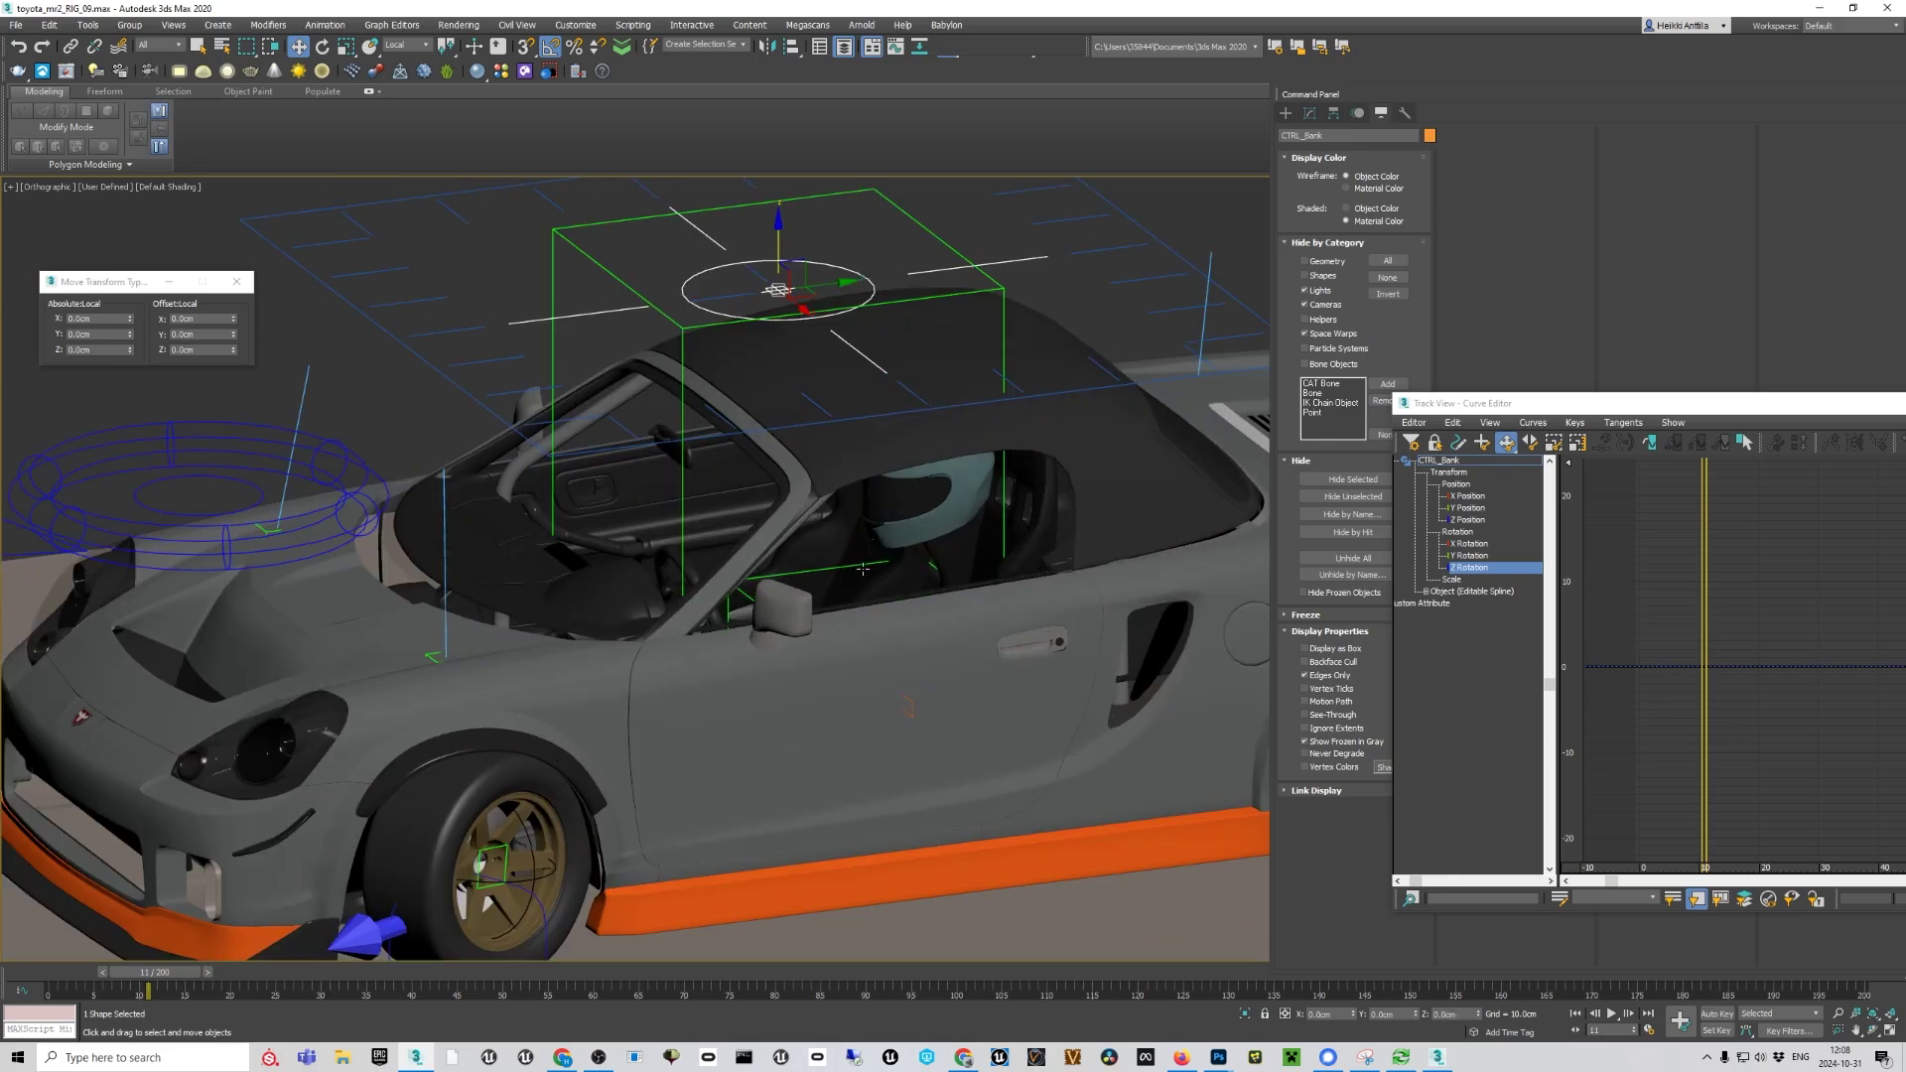
# Select the BodyRoot helper inside the car and examine how it sits in the body from several angles
pyautogui.click(835, 567)
pyautogui.moveTo(867, 637)
pyautogui.mouseDown()
pyautogui.moveTo(884, 609)
pyautogui.moveTo(883, 645)
pyautogui.mouseUp()
pyautogui.scroll(-3, 866, 620)
pyautogui.moveTo(866, 621)
pyautogui.keyDown('alt'); pyautogui.mouseDown(button='middle')
pyautogui.moveTo(922, 640)
pyautogui.moveTo(879, 623)
pyautogui.mouseUp(button='middle'); pyautogui.keyUp('alt')
pyautogui.scroll(3, 763, 735)
pyautogui.keyDown('alt'); pyautogui.moveTo(762, 735); pyautogui.dragTo(798, 678, button='middle'); pyautogui.keyUp('alt')
pyautogui.scroll(-3, 798, 677)
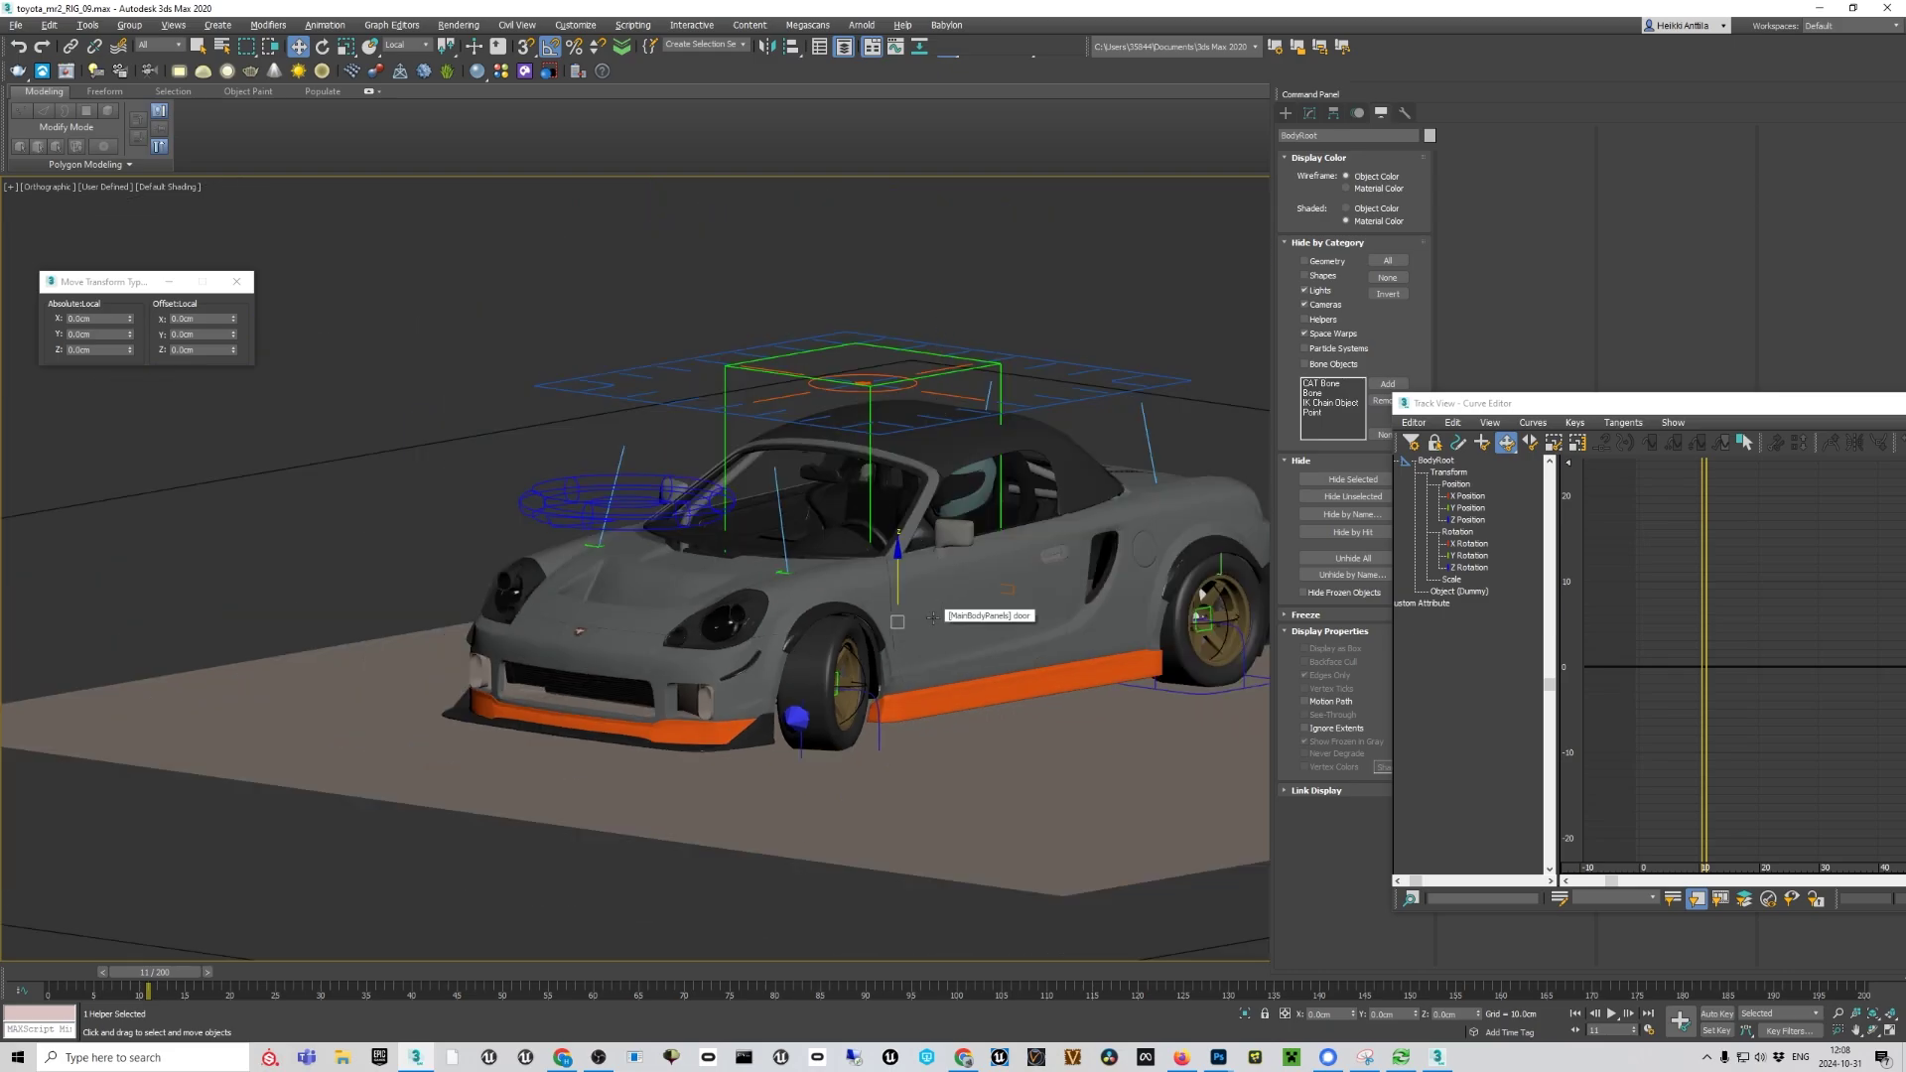
pyautogui.keyDown('alt'); pyautogui.moveTo(671, 641); pyautogui.dragTo(513, 658, button='middle'); pyautogui.keyUp('alt')
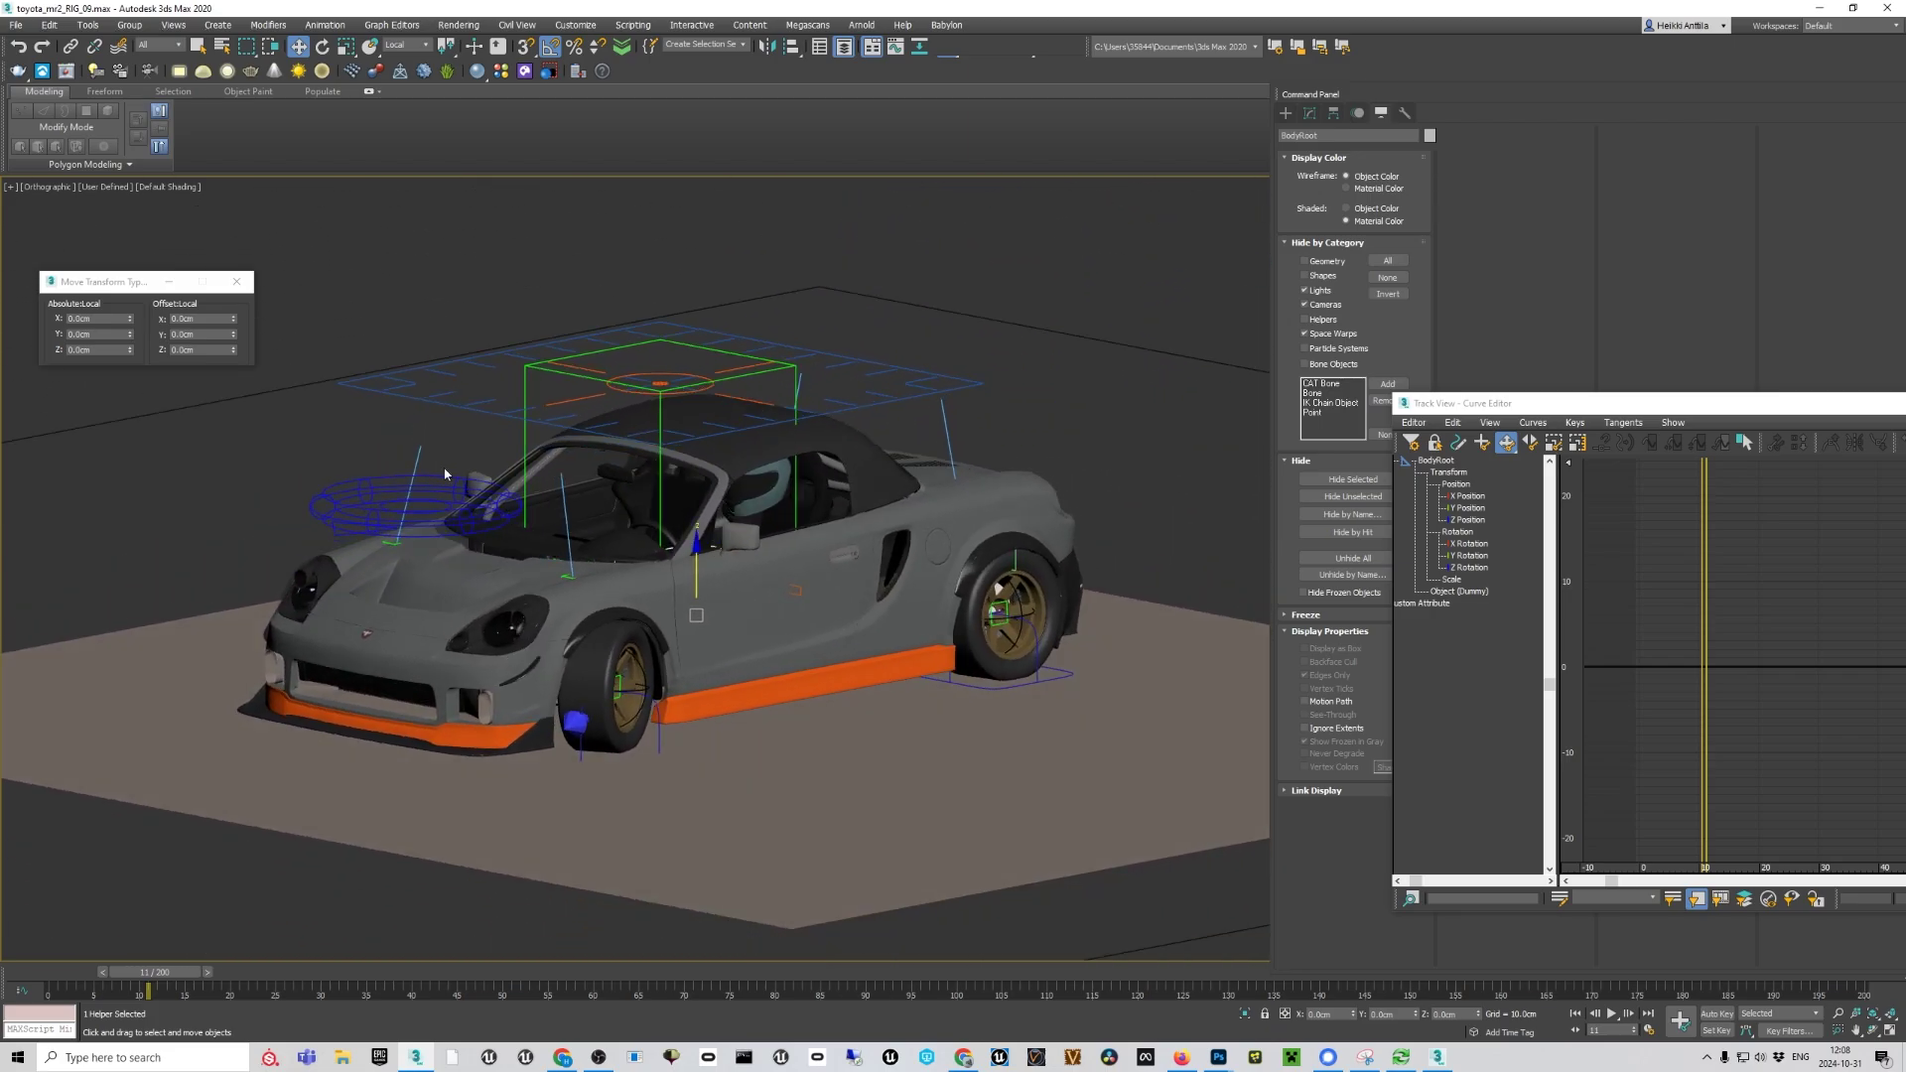
# Select the square CTRL_Root control above the roof and show its modifier stack
pyautogui.click(361, 489)
pyautogui.click(398, 394)
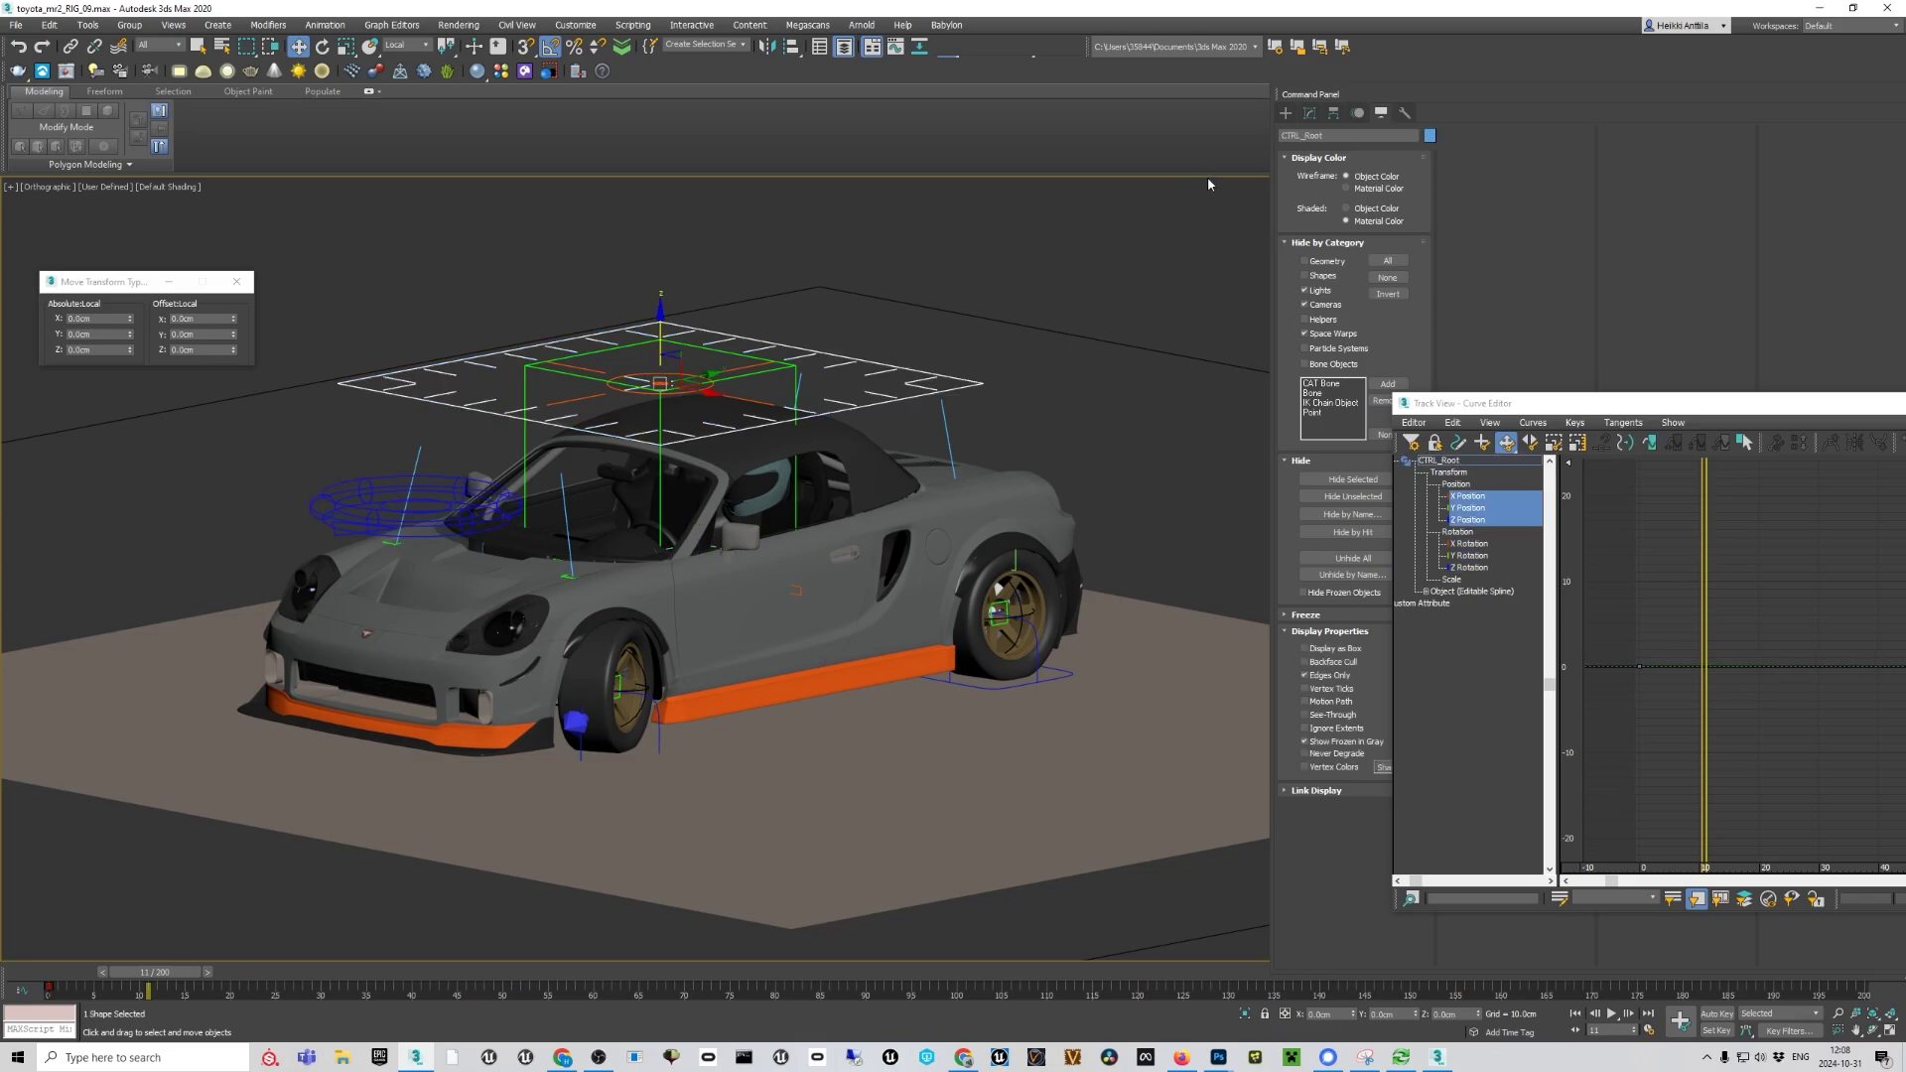
pyautogui.click(1309, 112)
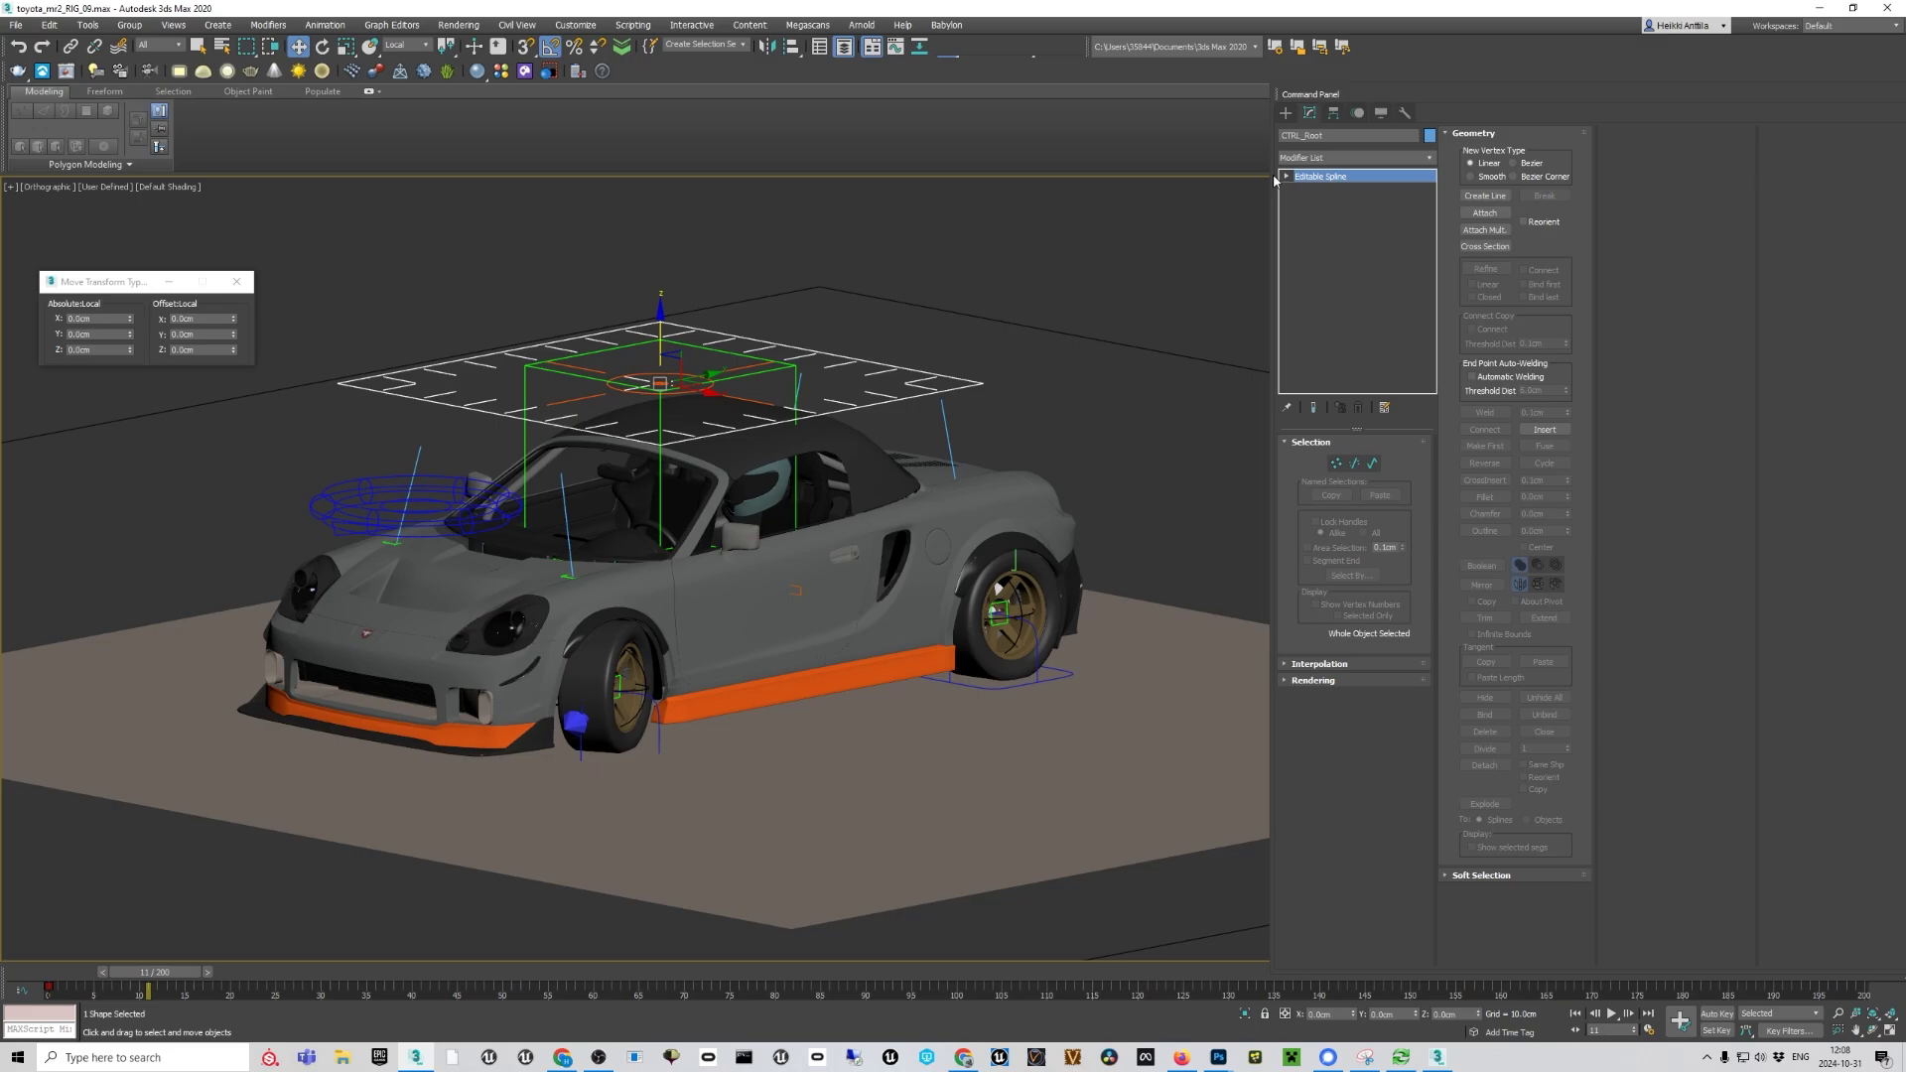
pyautogui.moveTo(381, 478); pyautogui.dragTo(383, 487, button='middle')
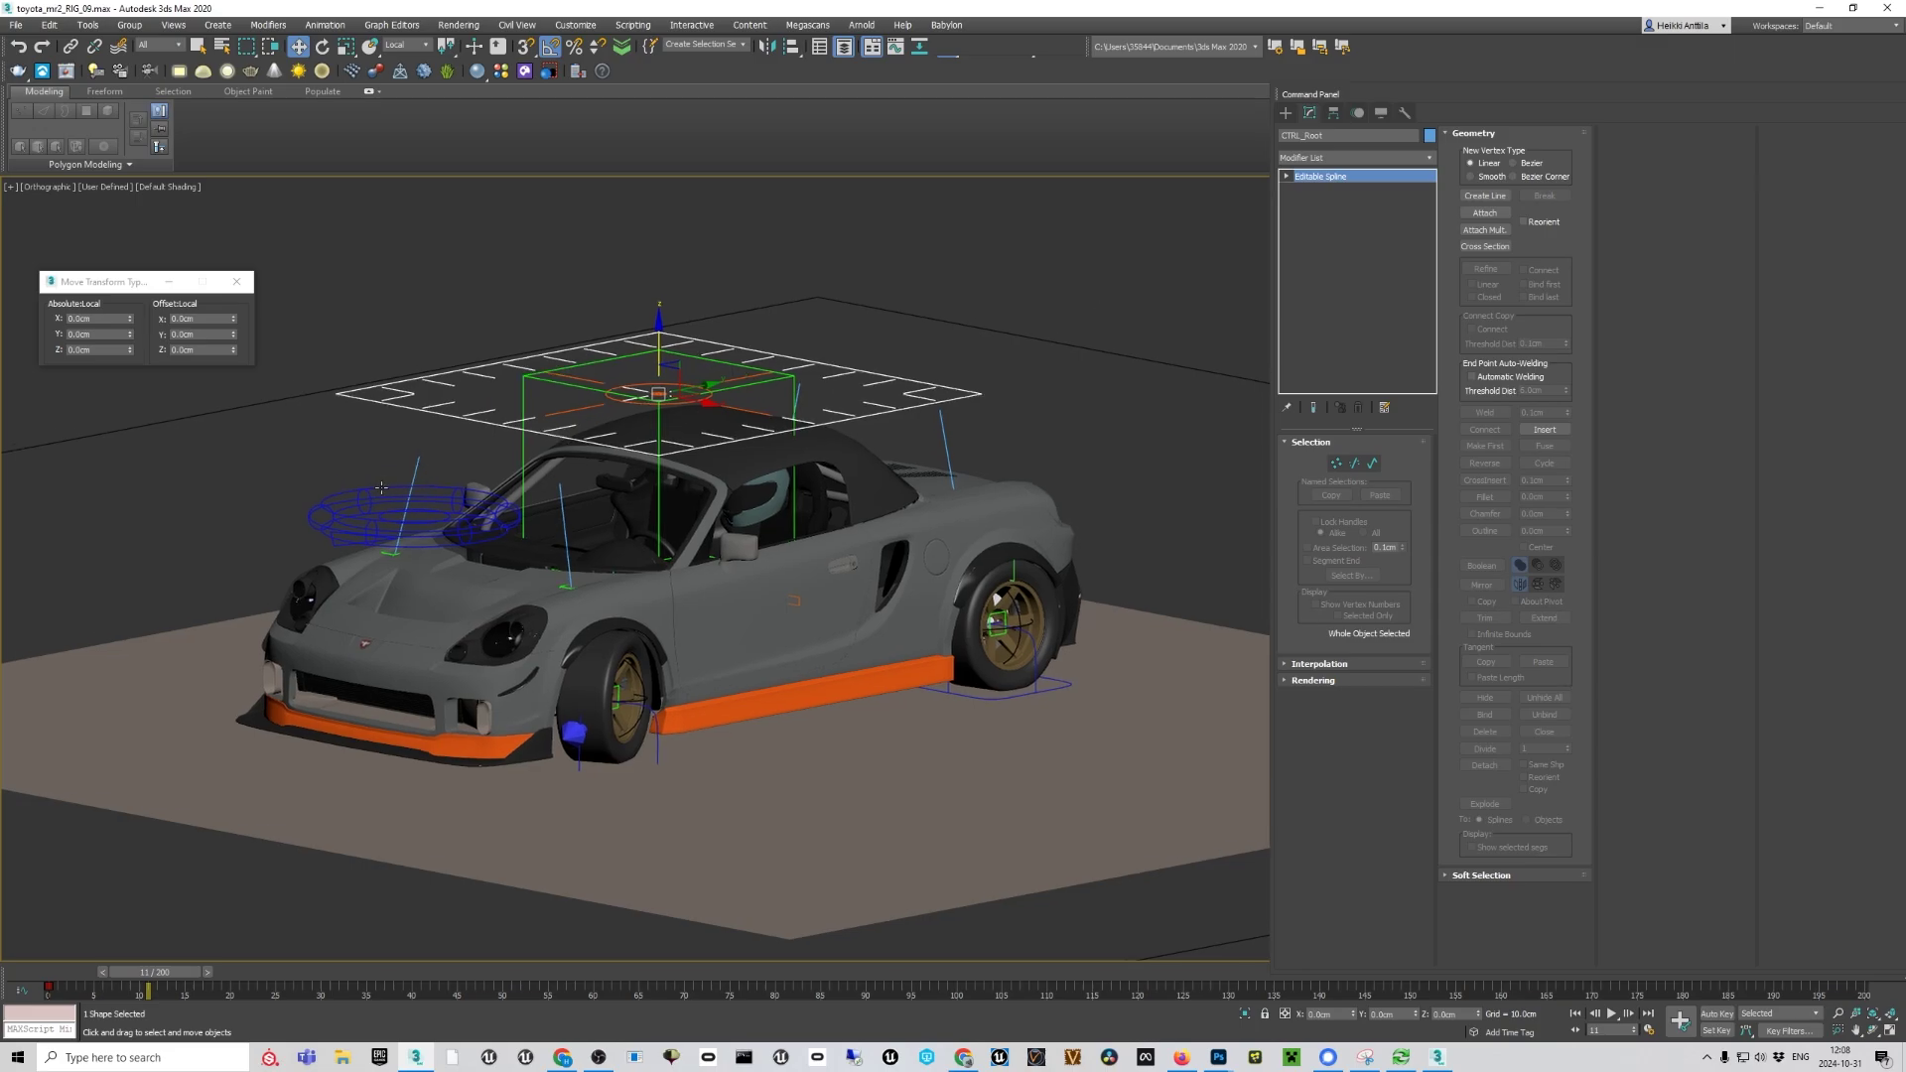
# Hide the geometry, toggle the helpers off and on to view the bare rig, and show the geometry again
pyautogui.hotkey('shift', 'g')
pyautogui.hotkey('shift', 'h')
pyautogui.hotkey('shift', 'h')
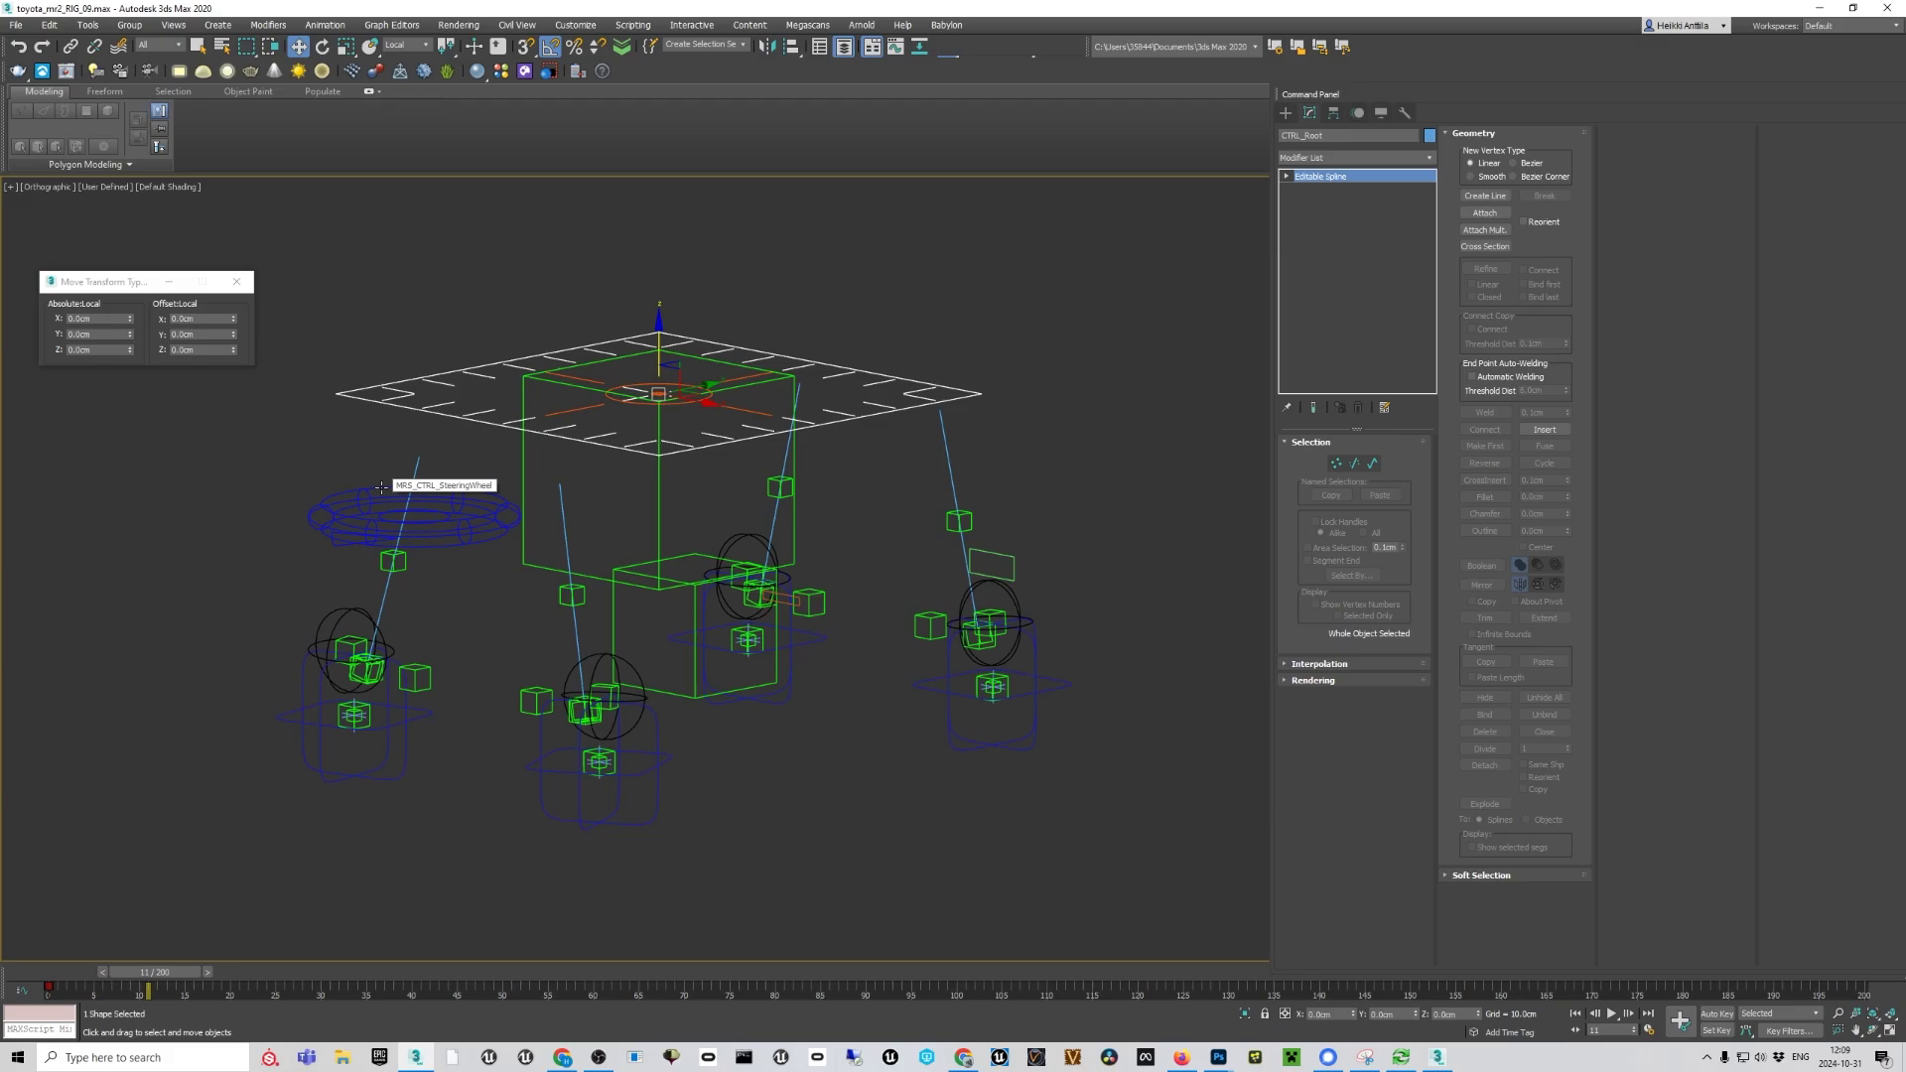
pyautogui.hotkey('shift', 'g')
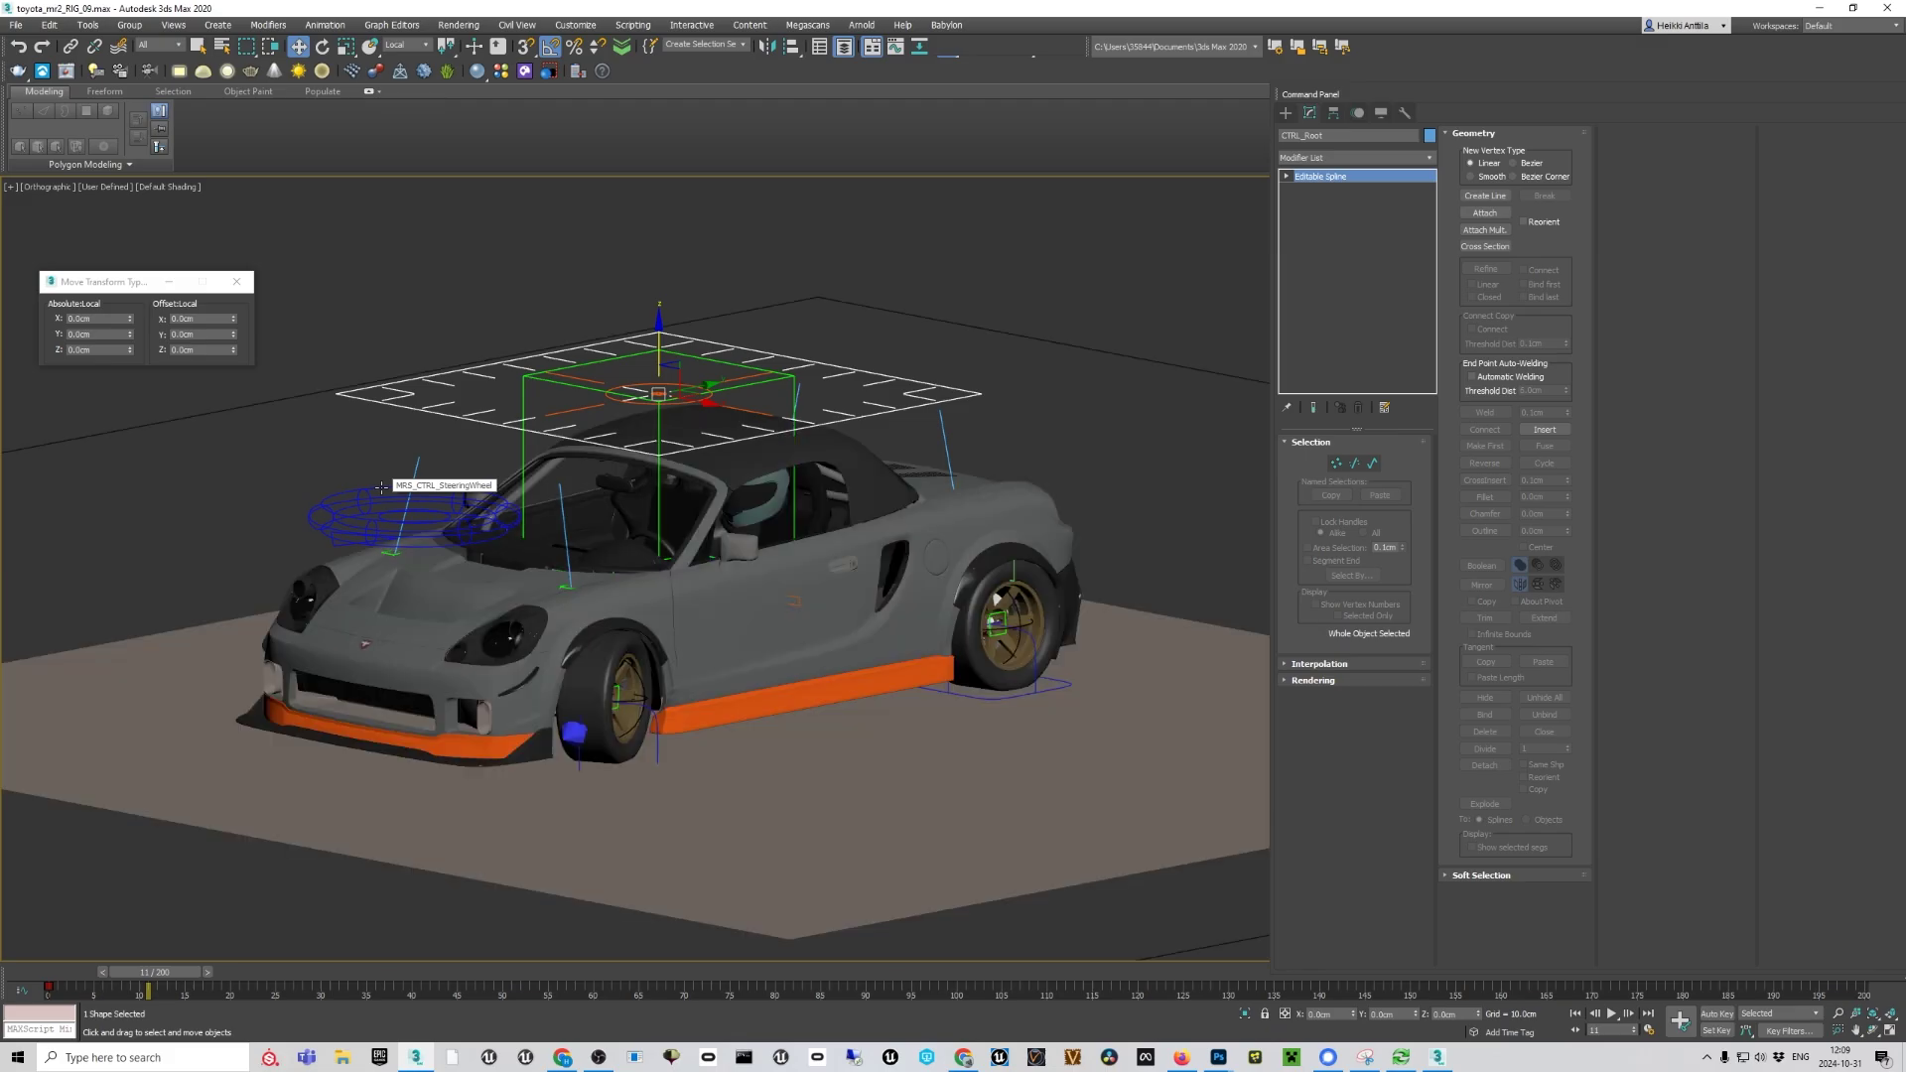
# Select the Root helper around the cabin and expose the front suspension with the body panels out of view
pyautogui.click(543, 404)
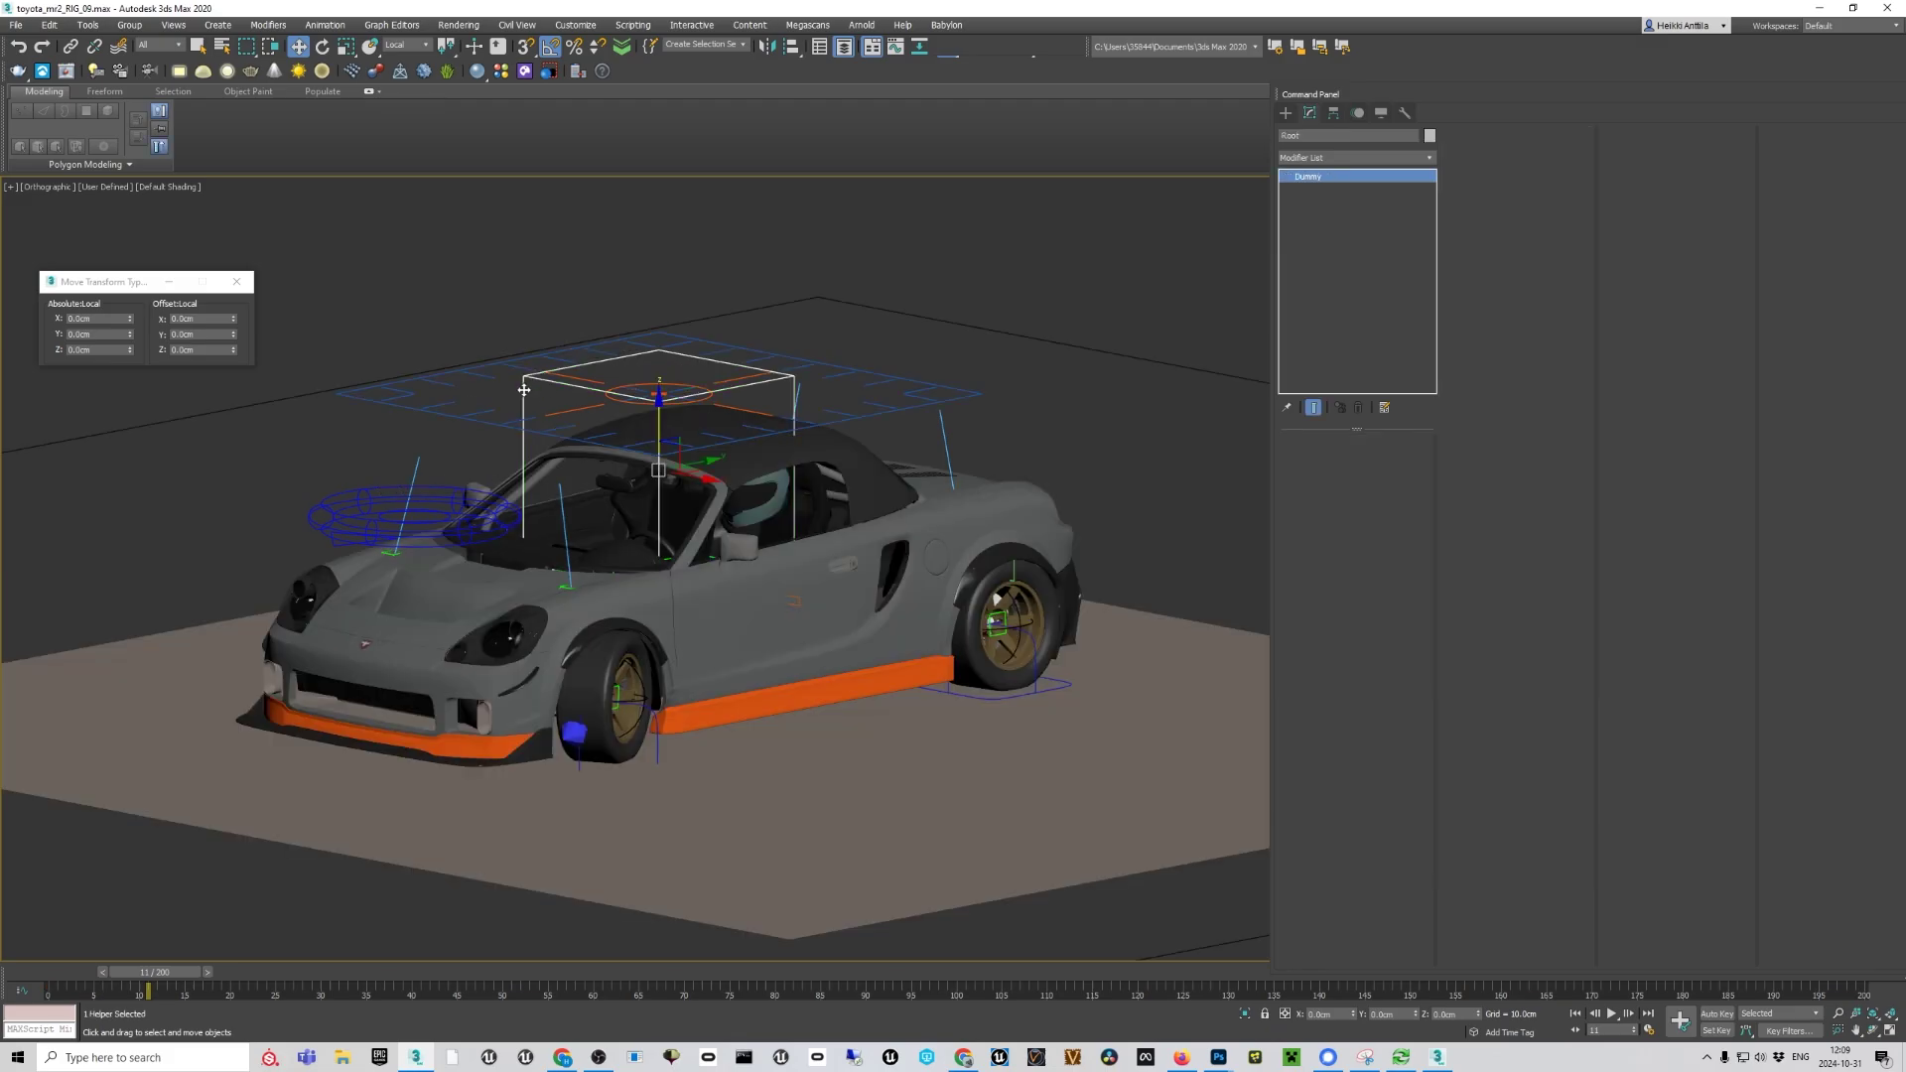
pyautogui.keyDown('alt'); pyautogui.moveTo(543, 404); pyautogui.dragTo(588, 481, button='middle'); pyautogui.keyUp('alt')
pyautogui.scroll(5, 728, 755)
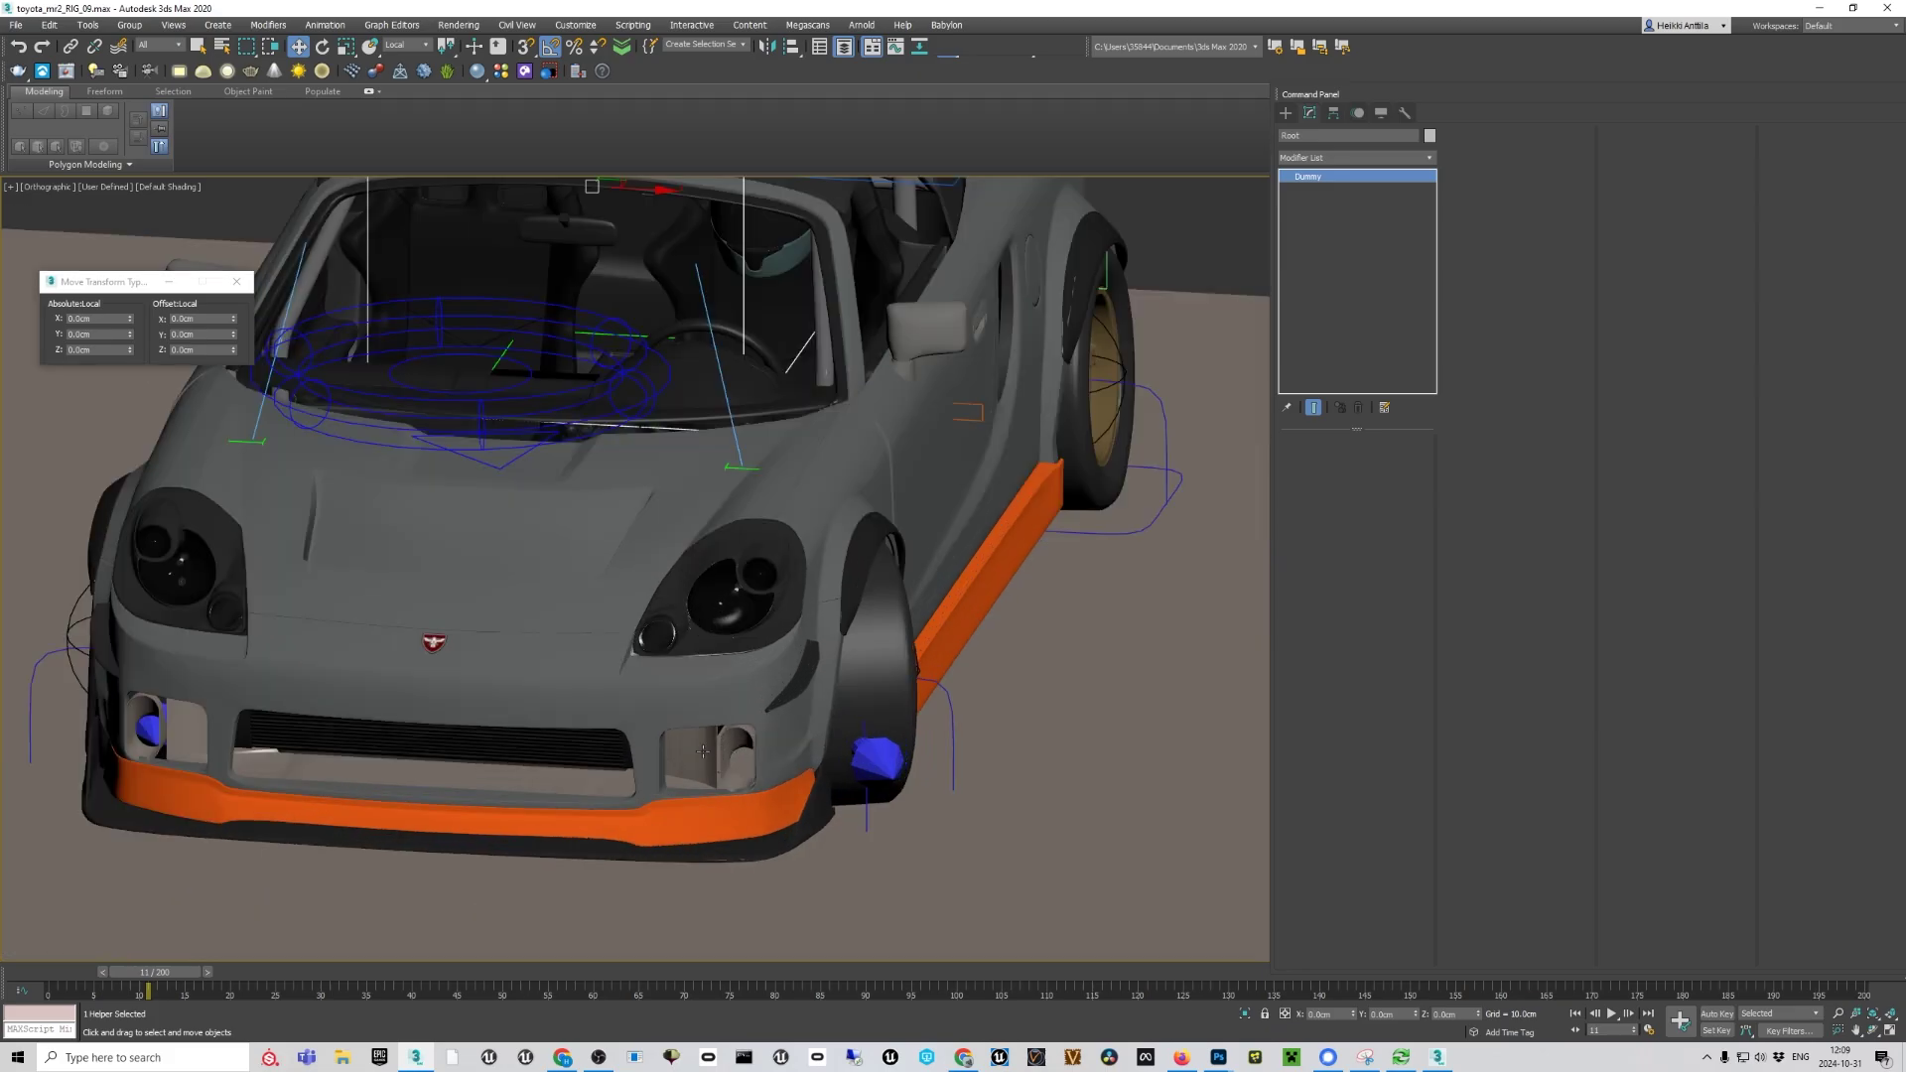
pyautogui.keyDown('alt'); pyautogui.moveTo(727, 755); pyautogui.dragTo(906, 698, button='middle'); pyautogui.keyUp('alt')
pyautogui.scroll(8, 906, 698)
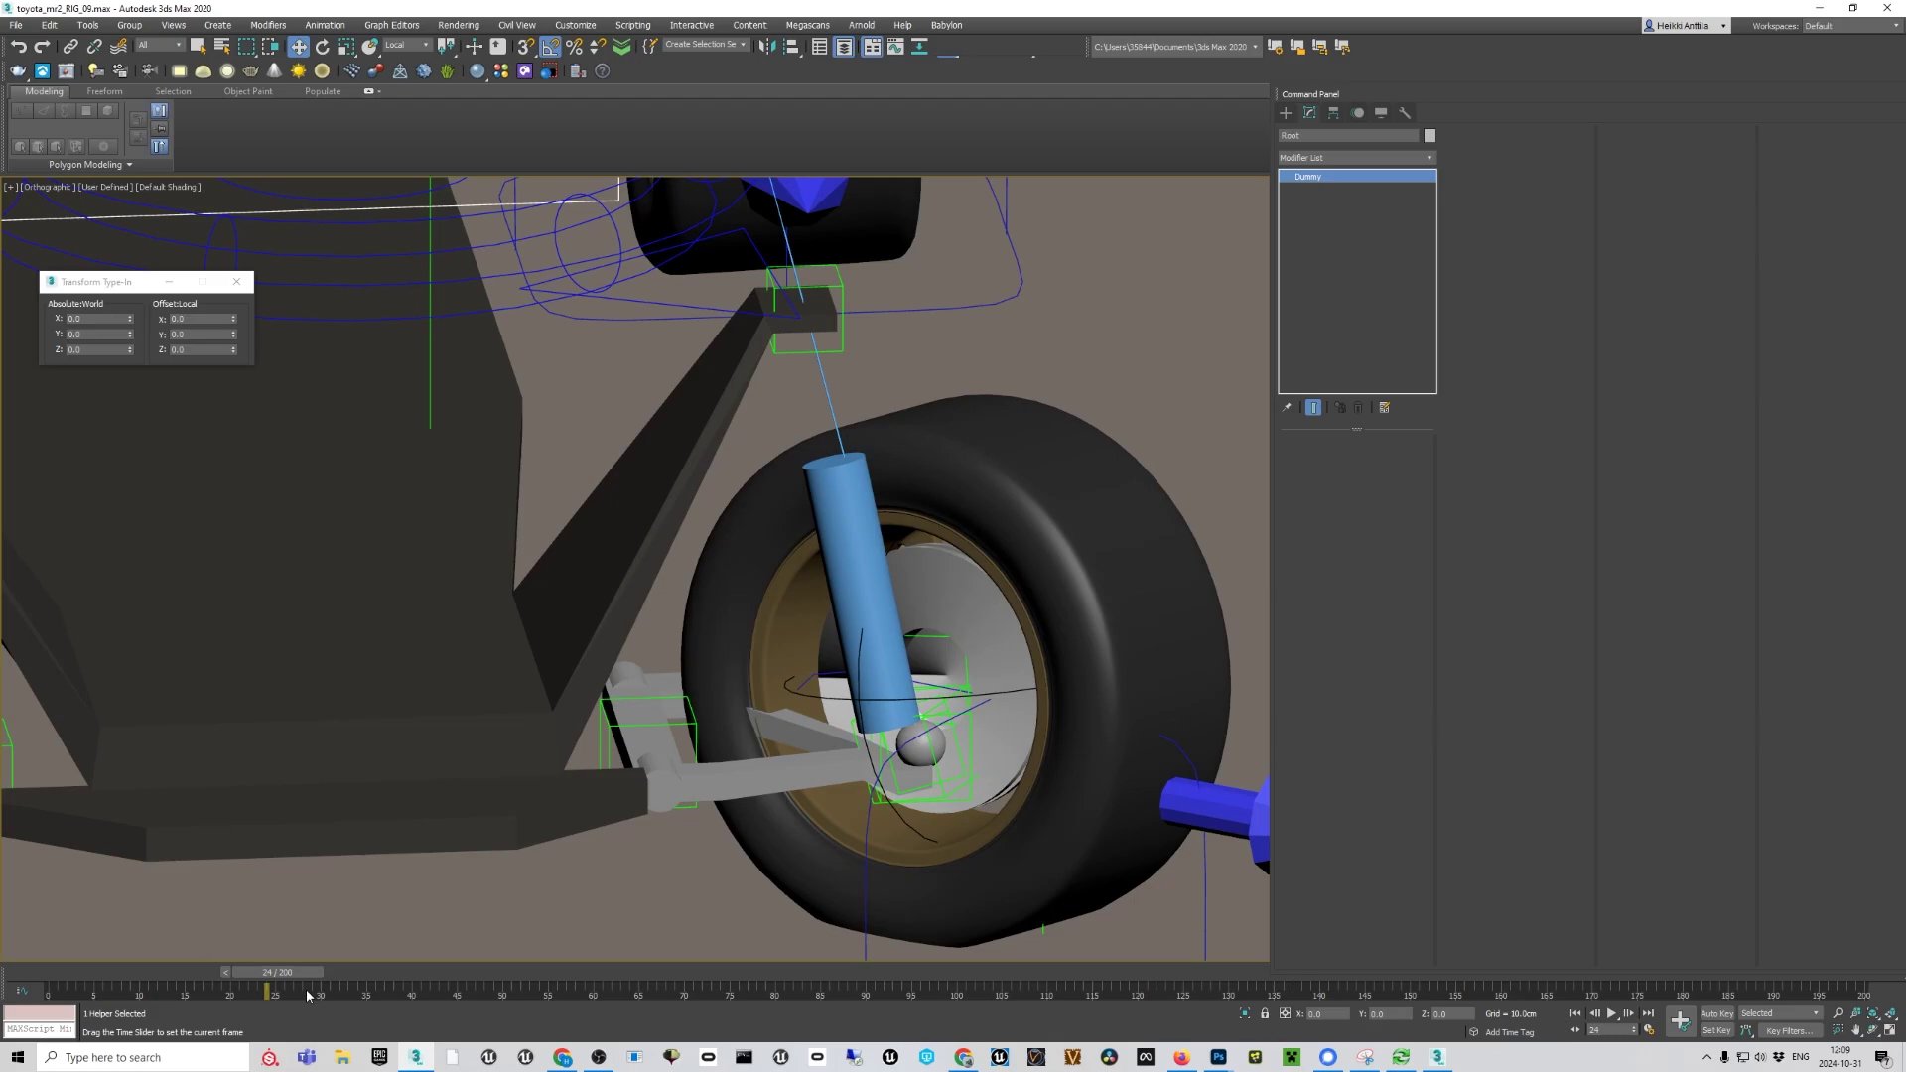
# Scrub the timeline through the steering animation and examine how the front wheel turns on its suspension arms
pyautogui.moveTo(308, 996); pyautogui.dragTo(131, 996)
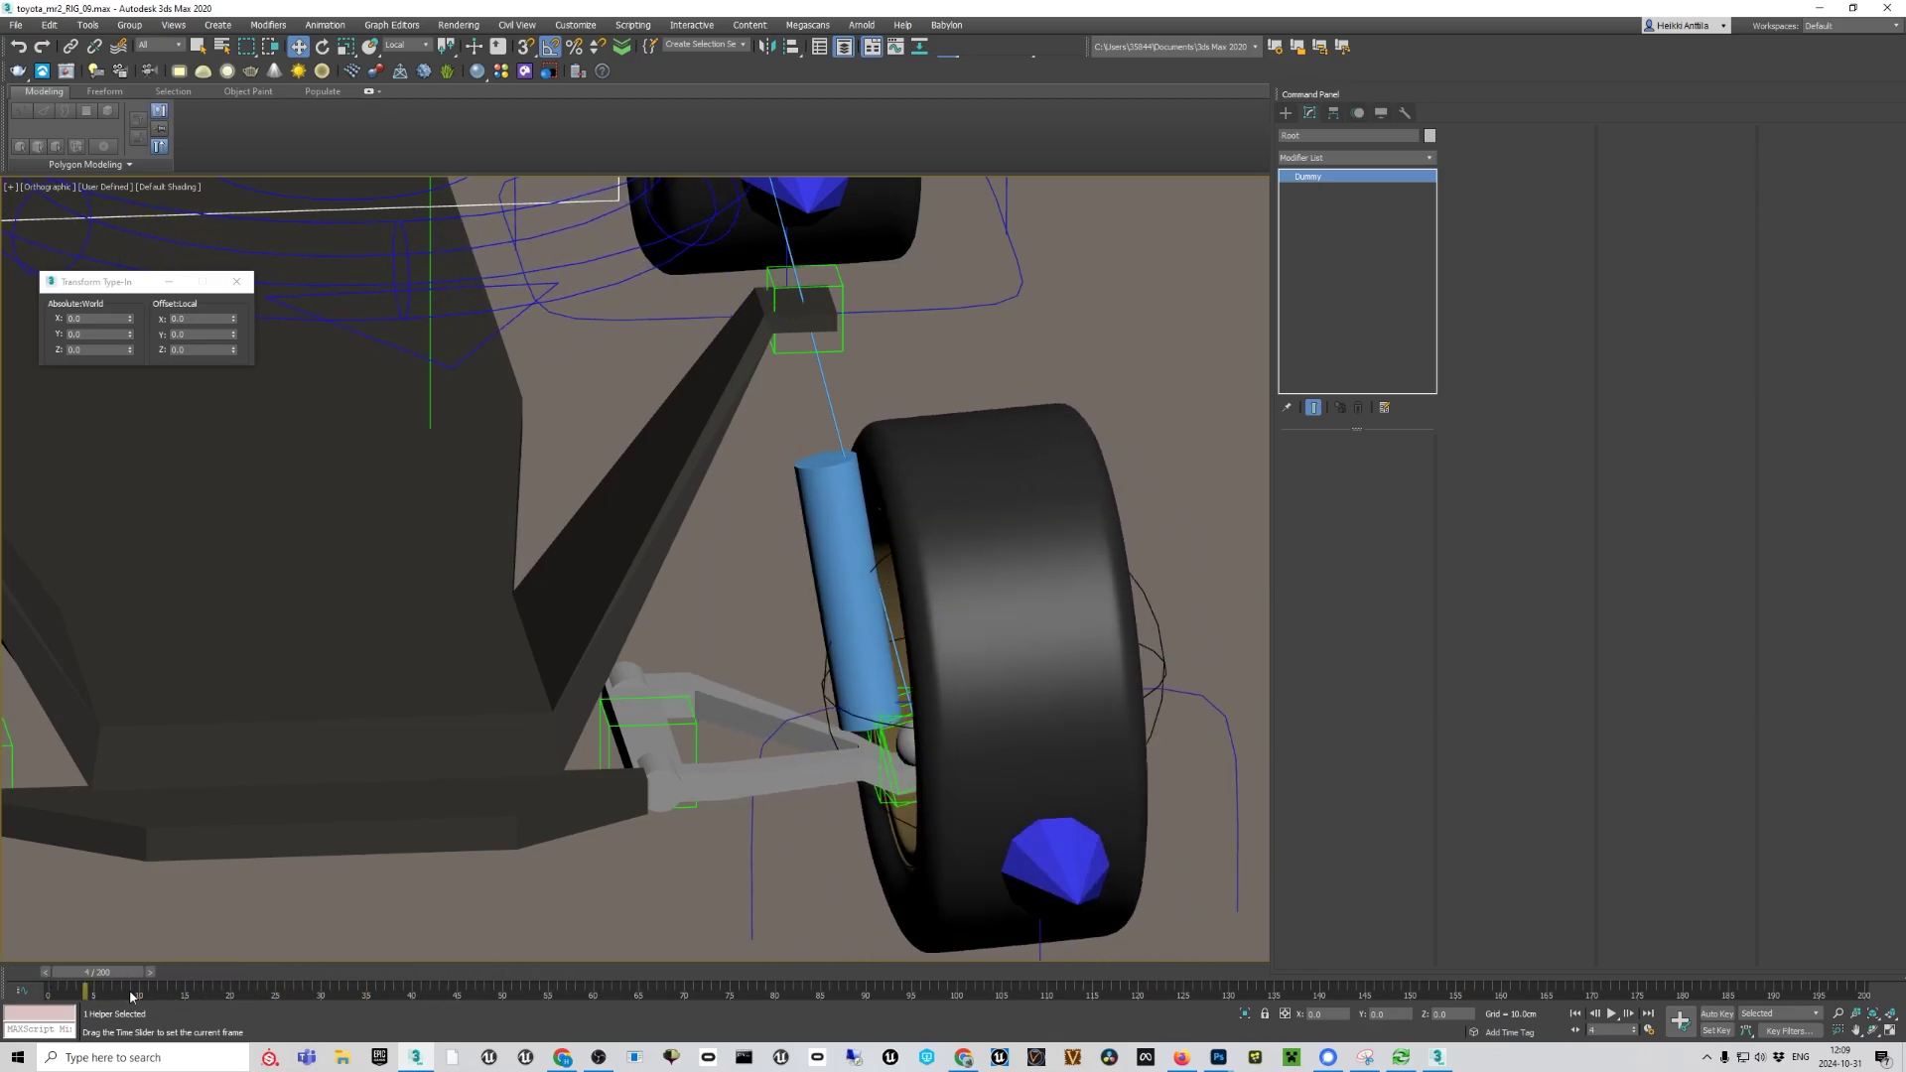
pyautogui.moveTo(1024, 710); pyautogui.dragTo(969, 682, button='middle')
pyautogui.scroll(3, 1003, 653)
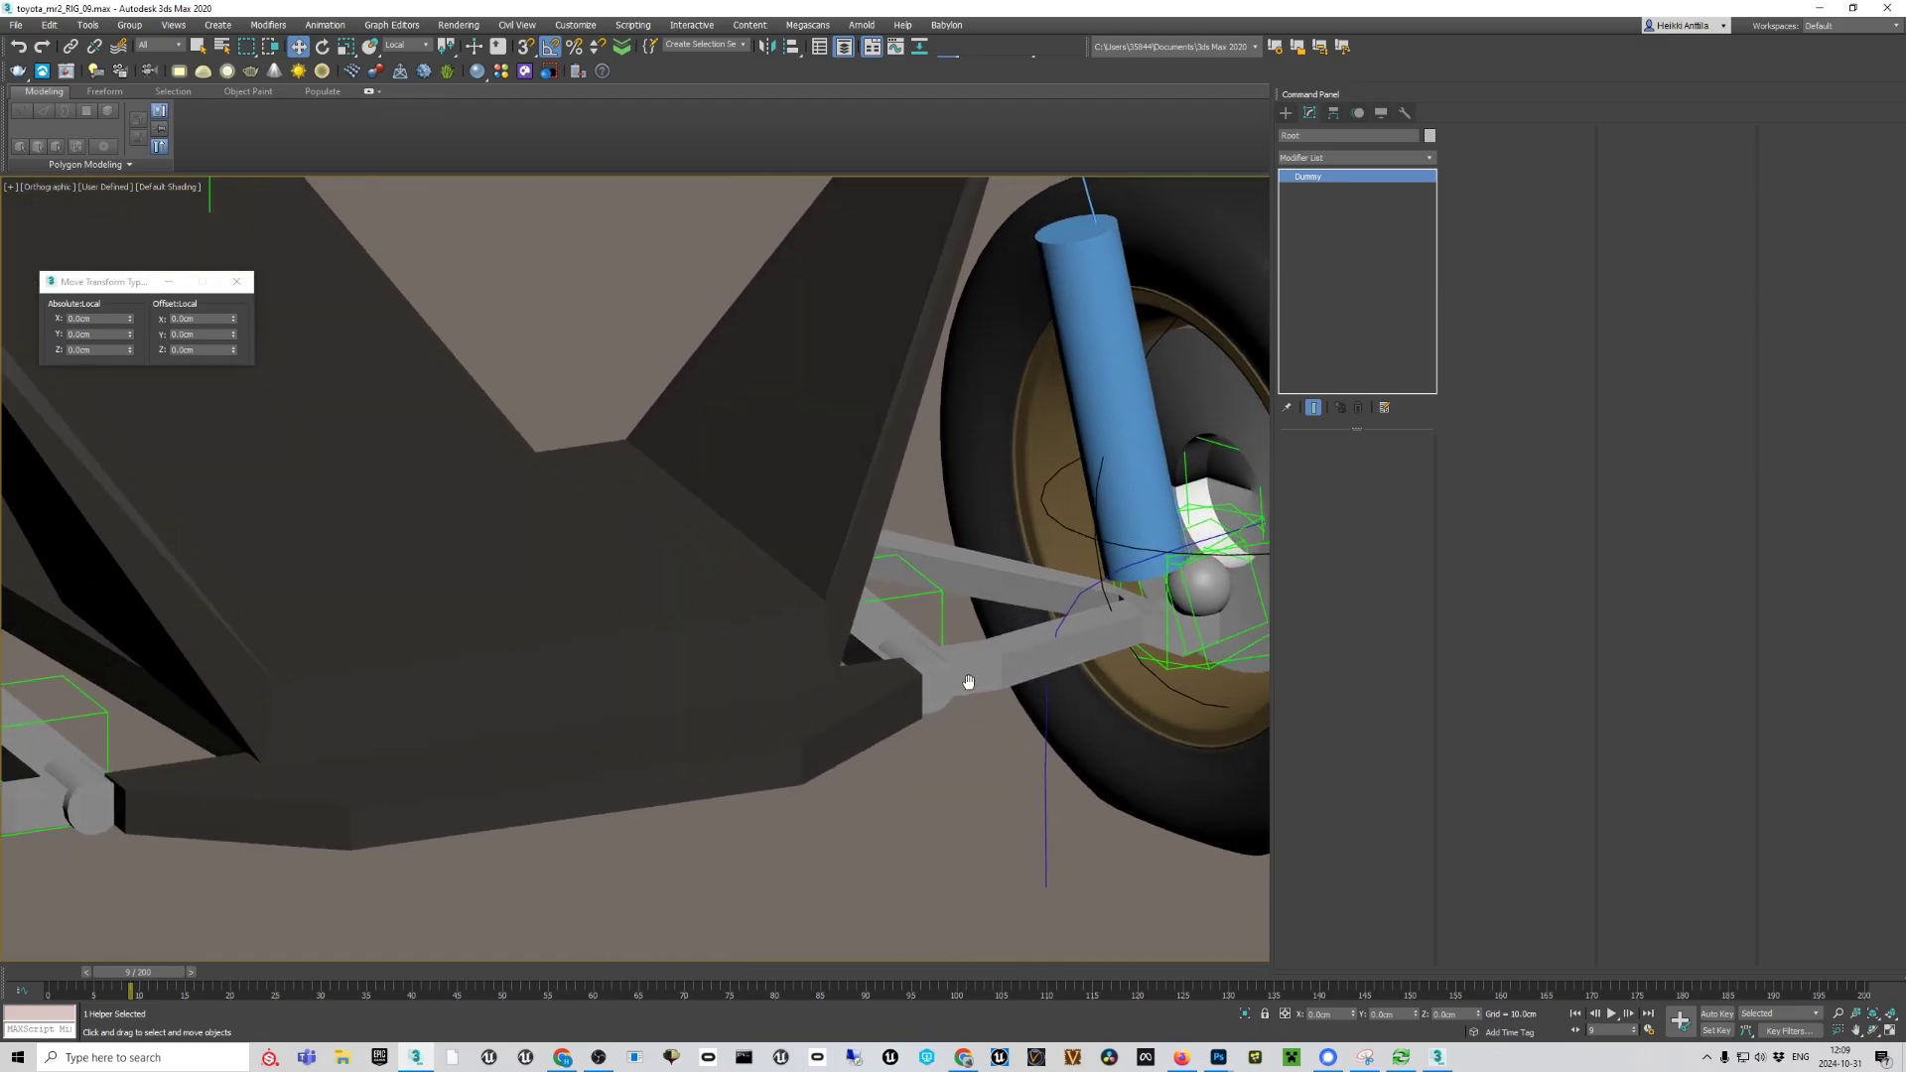
pyautogui.scroll(-3, 743, 631)
pyautogui.scroll(-3, 744, 631)
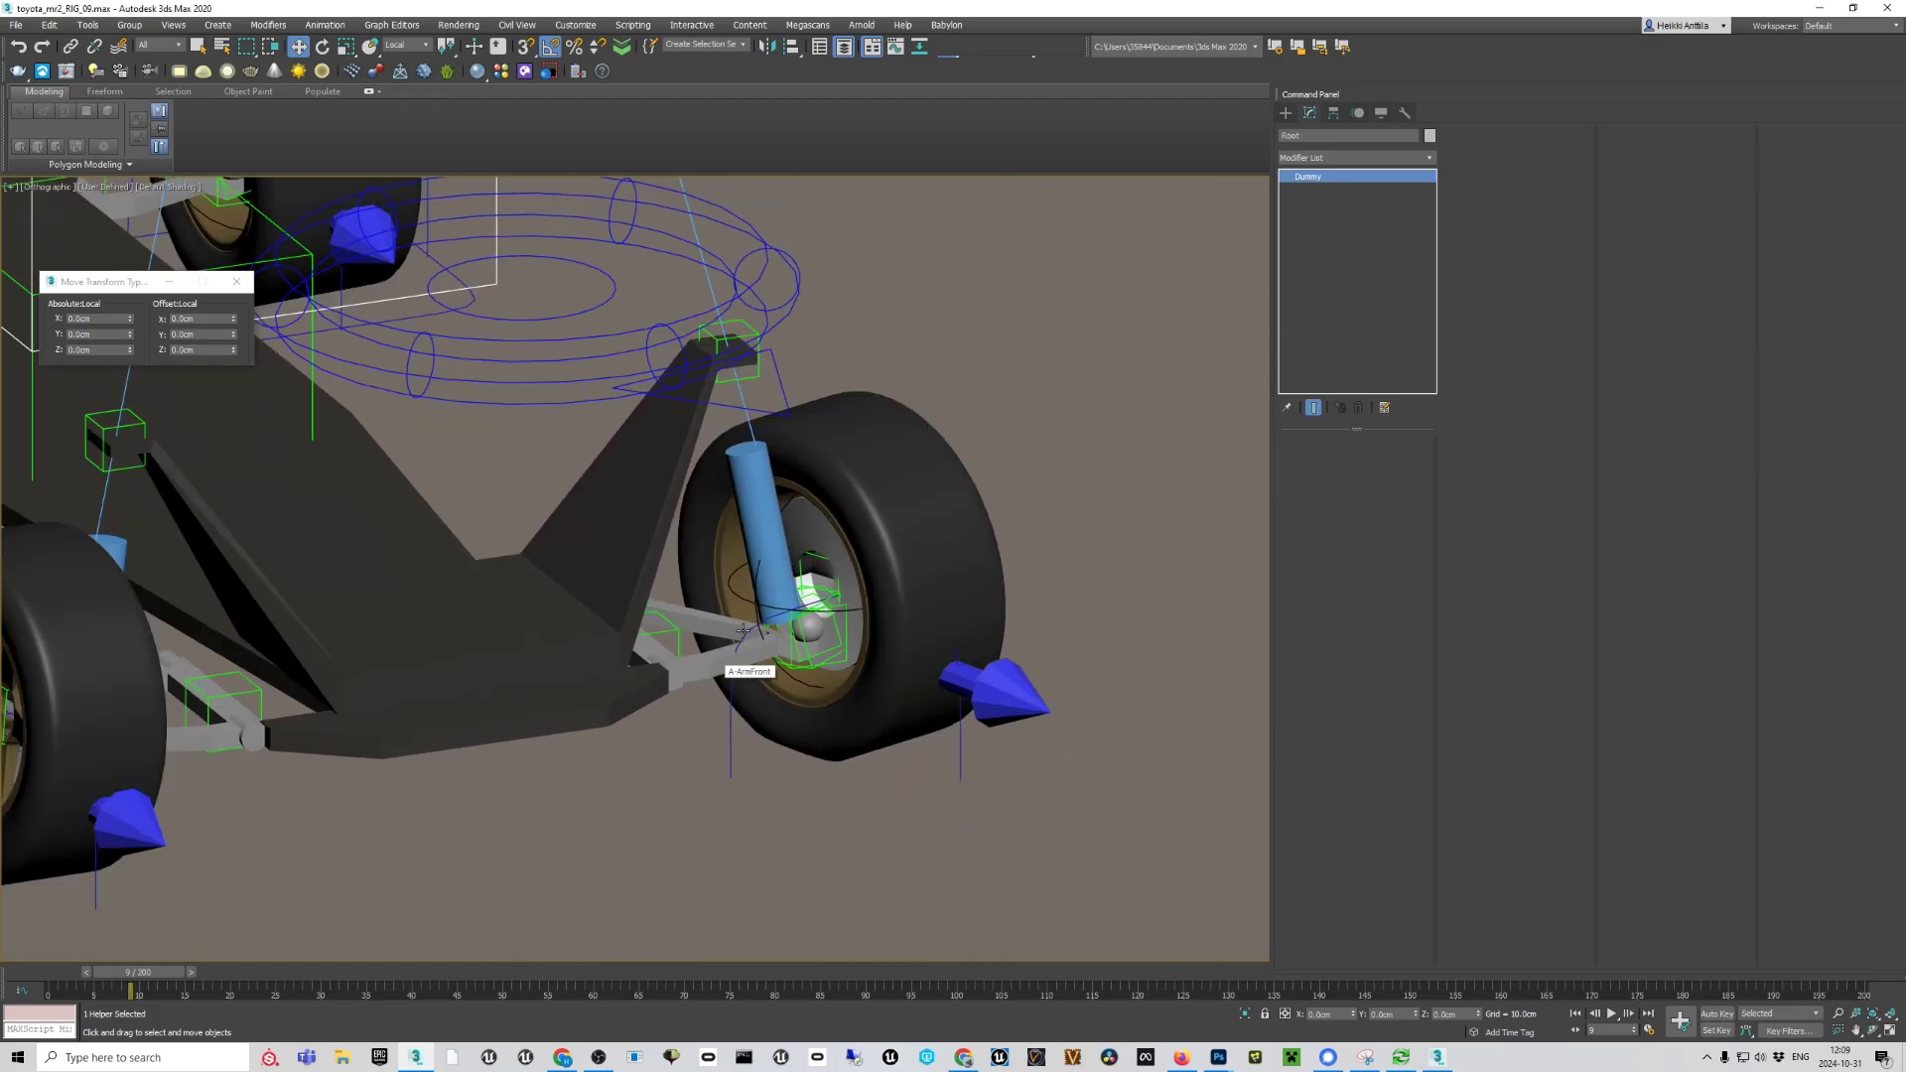
pyautogui.moveTo(743, 630); pyautogui.dragTo(730, 670, button='middle')
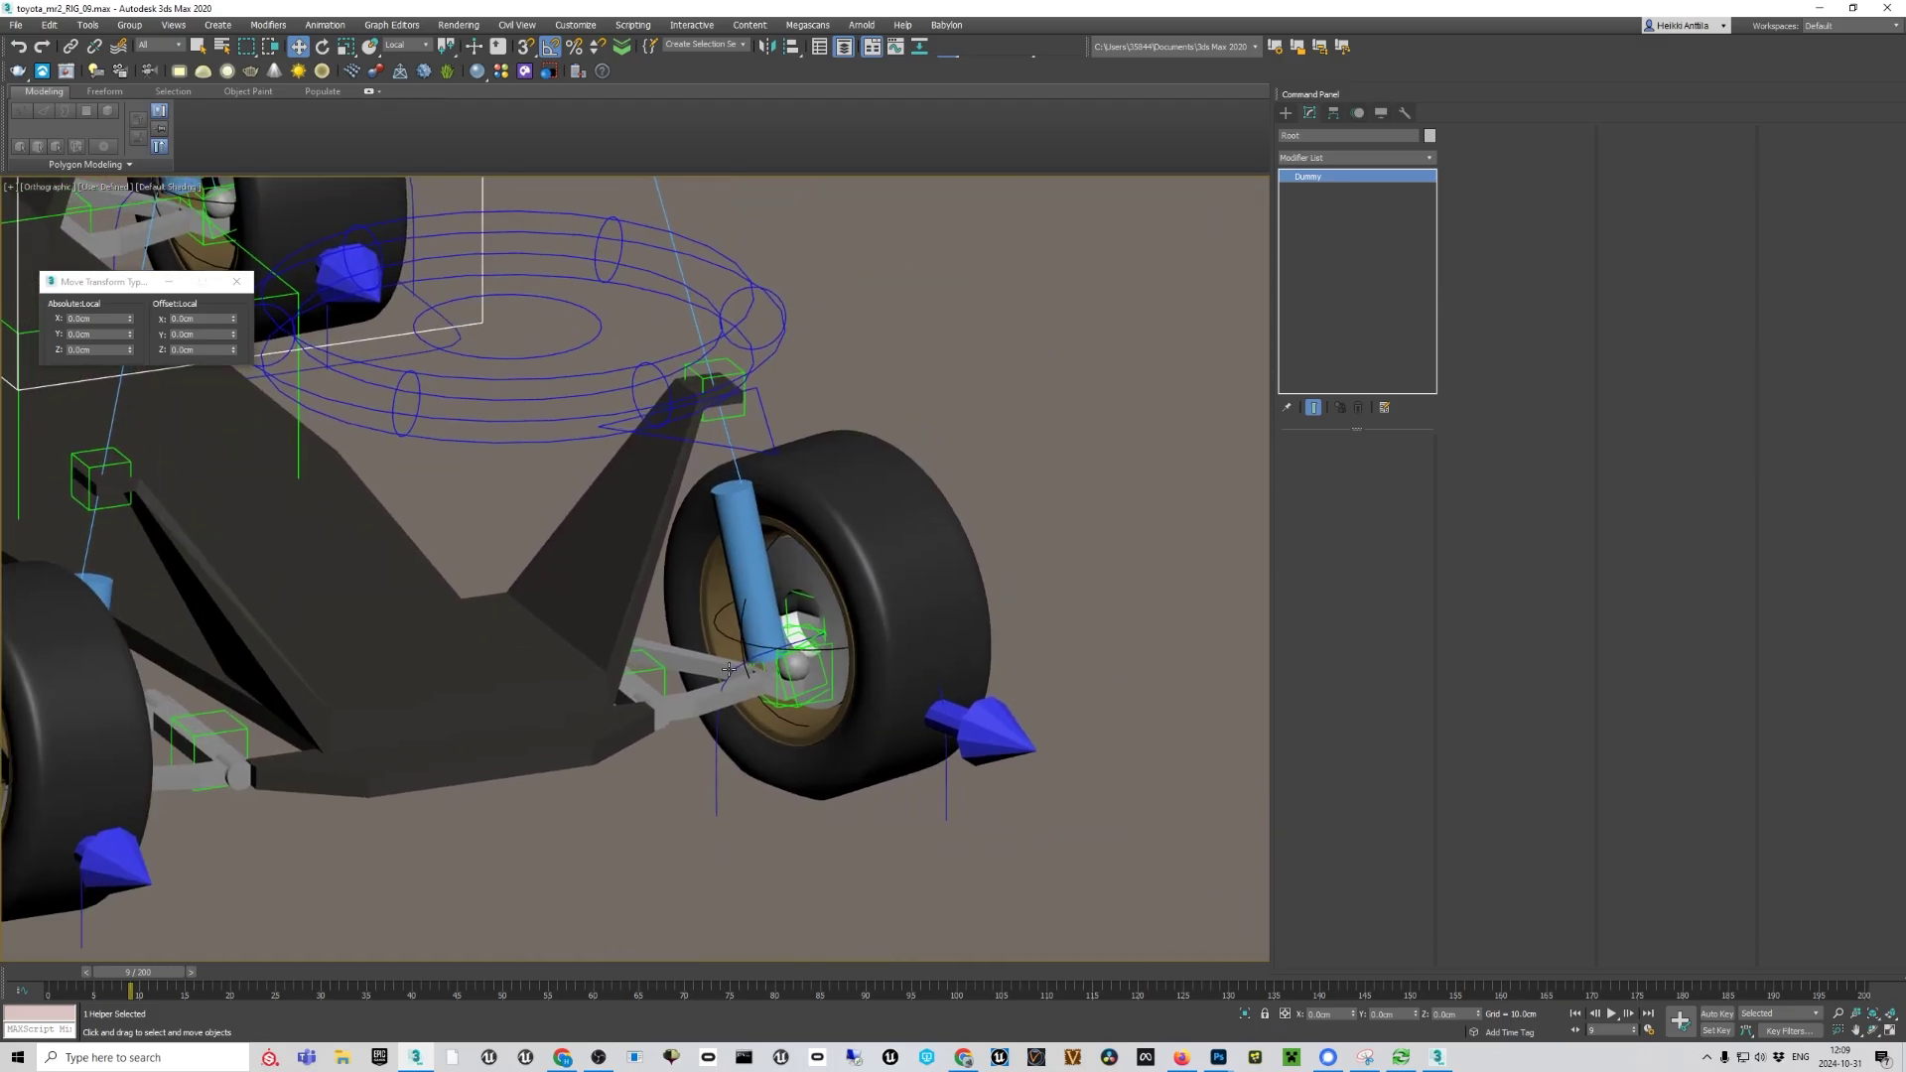
# Open the Curve Editor, place it beside the viewport and load the steering wheel control's rotation tracks
pyautogui.click(895, 47)
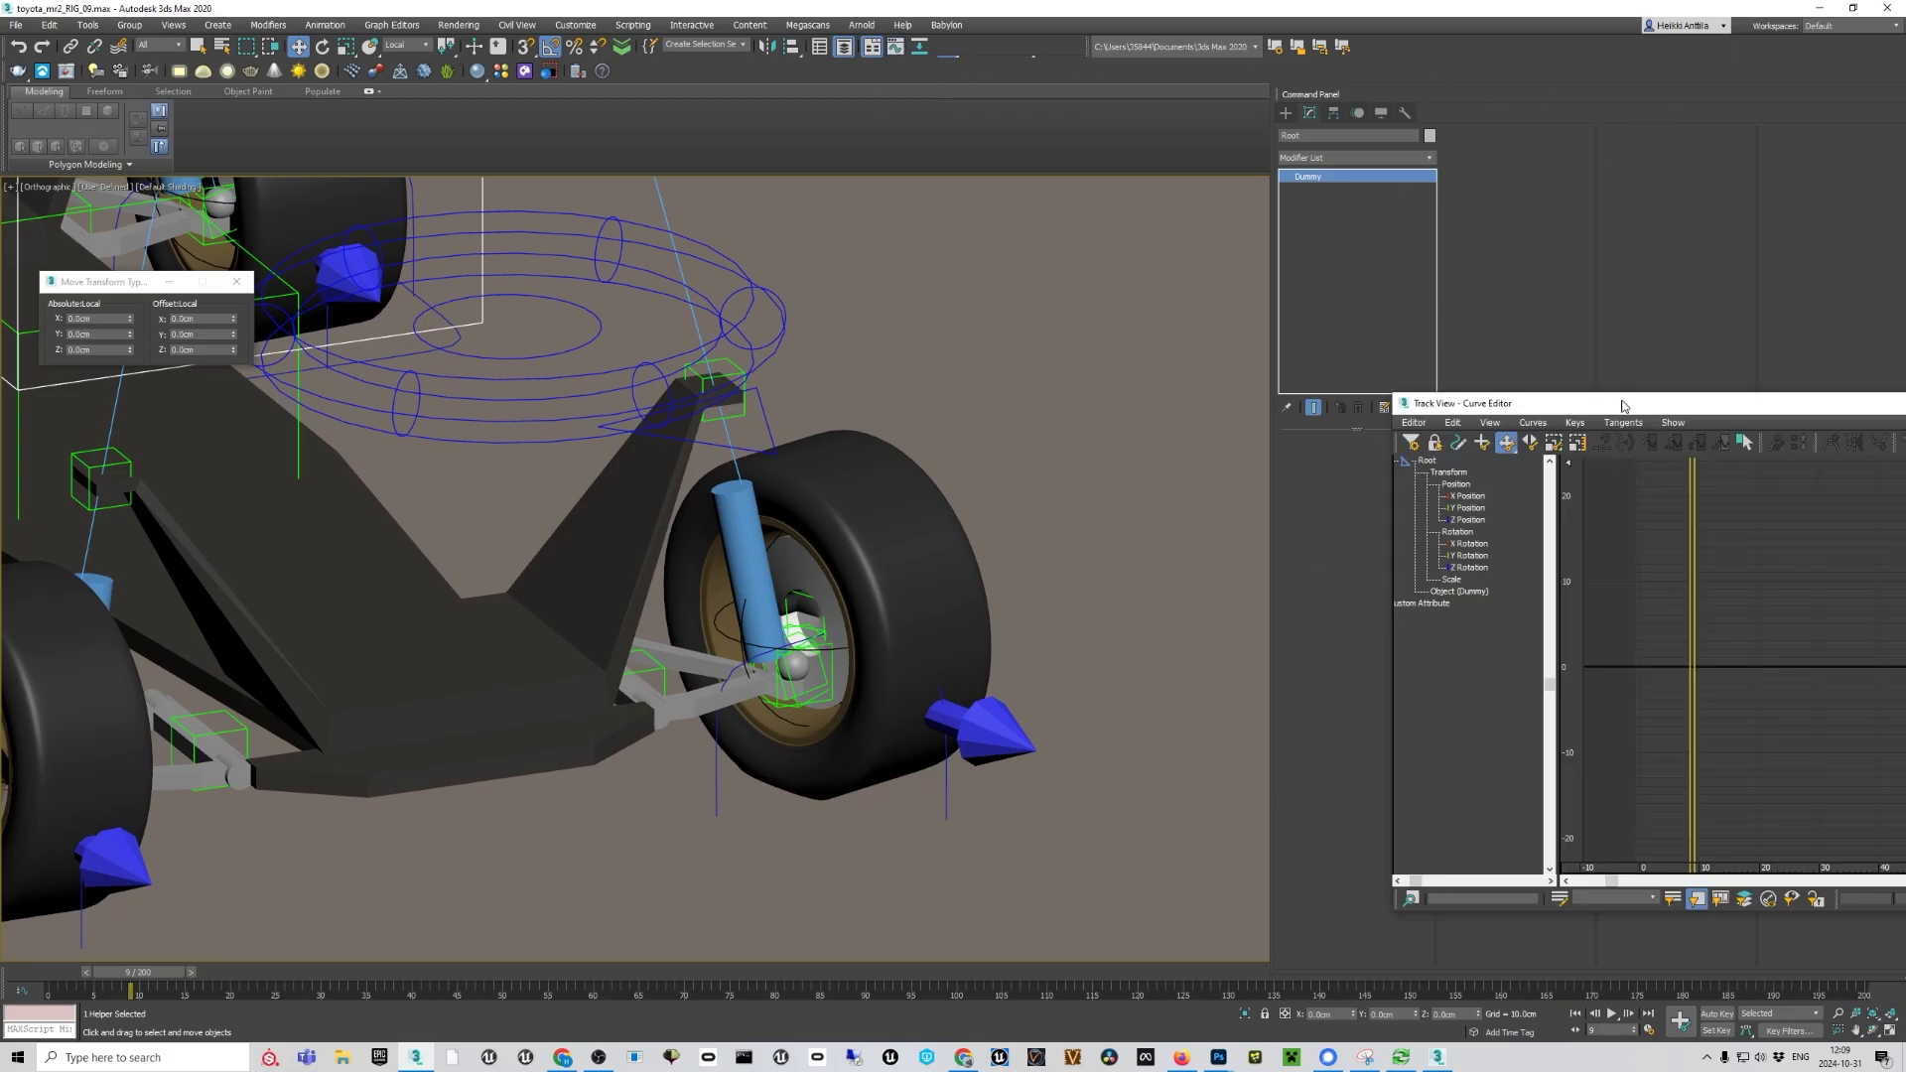
pyautogui.moveTo(1623, 405); pyautogui.dragTo(1382, 240)
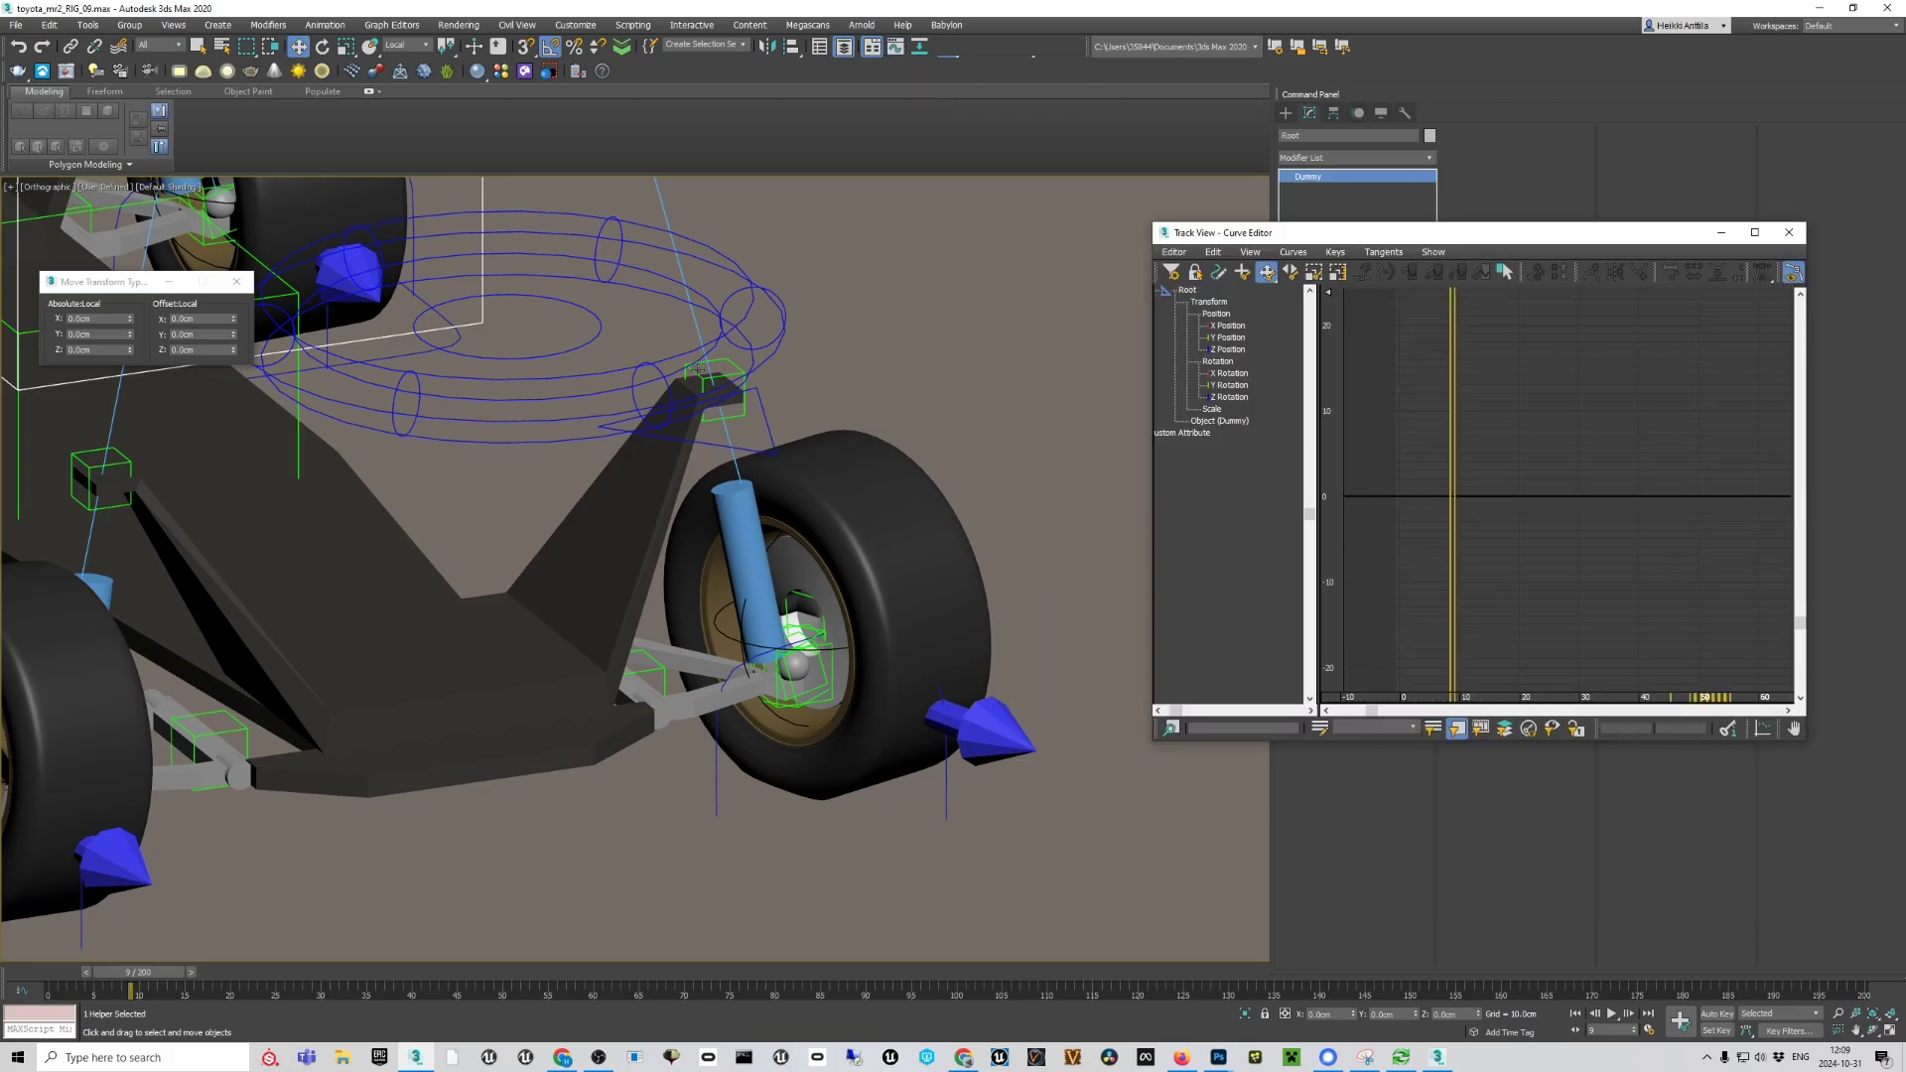
pyautogui.click(754, 330)
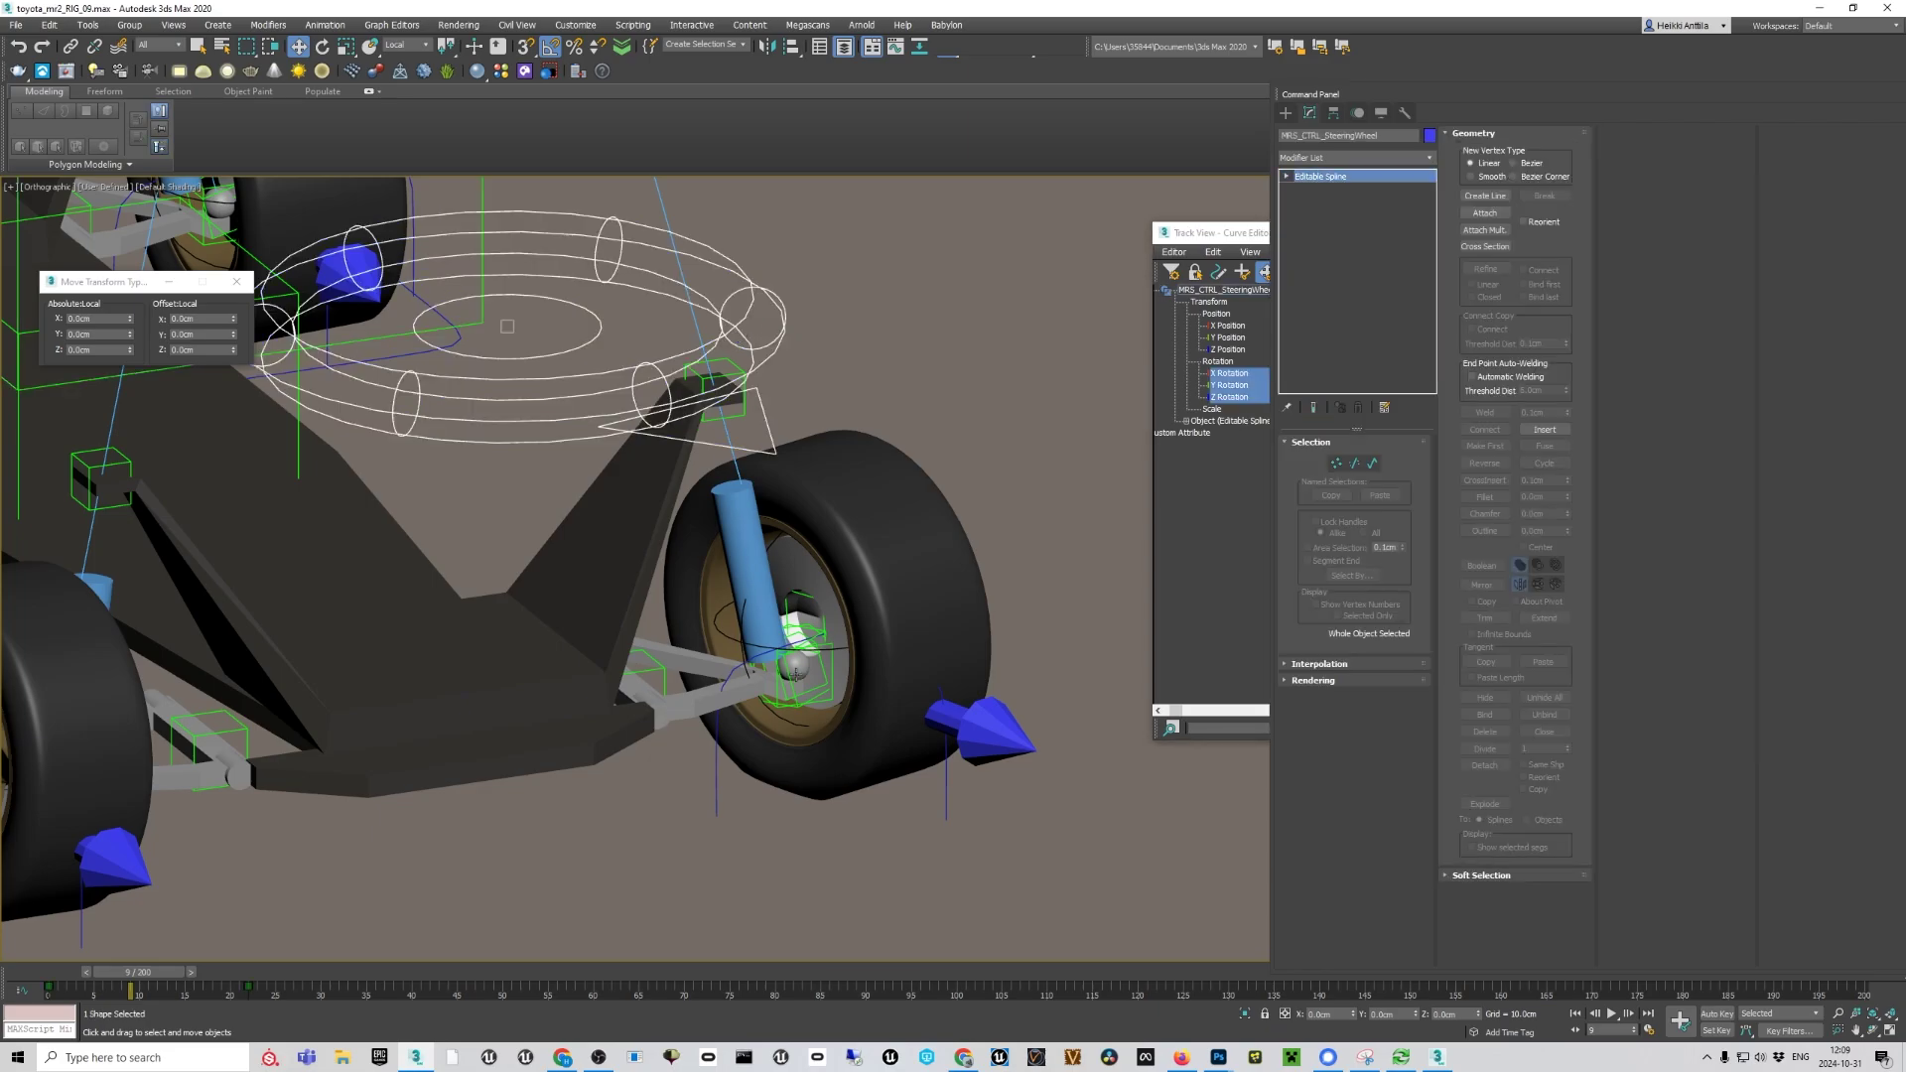
# Go to frame 11 and select the MRS_RIG_FrL-KingPinSteer helper at the front-left wheel hub
pyautogui.press('.')
pyautogui.press('.')
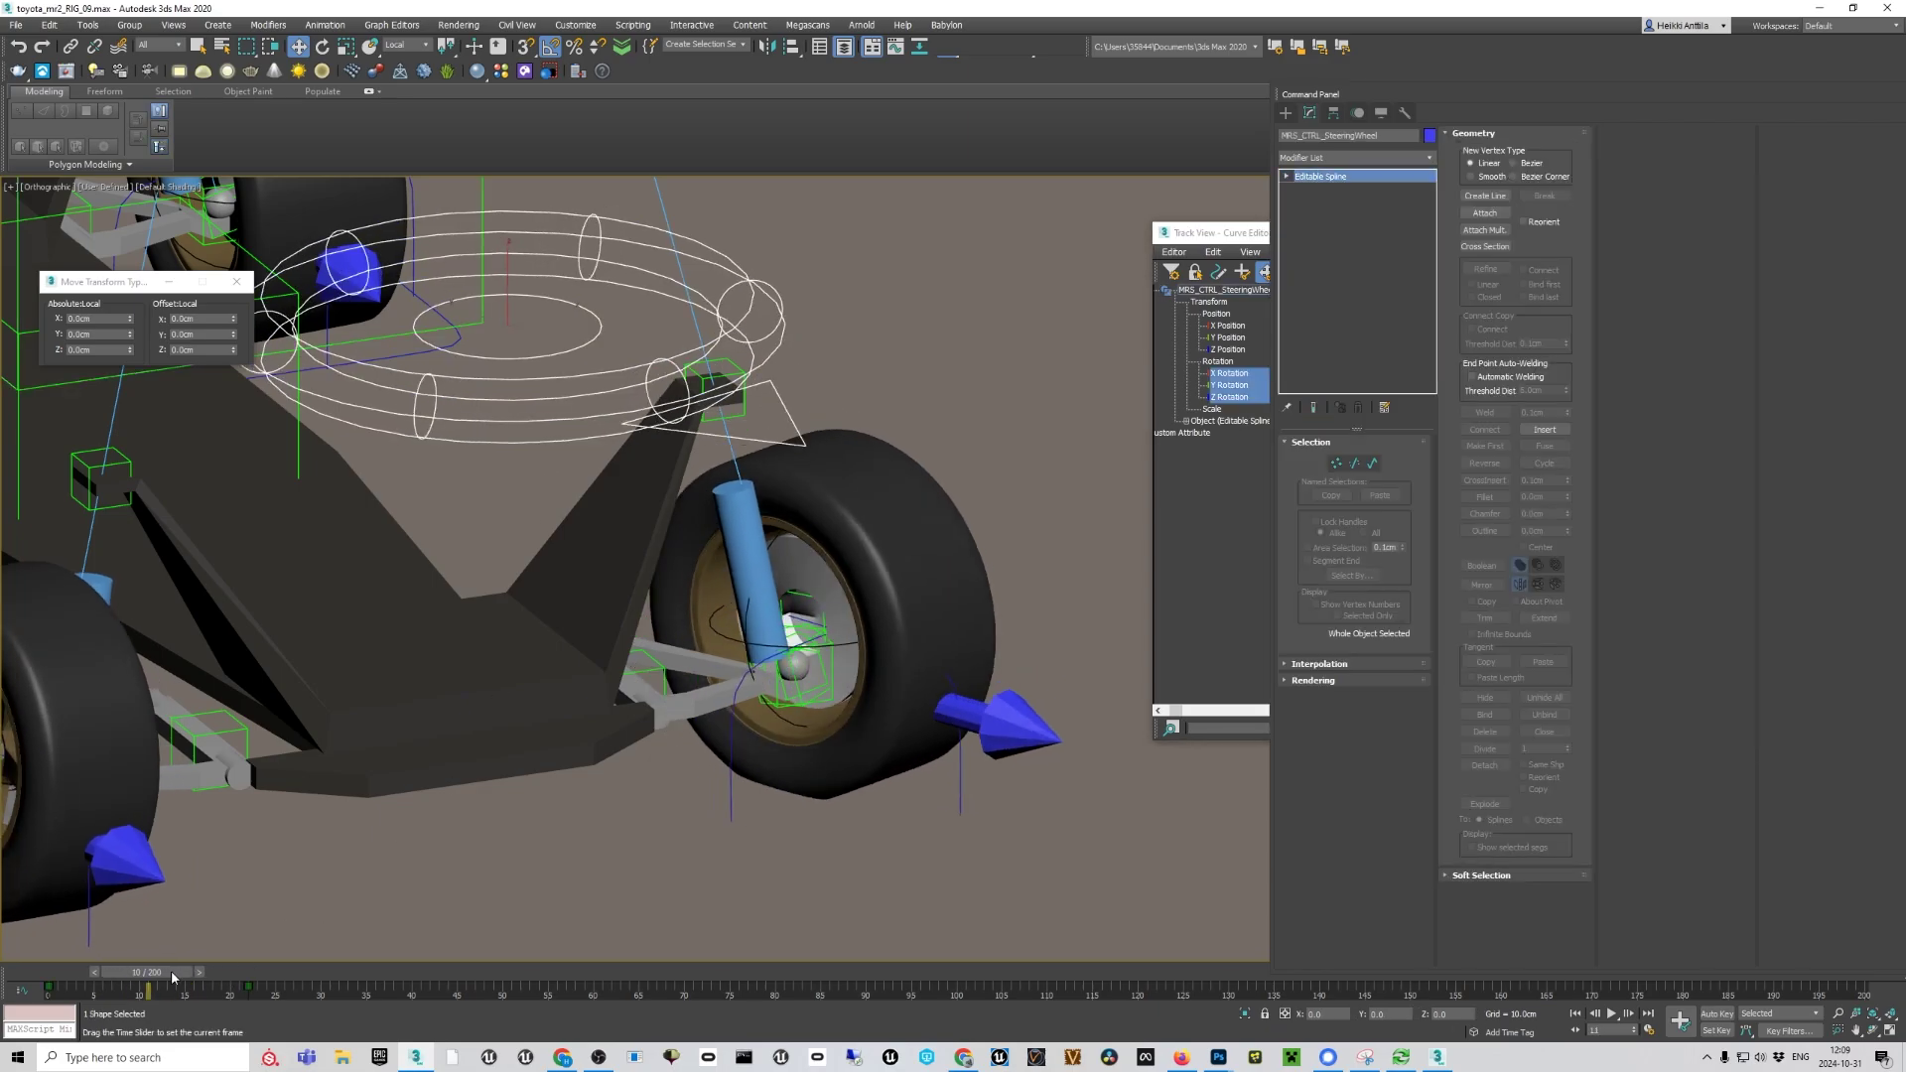
pyautogui.scroll(5, 846, 685)
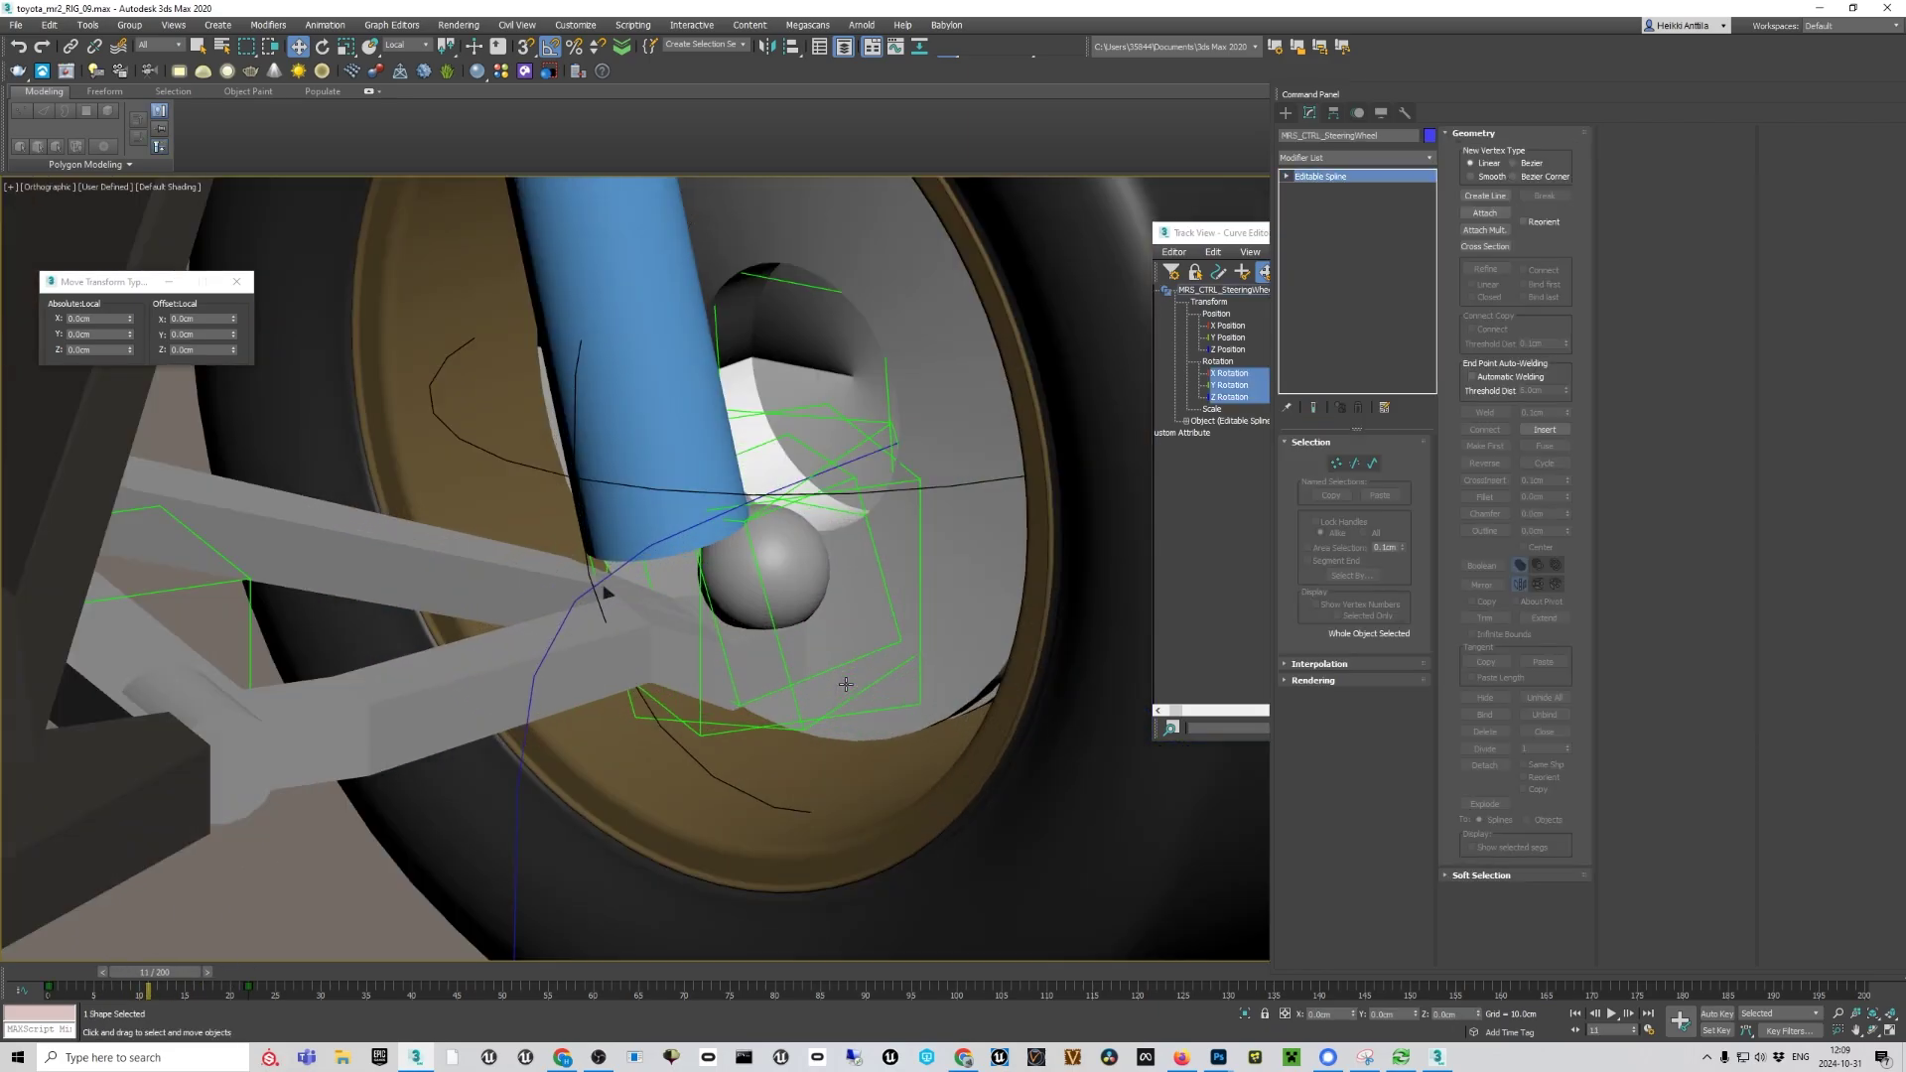
pyautogui.click(796, 709)
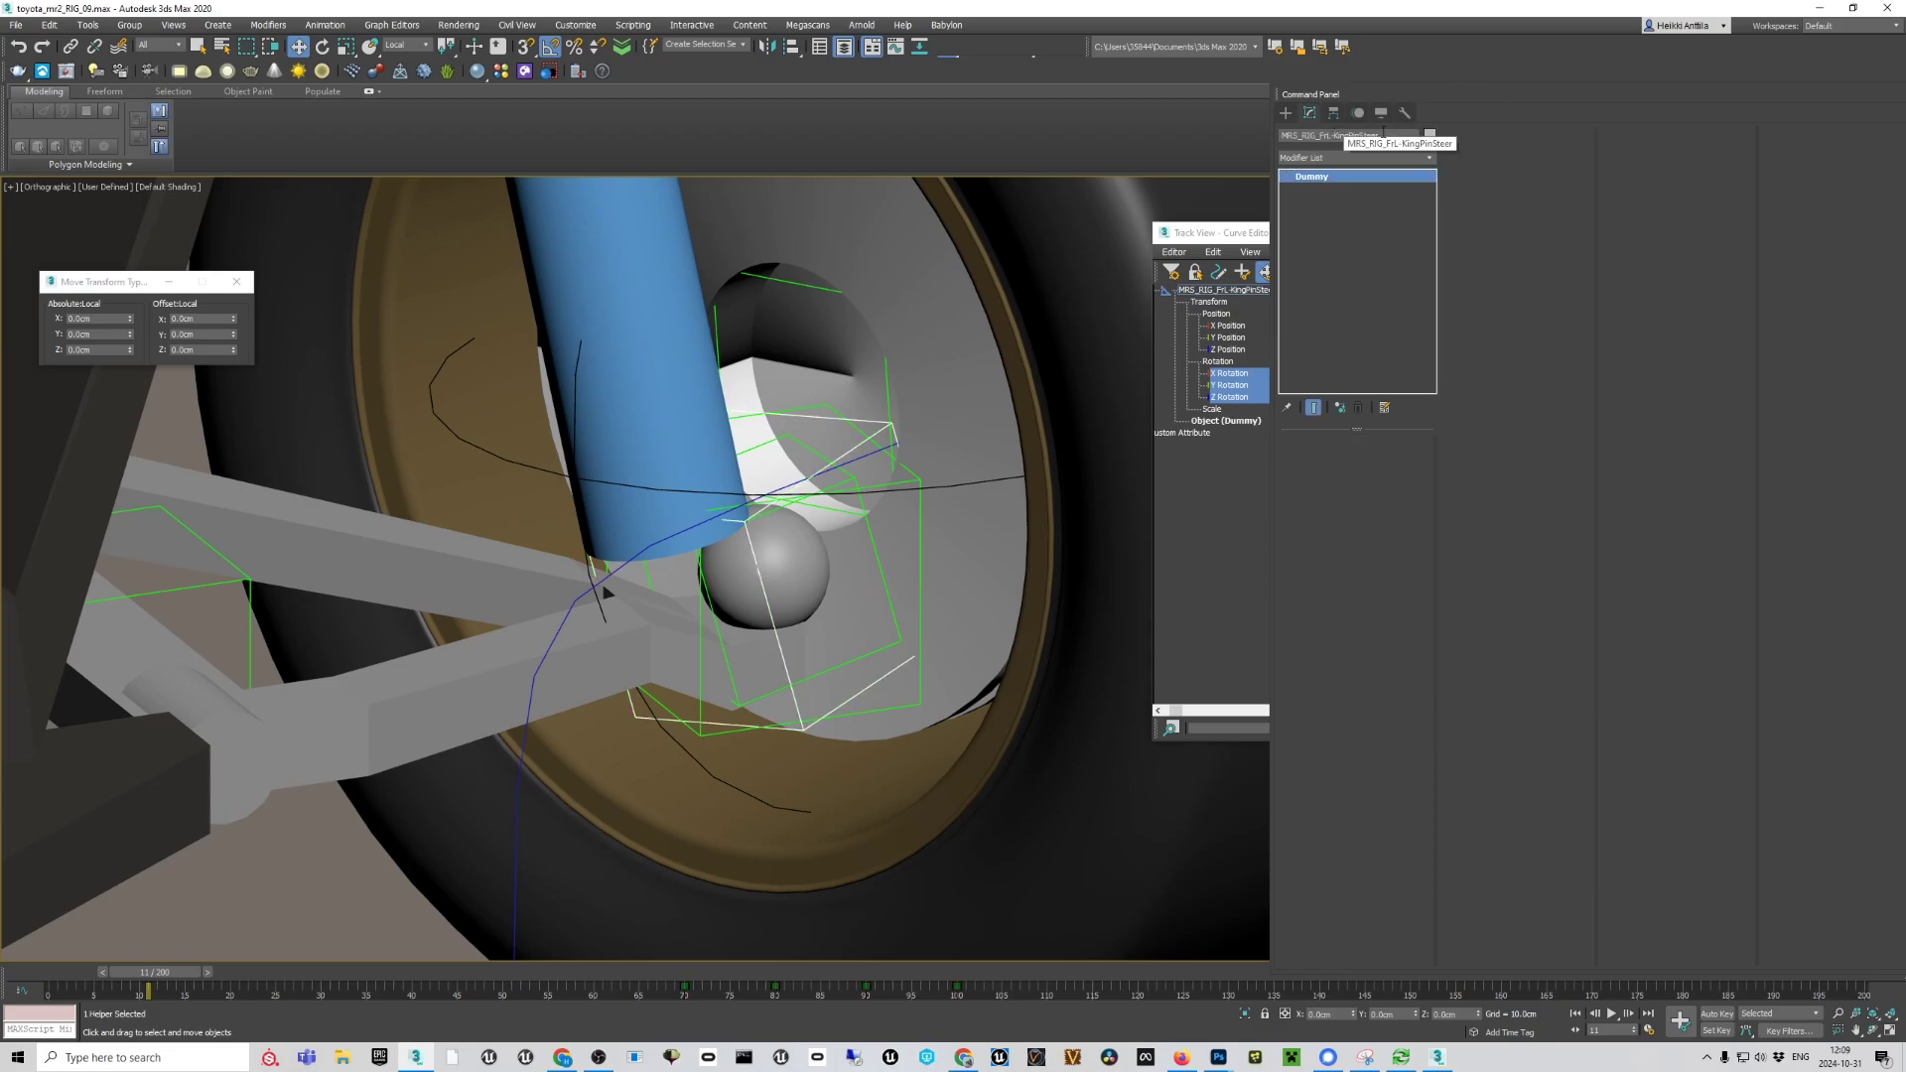
# Examine the front-left wheel's strut, suspension arm and ball joint around the kingpin helper from several angles
pyautogui.scroll(-5, 787, 605)
pyautogui.keyDown('alt'); pyautogui.moveTo(787, 604); pyautogui.dragTo(729, 589, button='middle'); pyautogui.keyUp('alt')
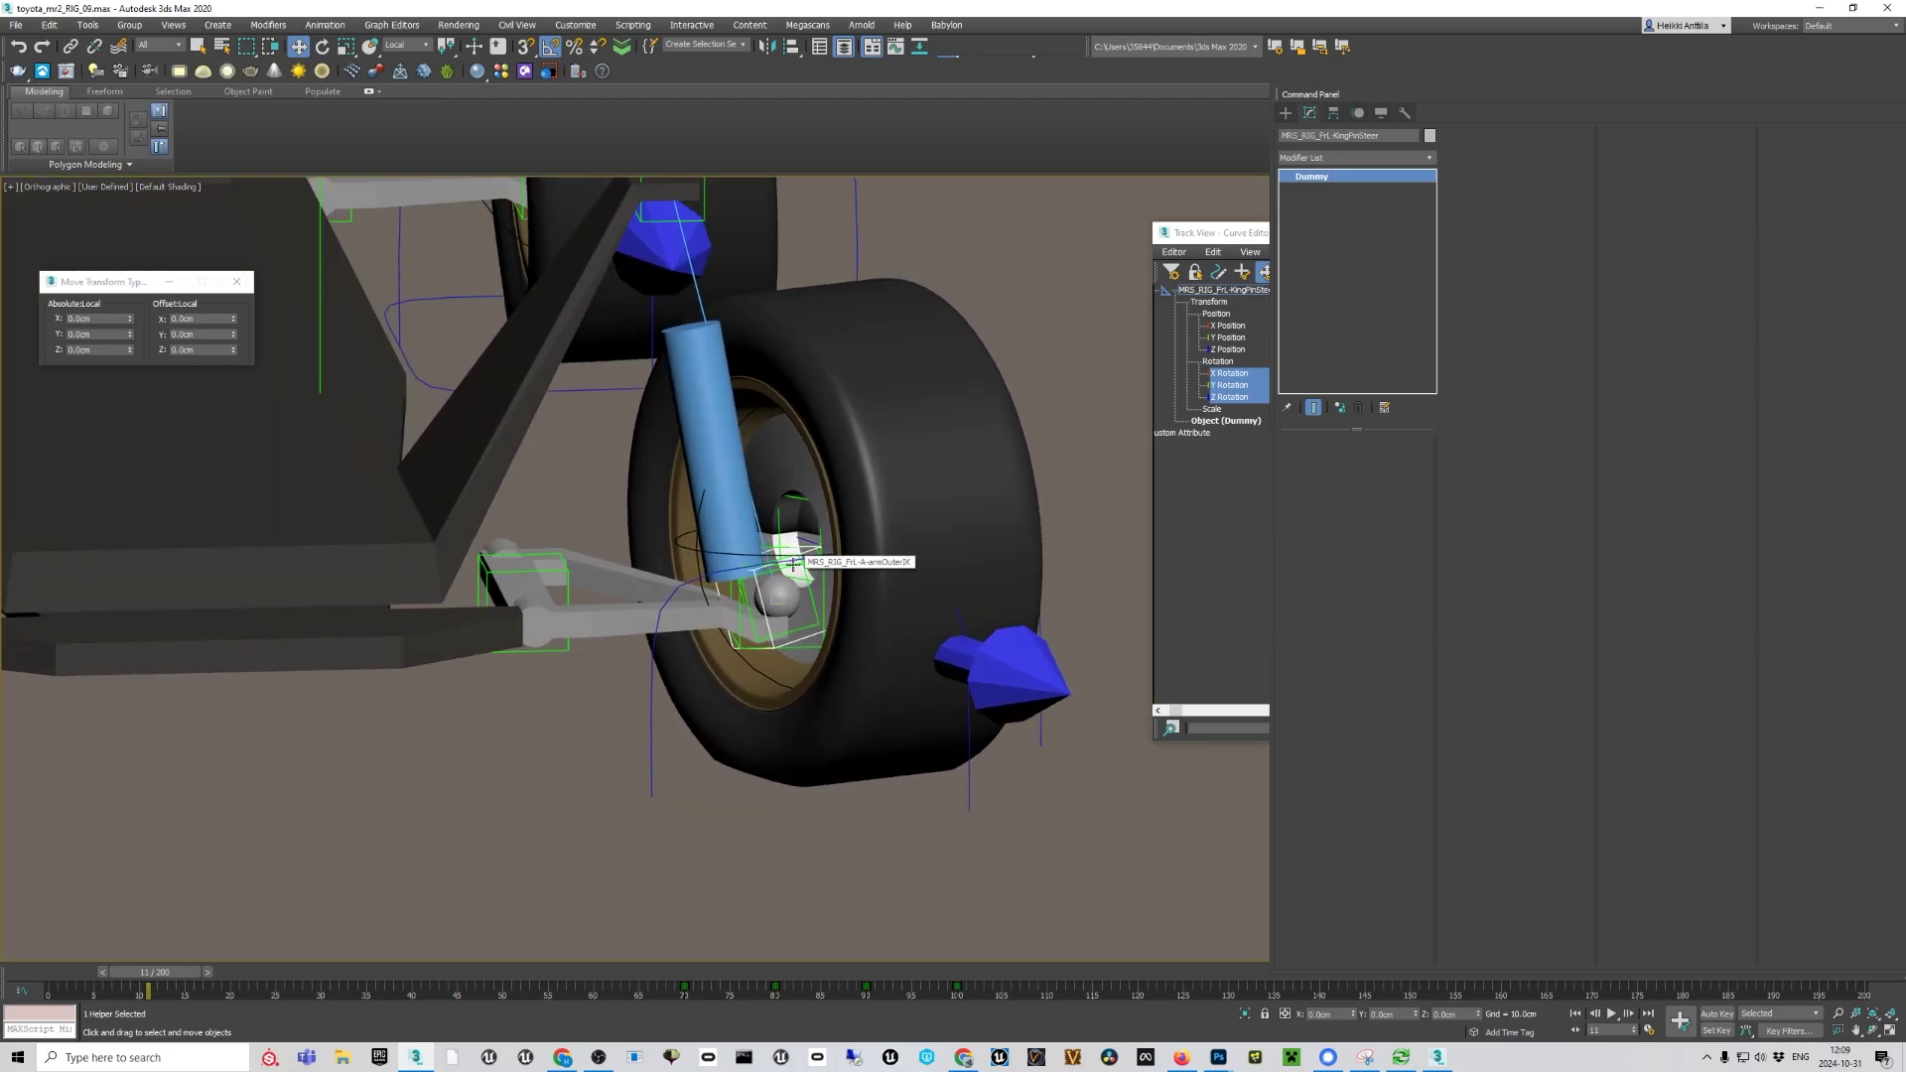
pyautogui.scroll(4, 794, 562)
pyautogui.keyDown('alt'); pyautogui.moveTo(795, 562); pyautogui.dragTo(775, 586, button='middle'); pyautogui.keyUp('alt')
pyautogui.scroll(-5, 764, 551)
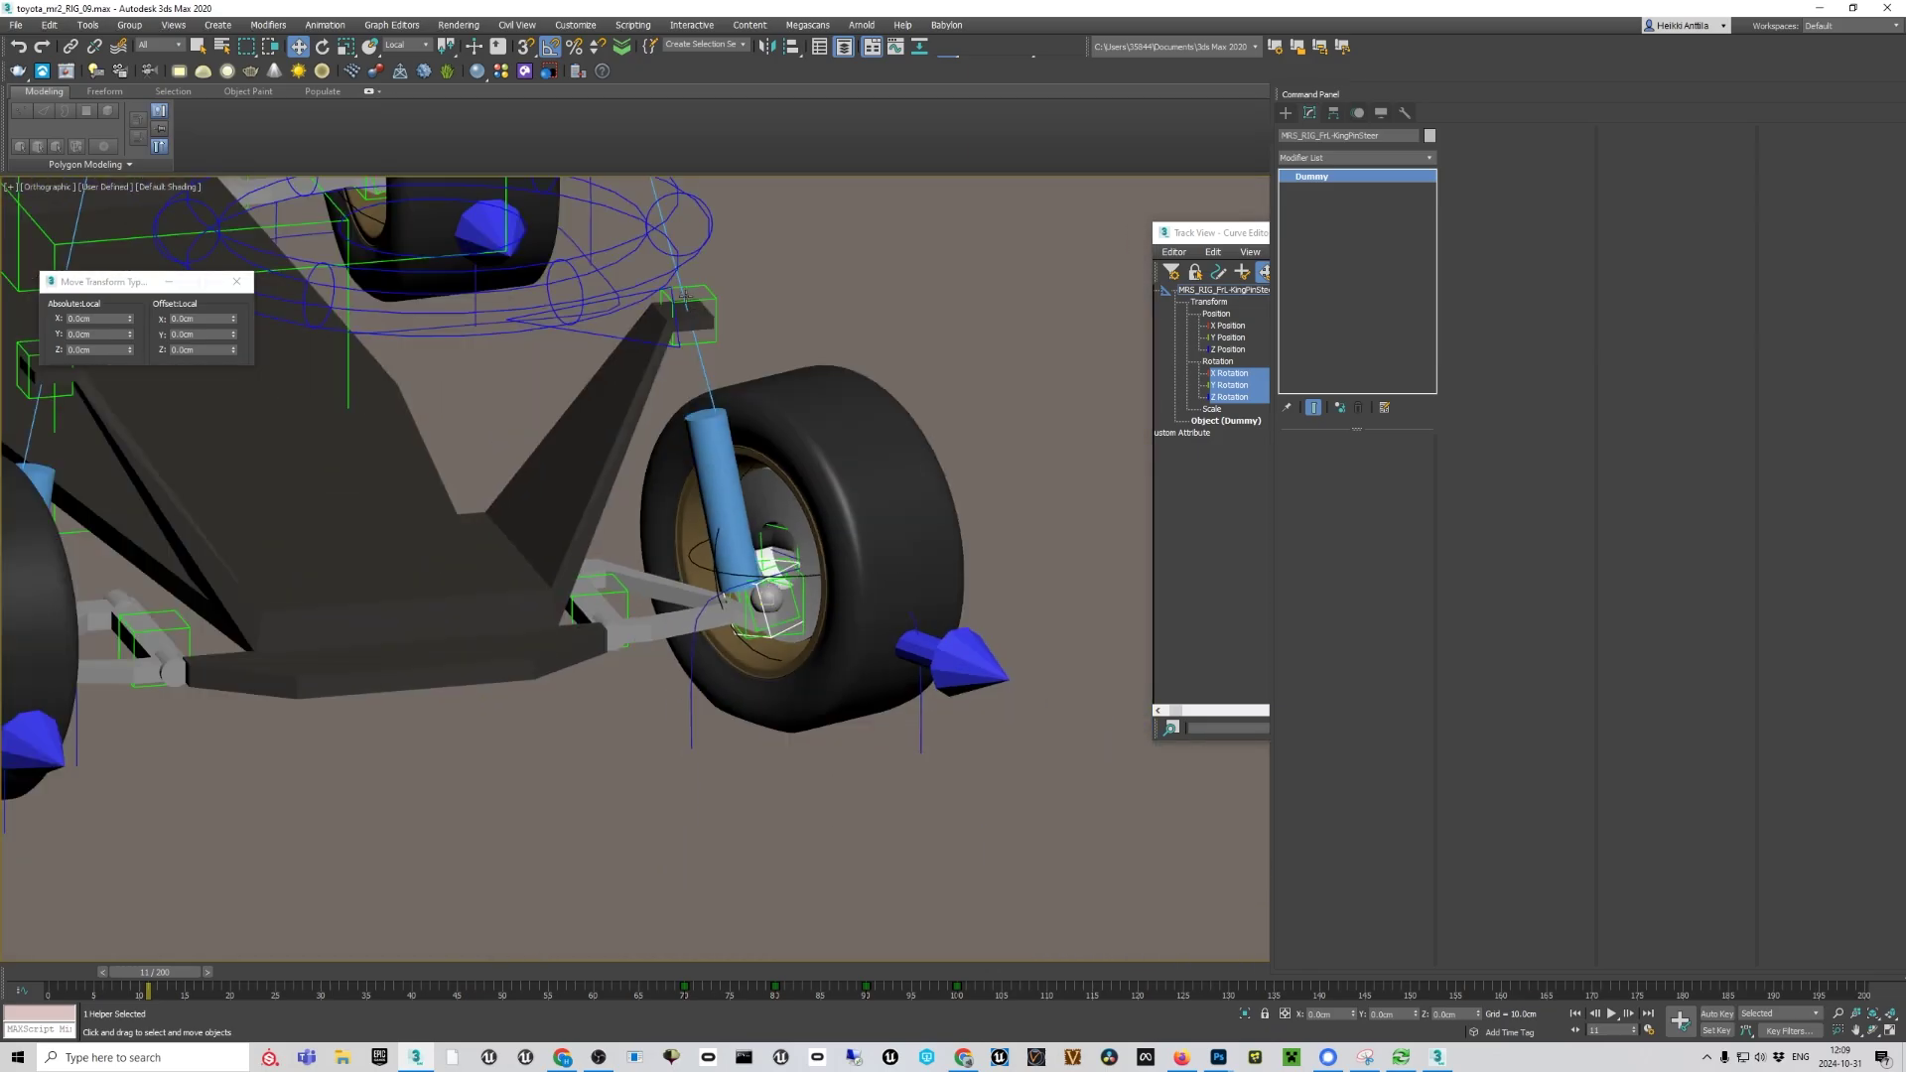
pyautogui.scroll(3, 702, 312)
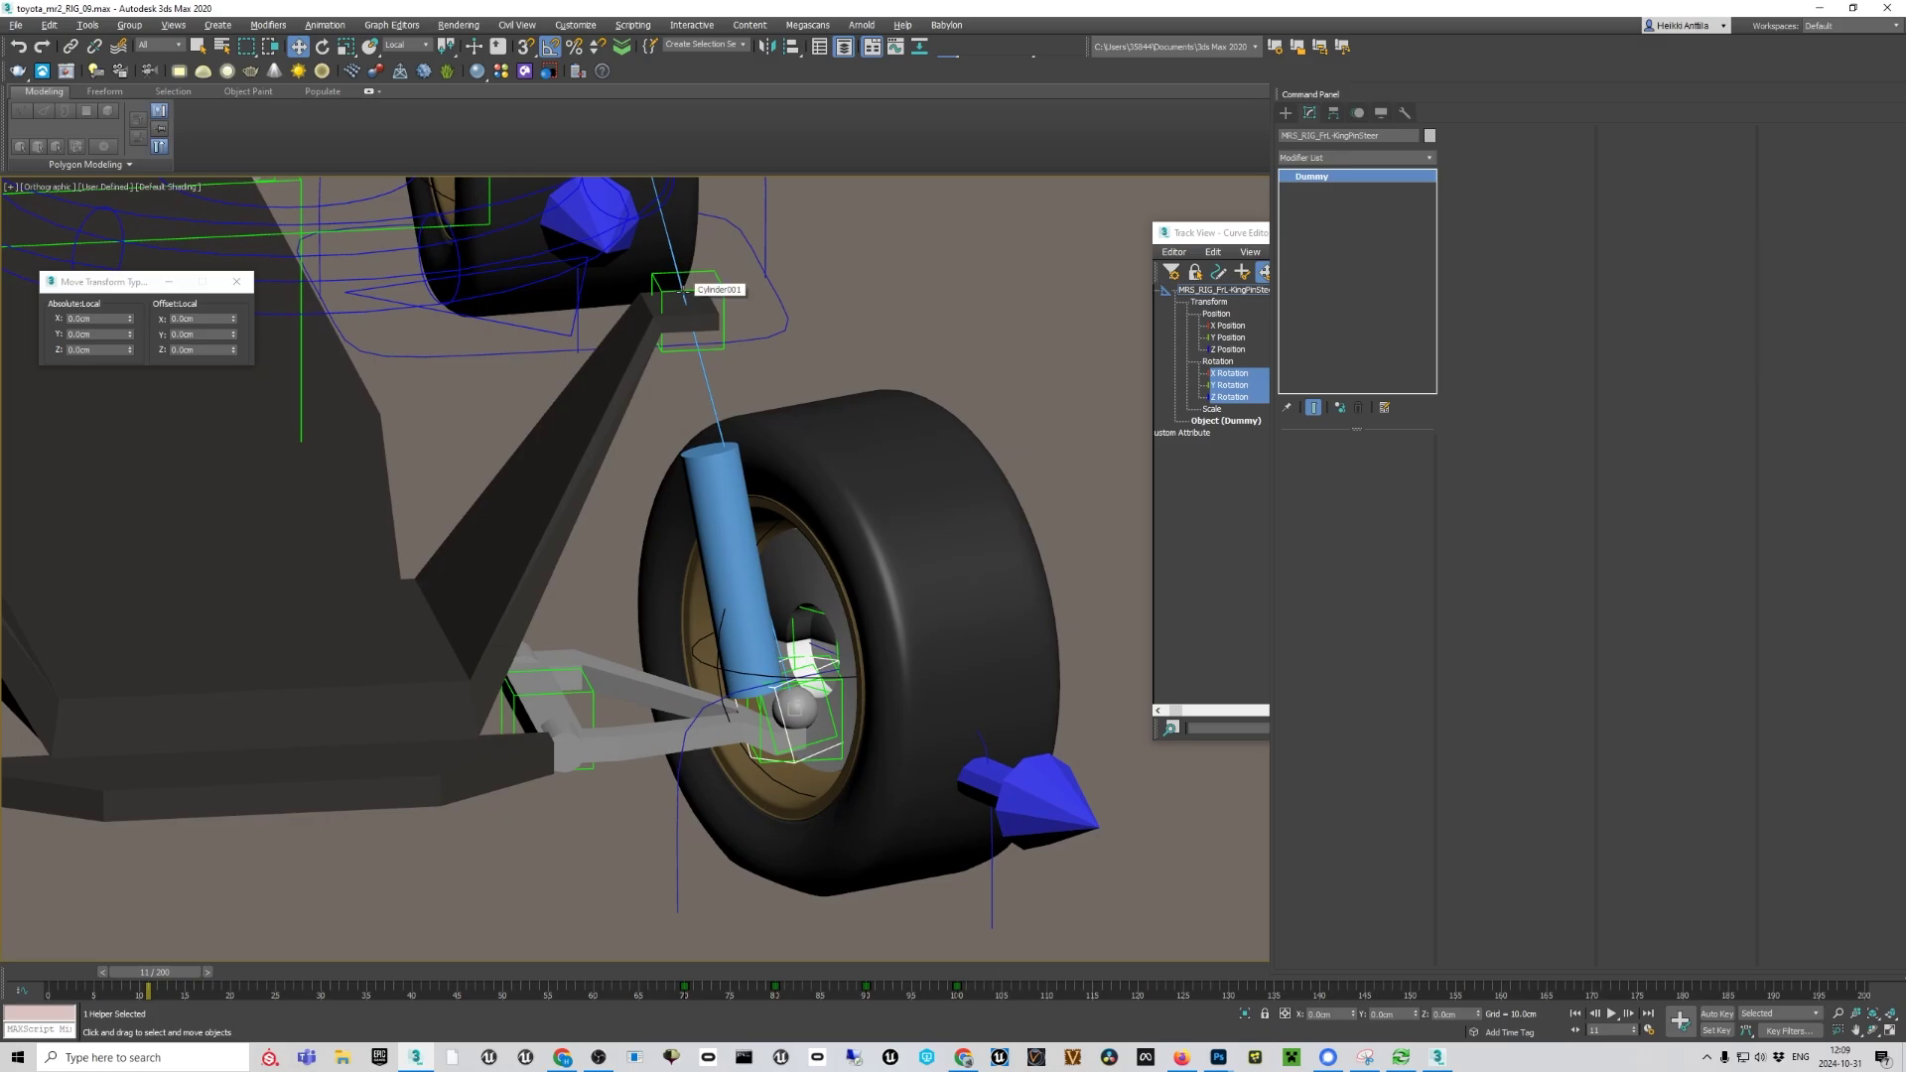
pyautogui.keyDown('alt'); pyautogui.moveTo(795, 735); pyautogui.dragTo(777, 705, button='middle'); pyautogui.keyUp('alt')
pyautogui.scroll(5, 778, 705)
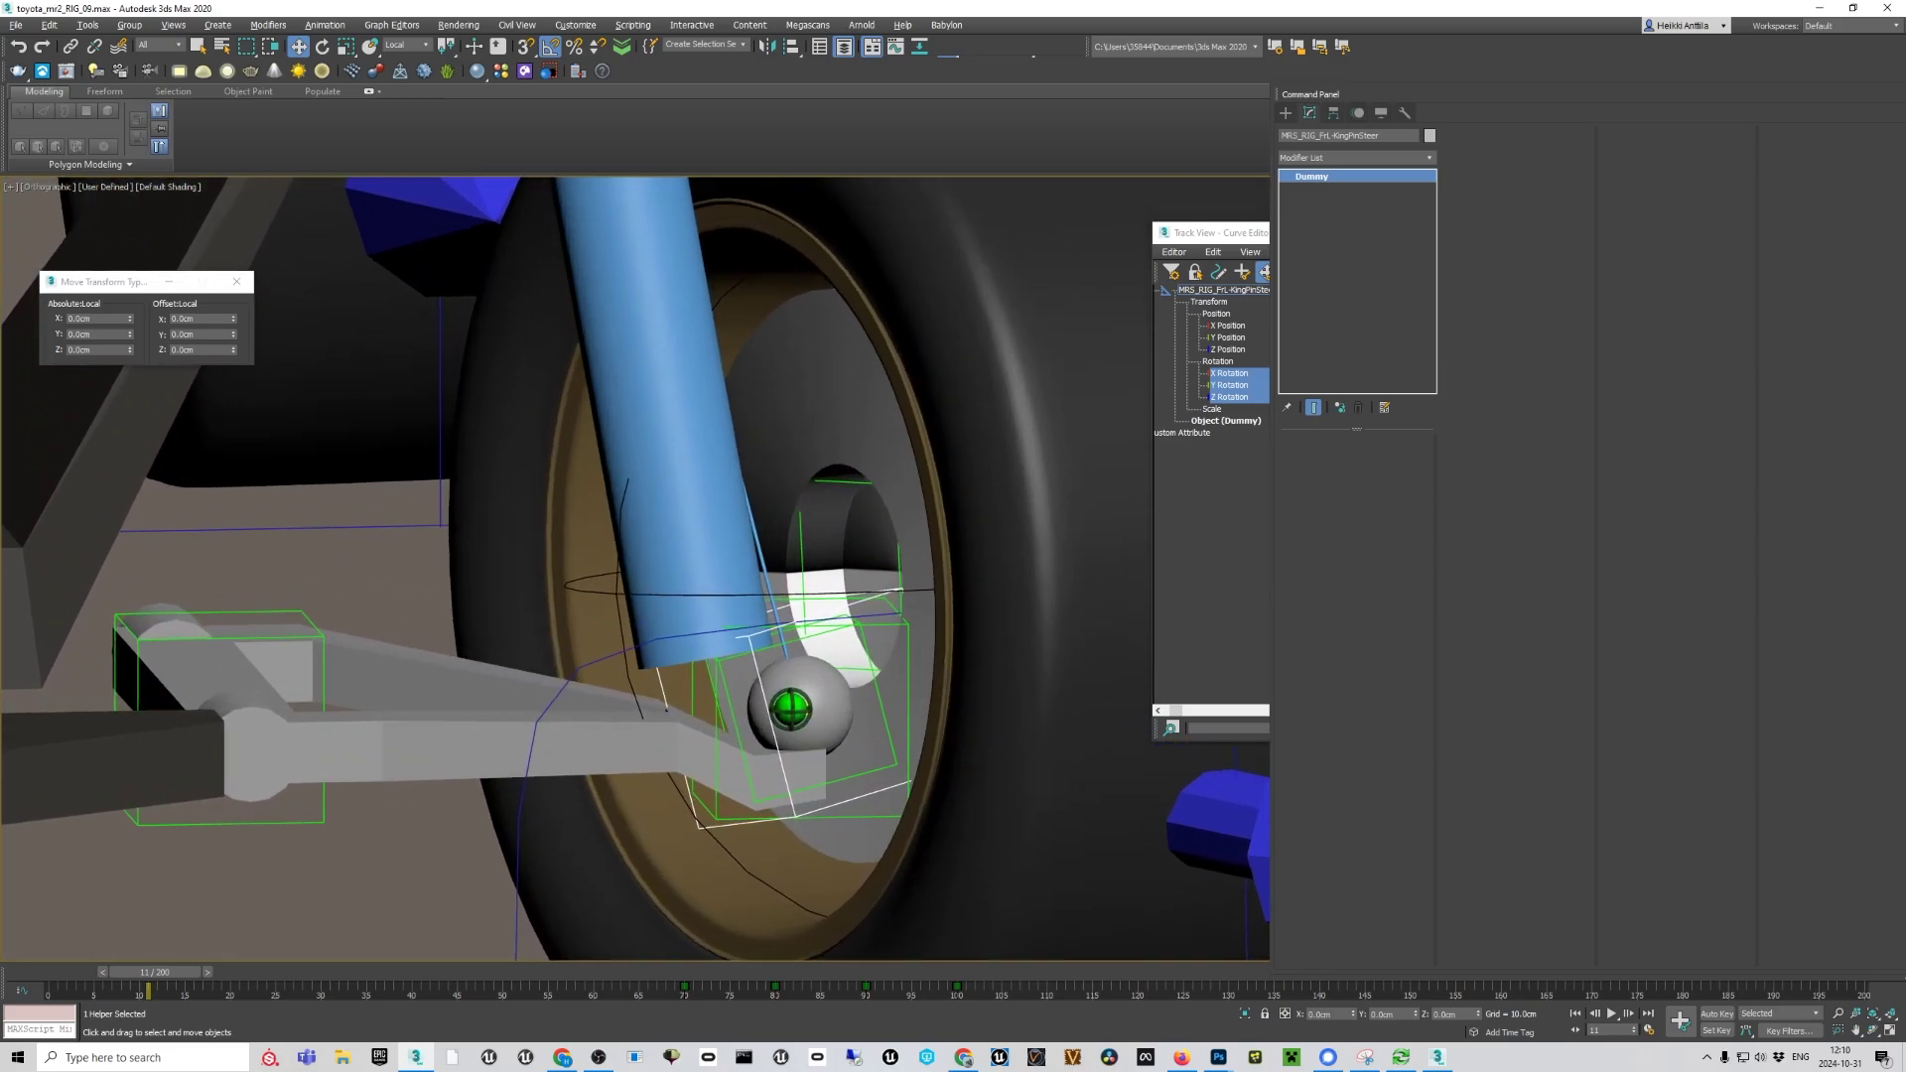
pyautogui.keyDown('alt'); pyautogui.moveTo(790, 708); pyautogui.dragTo(815, 640, button='middle'); pyautogui.keyUp('alt')
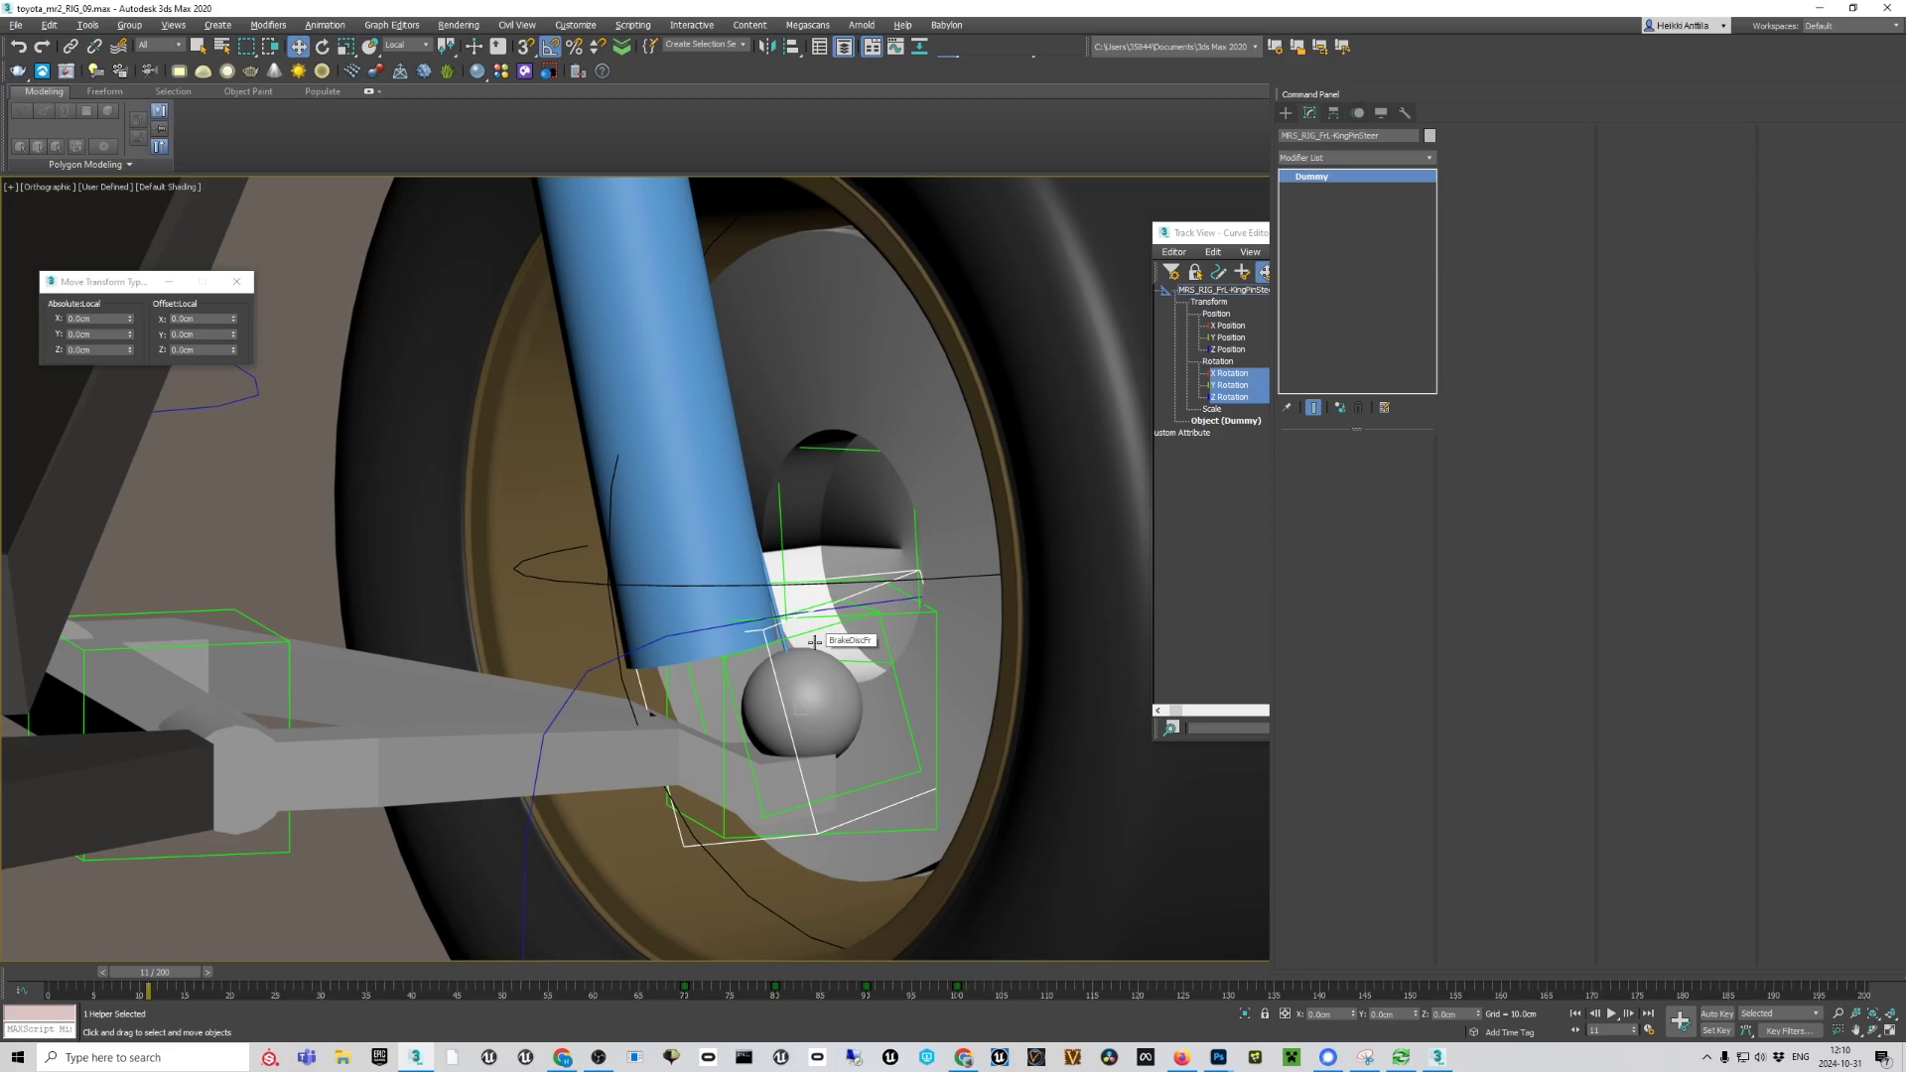
pyautogui.keyDown('alt'); pyautogui.moveTo(814, 641); pyautogui.dragTo(807, 663, button='middle'); pyautogui.keyUp('alt')
pyautogui.scroll(2, 807, 665)
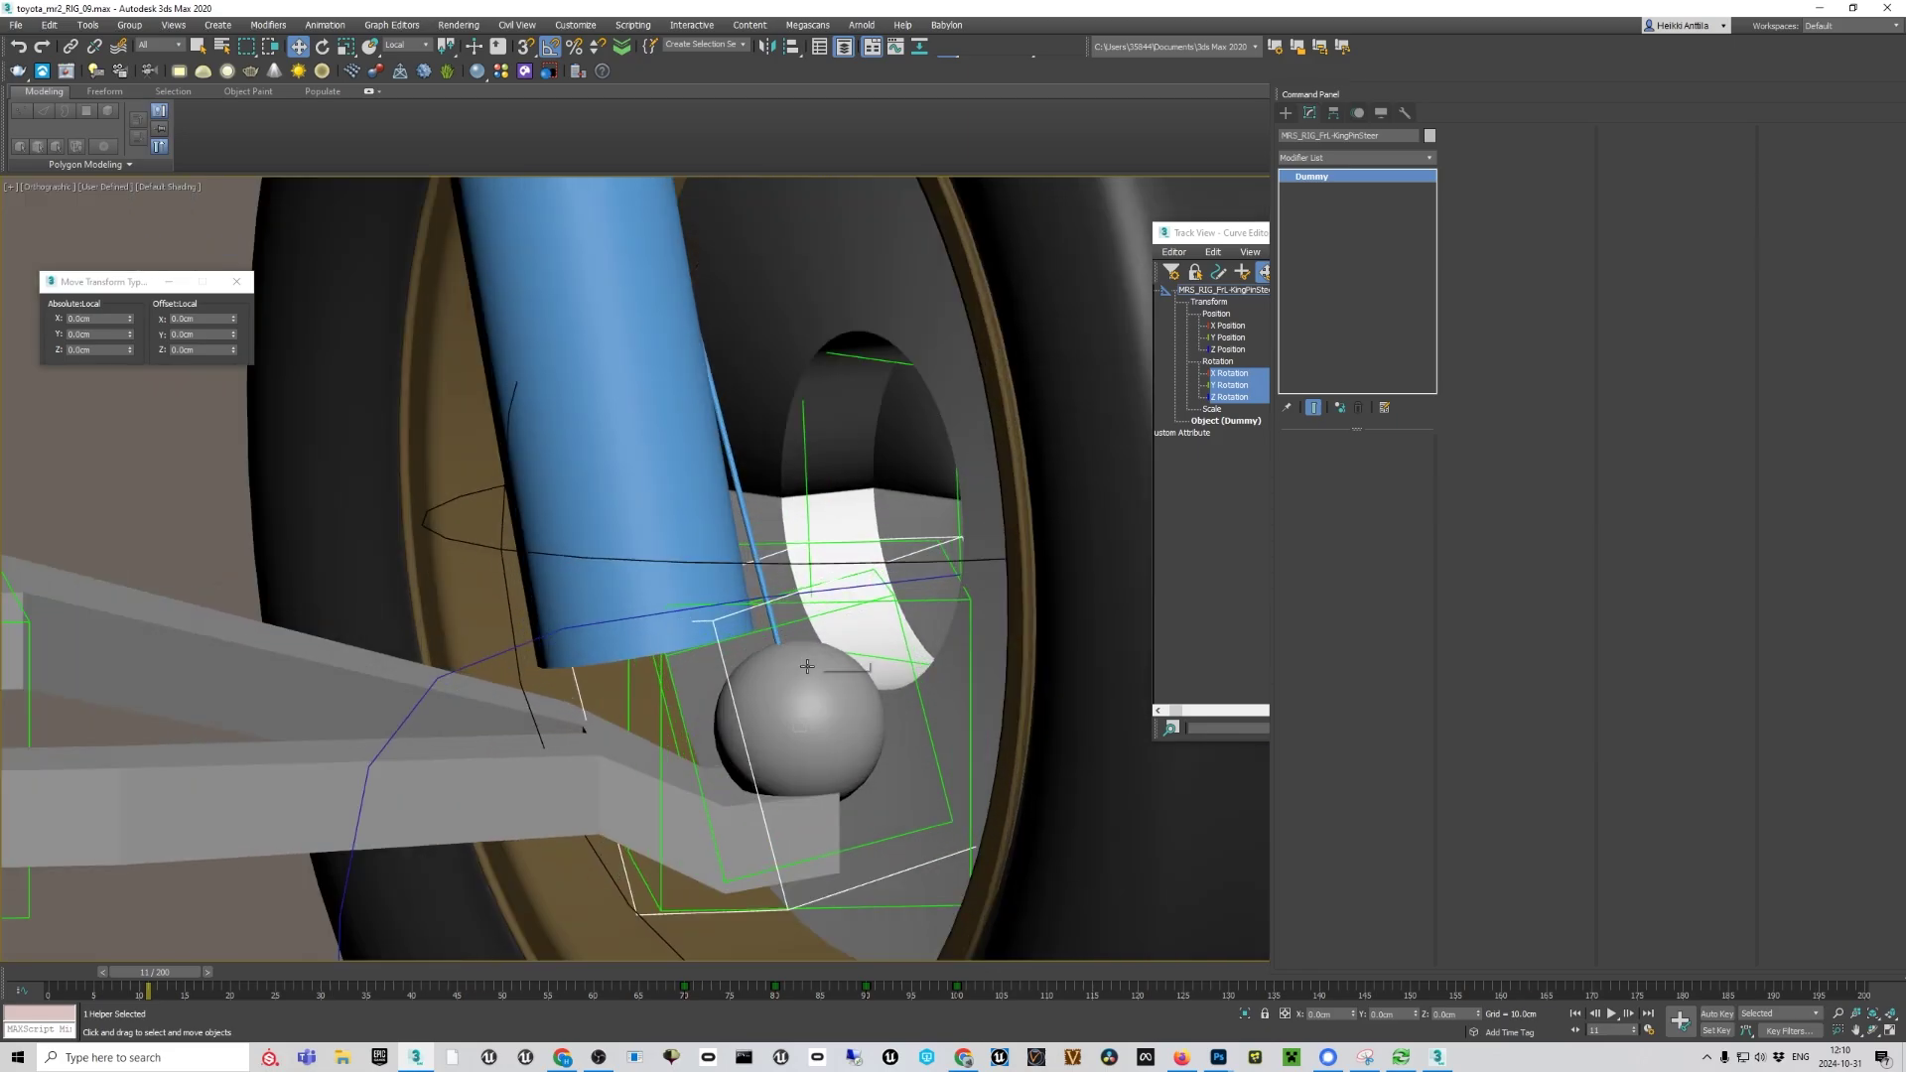
pyautogui.scroll(-4, 804, 663)
pyautogui.scroll(3, 772, 655)
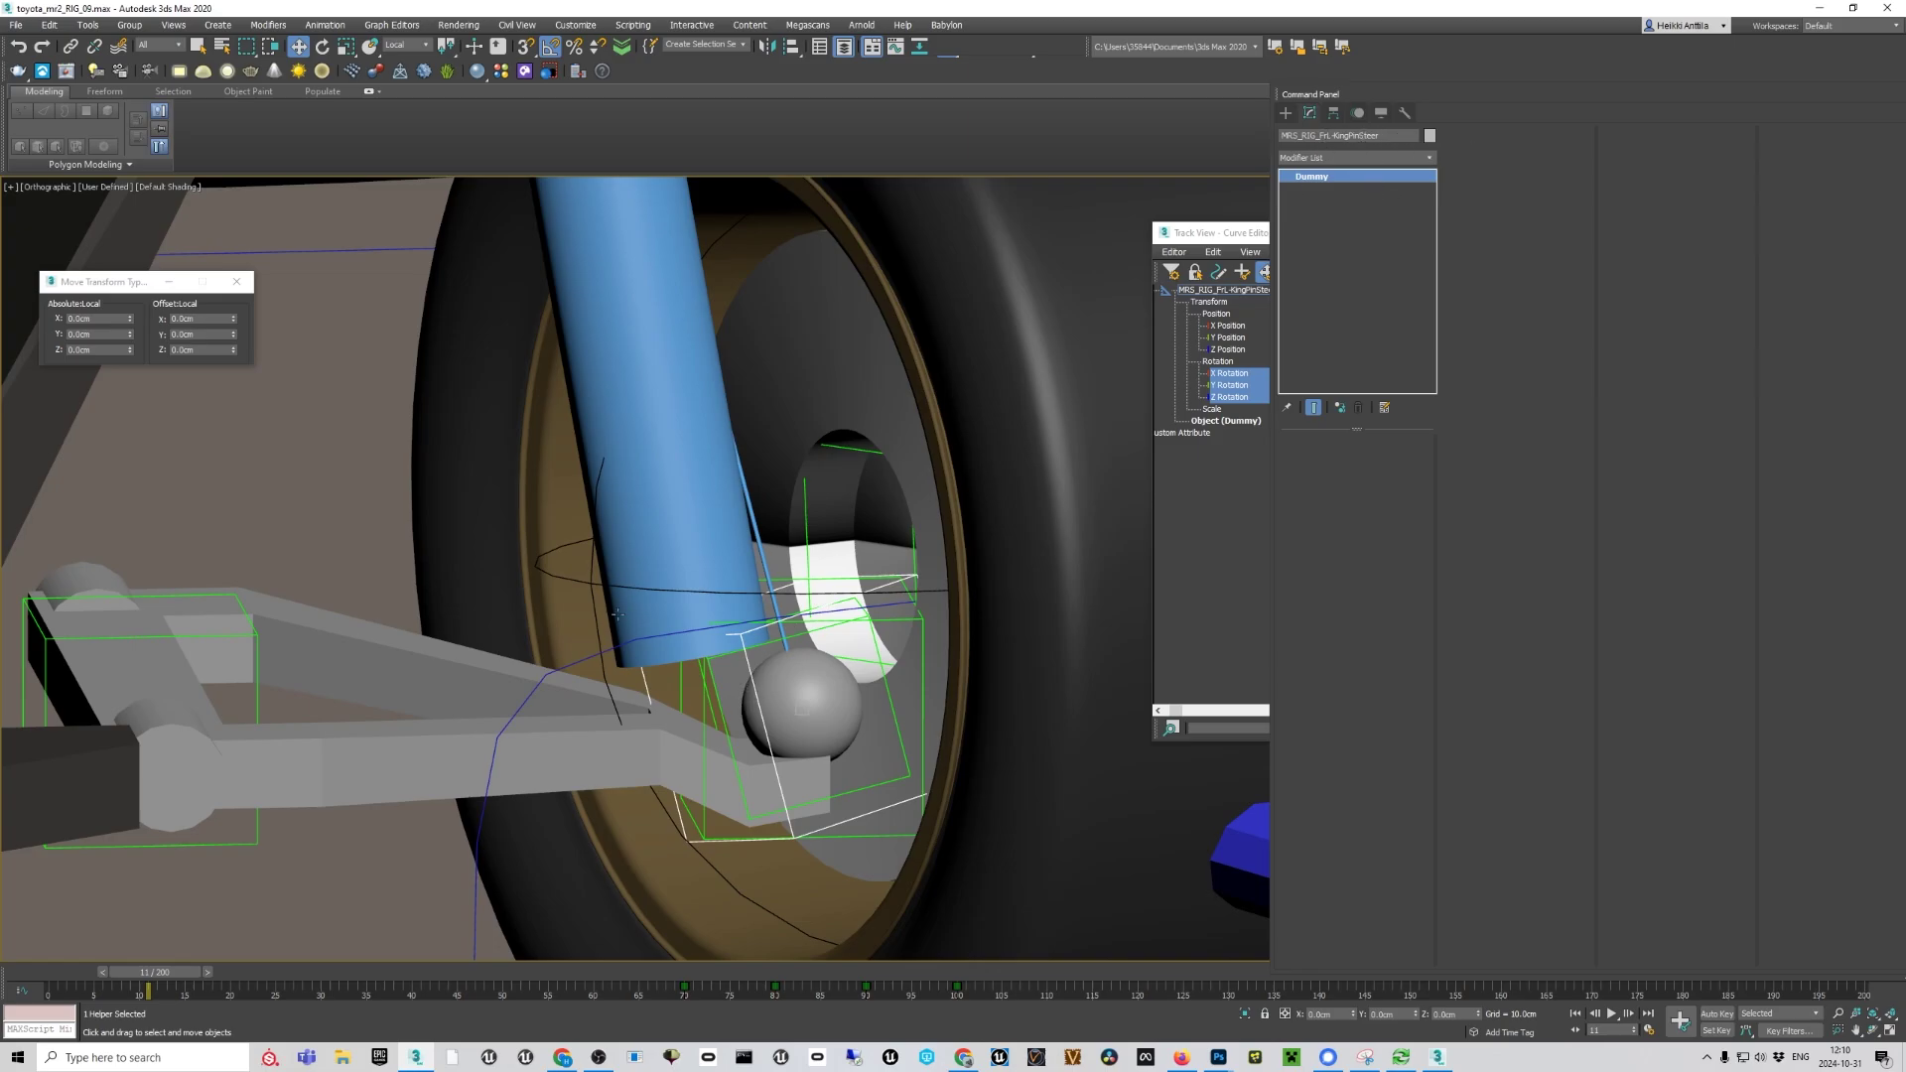
# Isolate the front-left LookatToTop and KingPinSteer helpers together and return the animation to frame 0
pyautogui.click(590, 632)
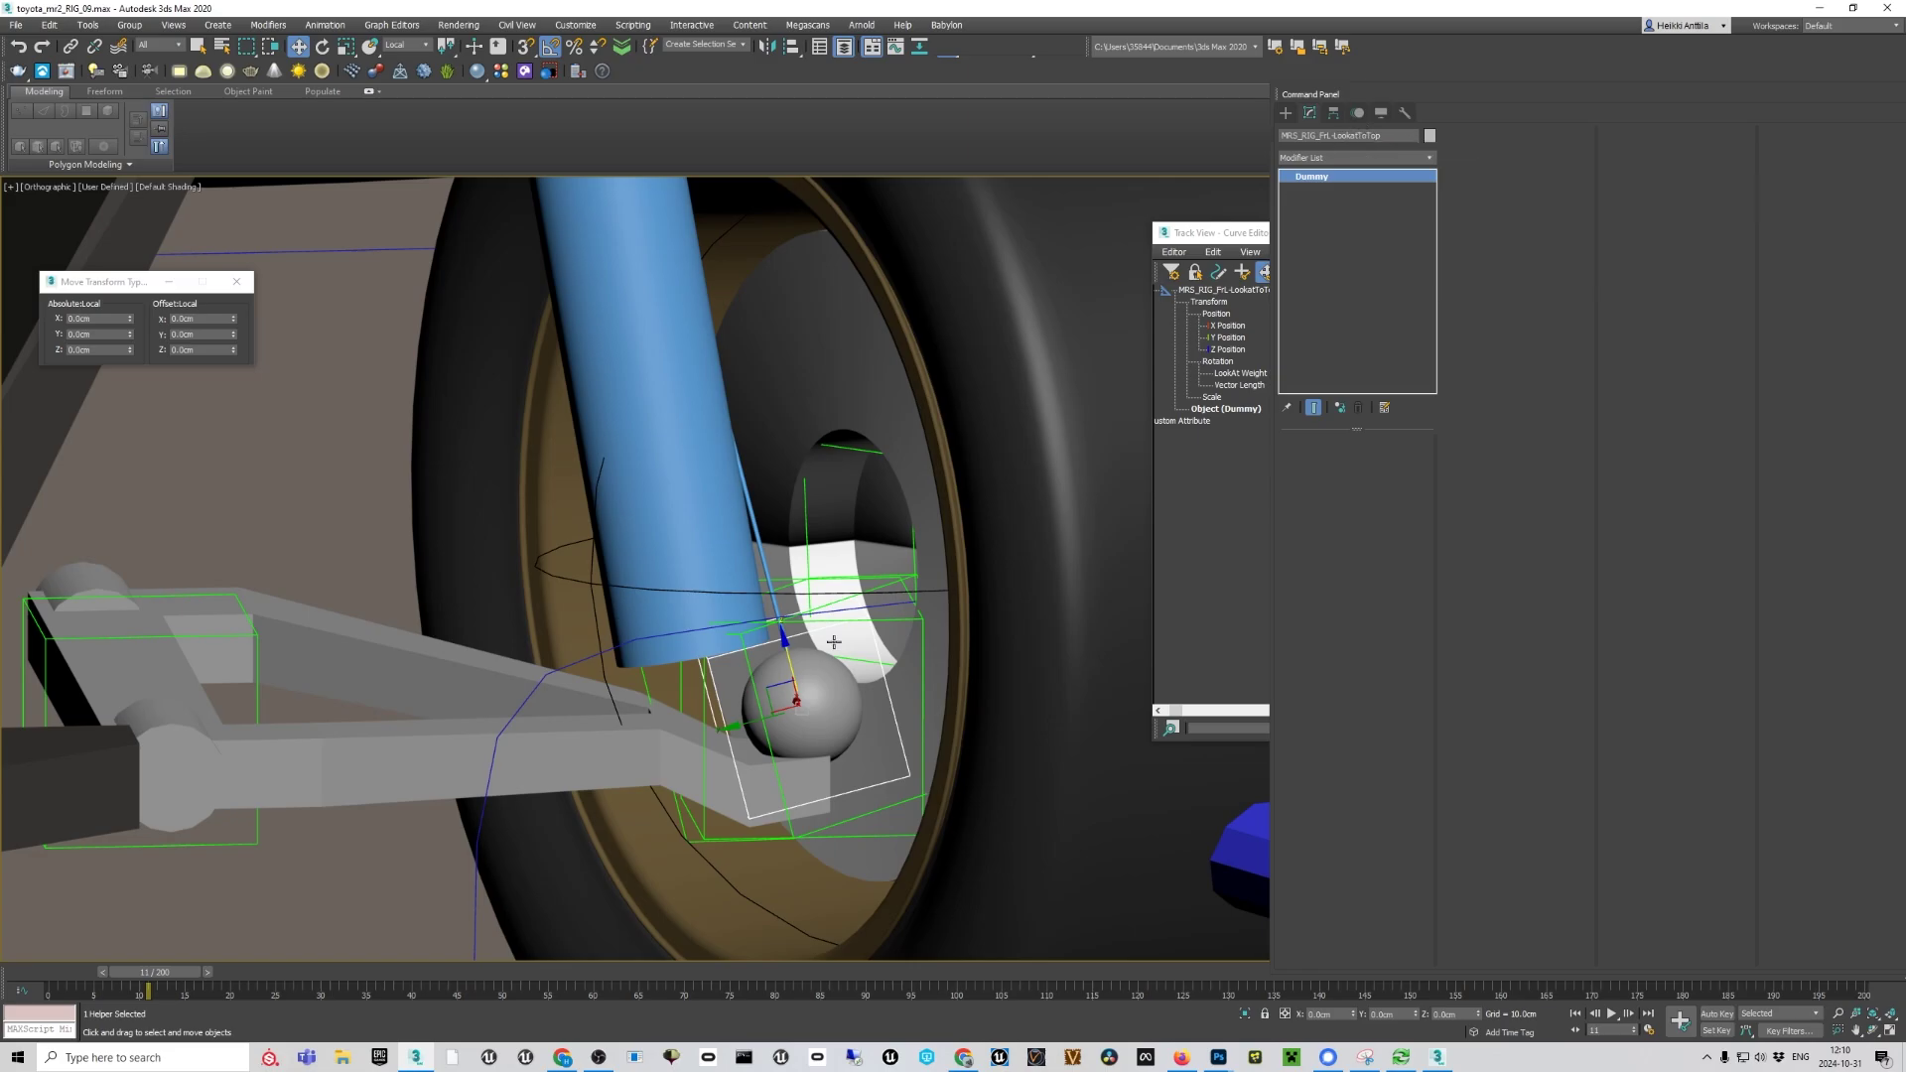
pyautogui.keyDown('alt'); pyautogui.moveTo(780, 667); pyautogui.dragTo(793, 646, button='middle'); pyautogui.keyUp('alt')
pyautogui.scroll(3, 731, 665)
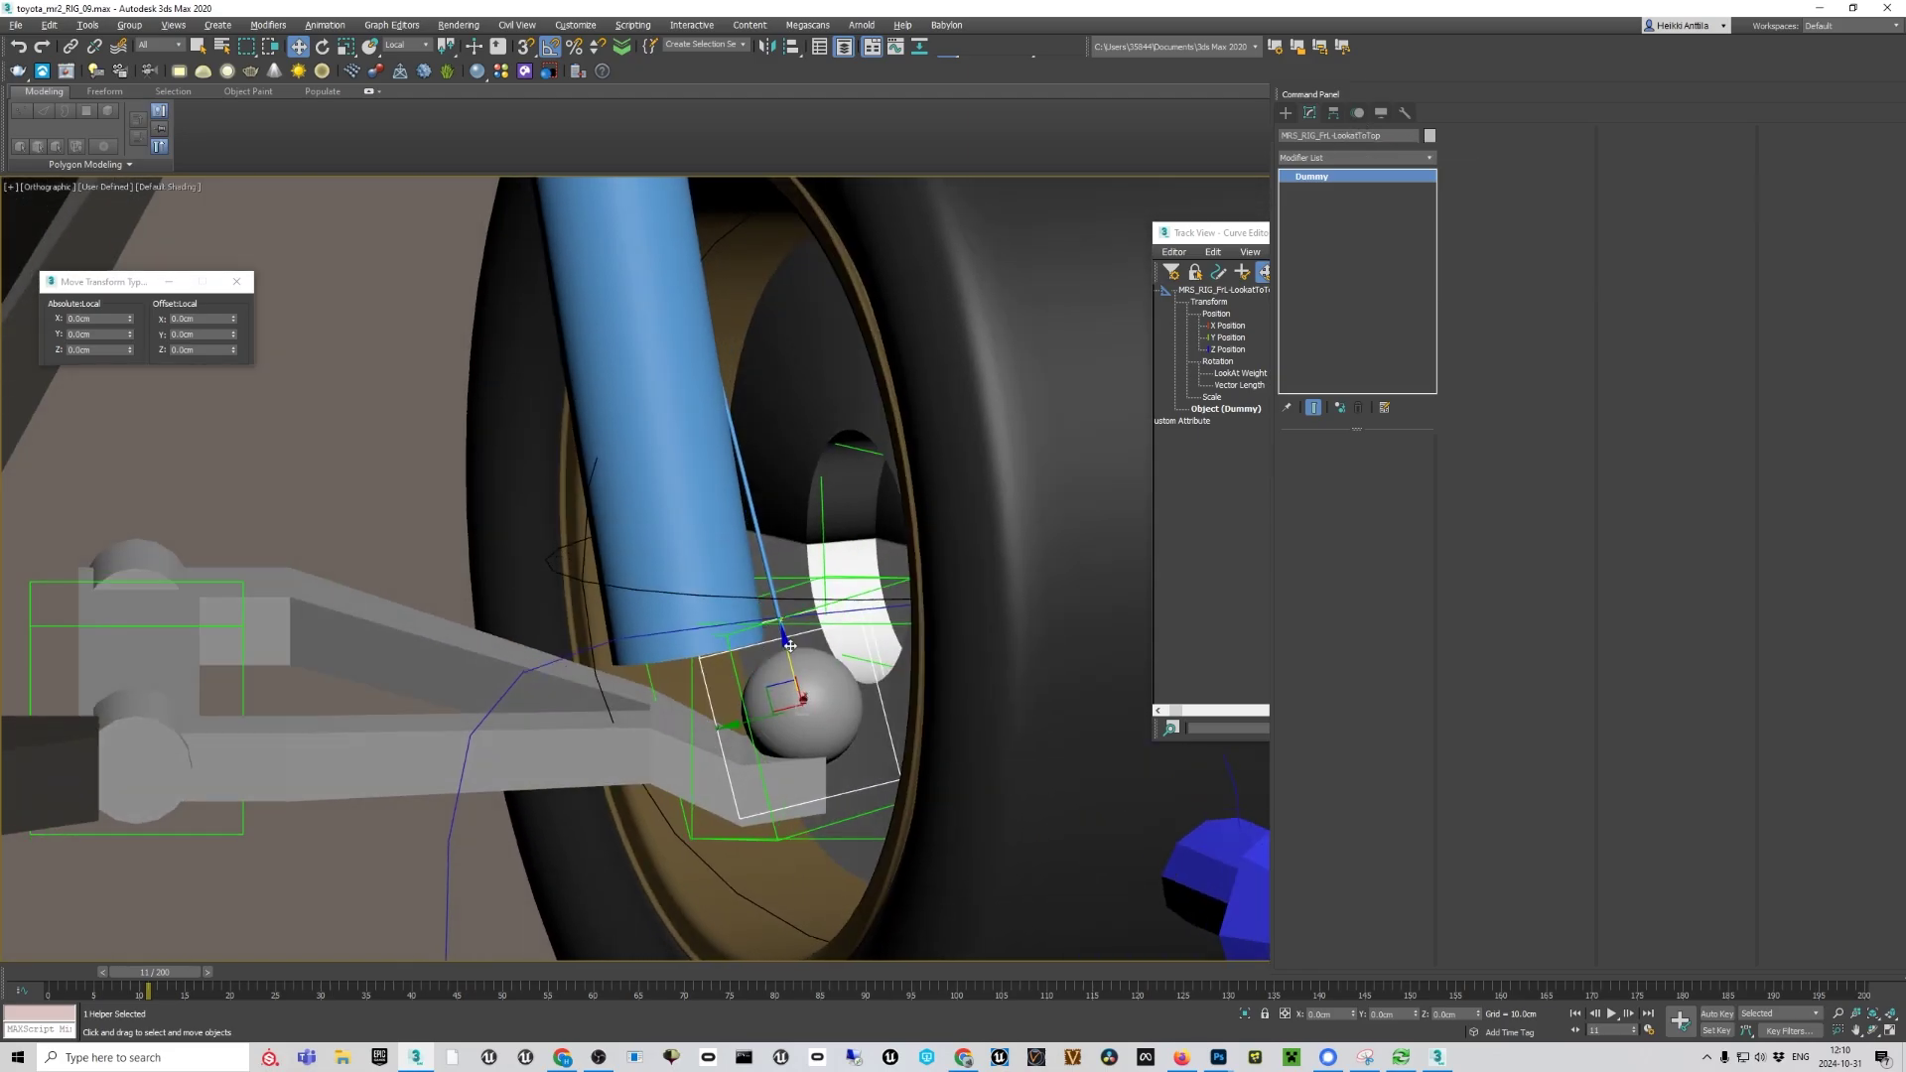
pyautogui.keyDown('ctrl'); pyautogui.click(735, 664); pyautogui.keyUp('ctrl')
pyautogui.rightClick(735, 665)
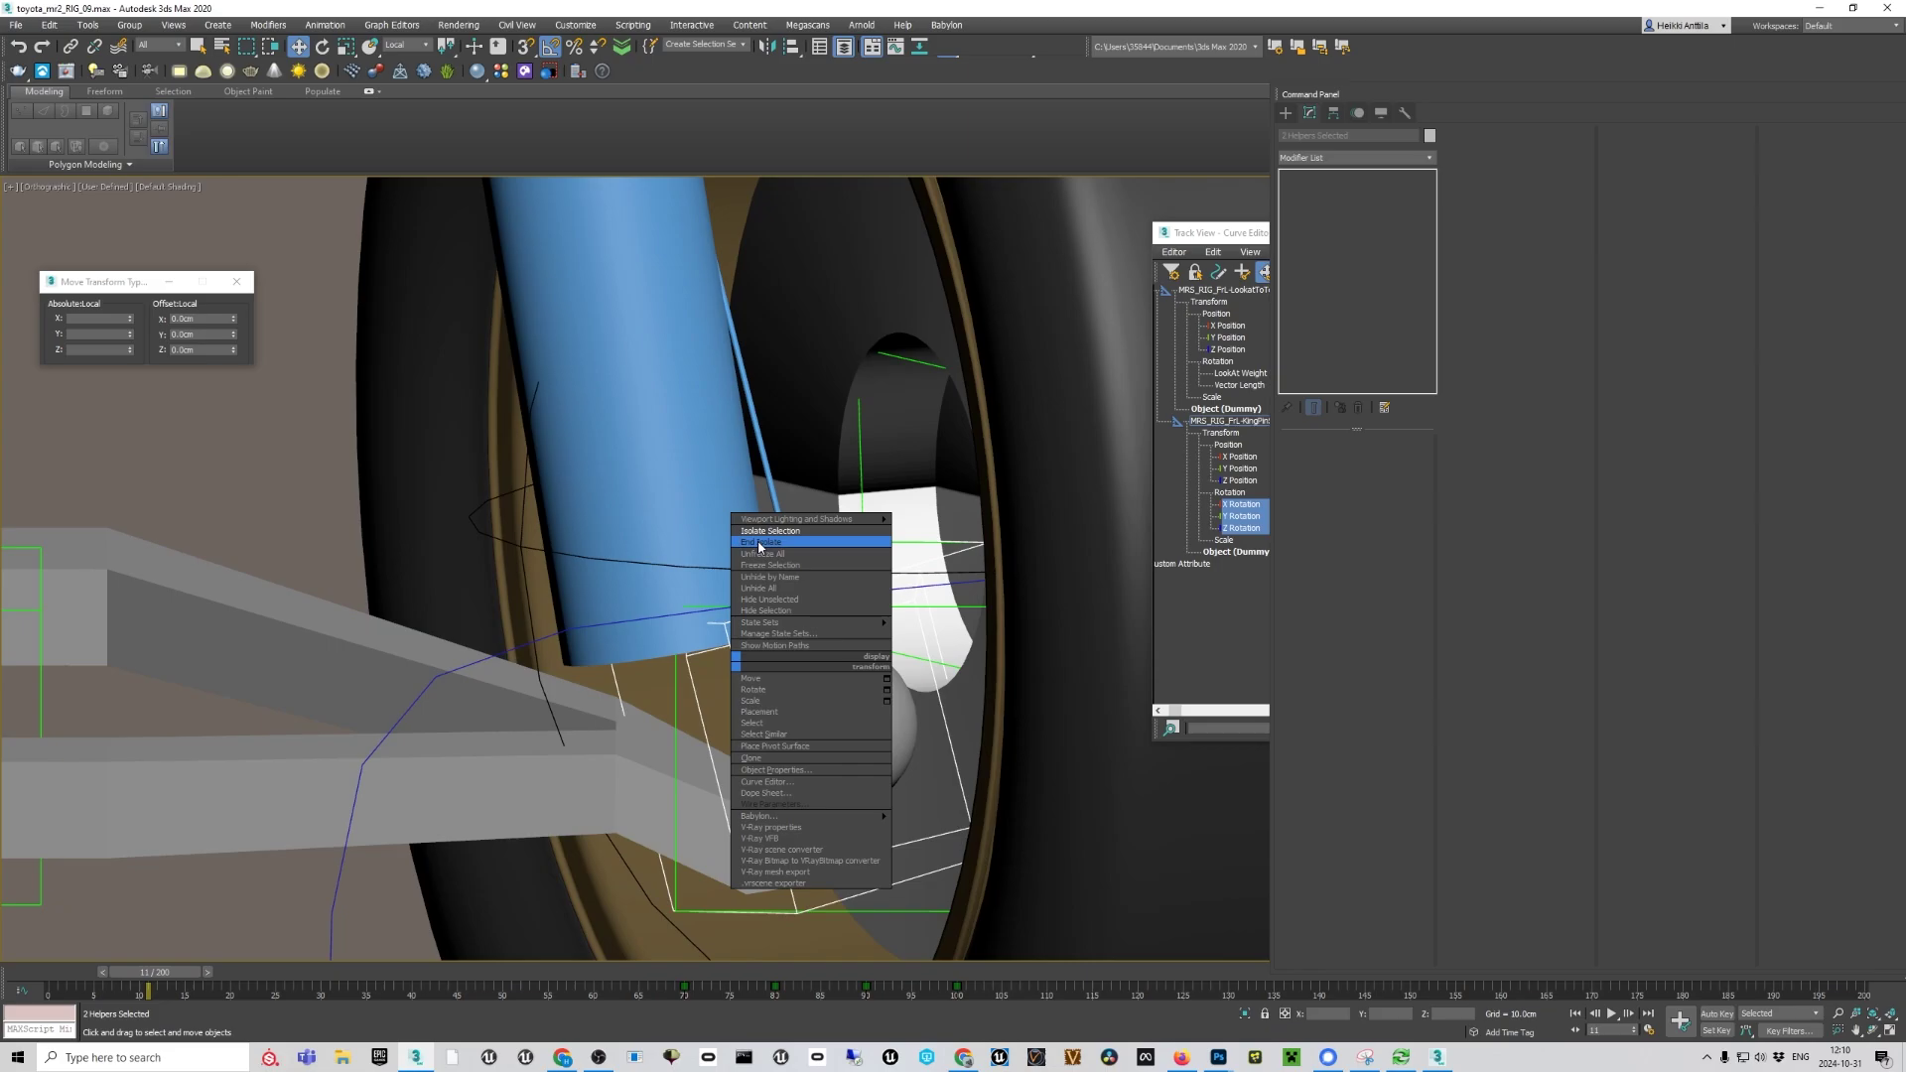
pyautogui.click(762, 536)
pyautogui.keyDown('alt'); pyautogui.moveTo(857, 639); pyautogui.dragTo(797, 688, button='middle'); pyautogui.keyUp('alt')
pyautogui.moveTo(164, 973); pyautogui.dragTo(48, 981)
pyautogui.keyDown('alt'); pyautogui.moveTo(802, 730); pyautogui.dragTo(850, 731, button='middle'); pyautogui.keyUp('alt')
pyautogui.moveTo(829, 635)
pyautogui.keyDown('alt'); pyautogui.mouseDown(button='middle')
pyautogui.moveTo(765, 635)
pyautogui.moveTo(800, 627)
pyautogui.mouseUp(button='middle'); pyautogui.keyUp('alt')
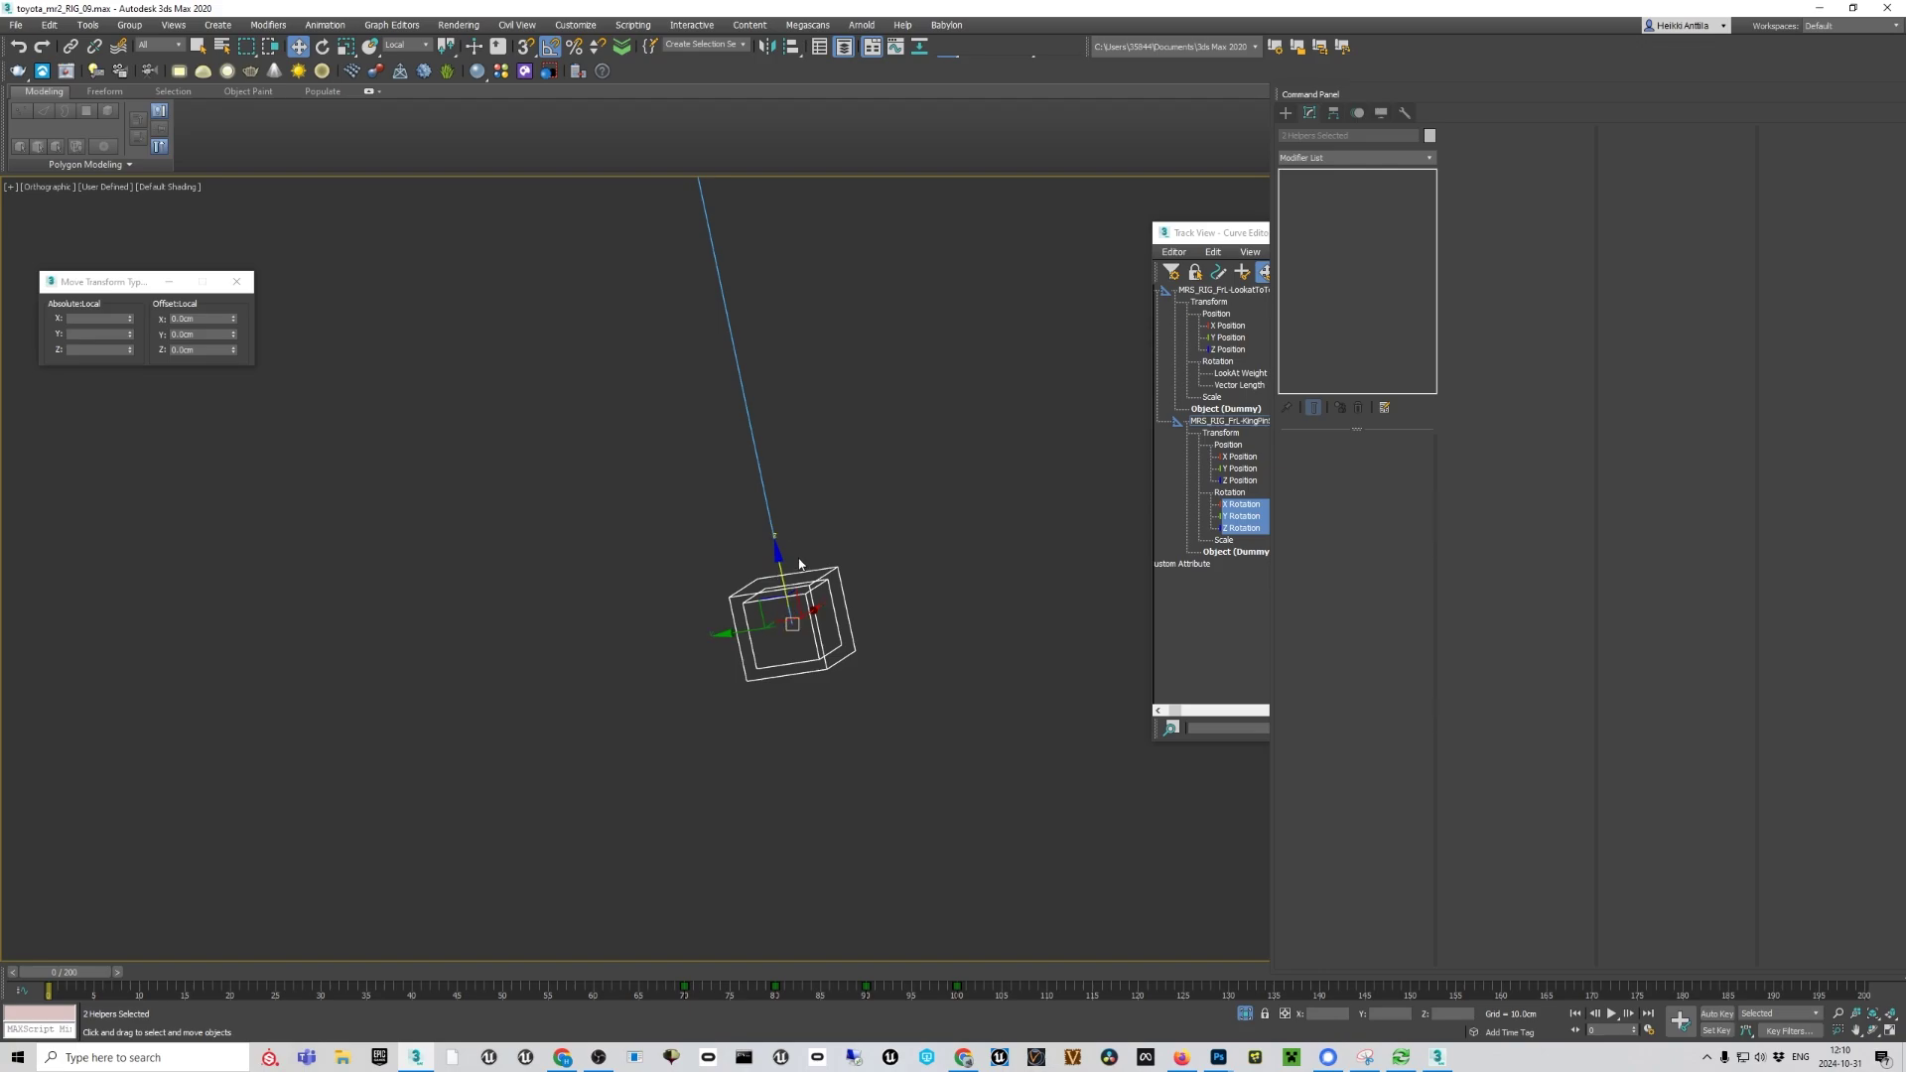
# Select the inner LookatToTop helper, try rotating it and display its Link Info locks and inheritance settings
pyautogui.scroll(4, 786, 597)
pyautogui.click(908, 576)
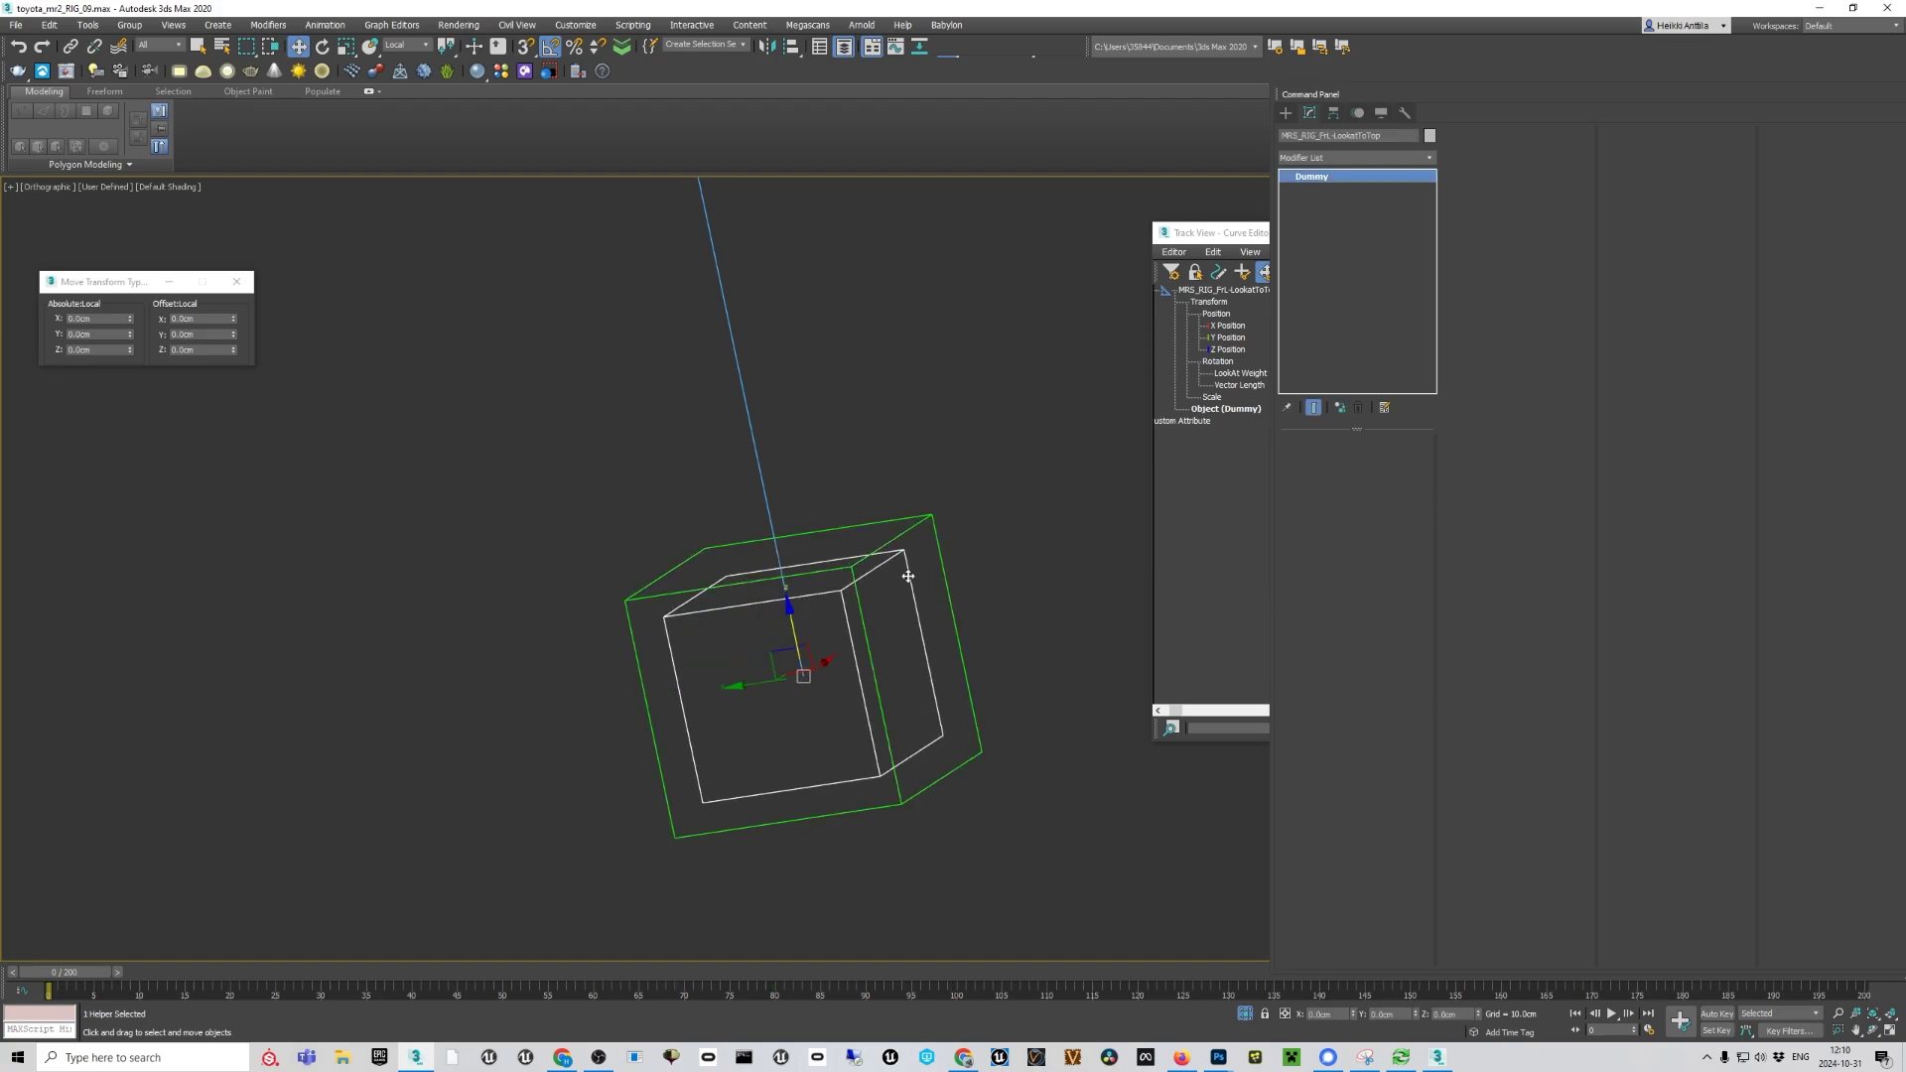
pyautogui.press('e')
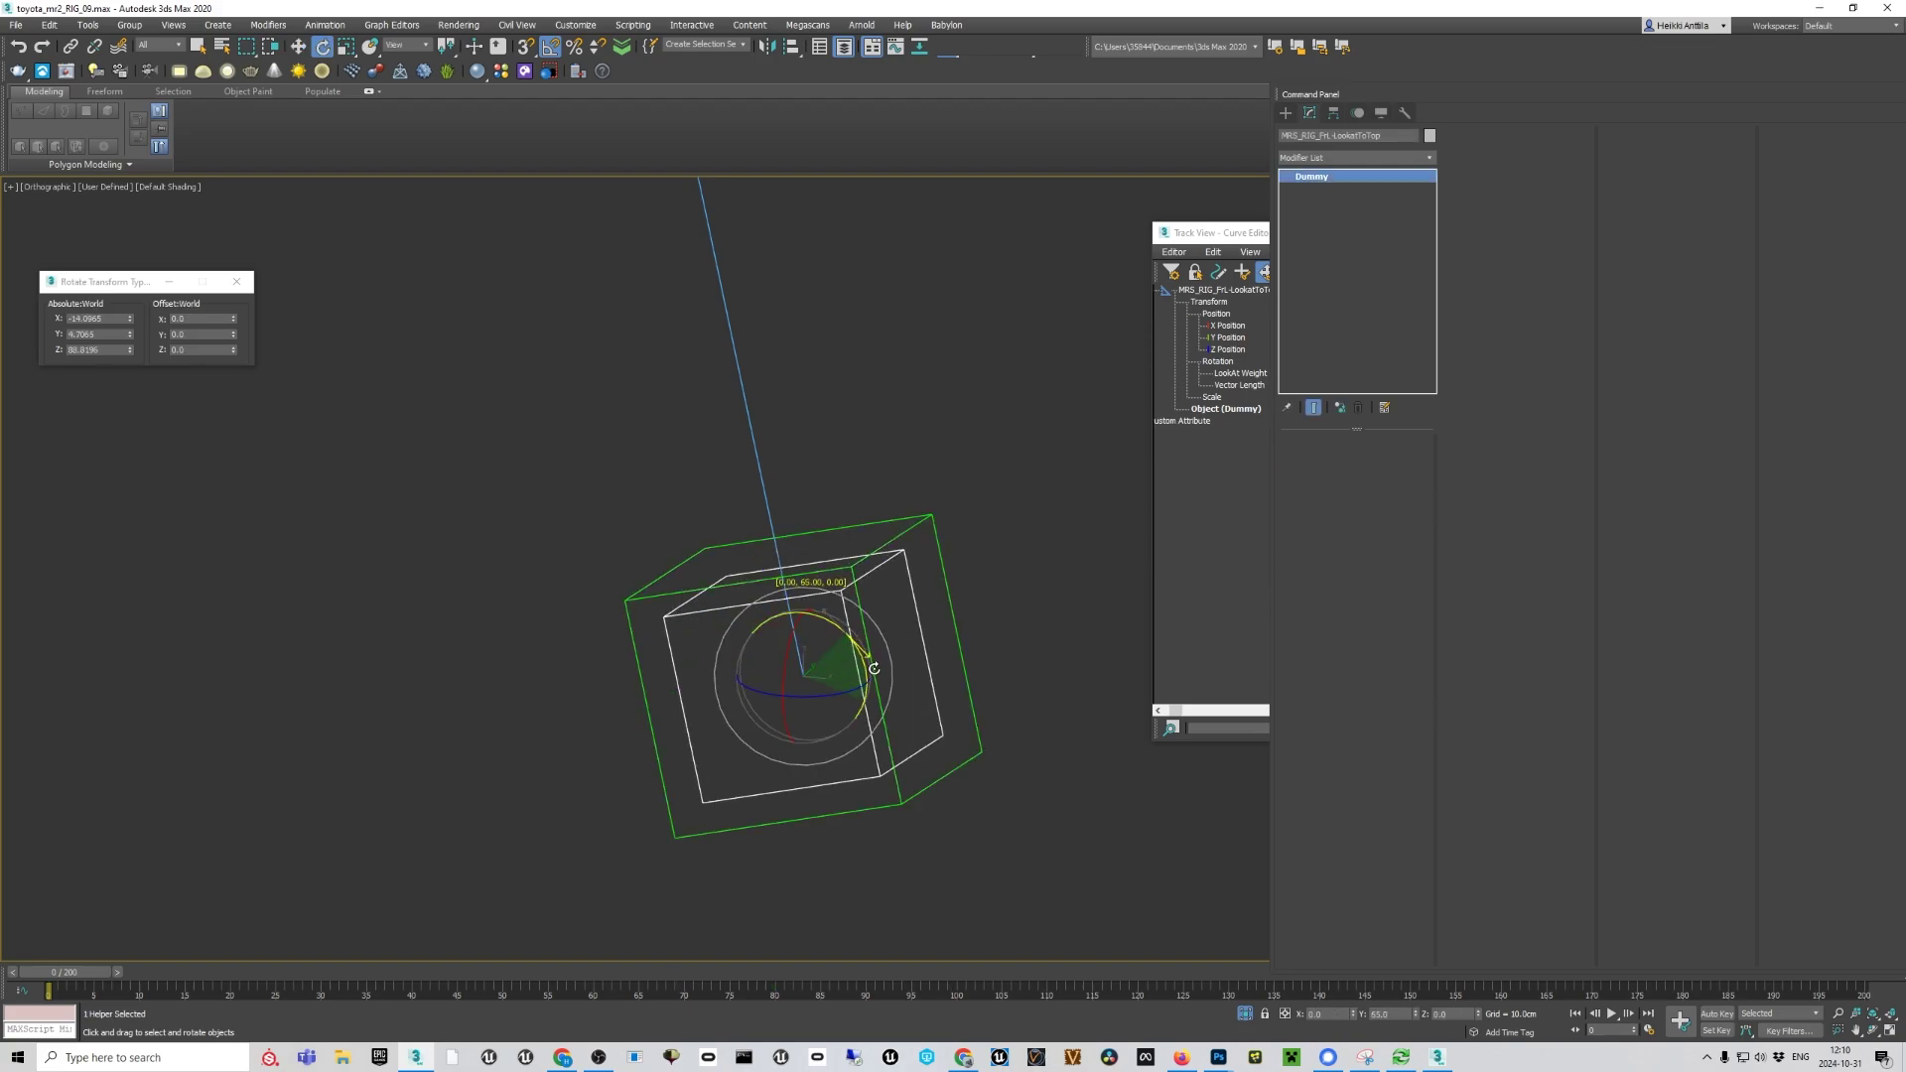
pyautogui.click(1359, 114)
pyautogui.click(1380, 114)
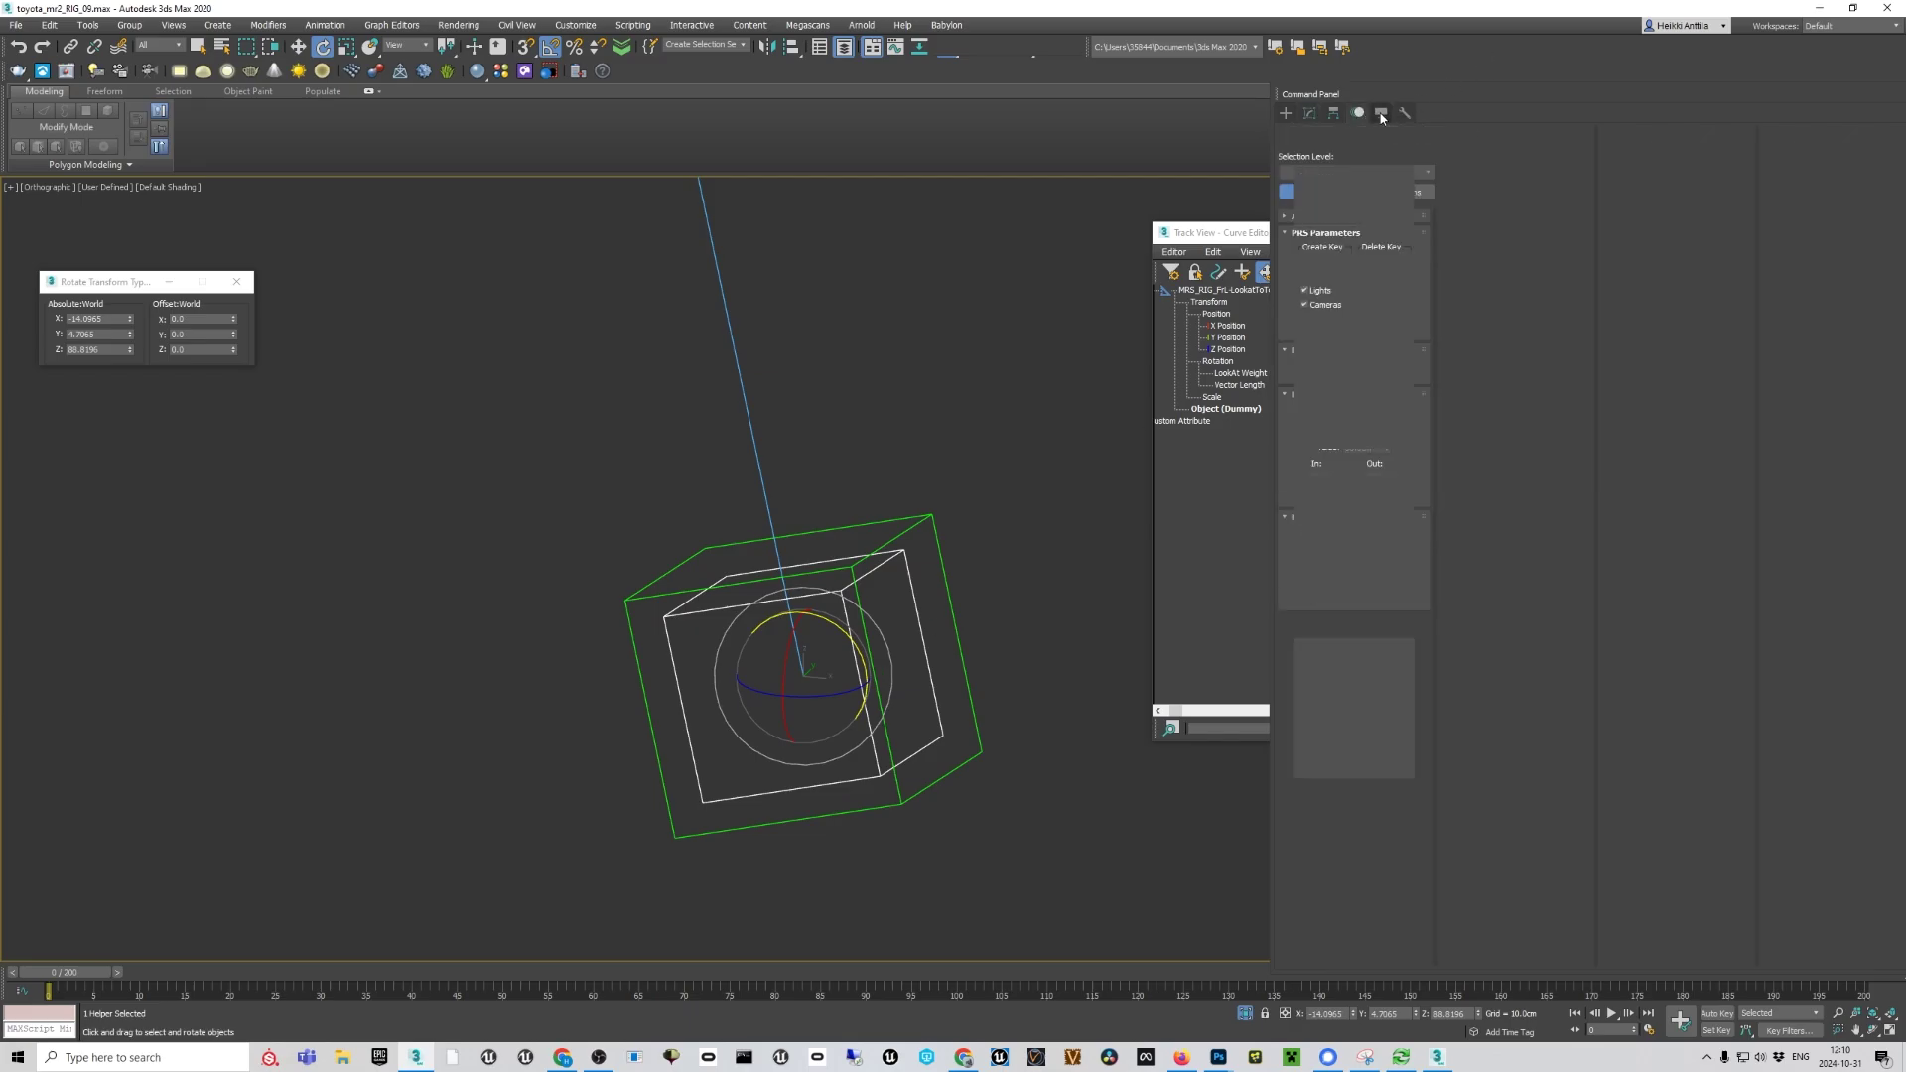
pyautogui.click(1406, 114)
pyautogui.click(1333, 113)
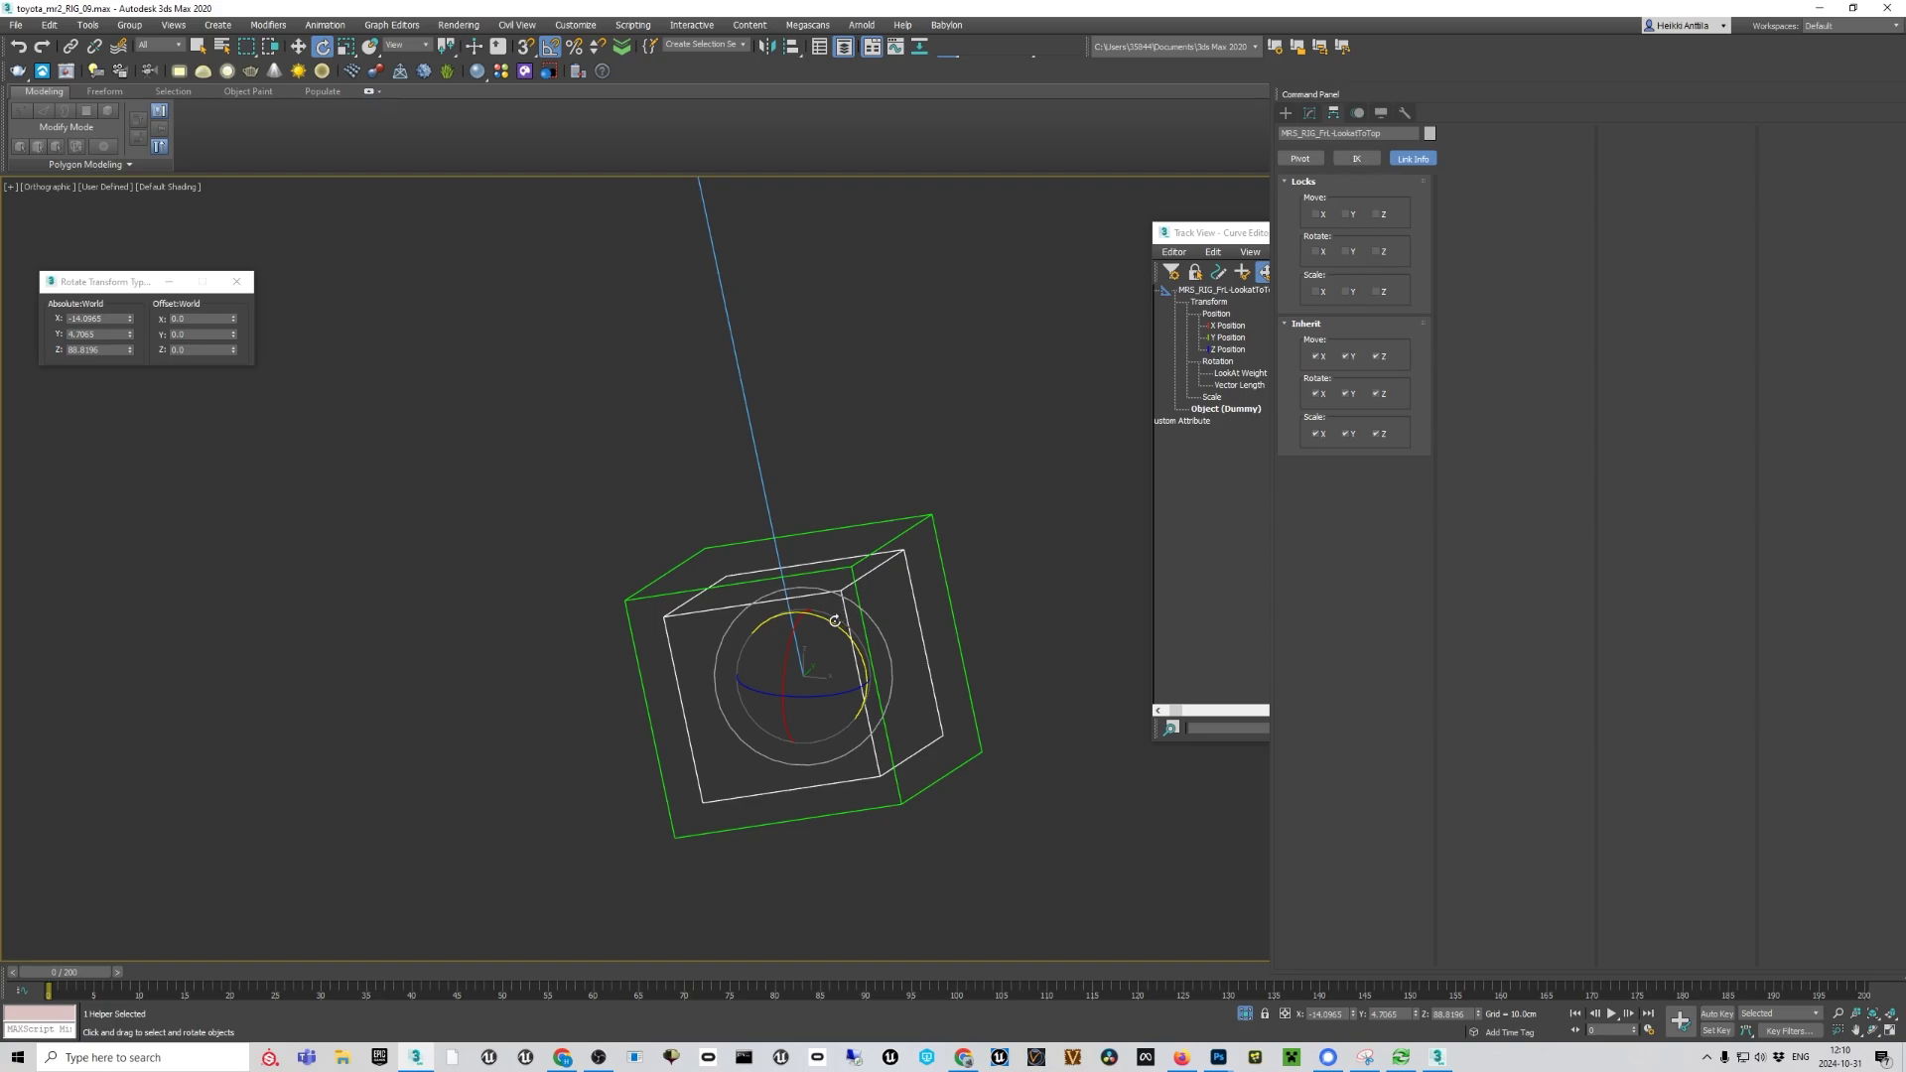
pyautogui.scroll(-3, 898, 610)
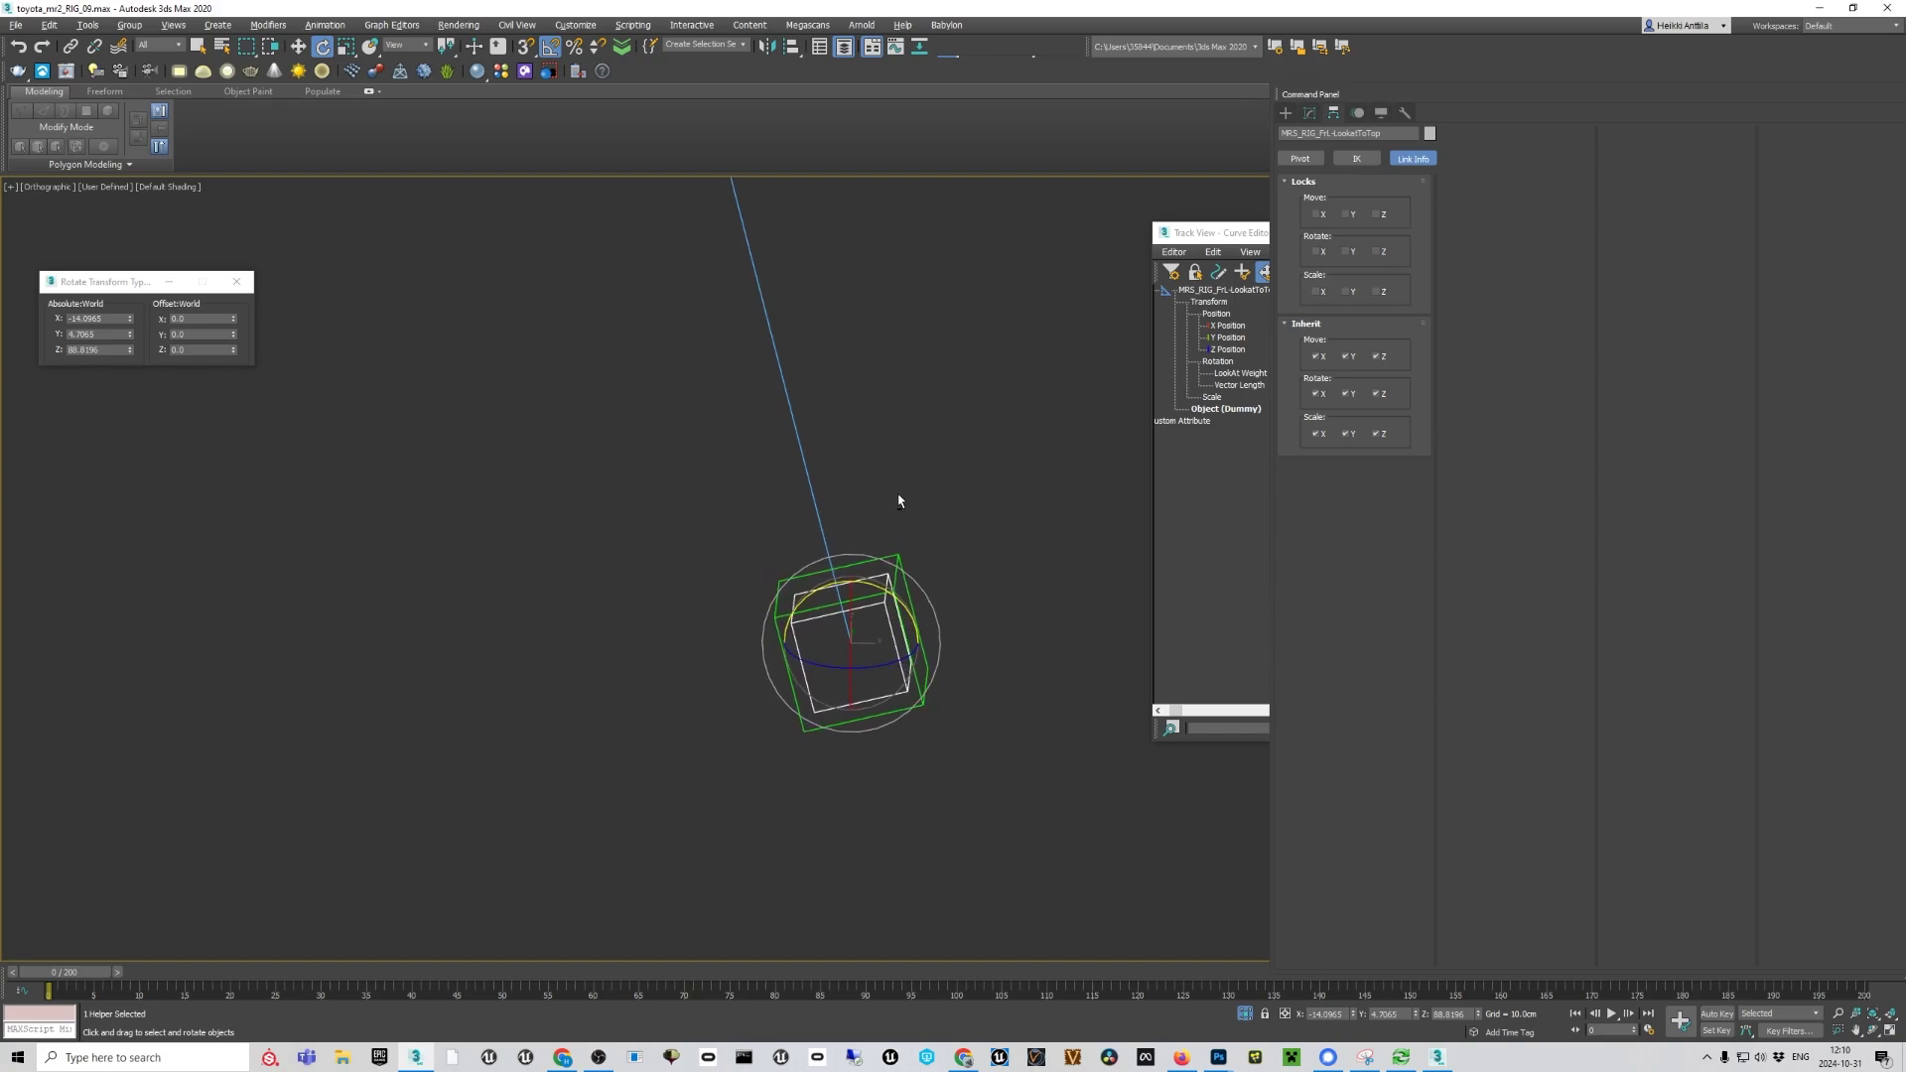
pyautogui.scroll(4, 893, 524)
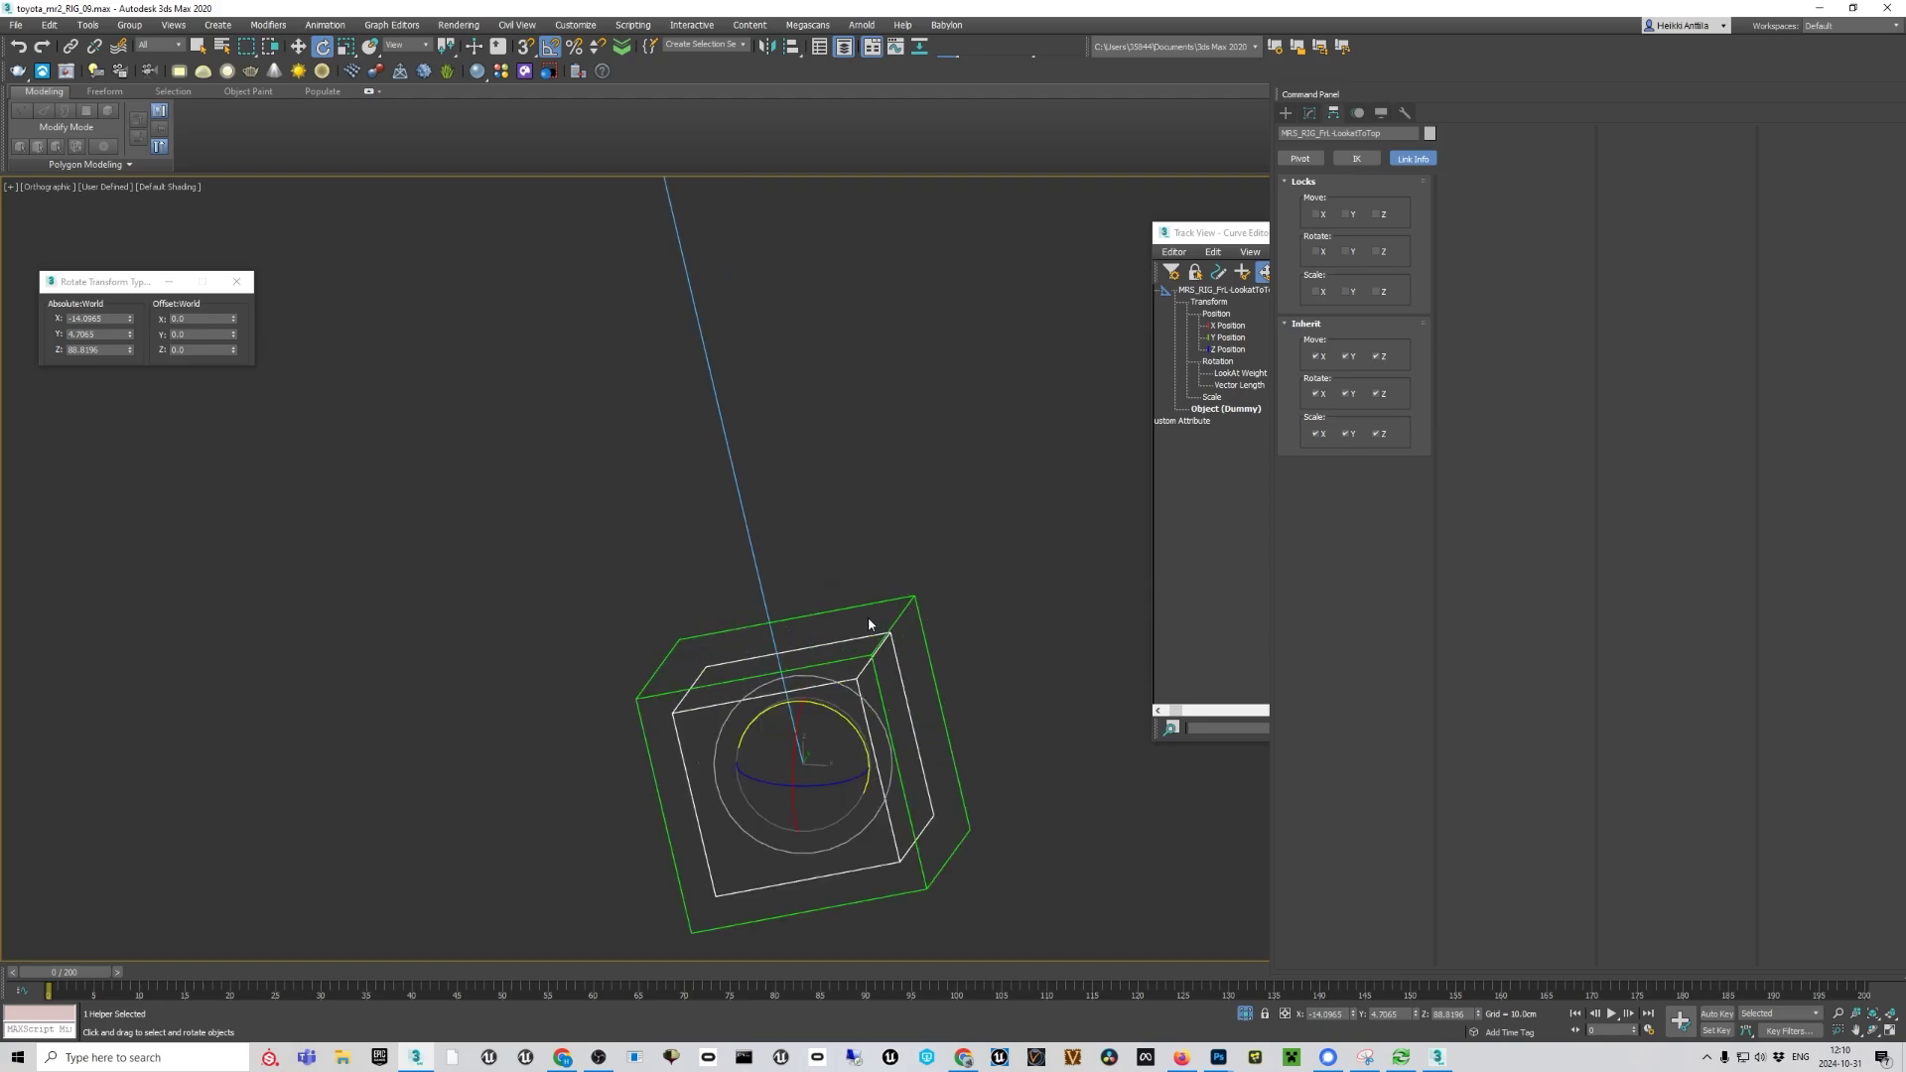
# Select the outer KingPinSteer helper and check its Link Info locks and its rotation curve in the Curve Editor
pyautogui.press('w')
pyautogui.click(892, 627)
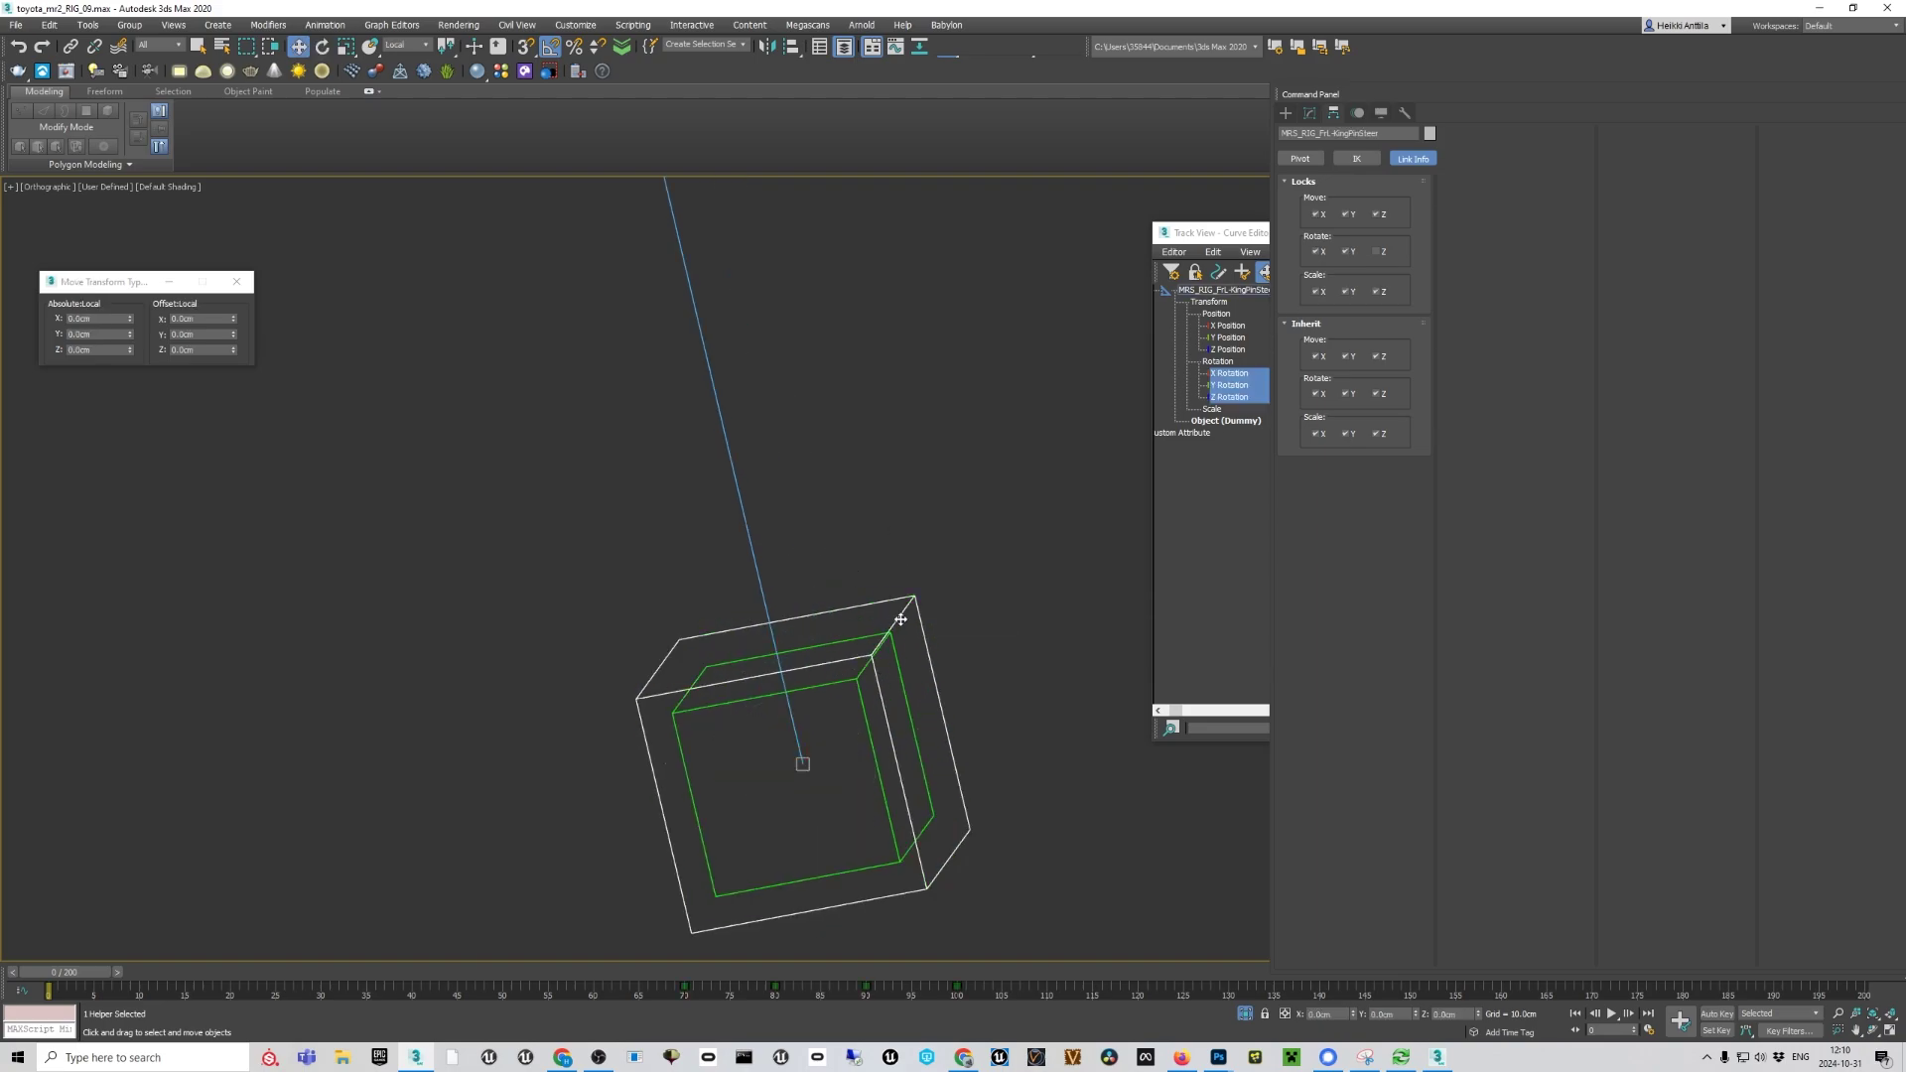
pyautogui.scroll(-4, 887, 623)
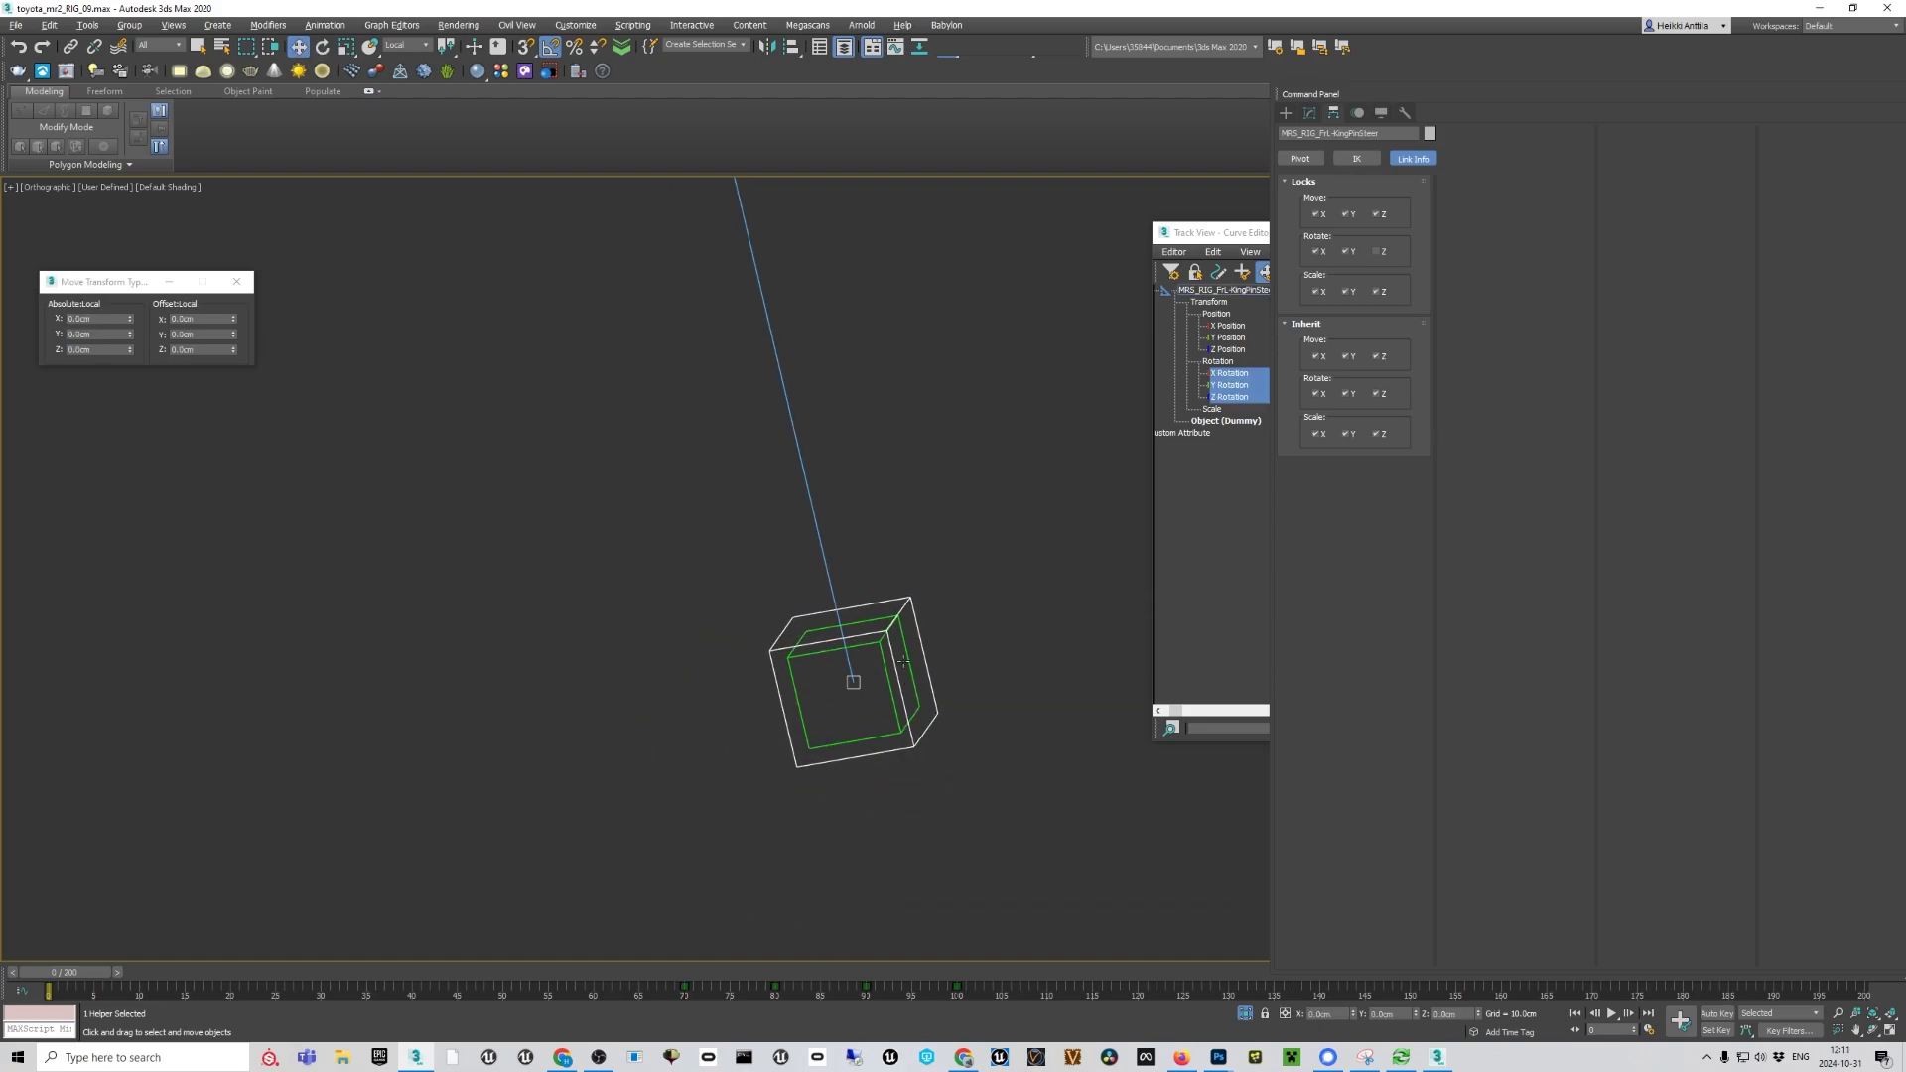
pyautogui.scroll(2, 904, 675)
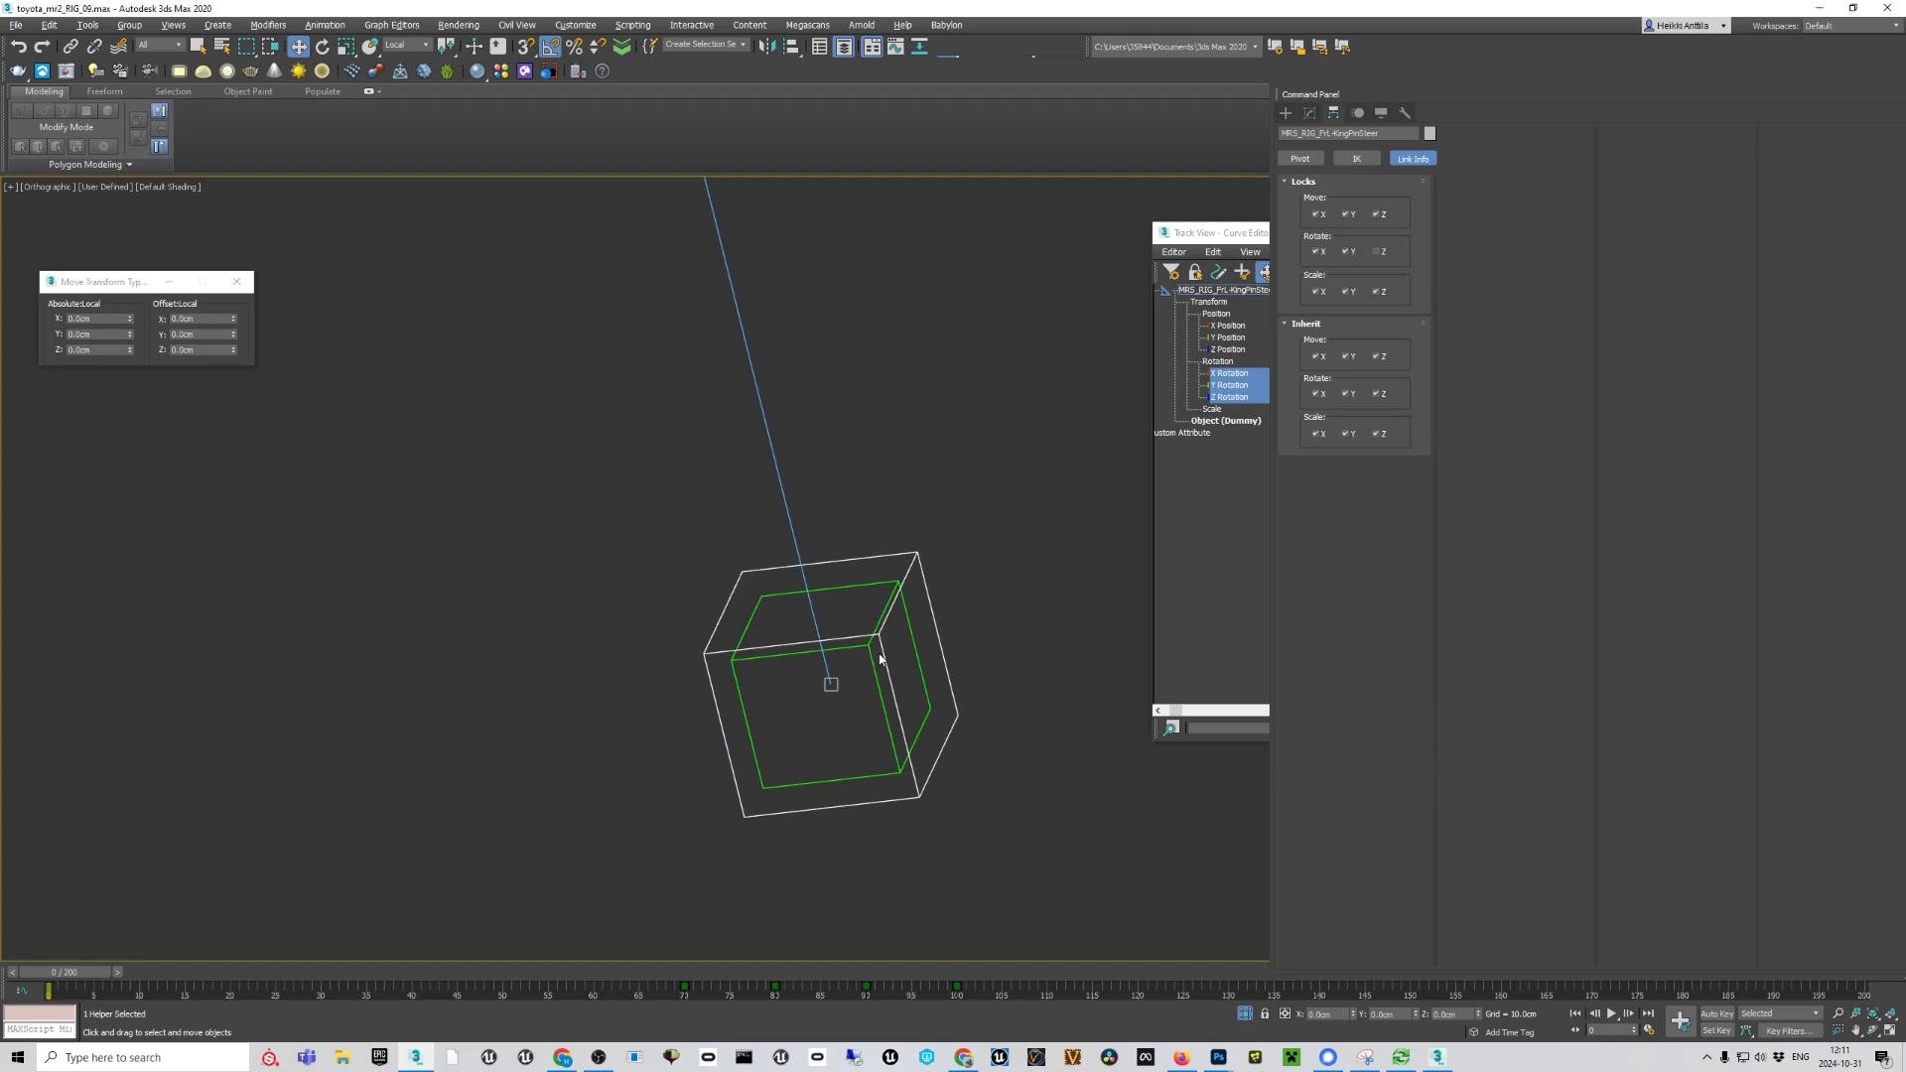
pyautogui.click(1188, 517)
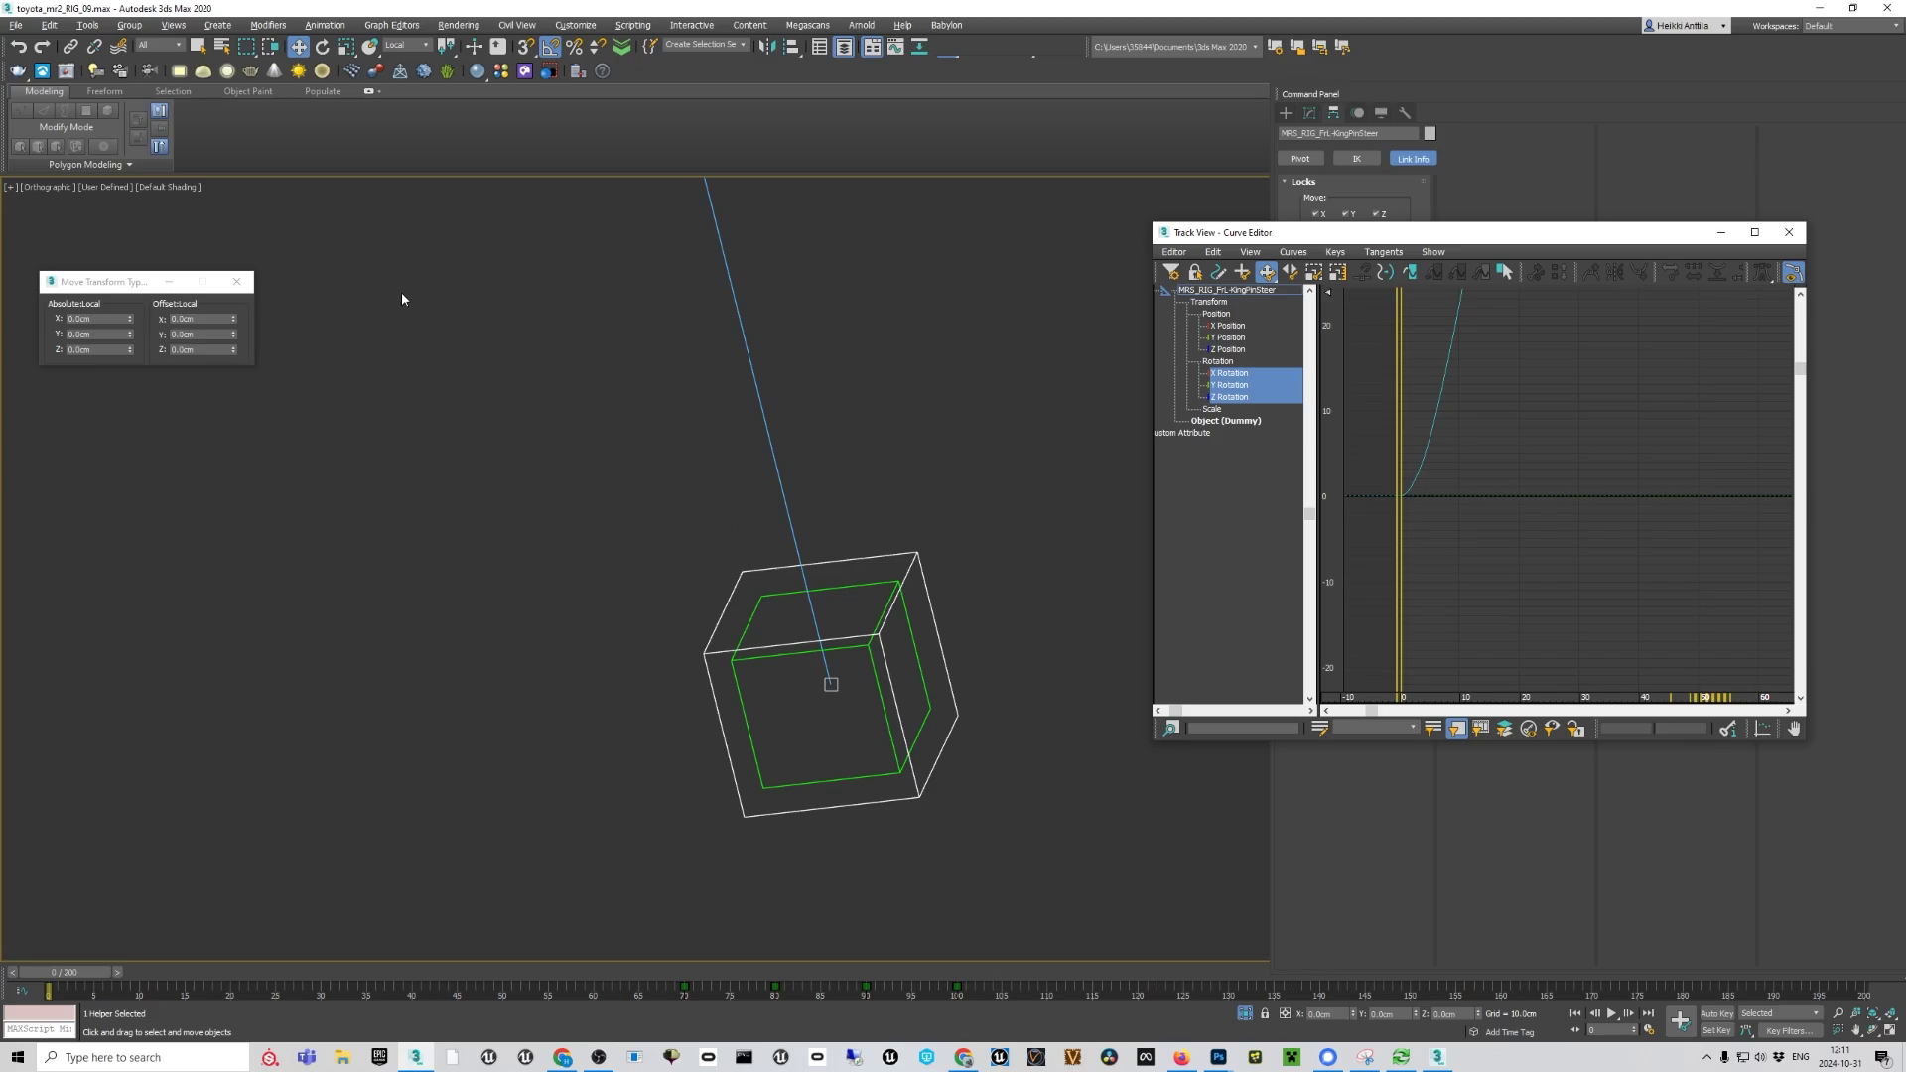
# Activate Rotate on the KingPinSteer helper and set the reference coordinate system to Local
pyautogui.press('e')
pyautogui.click(939, 558)
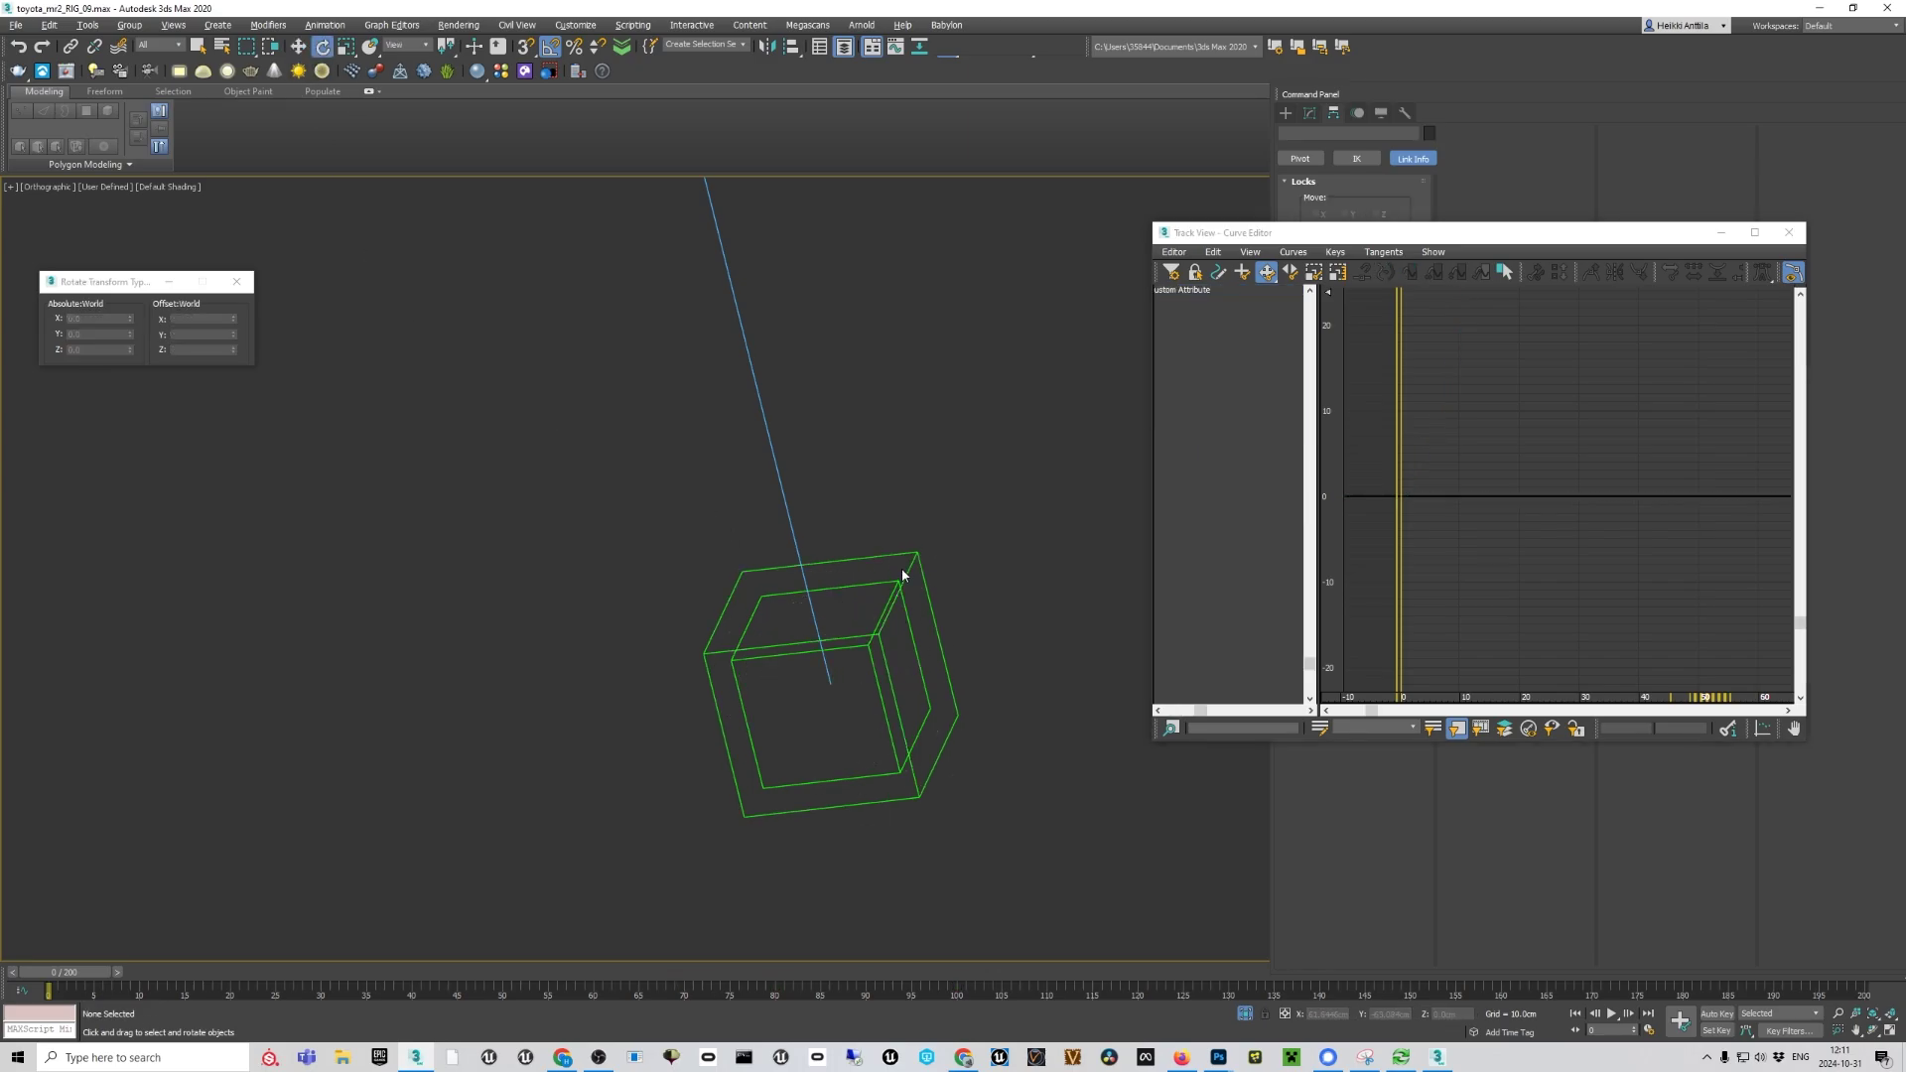
pyautogui.click(905, 571)
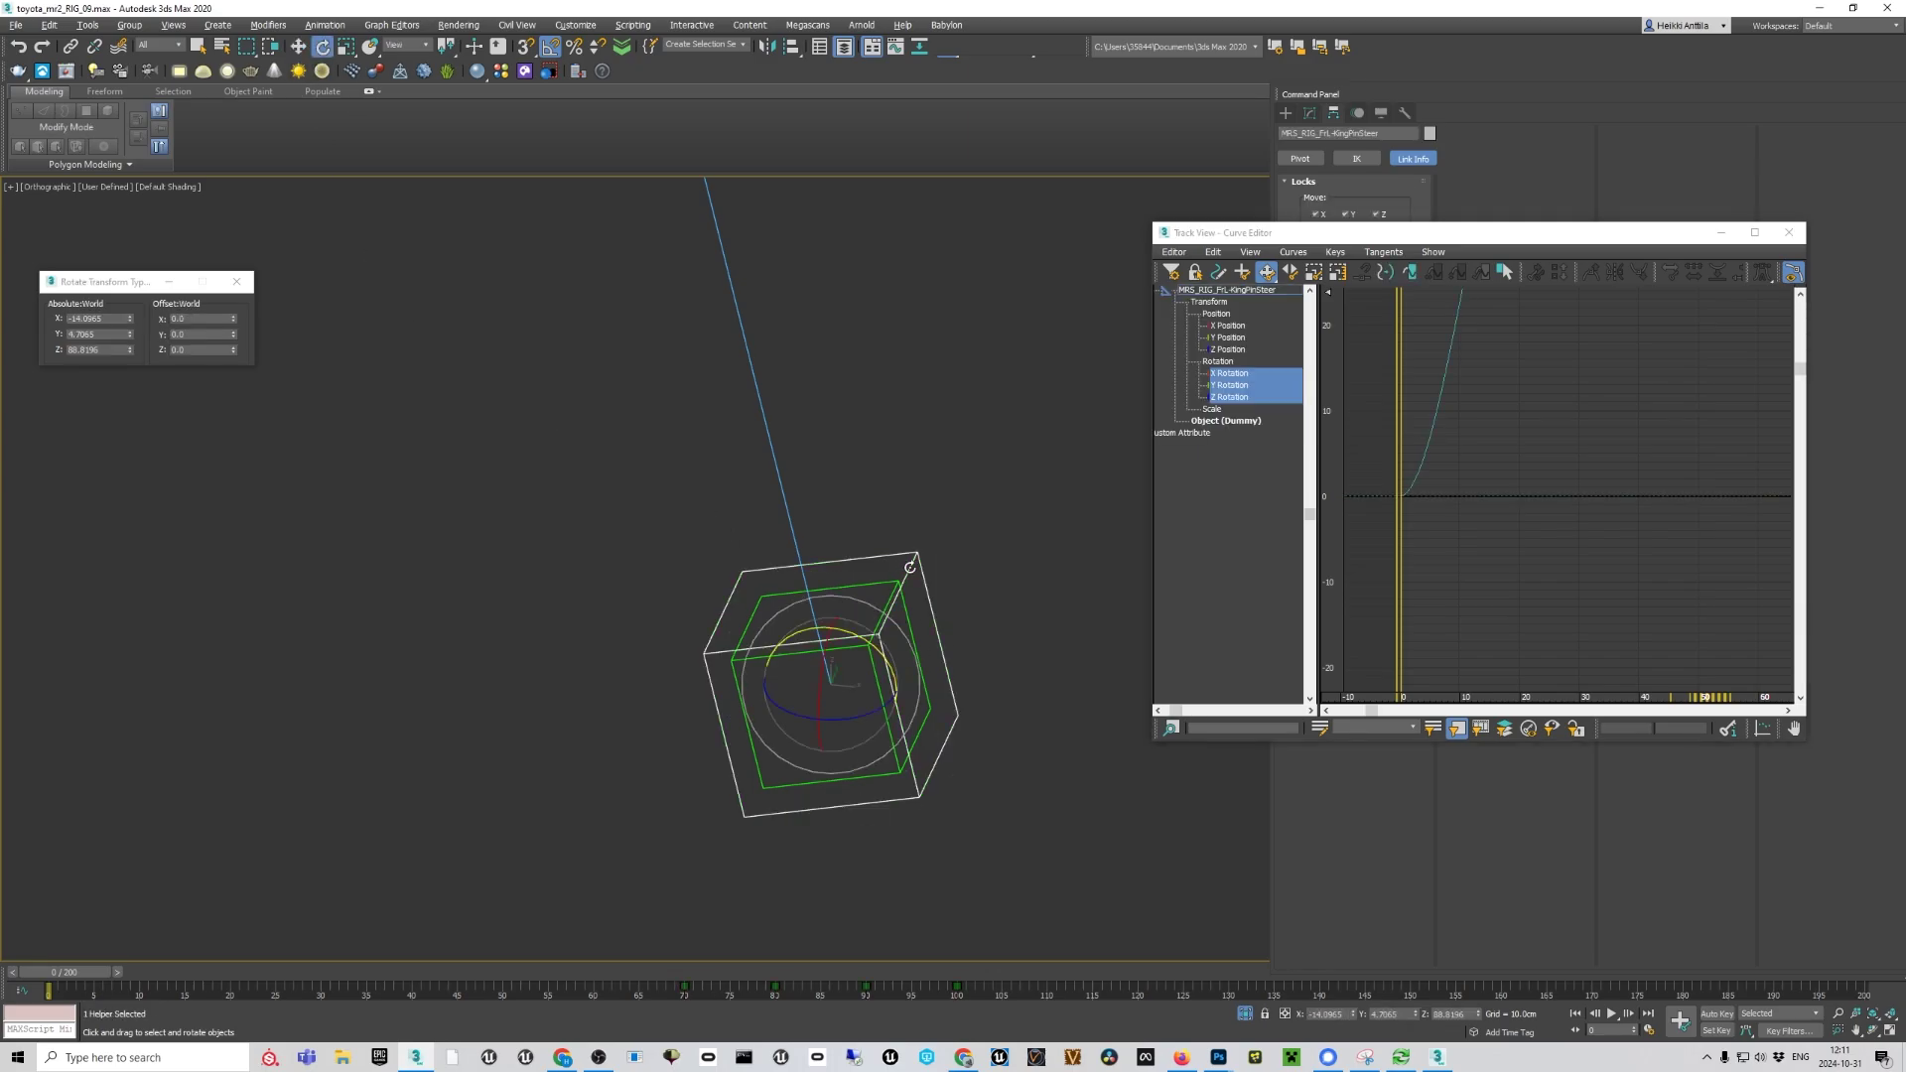
pyautogui.click(427, 46)
pyautogui.click(415, 105)
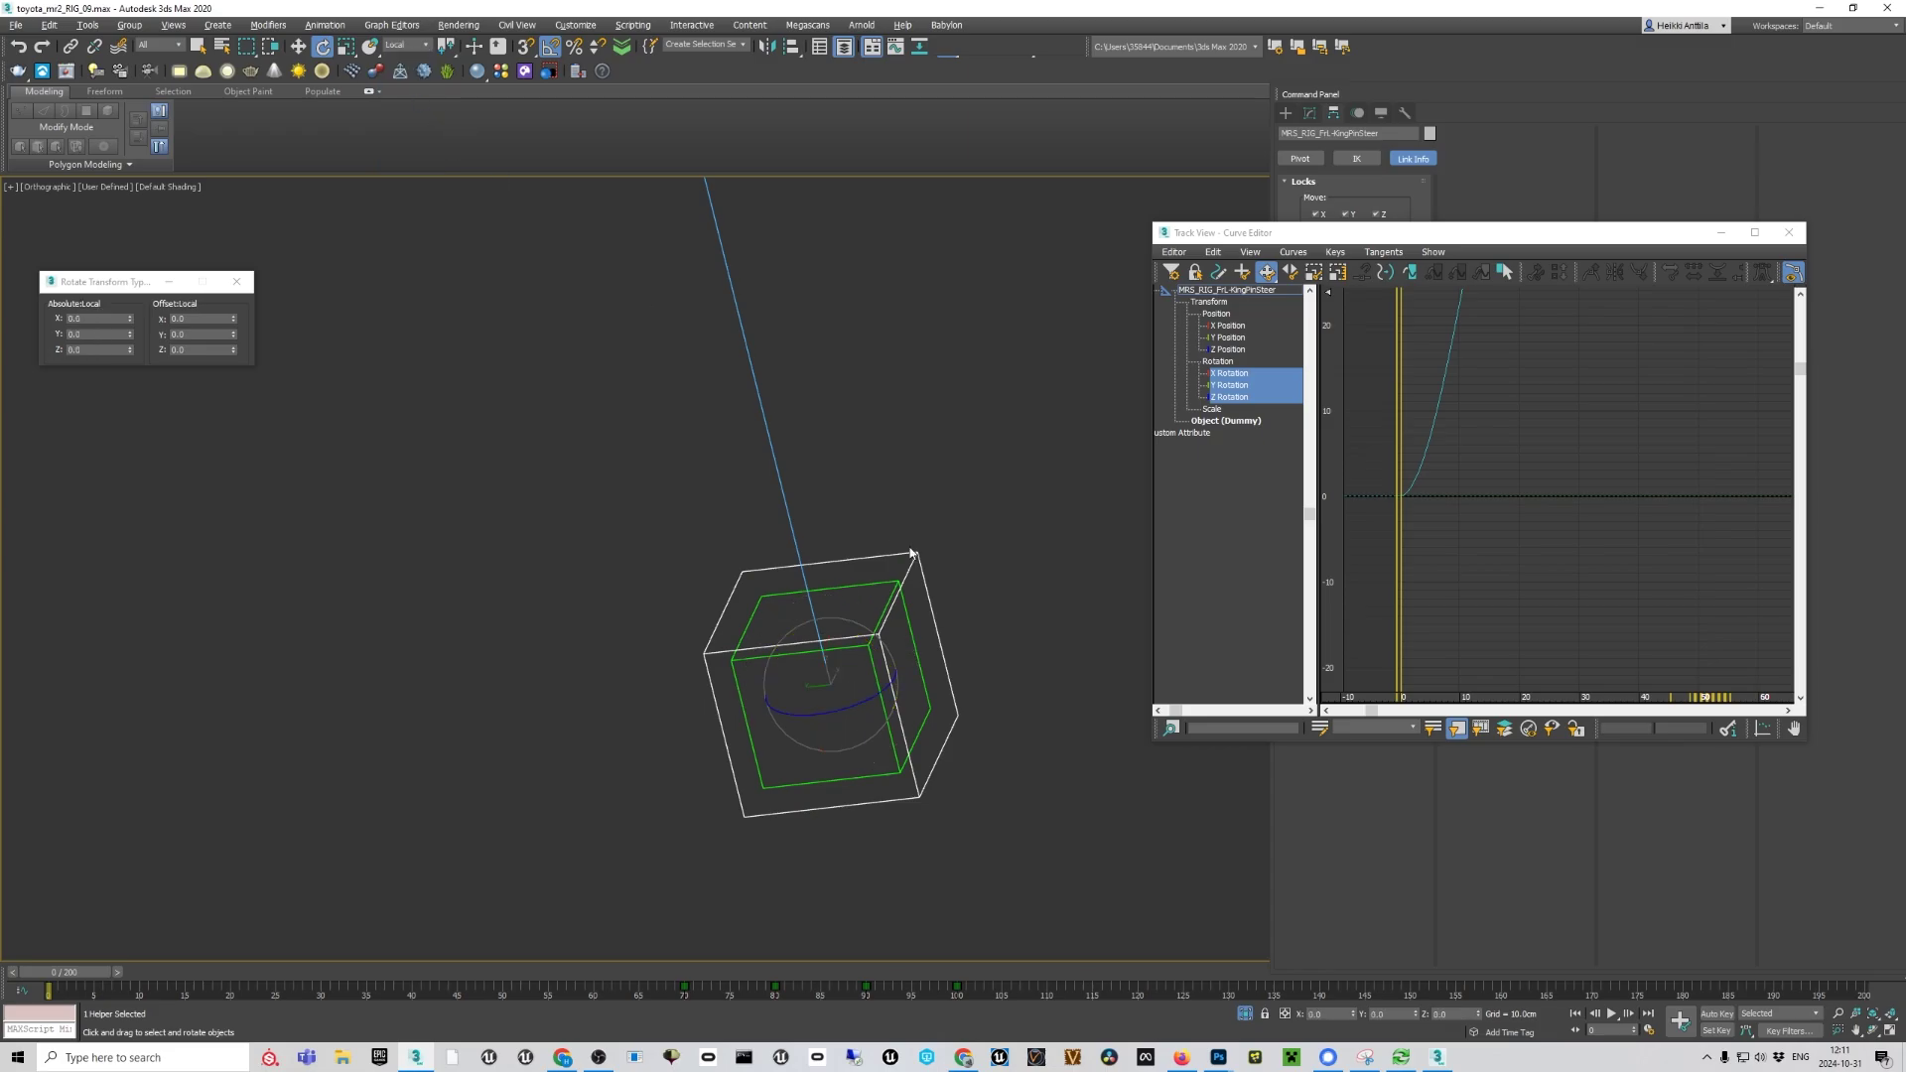
# Select the LookatToTop helper and examine its local rotation axes against the line to the strut top and its LookAt tracks
pyautogui.click(876, 572)
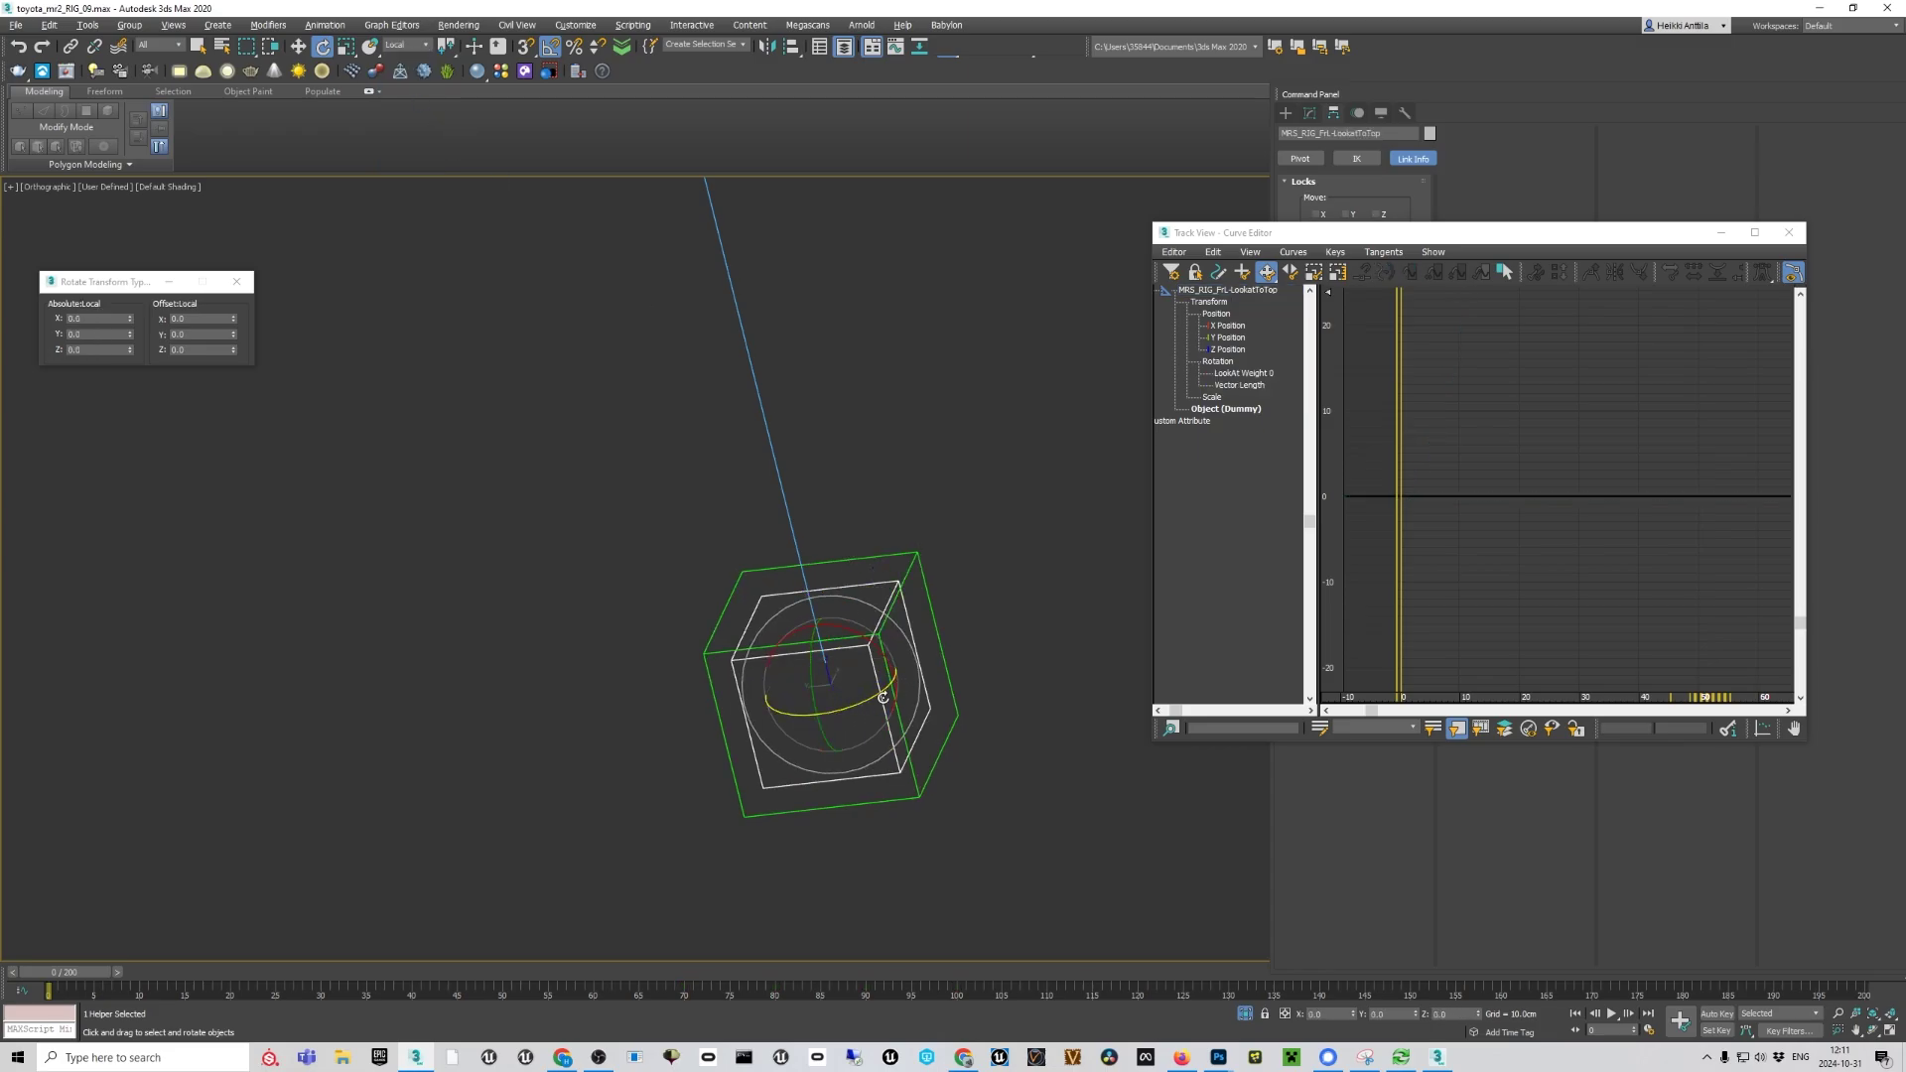
pyautogui.moveTo(918, 656); pyautogui.dragTo(932, 646)
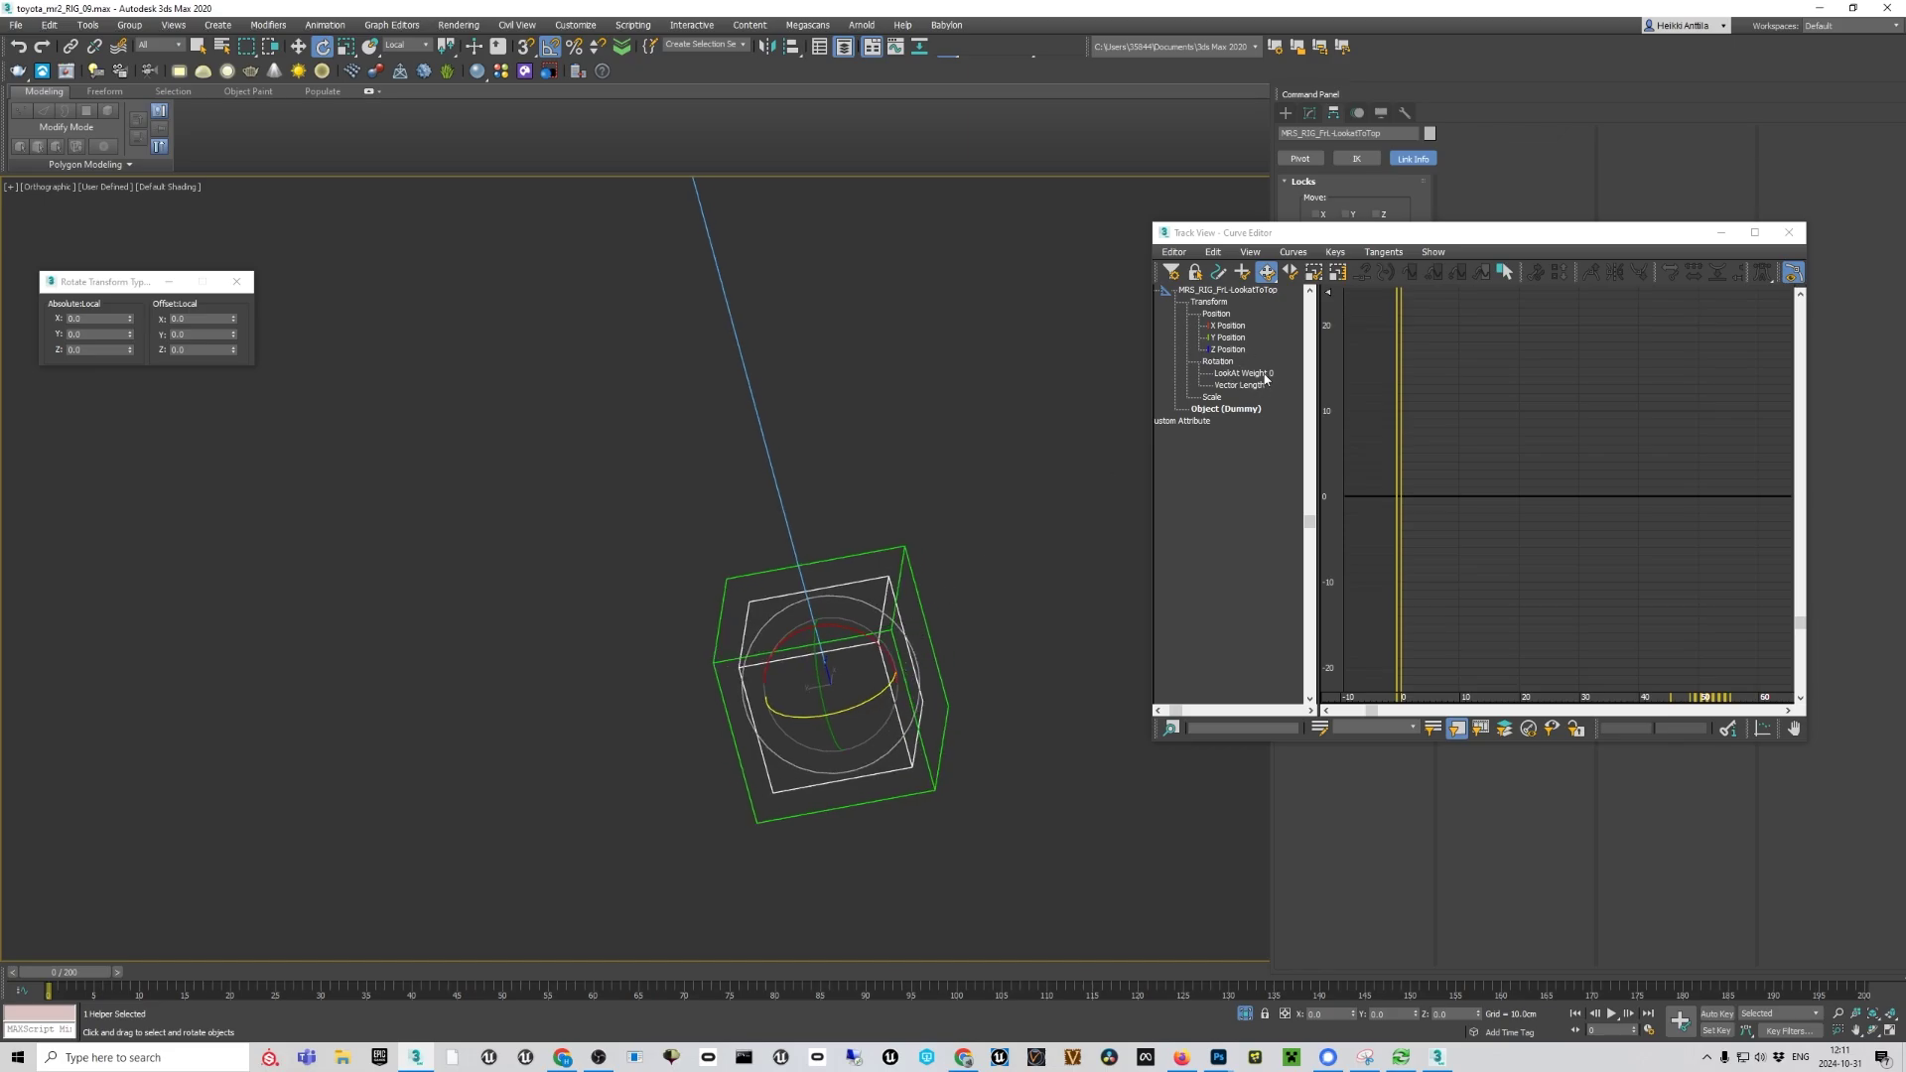
pyautogui.moveTo(755, 619); pyautogui.dragTo(672, 621, button='middle')
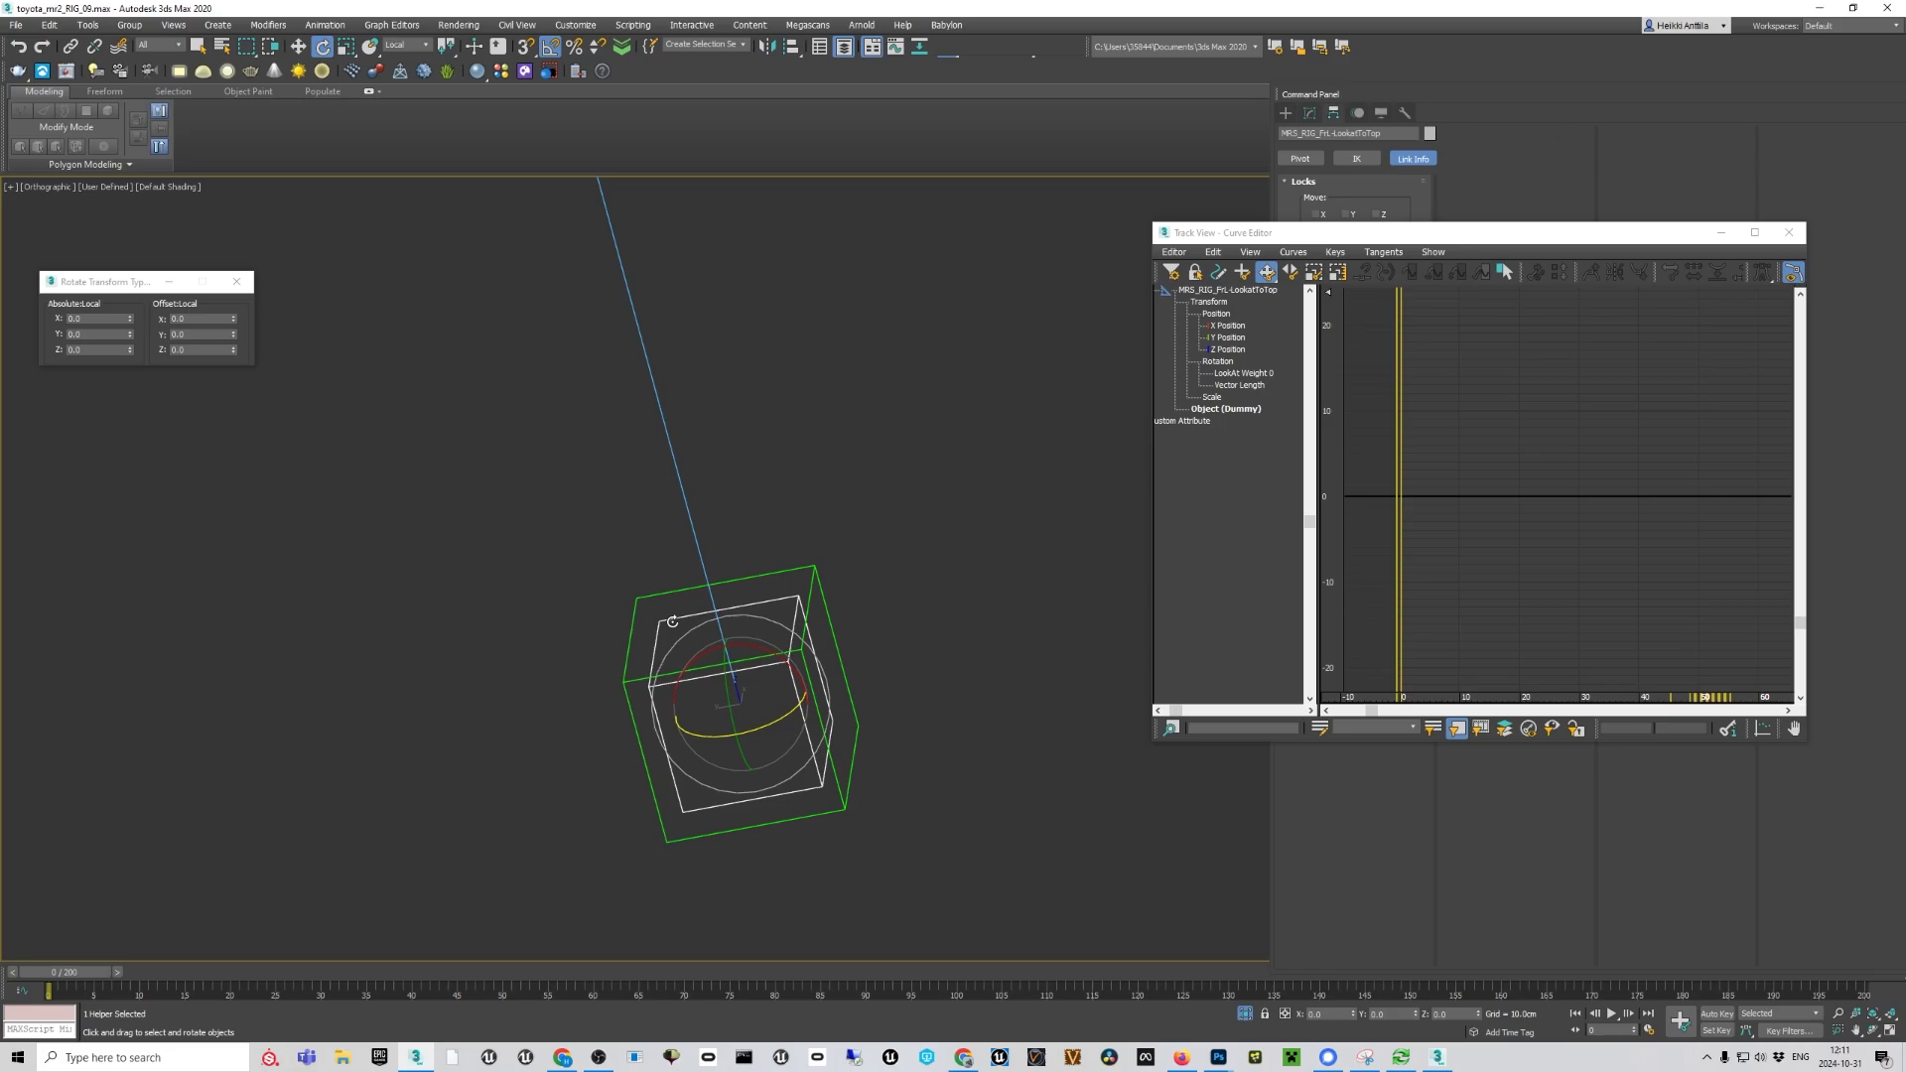
pyautogui.scroll(-5, 769, 760)
pyautogui.scroll(6, 778, 708)
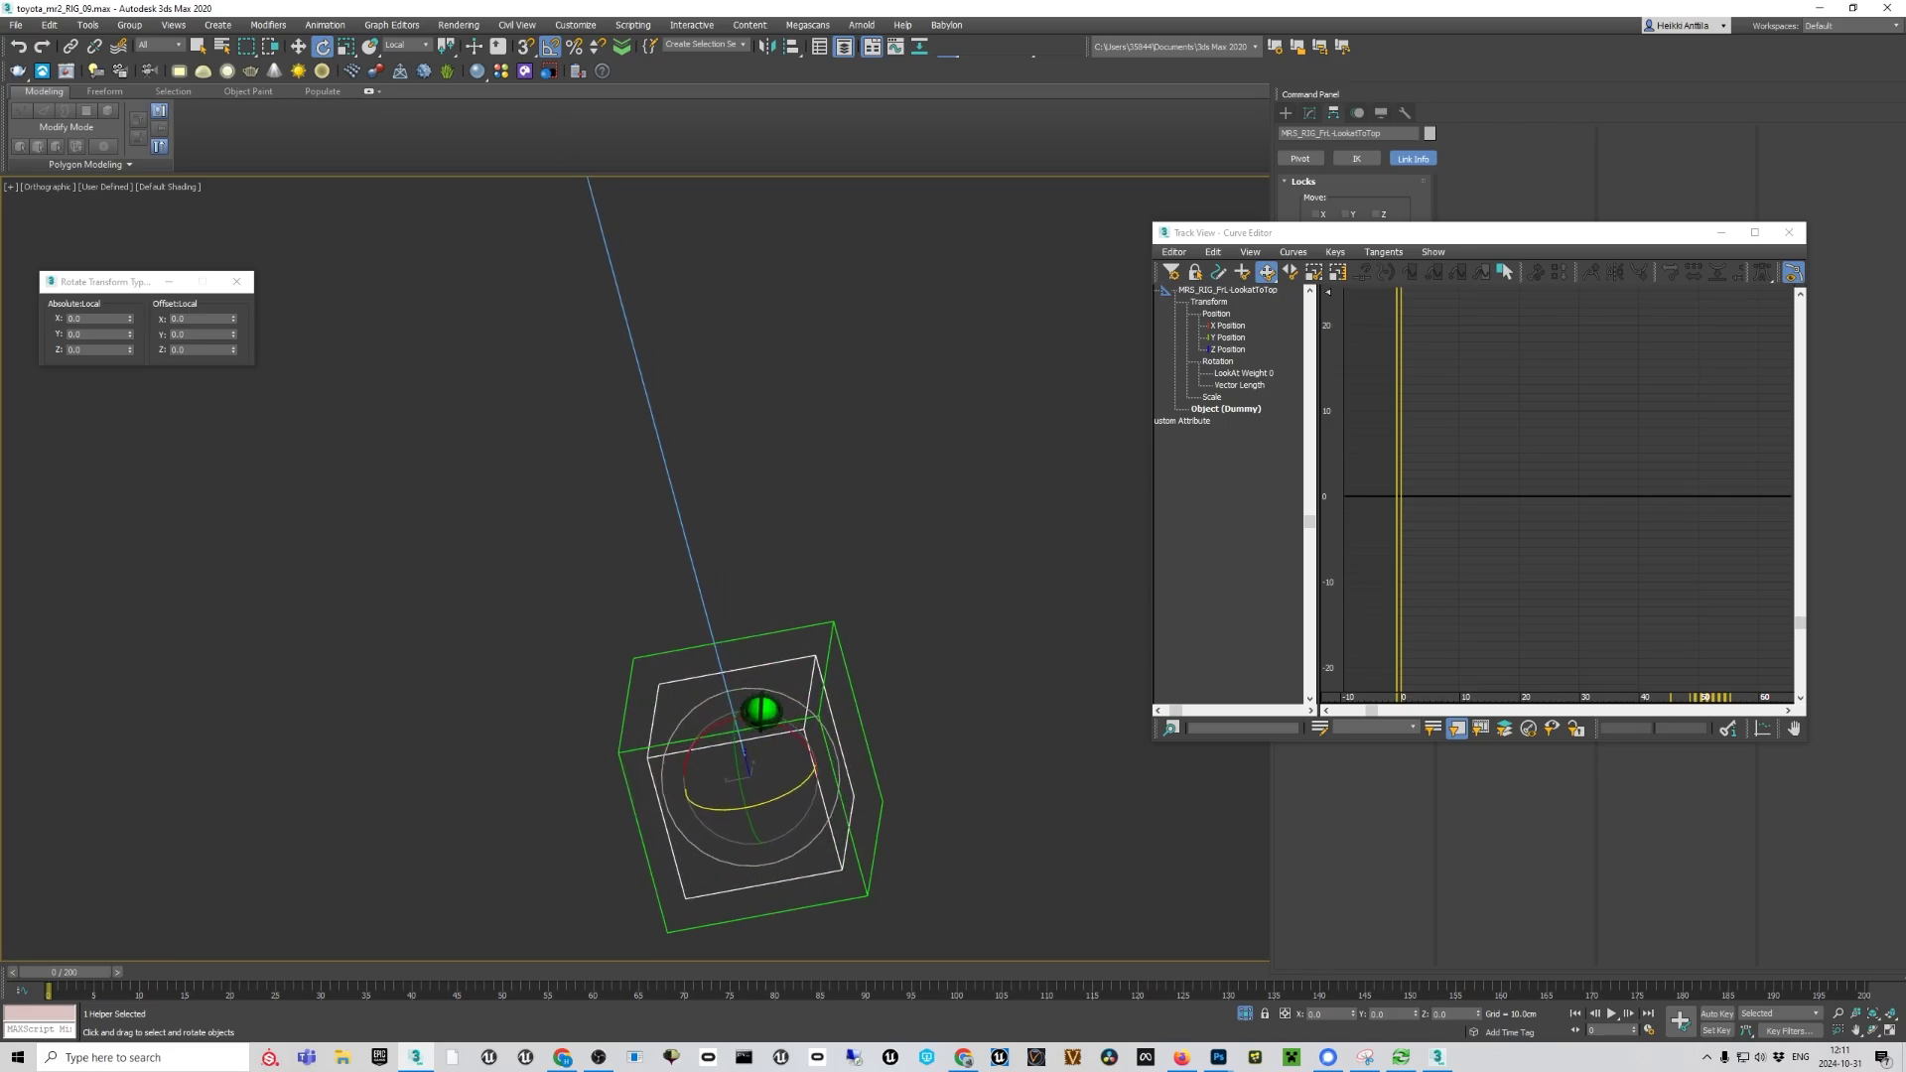
pyautogui.keyDown('alt'); pyautogui.moveTo(762, 711); pyautogui.dragTo(818, 608, button='middle'); pyautogui.keyUp('alt')
# Select the KingPinSteer helper and inspect its local Z rotation axis and steering curve
pyautogui.click(832, 618)
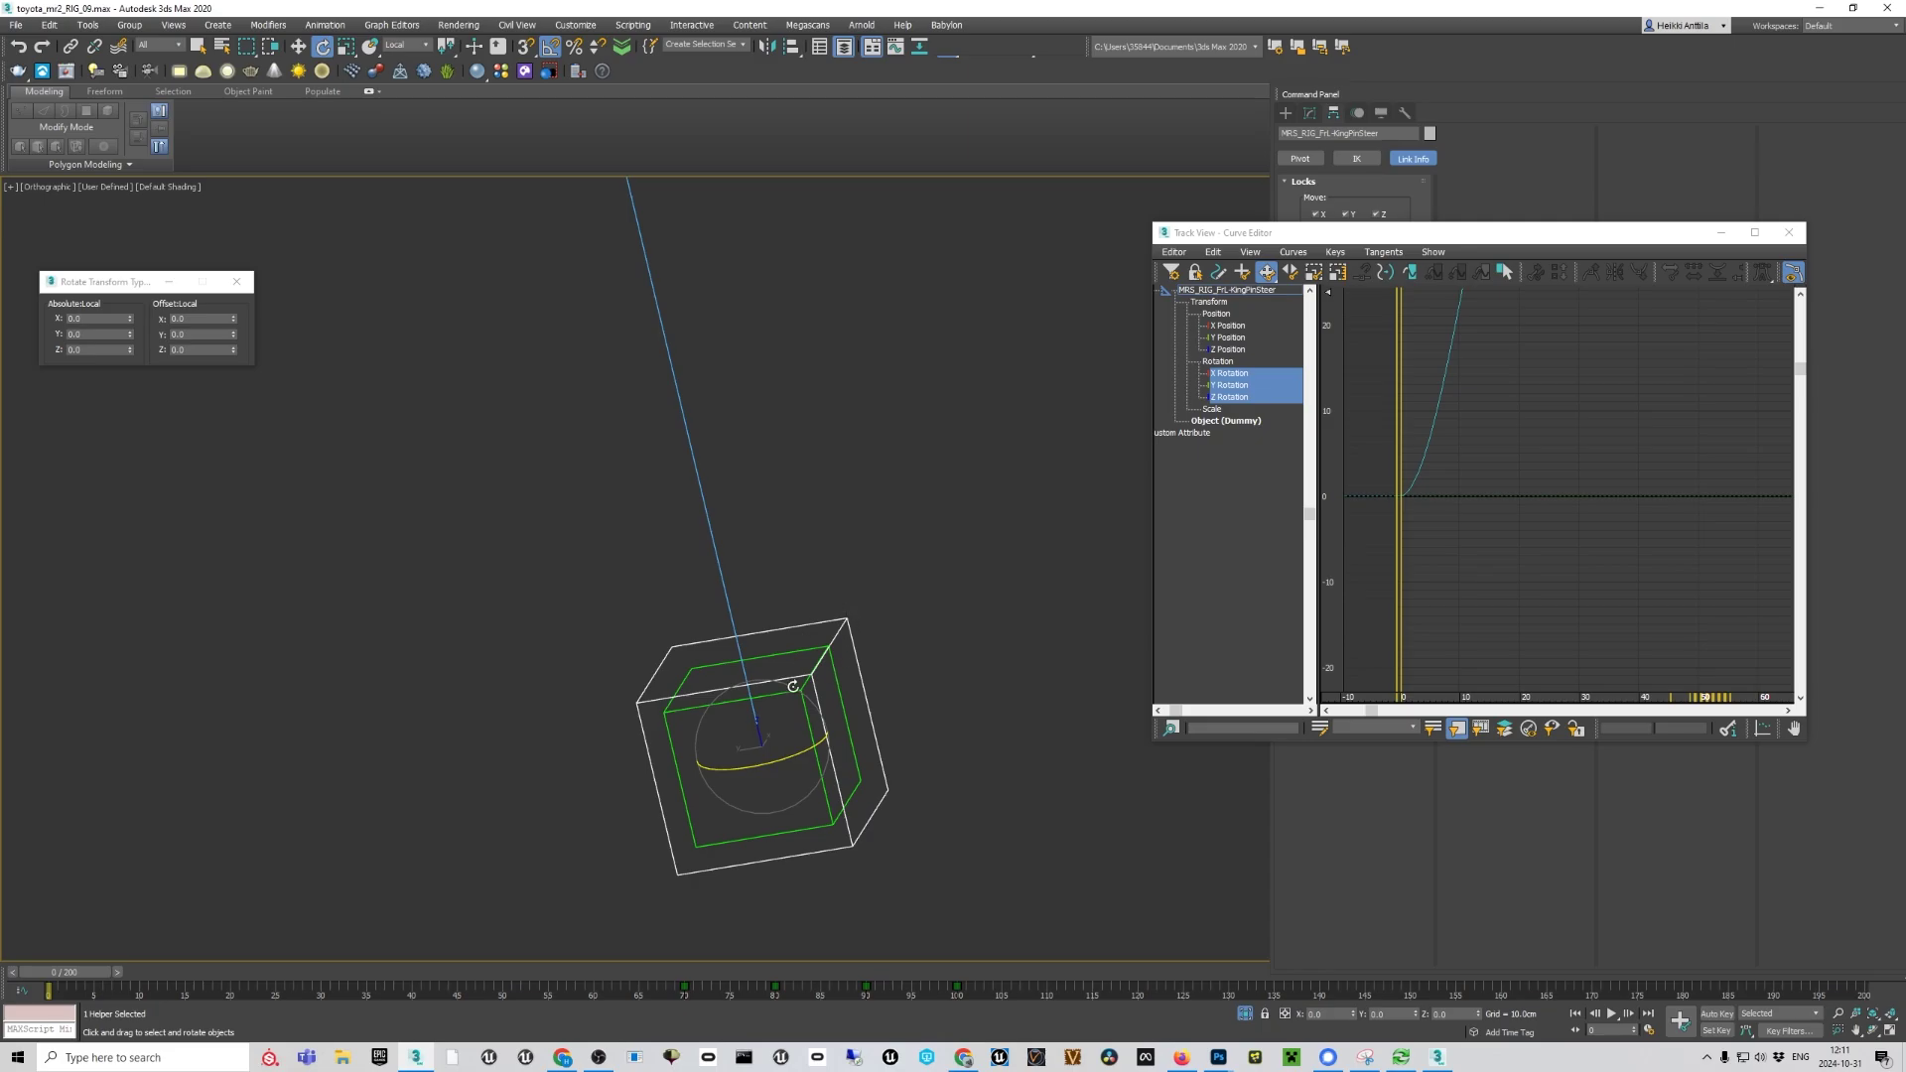
pyautogui.scroll(4, 820, 707)
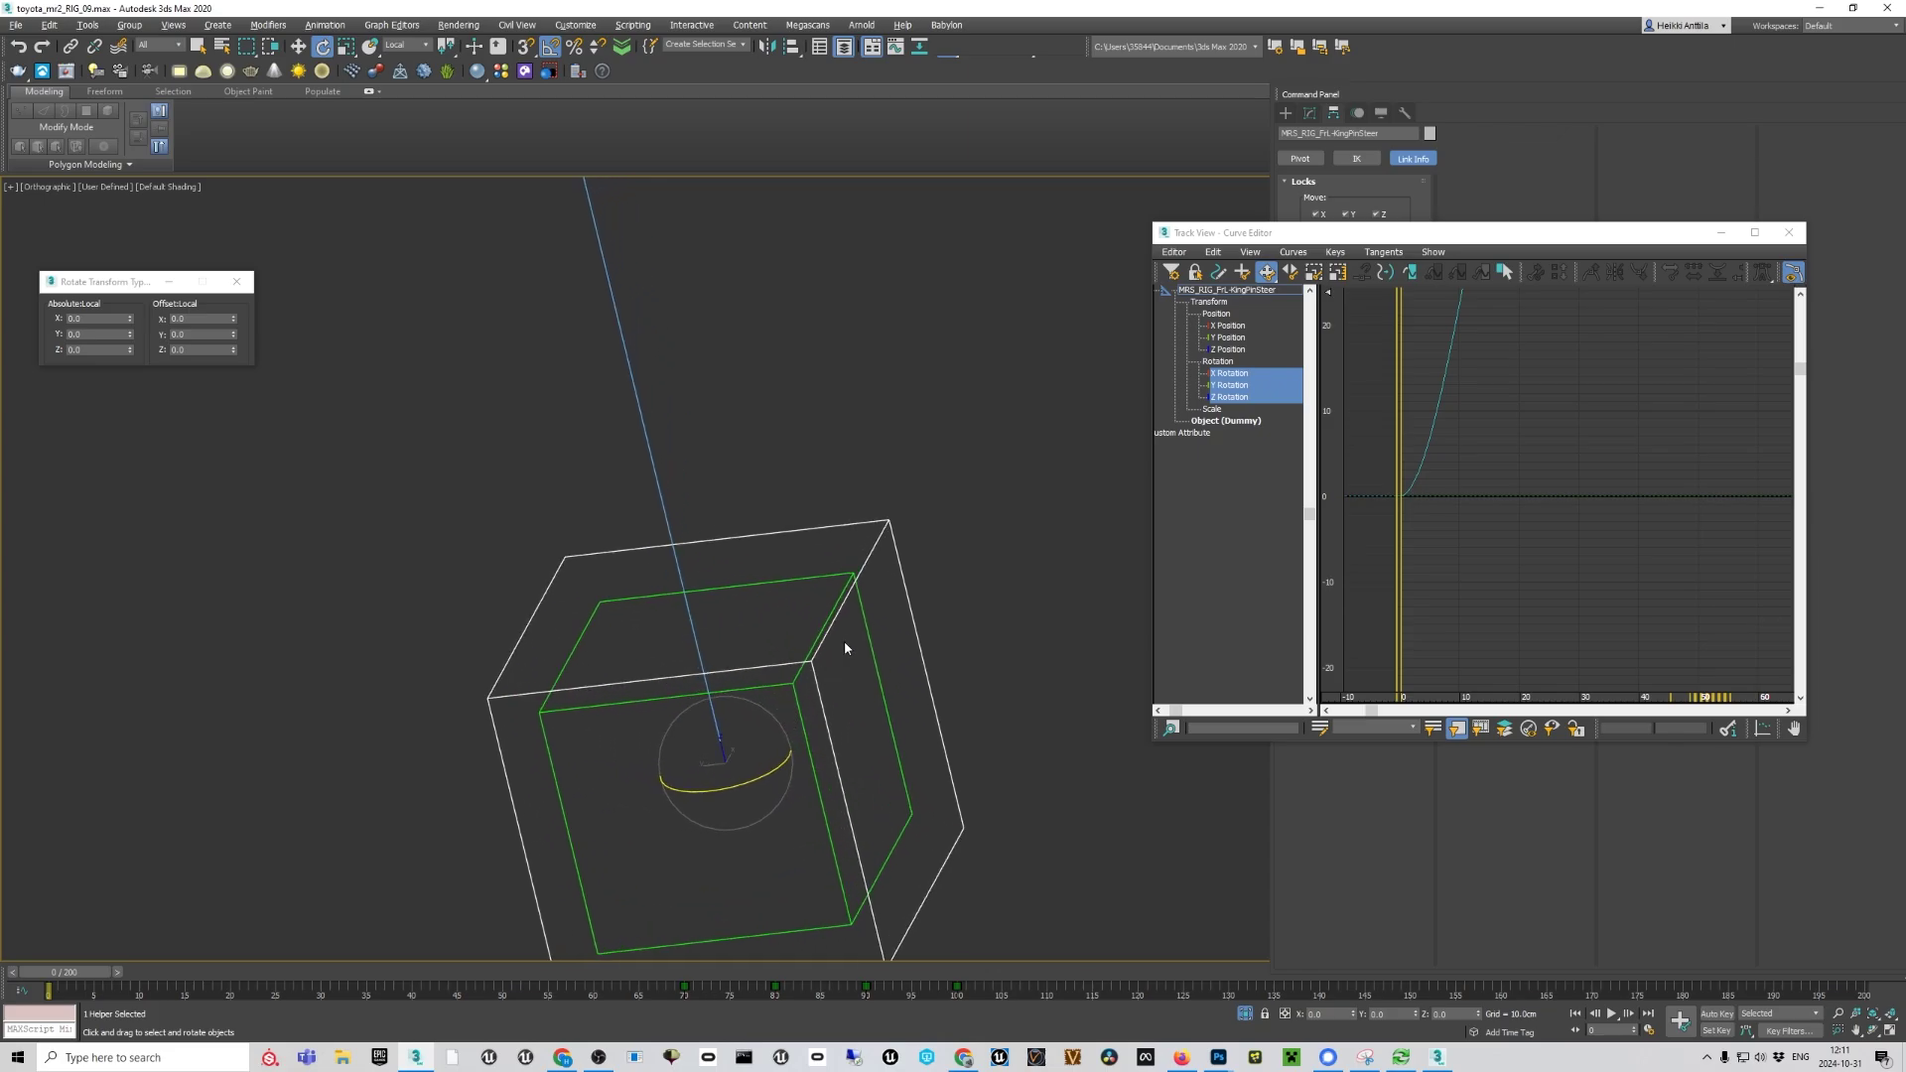
pyautogui.scroll(-10, 807, 655)
# Isolate the steering wheel control together with the two front-left helpers and select only the KingPinSteer helper
pyautogui.press('pageup')
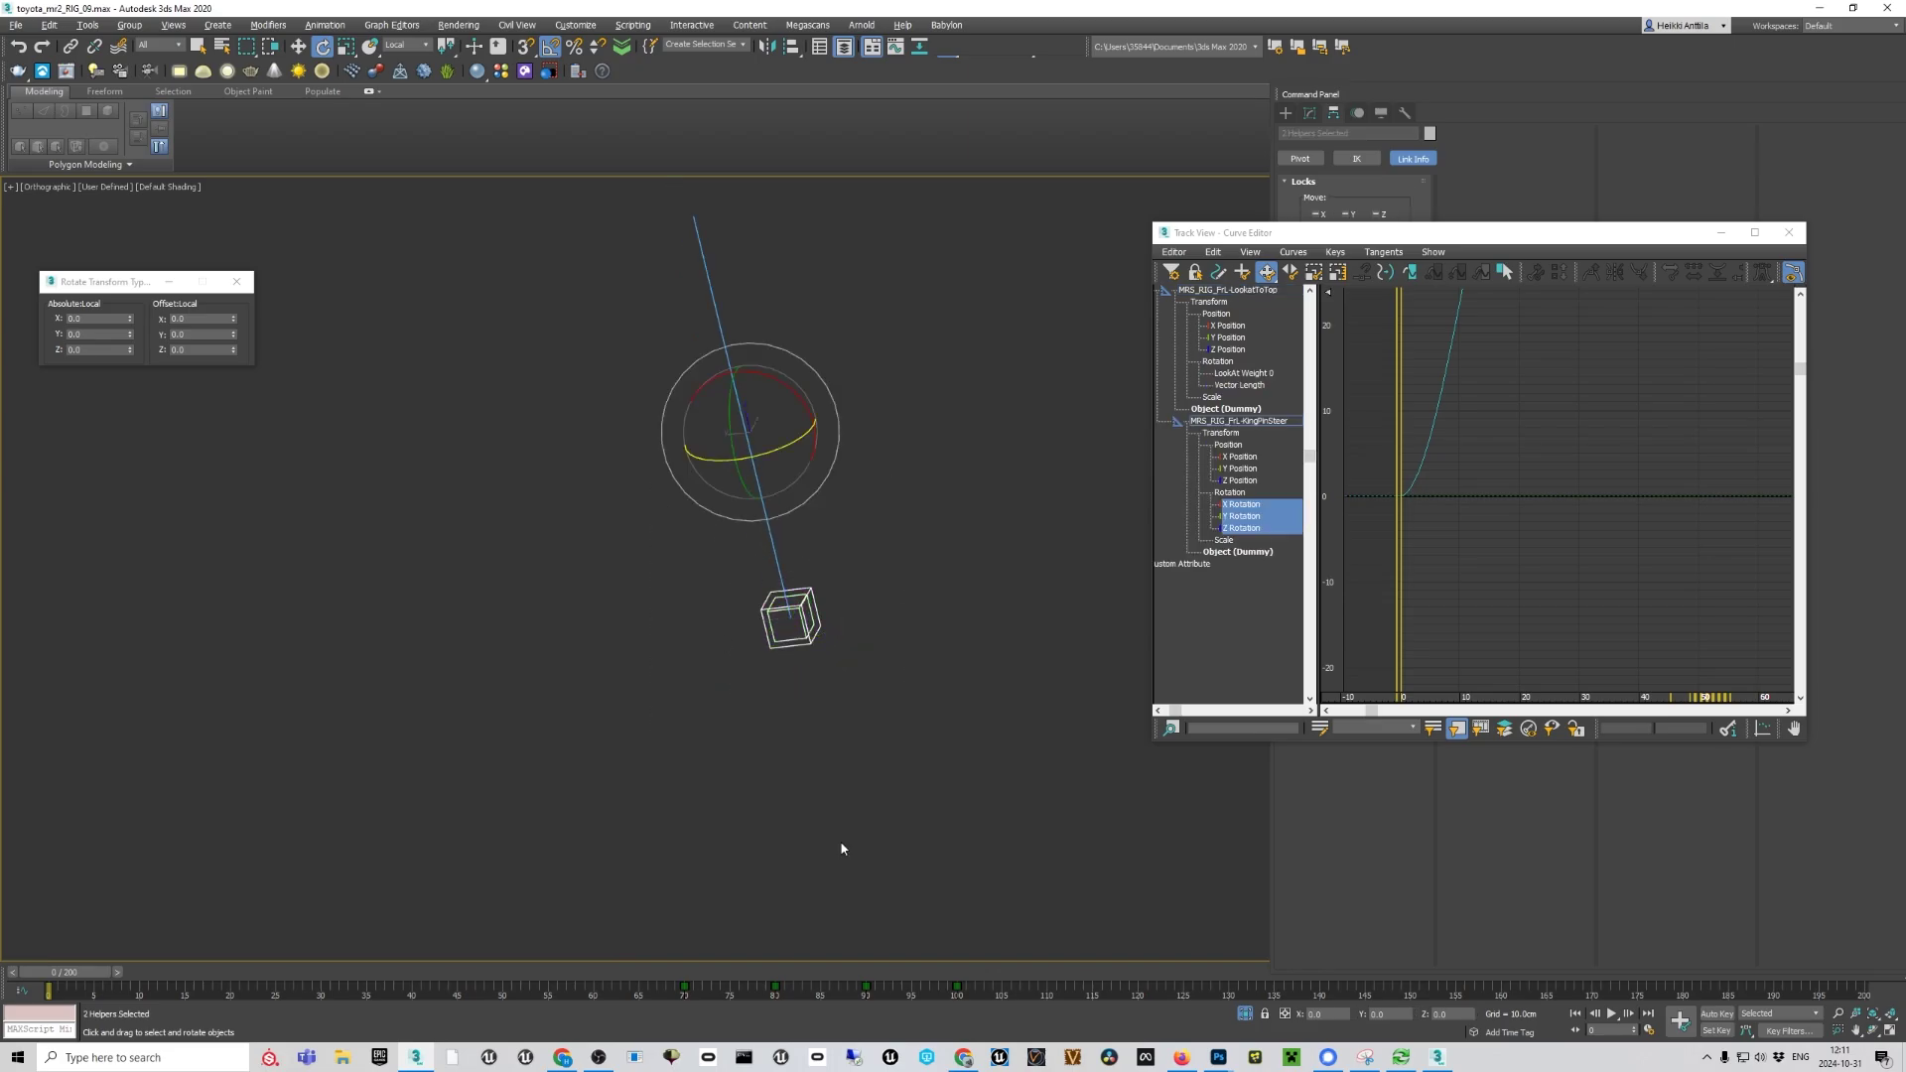
pyautogui.click(1245, 1013)
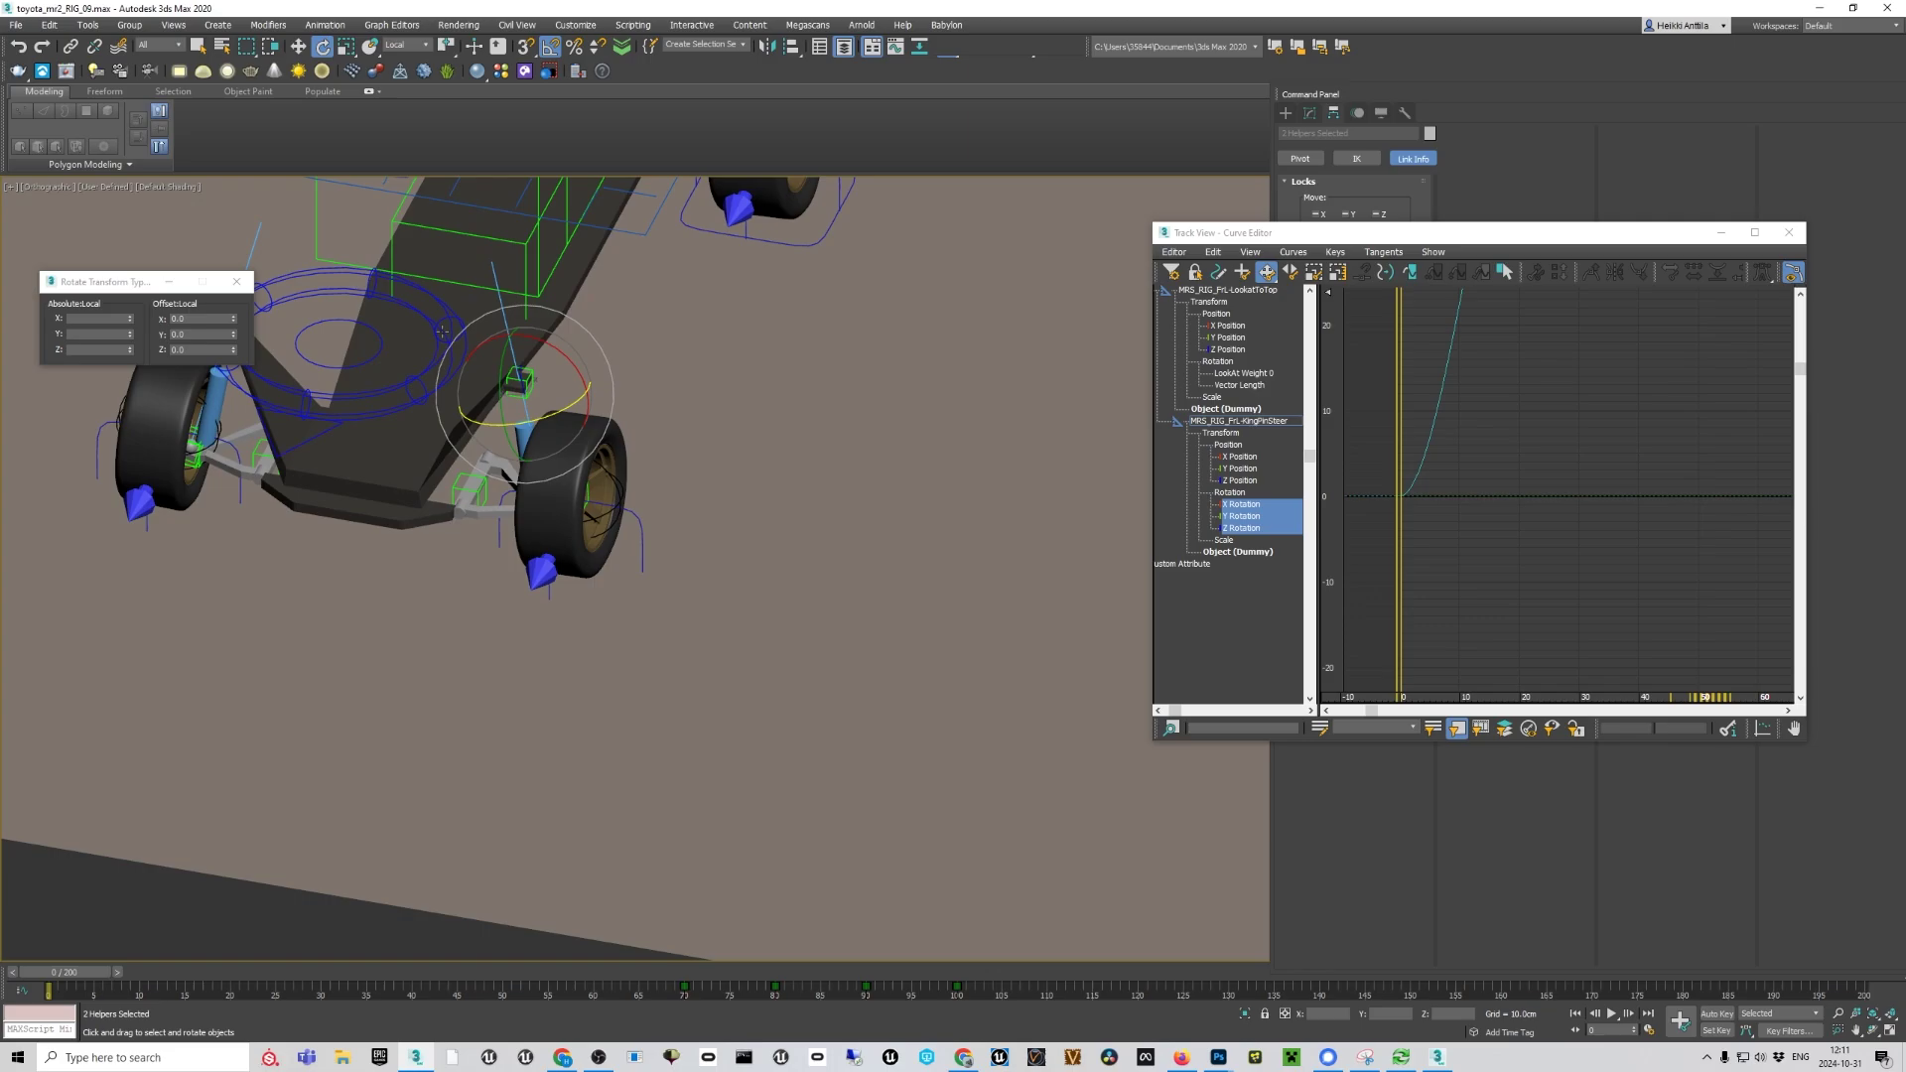
pyautogui.keyDown('ctrl'); pyautogui.click(444, 329); pyautogui.keyUp('ctrl')
pyautogui.rightClick(444, 330)
pyautogui.click(496, 202)
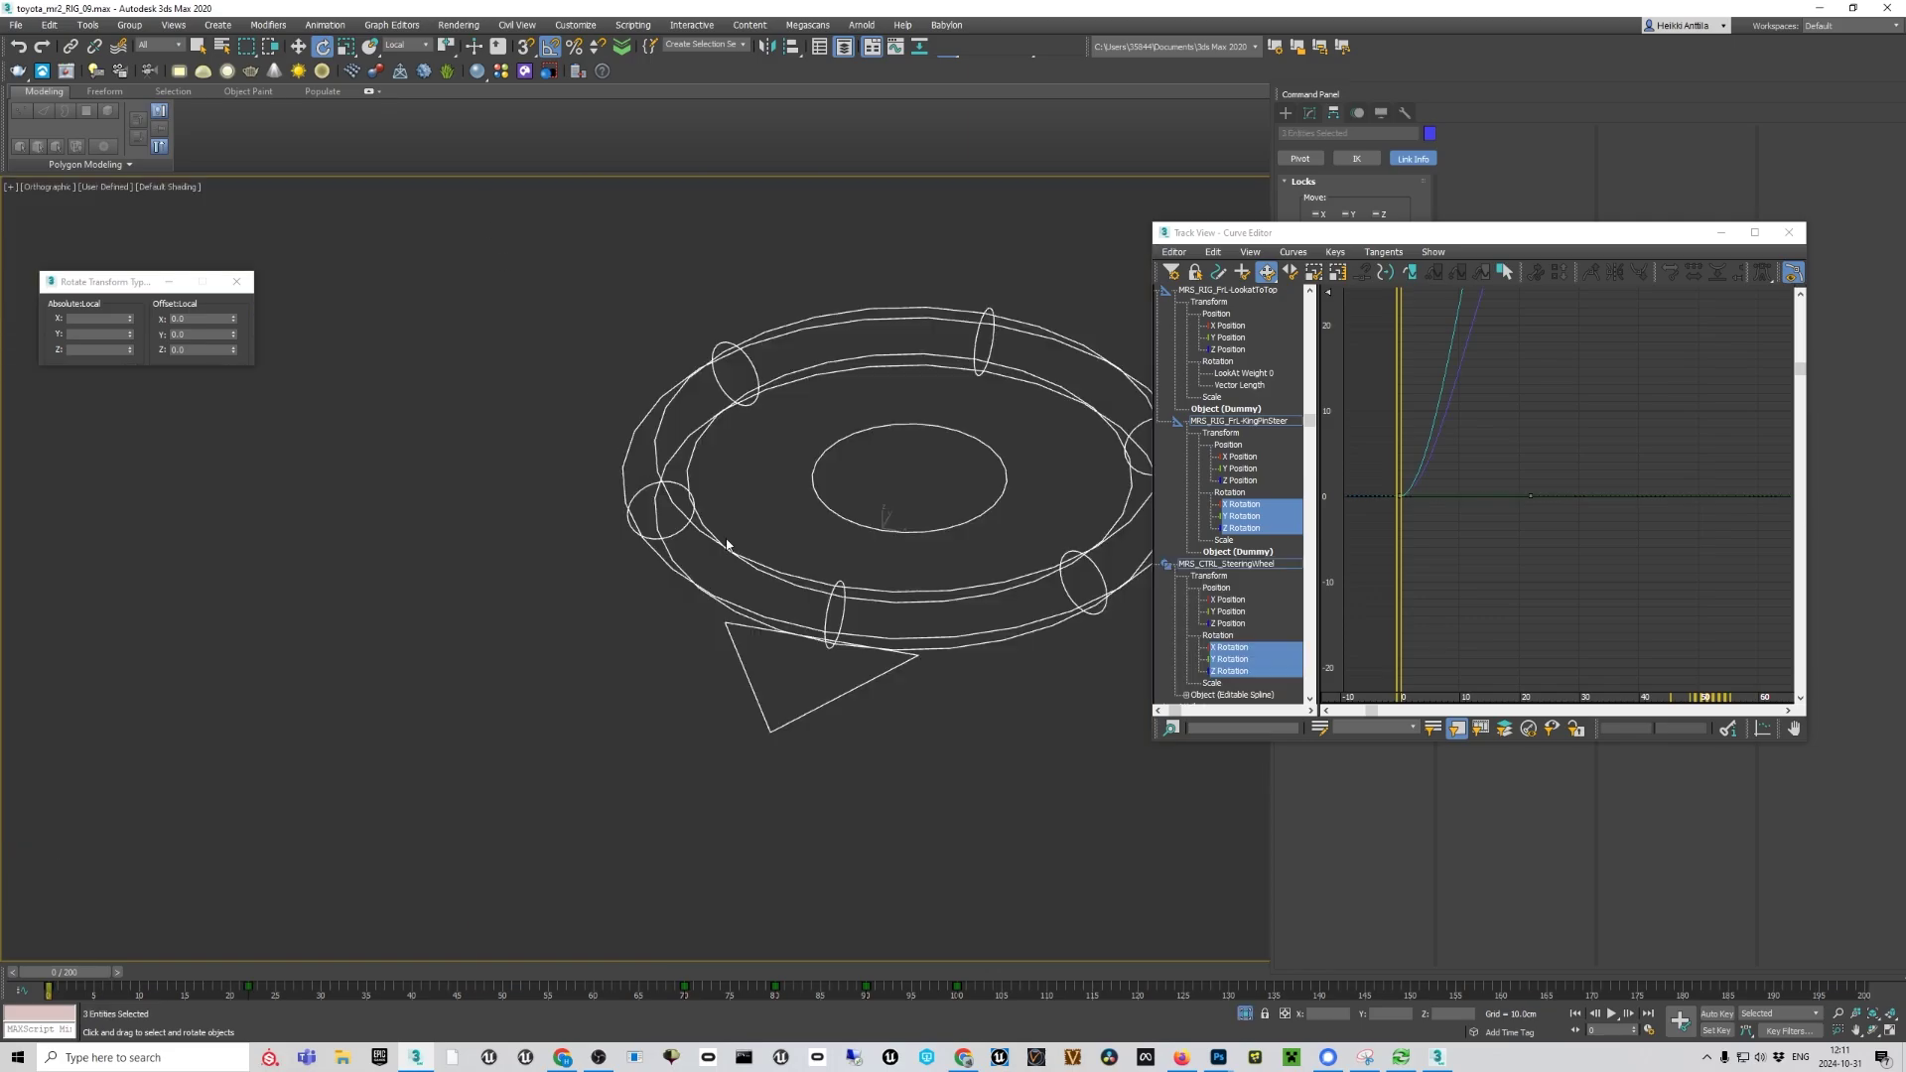
pyautogui.click(794, 568)
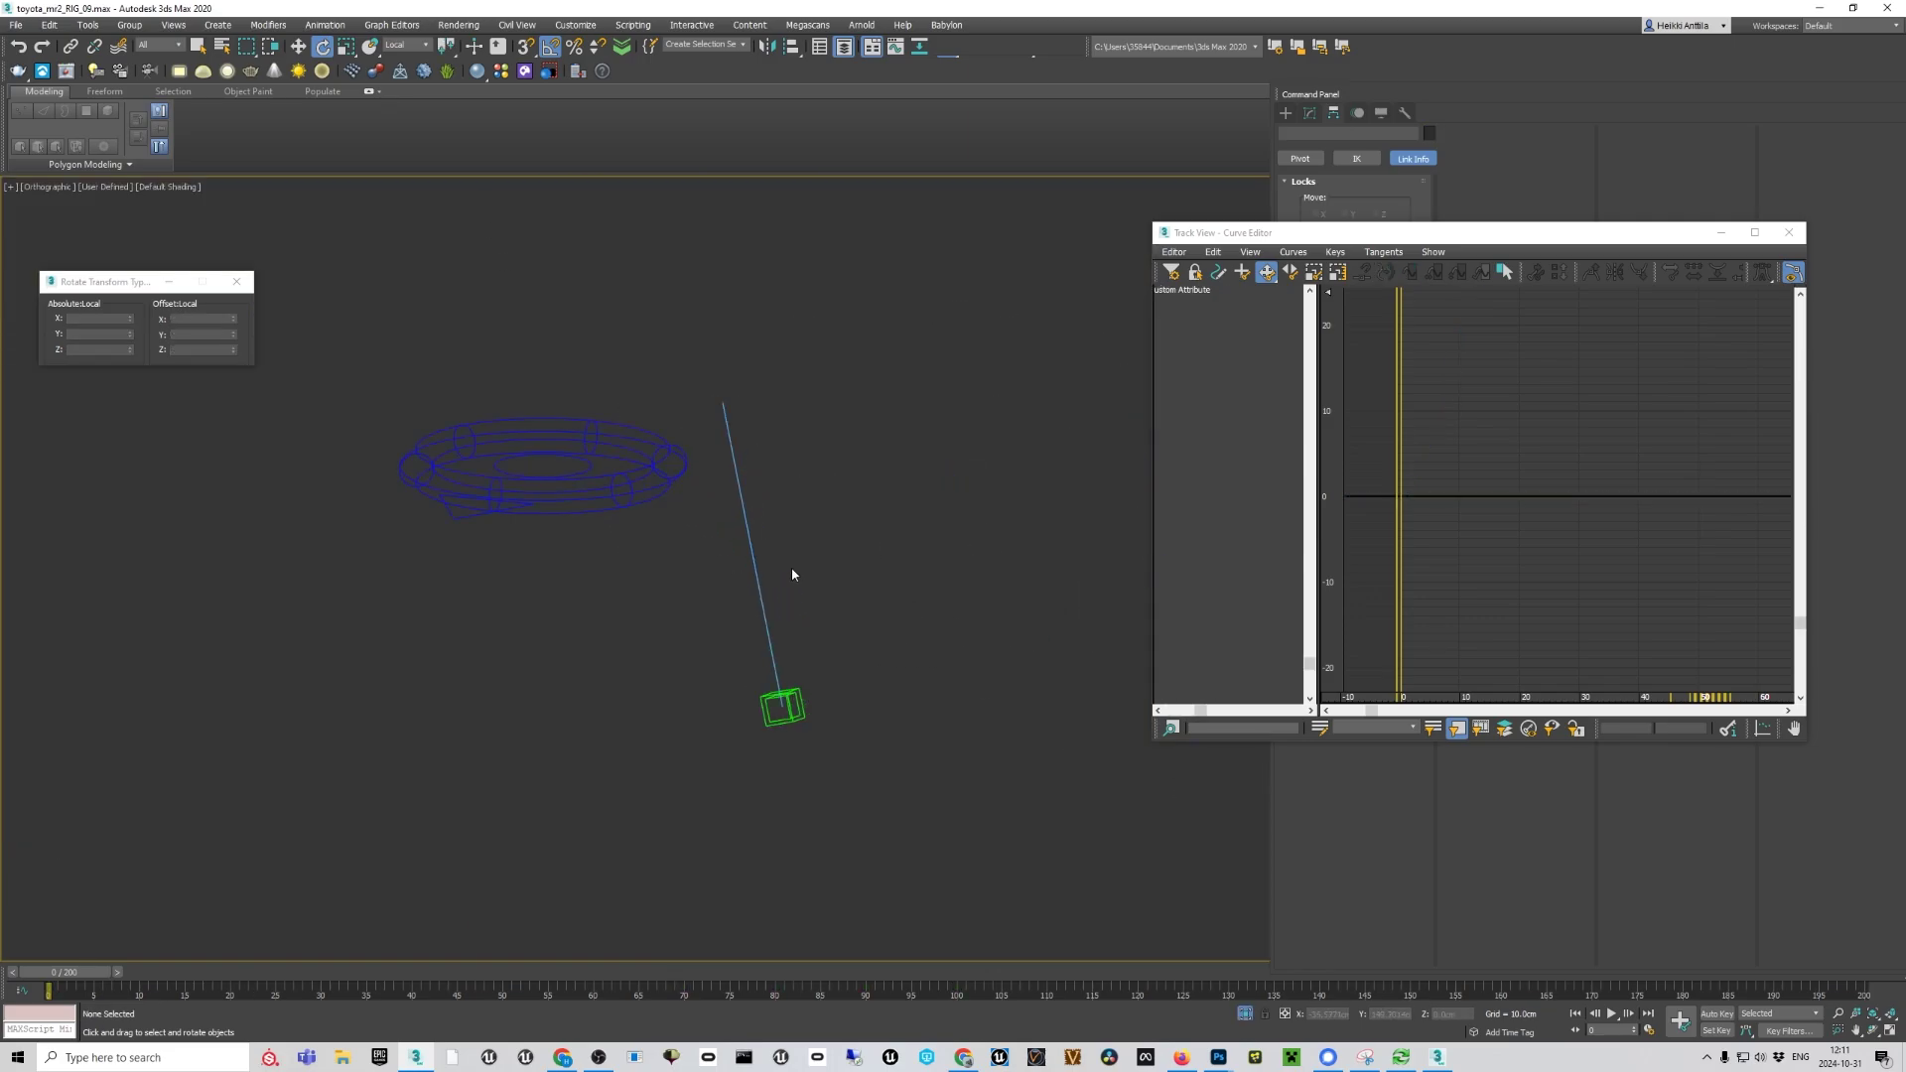
pyautogui.click(863, 653)
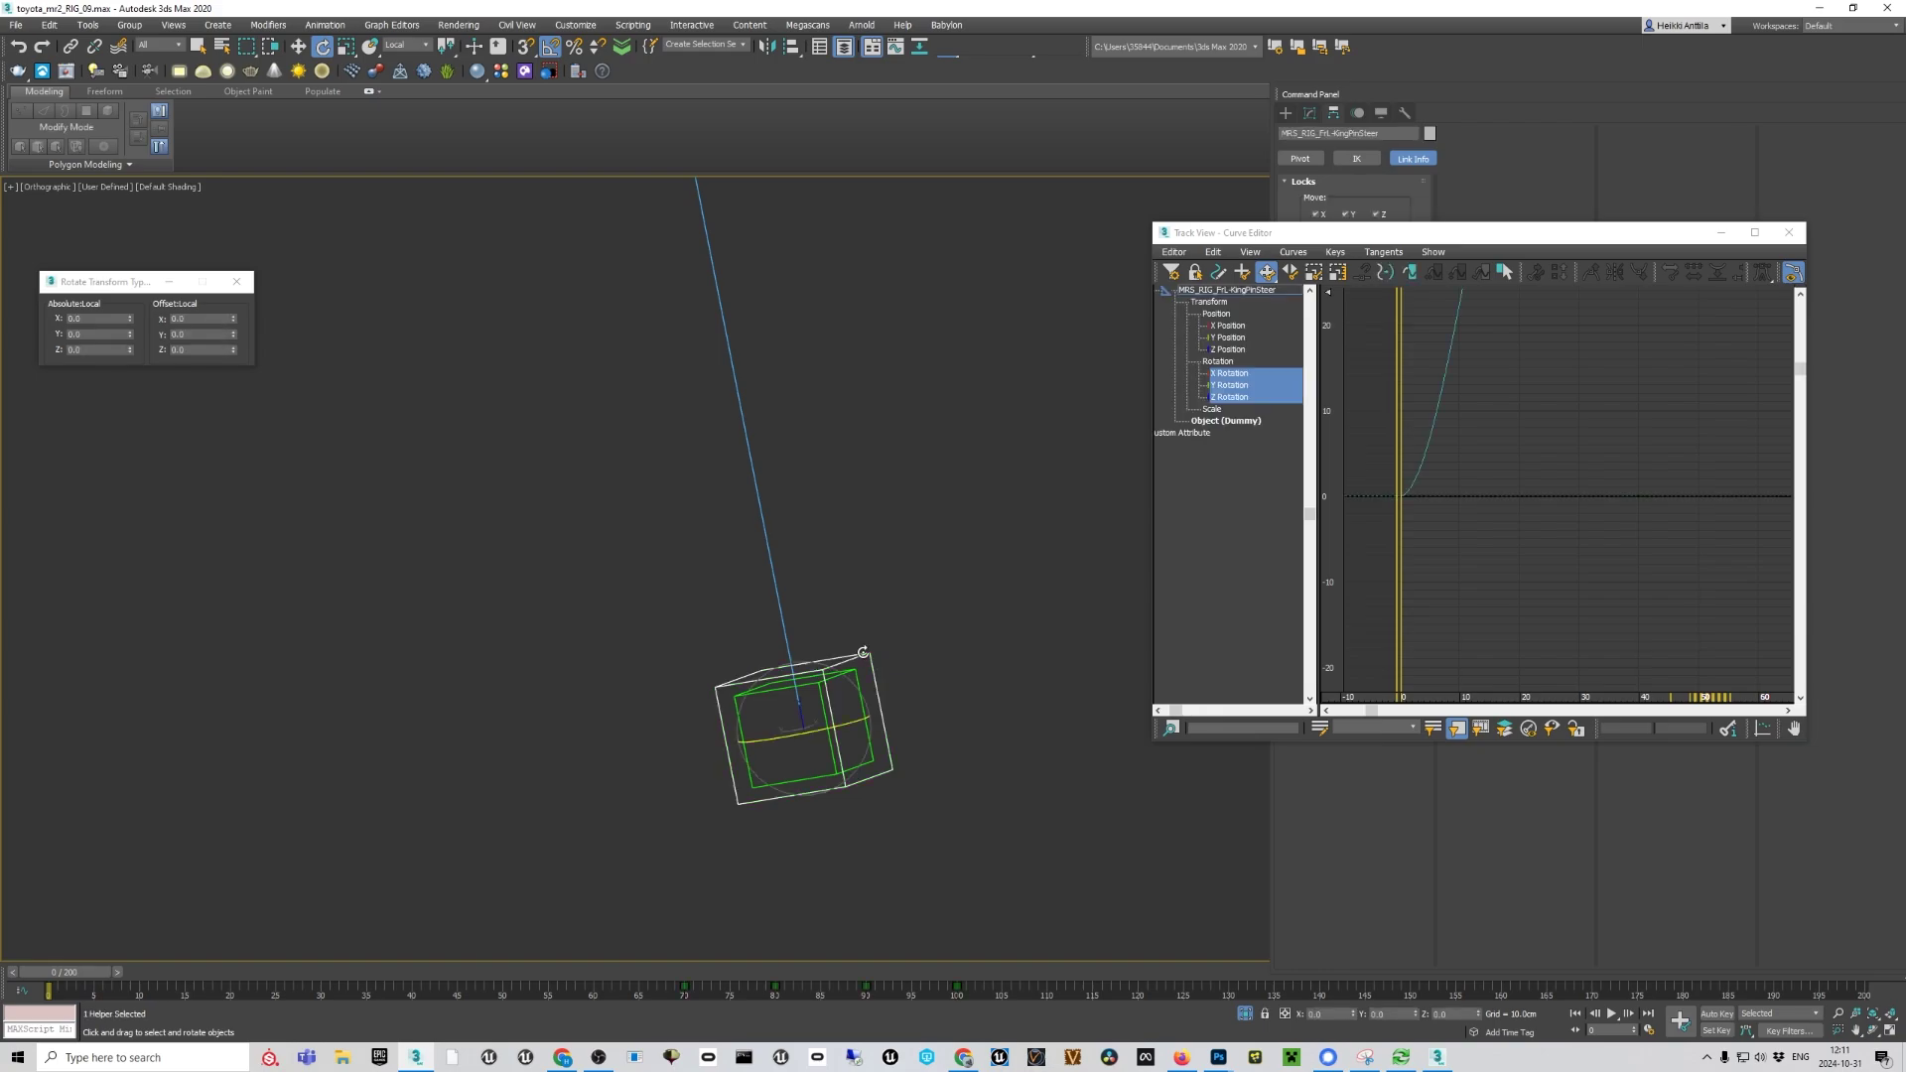
# View the controller types available for the KingPinSteer helper's Z Rotation track and close the list without assigning one
pyautogui.scroll(-3, 863, 653)
pyautogui.click(1233, 398)
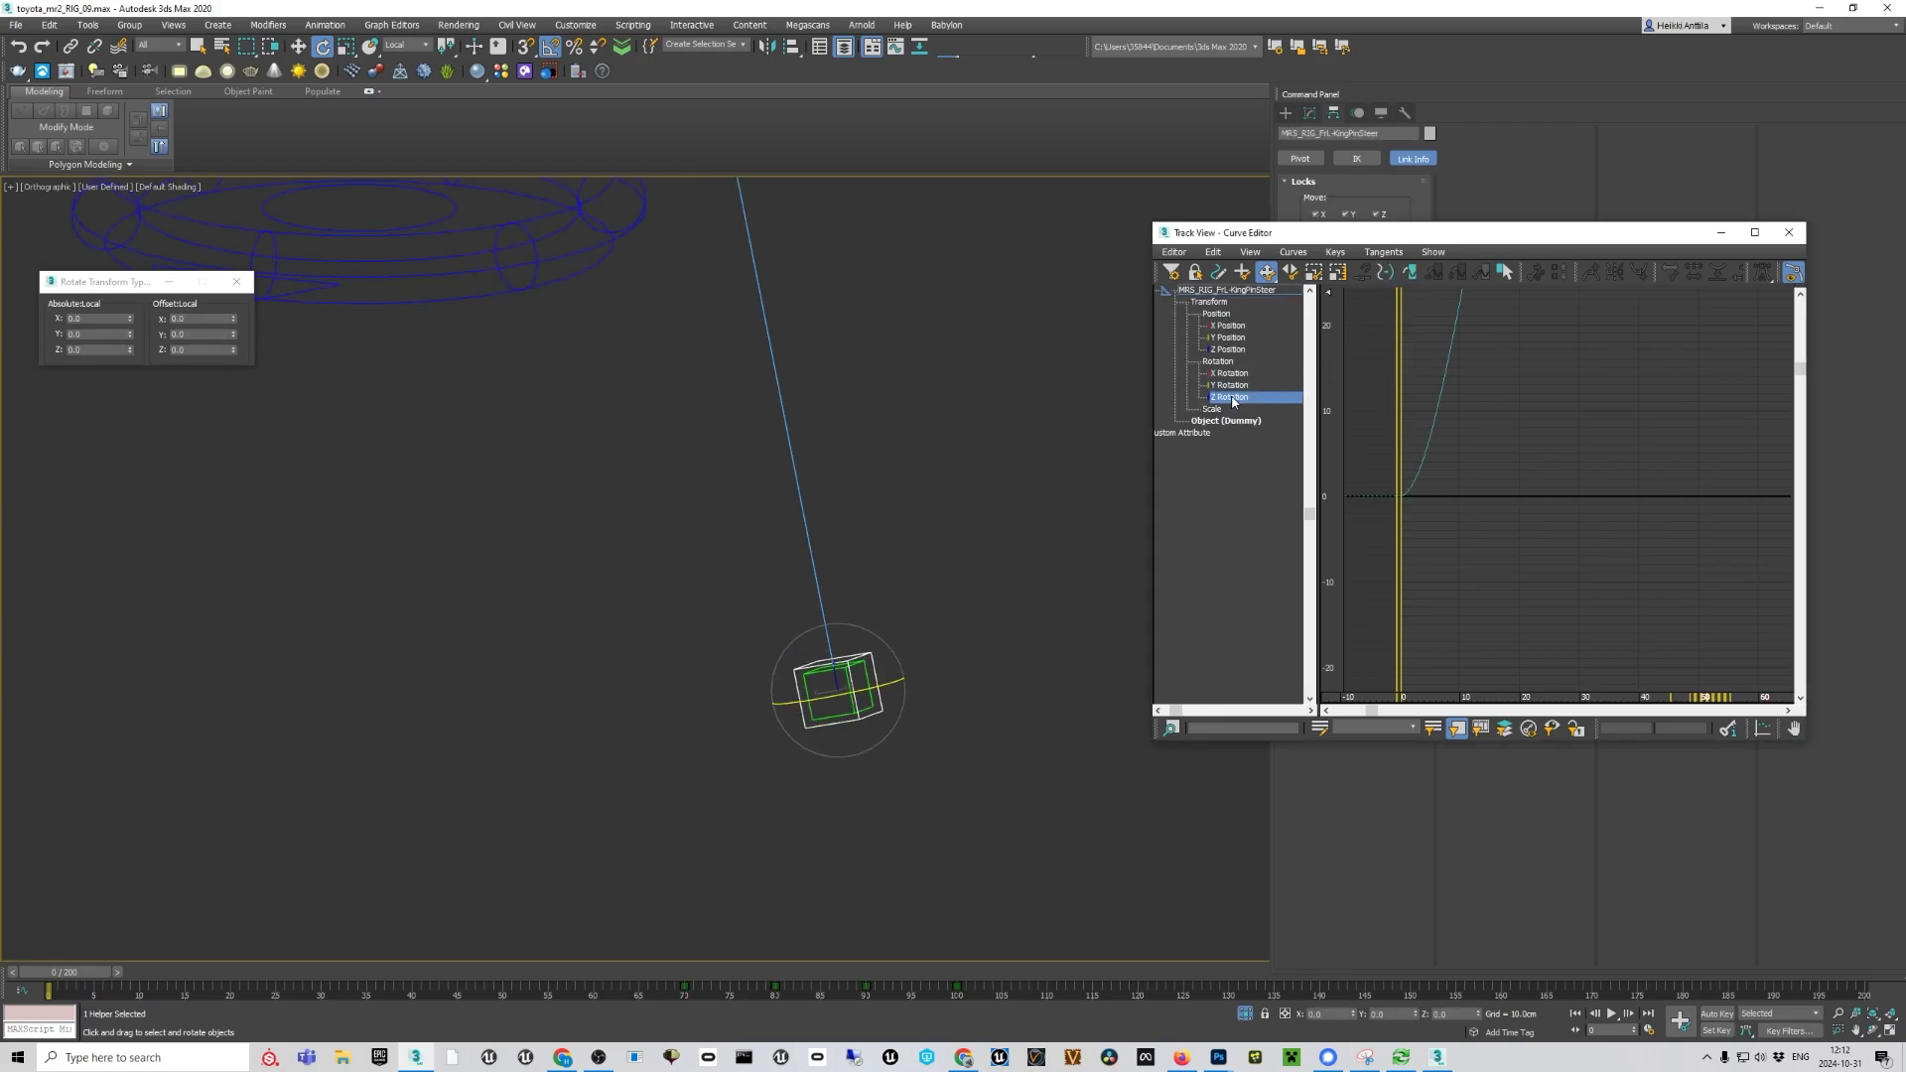
pyautogui.rightClick(1232, 400)
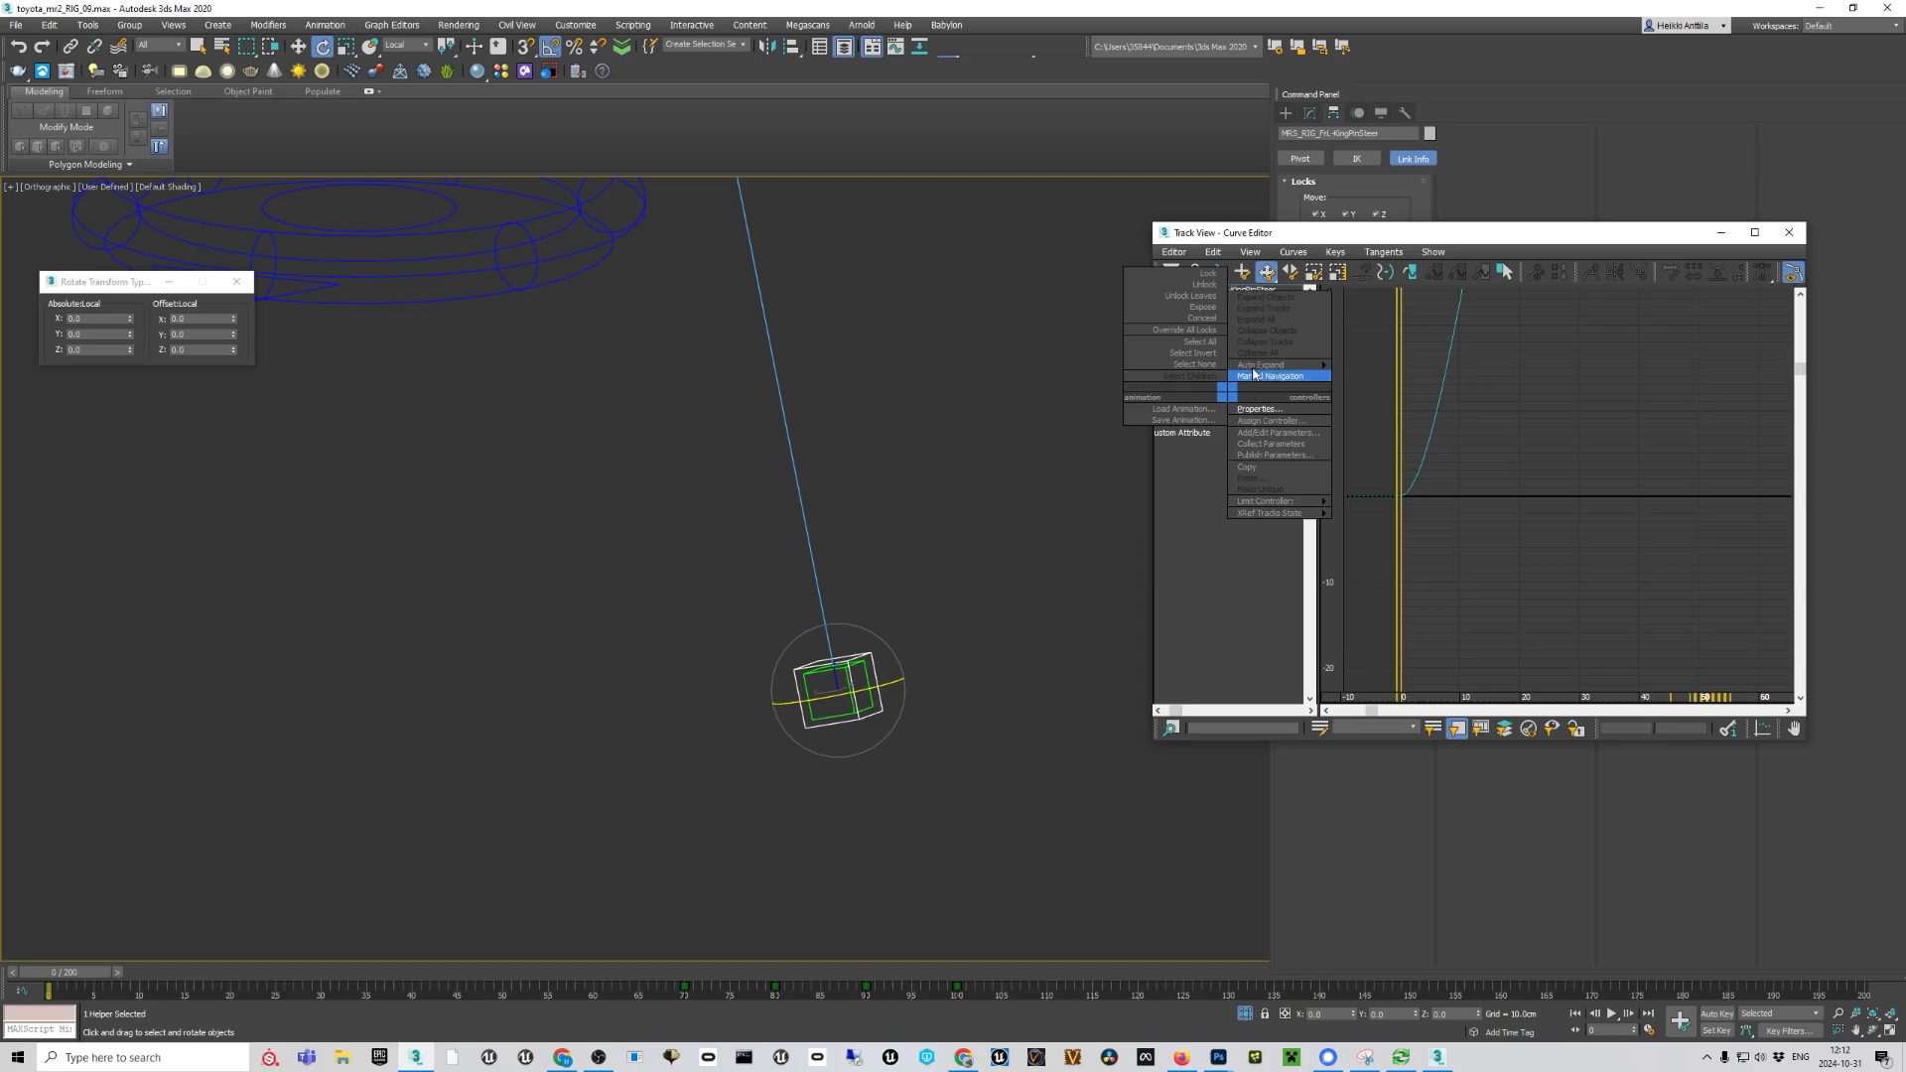
pyautogui.click(1269, 420)
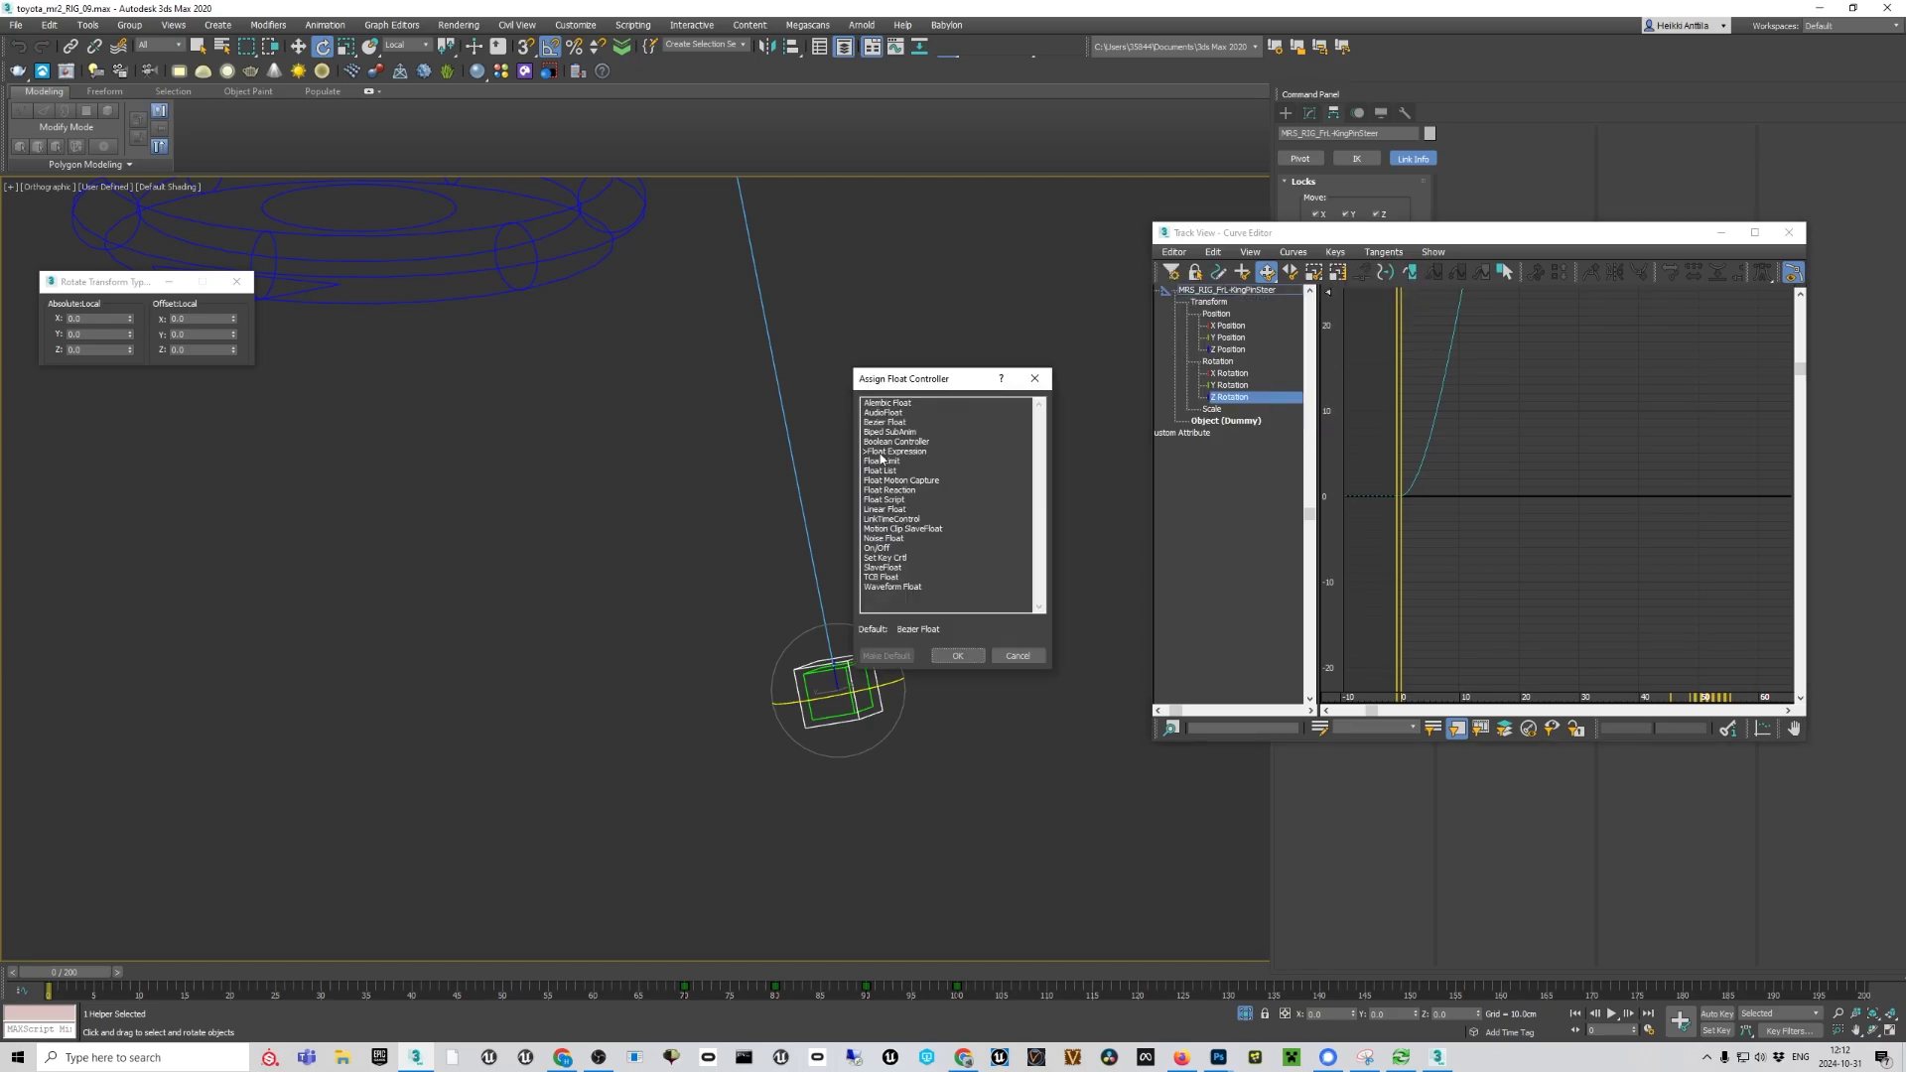
pyautogui.click(1034, 378)
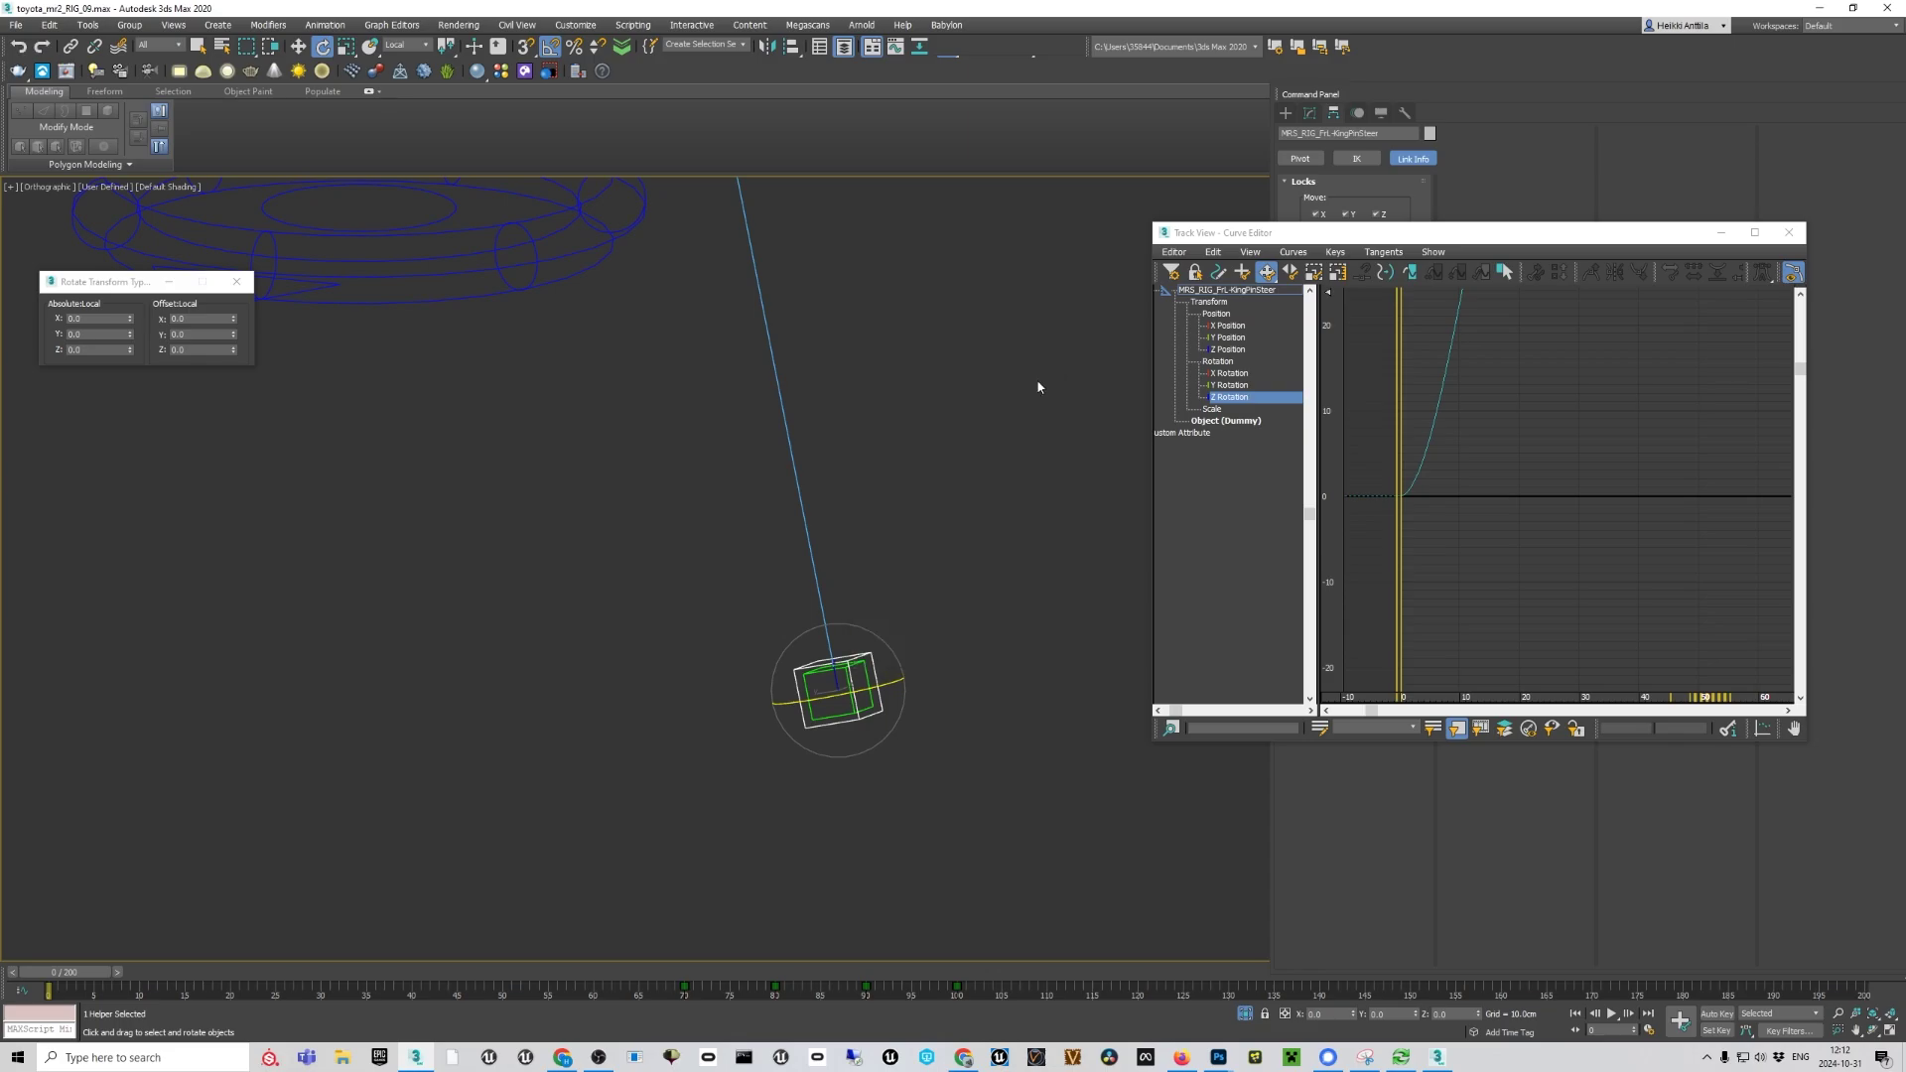
# Open the expression controller properties of the KingPinSteer helper's Z Rotation track and place the dialog beside the curves
pyautogui.rightClick(1240, 400)
pyautogui.click(1272, 407)
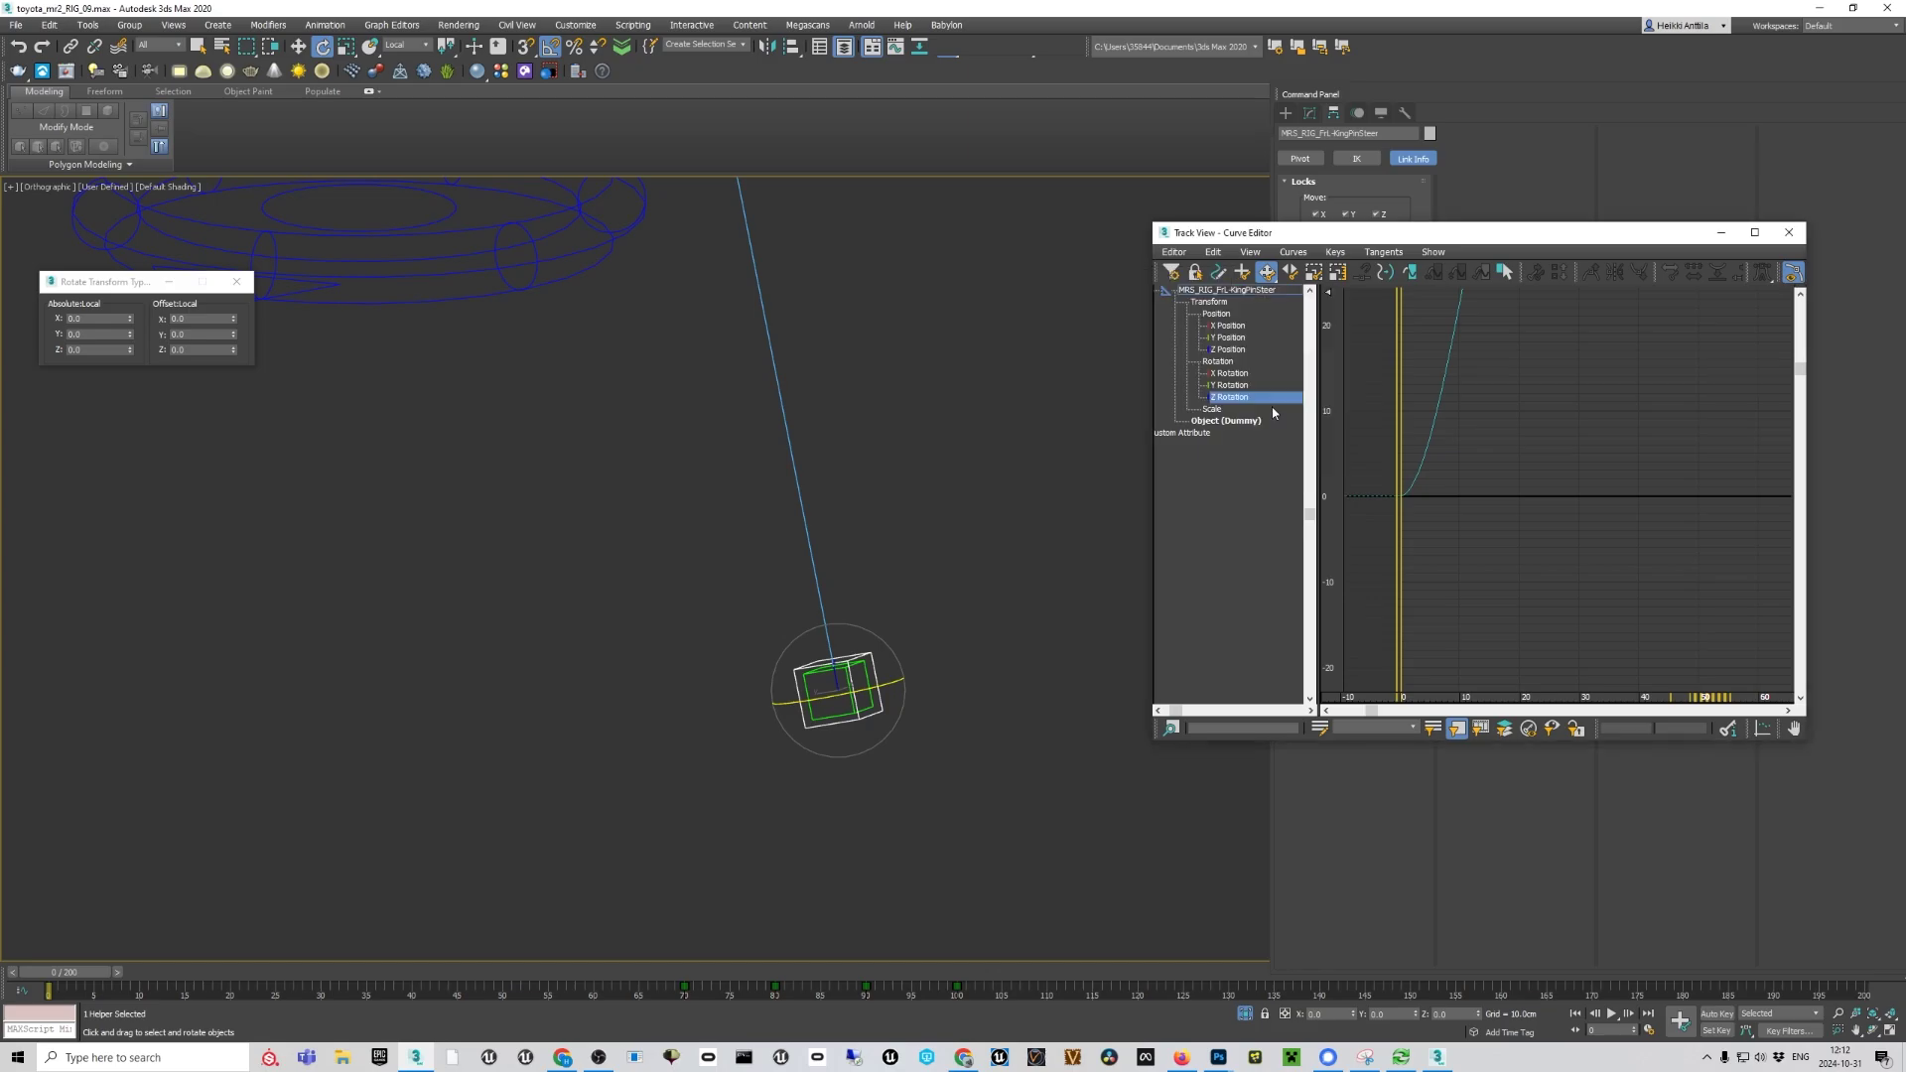
pyautogui.moveTo(1301, 393); pyautogui.dragTo(1134, 273)
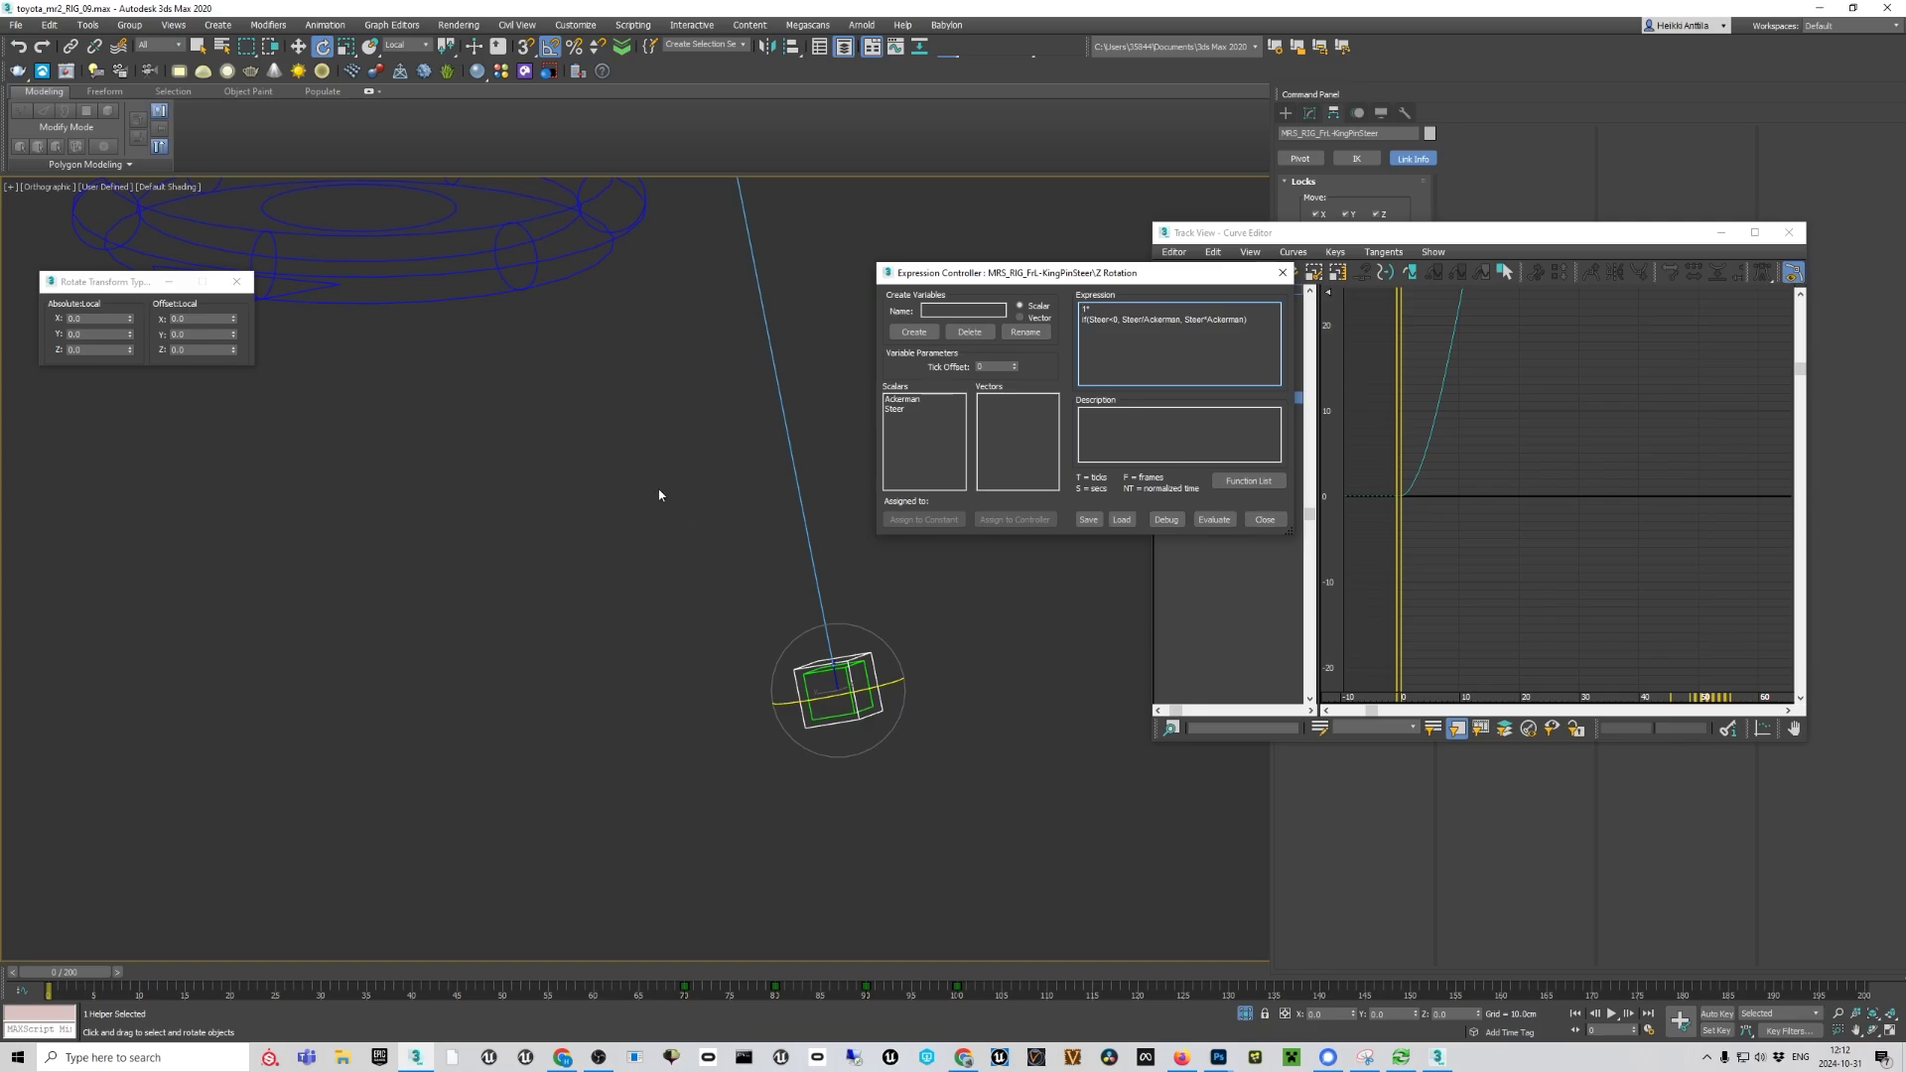
pyautogui.moveTo(659, 495)
pyautogui.keyDown('alt'); pyautogui.mouseDown(button='middle')
pyautogui.moveTo(642, 592)
pyautogui.moveTo(667, 562)
pyautogui.moveTo(651, 516)
pyautogui.mouseUp(button='middle'); pyautogui.keyUp('alt')
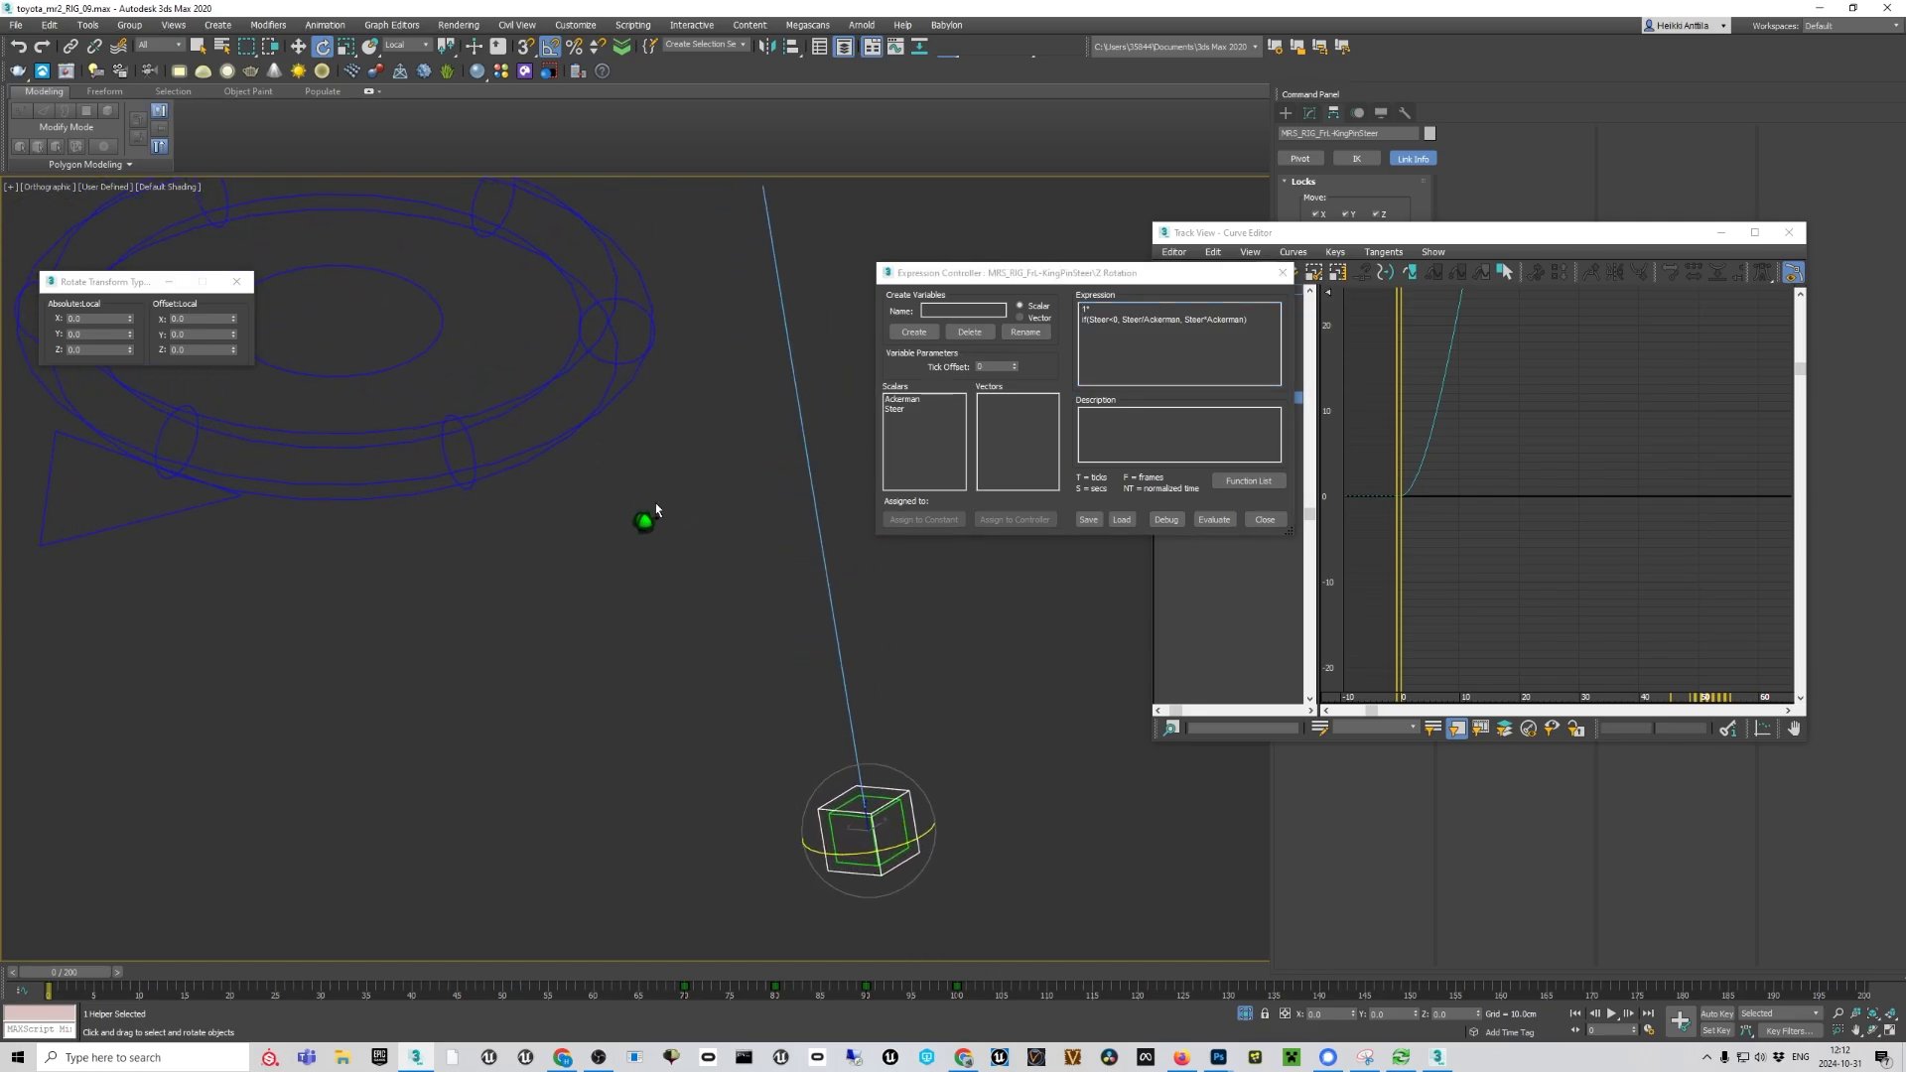
# Examine the Ackerman and Steer scalars and how the KingPinSteer expression uses them for the steering direction
pyautogui.click(904, 399)
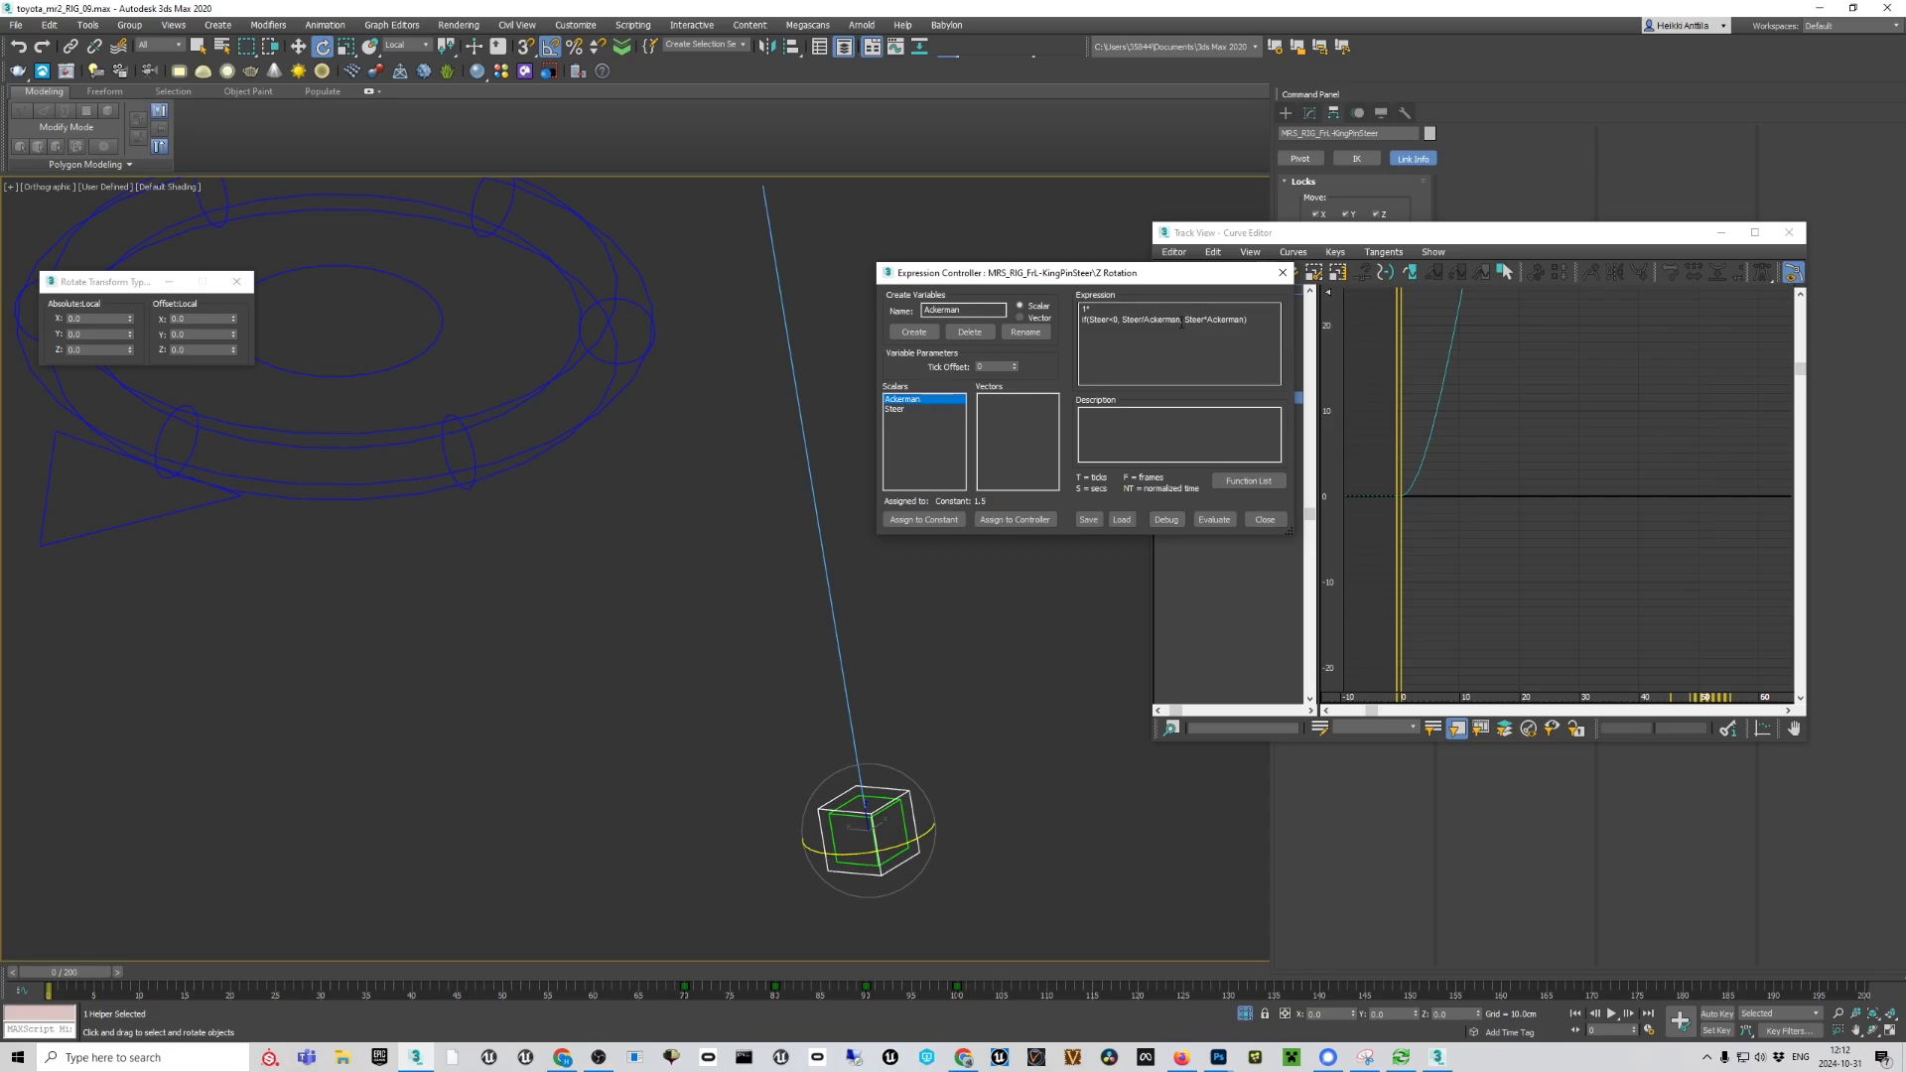
pyautogui.moveTo(1241, 317); pyautogui.dragTo(1074, 316)
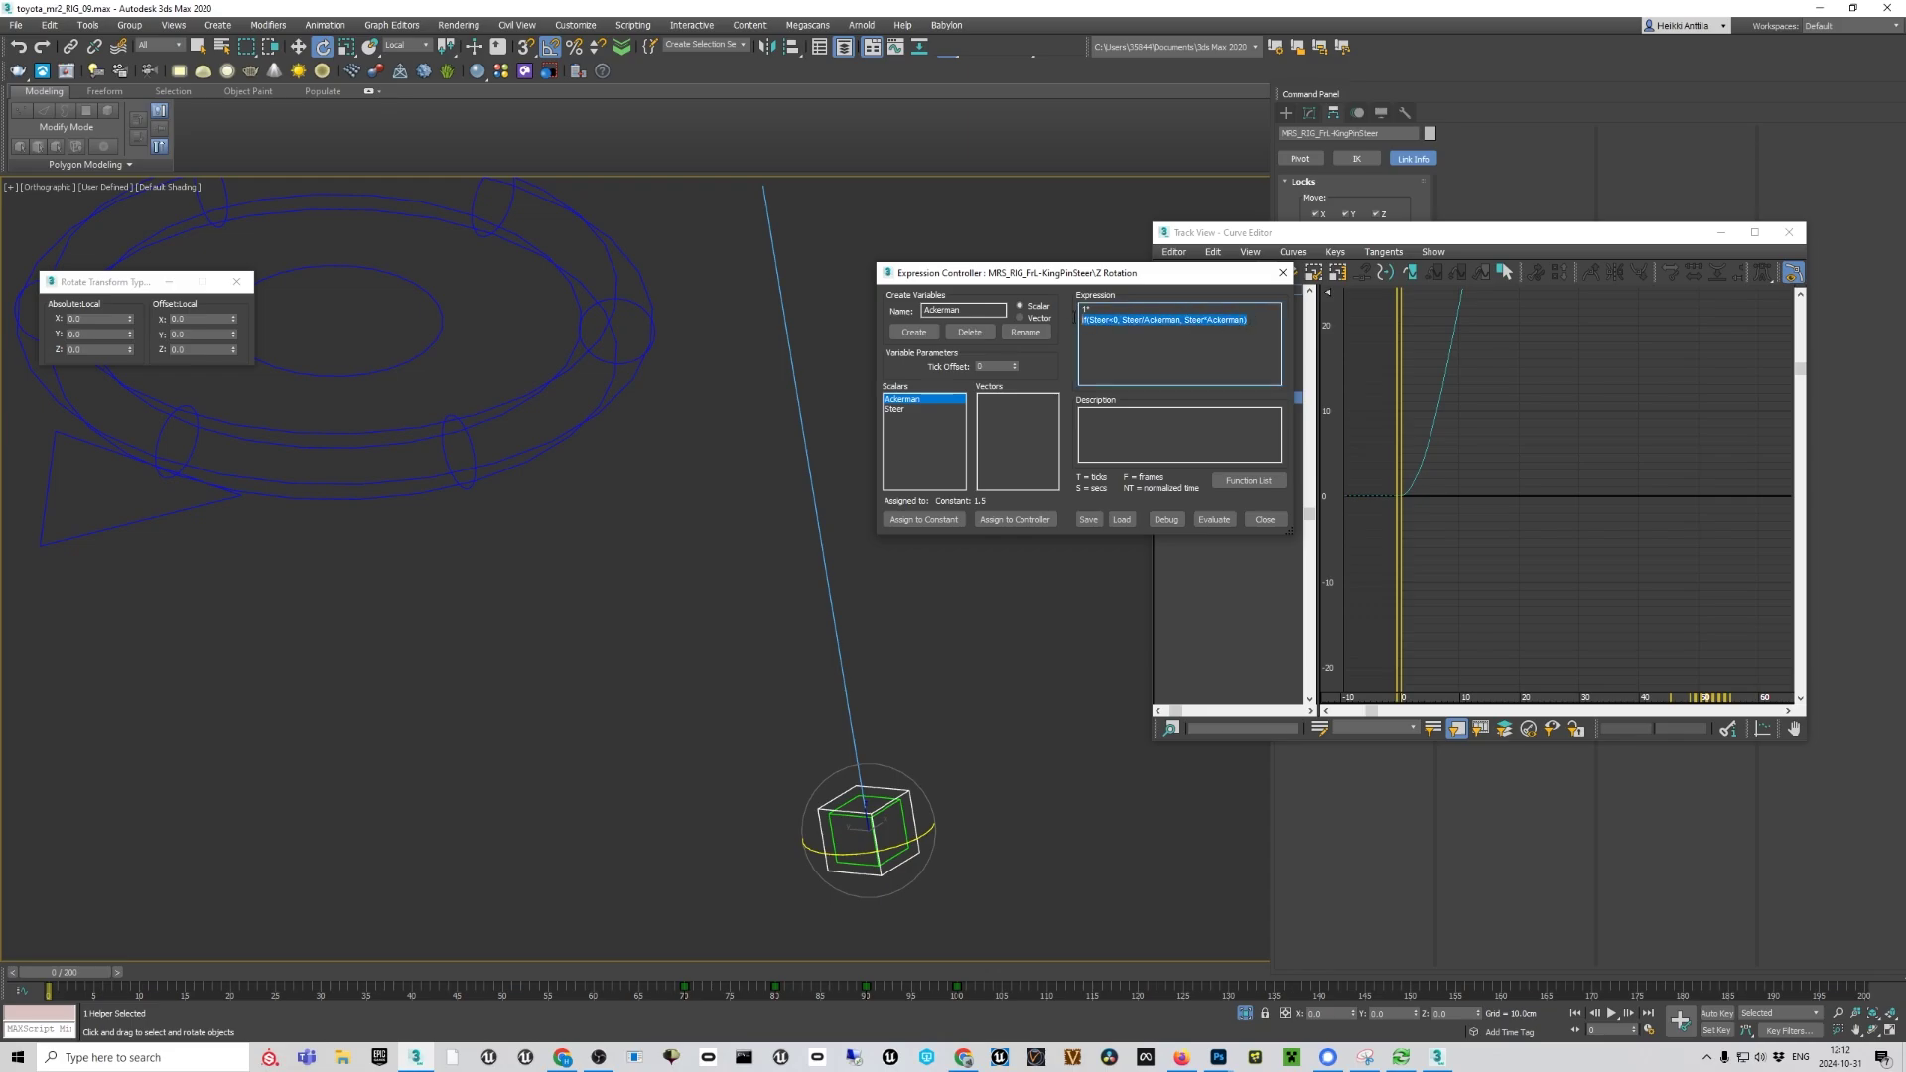
pyautogui.click(931, 424)
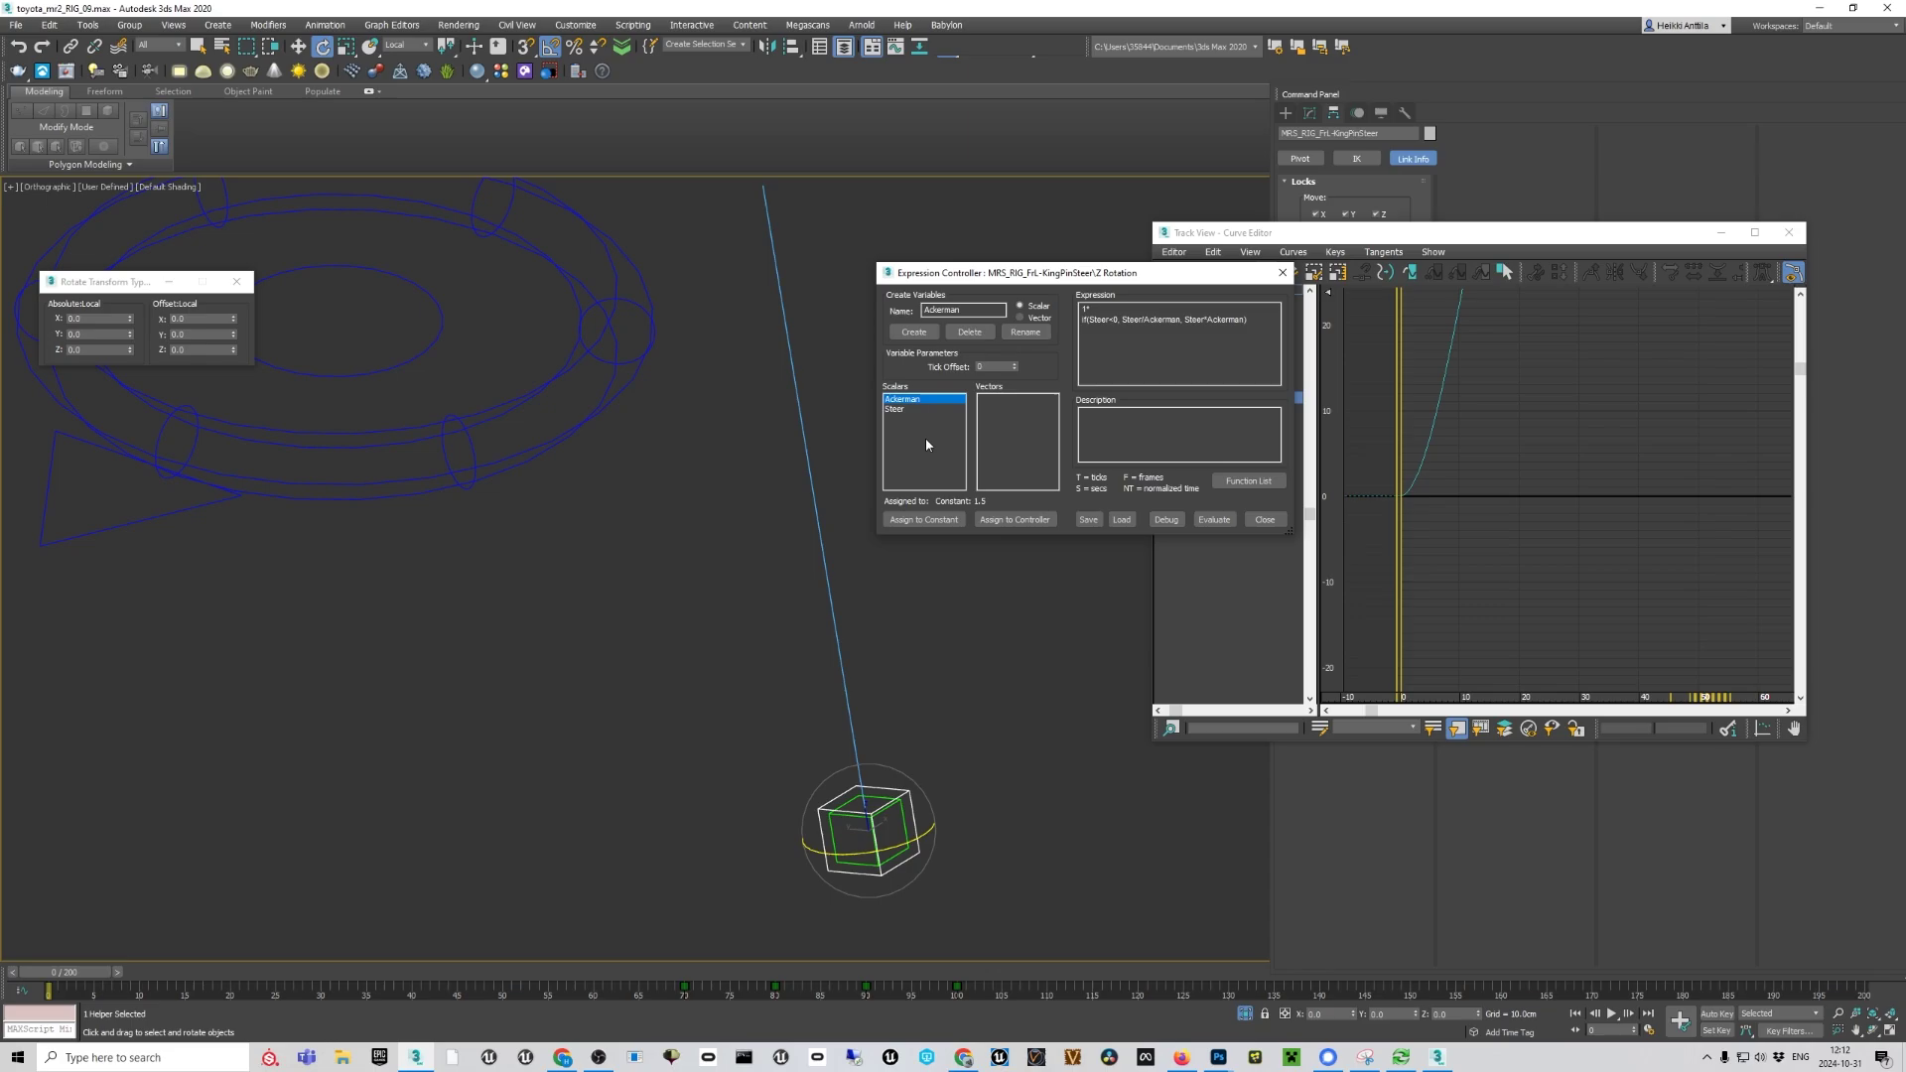
pyautogui.scroll(-3, 547, 439)
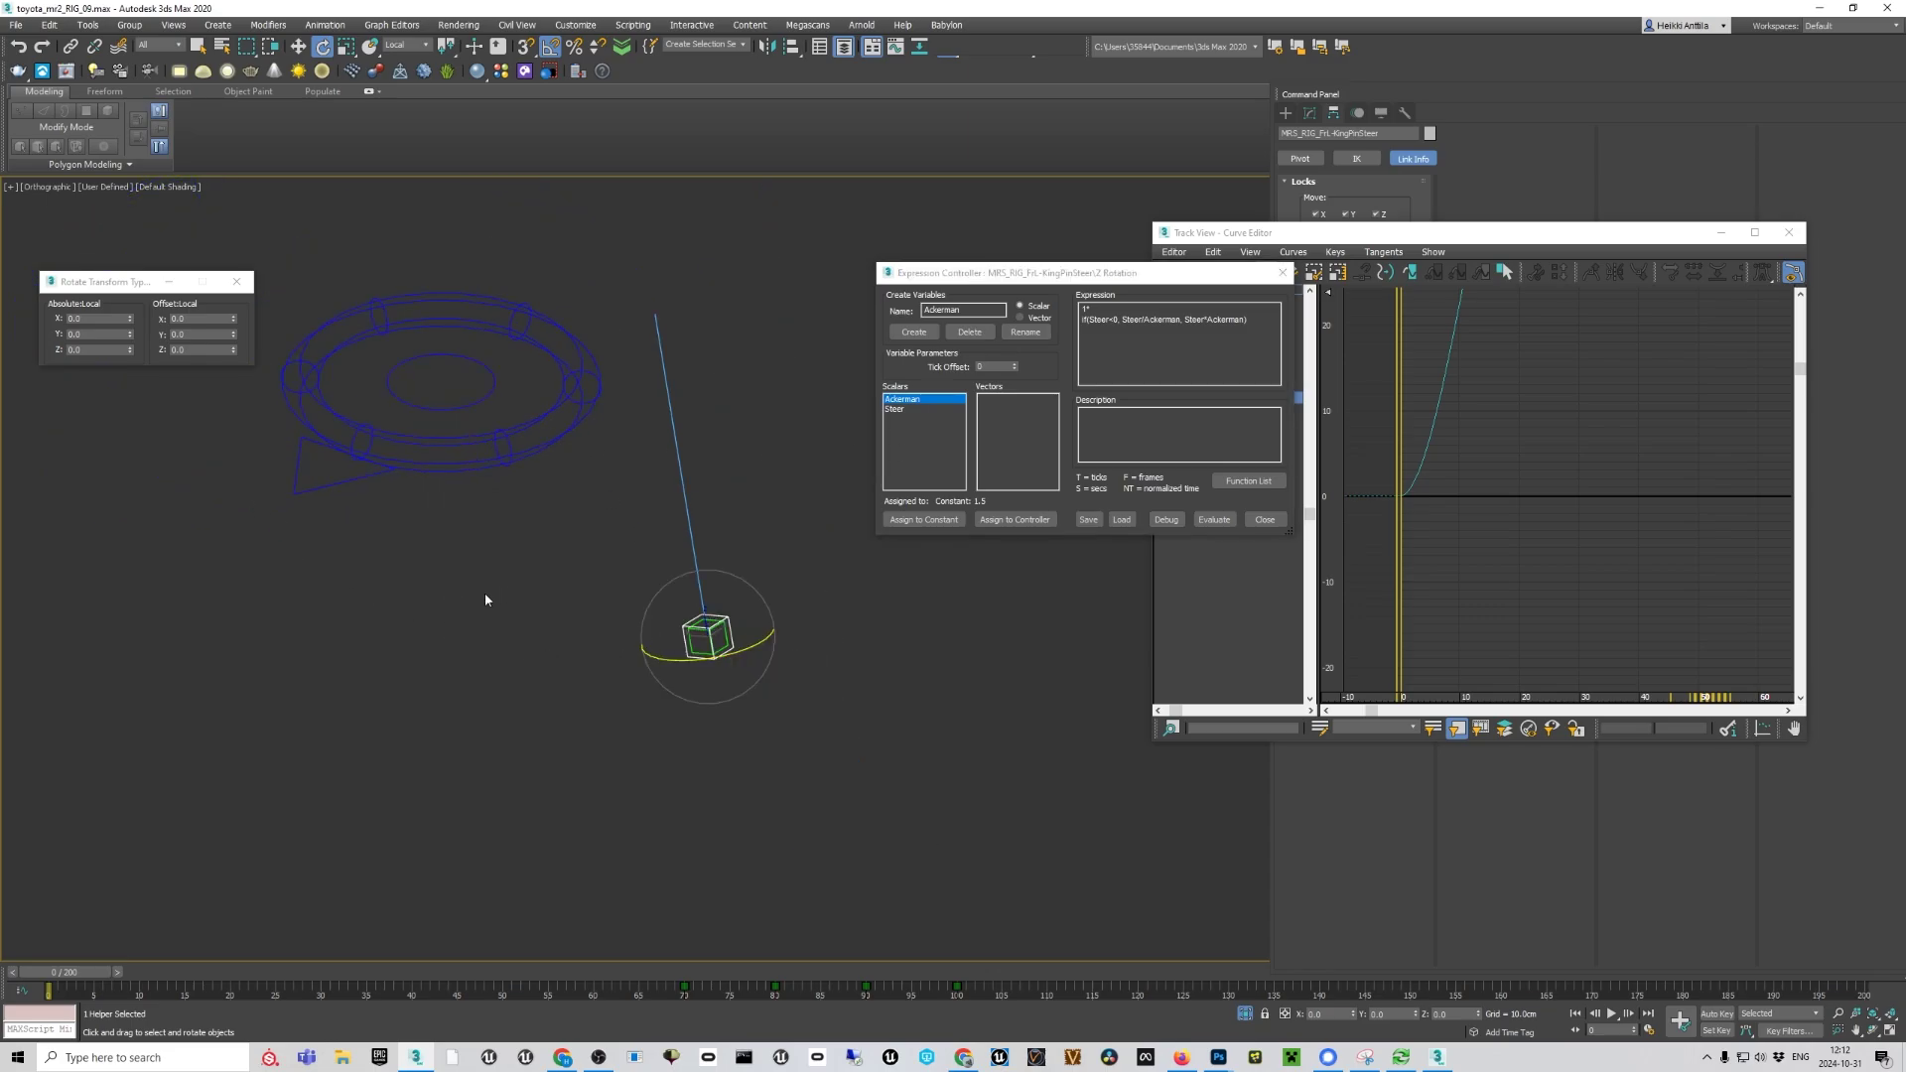
pyautogui.moveTo(163, 455); pyautogui.dragTo(336, 527, button='middle')
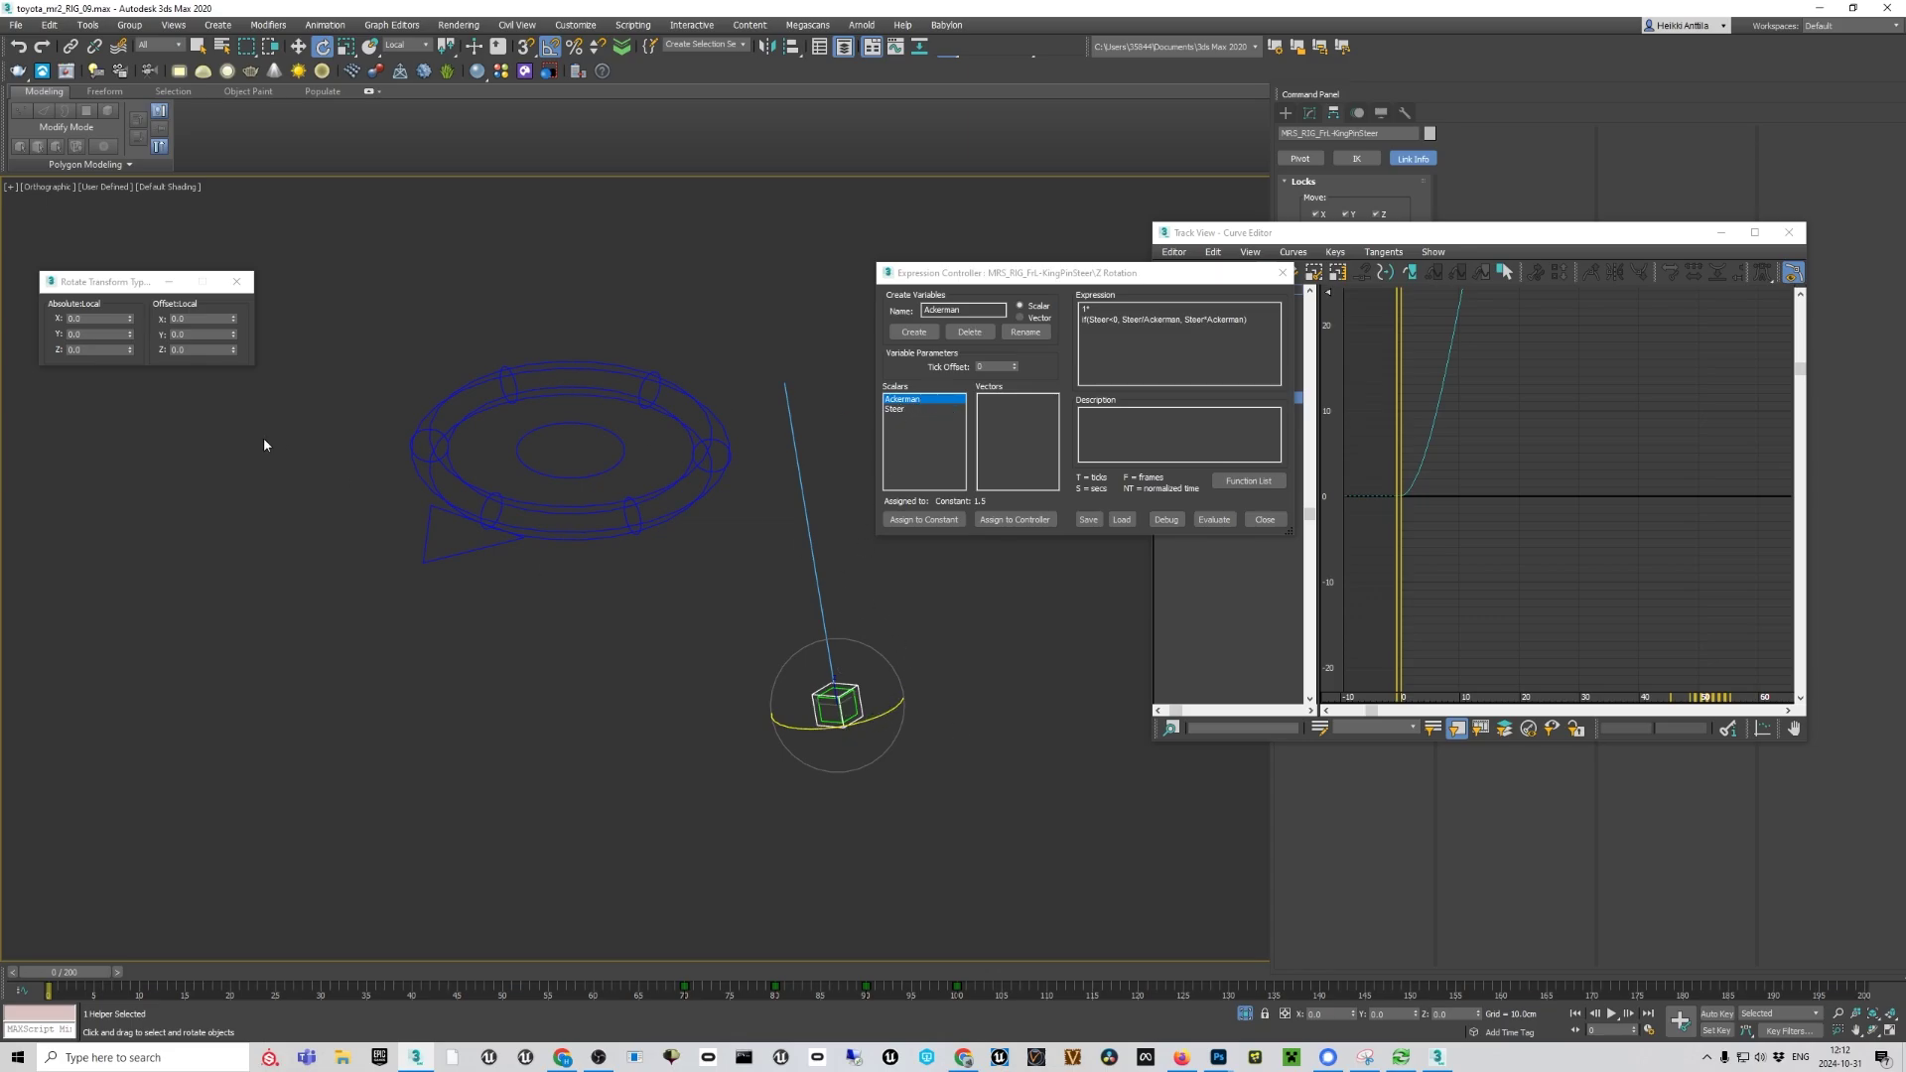
pyautogui.click(899, 410)
pyautogui.click(903, 399)
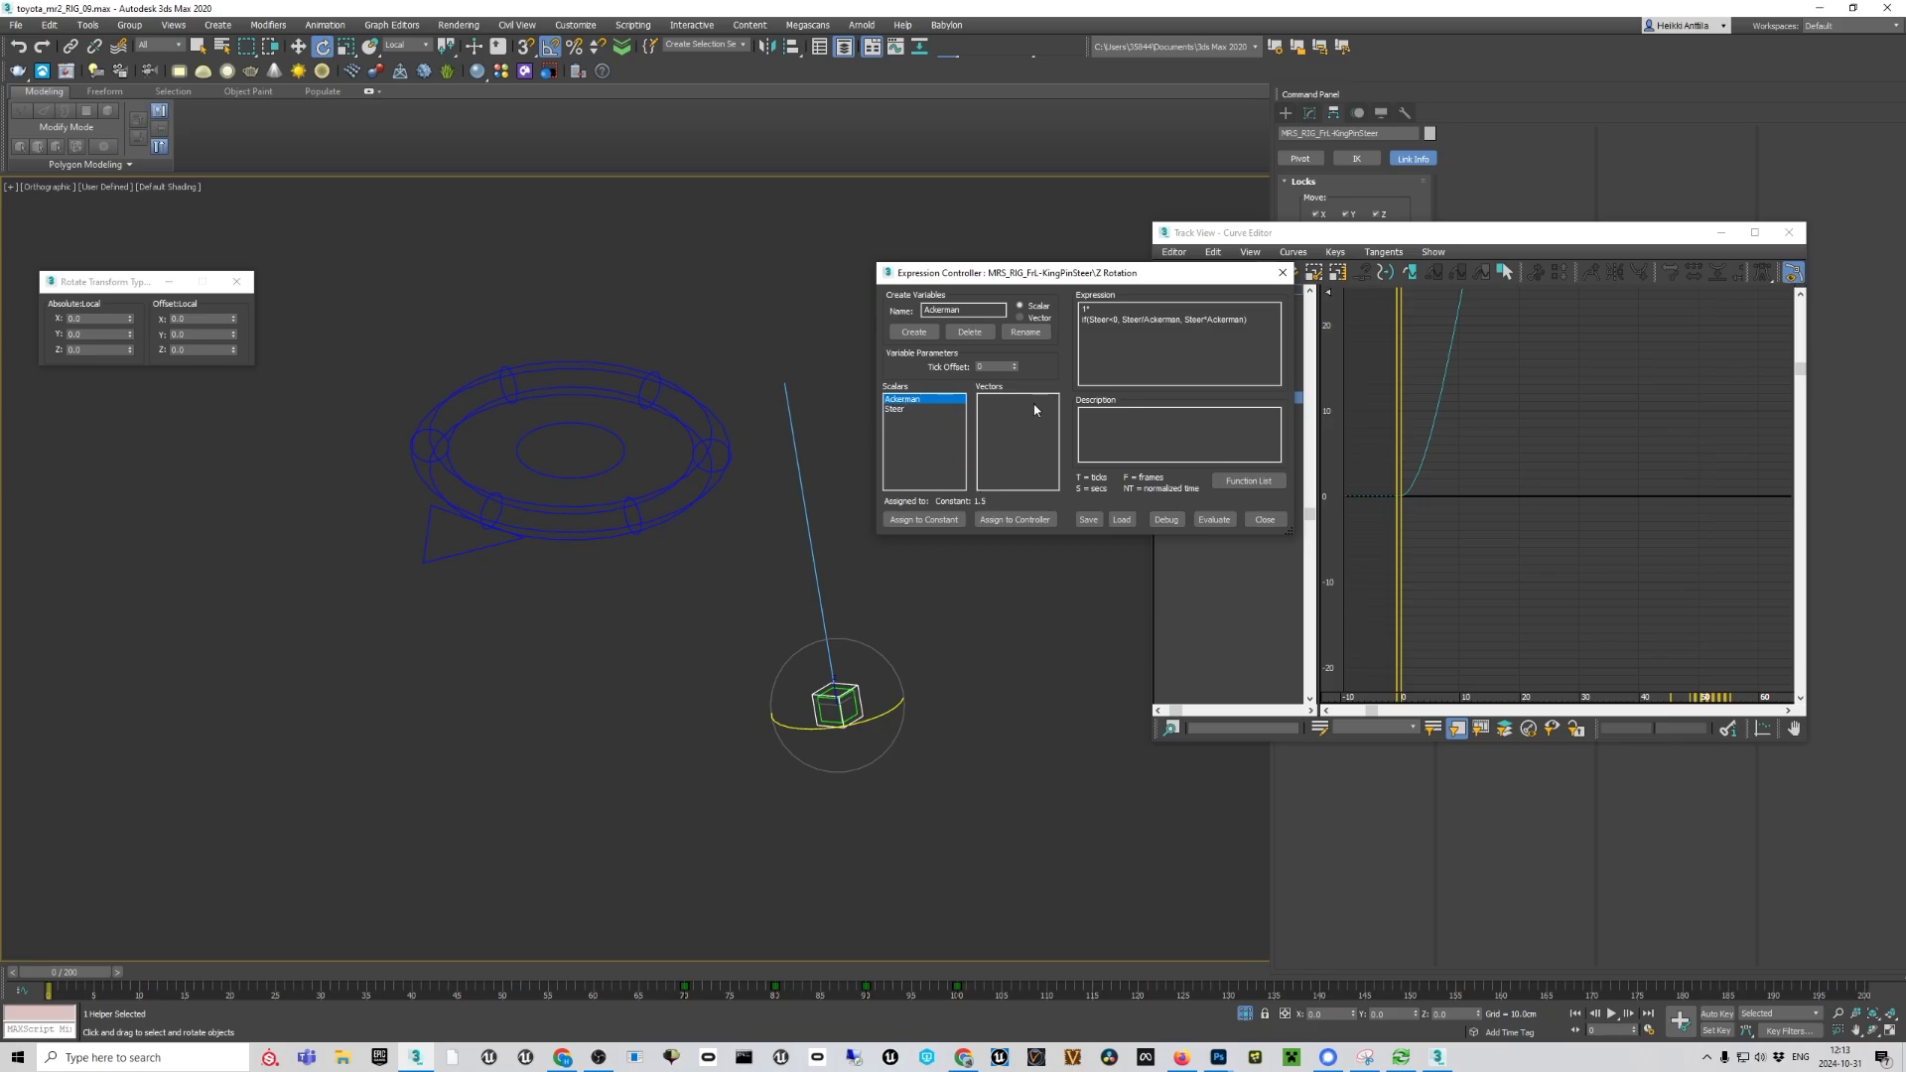
# Check which controller the Steer scalar is assigned to and view its track picker without changing the assignment
pyautogui.click(895, 409)
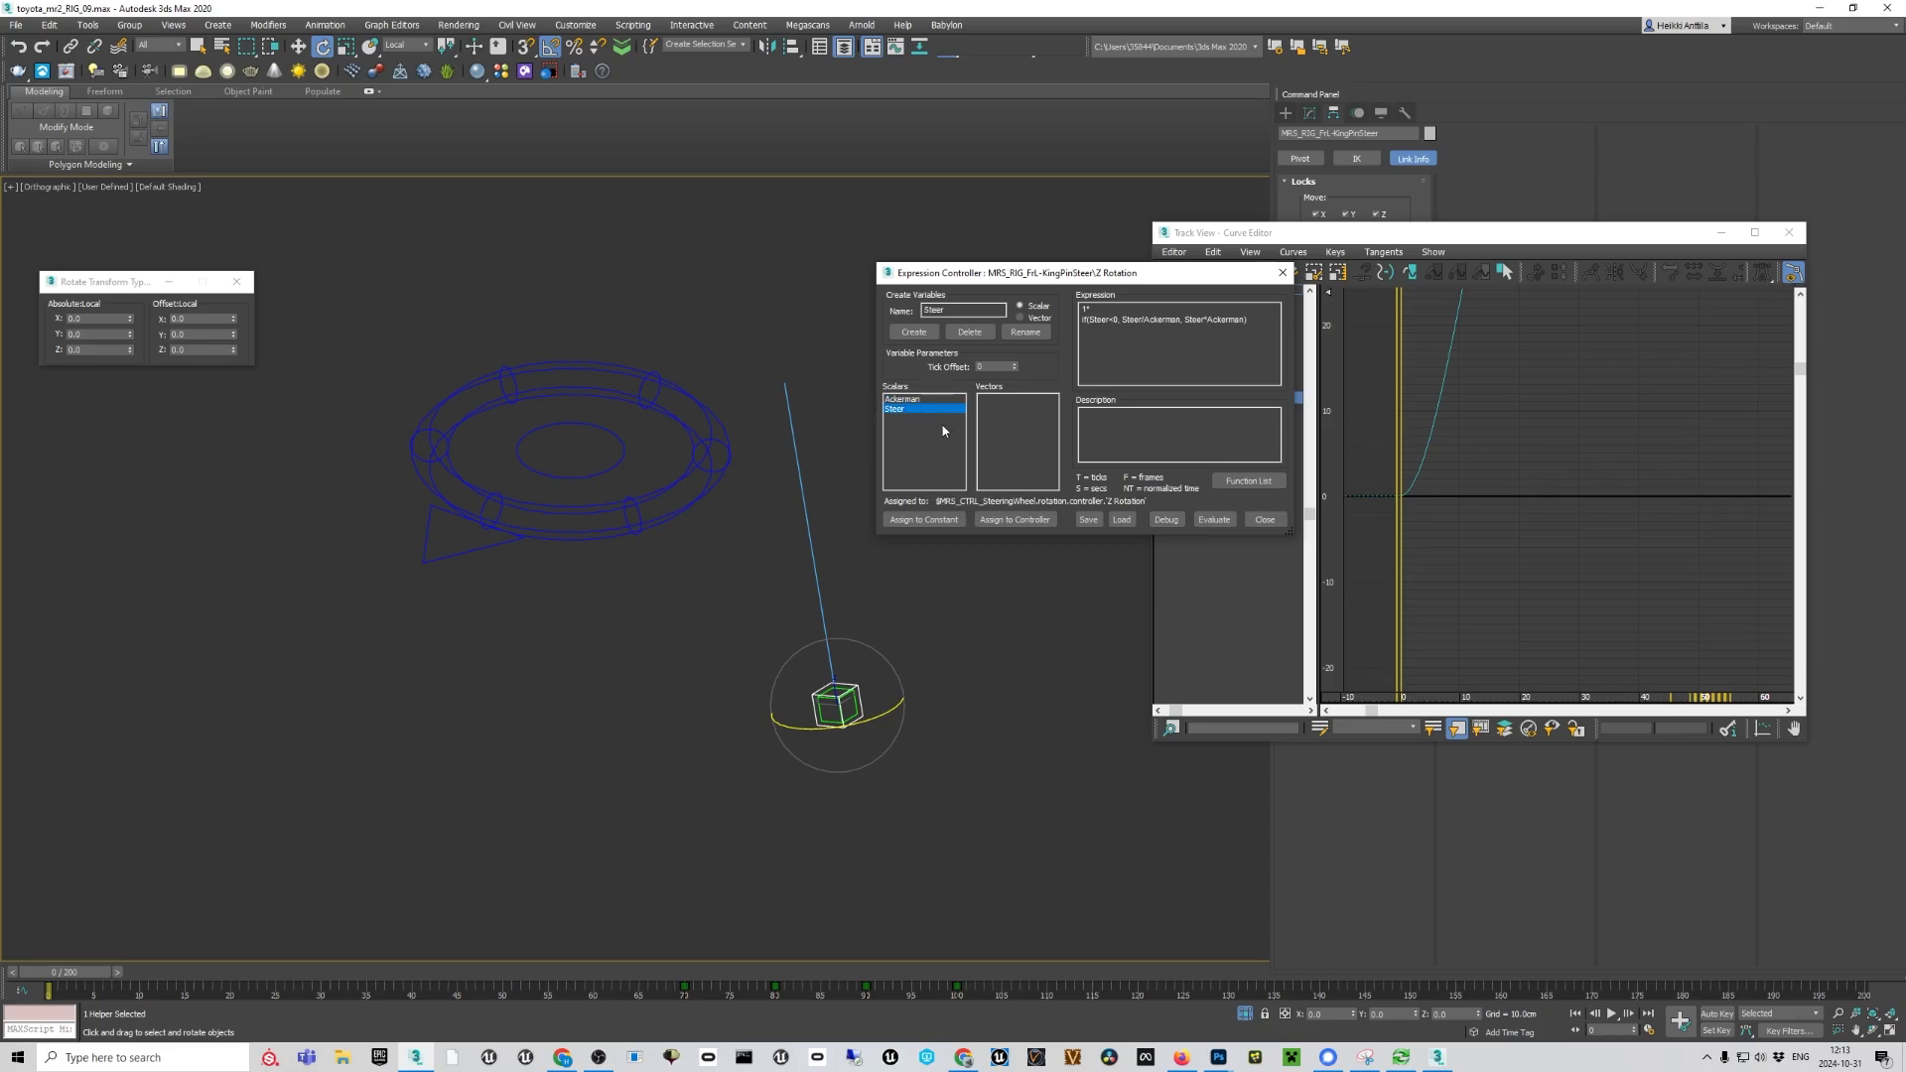
pyautogui.click(1002, 518)
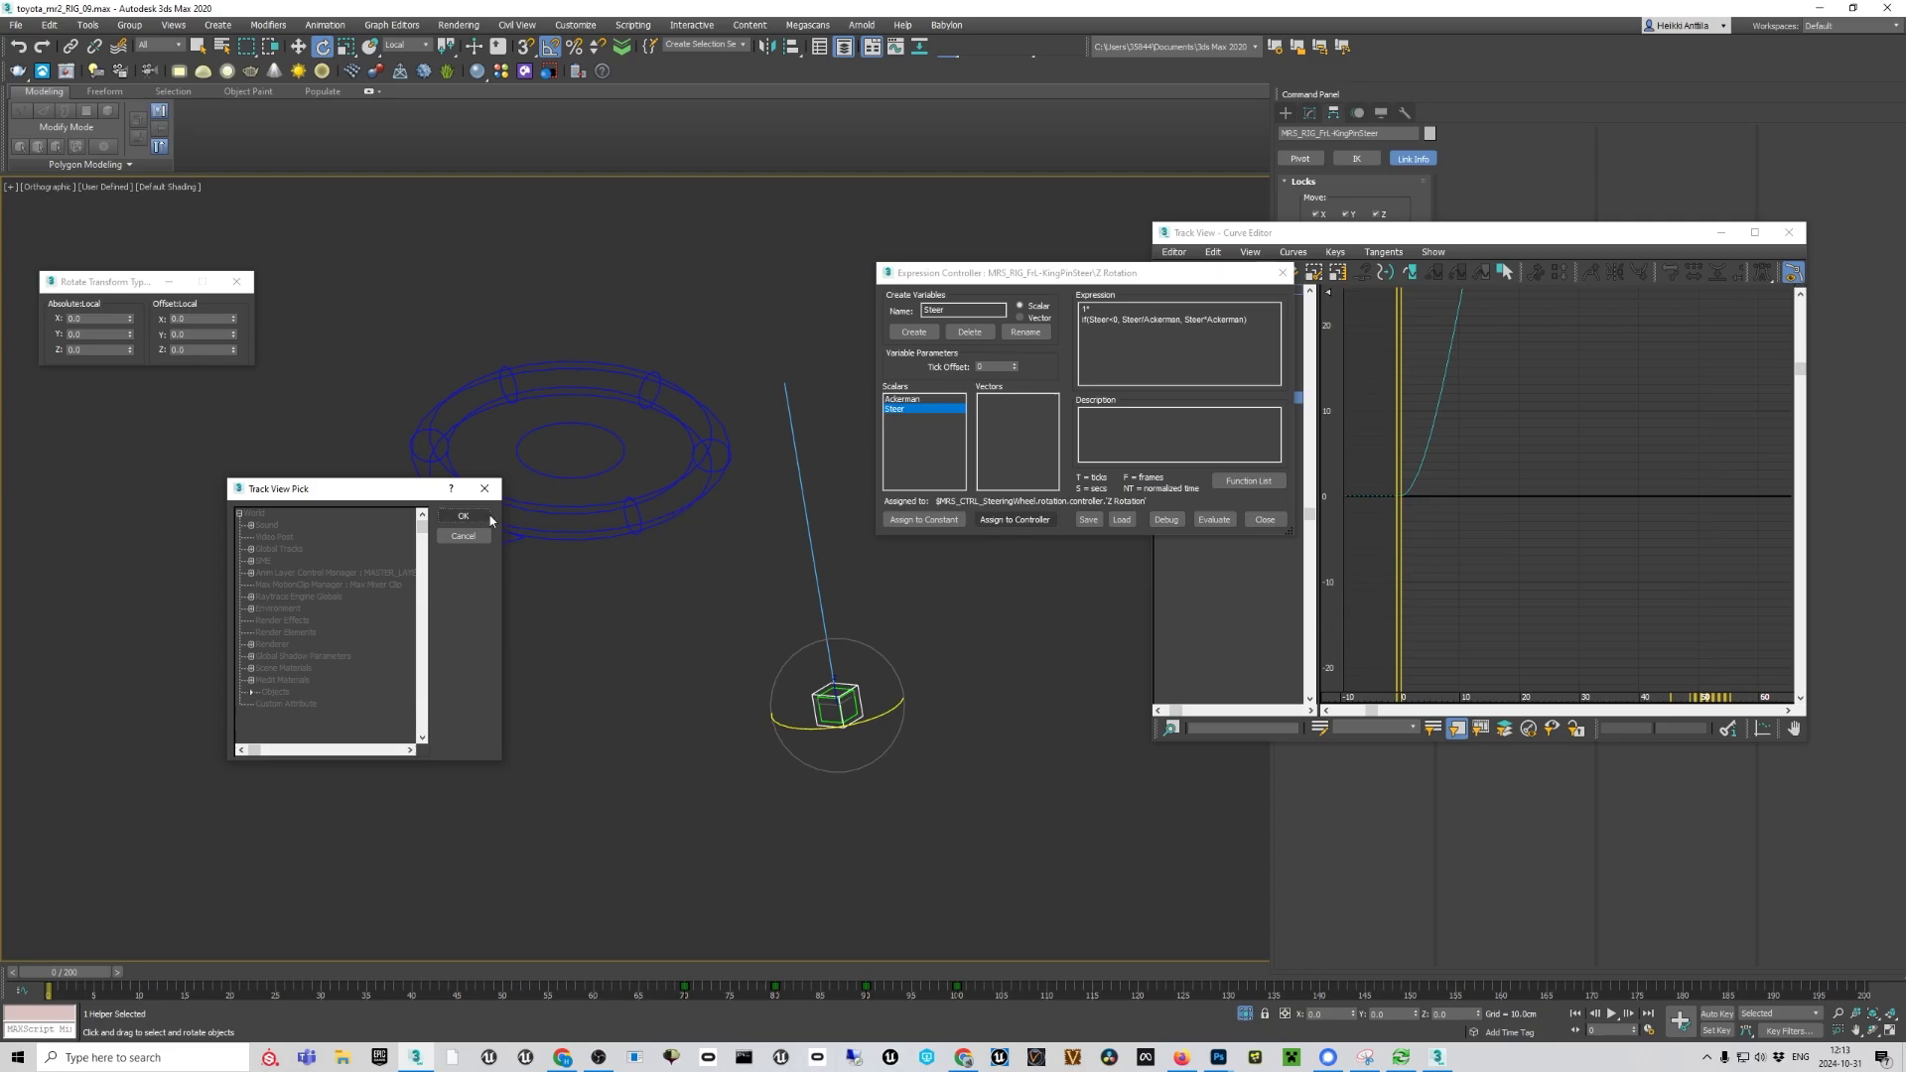
pyautogui.click(463, 537)
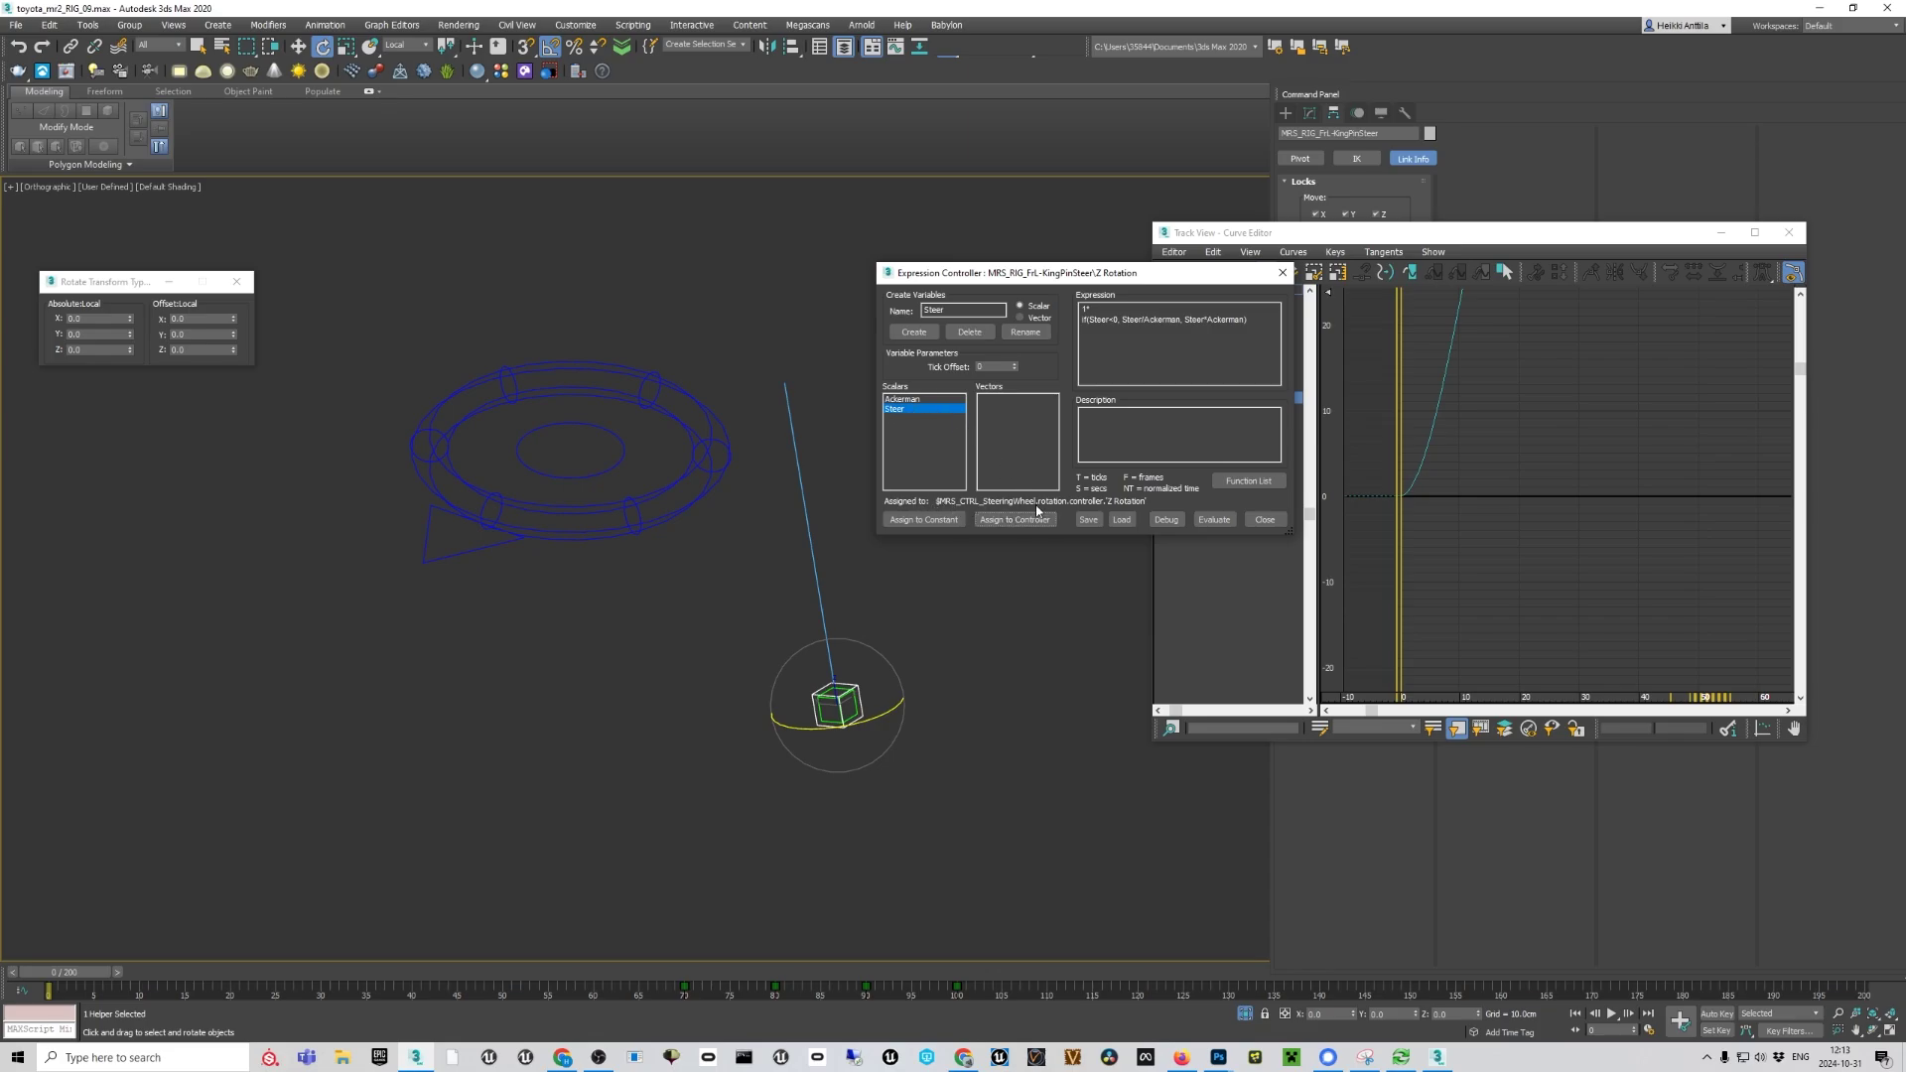
# Select the steering wheel control, activate Move and save the current scene state with Hold
pyautogui.click(666, 488)
pyautogui.click(693, 568)
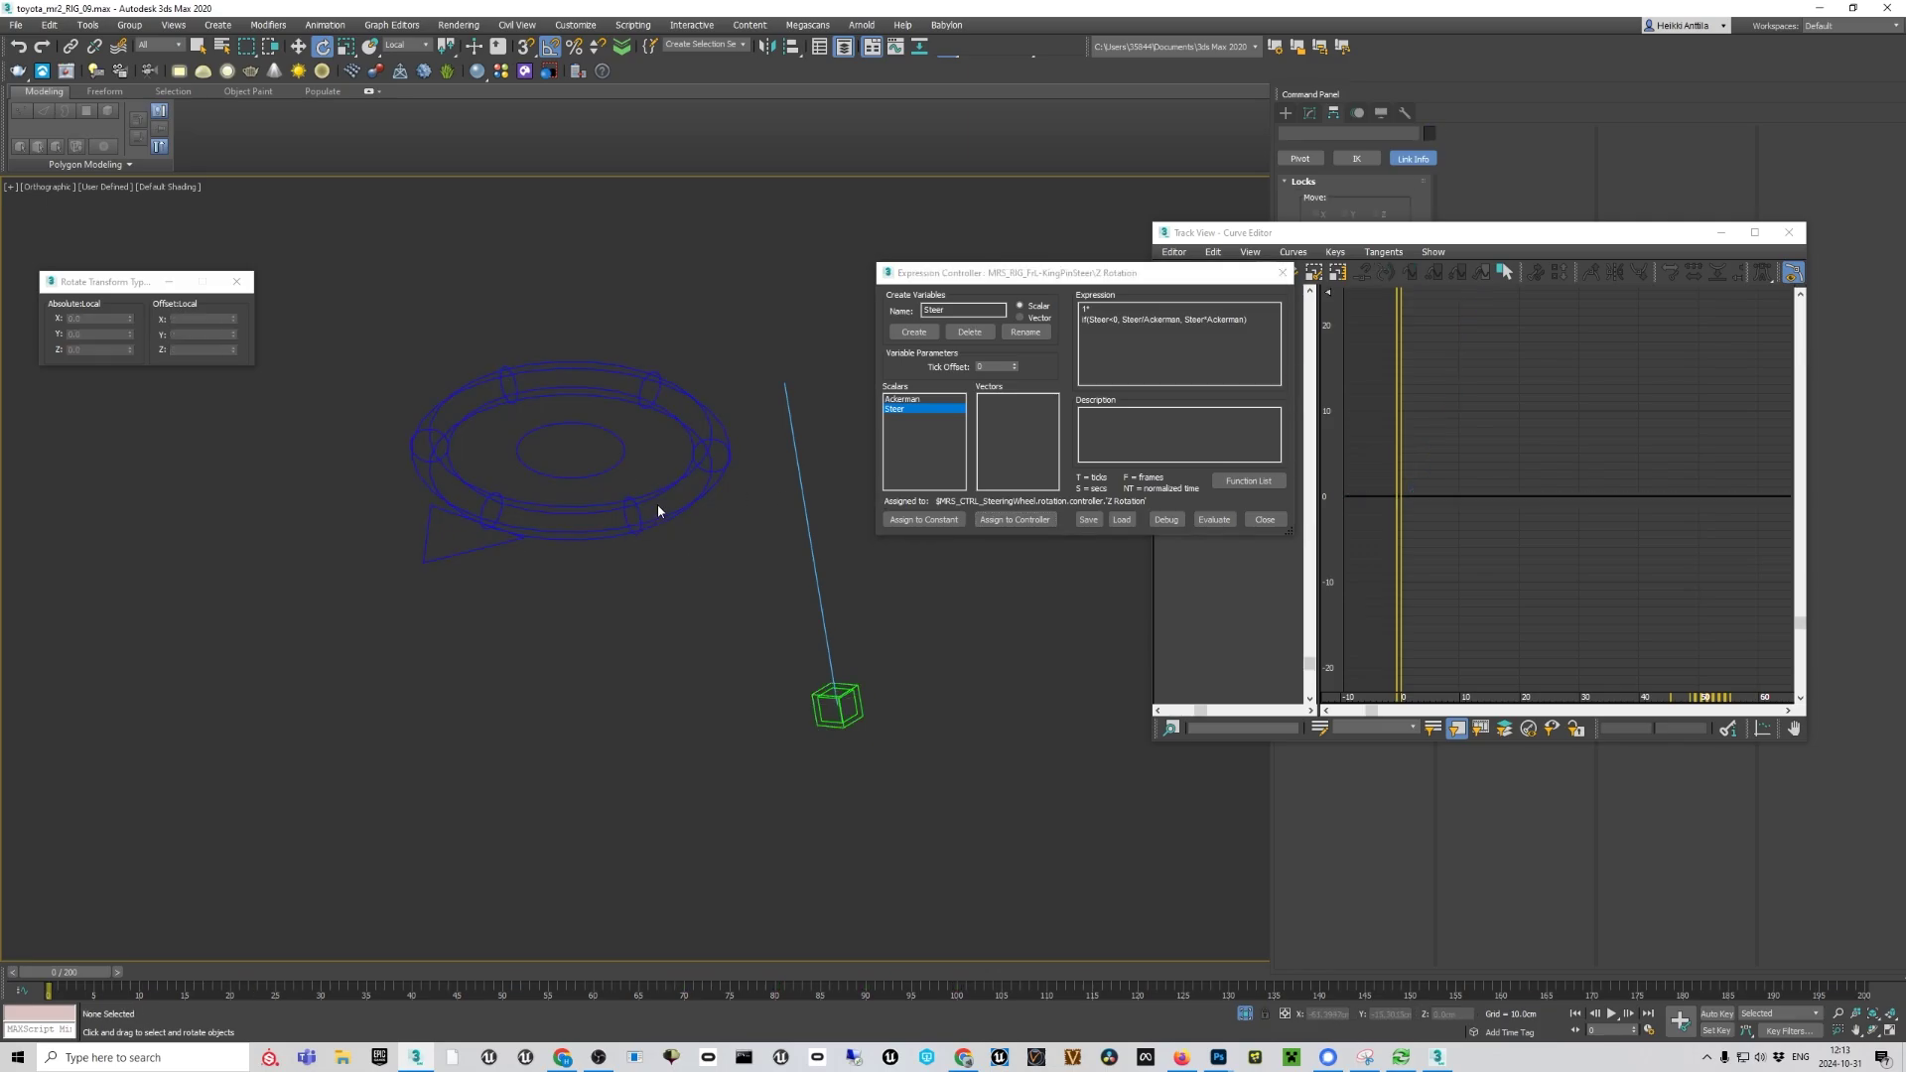
pyautogui.click(652, 493)
pyautogui.click(298, 46)
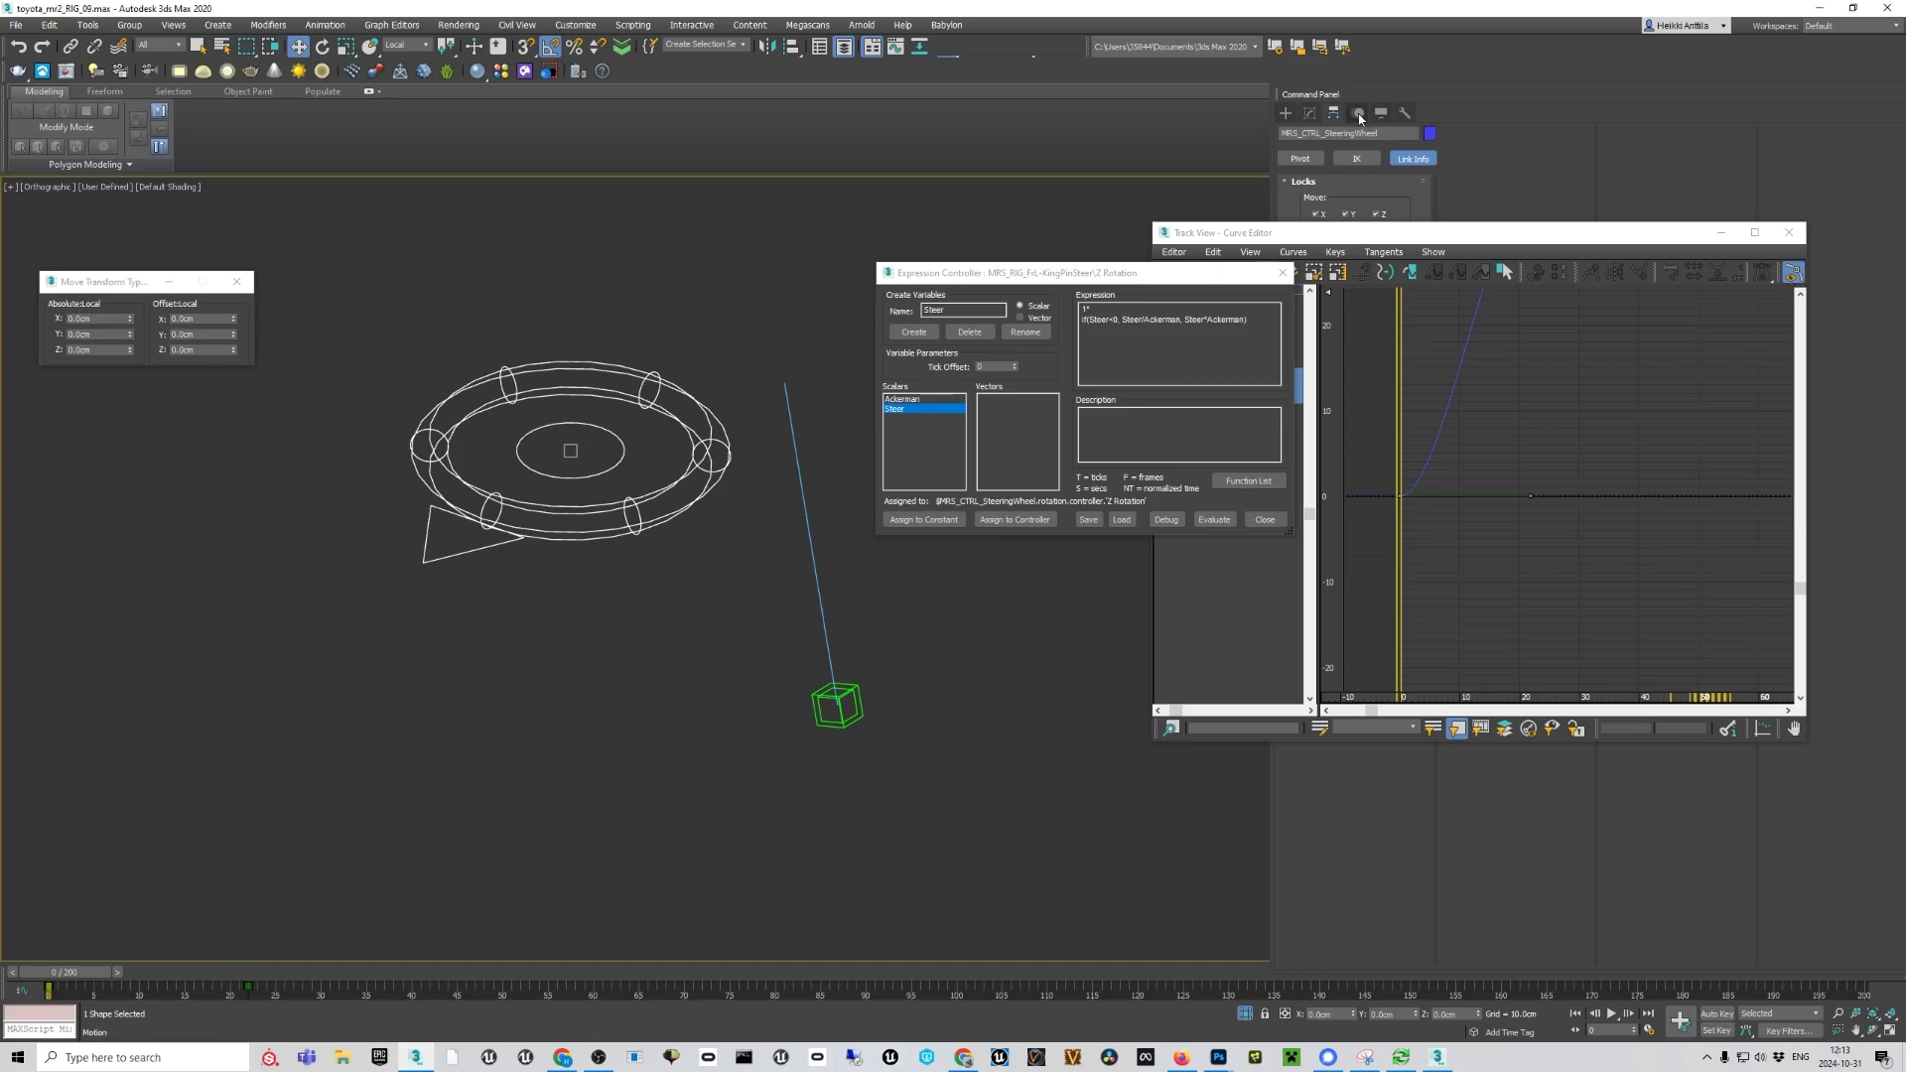
pyautogui.click(1512, 217)
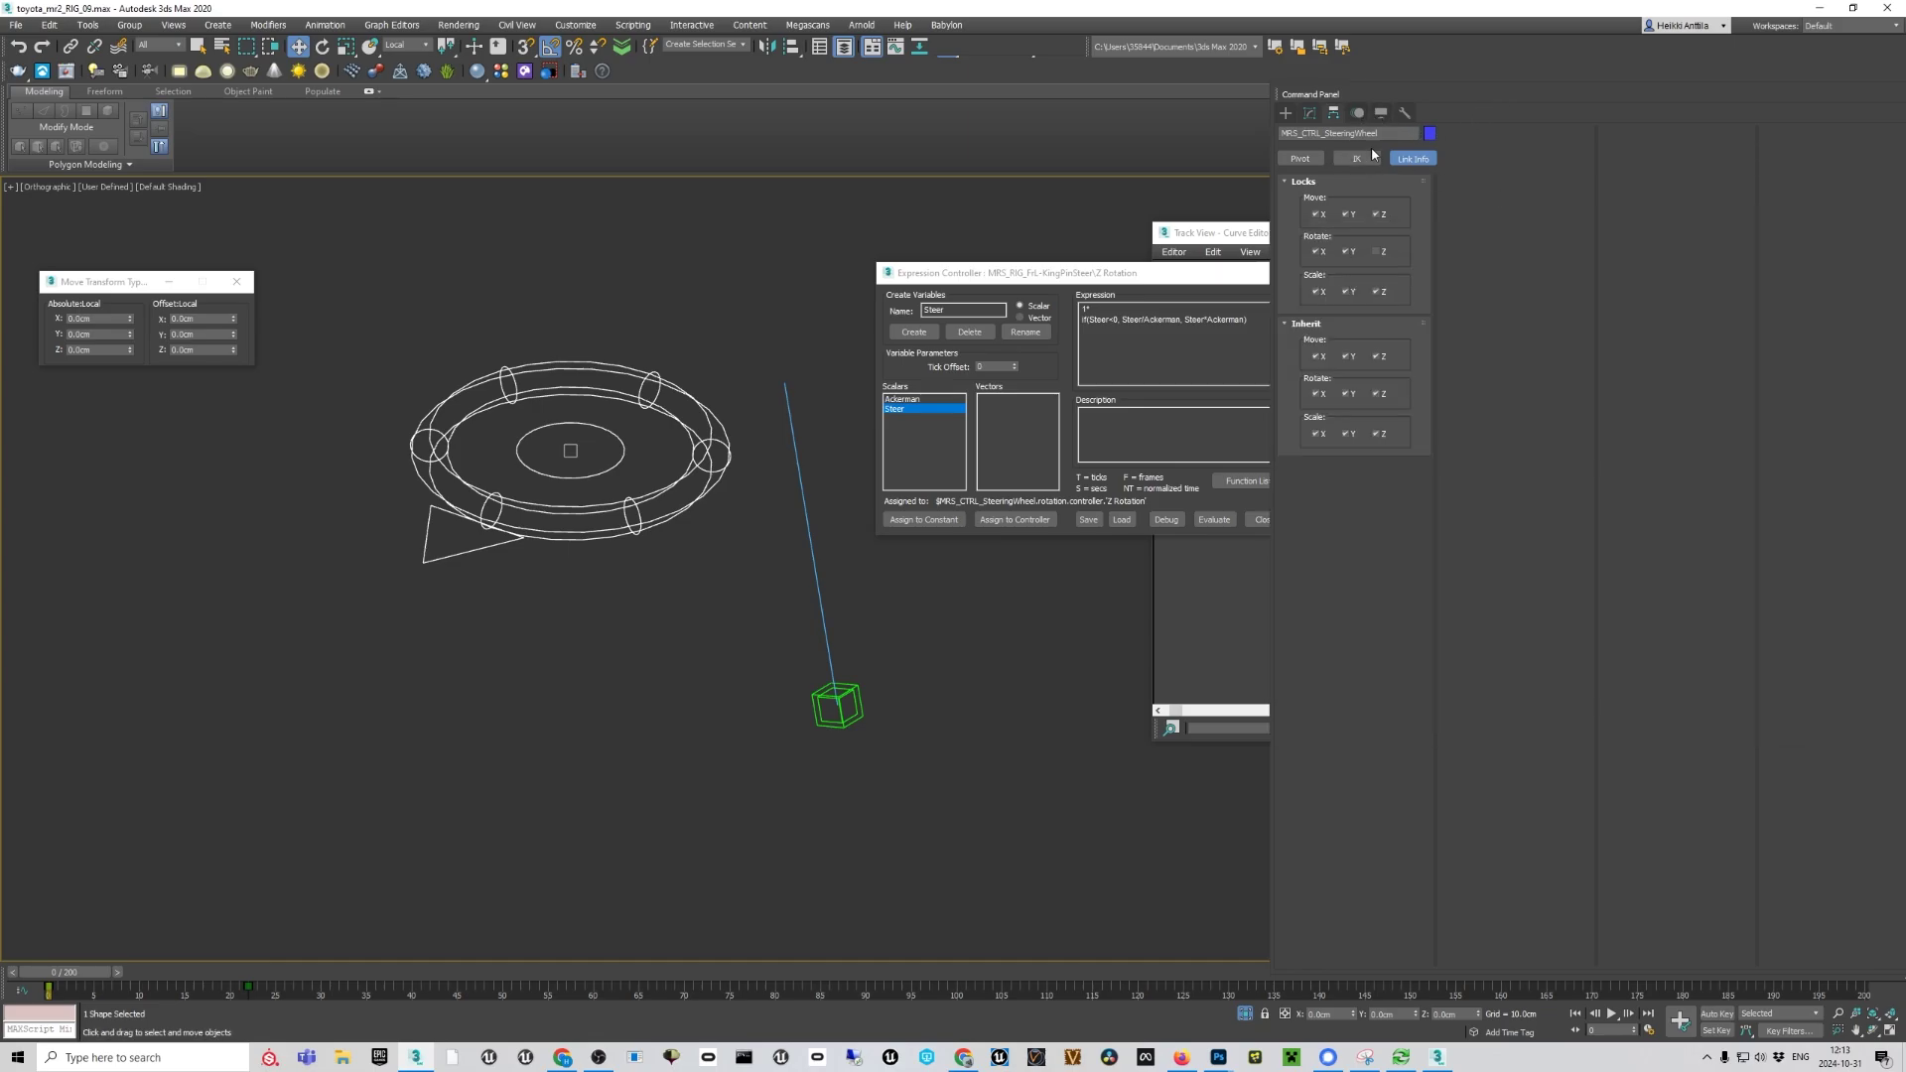
pyautogui.click(48, 25)
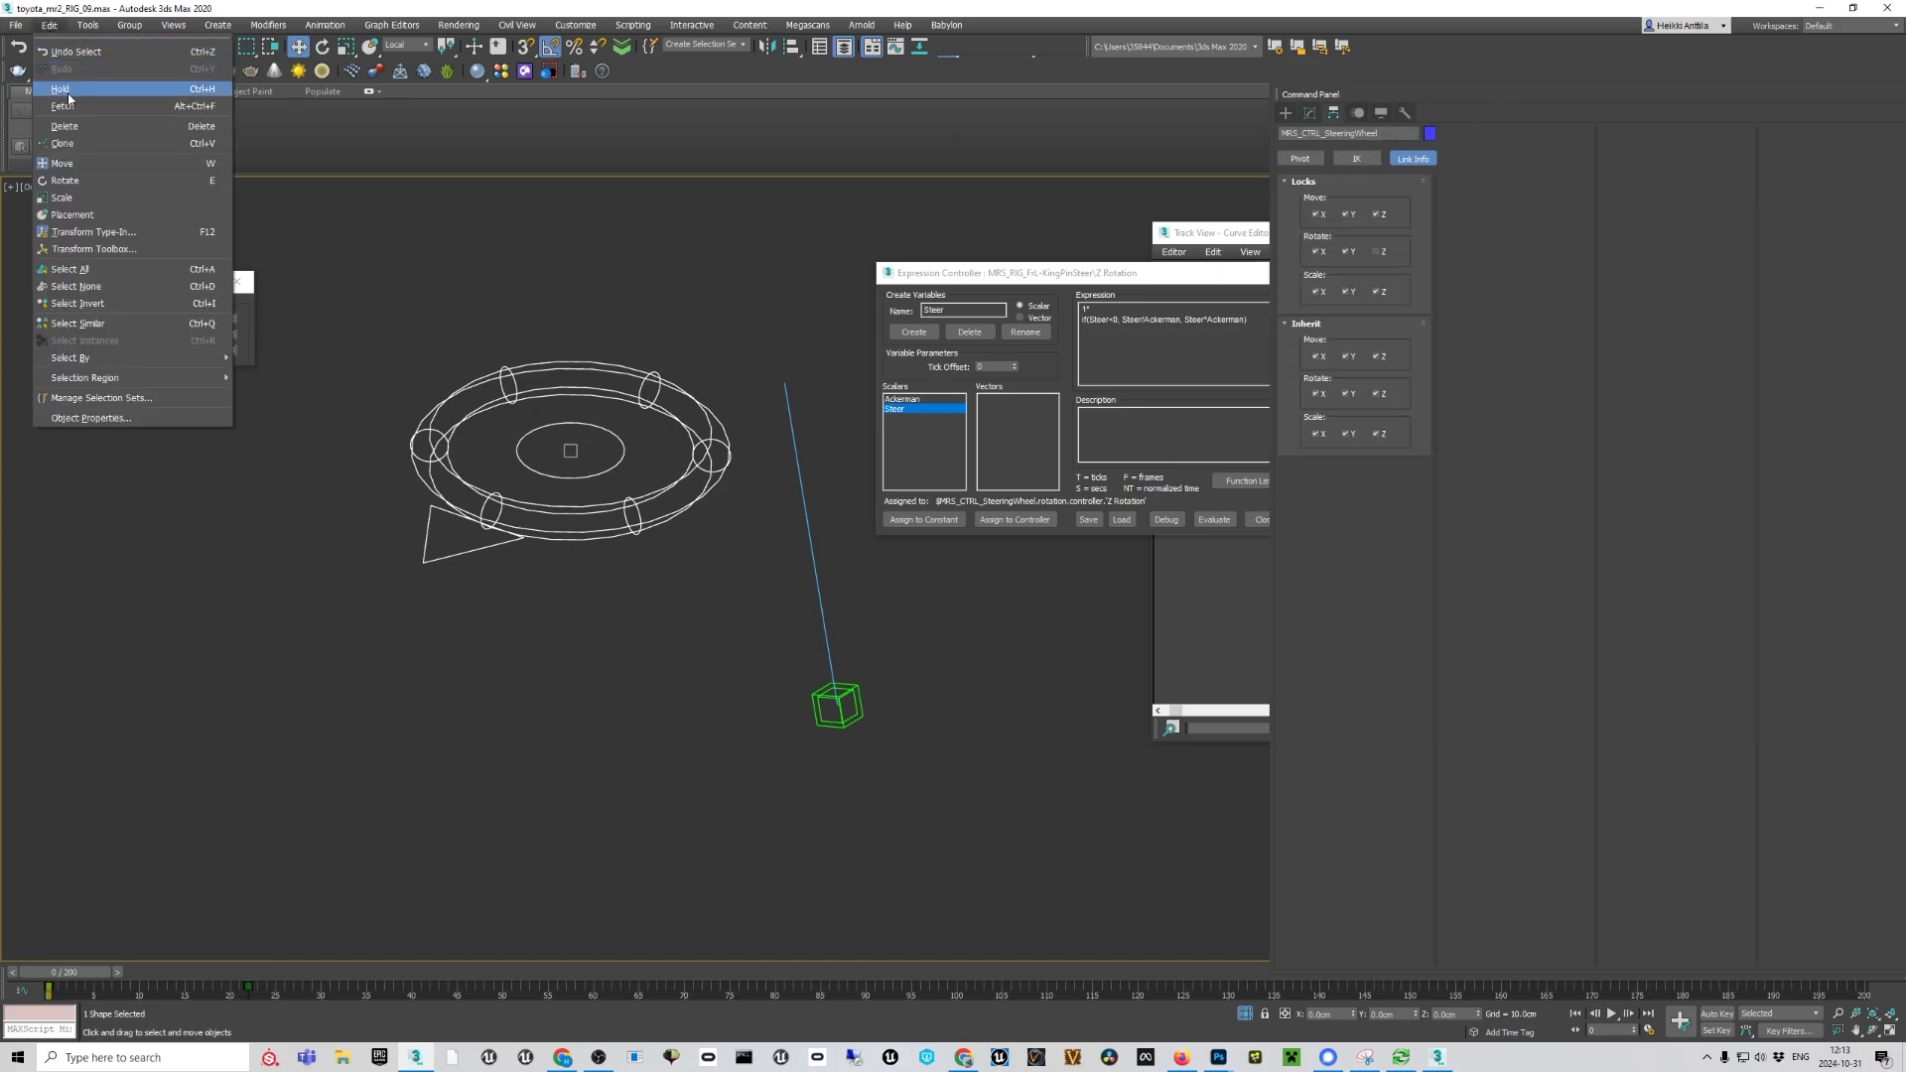
pyautogui.click(68, 91)
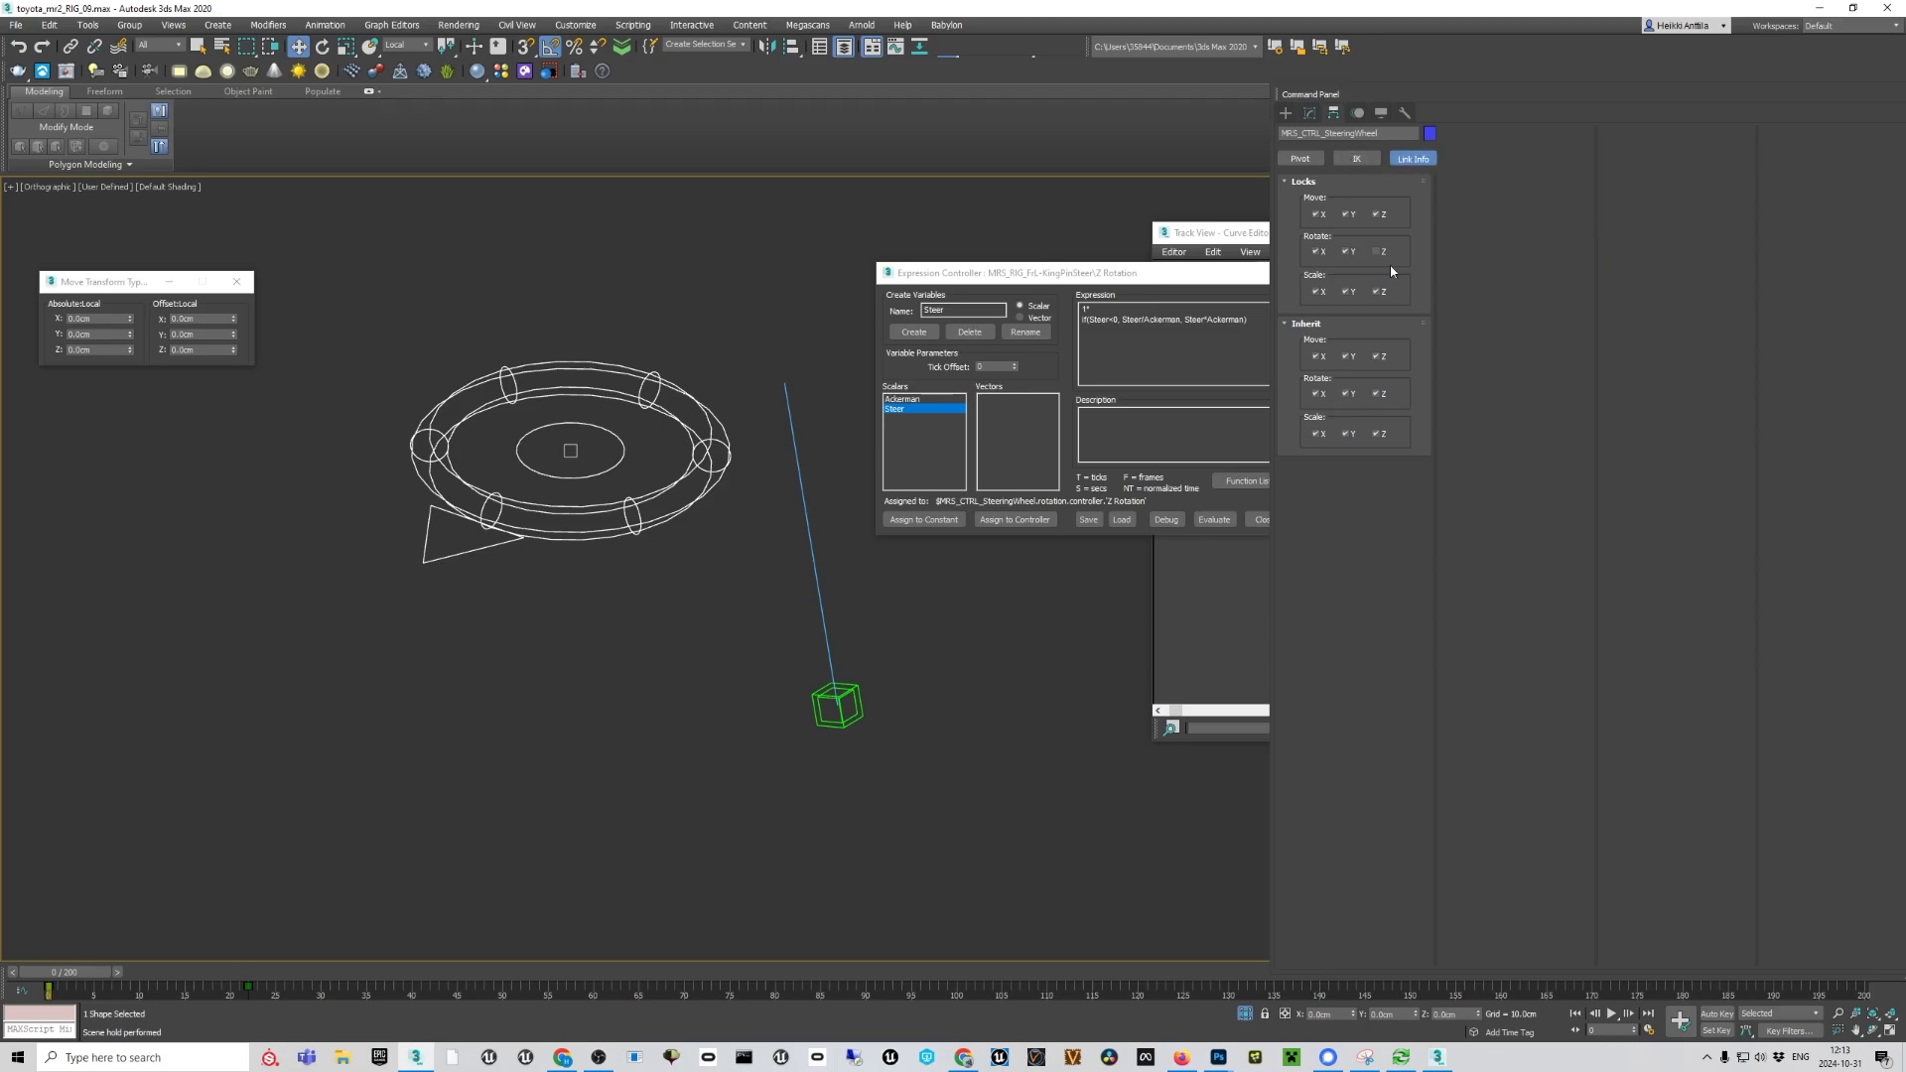
# Unlock the steering wheel control's Z movement and clone it upward as a copy named MRS_CTRL_SteeringWheelBertta
pyautogui.click(1376, 215)
pyautogui.moveTo(434, 385); pyautogui.dragTo(480, 394, button='middle')
pyautogui.keyDown('shift'); pyautogui.moveTo(614, 403); pyautogui.dragTo(613, 226); pyautogui.keyUp('shift')
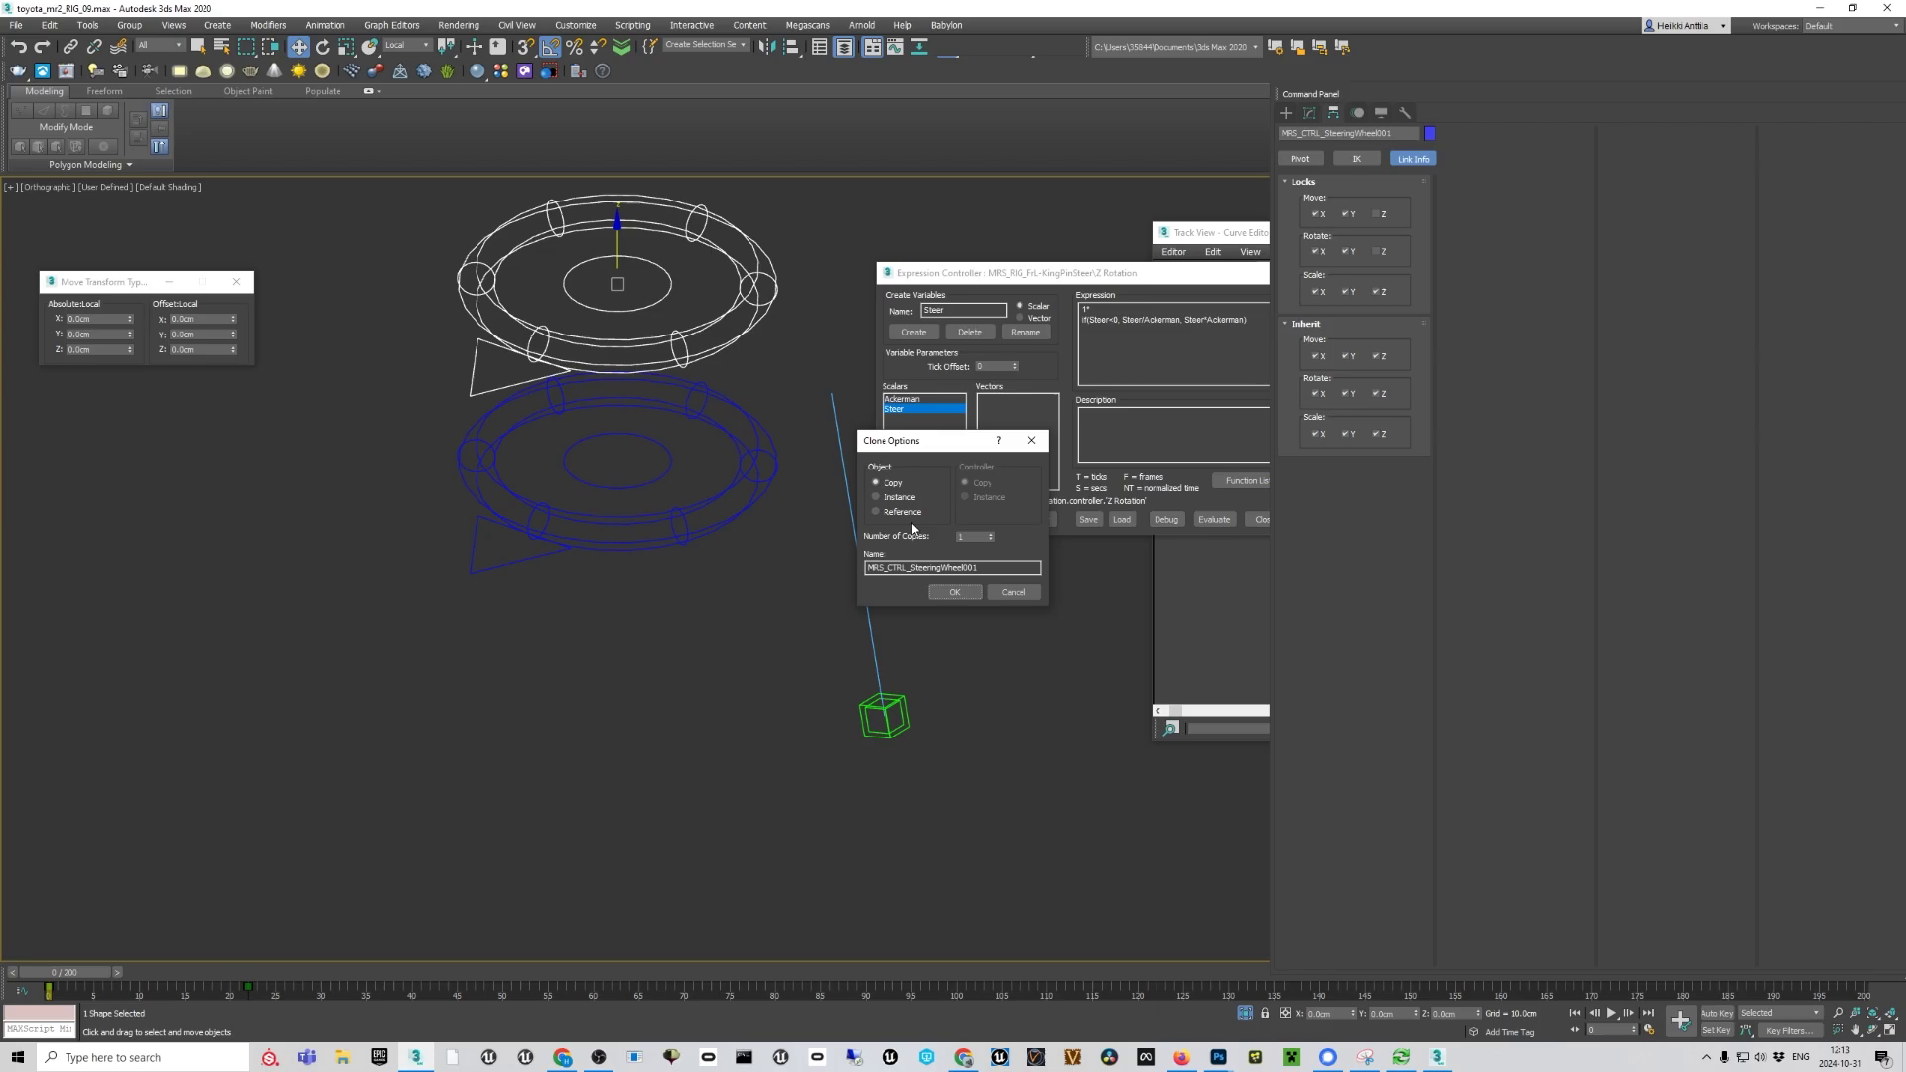
pyautogui.moveTo(968, 567); pyautogui.dragTo(1073, 583)
pyautogui.write('Bertta')
pyautogui.press('Return')
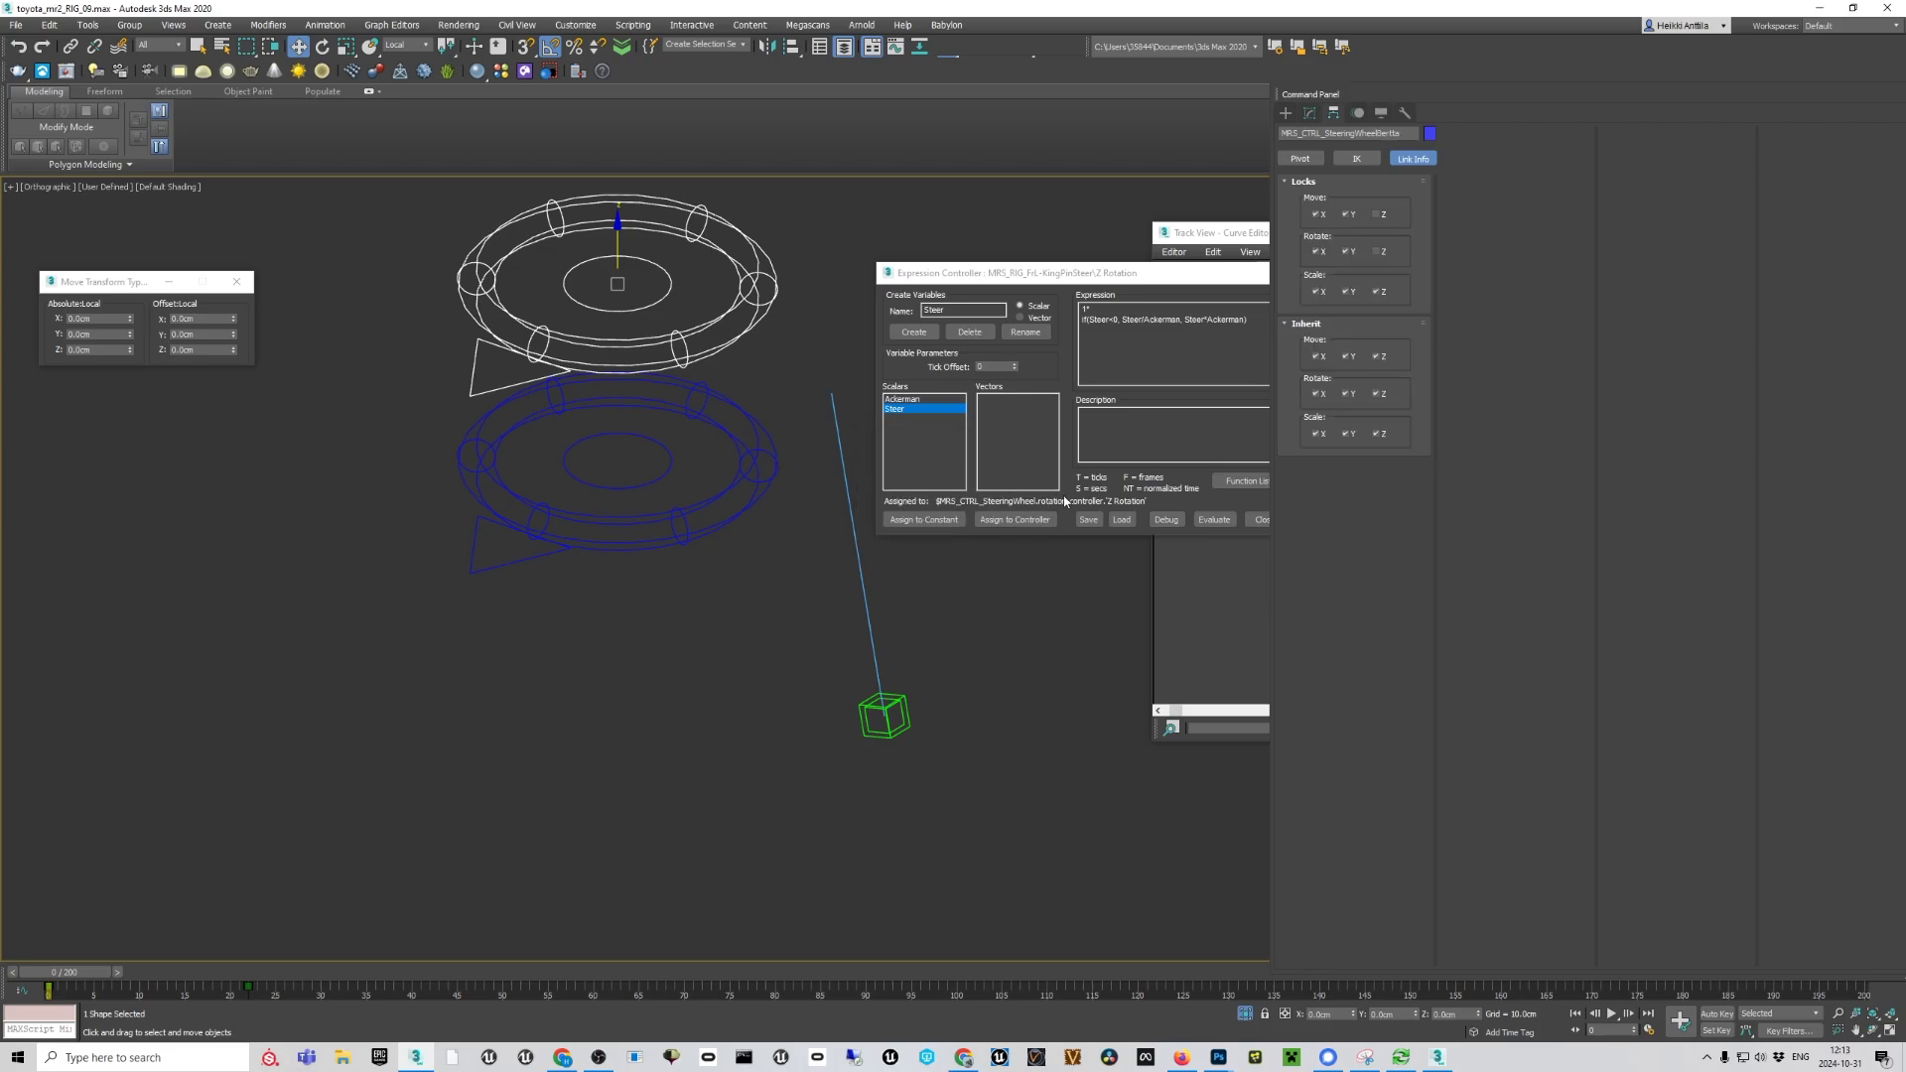
# Reassign the KingPinSteer expression's Steer scalar to the X Position track of MRS_CTRL_SteeringWheelBertta
pyautogui.click(900, 694)
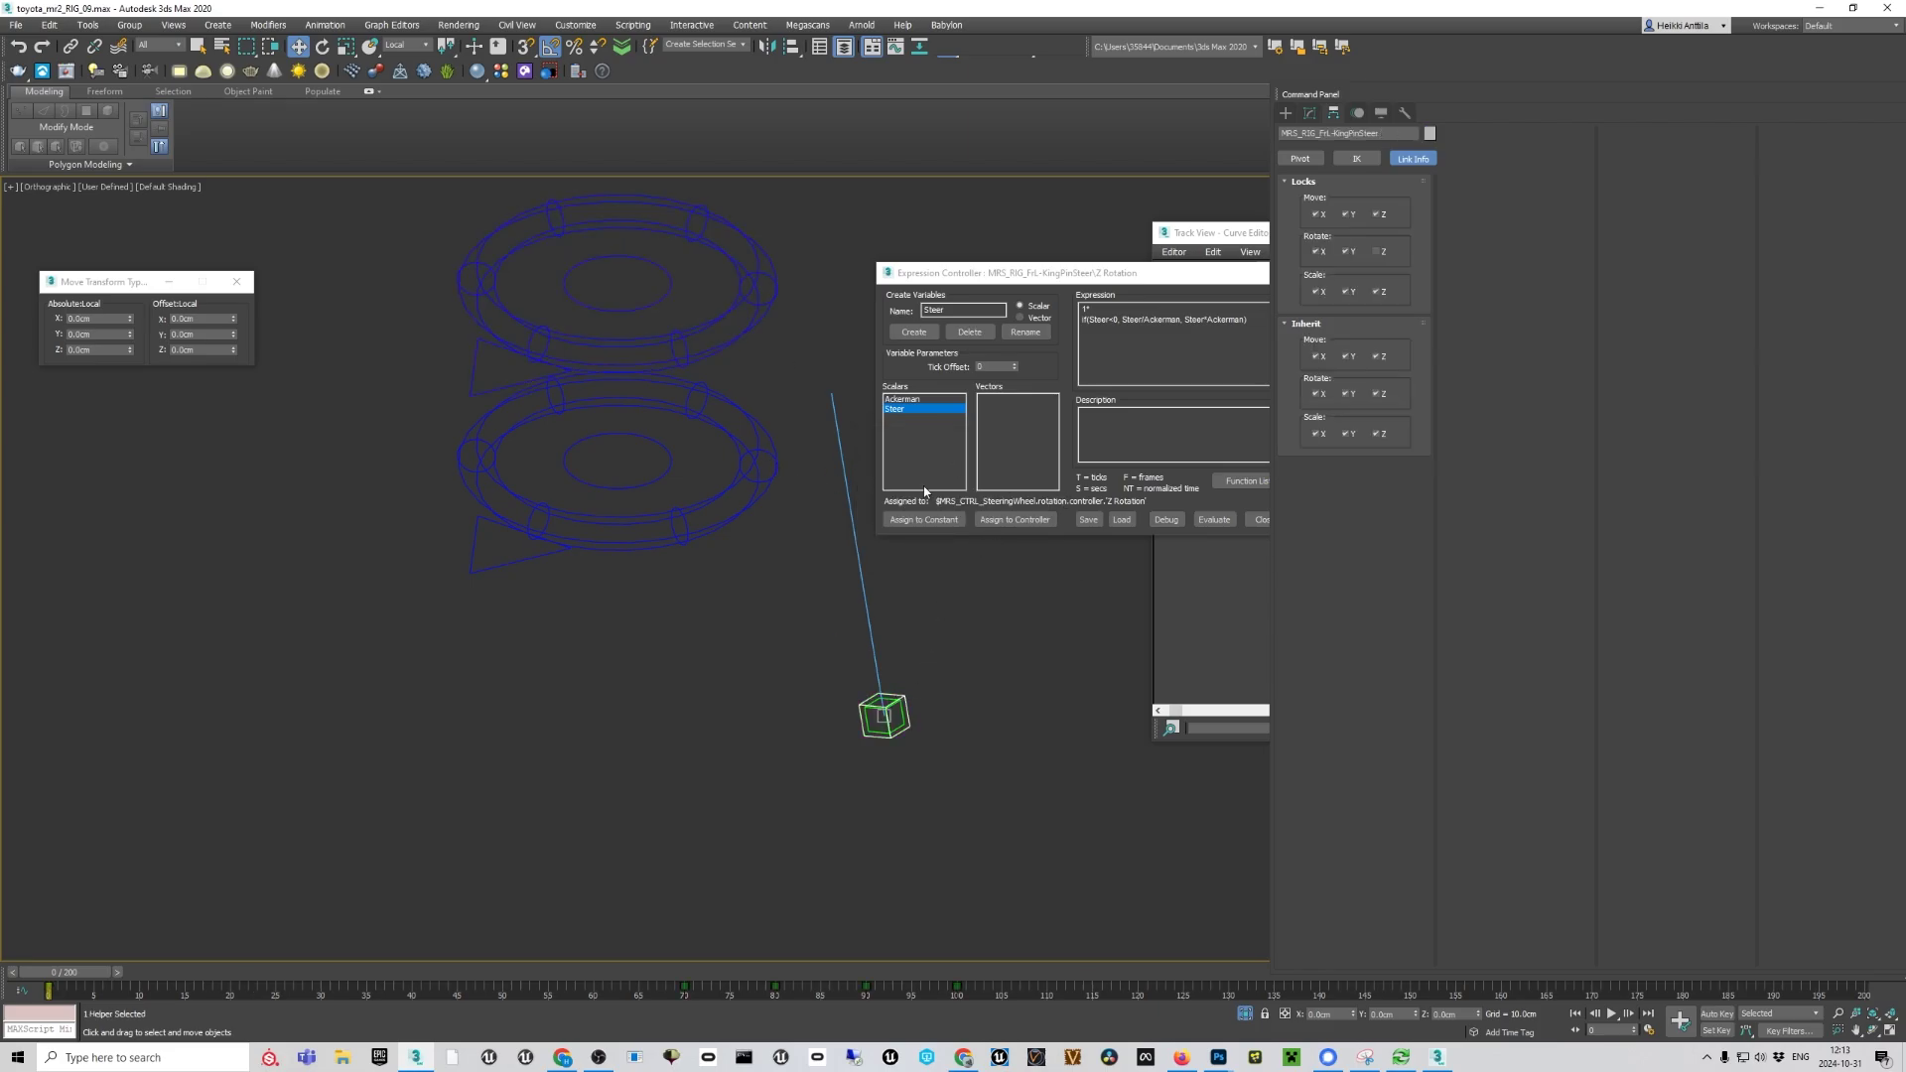
pyautogui.click(1012, 521)
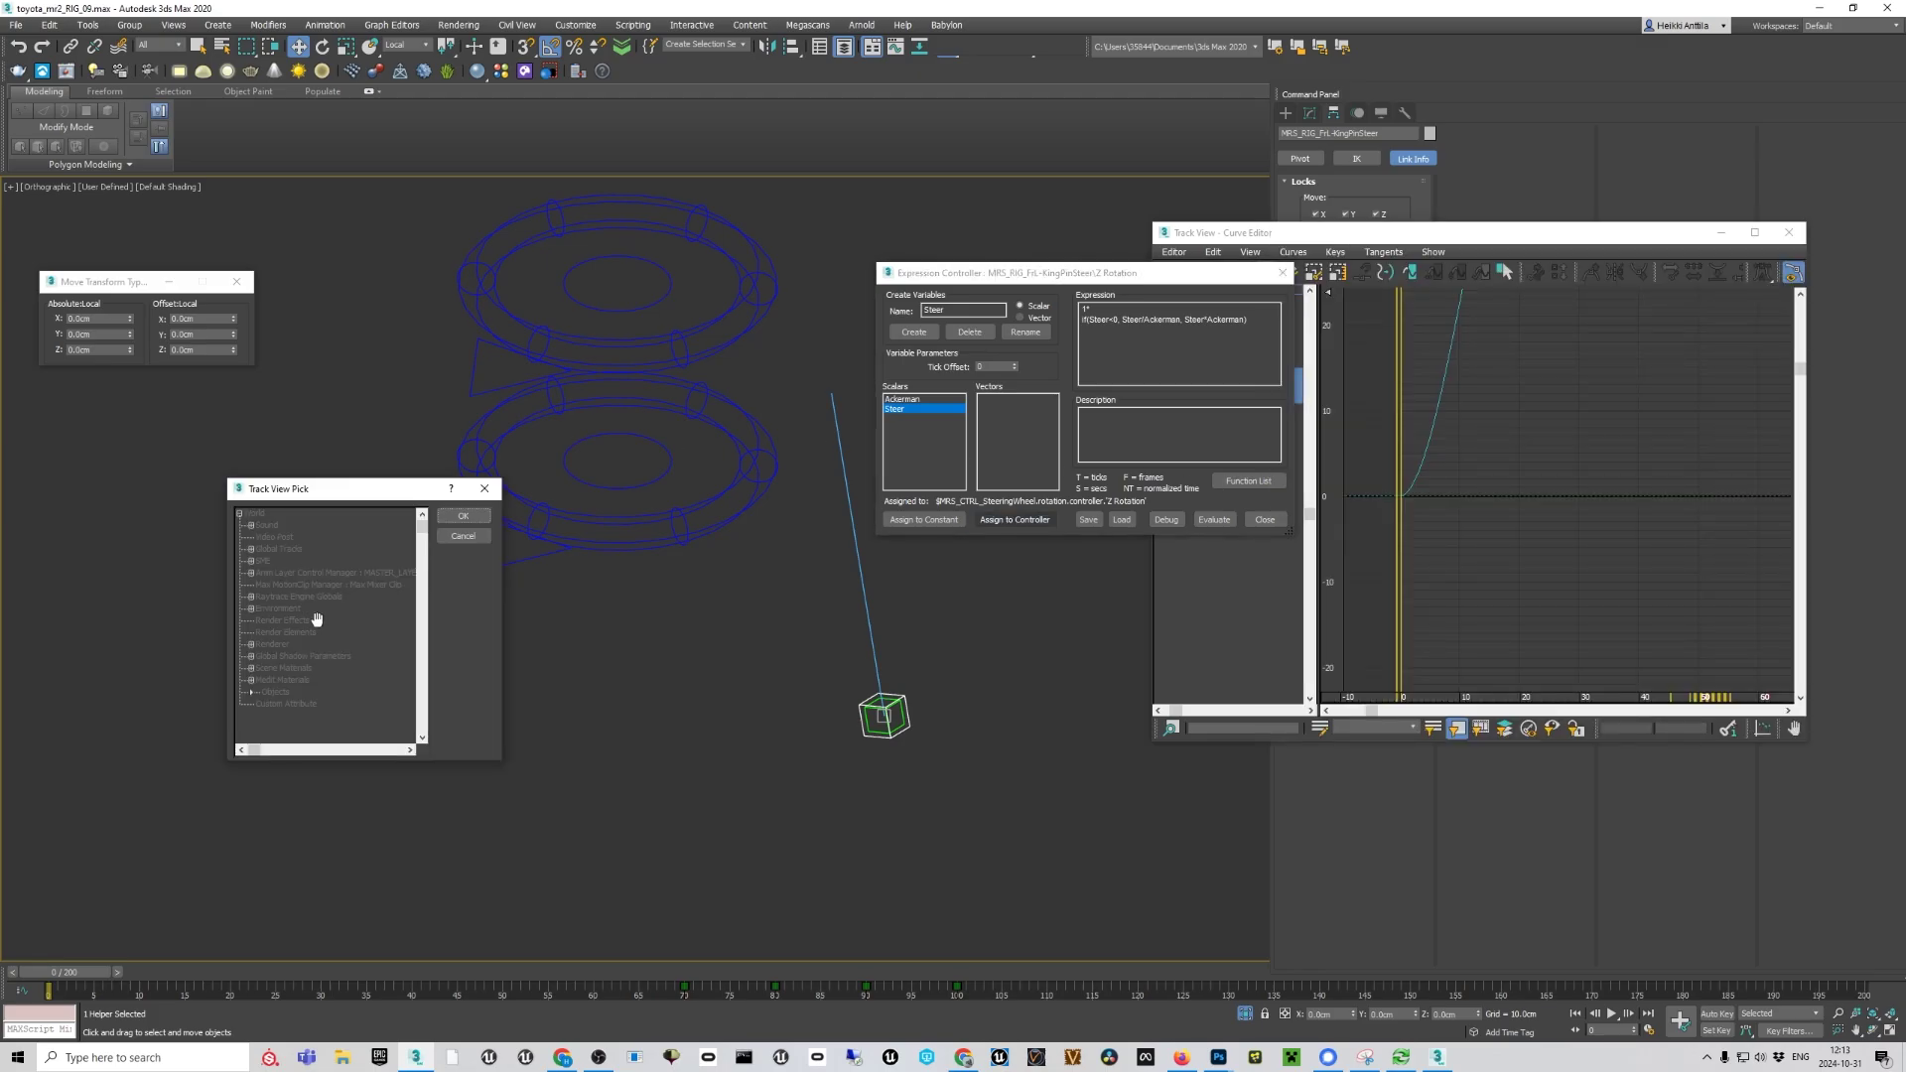
pyautogui.click(253, 692)
pyautogui.click(280, 728)
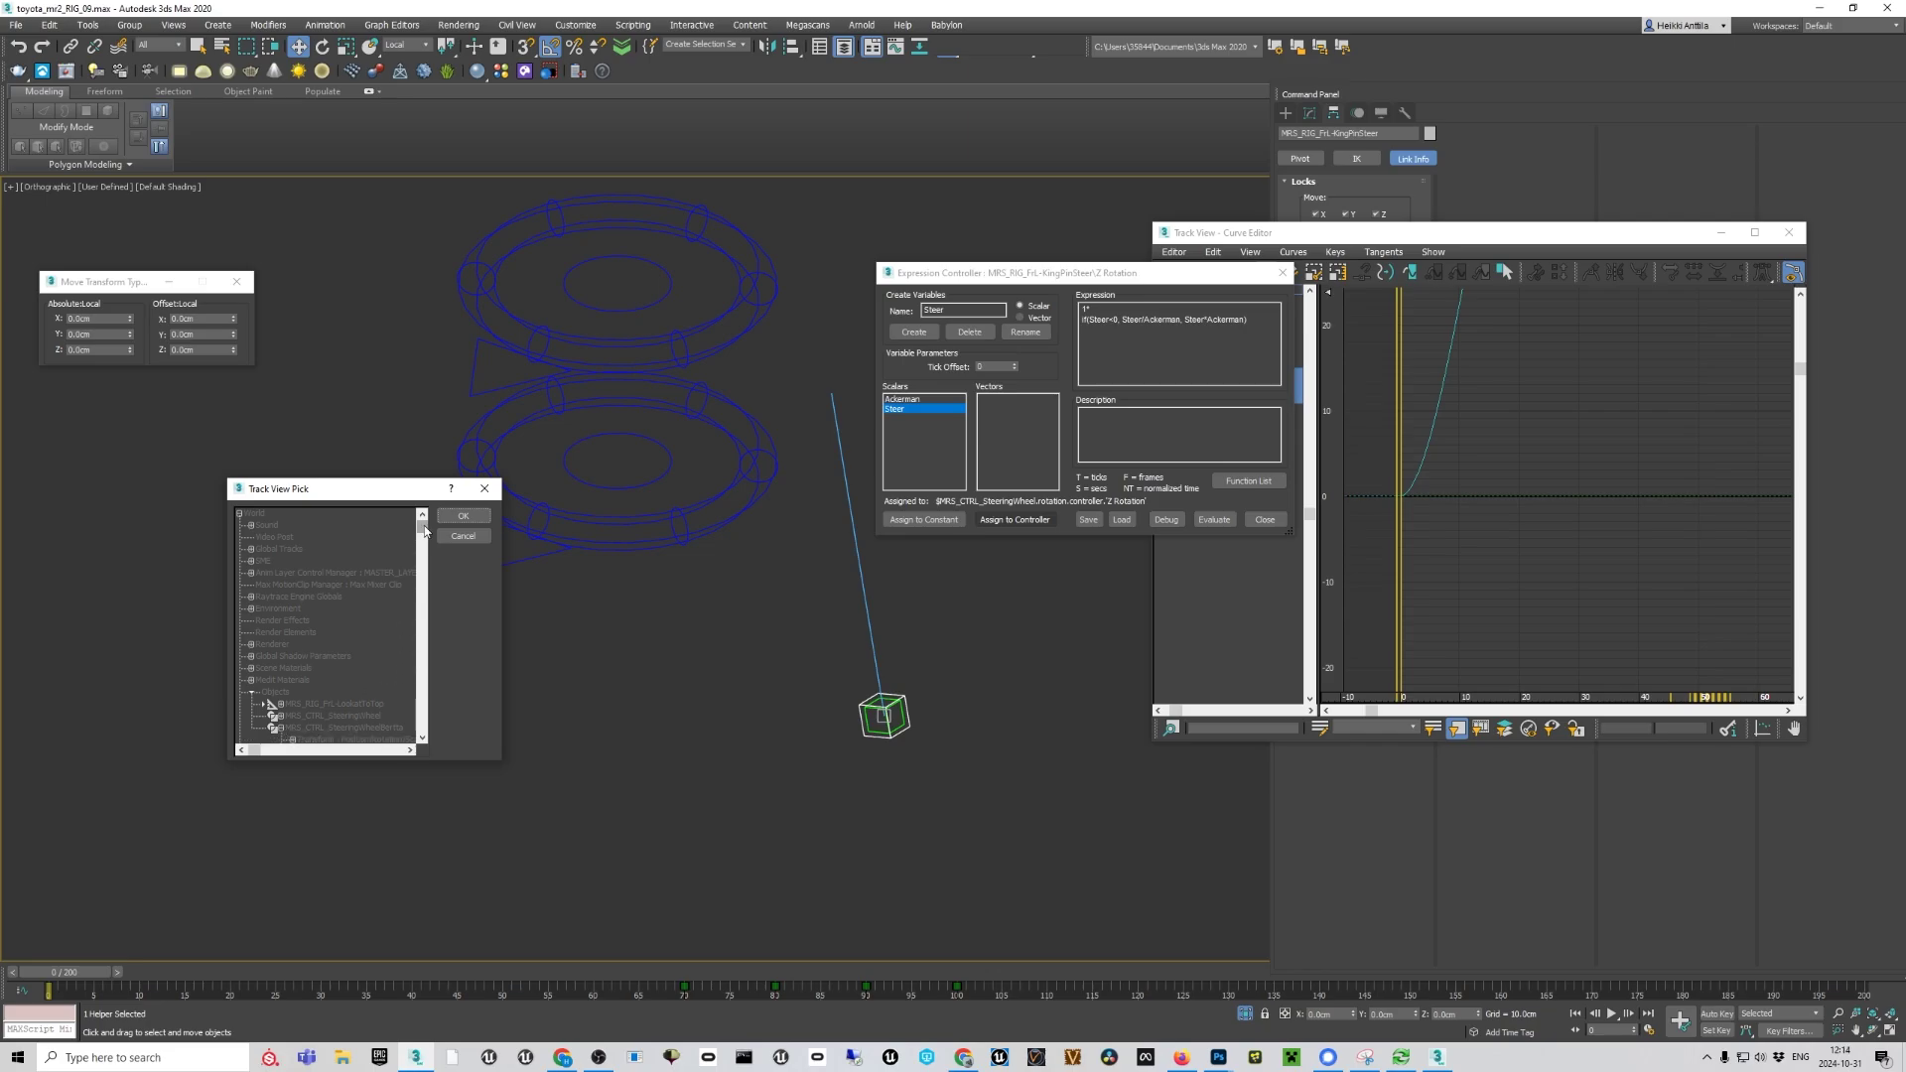
pyautogui.moveTo(424, 532); pyautogui.dragTo(424, 618)
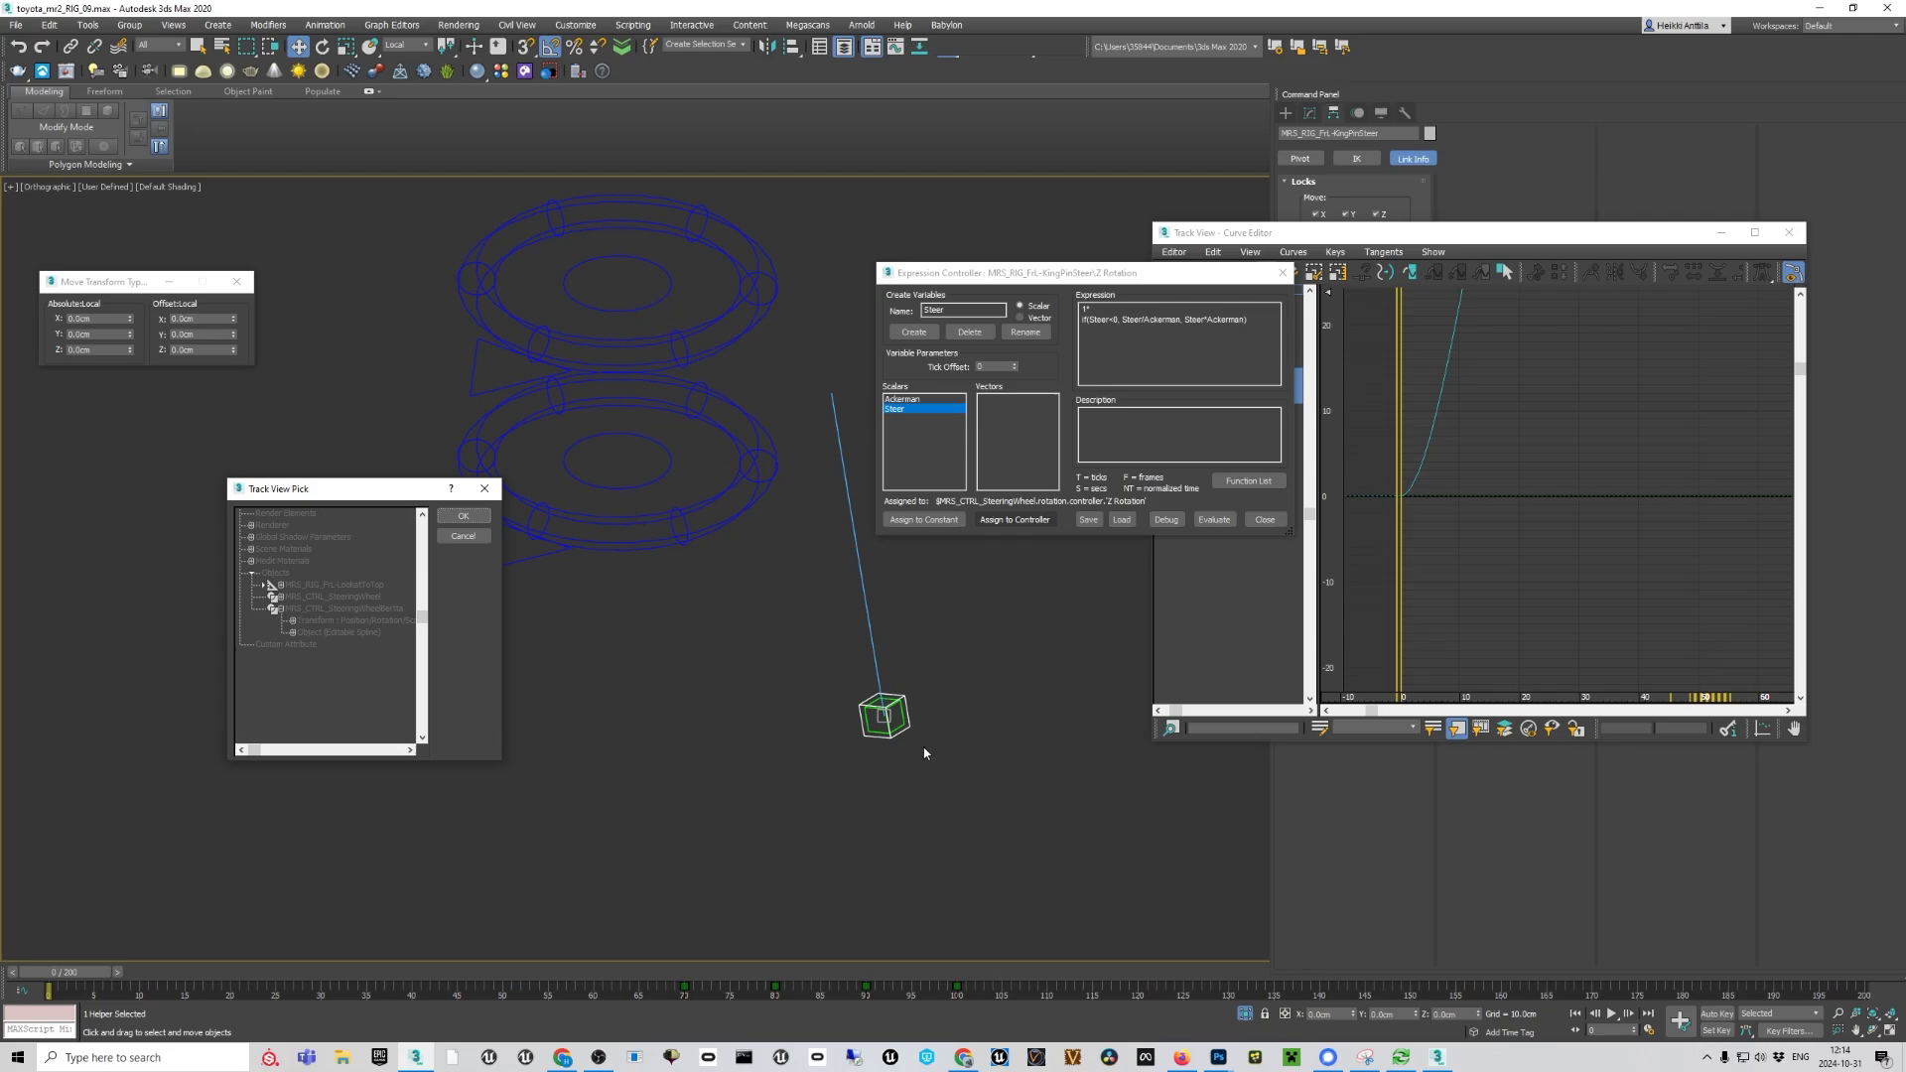
pyautogui.click(292, 622)
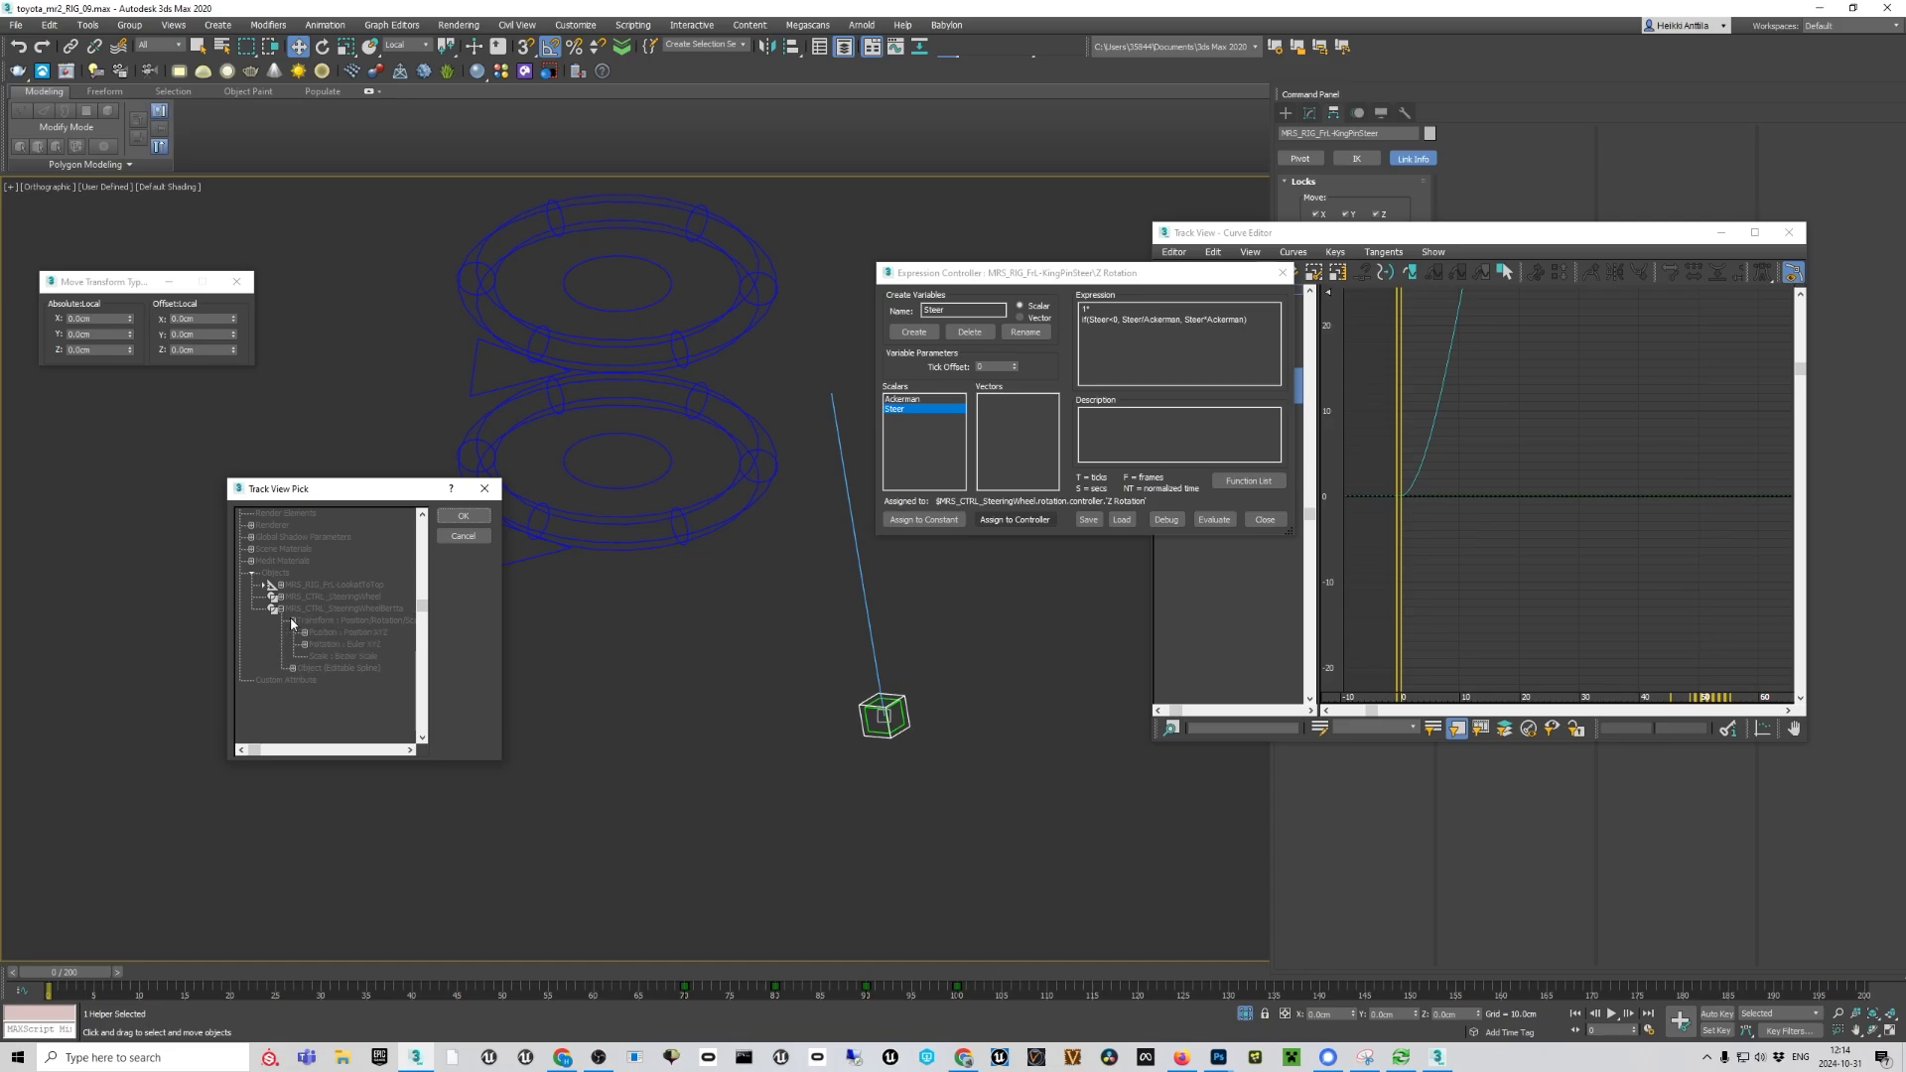
pyautogui.click(305, 633)
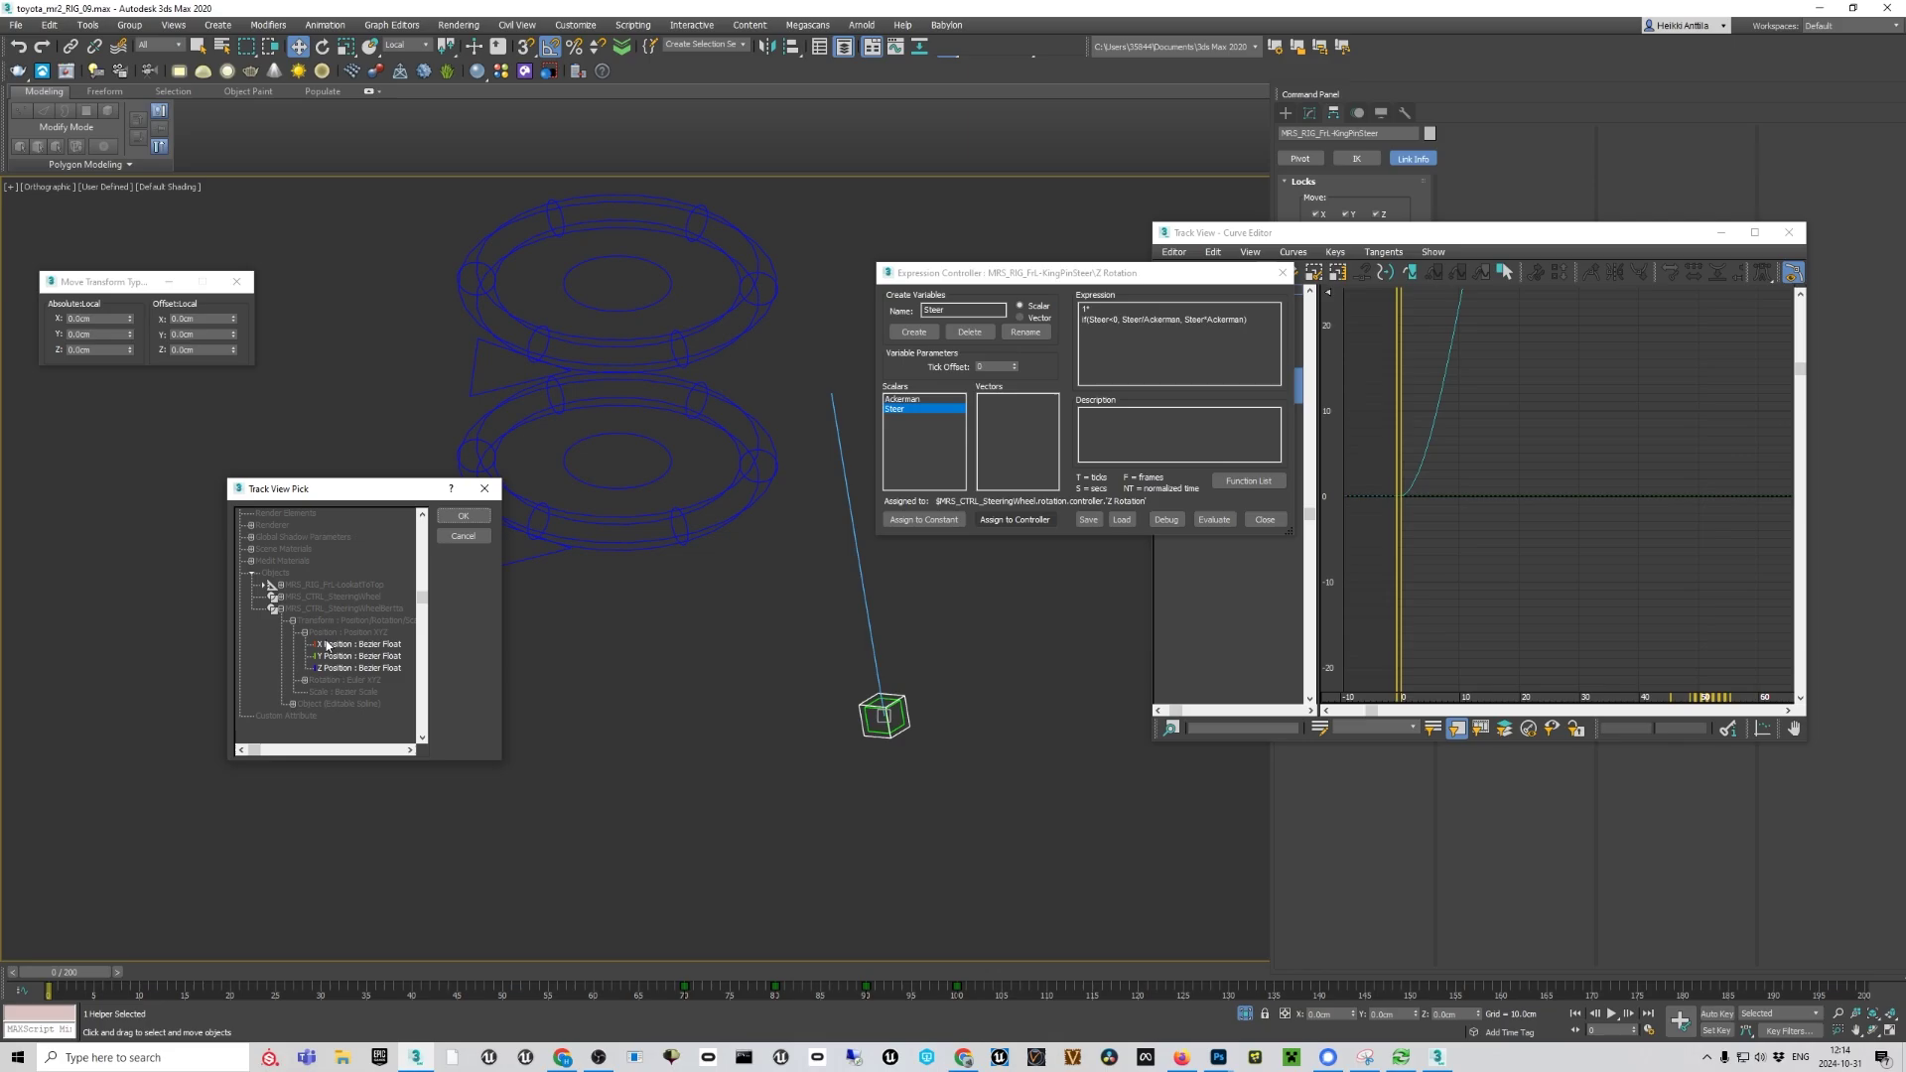
pyautogui.click(355, 646)
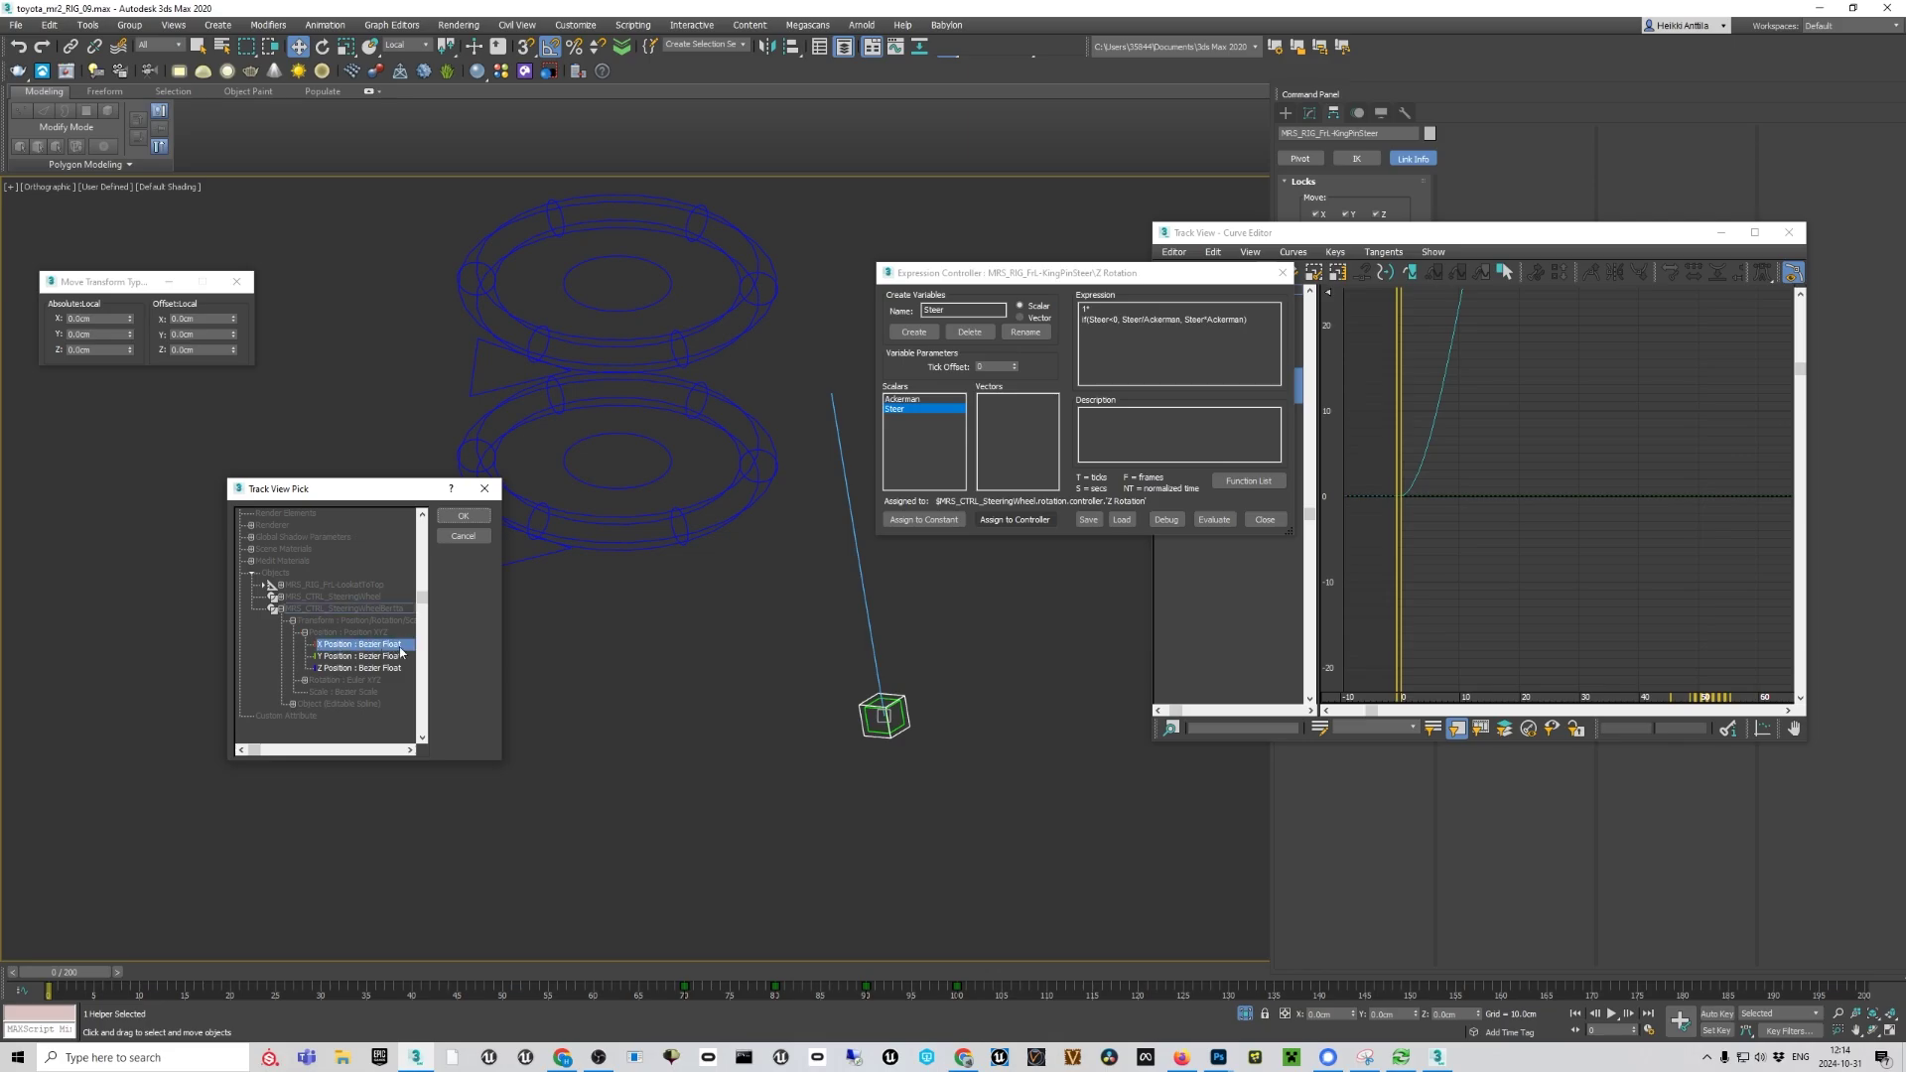
pyautogui.click(459, 516)
# Unlock the X movement of MRS_CTRL_SteeringWheelBertta and move it along its local X axis to test the KingPinSteer helper
pyautogui.moveTo(699, 552); pyautogui.dragTo(647, 638, button='middle')
pyautogui.click(600, 467)
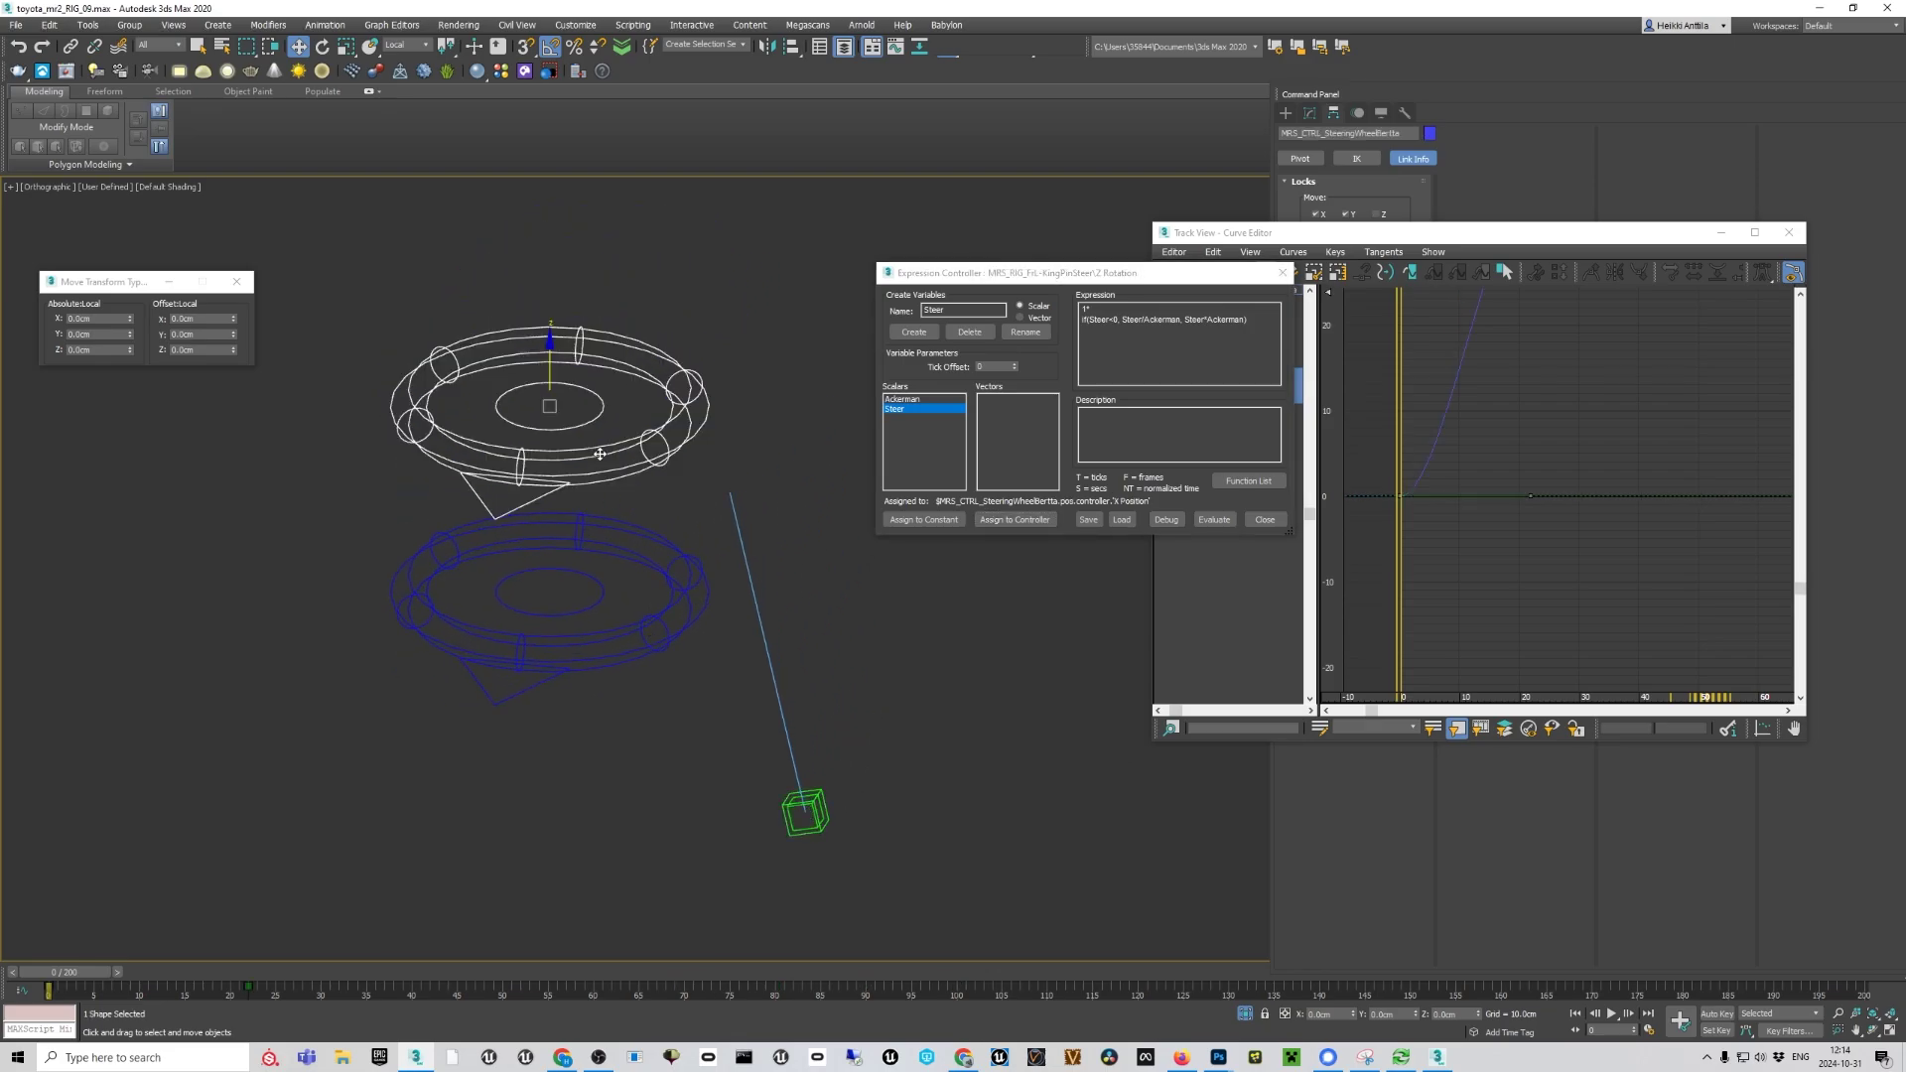
pyautogui.click(1420, 208)
pyautogui.click(1317, 214)
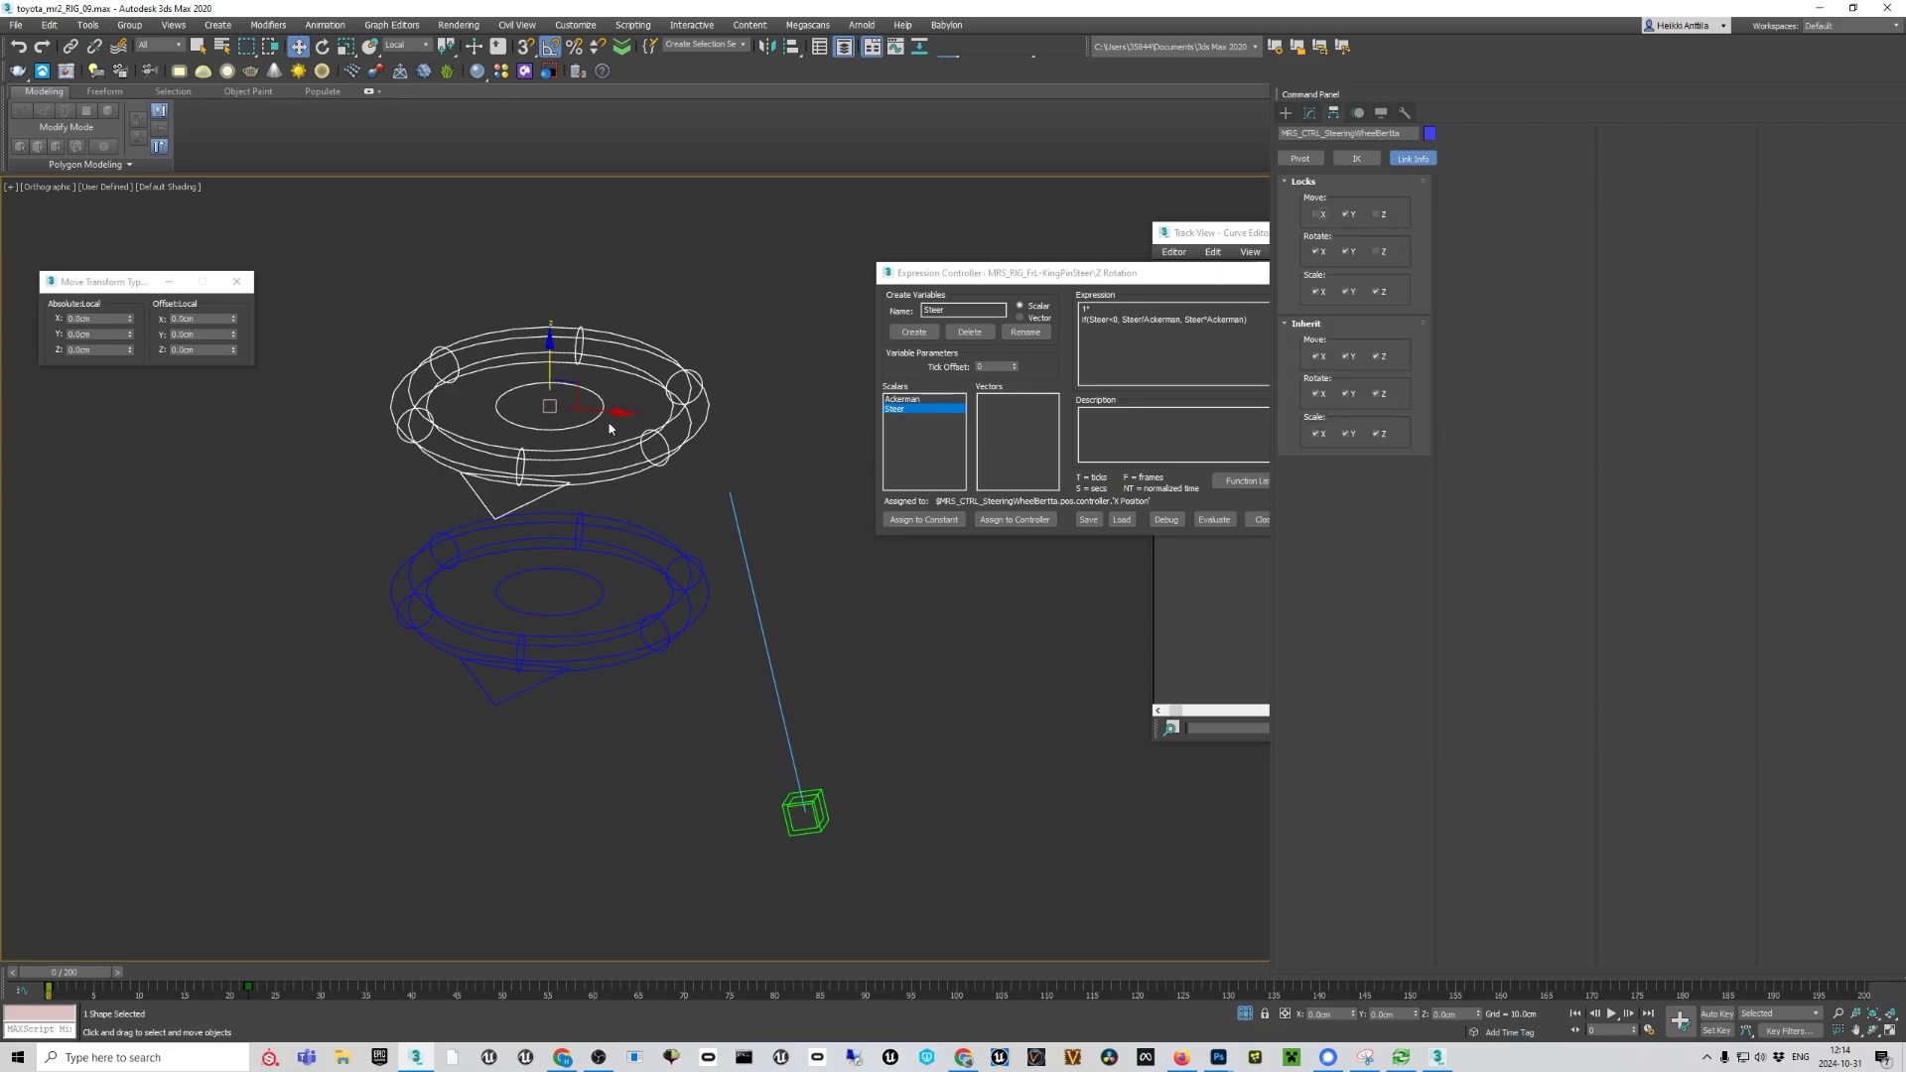
pyautogui.moveTo(610, 427); pyautogui.dragTo(560, 434)
# Turn on the safe frames, select both steering wheel controls and the two helpers, and end isolation to show the whole rig
pyautogui.moveTo(566, 442); pyautogui.dragTo(588, 418, button='middle')
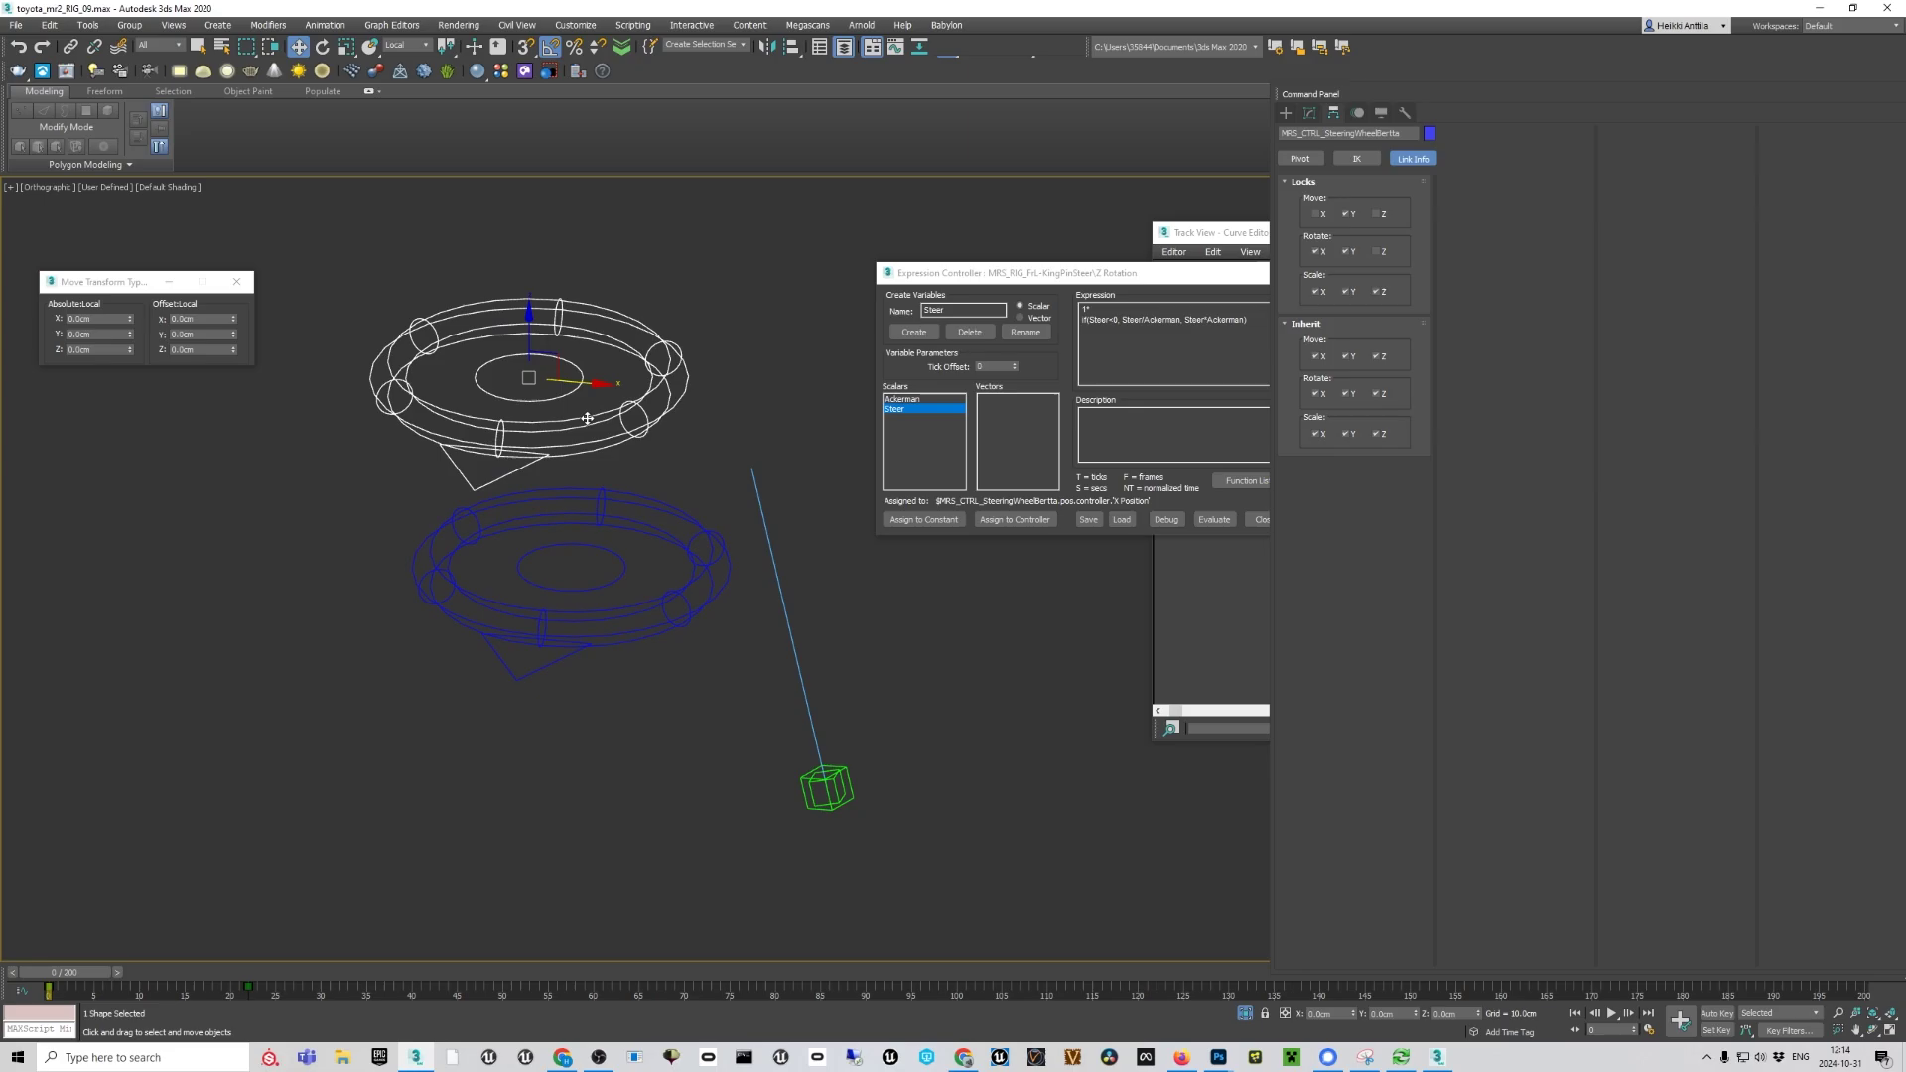
pyautogui.hotkey('shift', 'f')
pyautogui.scroll(2, 587, 420)
pyautogui.scroll(-3, 586, 429)
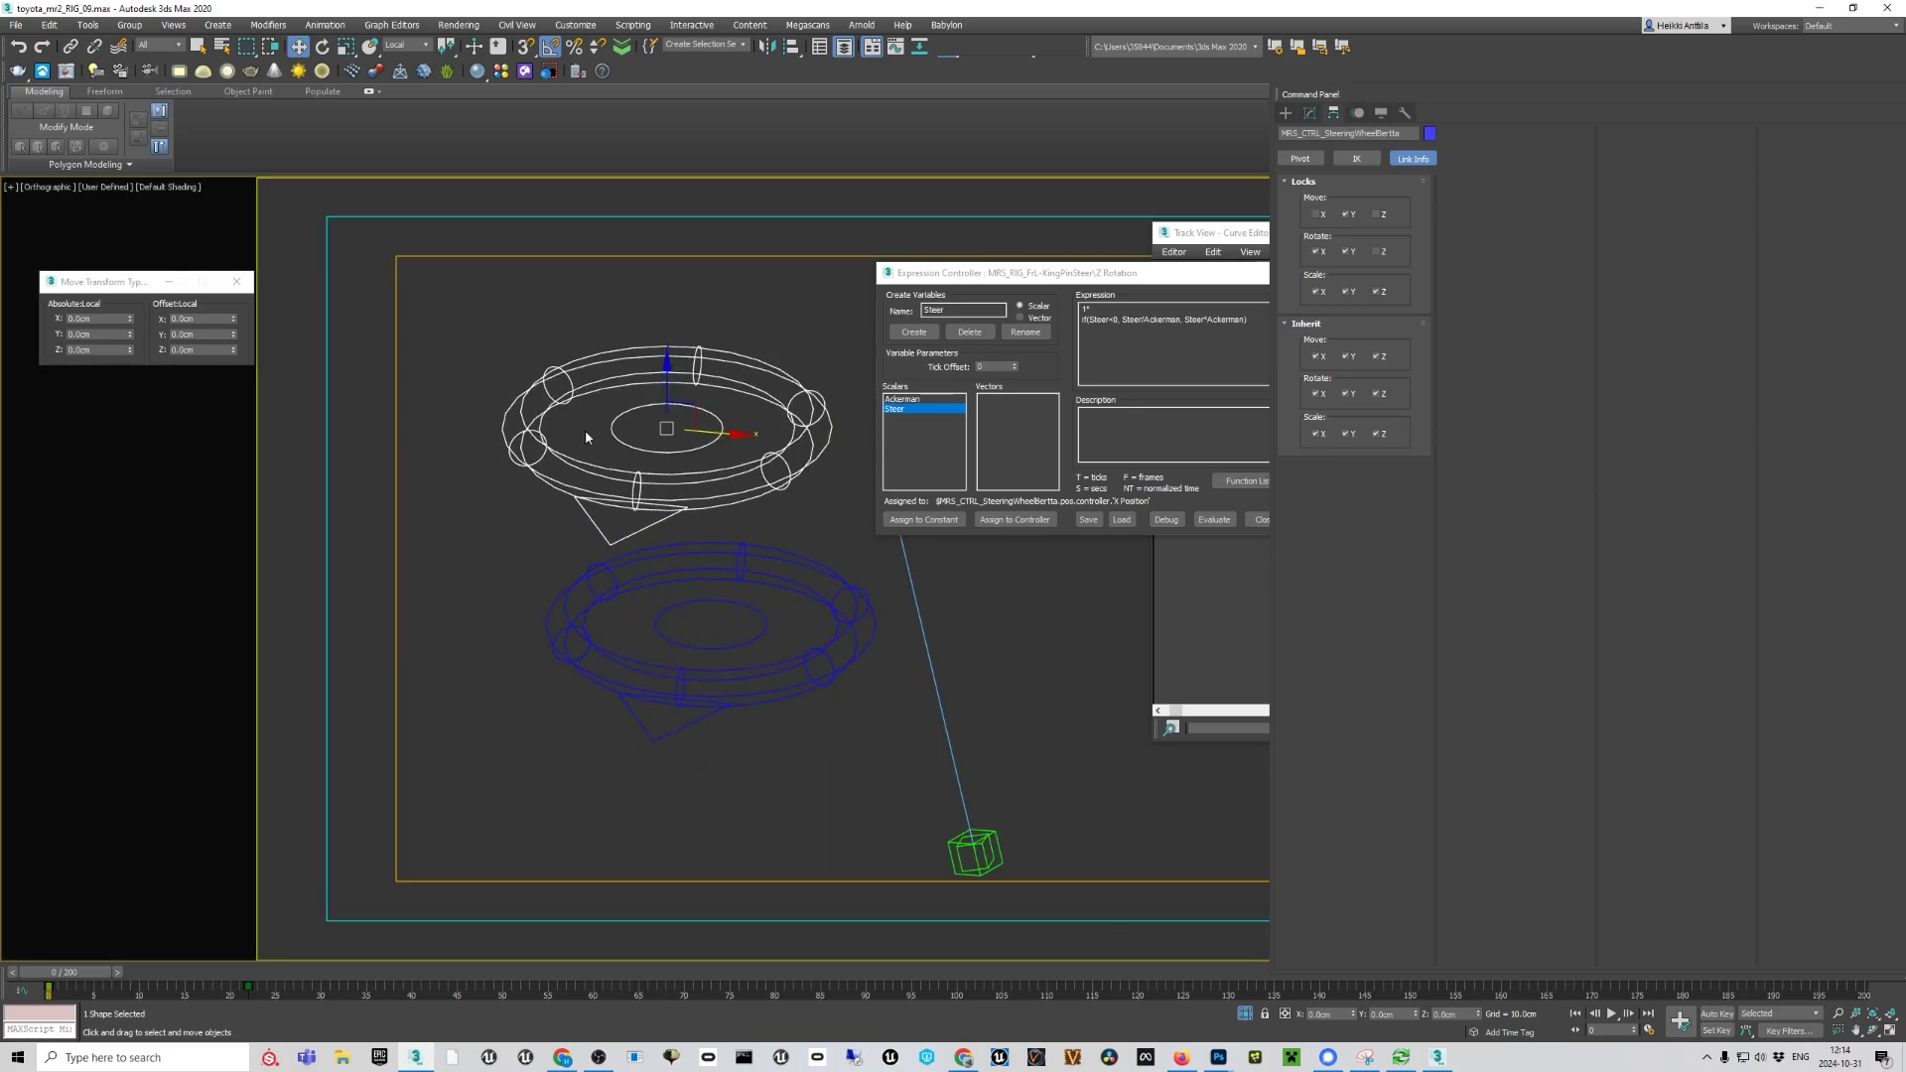
pyautogui.scroll(1, 612, 441)
pyautogui.moveTo(957, 877); pyautogui.dragTo(828, 694)
pyautogui.click(1245, 1012)
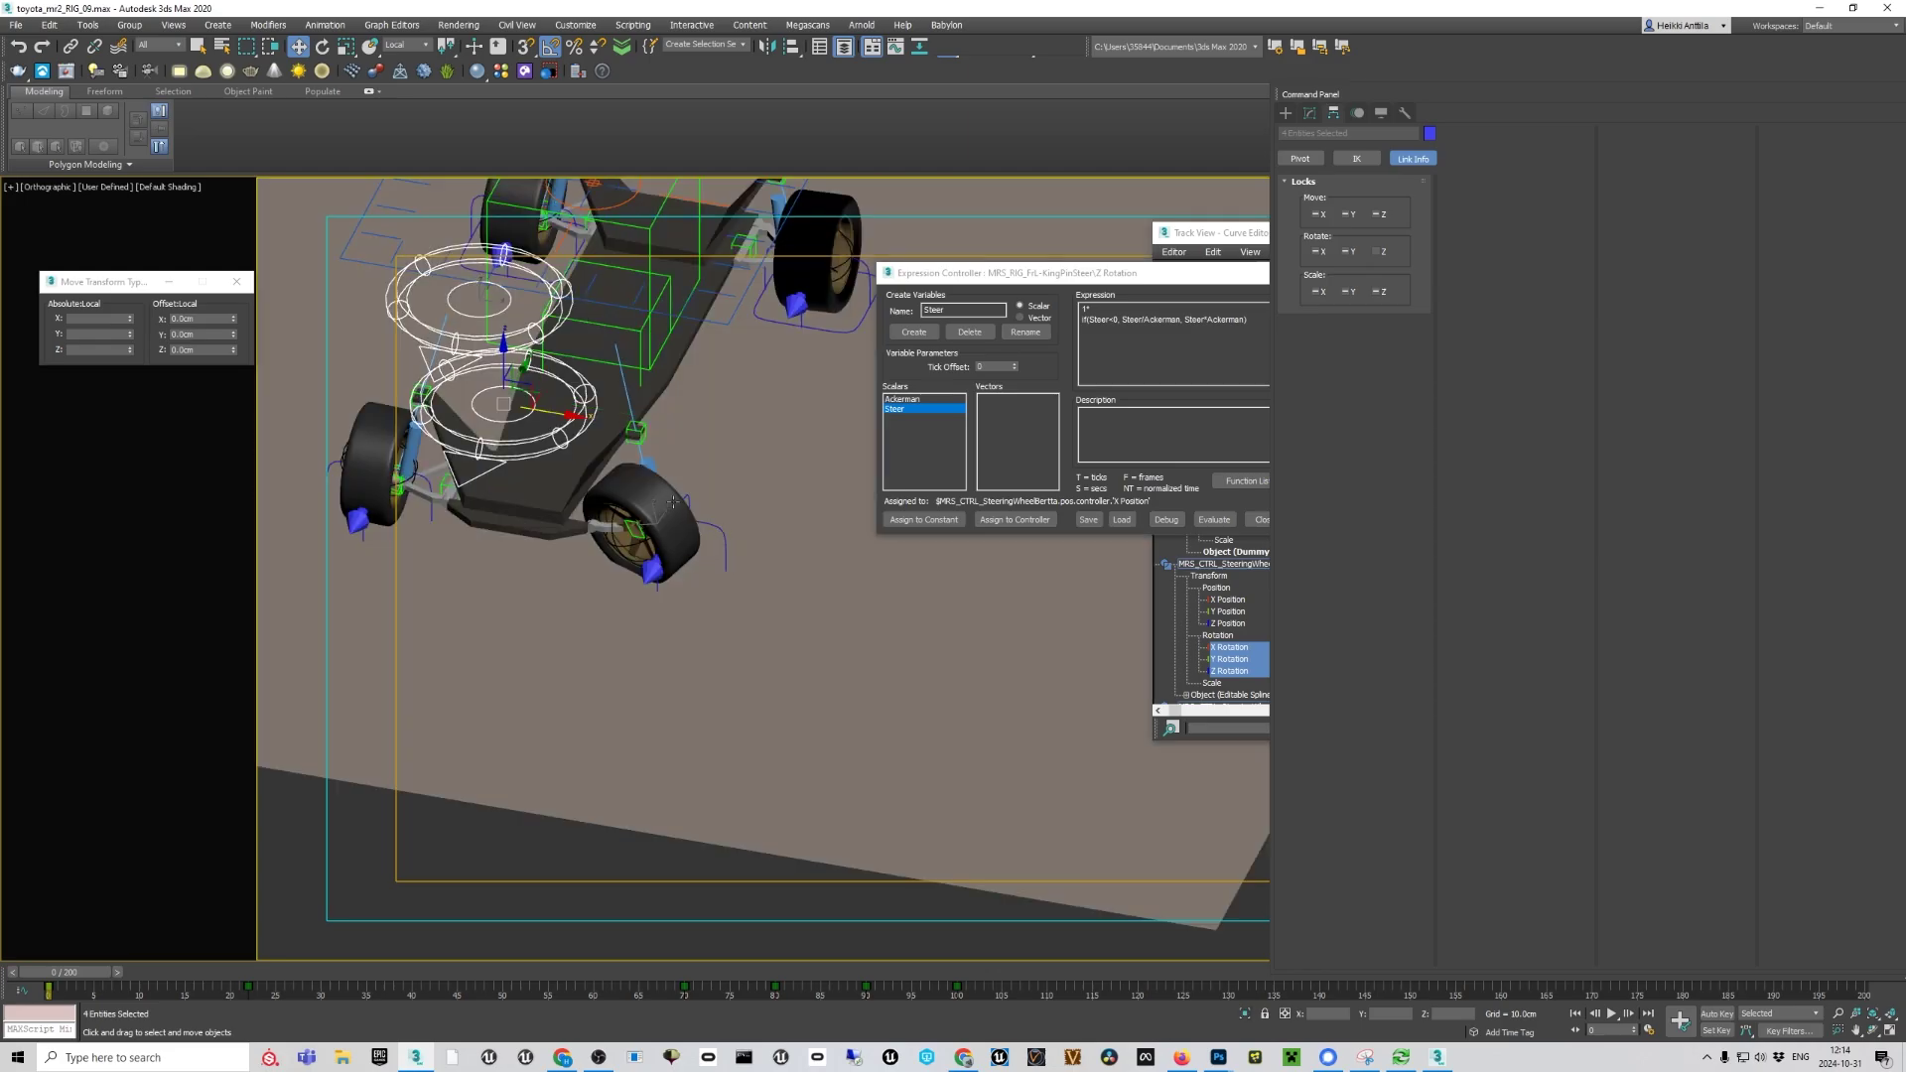
# Add the front-left wheel to the selection and isolate the selected objects with edged faces displayed
pyautogui.keyDown('ctrl'); pyautogui.click(666, 489); pyautogui.keyUp('ctrl')
pyautogui.scroll(5, 650, 491)
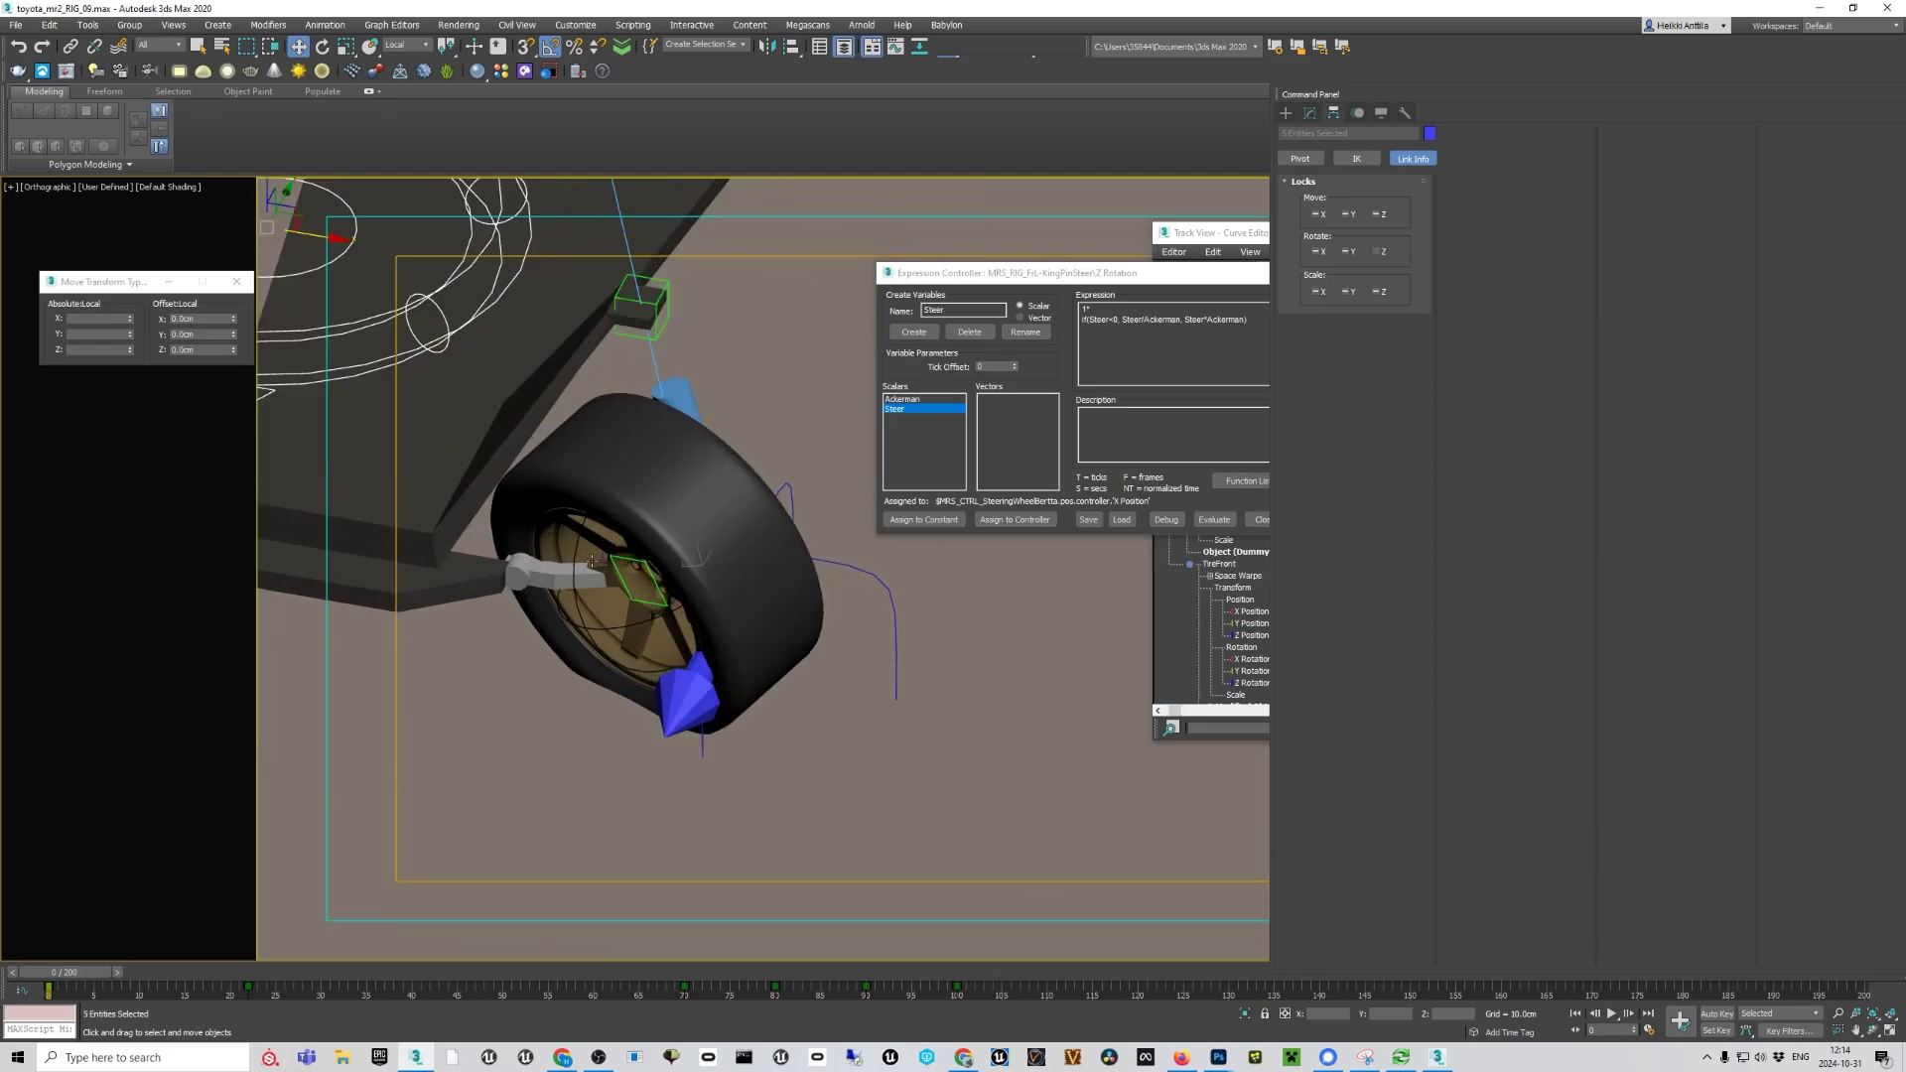
pyautogui.press('F4')
pyautogui.rightClick(591, 512)
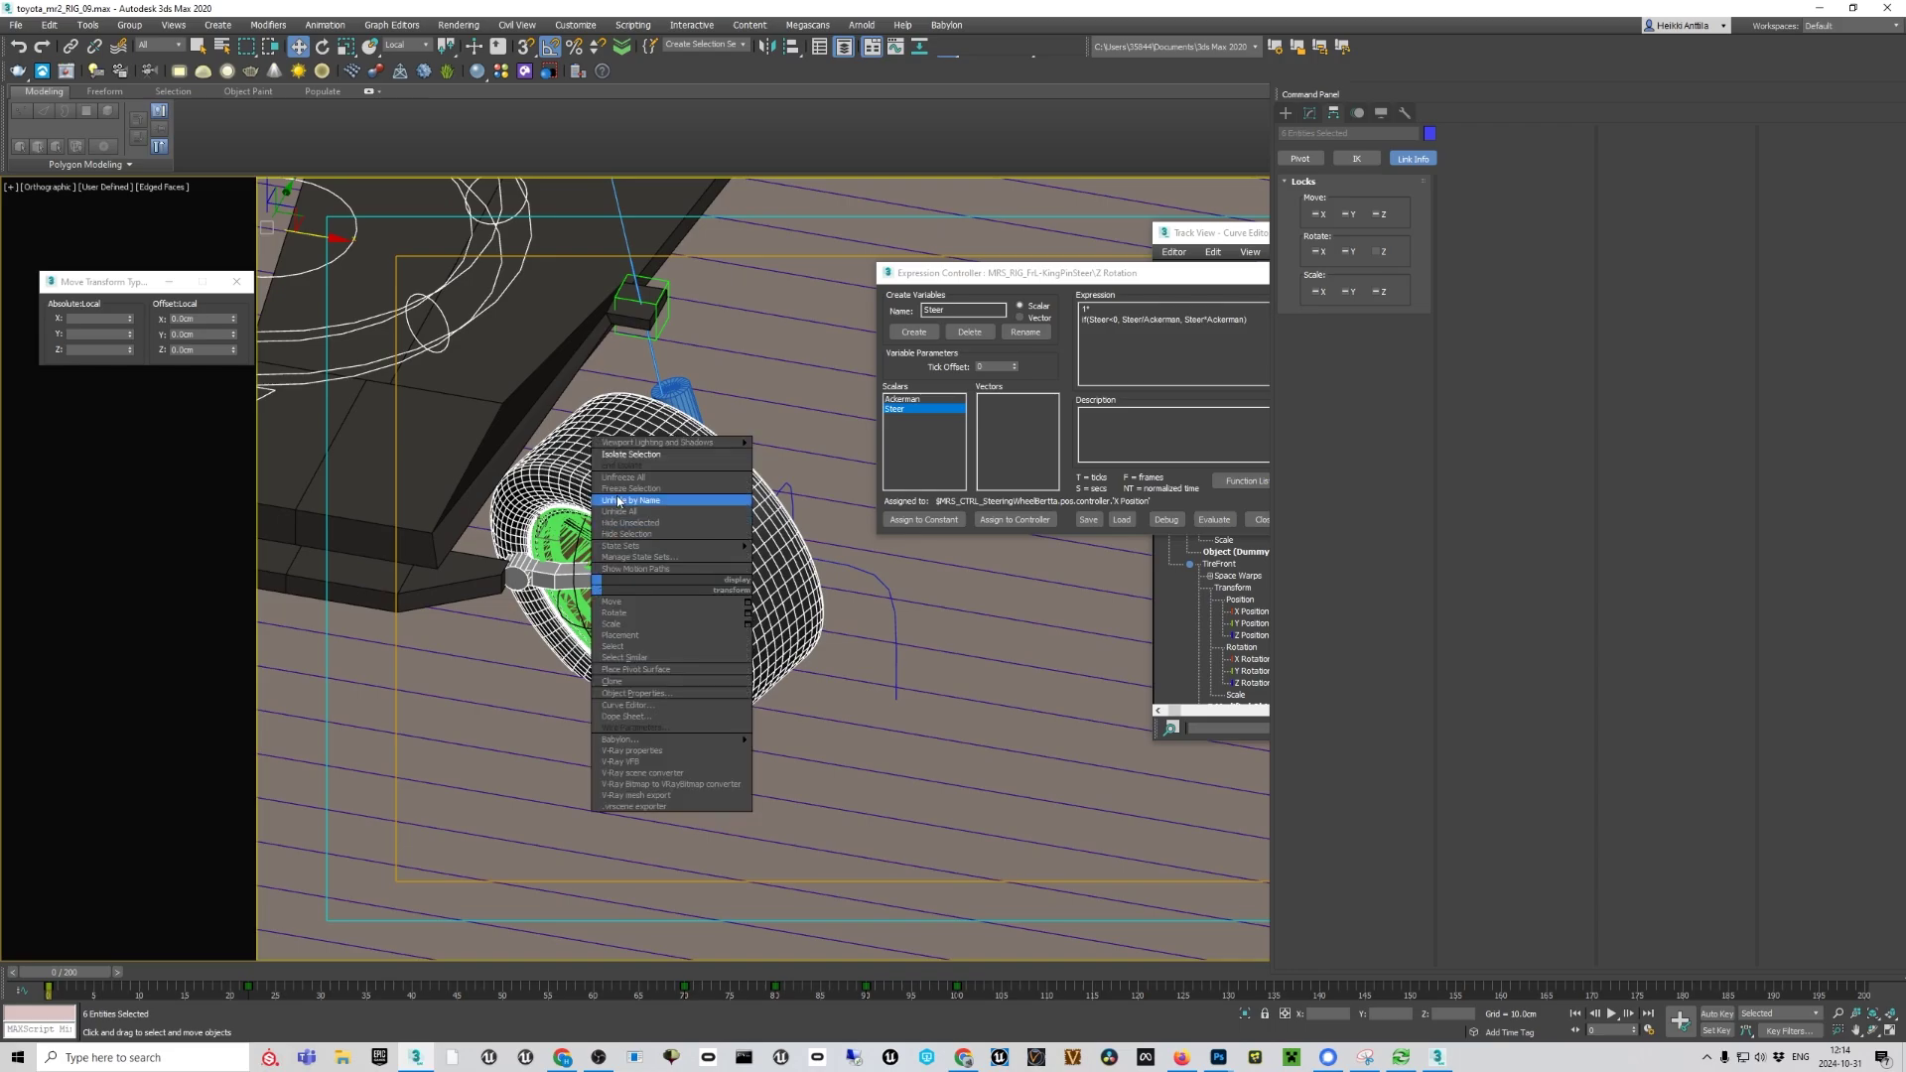
pyautogui.click(655, 462)
pyautogui.scroll(-3, 659, 732)
pyautogui.click(695, 725)
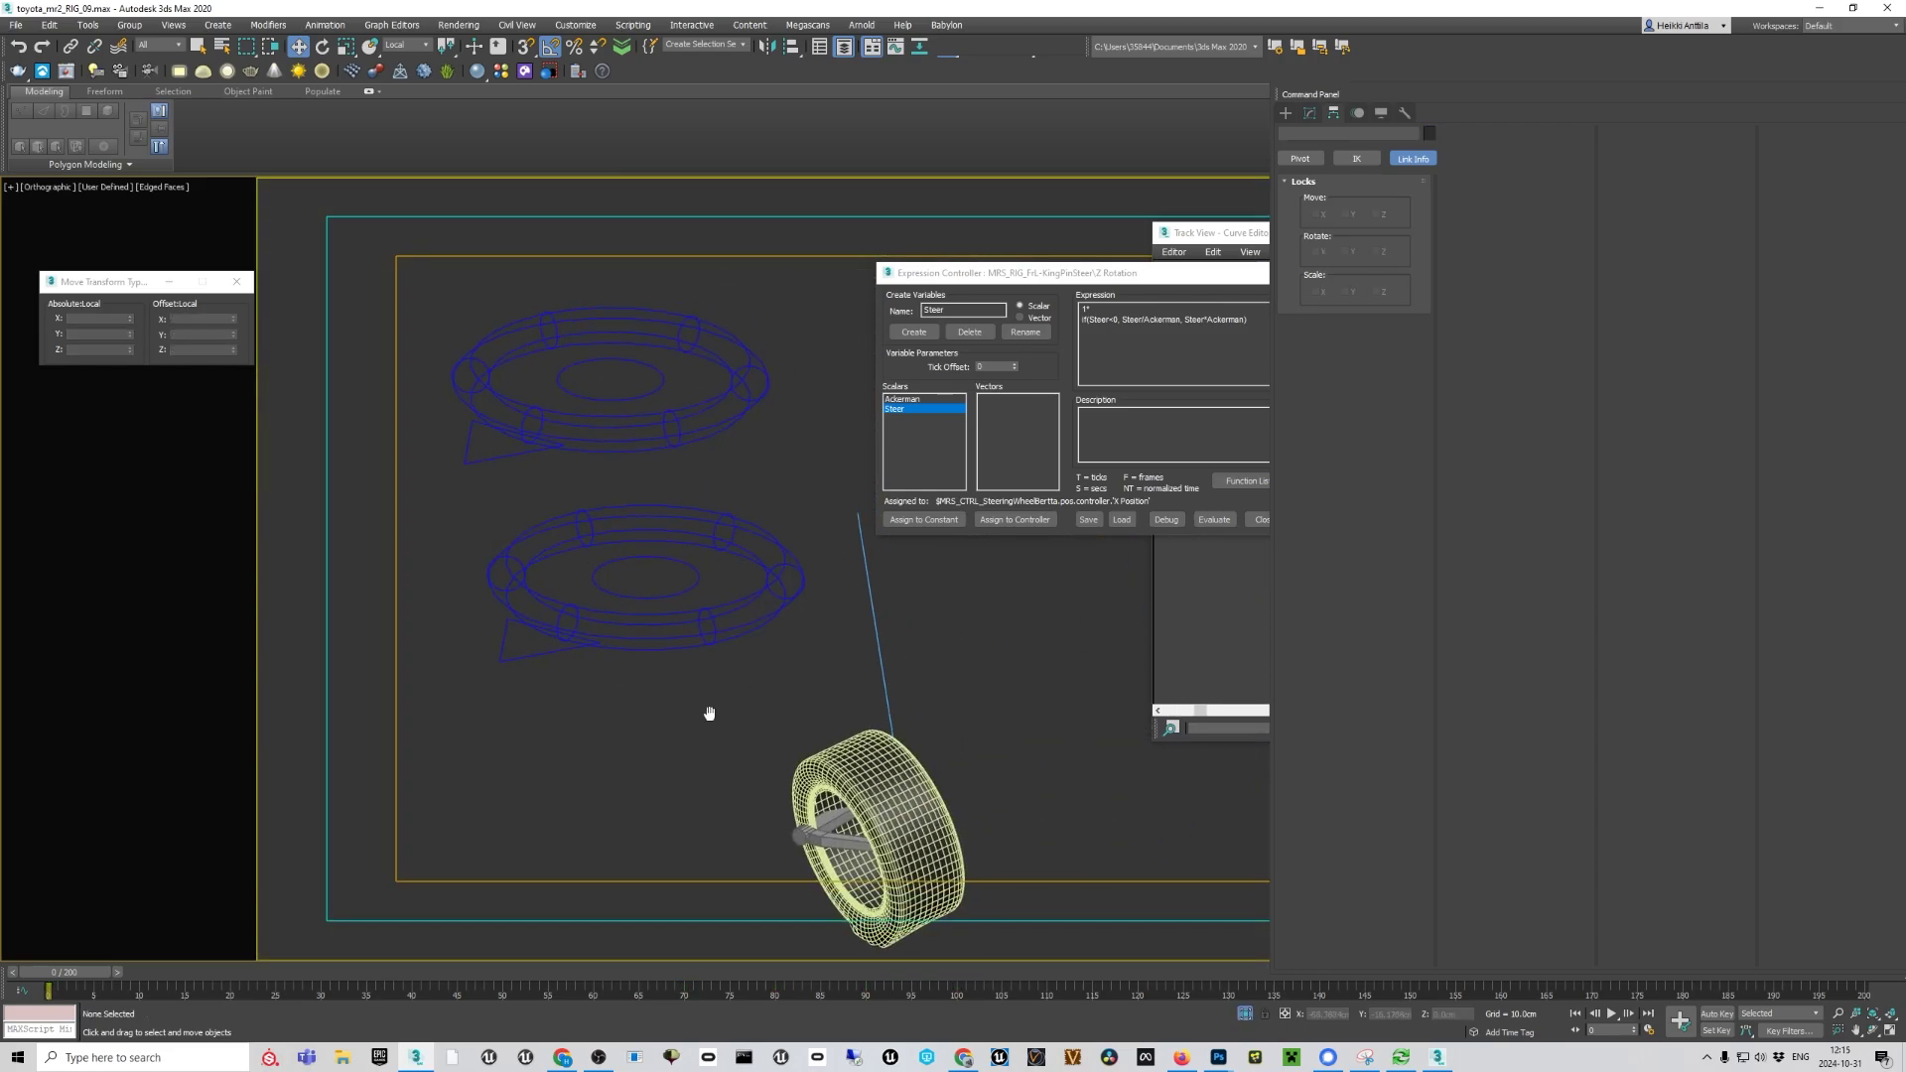
# Move MRS_CTRL_SteeringWheelBertta along its local X axis to test how the front-left wheel steers, and deselect it
pyautogui.click(659, 513)
pyautogui.keyDown('alt'); pyautogui.moveTo(659, 513); pyautogui.dragTo(721, 508, button='middle'); pyautogui.keyUp('alt')
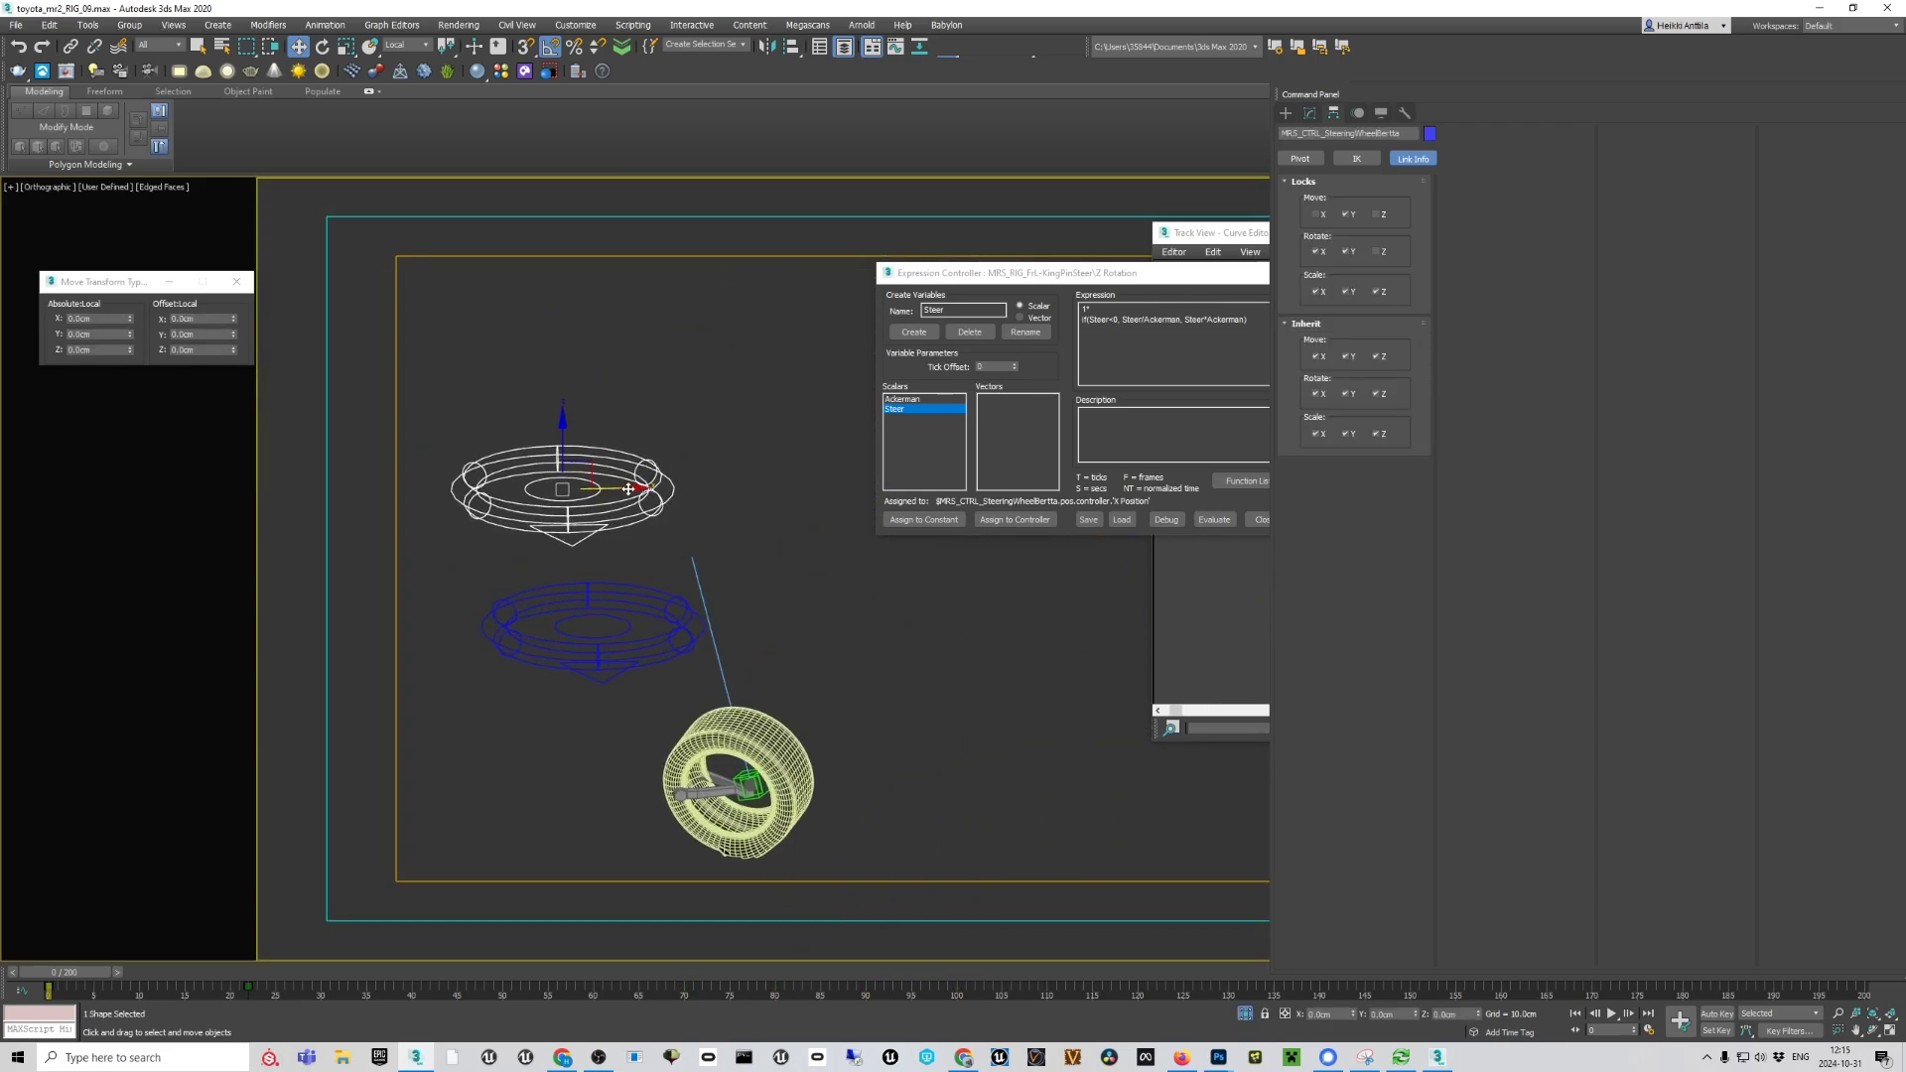
pyautogui.moveTo(627, 489)
pyautogui.mouseDown()
pyautogui.moveTo(552, 483)
pyautogui.moveTo(592, 486)
pyautogui.mouseUp()
pyautogui.click(814, 548)
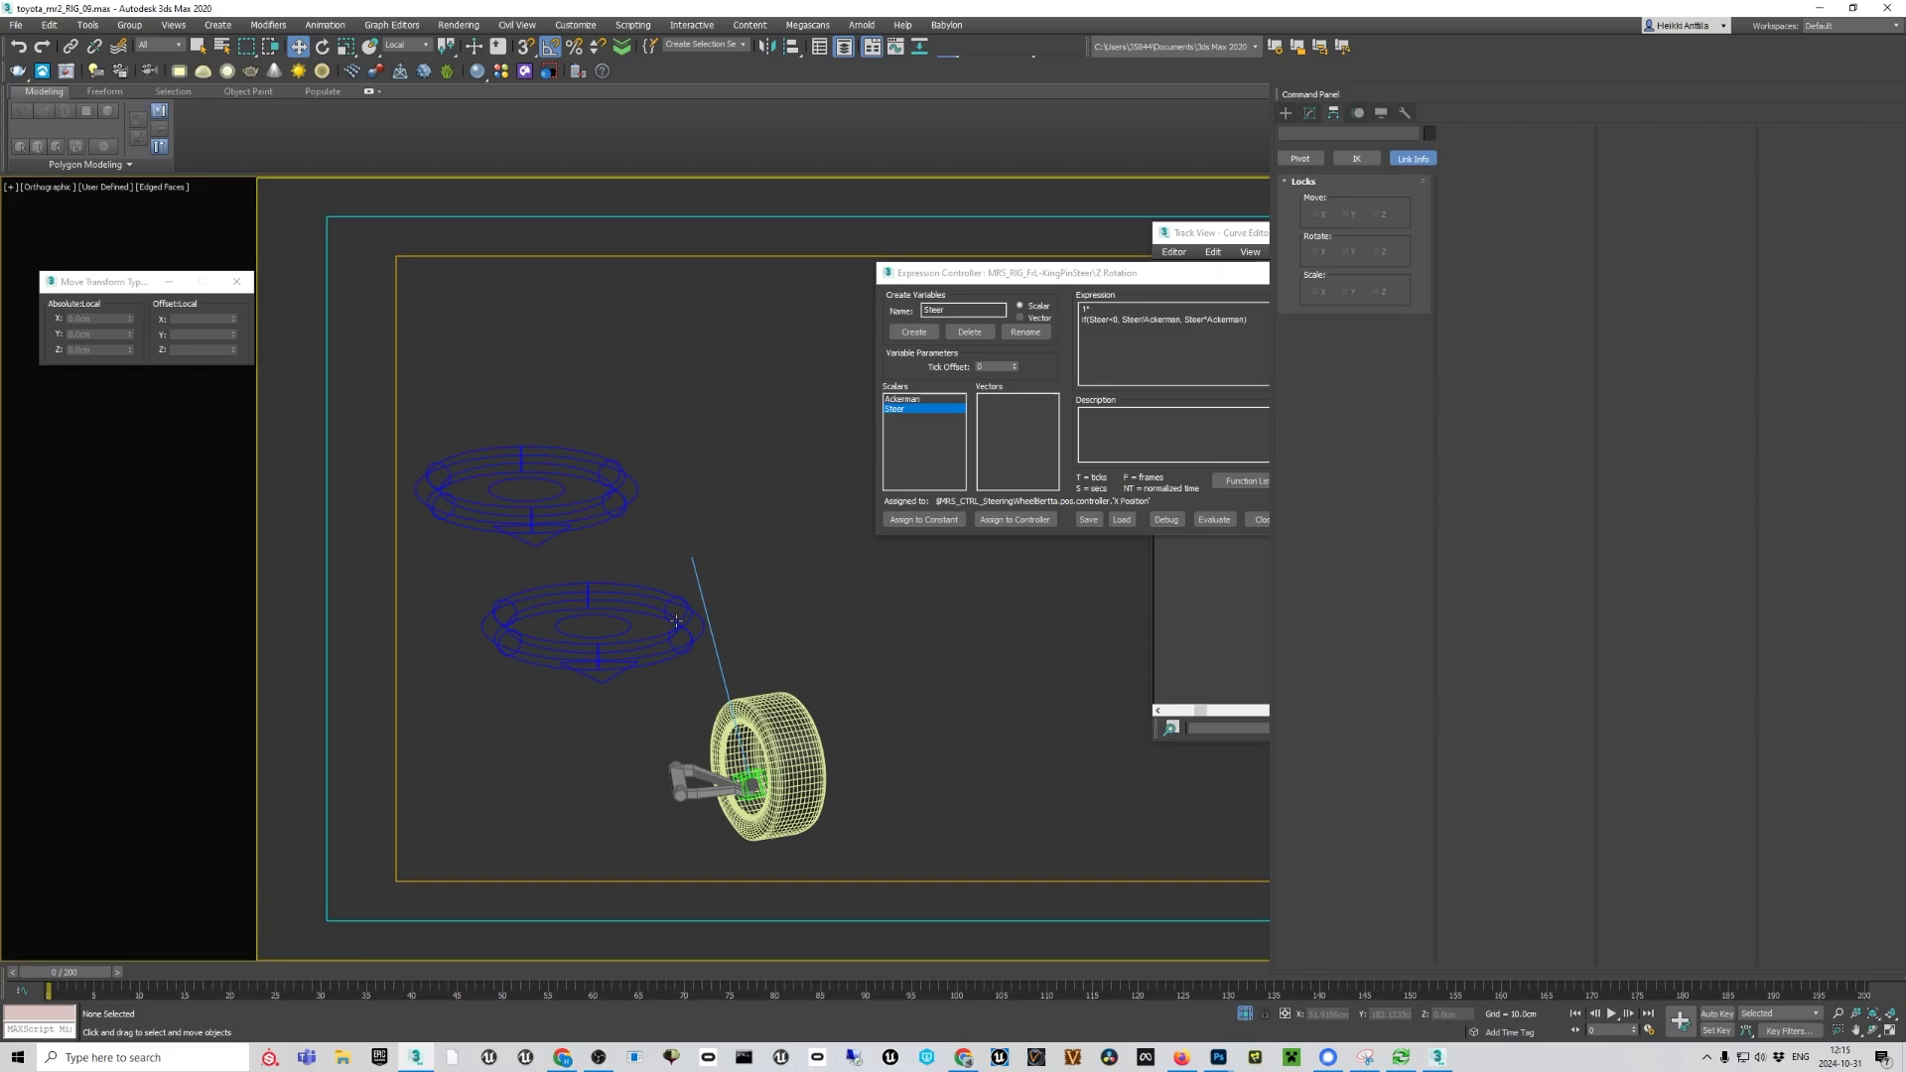
# Reassign the KingPinSteer expression's Steer scalar to the Z Rotation track of MRS_CTRL_SteeringWheel
pyautogui.click(646, 640)
pyautogui.scroll(5, 646, 655)
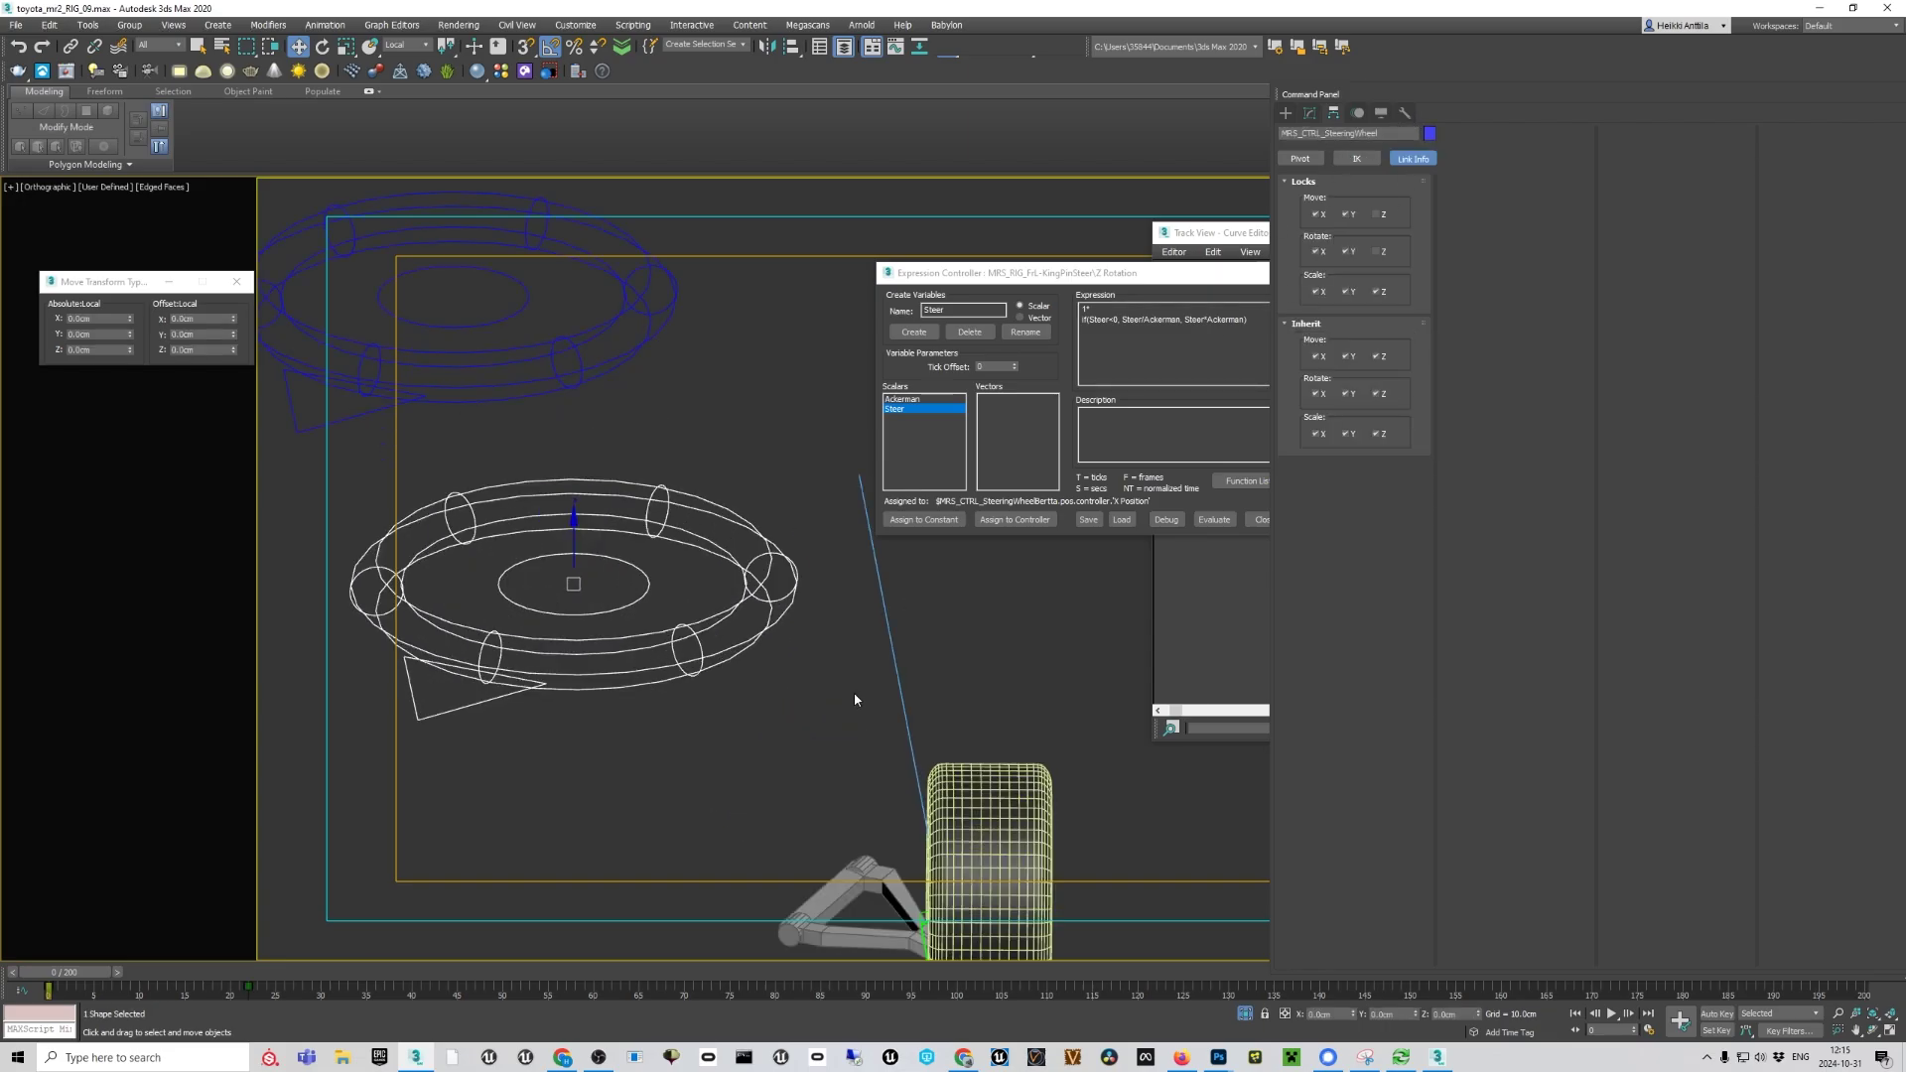
pyautogui.click(1003, 519)
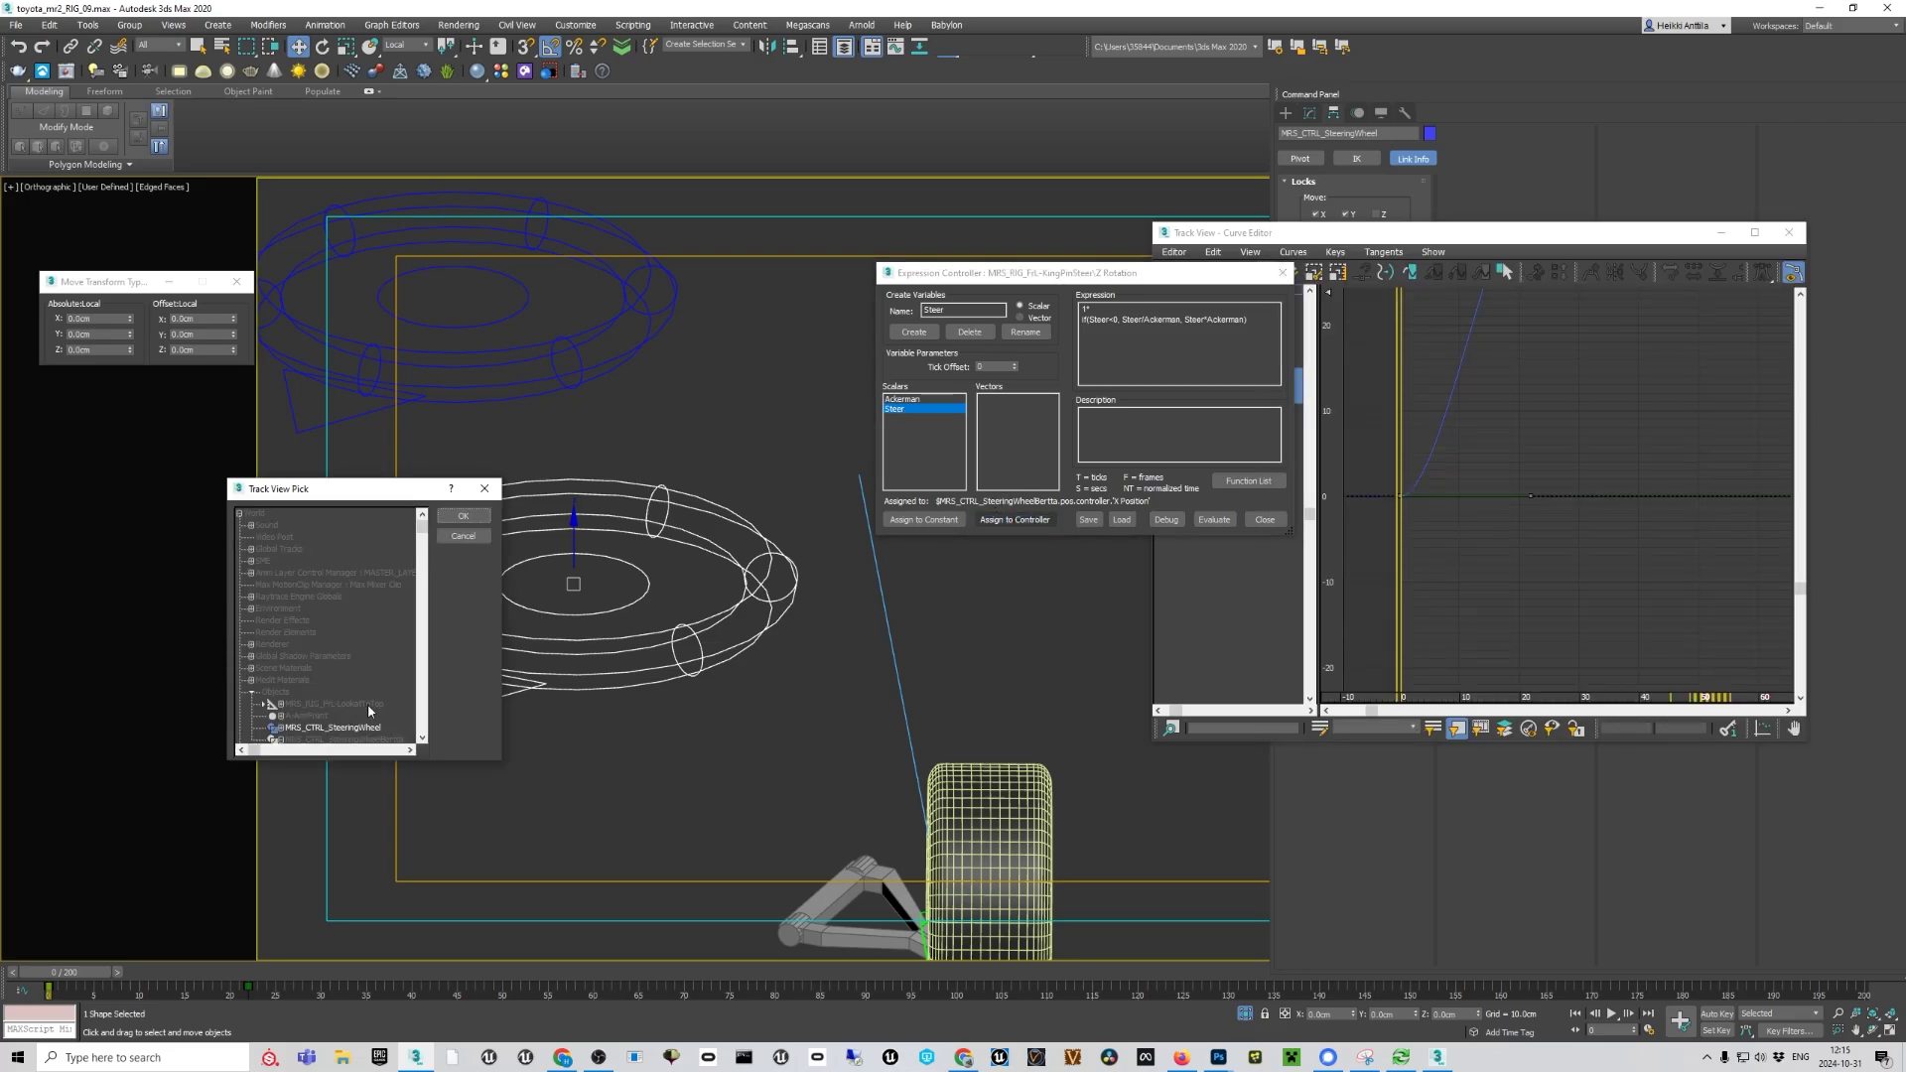
pyautogui.click(282, 729)
pyautogui.scroll(-4, 382, 677)
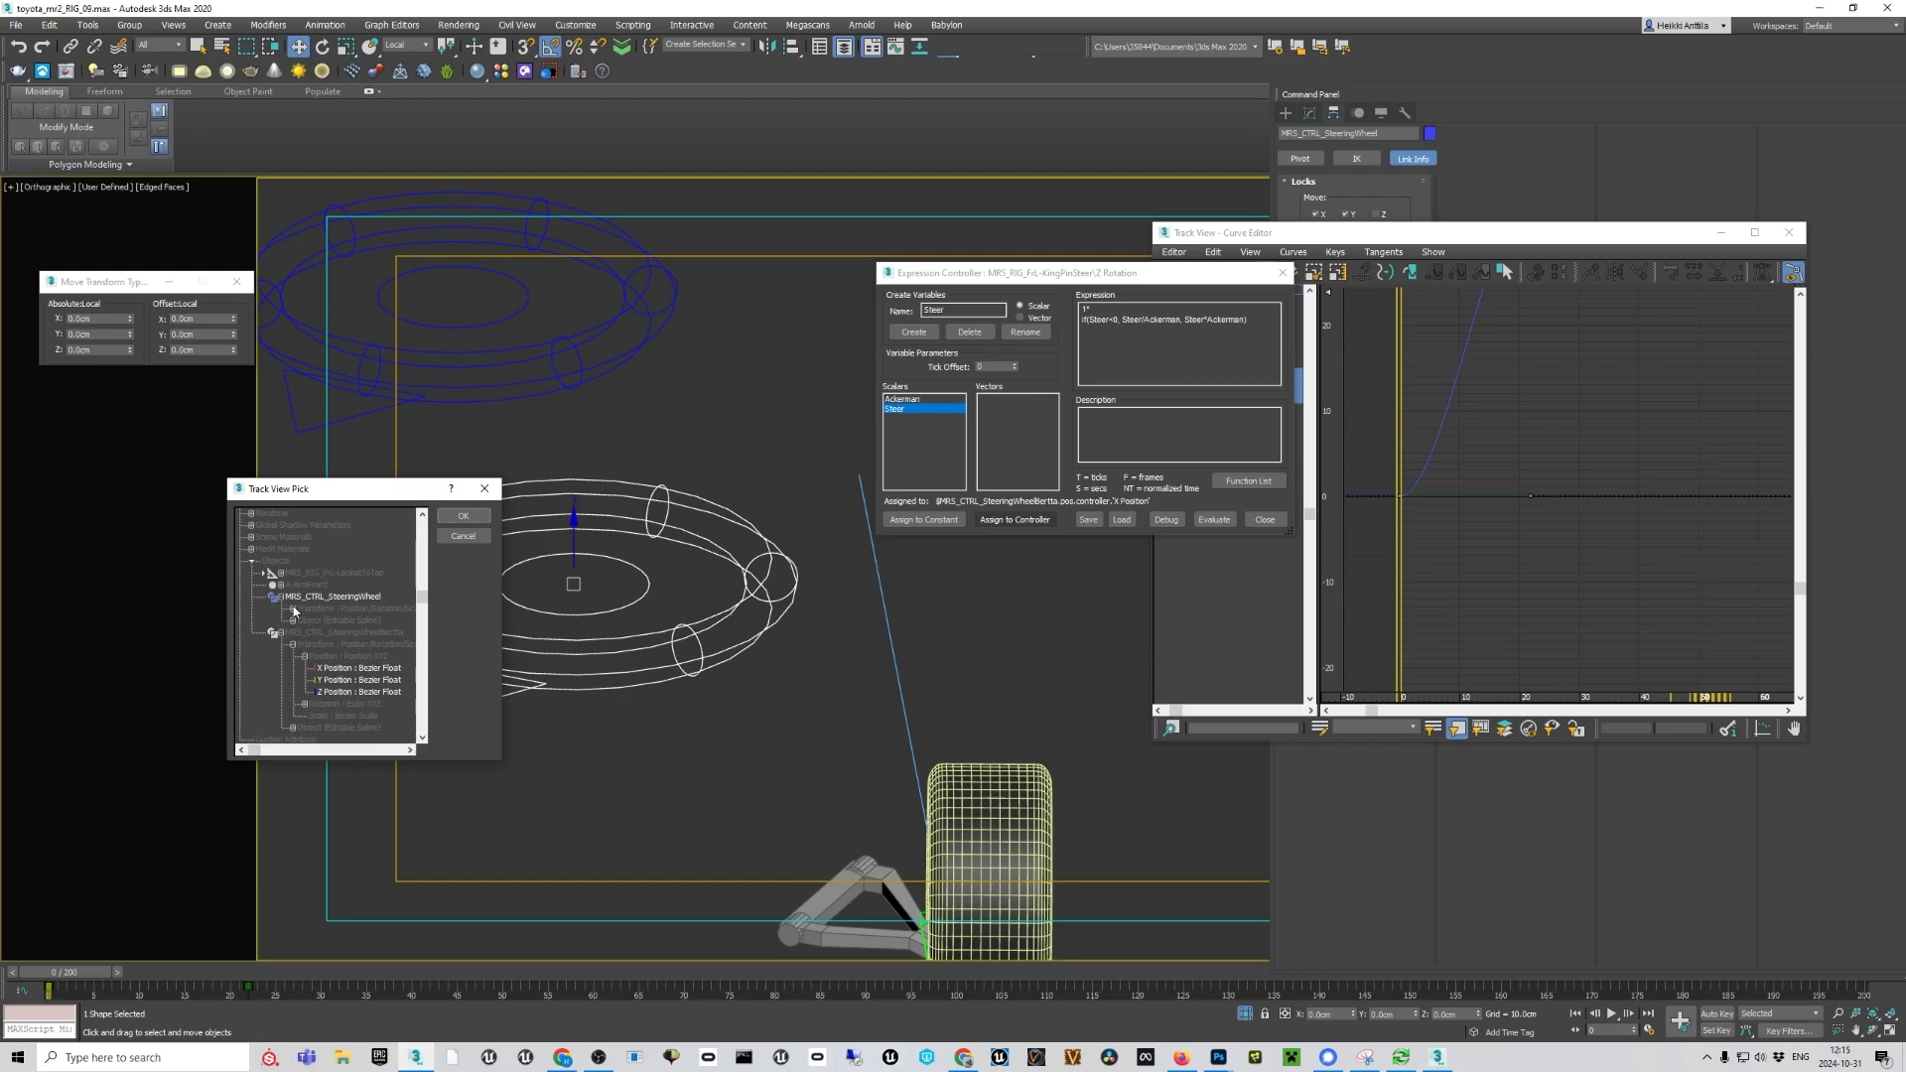
pyautogui.click(292, 609)
pyautogui.click(303, 632)
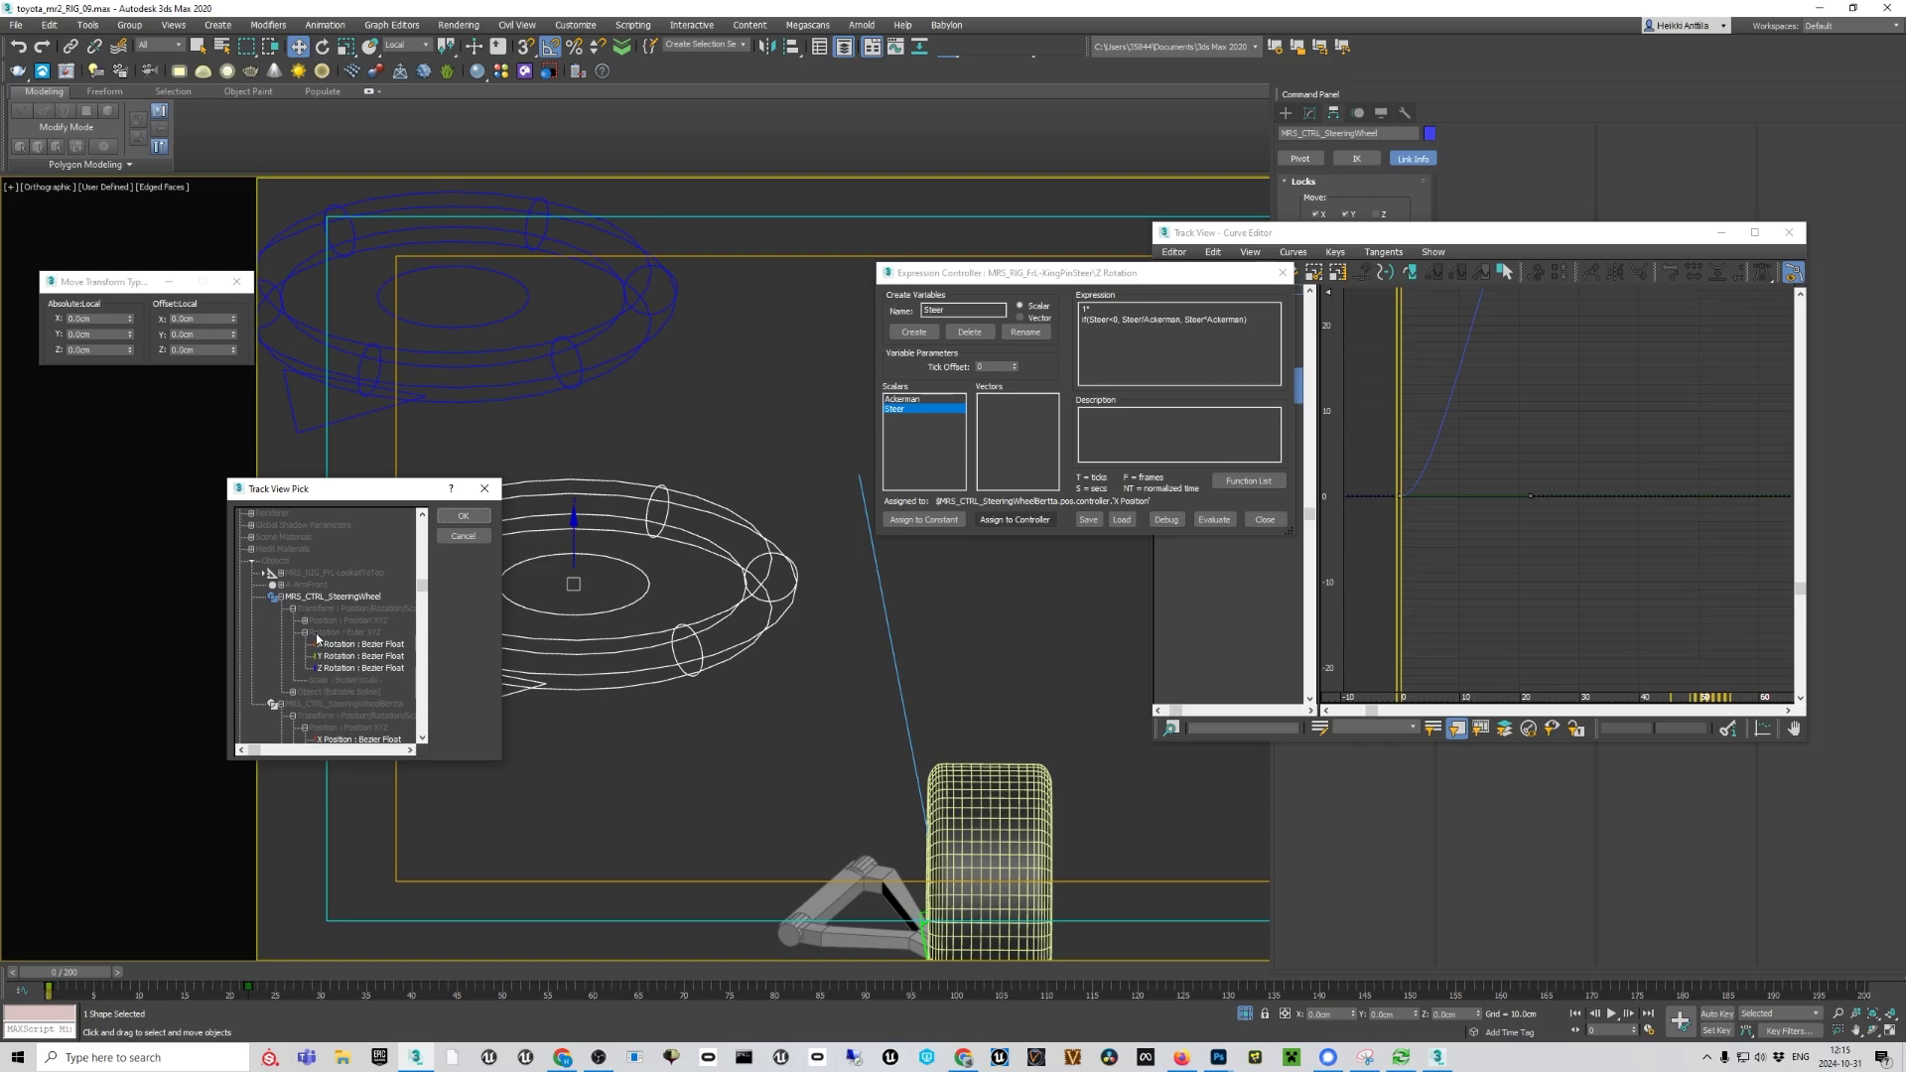
pyautogui.click(379, 669)
pyautogui.click(463, 515)
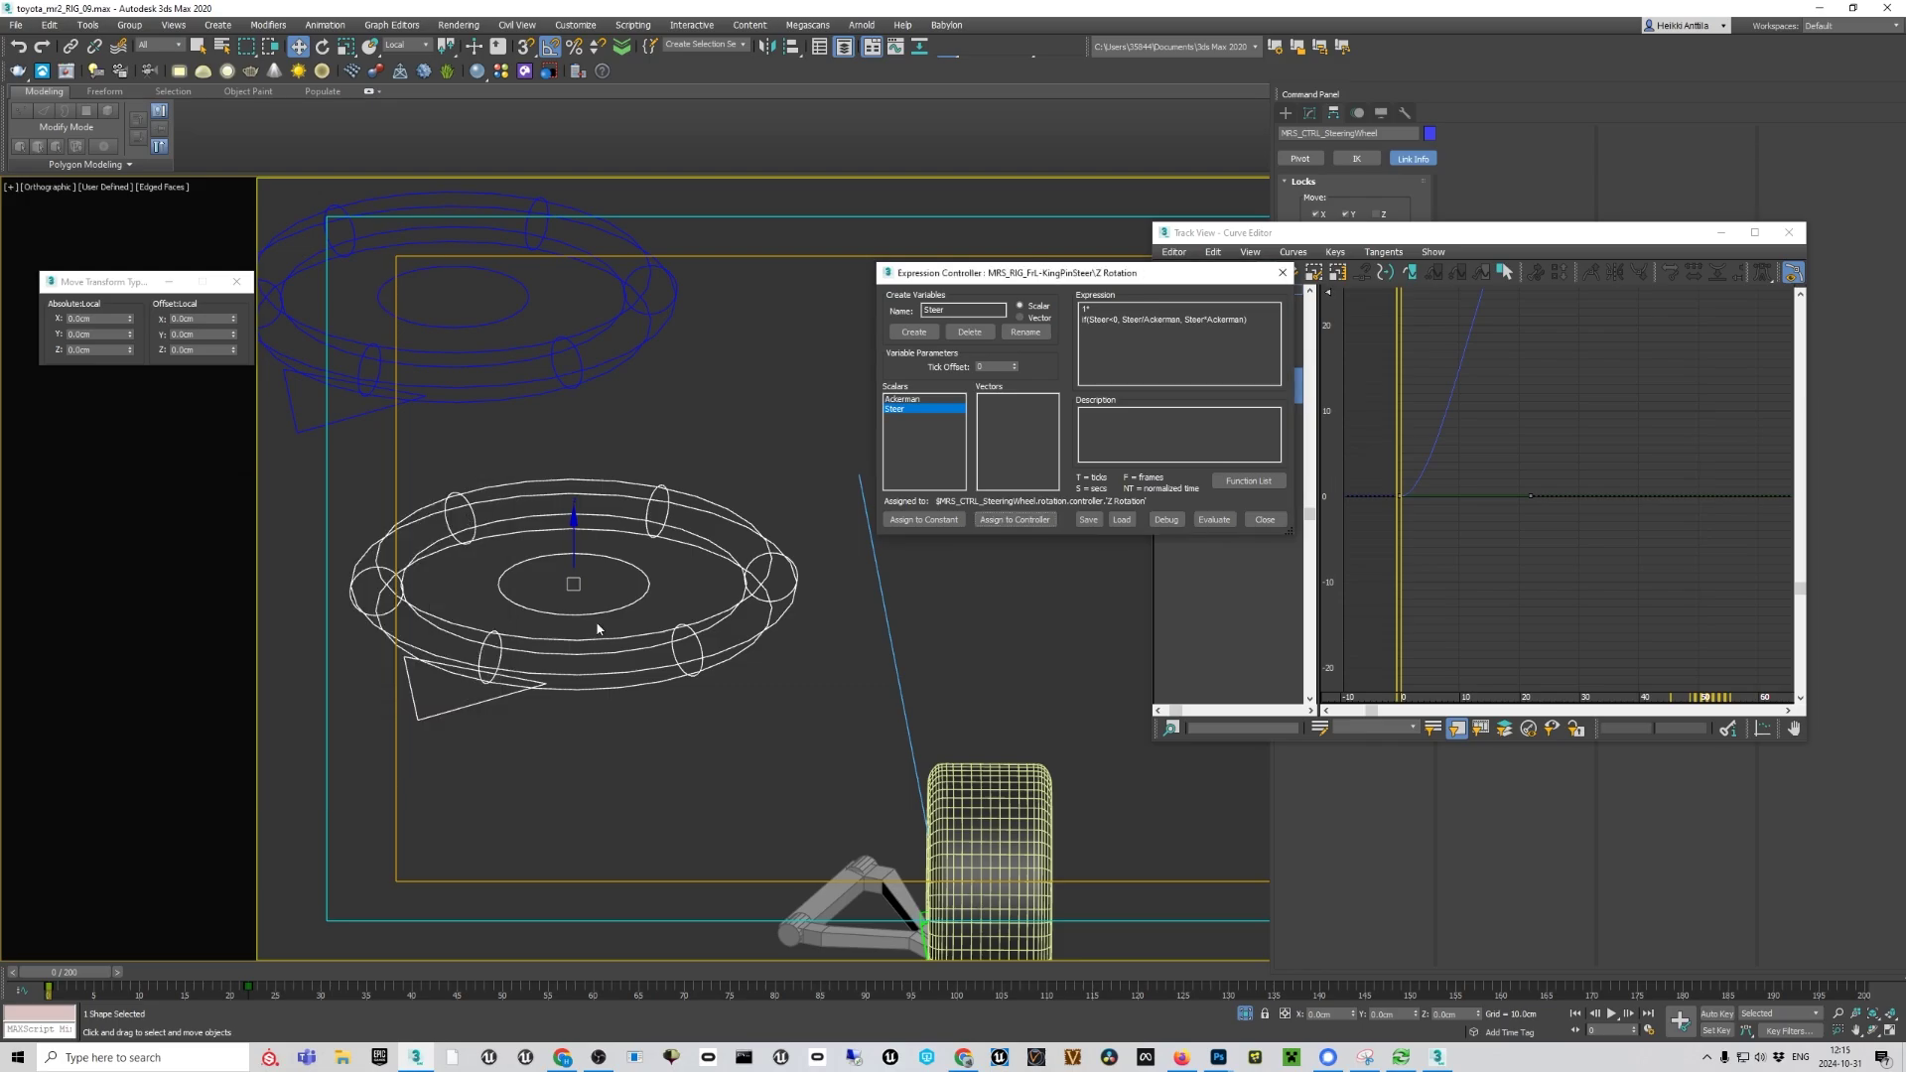
# Scrub the timeline to frame 7 to check that the wheel follows the steering wheel control's rotation
pyautogui.scroll(-3, 598, 629)
pyautogui.moveTo(62, 974); pyautogui.dragTo(127, 958)
pyautogui.click(651, 363)
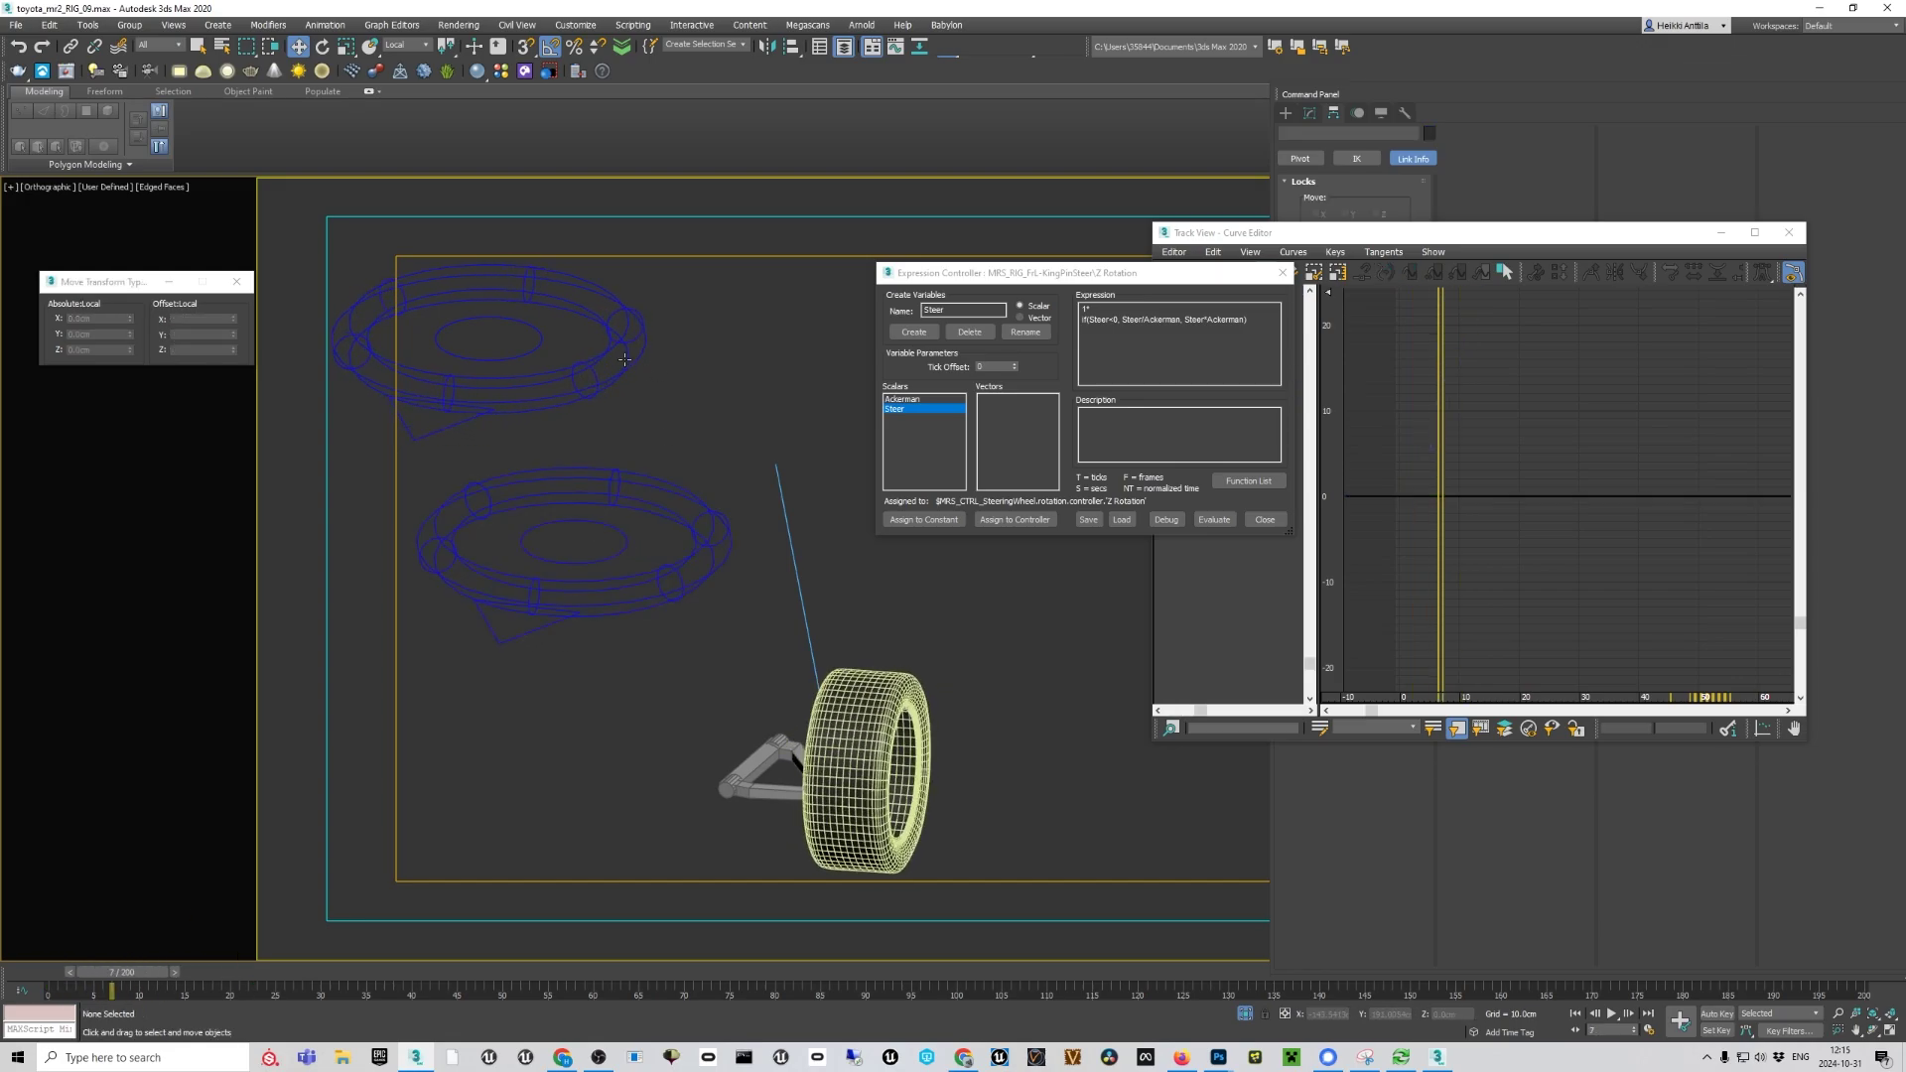
# Delete the cloned control MRS_CTRL_SteeringWheelBertta and select the original MRS_CTRL_SteeringWheel
pyautogui.click(626, 362)
pyautogui.press('Delete')
pyautogui.click(674, 562)
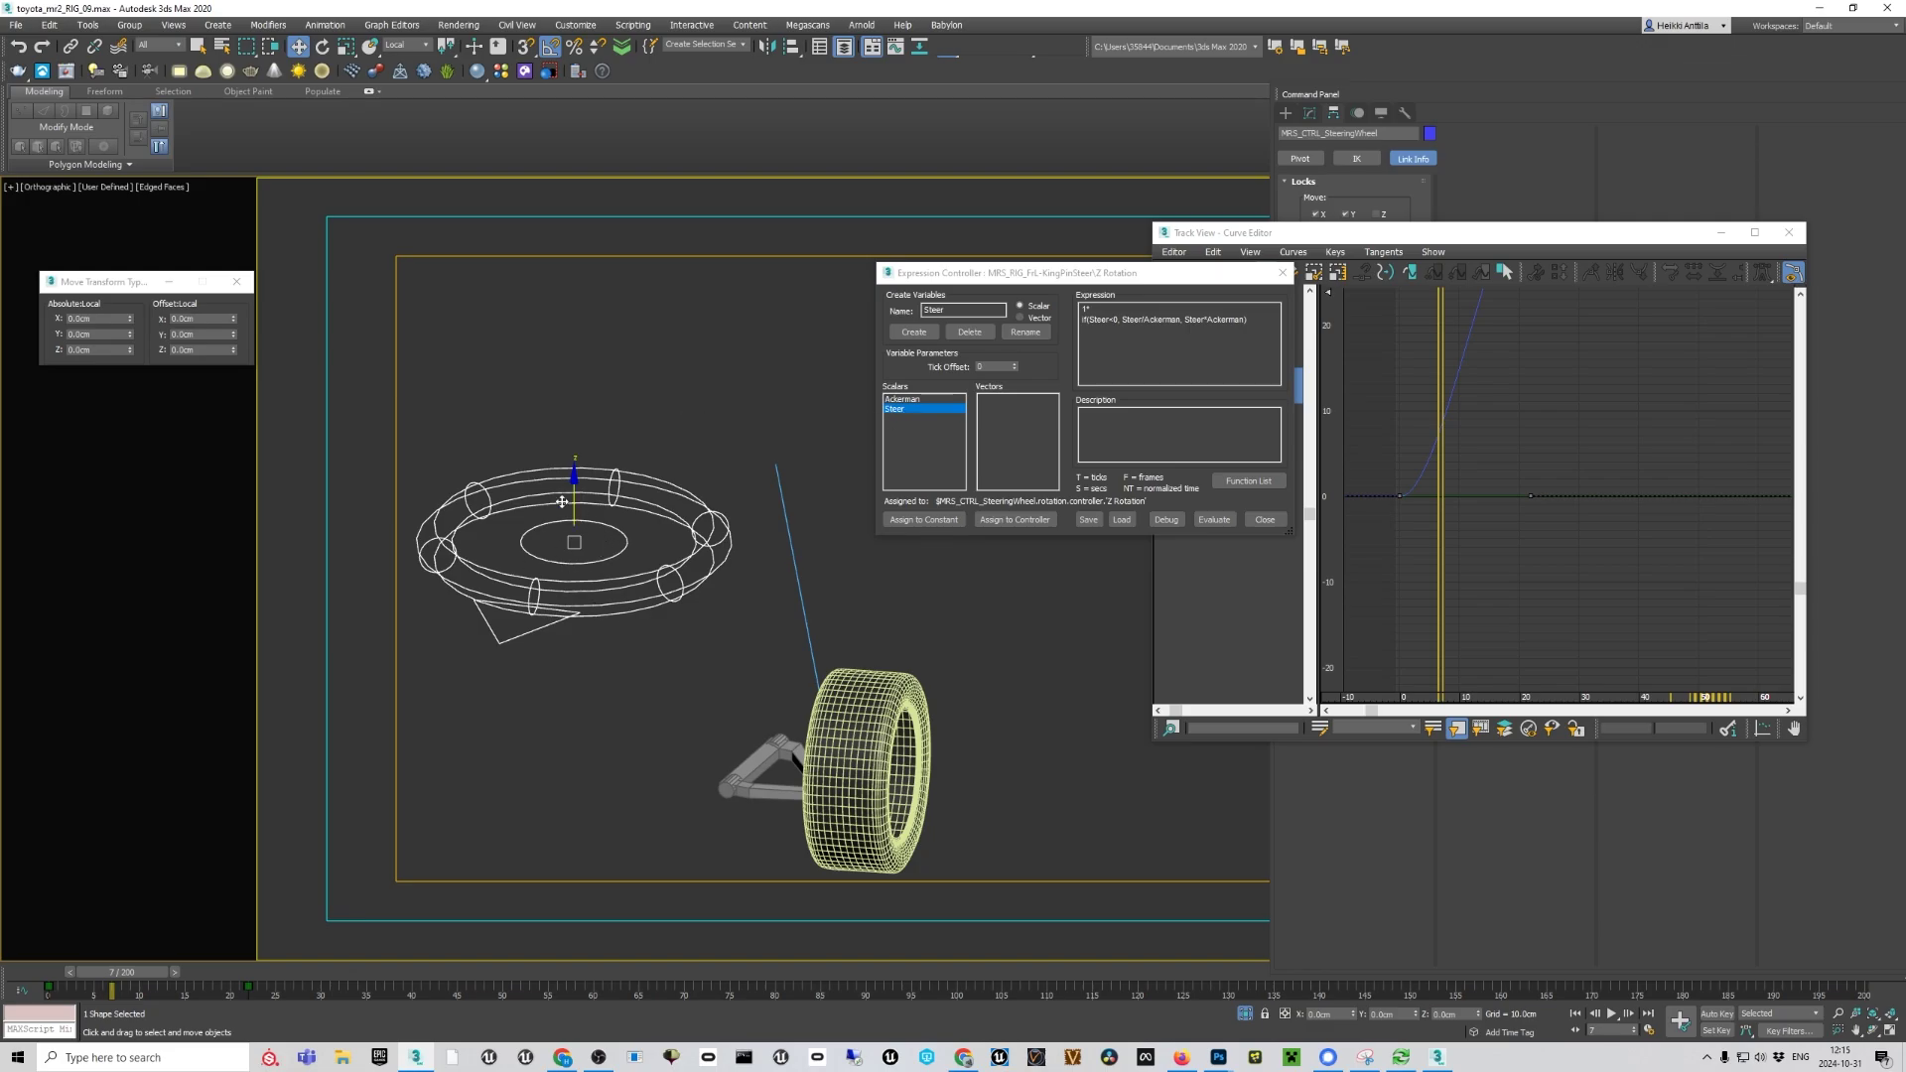
pyautogui.moveTo(764, 474); pyautogui.dragTo(705, 510, button='middle')
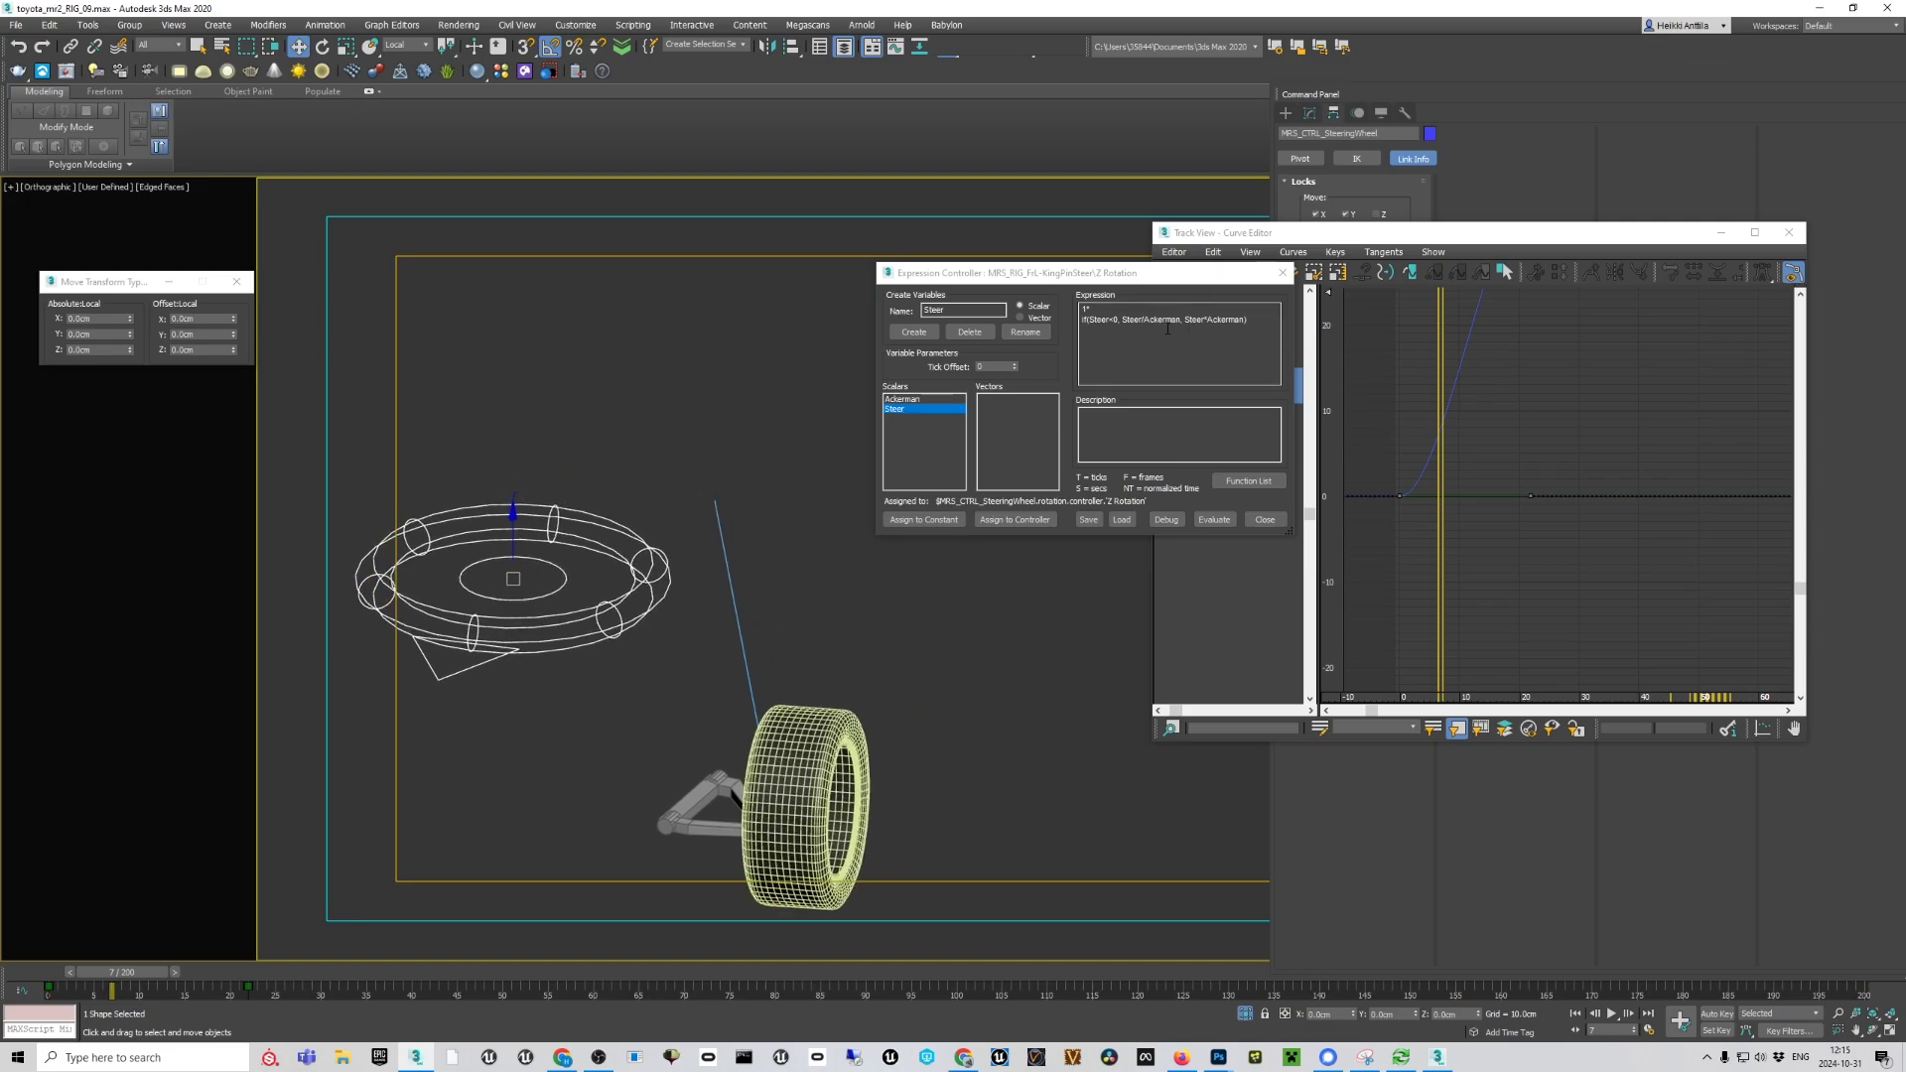
# Replace the whole KingPinSteer expression with just the variable Steer, using a capital S, and evaluate it
pyautogui.moveTo(1265, 323); pyautogui.dragTo(985, 278)
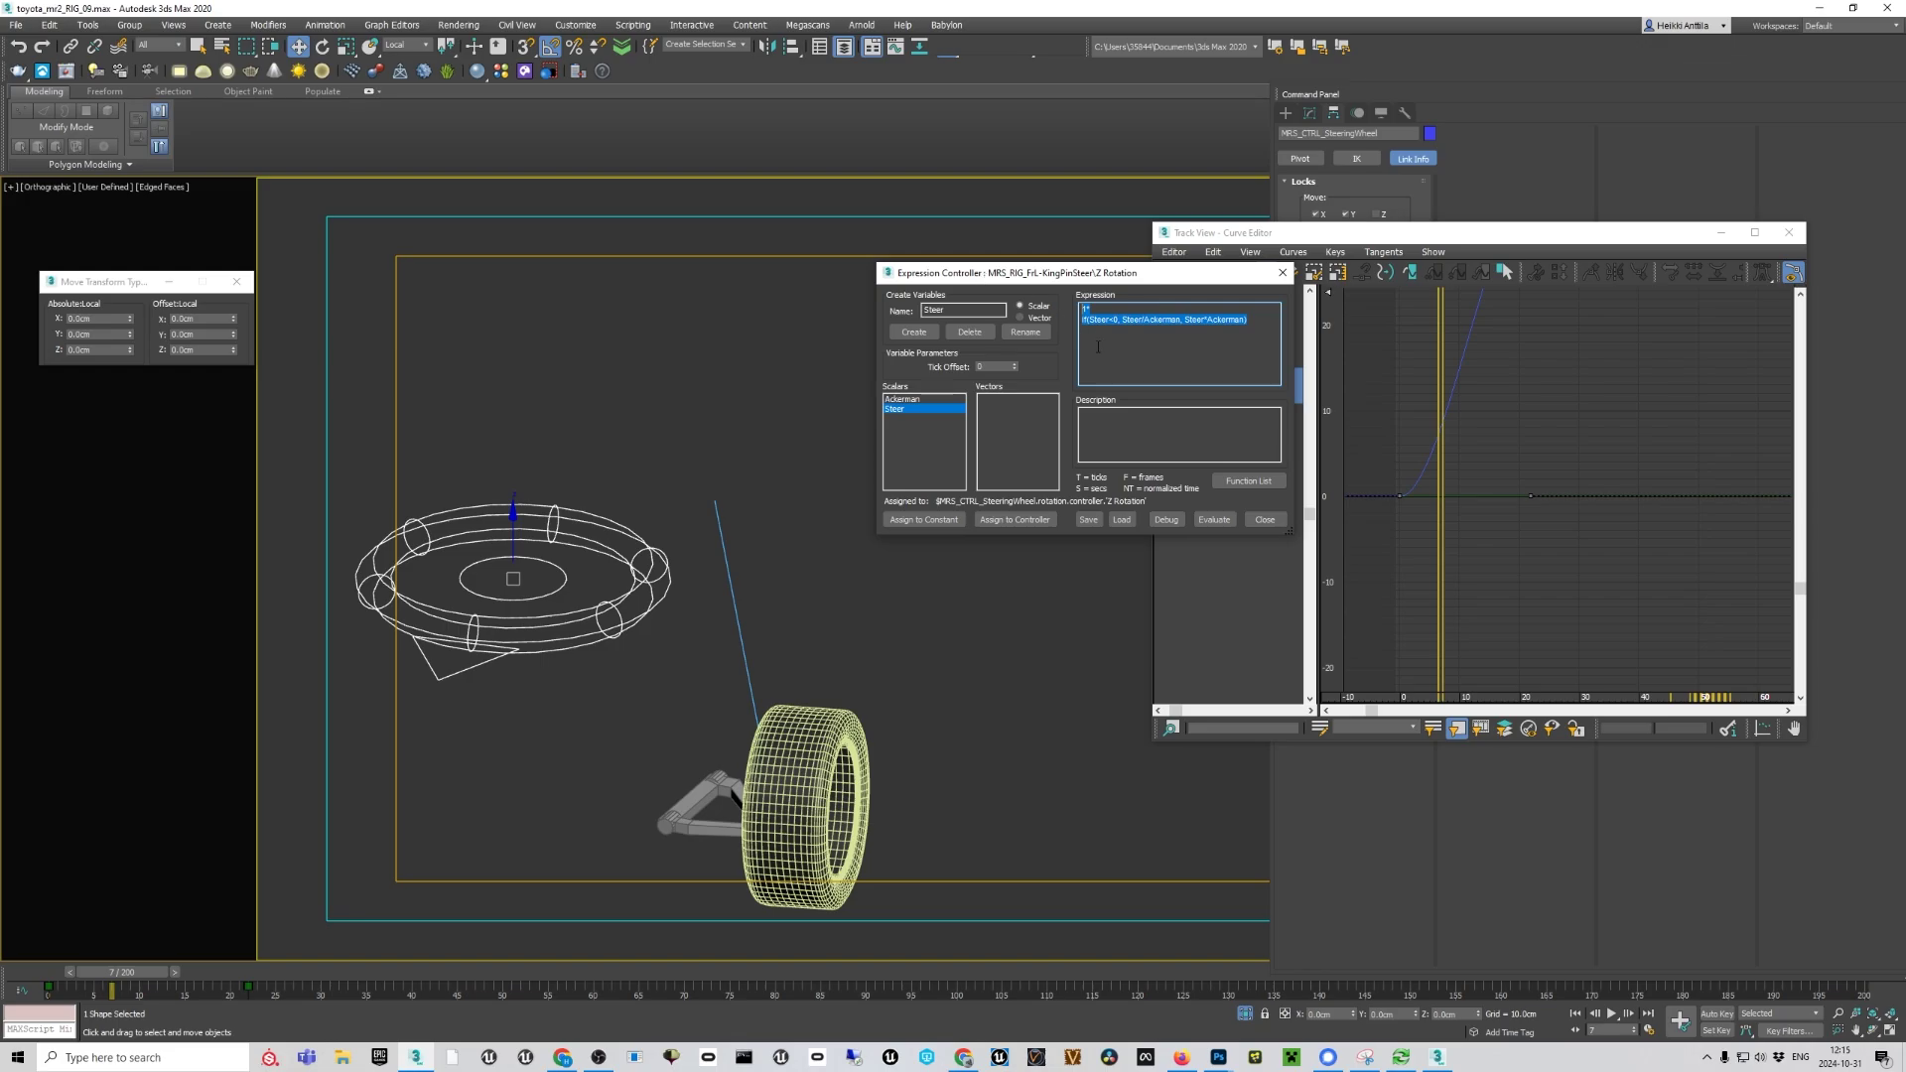
pyautogui.press('Delete')
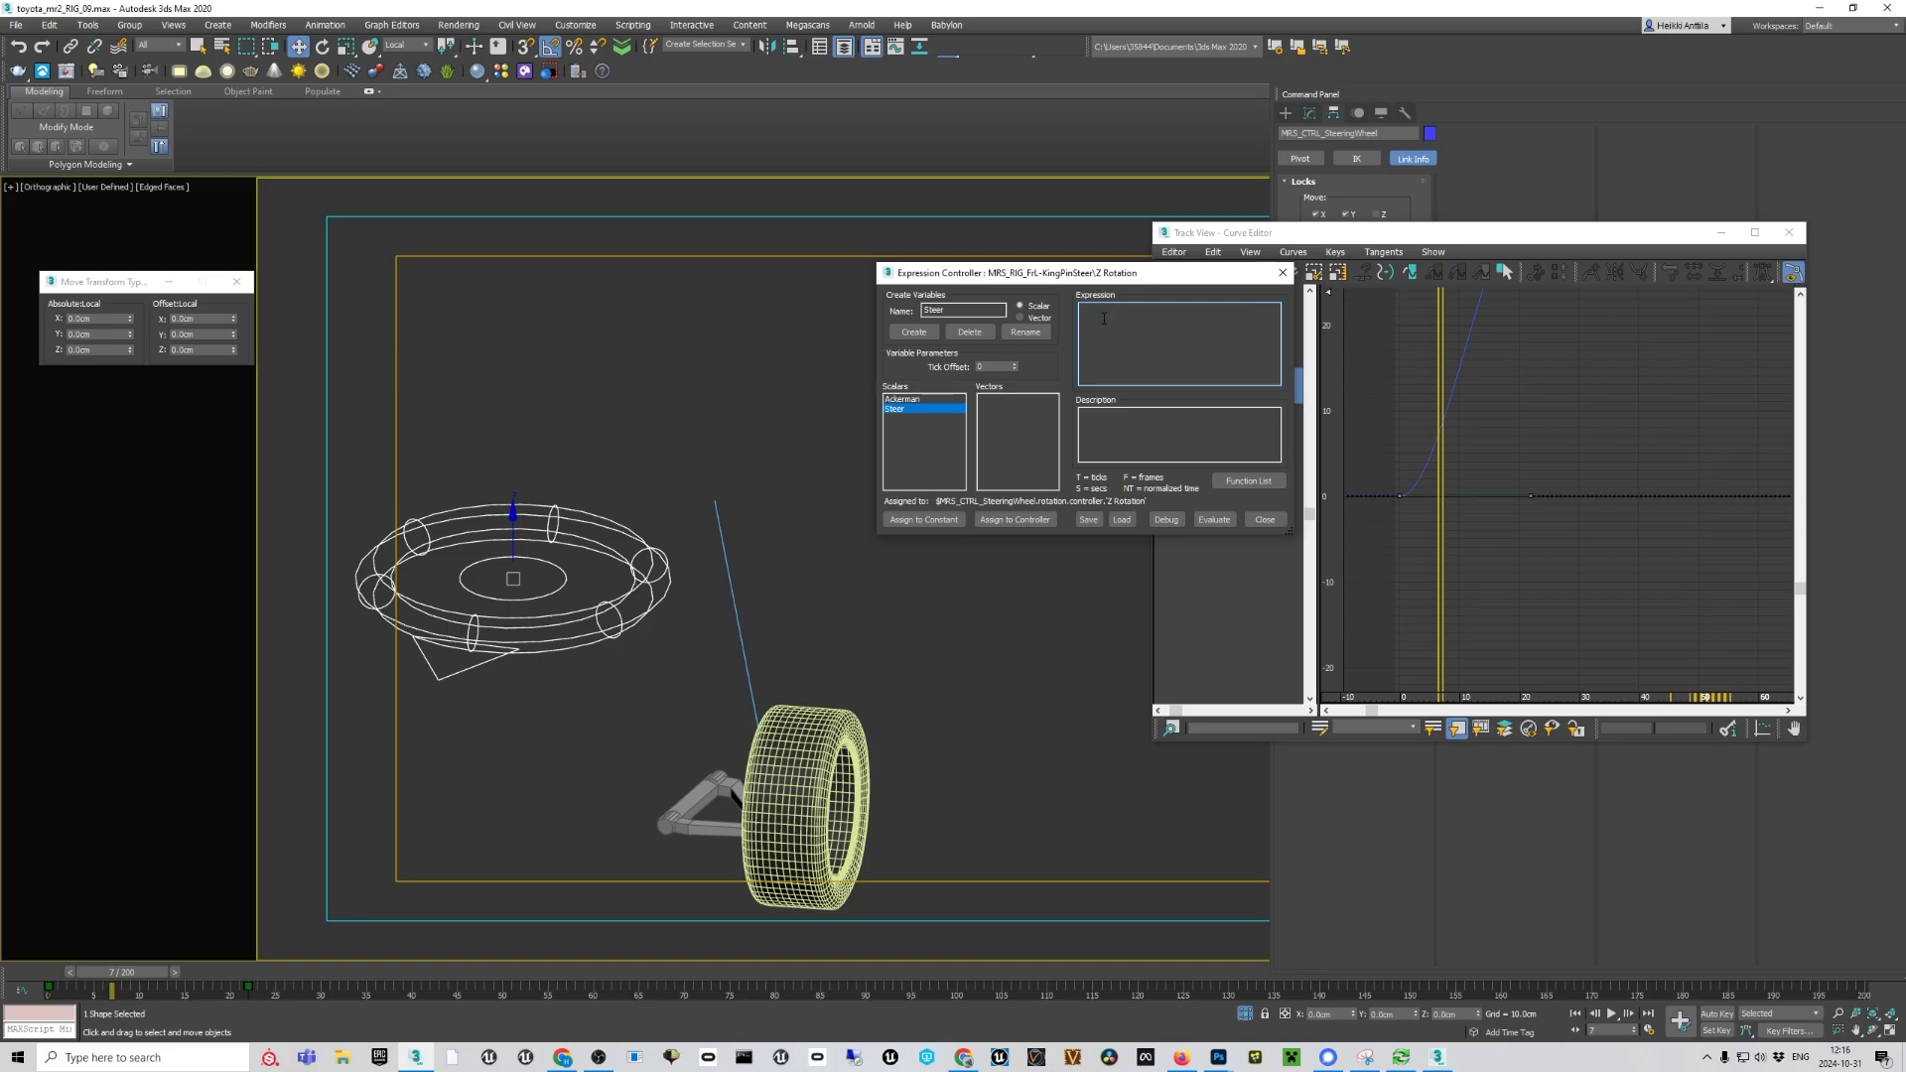
pyautogui.write('steer')
pyautogui.click(1214, 522)
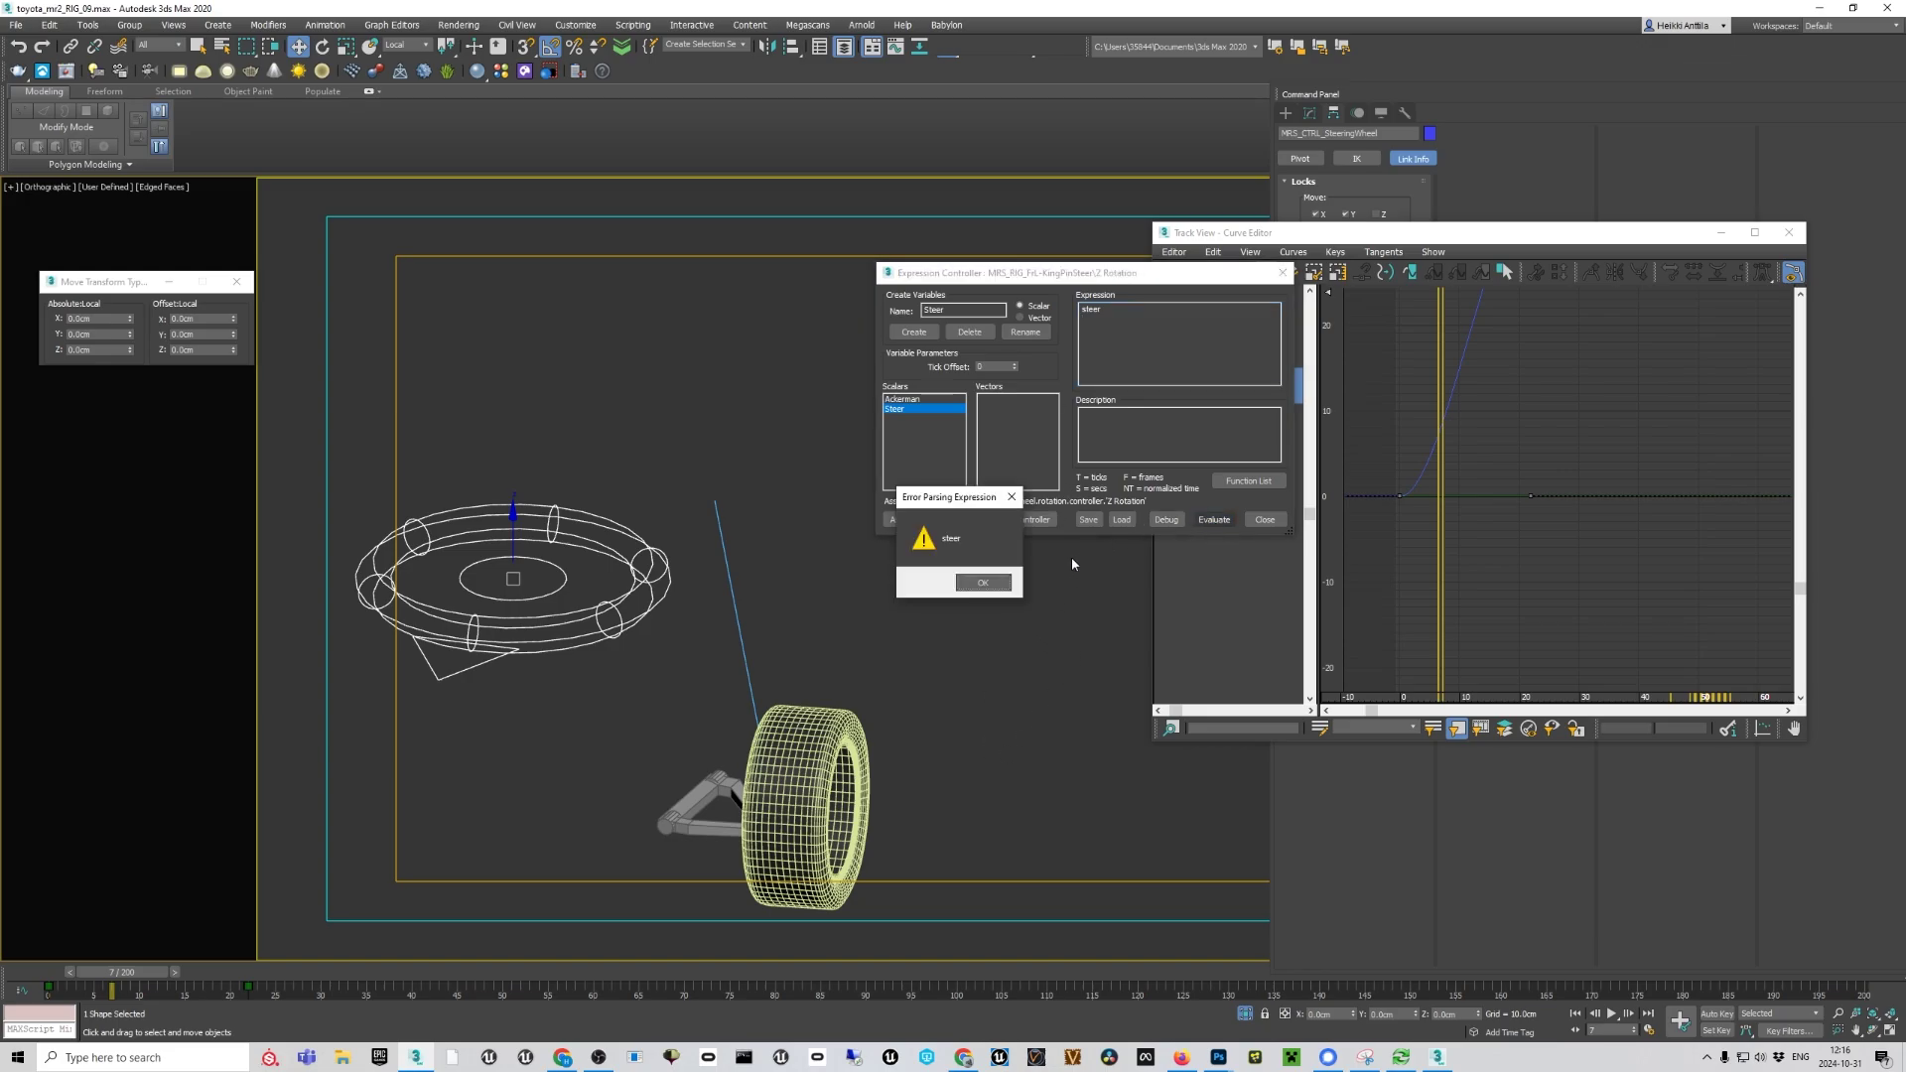
pyautogui.click(983, 583)
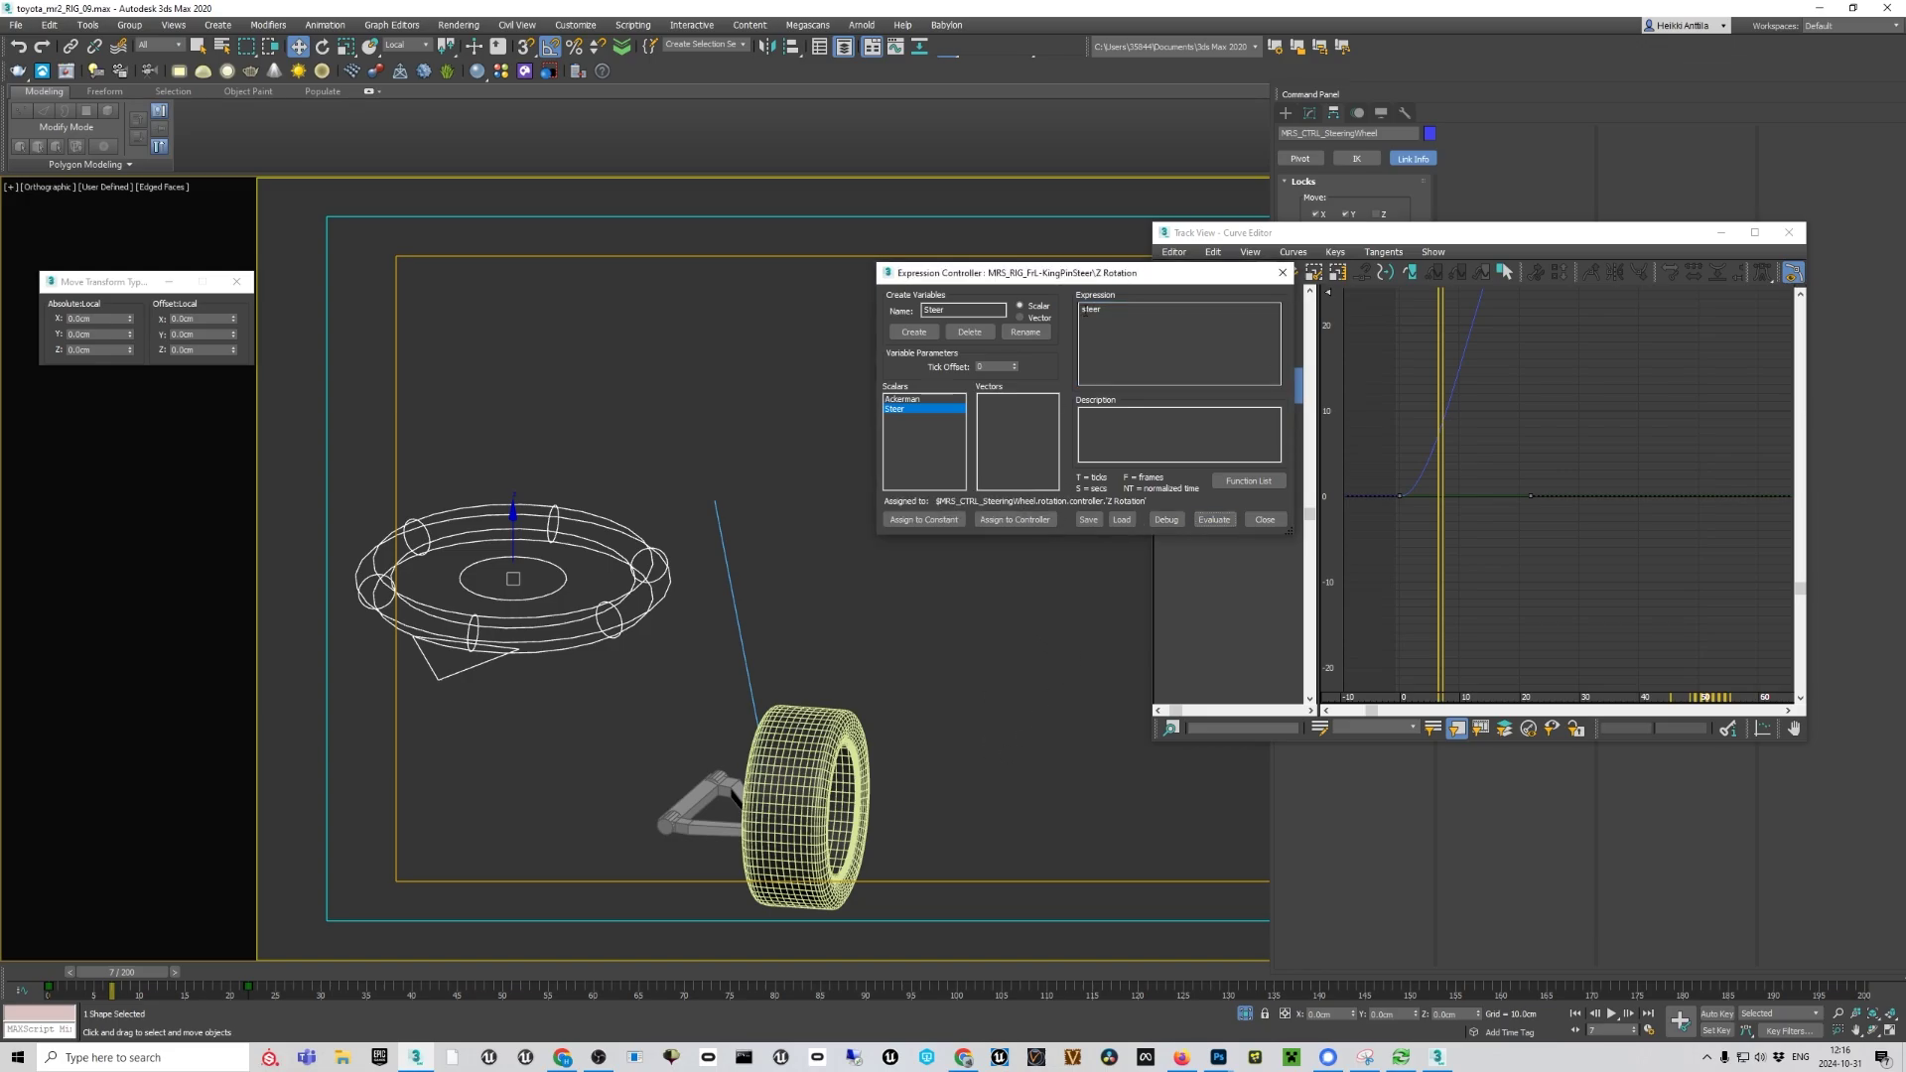
pyautogui.click(1081, 314)
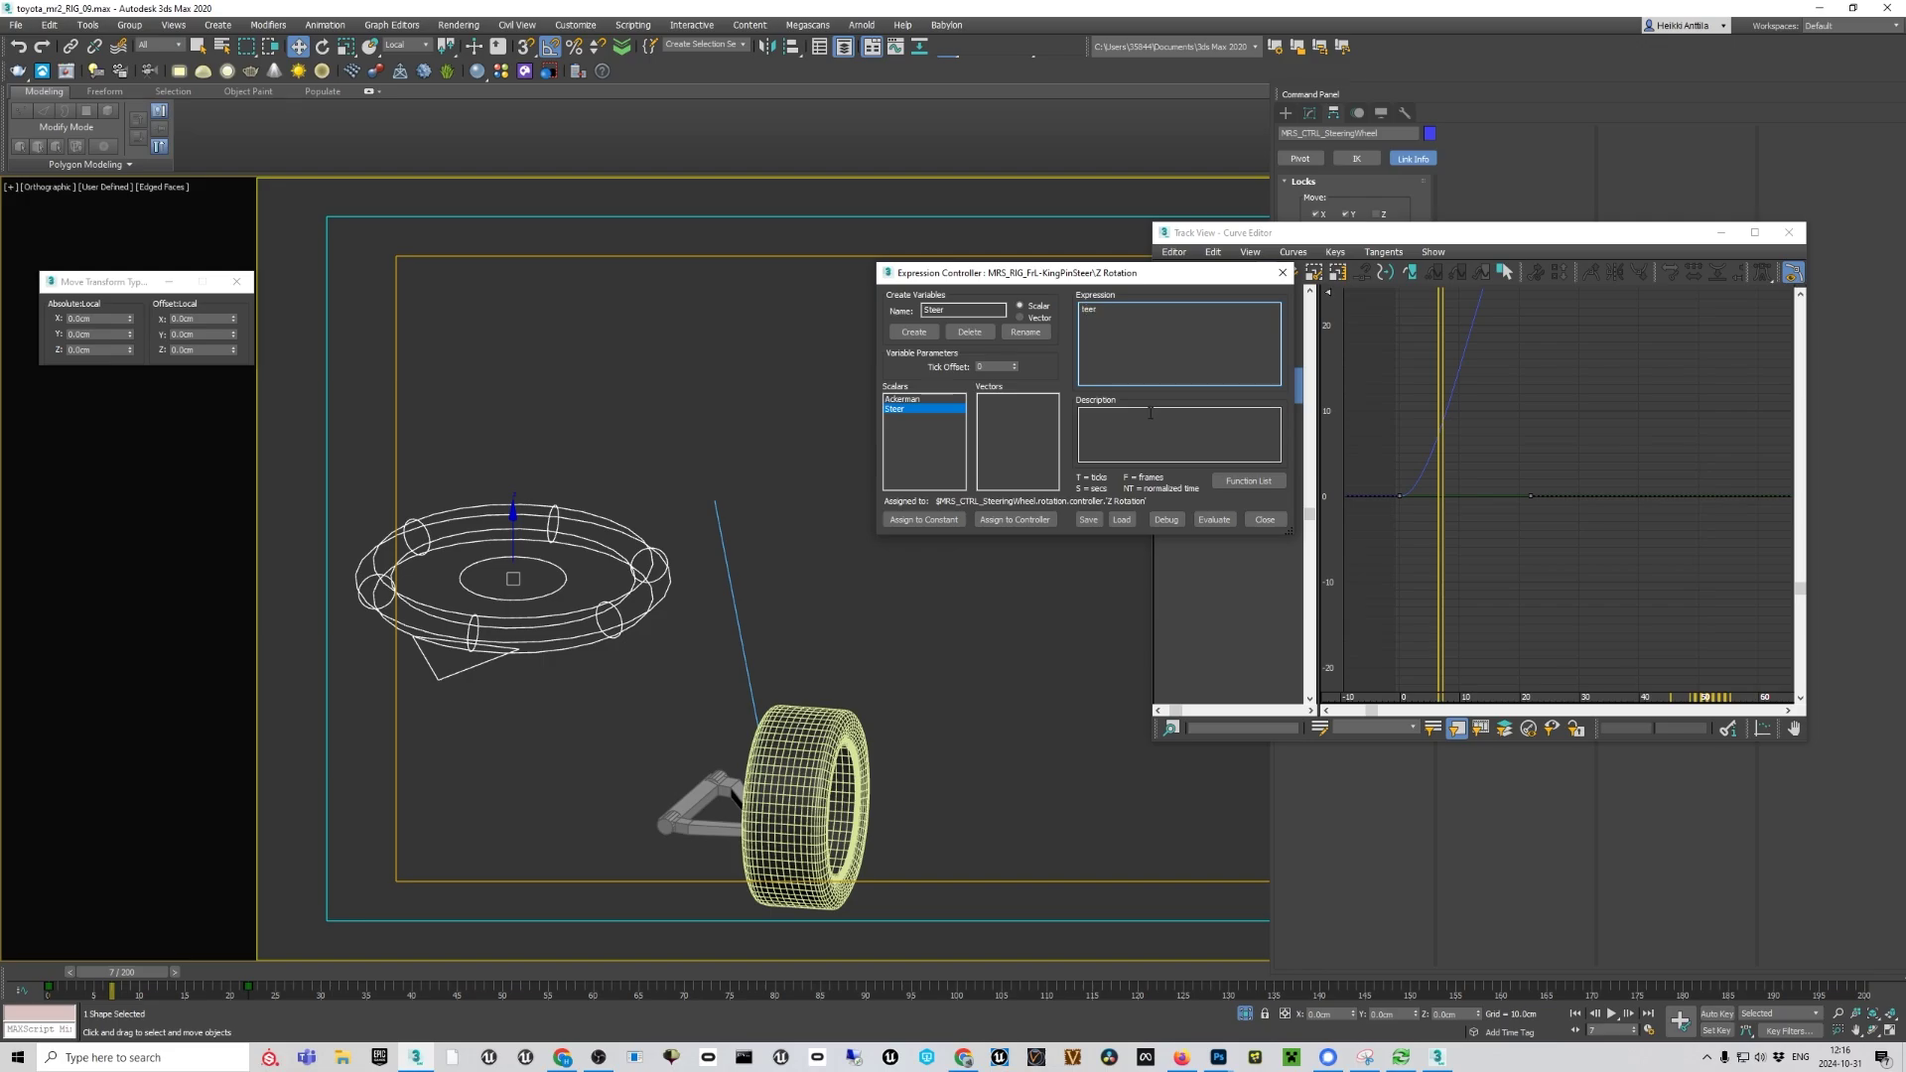
pyautogui.write('St')
pyautogui.click(1228, 520)
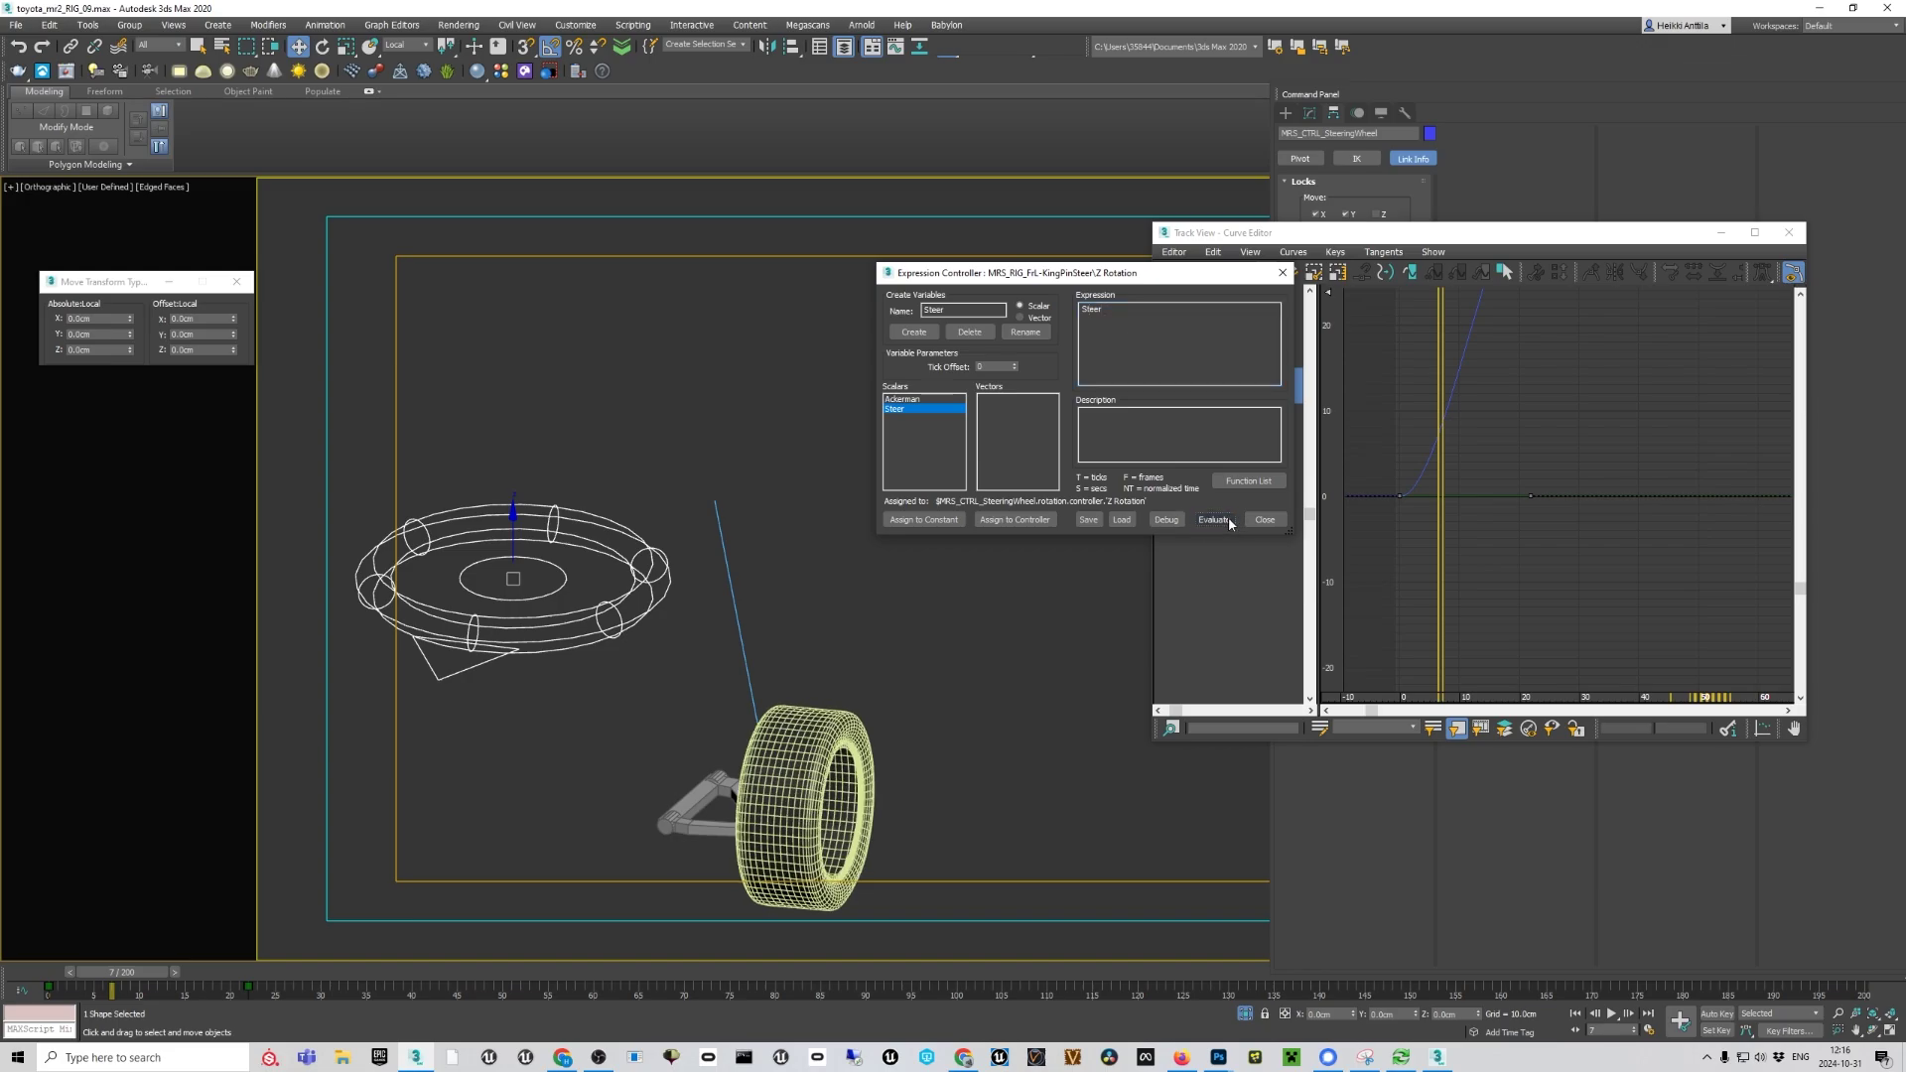
pyautogui.click(1220, 518)
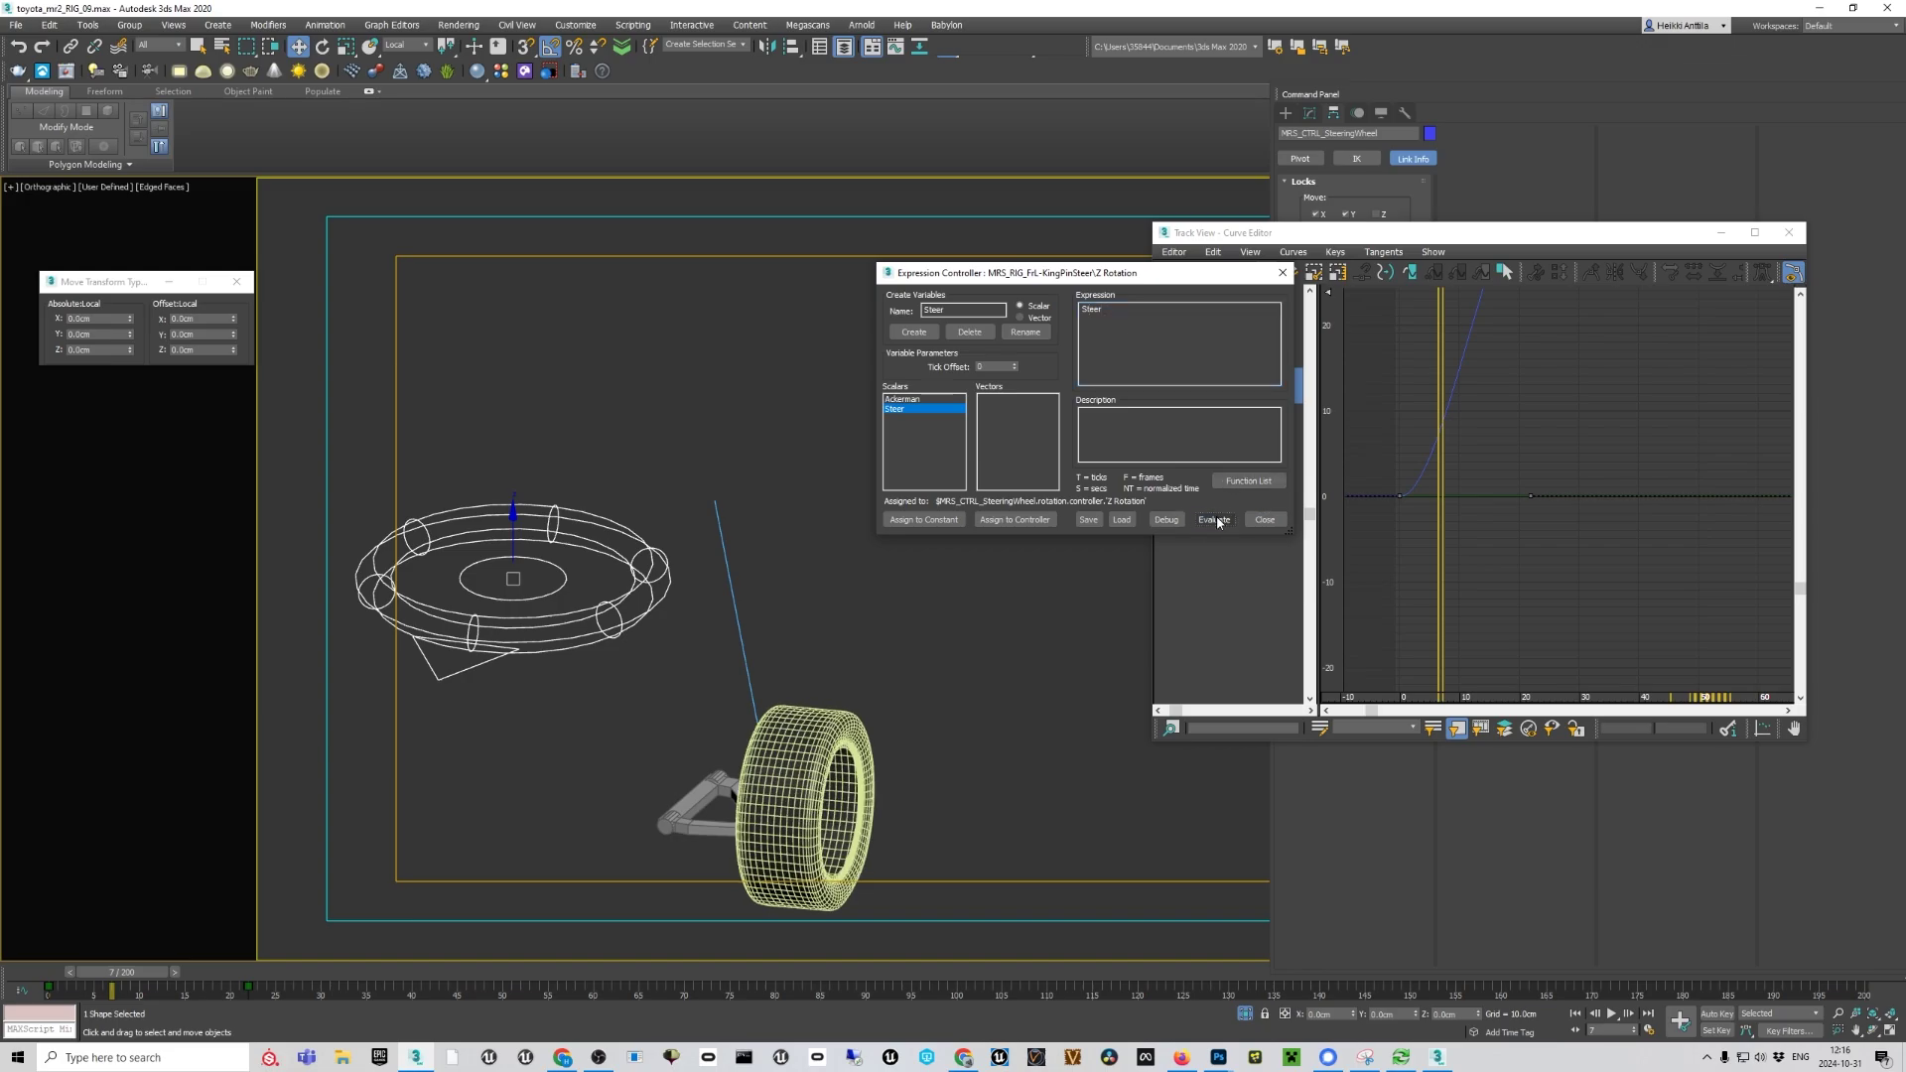
# Examine the expression's variables in the debug window while scrubbing the timeline back to frame 0
pyautogui.click(1164, 521)
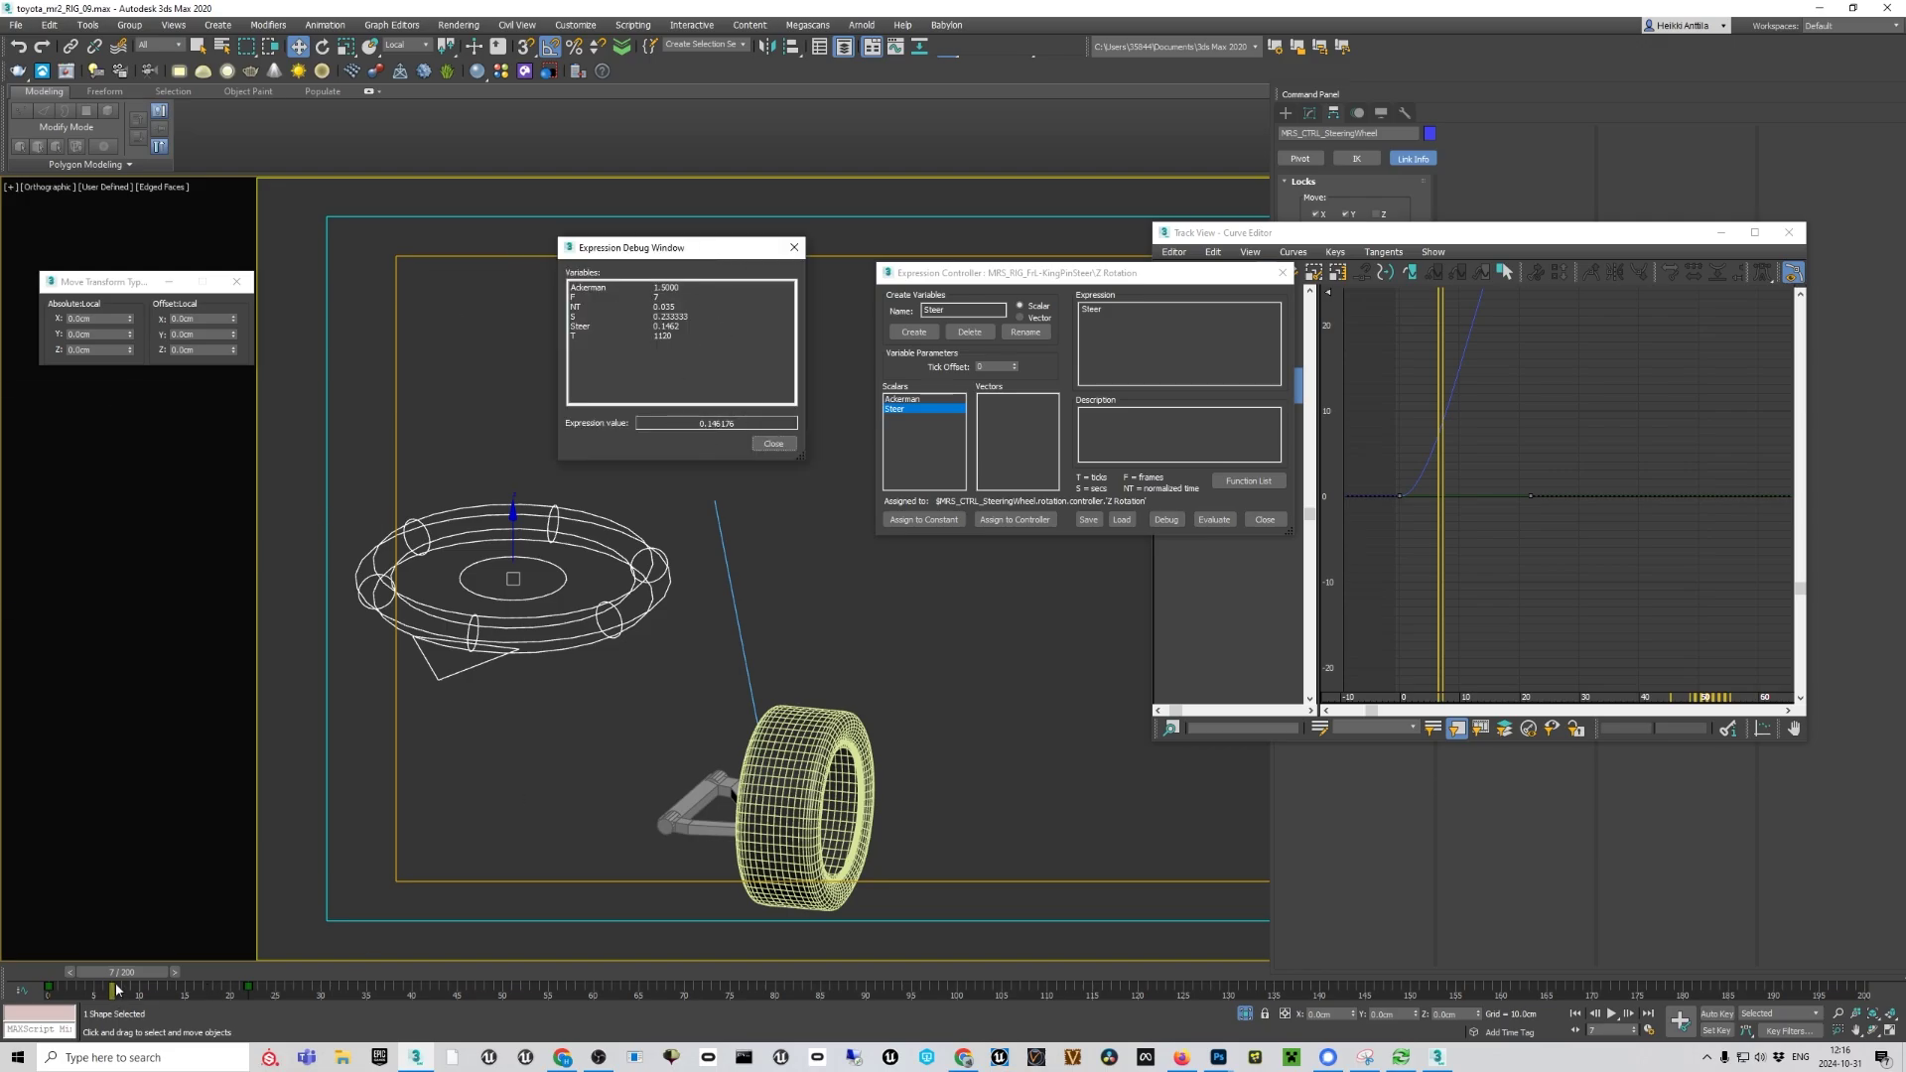
pyautogui.moveTo(117, 990)
pyautogui.mouseDown()
pyautogui.moveTo(237, 991)
pyautogui.moveTo(95, 990)
pyautogui.moveTo(261, 979)
pyautogui.moveTo(100, 980)
pyautogui.mouseUp()
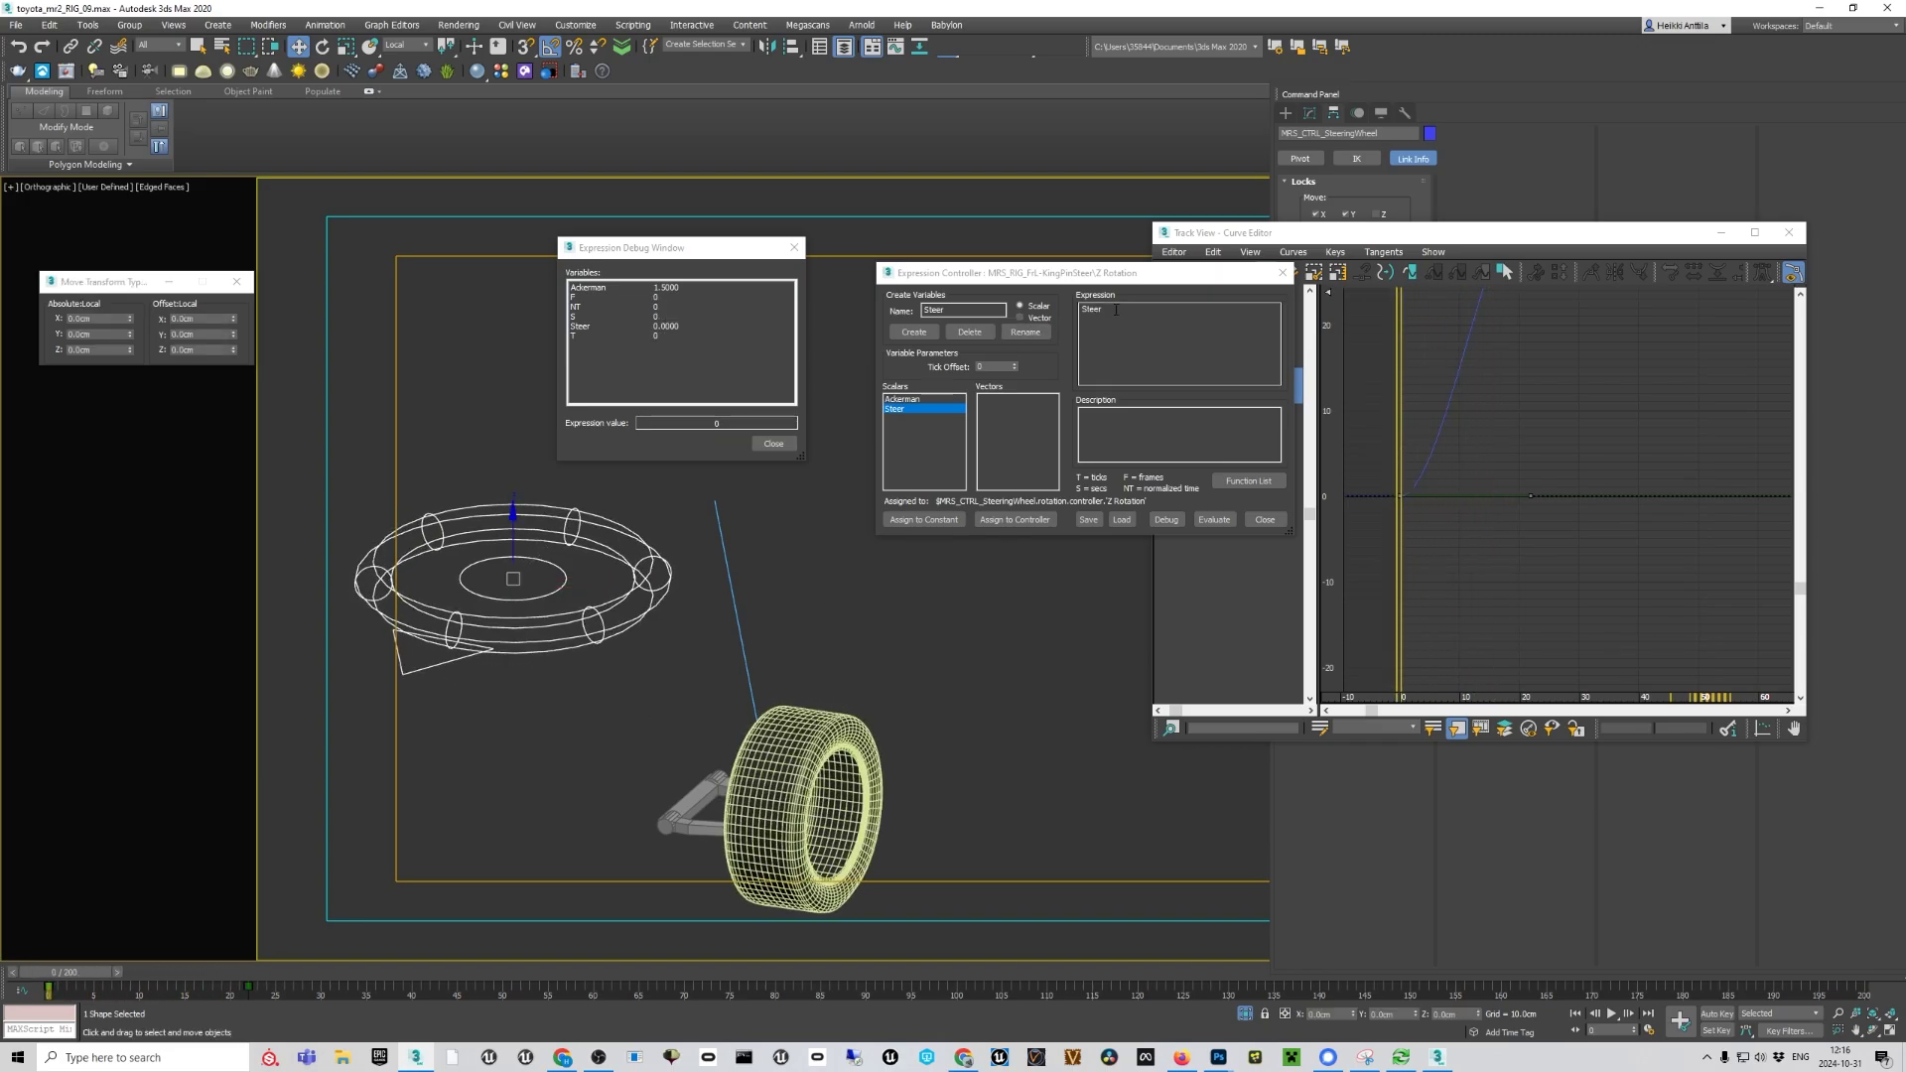
# Restore the expression to 1* if(Steer<0, Steer/Ackerman, Steer*Ackerman) and accept 1.5 as the constant assigned to the Ackerman scalar
pyautogui.click(1170, 359)
pyautogui.write('1* if(Steer<0, Steer/Ackerman, Steer*Ackerman)')
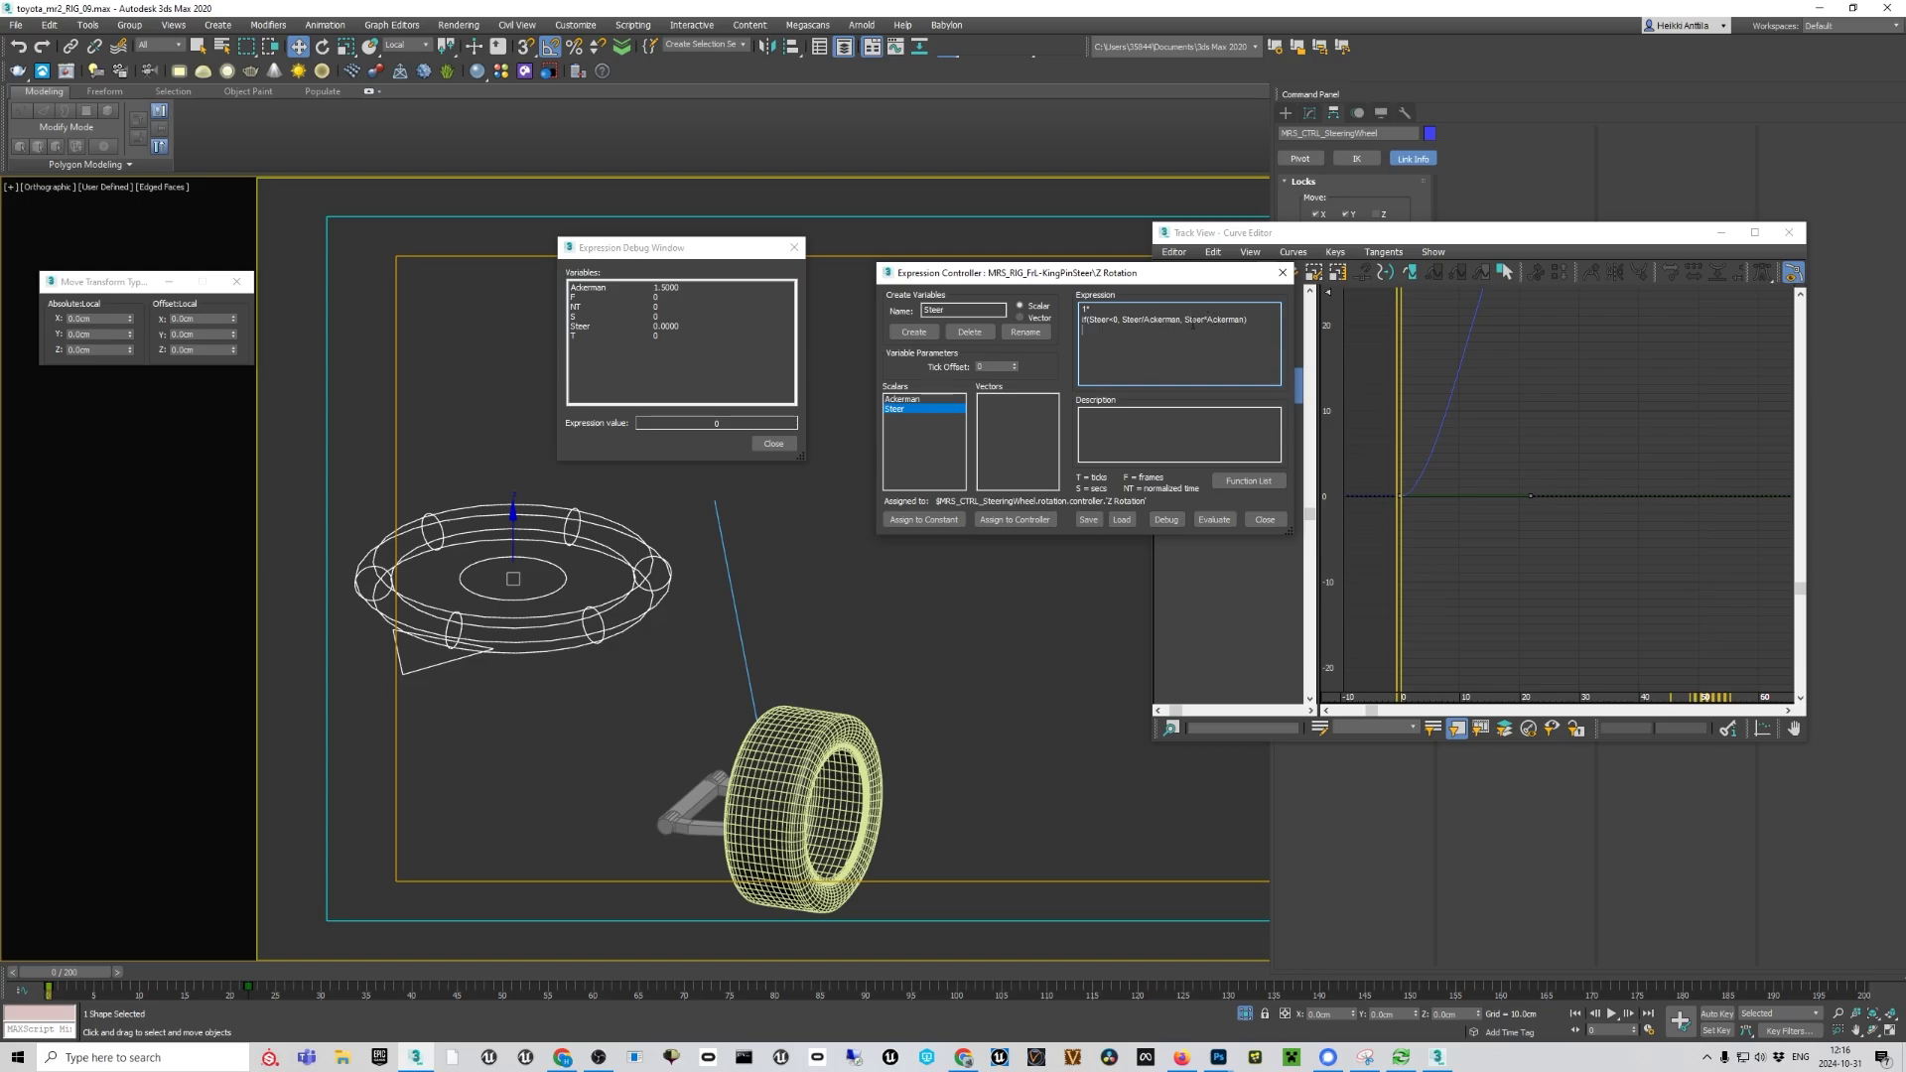
pyautogui.click(903, 398)
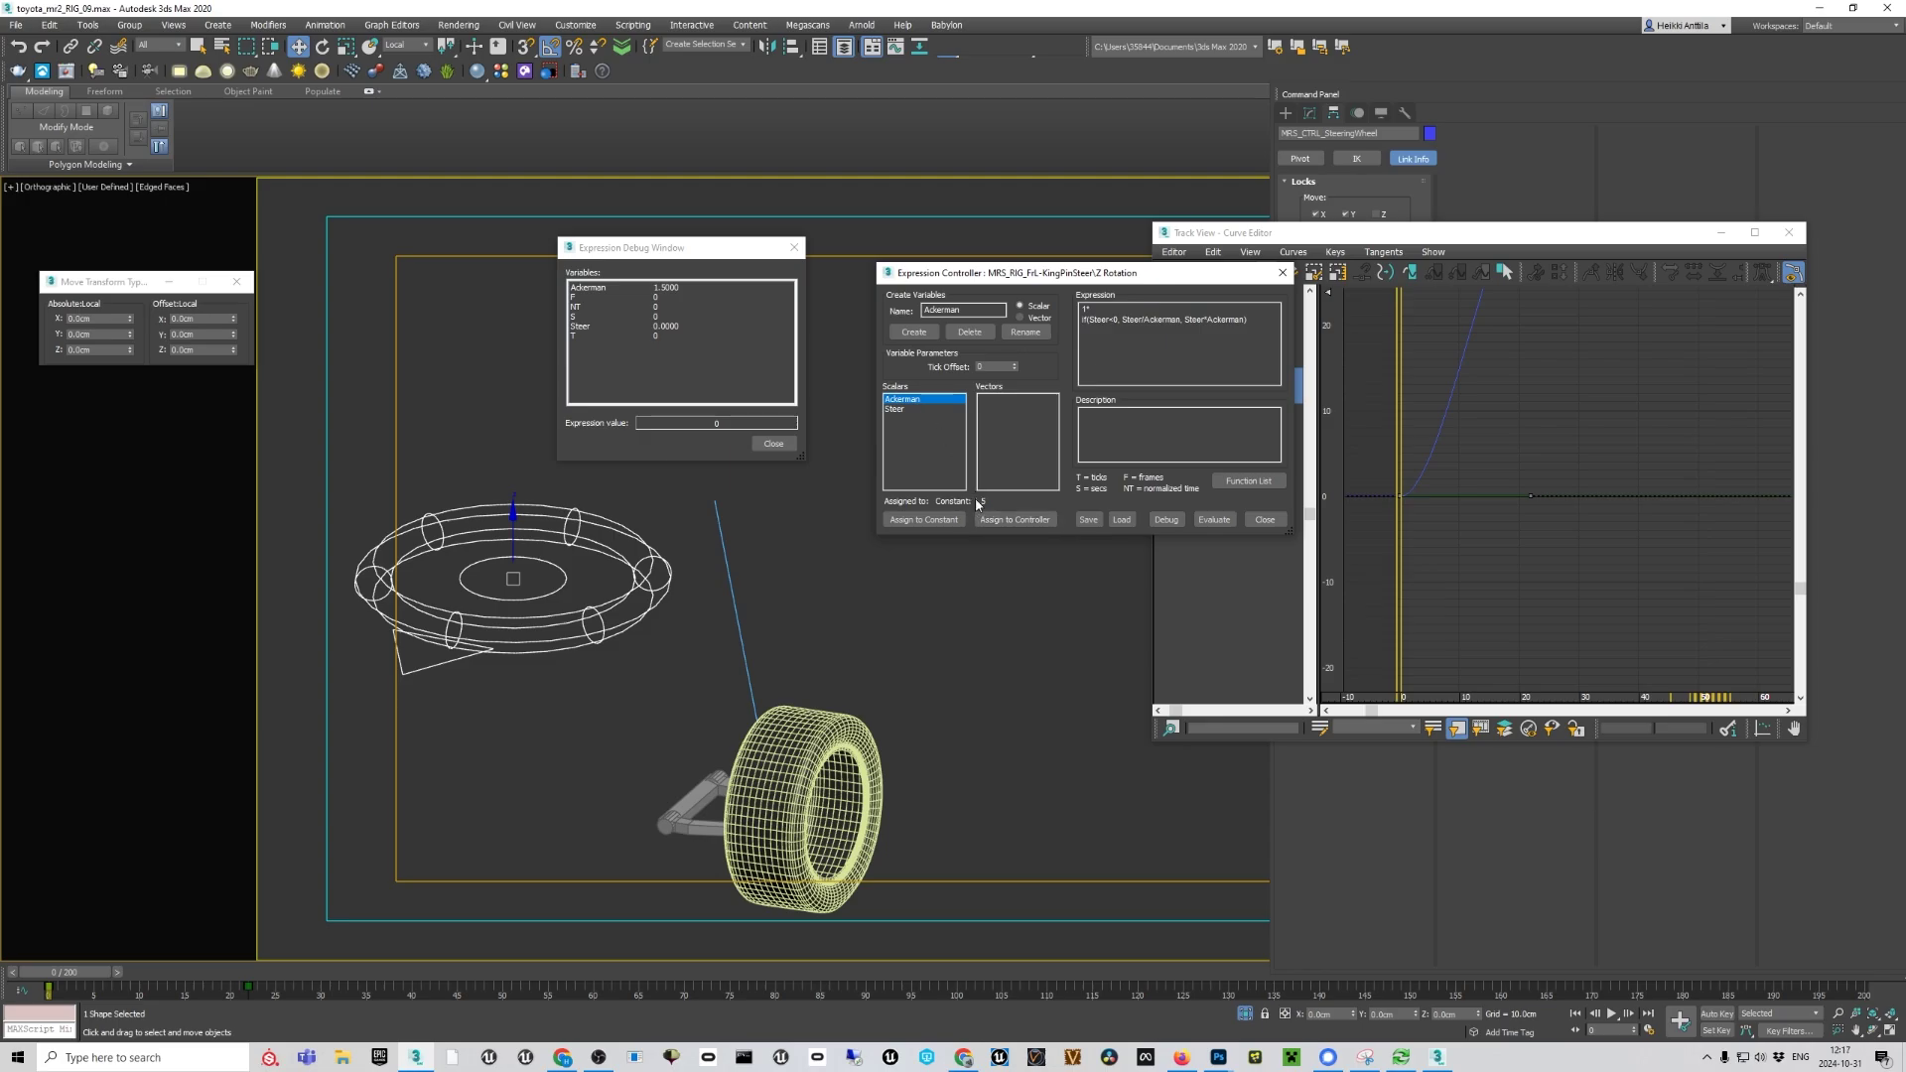
pyautogui.click(923, 519)
pyautogui.doubleClick(941, 344)
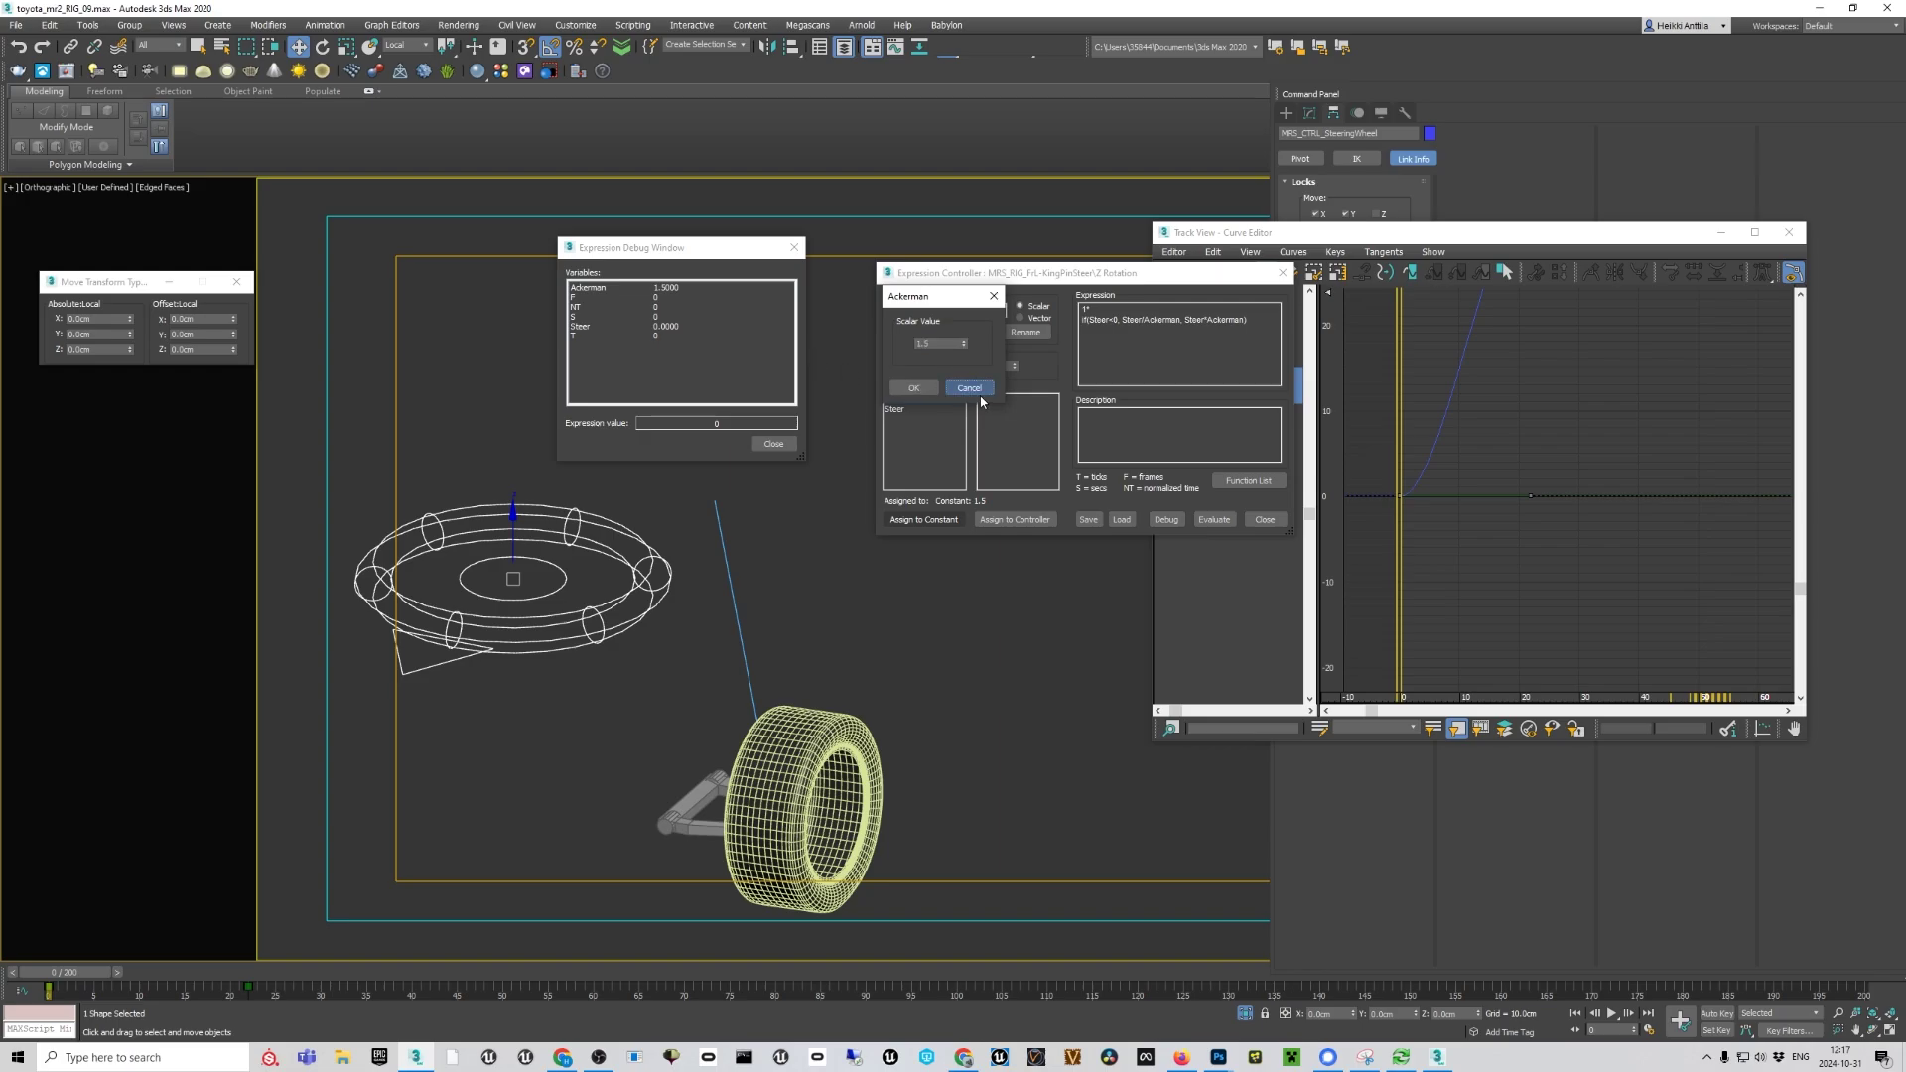
pyautogui.click(913, 388)
# Examine the if statement in the expression and look up its syntax in the expression function list
pyautogui.click(1139, 351)
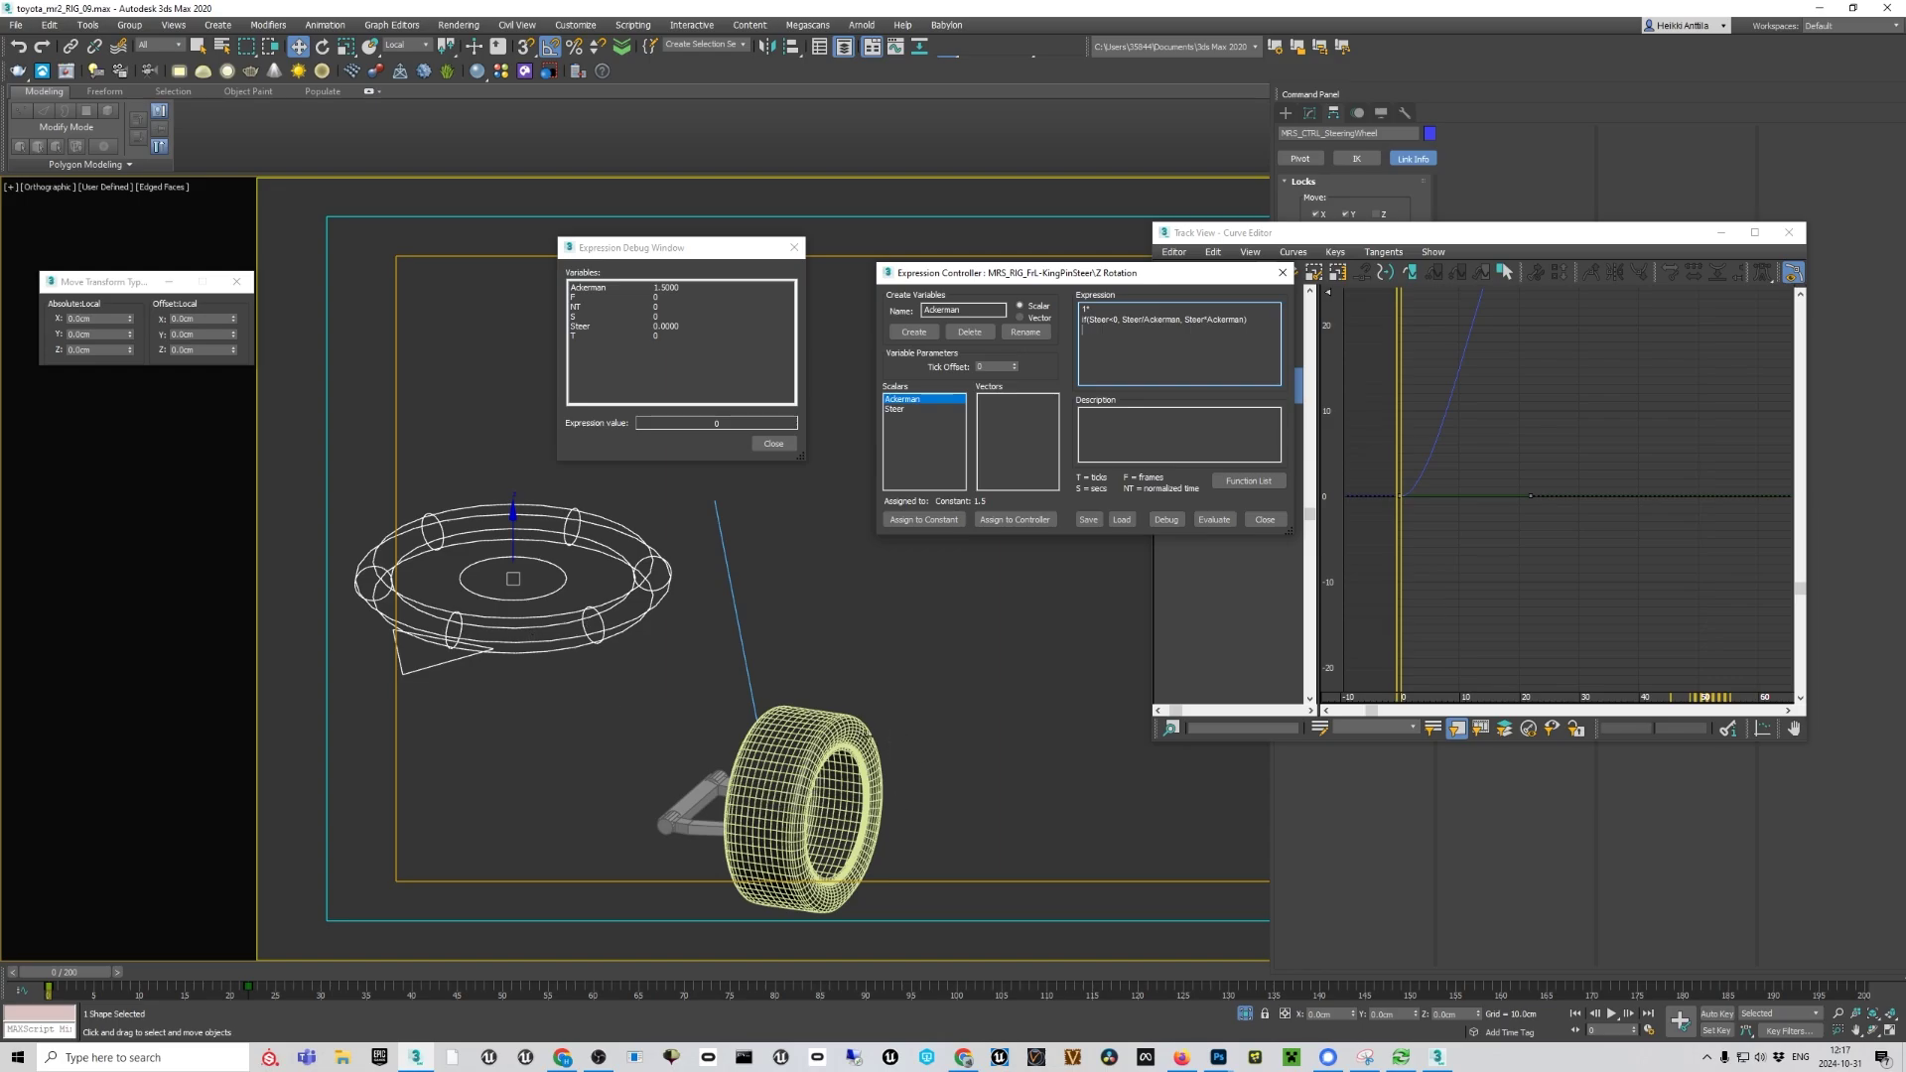
pyautogui.moveTo(1266, 320); pyautogui.dragTo(1028, 323)
pyautogui.click(1142, 361)
pyautogui.click(1246, 482)
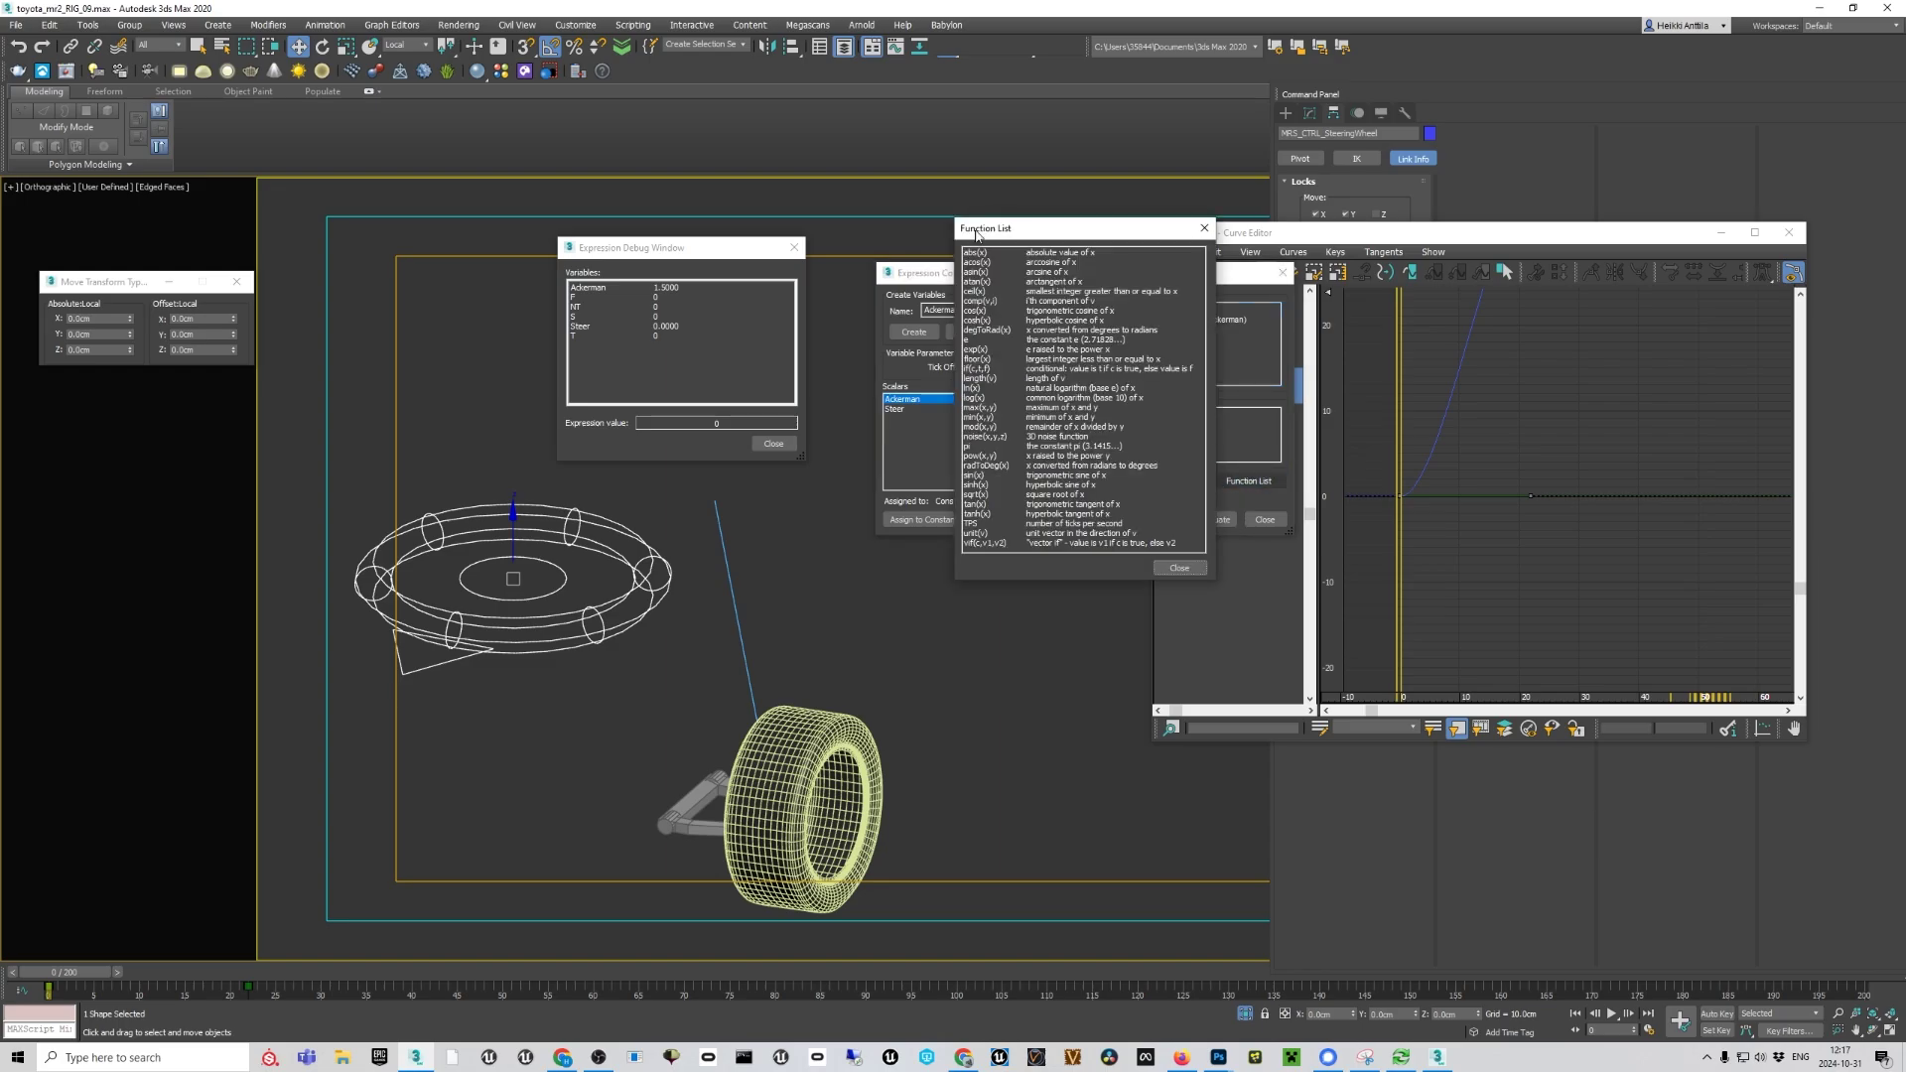
pyautogui.click(1204, 228)
pyautogui.click(1248, 482)
pyautogui.click(1204, 228)
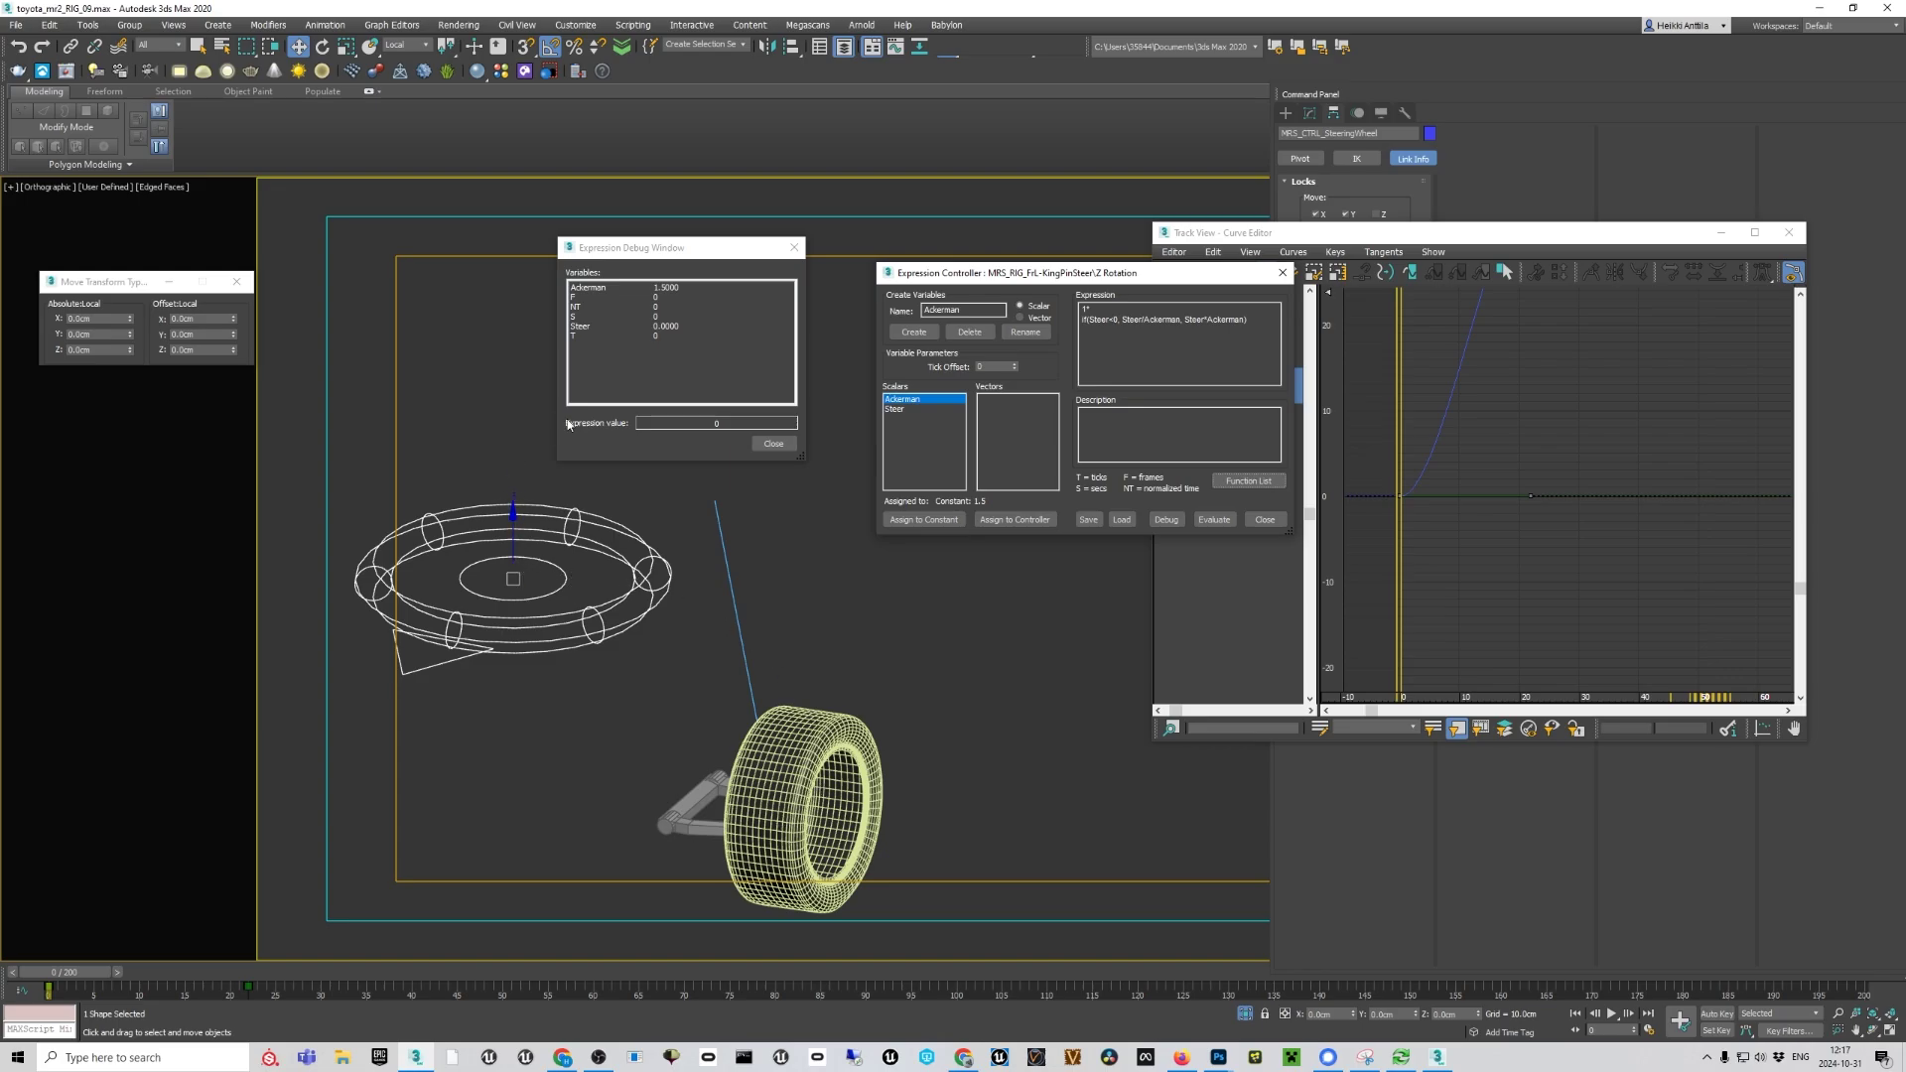
# Add a line reading Steer below the KingPinSteer expression, then copy the original if formula and remove it
pyautogui.click(1207, 358)
pyautogui.click(1127, 350)
pyautogui.write('Steer')
pyautogui.moveTo(1258, 323); pyautogui.dragTo(993, 294)
pyautogui.hotkey('ctrl', 'c')
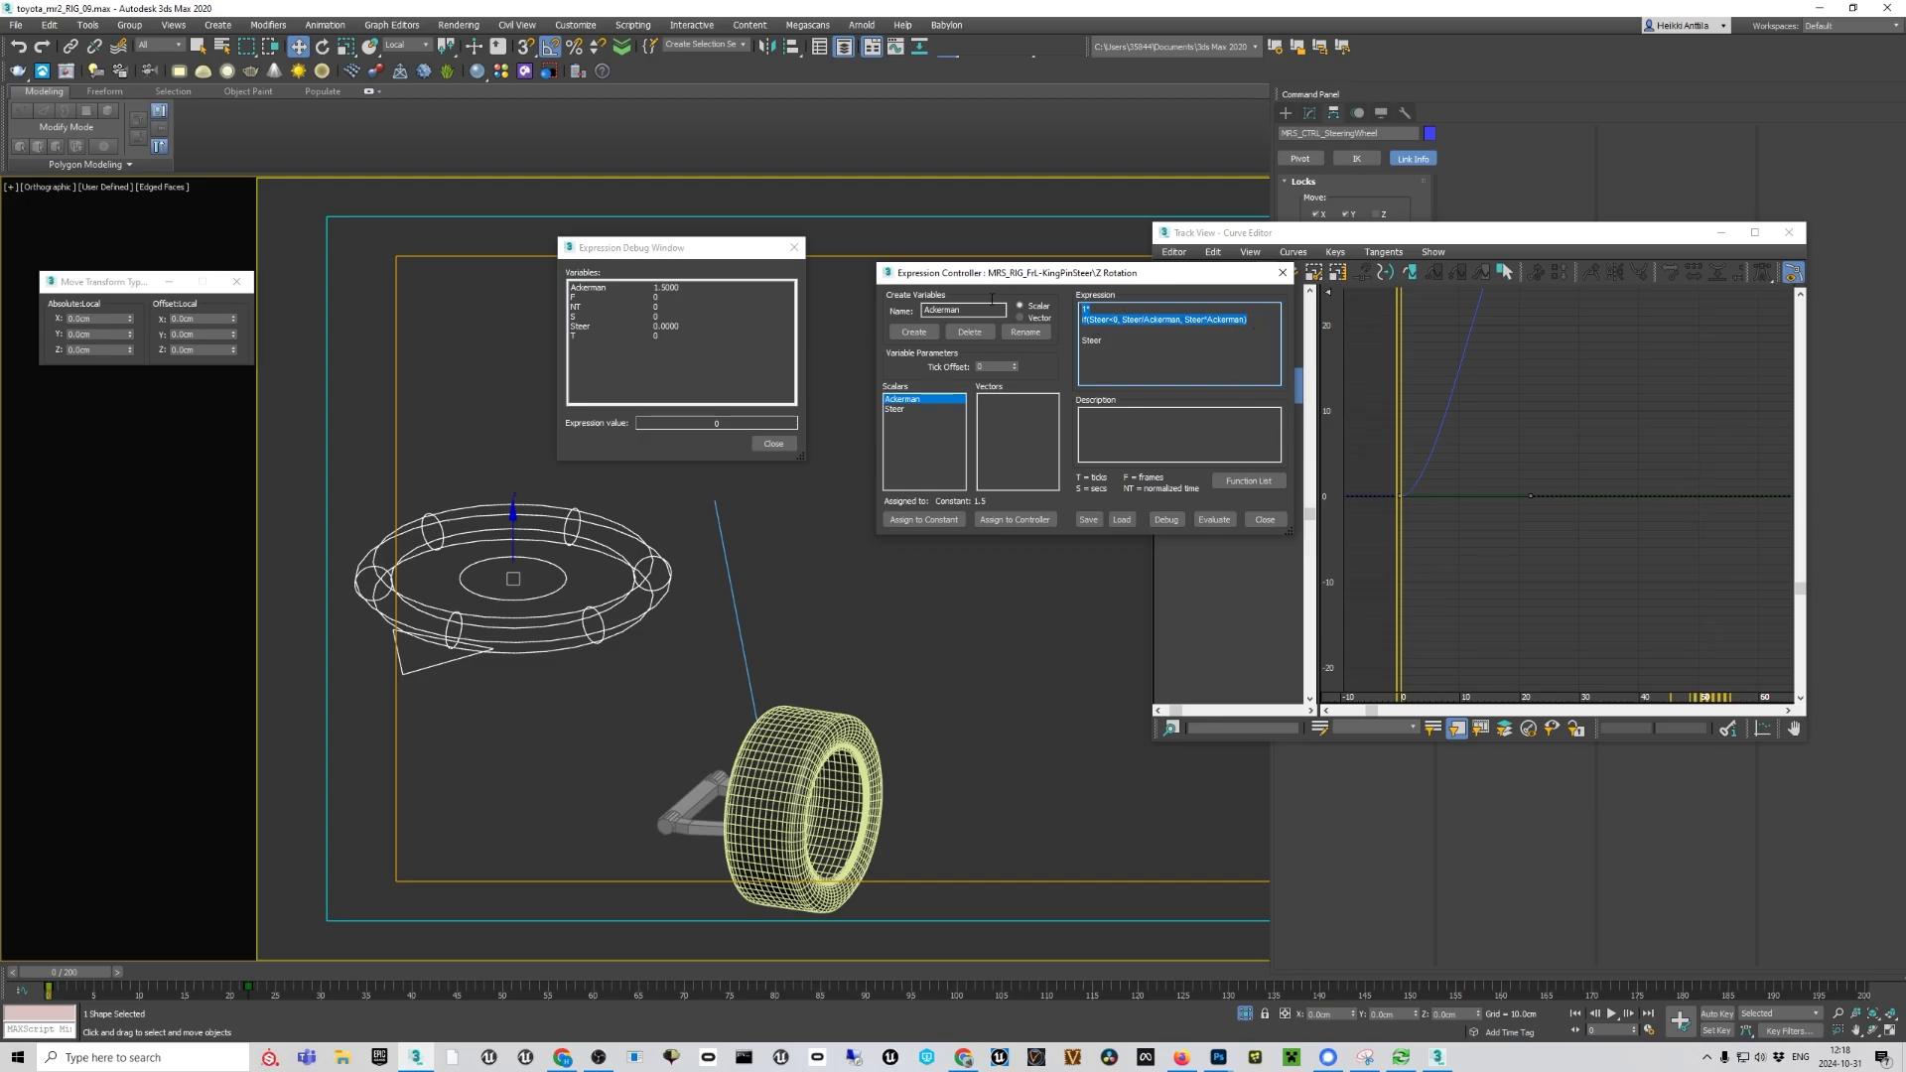
pyautogui.press('Delete')
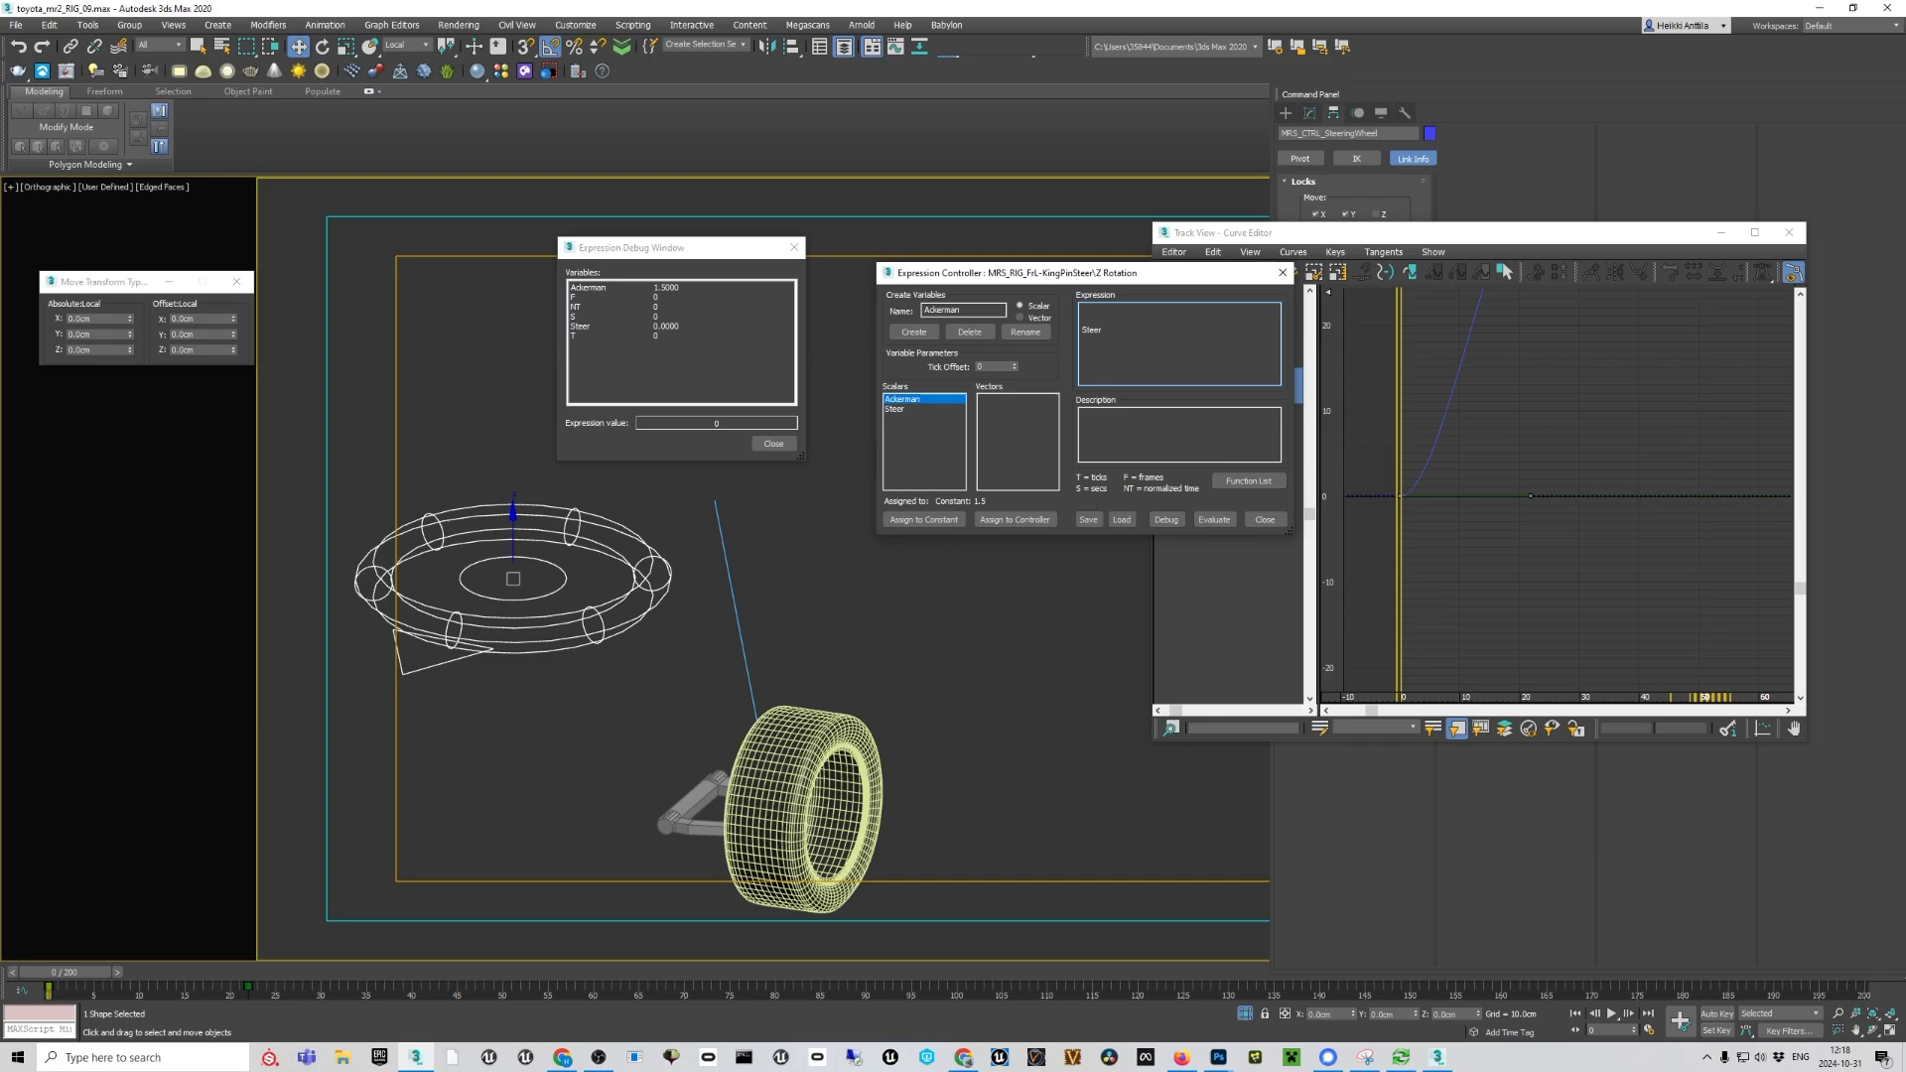
# Open Notepad, paste the copied if formula into a blank document, and move its window lower
pyautogui.click(18, 1059)
pyautogui.write('nope')
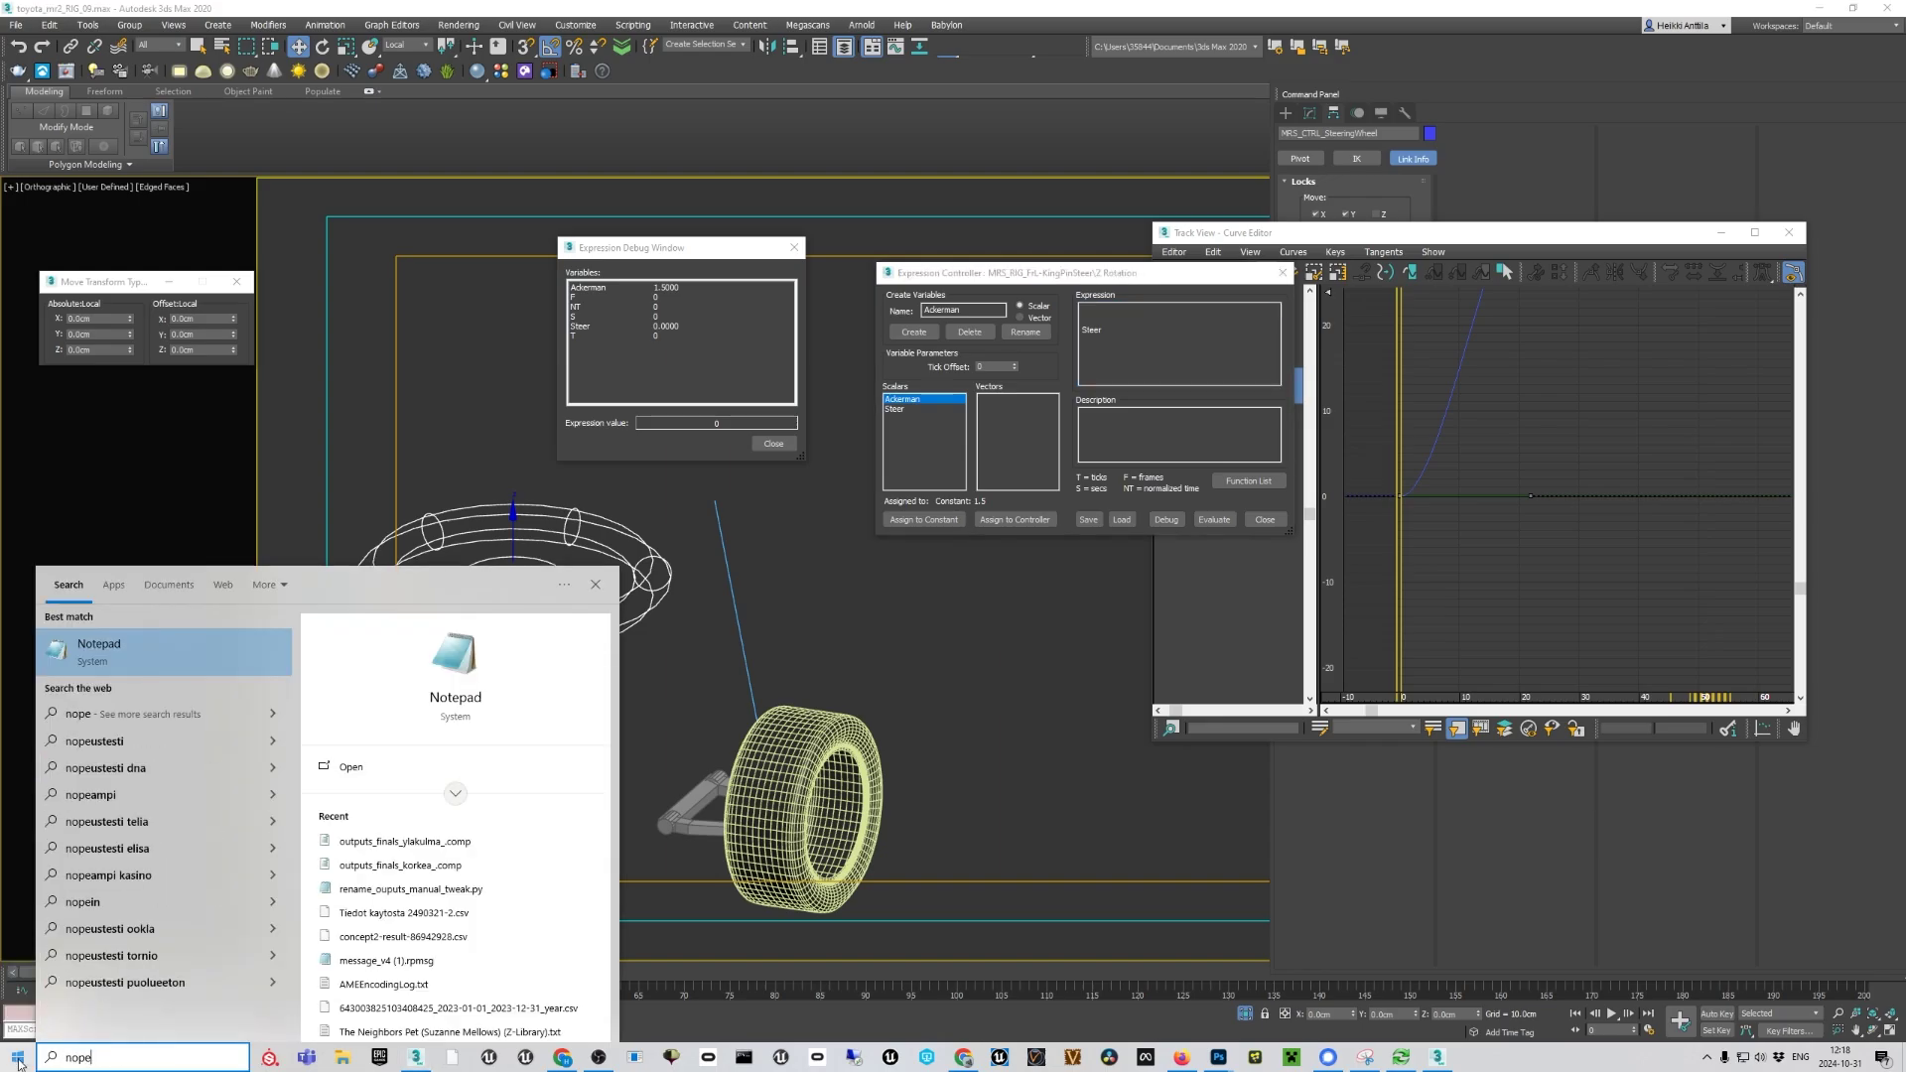
pyautogui.click(445, 712)
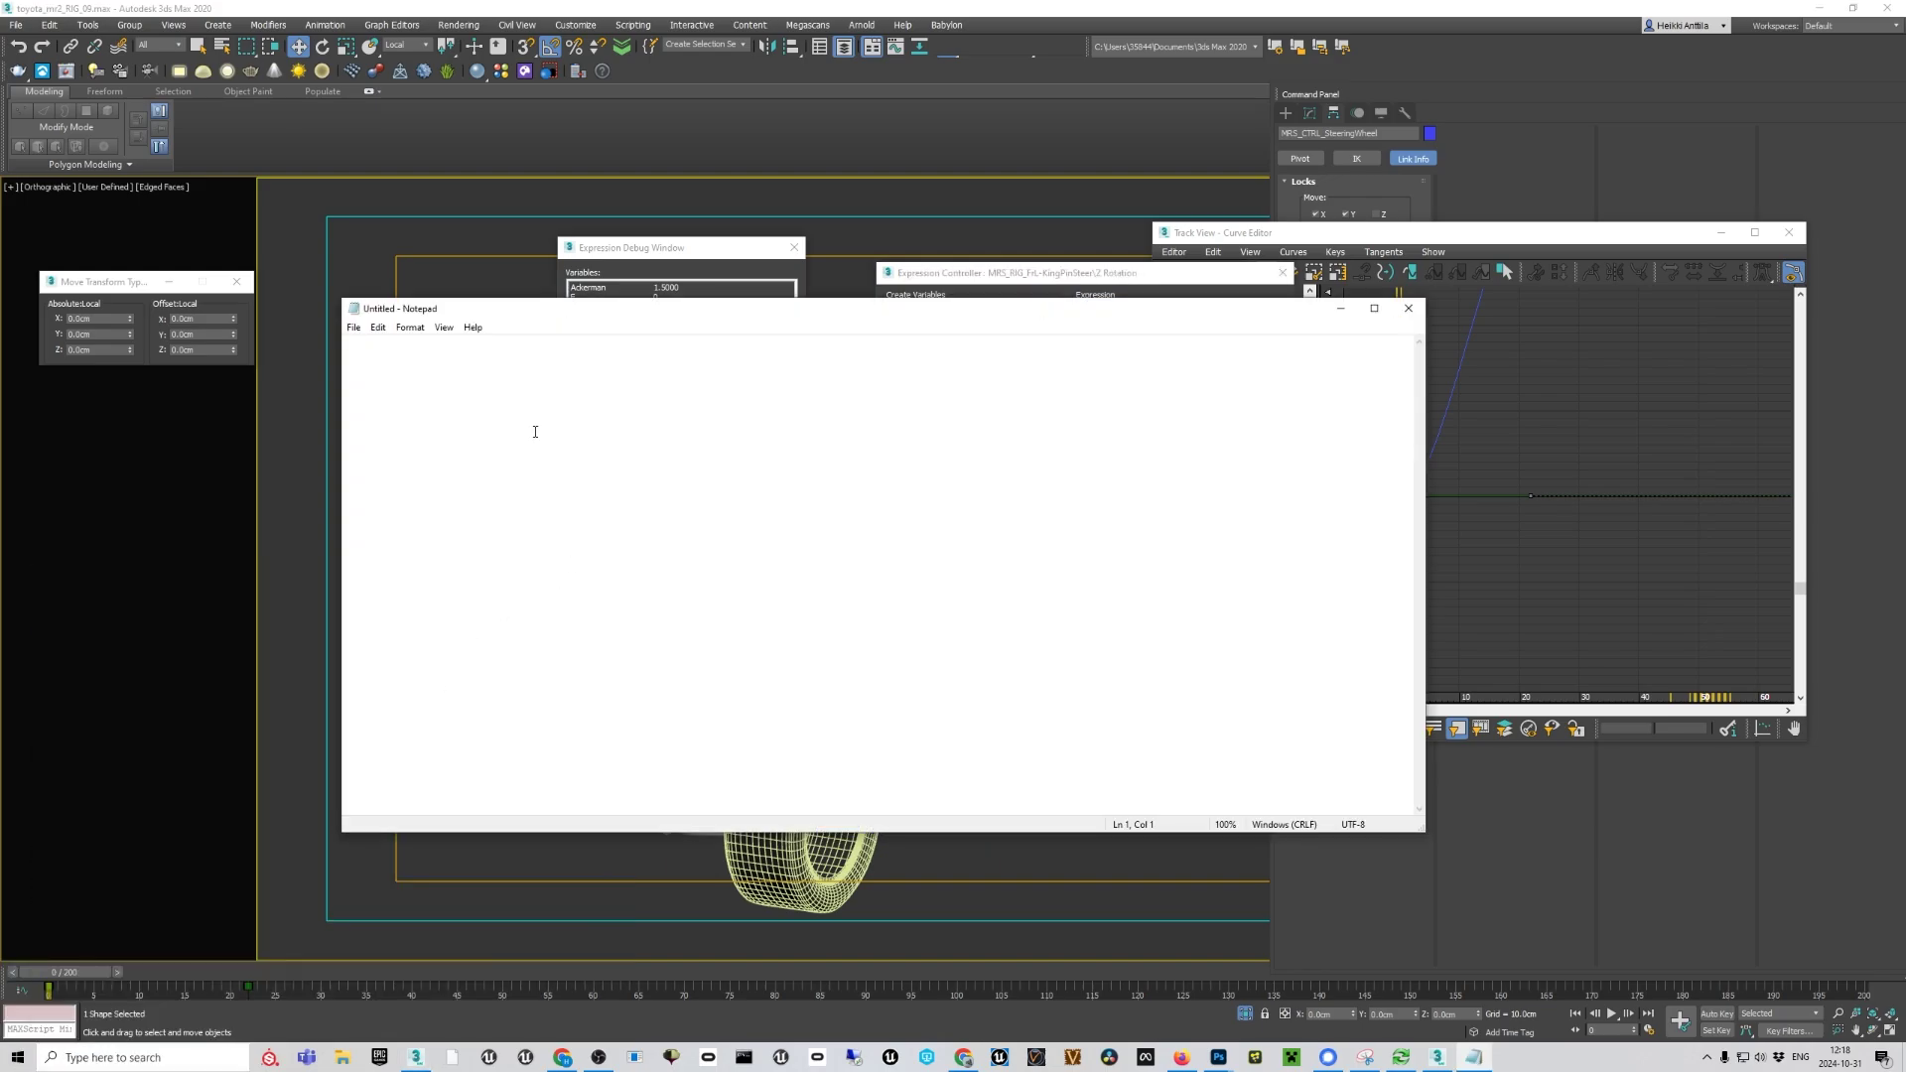
pyautogui.hotkey('ctrl', 'v')
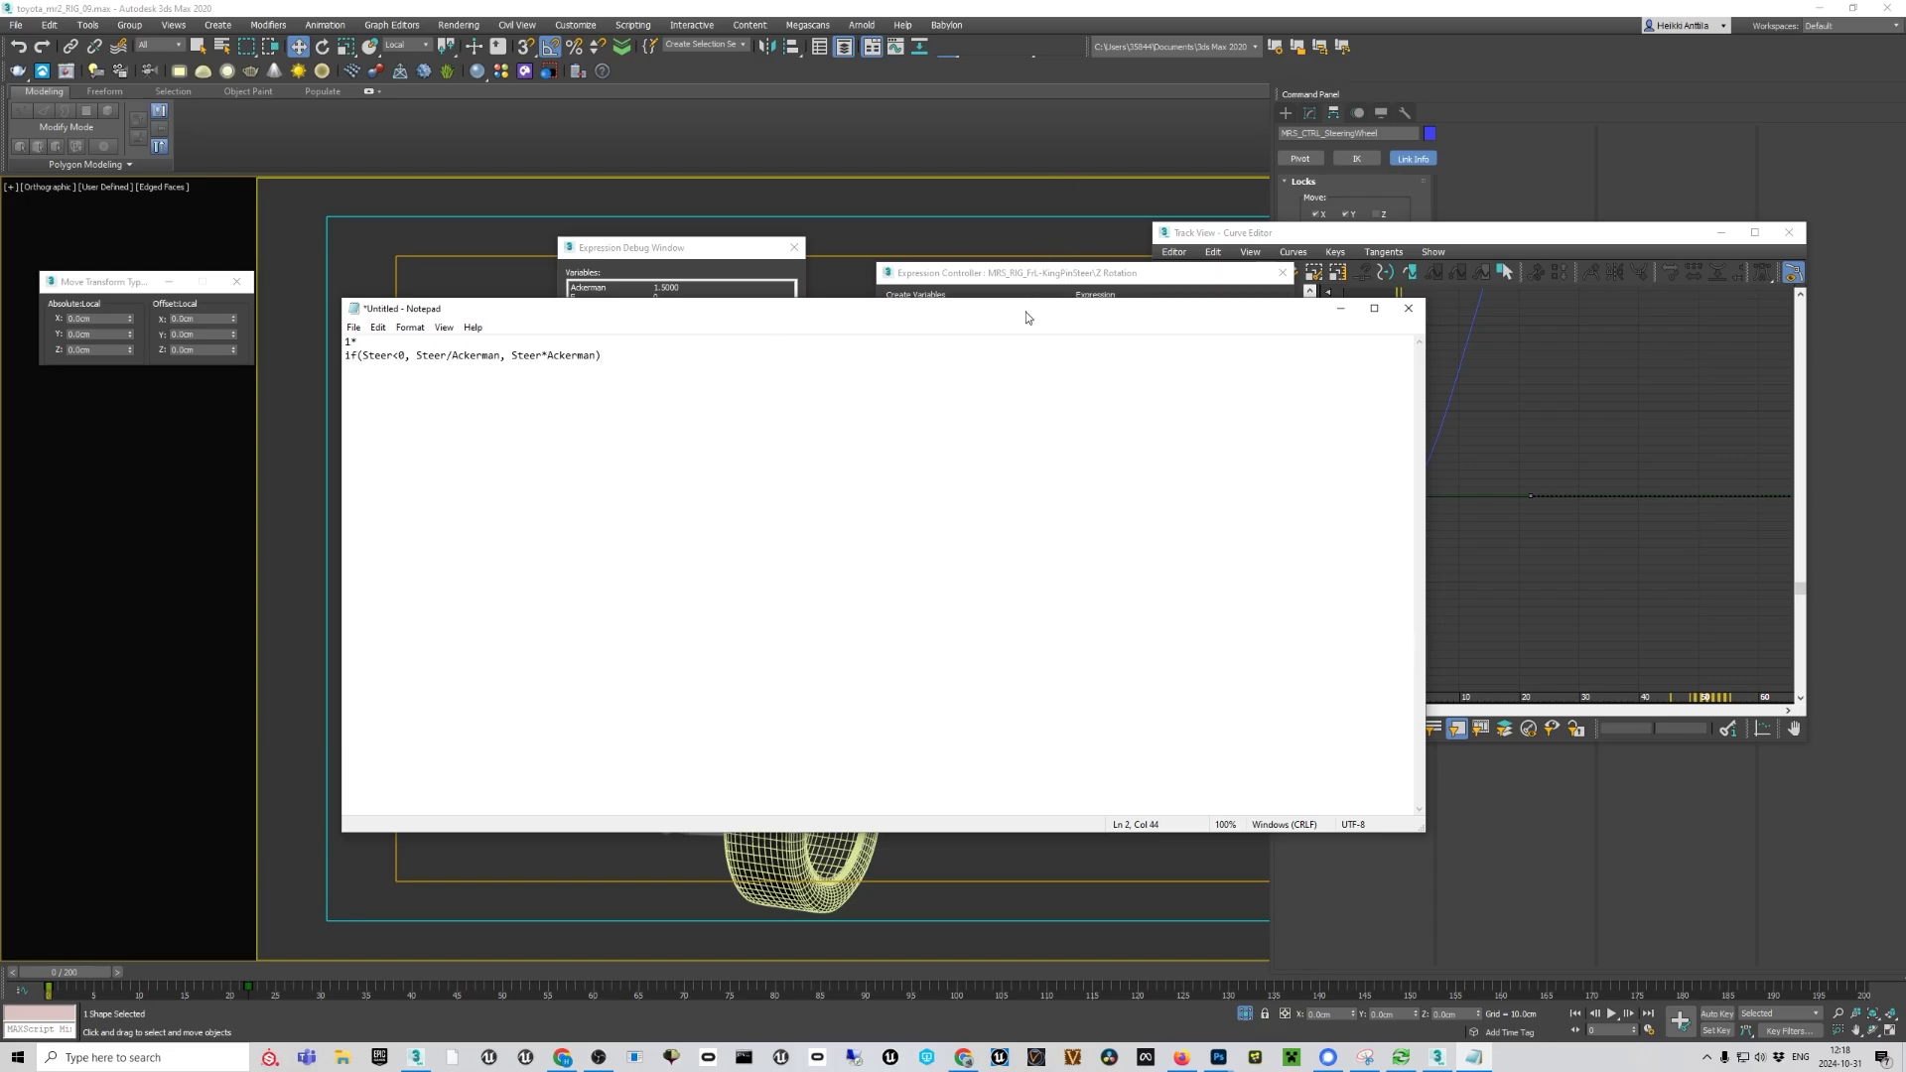
pyautogui.moveTo(1027, 311); pyautogui.dragTo(792, 644)
# Switch back to 3ds Max and keep the MRS_CTRL_SteeringWheel control selected beside the expression windows
pyautogui.click(1149, 353)
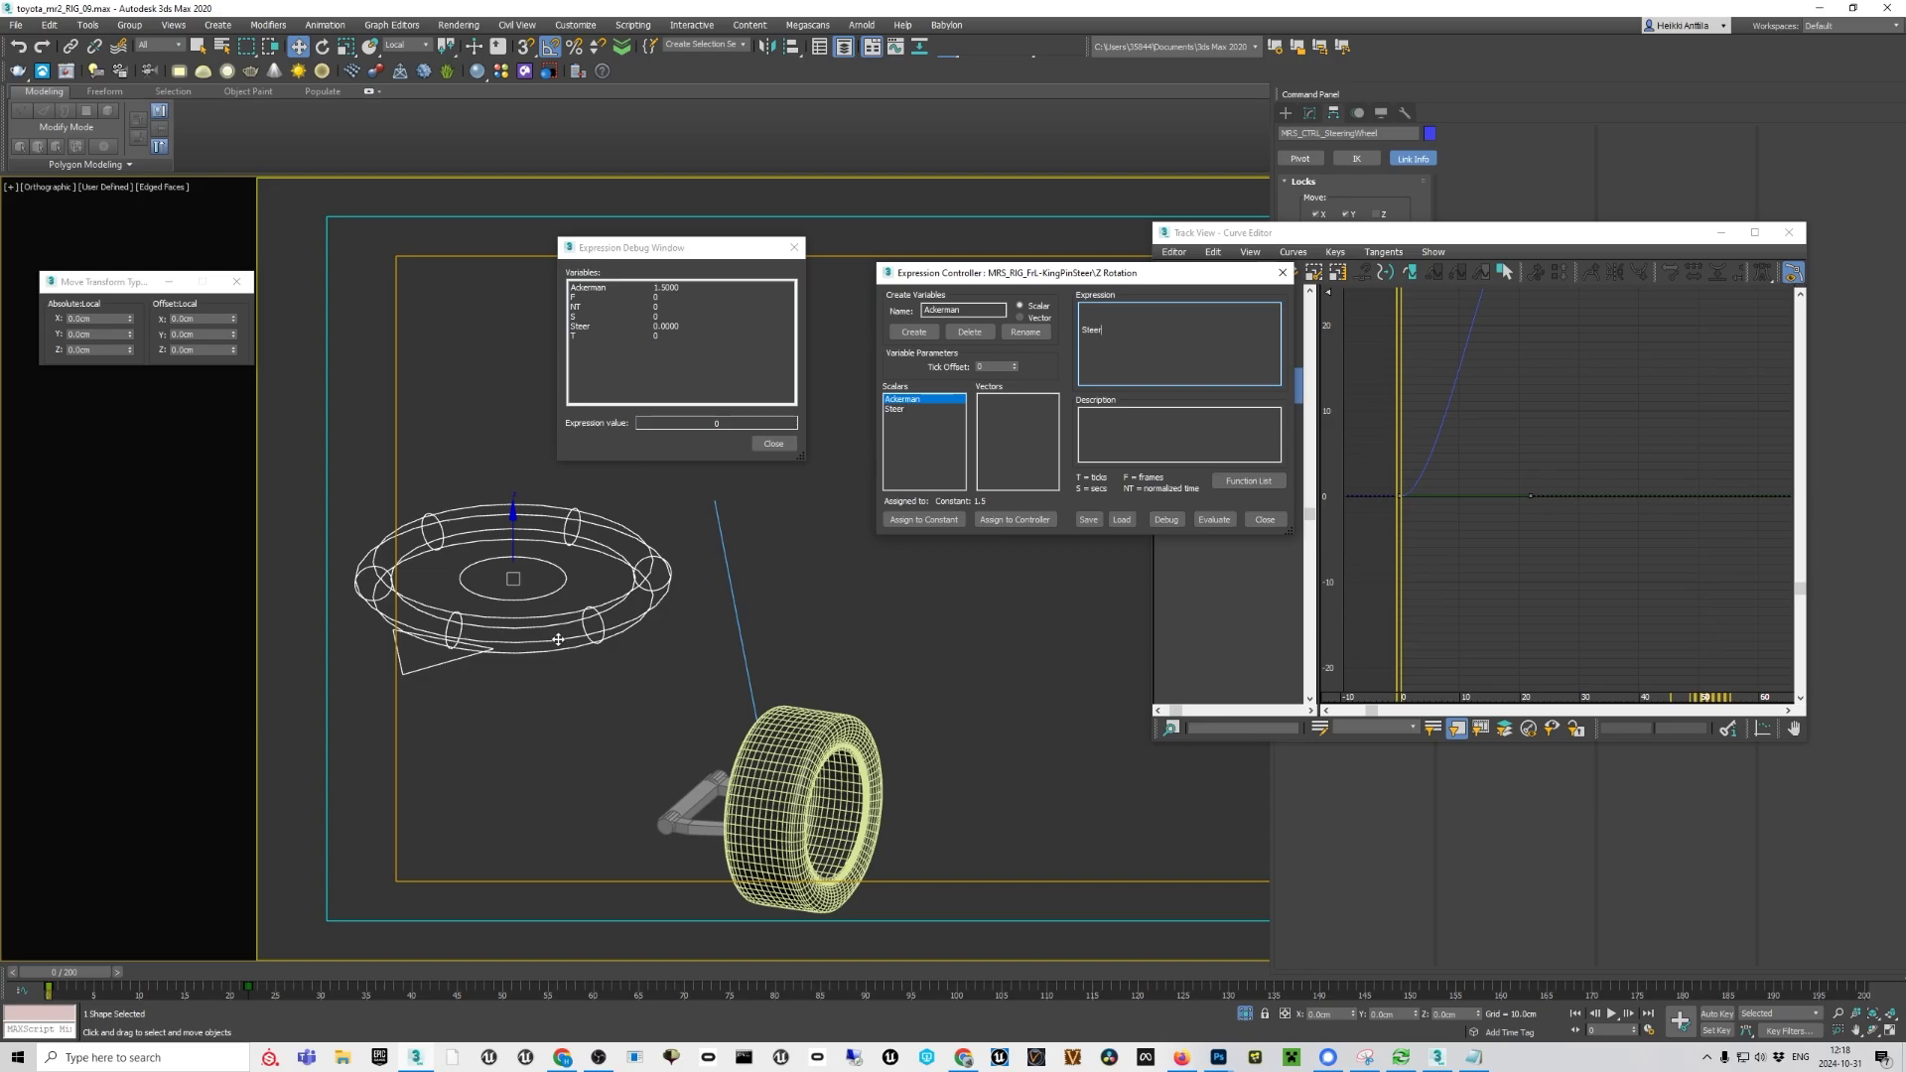
pyautogui.click(591, 627)
pyautogui.click(593, 638)
pyautogui.click(1581, 152)
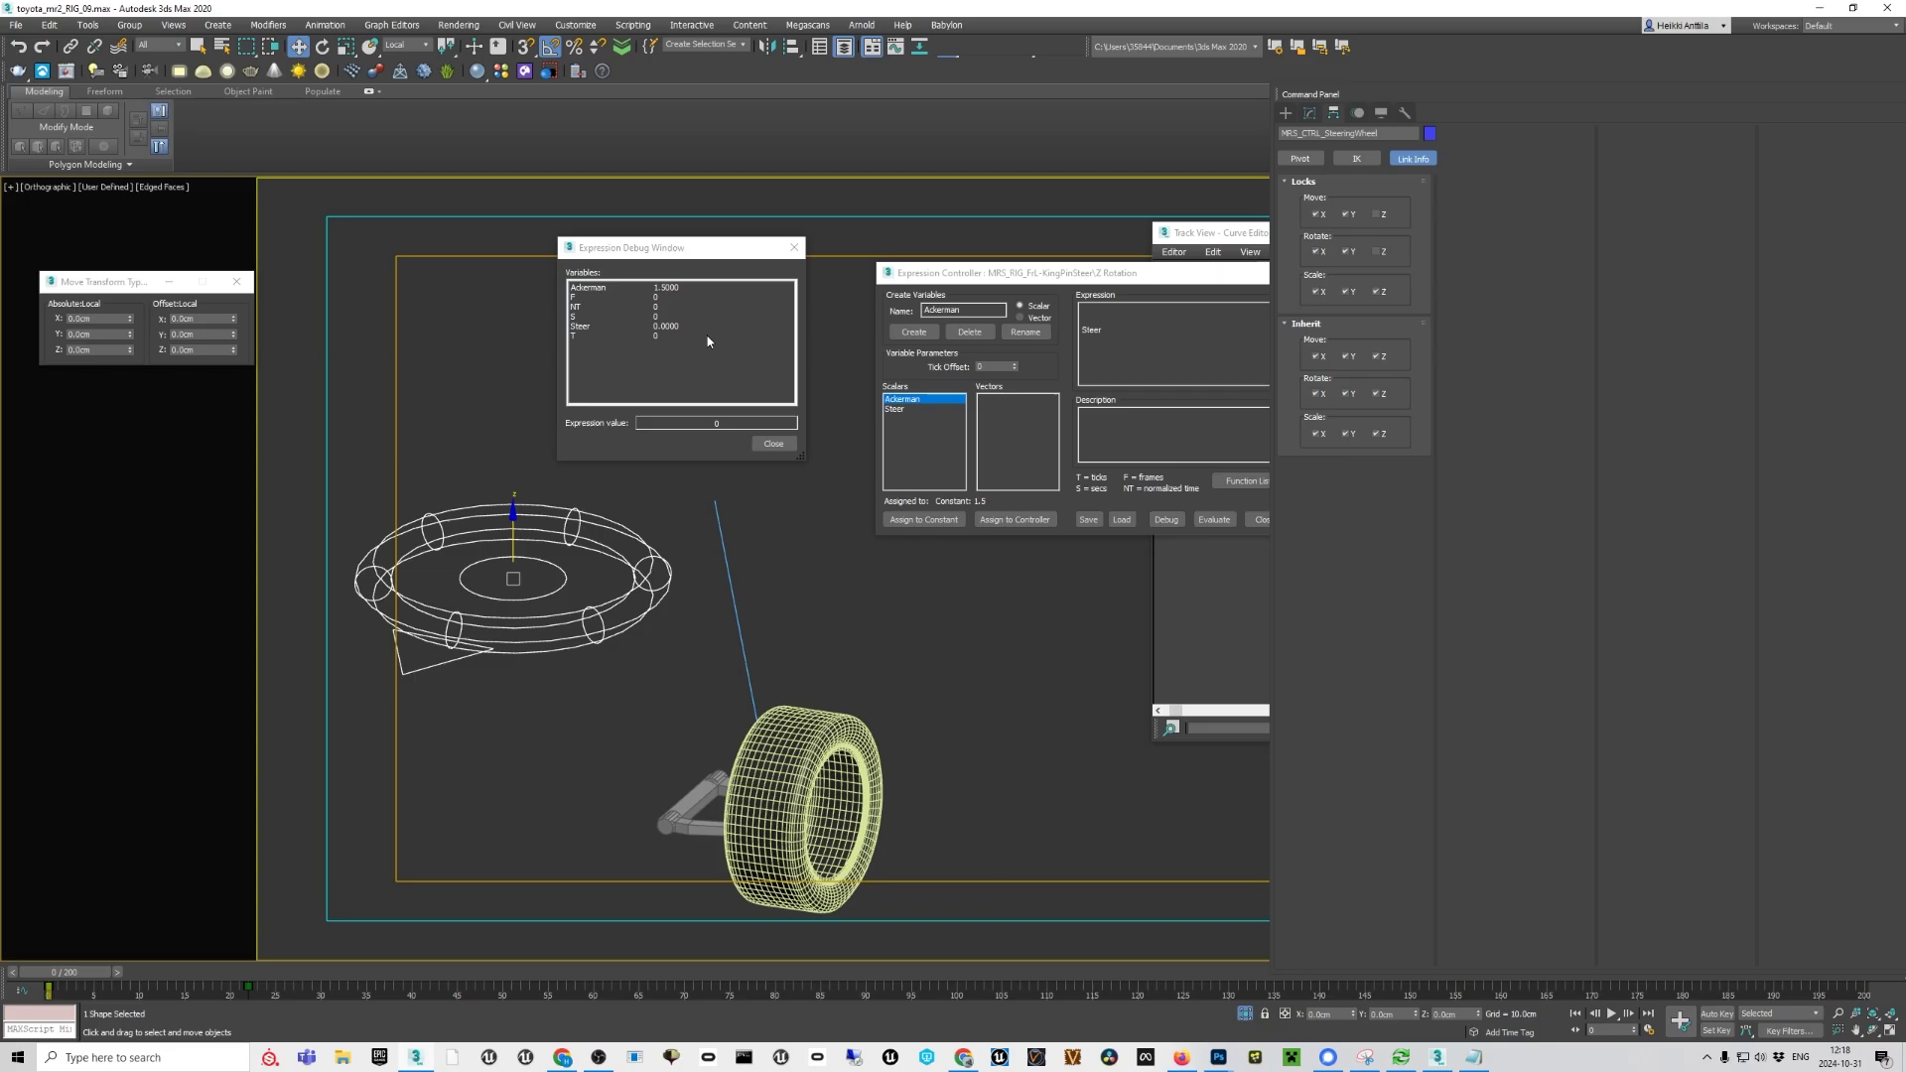
# Reassign the Steer variable to the Z Position controller of MRS_CTRL_SteeringWheel and evaluate the expression
pyautogui.click(926, 409)
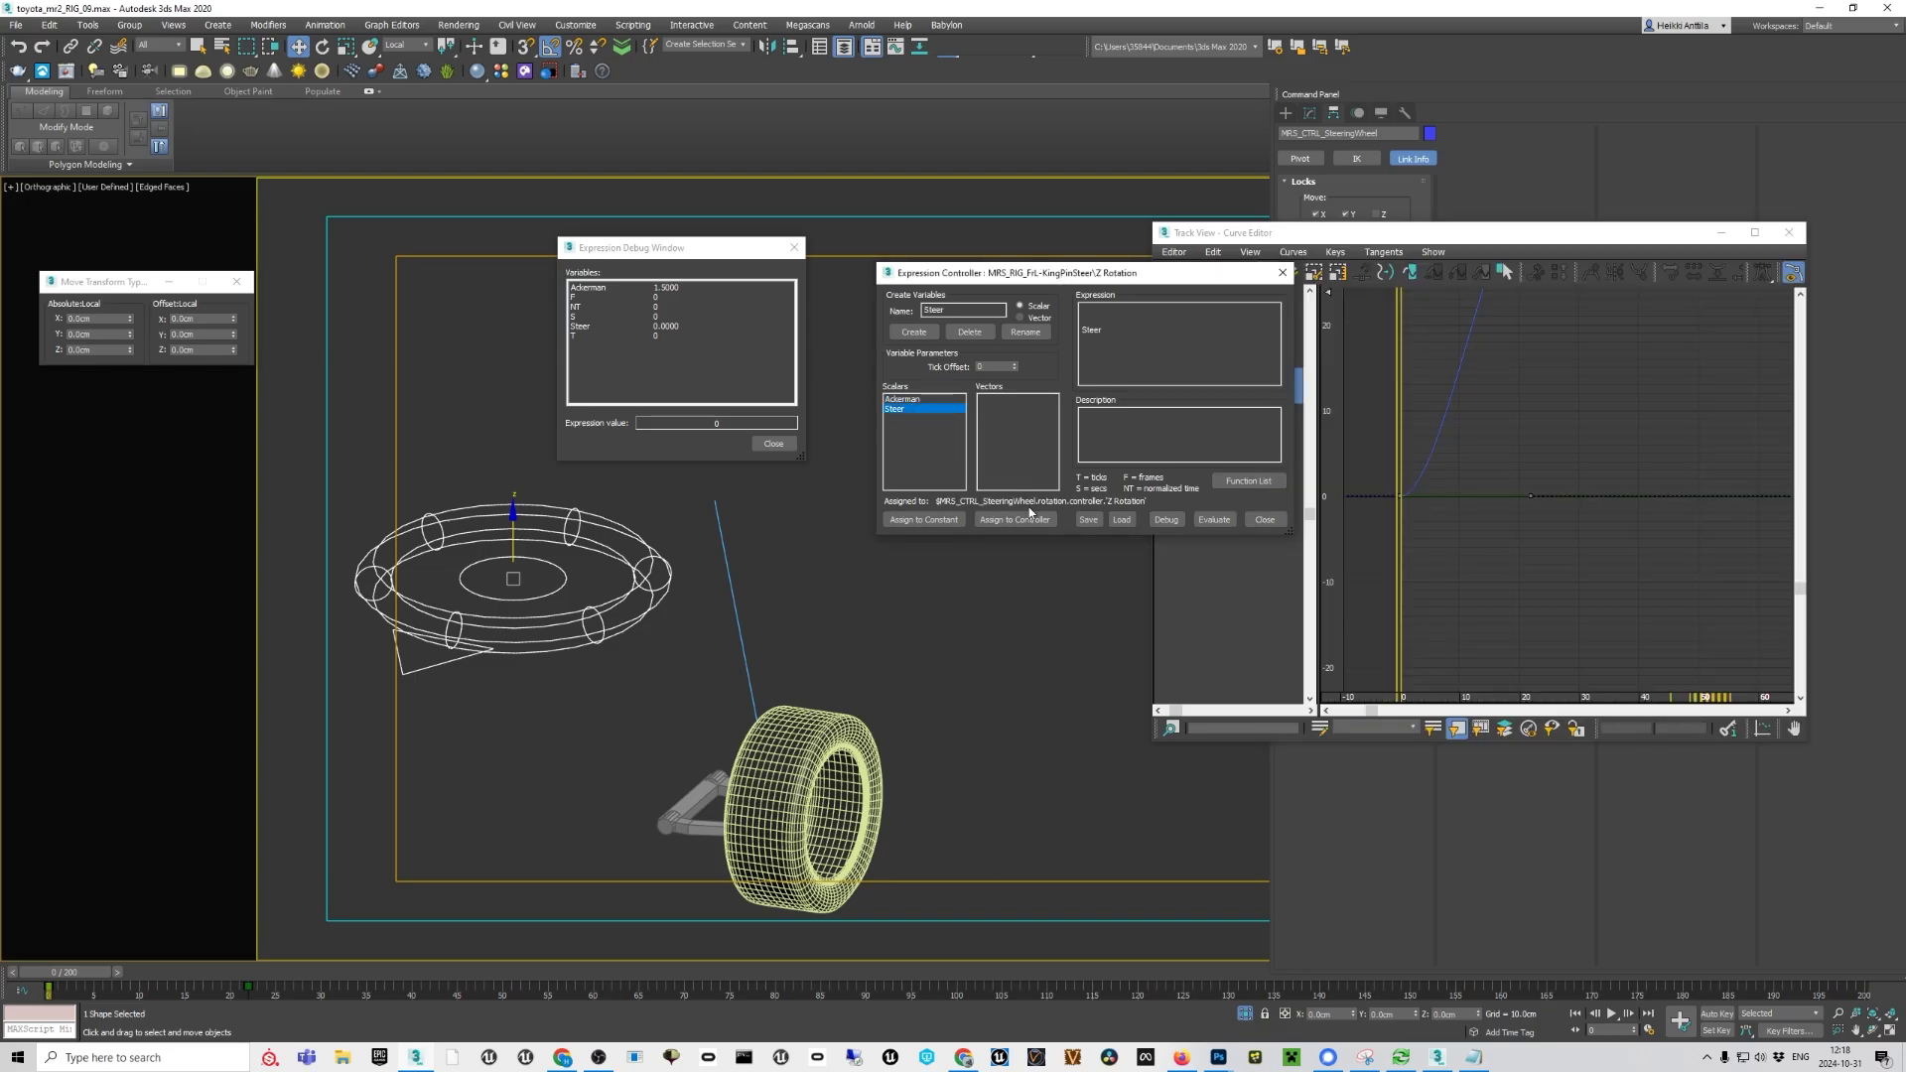
pyautogui.click(1002, 522)
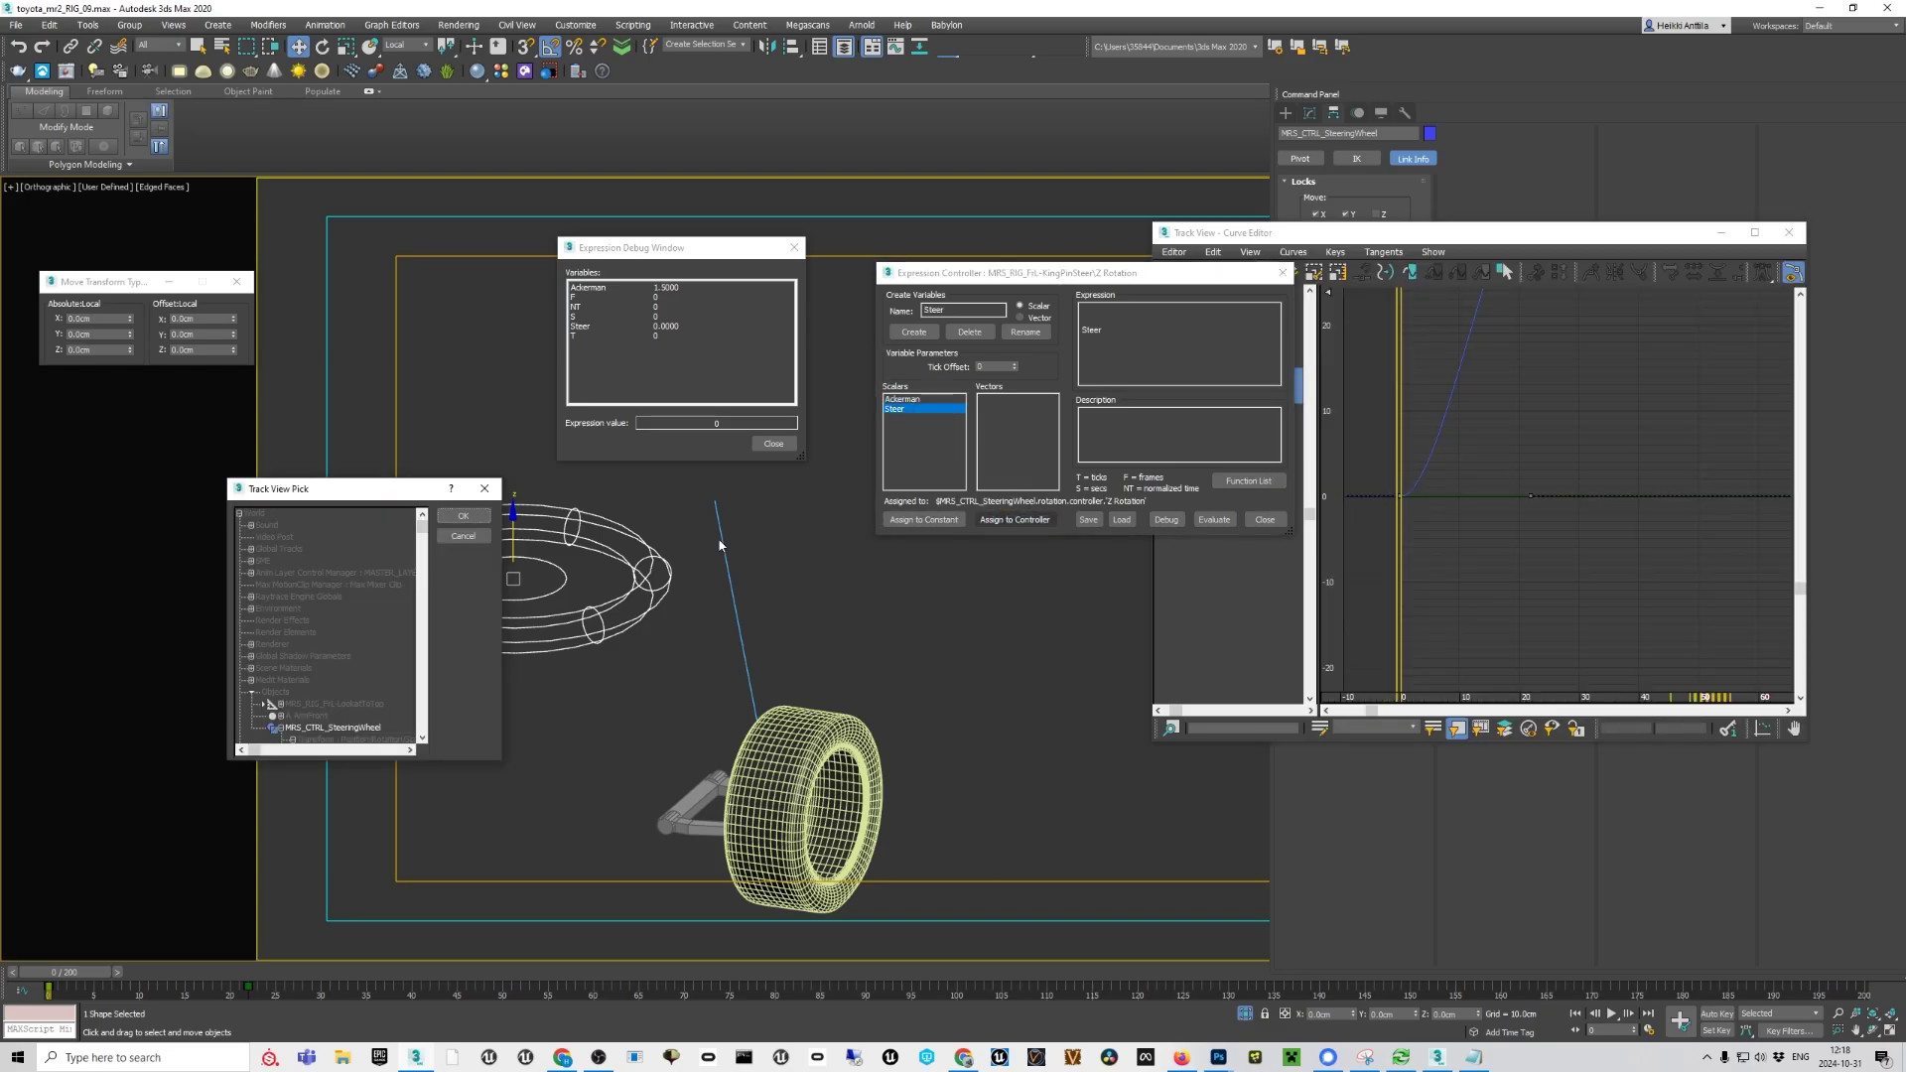
pyautogui.scroll(-3, 362, 628)
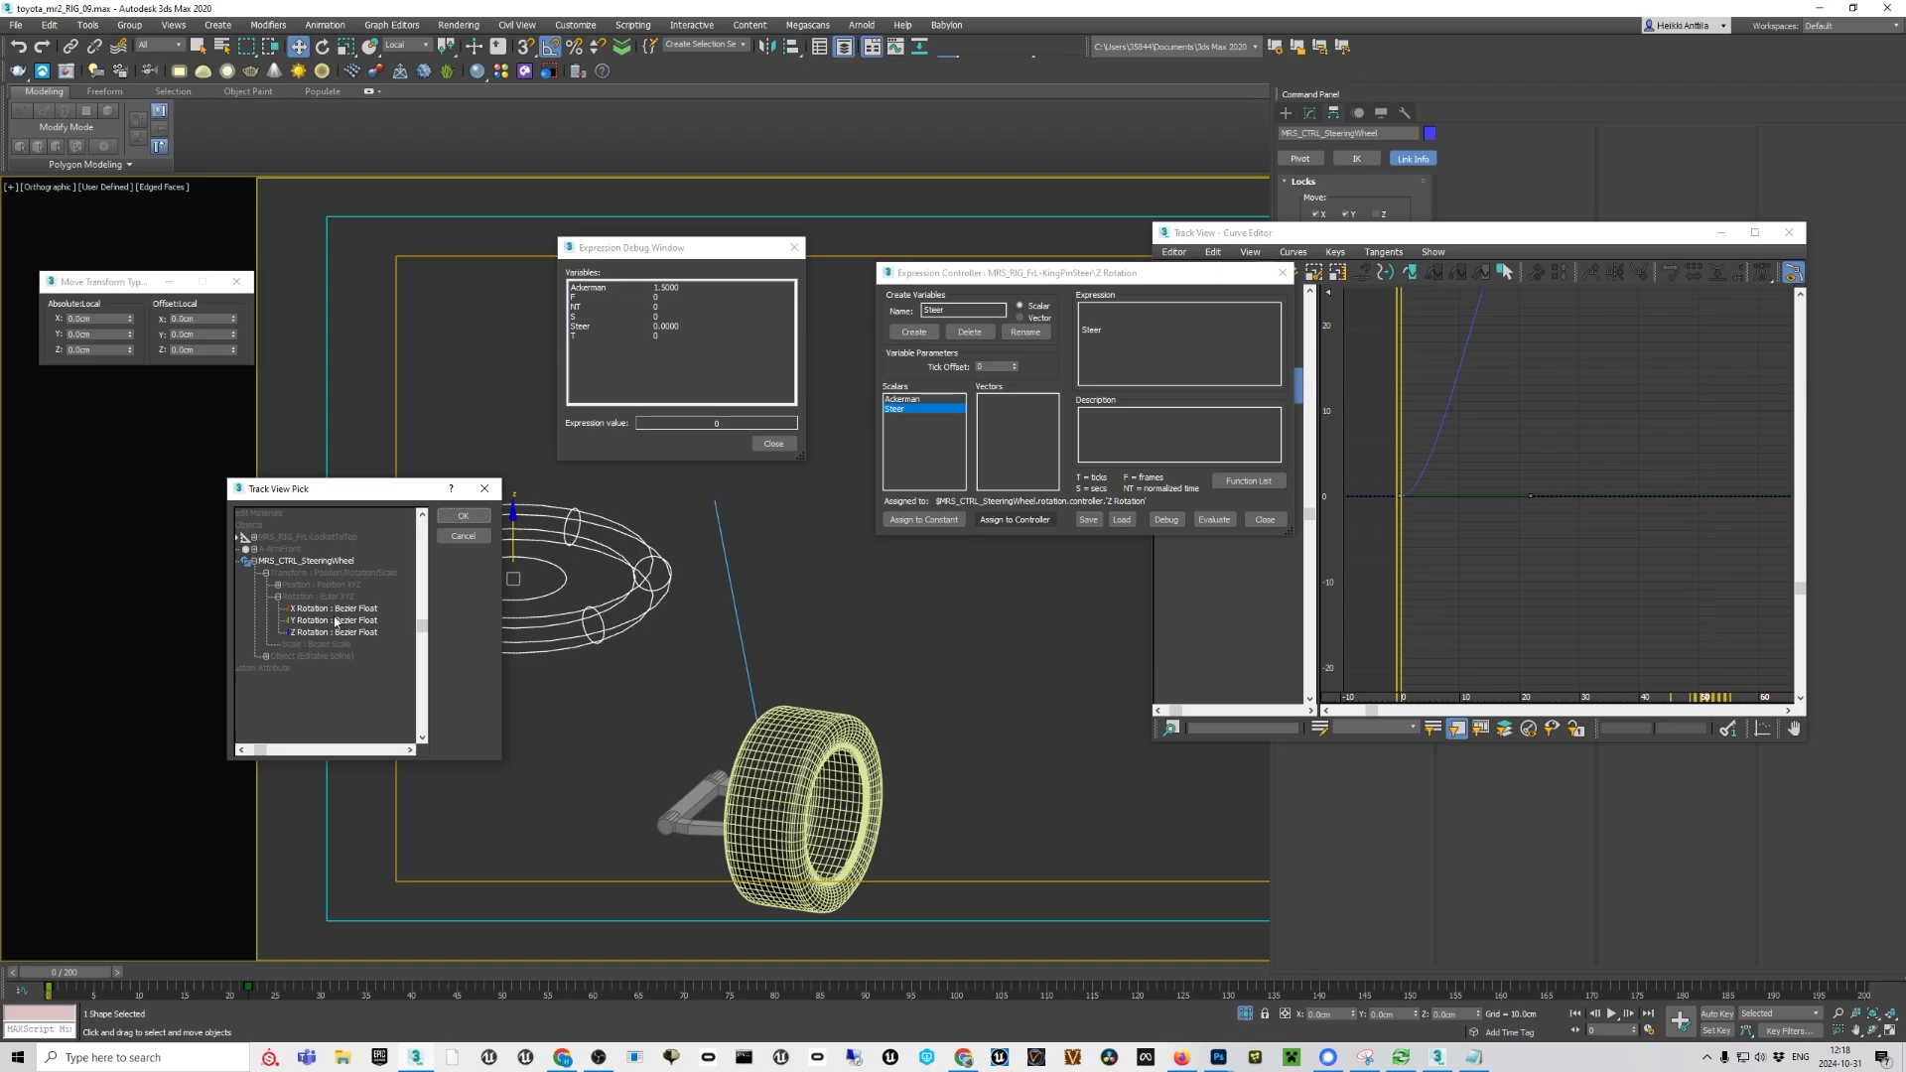
pyautogui.click(277, 585)
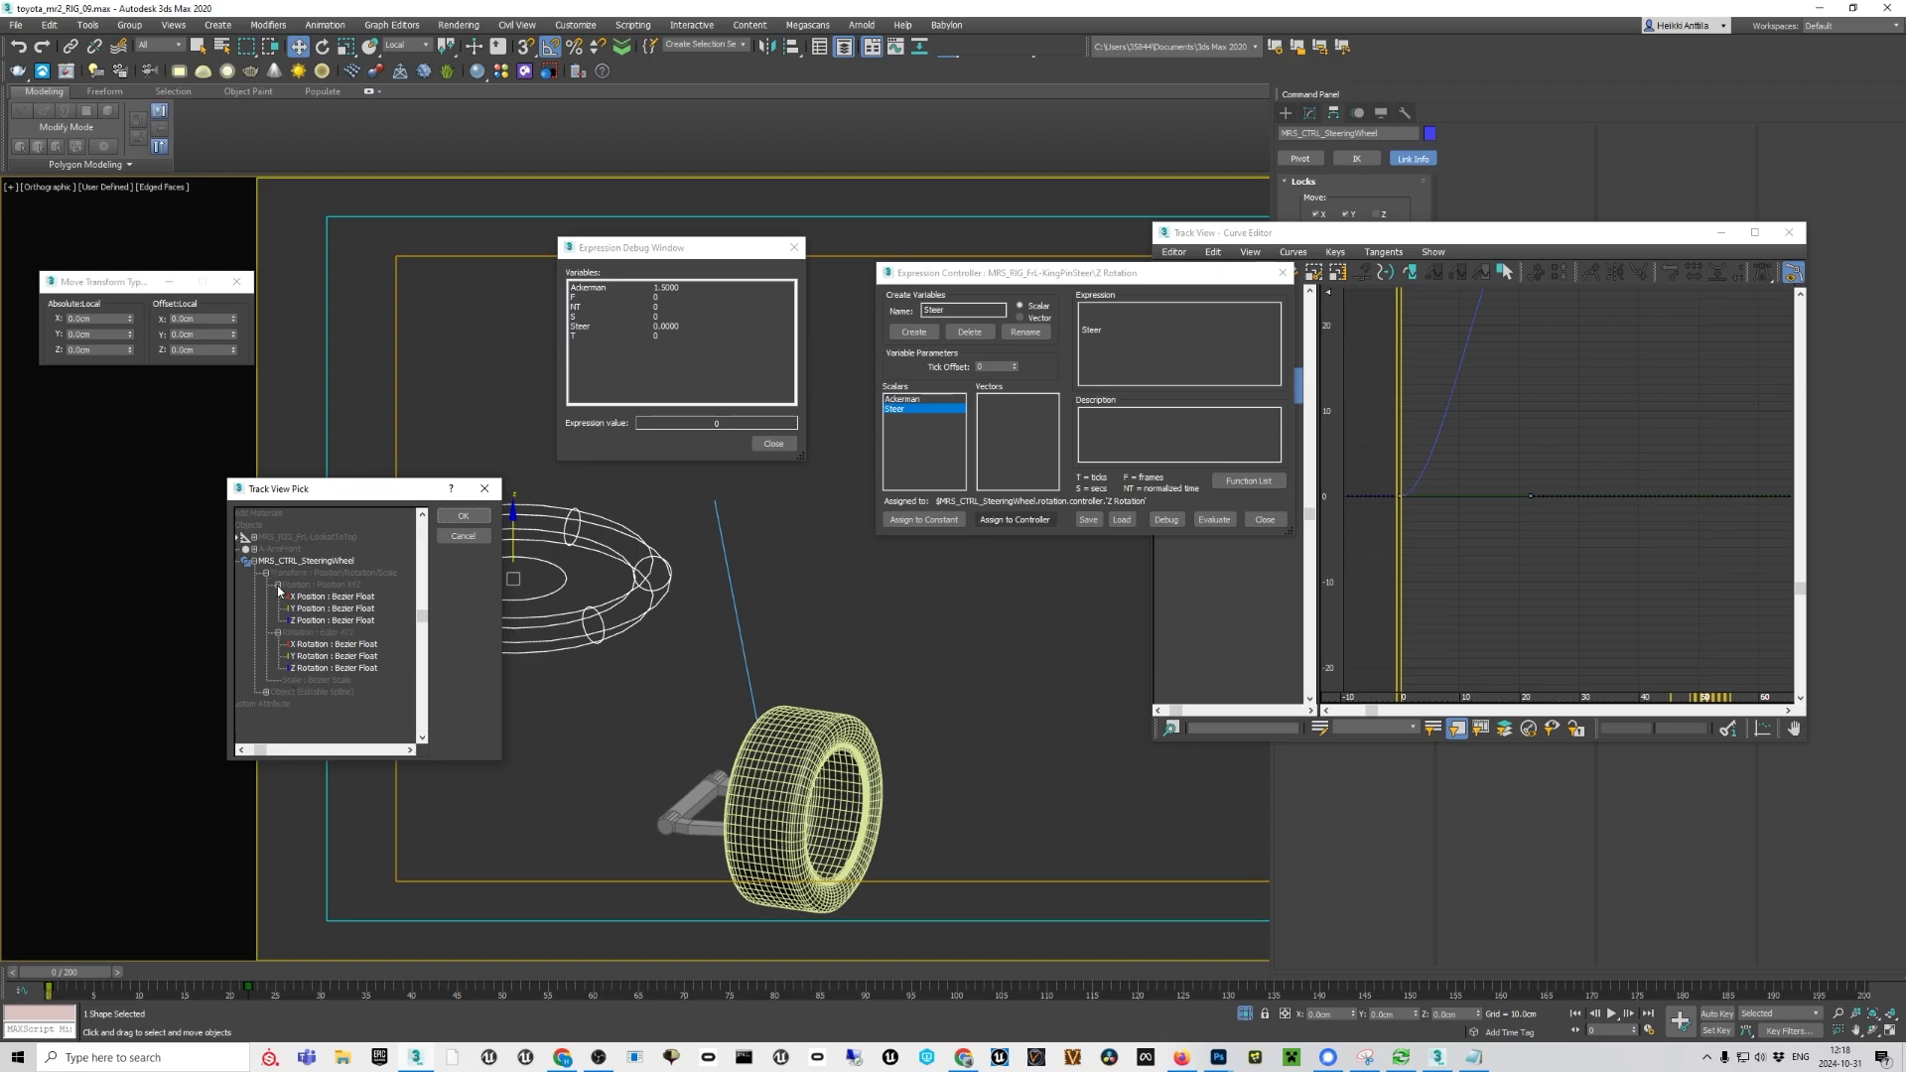
pyautogui.click(343, 621)
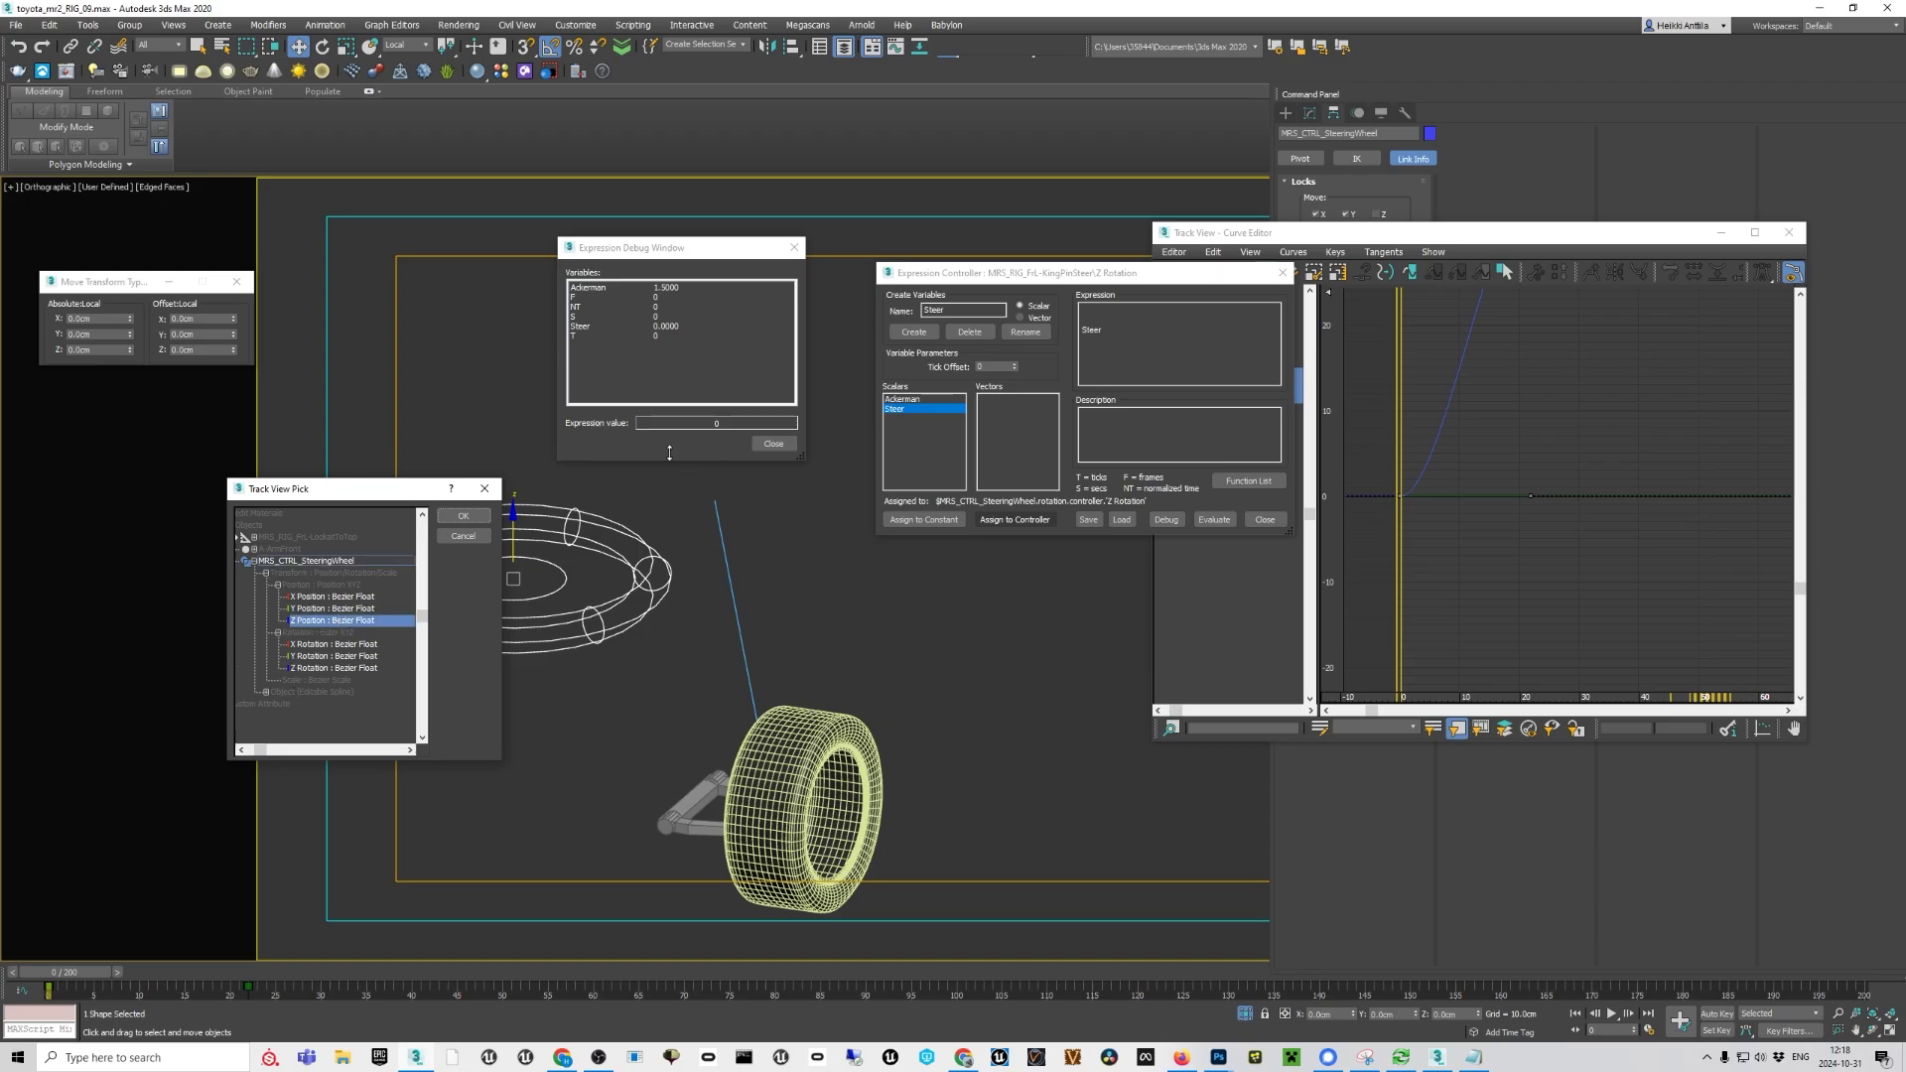
pyautogui.click(463, 516)
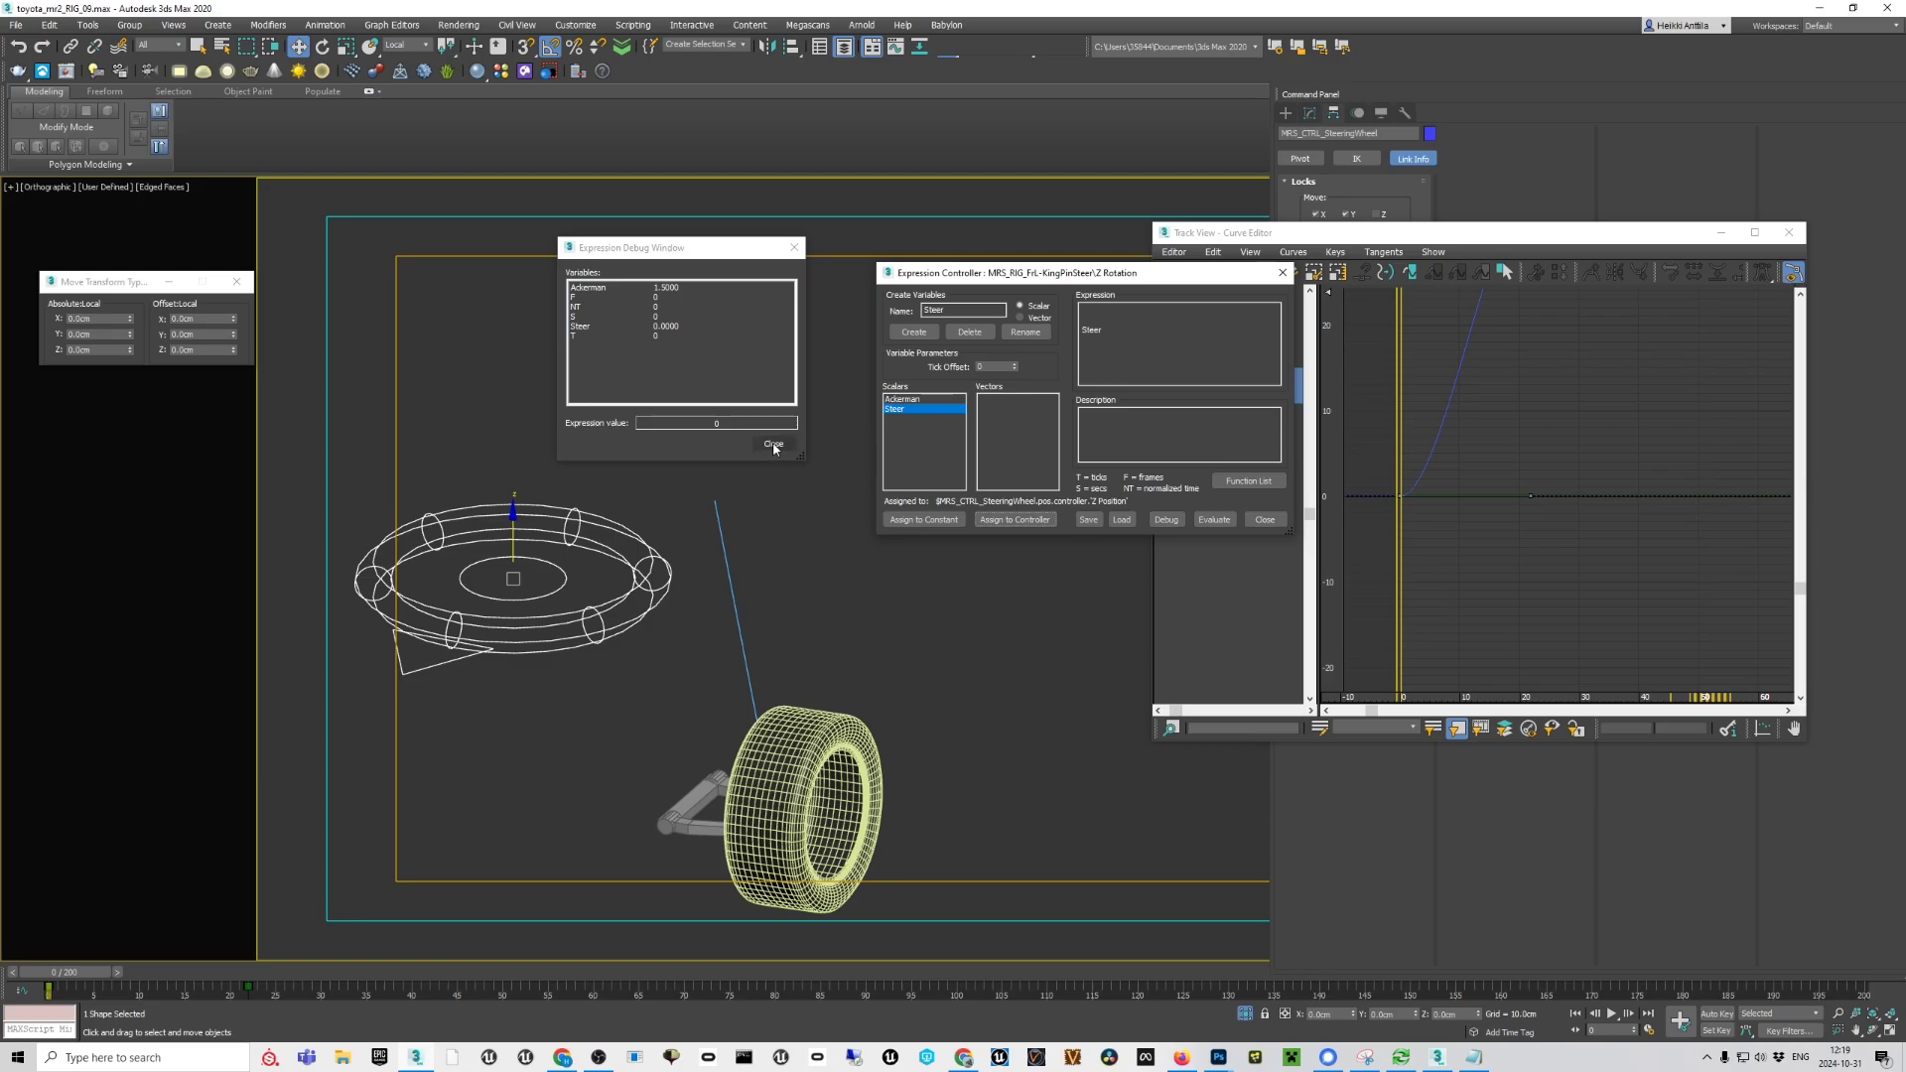
pyautogui.click(1210, 522)
# Set the Move tool's reference coordinate system to Parent, then test-move the steering wheel control along Z and undo the move
pyautogui.click(407, 45)
pyautogui.click(407, 87)
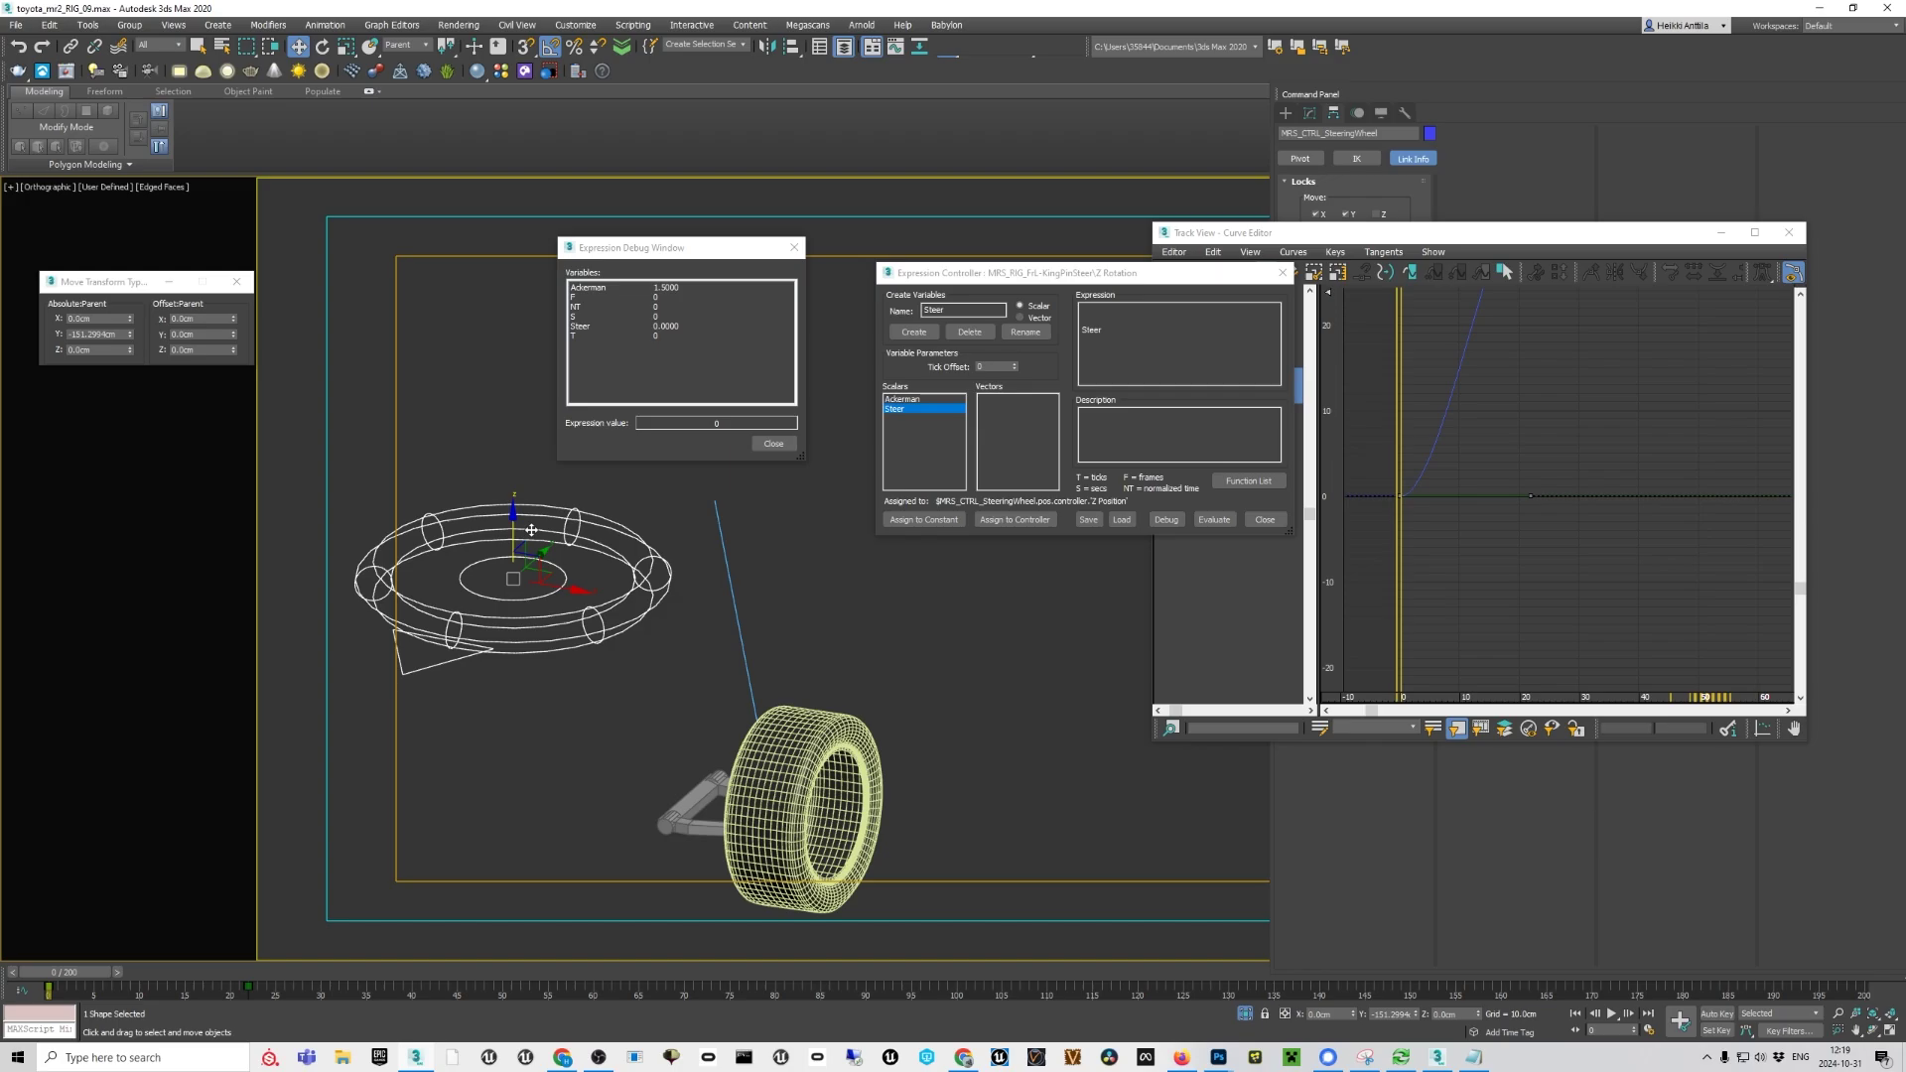
pyautogui.moveTo(513, 531); pyautogui.dragTo(508, 514)
pyautogui.hotkey('ctrl', 'z')
pyautogui.click(369, 47)
pyautogui.click(402, 46)
pyautogui.click(398, 50)
pyautogui.click(399, 46)
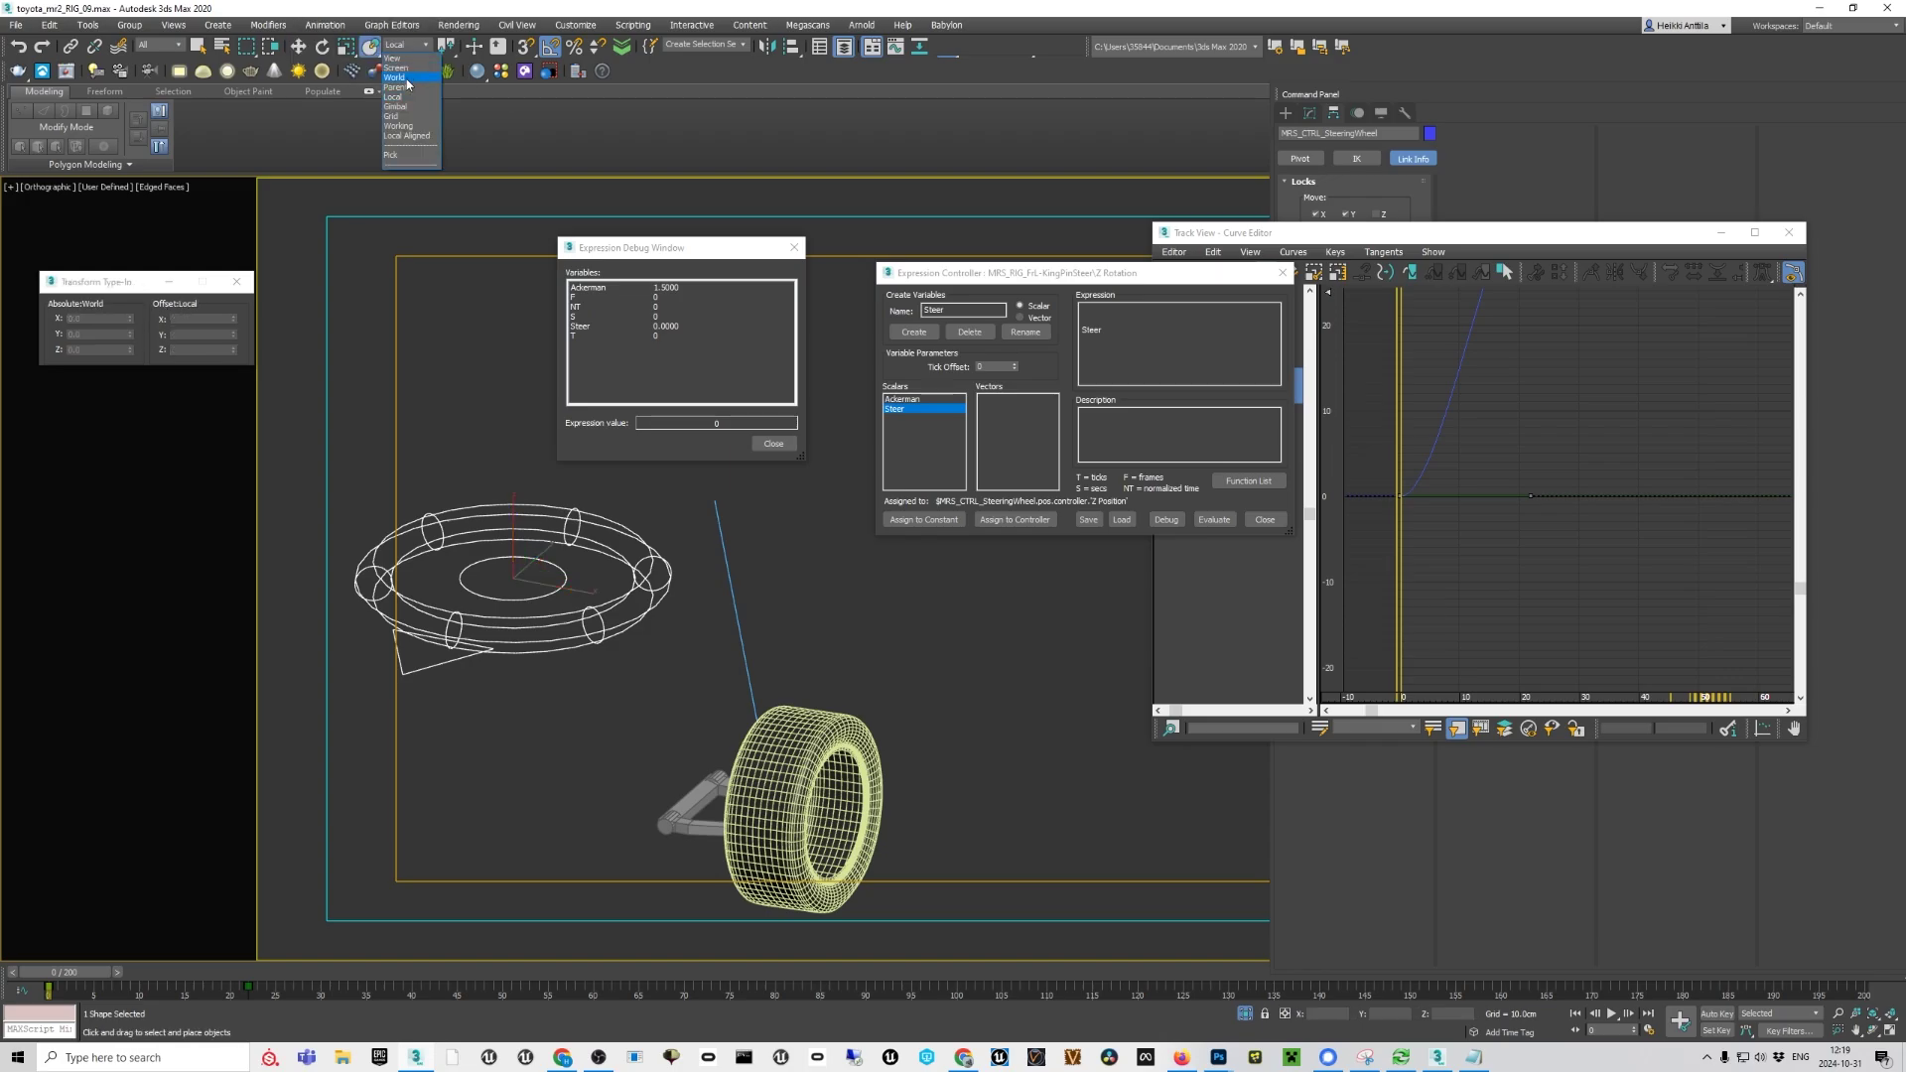
pyautogui.click(407, 81)
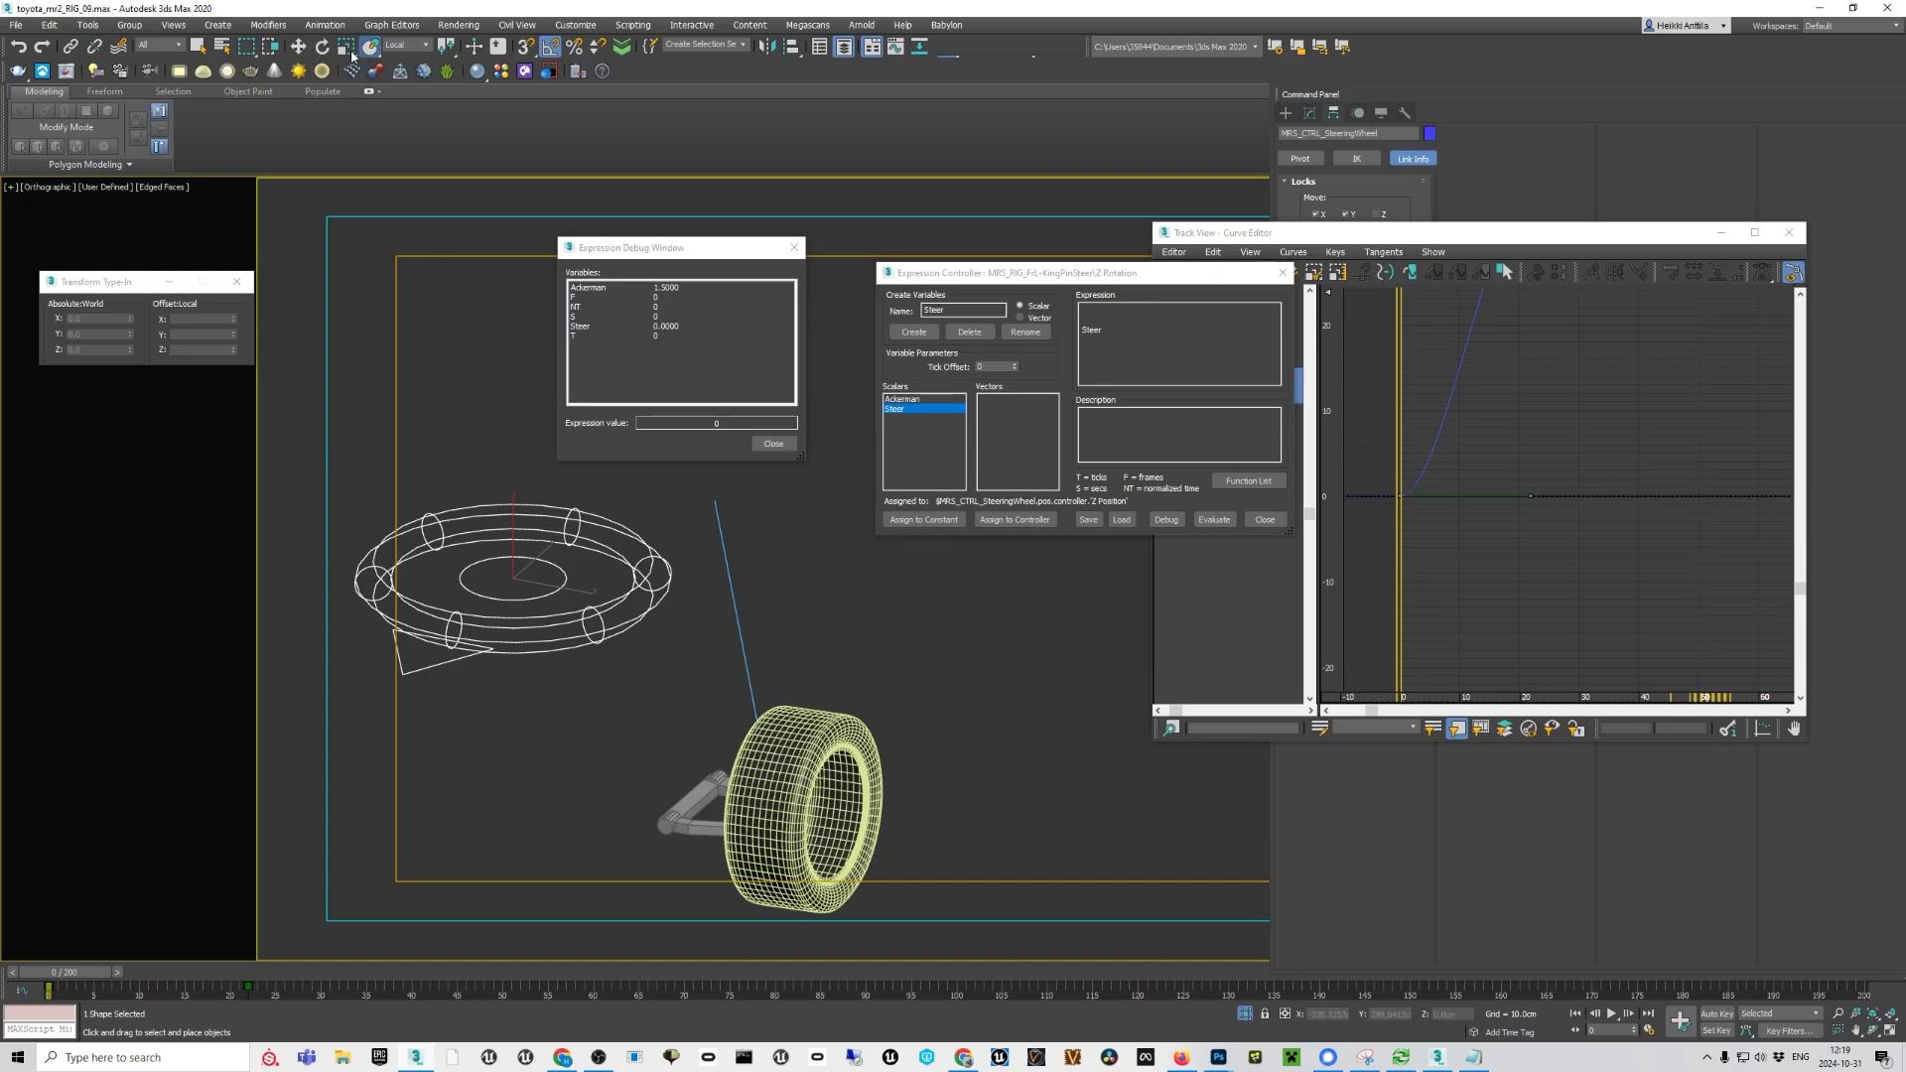
pyautogui.click(405, 46)
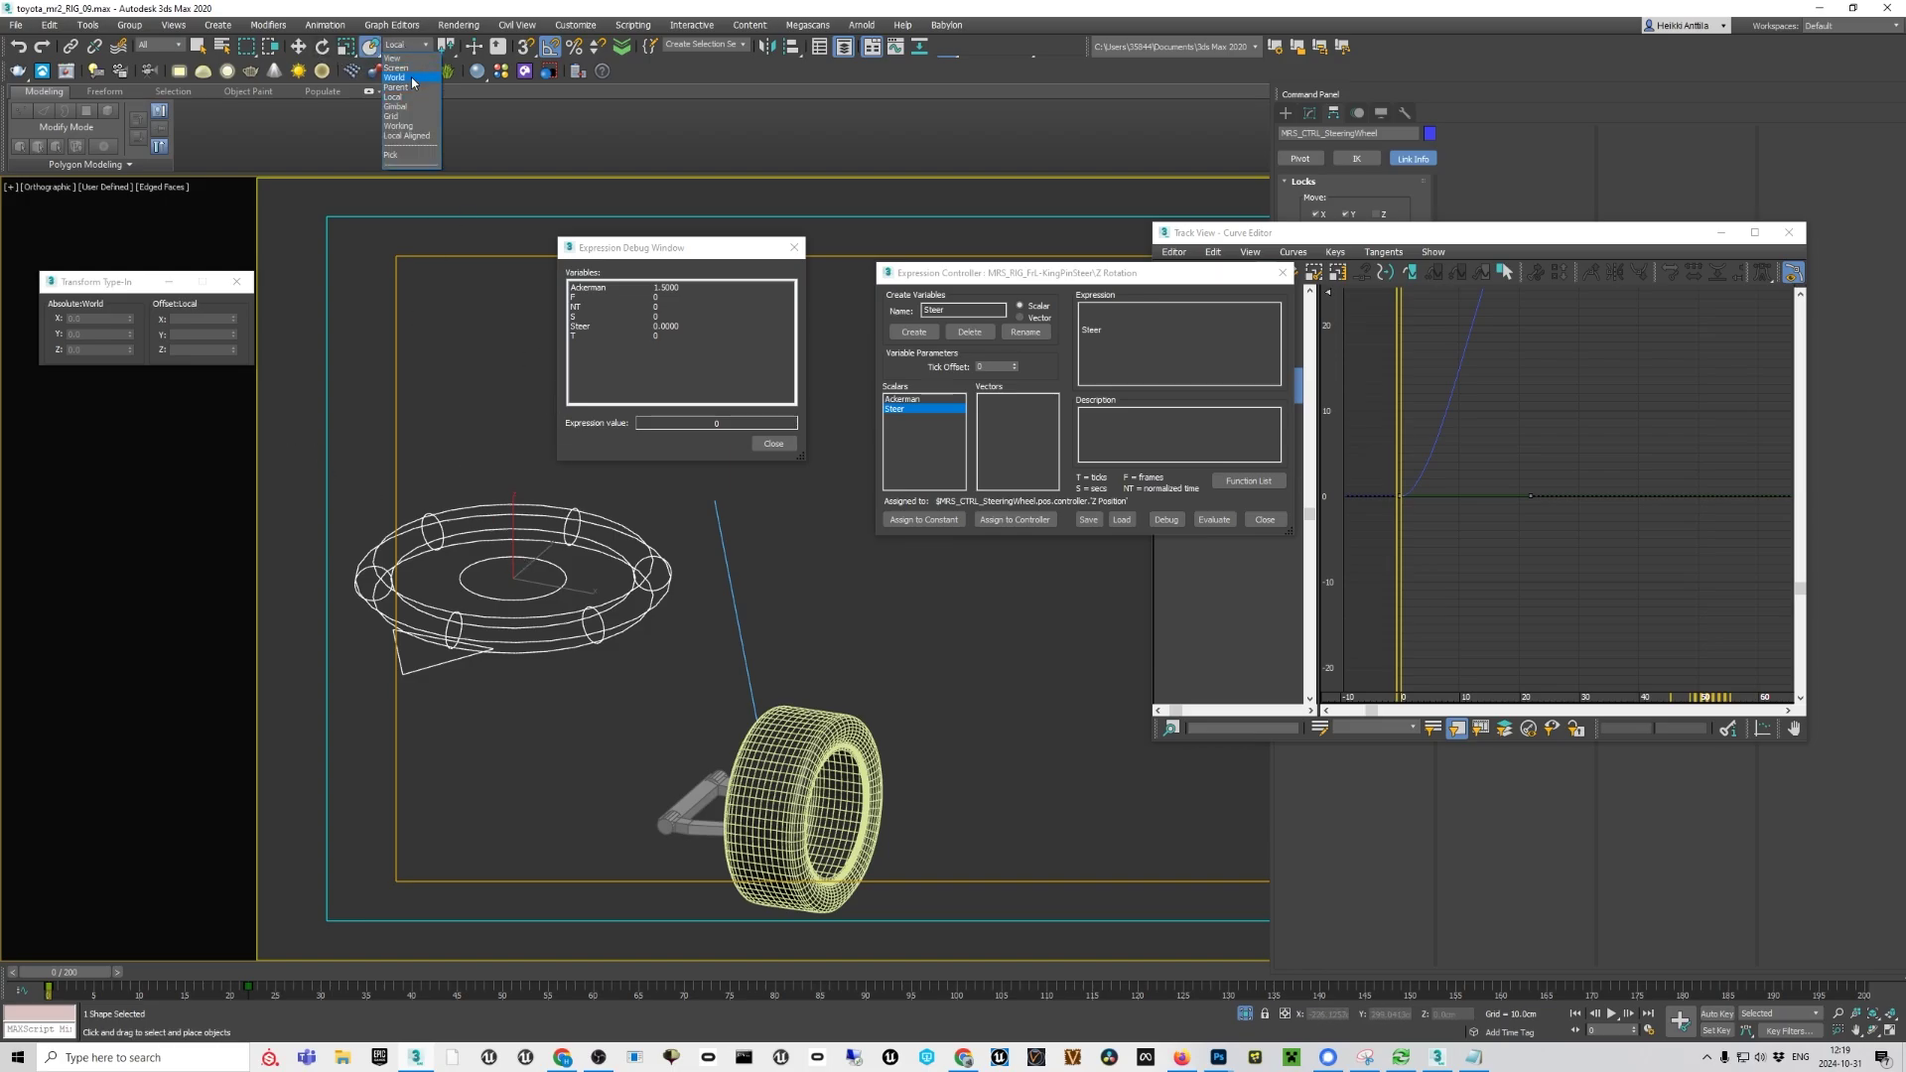
pyautogui.click(402, 86)
pyautogui.press('w')
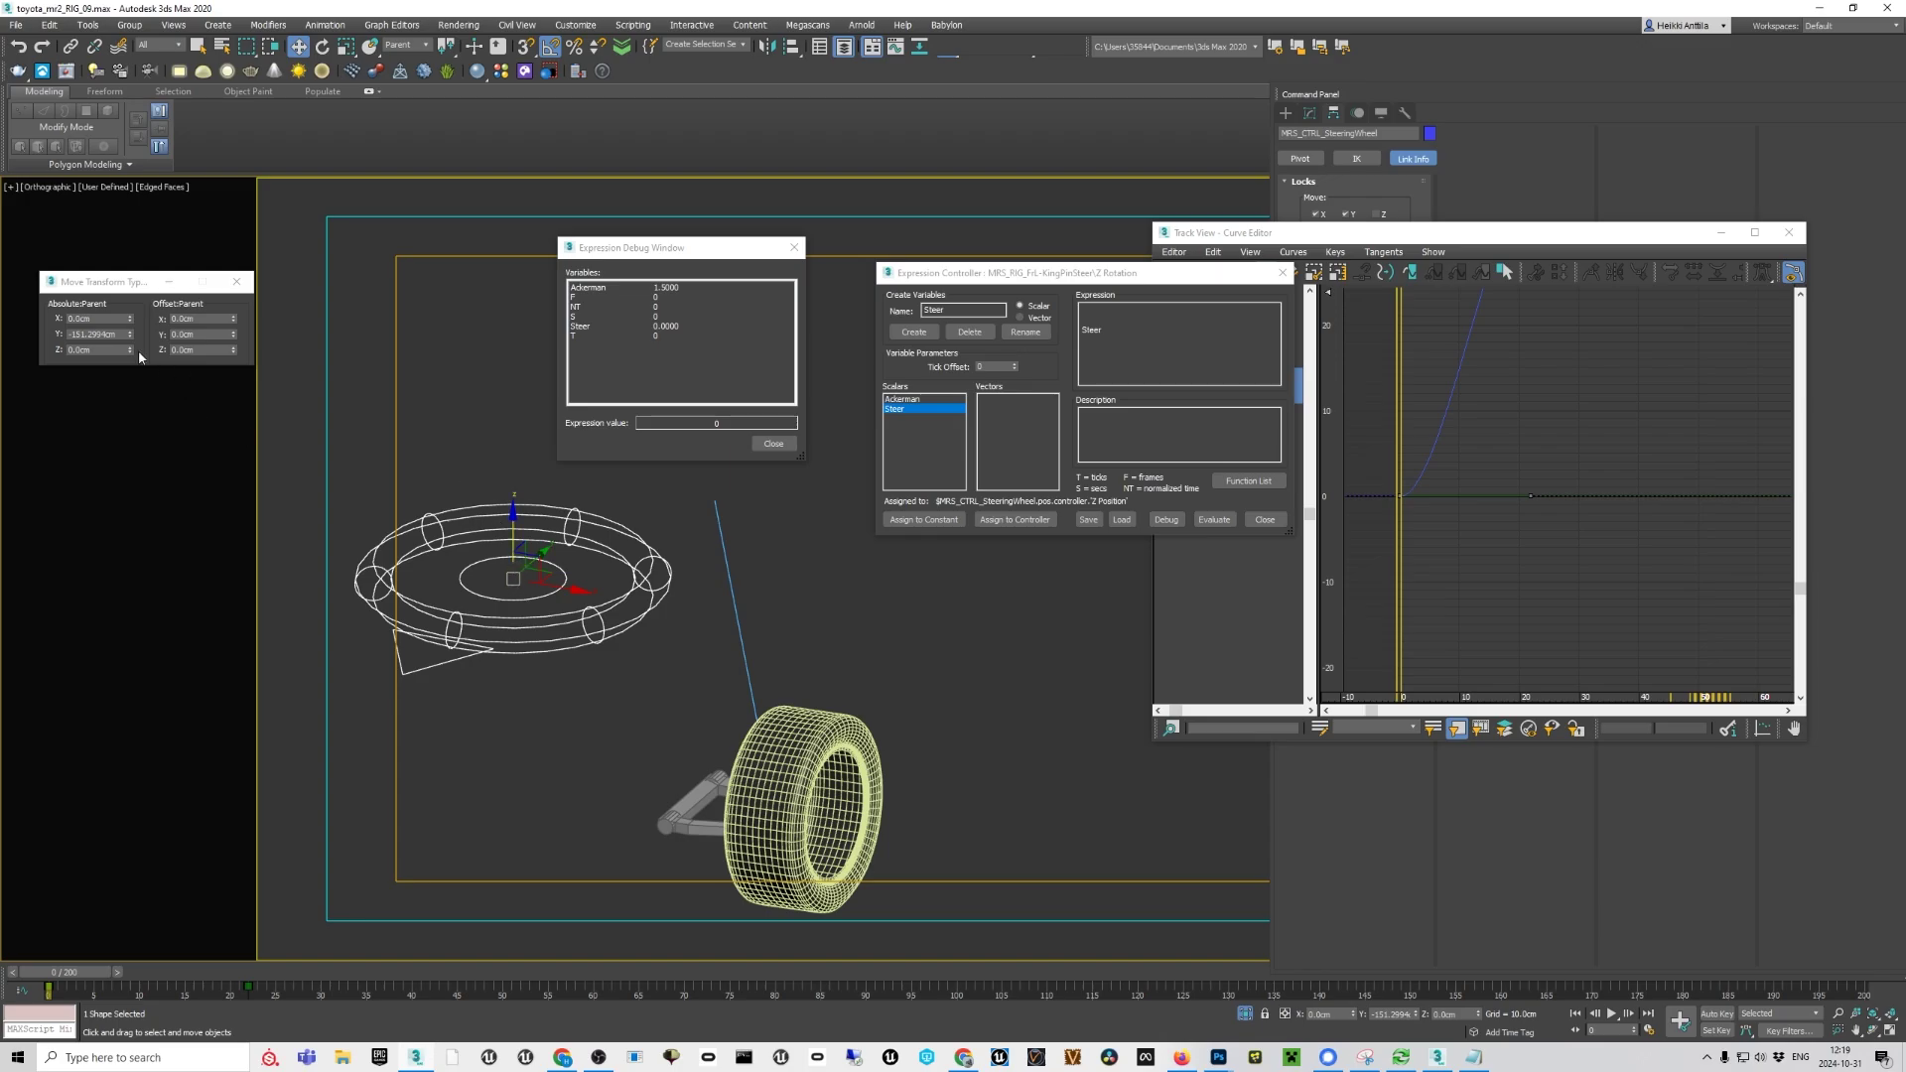
# Check the steering wheel control's Z position in World coordinates, then return the Move reference coordinate system to Parent
pyautogui.click(413, 47)
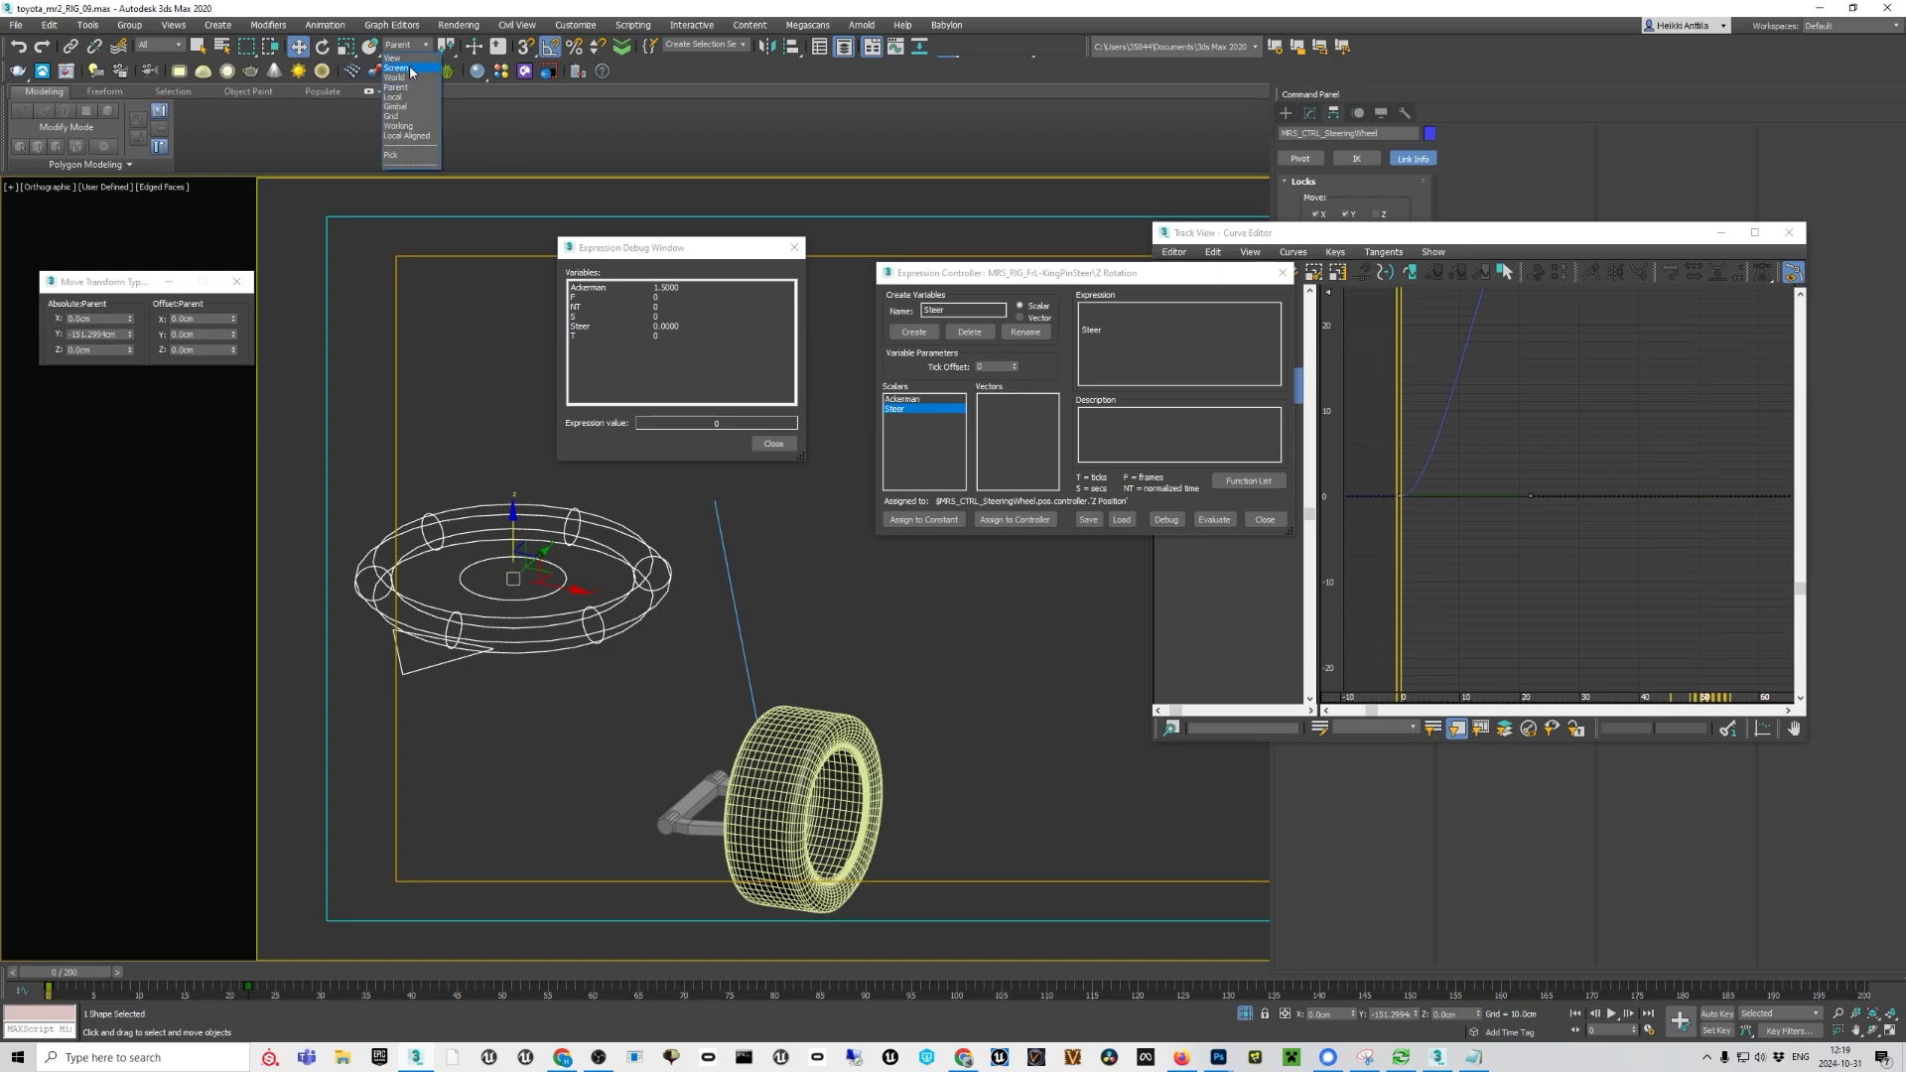
pyautogui.click(407, 77)
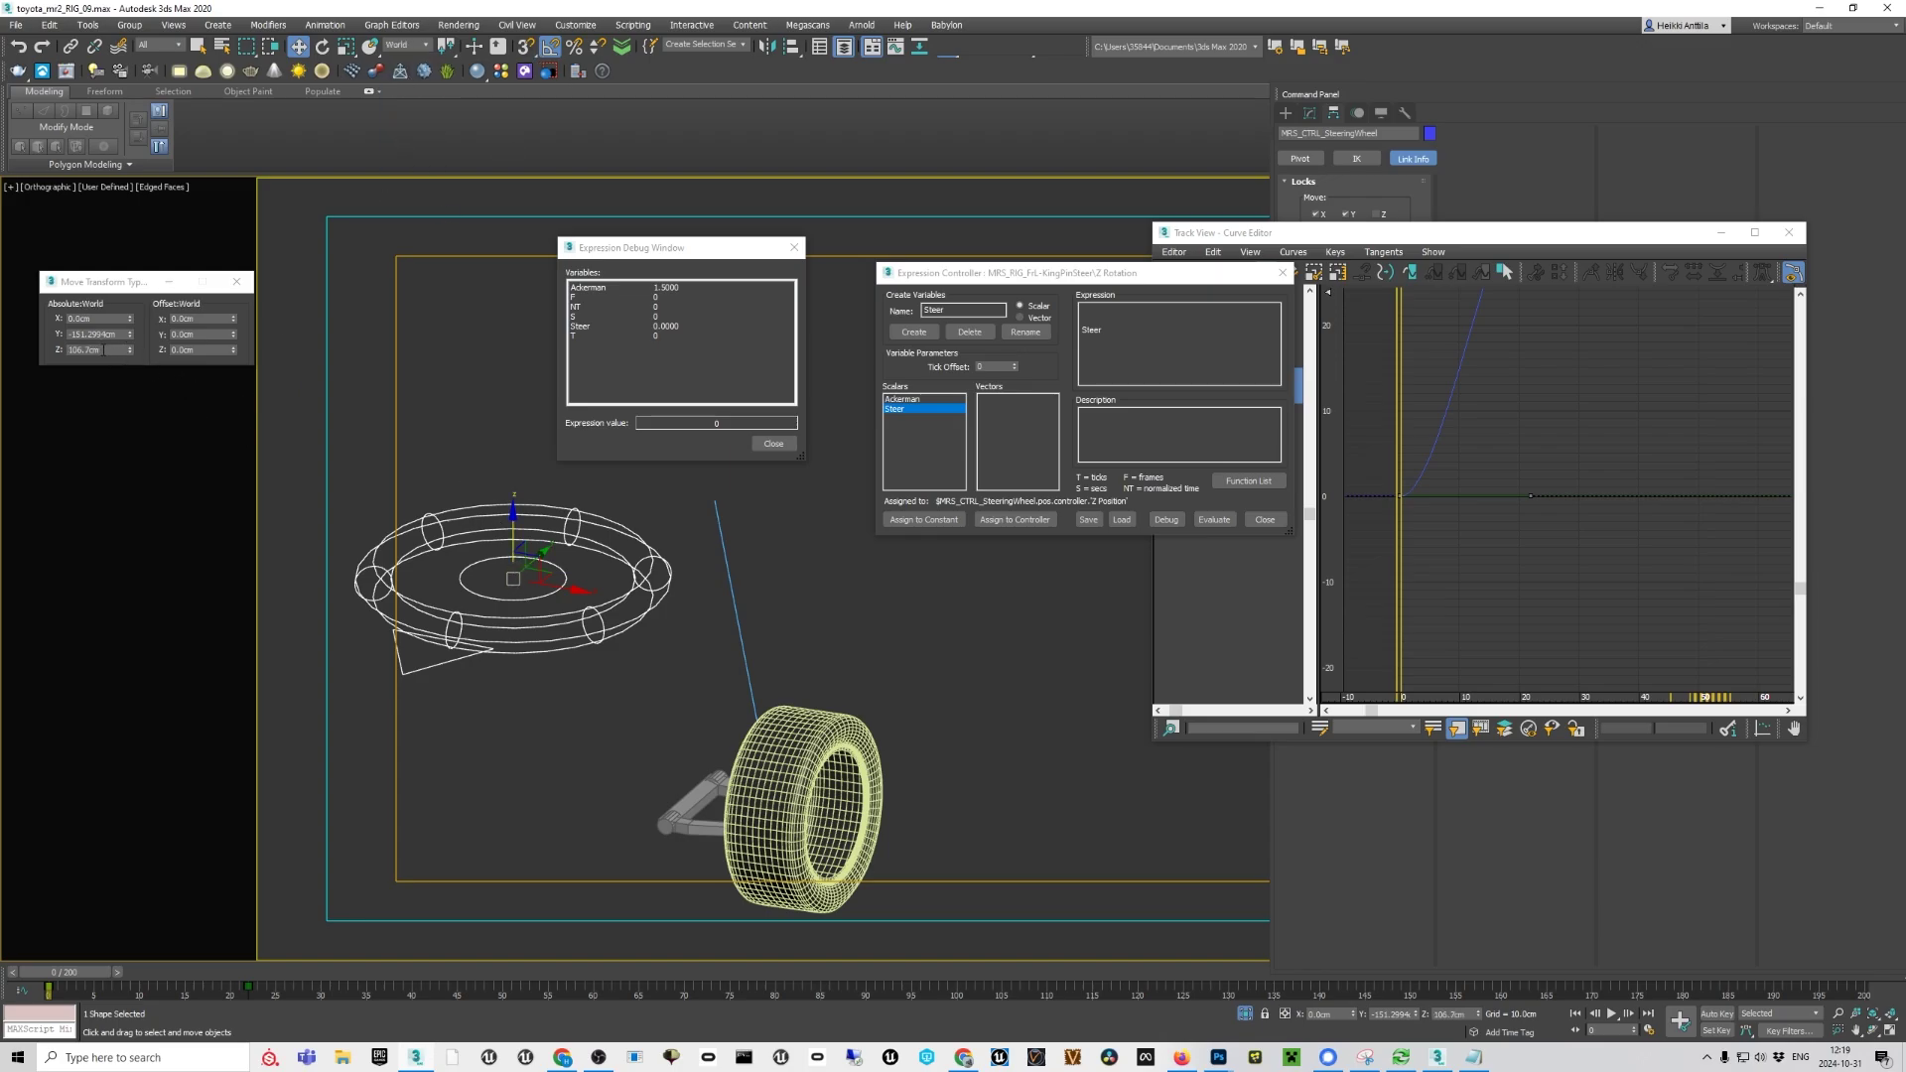
pyautogui.click(99, 350)
pyautogui.click(407, 44)
pyautogui.click(405, 93)
pyautogui.scroll(2, 523, 621)
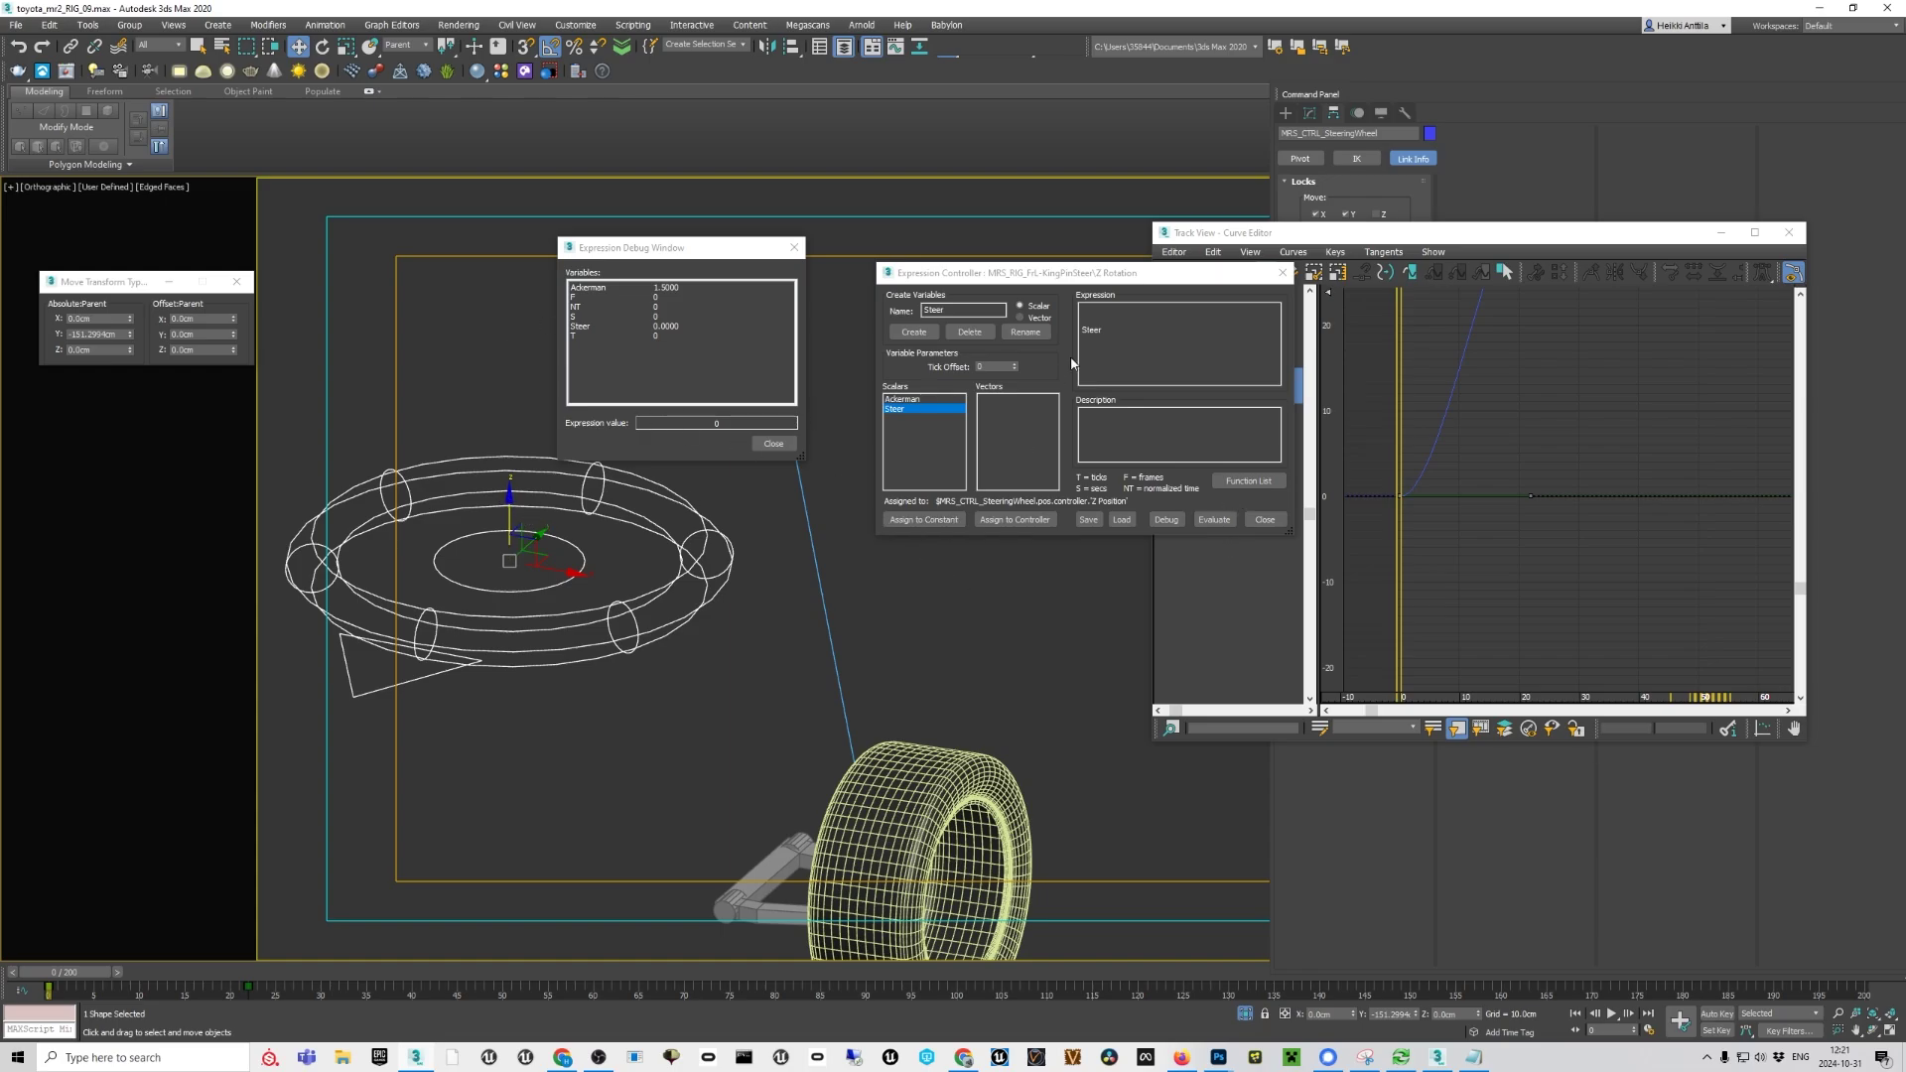
# Keyframe the steering wheel control's Z position at 5 cm on frame 30 with Auto Key, then turn Auto Key off
pyautogui.click(1104, 338)
pyautogui.moveTo(94, 973); pyautogui.dragTo(362, 988)
pyautogui.click(1717, 1014)
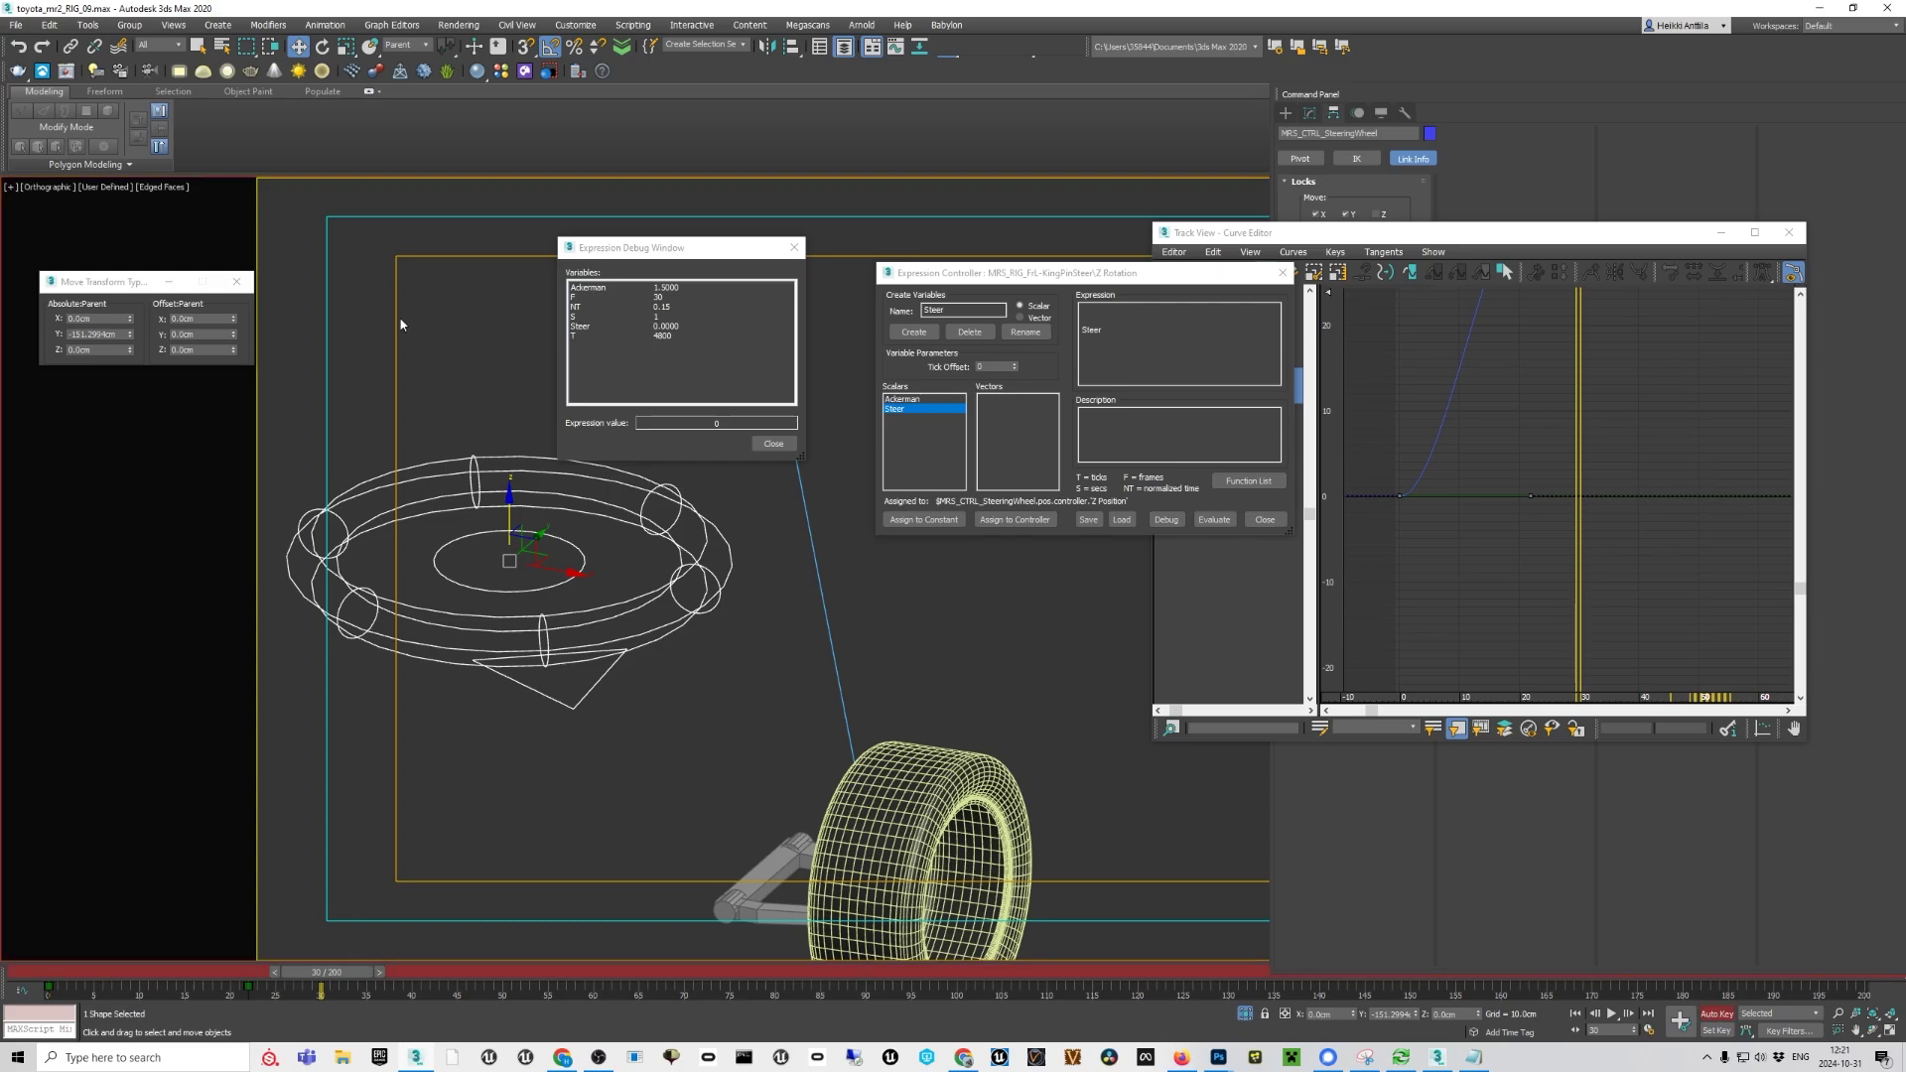
pyautogui.click(98, 345)
pyautogui.write('5')
pyautogui.press('Return')
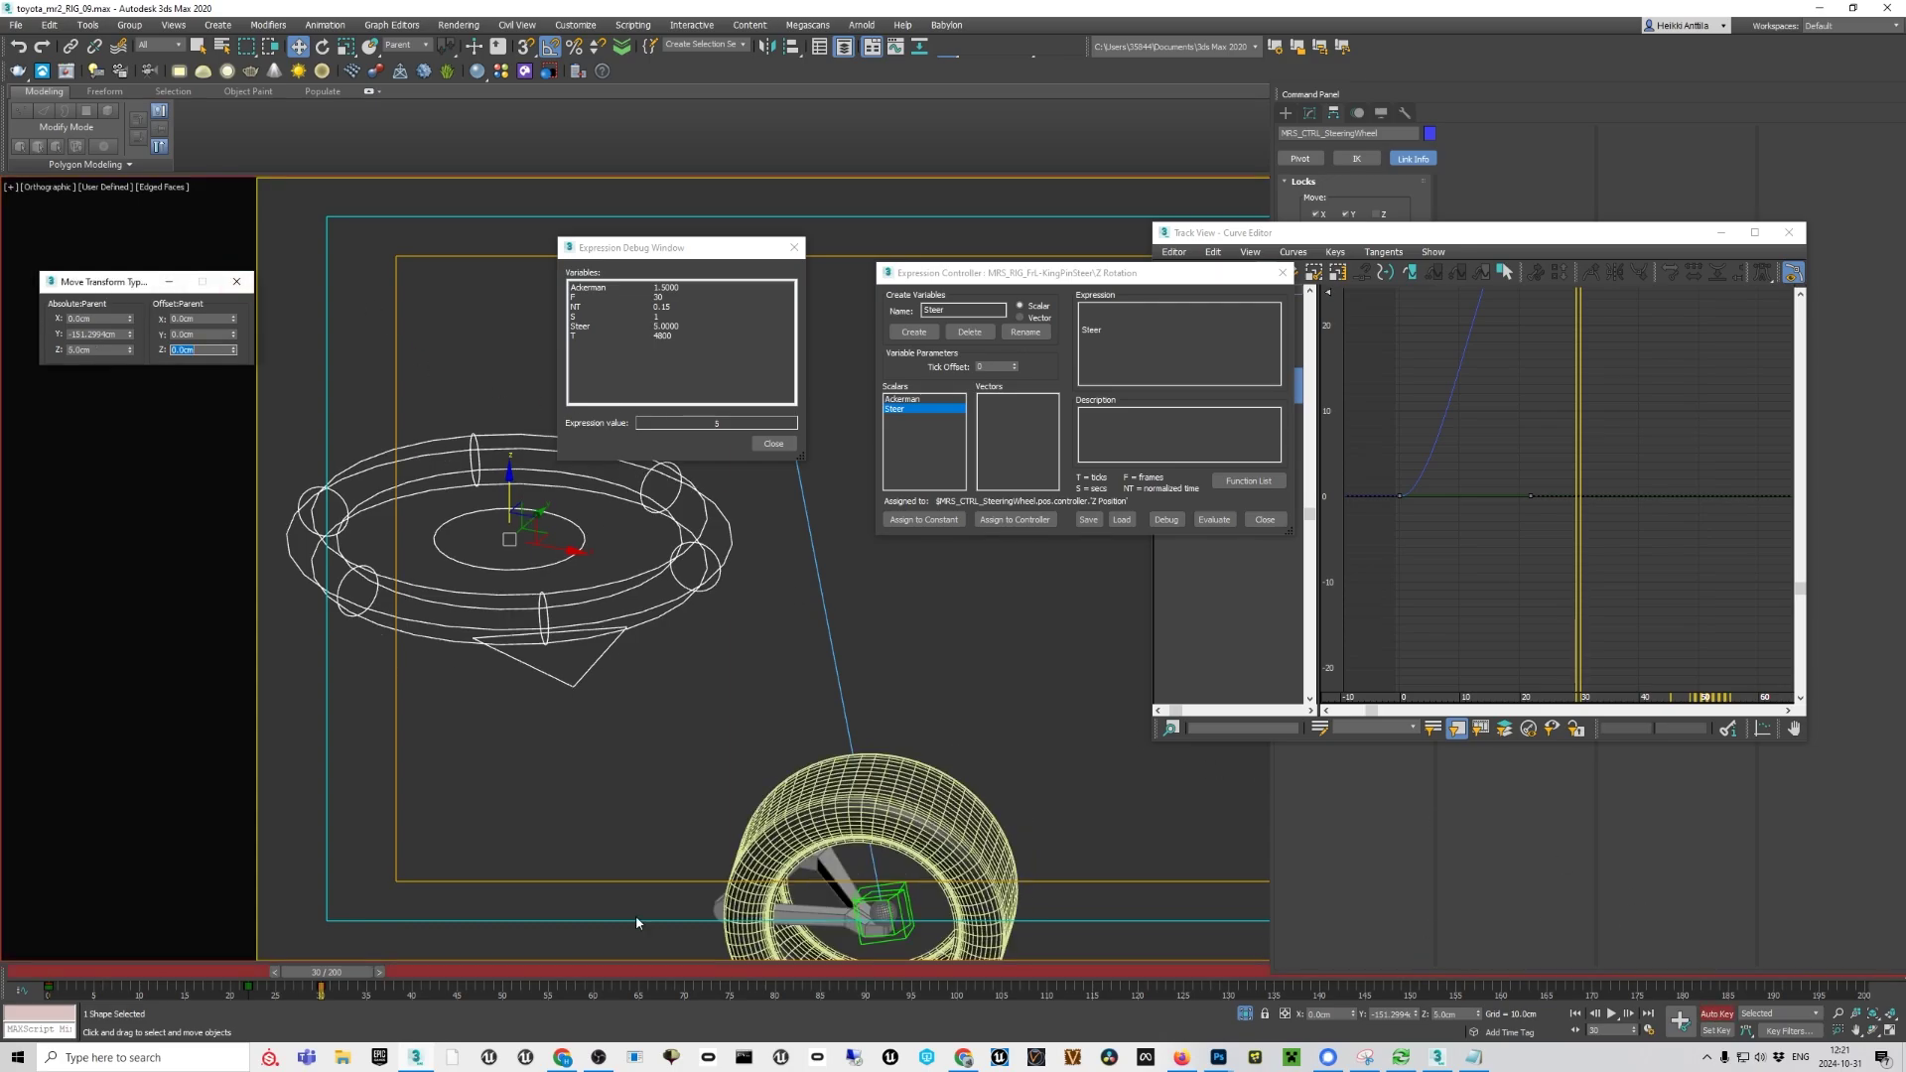
pyautogui.click(1717, 1013)
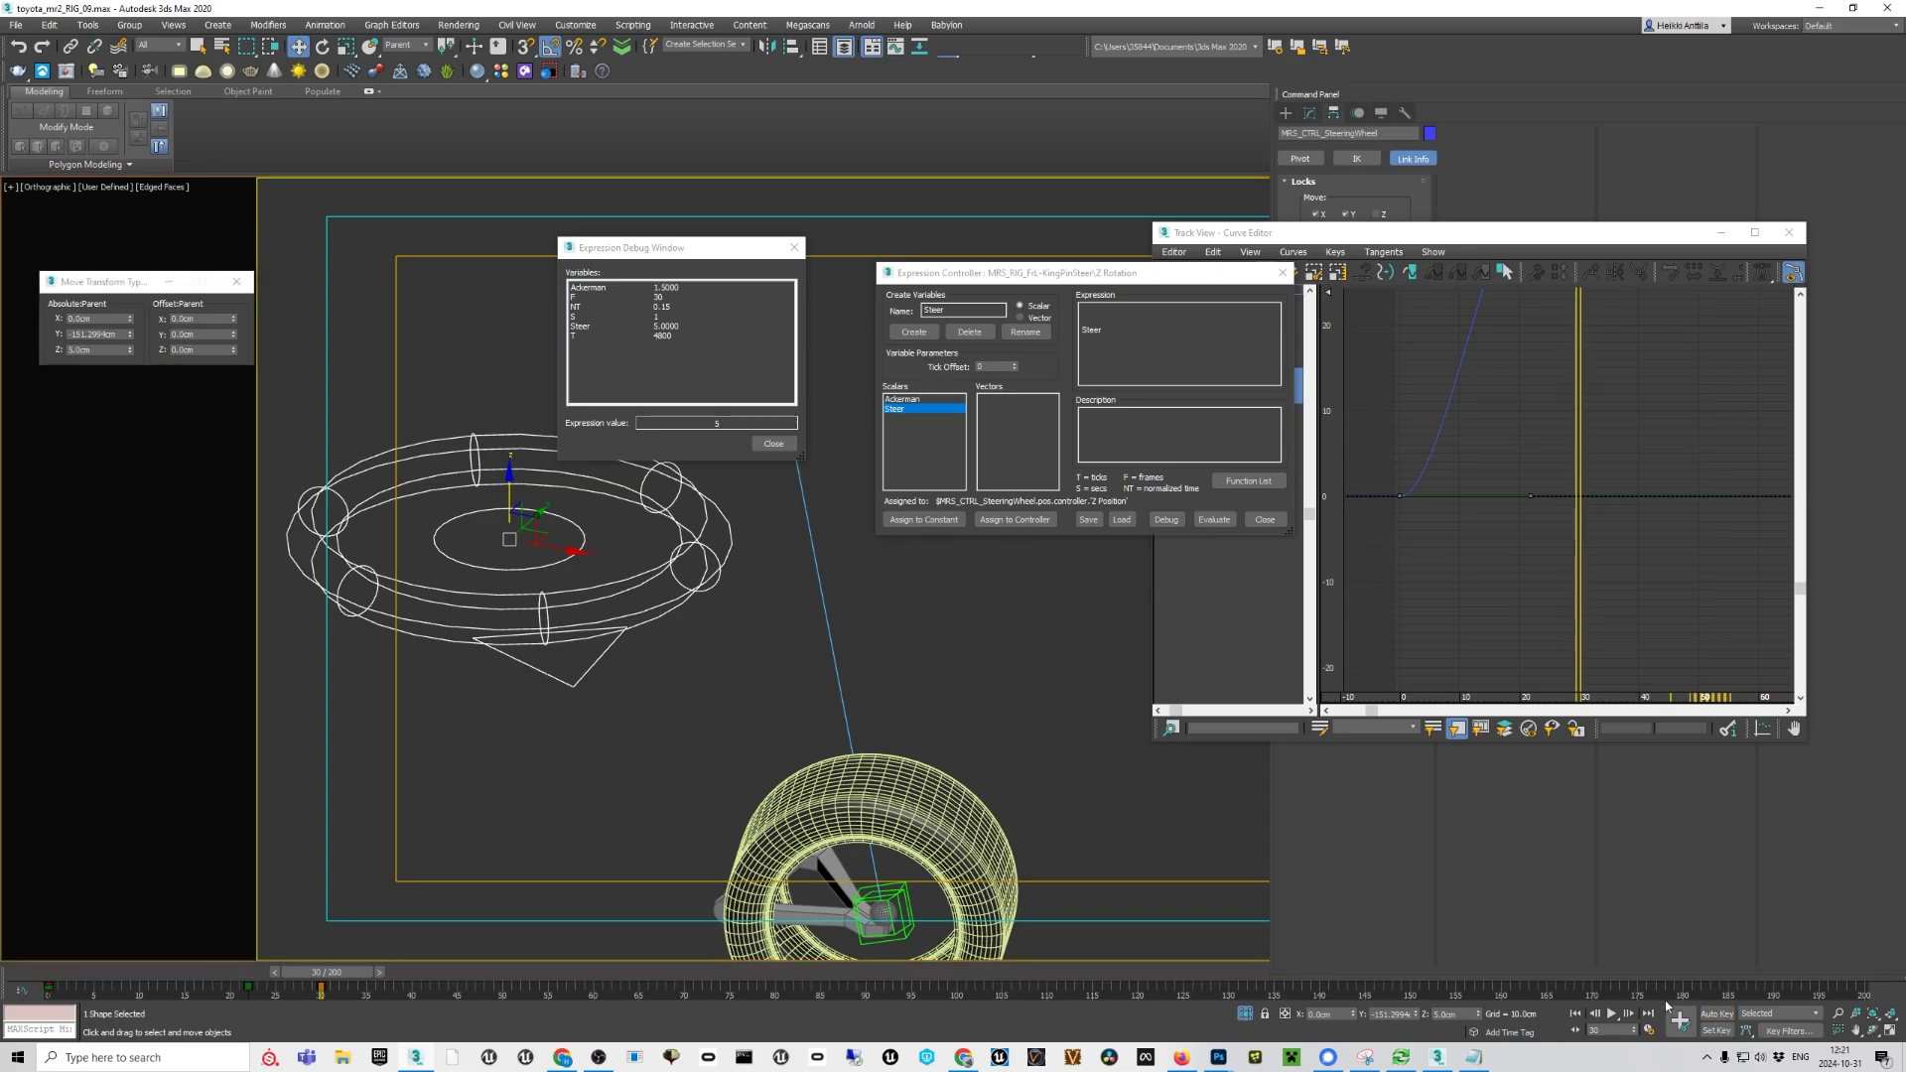
# Select the KingPinSteer helper inside the front-left wheel and examine its rotation curve in the Curve Editor
pyautogui.click(901, 812)
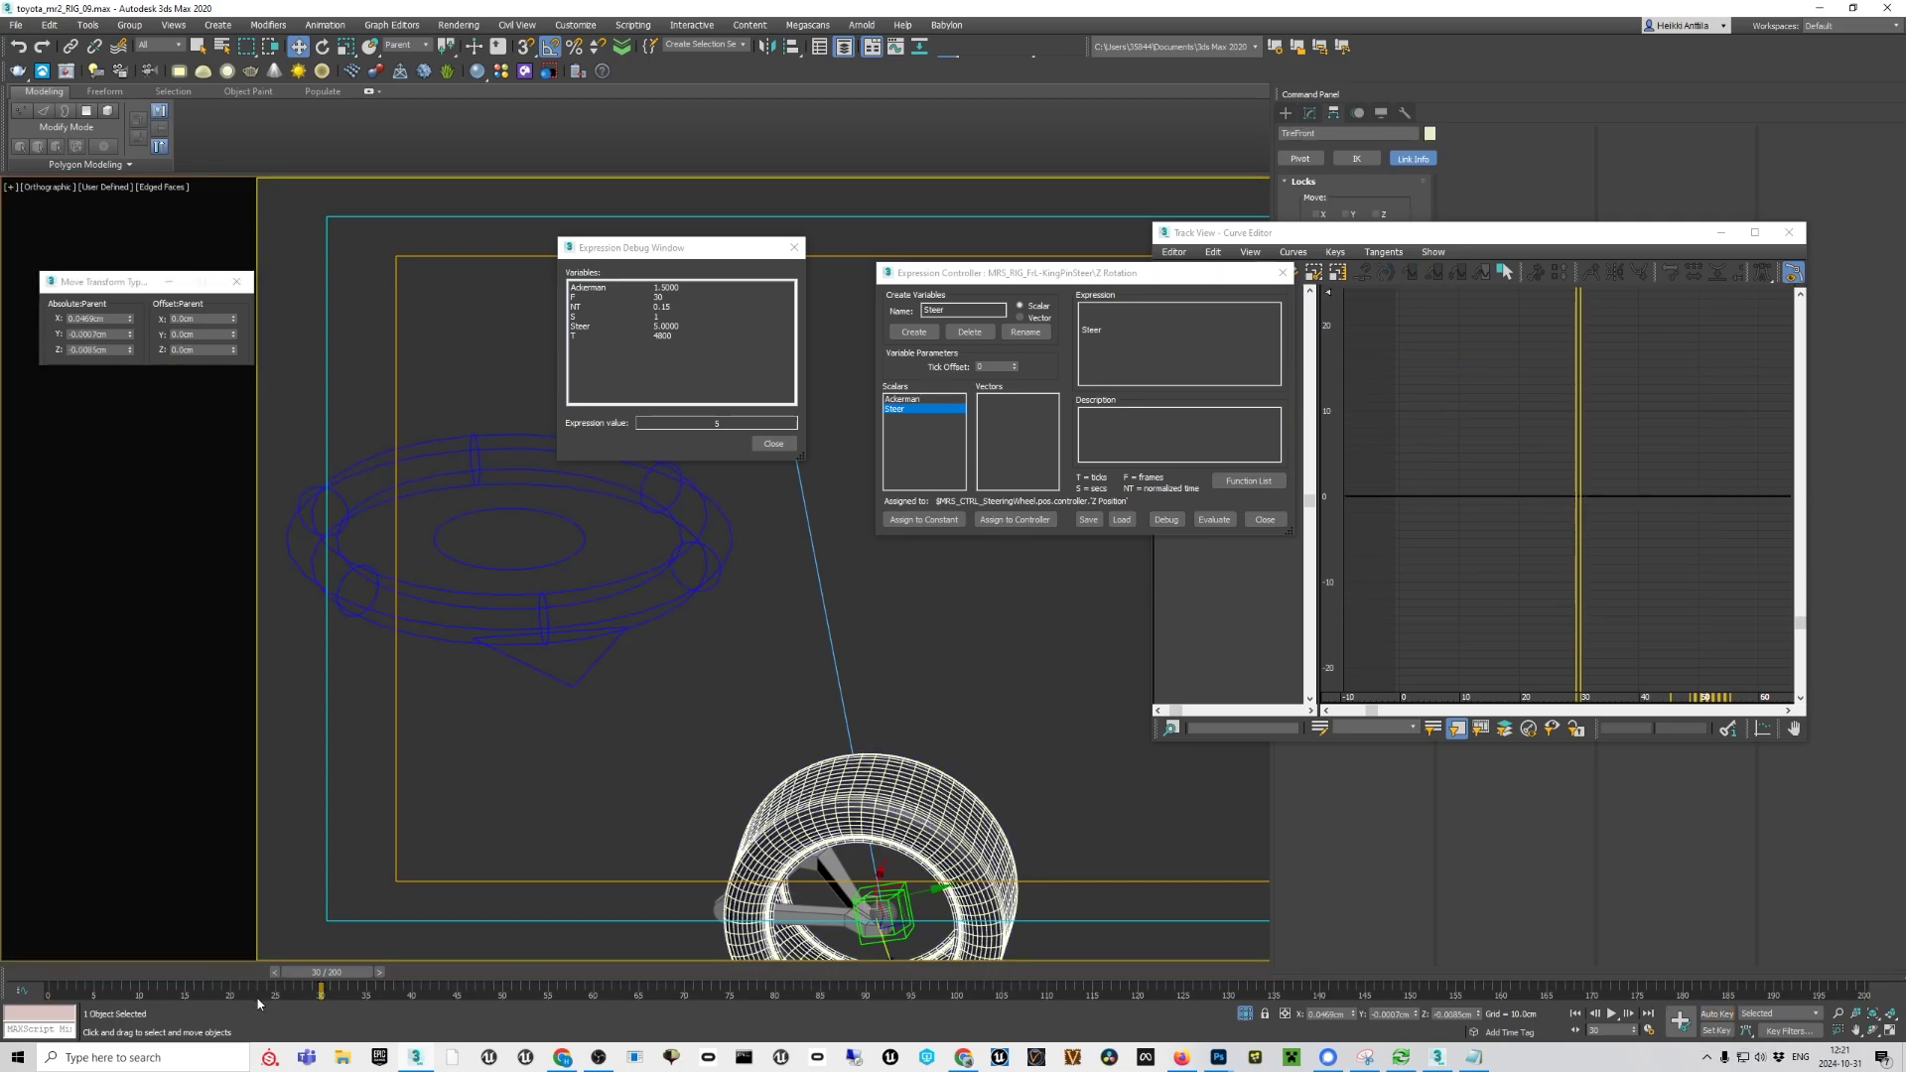
pyautogui.moveTo(357, 976); pyautogui.dragTo(311, 976)
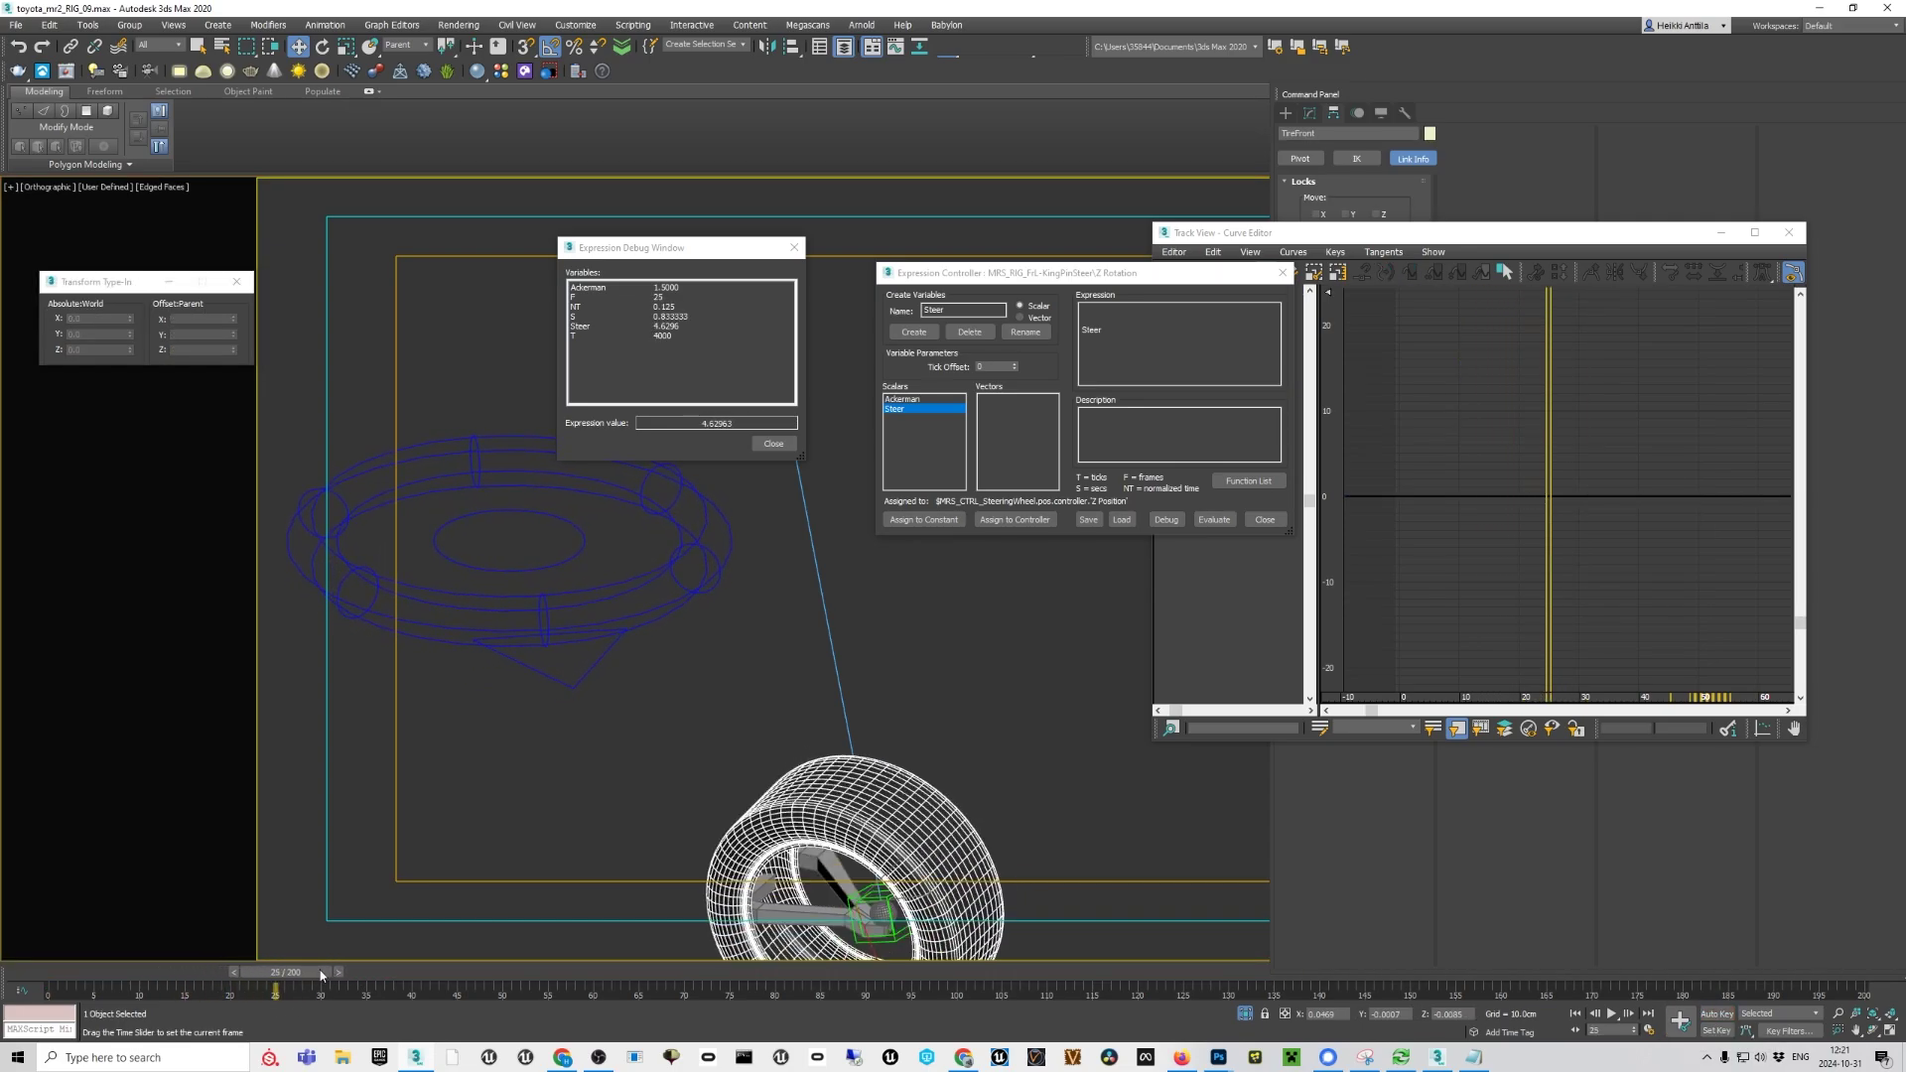
pyautogui.press('pageup')
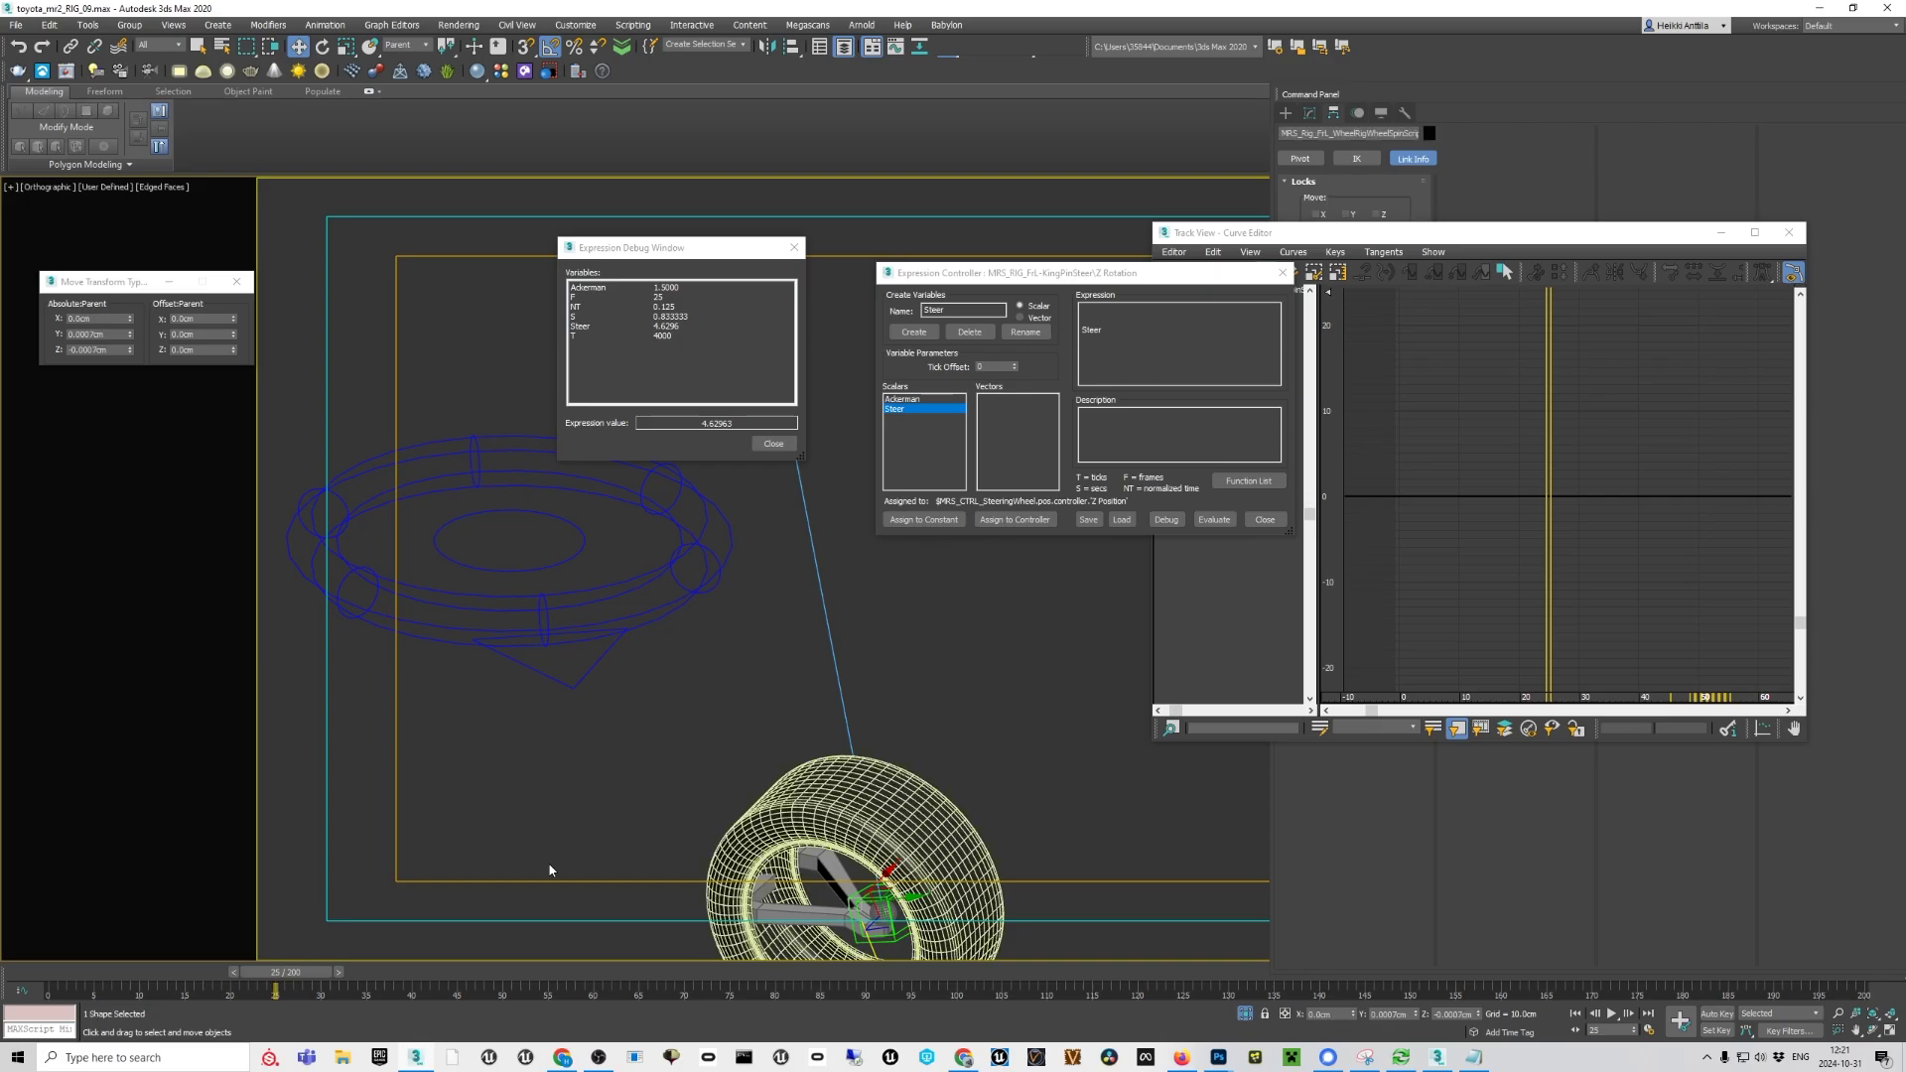
pyautogui.scroll(5, 918, 899)
pyautogui.moveTo(923, 894); pyautogui.dragTo(976, 682, button='middle')
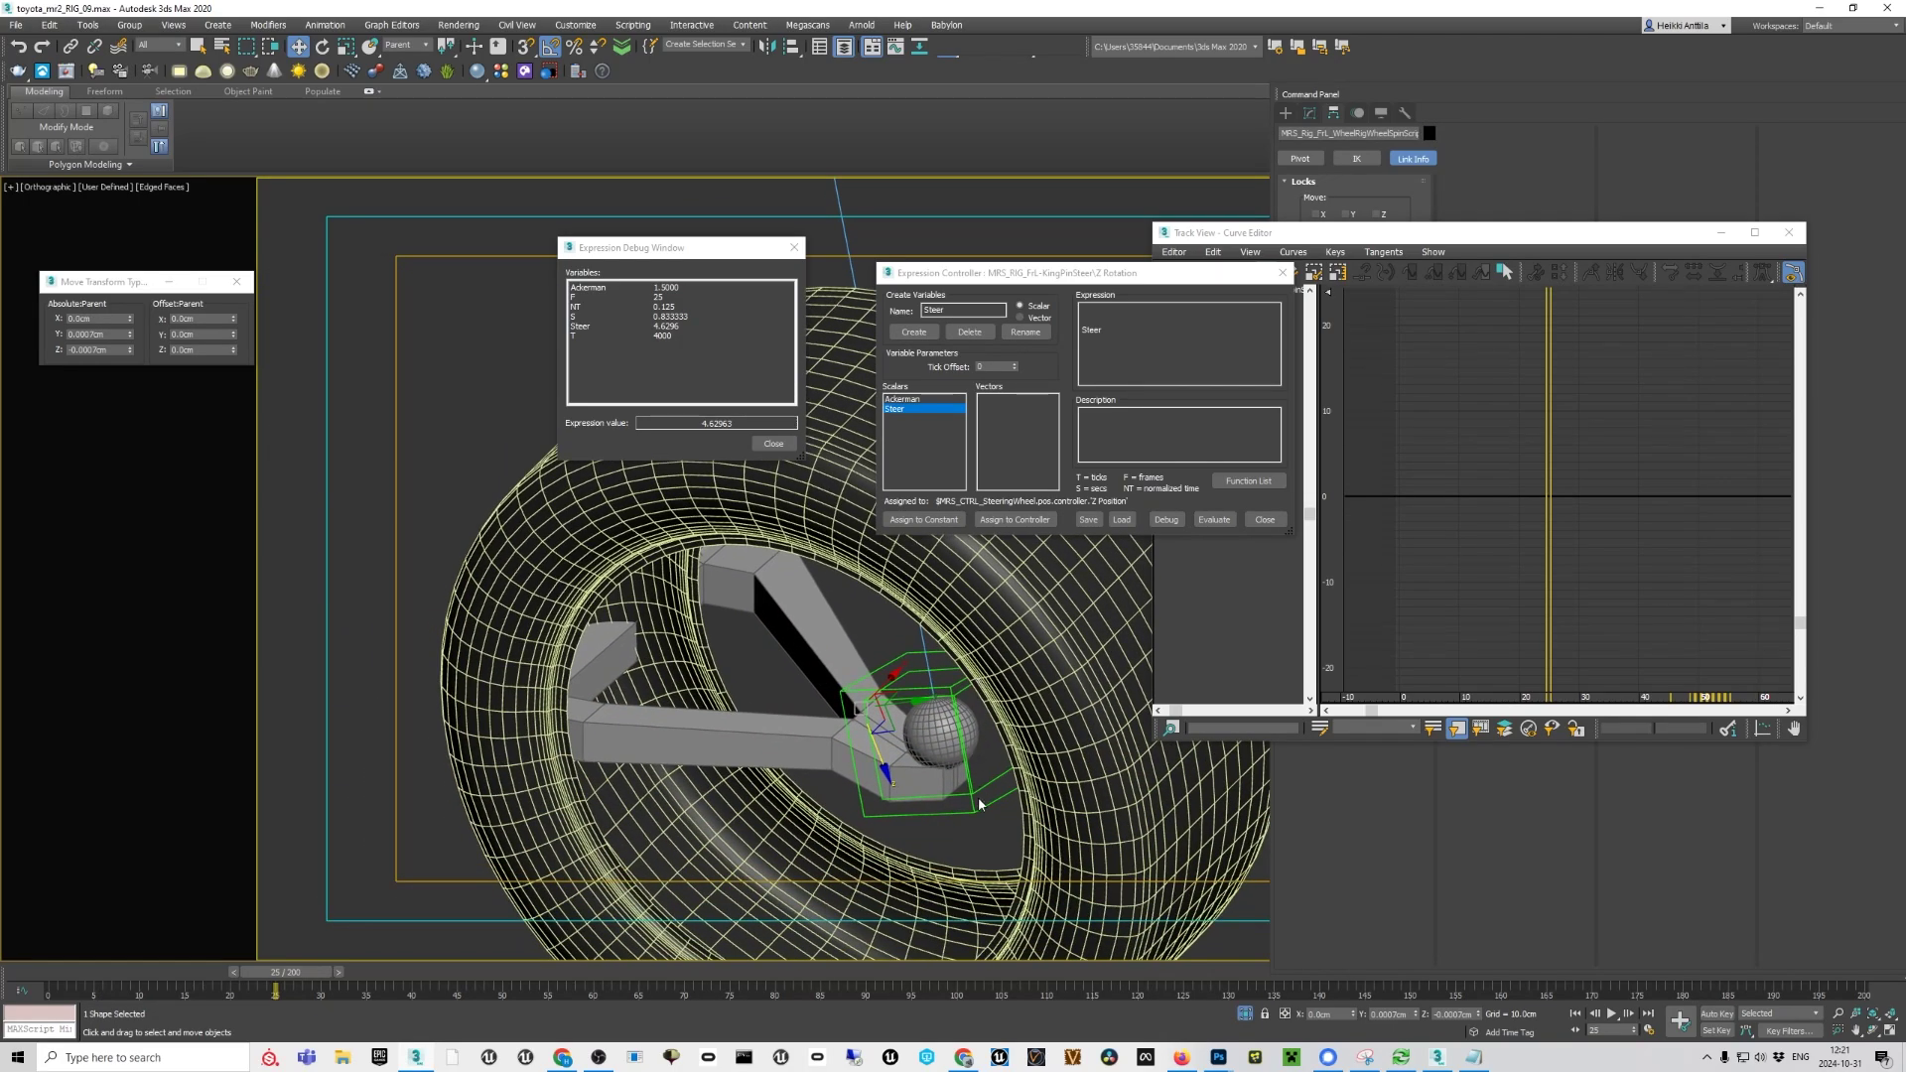
pyautogui.click(975, 806)
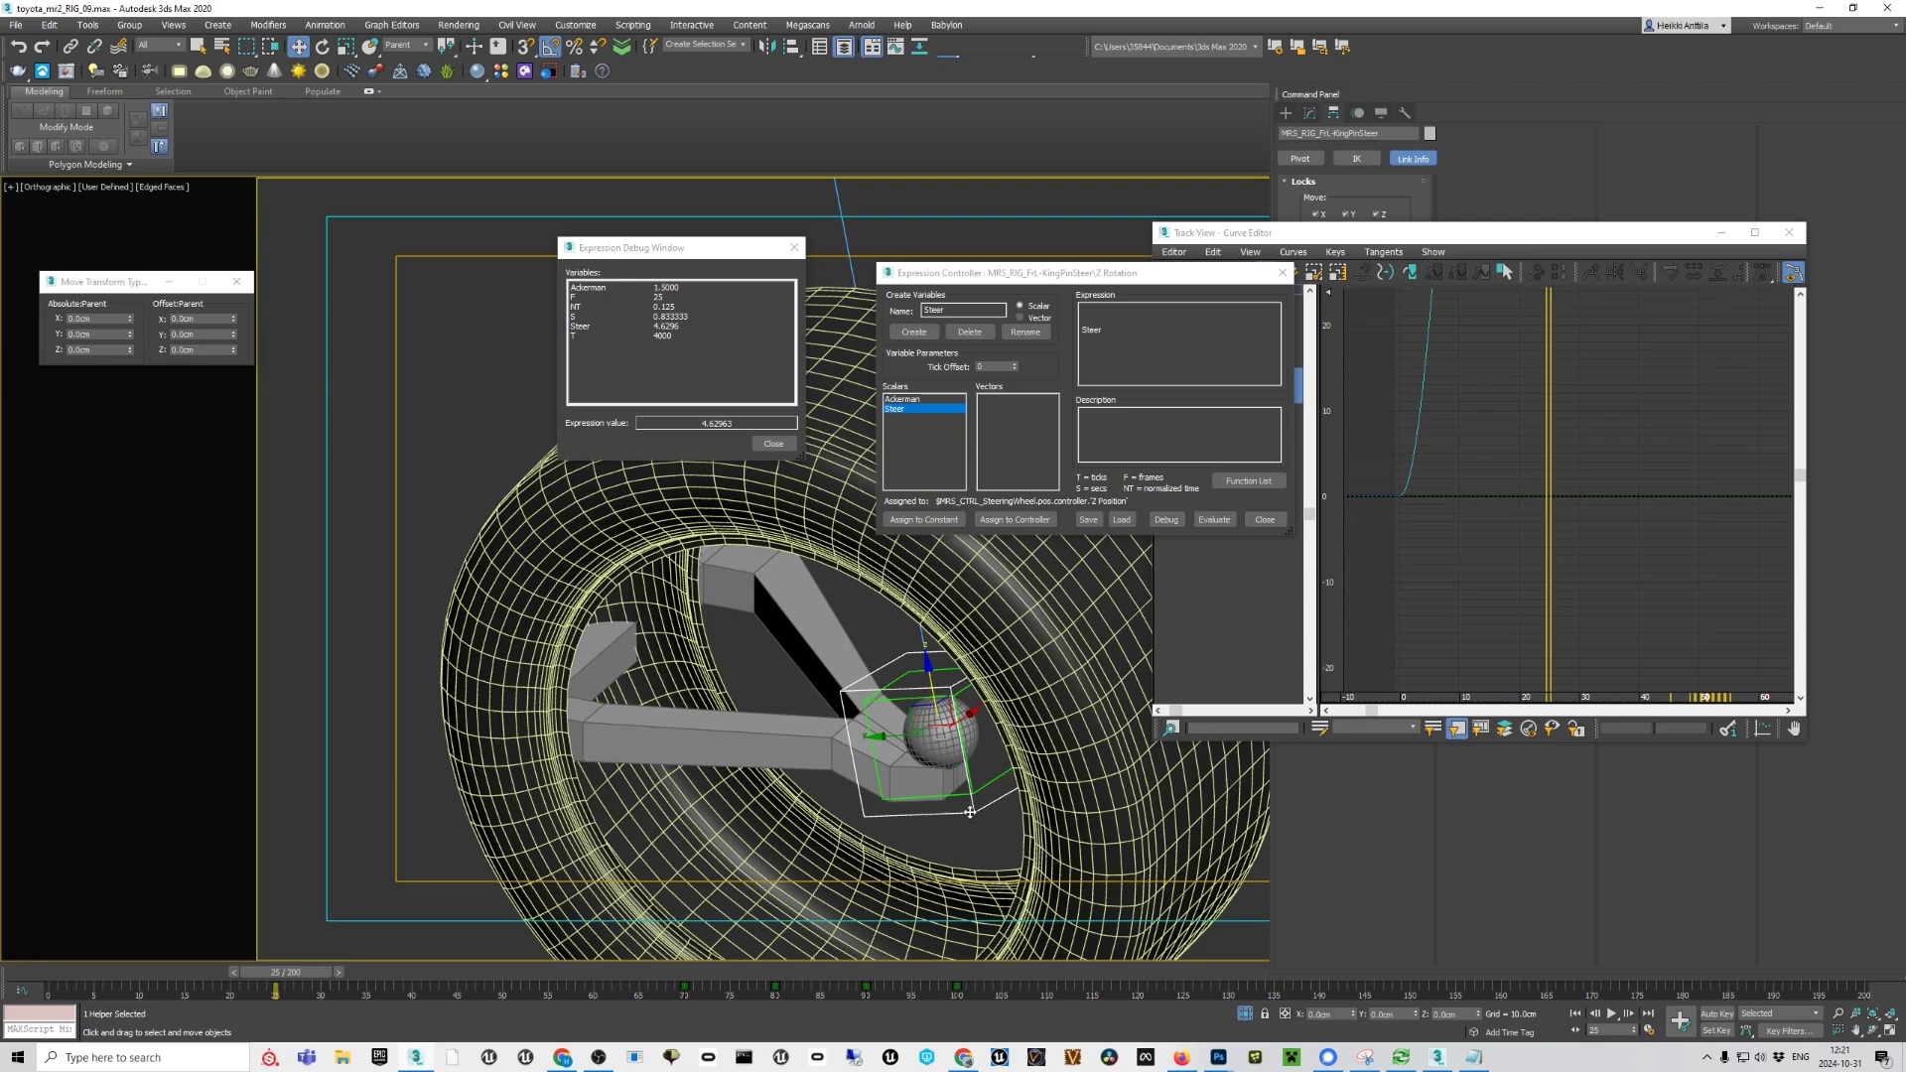
pyautogui.moveTo(1574, 433); pyautogui.dragTo(1575, 541, button='middle')
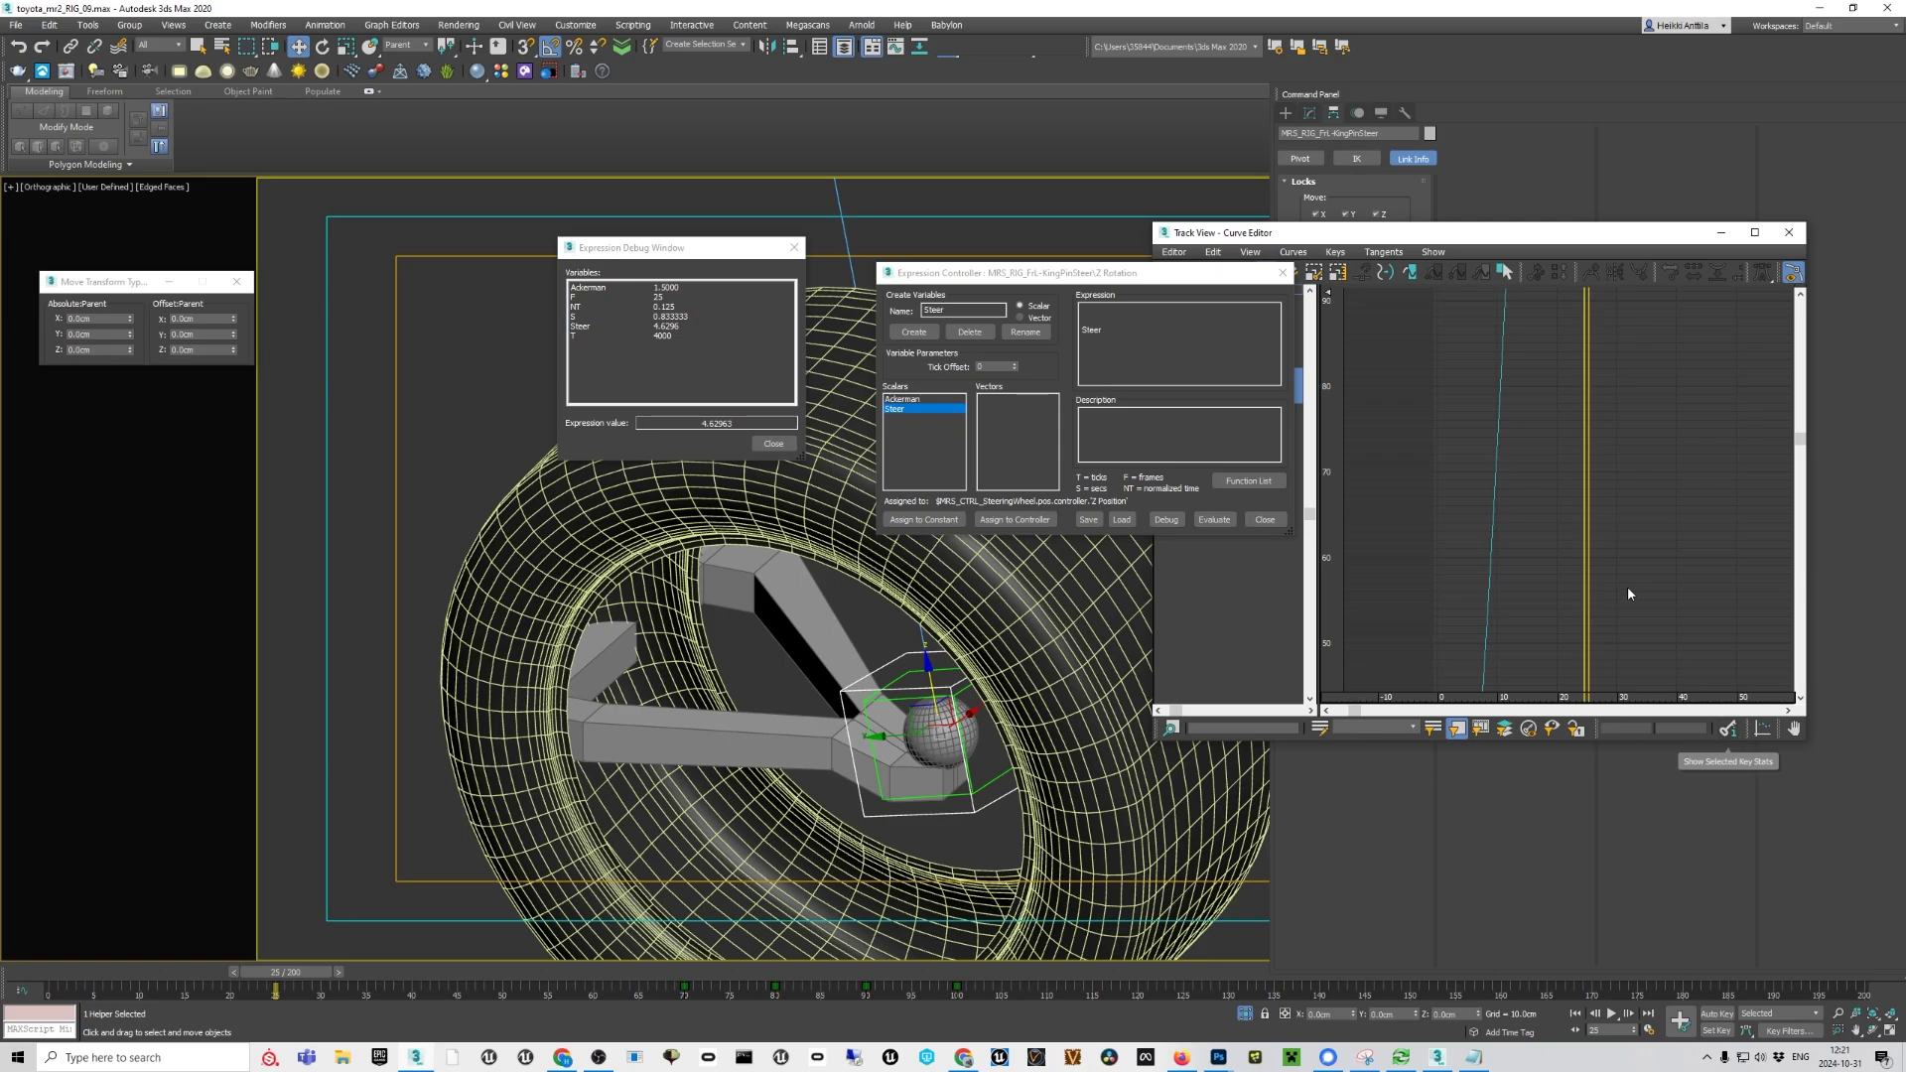
pyautogui.scroll(-5, 1579, 497)
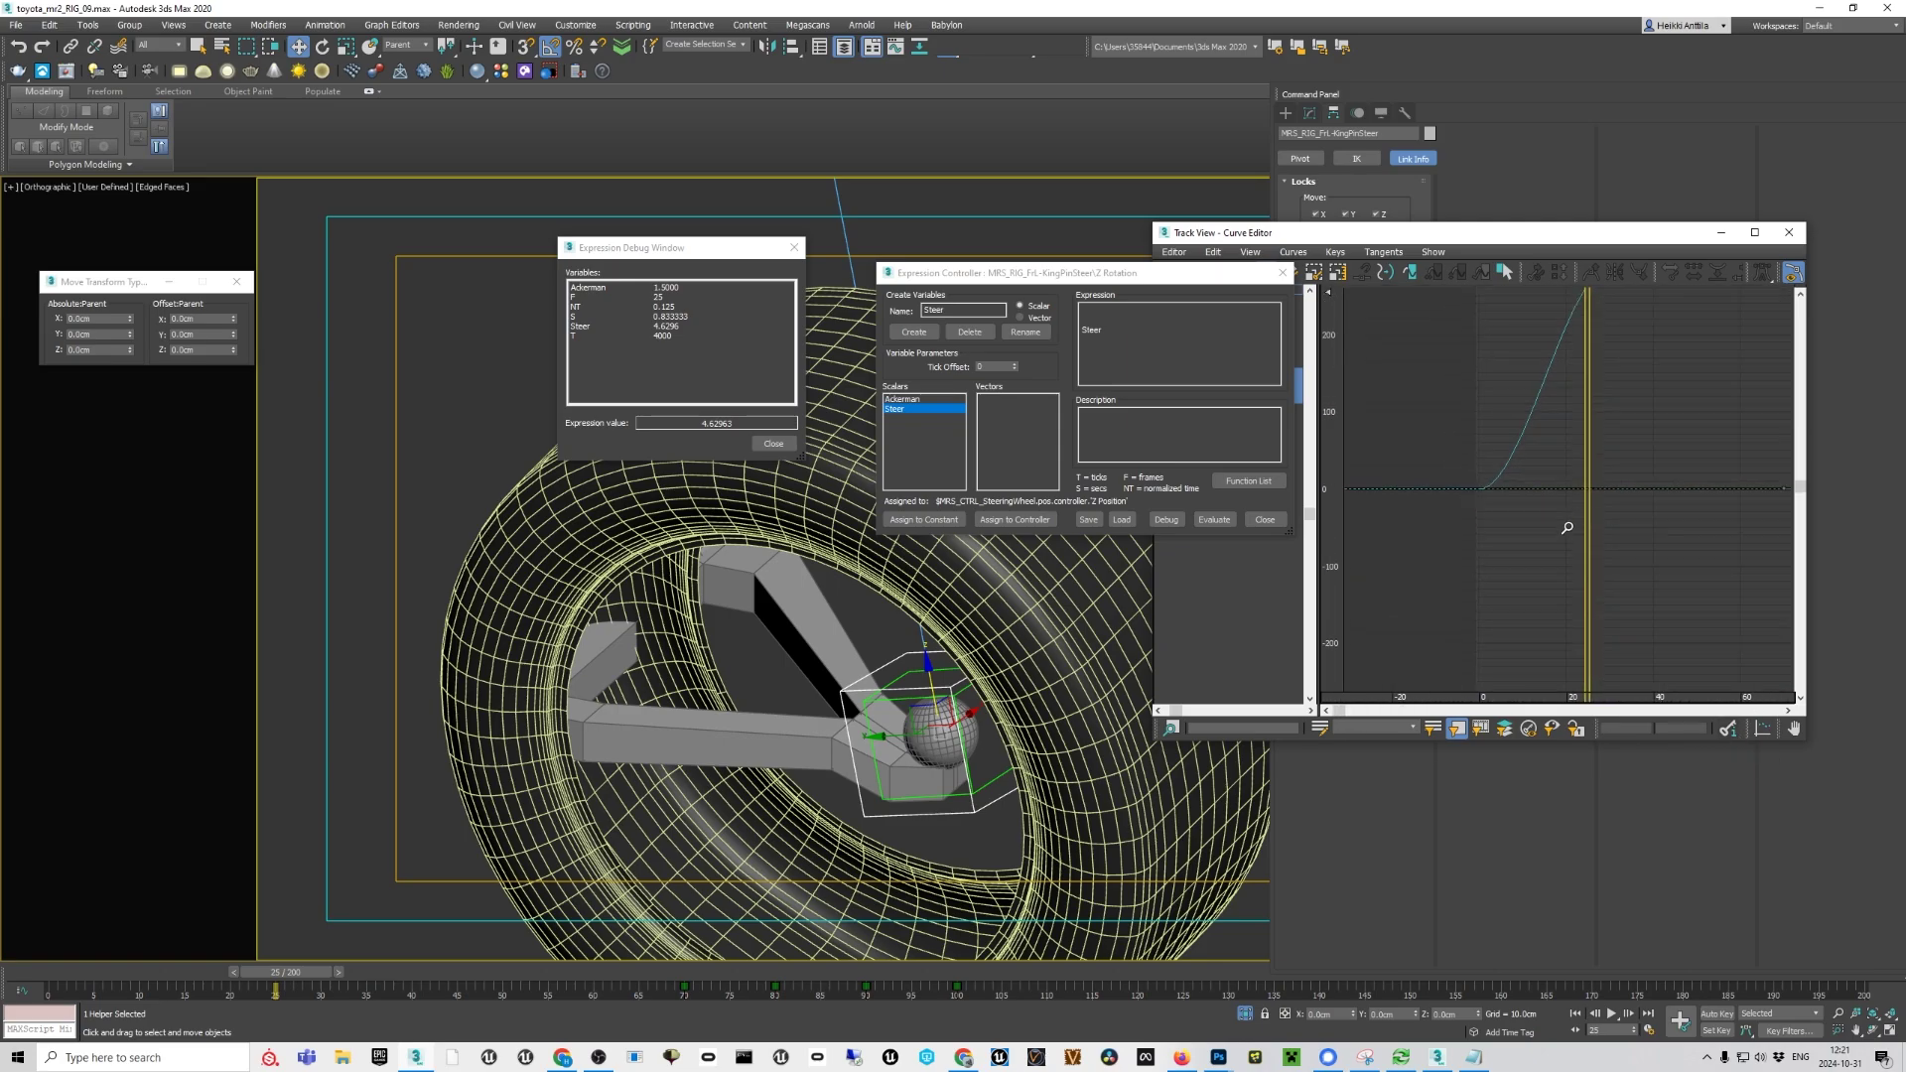
pyautogui.moveTo(1567, 527); pyautogui.dragTo(1585, 372)
# Scrub the timeline back to frame 8 and forward to frame 30, comparing the wheel's rotation with the Steer value
pyautogui.moveTo(318, 972); pyautogui.dragTo(169, 973)
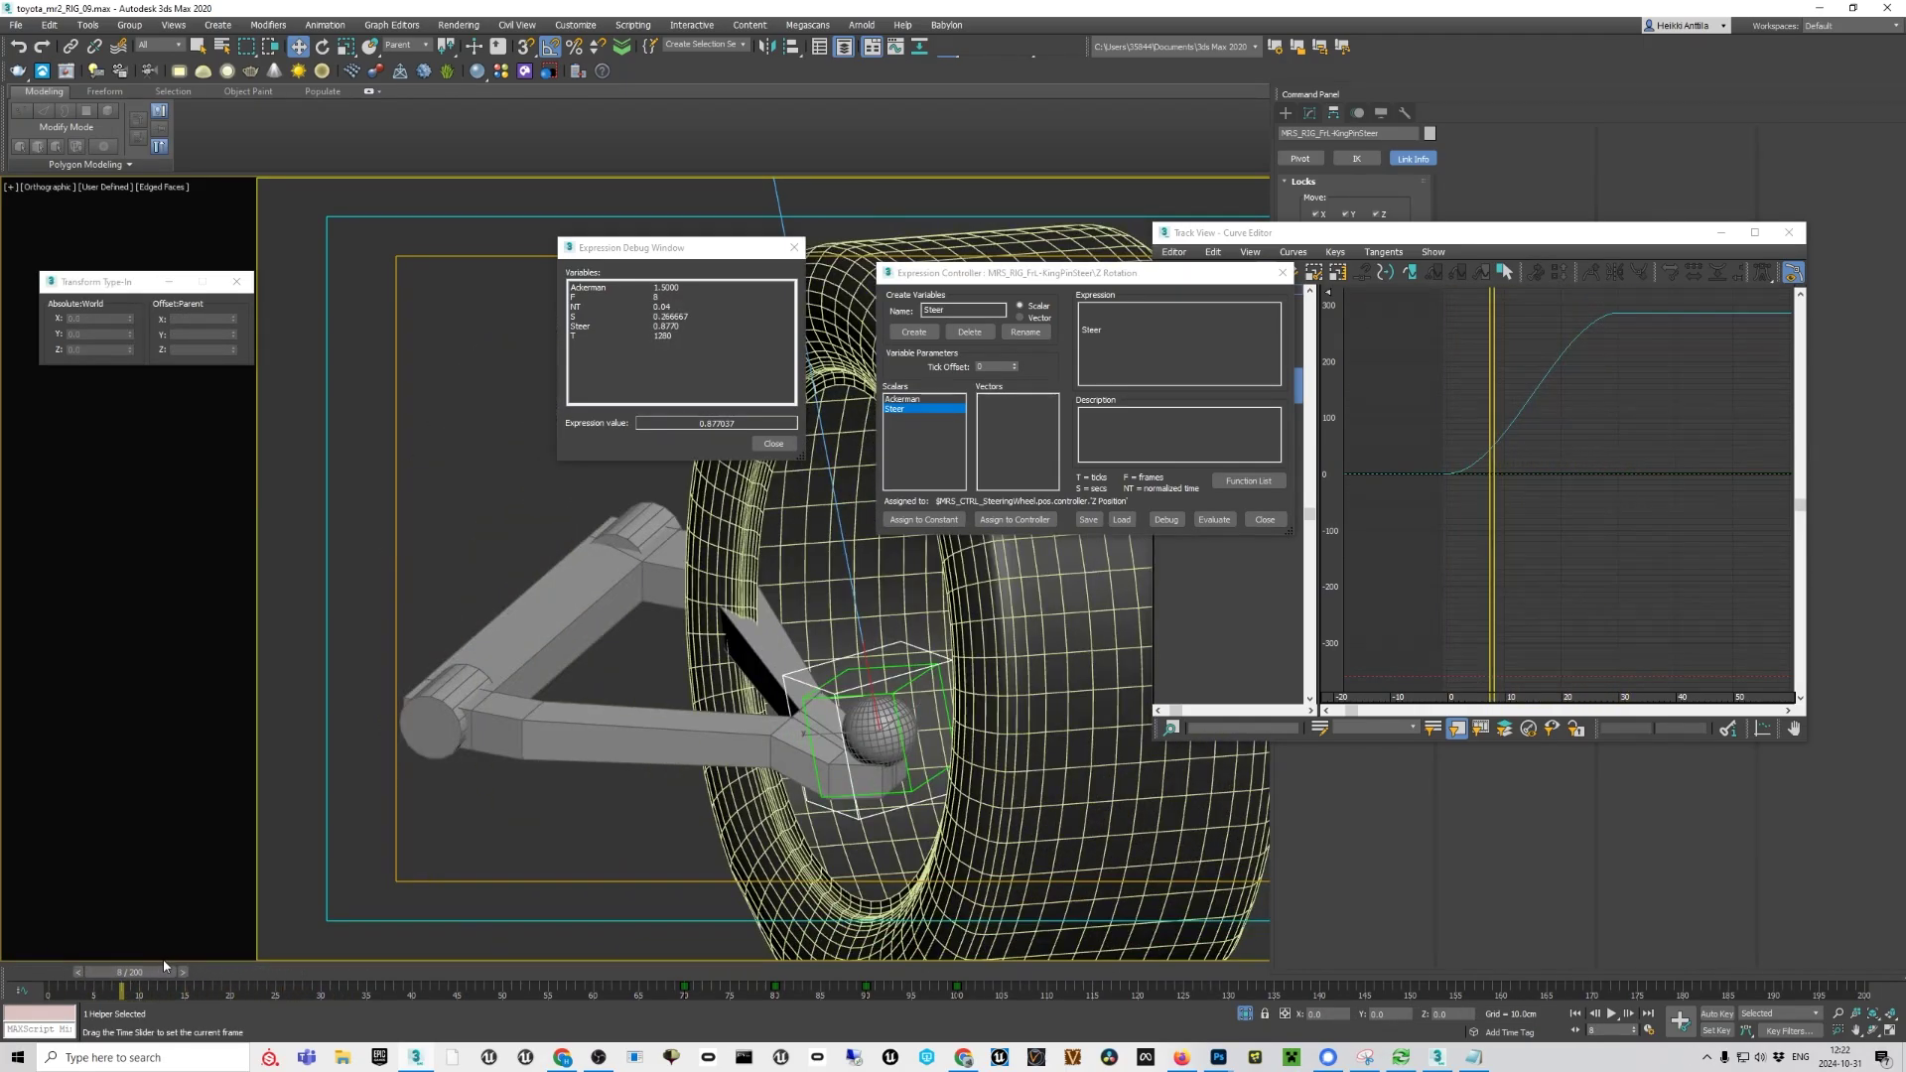
pyautogui.click(1120, 309)
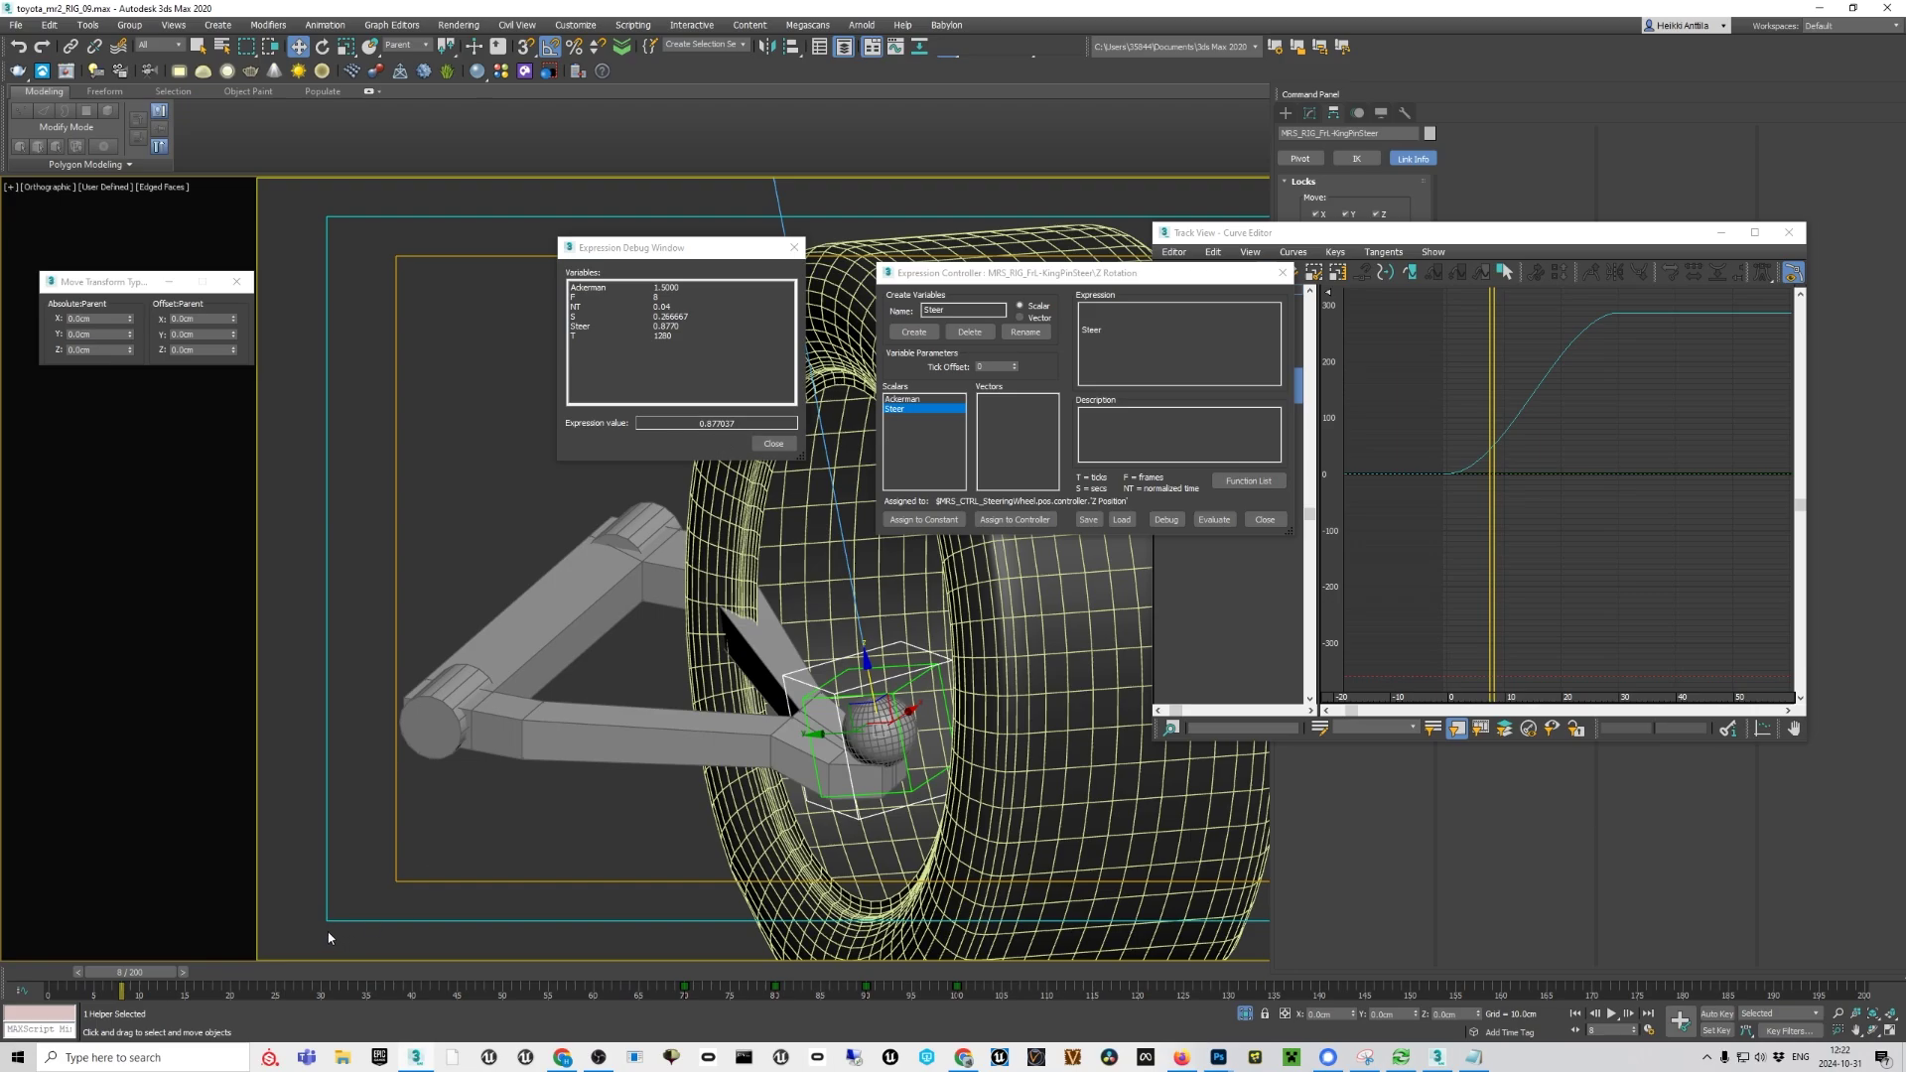
pyautogui.moveTo(156, 976); pyautogui.dragTo(353, 1005)
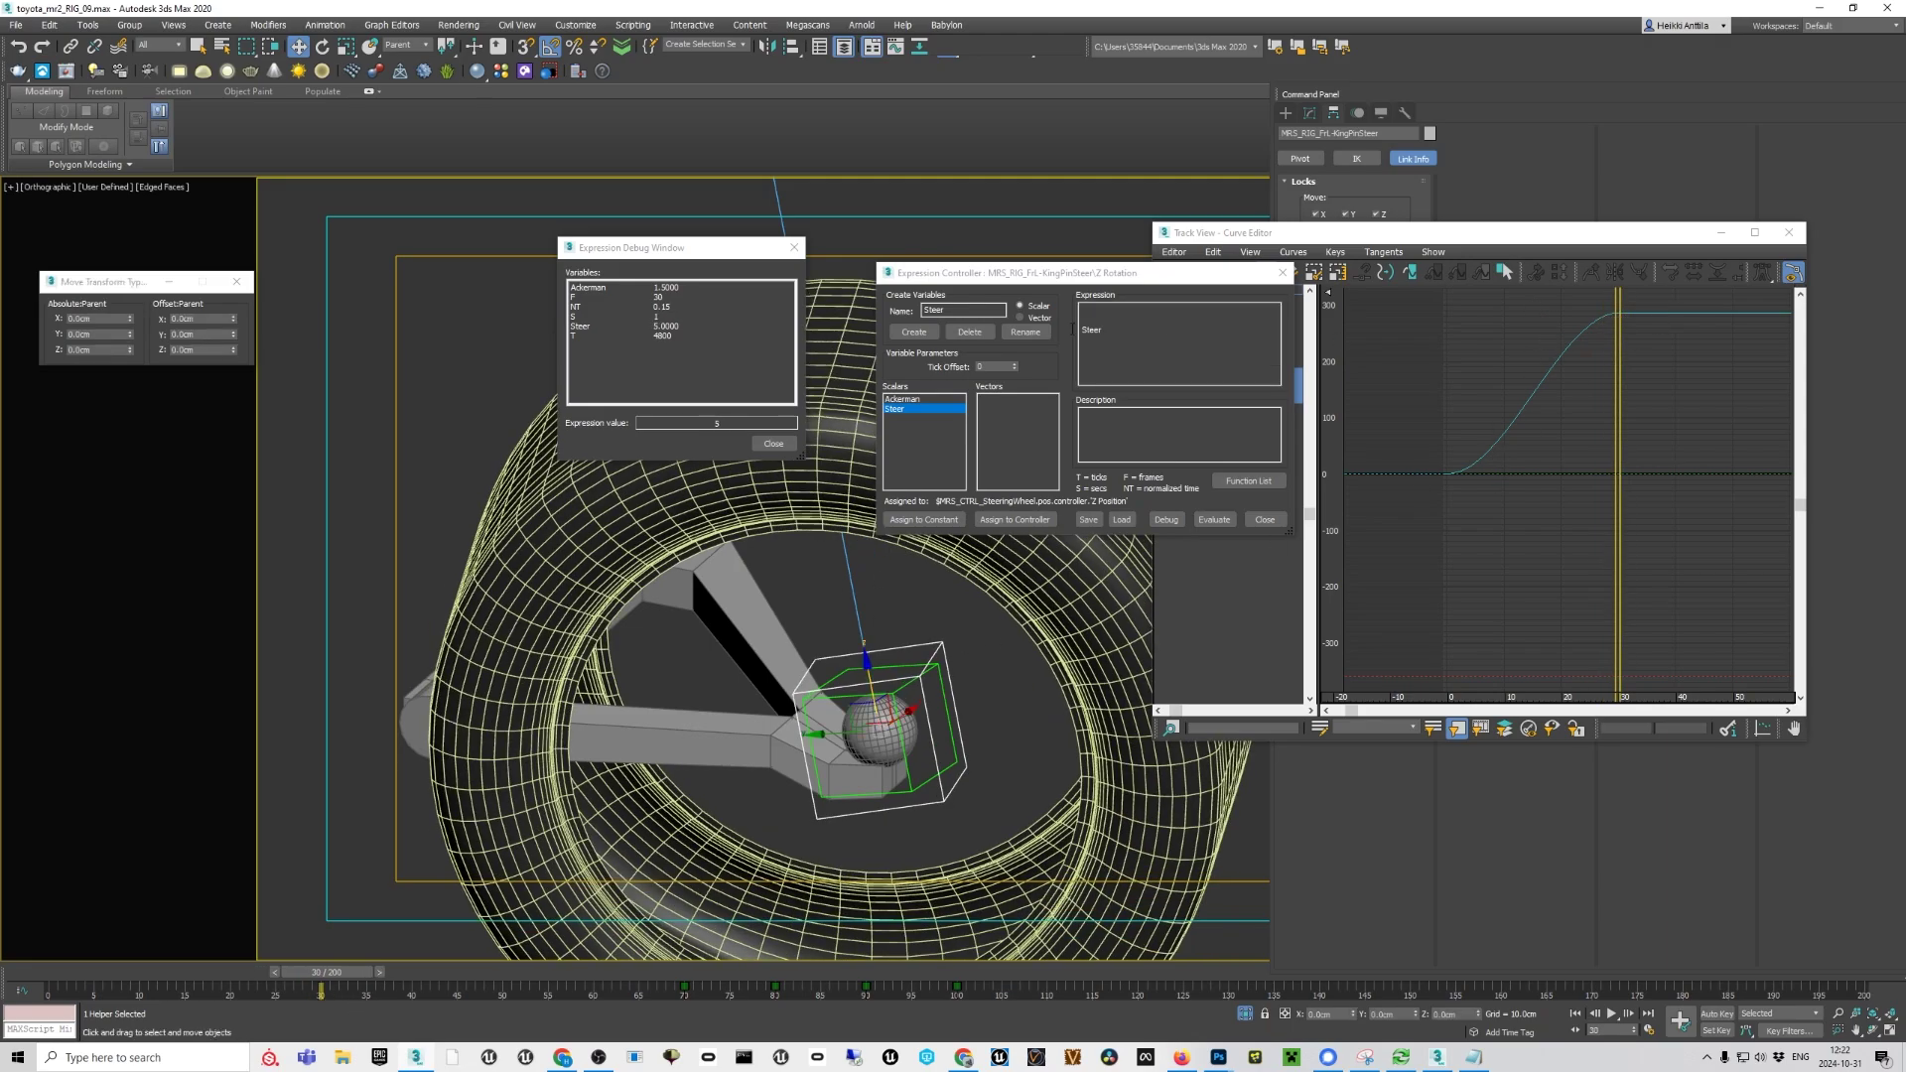
# Wrap Steer in the KingPinSteer expression as degToRad(Steer) and evaluate it
pyautogui.click(1169, 339)
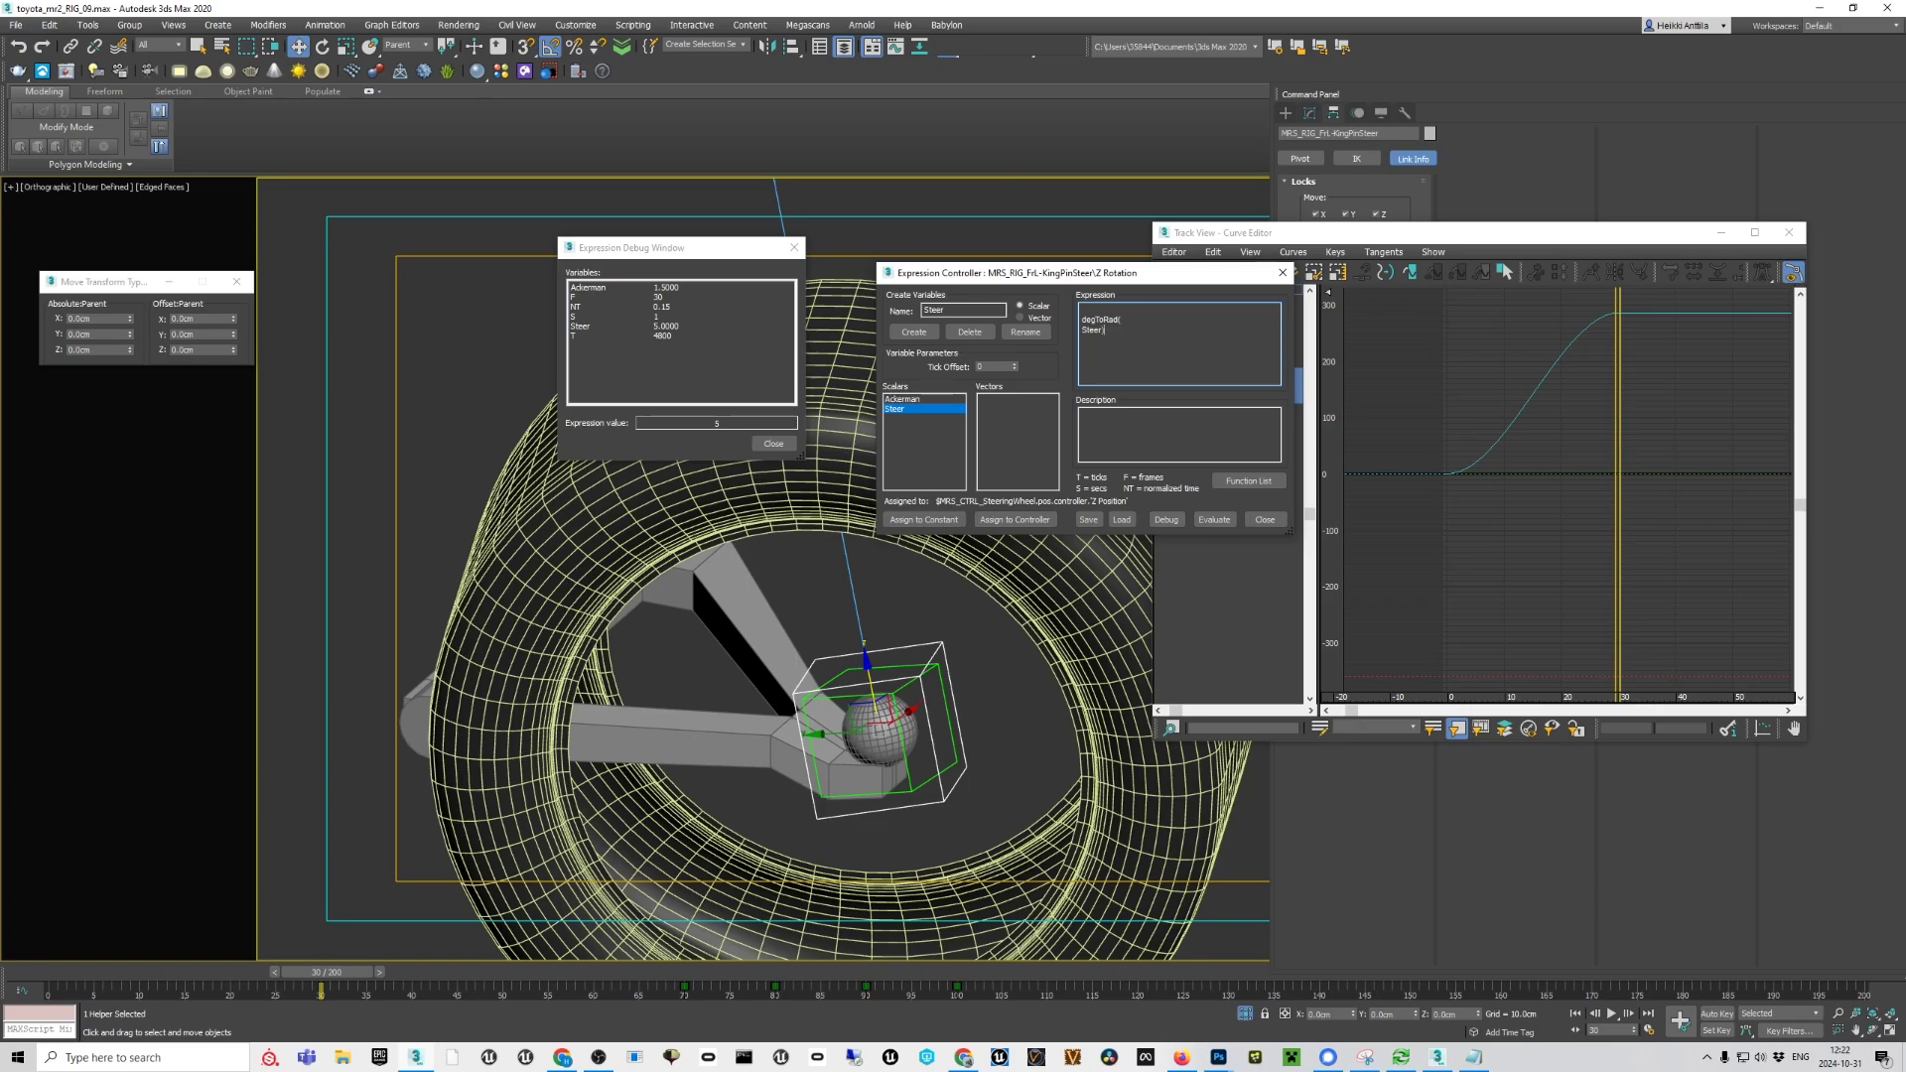
pyautogui.write(')')
pyautogui.click(1214, 519)
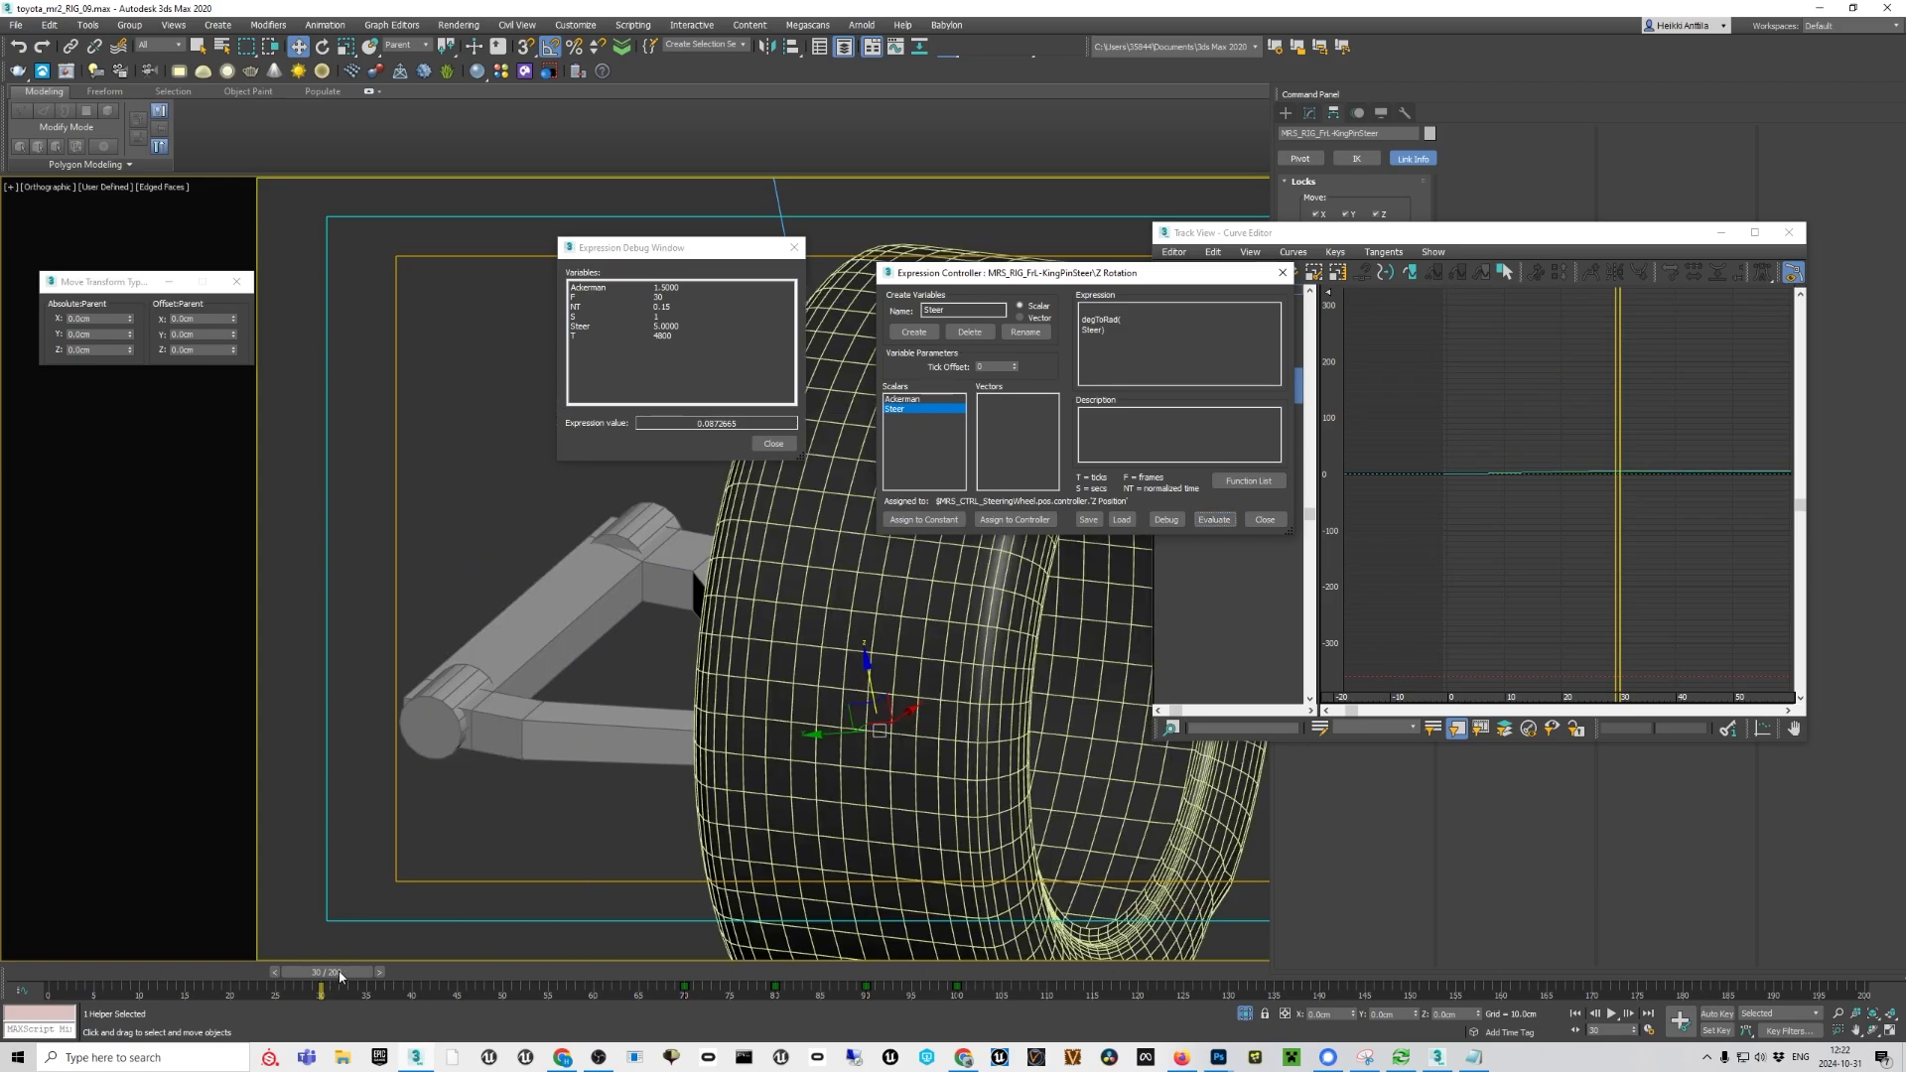
# Check the KingPinSteer helper's Z rotation value using the Rotate tool in Parent coordinates
pyautogui.click(323, 47)
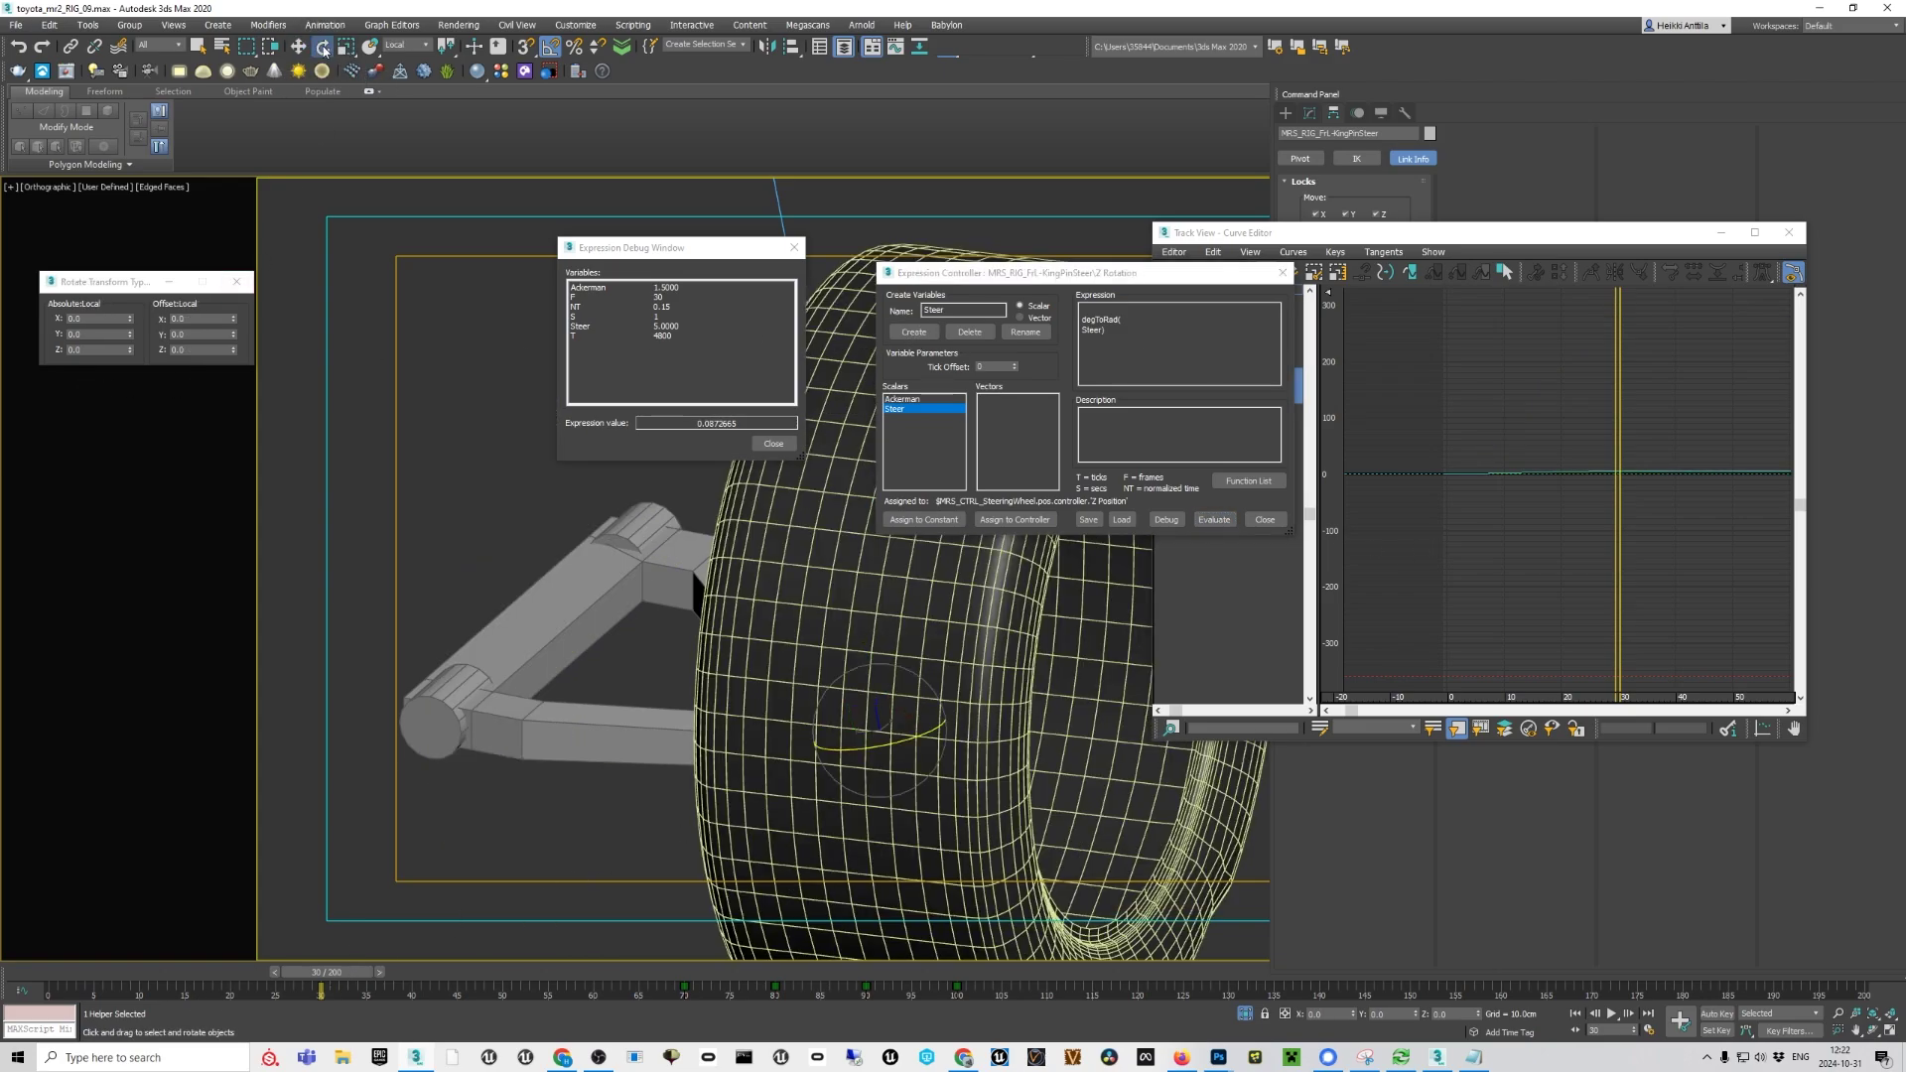
pyautogui.click(415, 44)
pyautogui.click(397, 88)
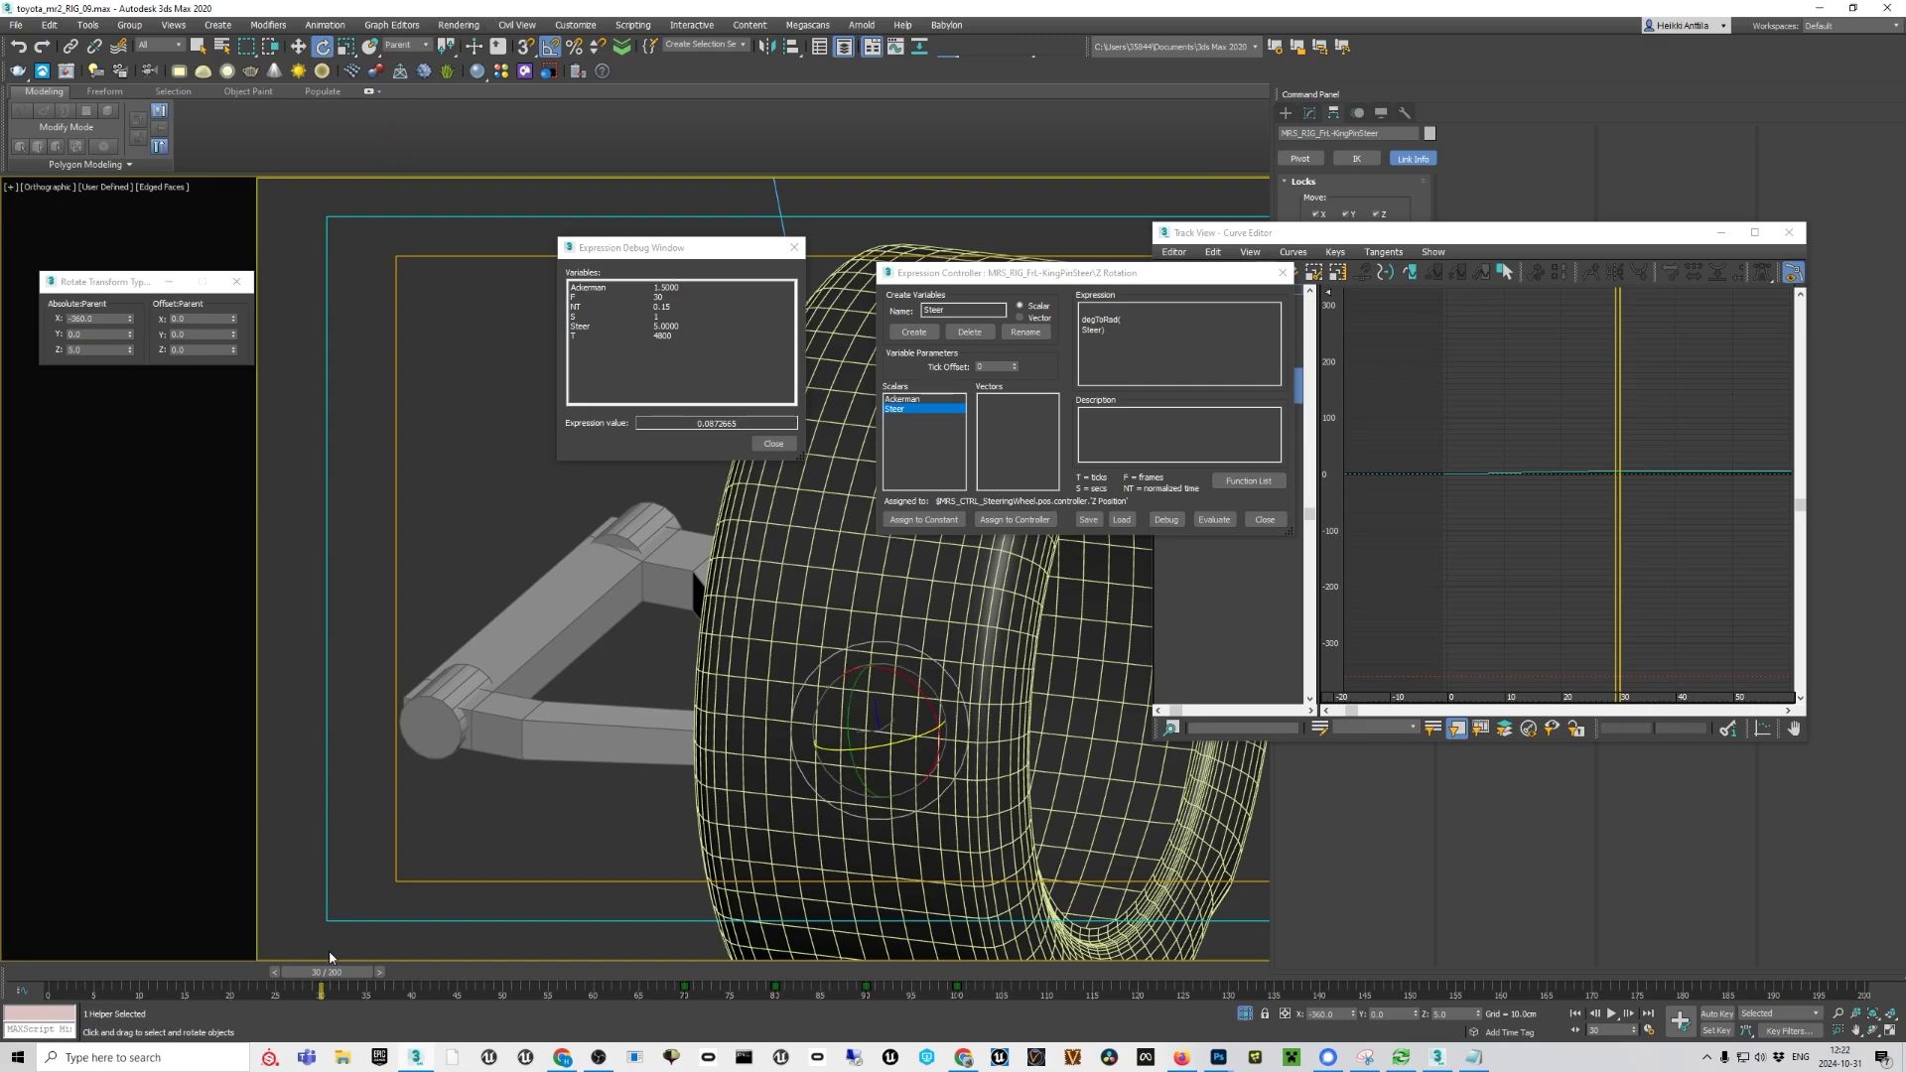
pyautogui.doubleClick(90, 348)
# Turn on Auto Key and set the steering wheel control's Z position to 17 cm at frame 30
pyautogui.scroll(-4, 713, 621)
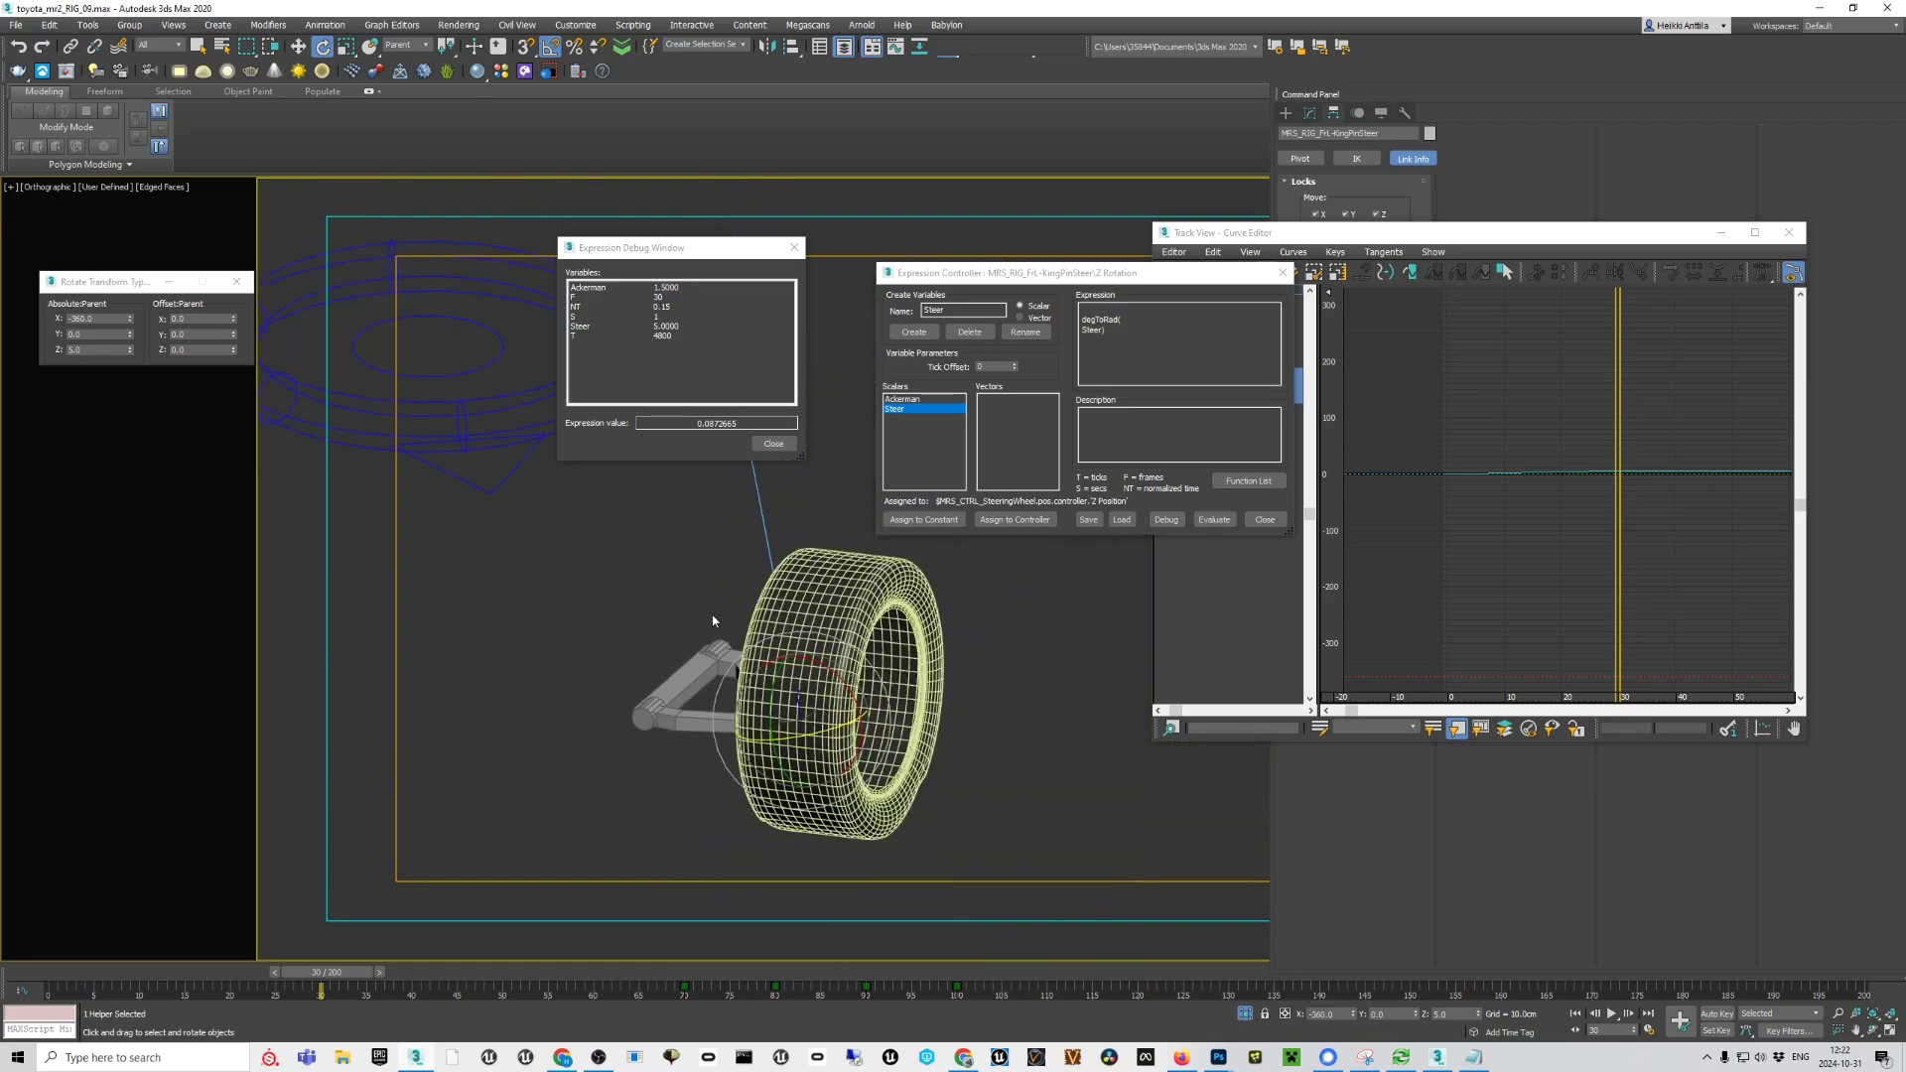
pyautogui.click(457, 435)
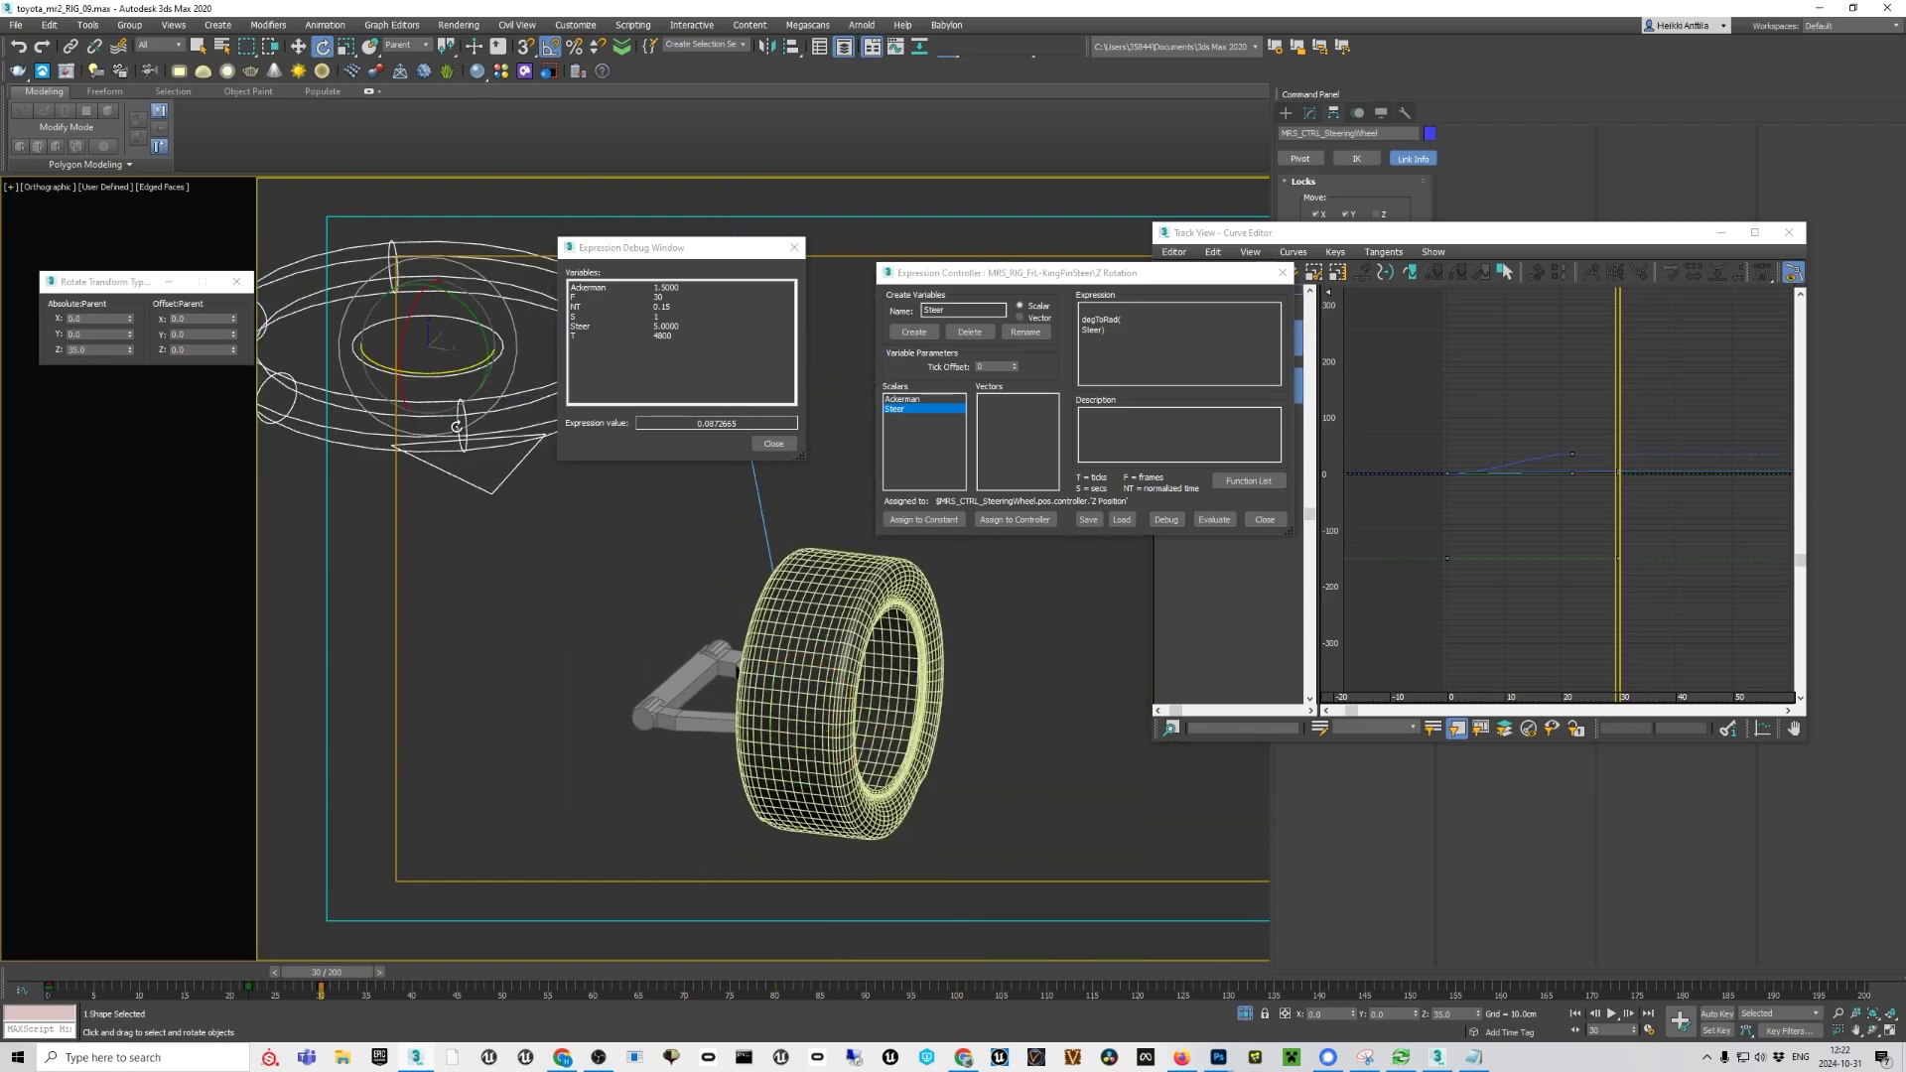
pyautogui.click(297, 46)
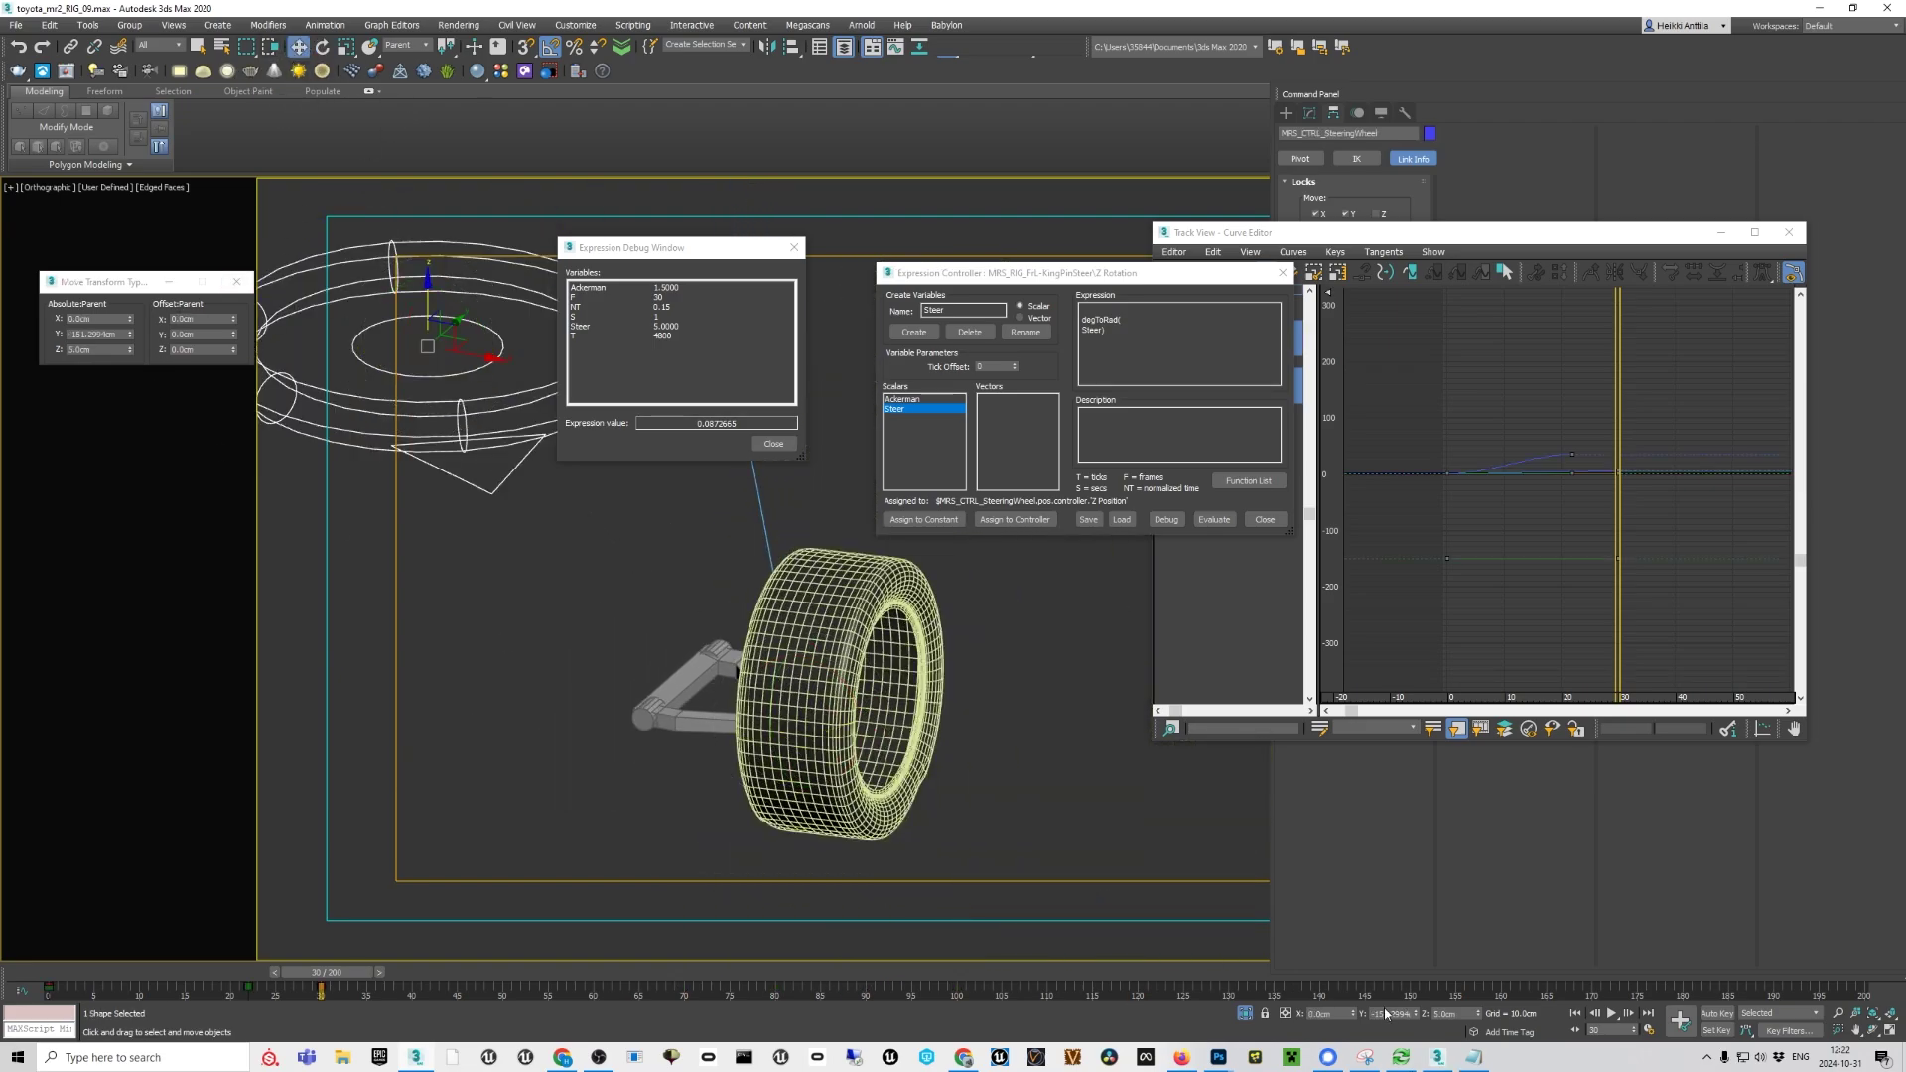
pyautogui.click(1717, 1014)
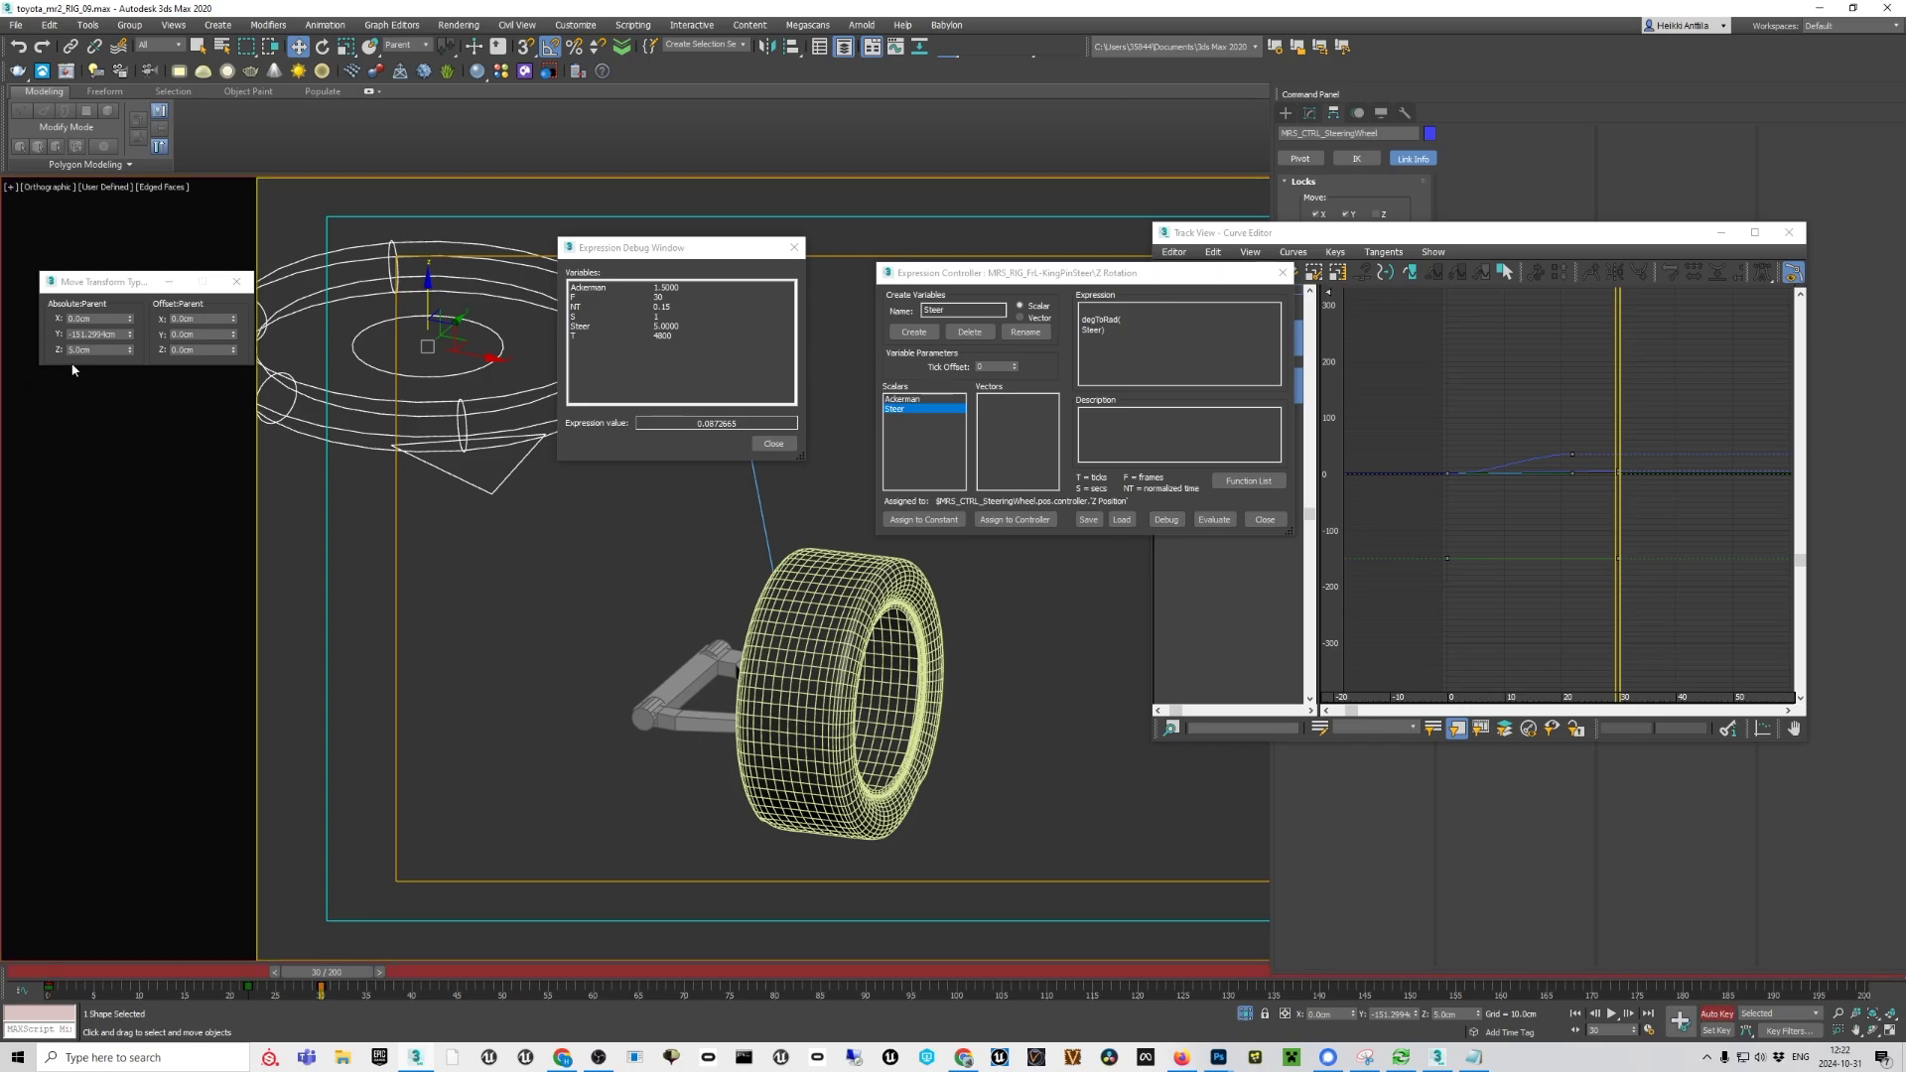
pyautogui.click(99, 349)
pyautogui.write('17')
pyautogui.press('Return')
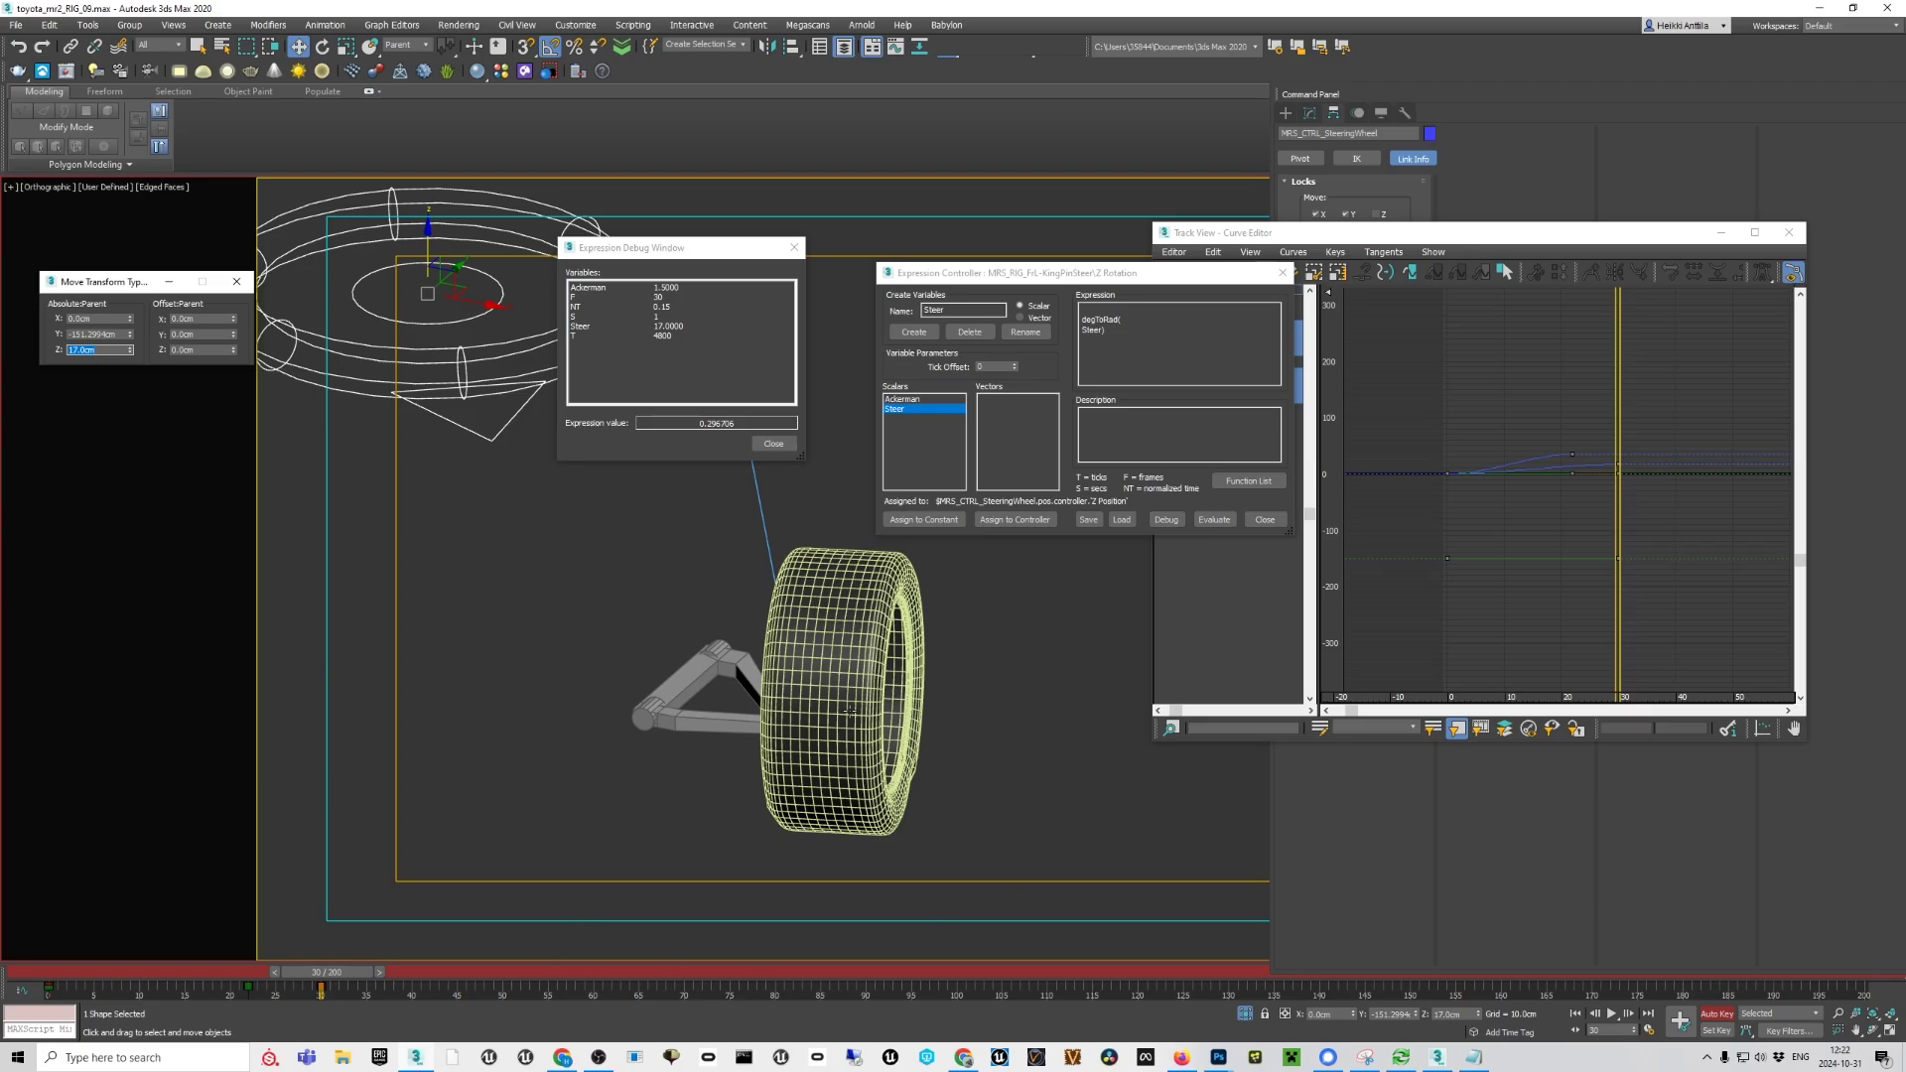
# Select the KingPinSteer helper inside the wheel and compare its Z rotation with the new Steer value
pyautogui.keyDown('alt'); pyautogui.moveTo(850, 711); pyautogui.dragTo(457, 983, button='middle'); pyautogui.keyUp('alt')
pyautogui.scroll(3, 827, 851)
pyautogui.click(775, 835)
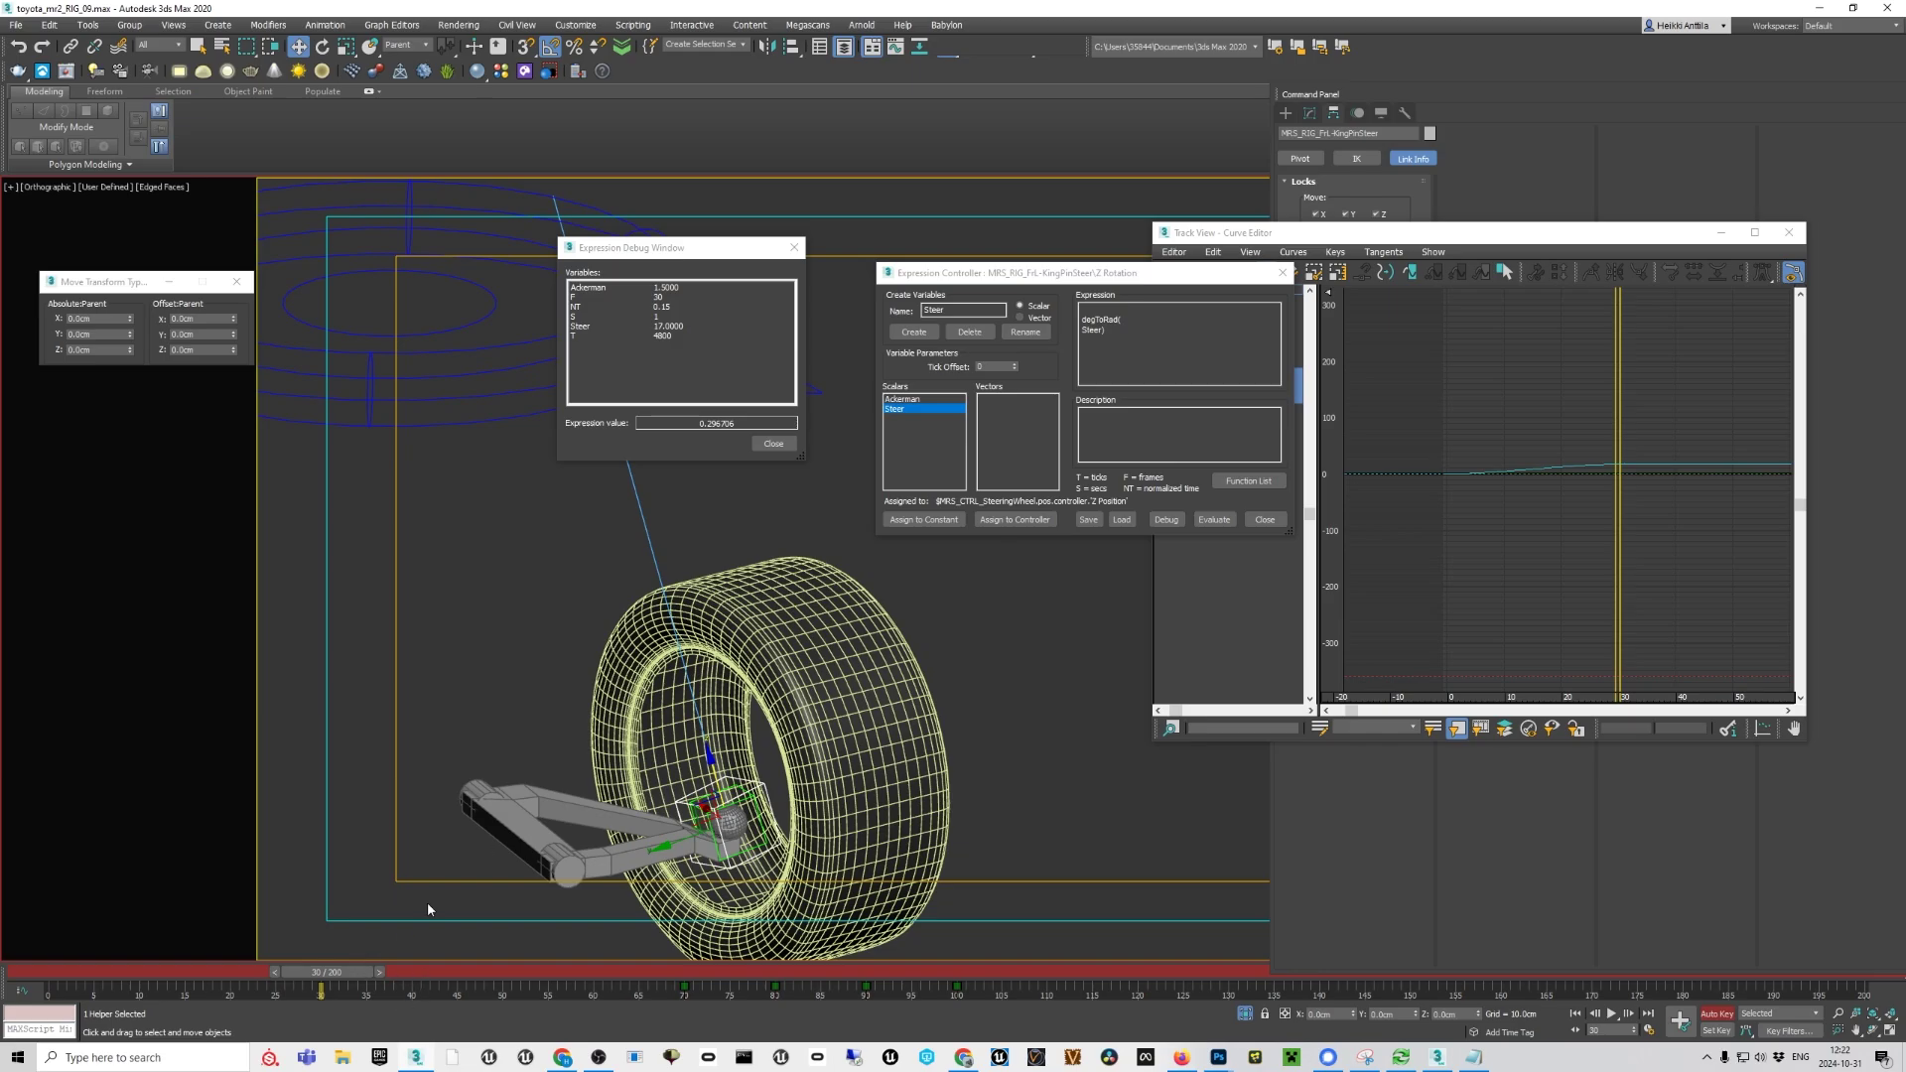
pyautogui.click(322, 47)
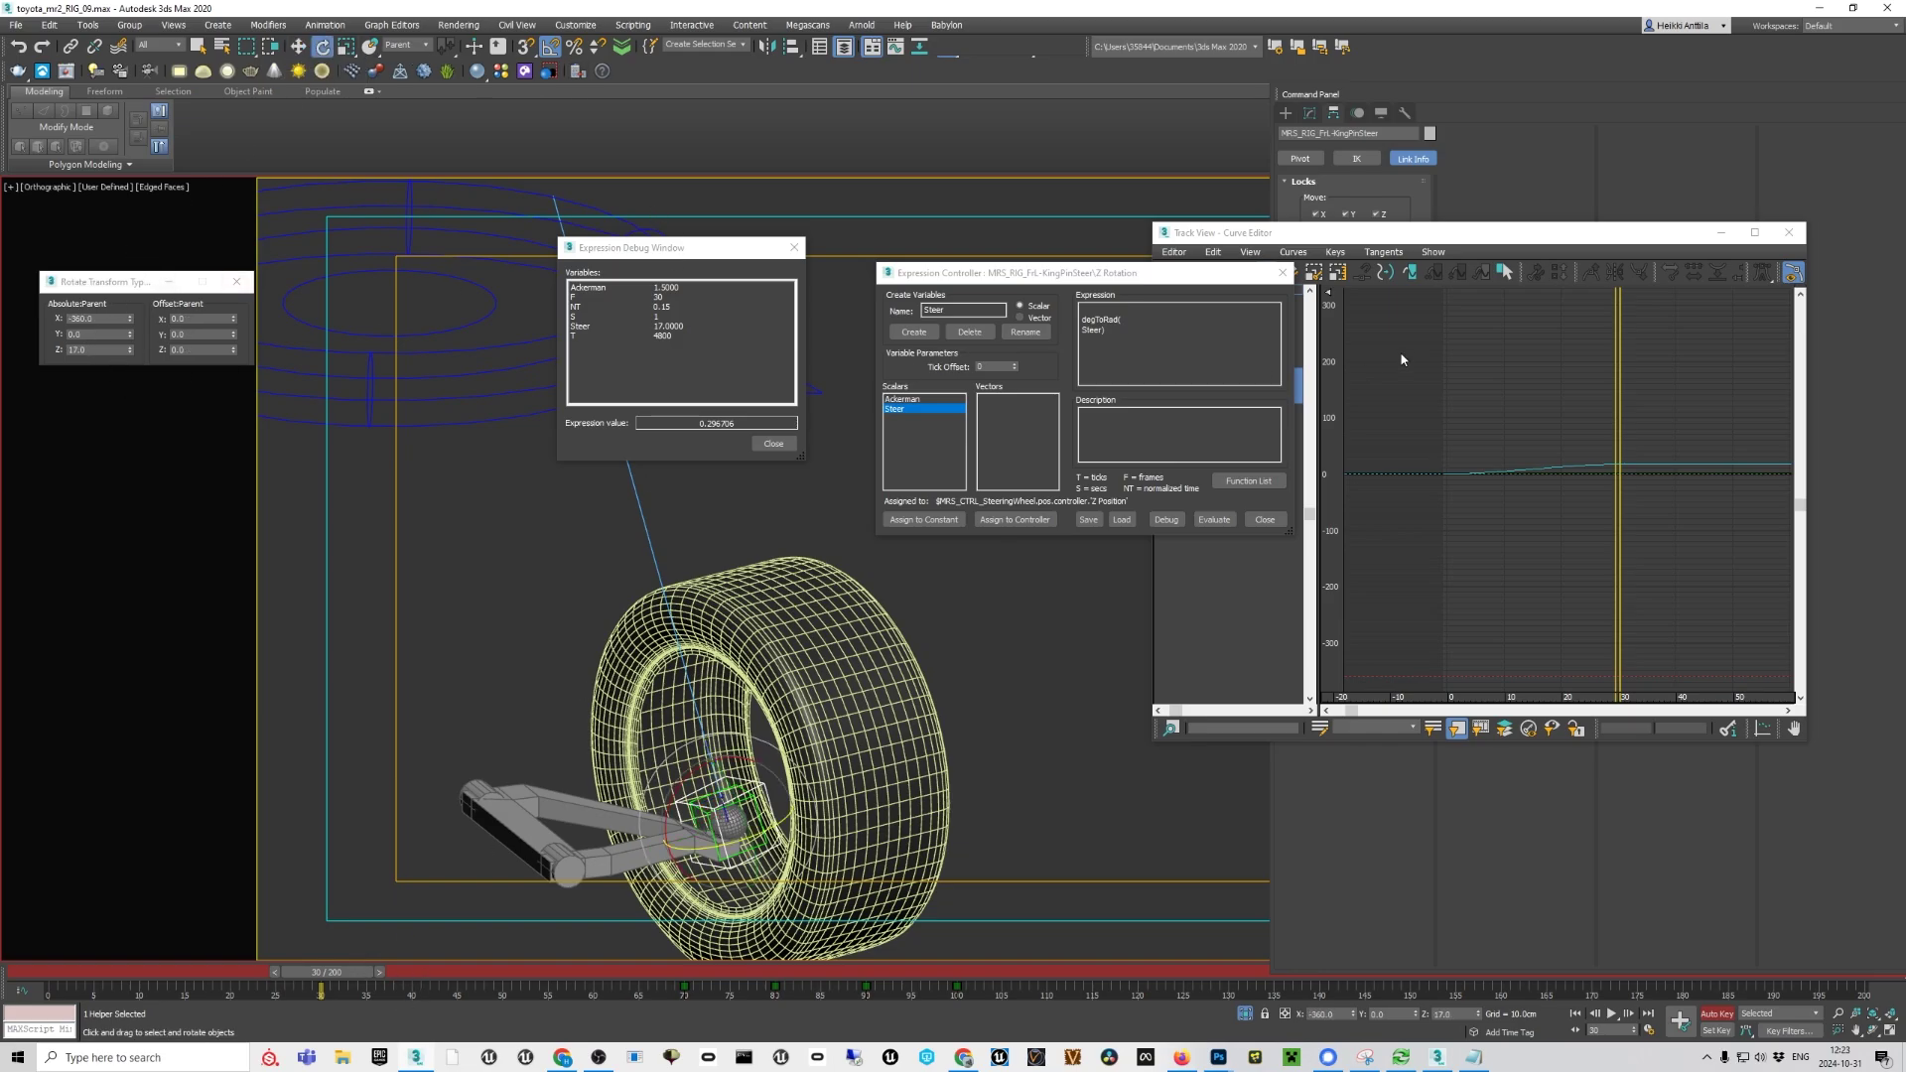
pyautogui.moveTo(1135, 334); pyautogui.dragTo(1059, 305)
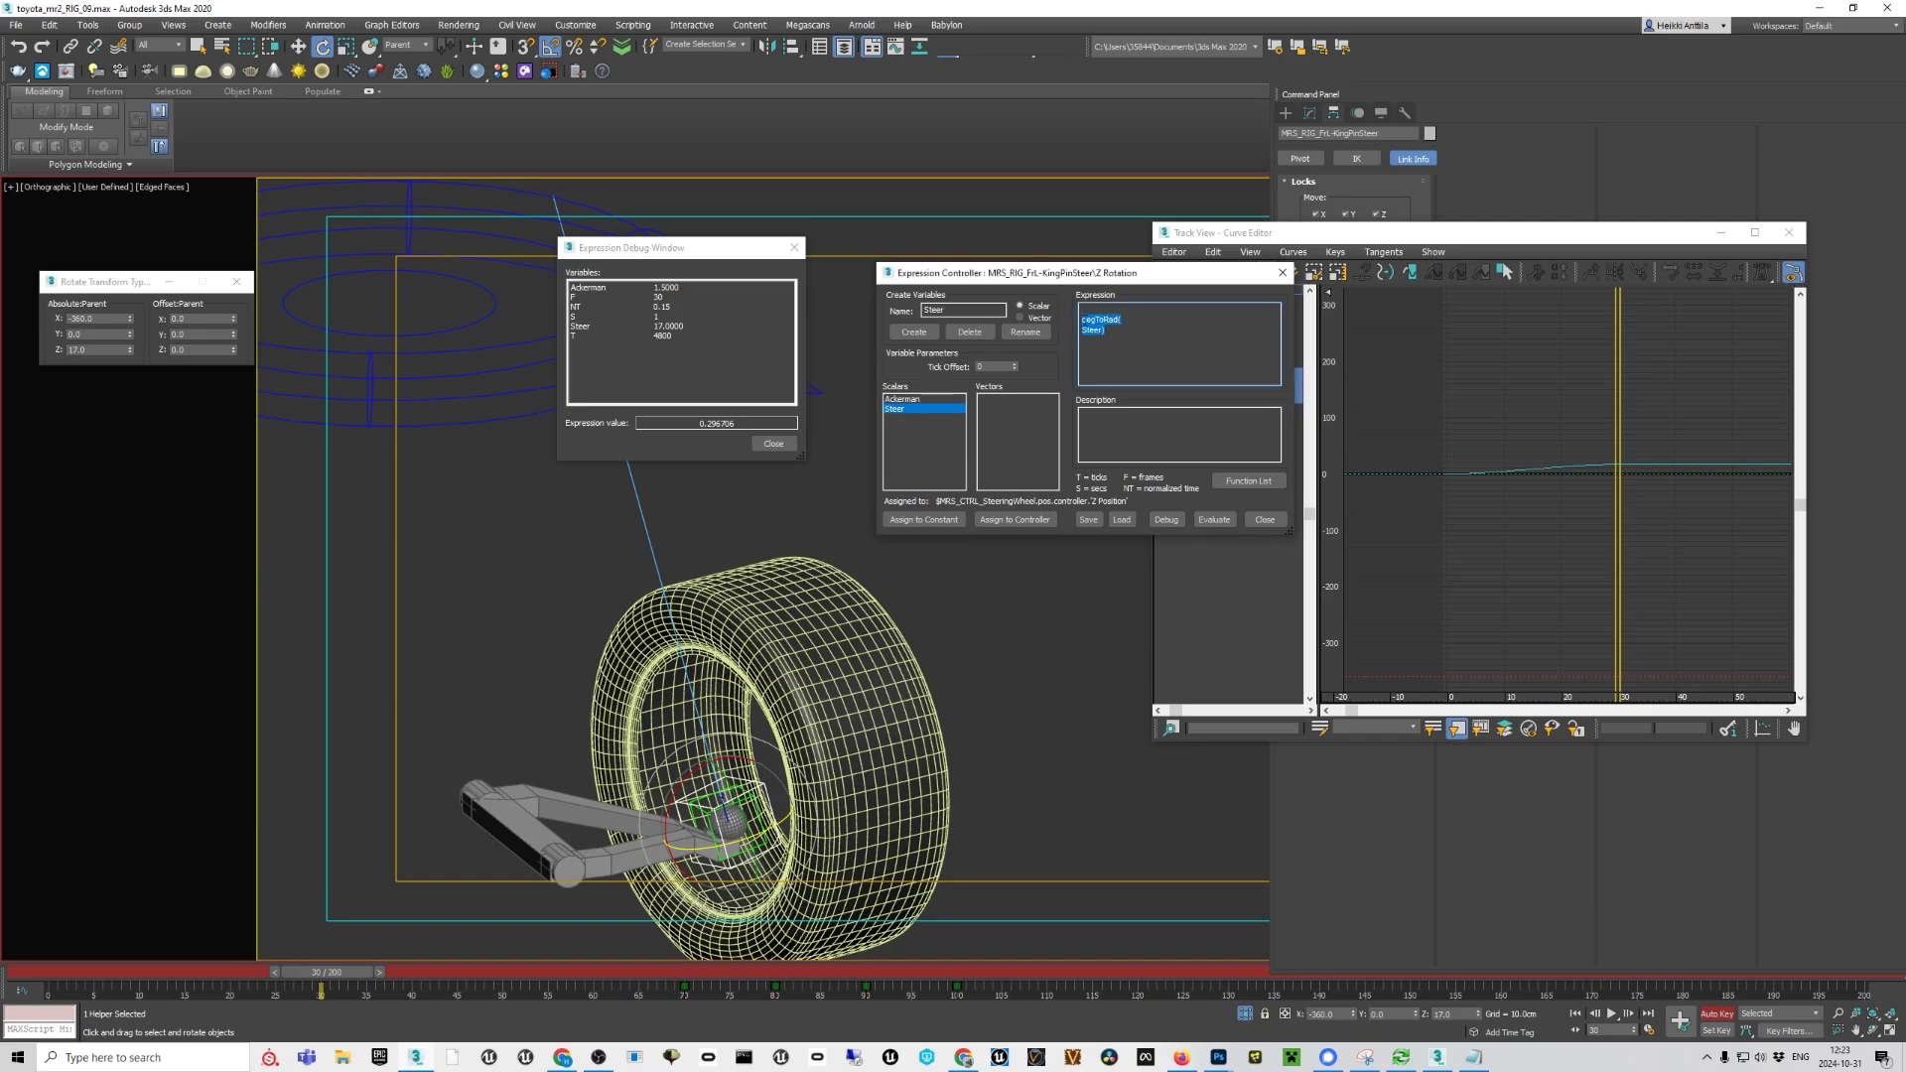
pyautogui.click(1081, 320)
pyautogui.moveTo(1093, 321); pyautogui.dragTo(1071, 321)
pyautogui.click(1141, 339)
pyautogui.write('Ra')
pyautogui.write('dToDeg(')
pyautogui.doubleClick(1091, 341)
pyautogui.press('BackSpace')
# Review the expression controller's function list, including the degree and radian conversions
pyautogui.click(1245, 481)
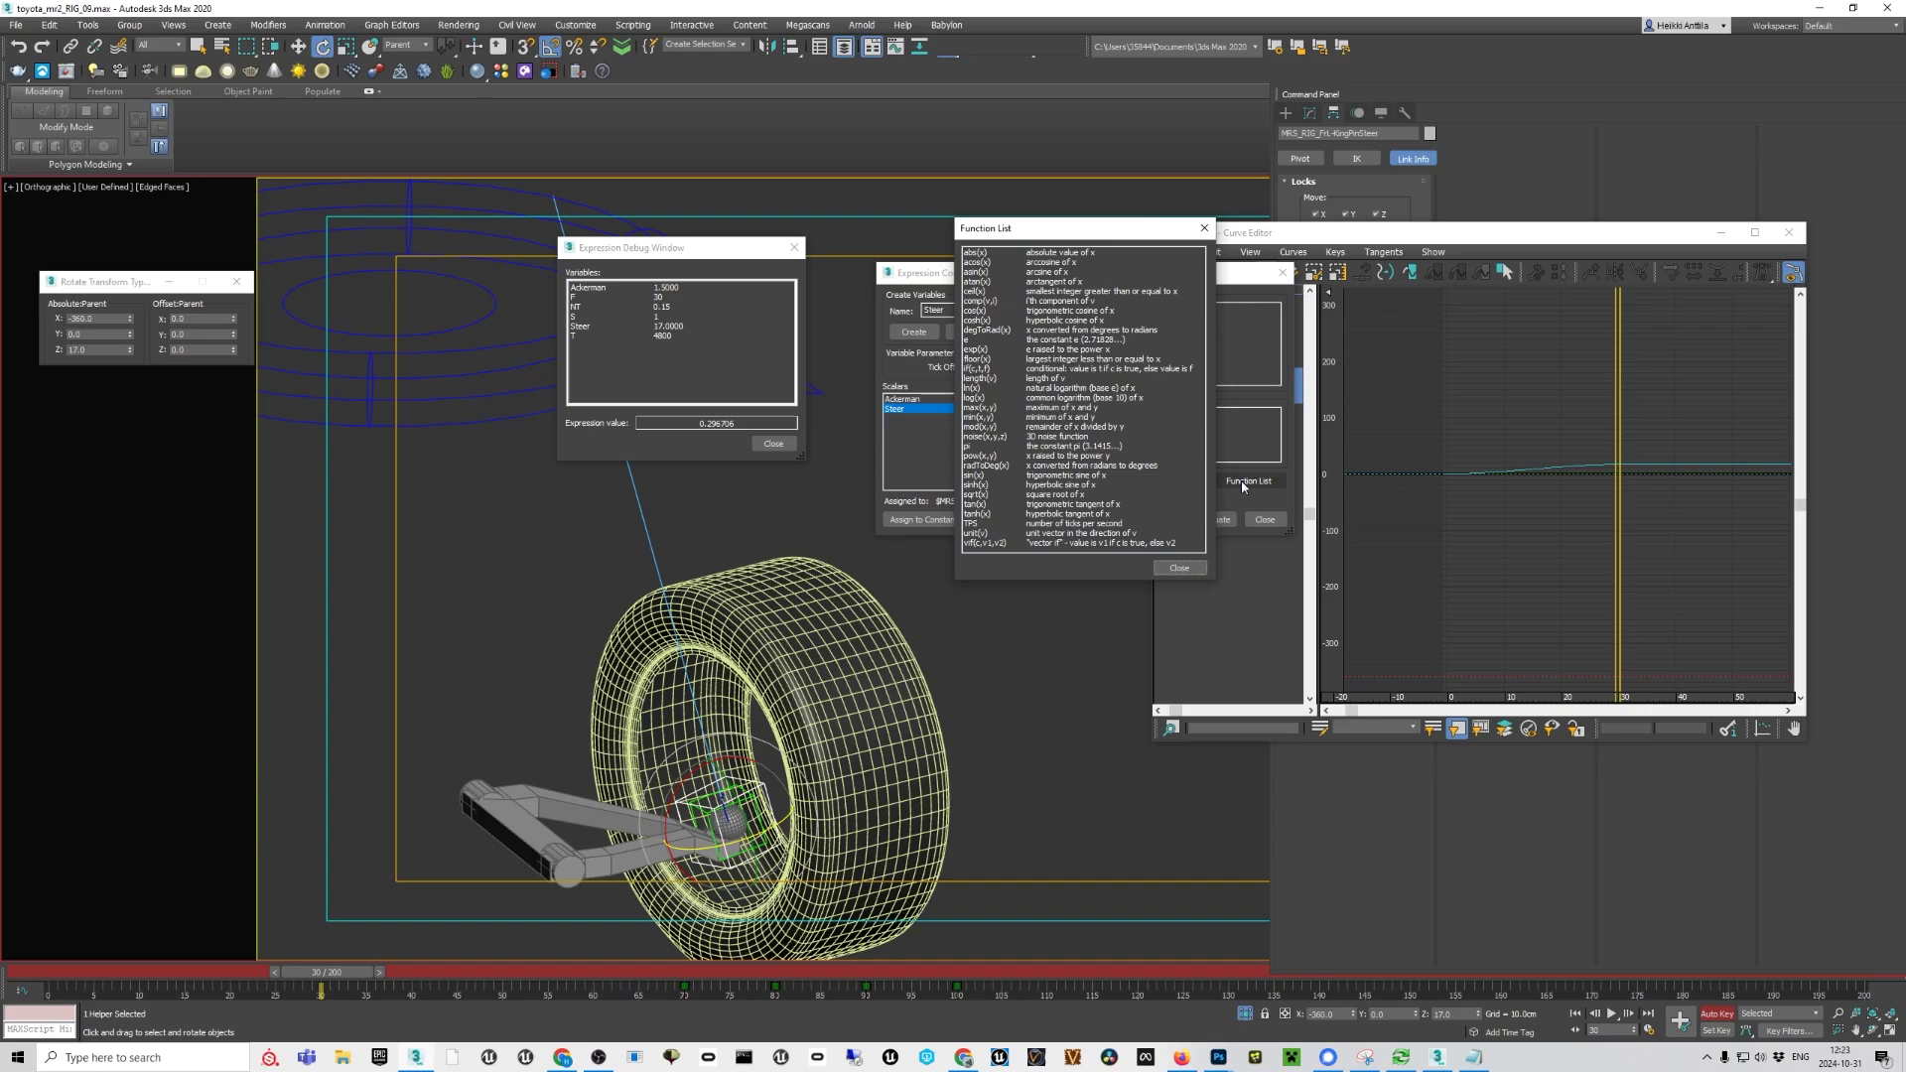
pyautogui.moveTo(1086, 229); pyautogui.dragTo(1438, 302)
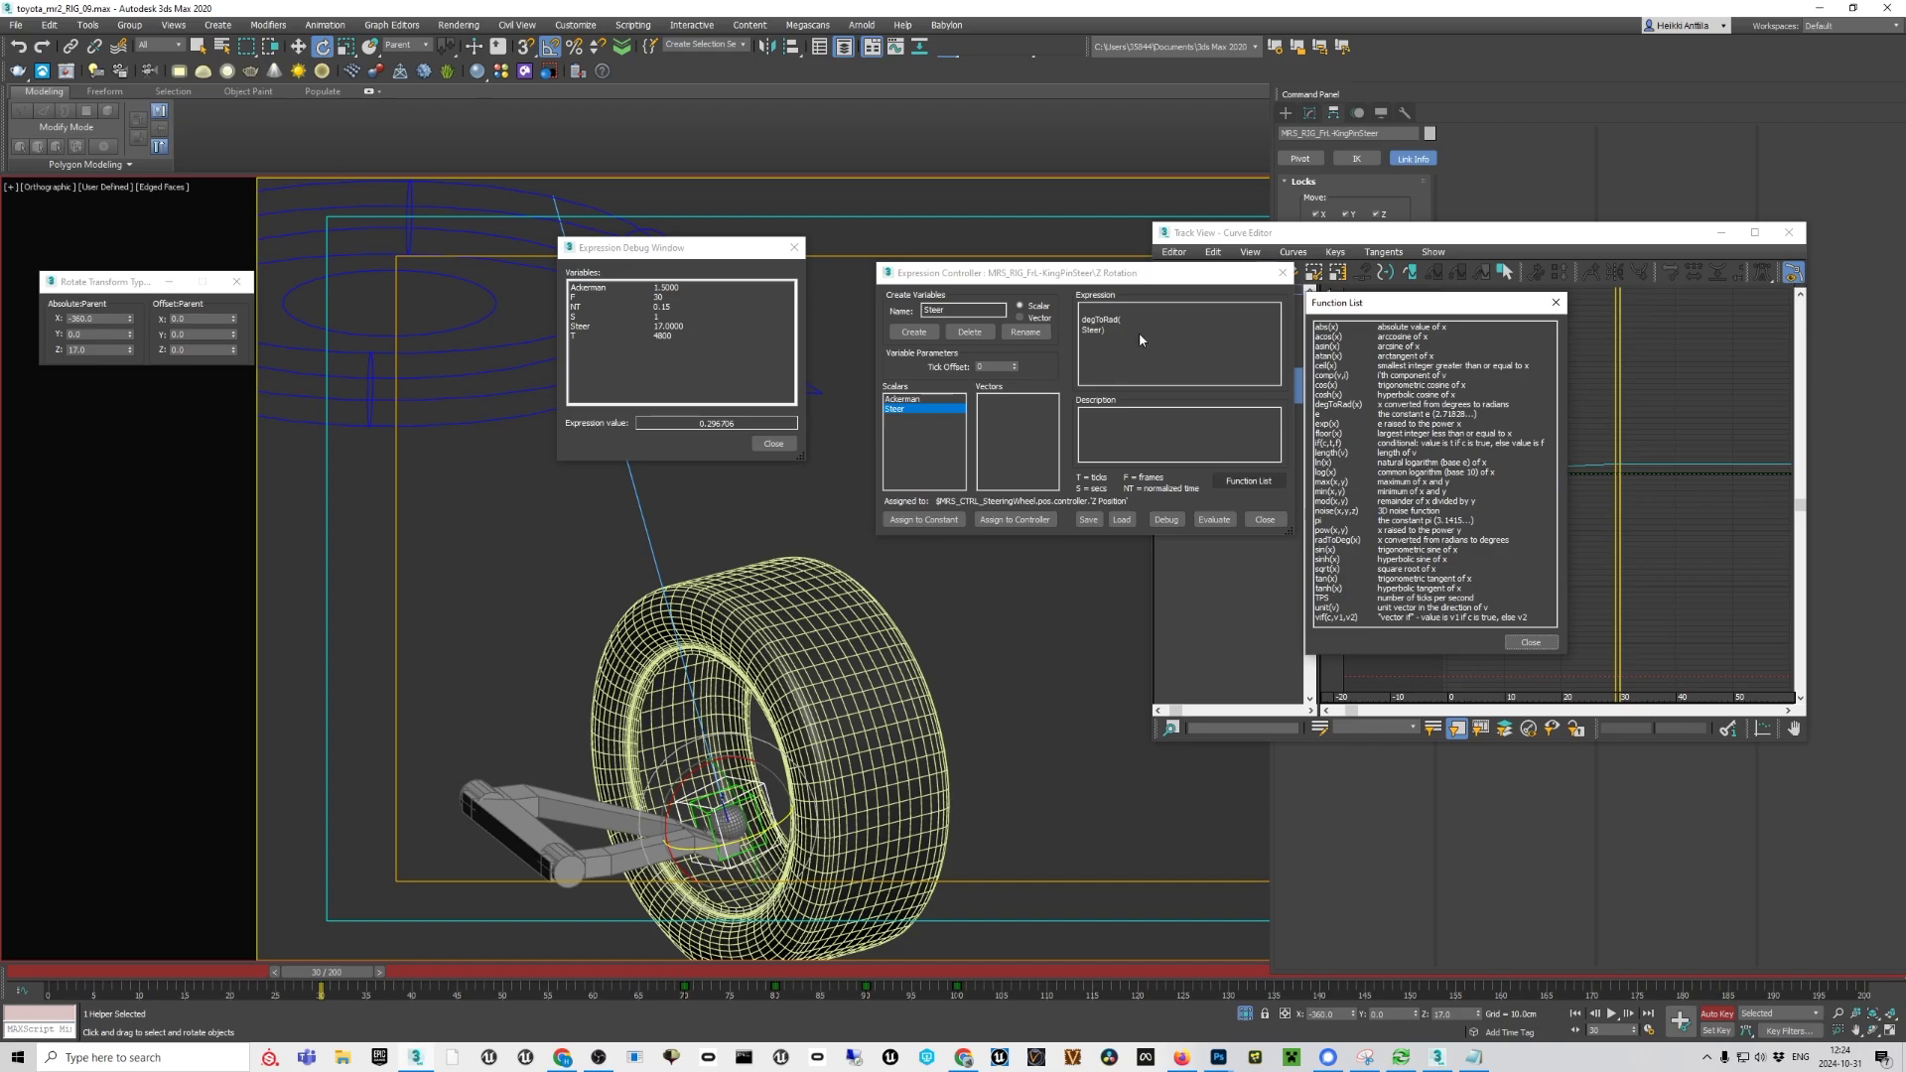
pyautogui.click(1529, 645)
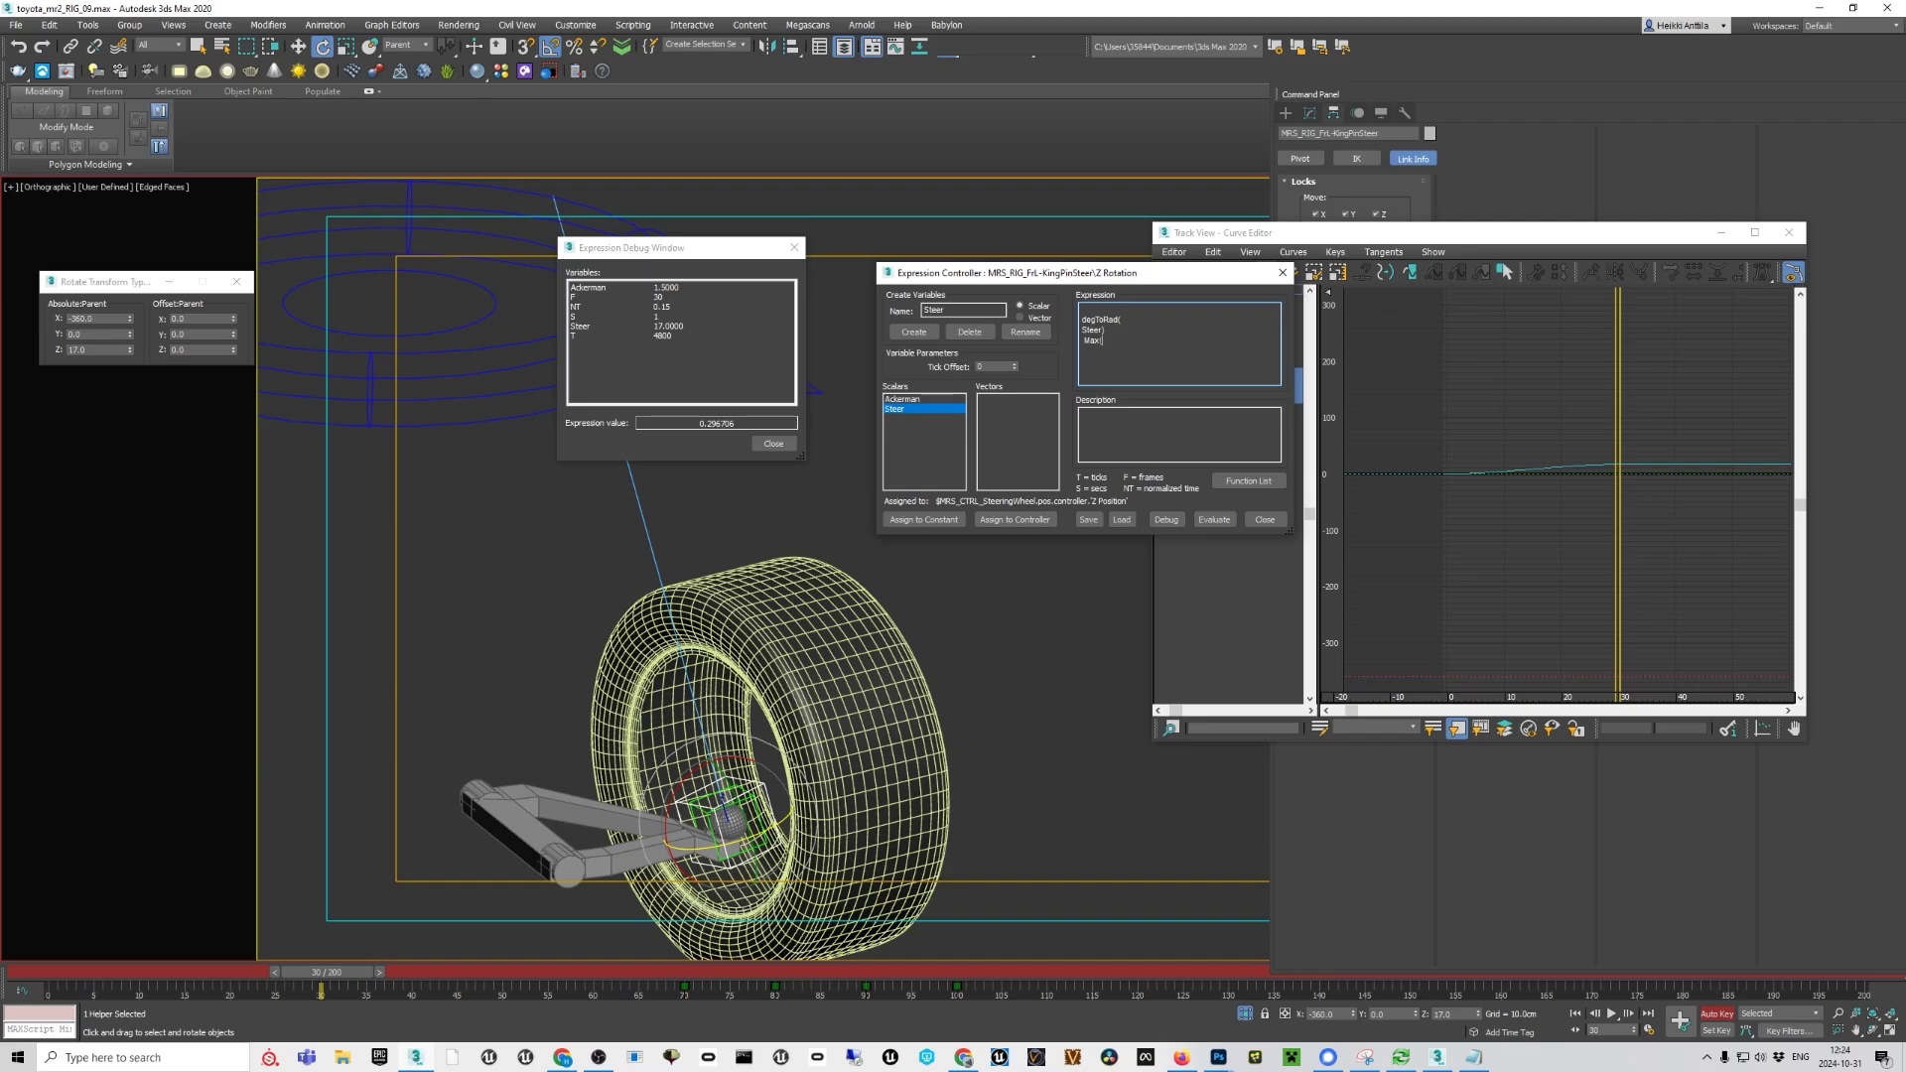
# Change the KingPinSteer expression to degToRad(max(Steer,2)) and evaluate it with the timeline at frame 0
pyautogui.write('mac')
pyautogui.write('(Steer,2')
pyautogui.moveTo(1081, 316); pyautogui.dragTo(1084, 341)
pyautogui.press('Delete')
pyautogui.write('a')
pyautogui.moveTo(350, 981); pyautogui.dragTo(88, 981)
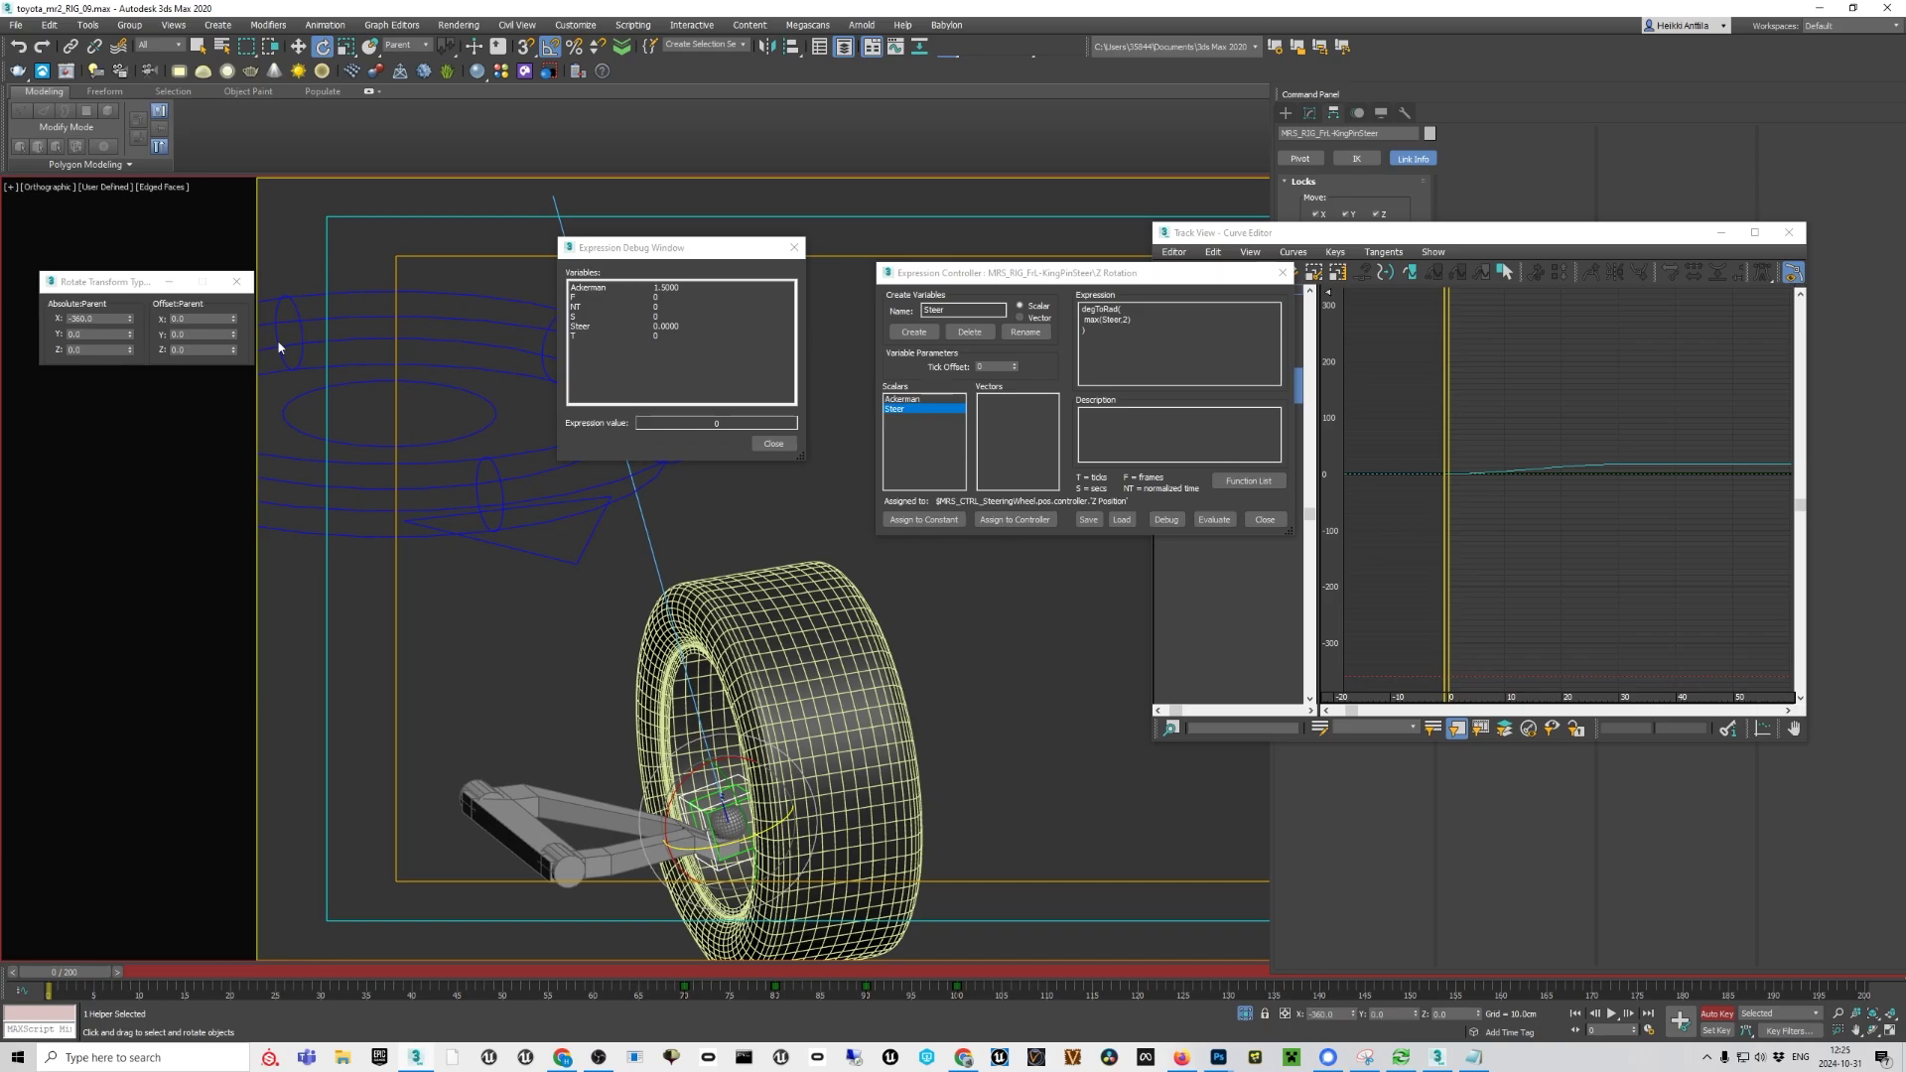
pyautogui.click(1215, 520)
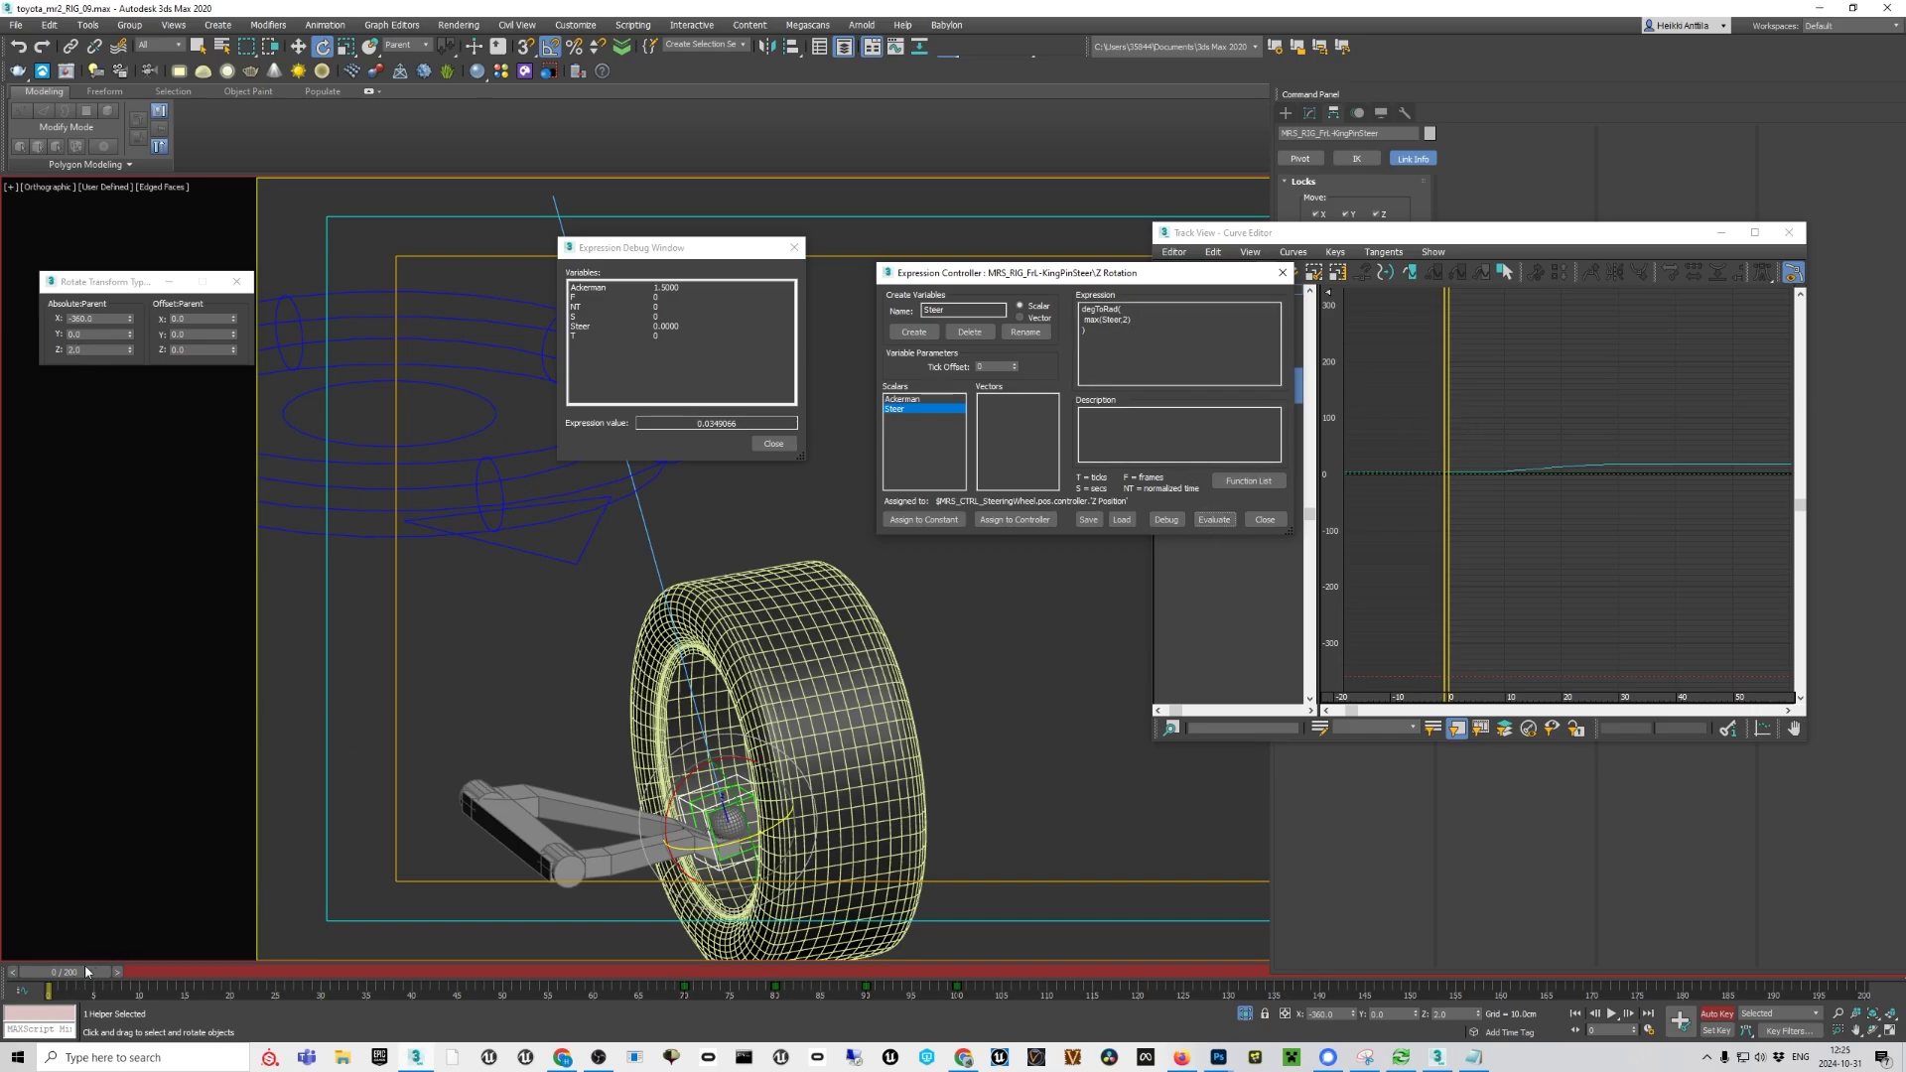
# Scrub to frame 9 to test the max(Steer,2) expression and consult the function list again
pyautogui.moveTo(86, 973); pyautogui.dragTo(133, 983)
pyautogui.press('e')
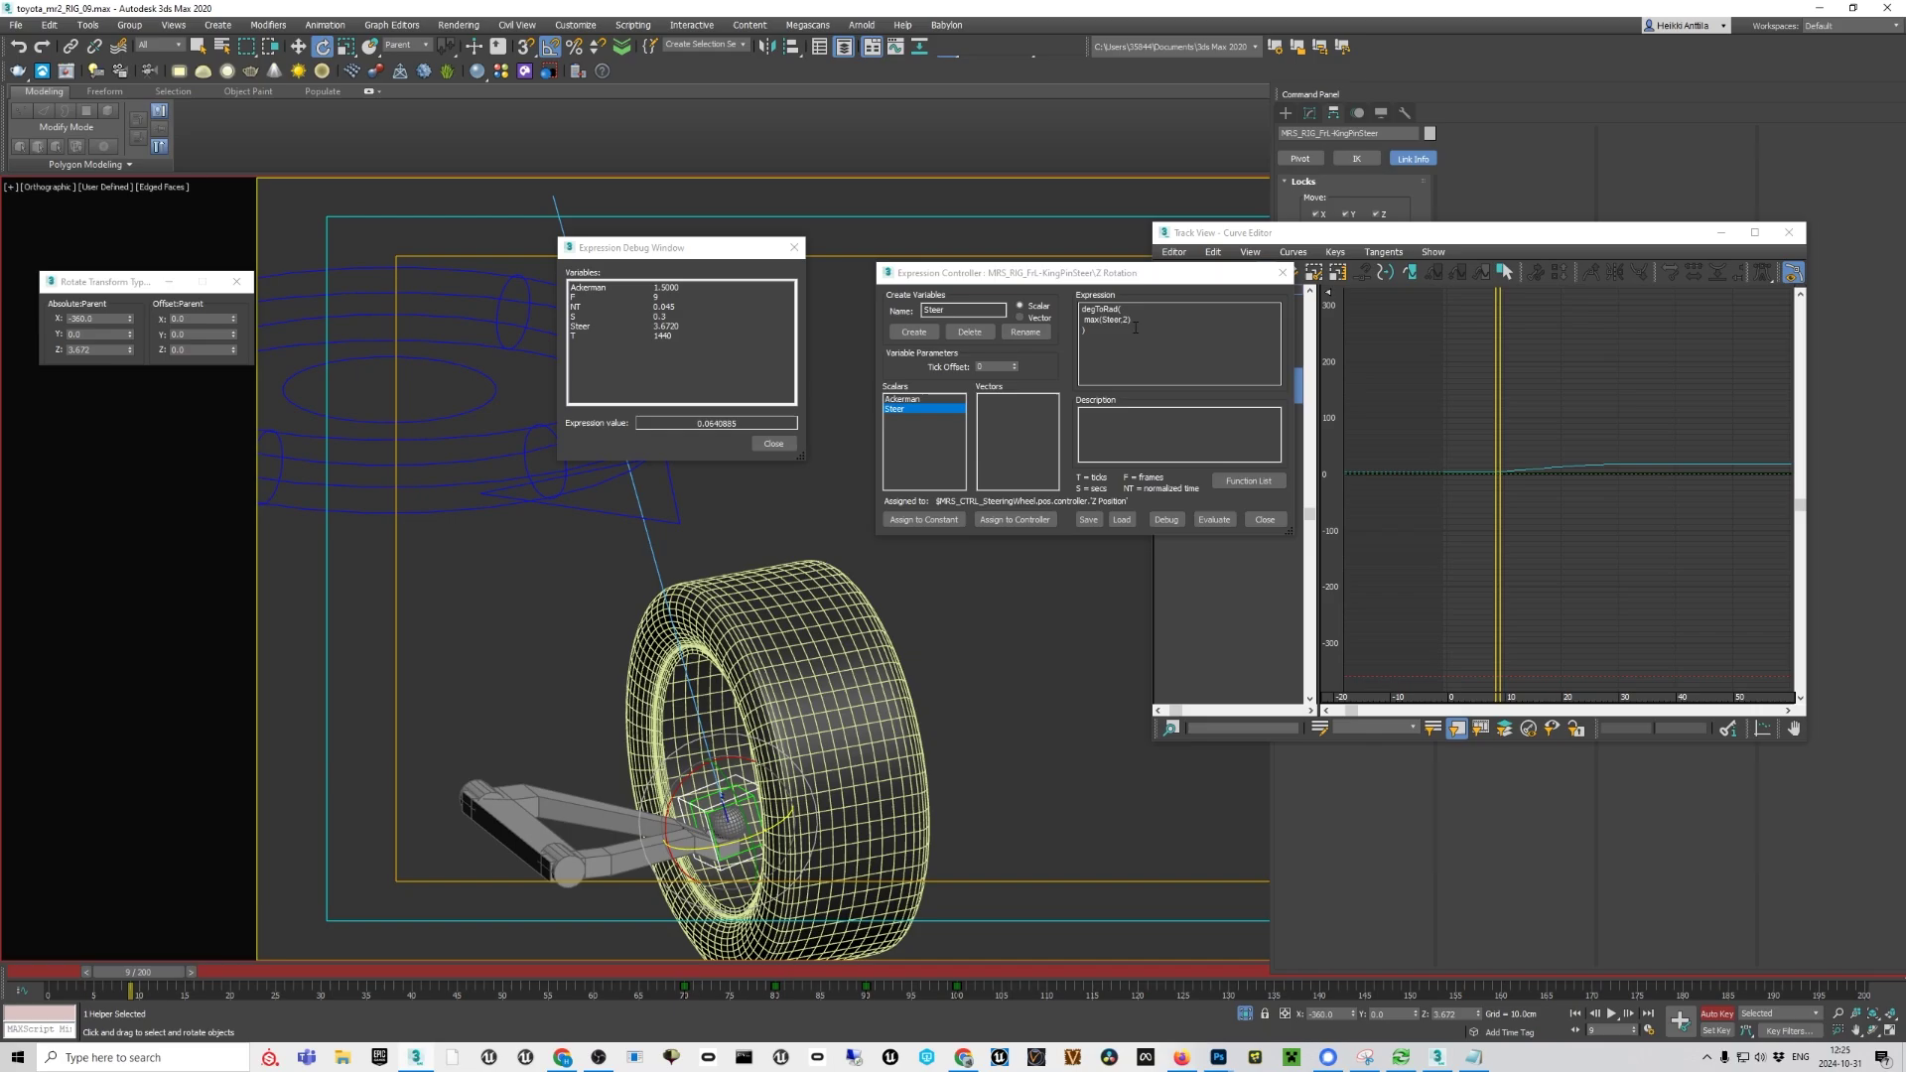
pyautogui.click(1215, 520)
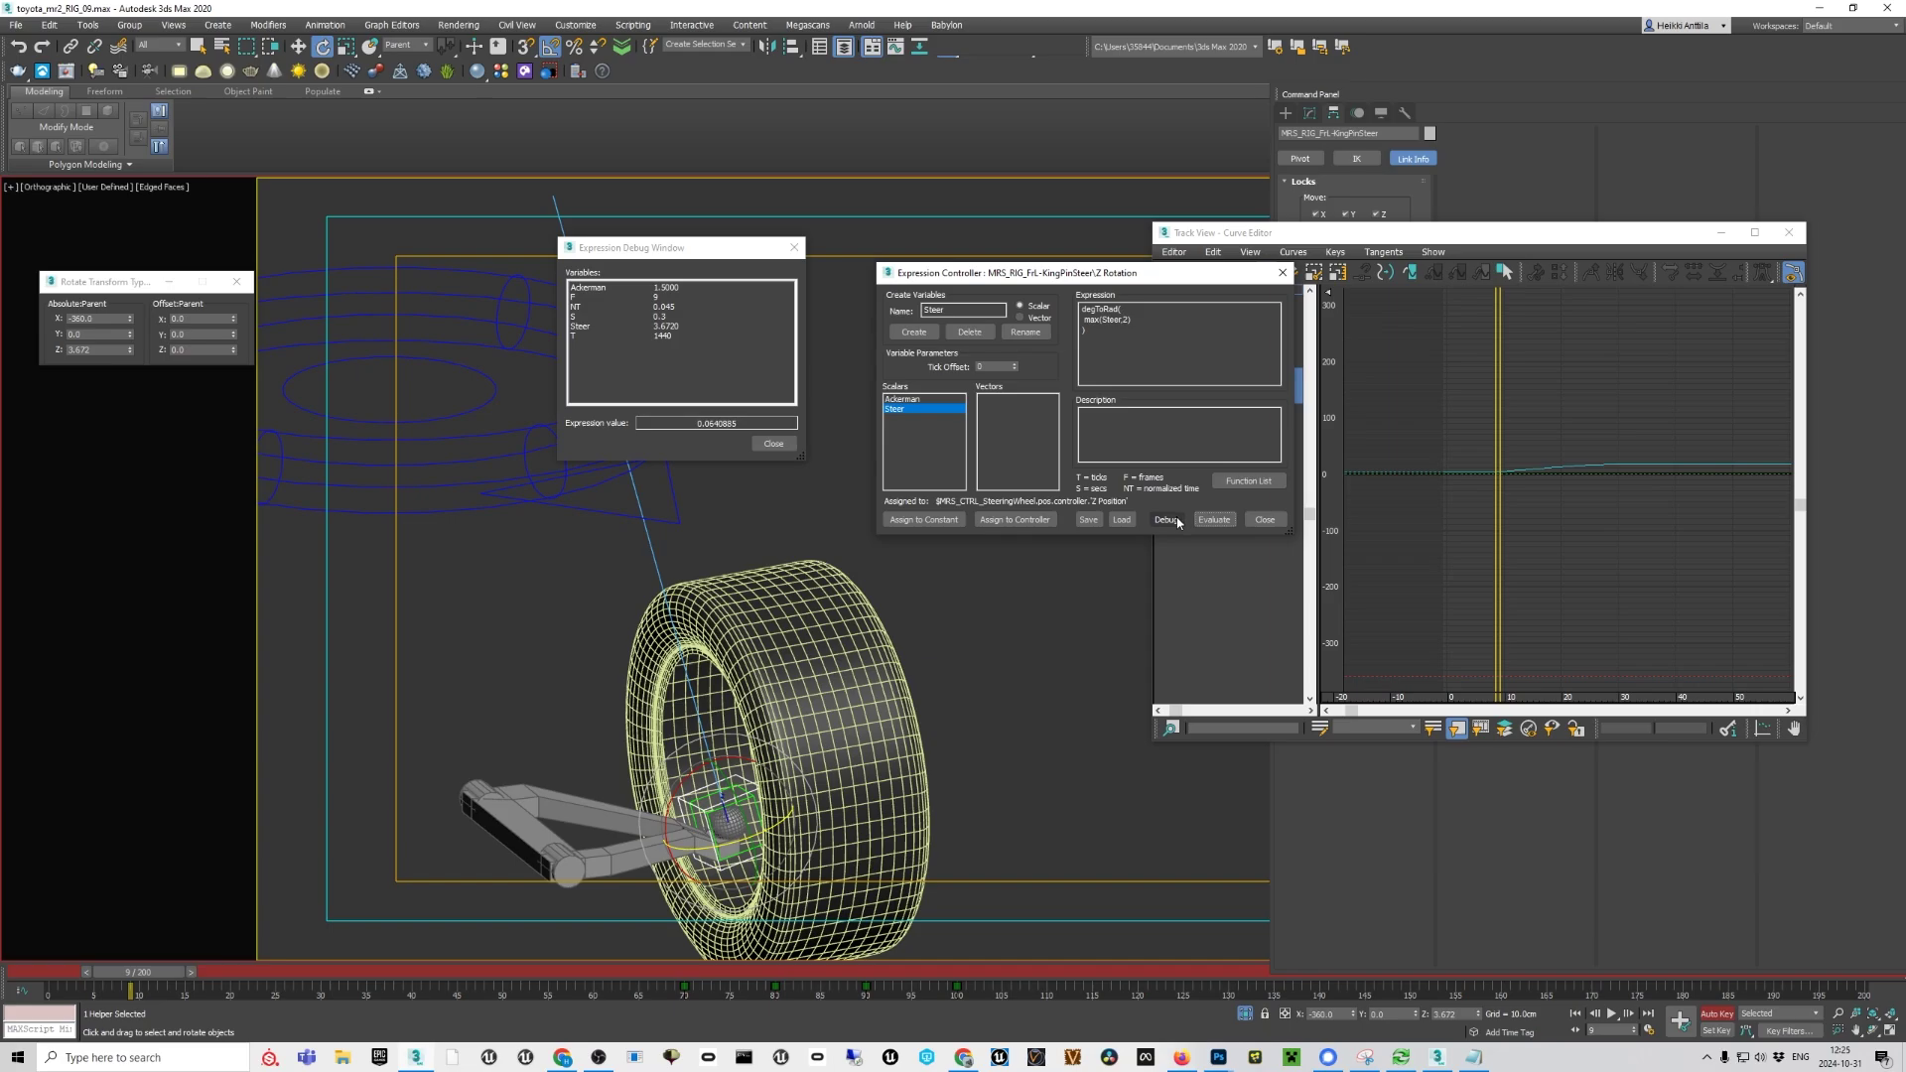
pyautogui.click(1248, 481)
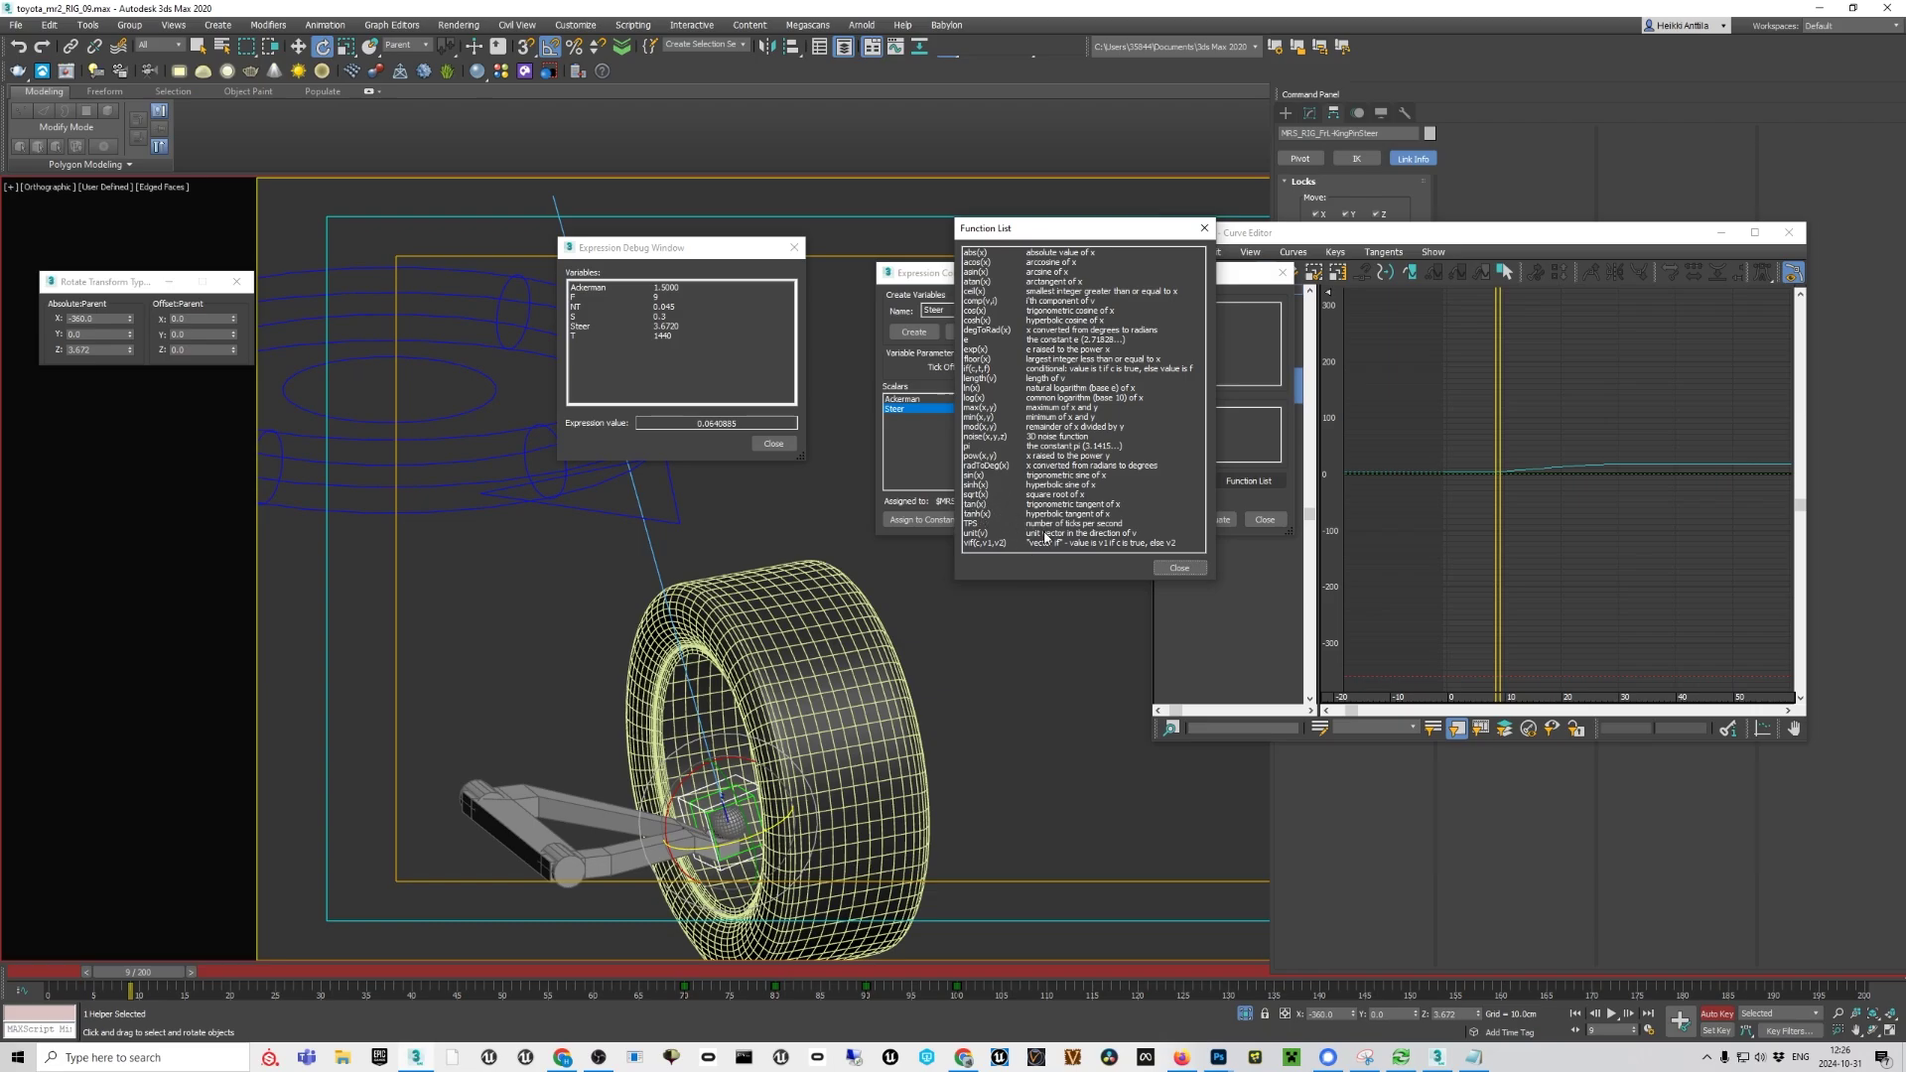
pyautogui.click(1204, 228)
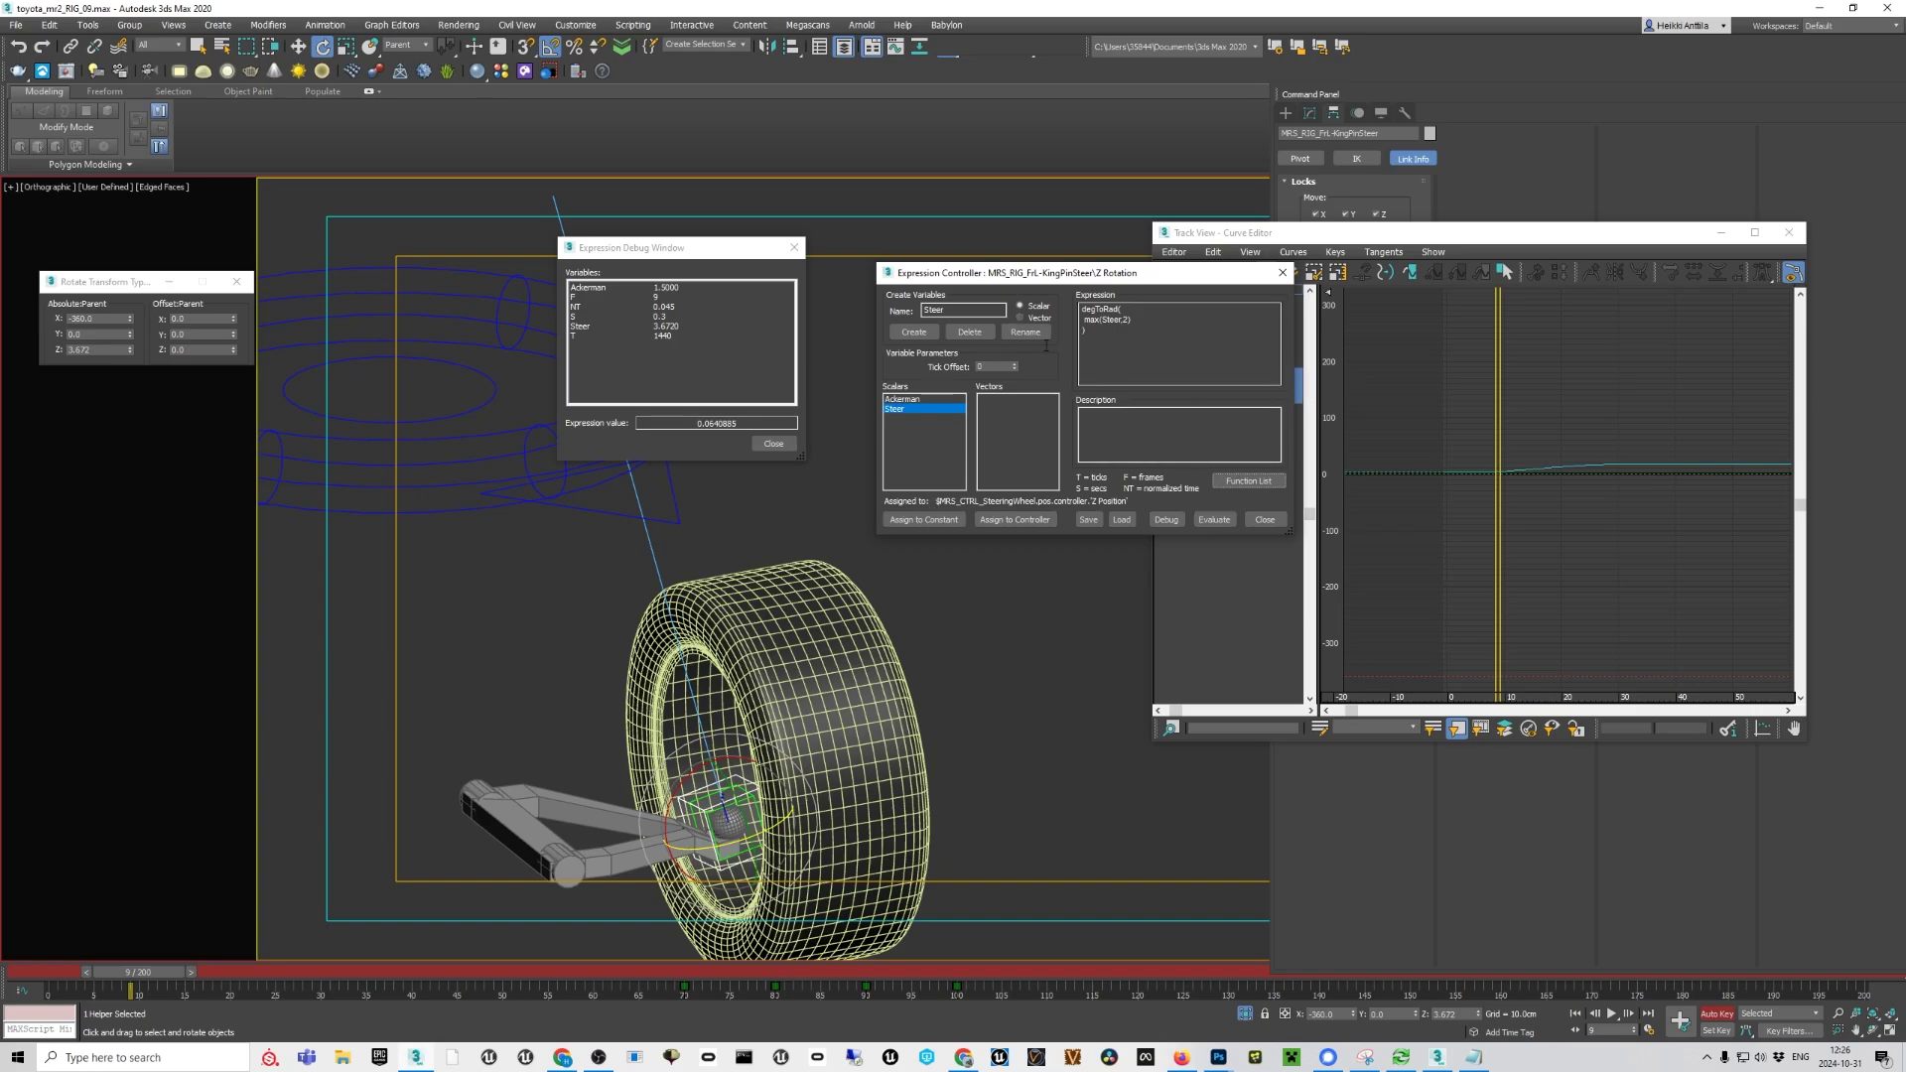
# Replace the KingPinSteer expression with 1*if(Steer<0, Steer/Ackerman, Steer*Ackerman) copied from the Notepad file, evaluate it and close the controller
pyautogui.click(1168, 349)
pyautogui.hotkey('ctrl', 'a')
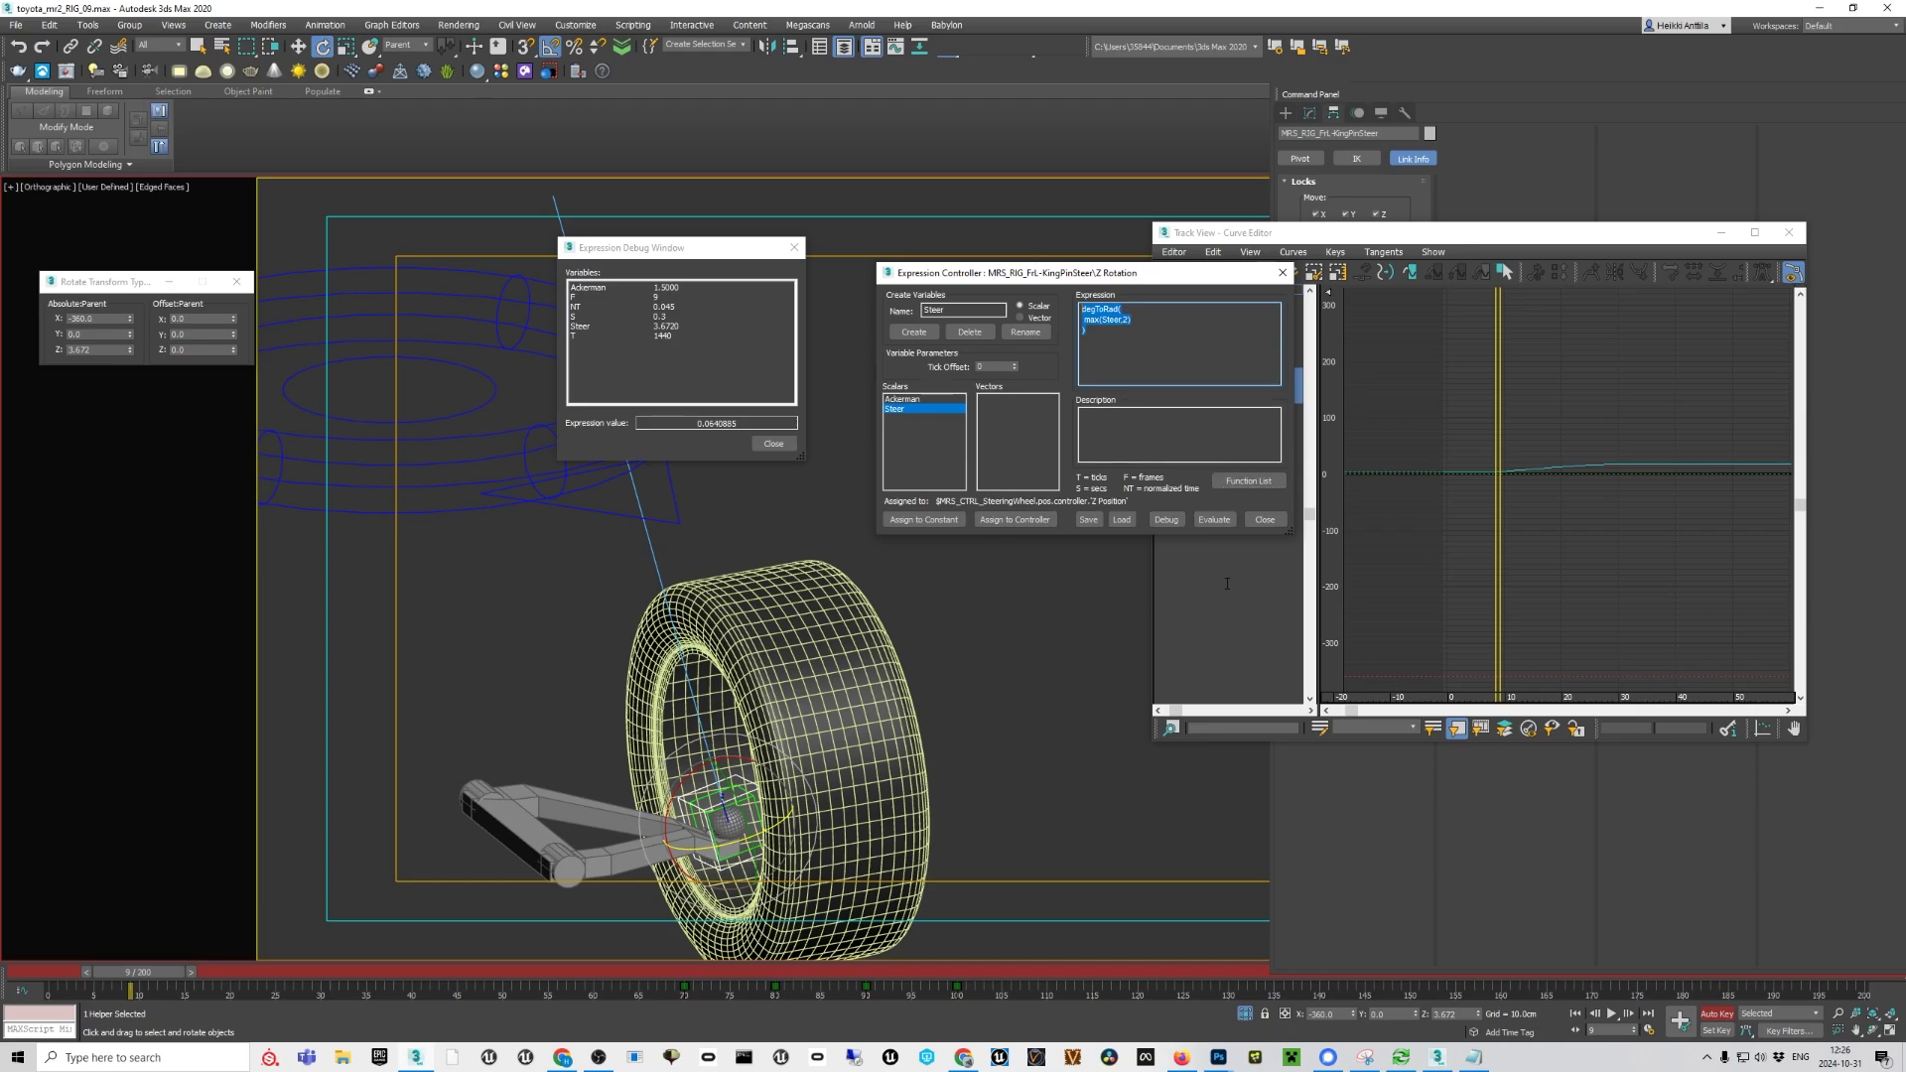
pyautogui.click(1467, 1056)
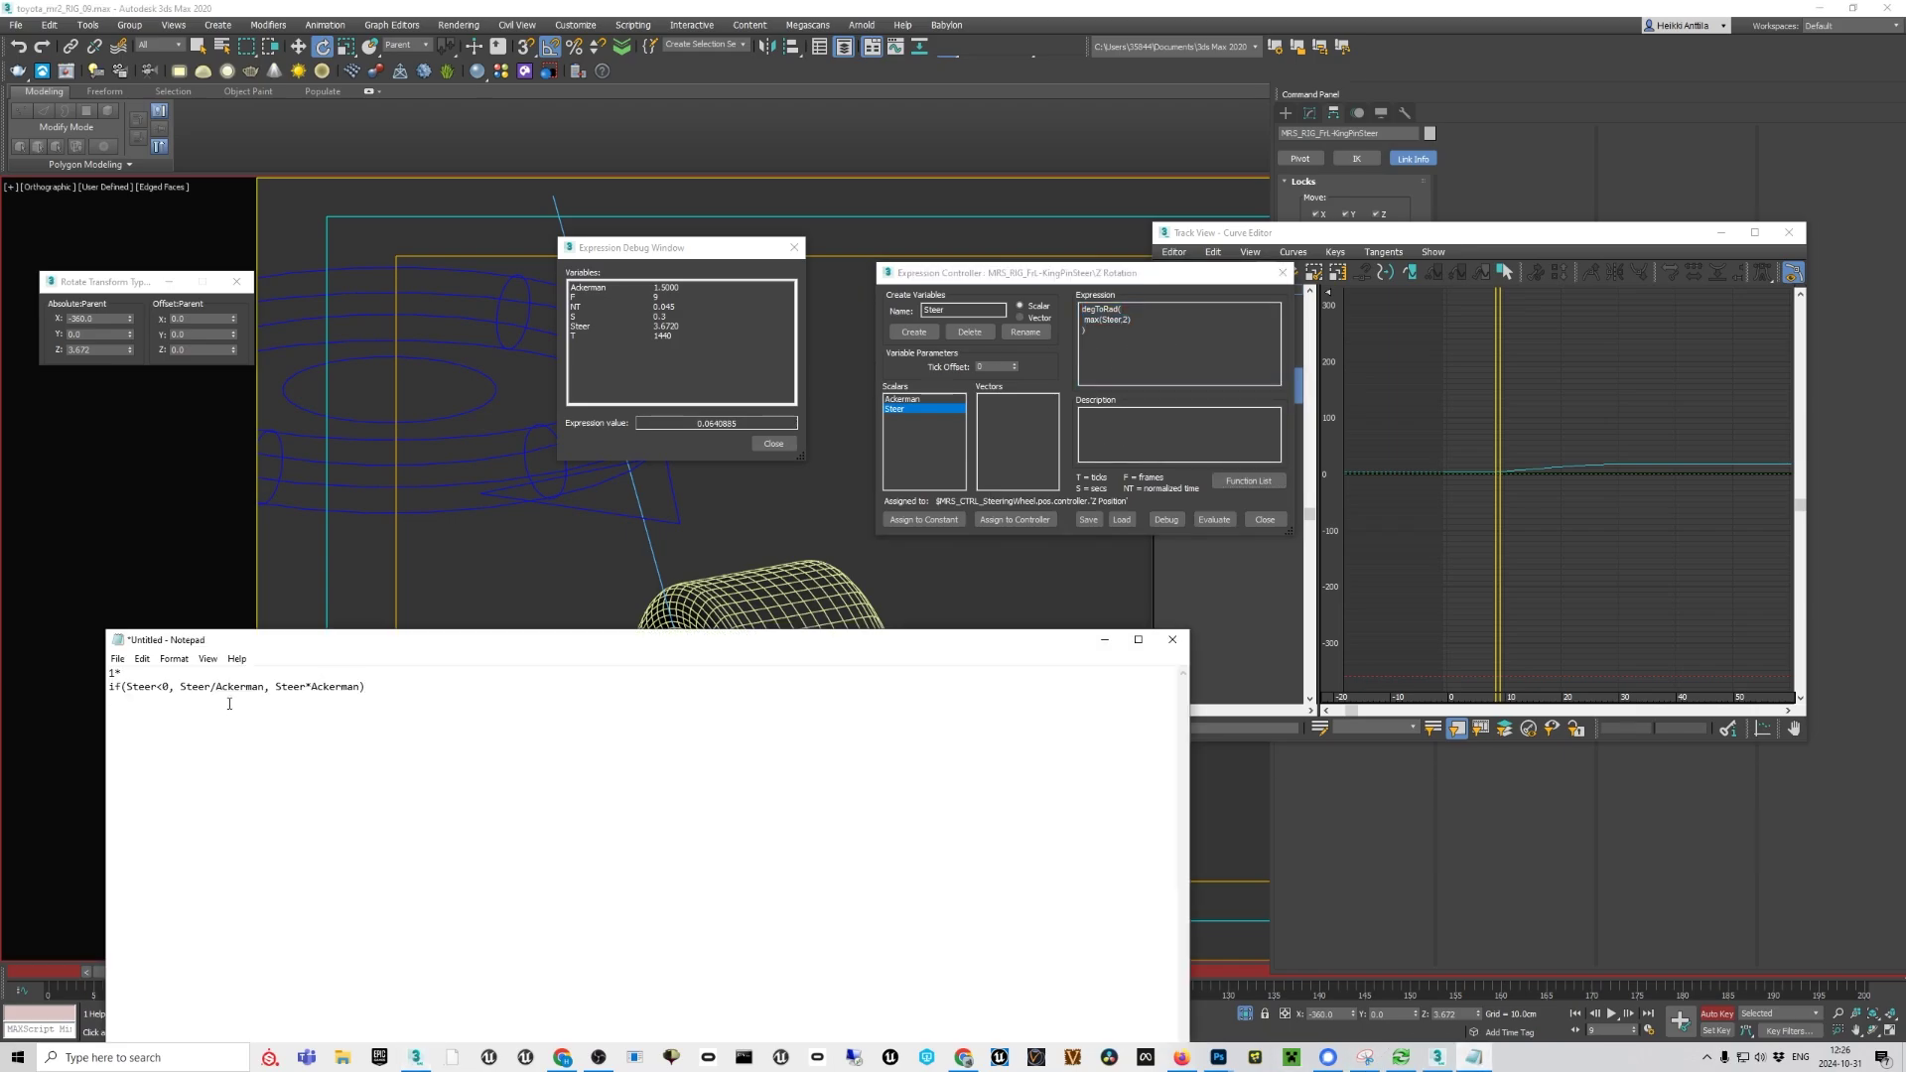
pyautogui.hotkey('ctrl', 'a')
pyautogui.hotkey('ctrl', 'c')
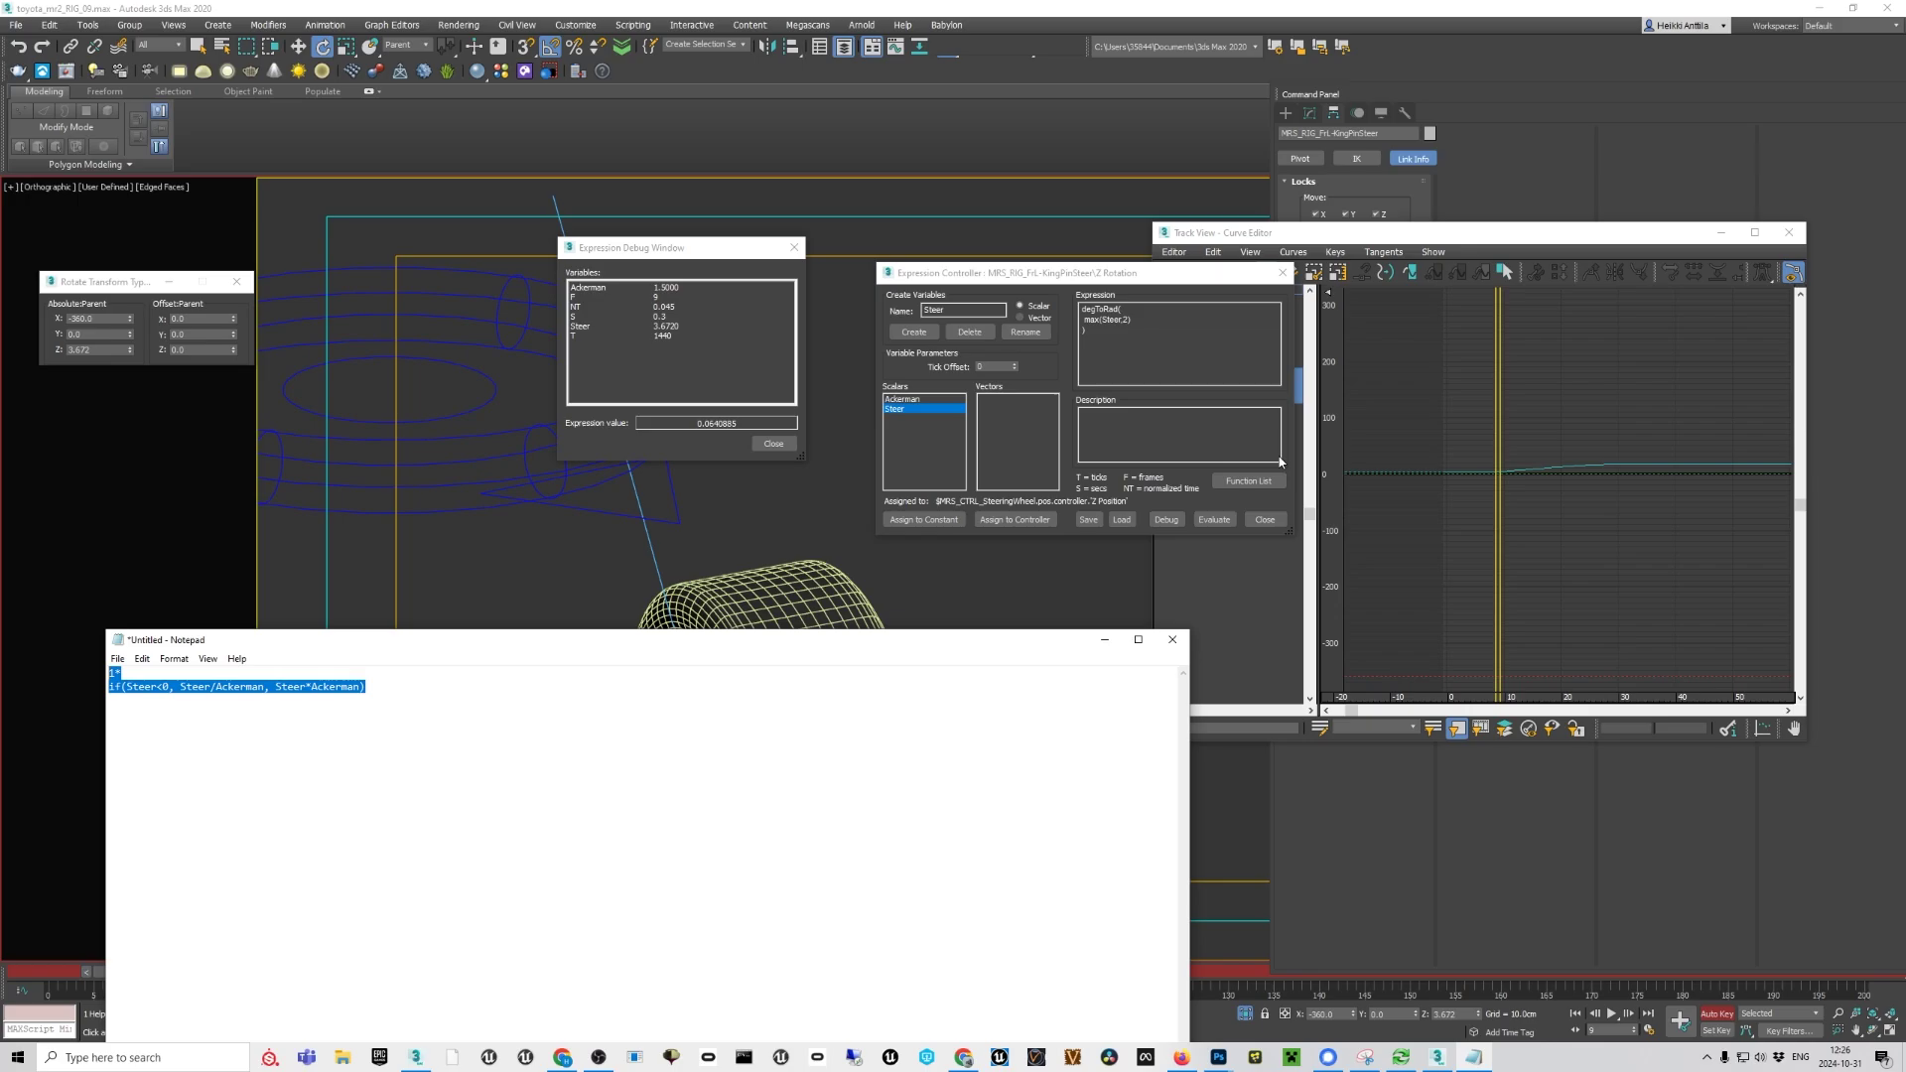
pyautogui.moveTo(1157, 344); pyautogui.dragTo(1059, 310)
pyautogui.hotkey('ctrl', 'v')
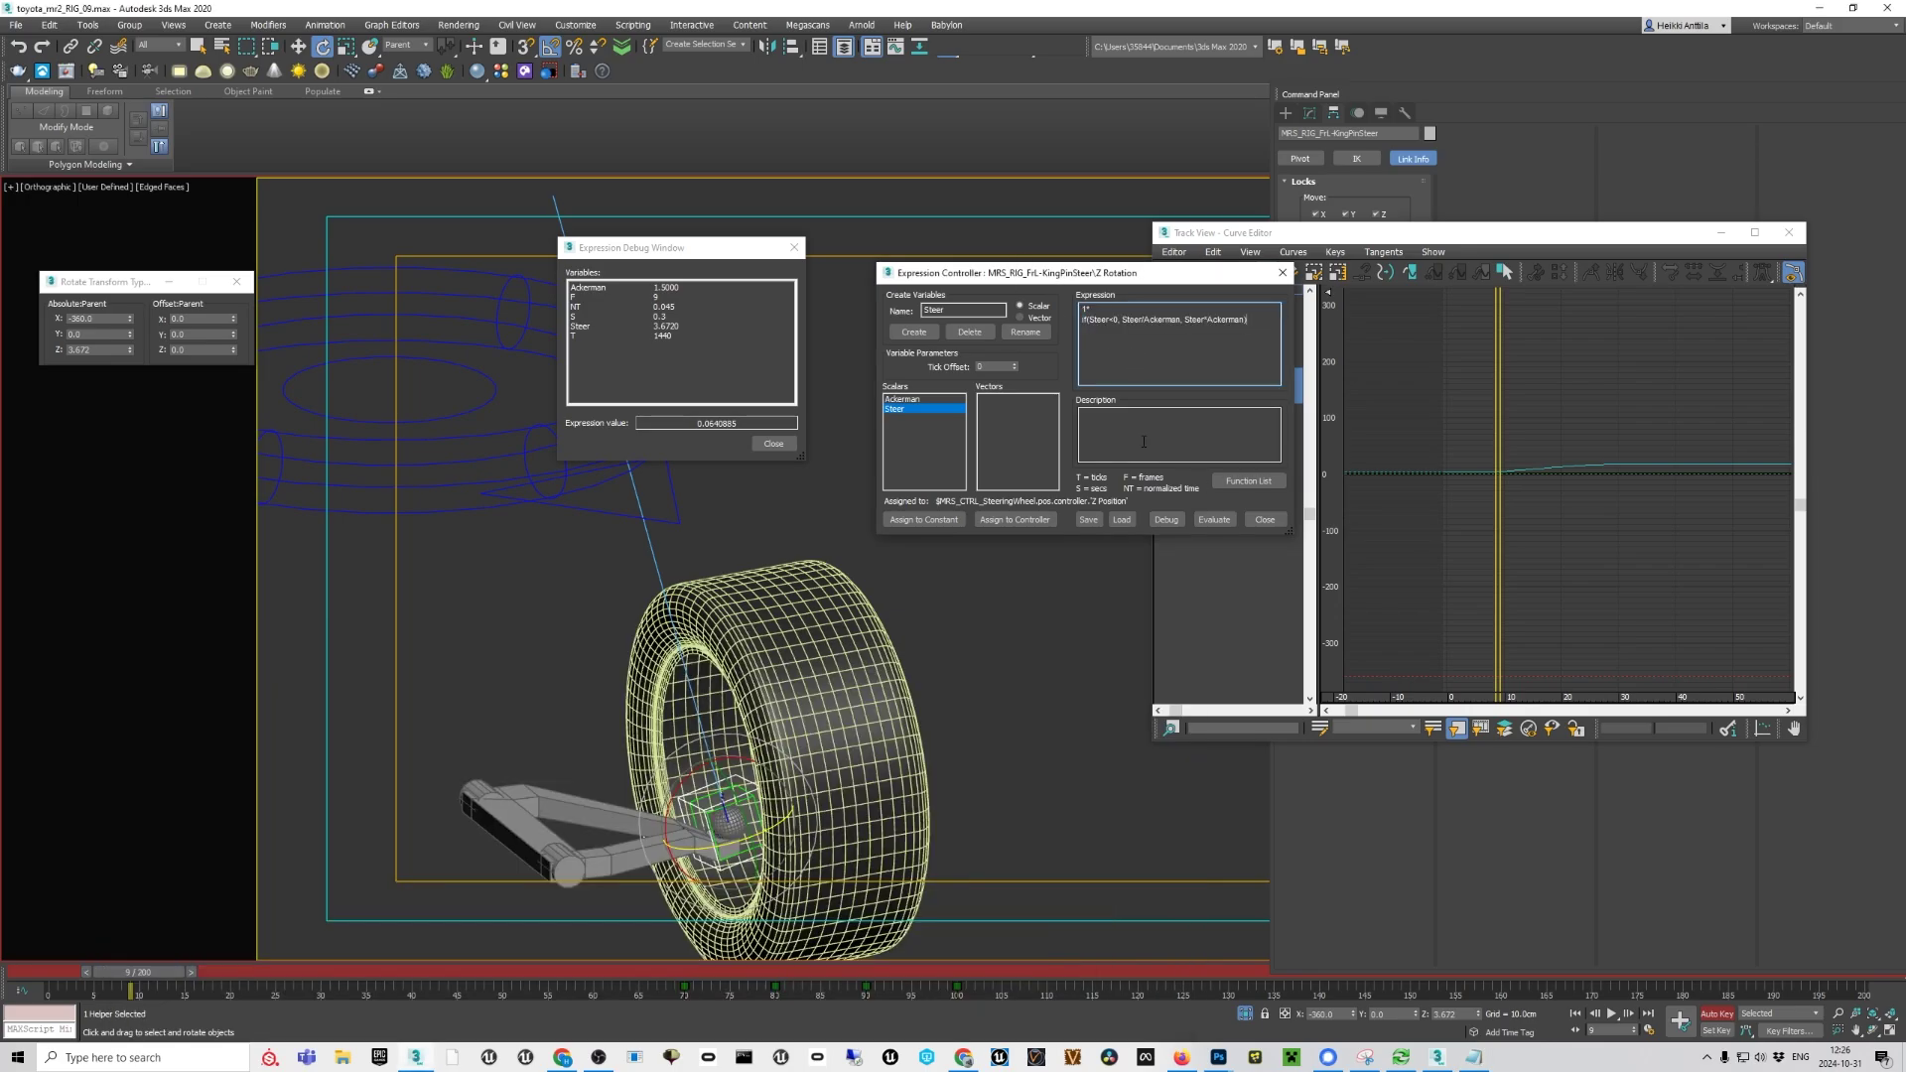
pyautogui.click(1213, 519)
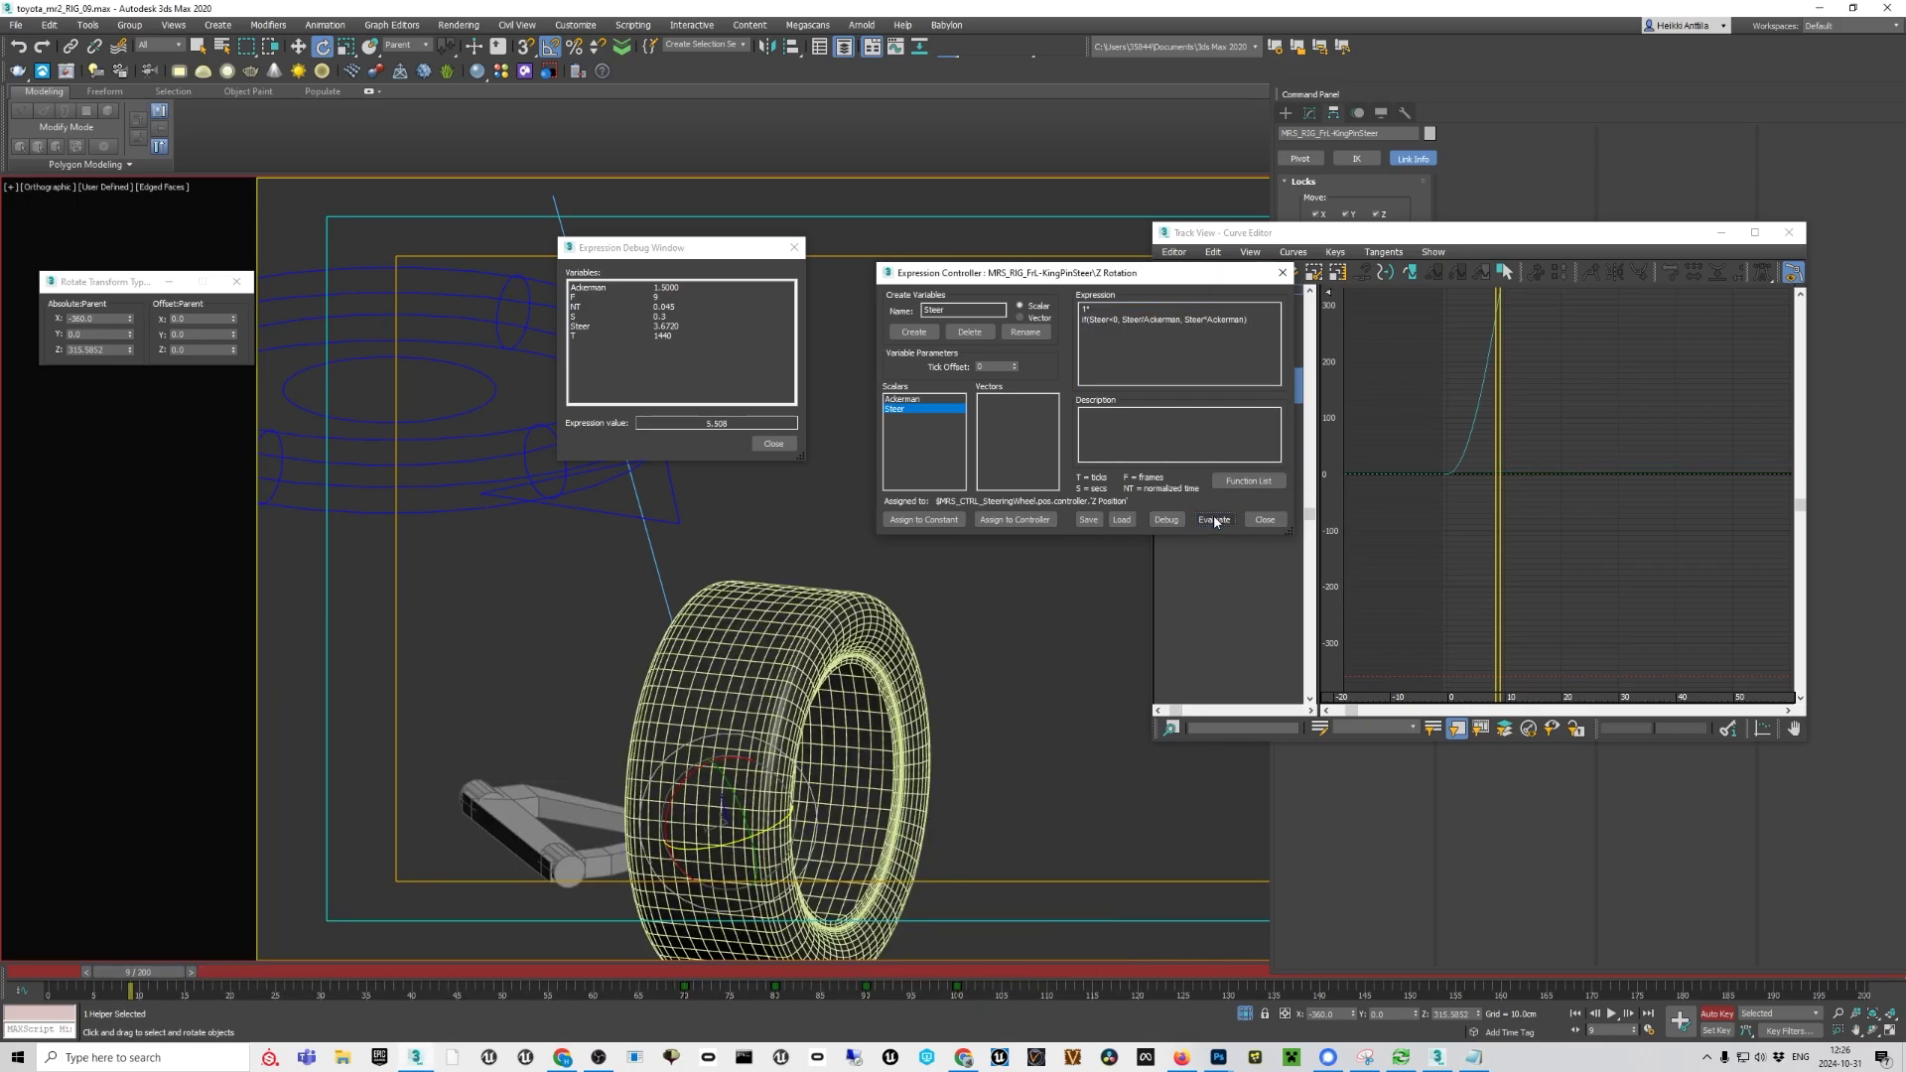
pyautogui.click(1264, 519)
# Scrub the timeline to frame 10 and examine how the wheel turns relative to the steering wheel control
pyautogui.scroll(-4, 447, 657)
pyautogui.keyDown('alt'); pyautogui.moveTo(448, 656); pyautogui.dragTo(566, 938, button='middle'); pyautogui.keyUp('alt')
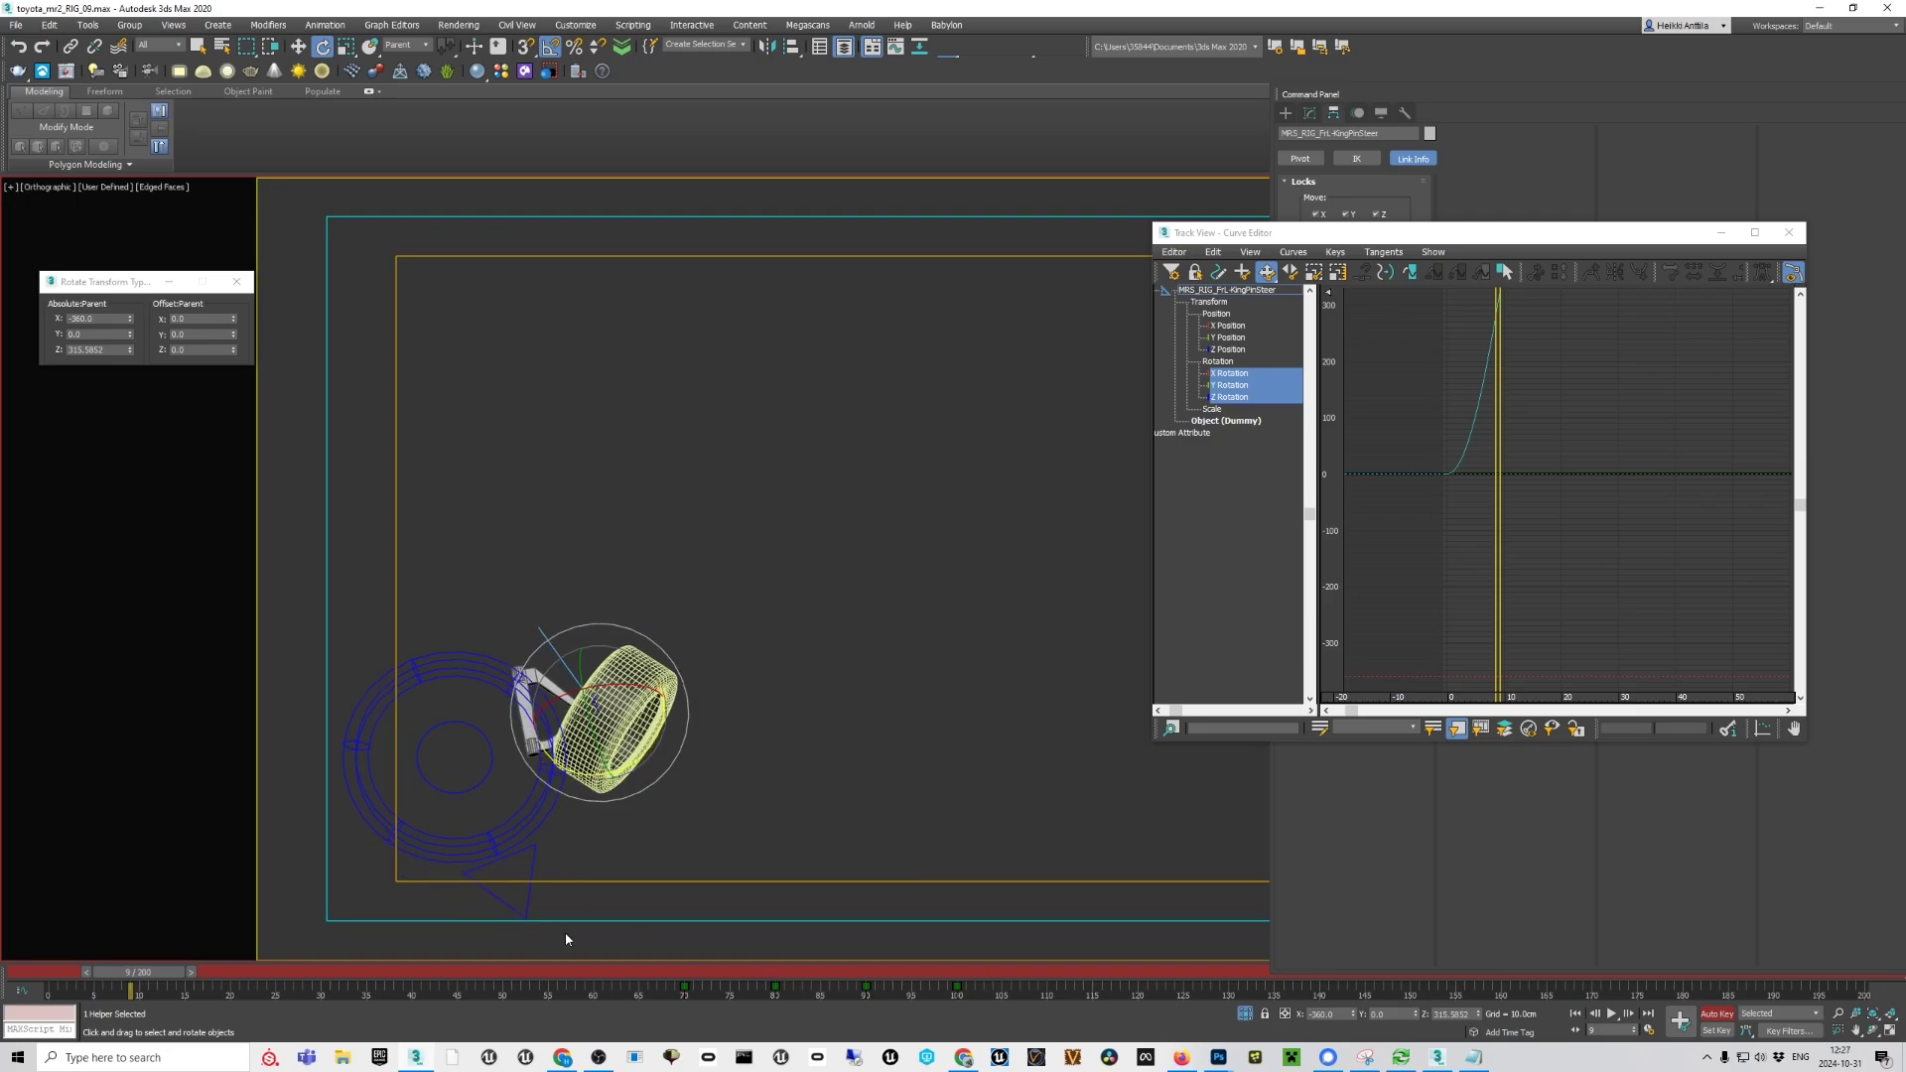
pyautogui.moveTo(163, 973)
pyautogui.mouseDown()
pyautogui.moveTo(111, 973)
pyautogui.moveTo(176, 980)
pyautogui.mouseUp()
pyautogui.keyDown('alt'); pyautogui.moveTo(544, 760); pyautogui.dragTo(672, 634, button='middle'); pyautogui.keyUp('alt')
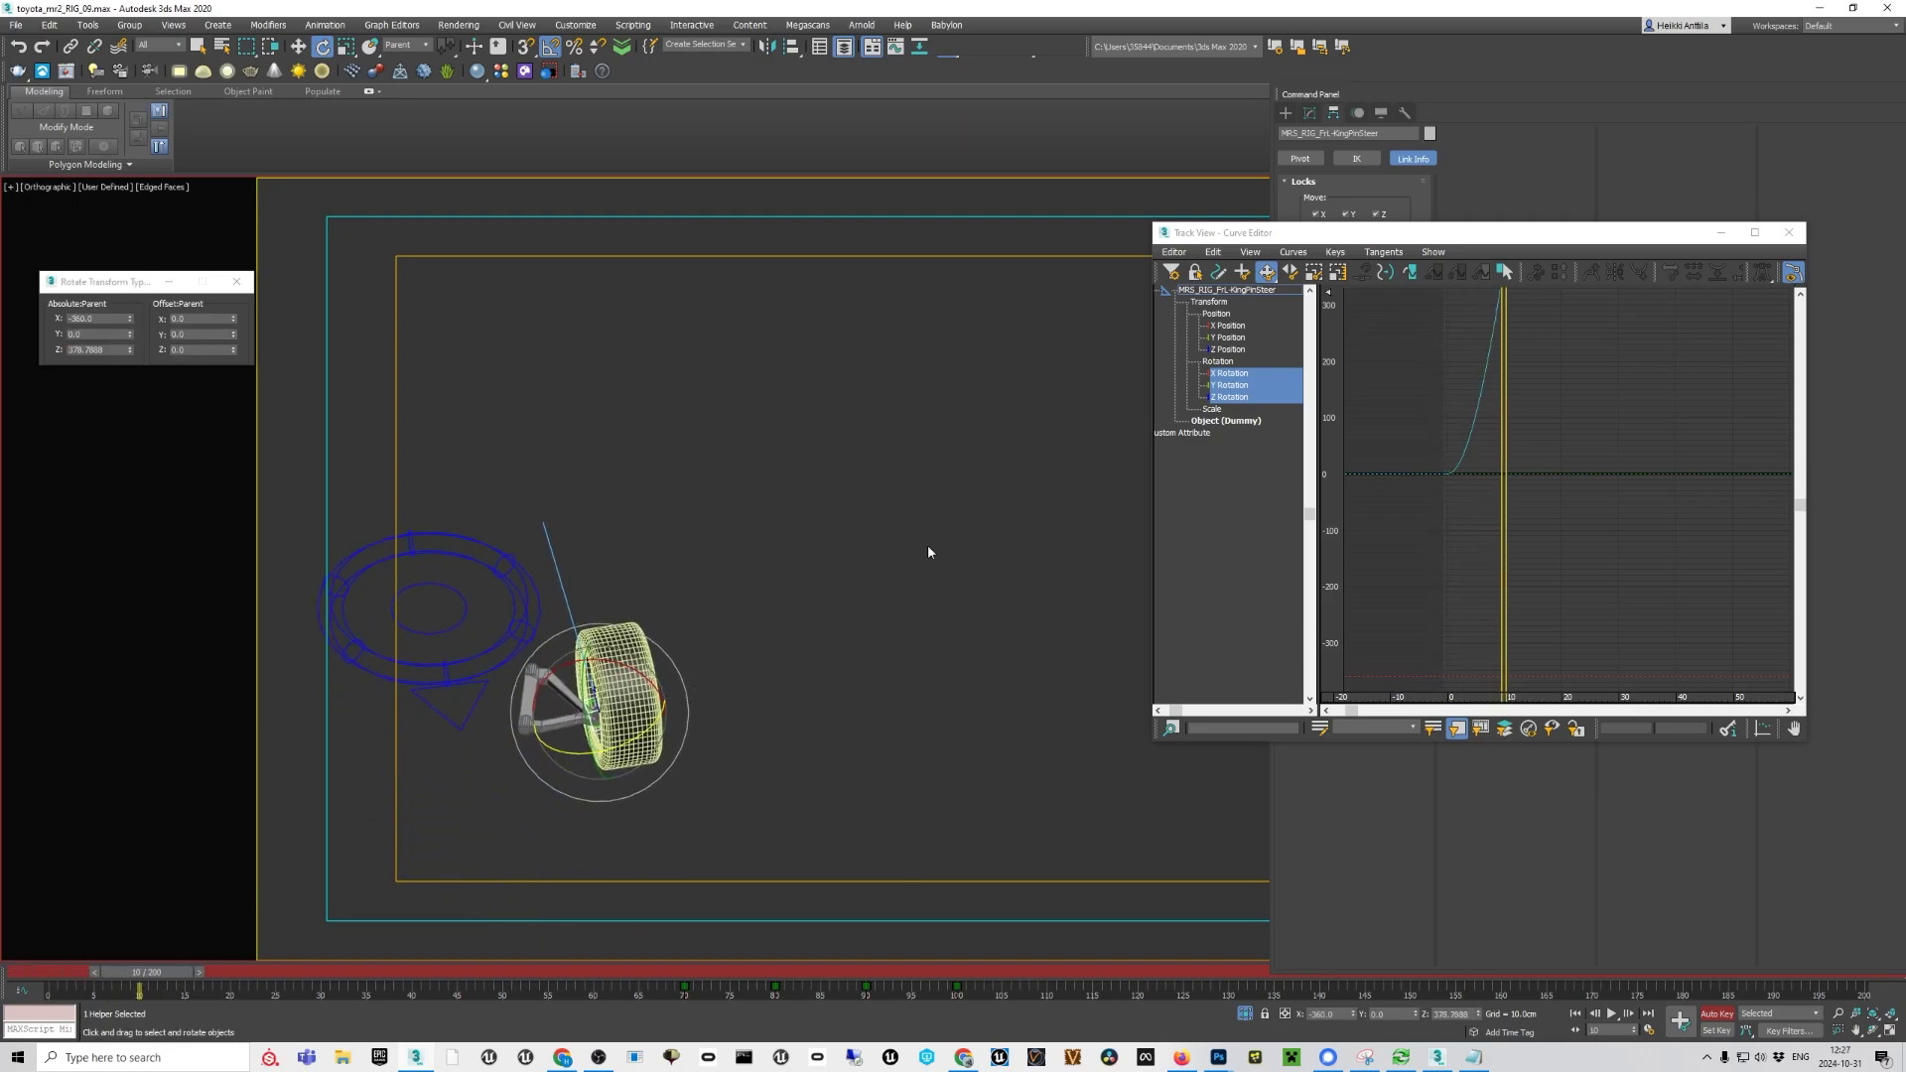
# Reassign the Steer variable of KingPinSteer's Z Rotation expression to the steering wheel control's Z Rotation and evaluate it
pyautogui.rightClick(1233, 396)
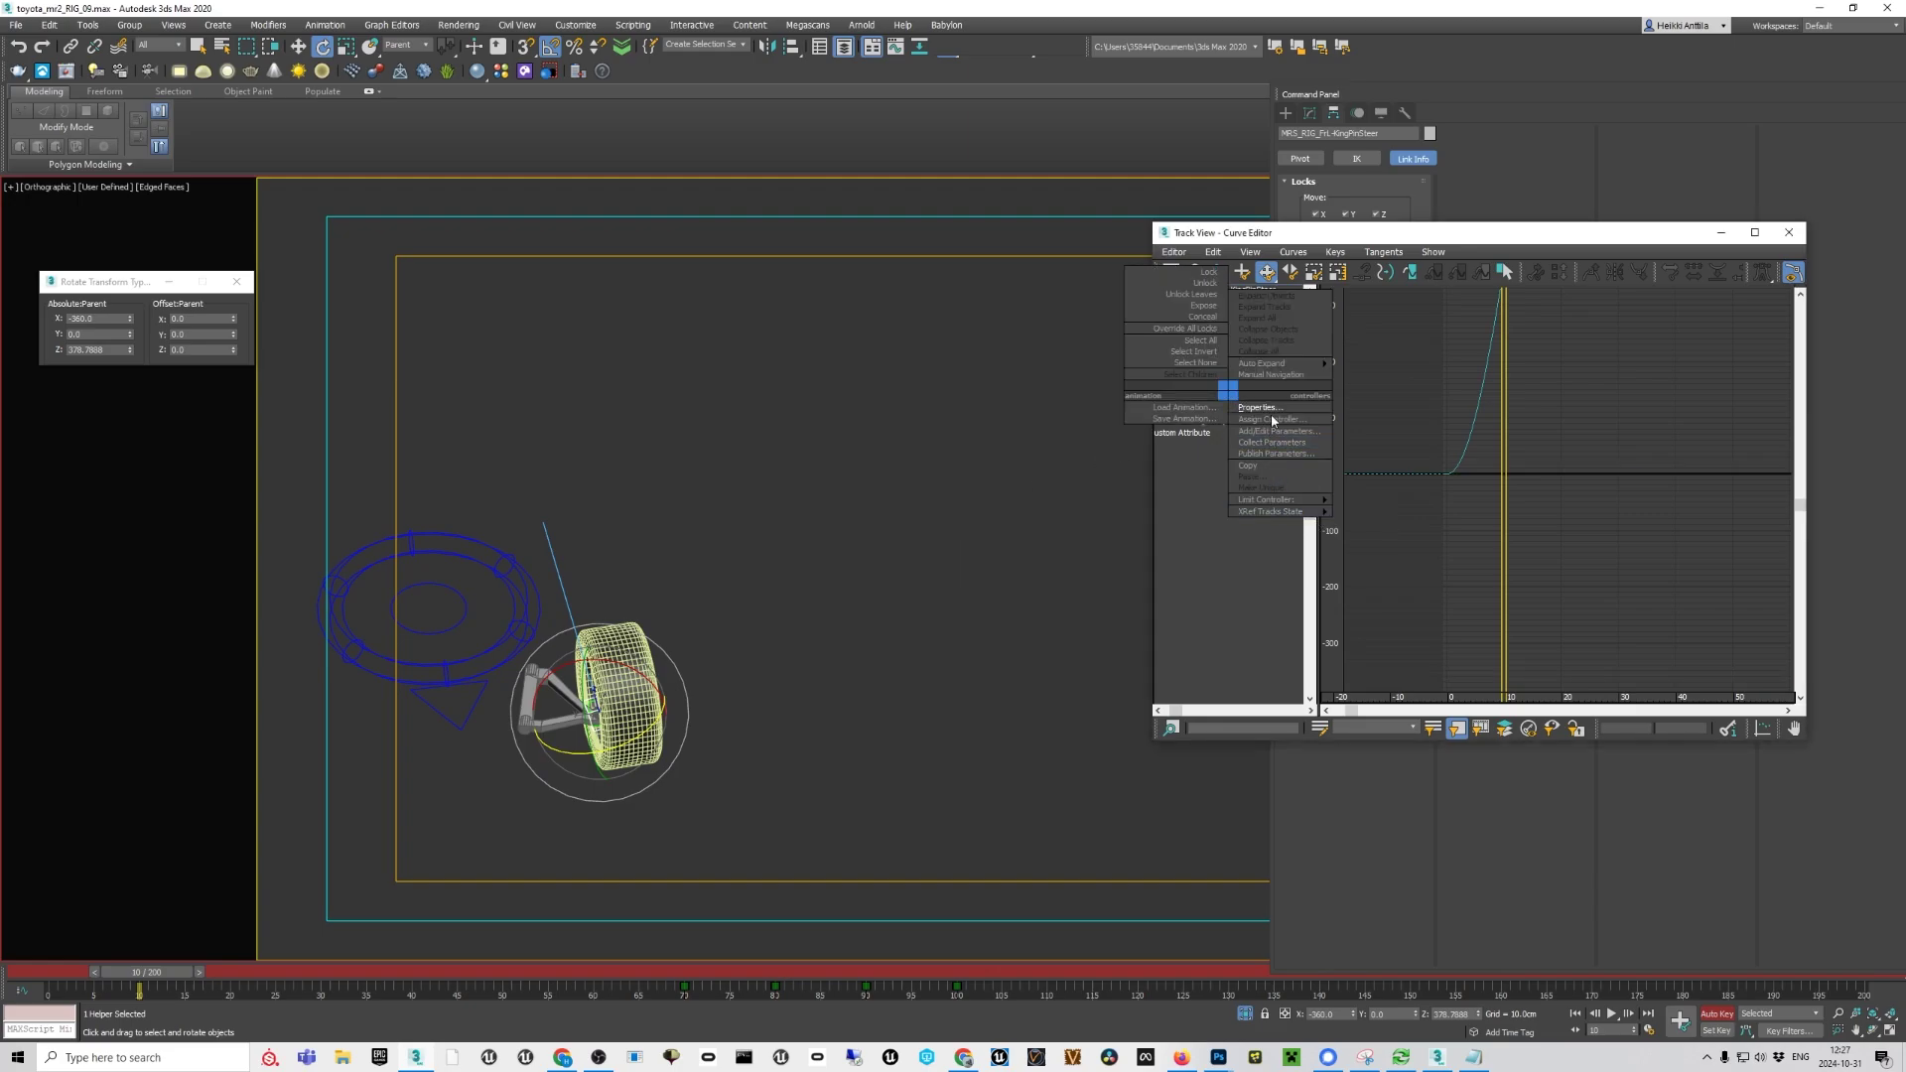
pyautogui.click(1261, 408)
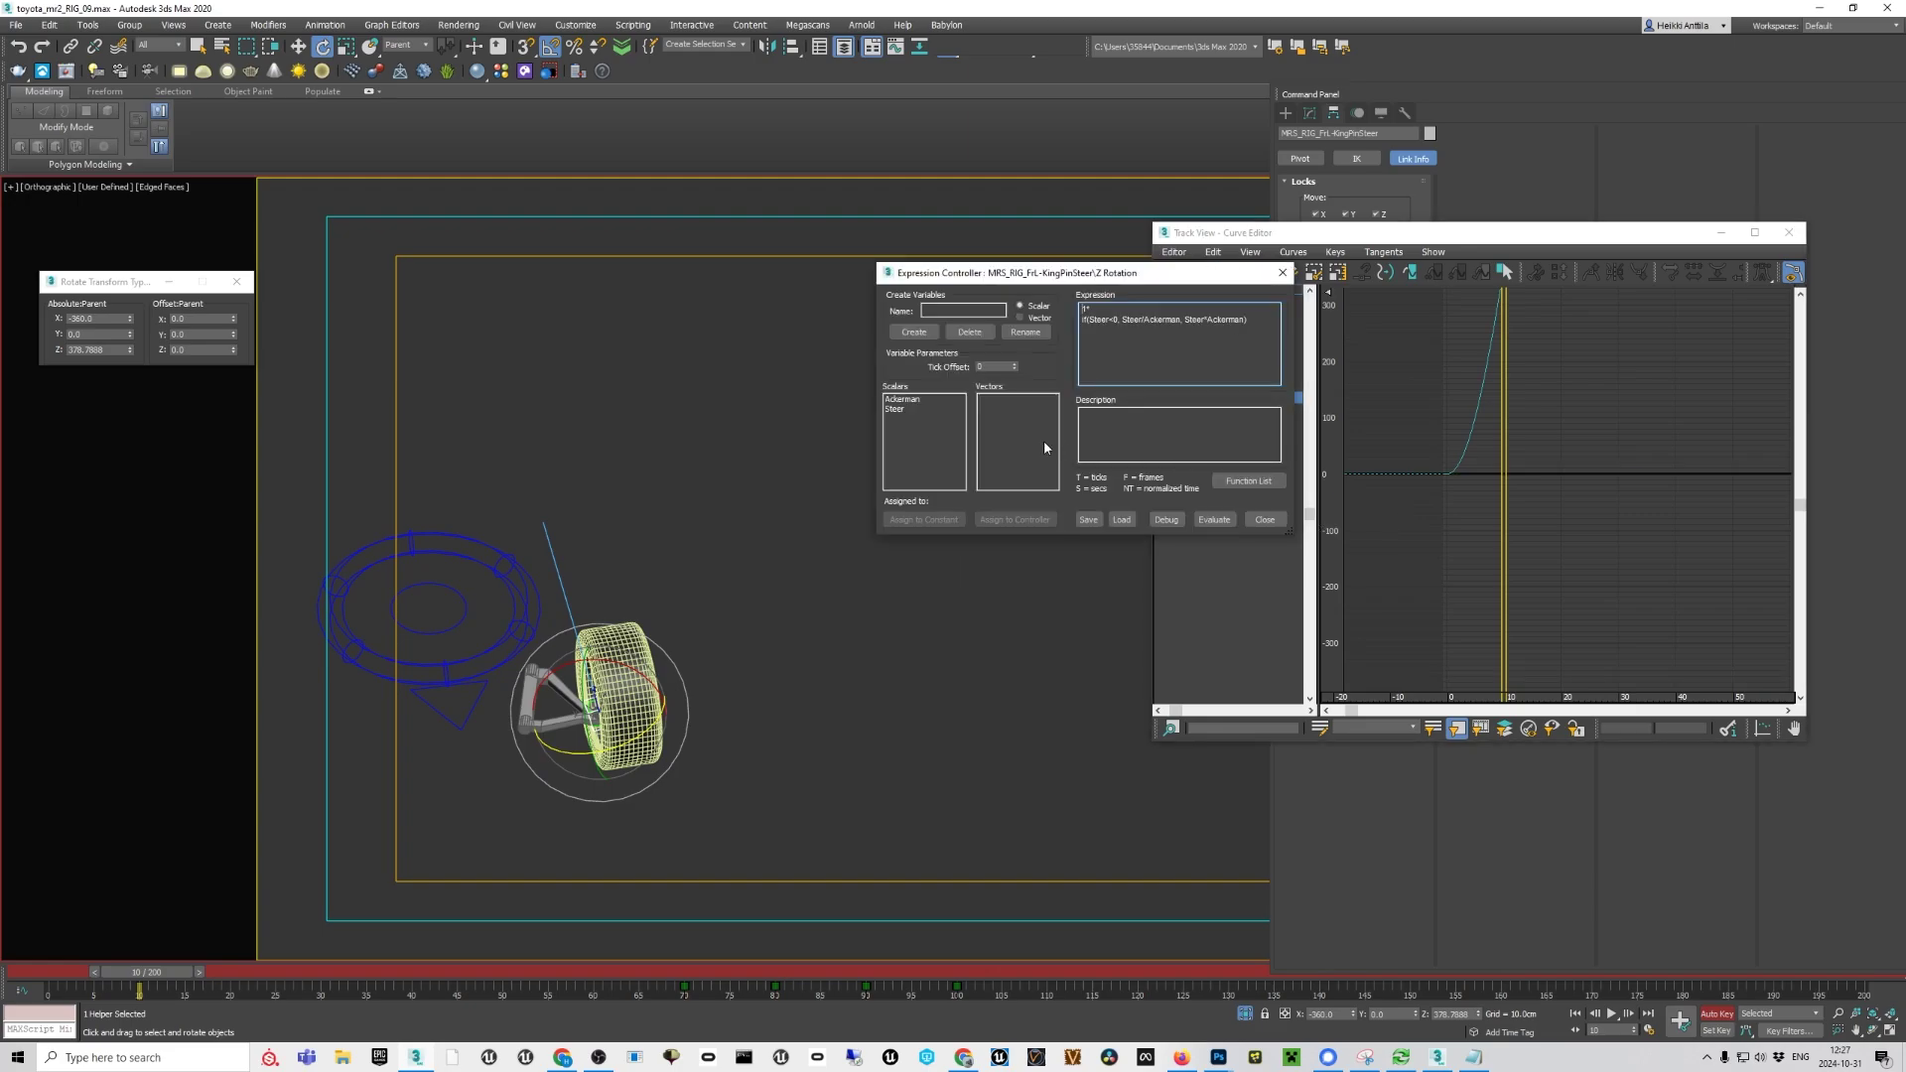
pyautogui.click(904, 408)
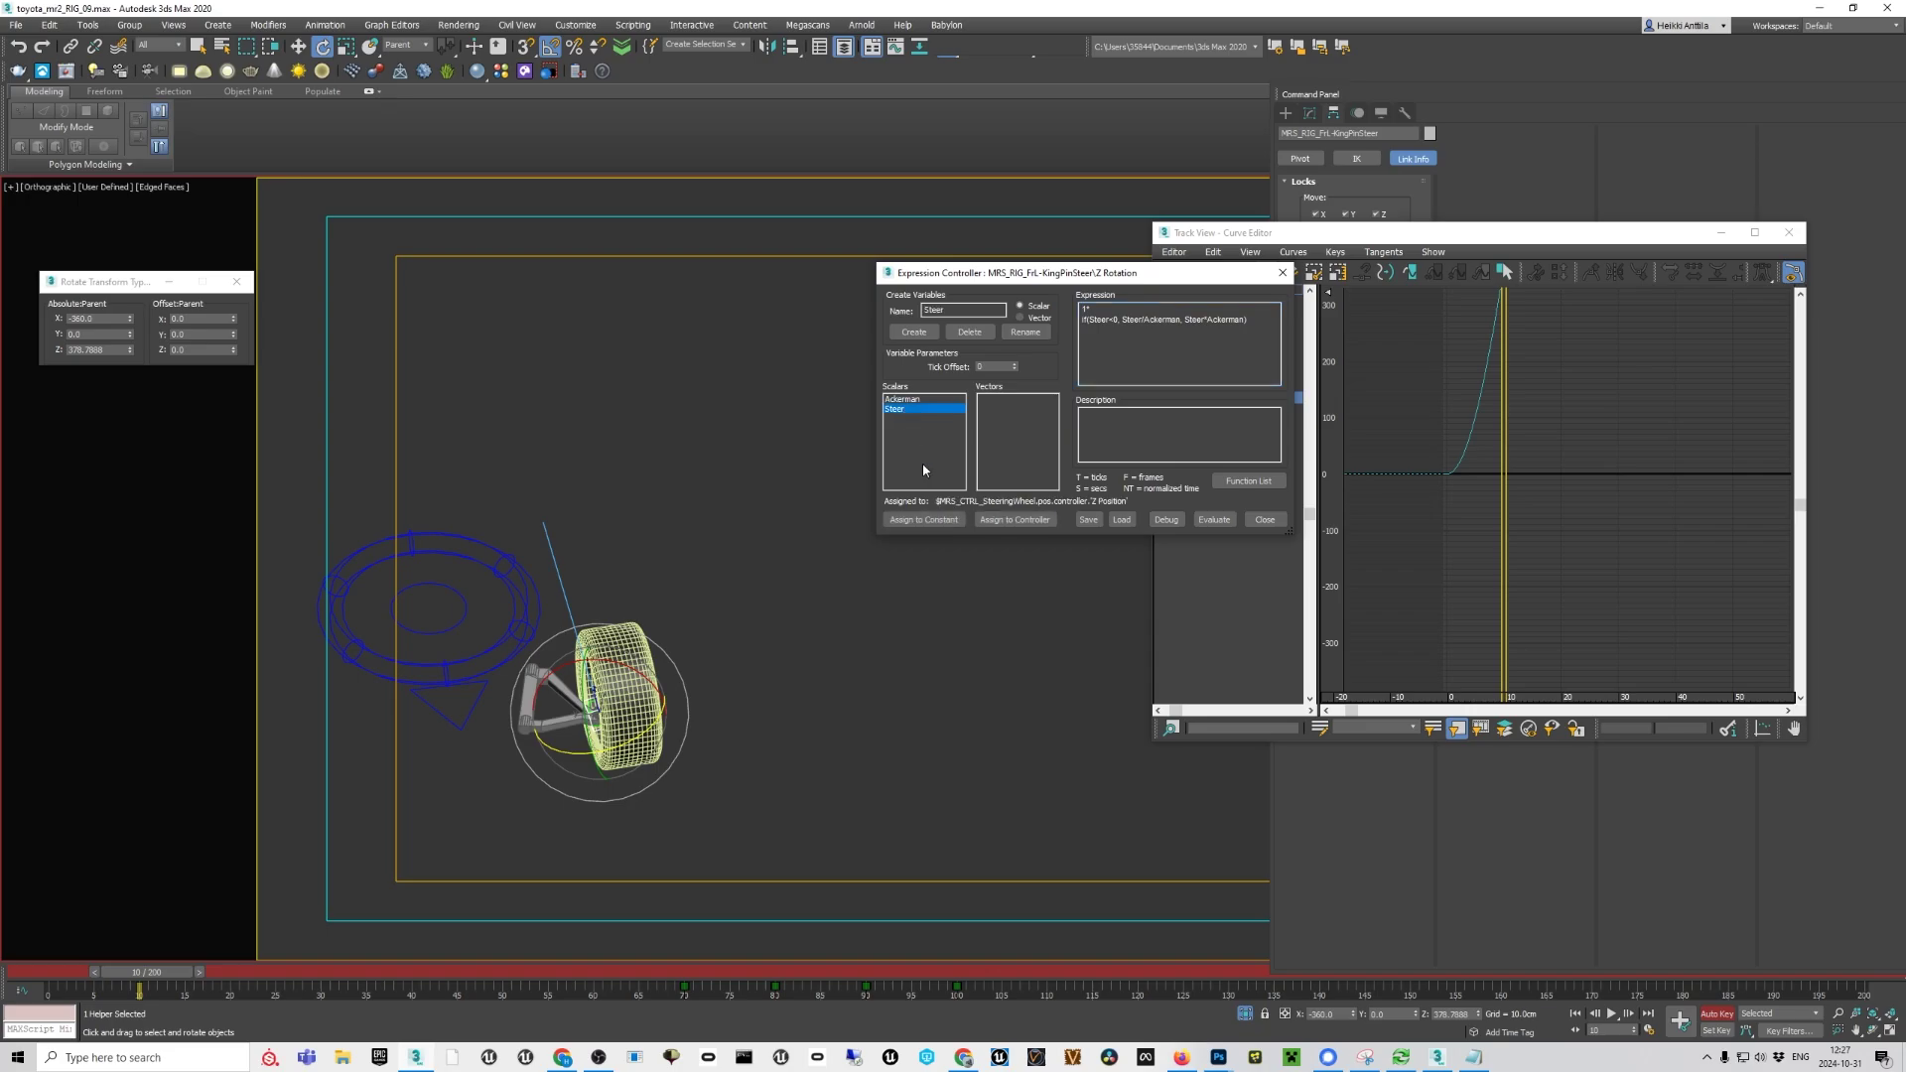
pyautogui.click(1024, 521)
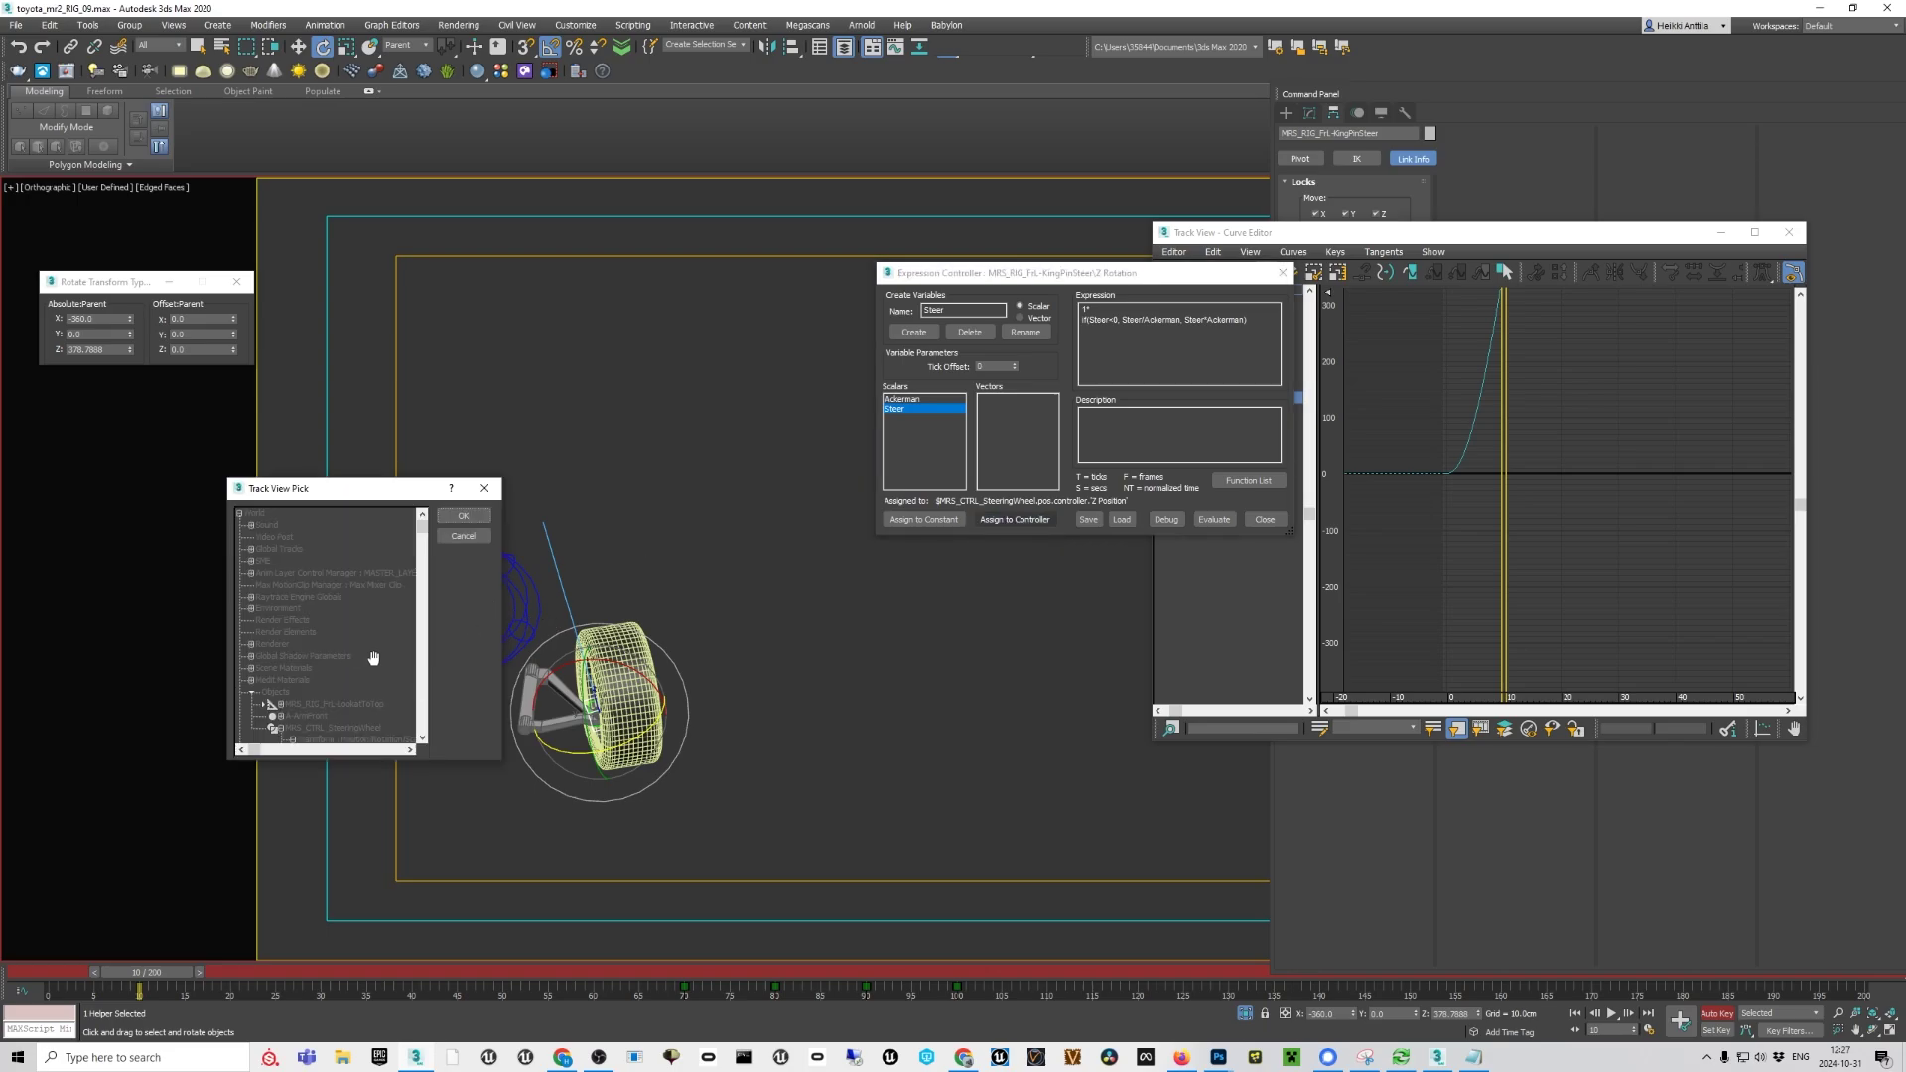
pyautogui.scroll(-4, 372, 635)
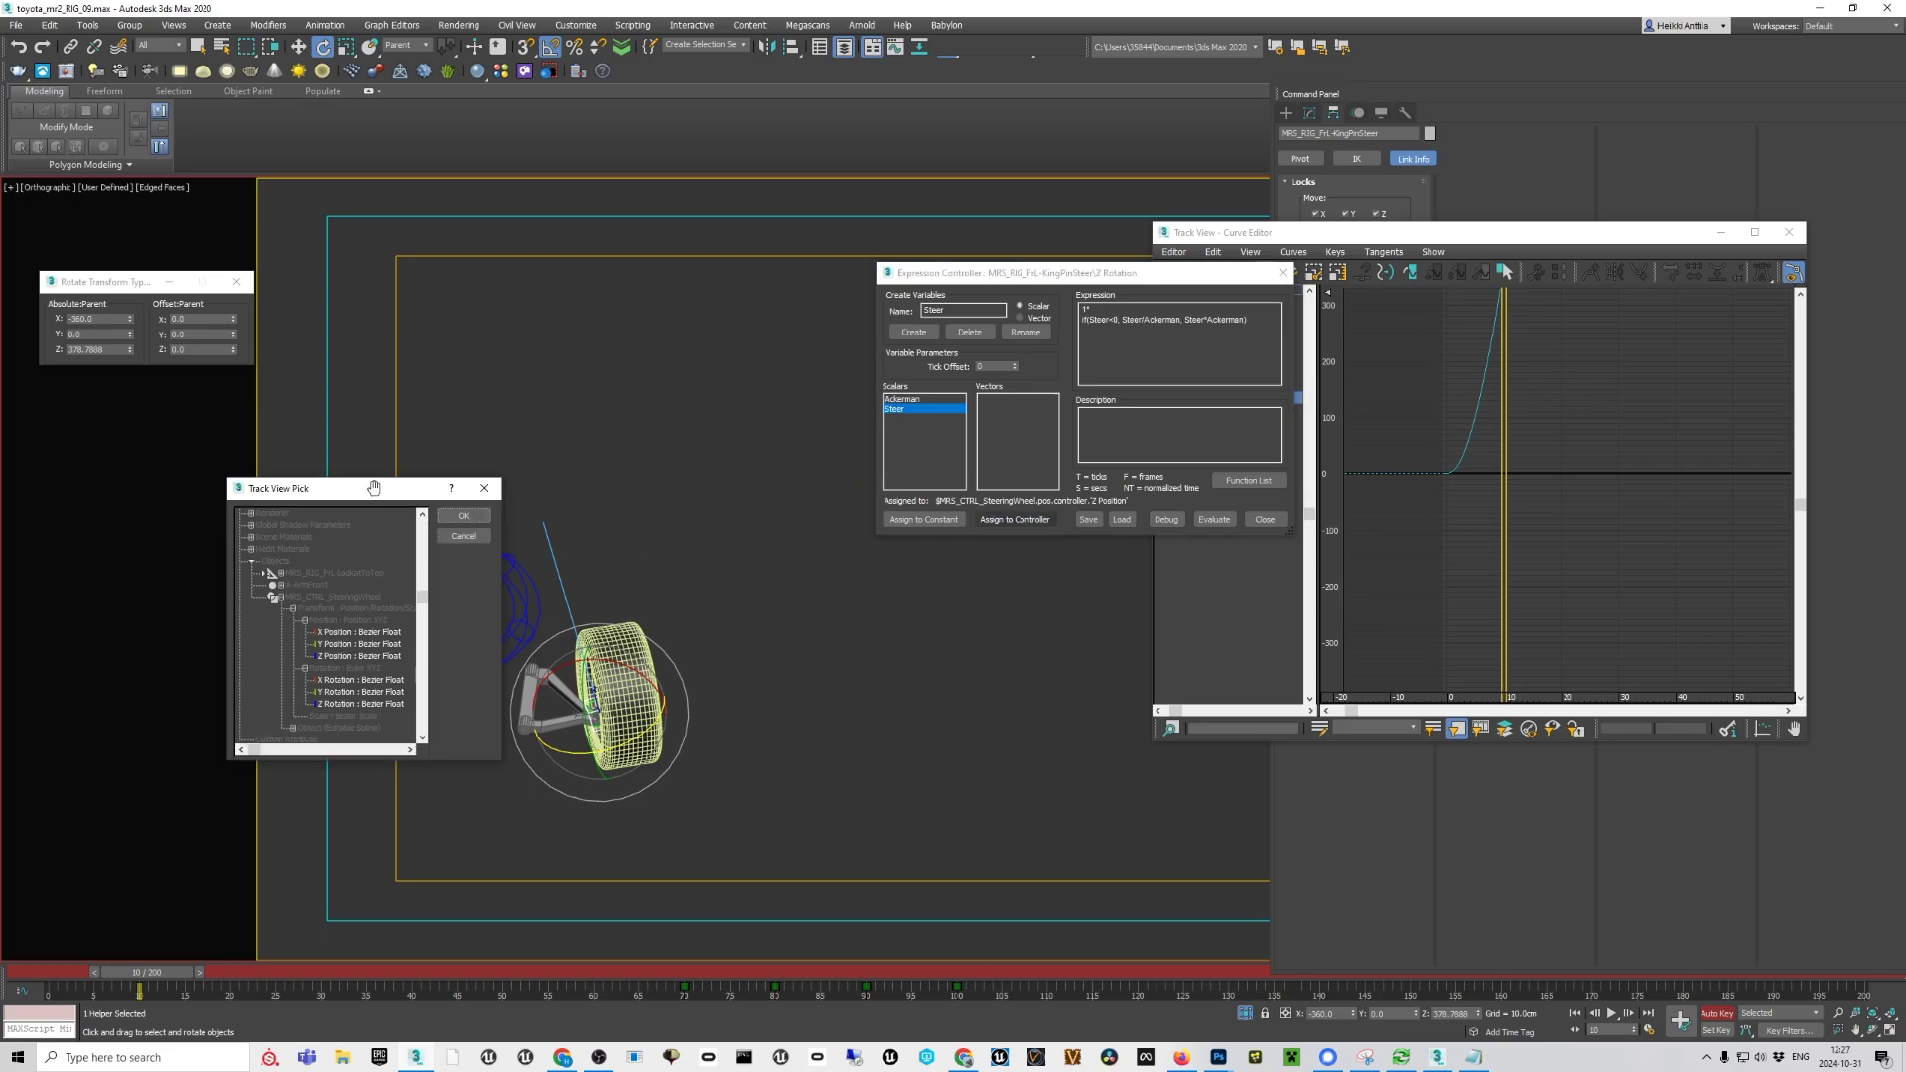
pyautogui.click(370, 693)
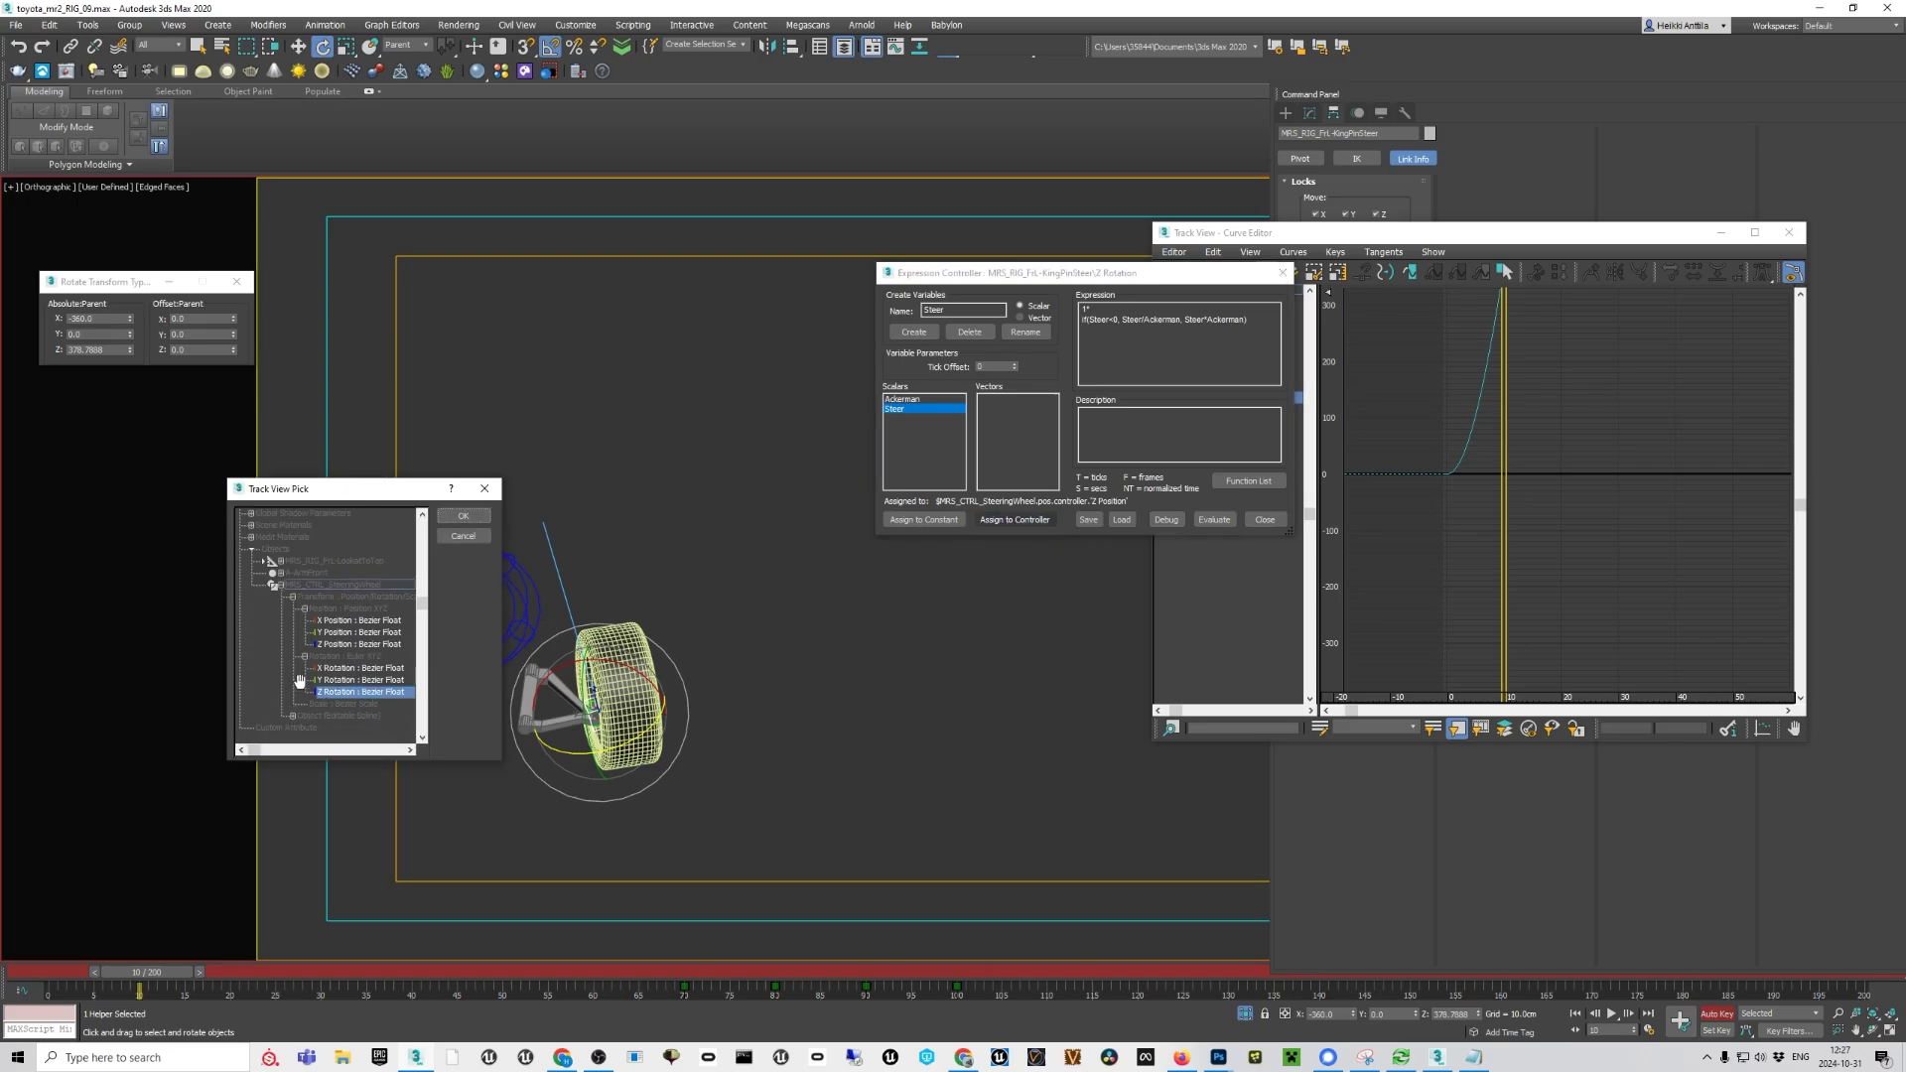
pyautogui.click(457, 515)
pyautogui.click(1214, 519)
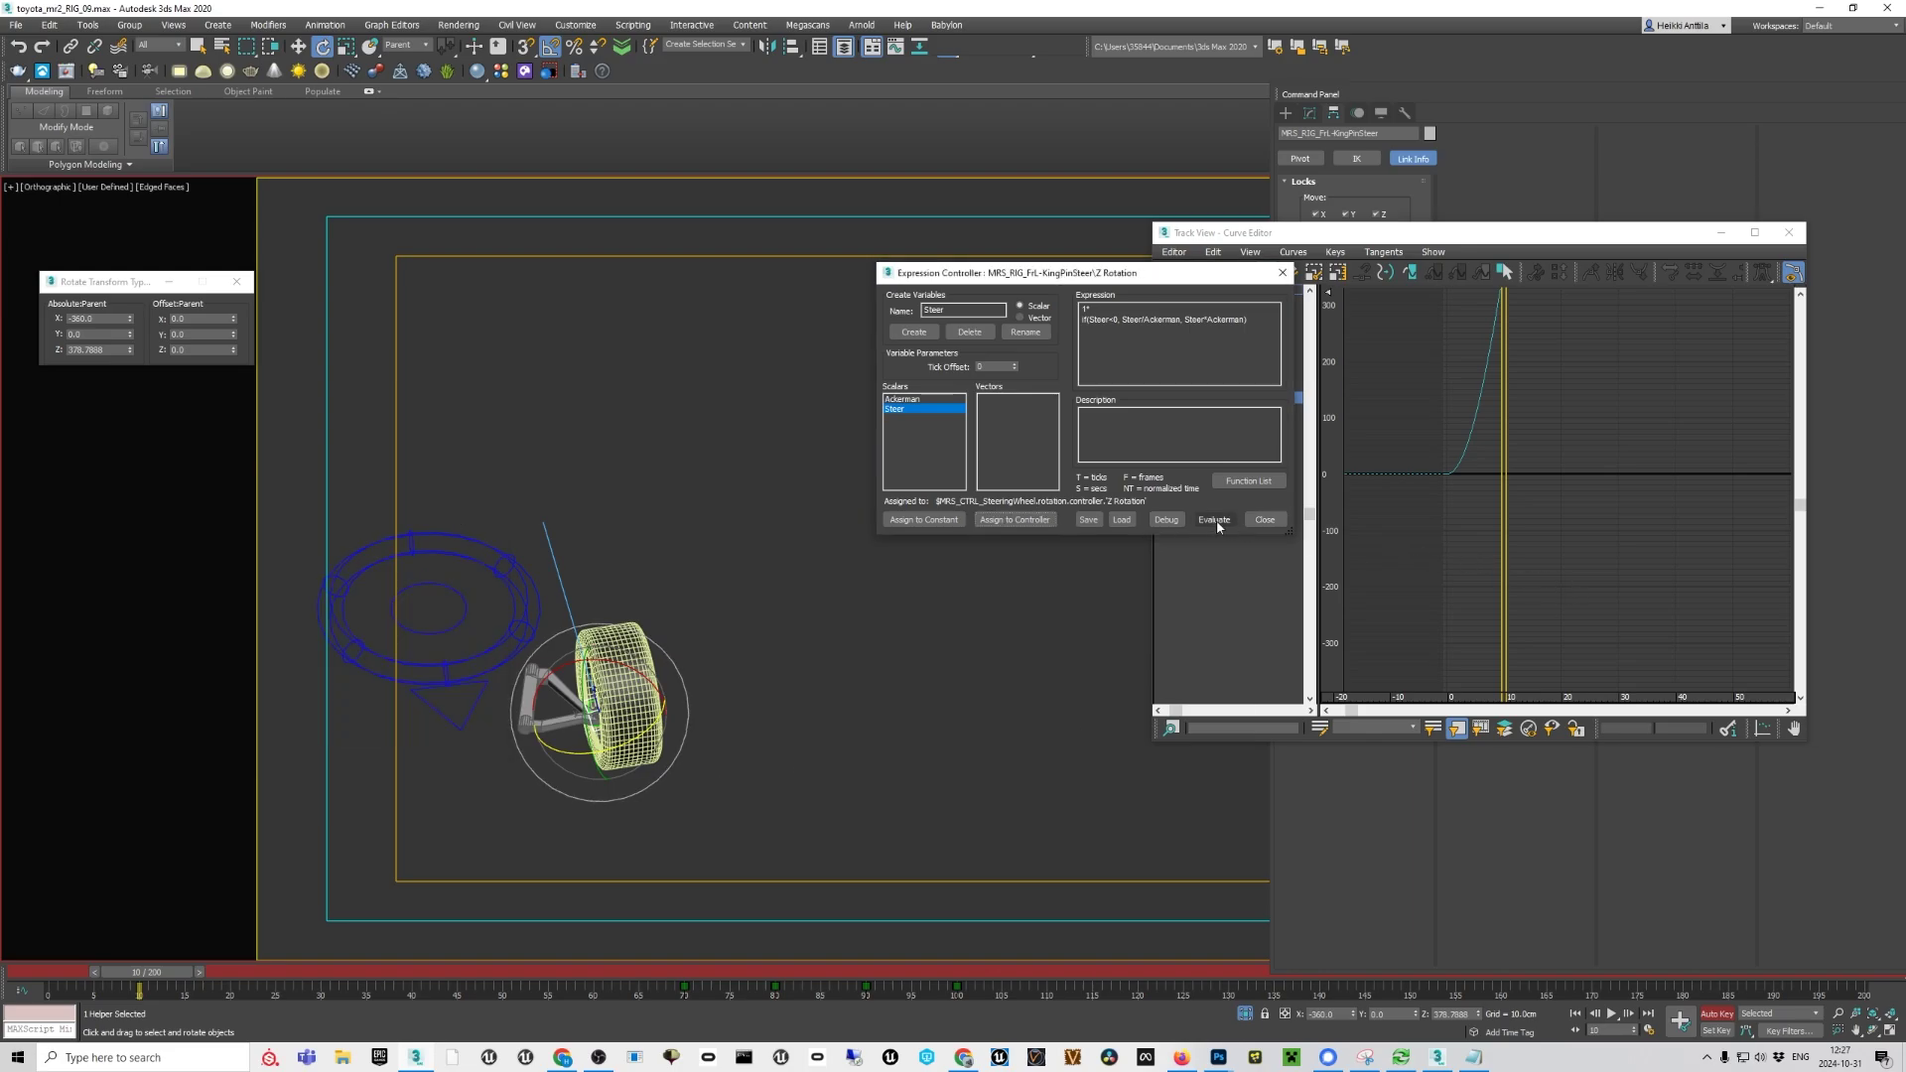
# Delete the steering wheel control's key at frame 30 and scrub the timeline to frame 20 to test the steering
pyautogui.click(159, 978)
pyautogui.moveTo(159, 978); pyautogui.dragTo(413, 995)
pyautogui.click(452, 663)
pyautogui.press('Delete')
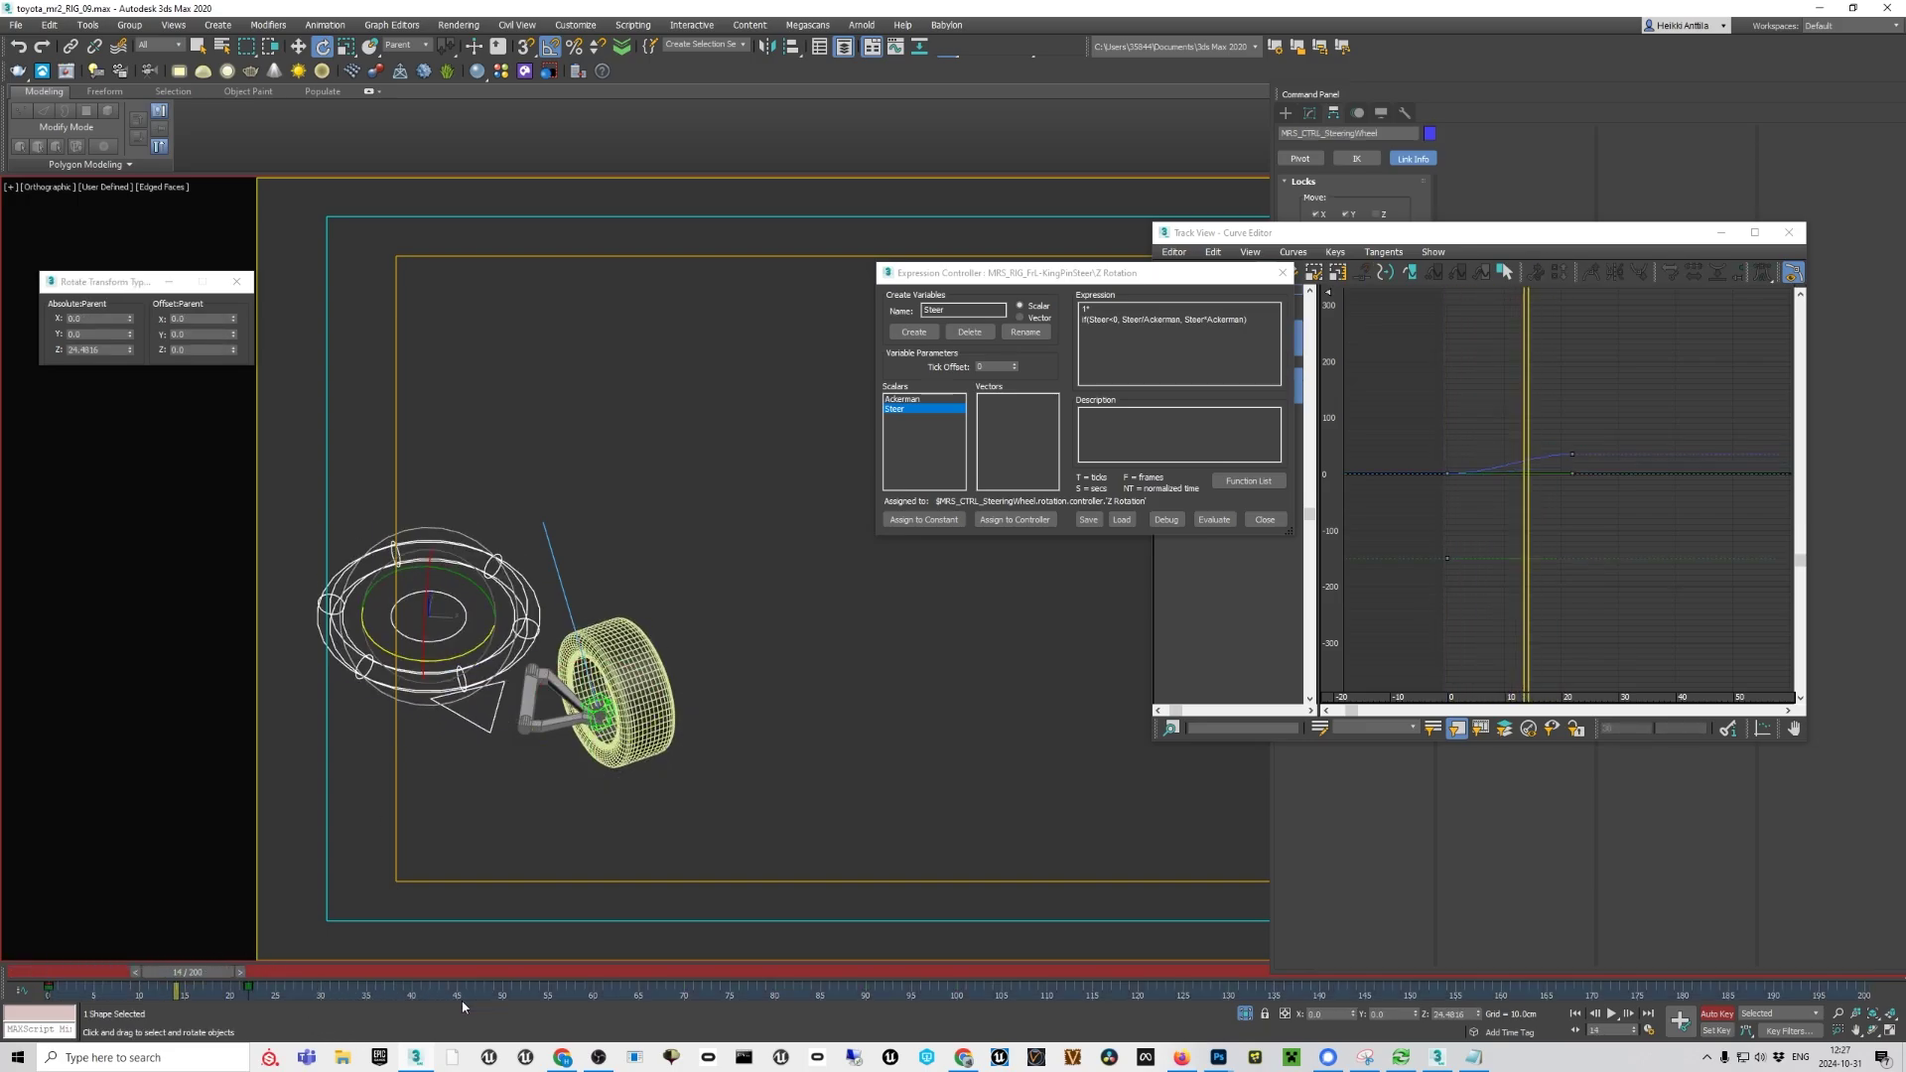
pyautogui.moveTo(195, 971); pyautogui.dragTo(163, 972)
pyautogui.moveTo(249, 972); pyautogui.dragTo(300, 954)
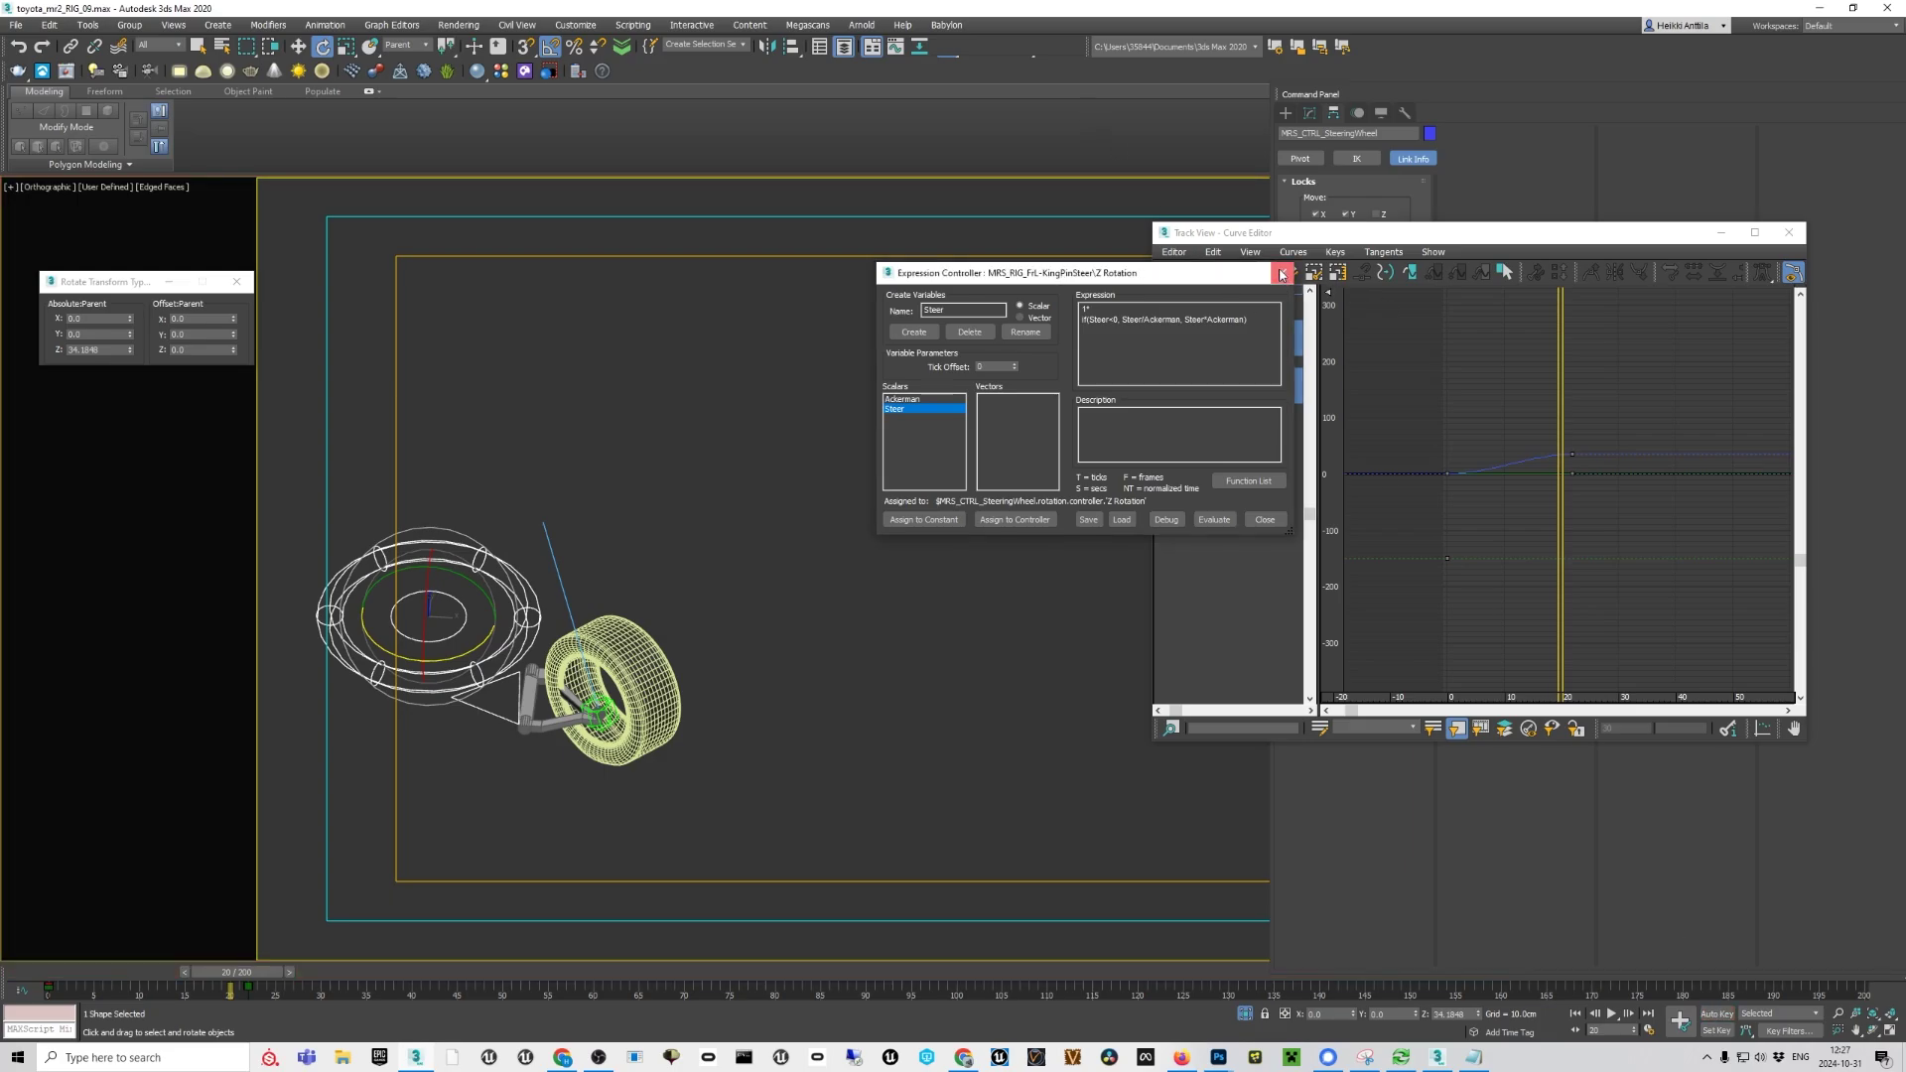
# Close the Expression Controller and the Curve Editor and return the timeline to frame 0
pyautogui.click(1282, 274)
pyautogui.click(1789, 232)
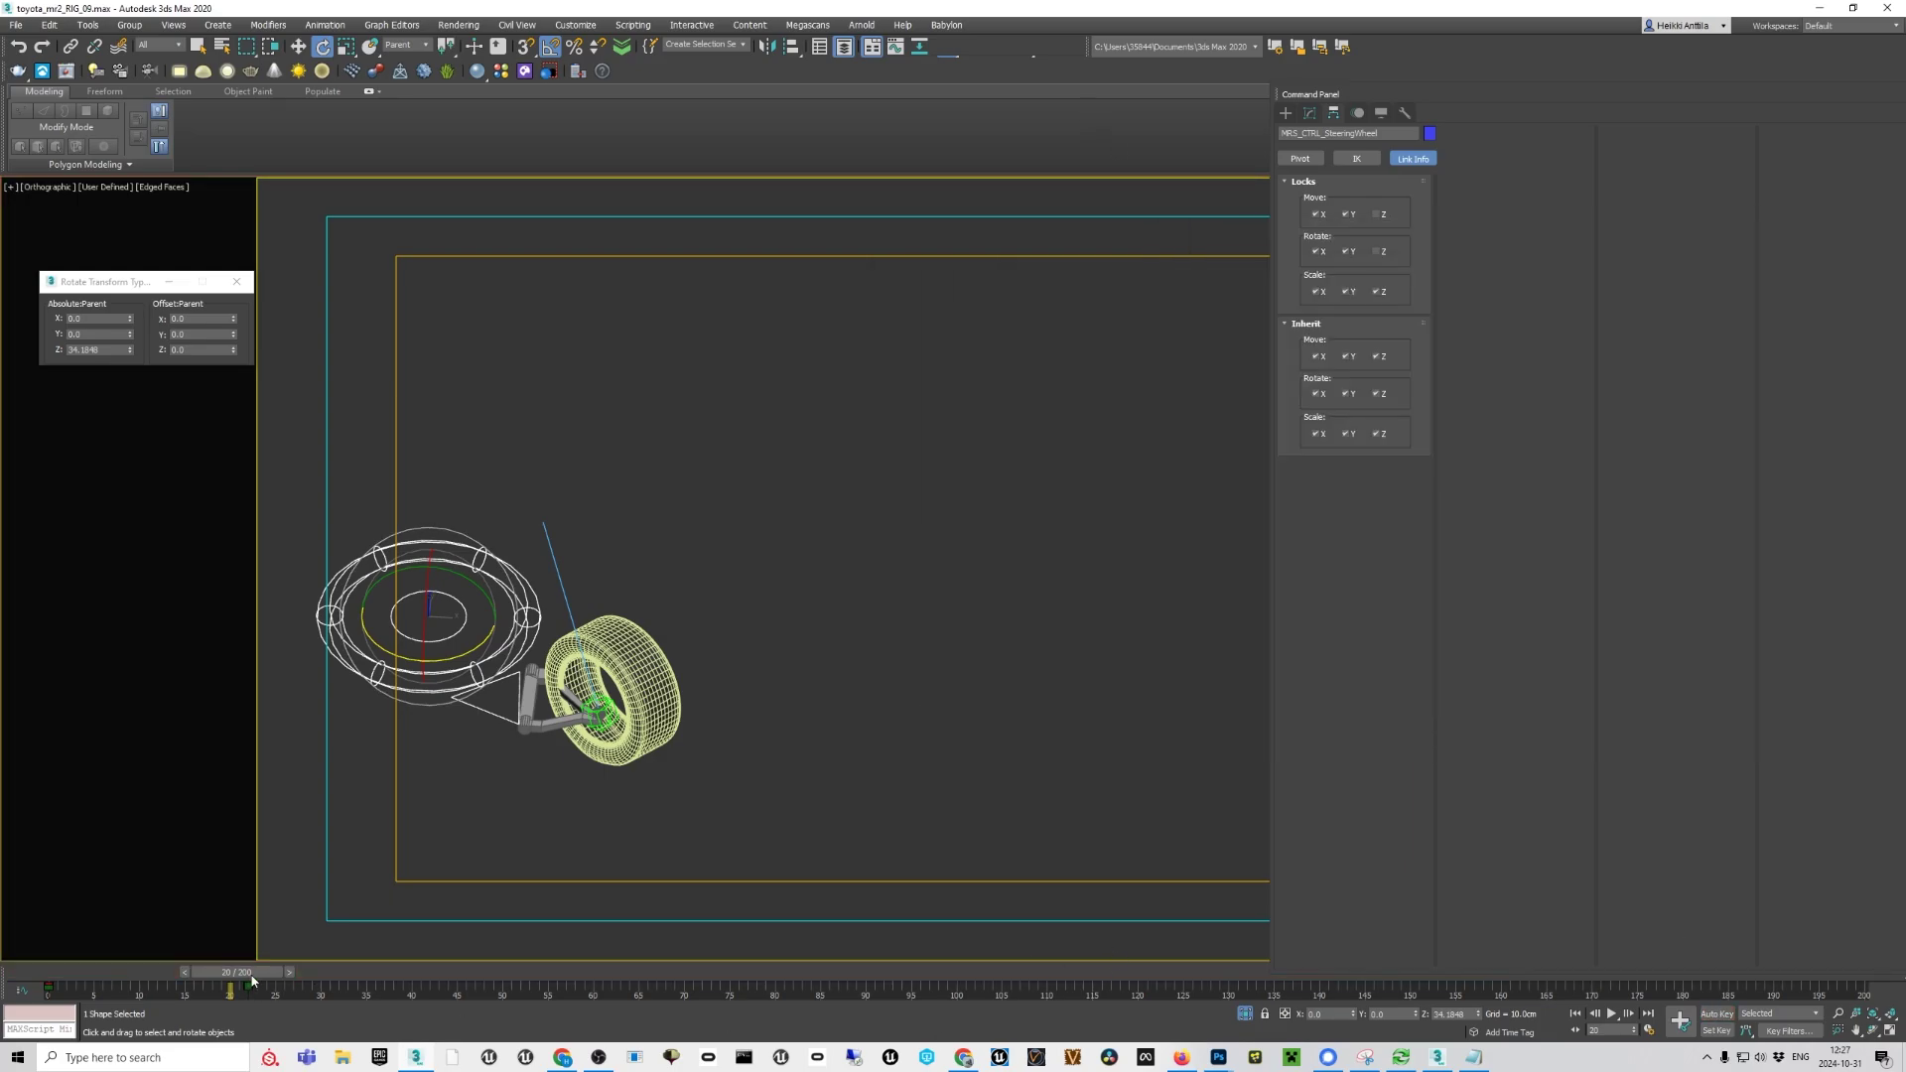
pyautogui.press('Home')
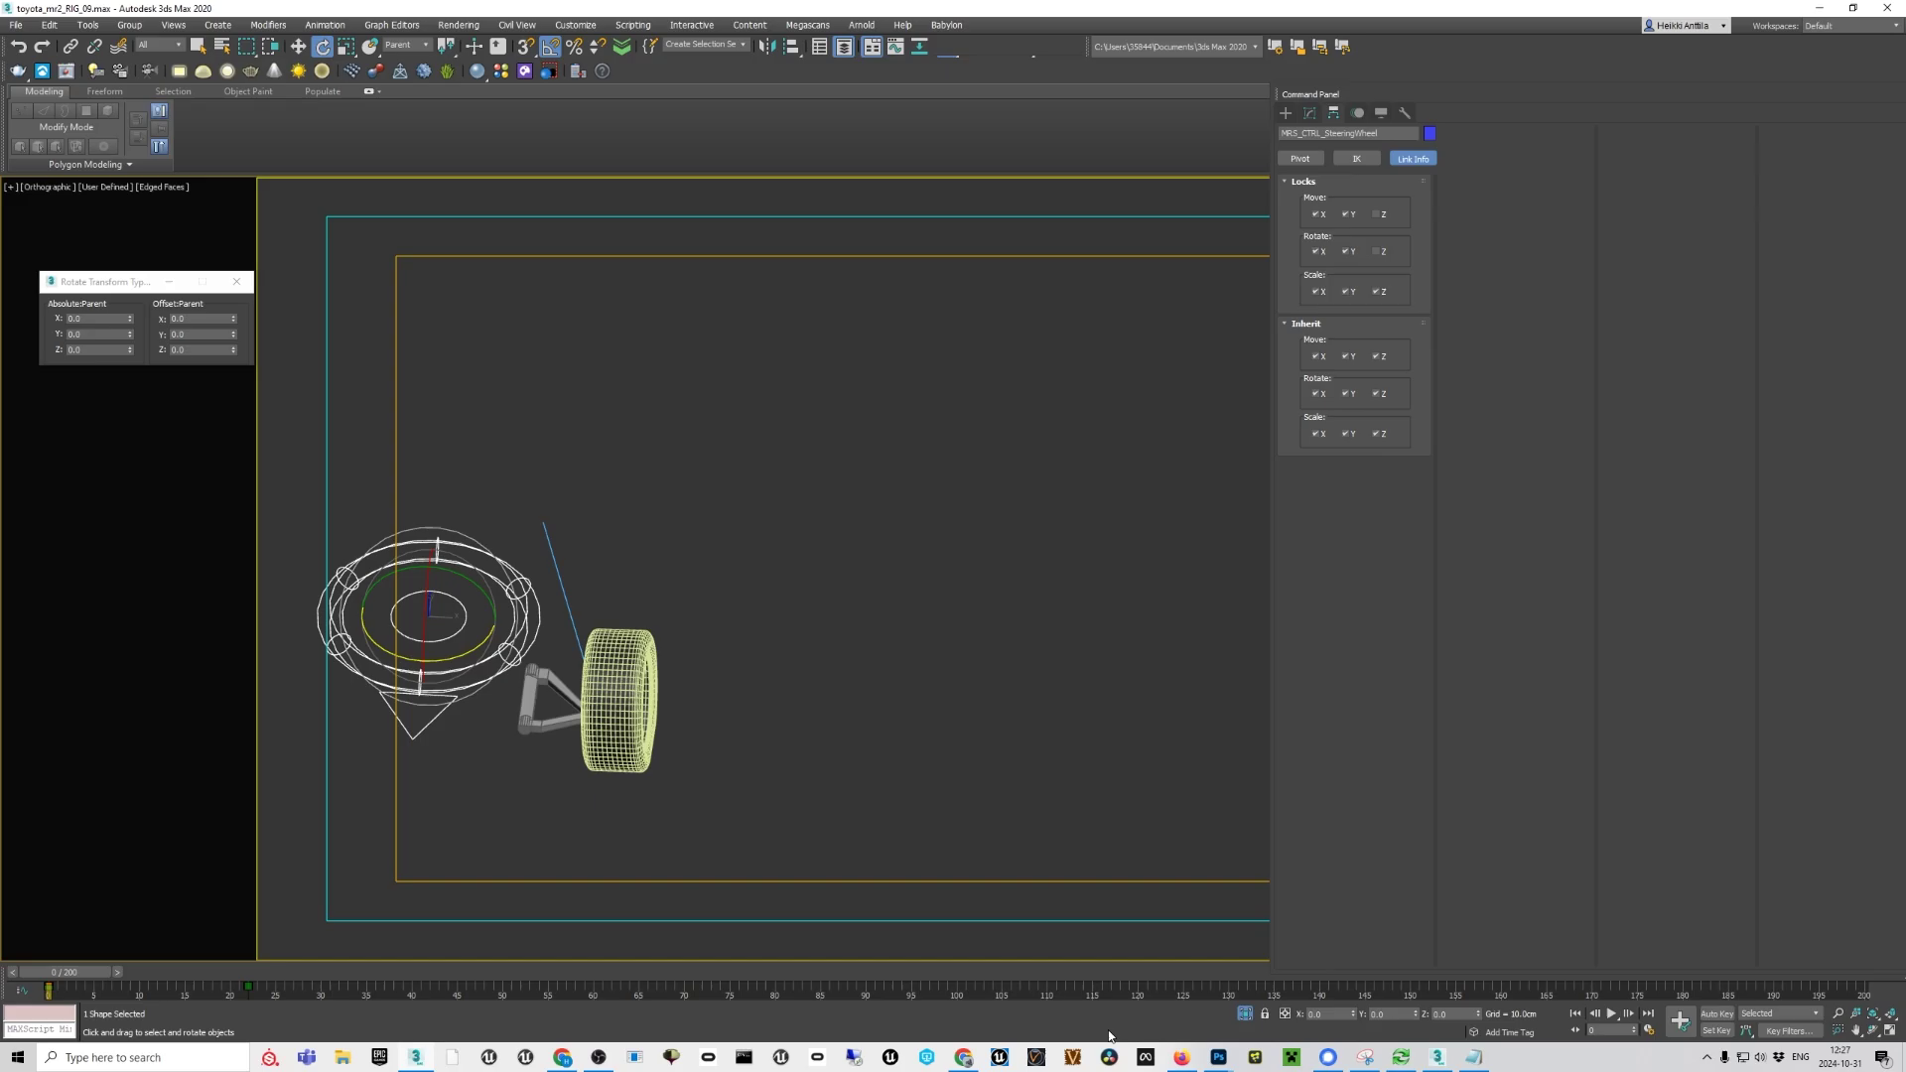
# End the isolation of the steering parts to show the whole rig, and select the BodyRoot helper between the axles
pyautogui.click(1245, 1014)
pyautogui.scroll(5, 927, 562)
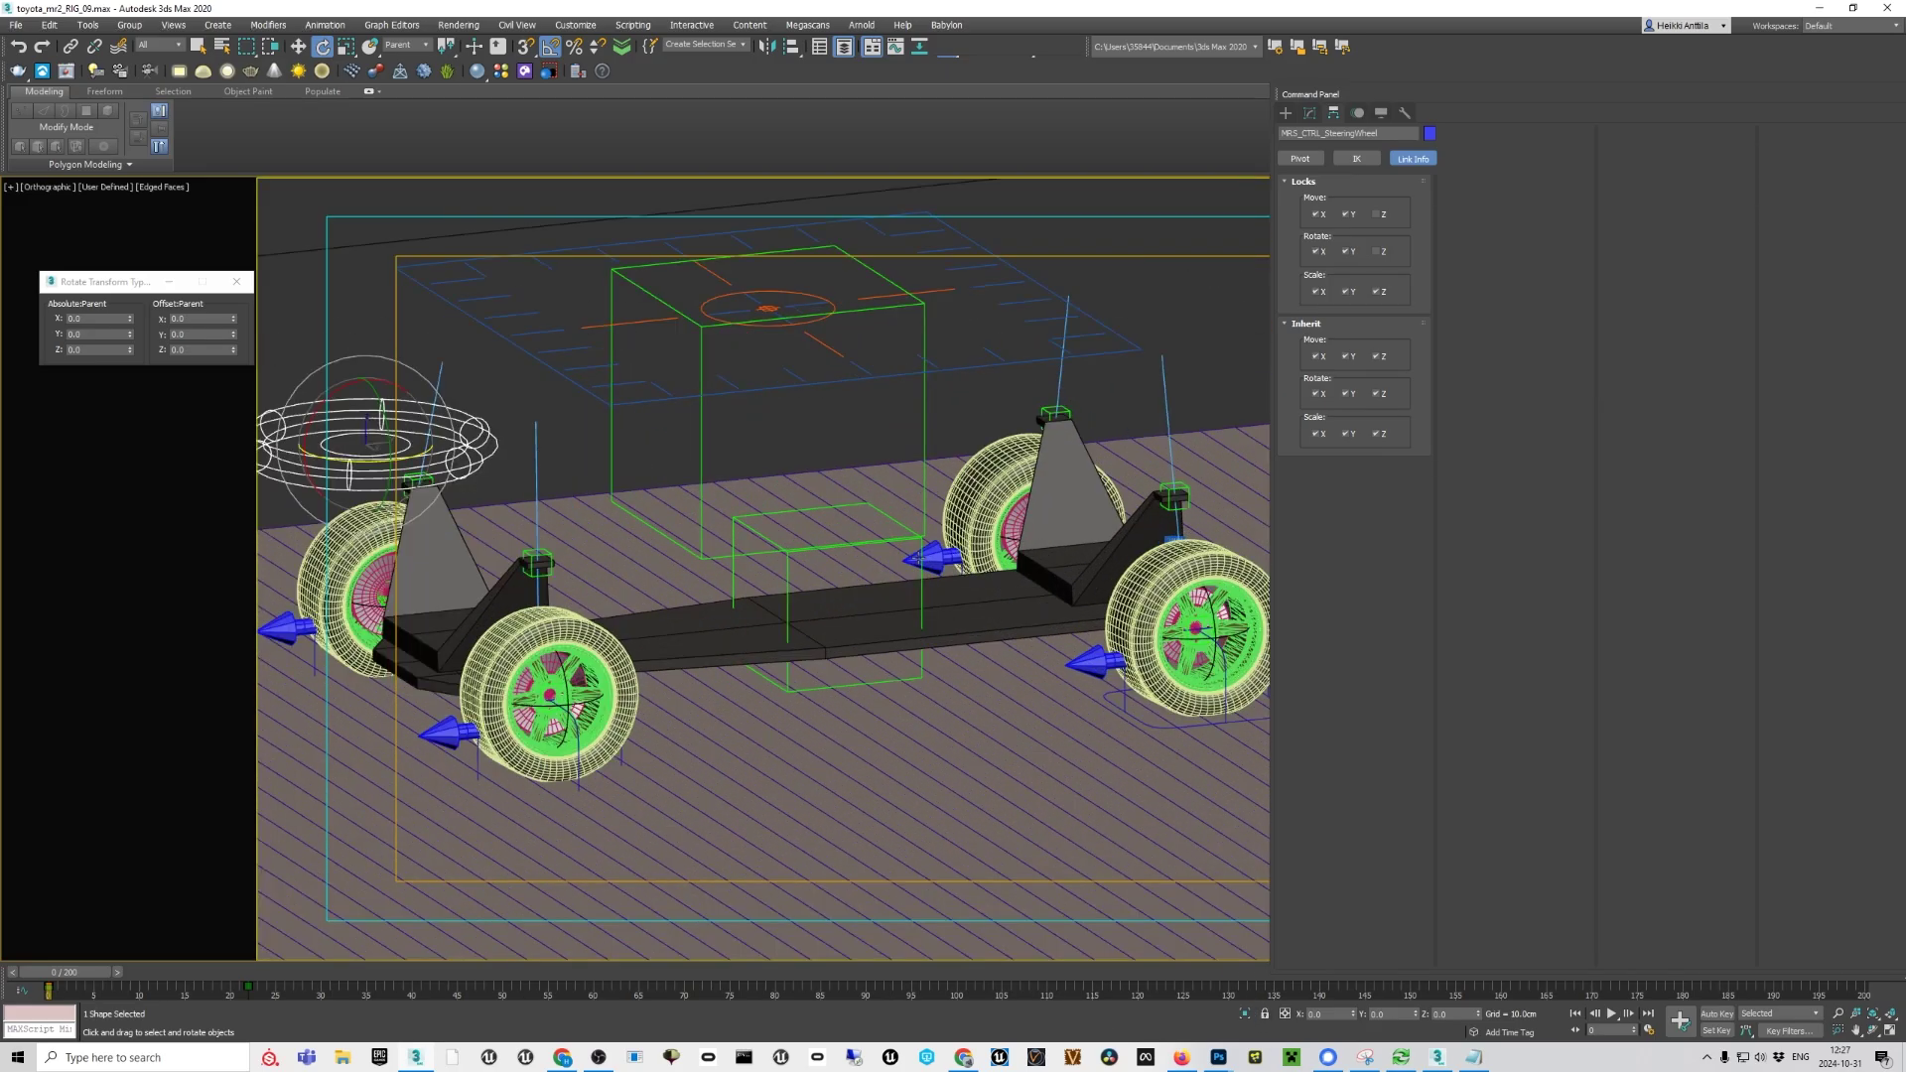
pyautogui.click(752, 510)
pyautogui.scroll(-5, 752, 511)
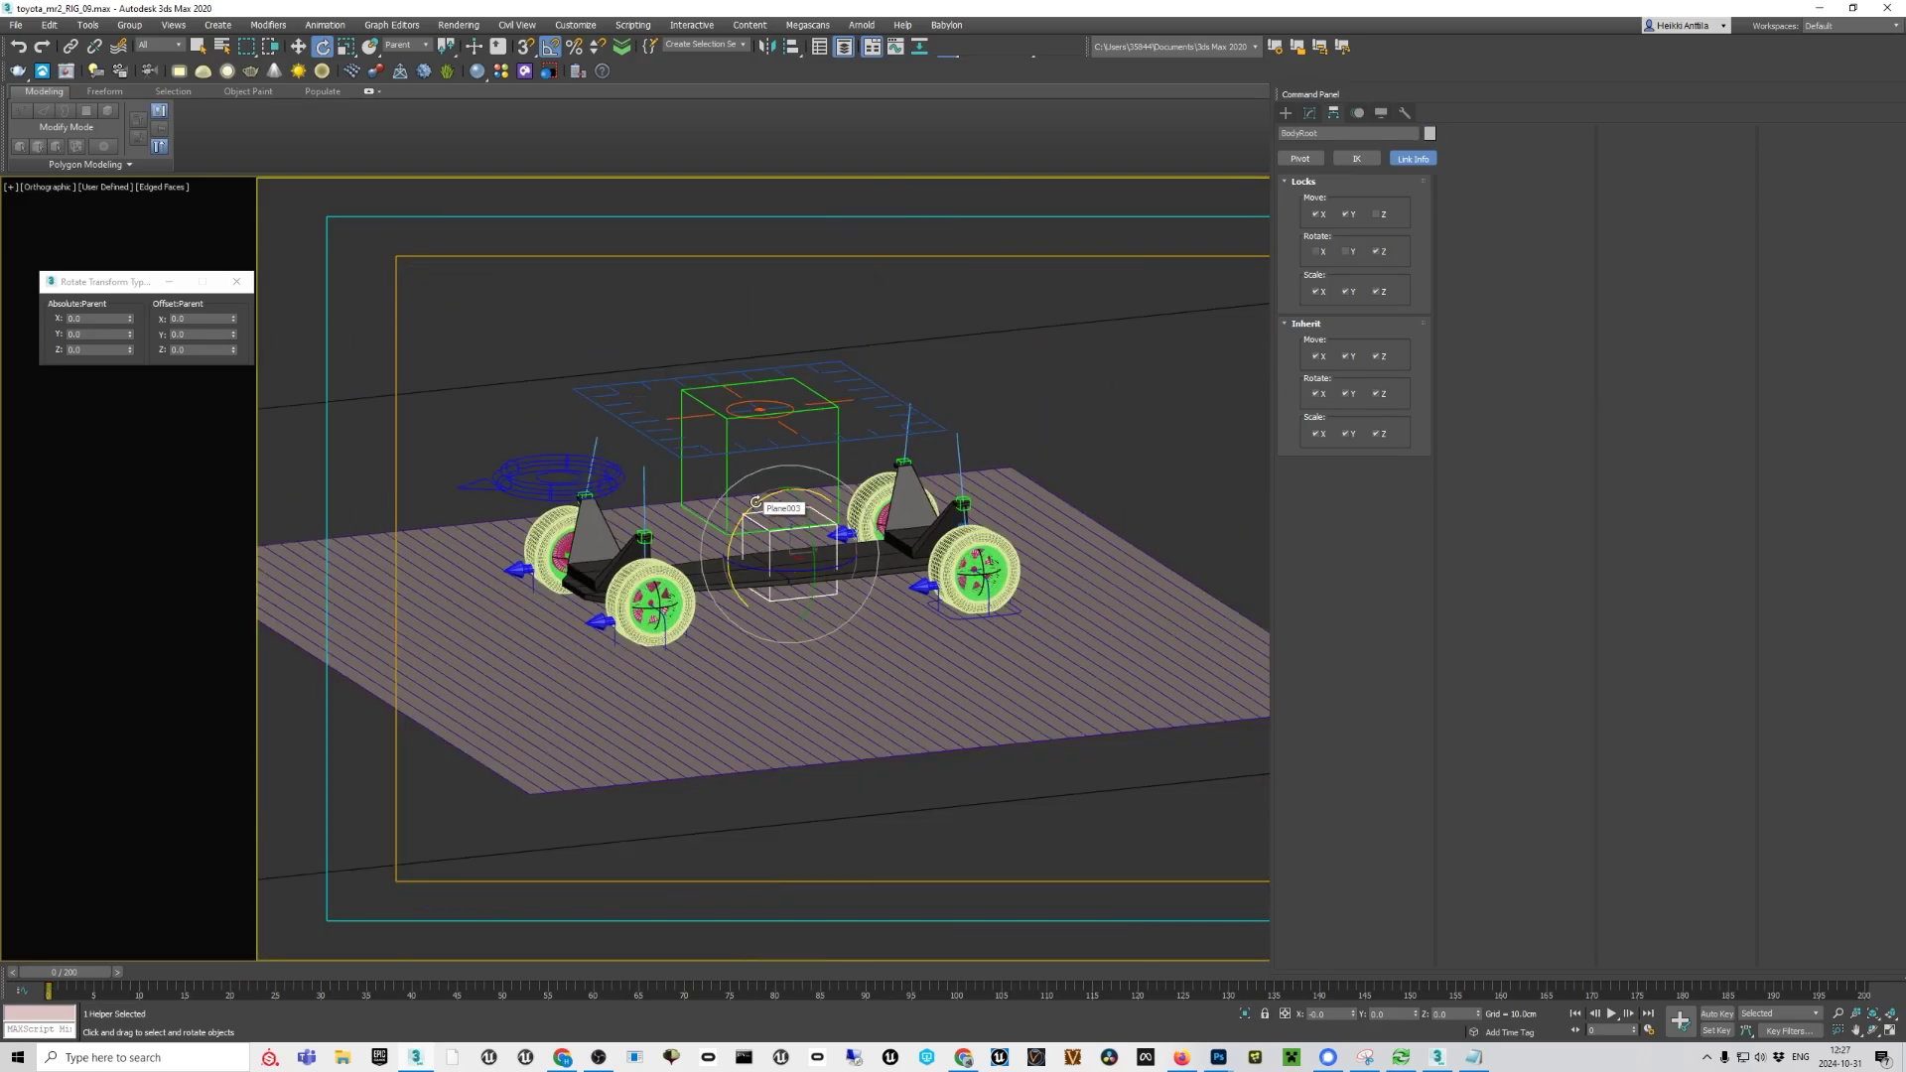
pyautogui.moveTo(770, 486); pyautogui.dragTo(774, 534, button='middle')
pyautogui.scroll(3, 775, 533)
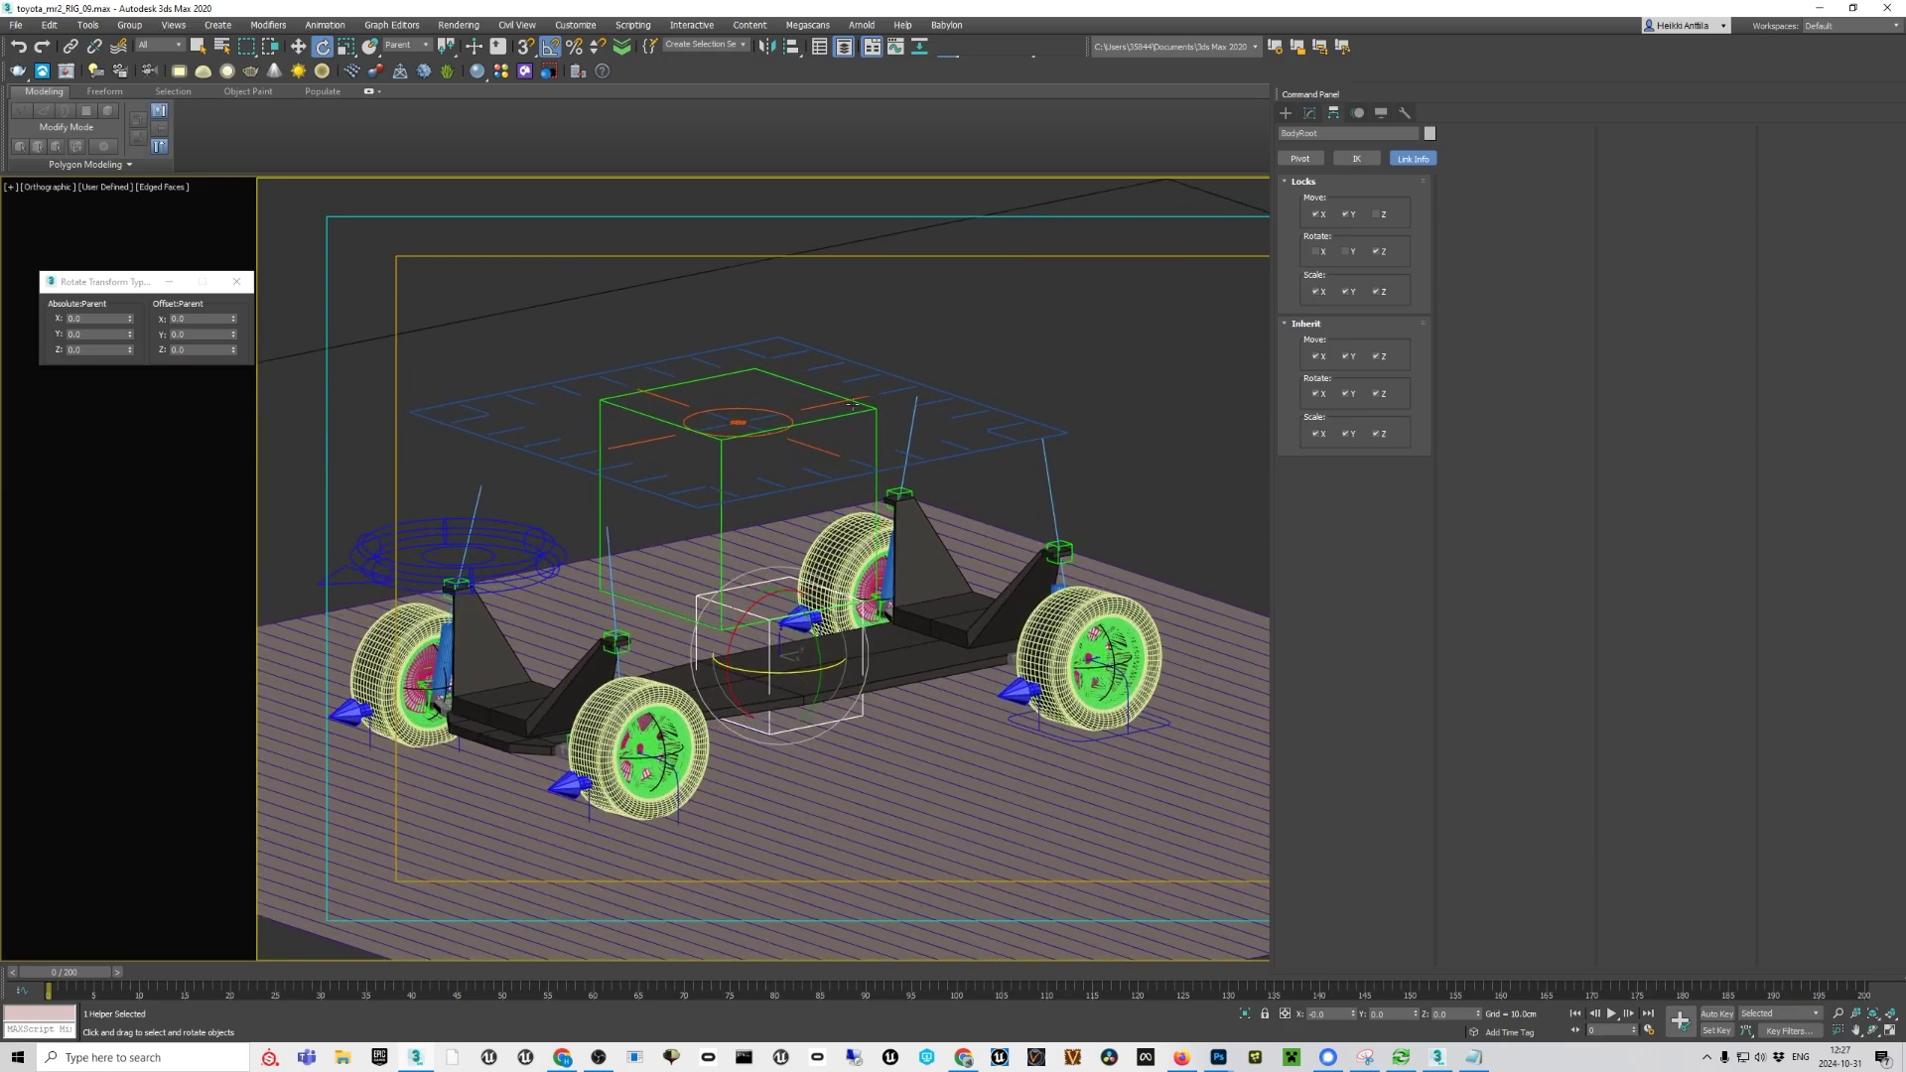
# Examine how the bank control, the large Root helper and the BodyRoot helper are arranged above the chassis
pyautogui.keyDown('ctrl'); pyautogui.click(825, 422); pyautogui.keyUp('ctrl')
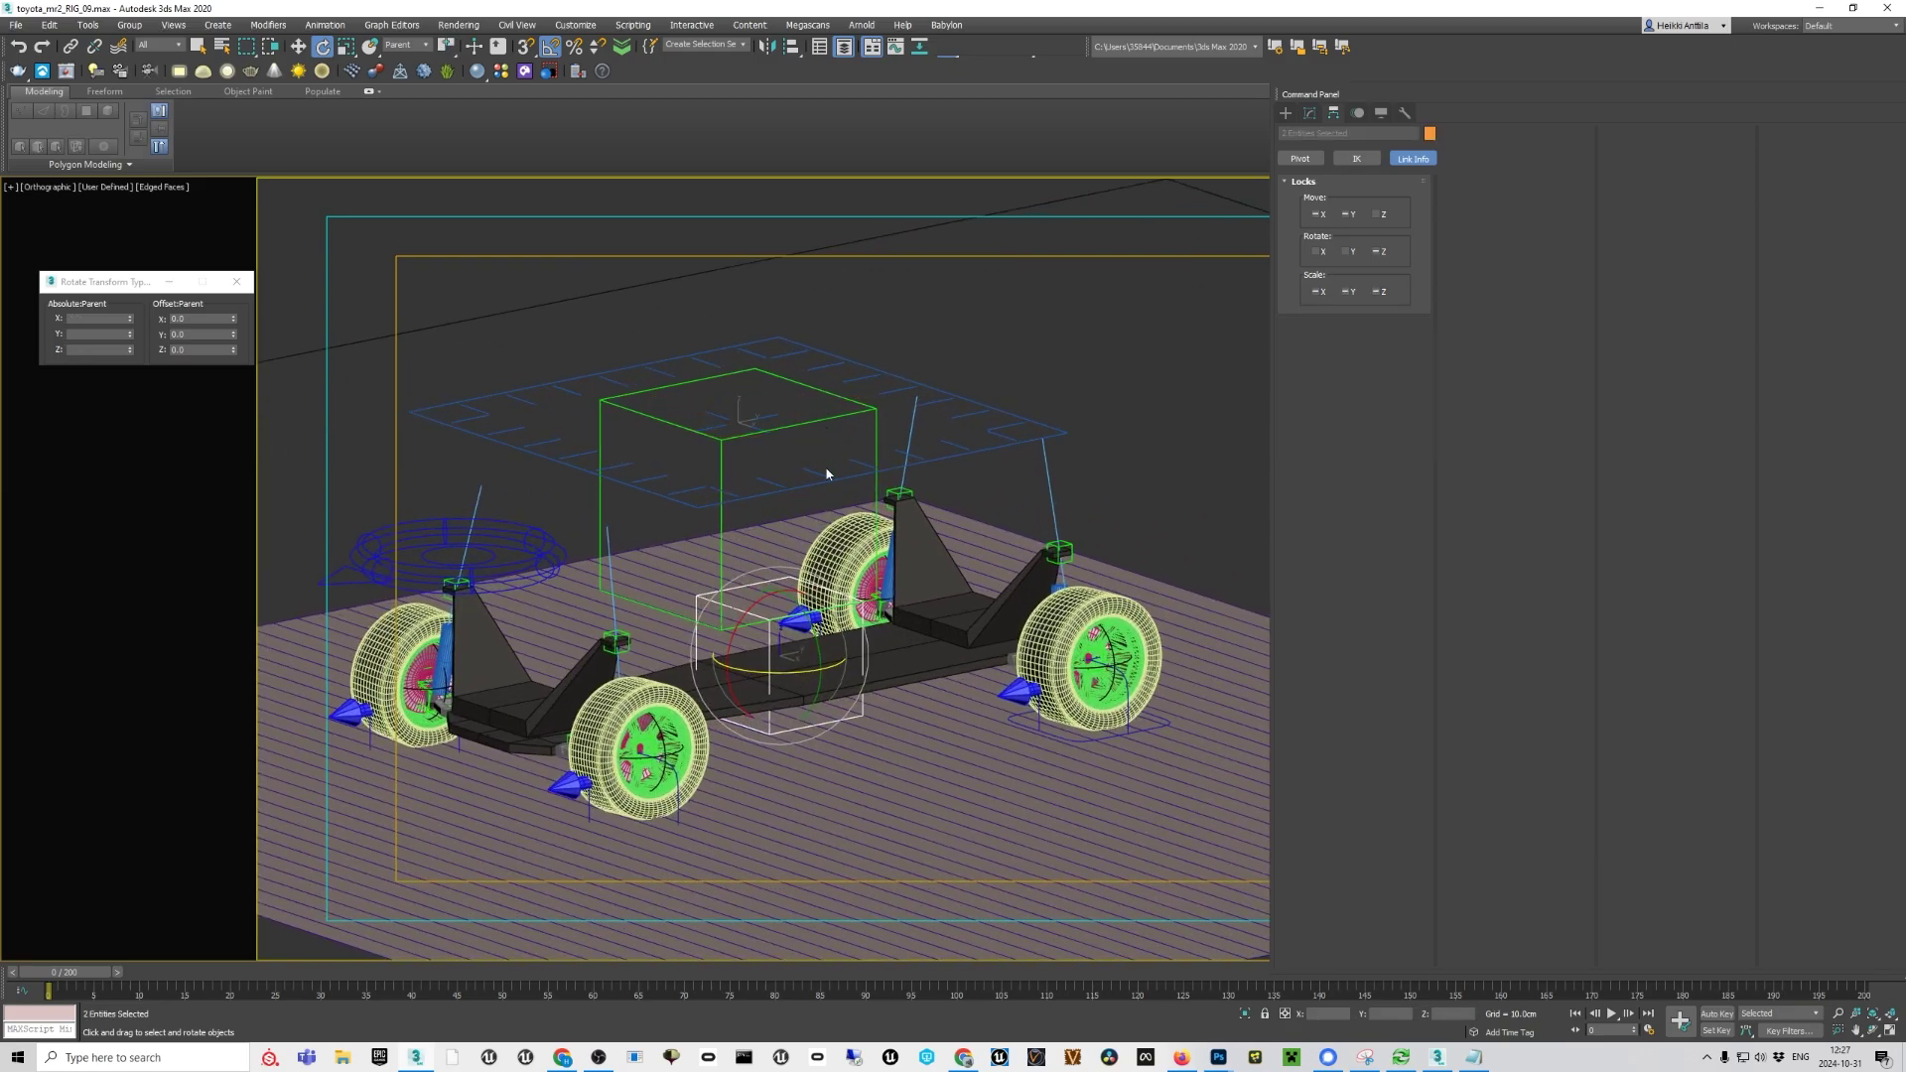
pyautogui.keyDown('alt'); pyautogui.moveTo(827, 474); pyautogui.dragTo(758, 490, button='middle'); pyautogui.keyUp('alt')
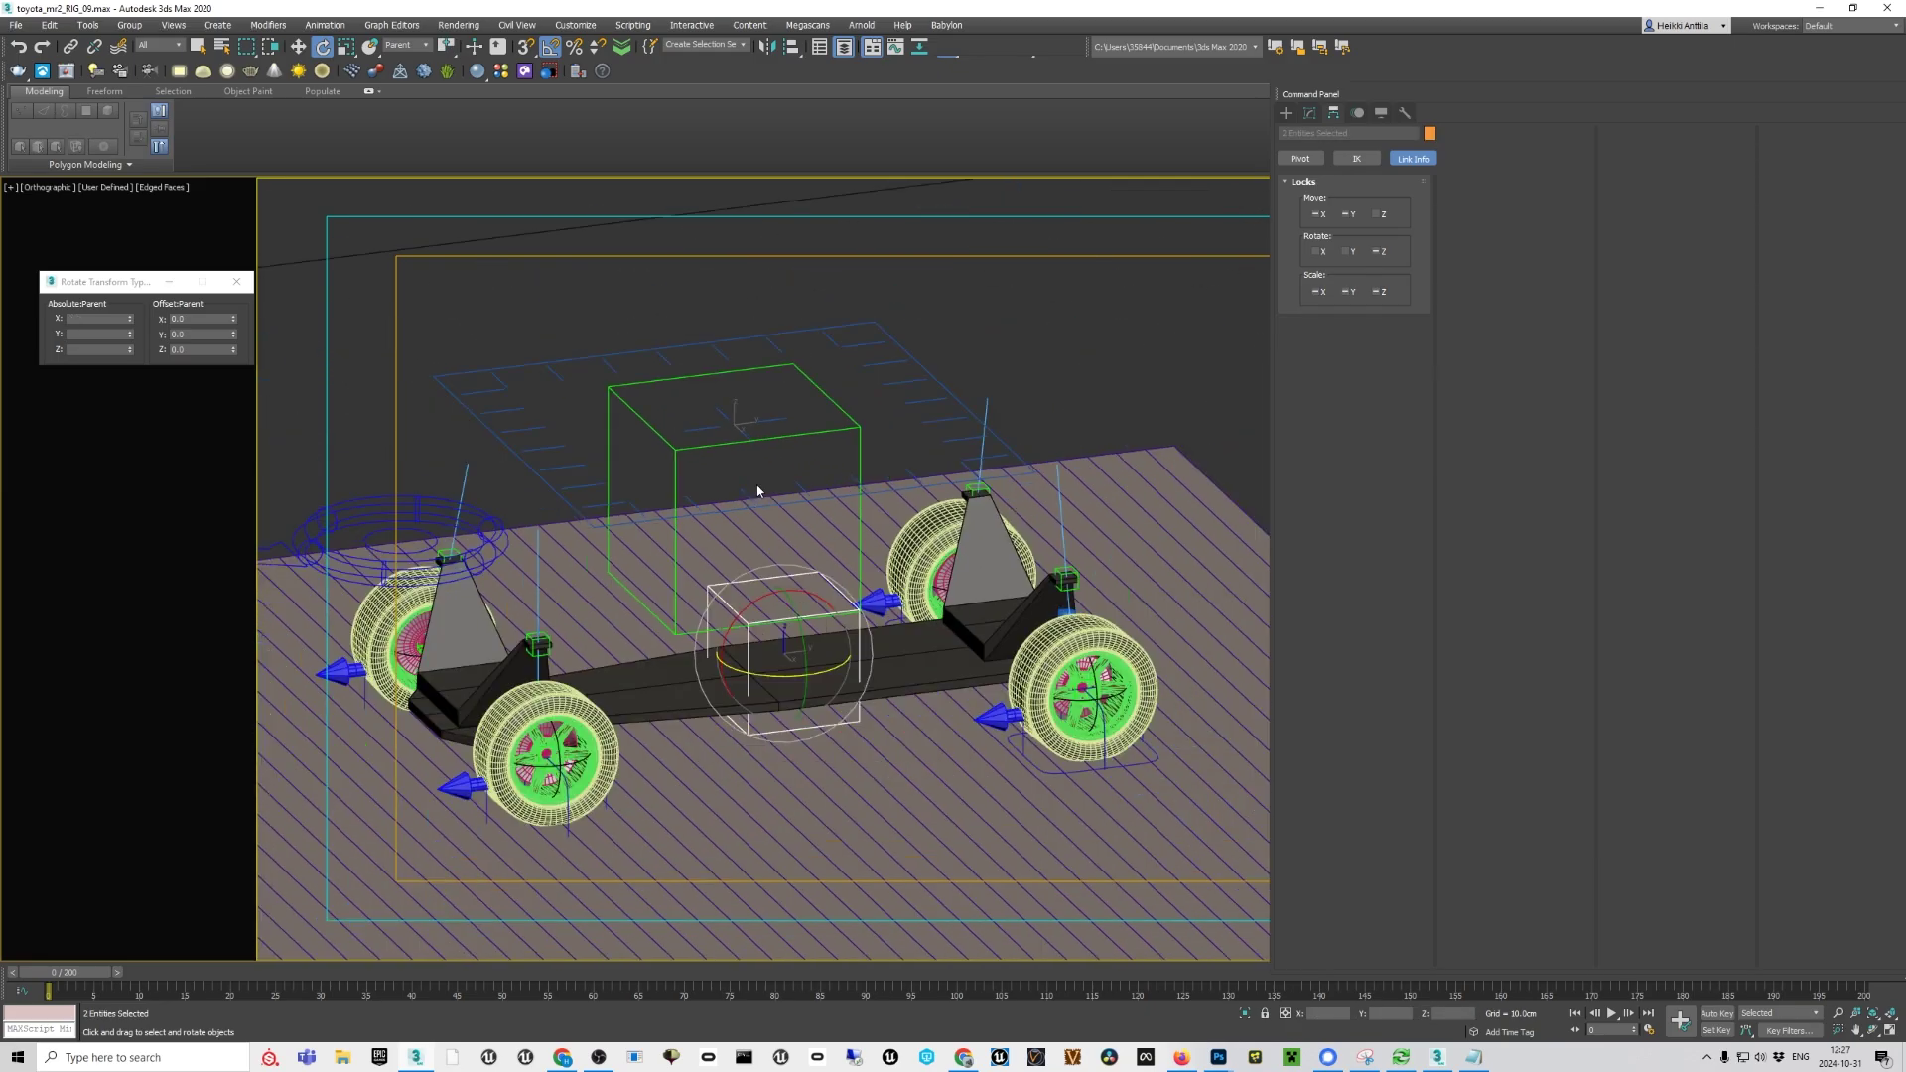
pyautogui.scroll(-3, 758, 490)
pyautogui.click(925, 366)
pyautogui.scroll(5, 784, 522)
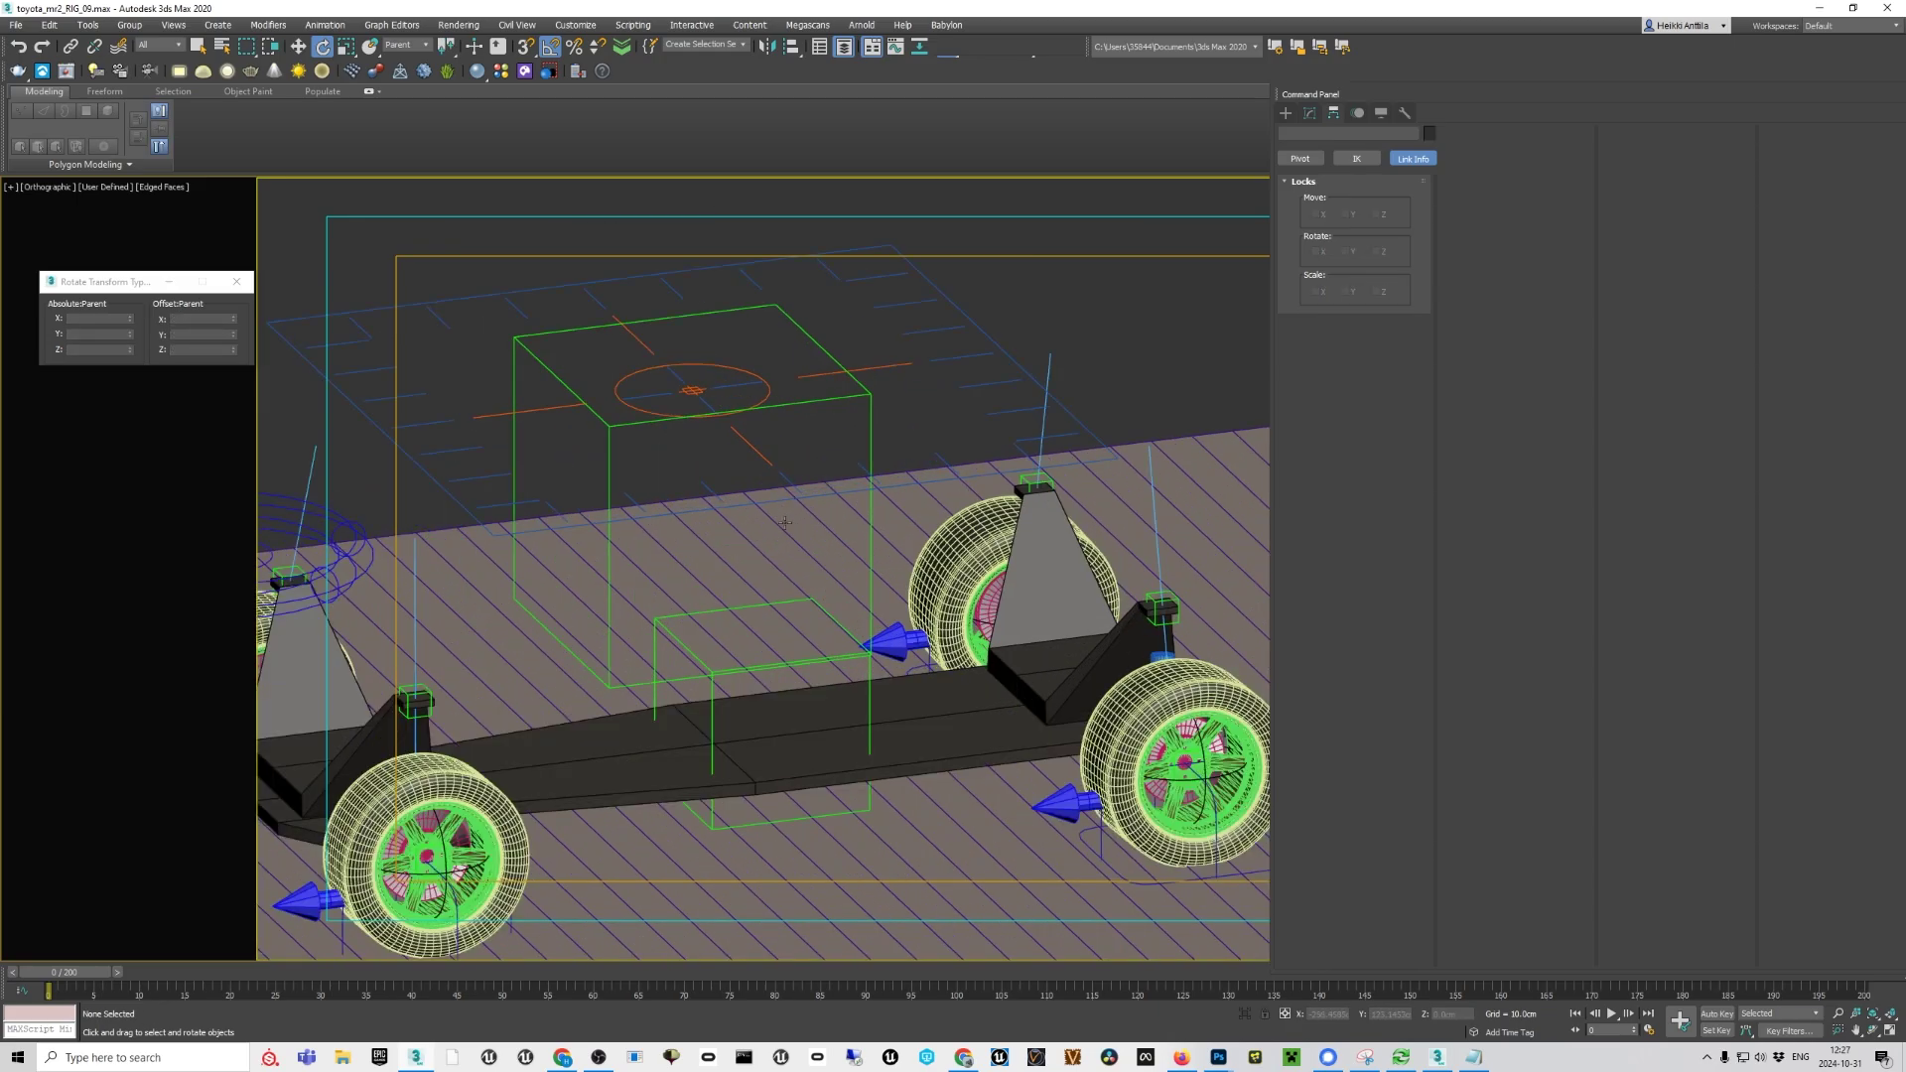
pyautogui.click(739, 601)
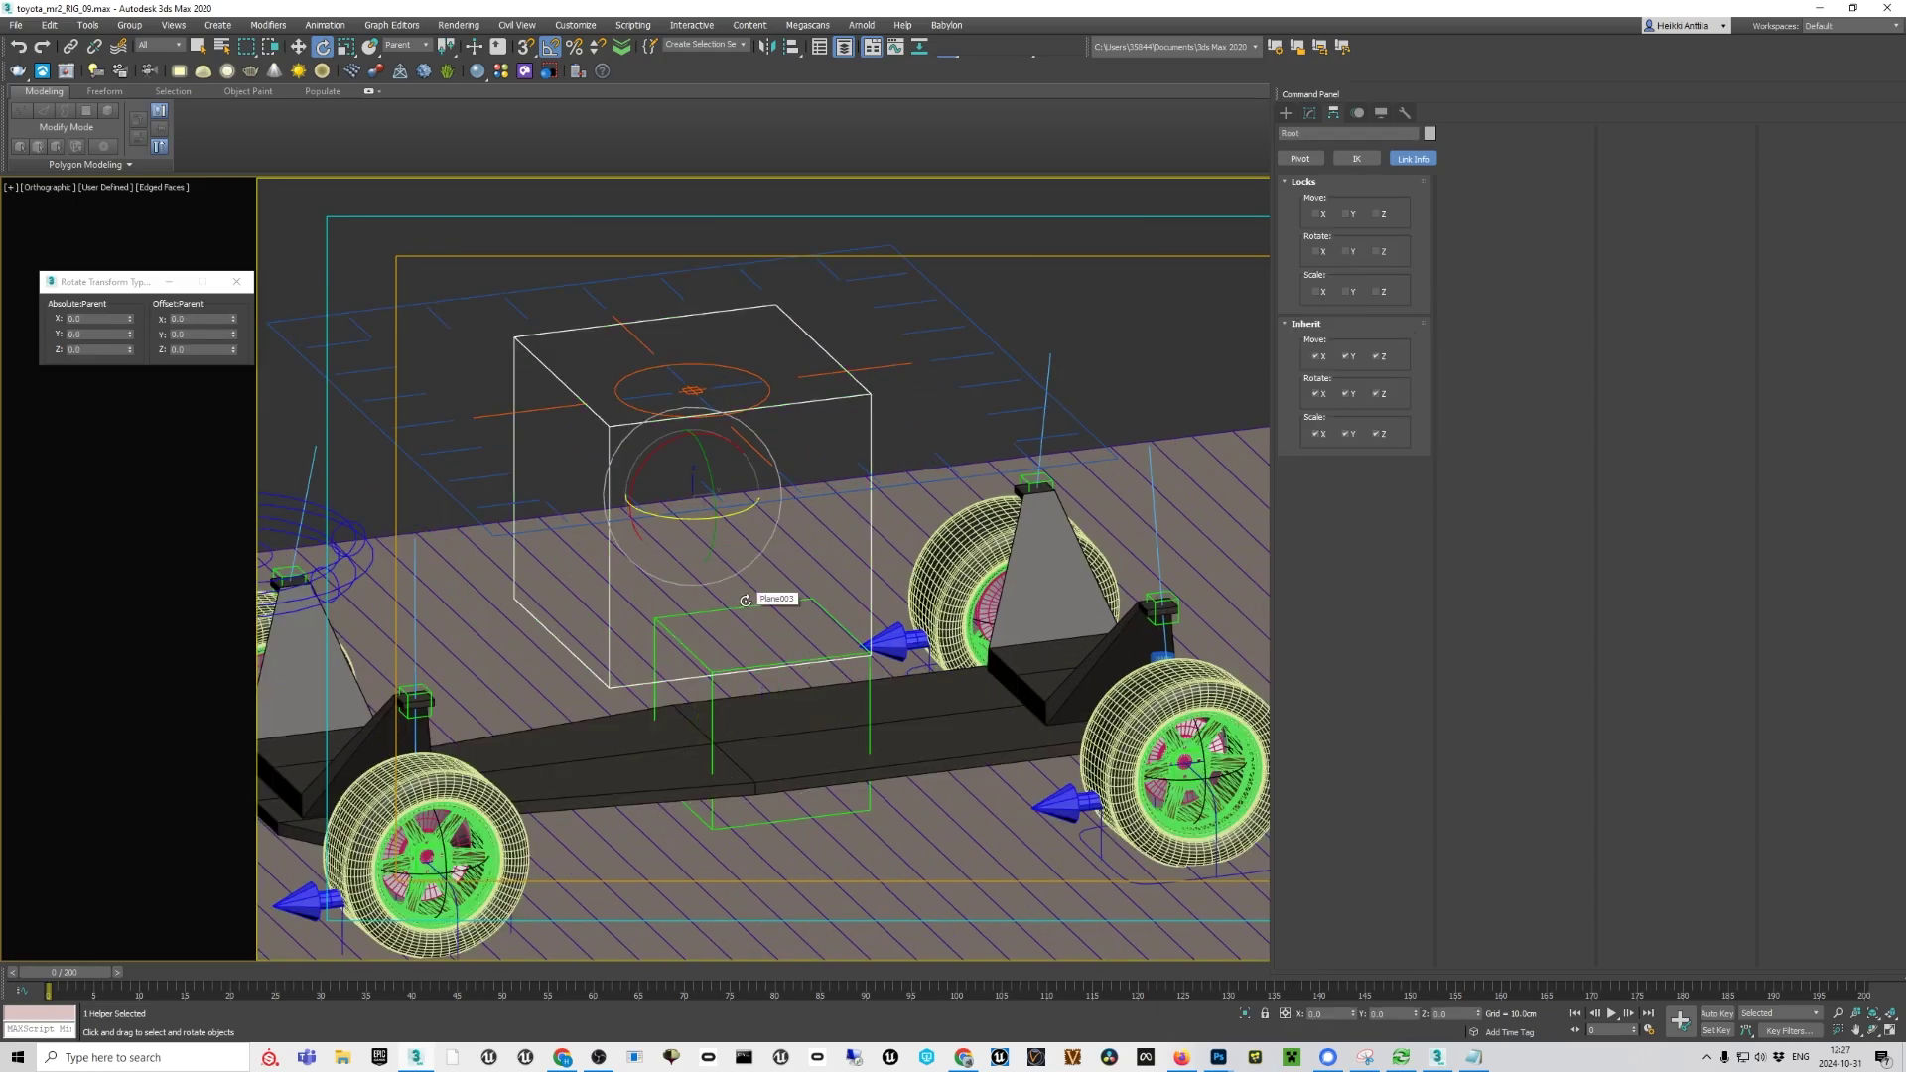
pyautogui.scroll(-4, 824, 467)
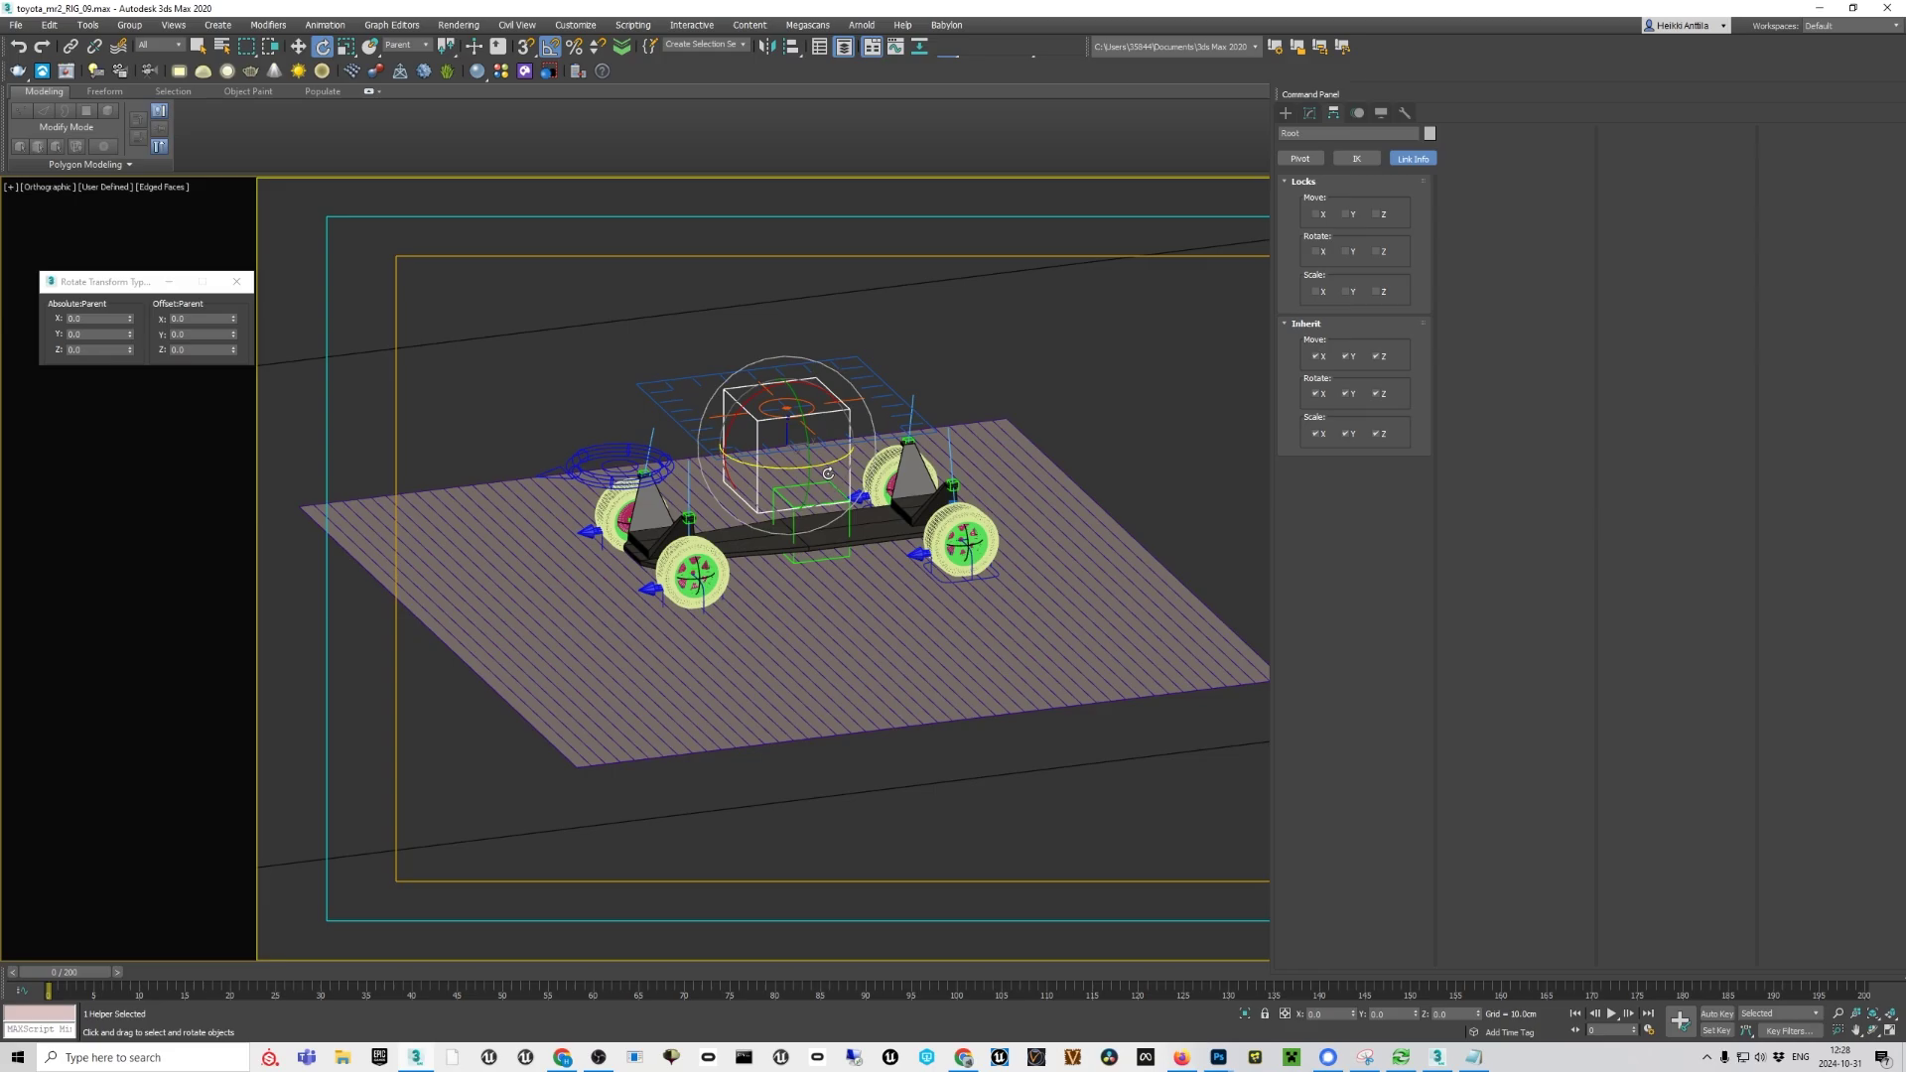
pyautogui.scroll(5, 828, 474)
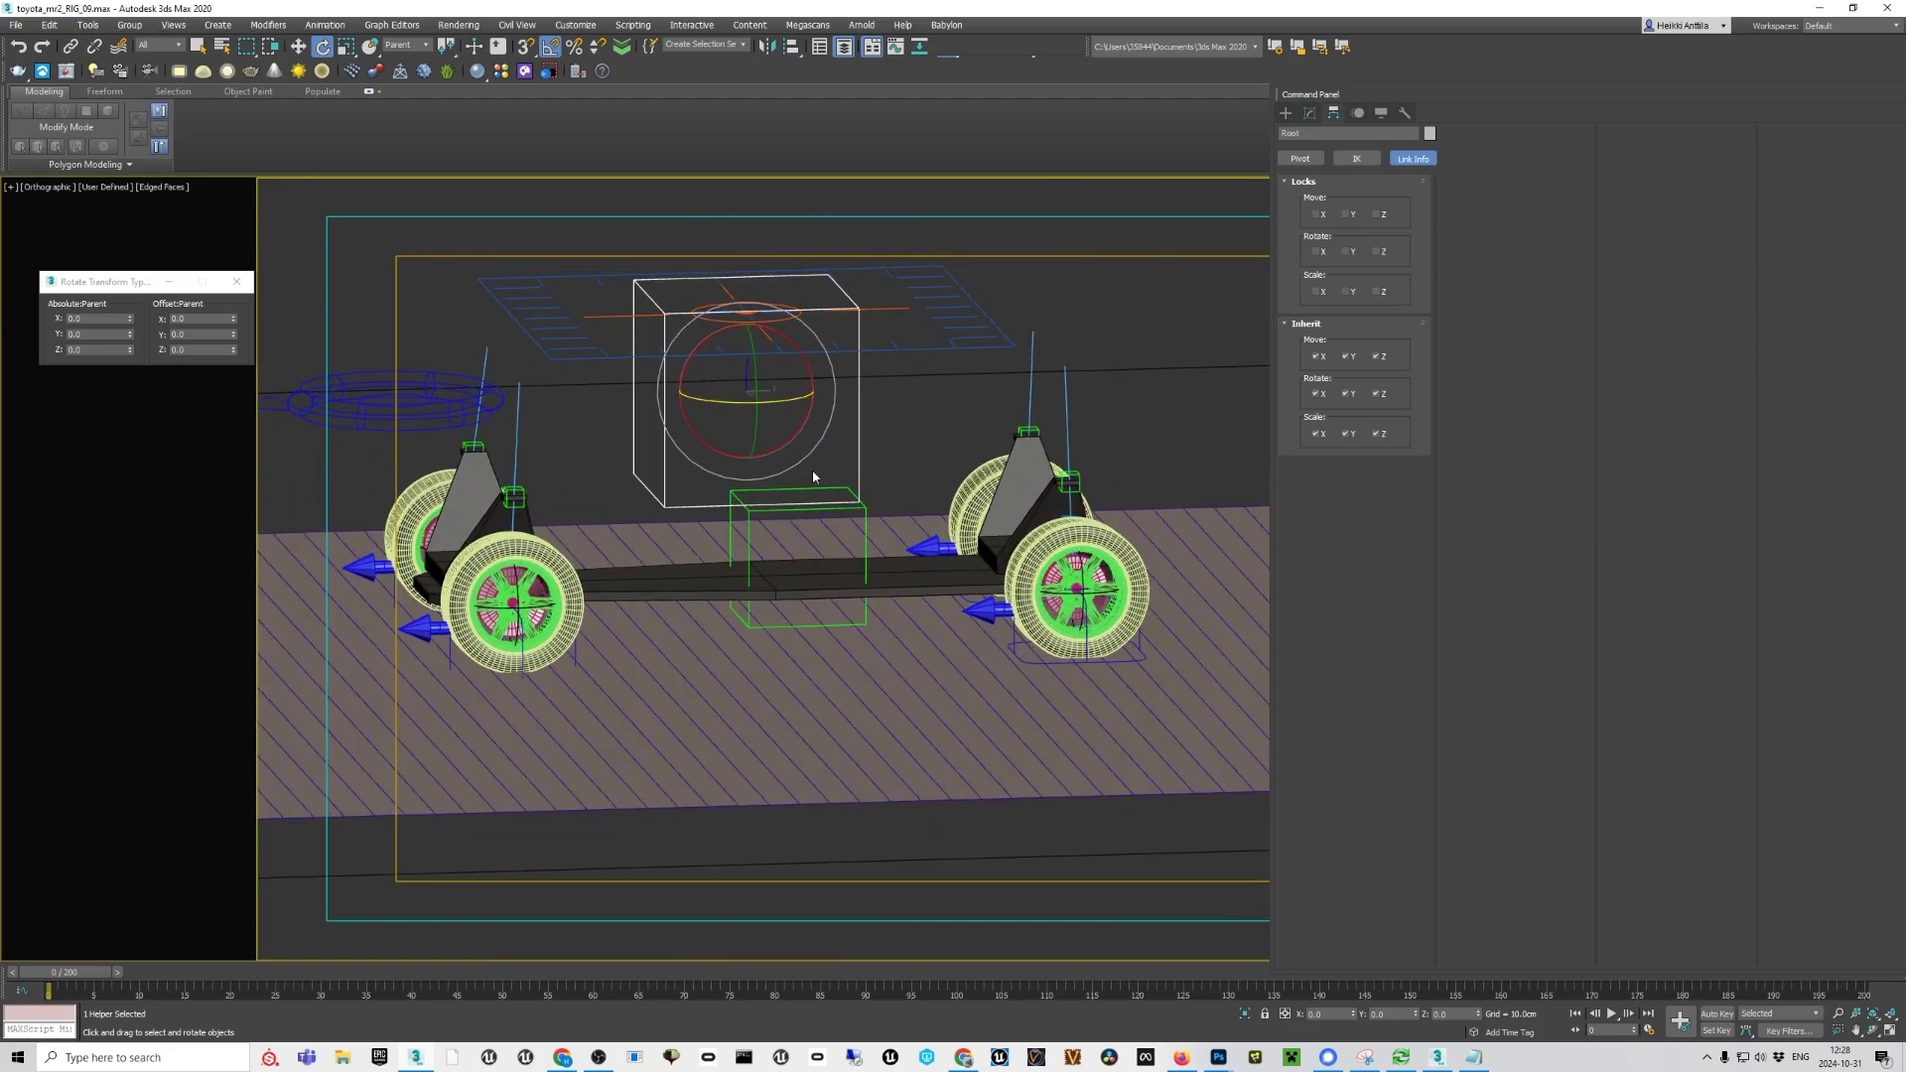
# Copy BodyRoot's absolute Z position and paste it below the steering expression in the Notepad notes
pyautogui.click(796, 497)
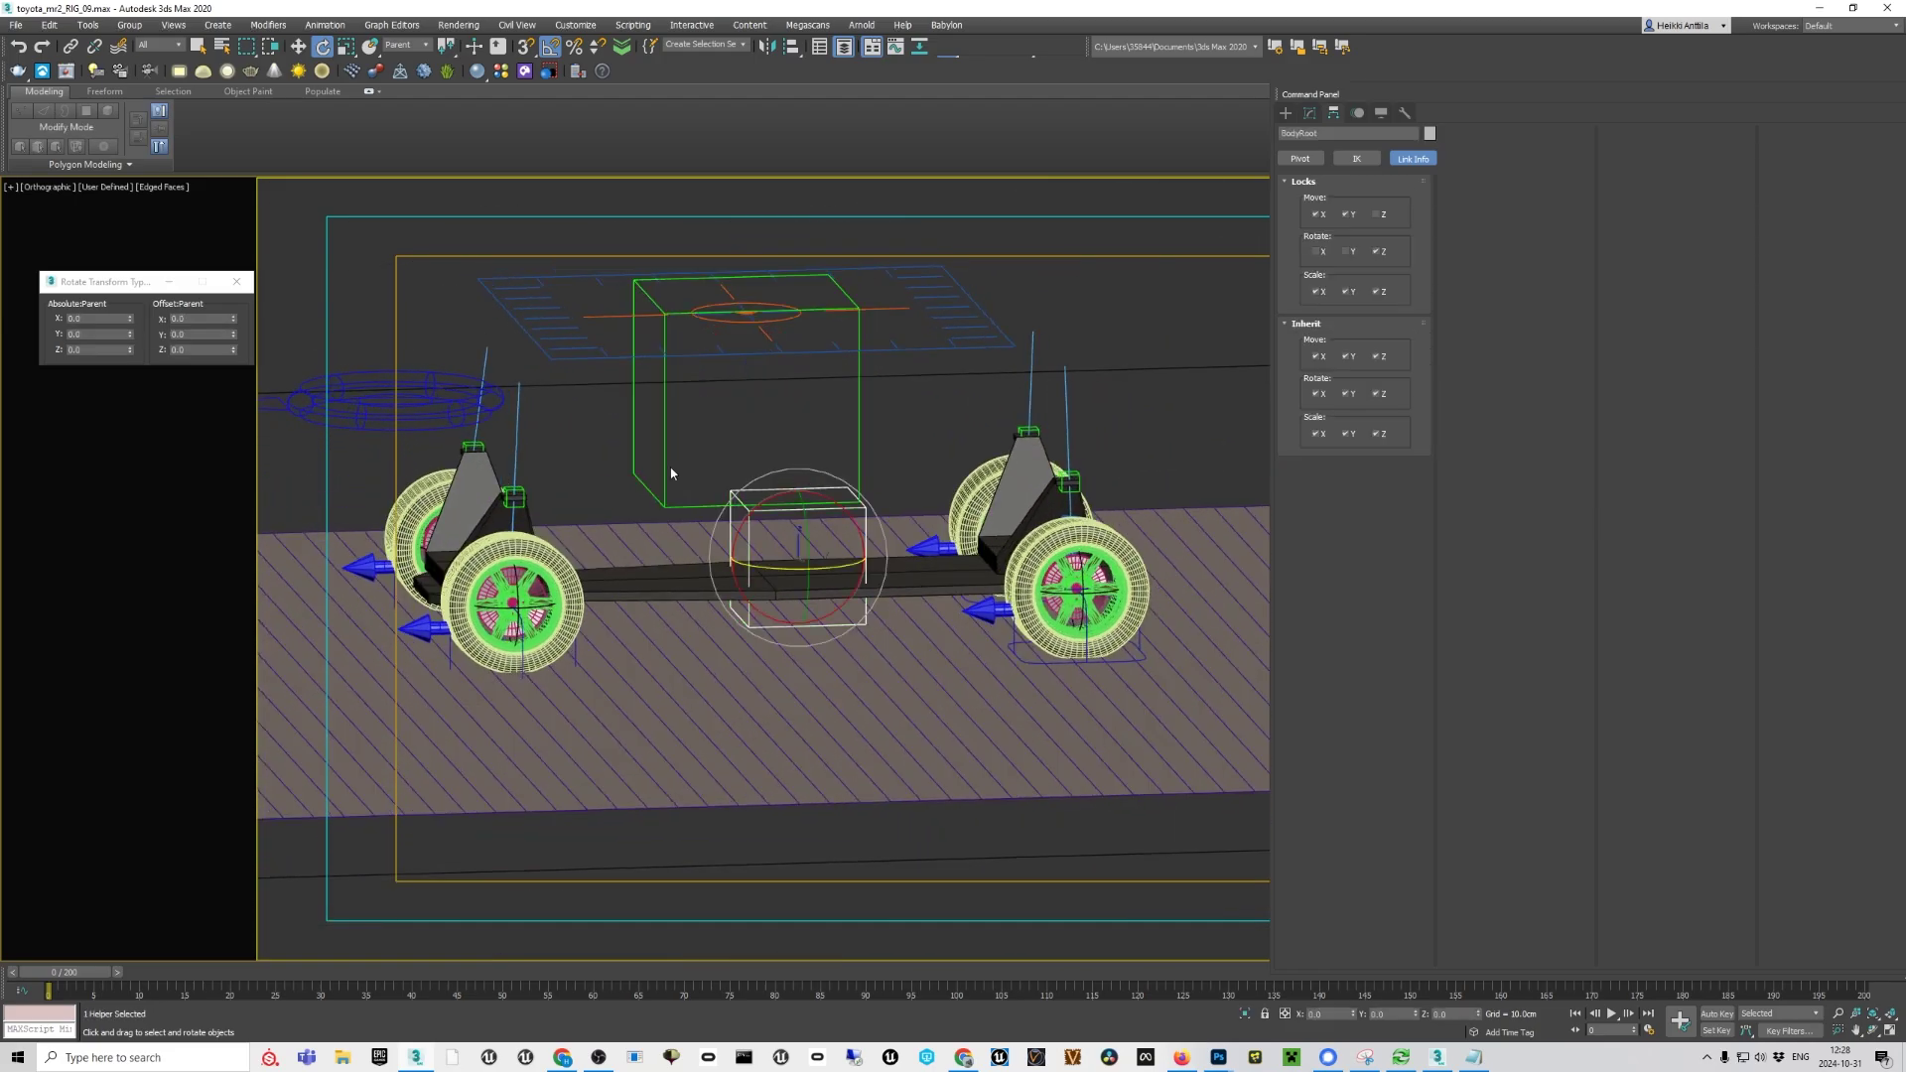
pyautogui.click(298, 46)
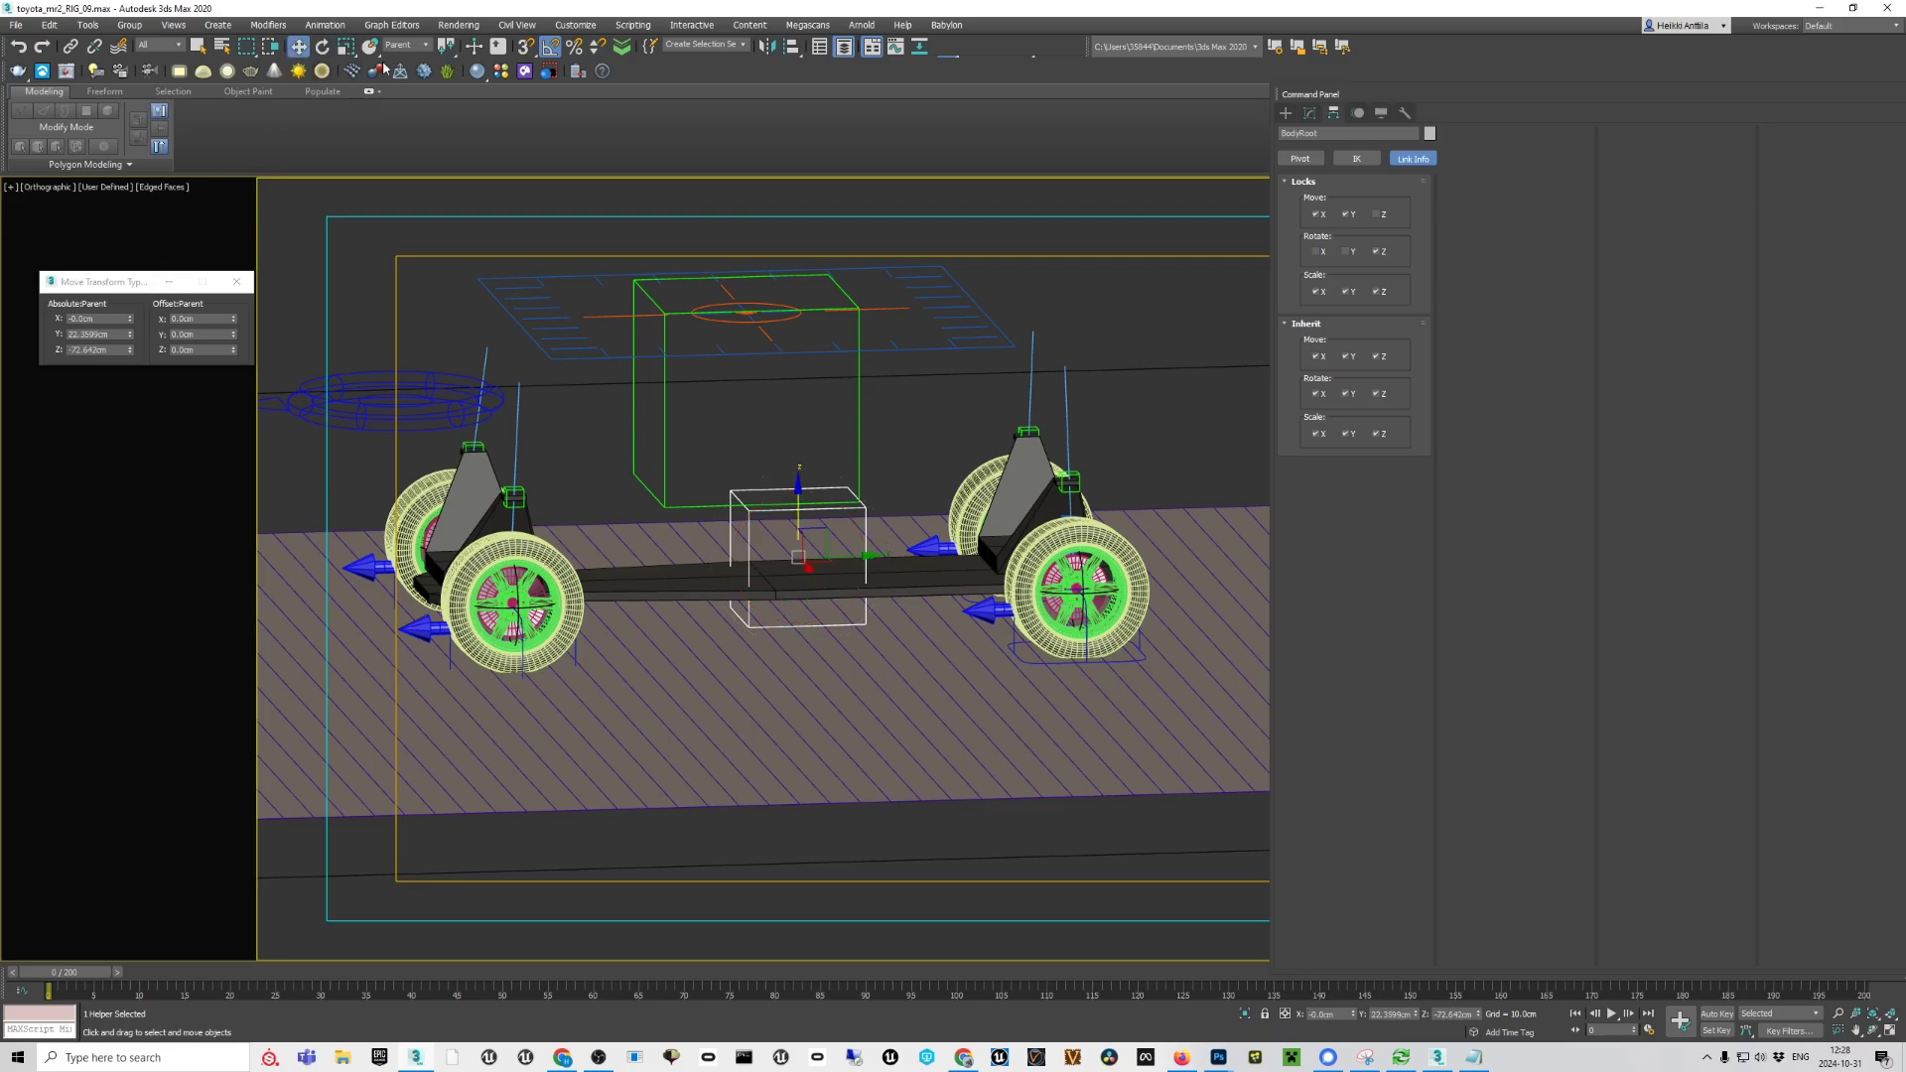
pyautogui.click(118, 349)
pyautogui.rightClick(101, 352)
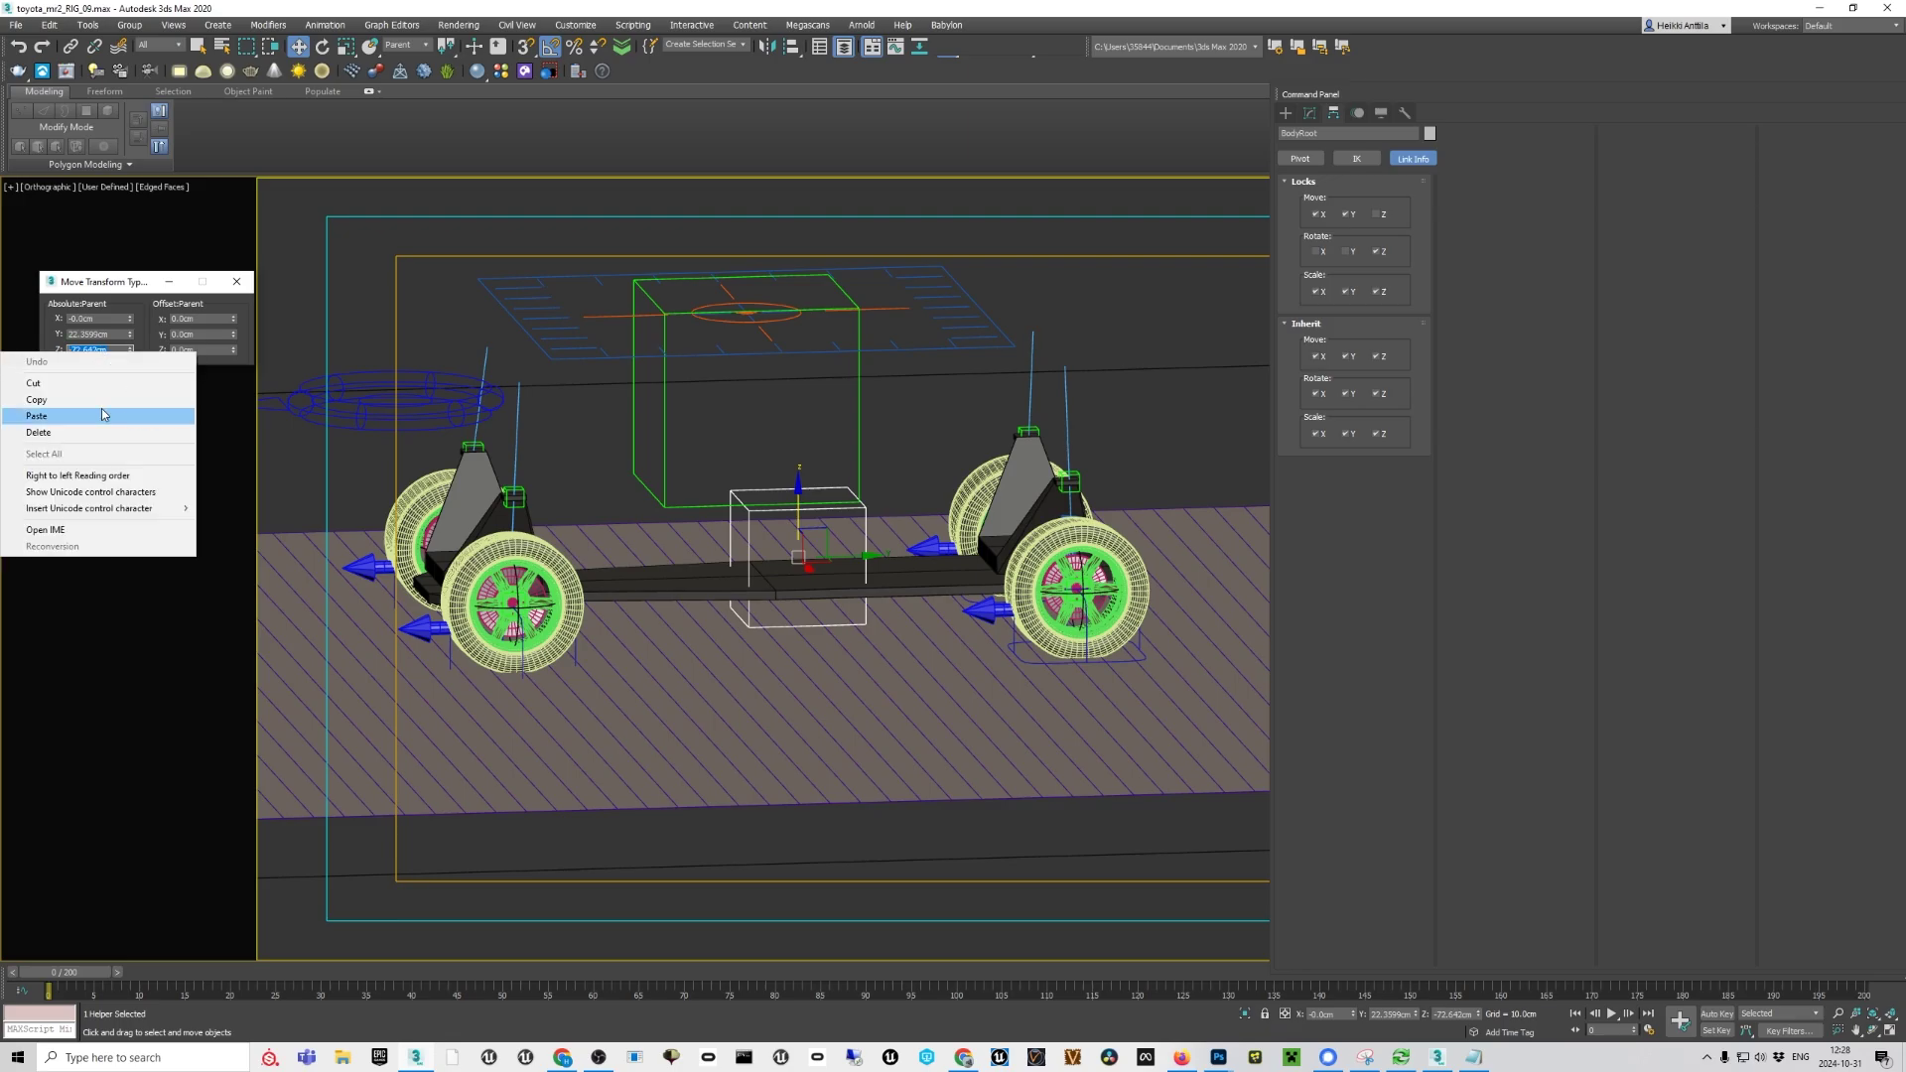
pyautogui.click(59, 399)
pyautogui.click(1469, 1059)
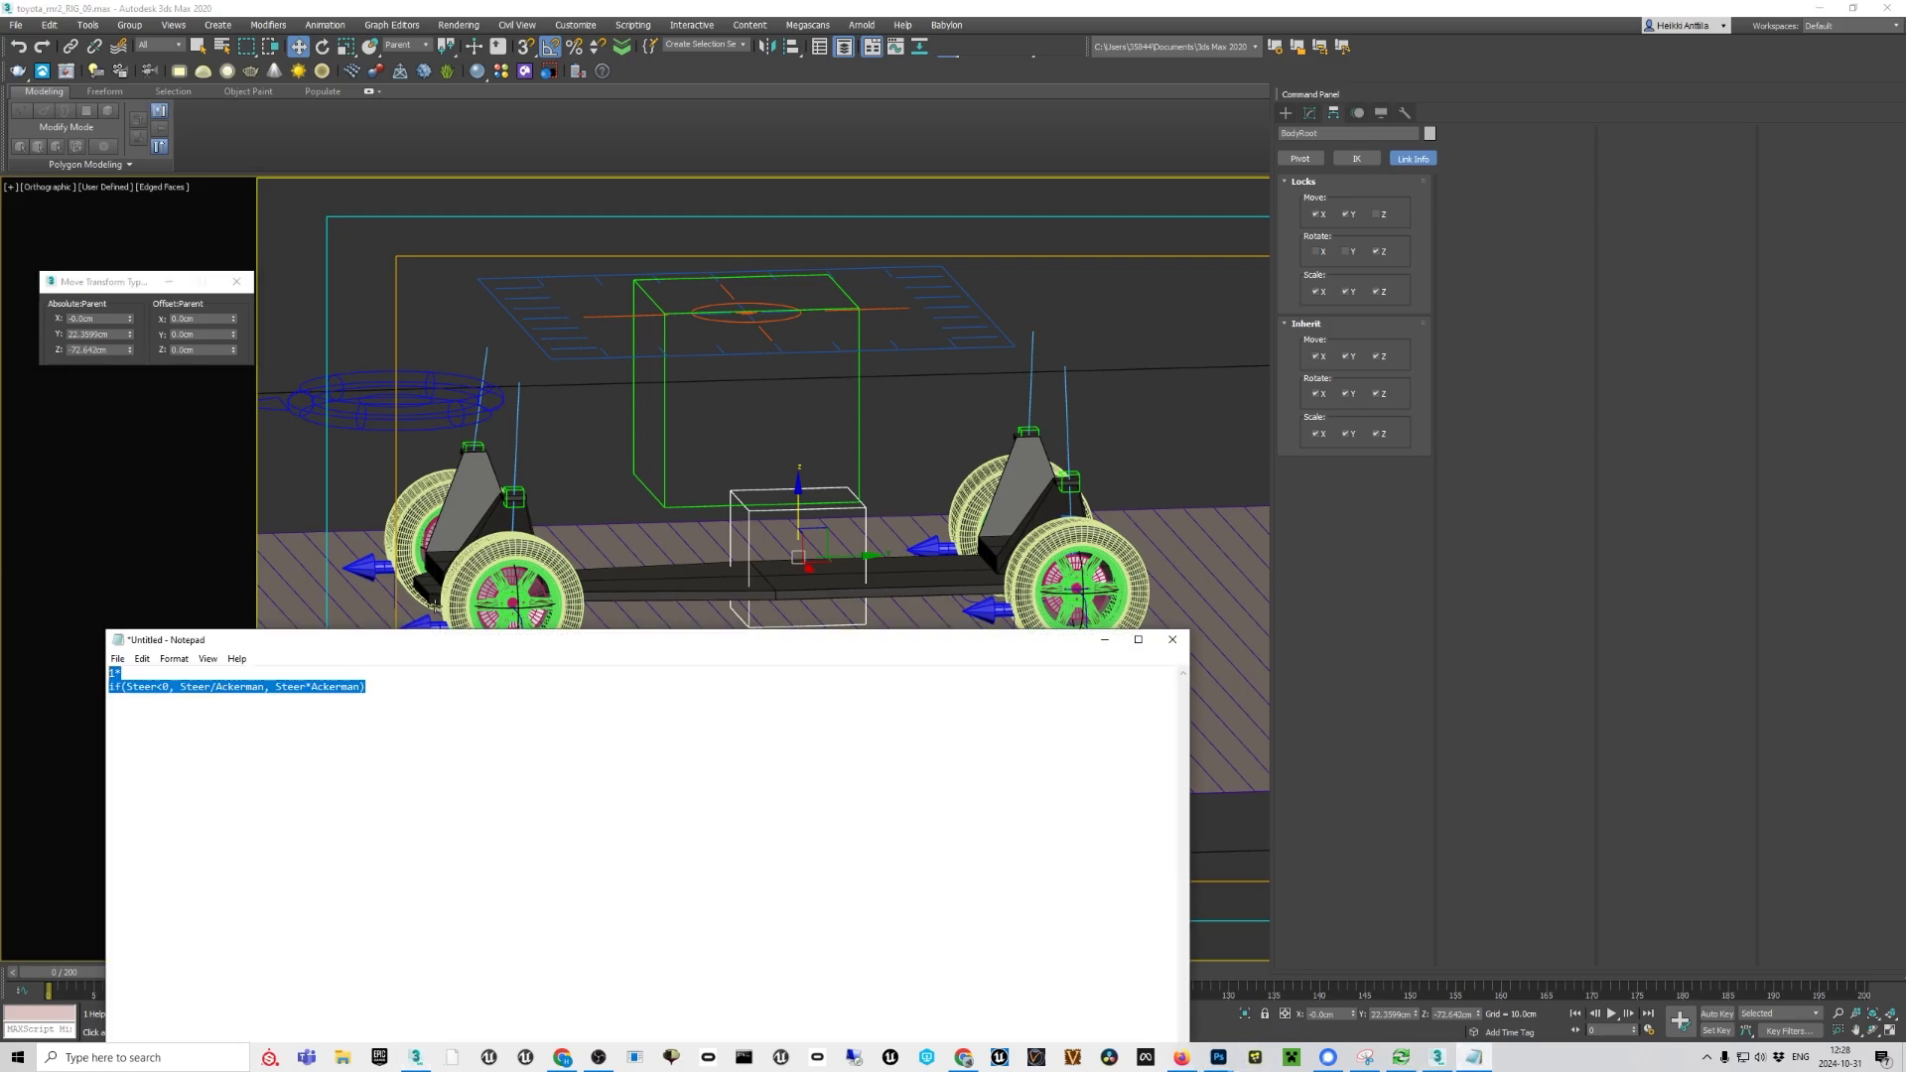
pyautogui.click(507, 739)
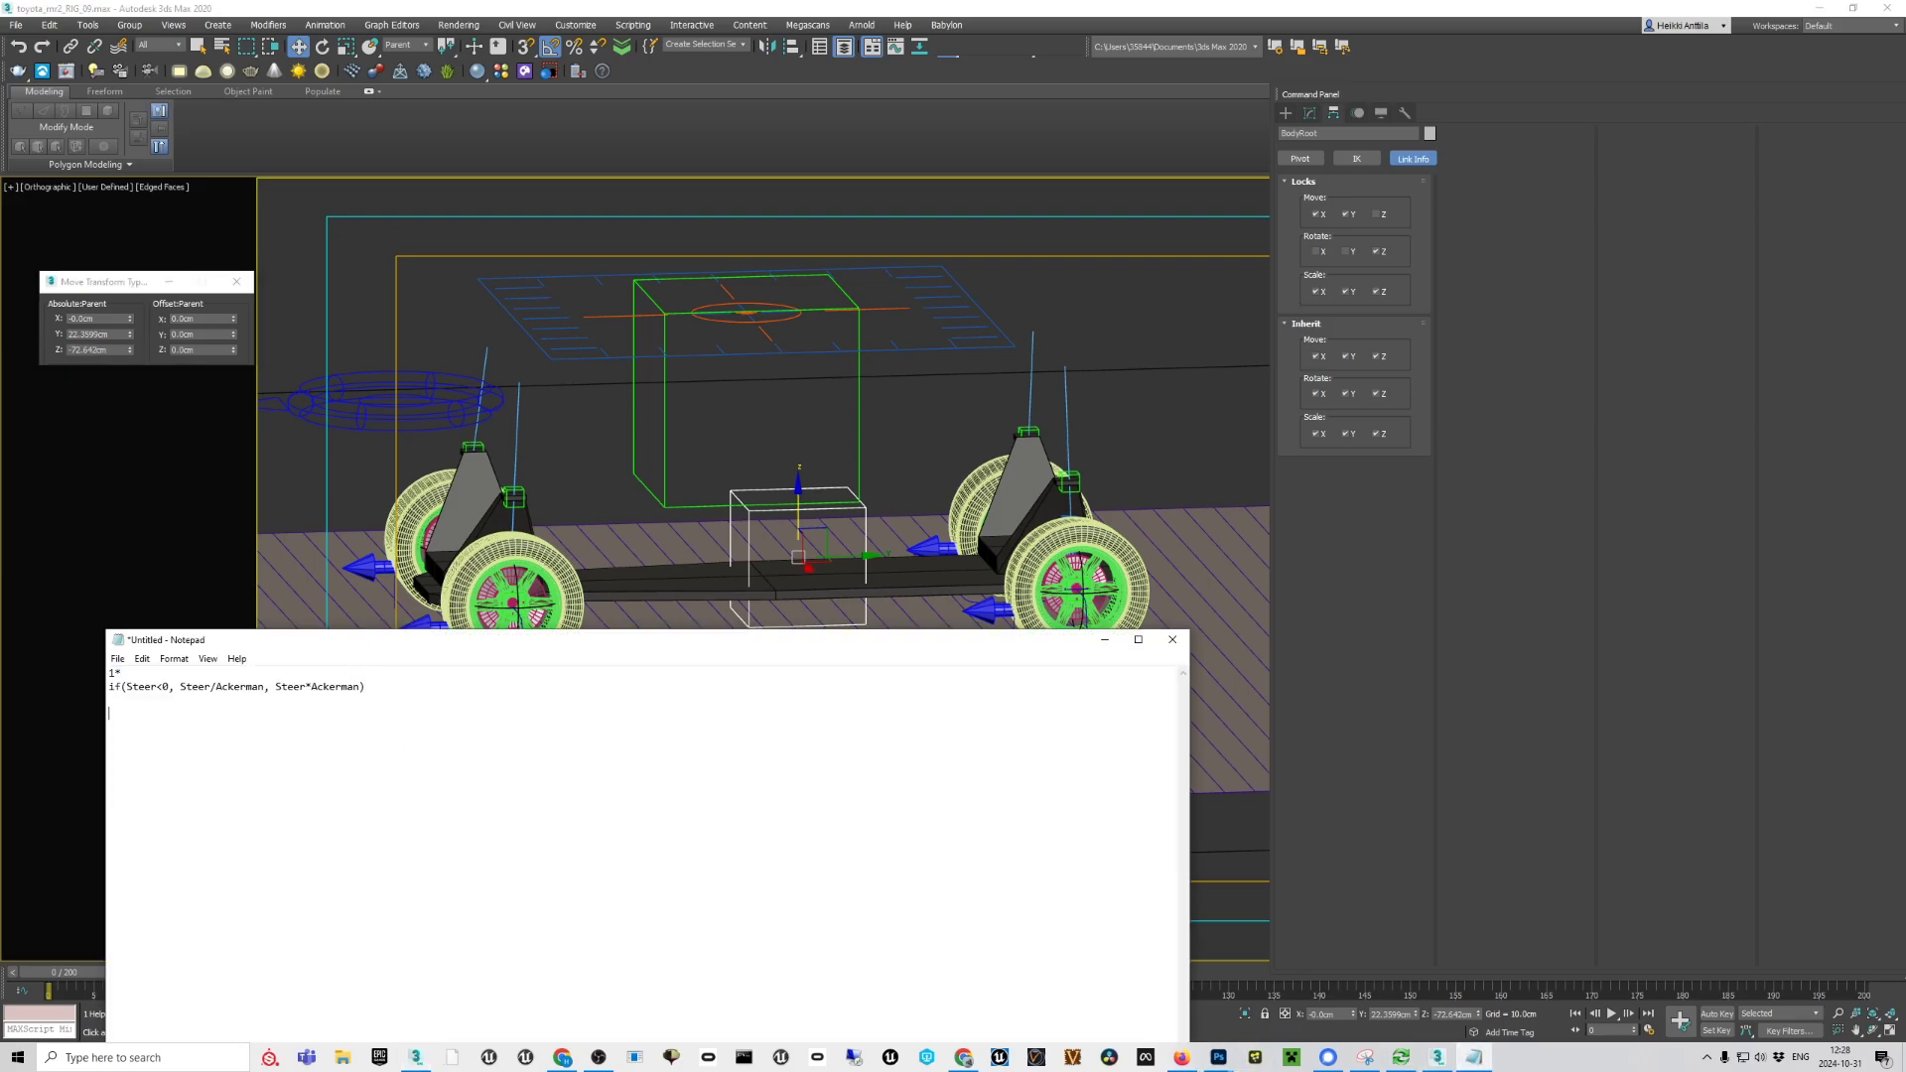
pyautogui.press('Return')
pyautogui.press('Return')
pyautogui.hotkey('ctrl', 'v')
# Open the Curve Editor and rename the CTRL_Bank control above the chassis to CTRL_Bank_n_Bump
pyautogui.moveTo(793, 361); pyautogui.dragTo(940, 374, button='middle')
pyautogui.scroll(-3, 730, 375)
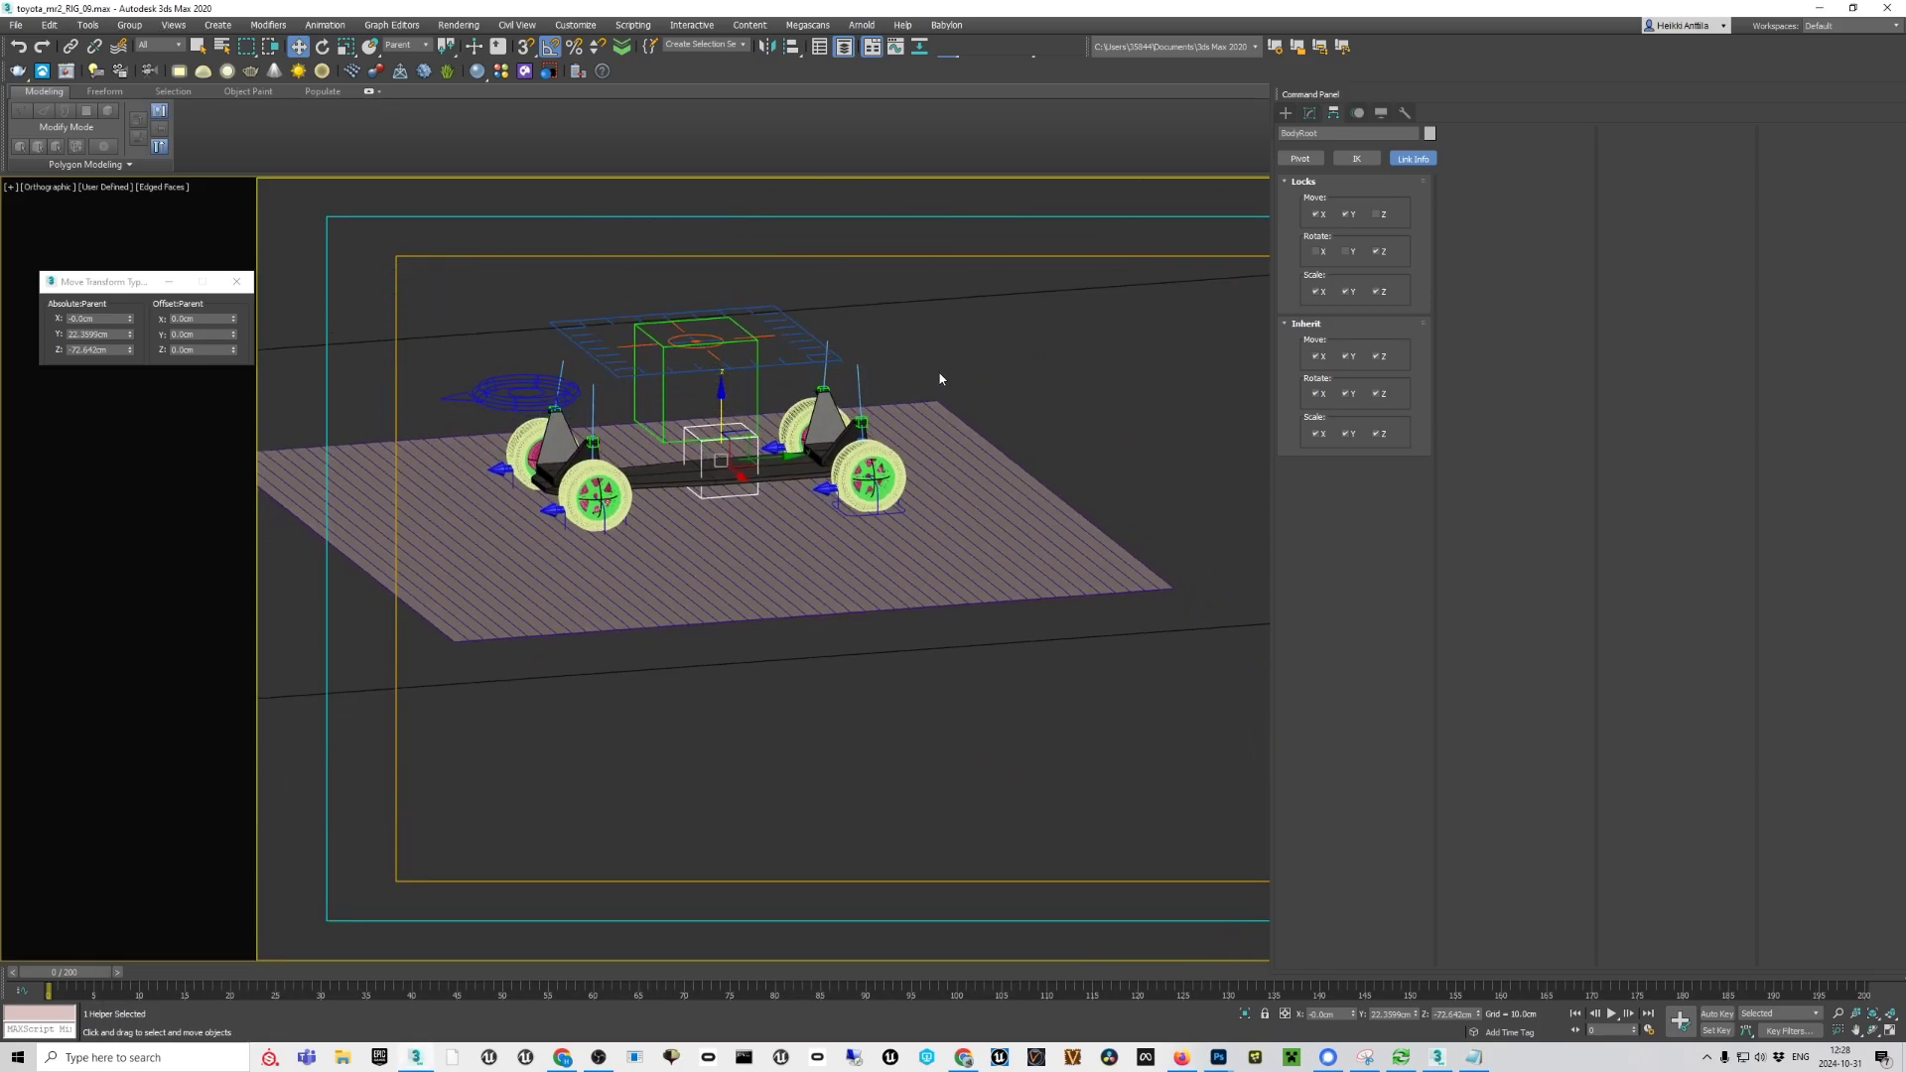
pyautogui.click(897, 48)
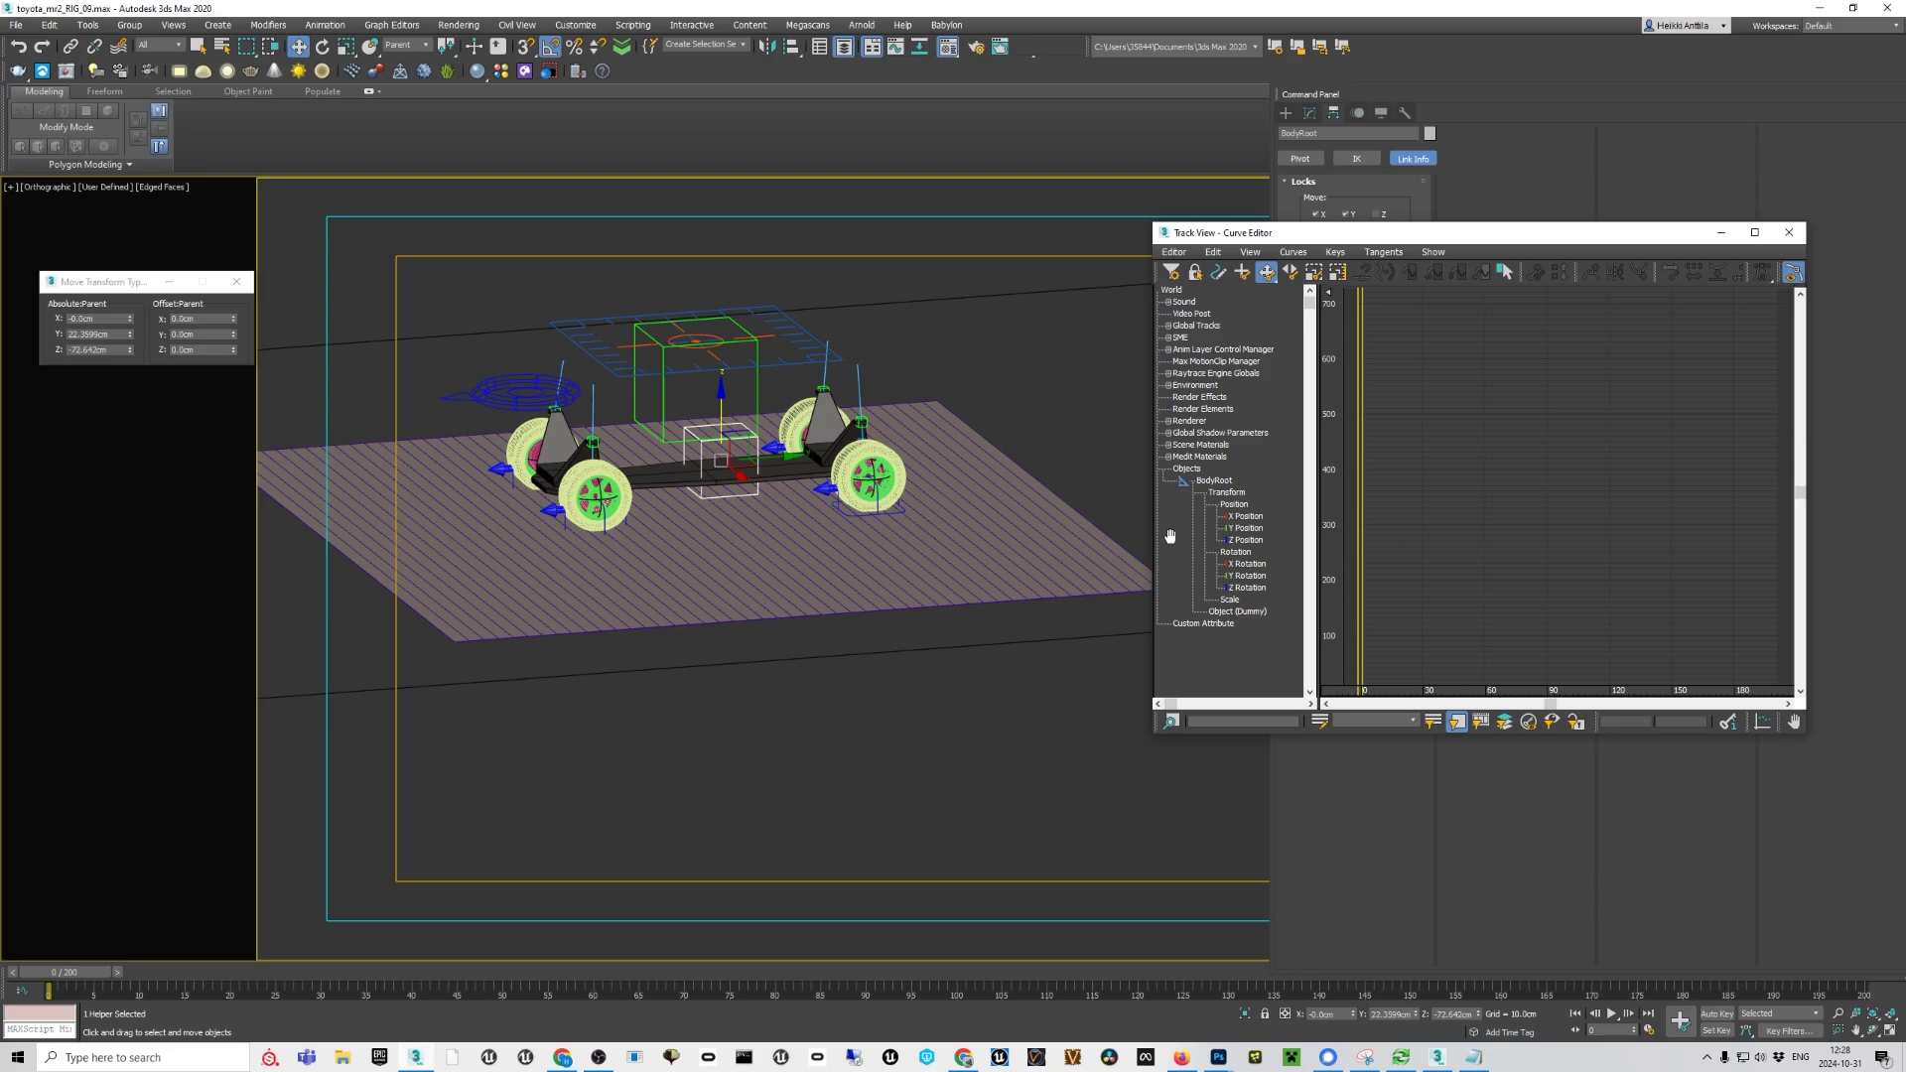
pyautogui.click(765, 336)
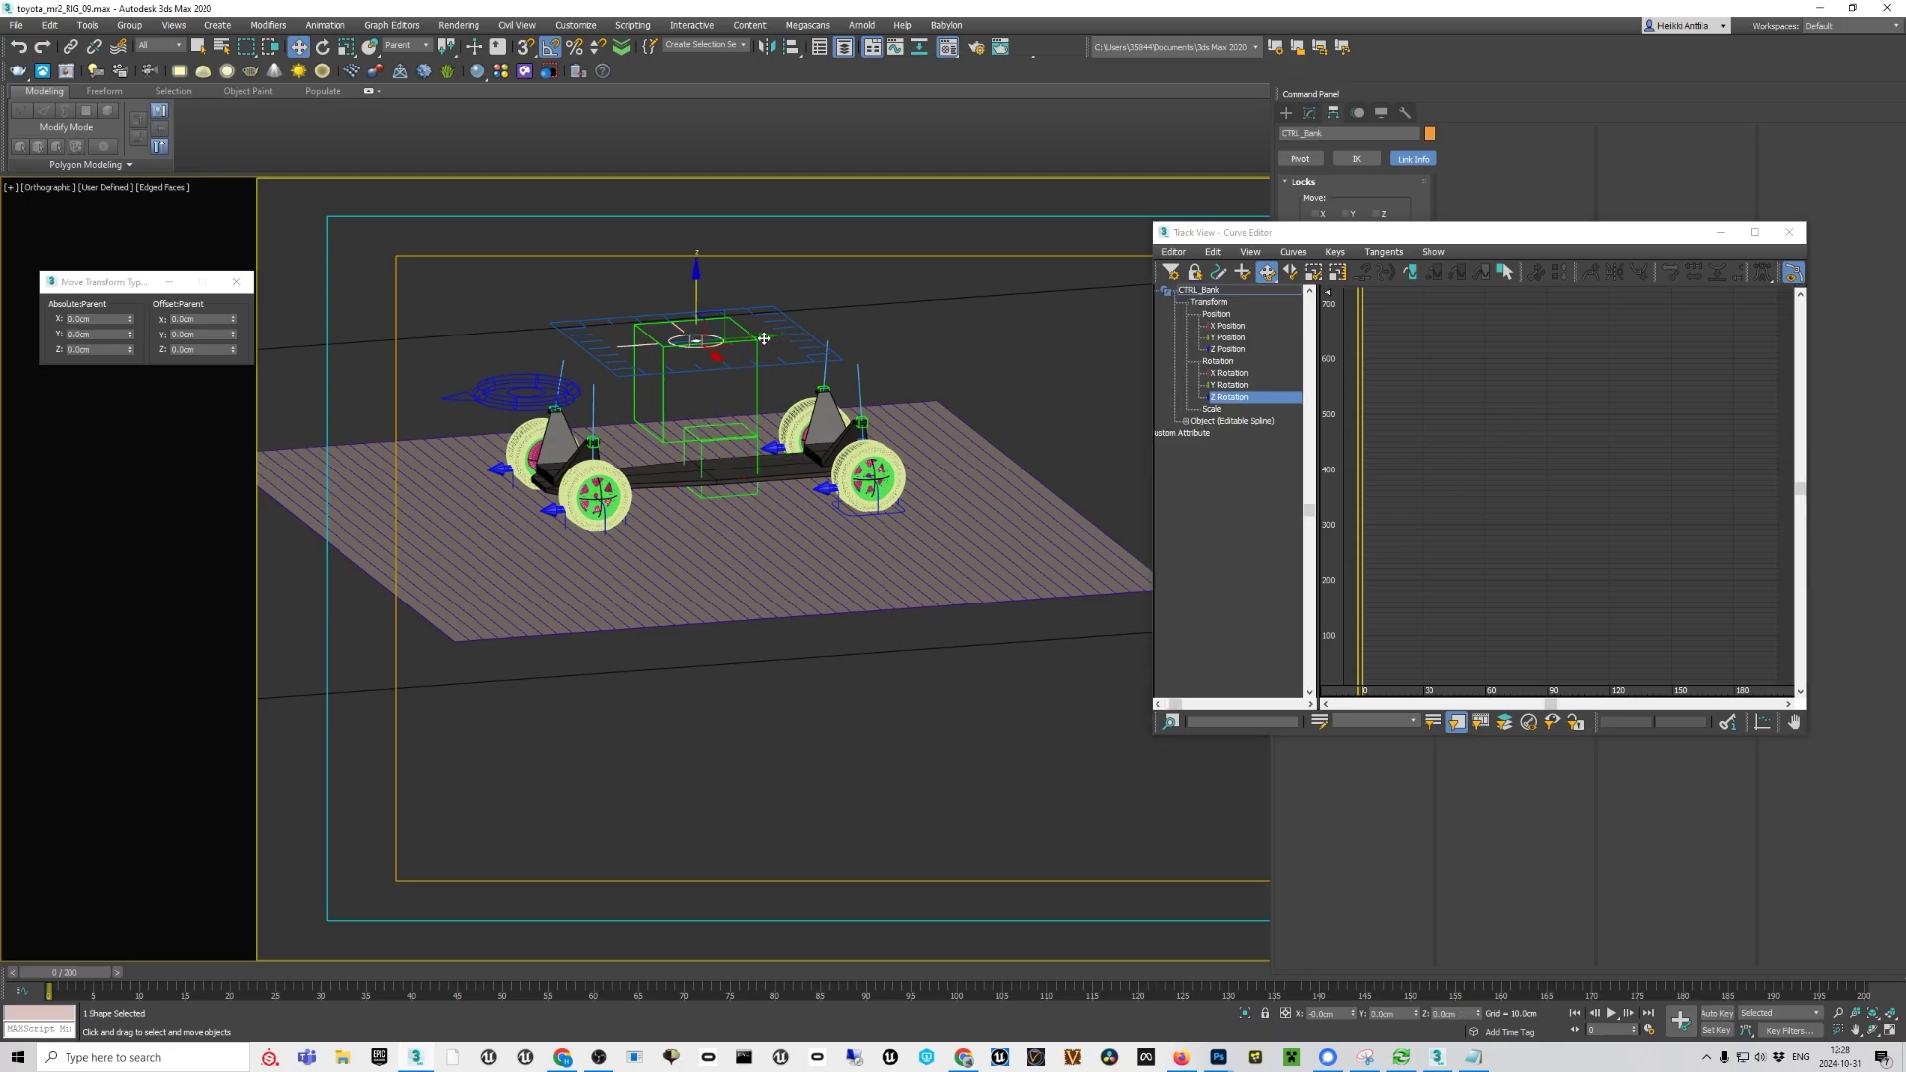
pyautogui.click(1336, 132)
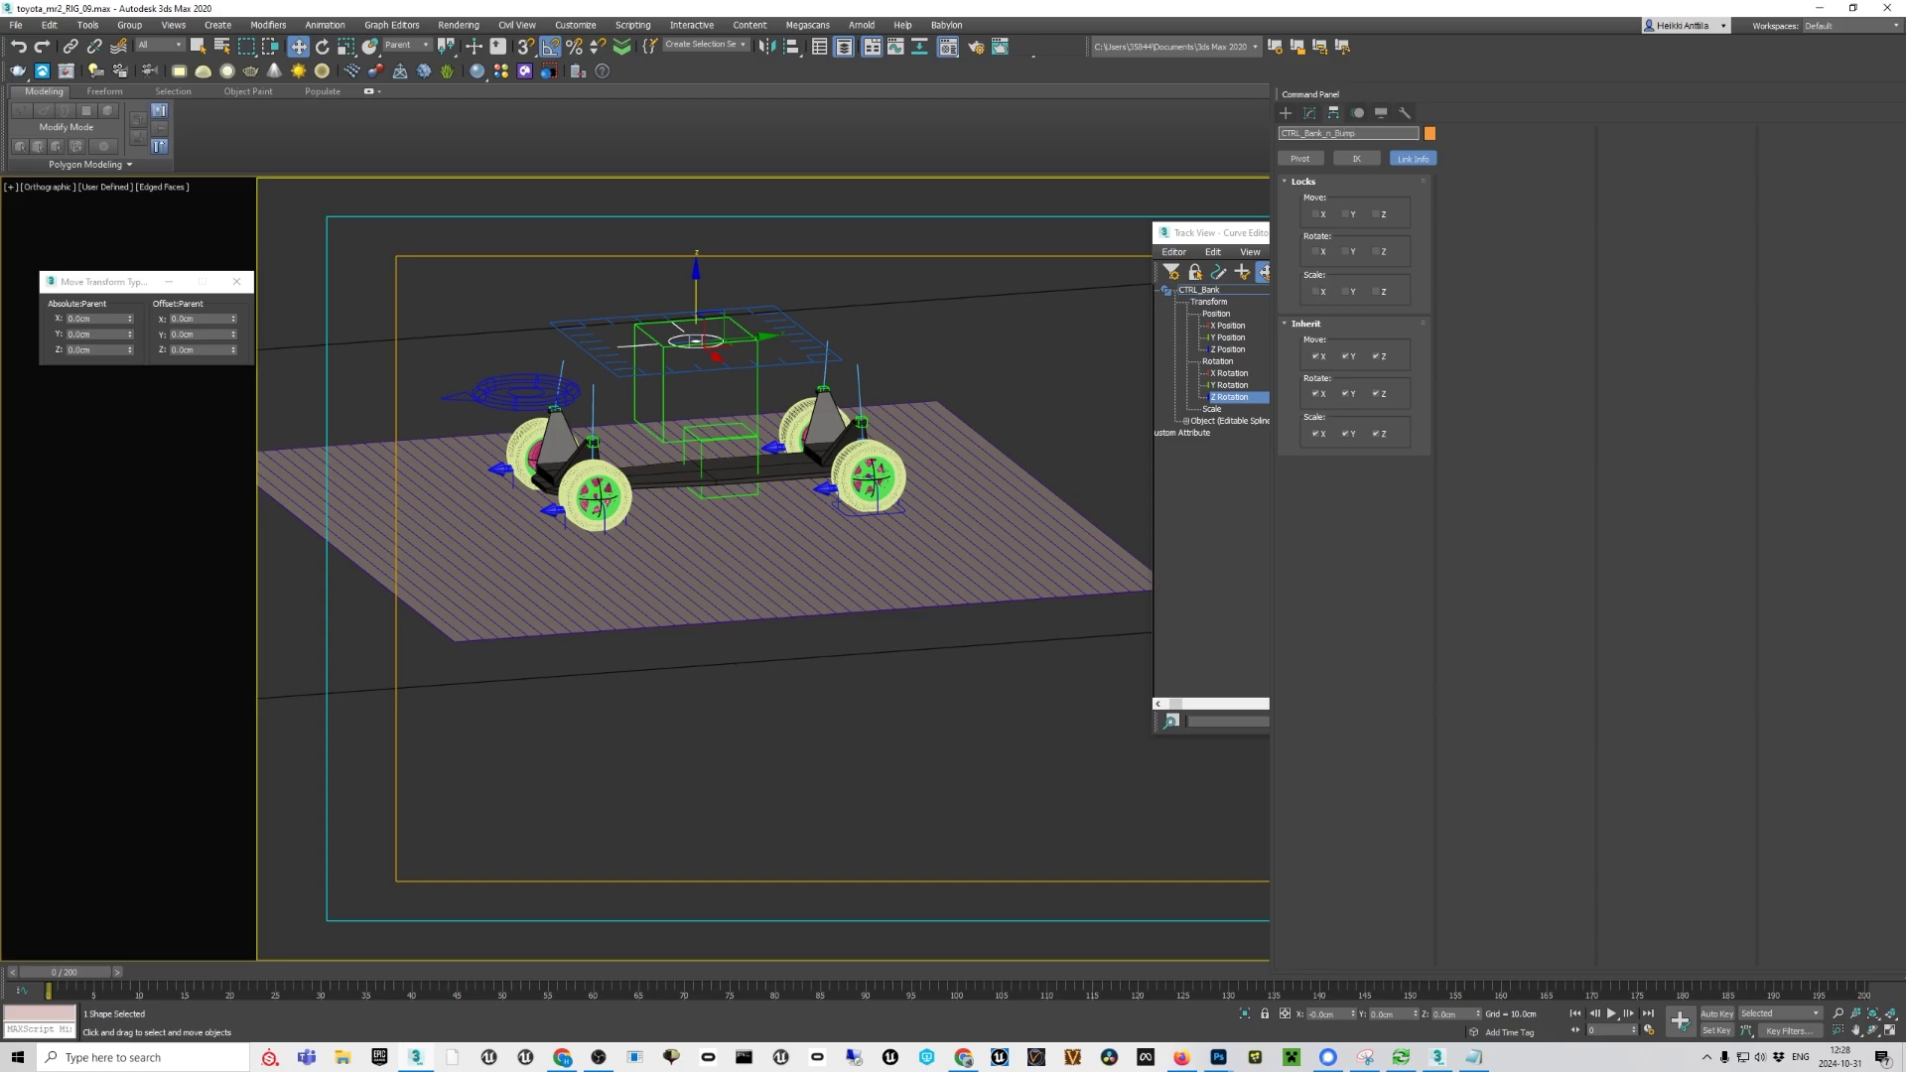
pyautogui.write('_n_Bump')
pyautogui.press('Return')
# Assign a Float Expression controller to BodyRoot's Z Position track
pyautogui.scroll(5, 790, 421)
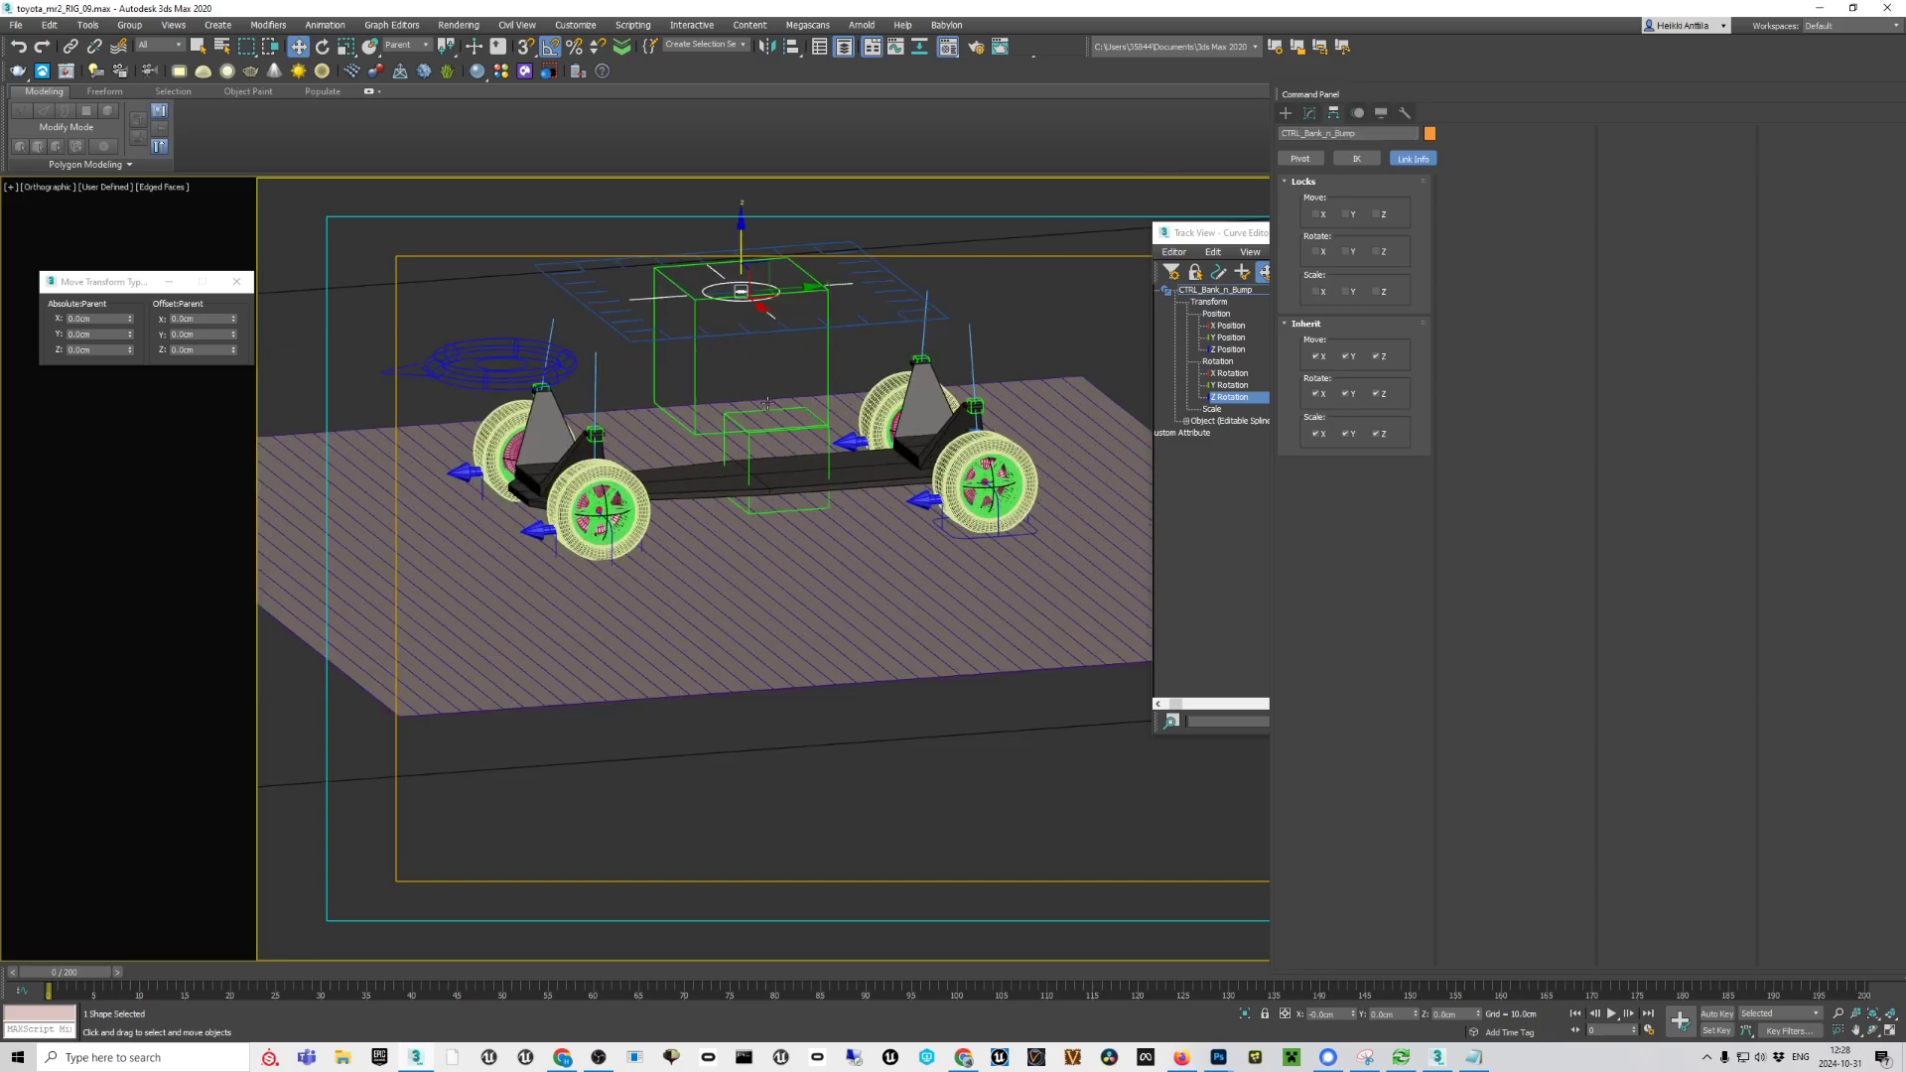
pyautogui.click(796, 410)
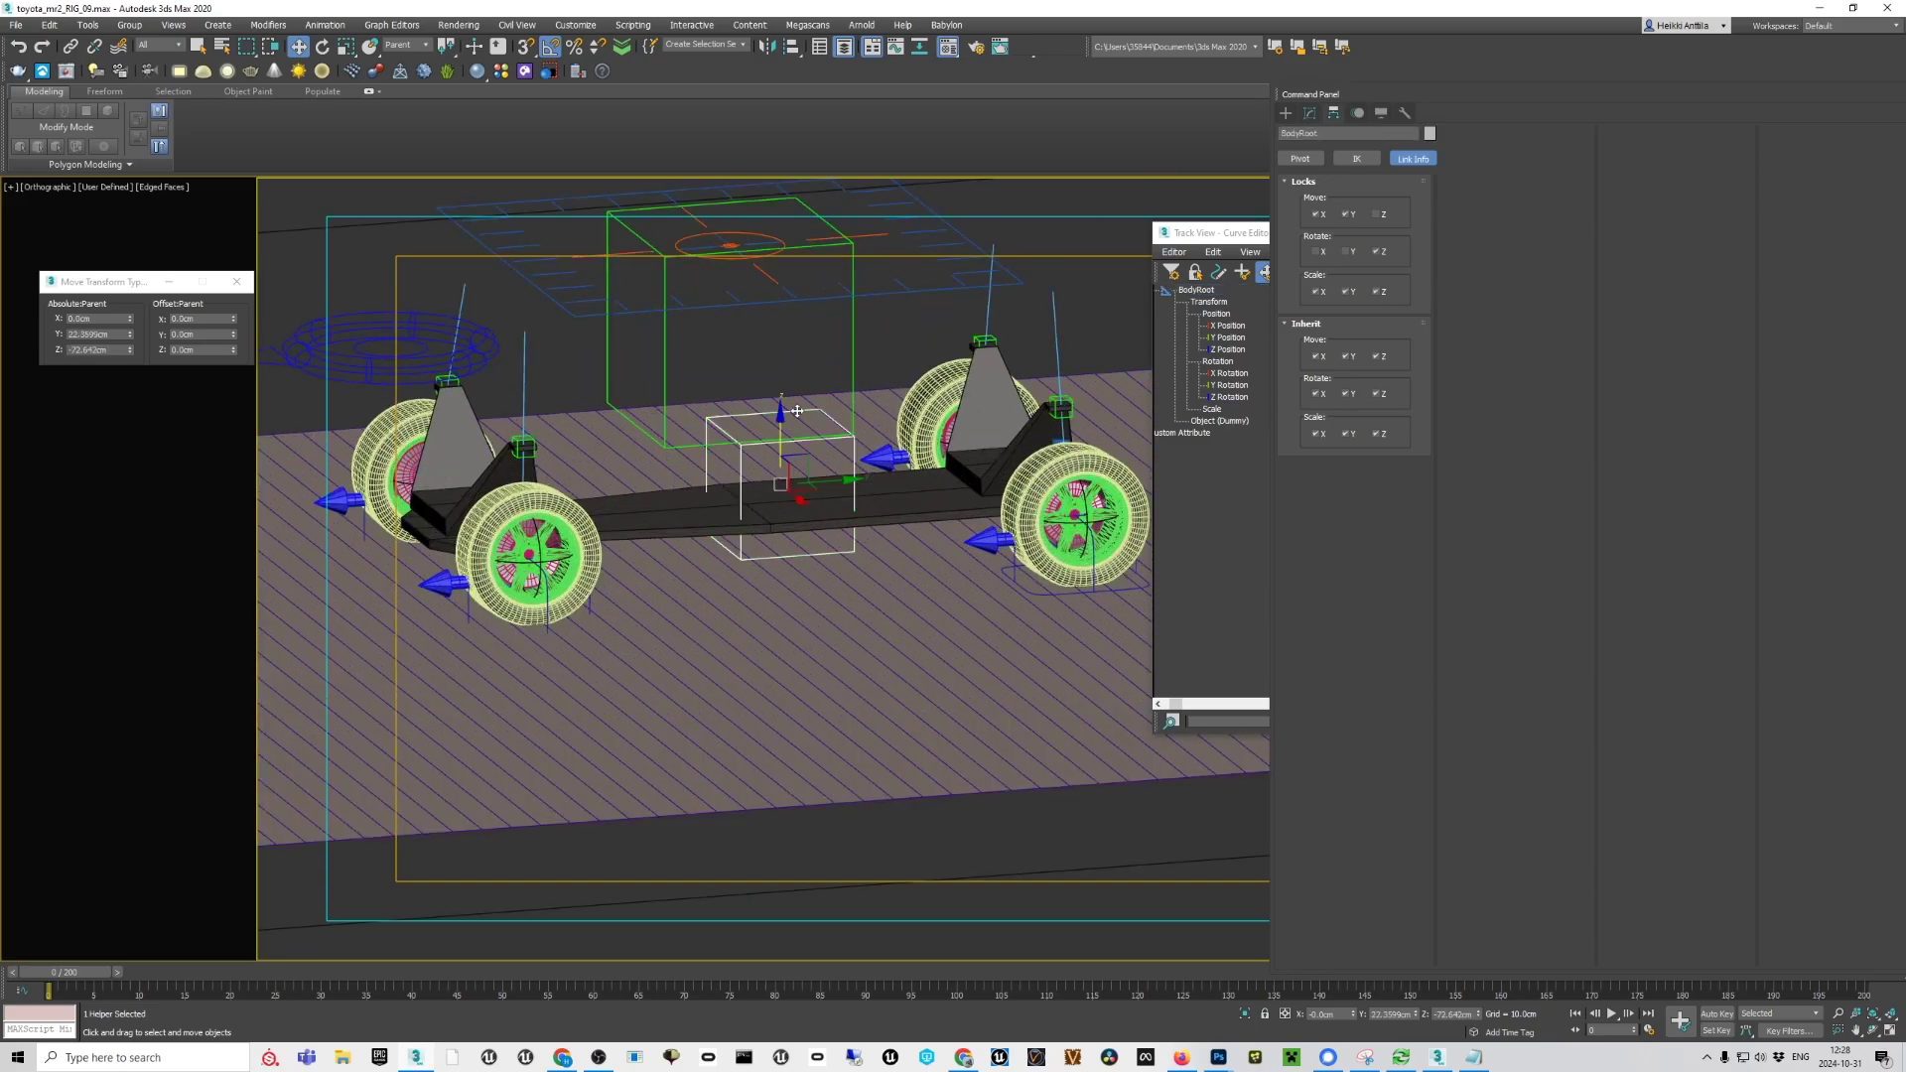
pyautogui.keyDown('alt'); pyautogui.moveTo(798, 410); pyautogui.dragTo(822, 447, button='middle'); pyautogui.keyUp('alt')
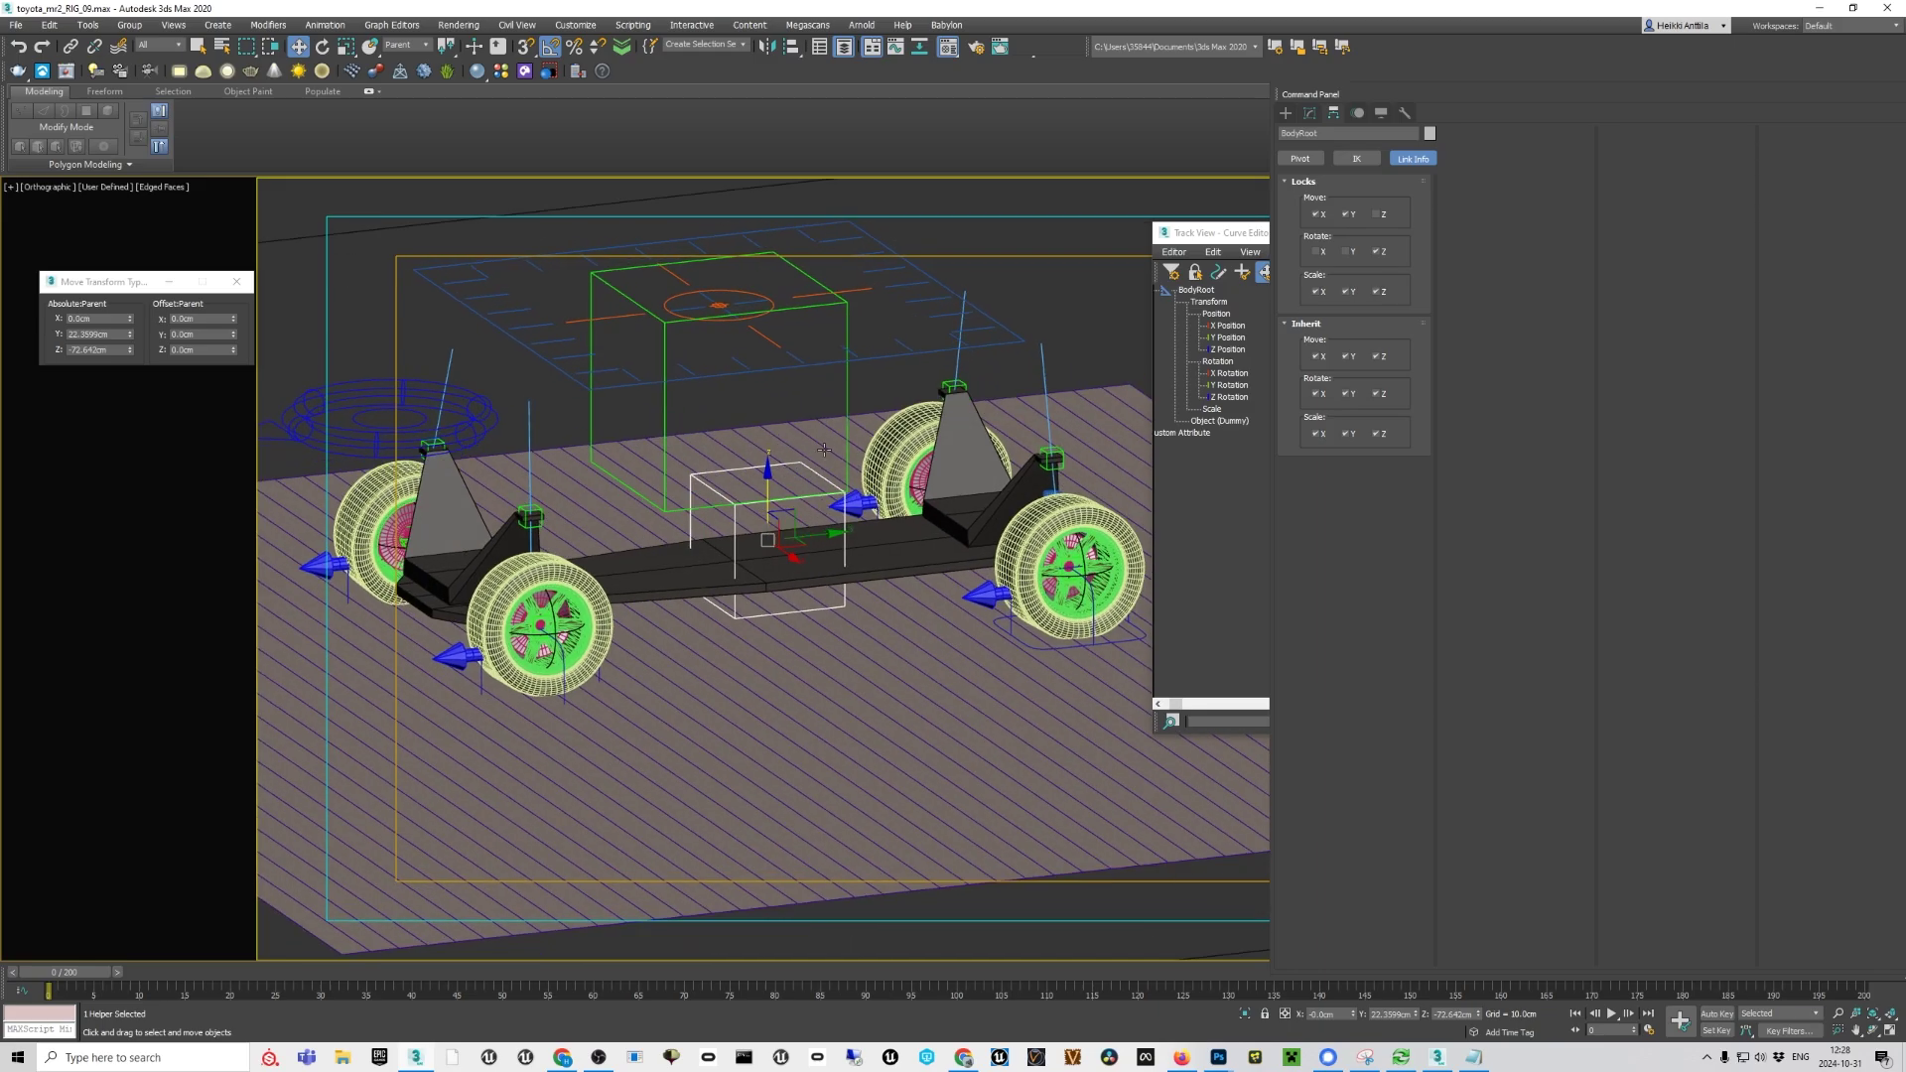
pyautogui.click(897, 48)
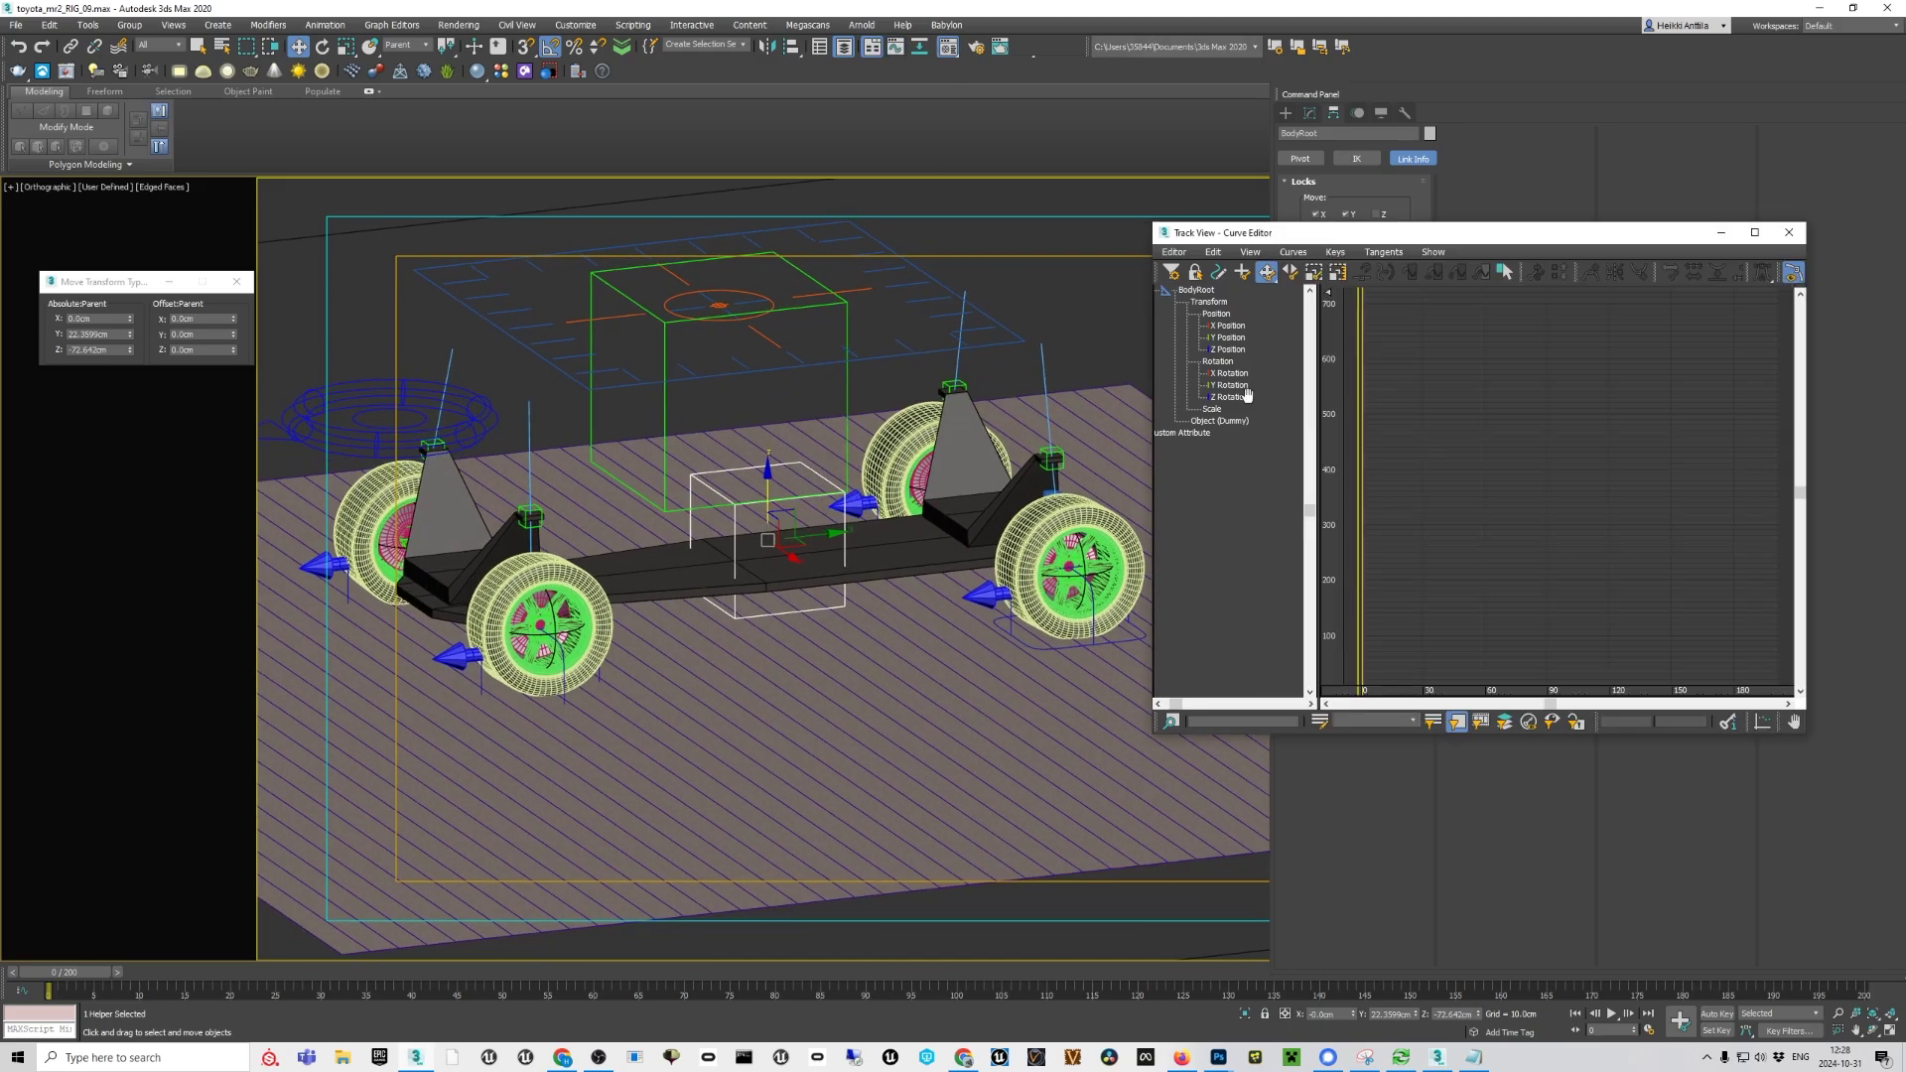
pyautogui.click(1232, 349)
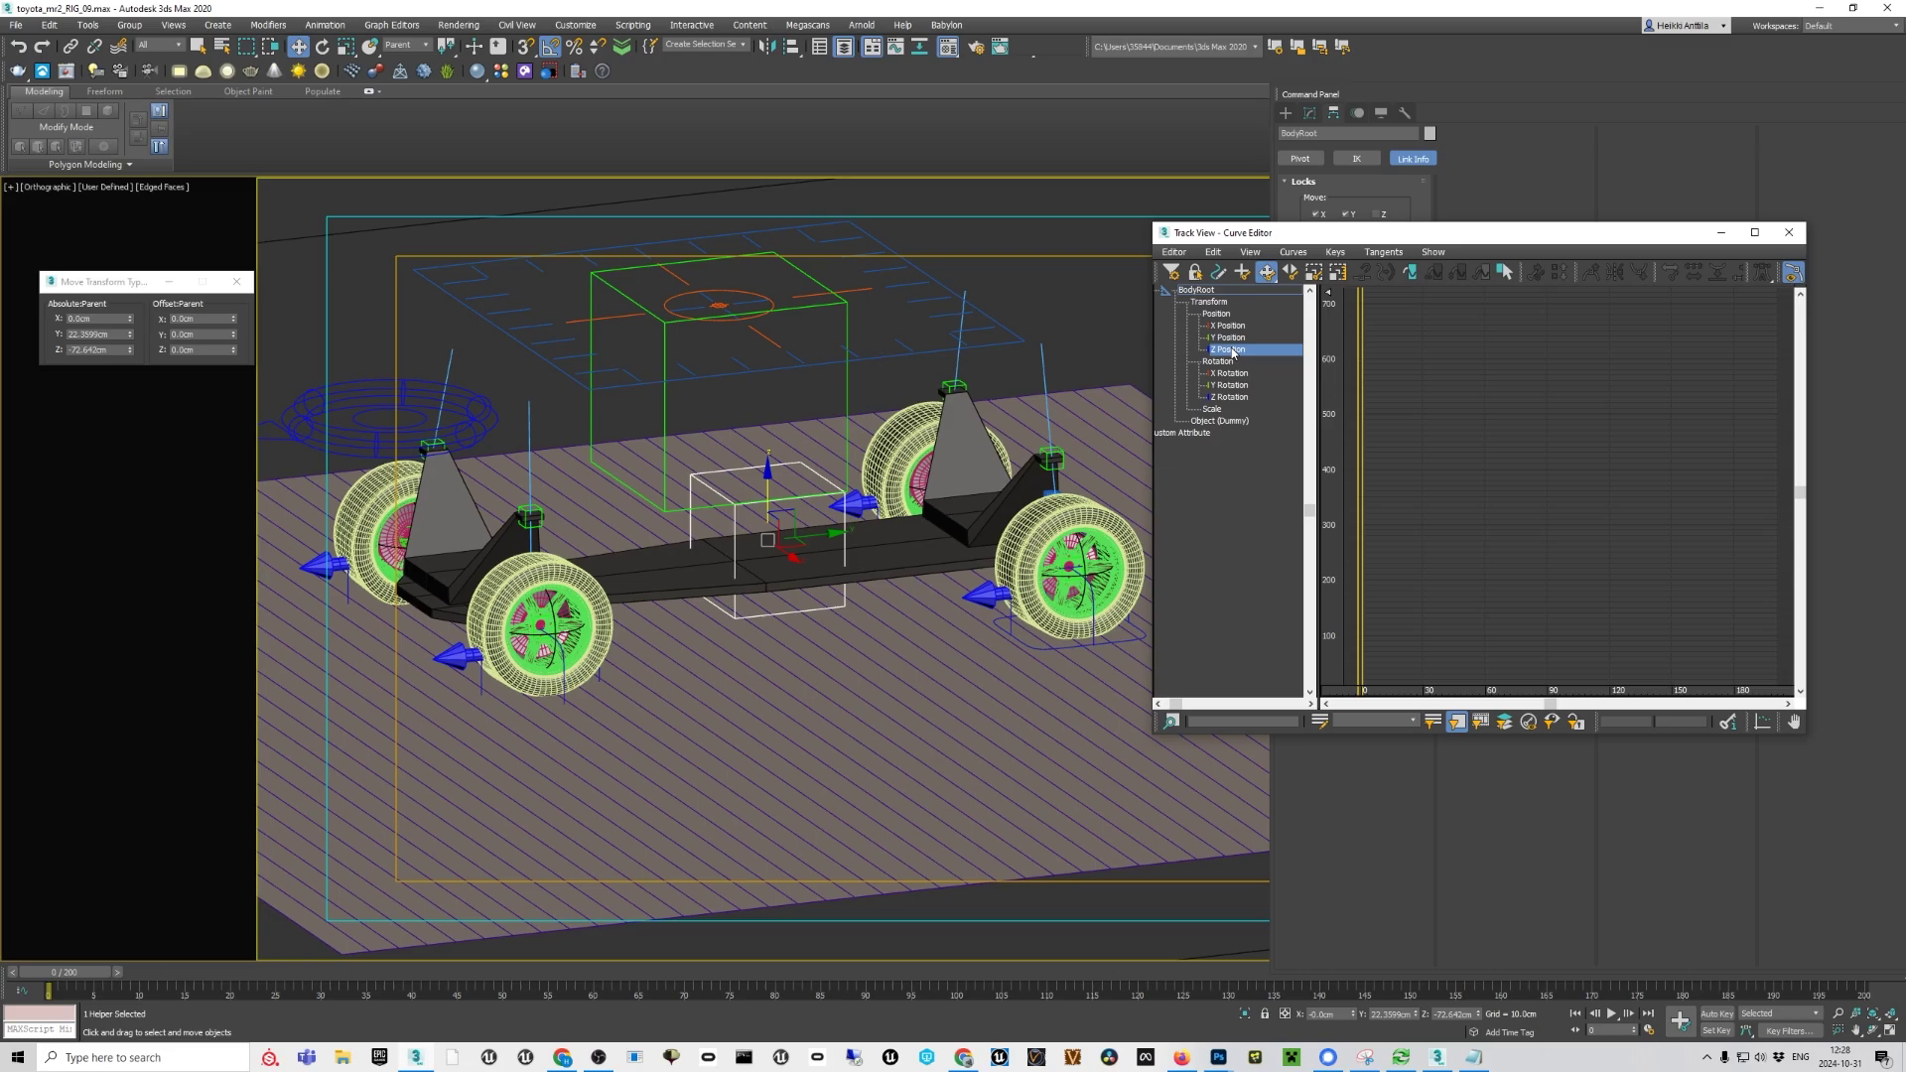
pyautogui.rightClick(1234, 353)
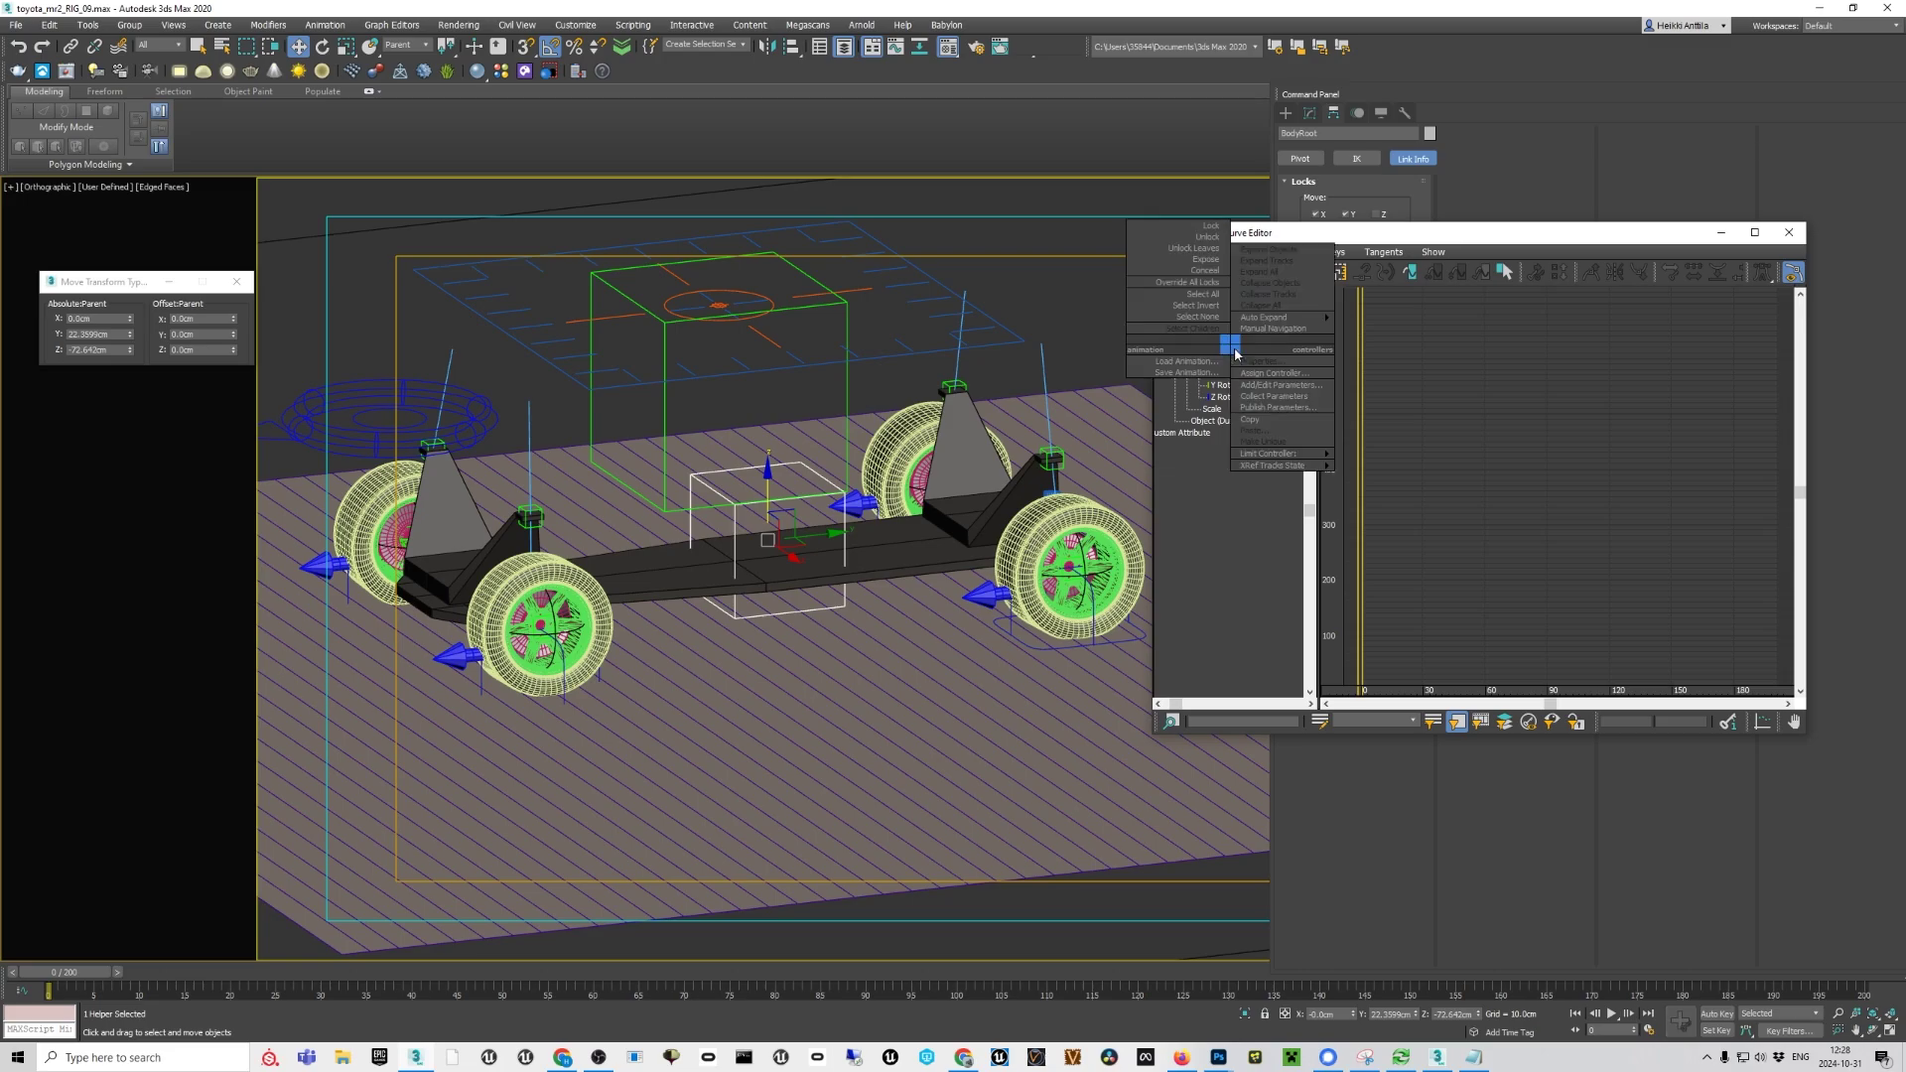
pyautogui.click(1273, 374)
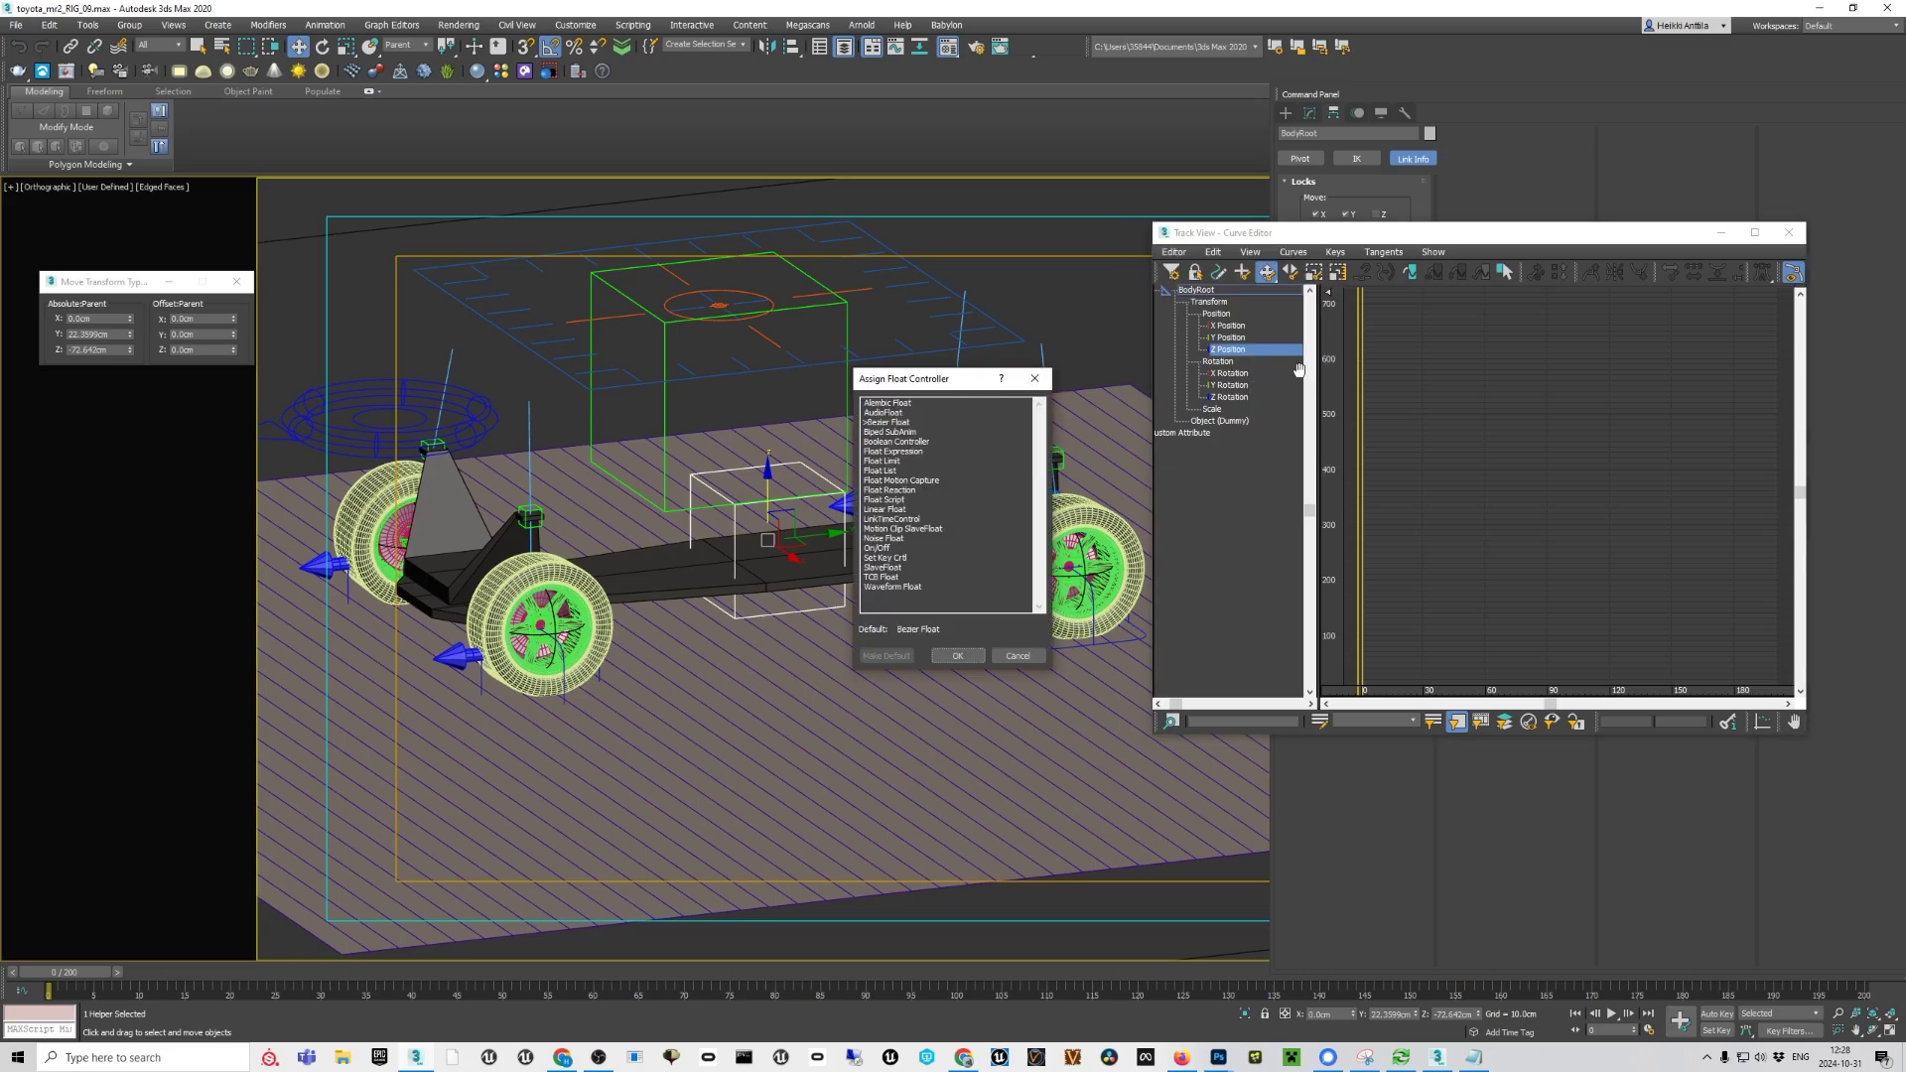
pyautogui.click(891, 452)
pyautogui.click(958, 657)
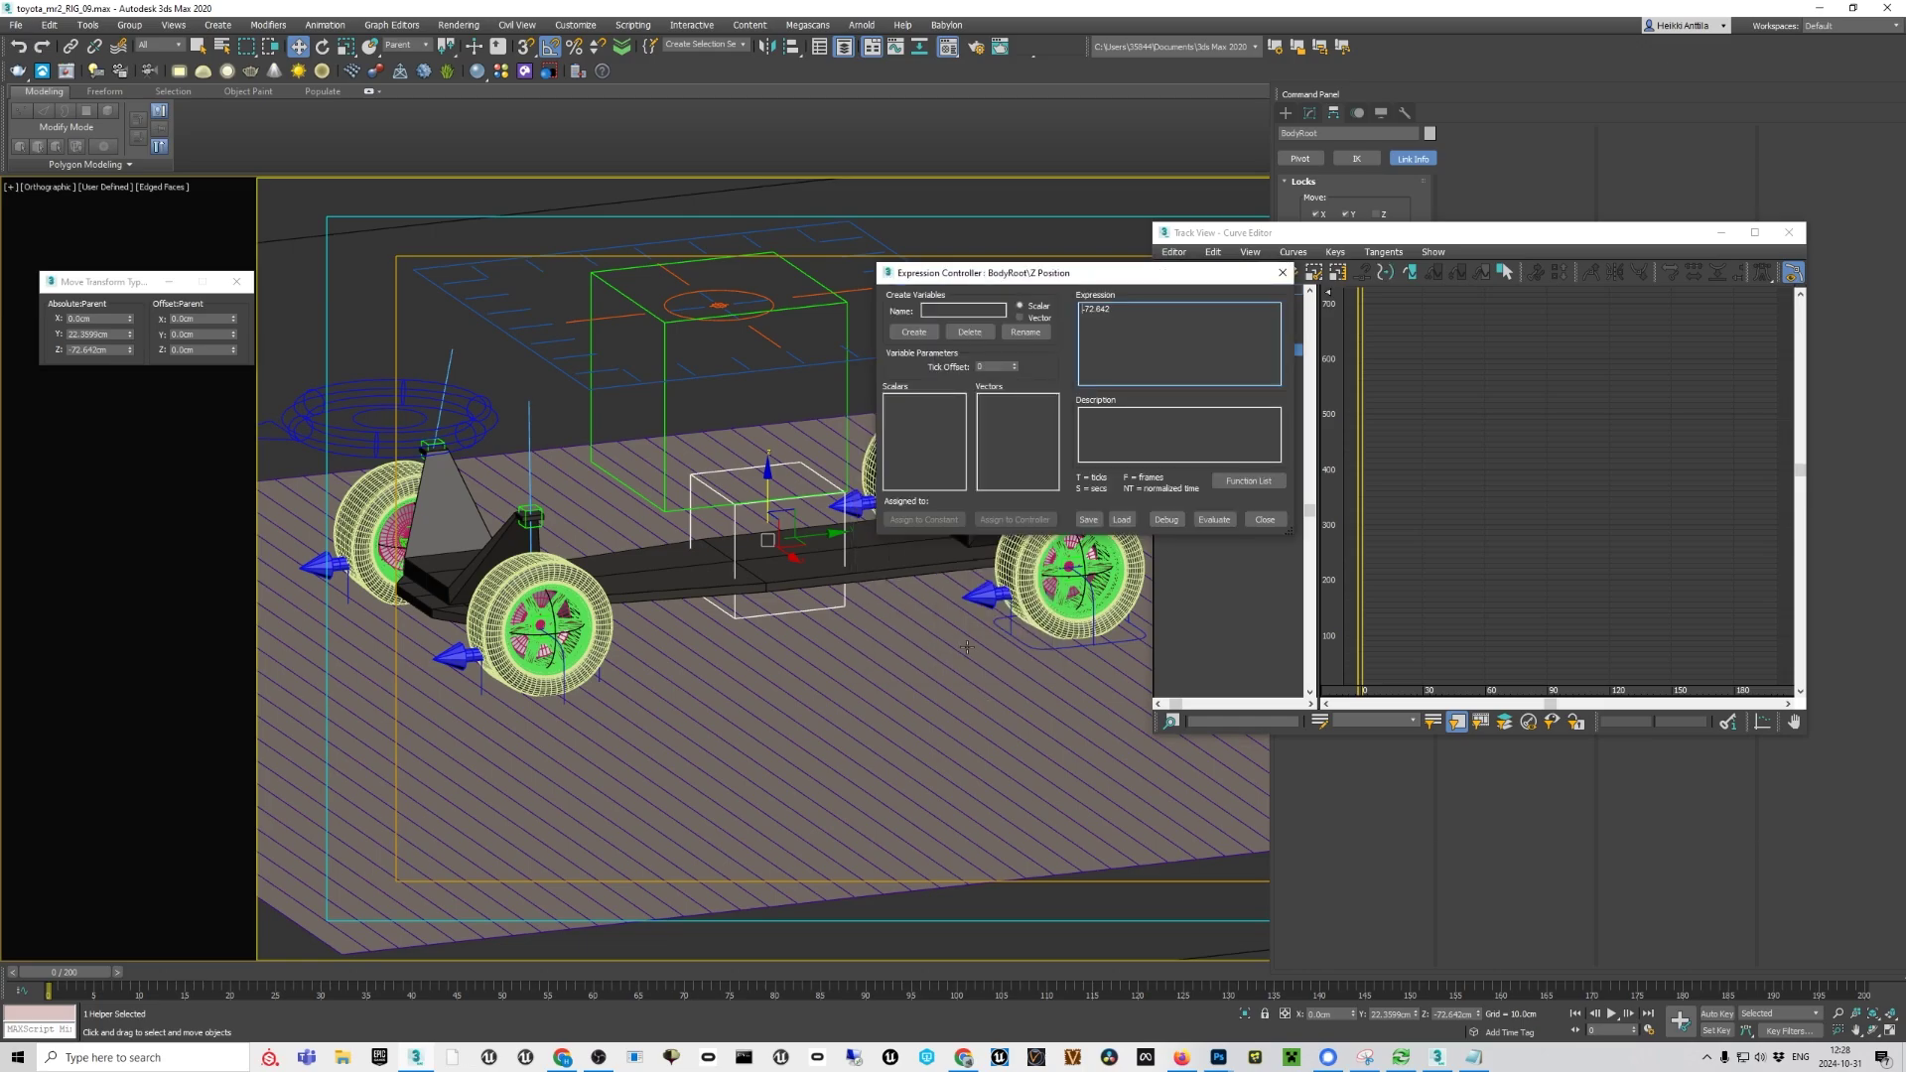
# Create a scalar variable named BodyLift in BodyRoot's Z Position expression
pyautogui.moveTo(1155, 274); pyautogui.dragTo(1226, 650)
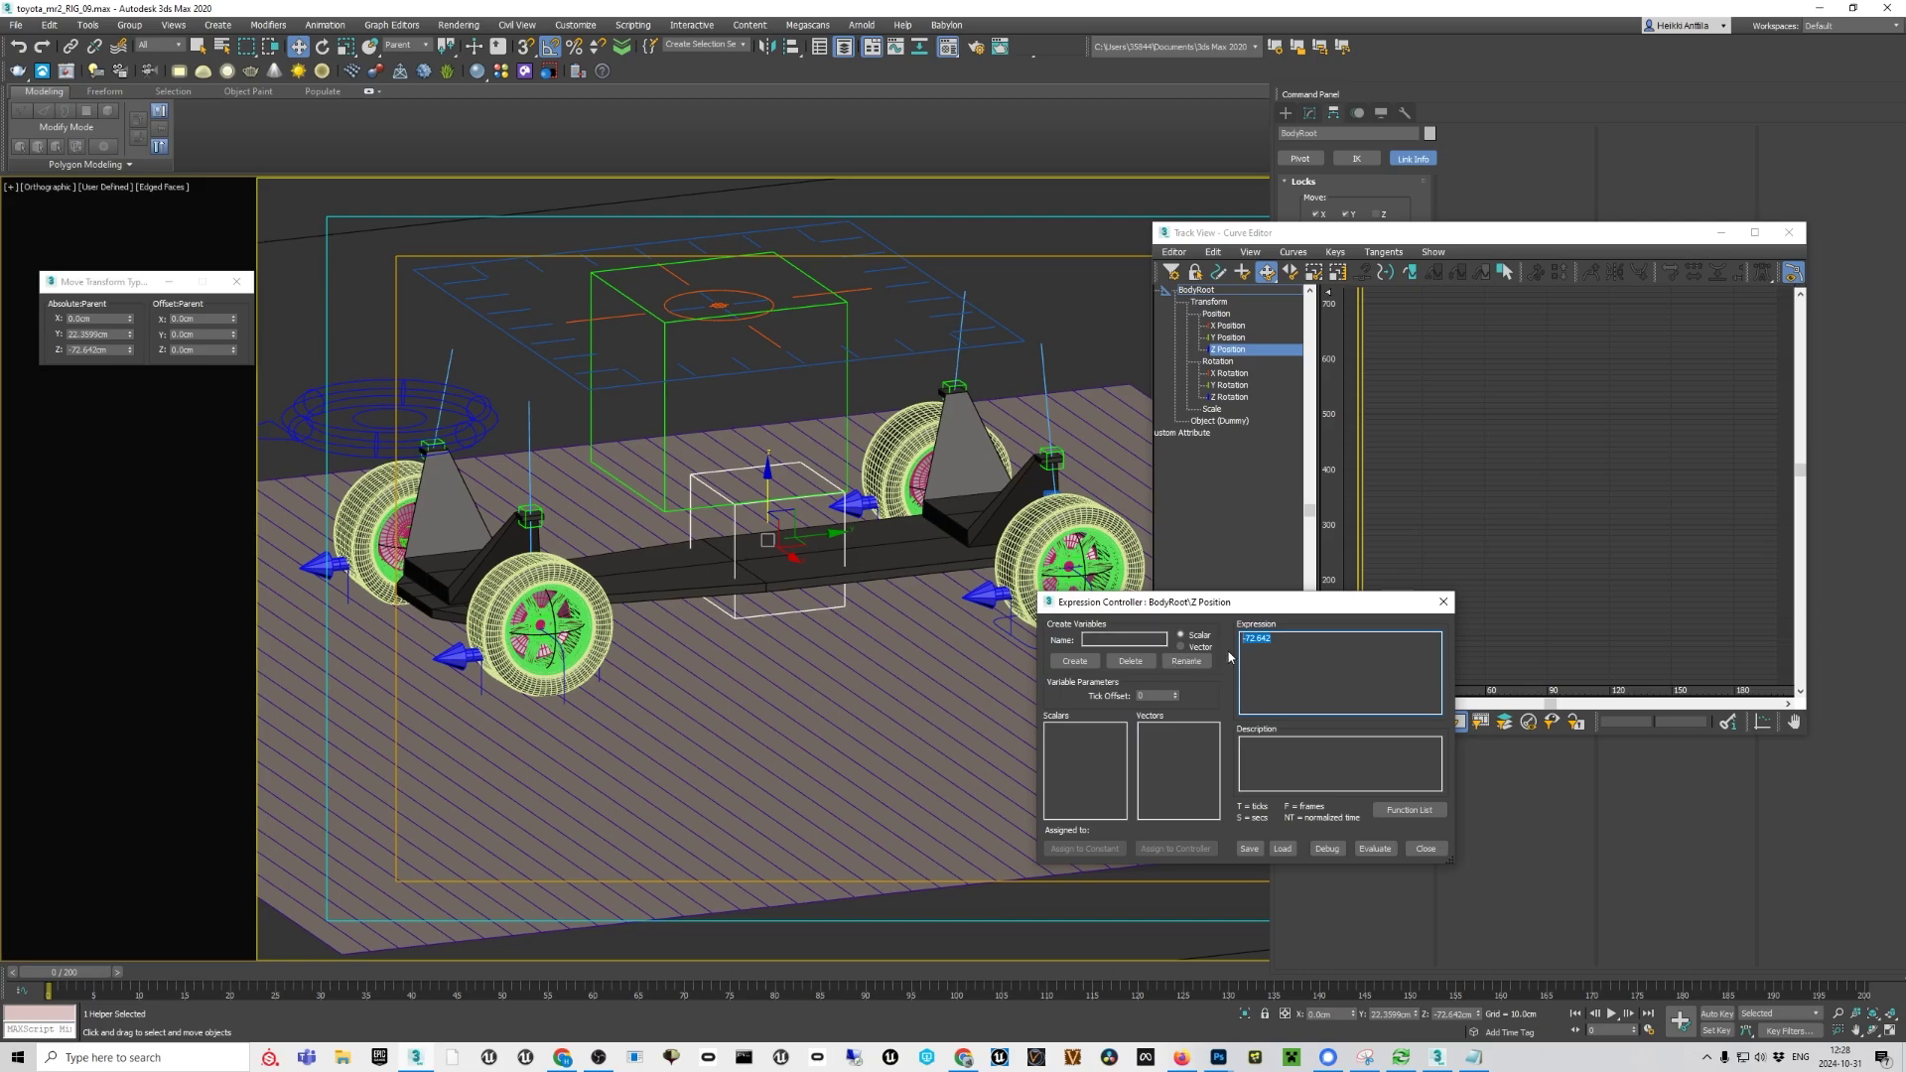
pyautogui.click(1259, 643)
pyautogui.moveTo(1295, 648); pyautogui.dragTo(1086, 617)
pyautogui.moveTo(1142, 601); pyautogui.dragTo(1146, 553)
pyautogui.click(1121, 589)
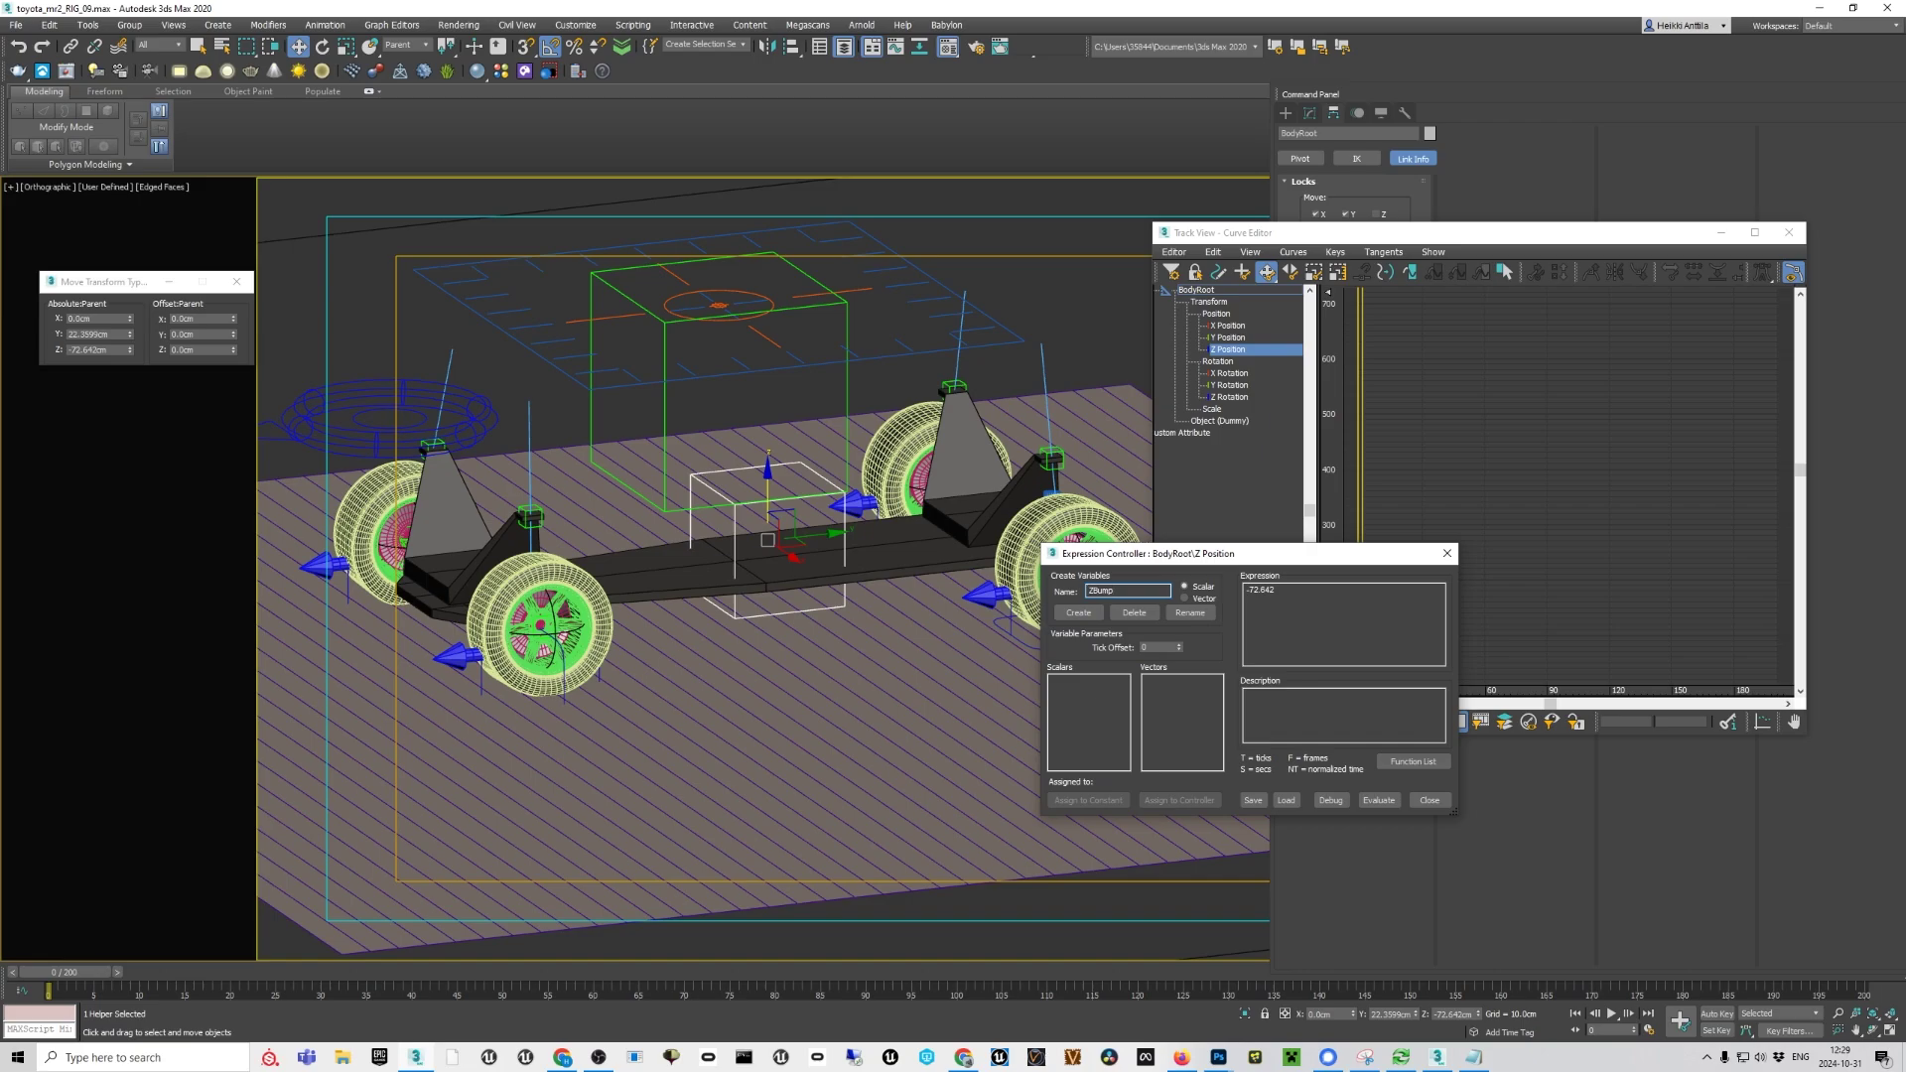
pyautogui.press('BackSpace')
pyautogui.press('BackSpace')
pyautogui.press('BackSpace')
pyautogui.click(1079, 614)
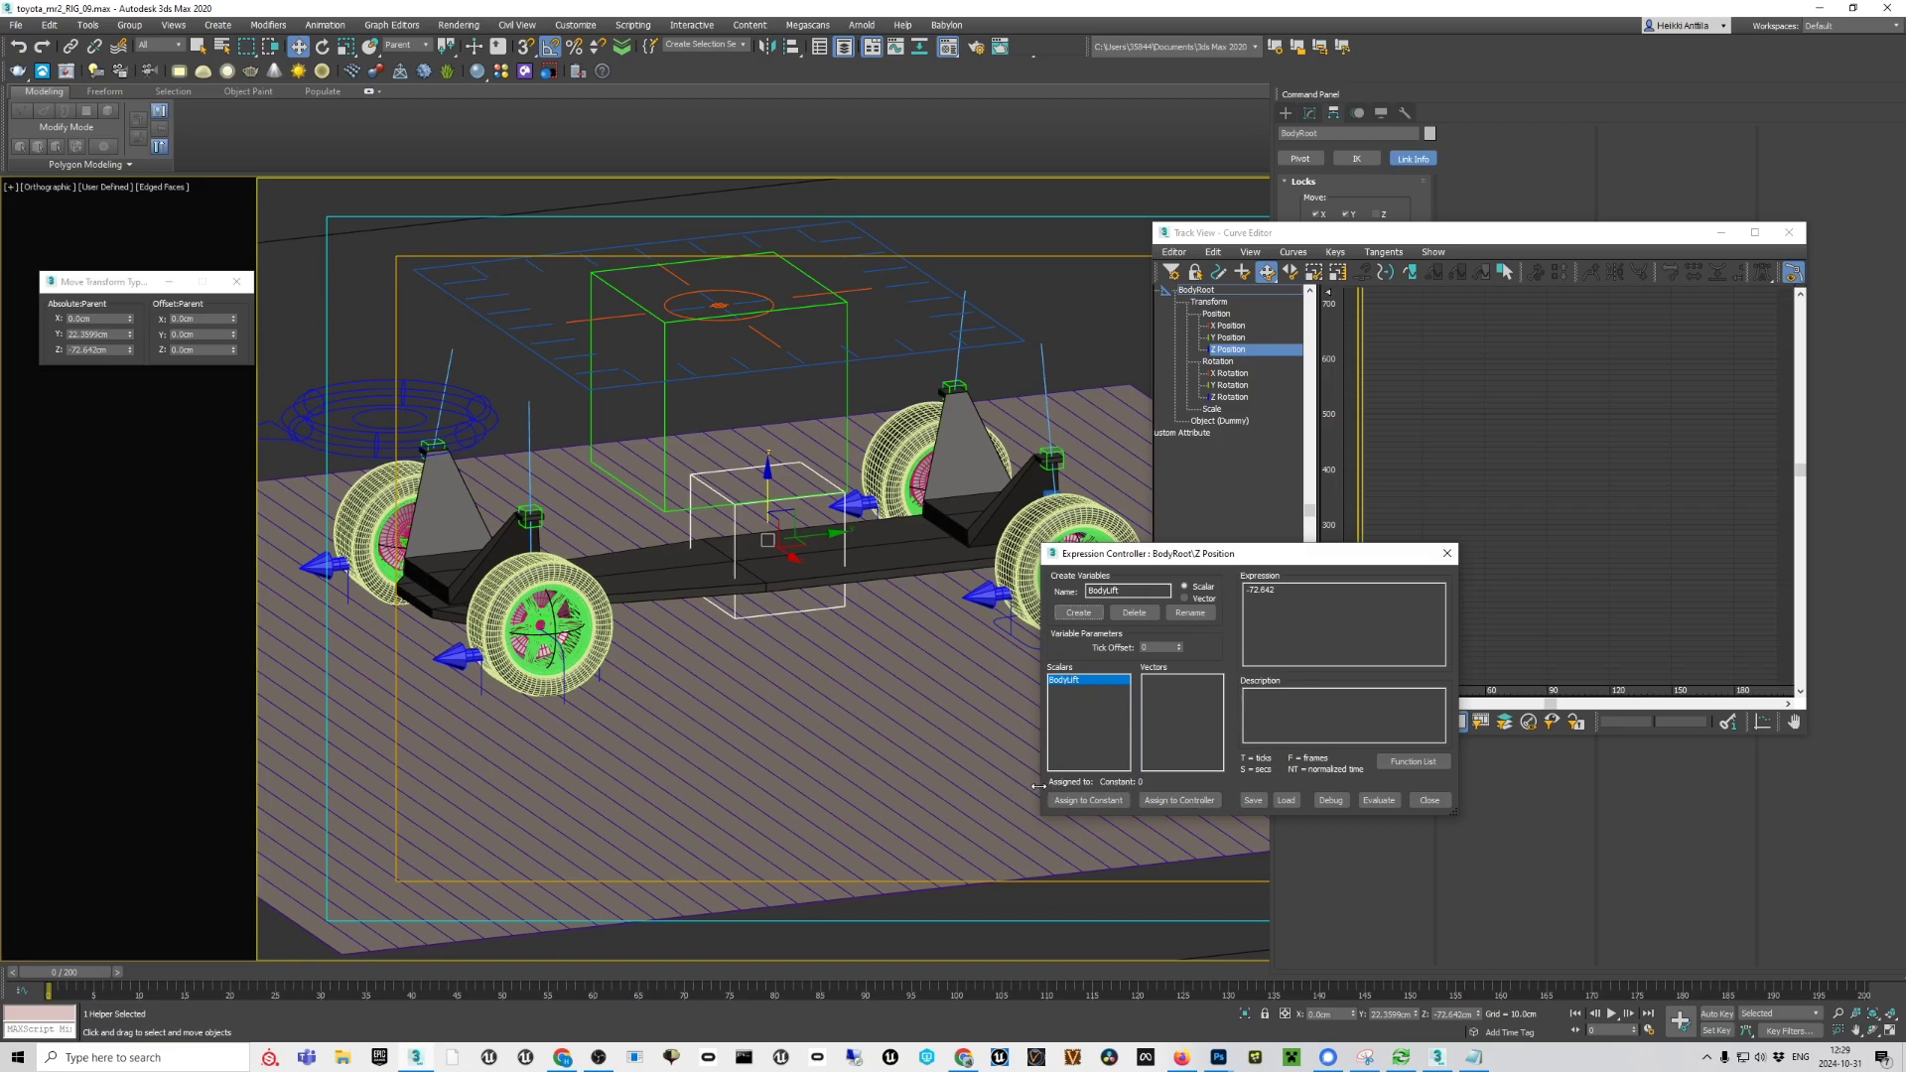
# Select the CTRL_Bank_n_Bump control and open the controller picker for the BodyLift variable
pyautogui.click(865, 290)
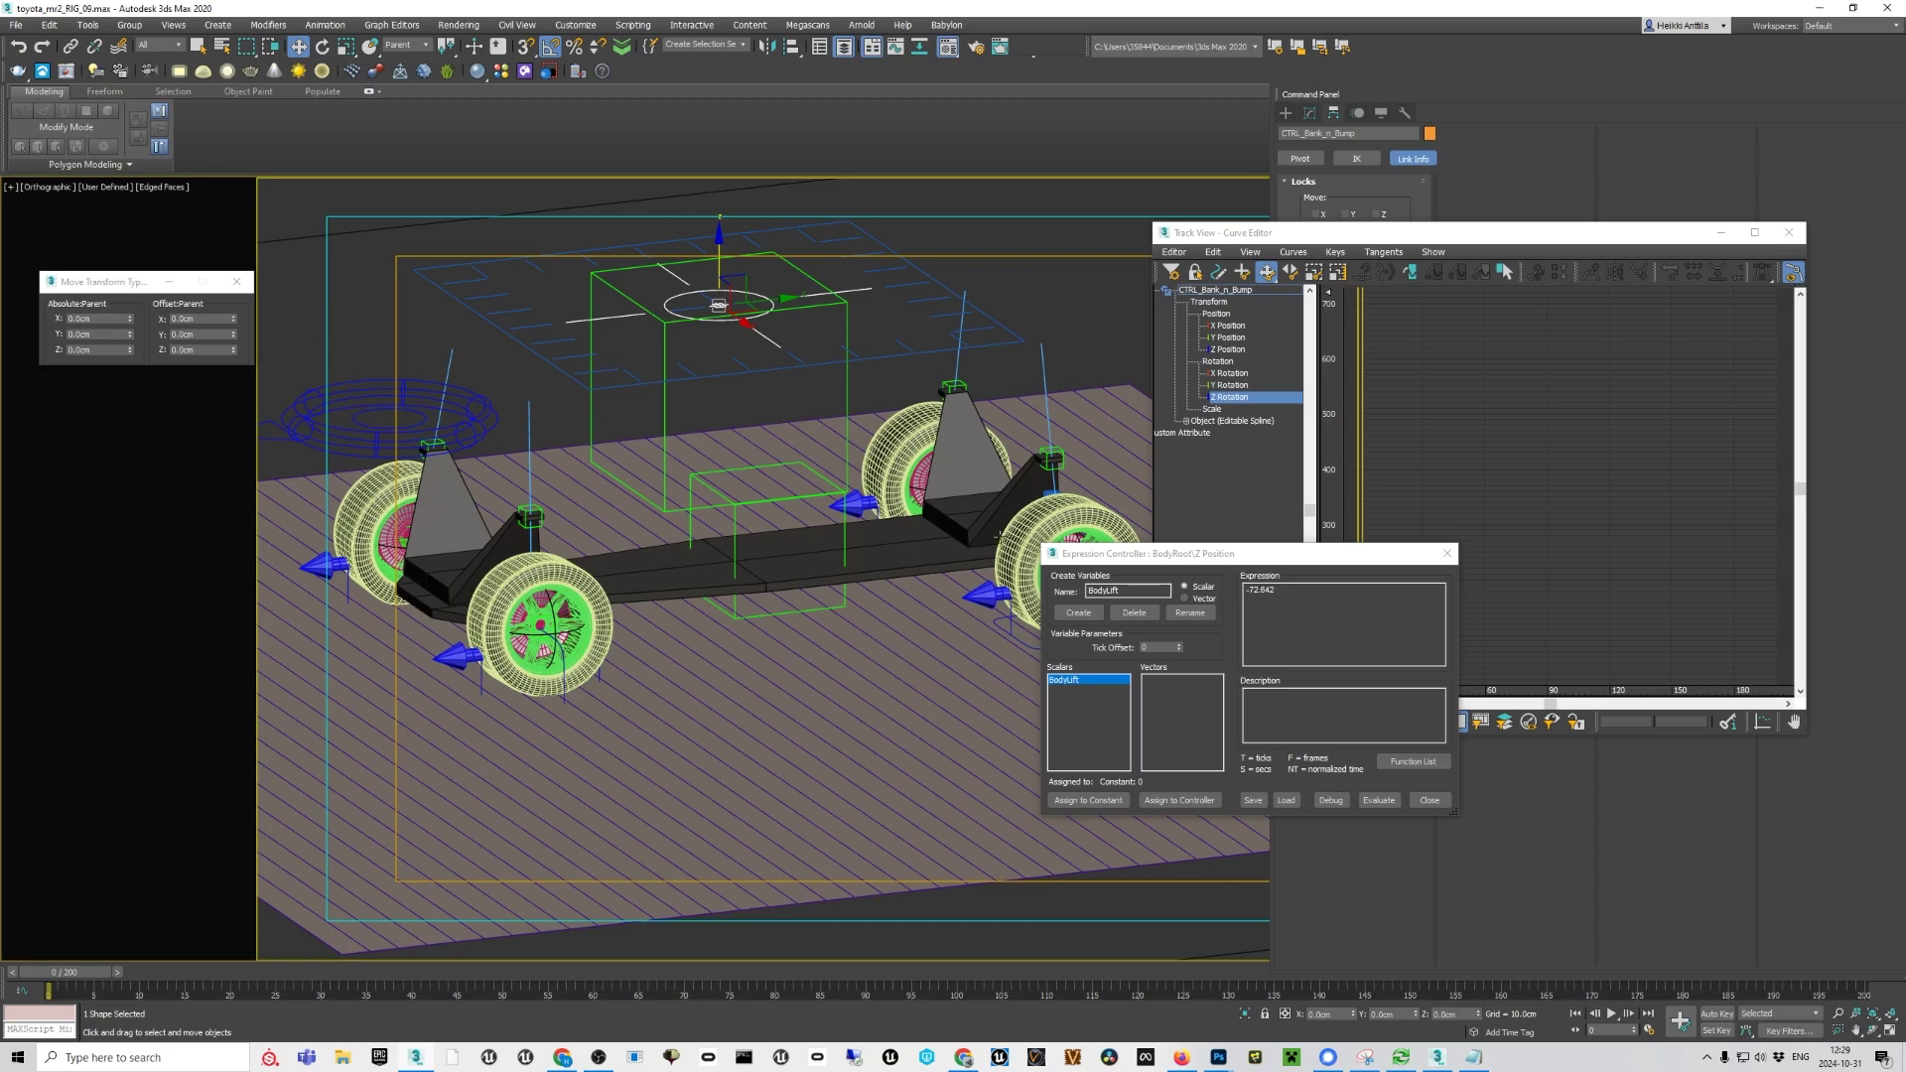
pyautogui.click(1182, 802)
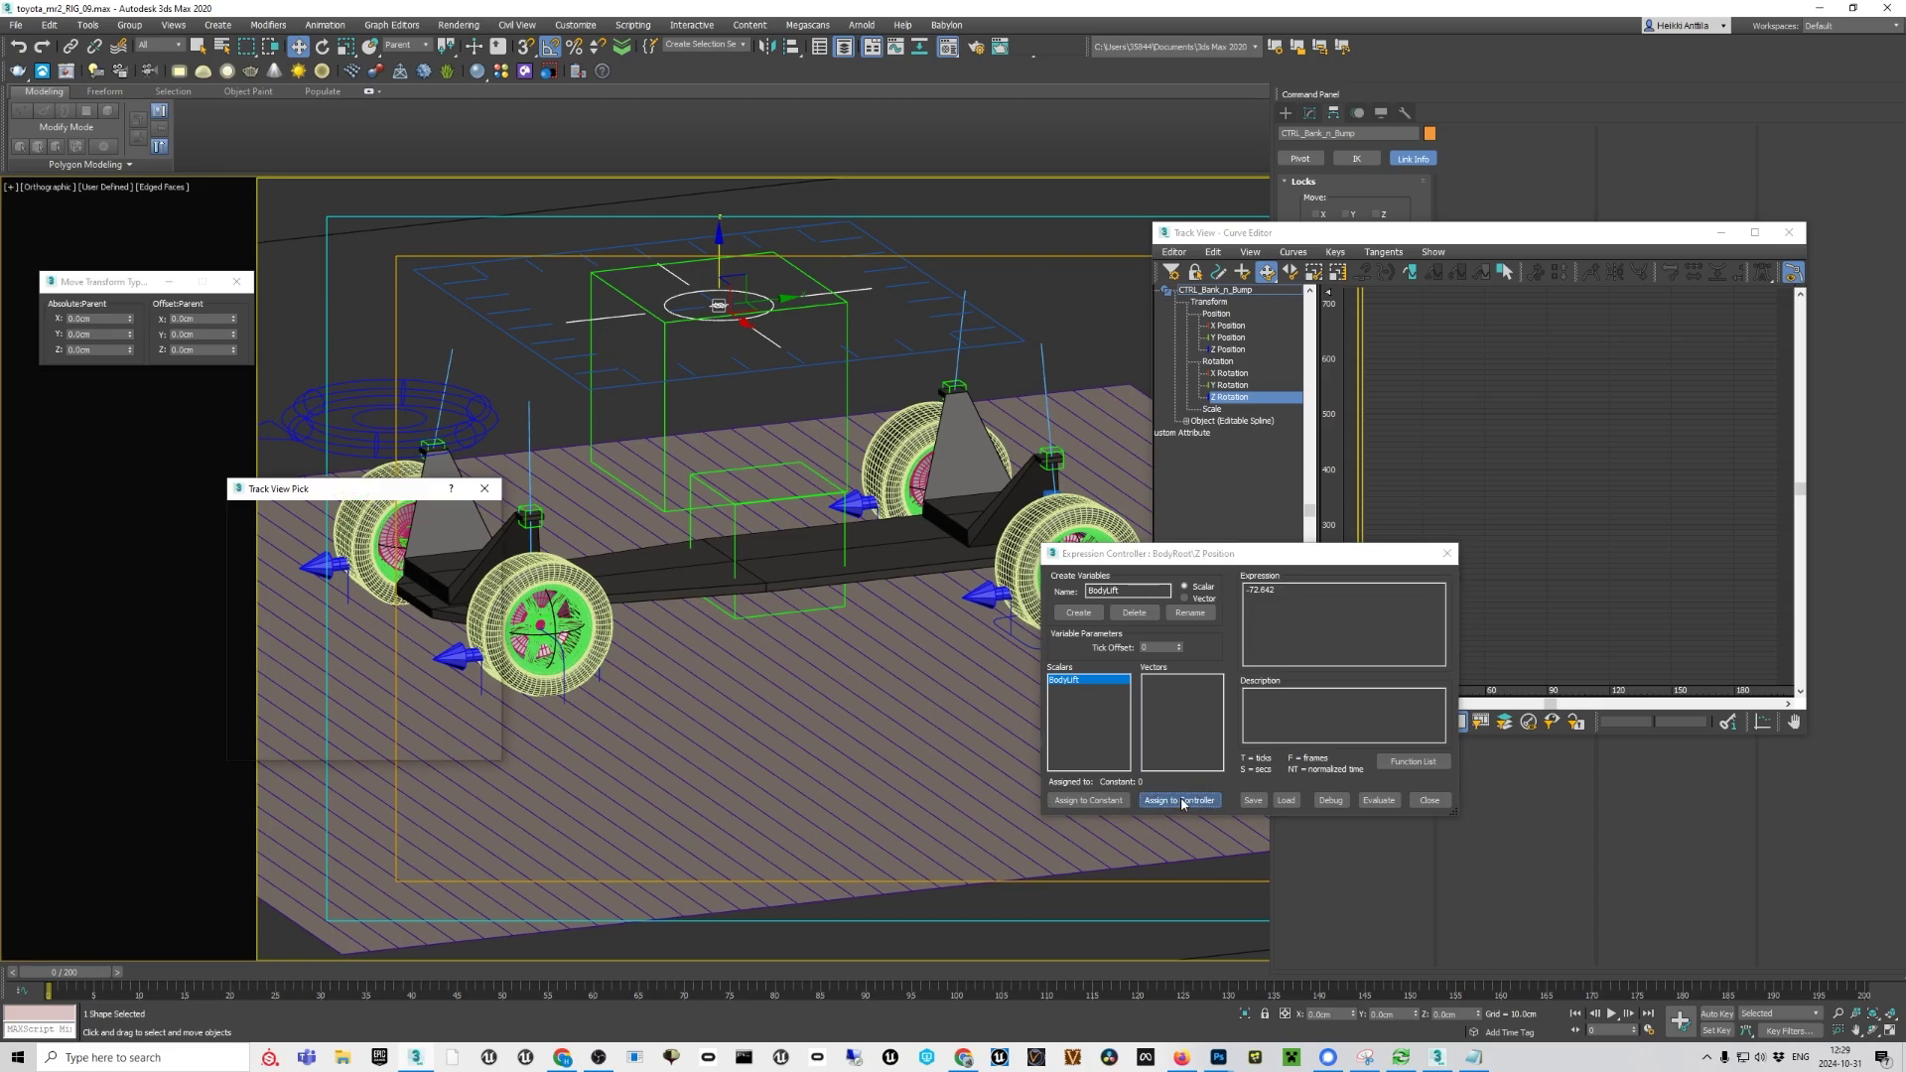
pyautogui.scroll(-10, 377, 665)
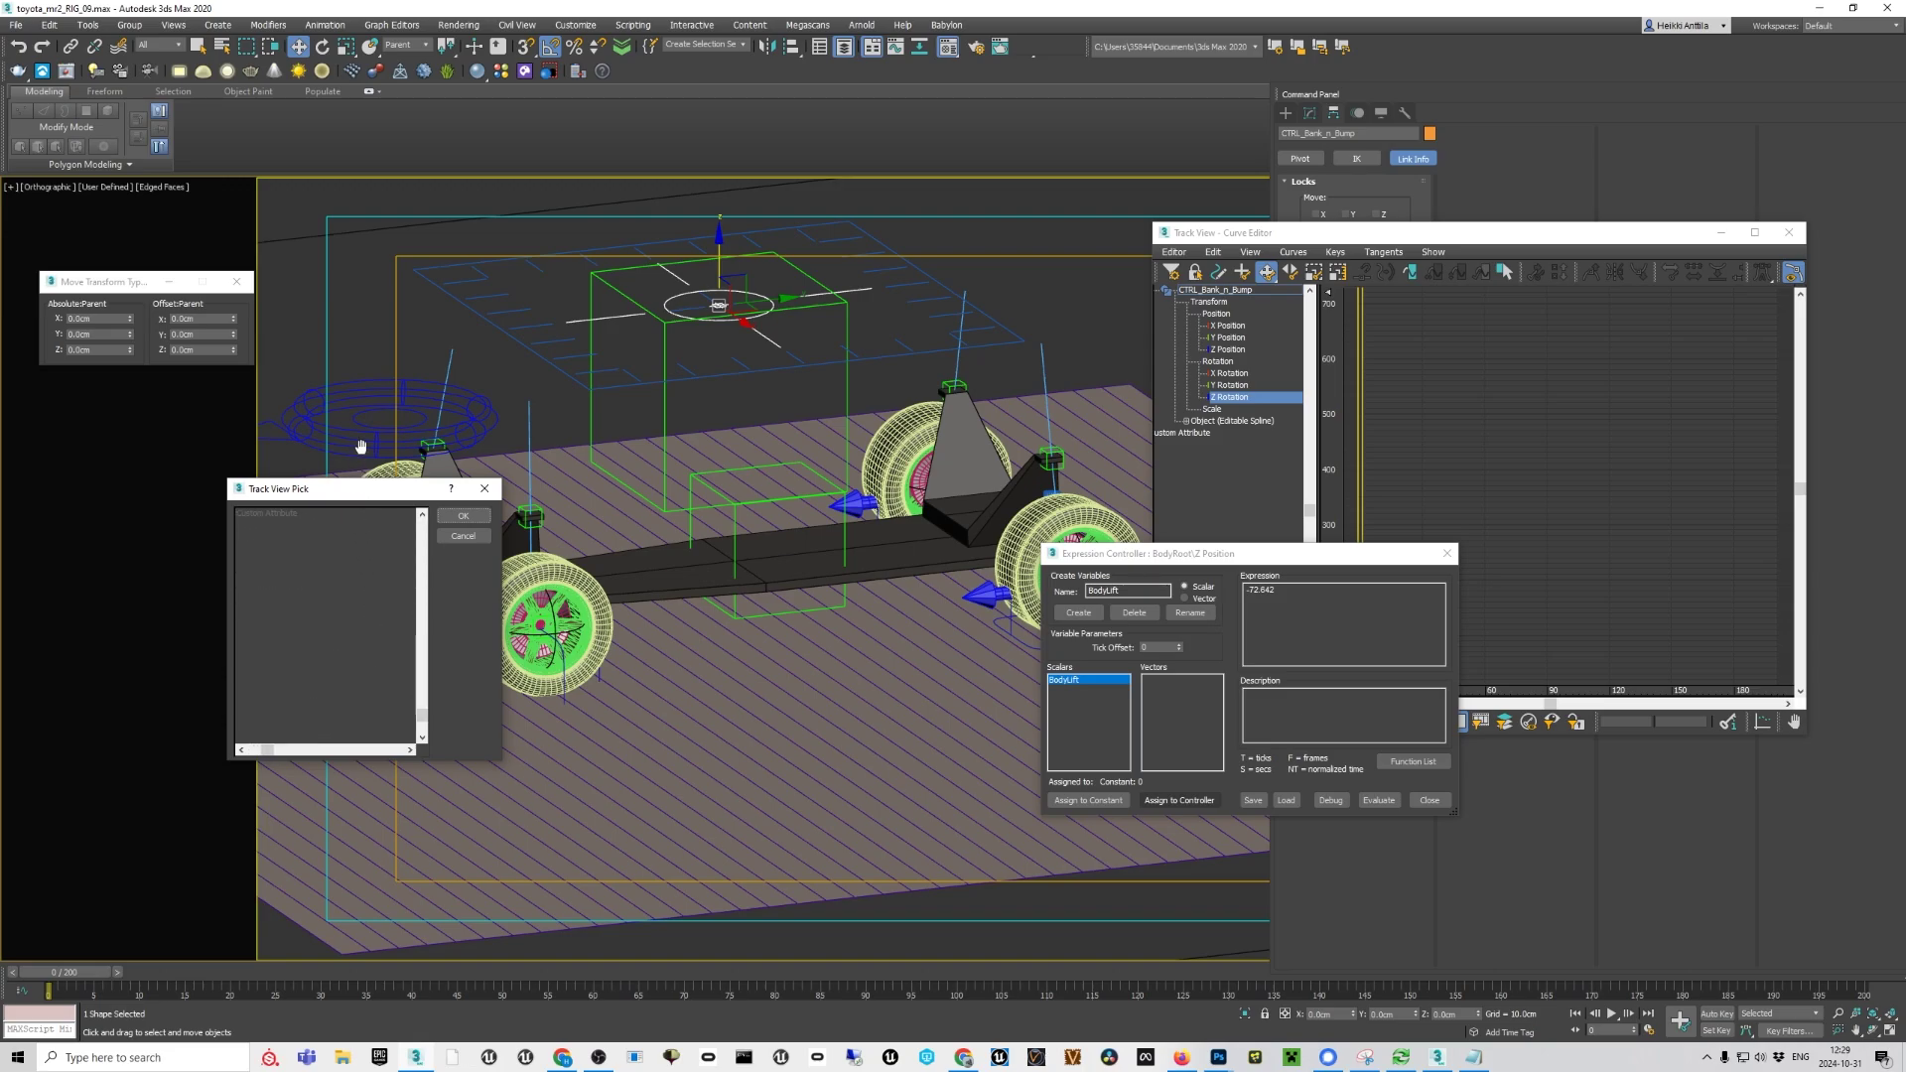
pyautogui.scroll(6, 361, 655)
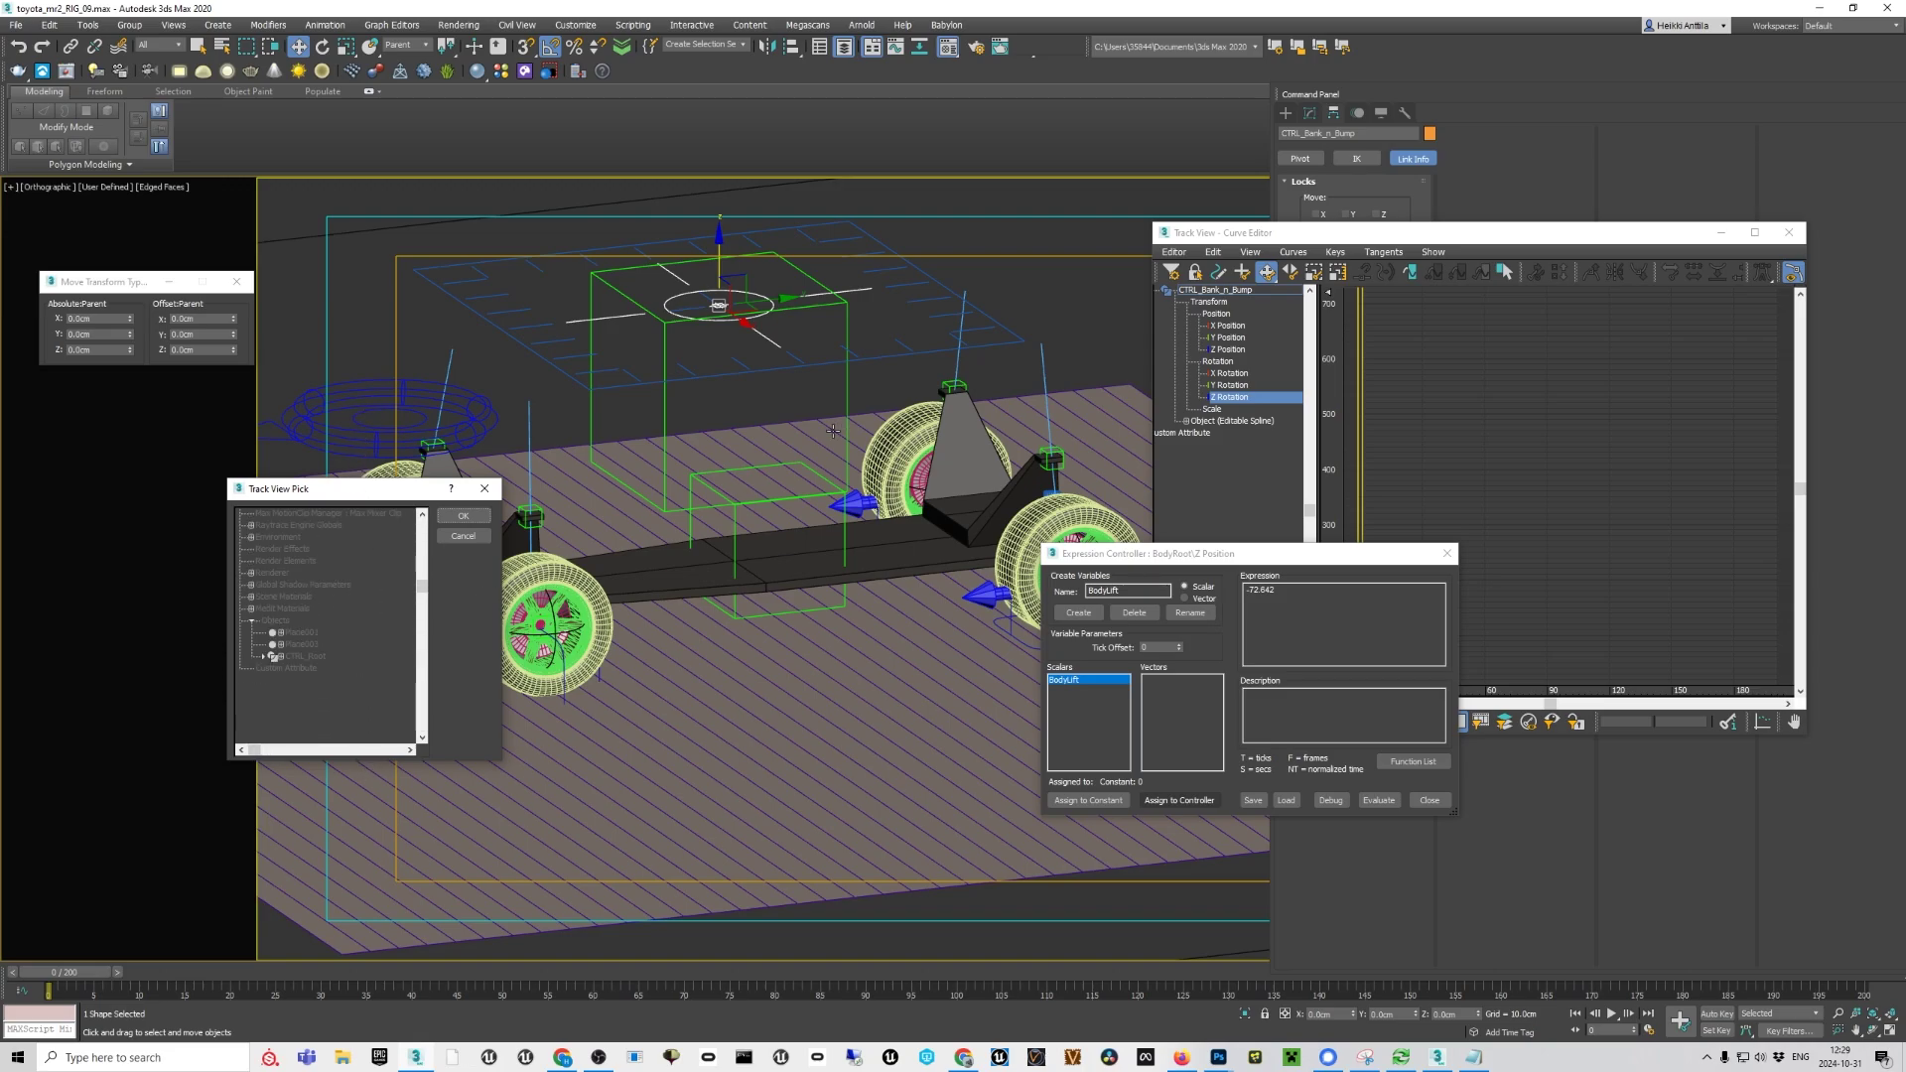
# Add BodyRoot to the selection and isolate it together with CTRL_Bank_n_Bump
pyautogui.keyDown('alt'); pyautogui.moveTo(832, 430); pyautogui.dragTo(760, 455, button='middle'); pyautogui.keyUp('alt')
pyautogui.keyDown('ctrl'); pyautogui.click(767, 466); pyautogui.keyUp('ctrl')
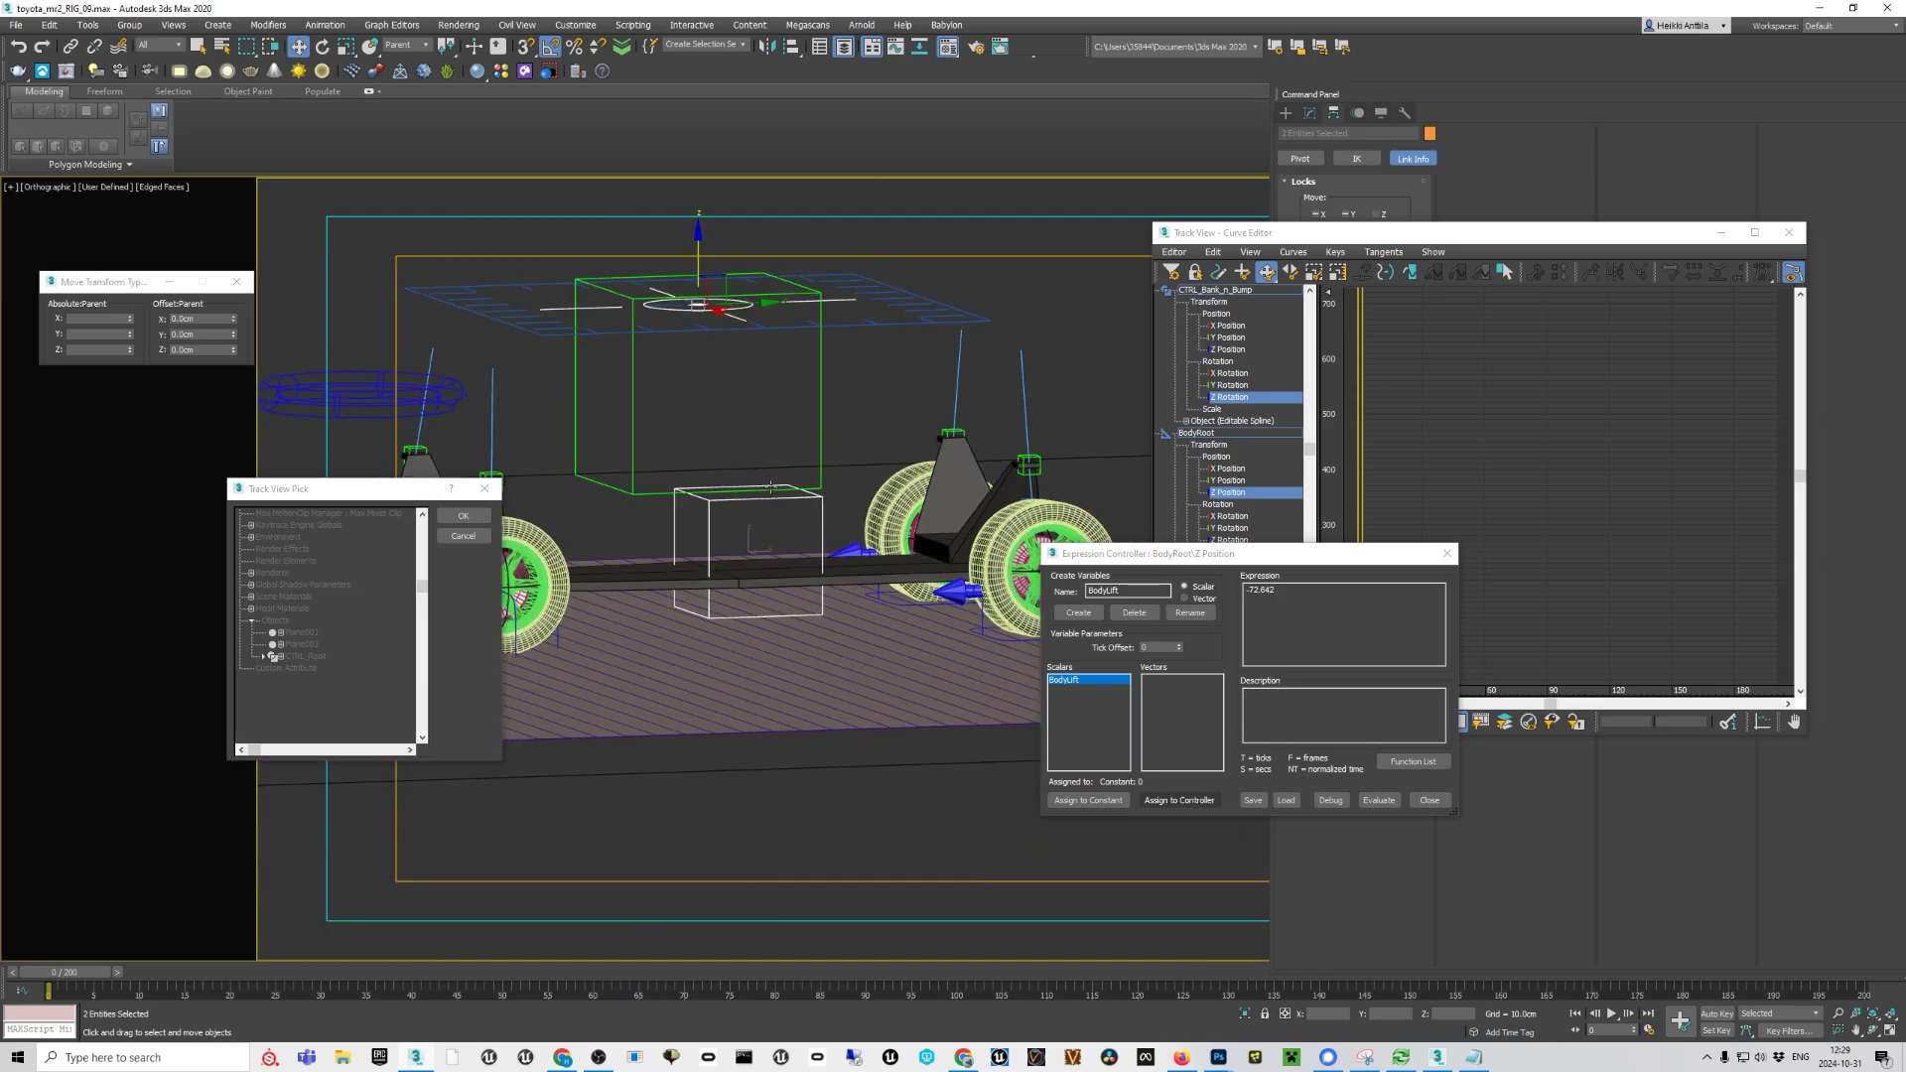
pyautogui.rightClick(771, 487)
pyautogui.click(813, 353)
pyautogui.moveTo(795, 522)
pyautogui.mouseDown(button='middle')
pyautogui.moveTo(783, 539)
pyautogui.moveTo(812, 519)
pyautogui.mouseUp(button='middle')
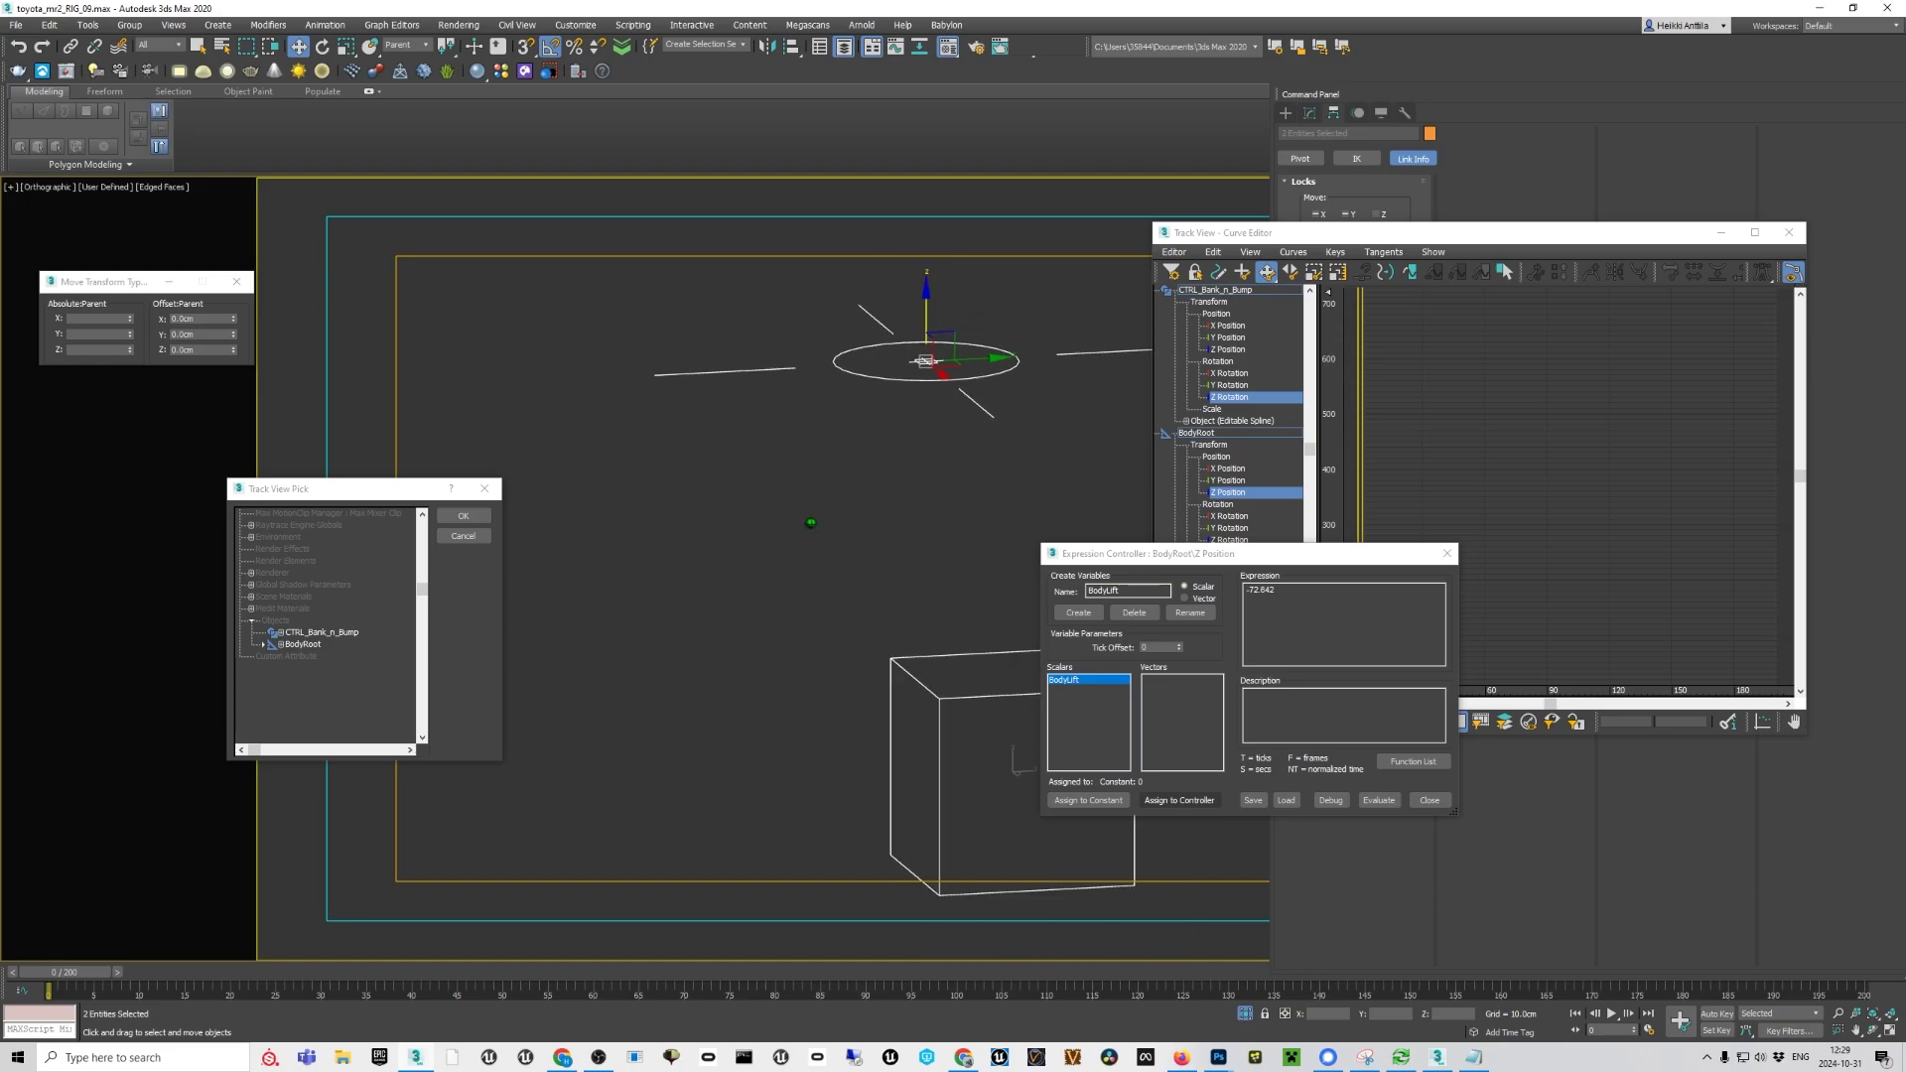
# Assign the BodyLift variable to the Z Position controller of CTRL_Bank_n_Bump
pyautogui.scroll(-3, 816, 518)
pyautogui.moveTo(859, 581)
pyautogui.mouseDown(button='middle')
pyautogui.moveTo(738, 601)
pyautogui.moveTo(532, 283)
pyautogui.mouseUp(button='middle')
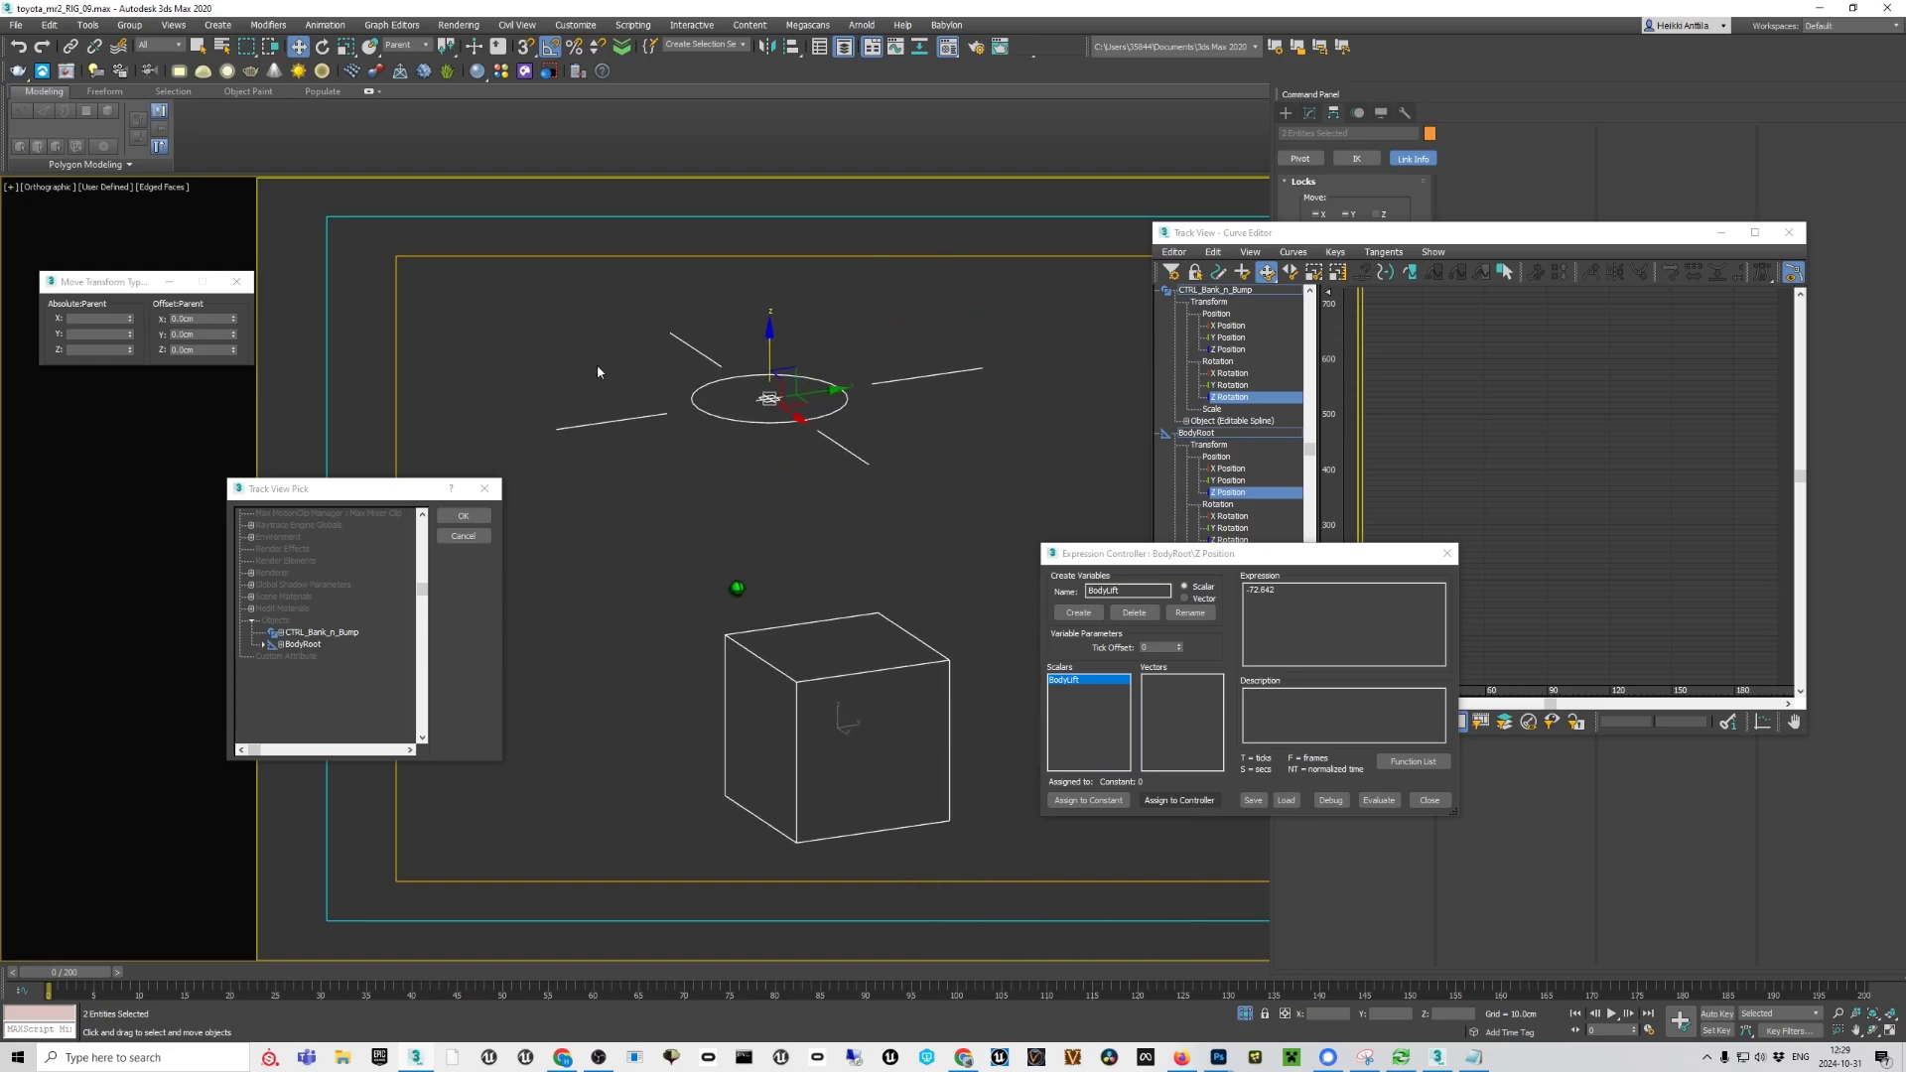
pyautogui.keyDown('alt'); pyautogui.moveTo(598, 367); pyautogui.dragTo(564, 171, button='middle'); pyautogui.keyUp('alt')
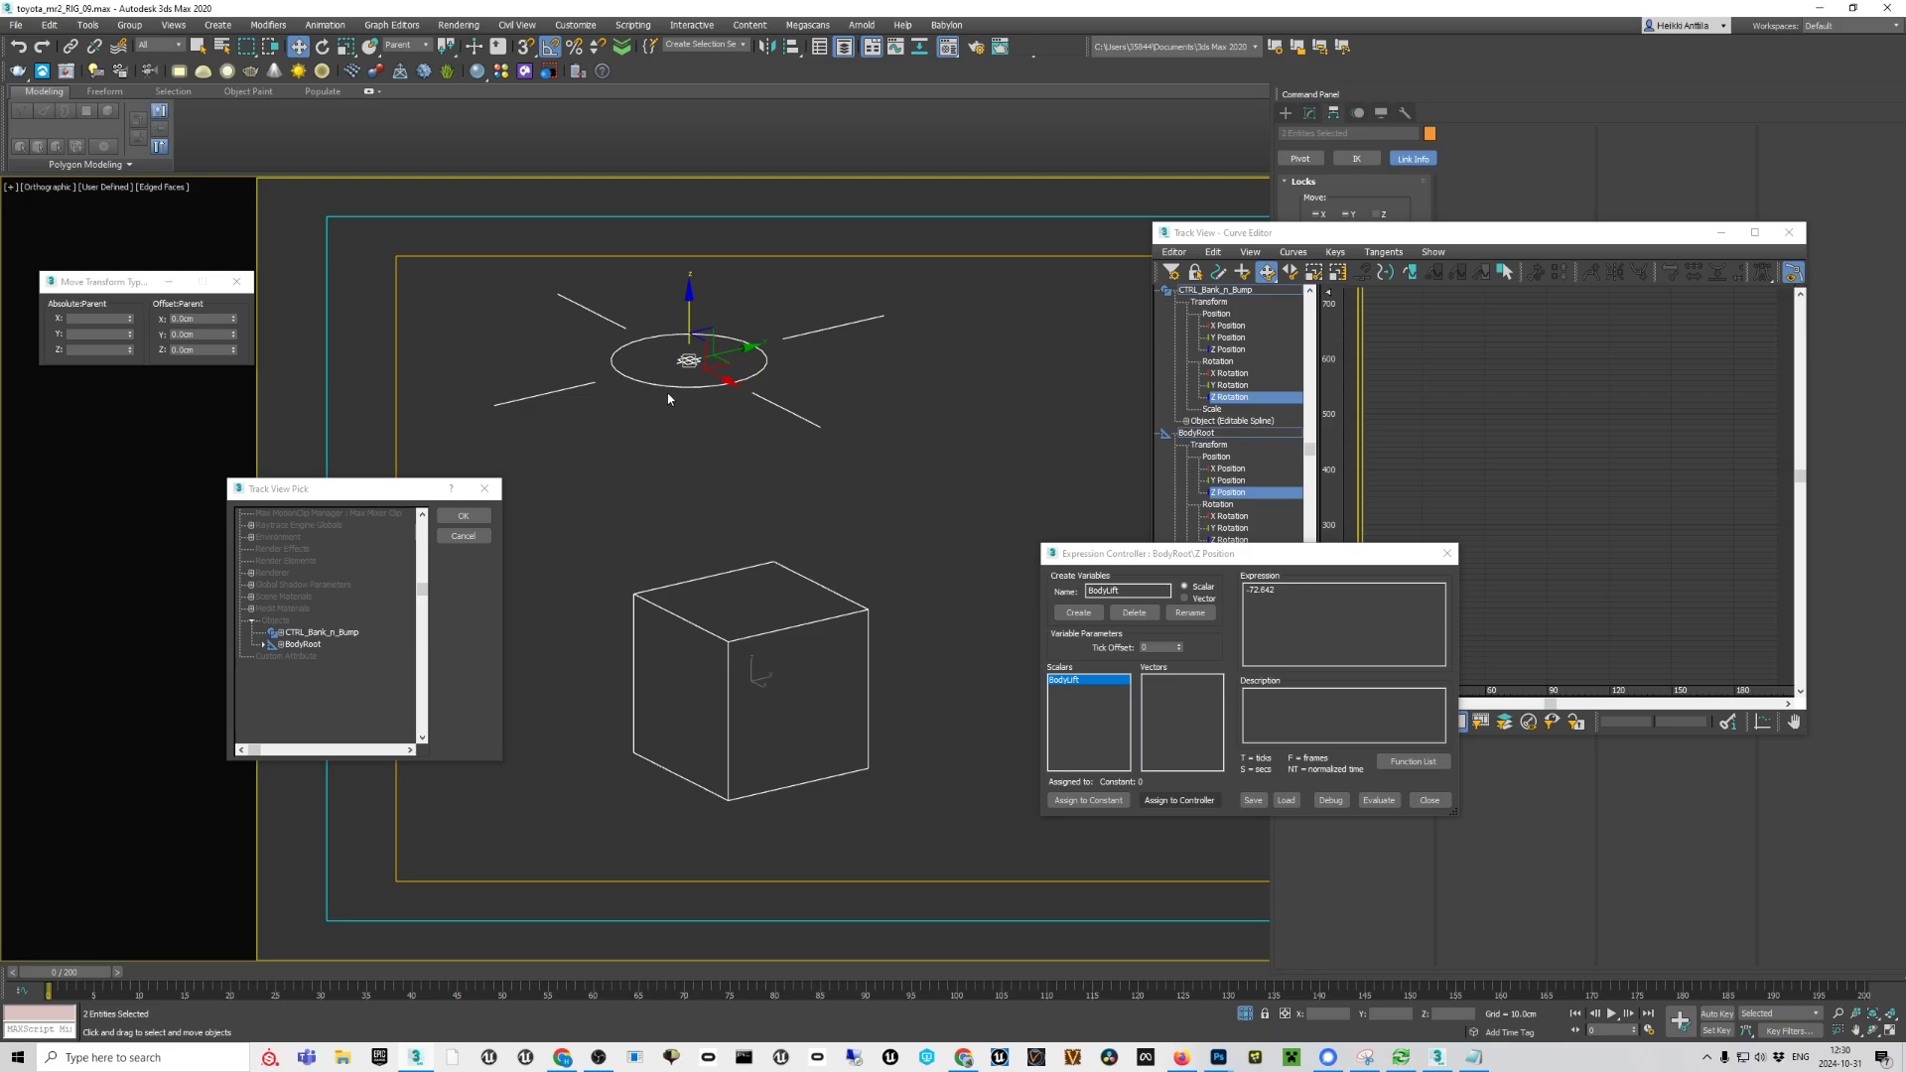
pyautogui.click(281, 633)
pyautogui.click(293, 645)
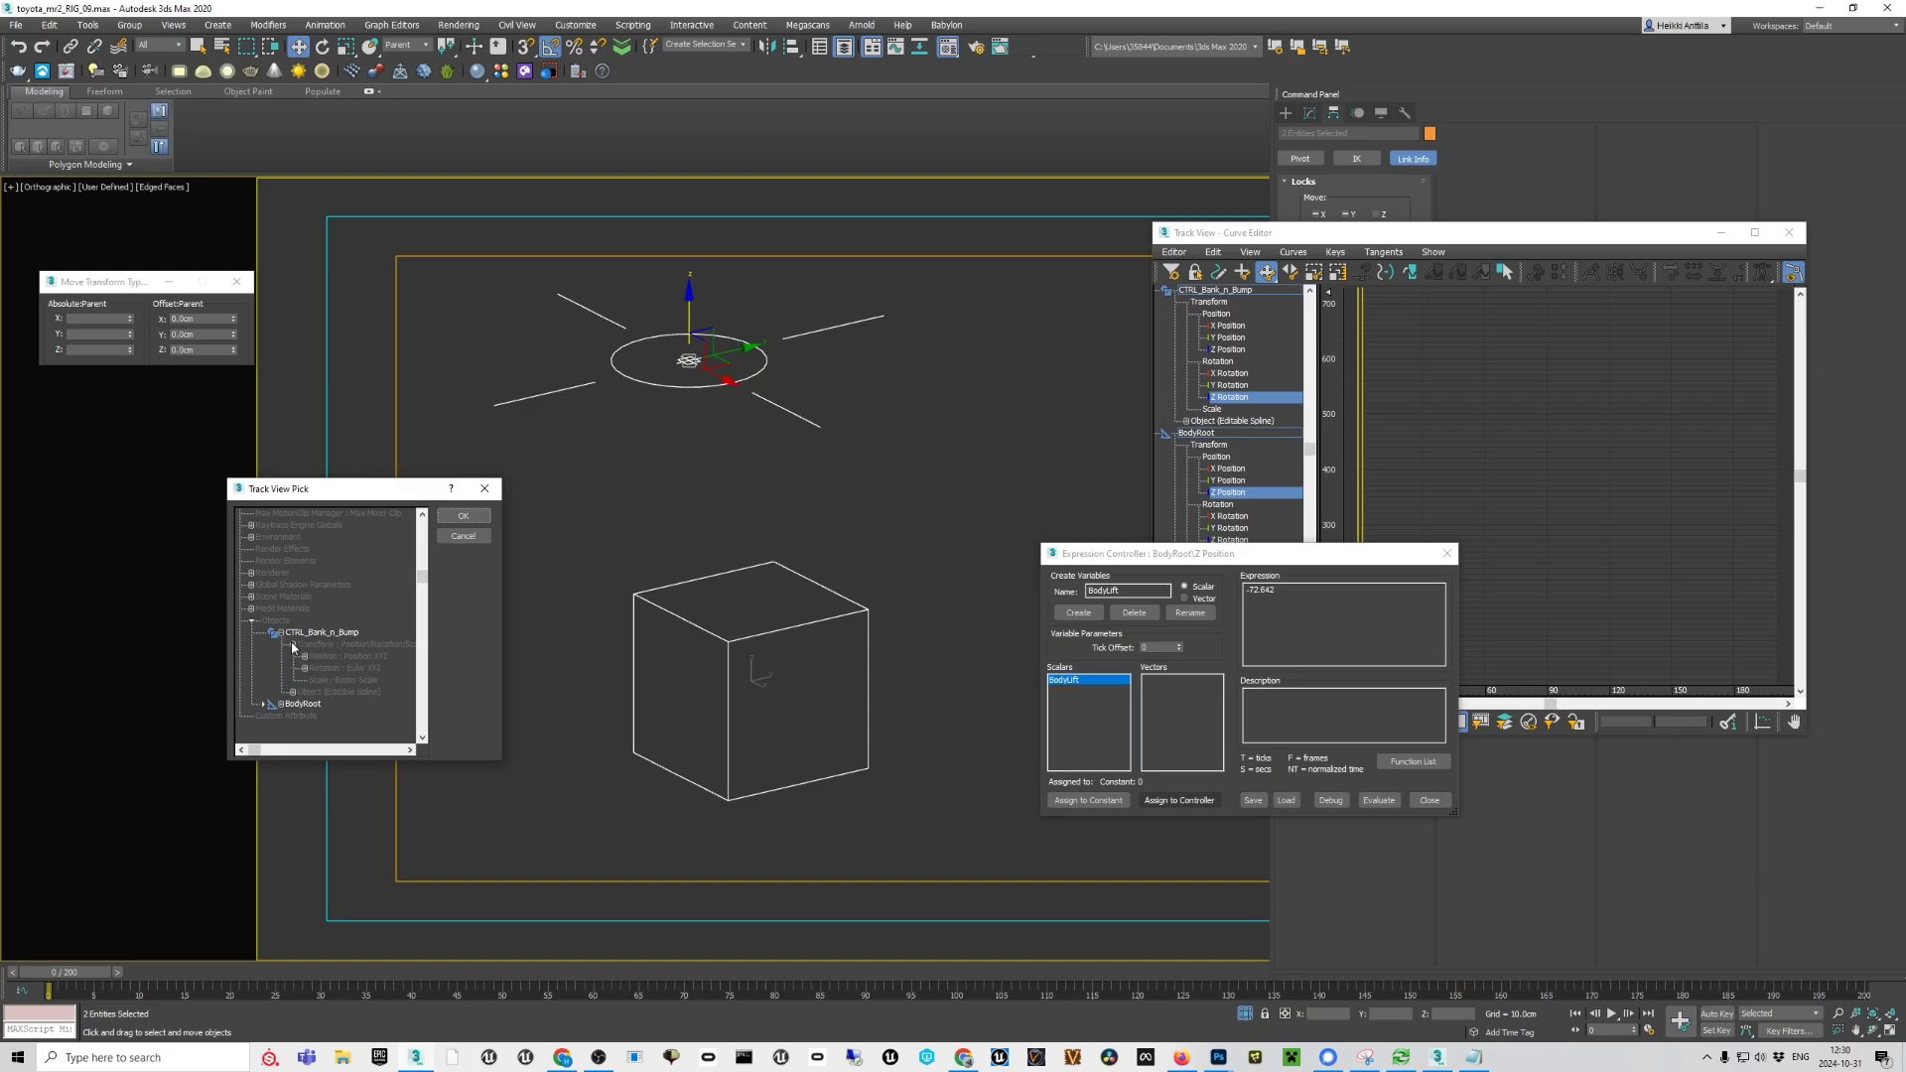
pyautogui.click(303, 659)
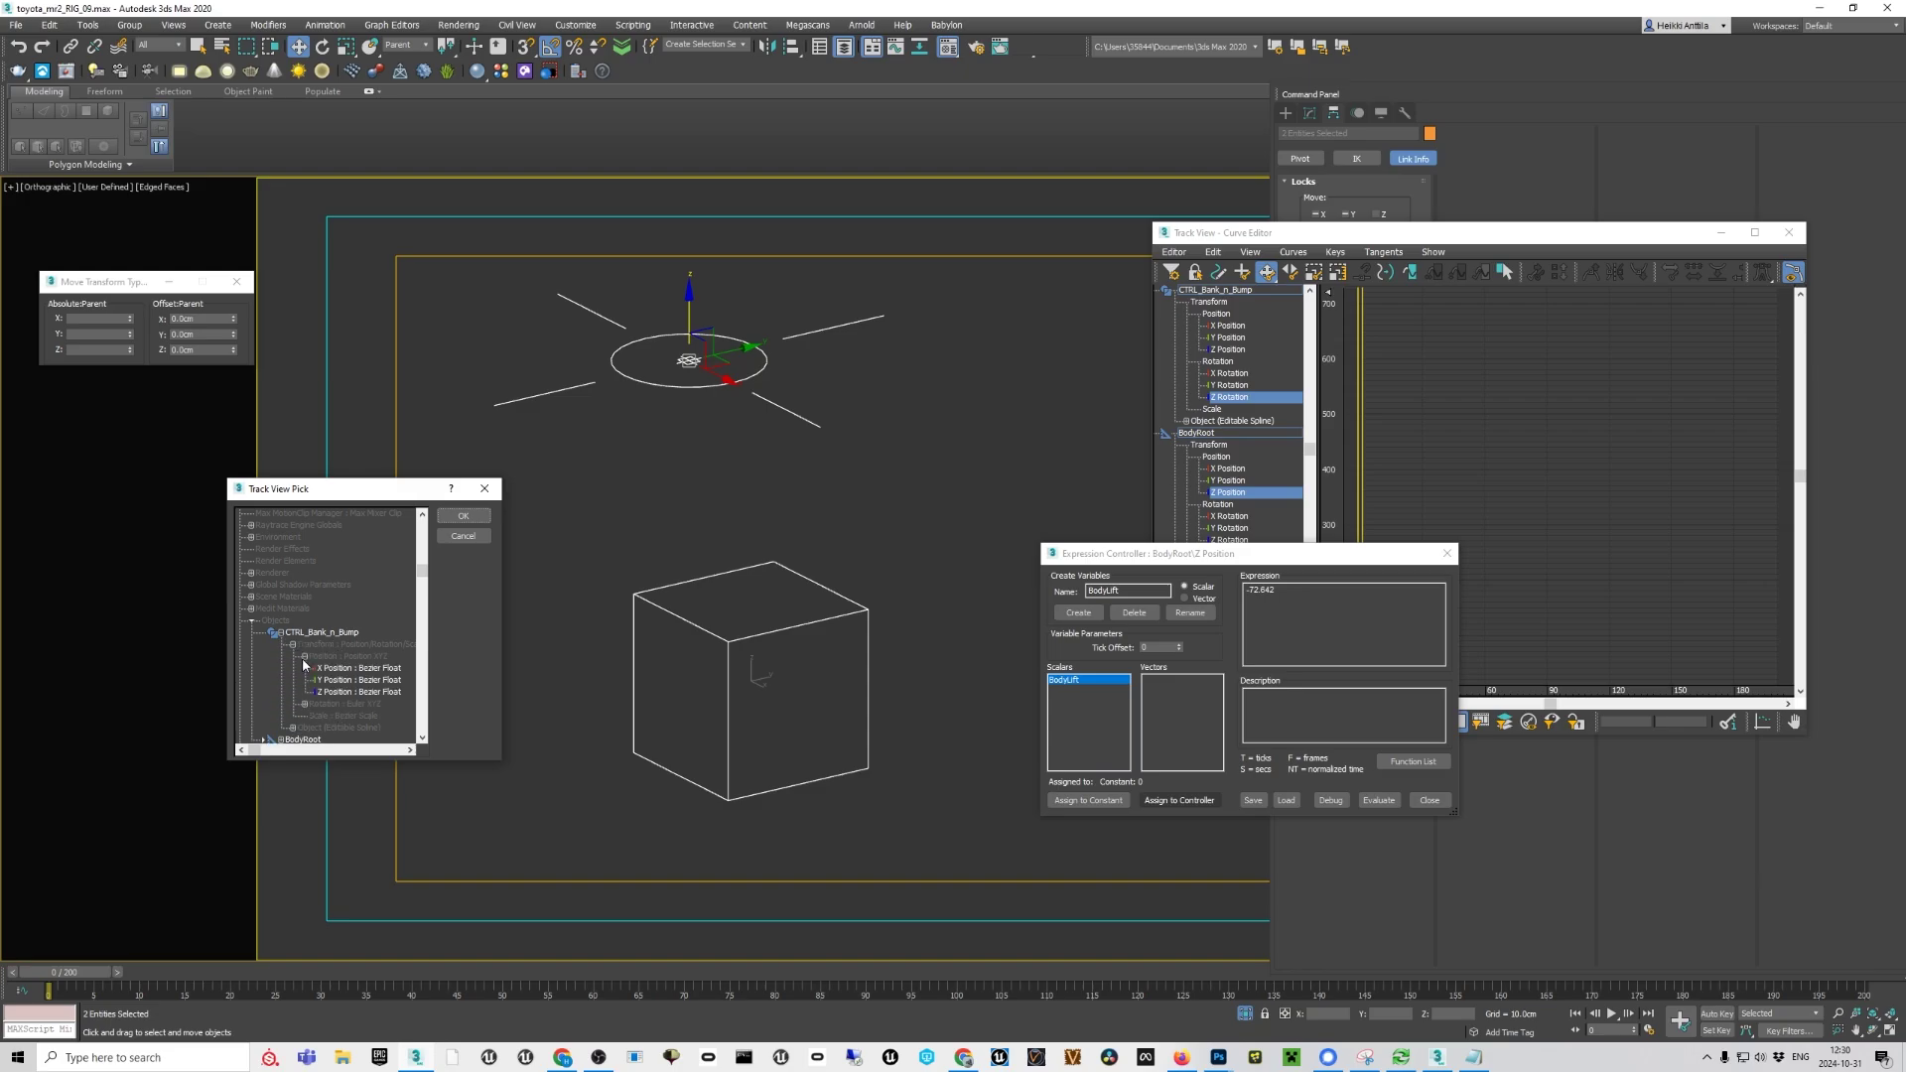
pyautogui.click(355, 693)
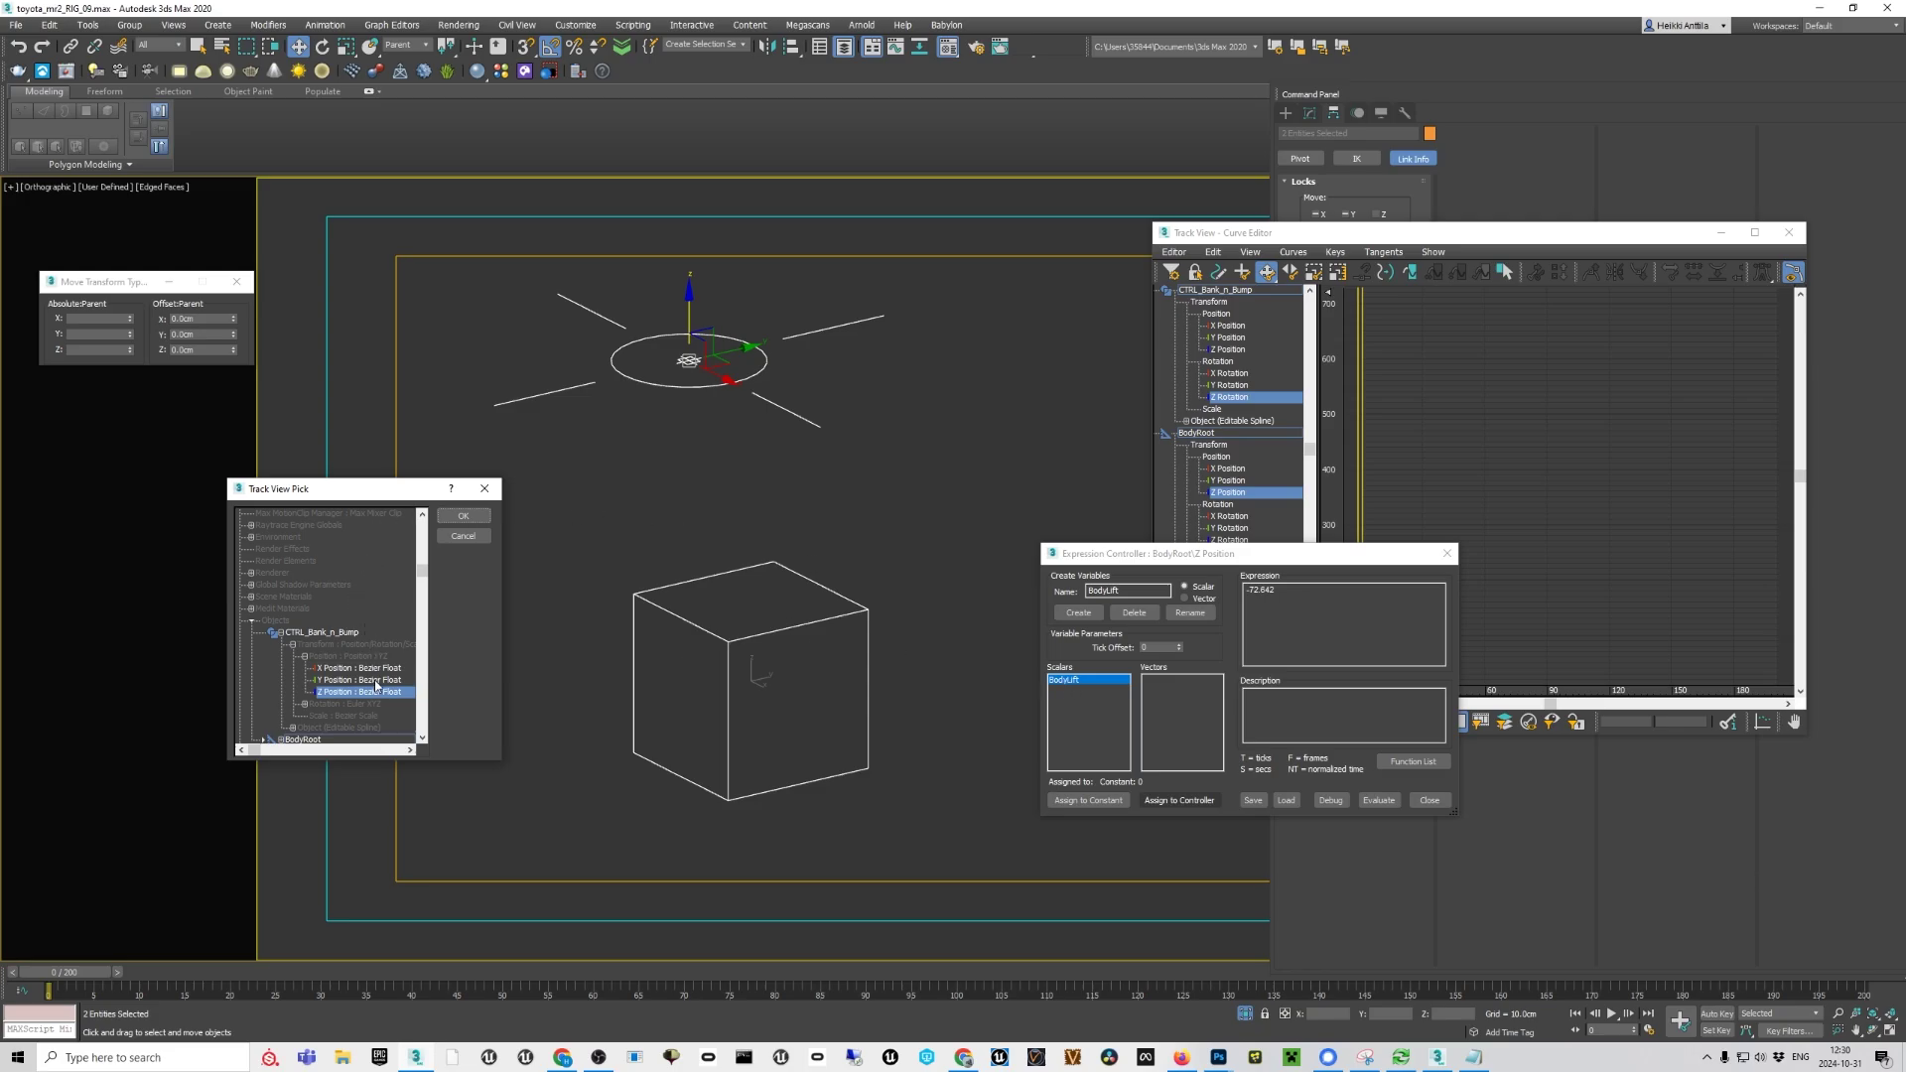
pyautogui.click(464, 516)
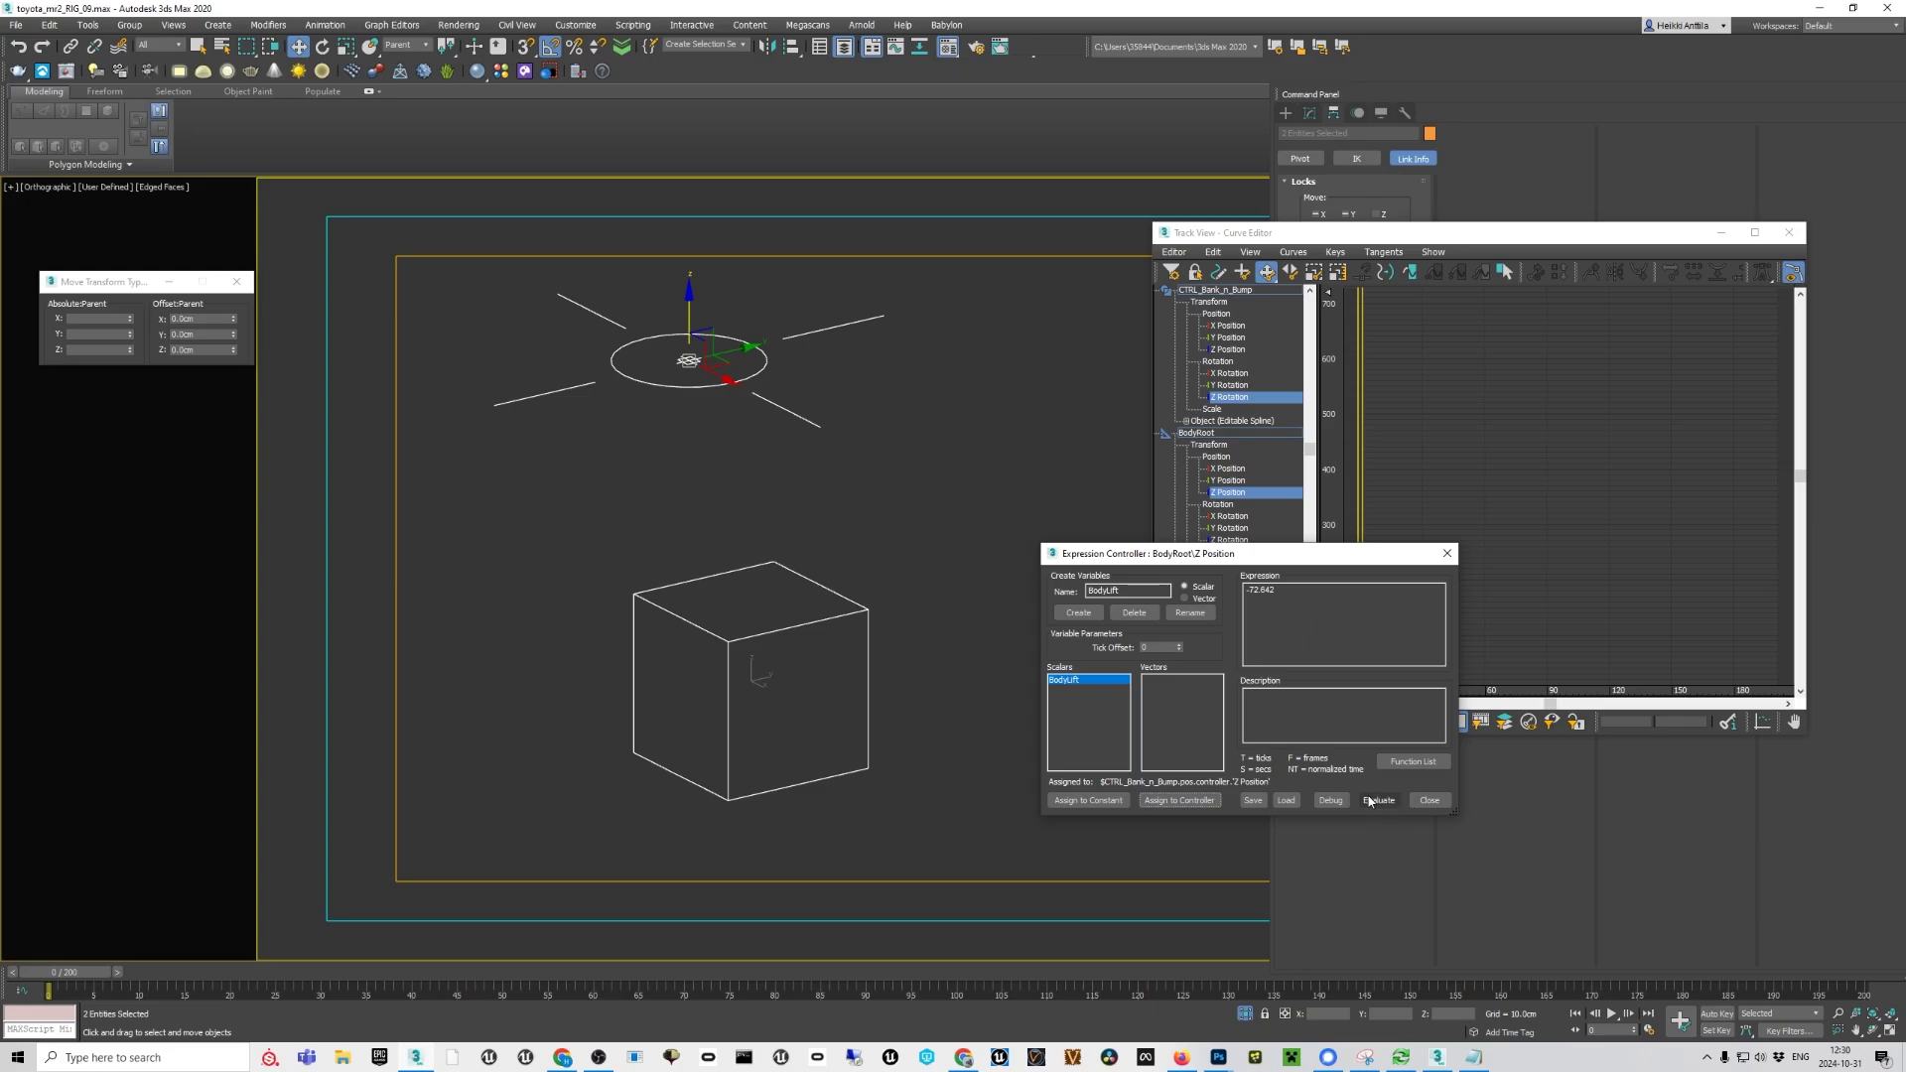
# Replace BodyRoot's Z Position expression with BodyLift and evaluate it
pyautogui.click(1338, 596)
pyautogui.moveTo(1337, 595); pyautogui.dragTo(925, 570)
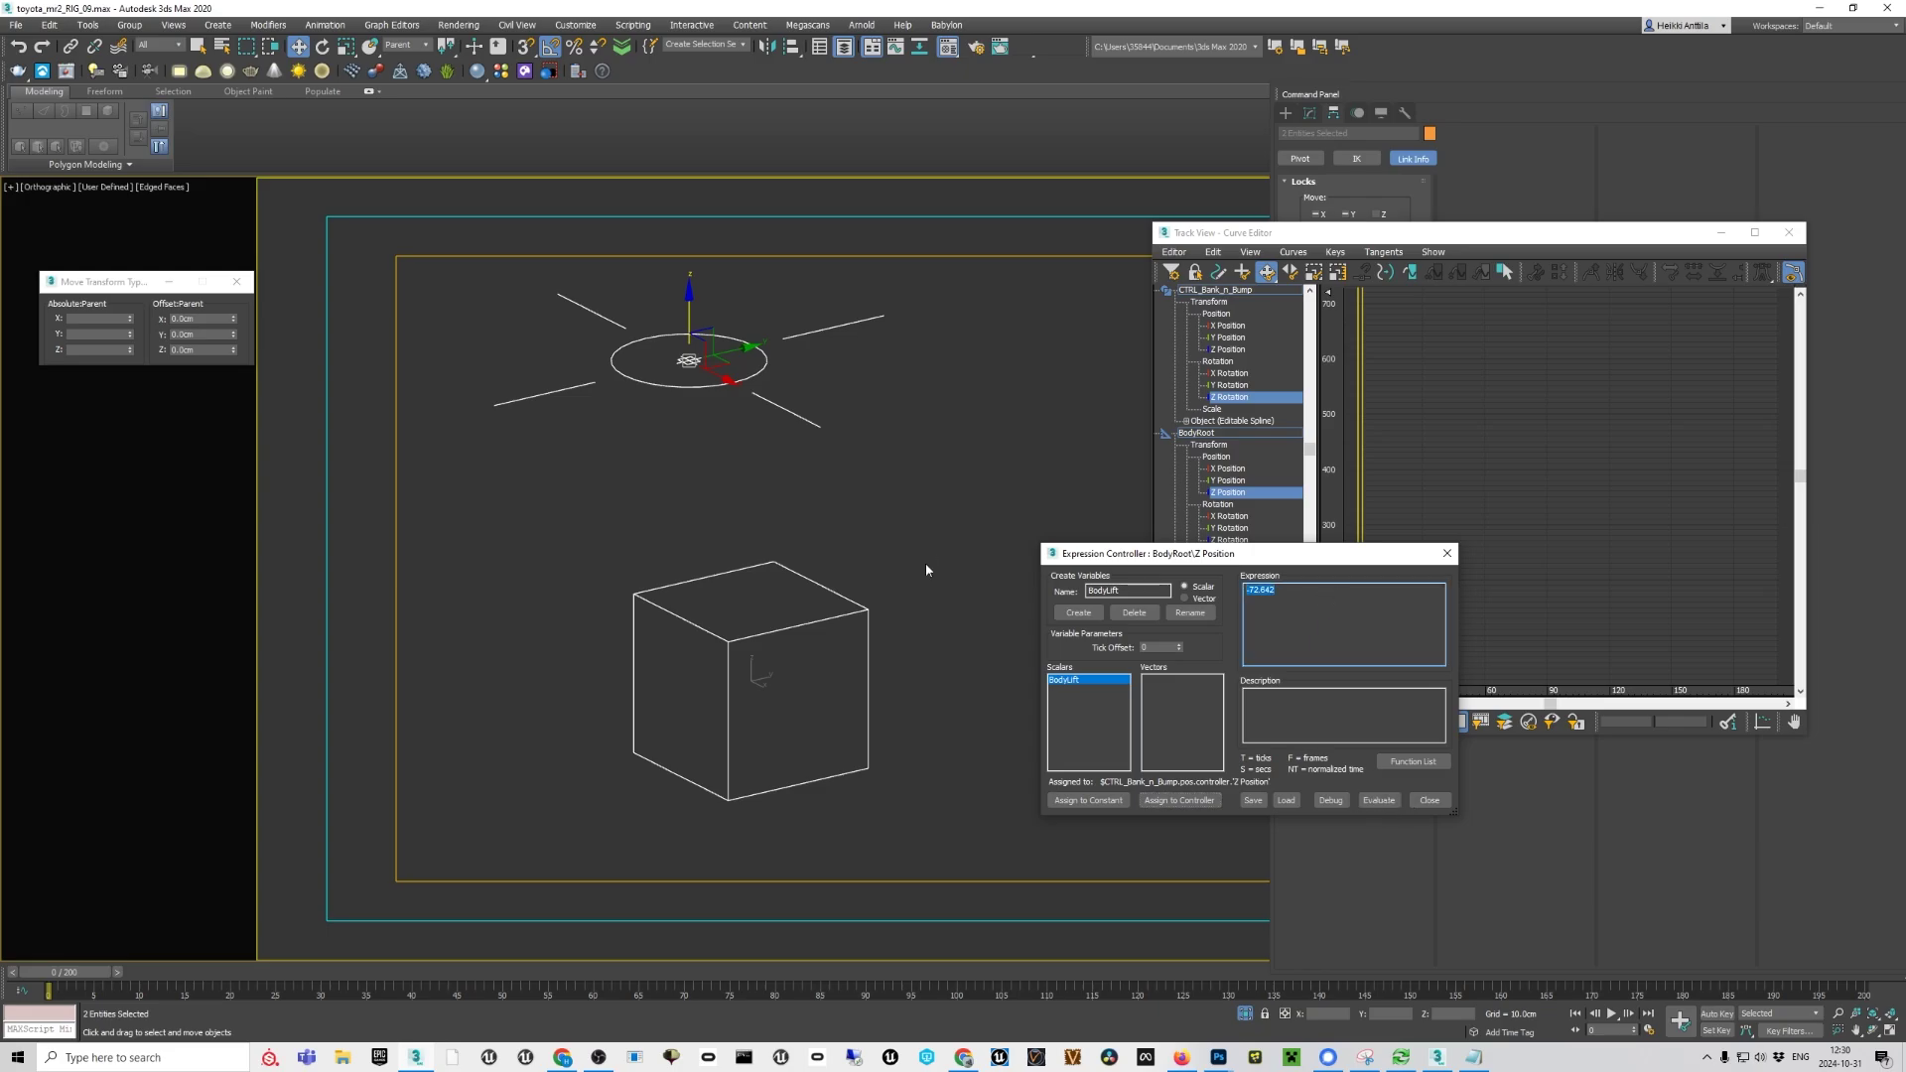
pyautogui.write('BodyLift')
pyautogui.click(1379, 801)
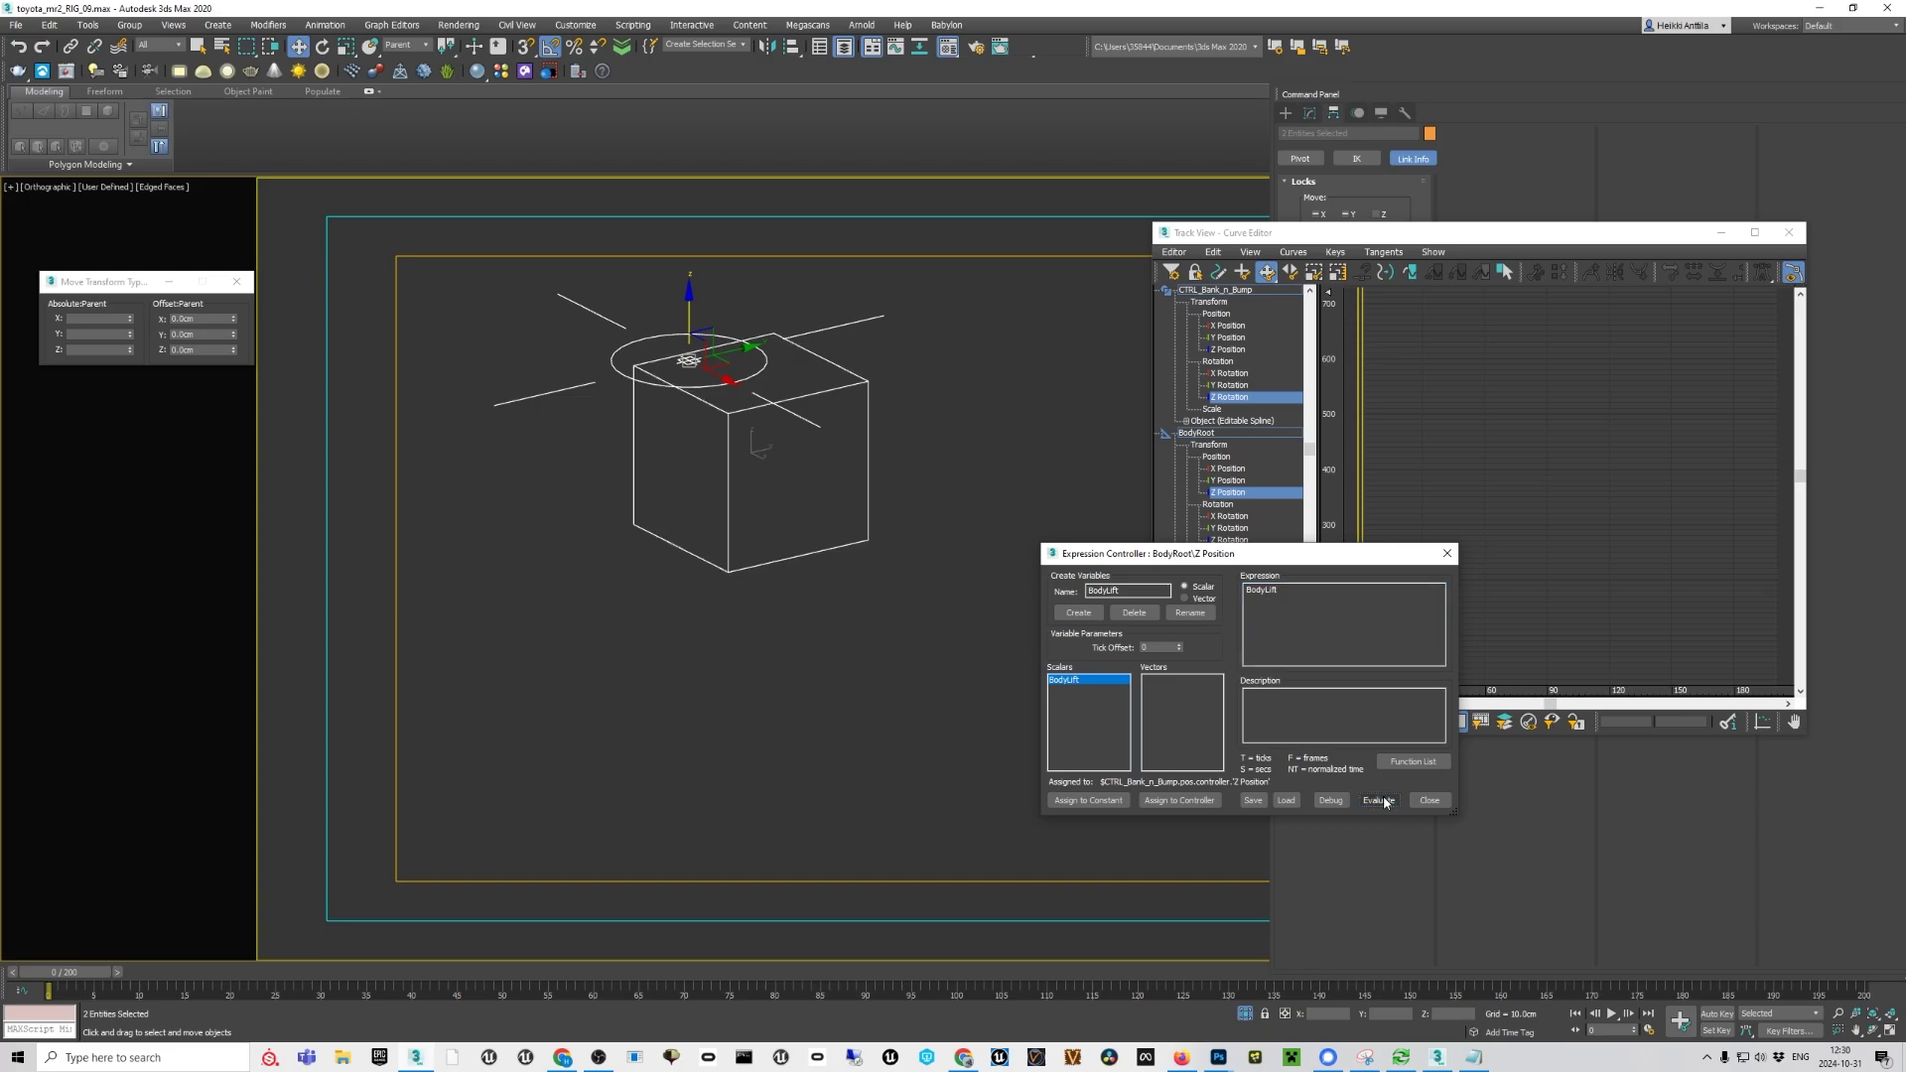
pyautogui.moveTo(862, 594)
pyautogui.keyDown('alt'); pyautogui.mouseDown(button='middle')
pyautogui.moveTo(834, 566)
pyautogui.moveTo(848, 582)
pyautogui.mouseUp(button='middle'); pyautogui.keyUp('alt')
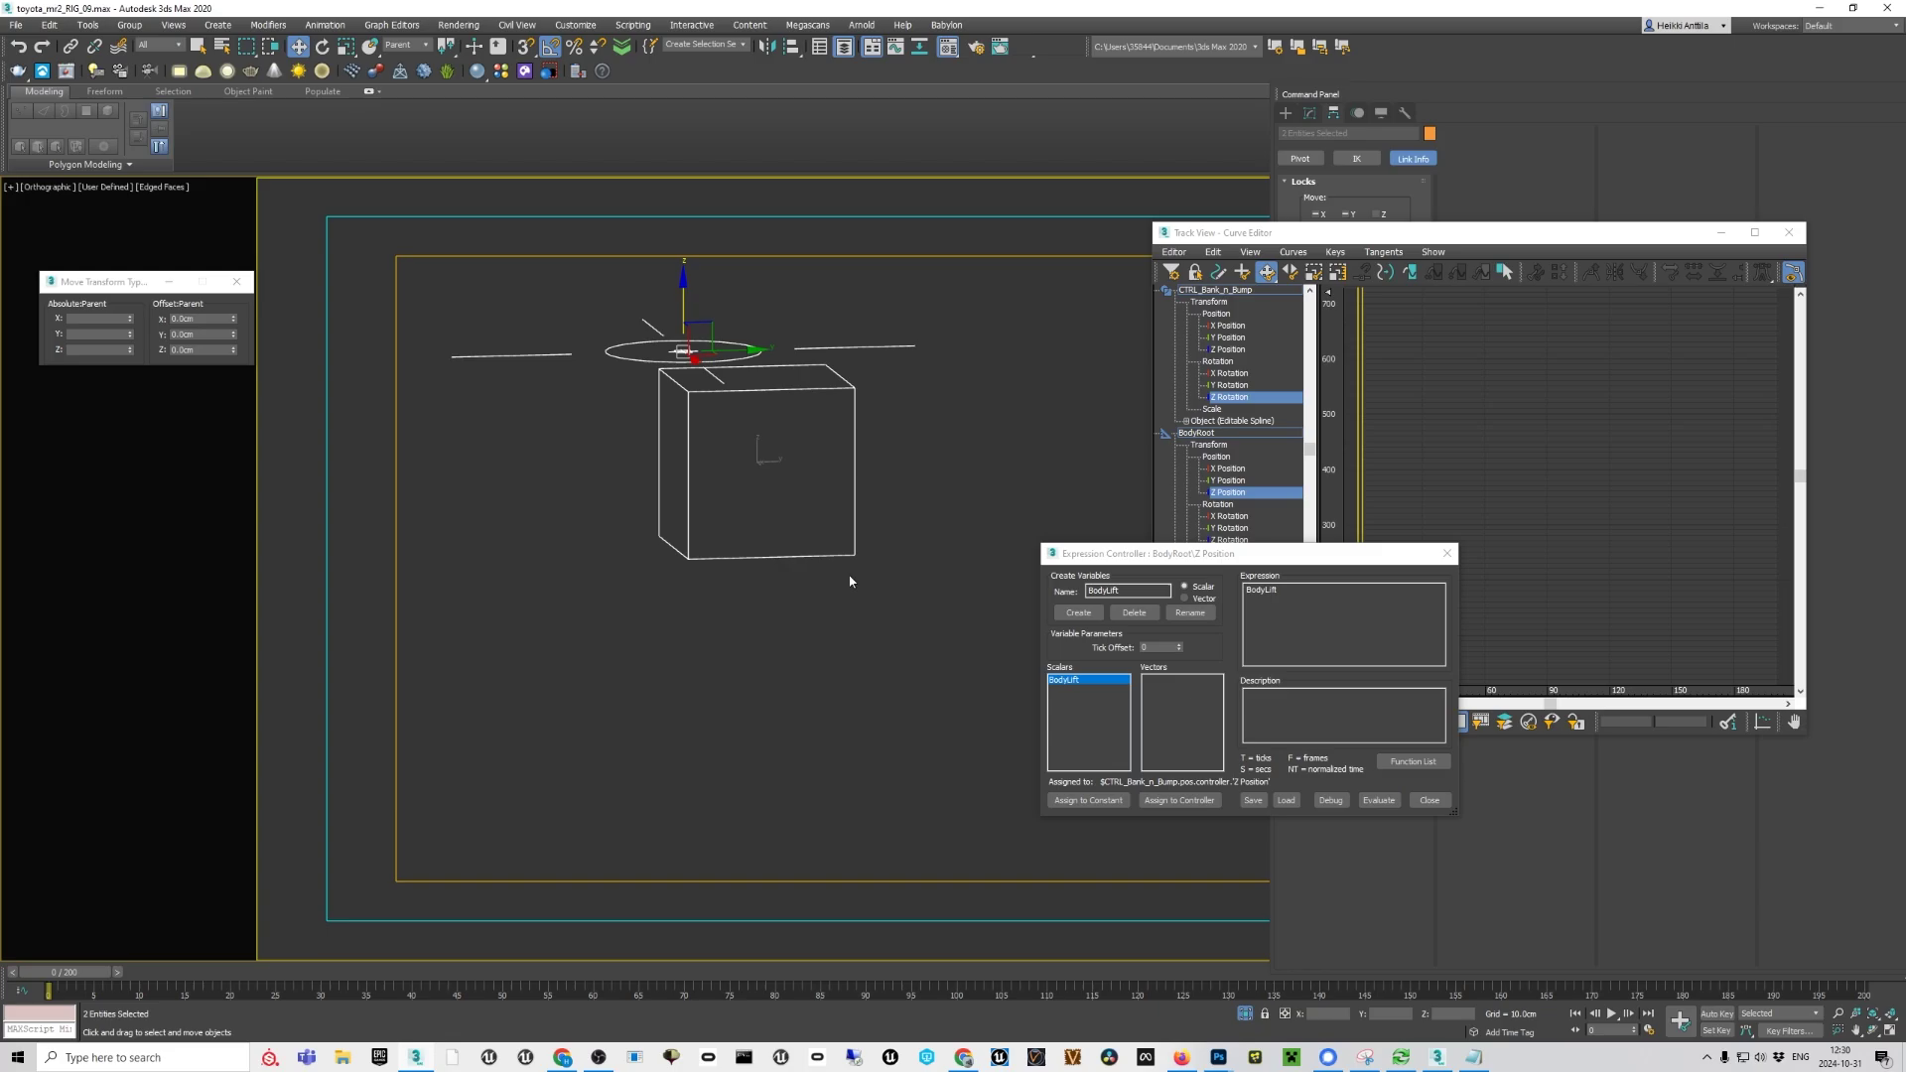
# Open the expression debug window and move it clear of the model
pyautogui.click(1332, 801)
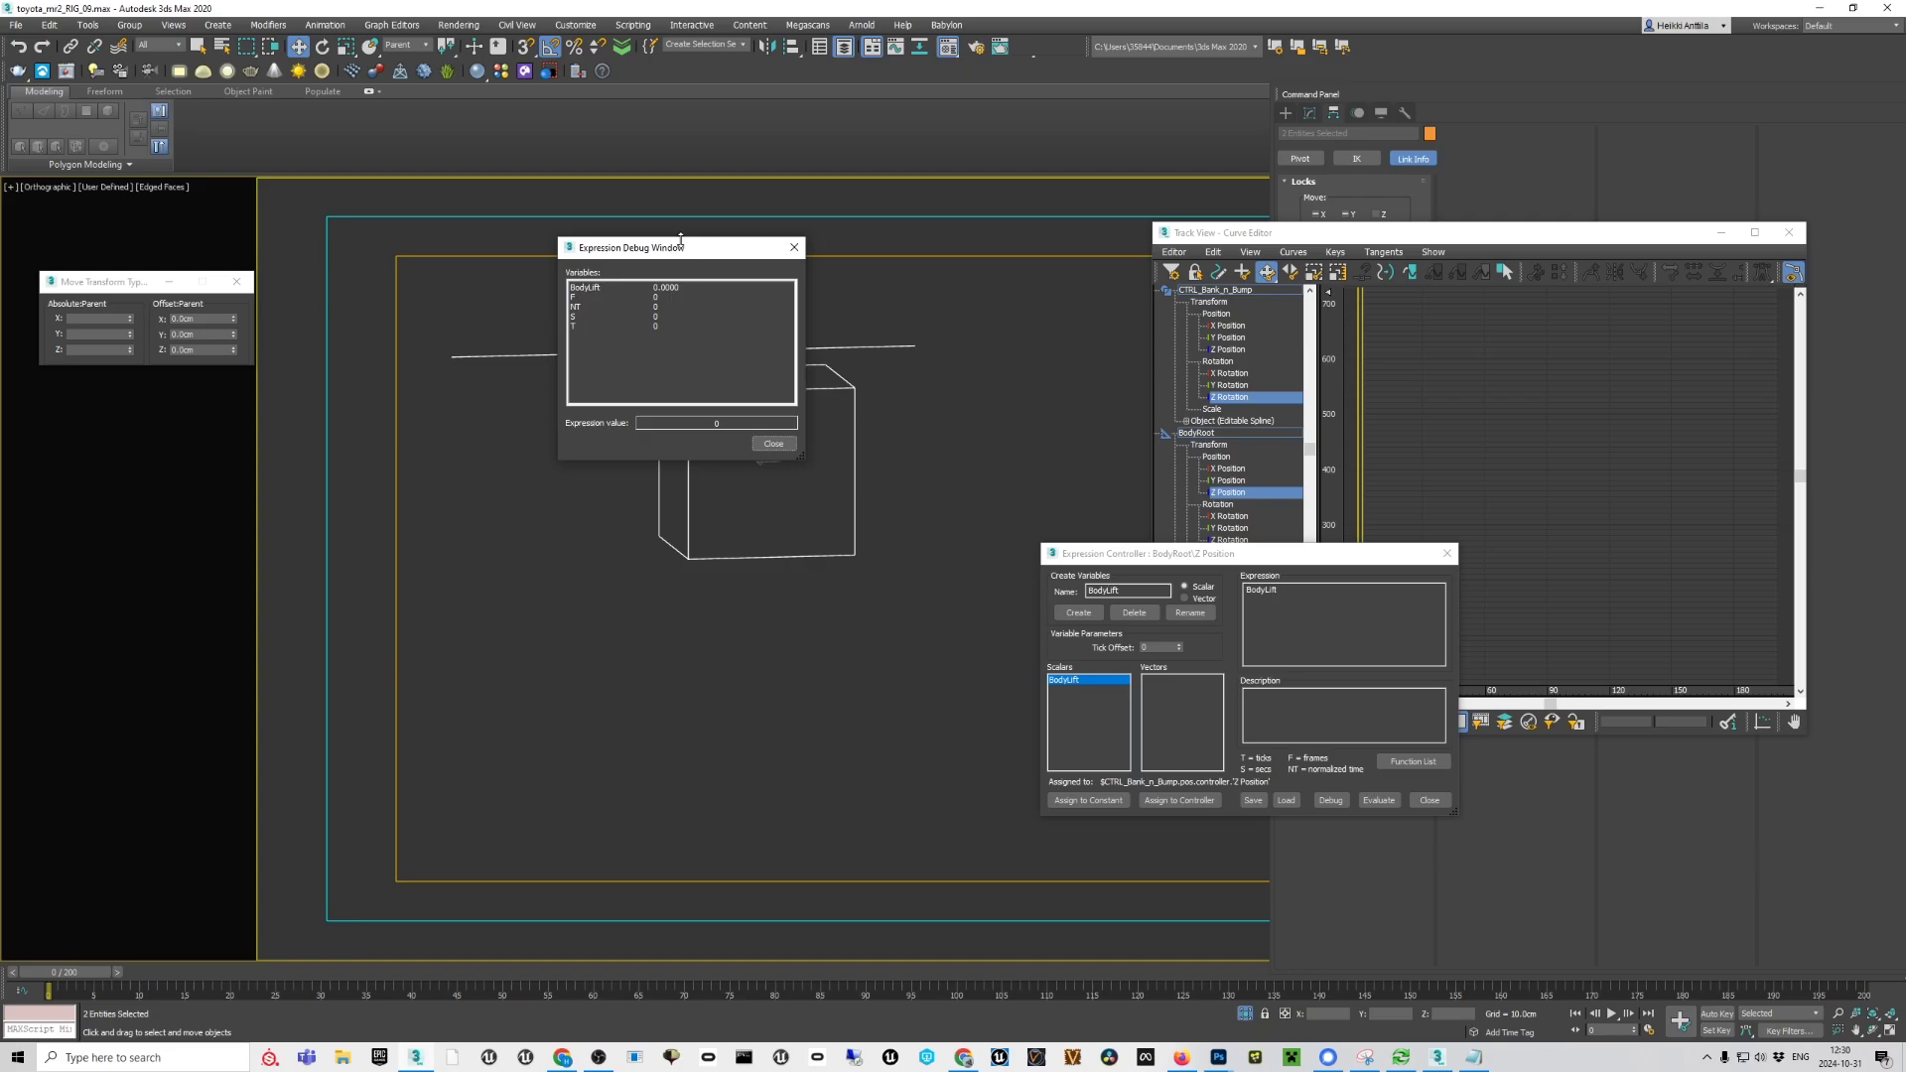
pyautogui.moveTo(685, 252); pyautogui.dragTo(303, 353)
pyautogui.moveTo(779, 473); pyautogui.dragTo(777, 528, button='middle')
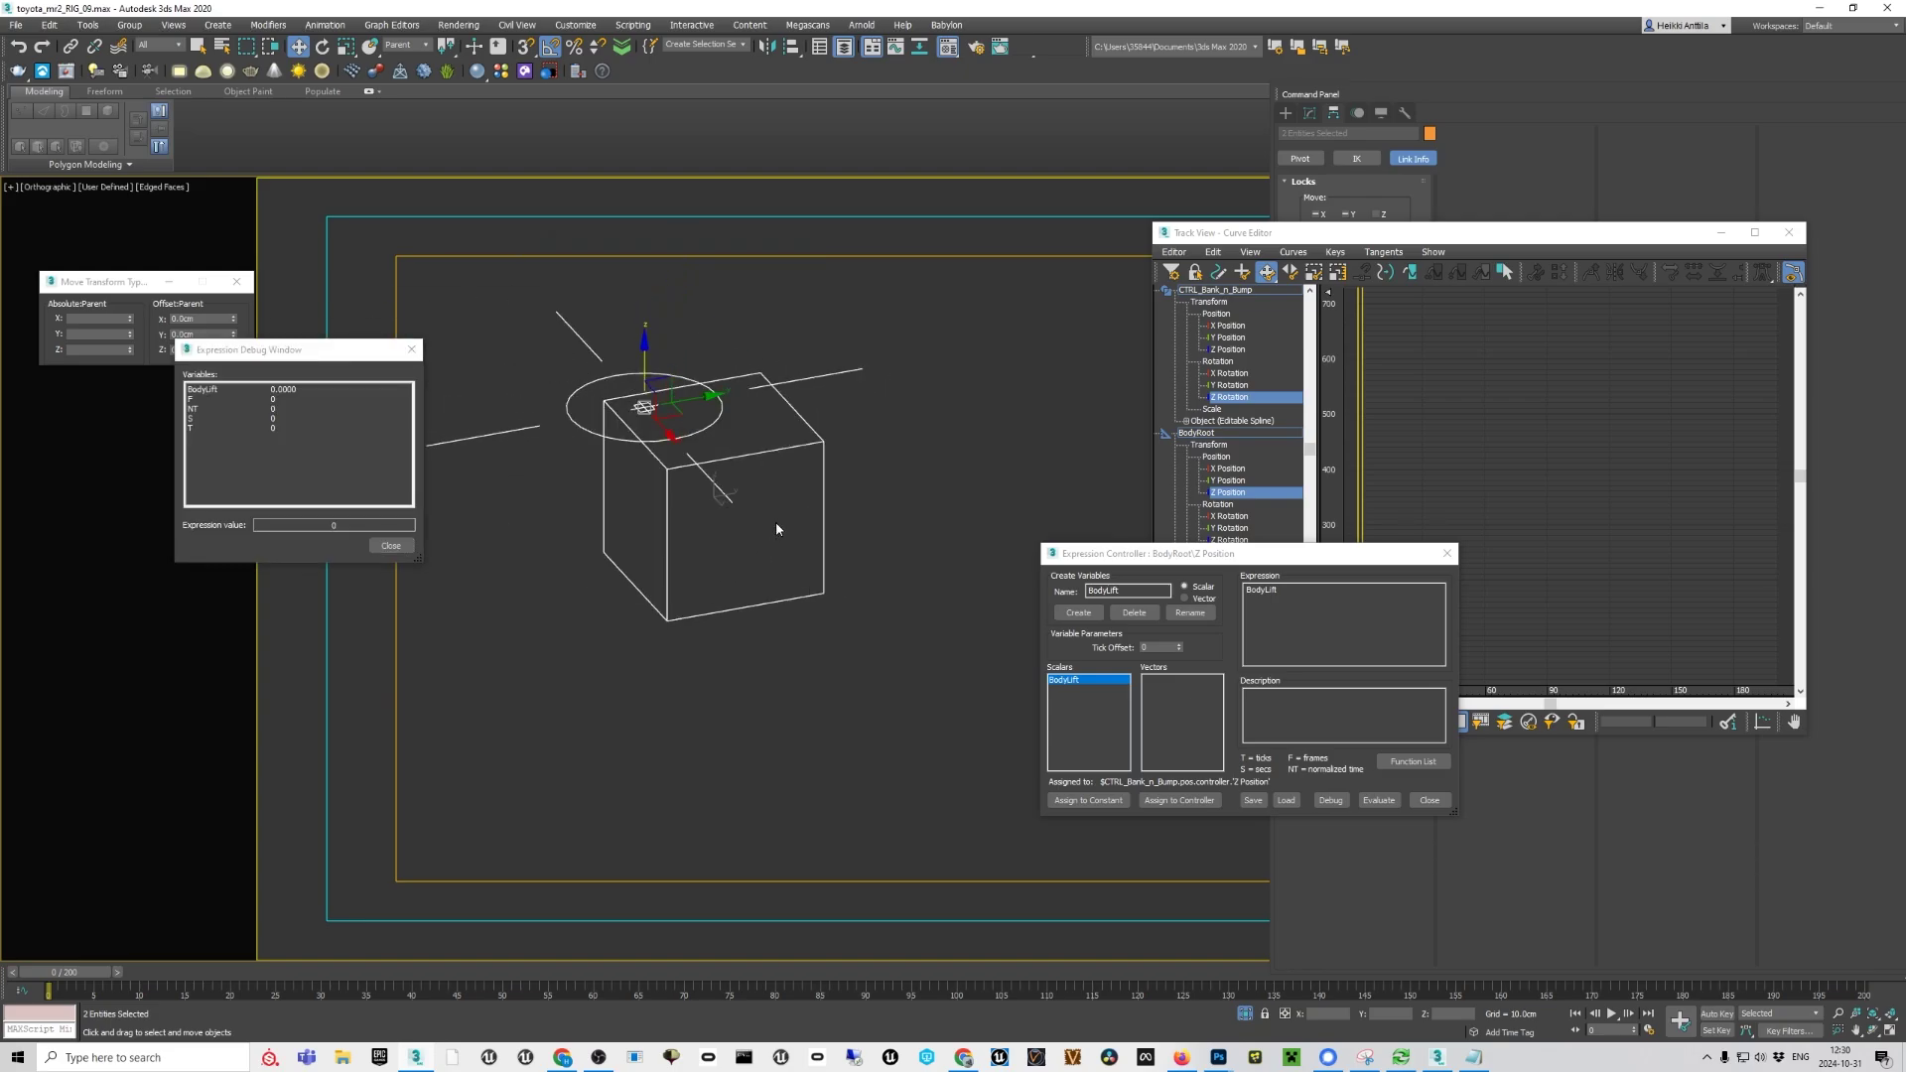
# Exit isolation and inspect the Root and BodyRoot helpers within the full rig, leaving BodyRoot selected
pyautogui.click(1245, 1014)
pyautogui.keyDown('alt'); pyautogui.moveTo(728, 495); pyautogui.dragTo(730, 389, button='middle'); pyautogui.keyUp('alt')
pyautogui.scroll(4, 707, 412)
pyautogui.click(780, 358)
pyautogui.click(775, 357)
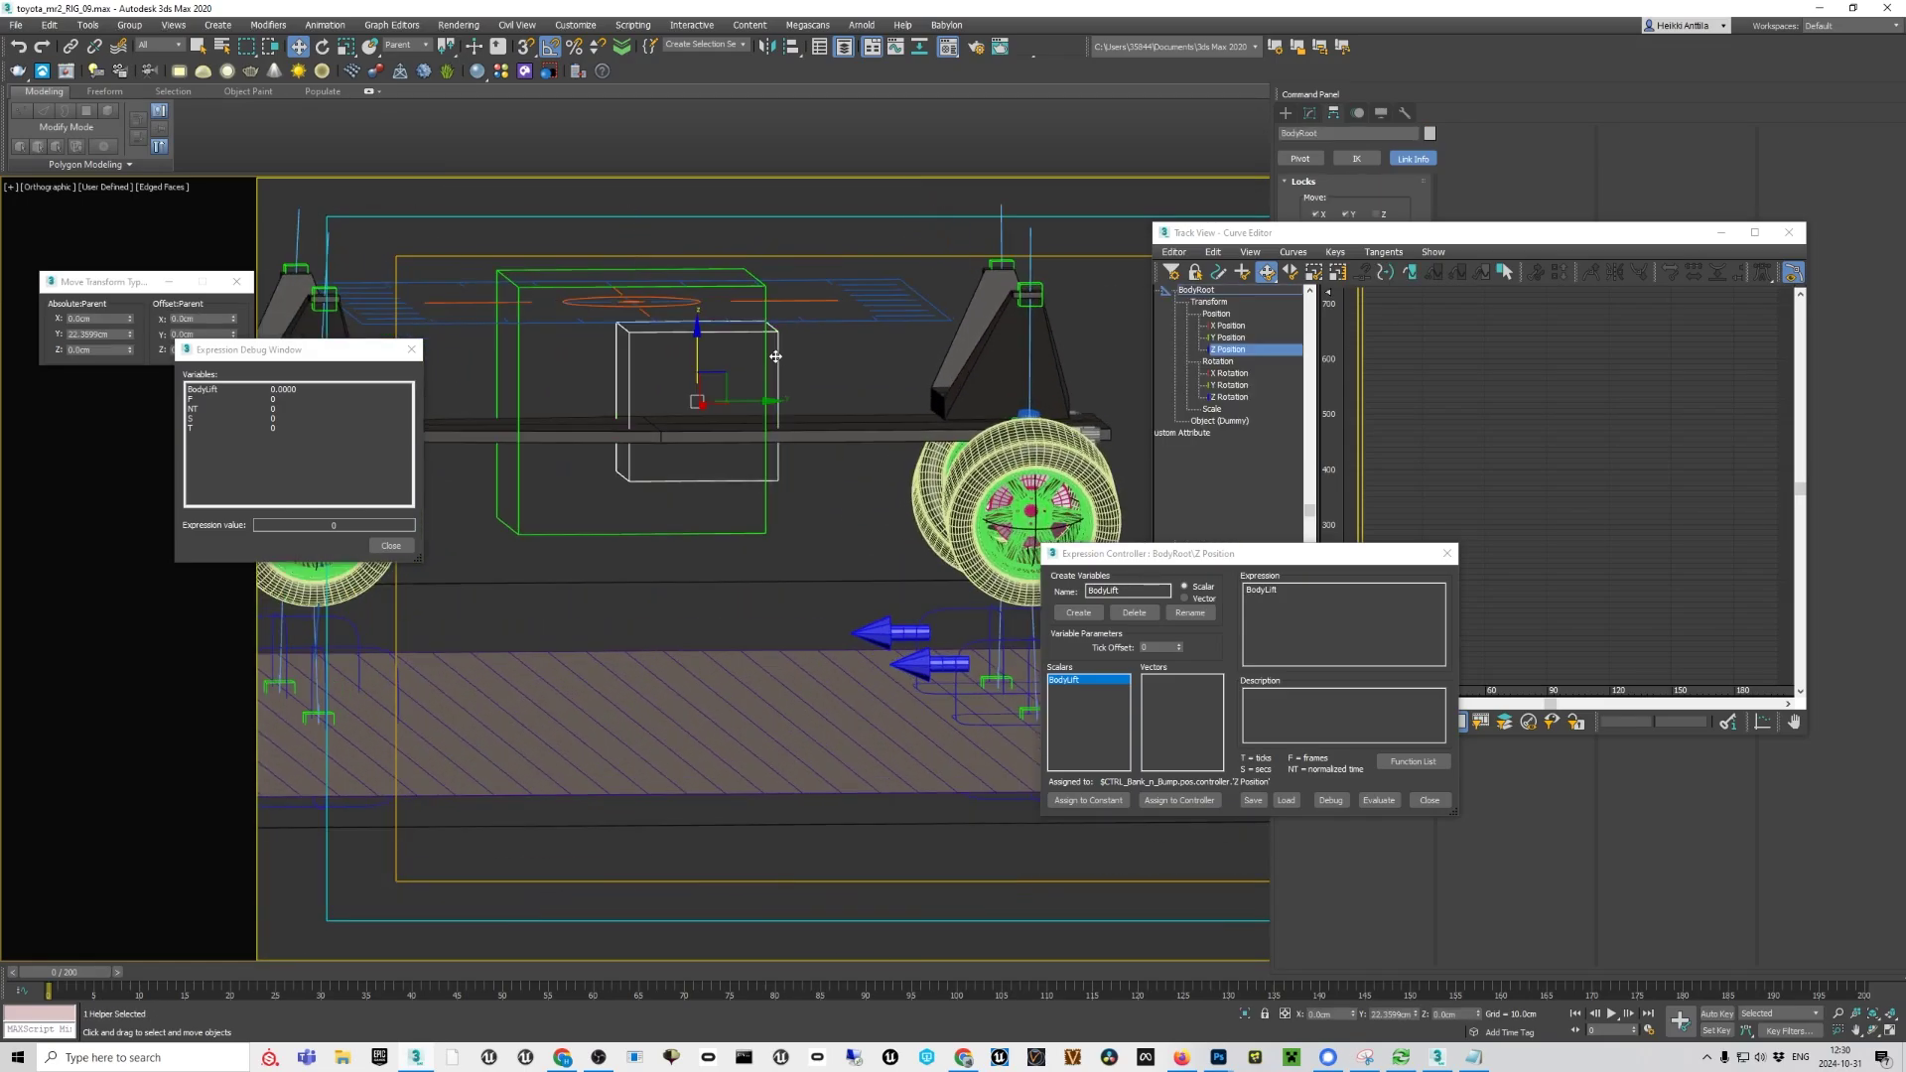
pyautogui.click(770, 357)
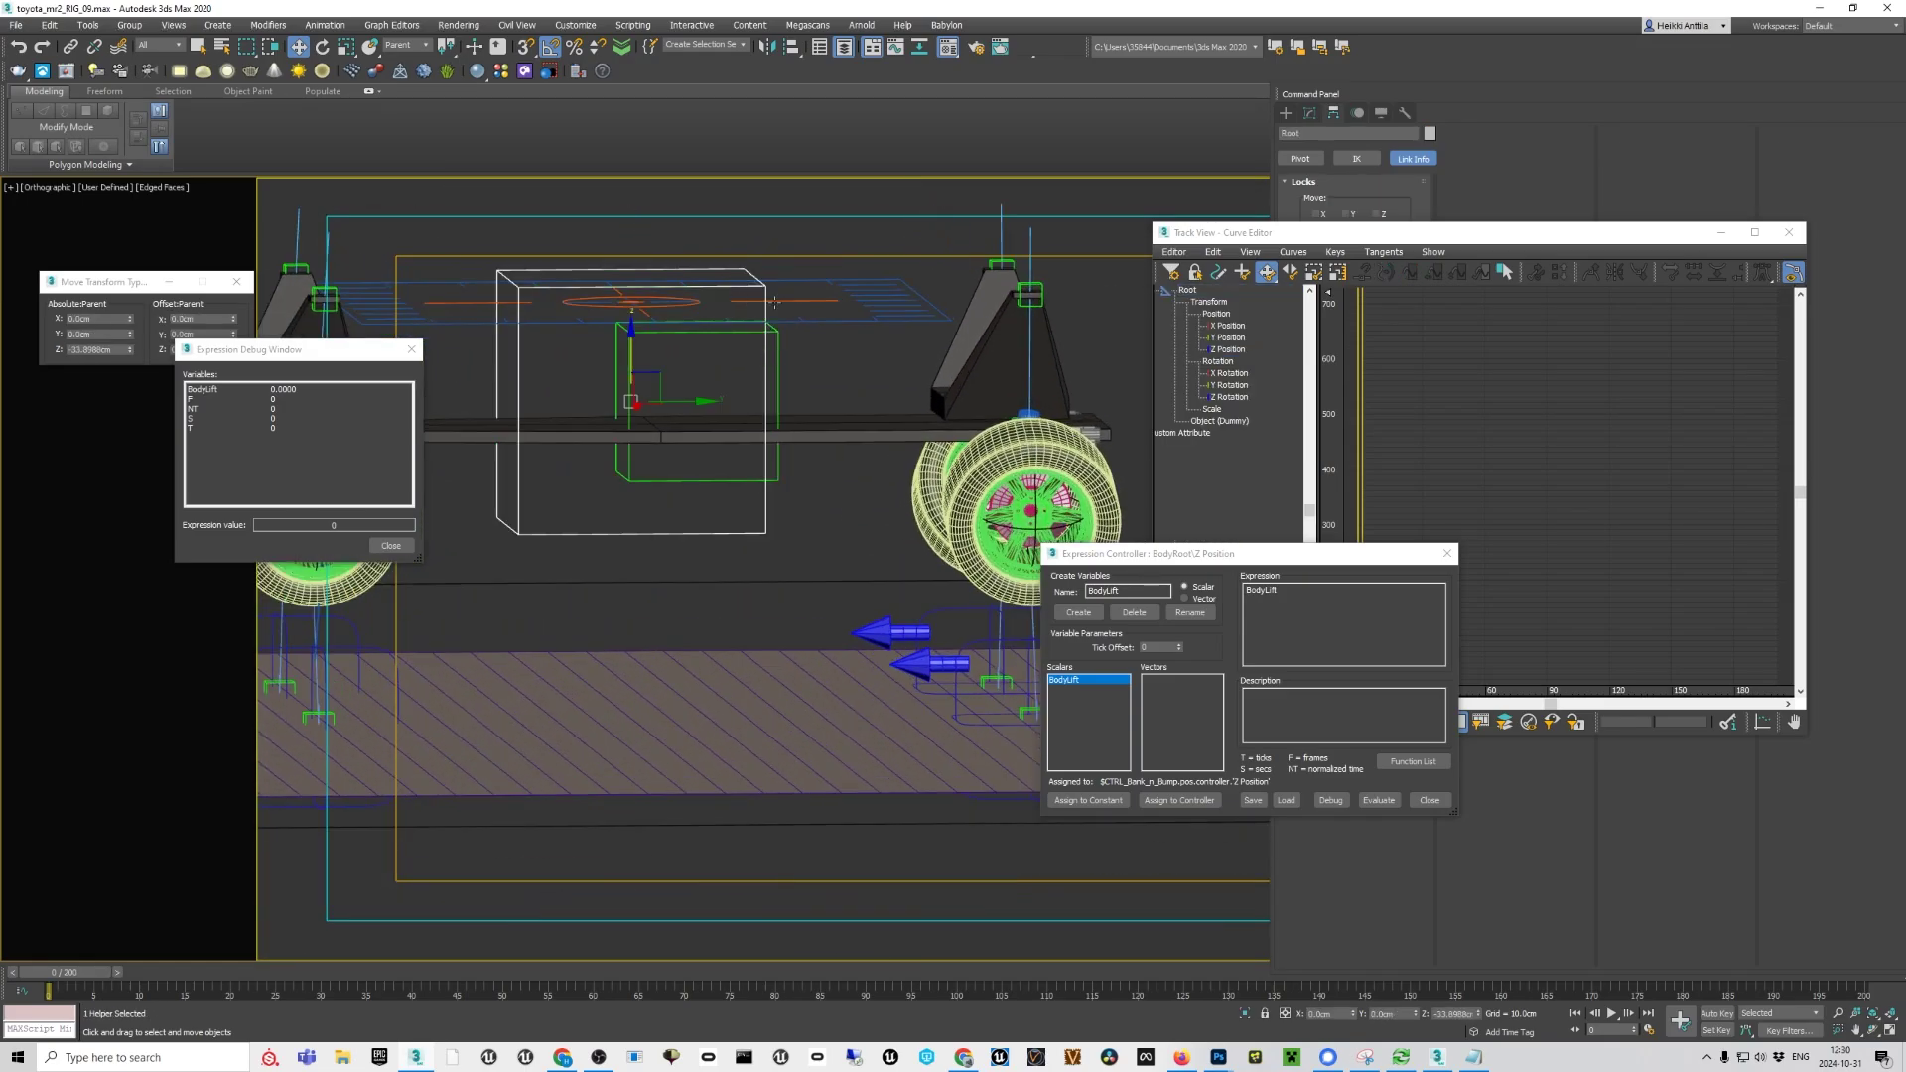
pyautogui.scroll(-3, 736, 395)
pyautogui.keyDown('alt'); pyautogui.moveTo(736, 395); pyautogui.dragTo(664, 388, button='middle'); pyautogui.keyUp('alt')
pyautogui.scroll(4, 626, 387)
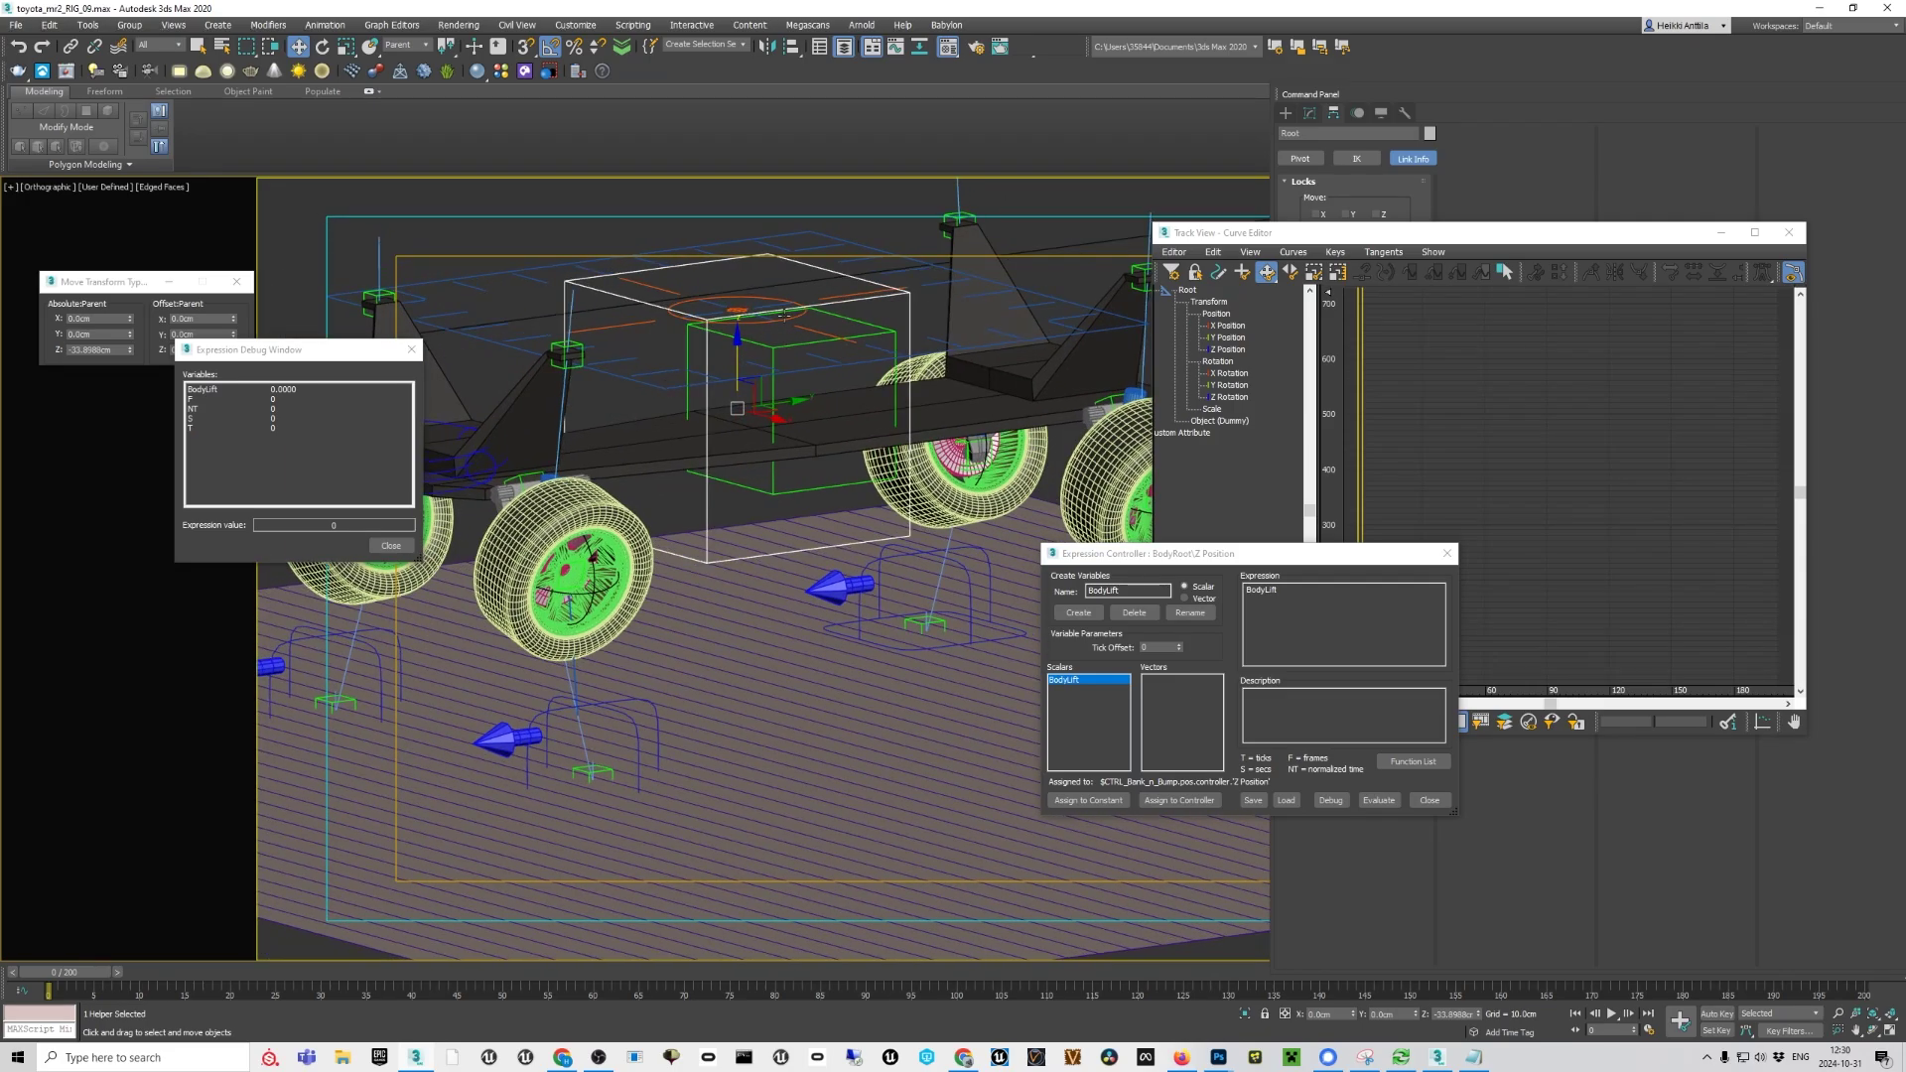
pyautogui.click(866, 334)
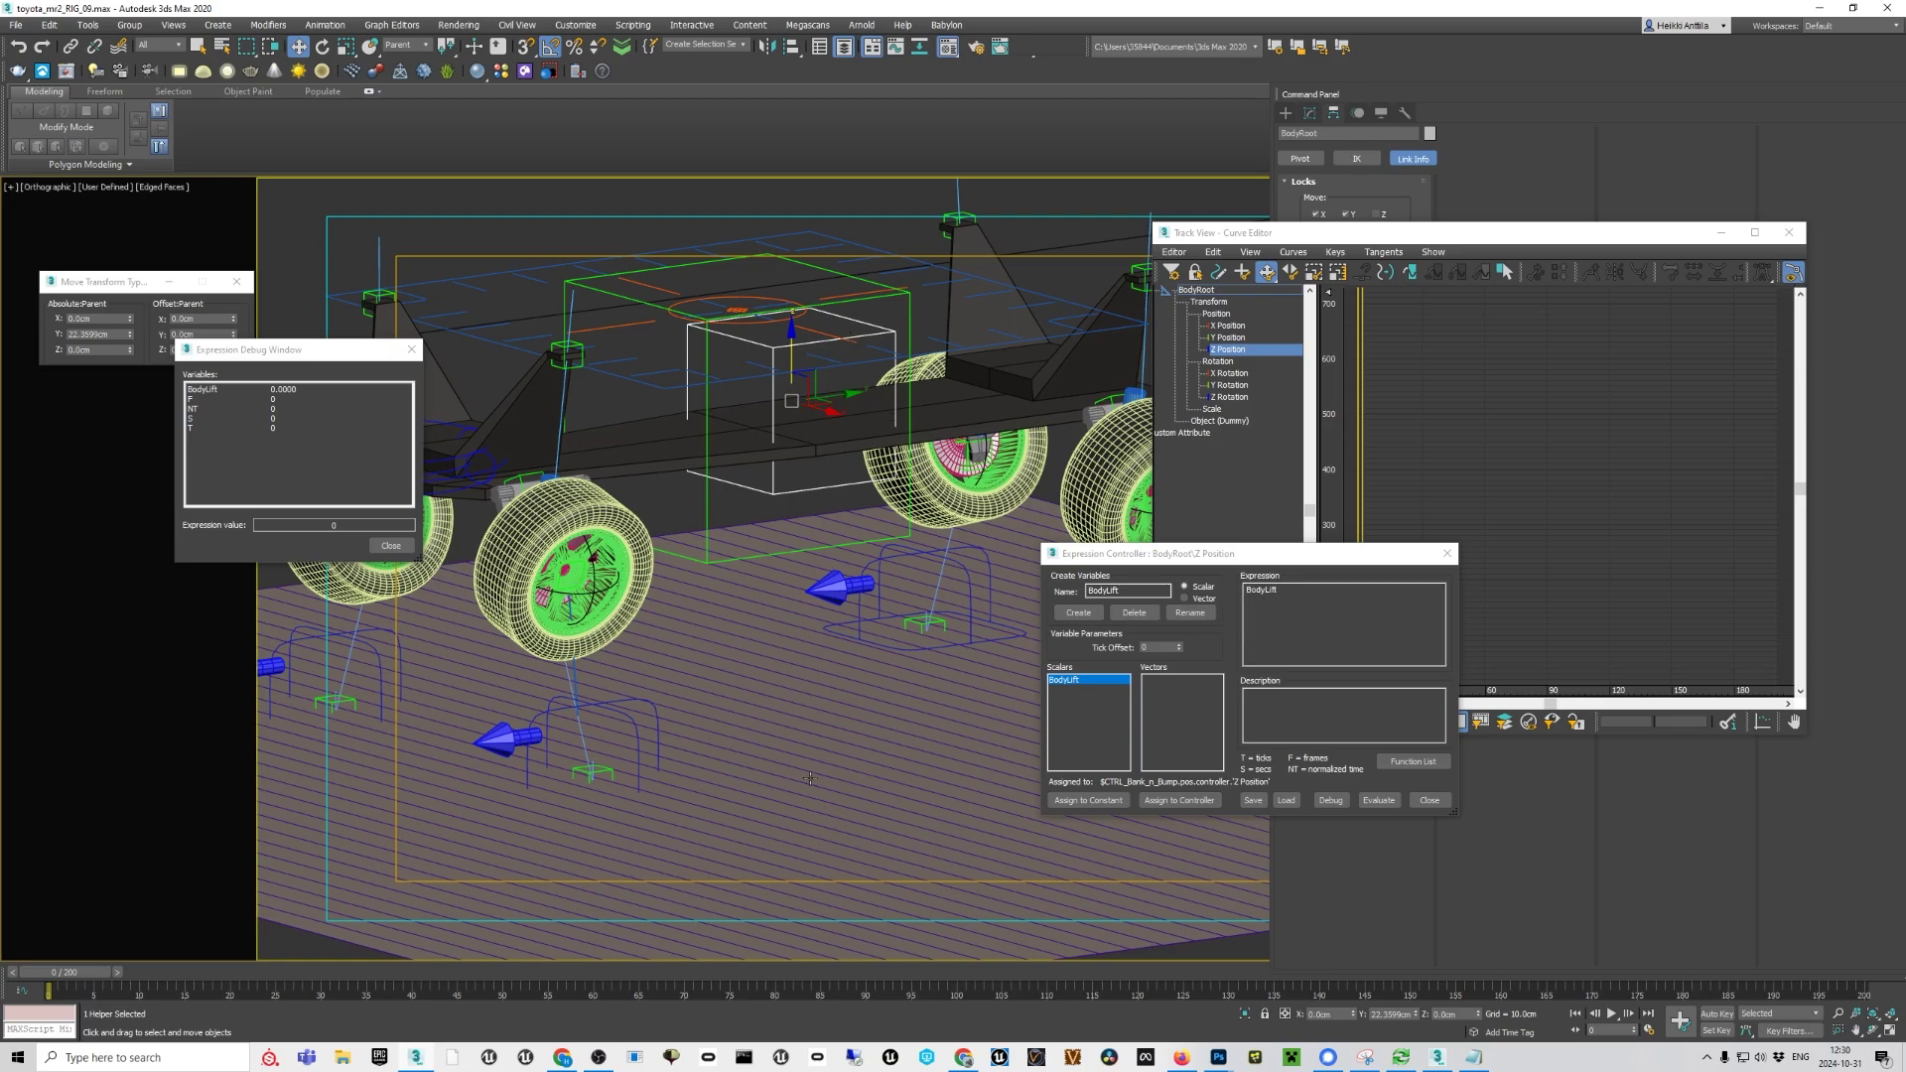
# Copy the -72.642 offset from the Notepad notes, append it to BodyLift in the expression and evaluate it
pyautogui.click(1475, 1058)
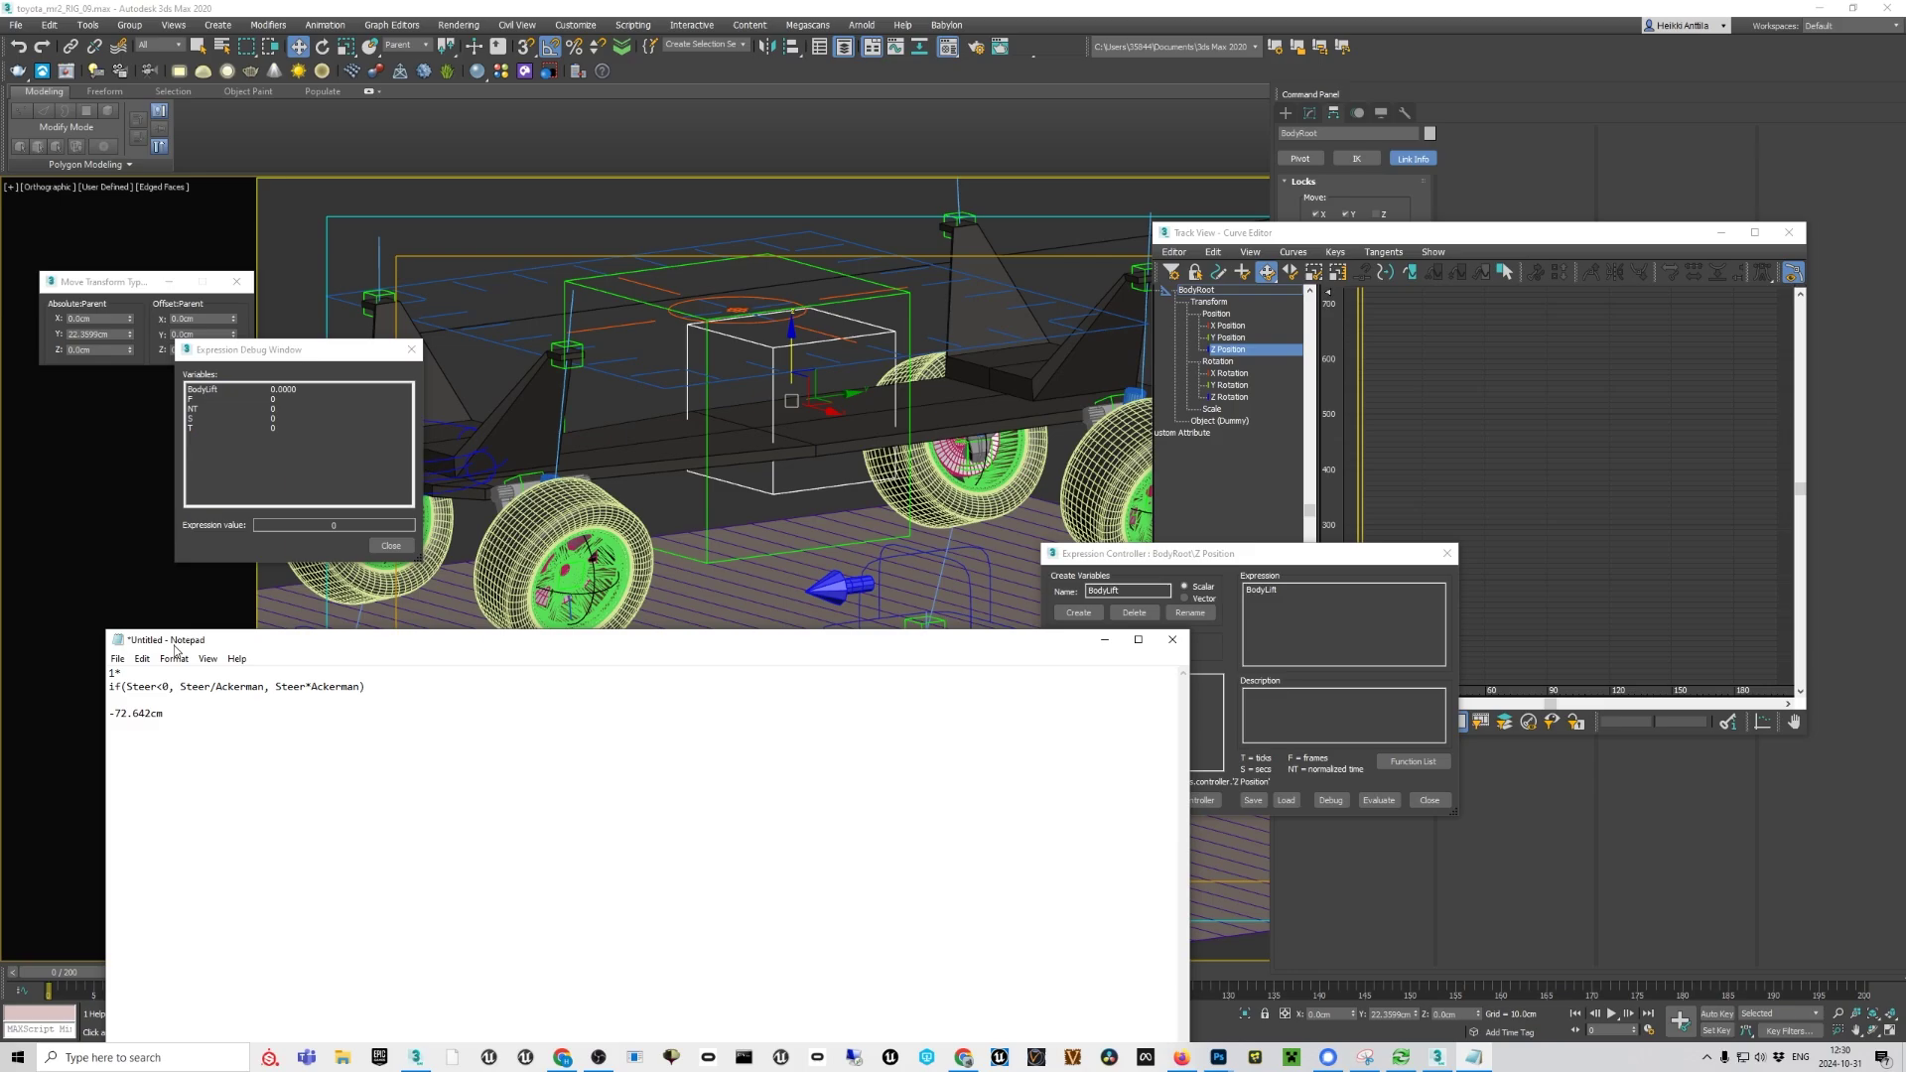
pyautogui.middleClick(741, 389)
pyautogui.scroll(-2, 735, 417)
pyautogui.keyDown('alt'); pyautogui.moveTo(730, 497); pyautogui.dragTo(665, 574, button='middle'); pyautogui.keyUp('alt')
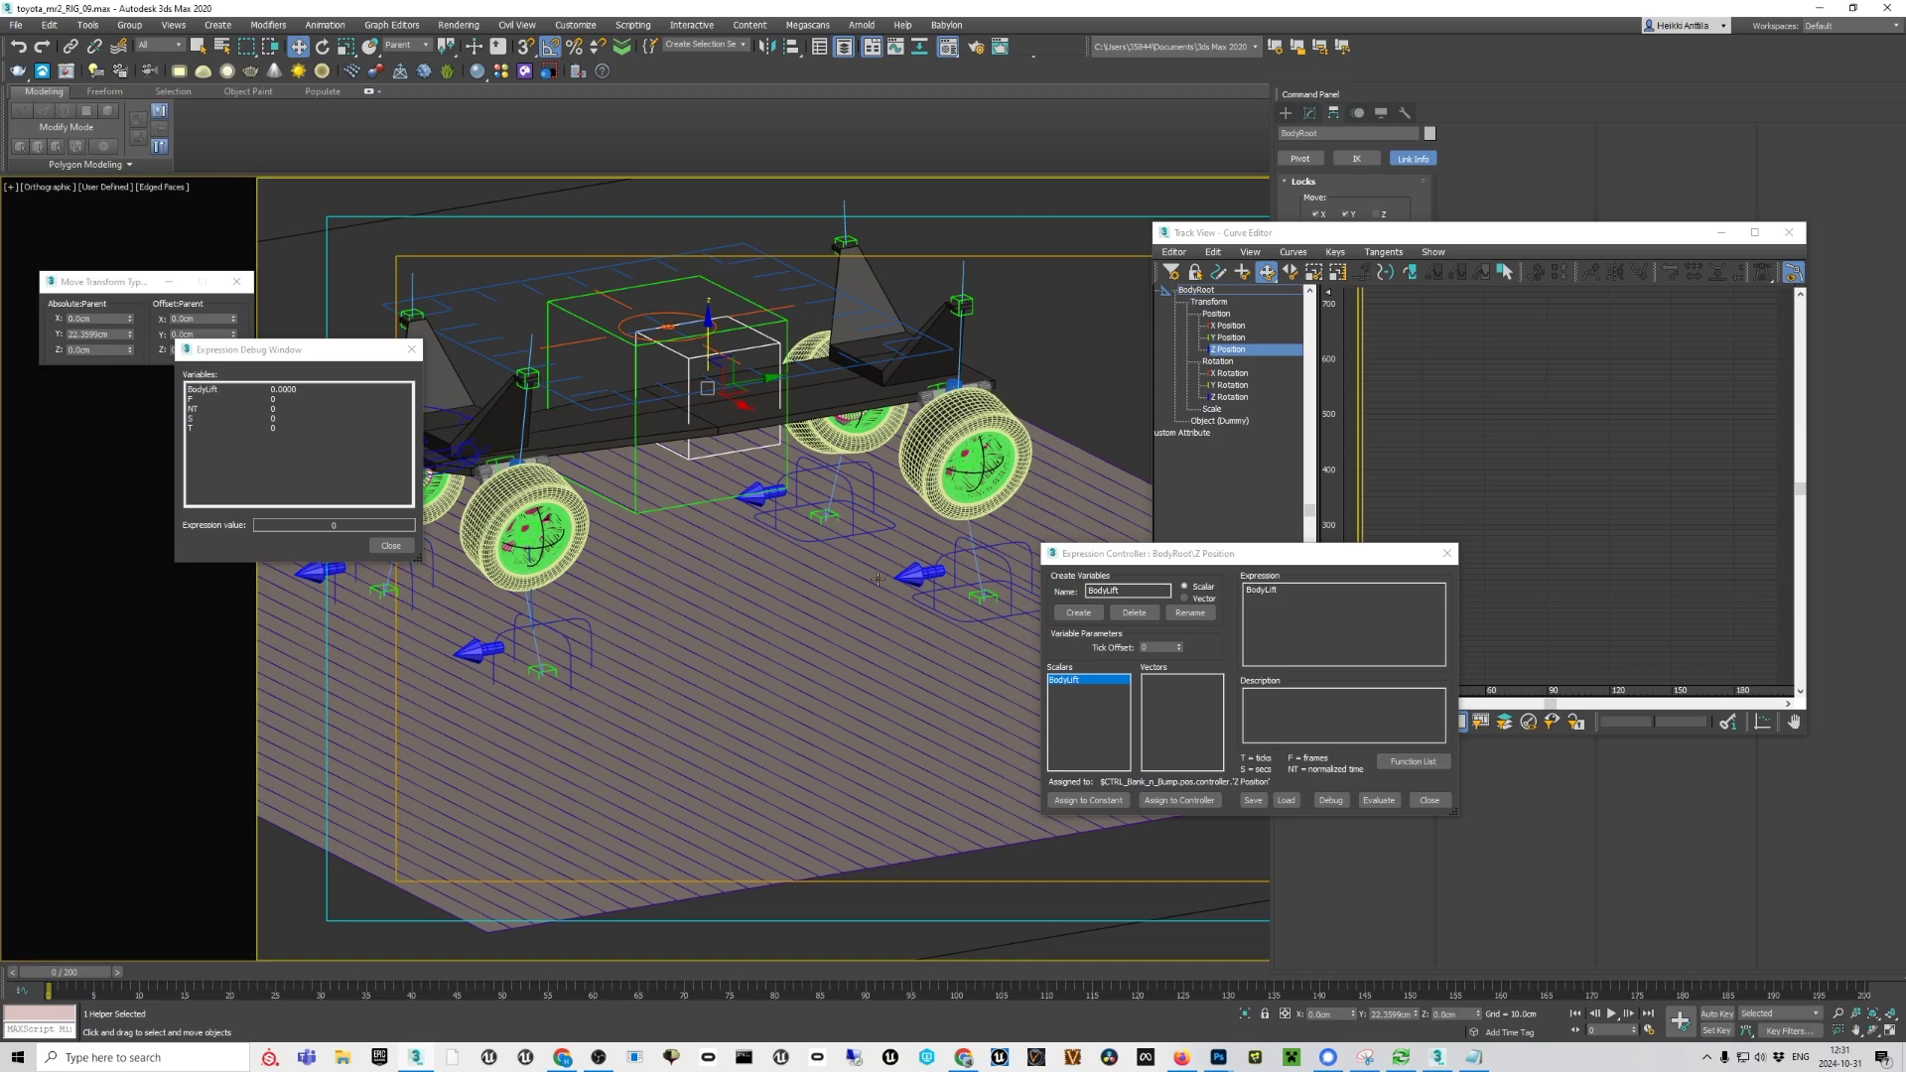
pyautogui.click(1473, 1057)
pyautogui.moveTo(191, 715); pyautogui.dragTo(109, 713)
pyautogui.hotkey('ctrl', 'c')
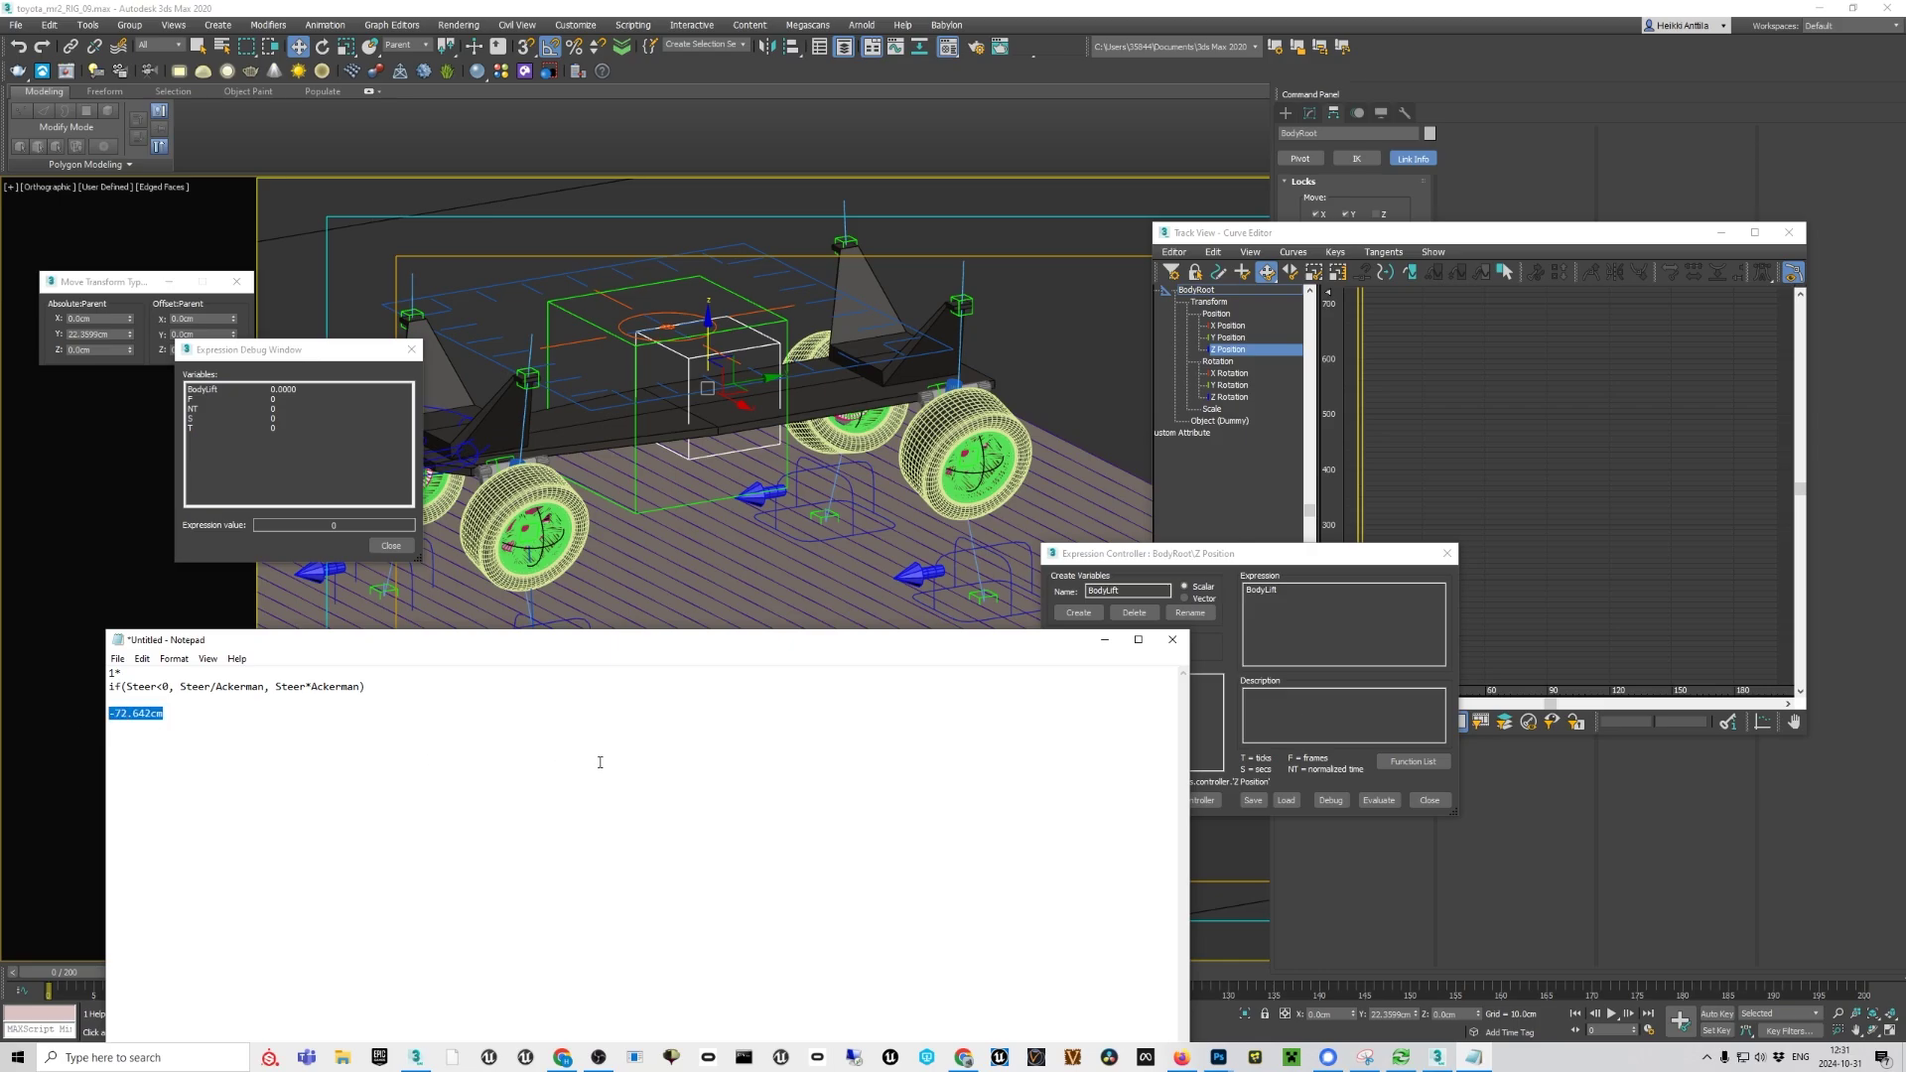
pyautogui.click(1315, 594)
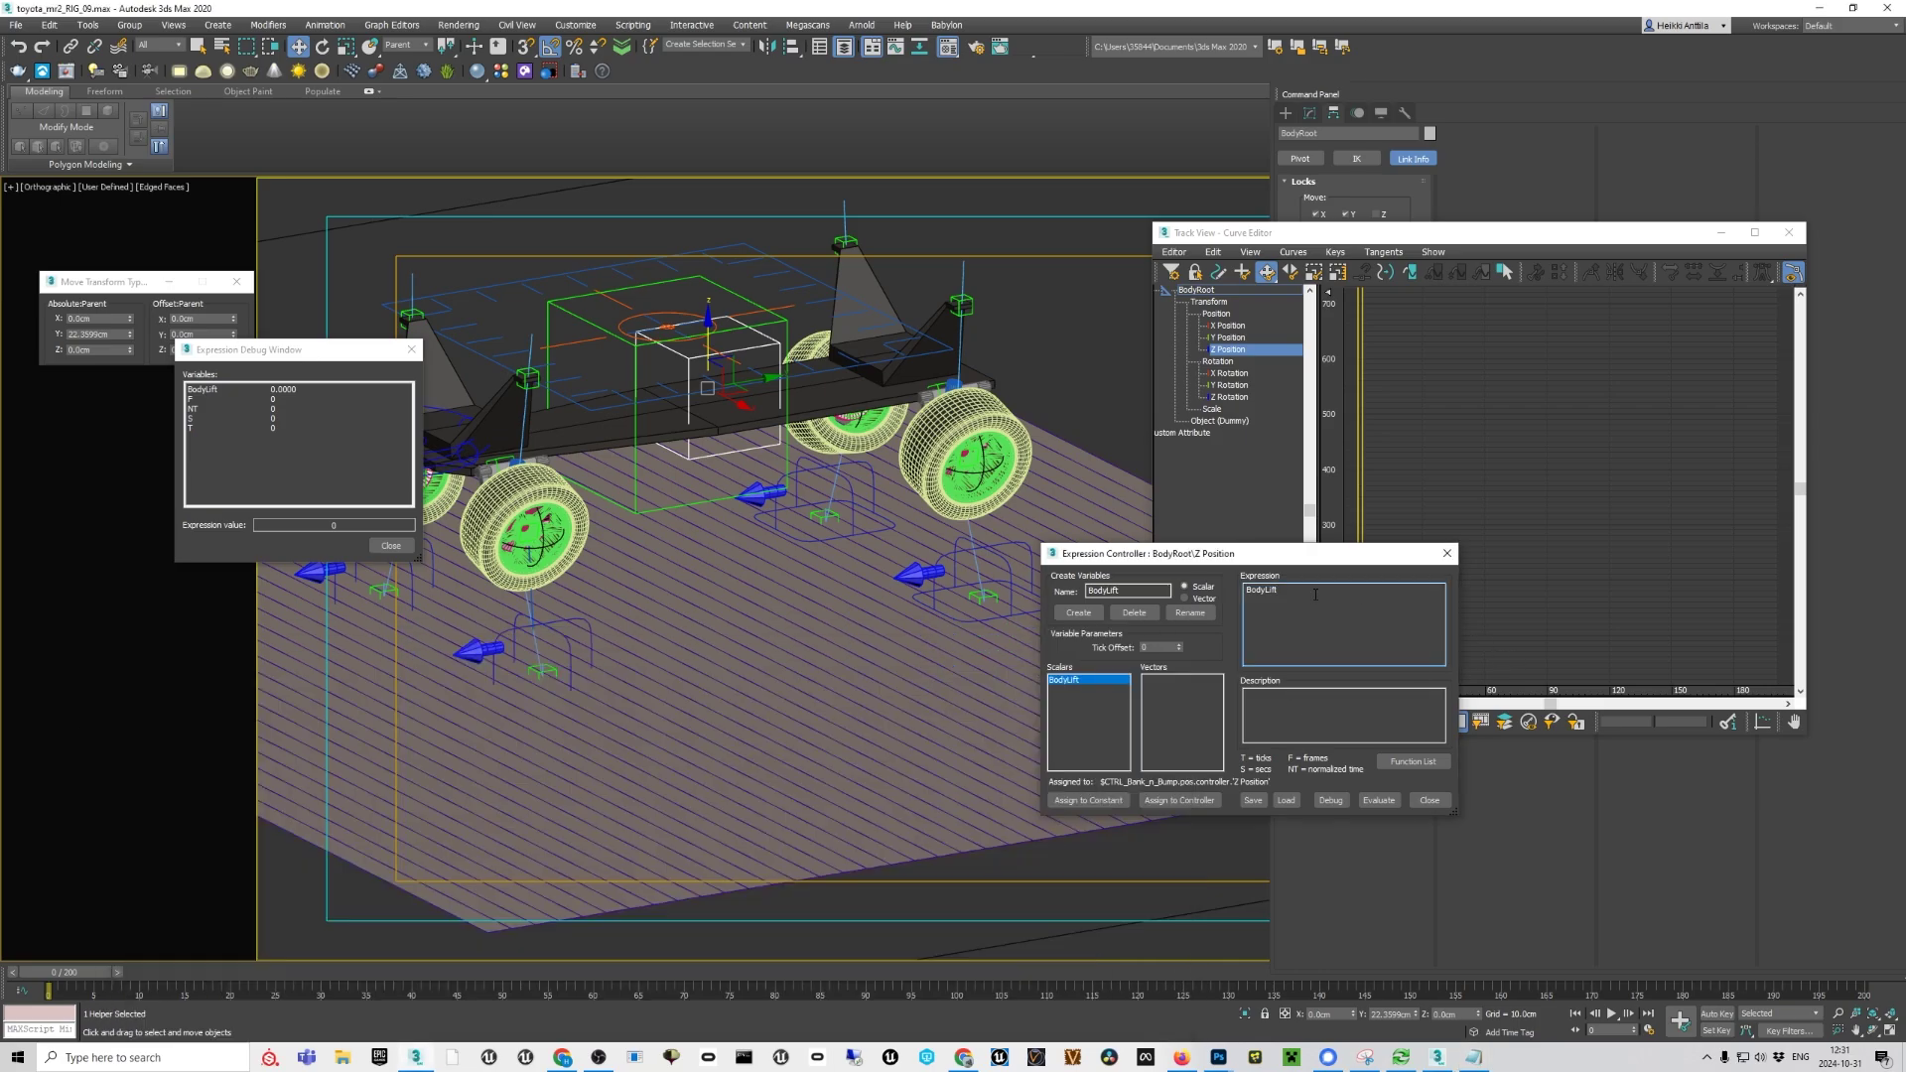
pyautogui.hotkey('ctrl', 'v')
pyautogui.click(1380, 800)
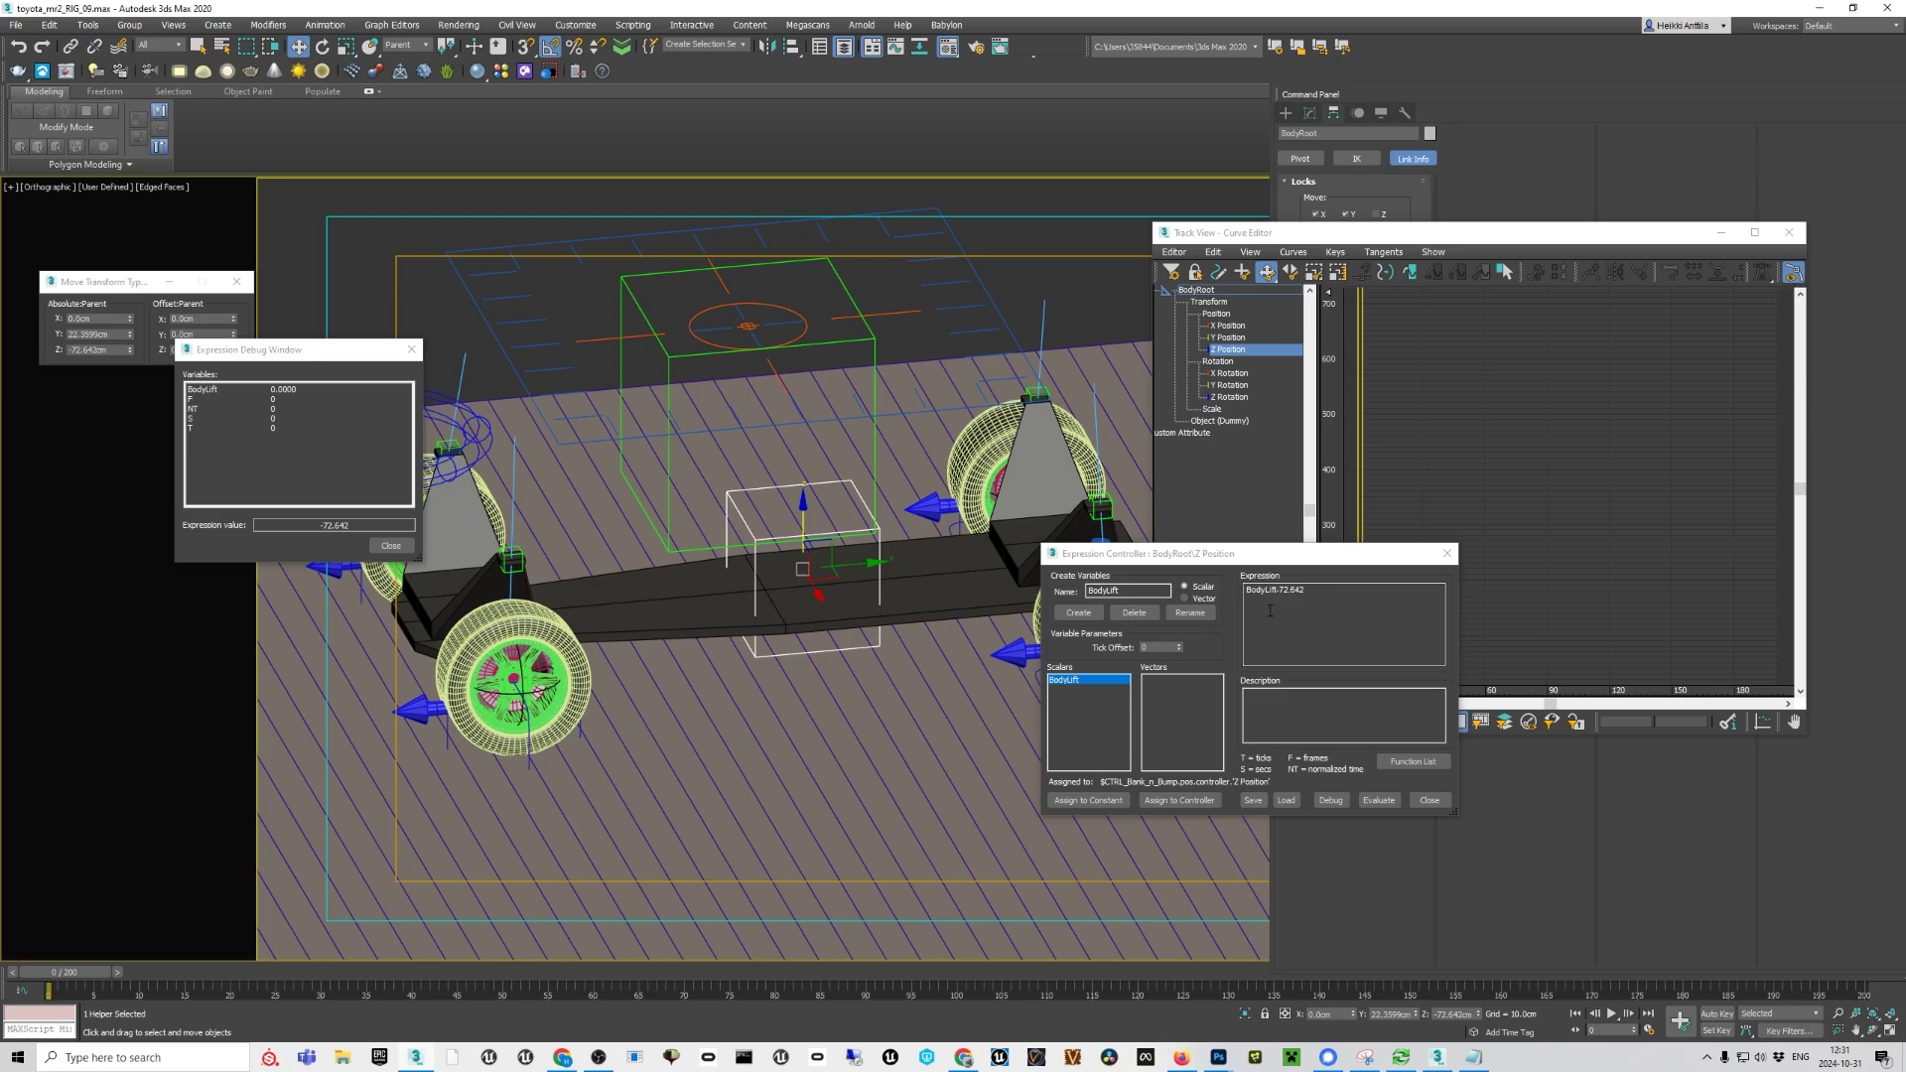
# Separate the -72.642 offset from BodyLift with blank lines in the expression and evaluate it
pyautogui.click(1279, 592)
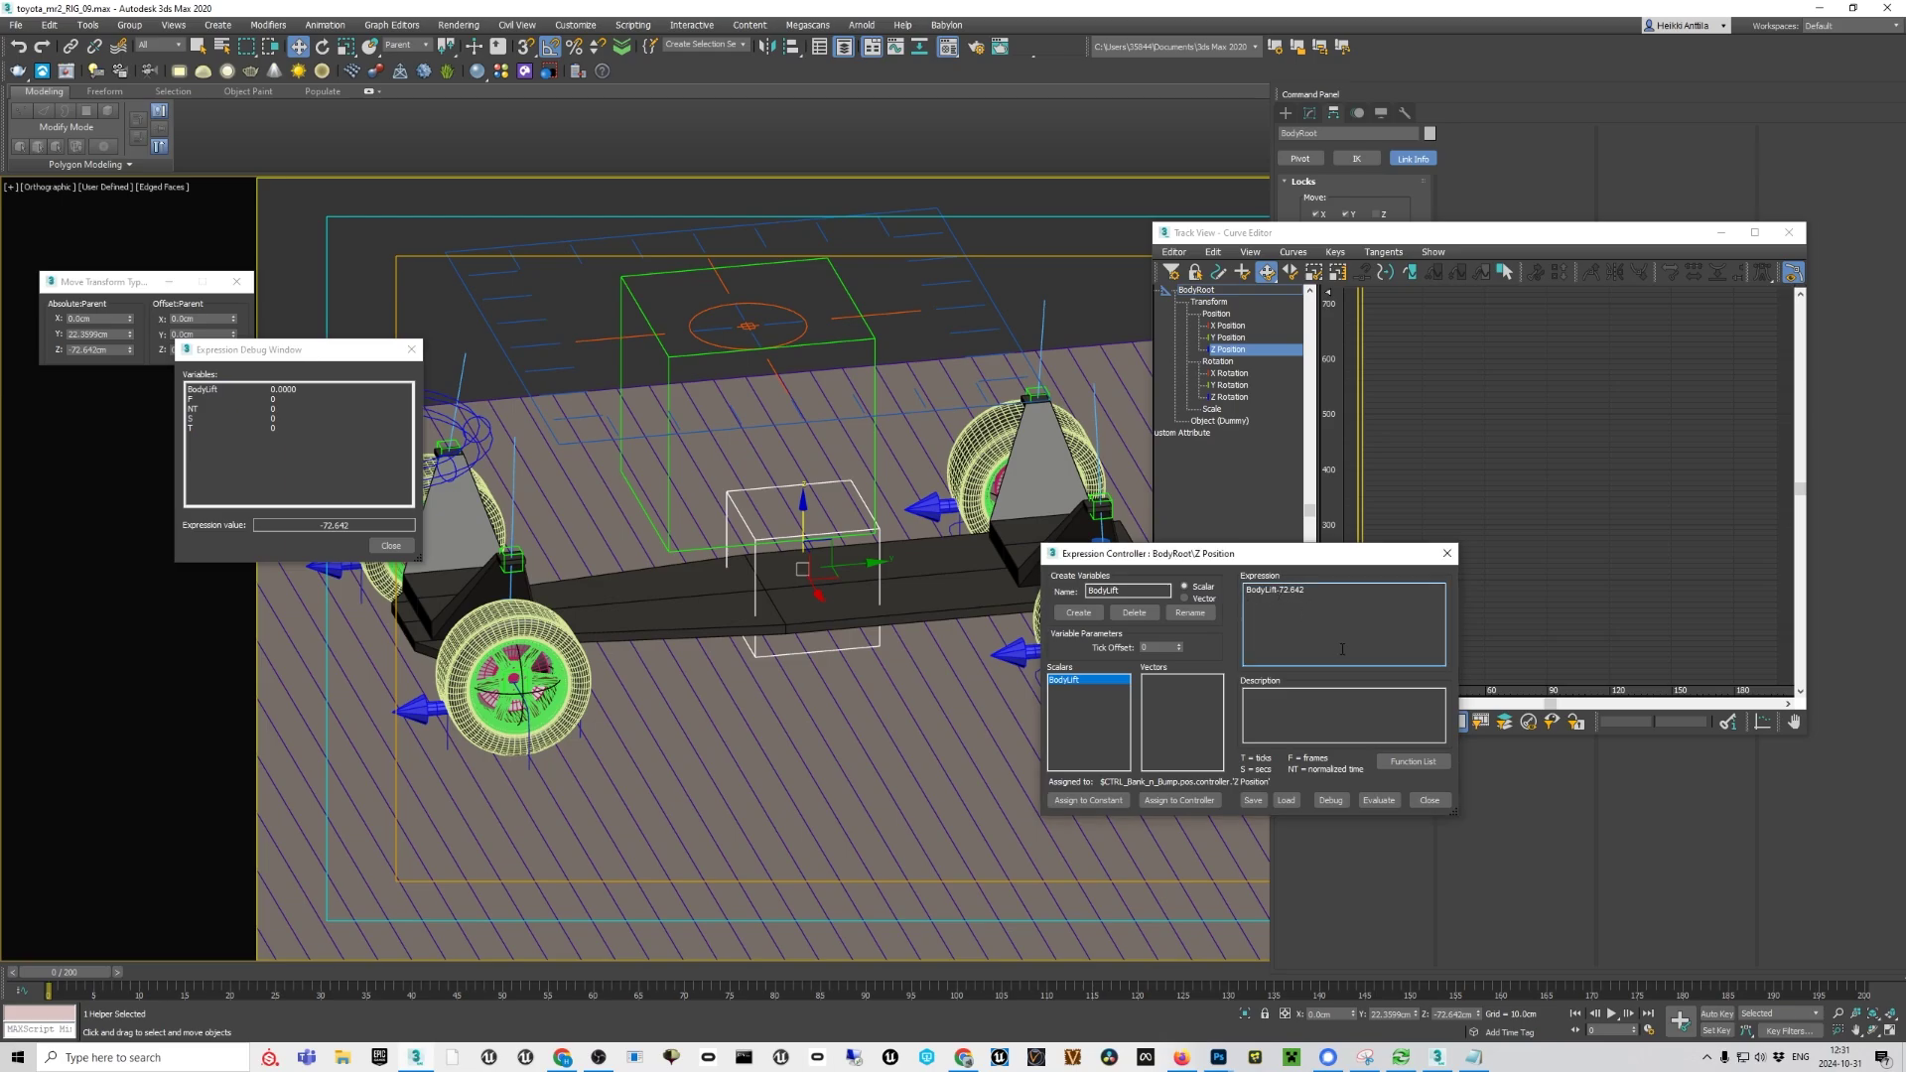
pyautogui.press('Return')
pyautogui.press('Return')
pyautogui.press('Return')
pyautogui.press('Return')
pyautogui.press('Return')
pyautogui.press('Down')
pyautogui.press('Down')
pyautogui.press('BackSpace')
pyautogui.press('BackSpace')
pyautogui.doubleClick(1256, 620)
pyautogui.keyDown('alt'); pyautogui.moveTo(735, 599); pyautogui.dragTo(767, 591, button='middle'); pyautogui.keyUp('alt')
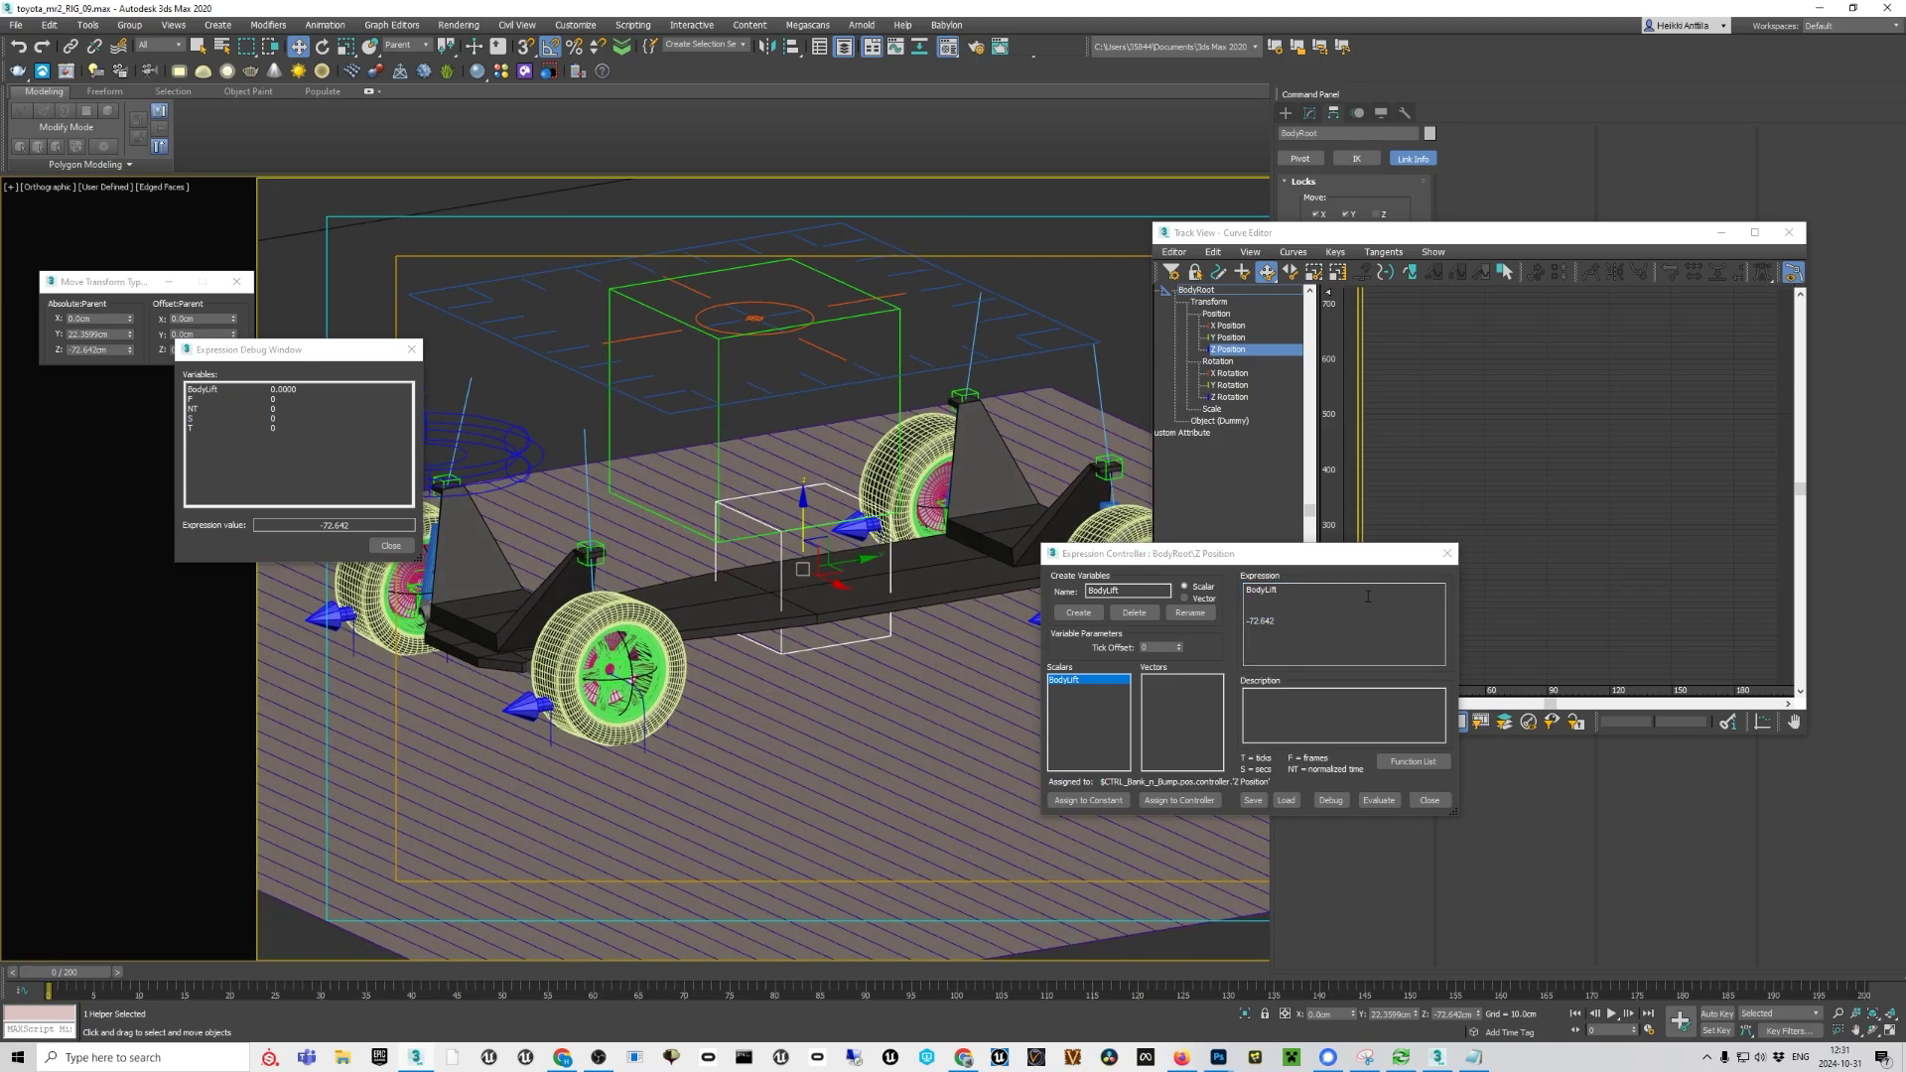
pyautogui.click(1298, 594)
pyautogui.click(1378, 801)
# Test the body lift by moving CTRL_Bank_n_Bump along Z, and undo the move
pyautogui.moveTo(755, 366); pyautogui.dragTo(792, 436, button='middle')
pyautogui.click(839, 375)
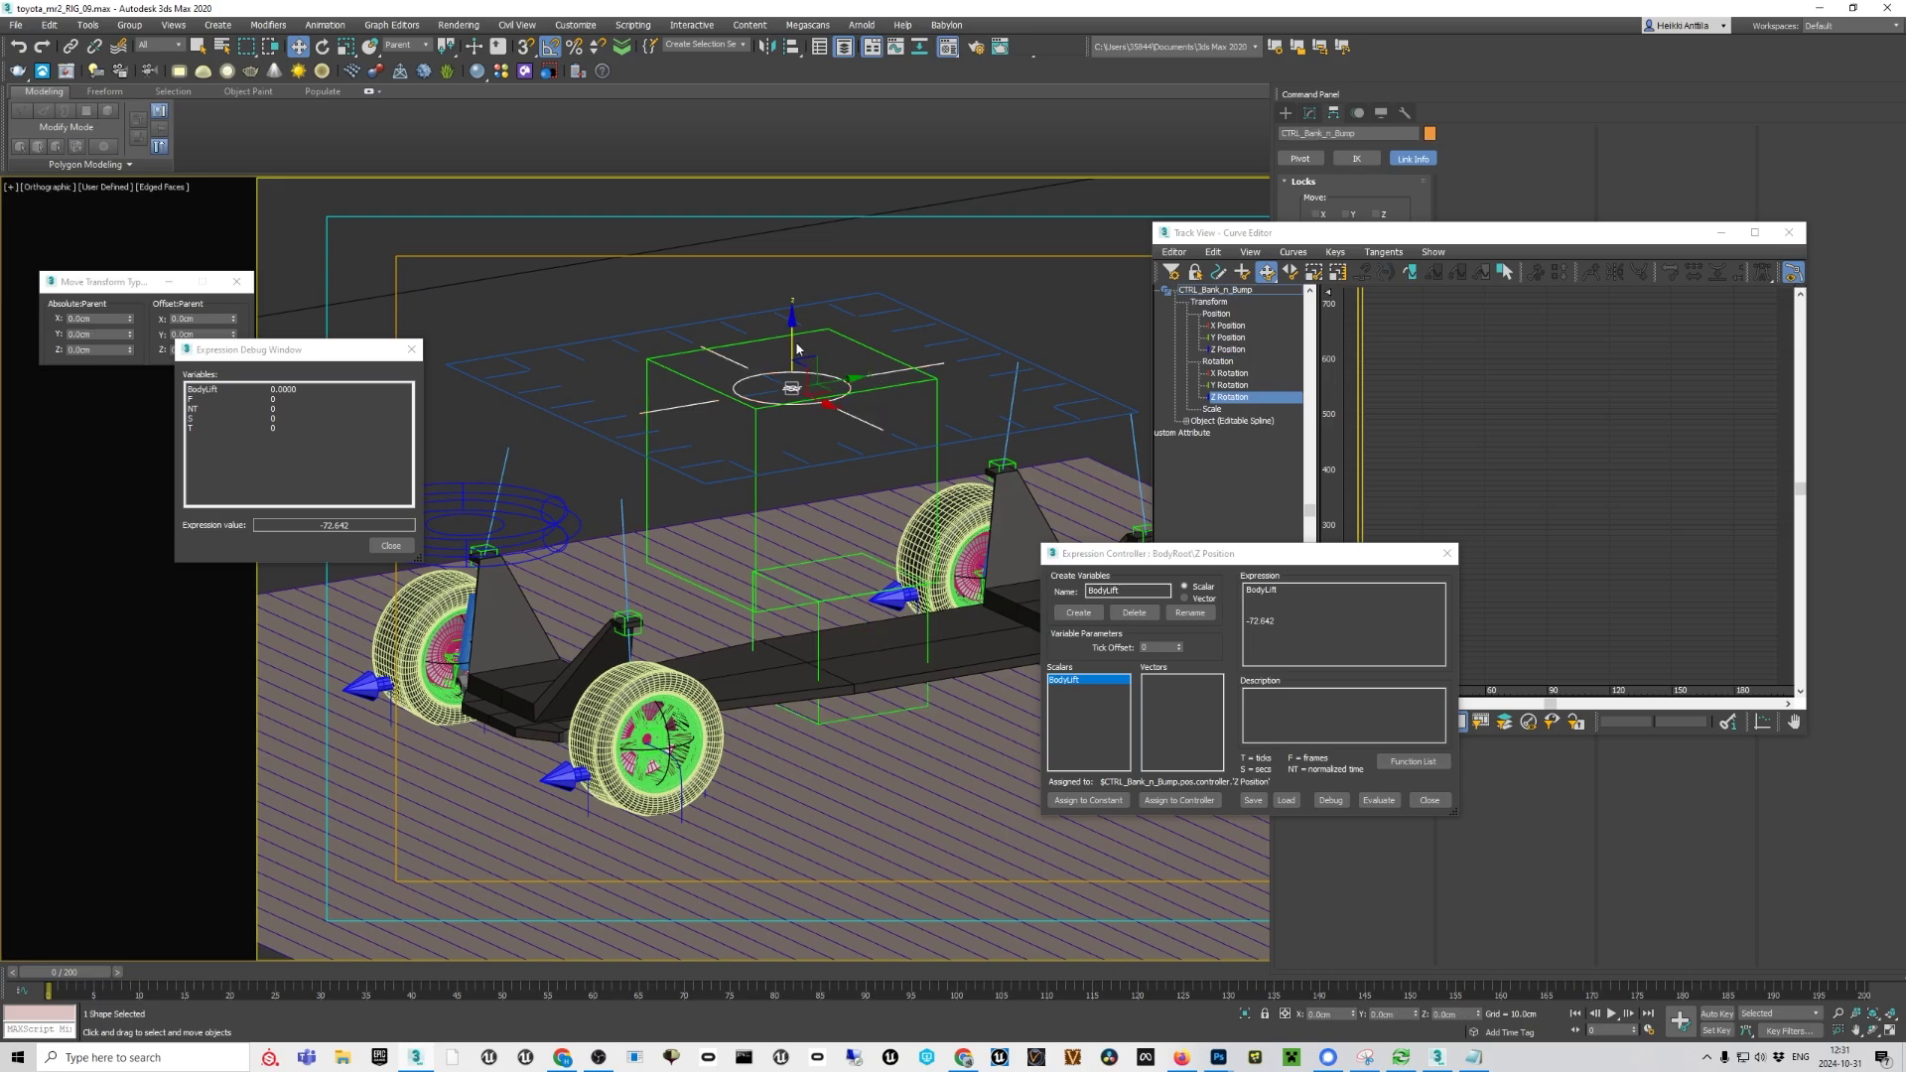
pyautogui.moveTo(788, 341)
pyautogui.mouseDown()
pyautogui.moveTo(785, 325)
pyautogui.moveTo(808, 357)
pyautogui.mouseUp()
pyautogui.hotkey('ctrl', 'z')
# Multiply BodyLift by 0.25 in the expression and test it by moving CTRL_Bank_n_Bump along Z, cancelling the move
pyautogui.click(1311, 594)
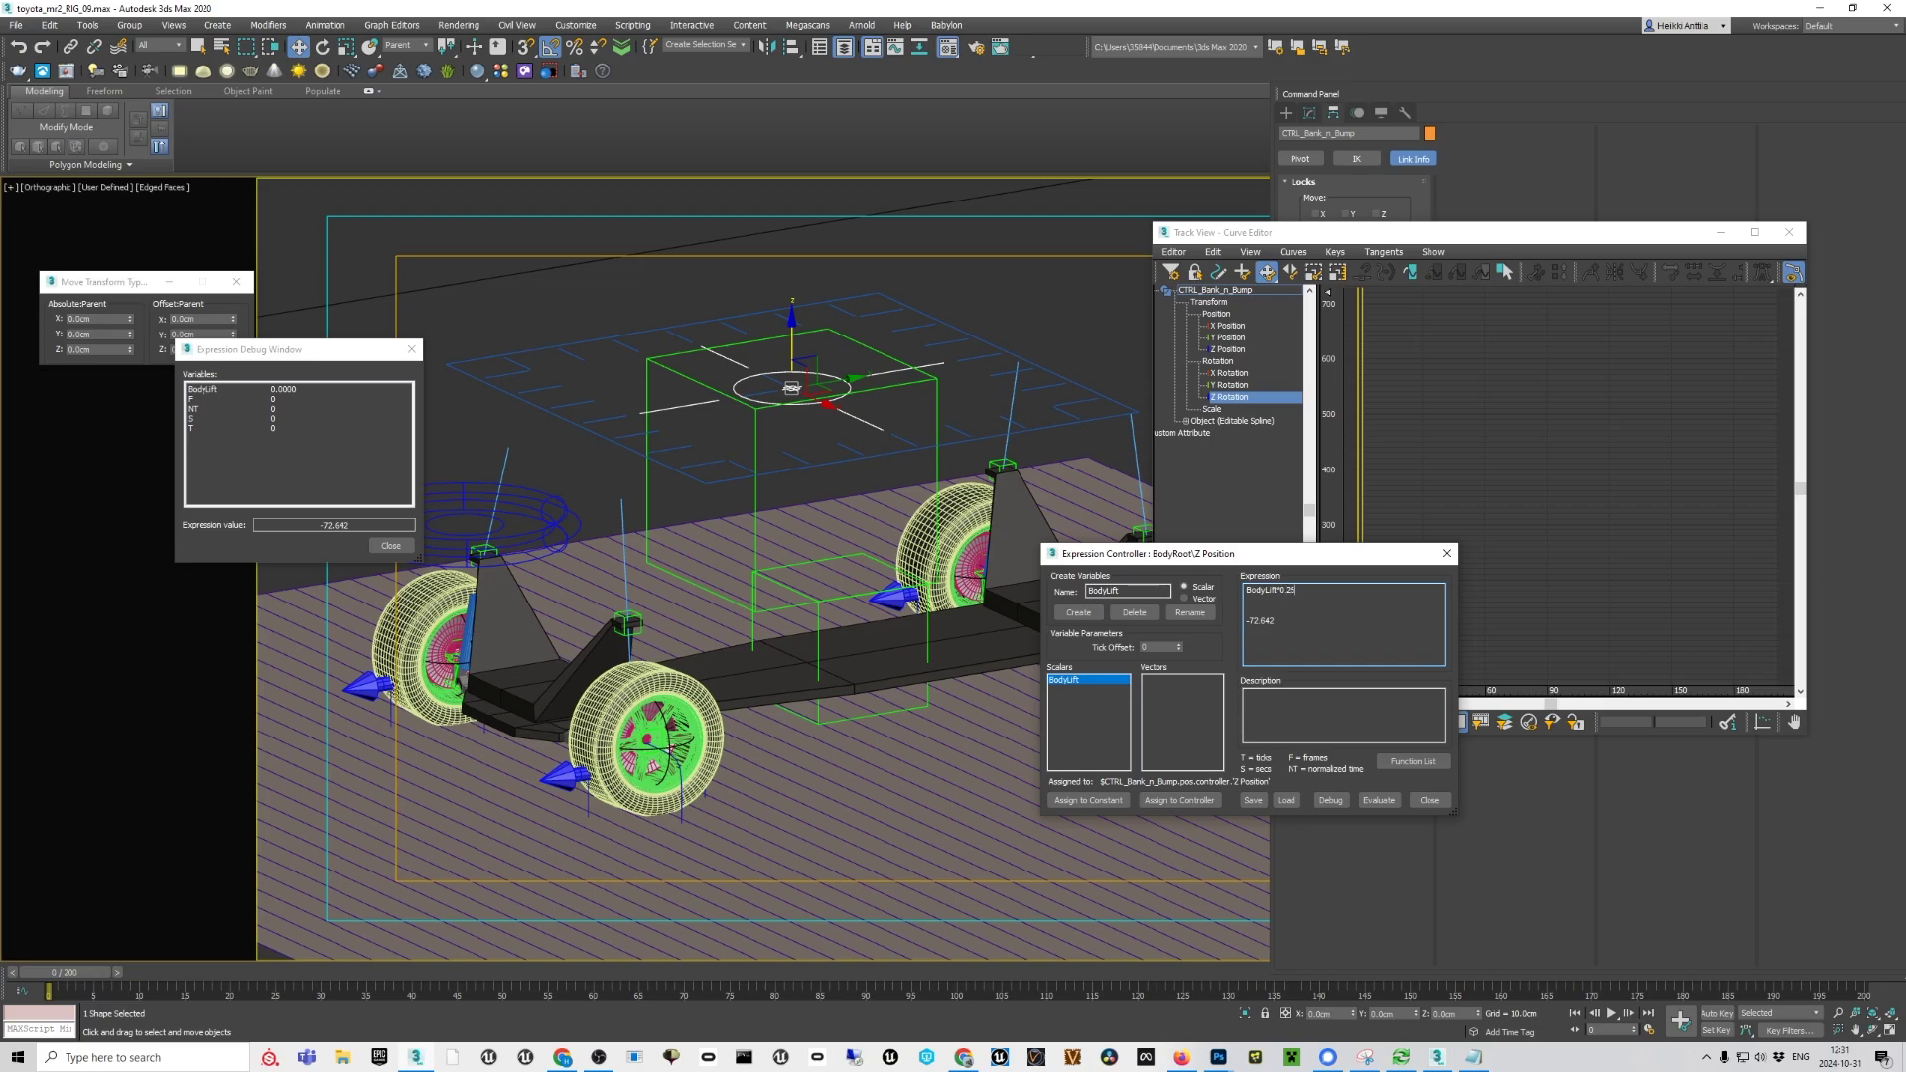
pyautogui.press('Return')
pyautogui.moveTo(791, 348)
pyautogui.mouseDown()
pyautogui.moveTo(790, 306)
pyautogui.moveTo(770, 381)
pyautogui.moveTo(762, 302)
pyautogui.moveTo(763, 352)
pyautogui.mouseUp()
pyautogui.rightClick(763, 352)
pyautogui.keyDown('alt'); pyautogui.moveTo(763, 352); pyautogui.dragTo(737, 336, button='middle'); pyautogui.keyUp('alt')
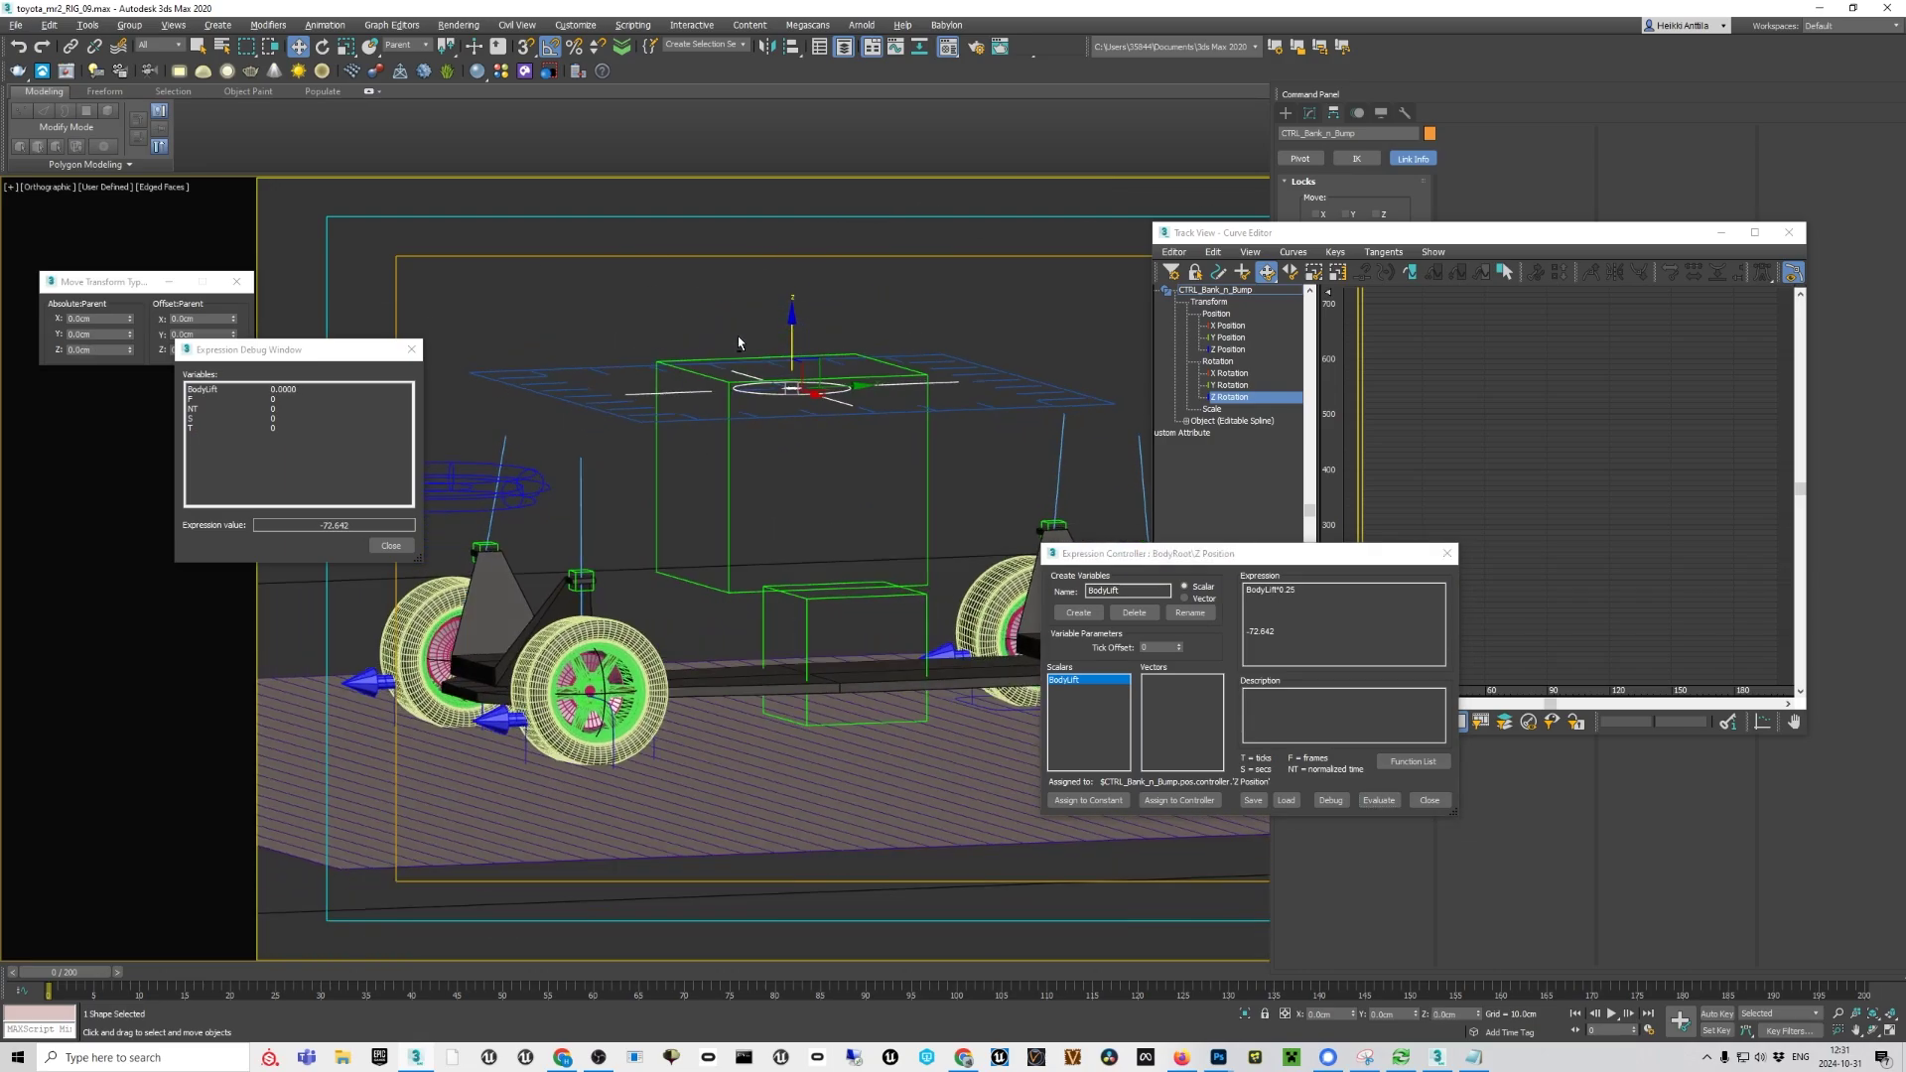
pyautogui.moveTo(791, 343)
pyautogui.mouseDown()
pyautogui.moveTo(792, 238)
pyautogui.moveTo(792, 332)
pyautogui.mouseUp()
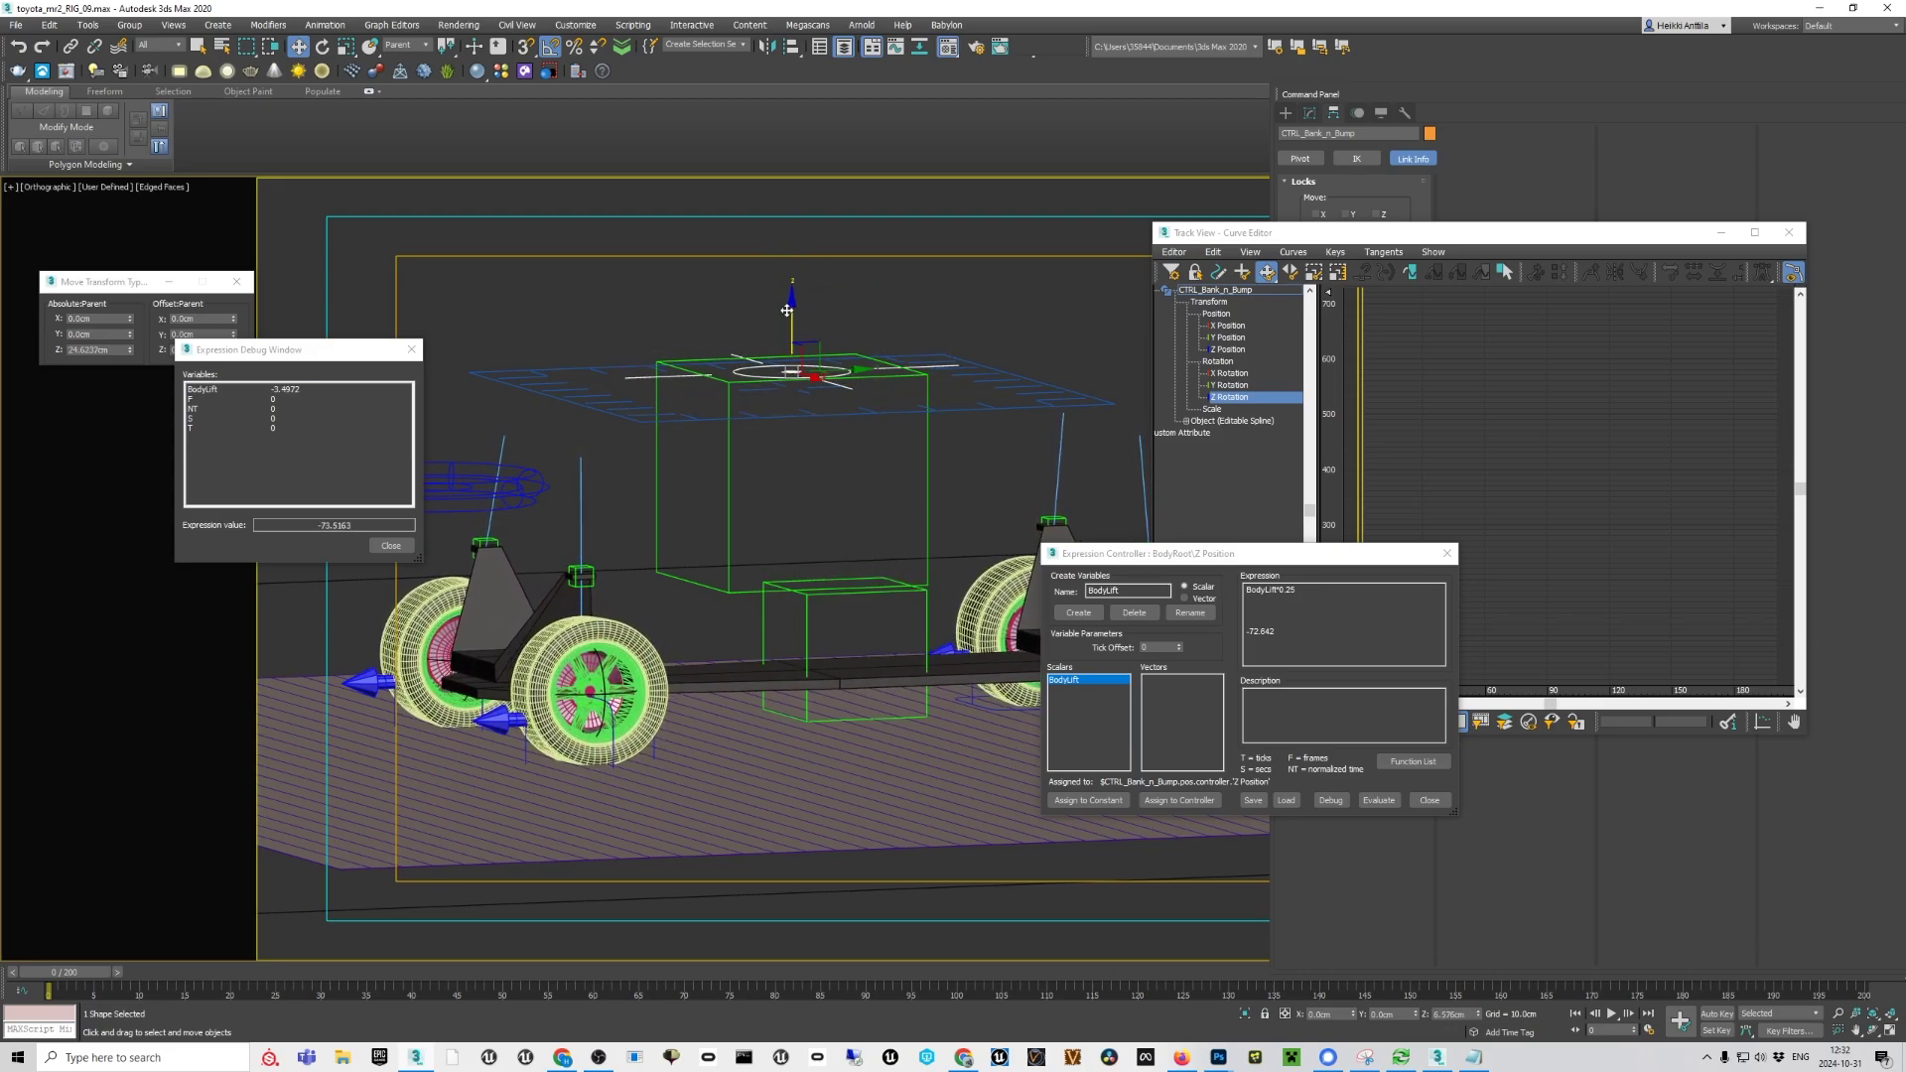
pyautogui.rightClick(841, 627)
pyautogui.keyDown('alt'); pyautogui.moveTo(790, 480); pyautogui.dragTo(811, 499, button='middle'); pyautogui.keyUp('alt')
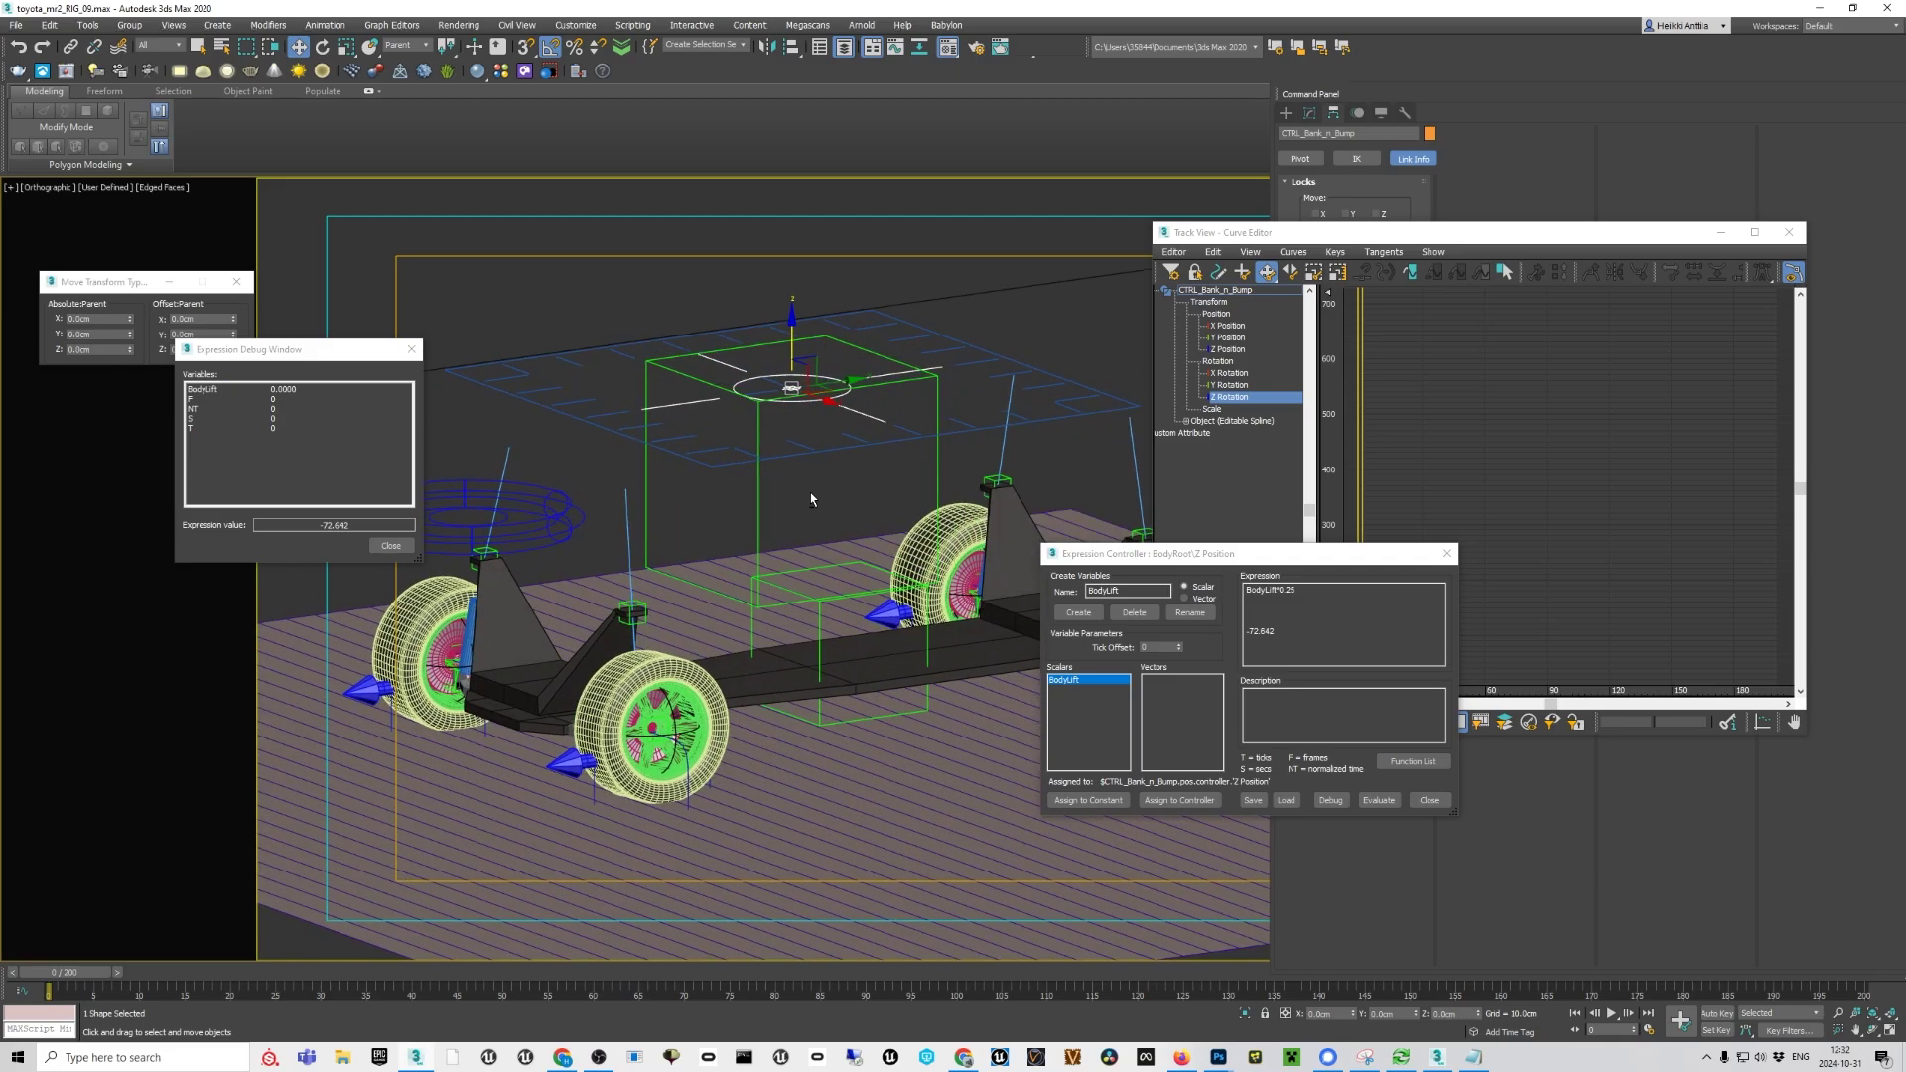
# Close the expression debug window and create a scalar variable named ControlMultip with a constant value of 0.25
pyautogui.click(412, 350)
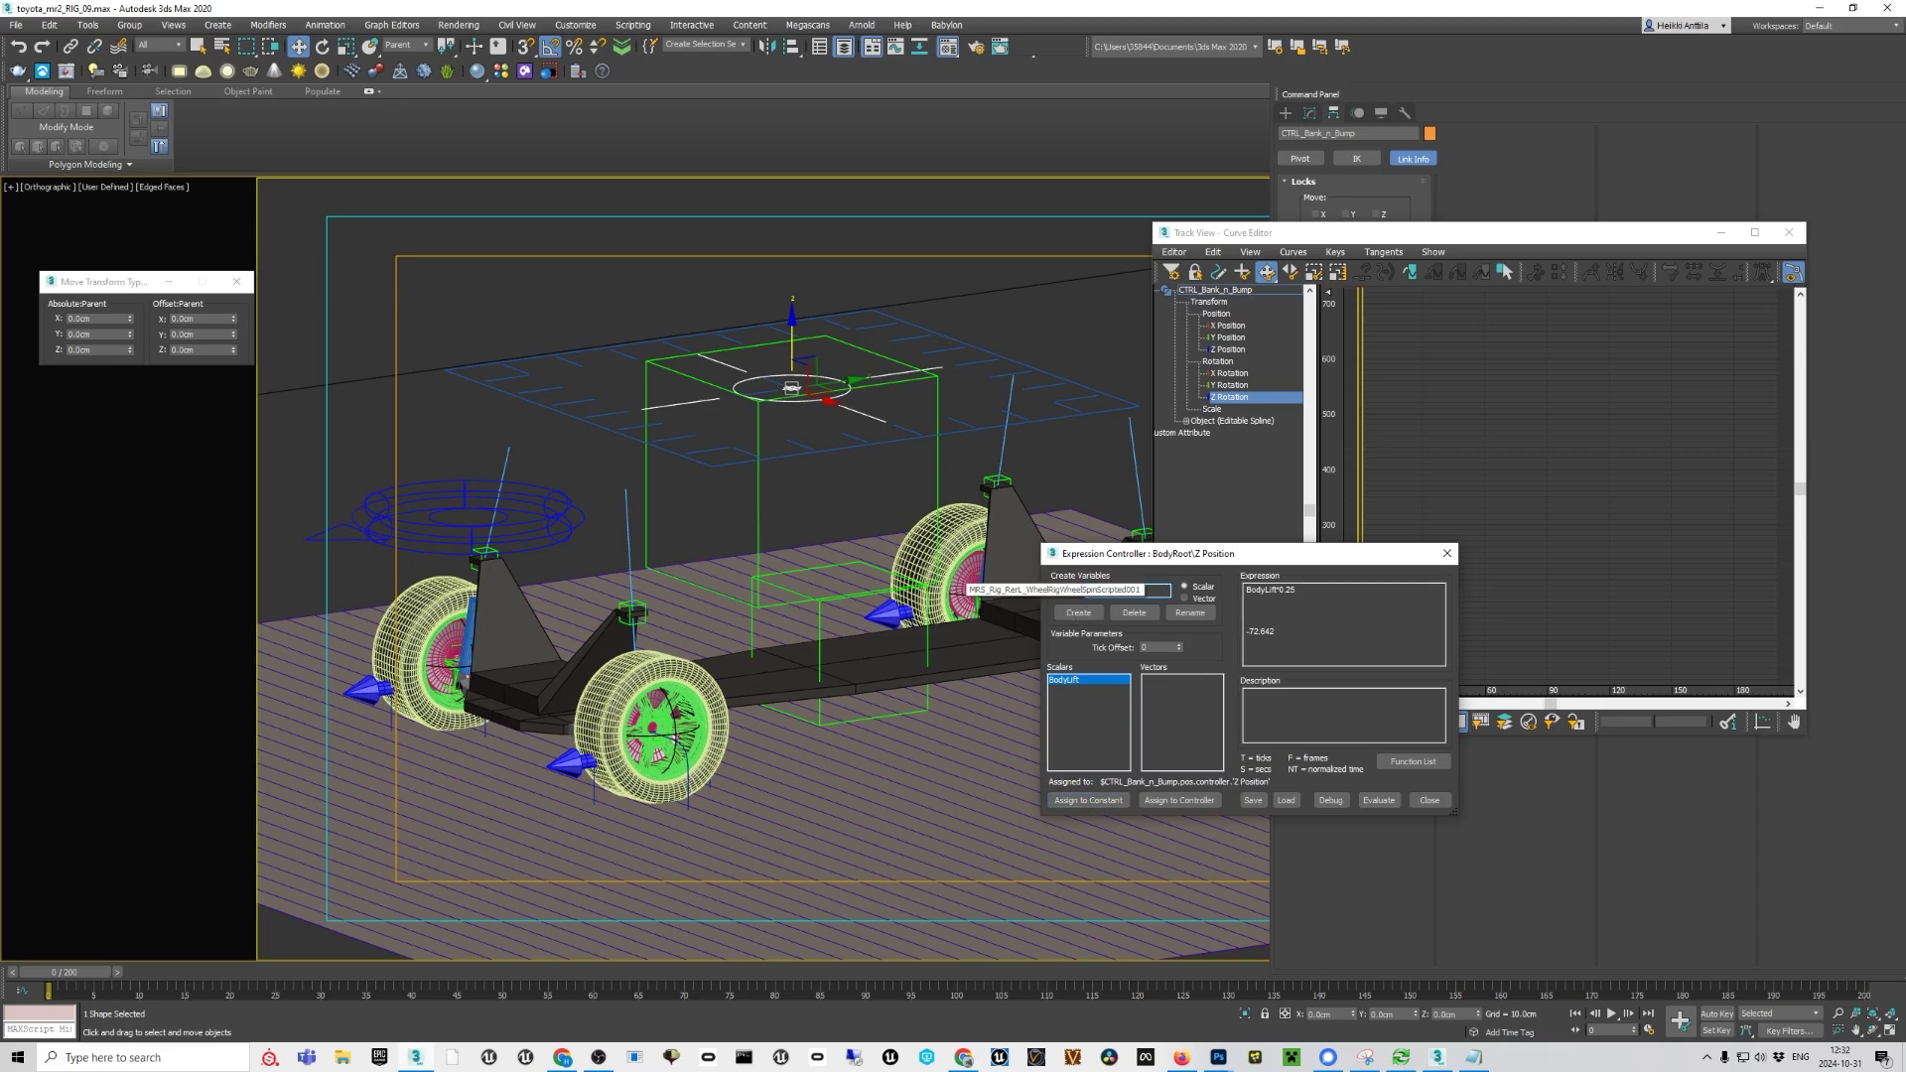
pyautogui.write('ControlMultip')
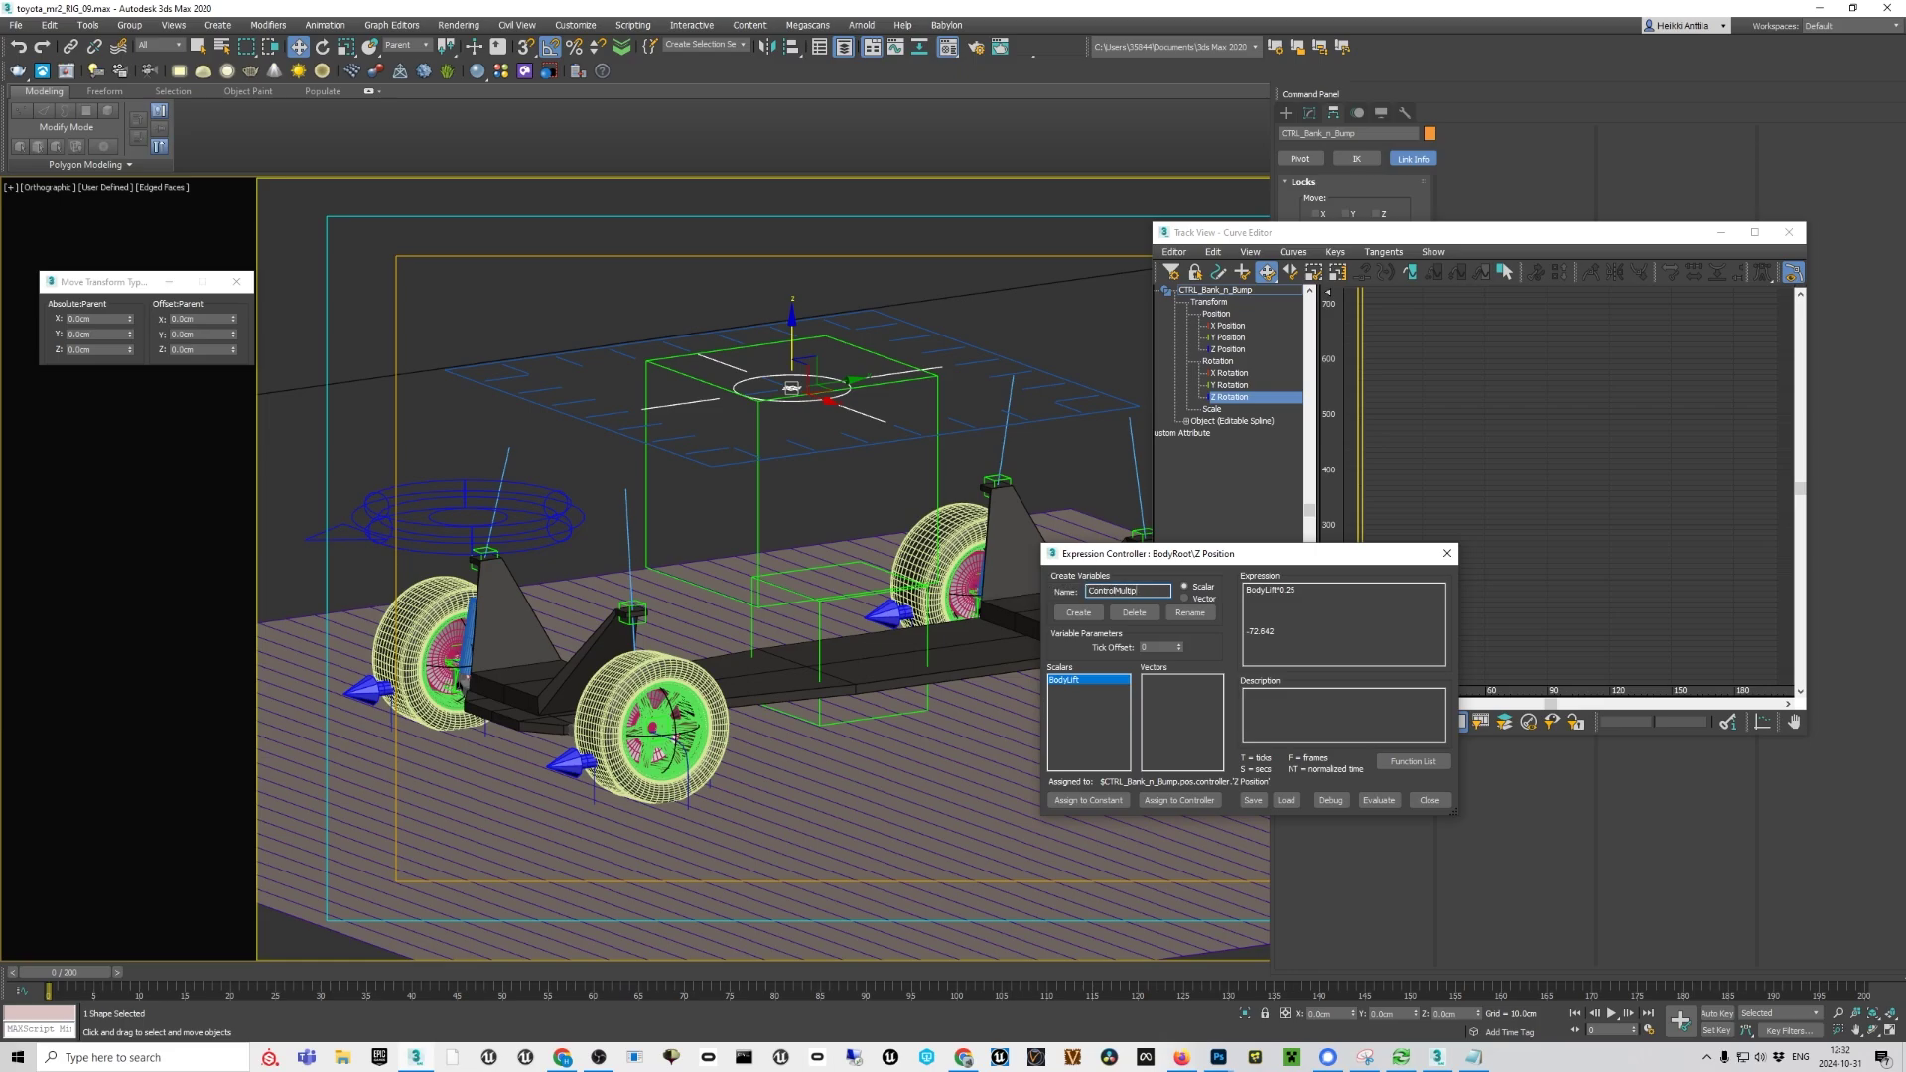
pyautogui.click(1091, 616)
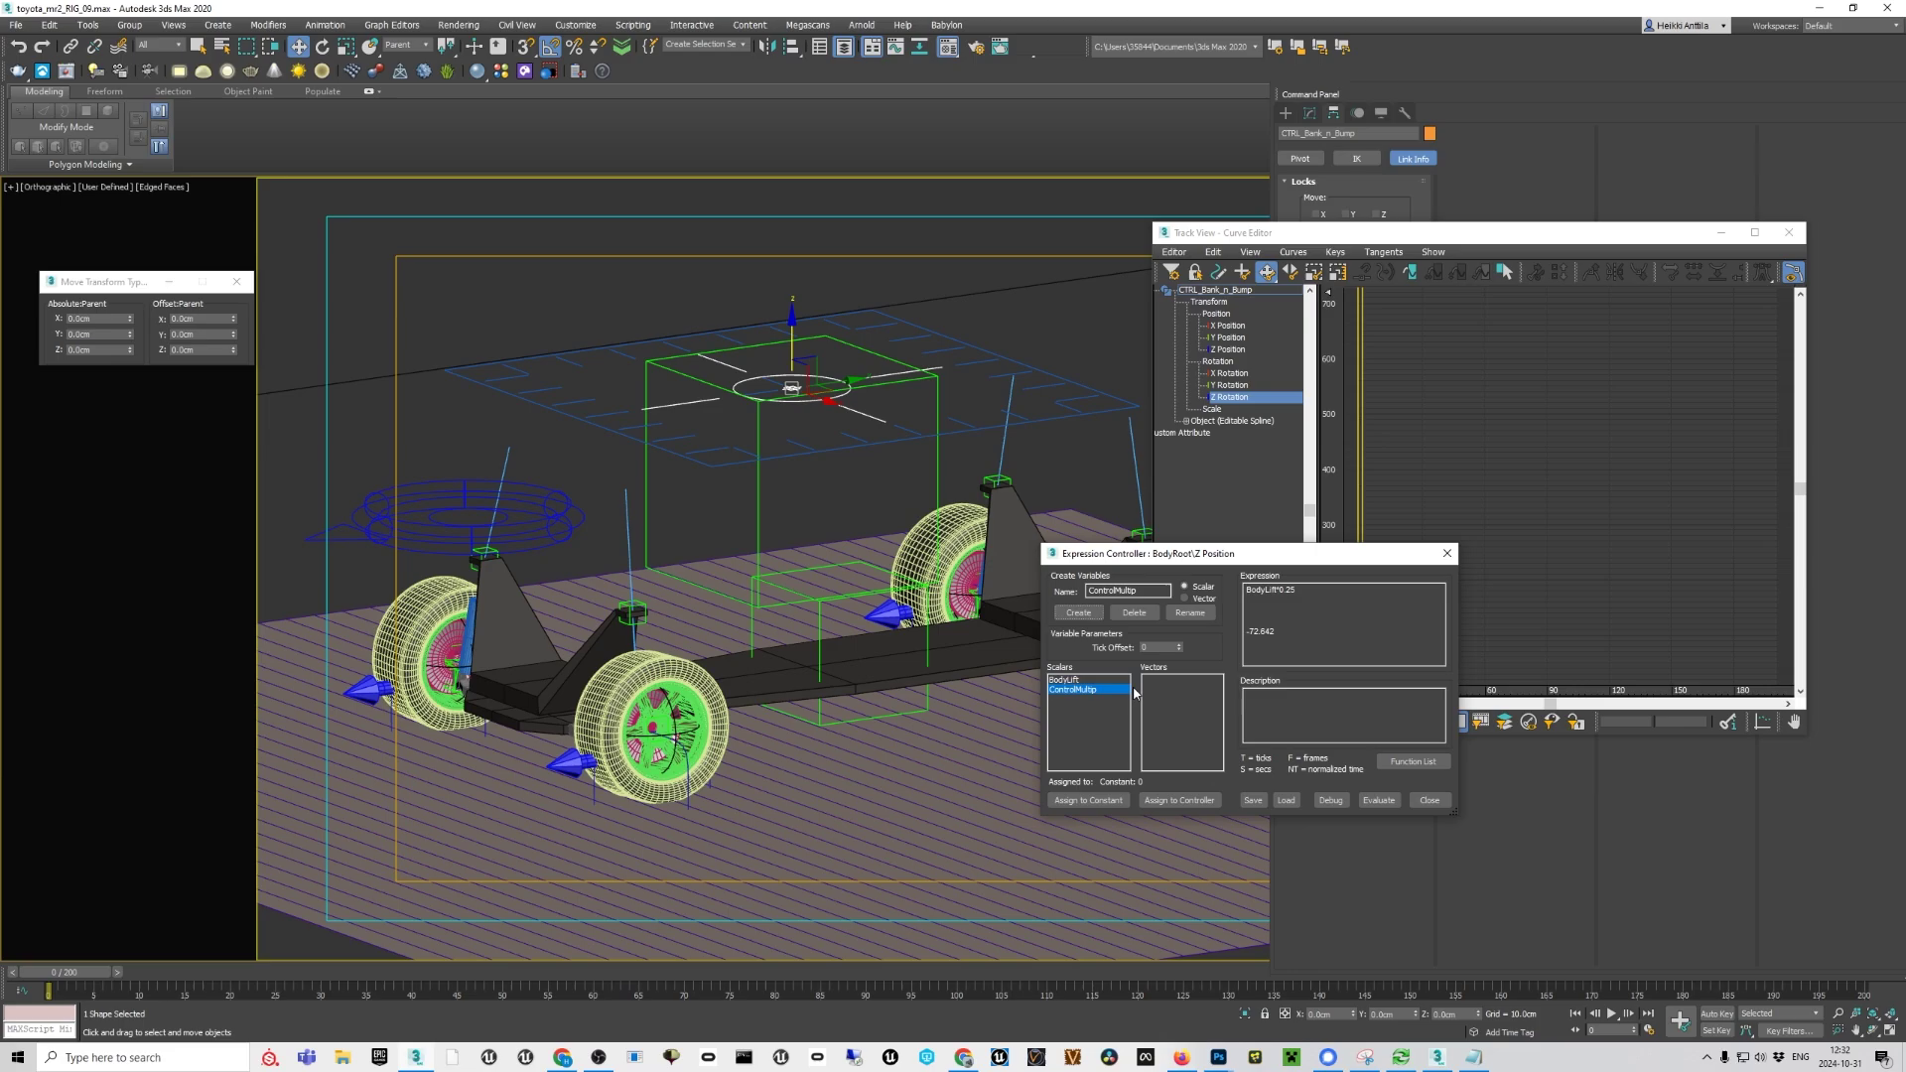
pyautogui.click(1108, 803)
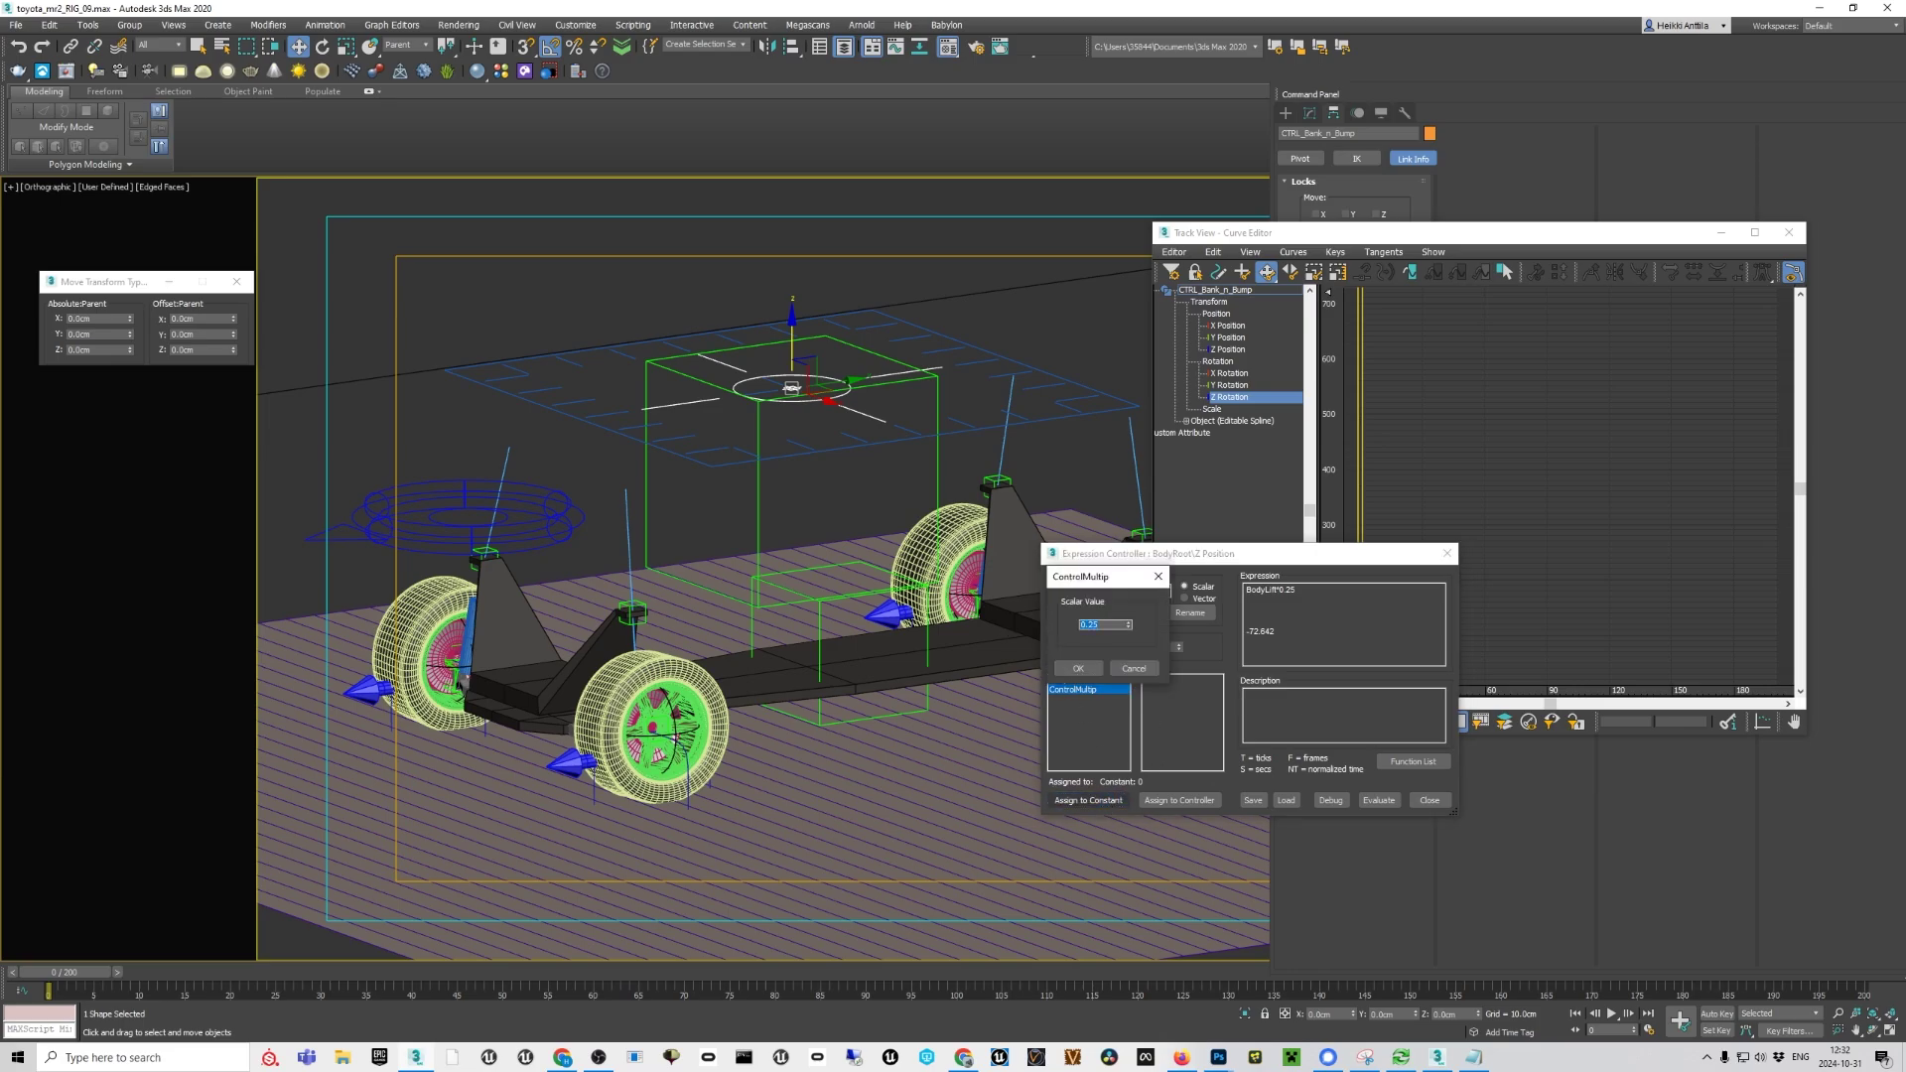
pyautogui.click(1079, 668)
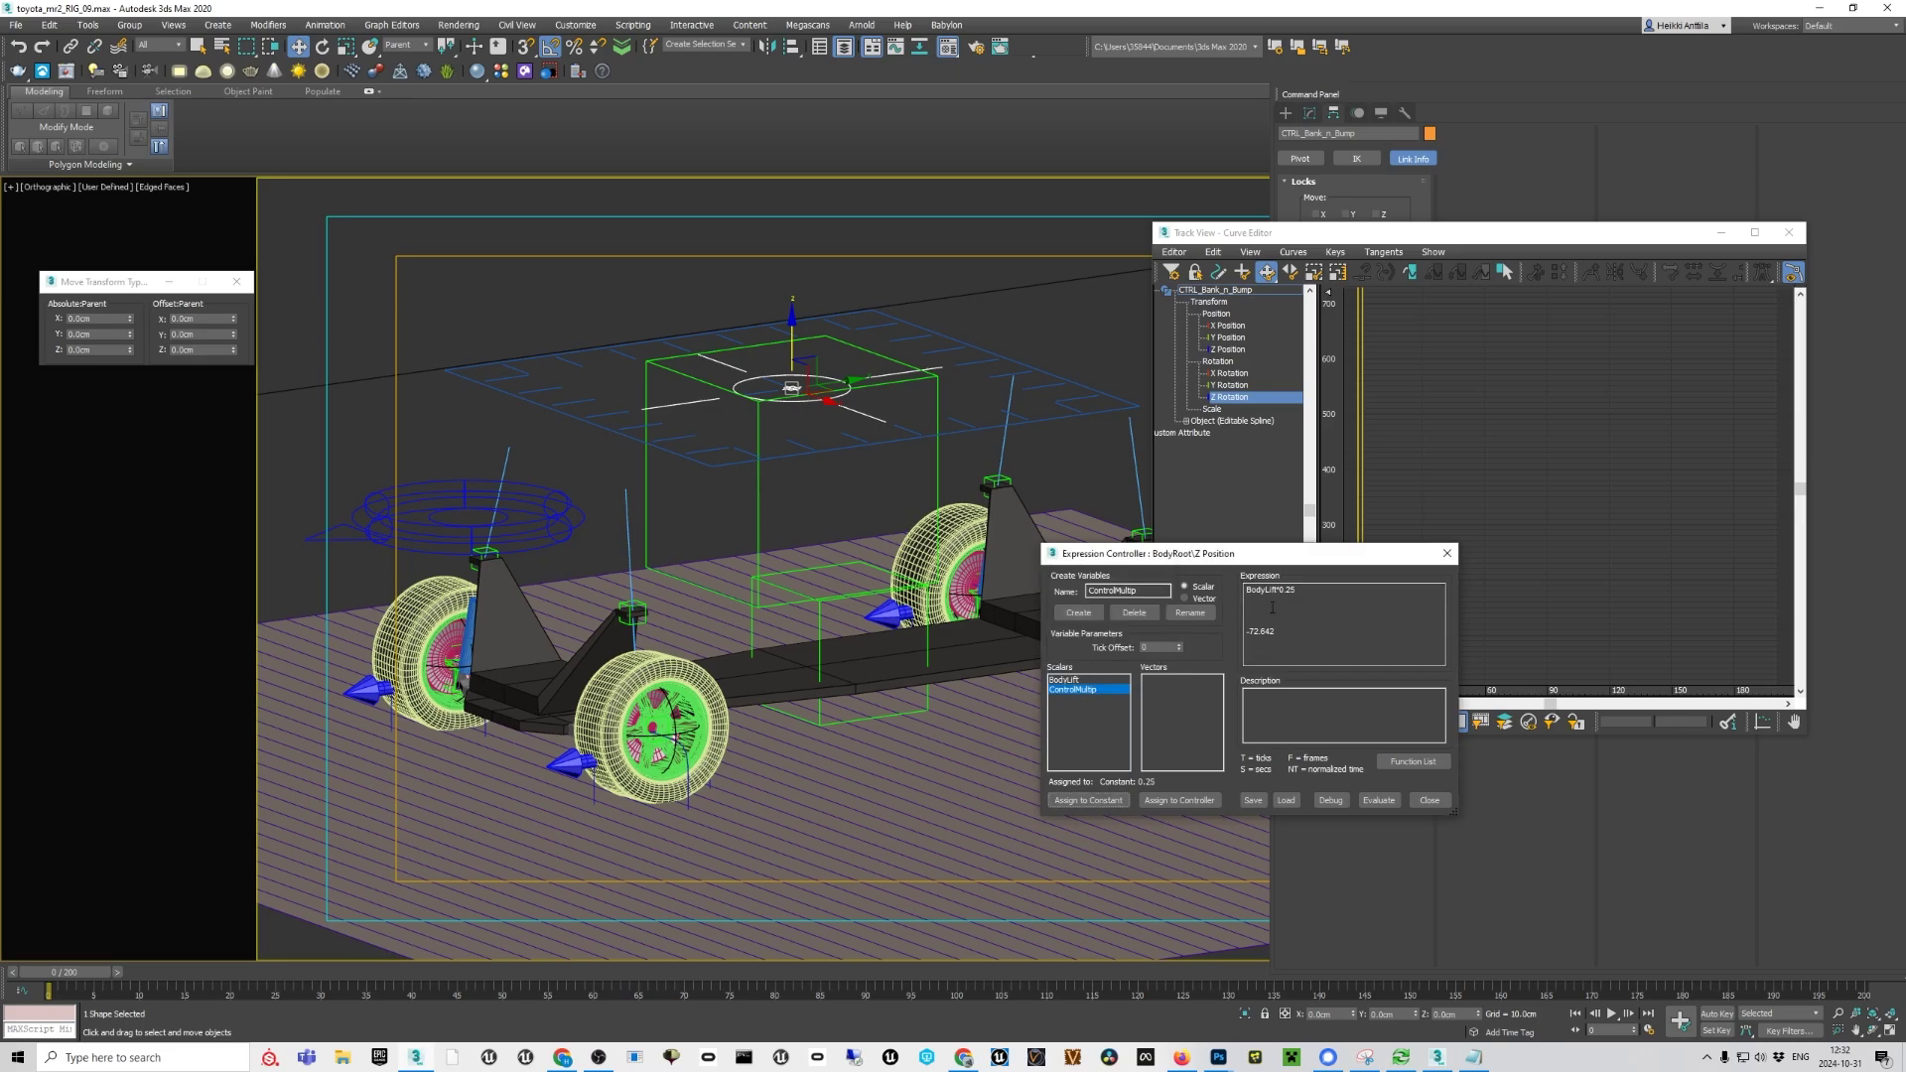
# Replace the 0.25 factor in the expression with the ControlMultip variable and evaluate it
pyautogui.click(1286, 596)
pyautogui.press('BackSpace')
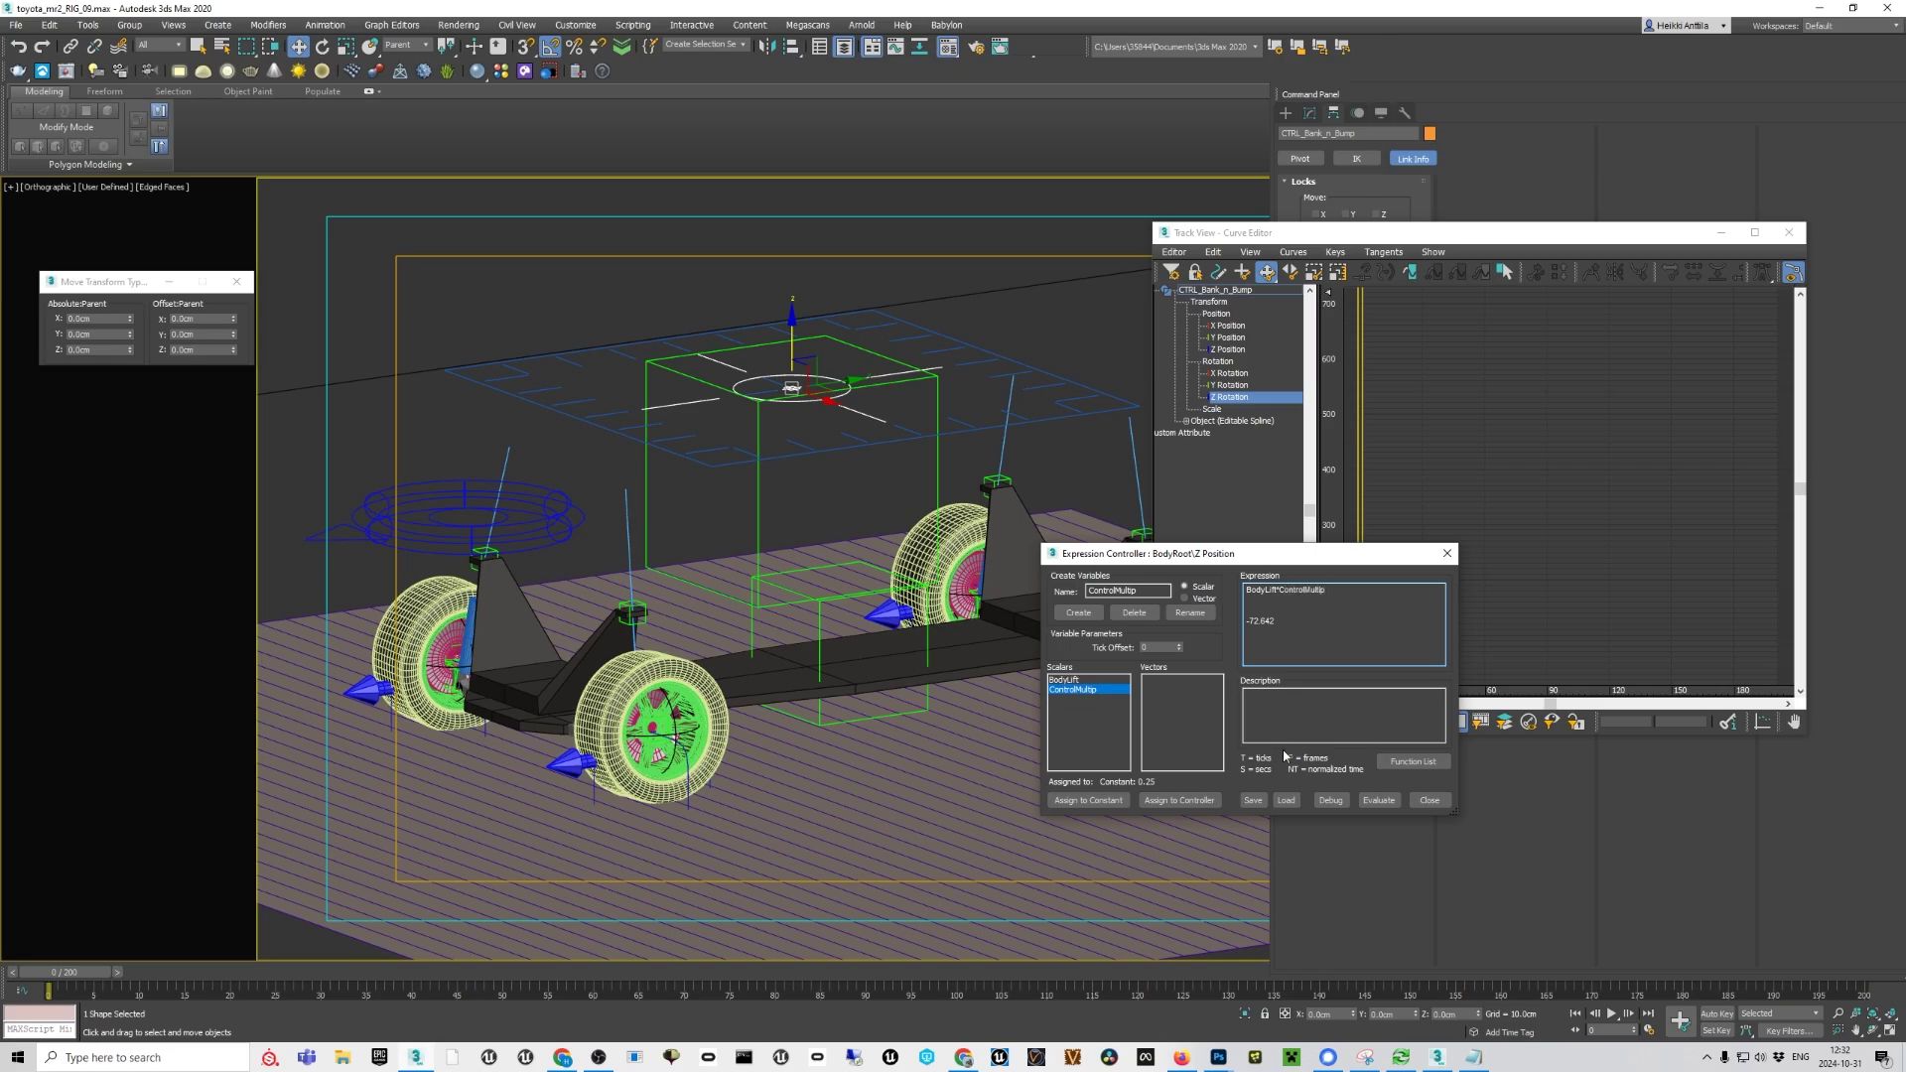
pyautogui.click(1380, 800)
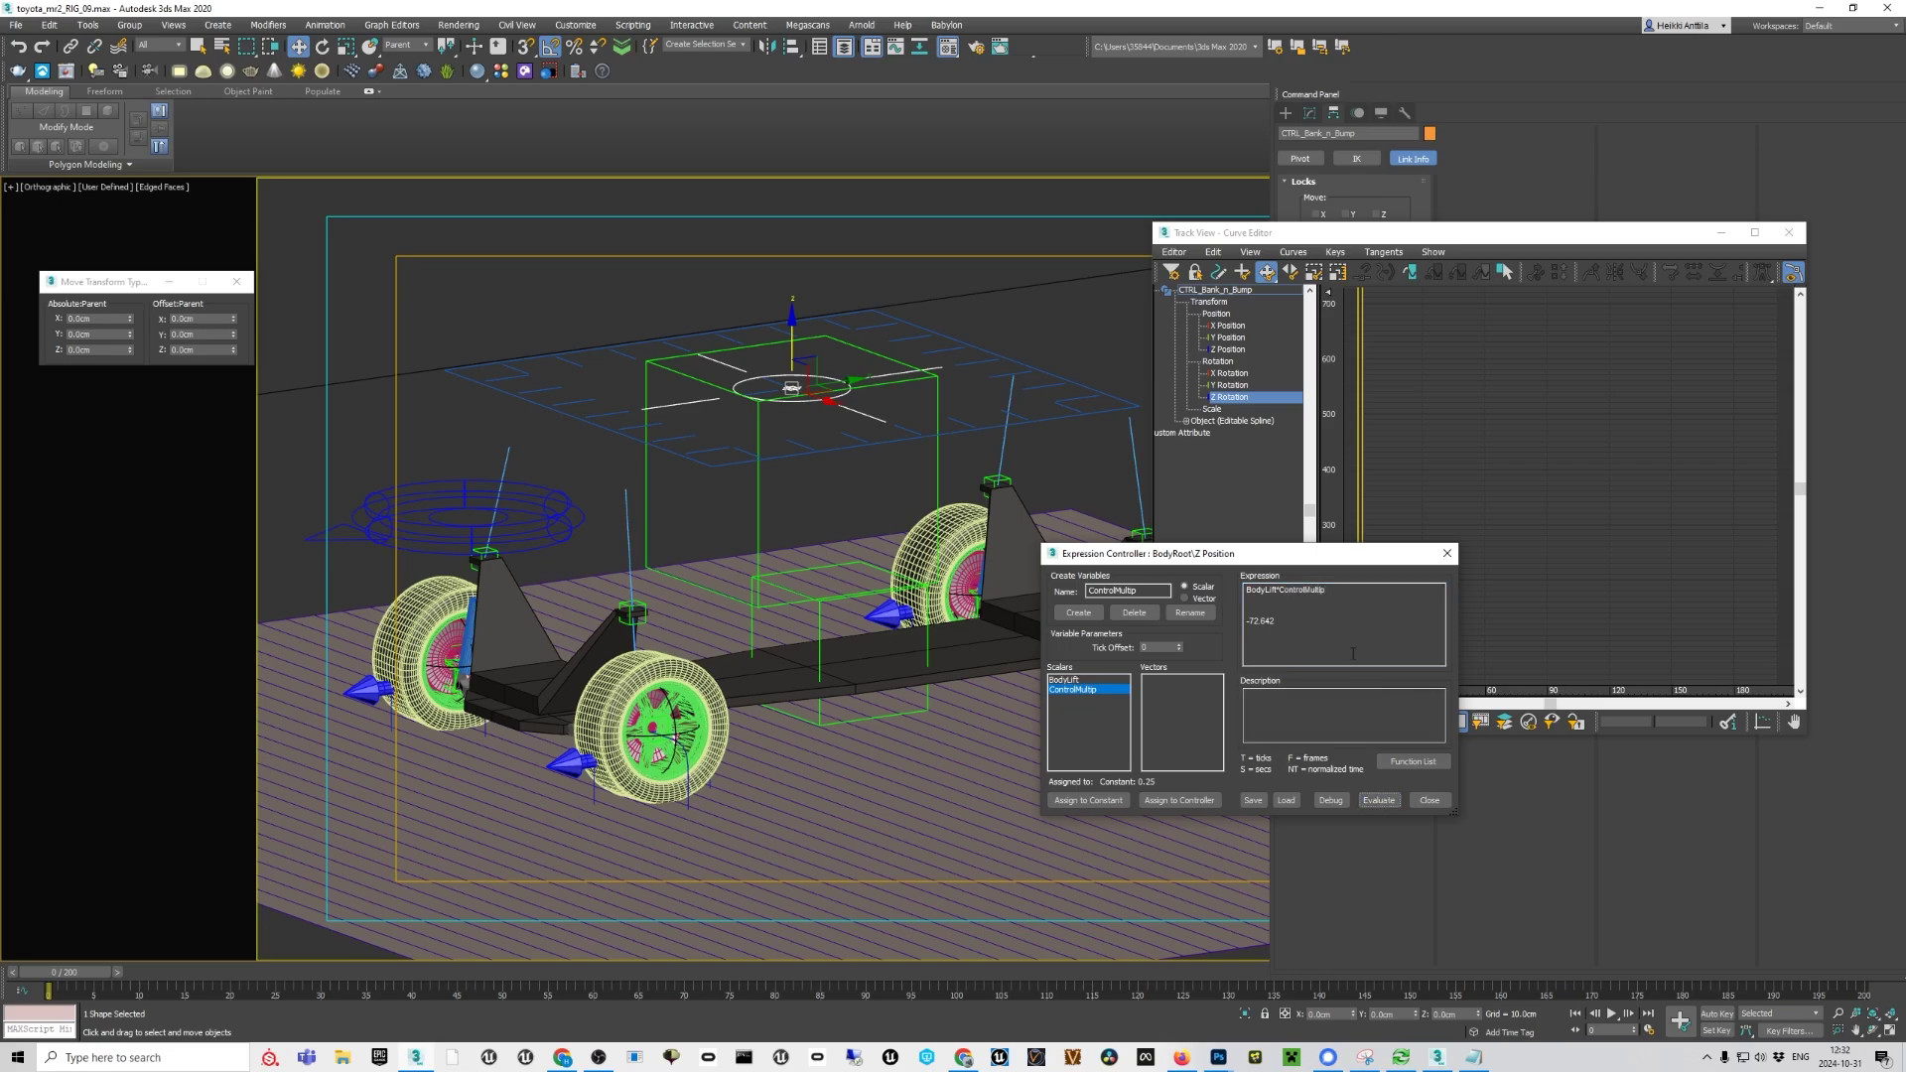
# Try evaluating the expression with the variable misspelled as ControlMultipa, correct it to ControlMultip and evaluate again
pyautogui.click(1383, 801)
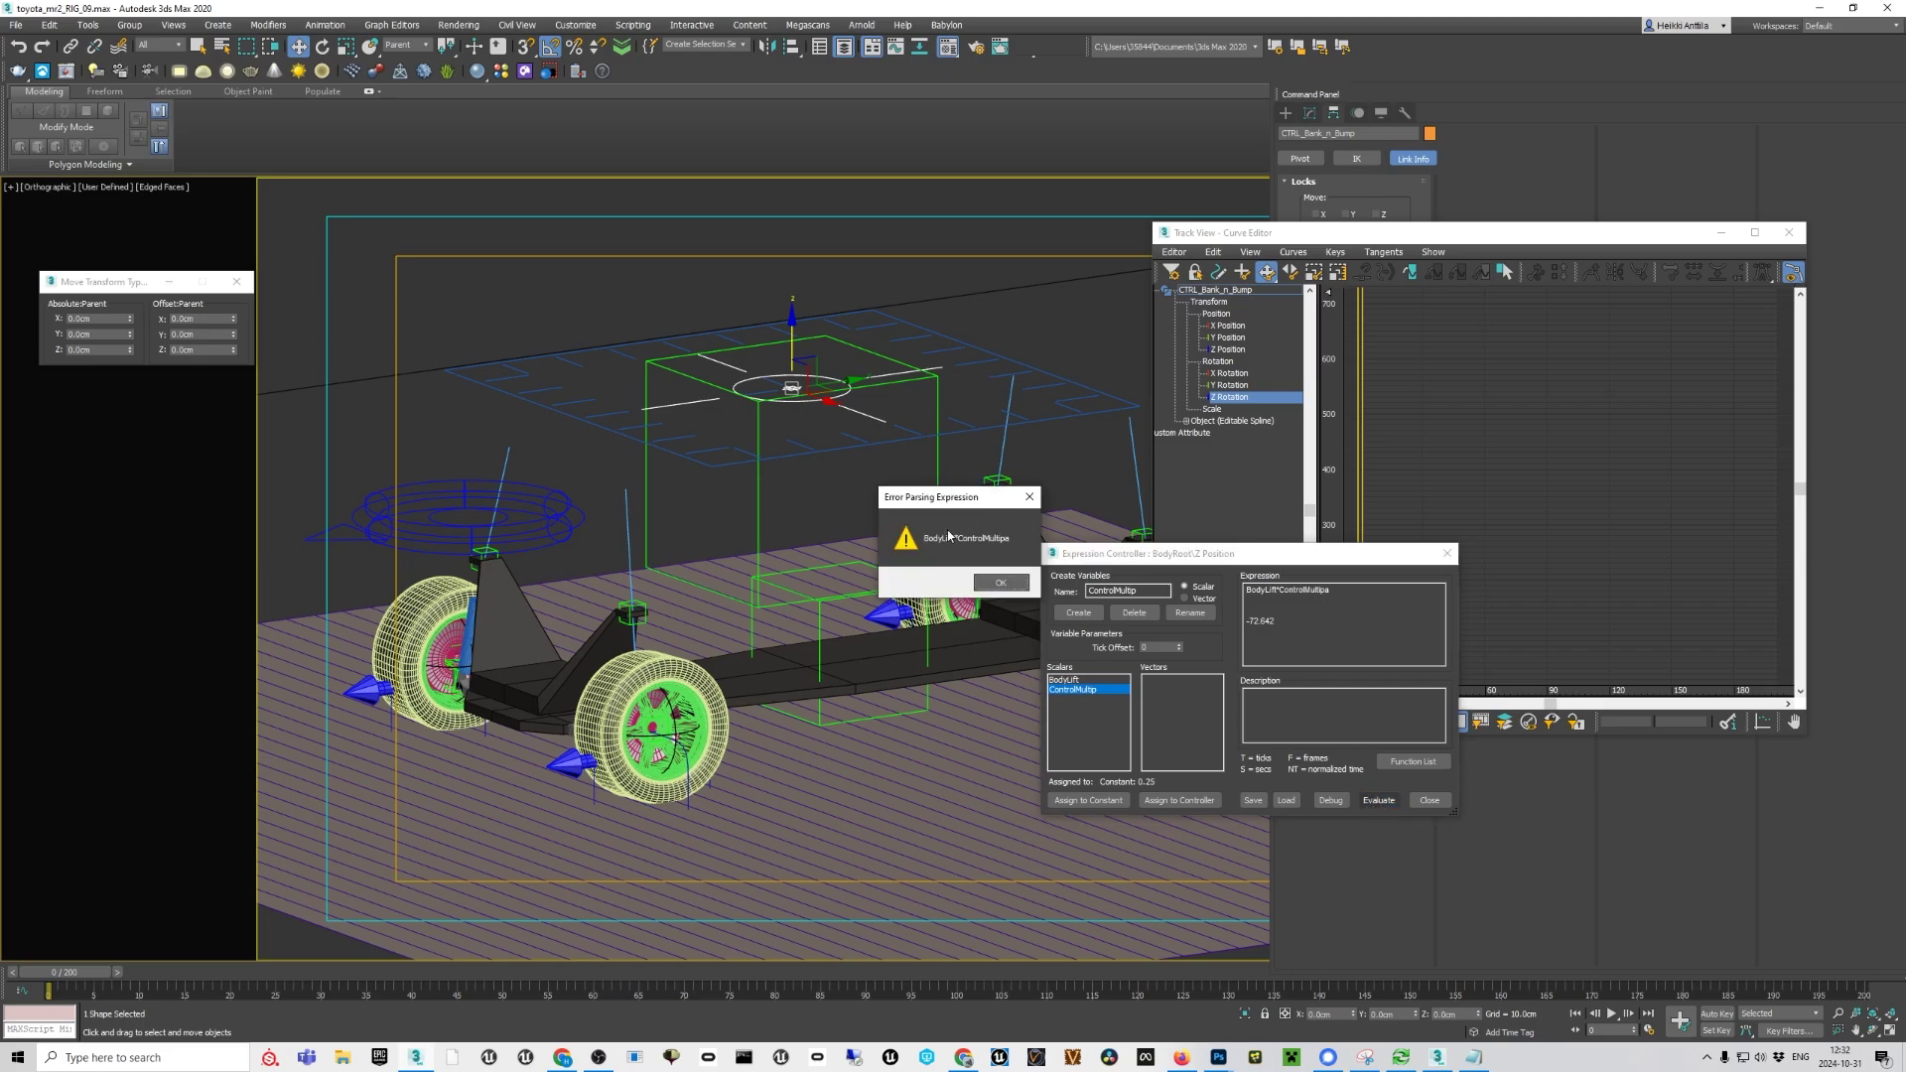
pyautogui.click(996, 581)
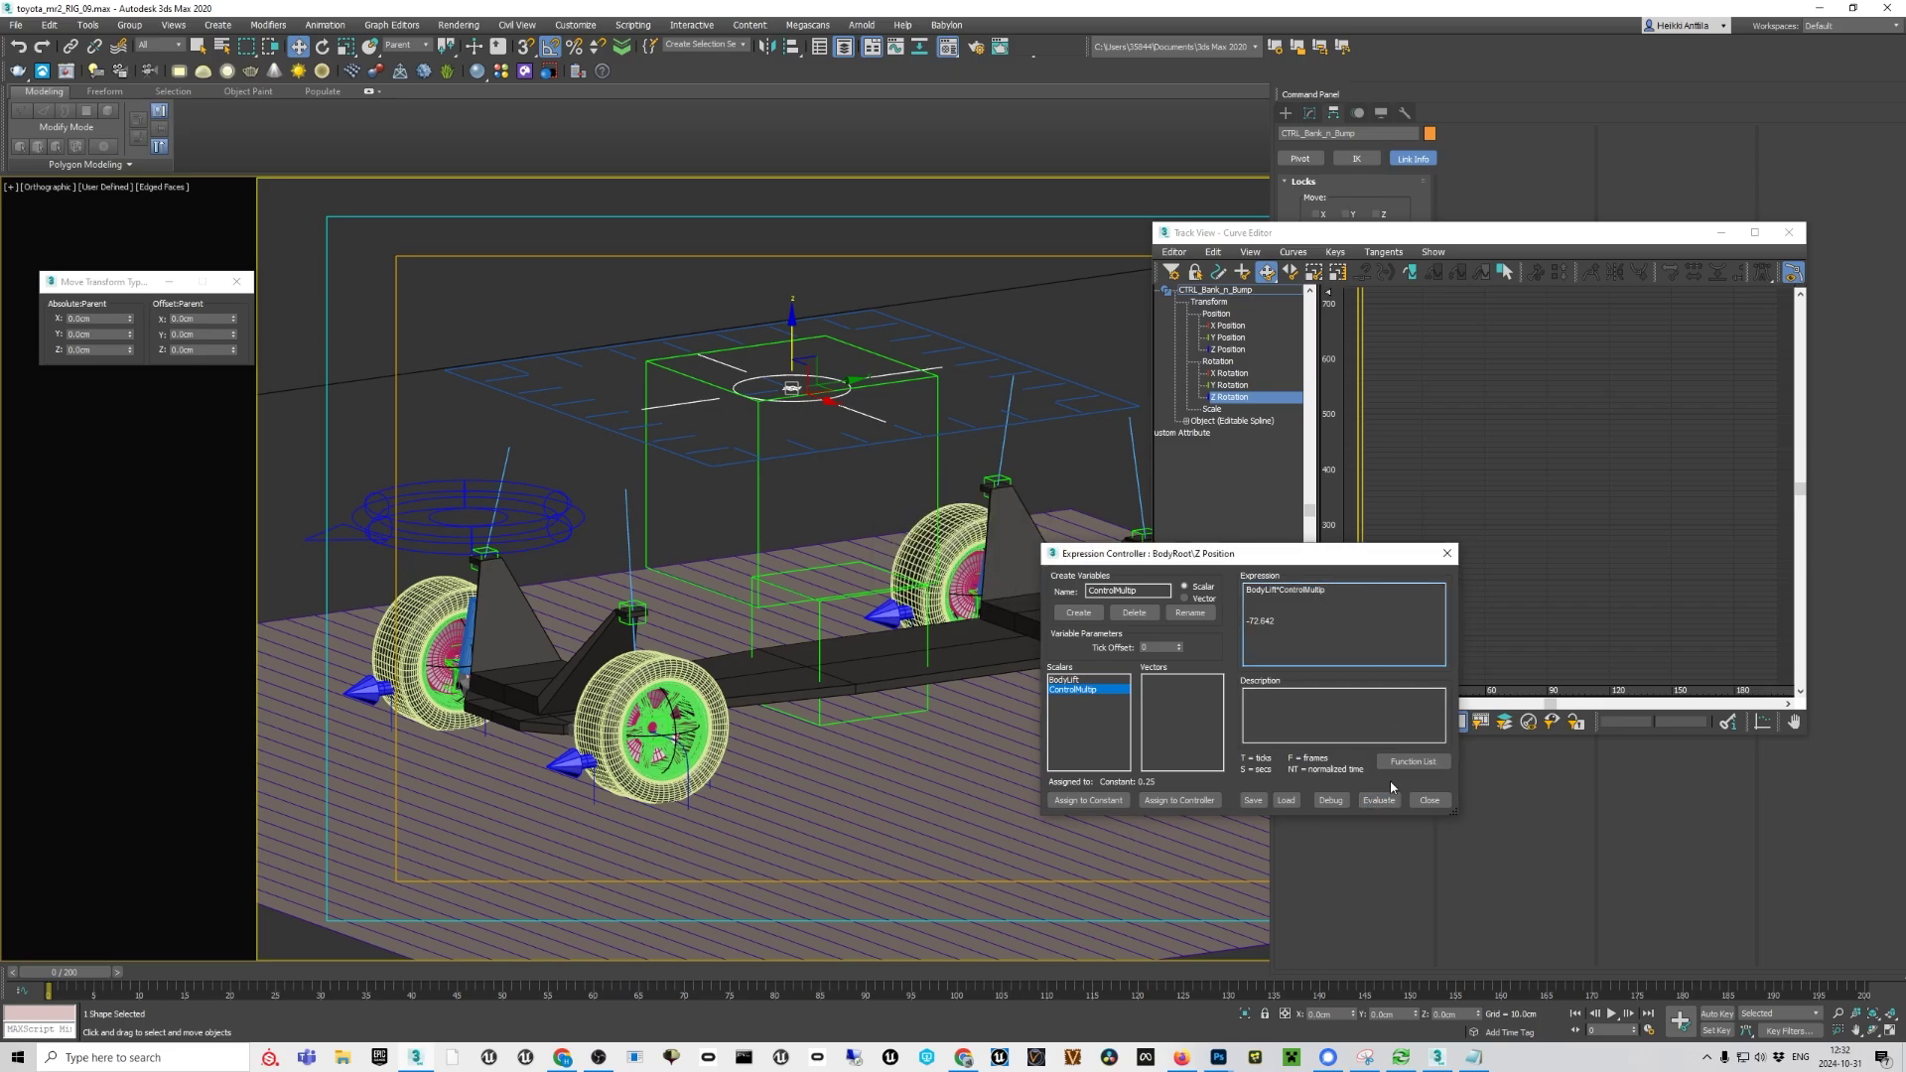
pyautogui.click(1379, 800)
# Test the body lift by moving CTRL_Bank_n_Bump along Z, cancel the move, and close the expression and curve editor windows
pyautogui.moveTo(796, 336)
pyautogui.mouseDown()
pyautogui.moveTo(798, 297)
pyautogui.moveTo(812, 388)
pyautogui.moveTo(817, 364)
pyautogui.mouseUp()
pyautogui.rightClick(817, 363)
pyautogui.keyDown('alt'); pyautogui.moveTo(841, 433); pyautogui.dragTo(755, 442, button='middle'); pyautogui.keyUp('alt')
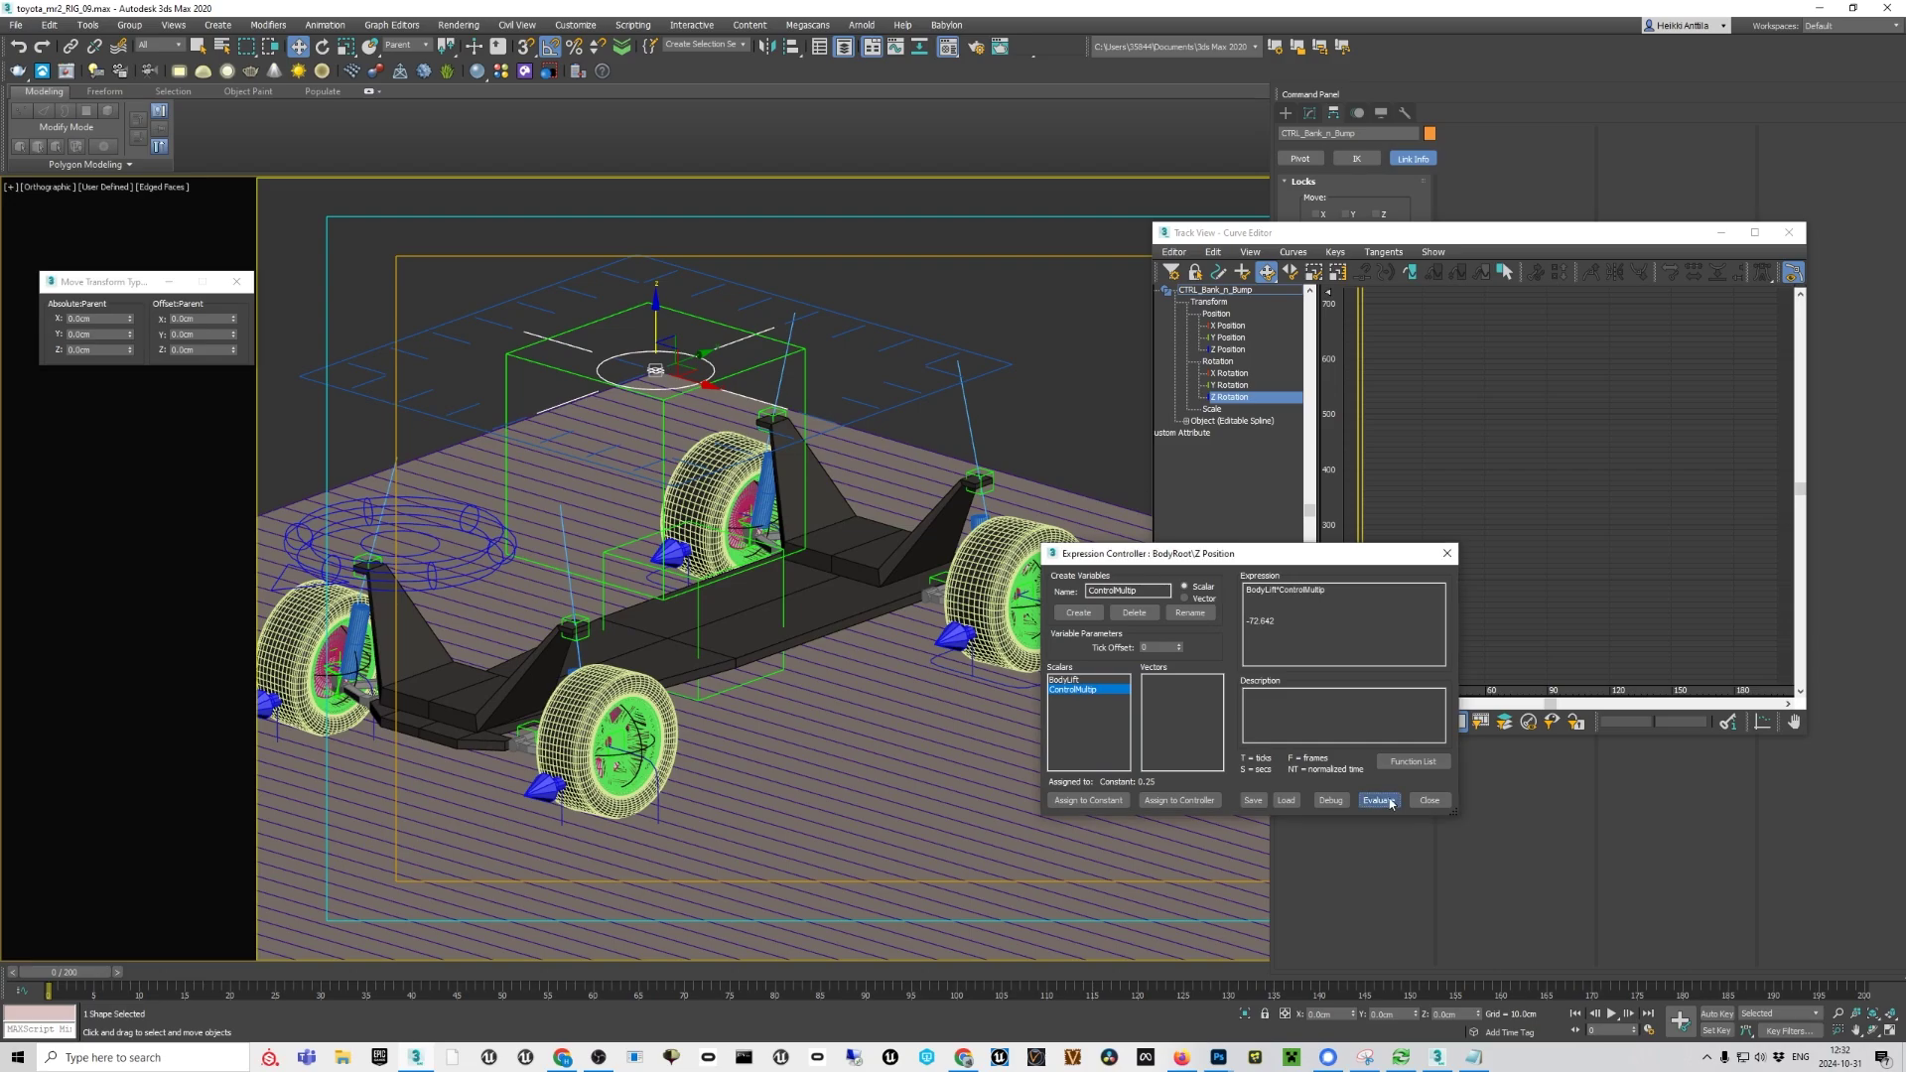
pyautogui.click(1430, 800)
pyautogui.click(1789, 232)
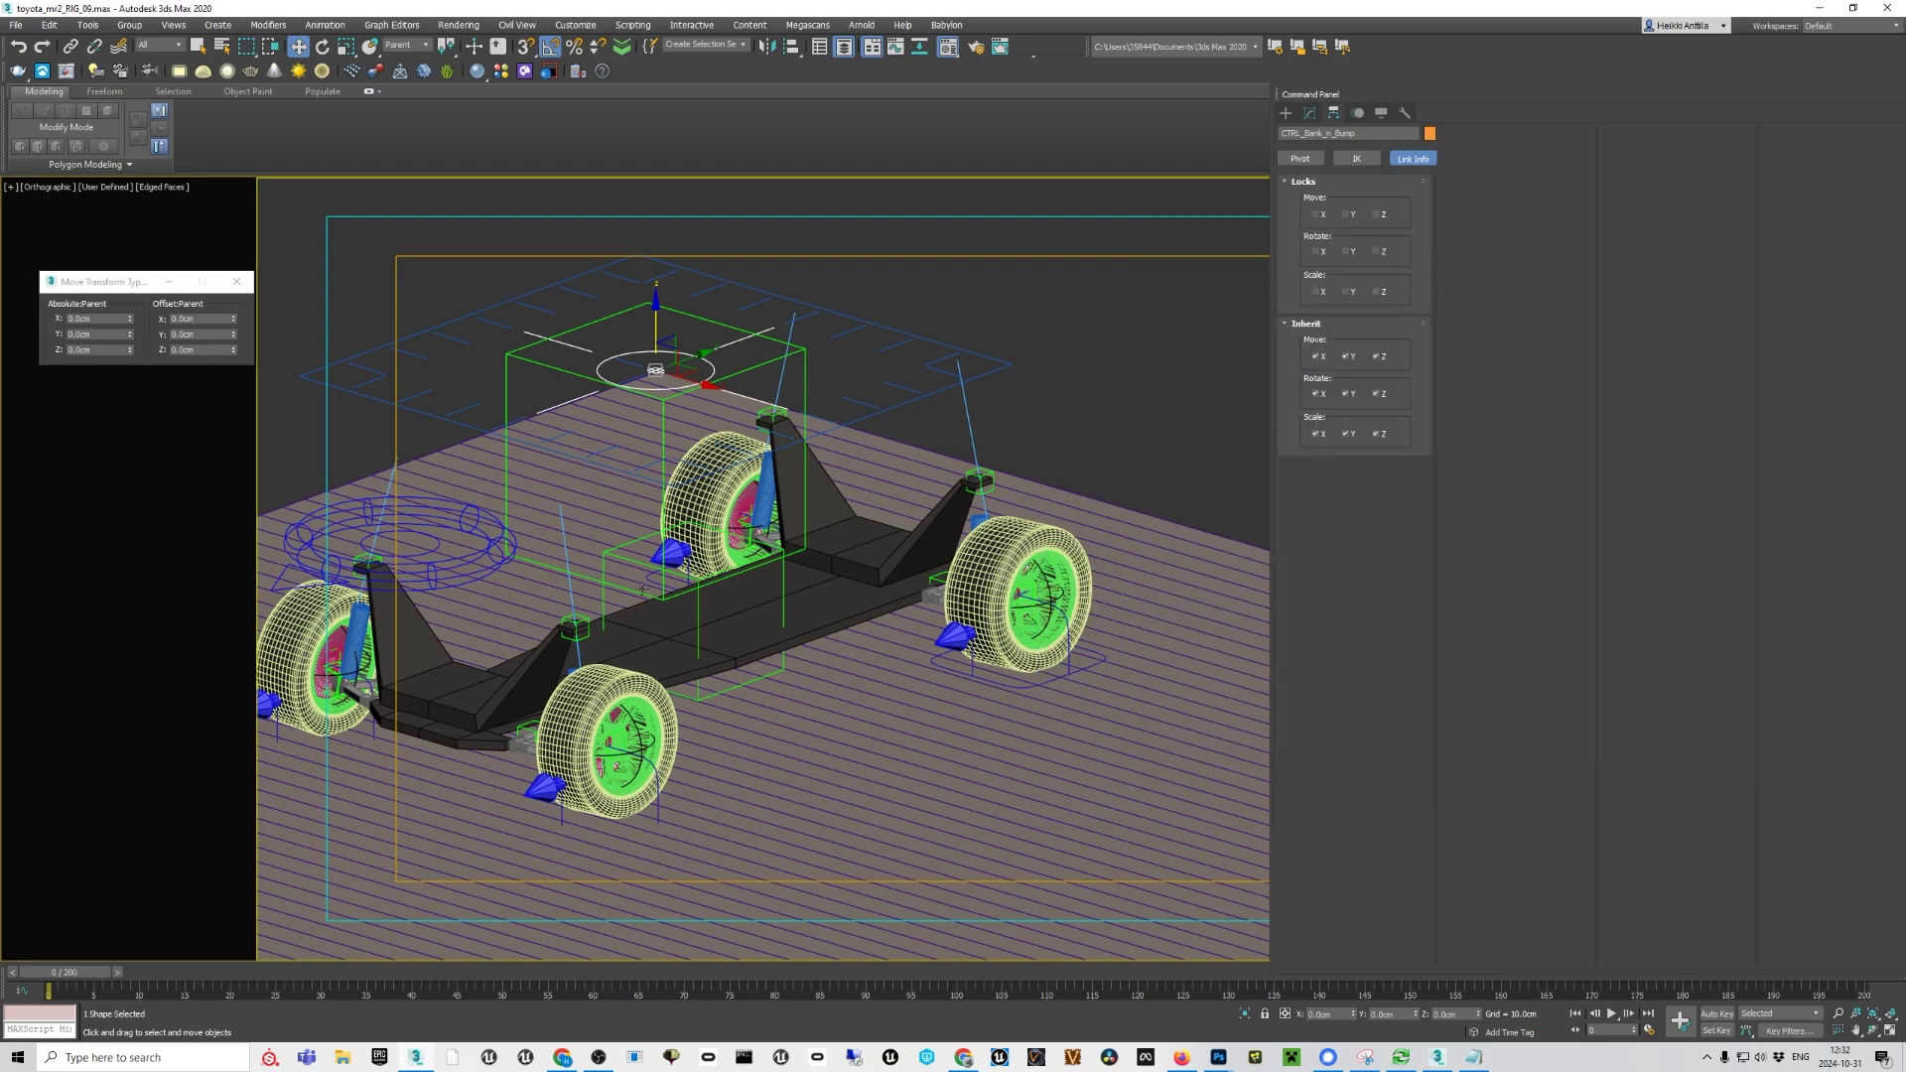
# Examine the chassis and the suspension joint inside a wheel up close while scrubbing the timeline
pyautogui.scroll(-3, 768, 645)
pyautogui.keyDown('alt'); pyautogui.moveTo(768, 645); pyautogui.dragTo(768, 654, button='middle'); pyautogui.keyUp('alt')
pyautogui.scroll(5, 767, 652)
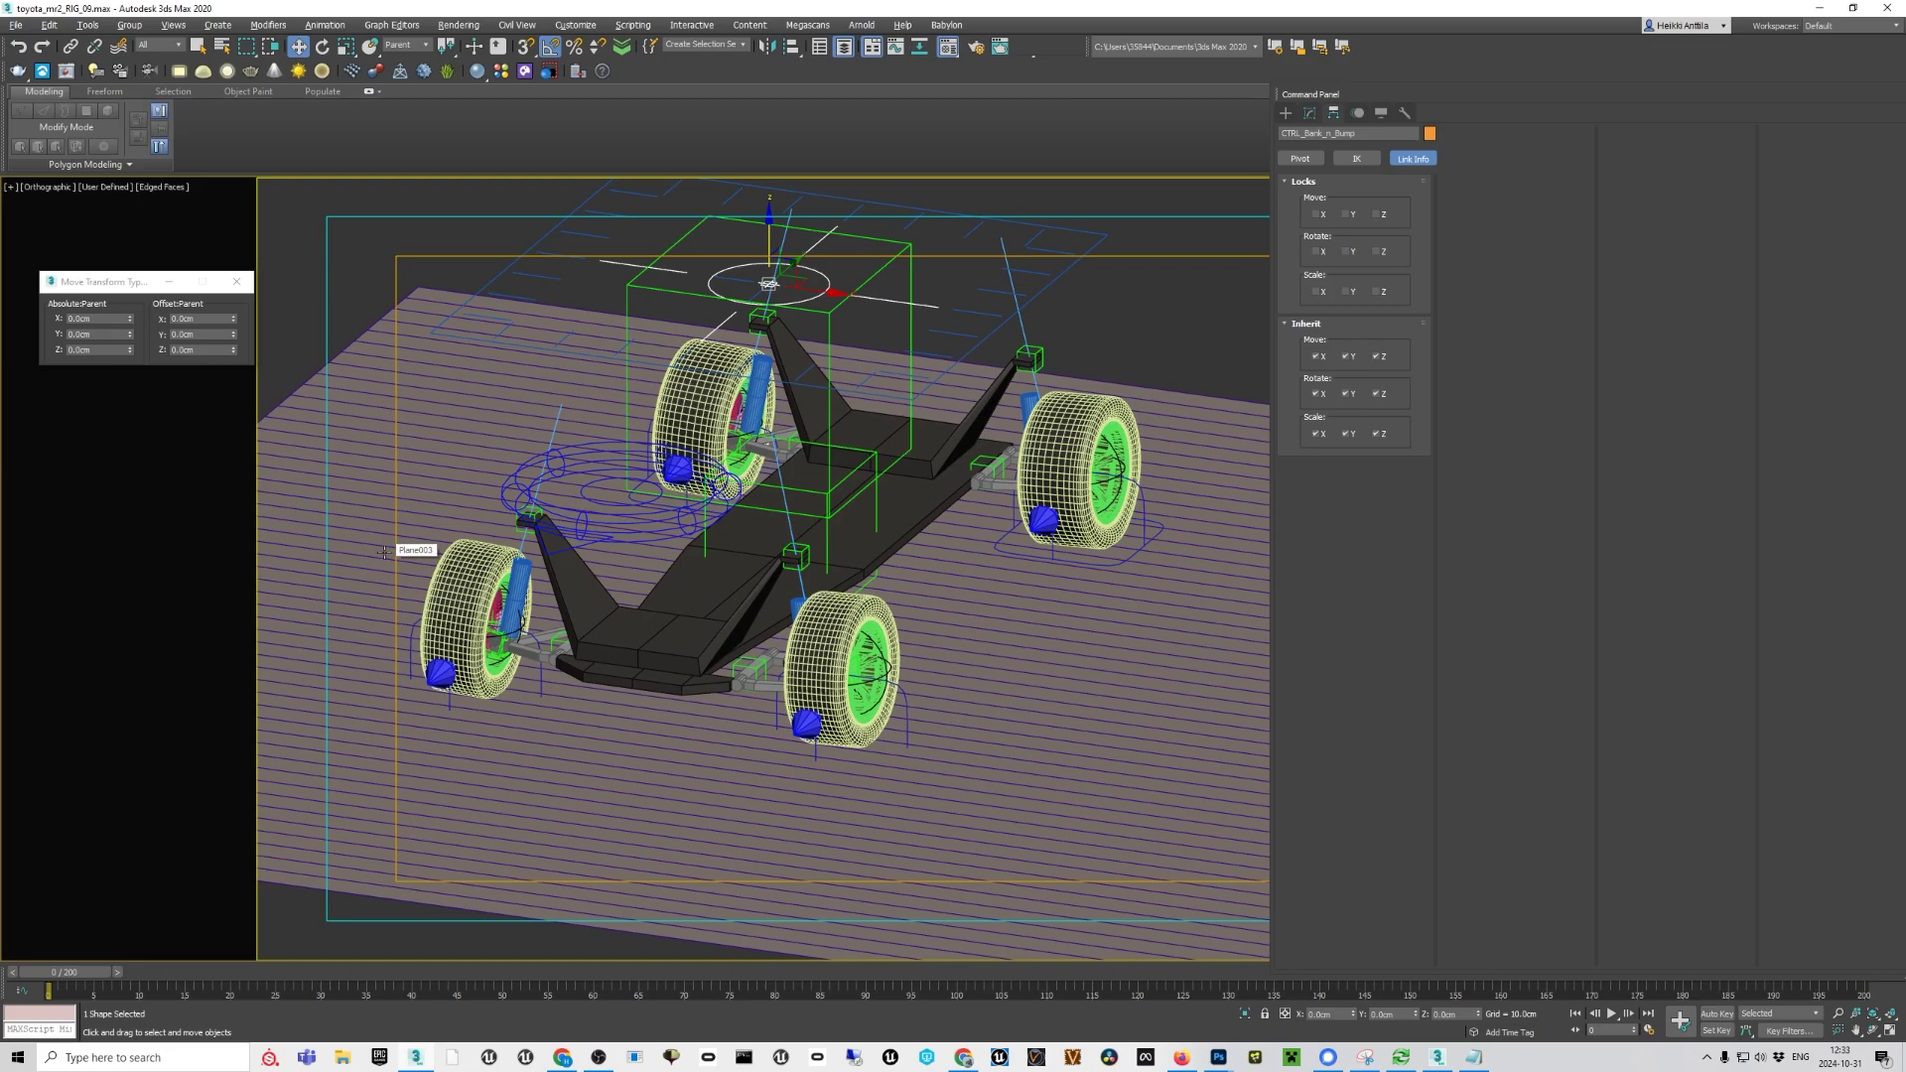
pyautogui.keyDown('alt'); pyautogui.moveTo(384, 552); pyautogui.dragTo(566, 556, button='middle'); pyautogui.keyUp('alt')
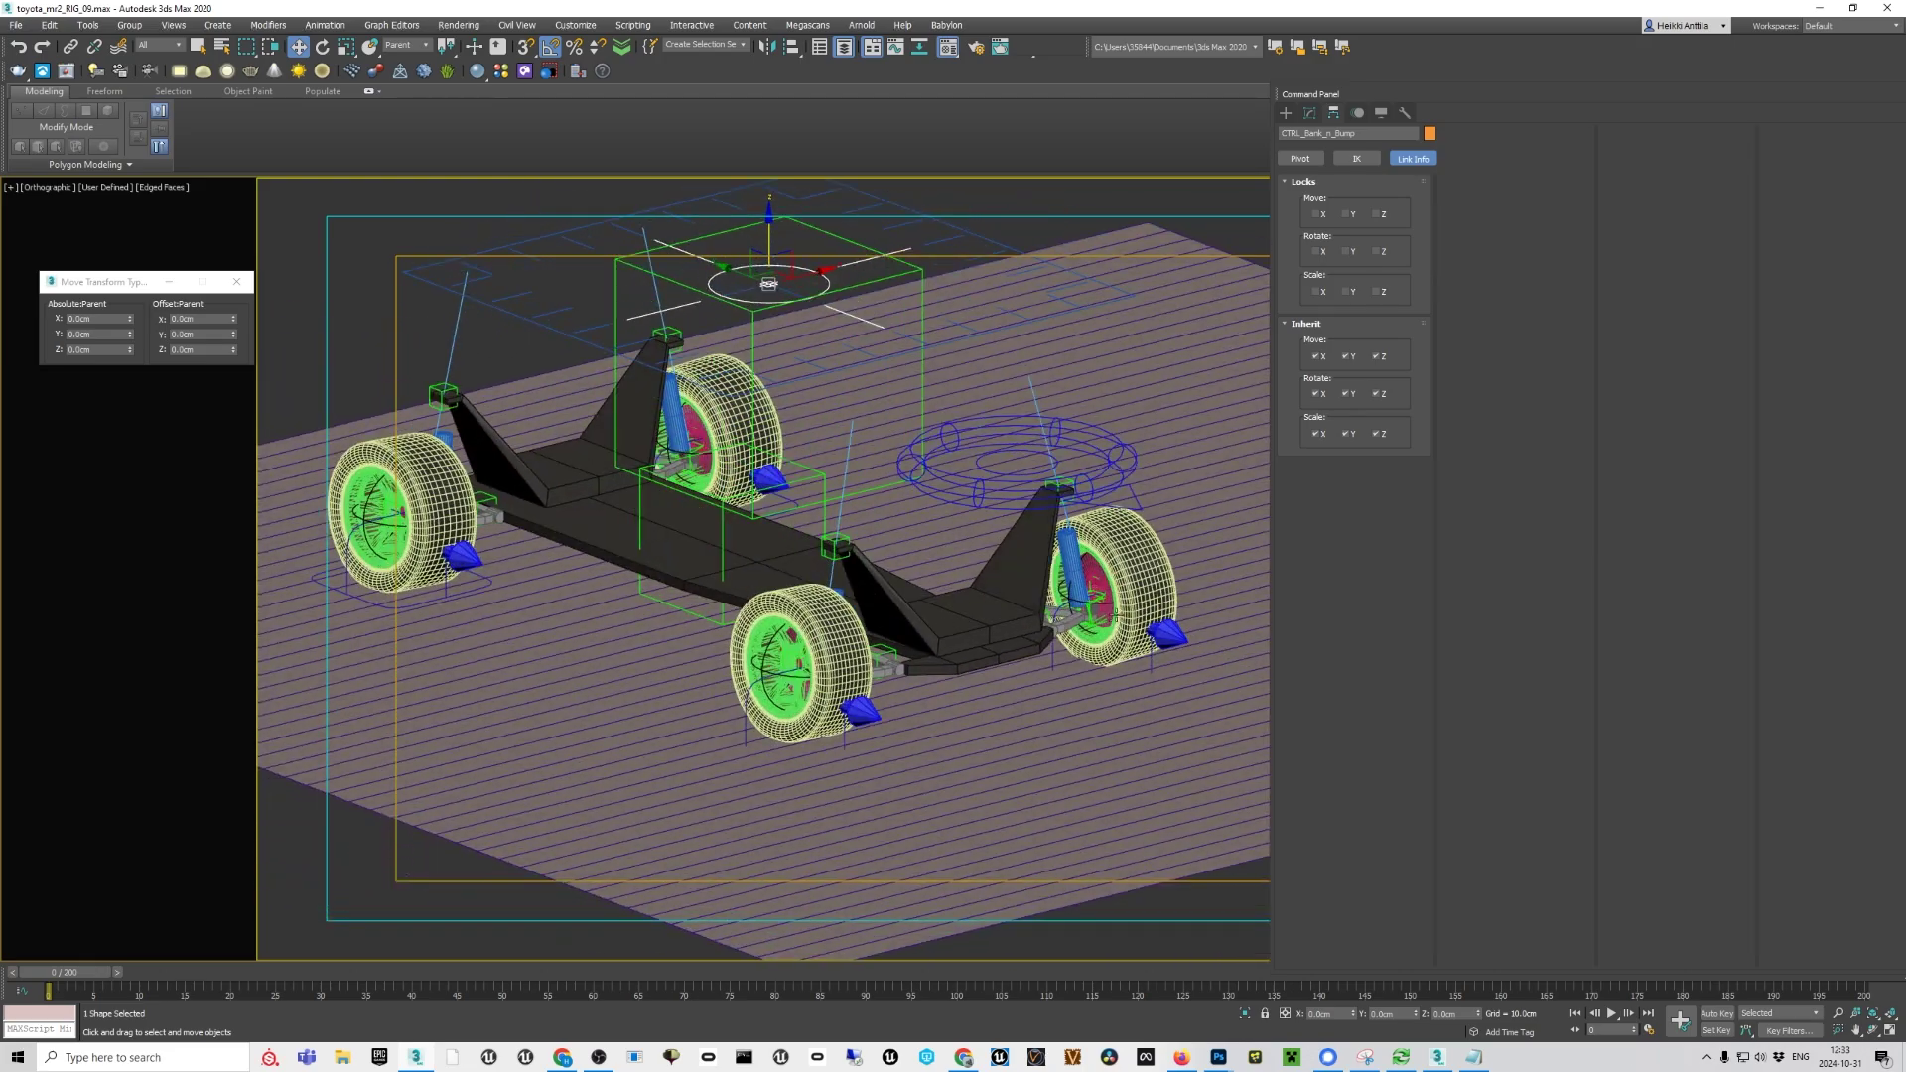
pyautogui.scroll(8, 1140, 578)
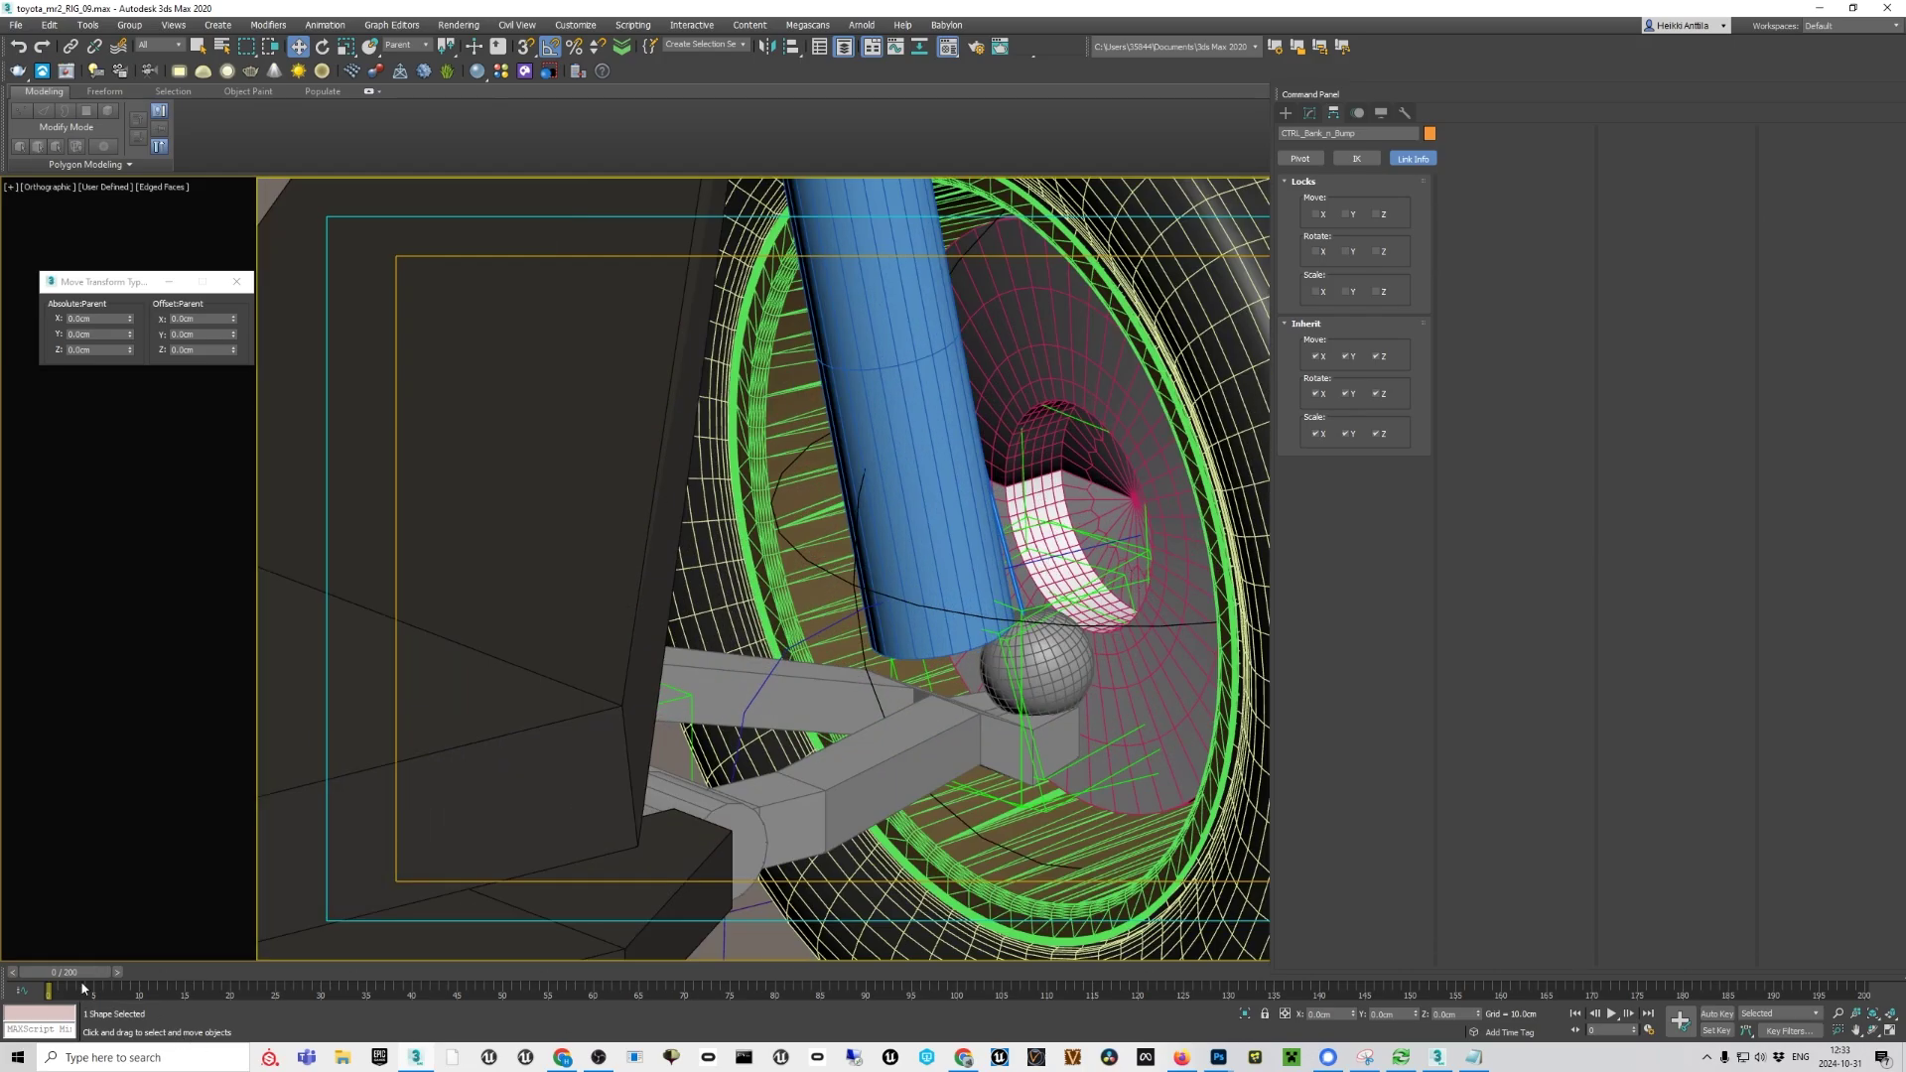
pyautogui.moveTo(83, 973); pyautogui.dragTo(179, 973)
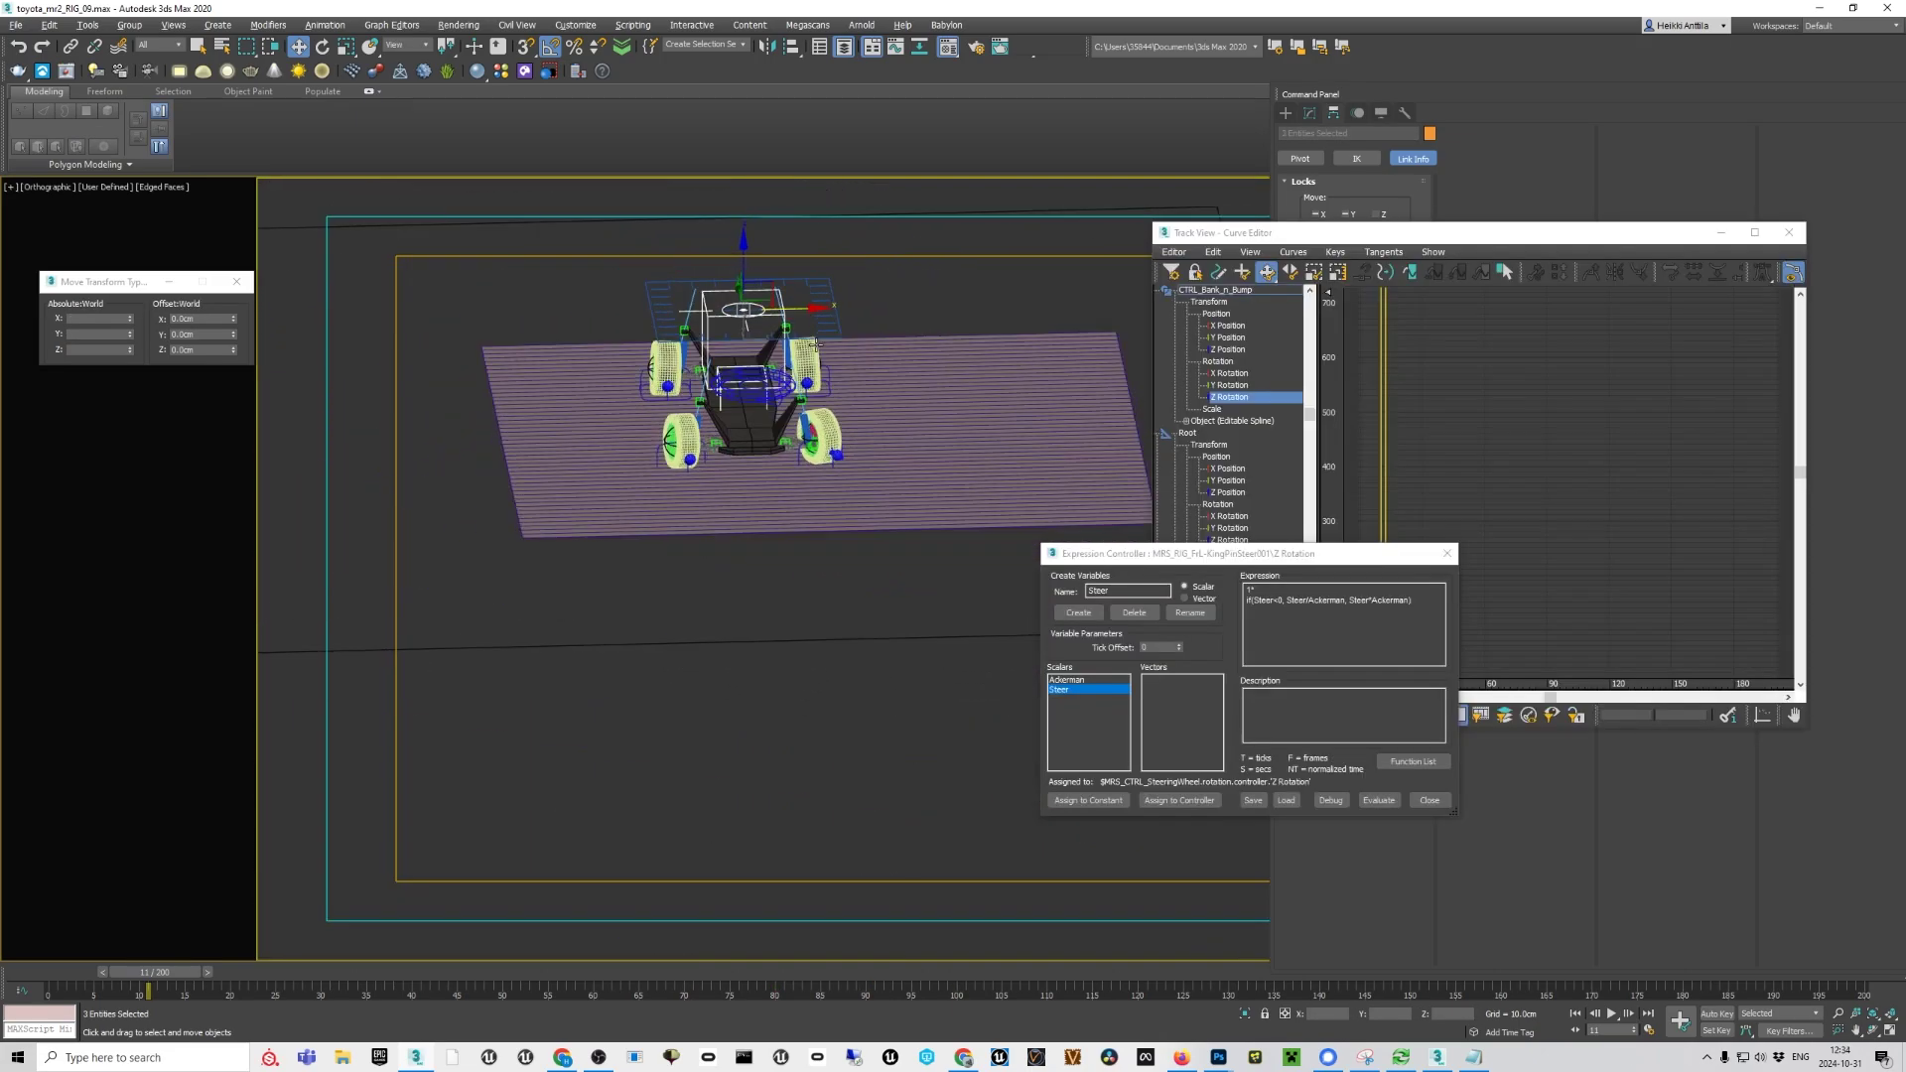
# Clone the selected CTRL_Bank_n_Bump, Root and BodyRoot as copies and move them along X to beside the car
pyautogui.keyDown('alt'); pyautogui.moveTo(816, 345); pyautogui.dragTo(806, 343, button='middle'); pyautogui.keyUp('alt')
pyautogui.click(1553, 166)
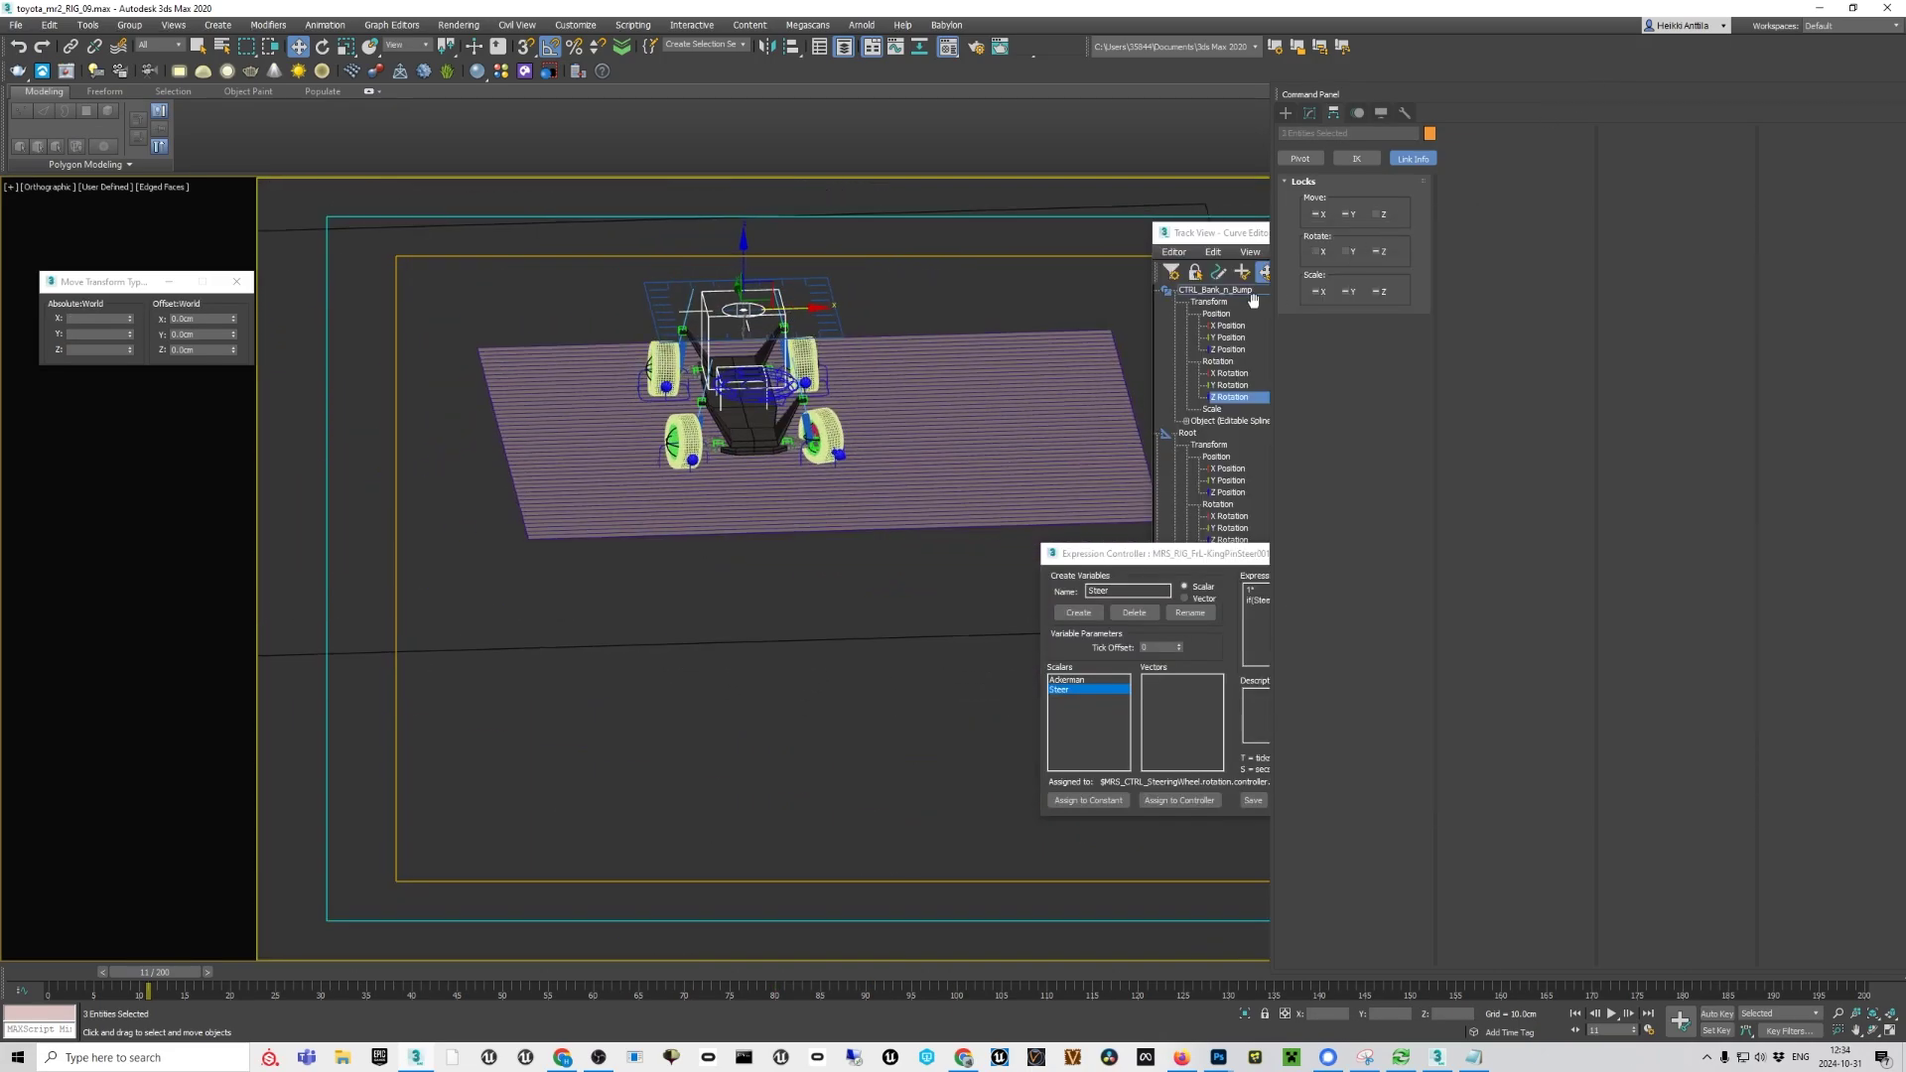
pyautogui.hotkey('ctrl', 'v')
pyautogui.click(913, 583)
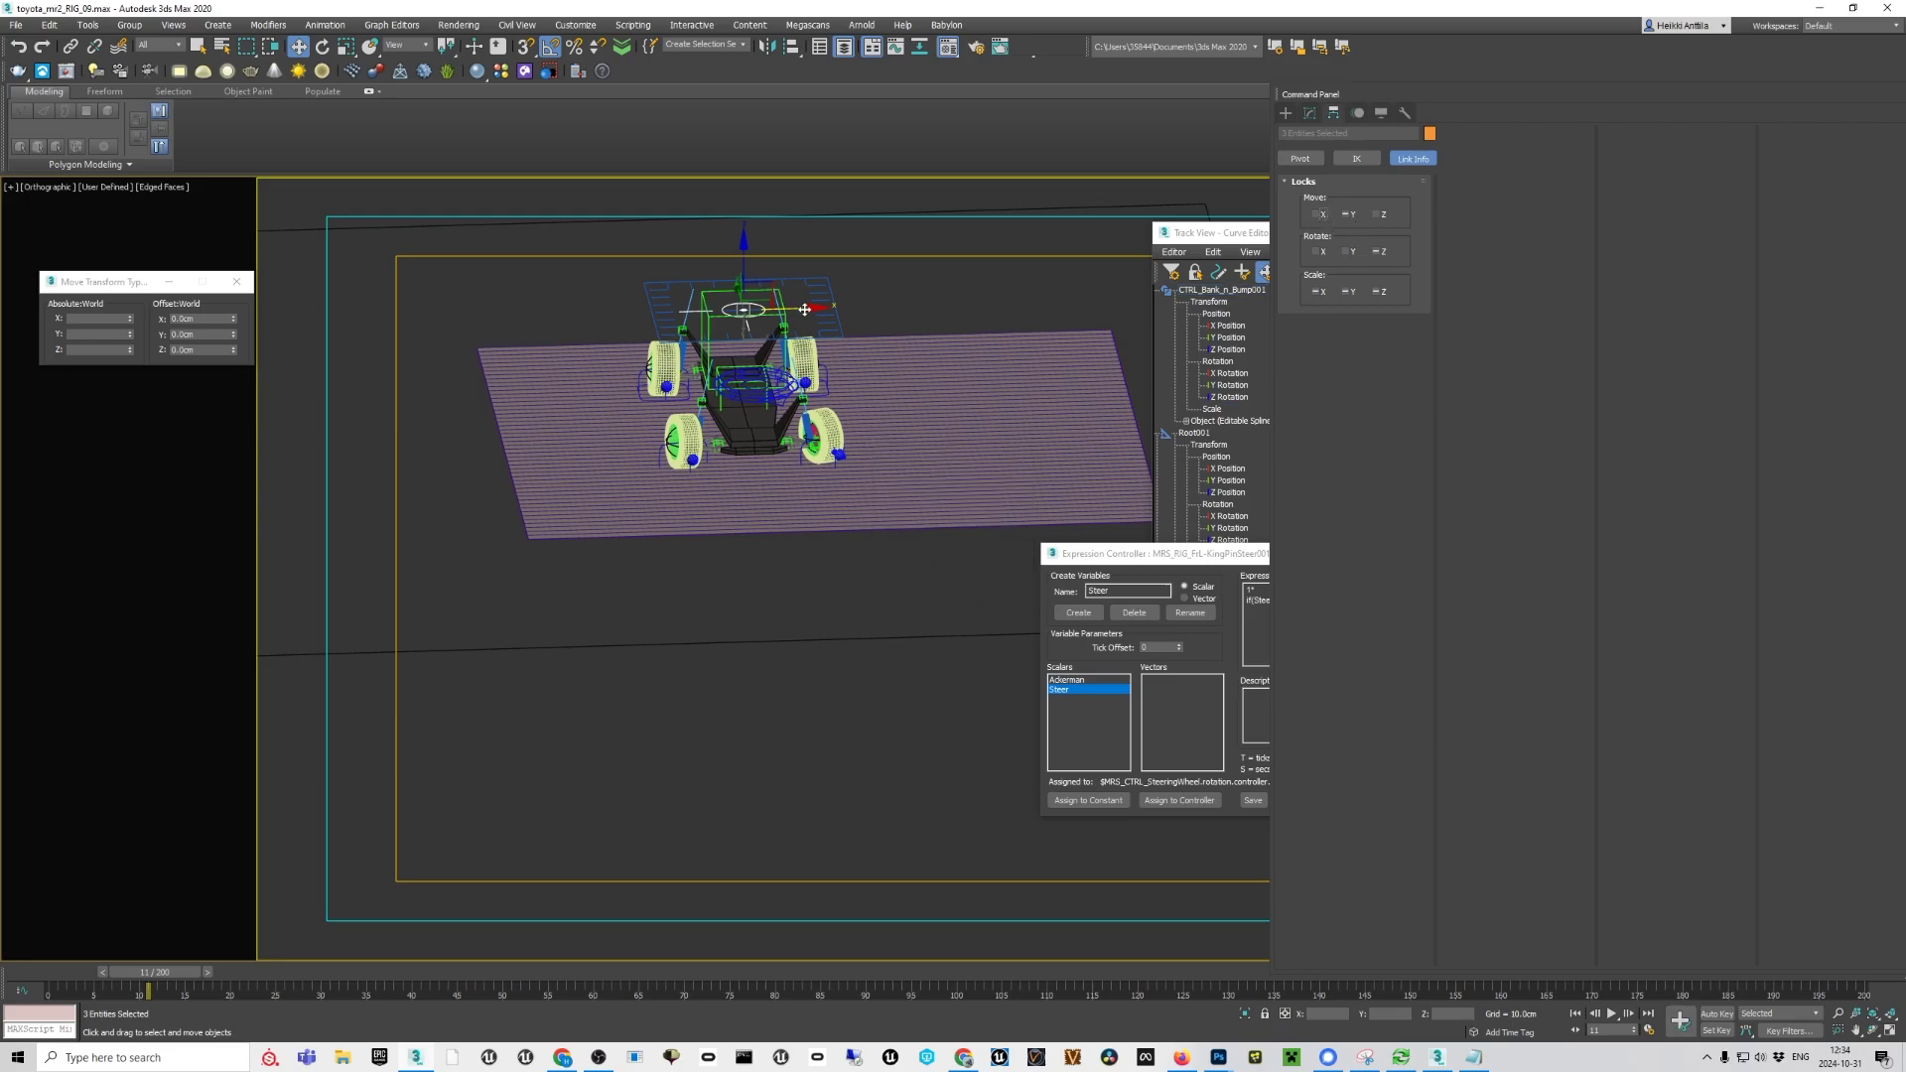
pyautogui.moveTo(804, 309); pyautogui.dragTo(1142, 315)
pyautogui.moveTo(1141, 316); pyautogui.dragTo(772, 352, button='middle')
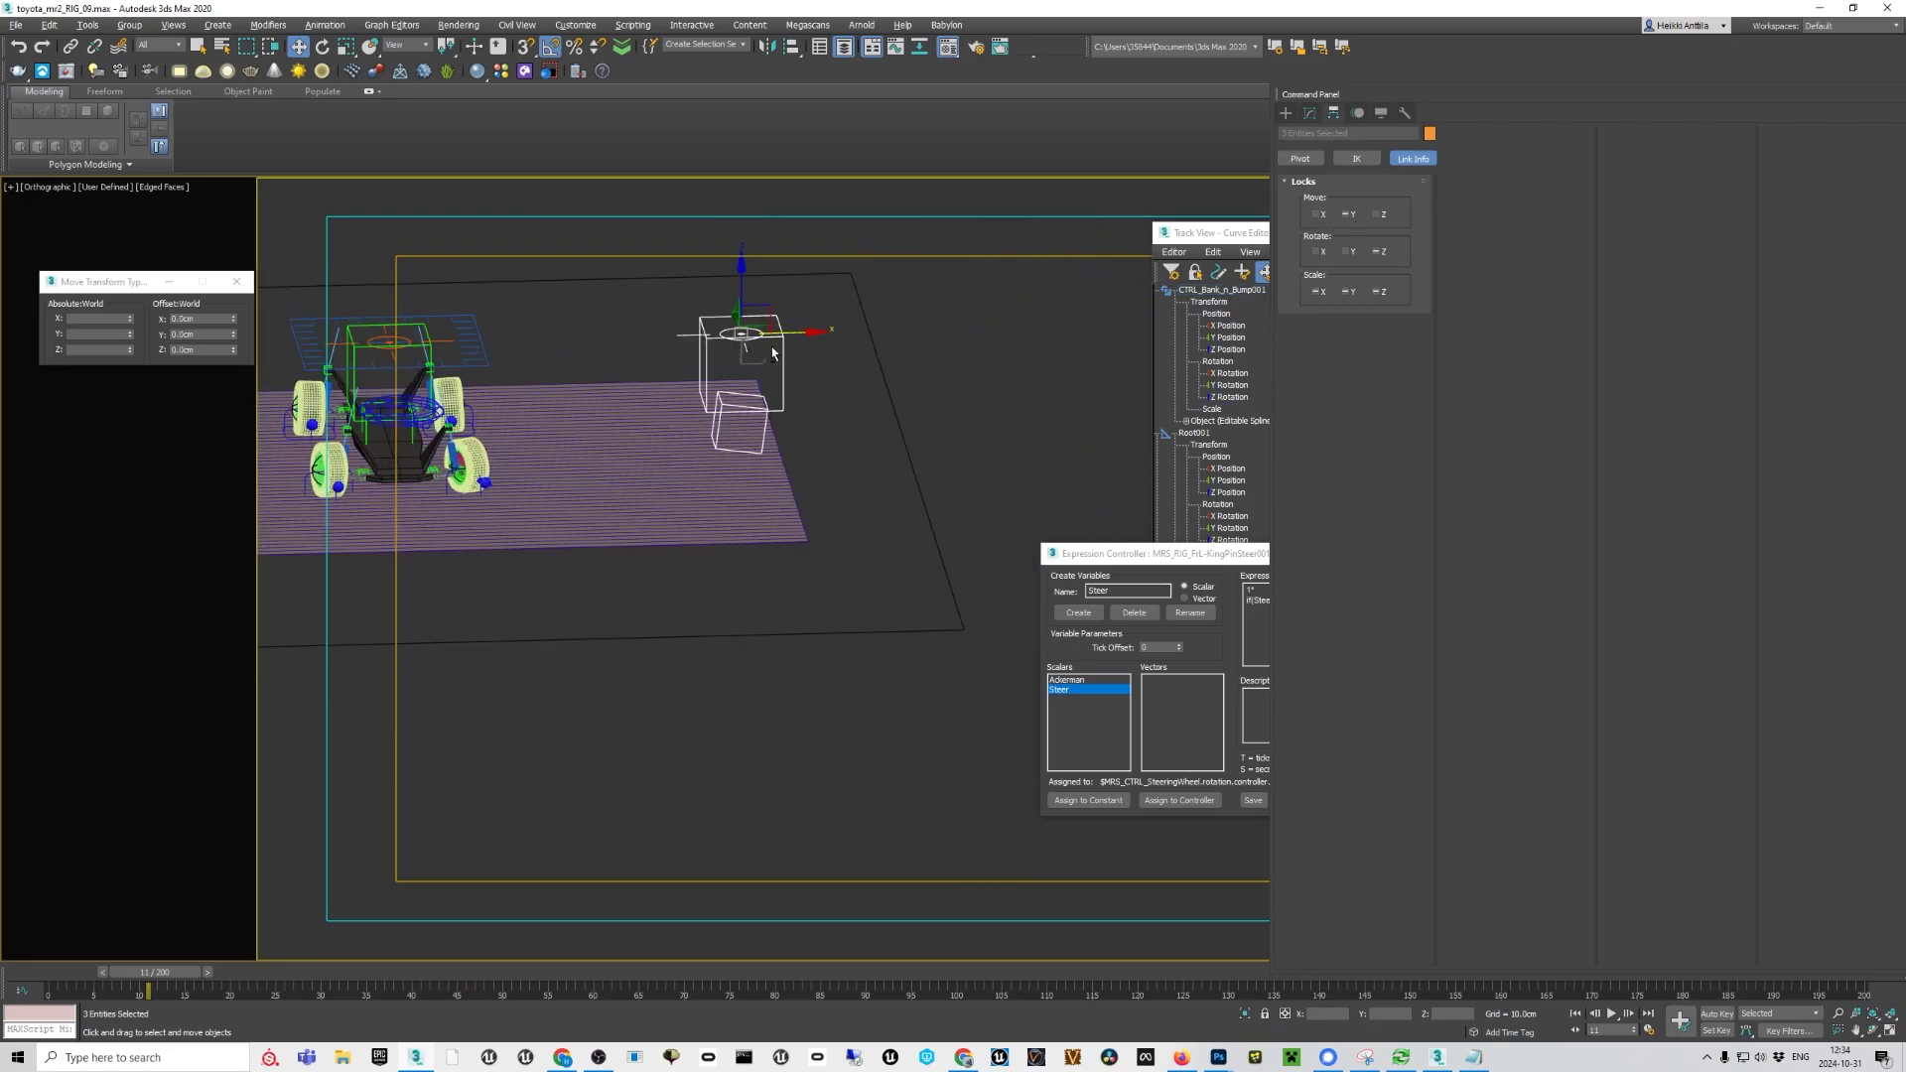
# Close the steering expression window and check which controller BodyLift is assigned to in BodyRoot001's Z Position expression
pyautogui.scroll(5, 822, 387)
pyautogui.click(710, 420)
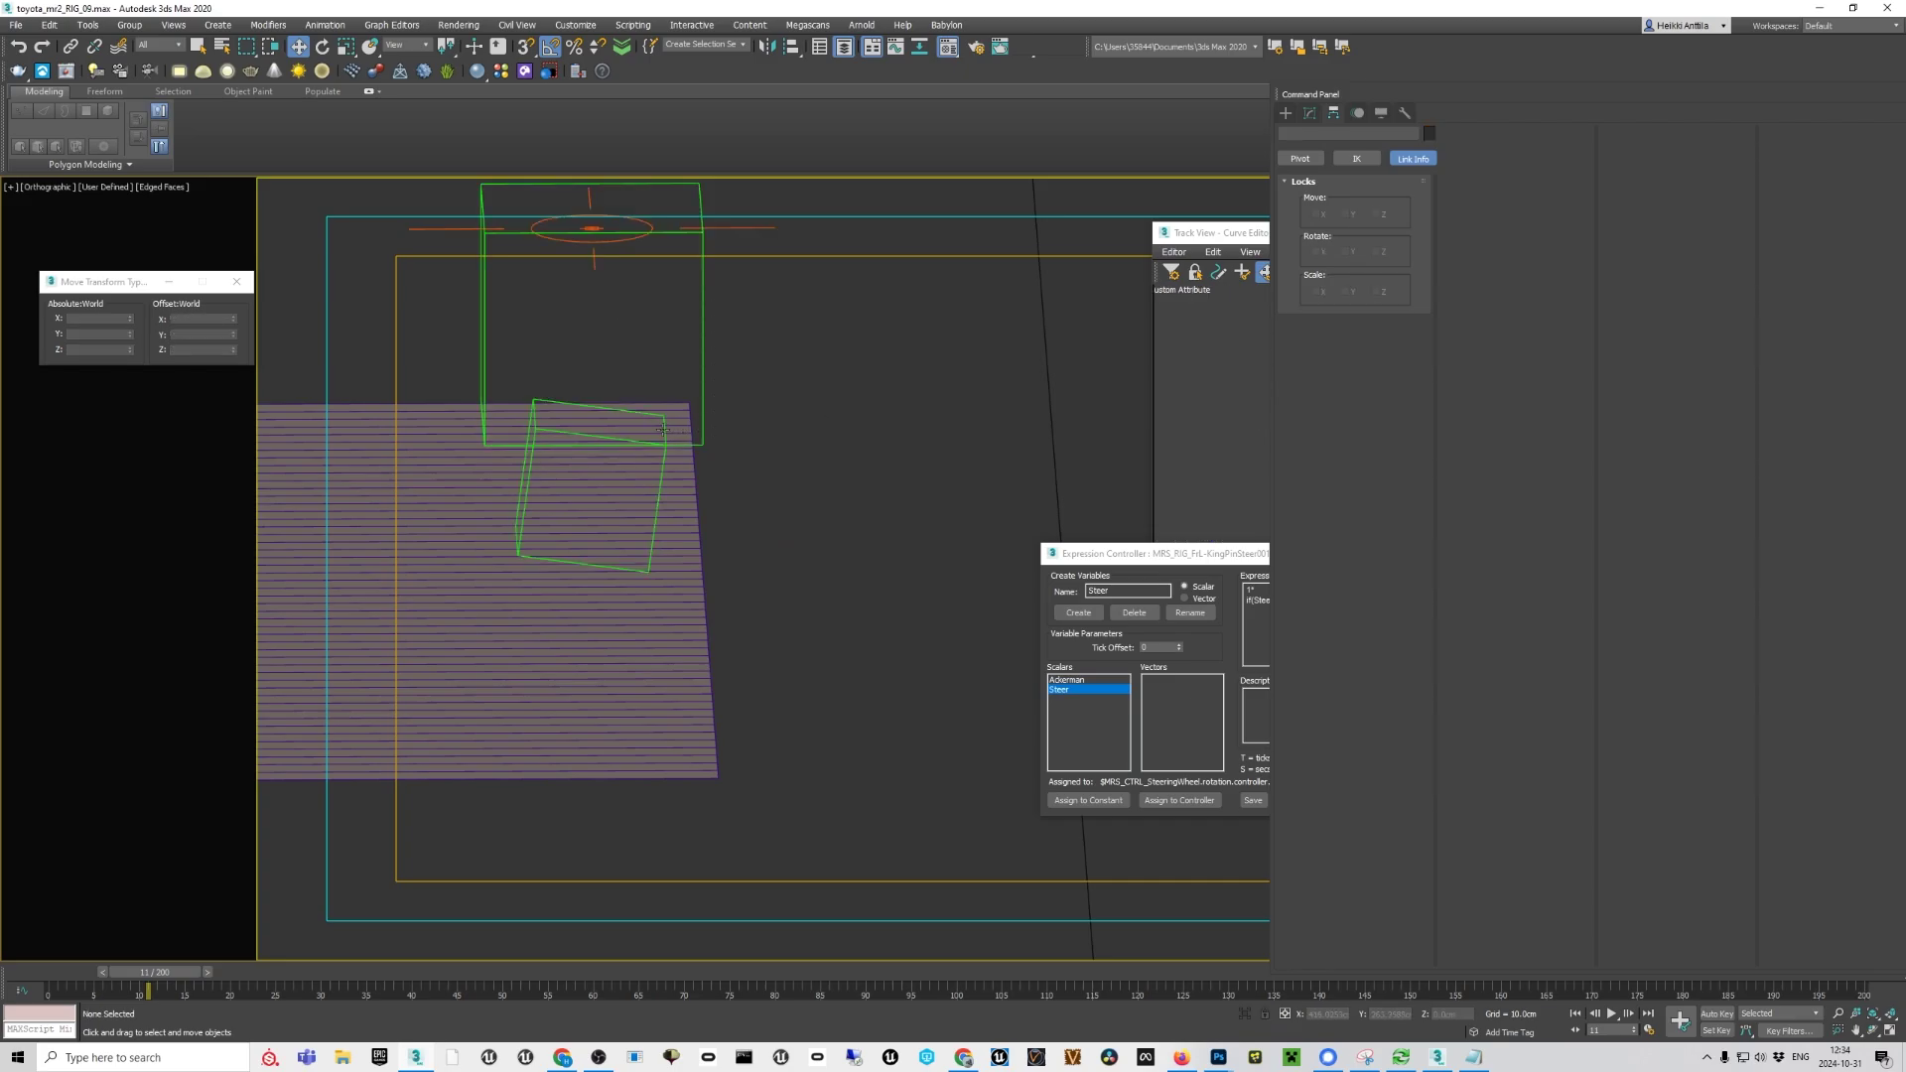
pyautogui.click(663, 429)
pyautogui.moveTo(1226, 553); pyautogui.dragTo(818, 538)
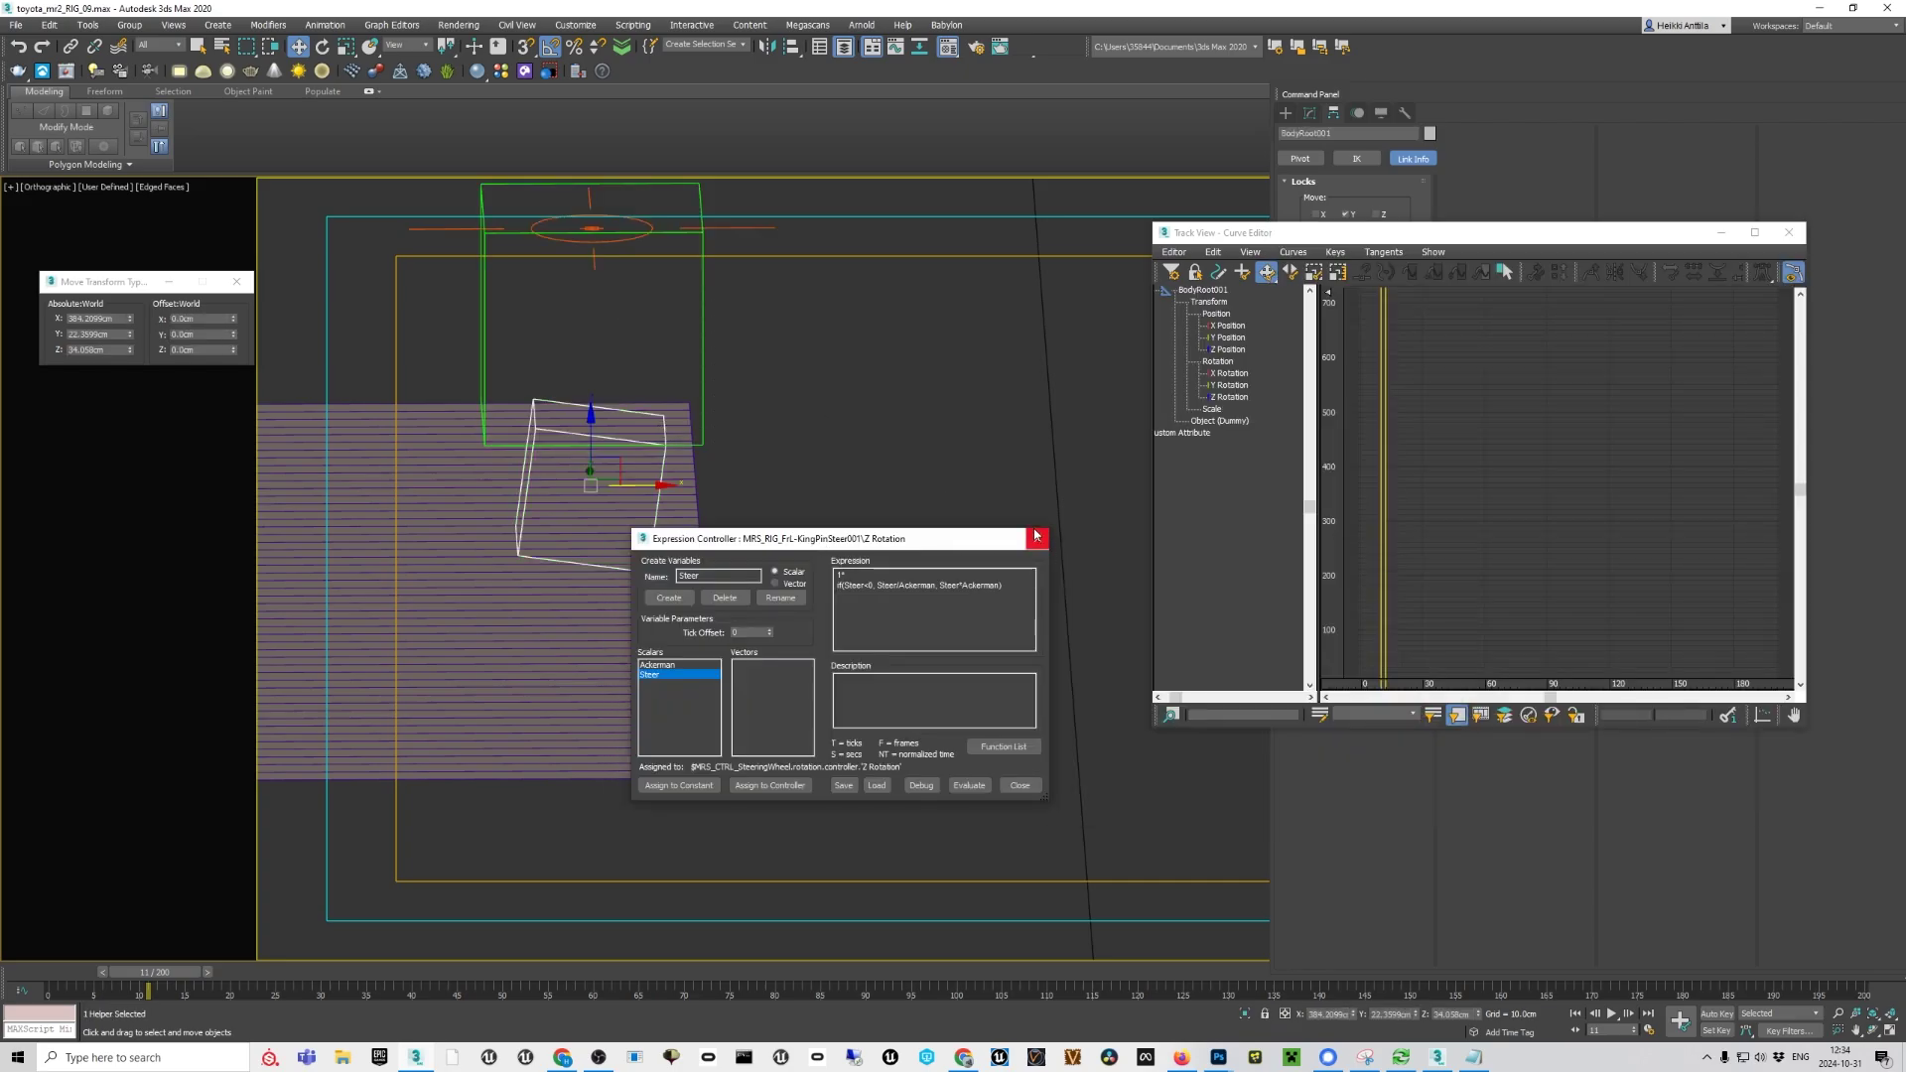
pyautogui.click(1035, 536)
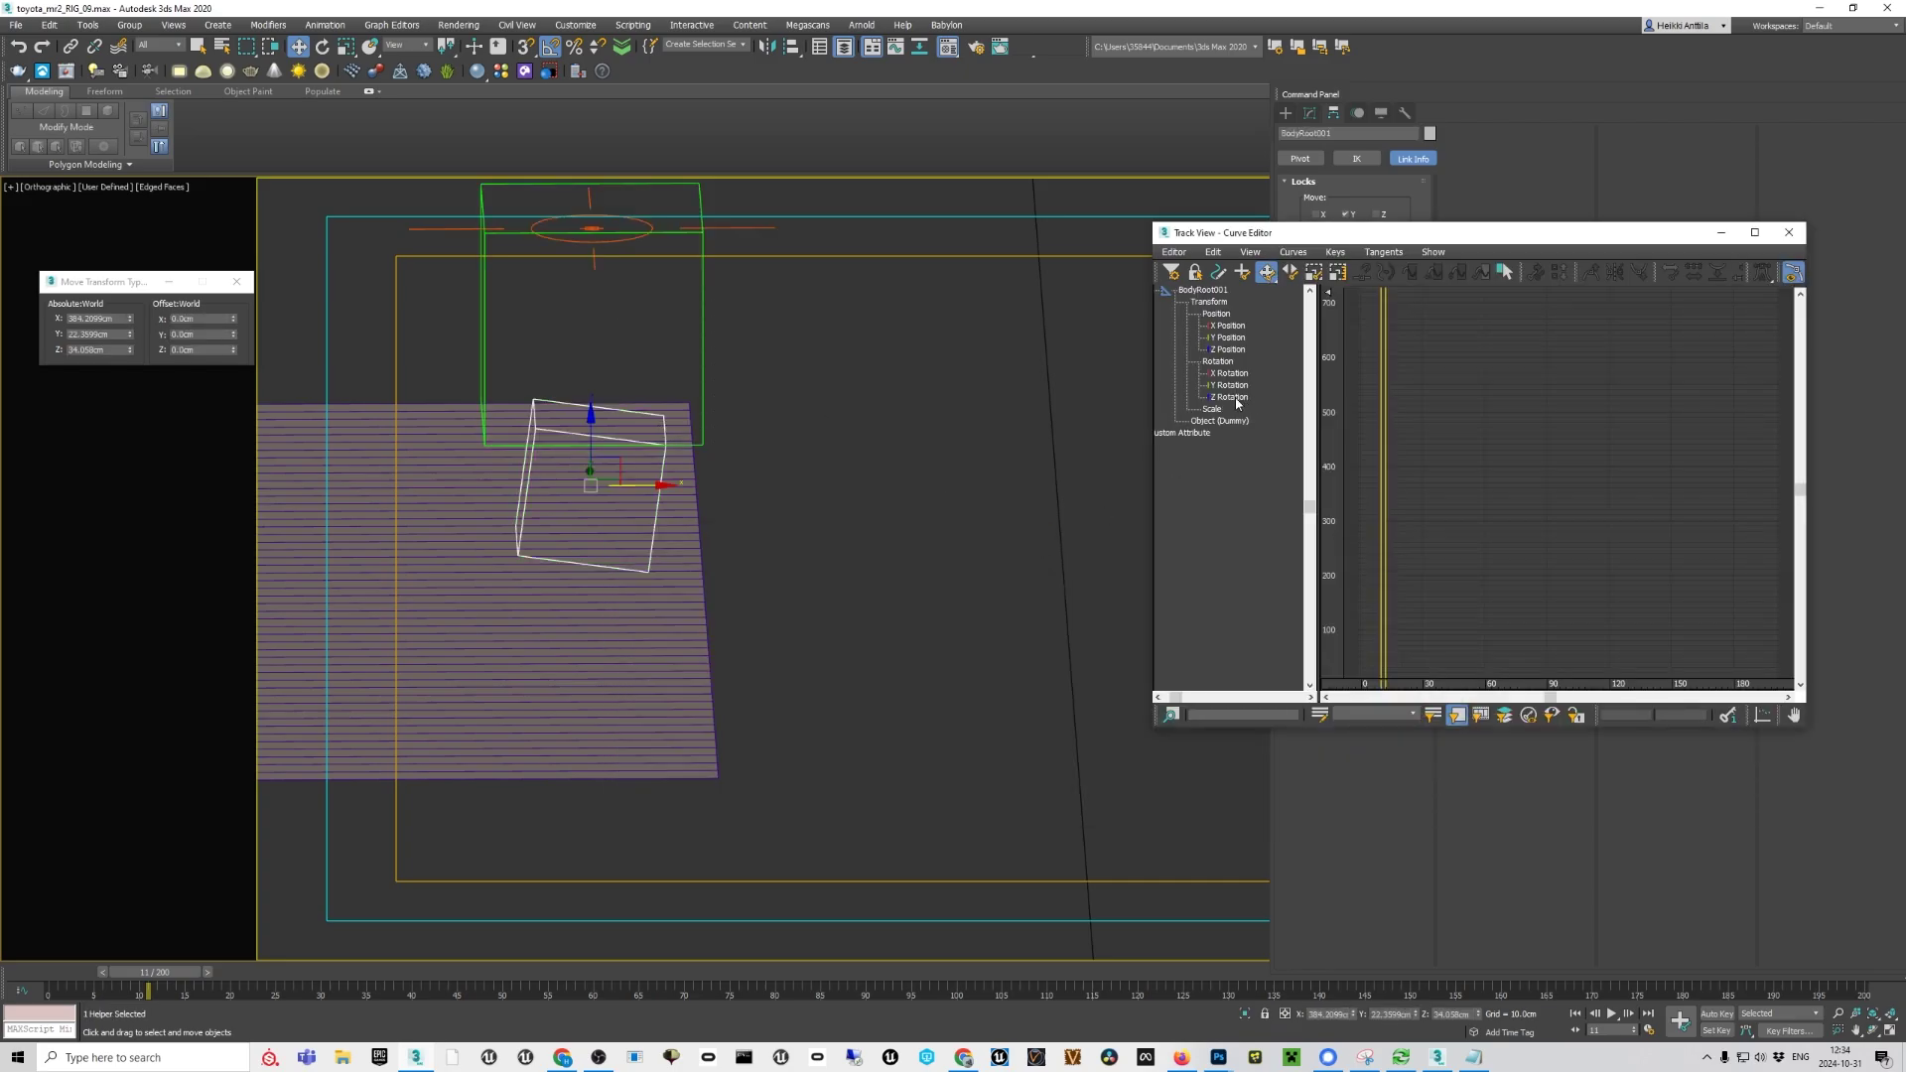
pyautogui.click(1227, 349)
pyautogui.rightClick(1227, 349)
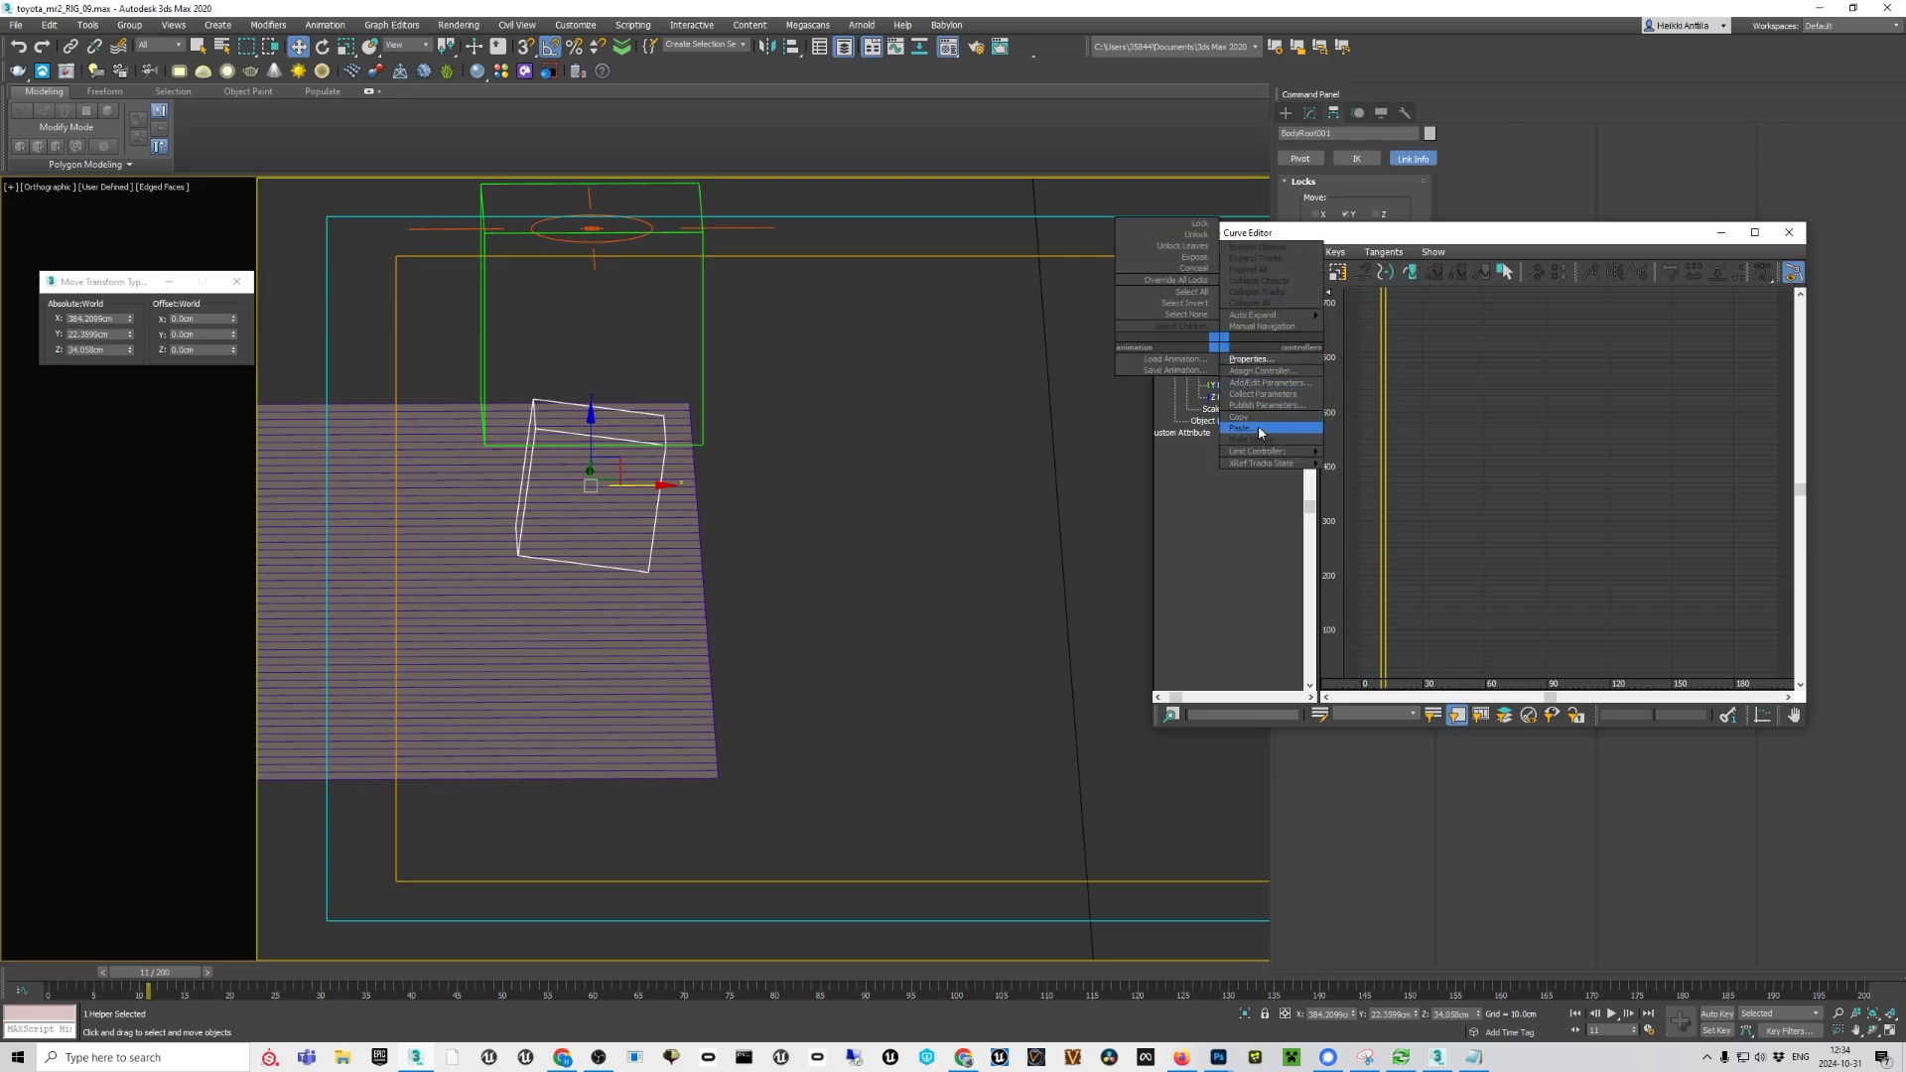
pyautogui.click(1255, 372)
pyautogui.click(663, 665)
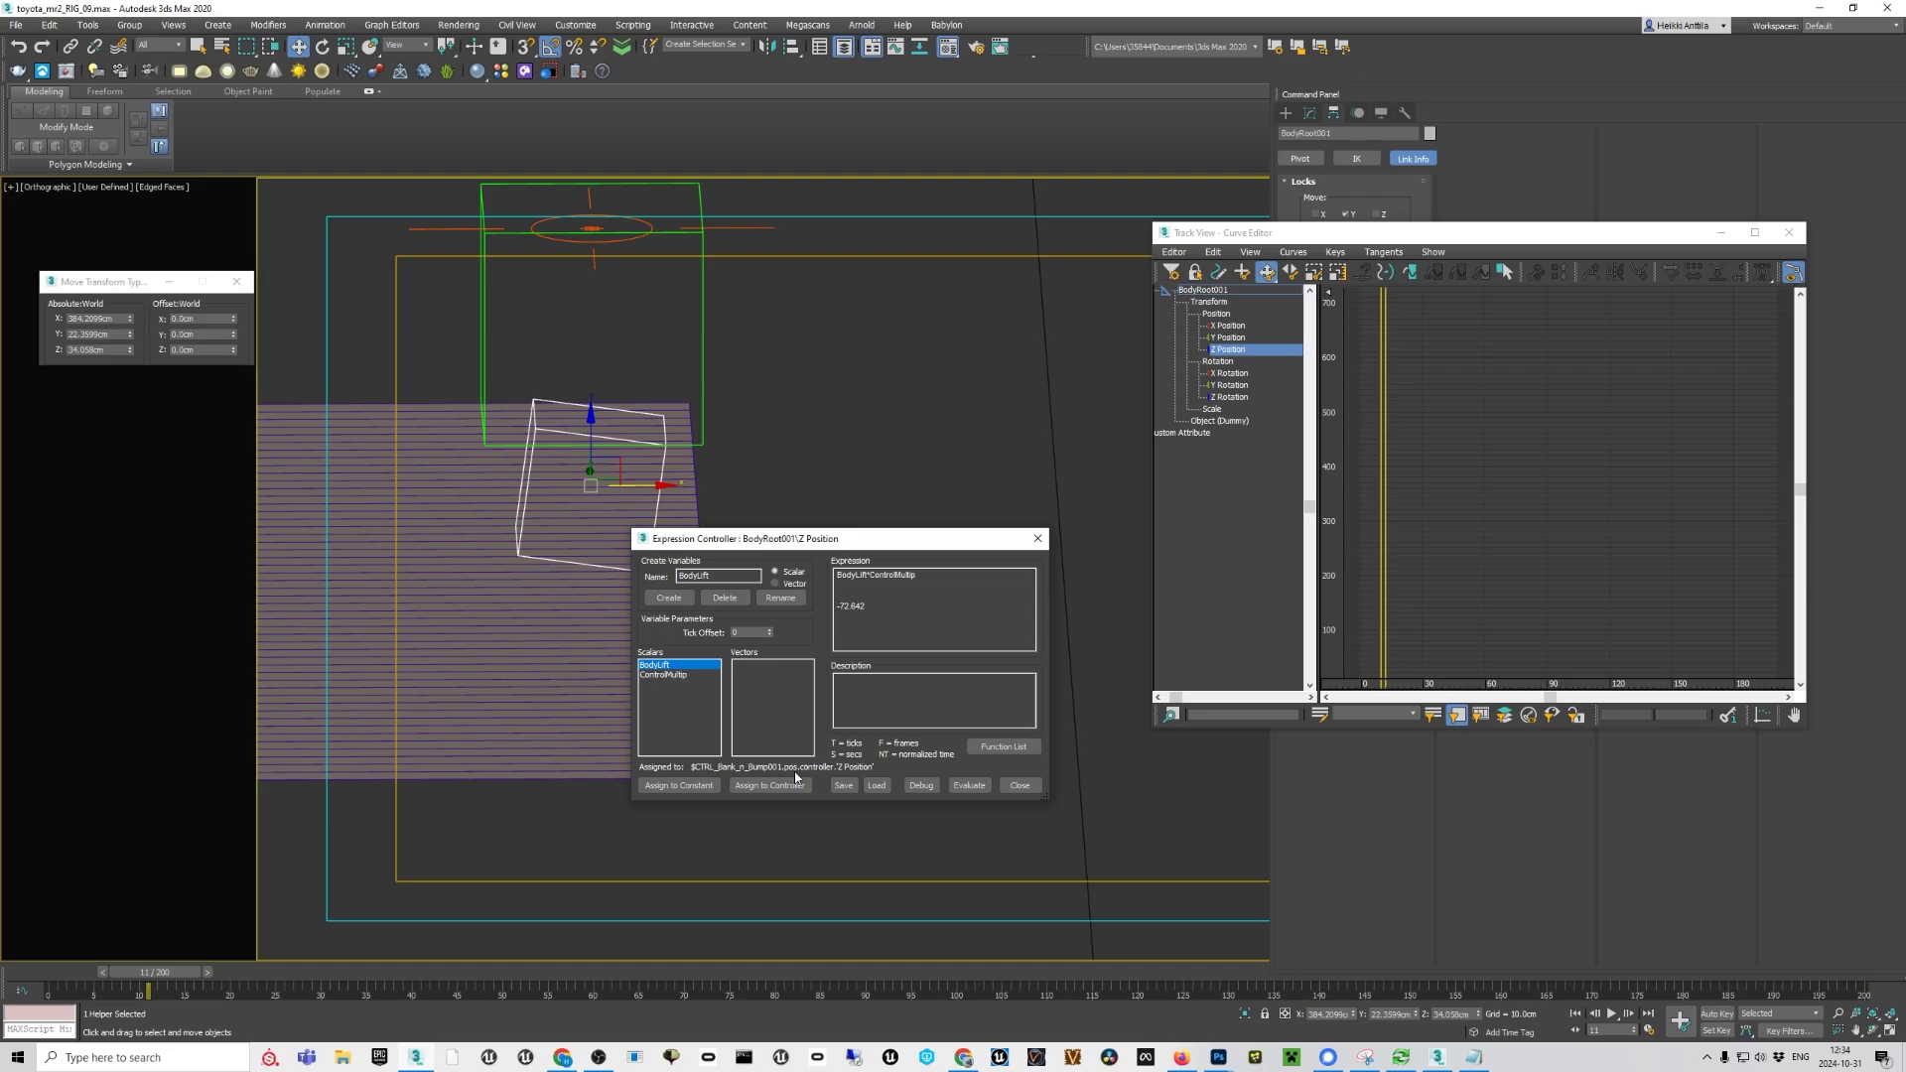
# Test the cloned rig by moving CTRL_Bank_n_Bump001 along Z and X, cancelling the moves
pyautogui.scroll(-3, 612, 444)
pyautogui.keyDown('alt'); pyautogui.moveTo(635, 438); pyautogui.dragTo(628, 429, button='middle'); pyautogui.keyUp('alt')
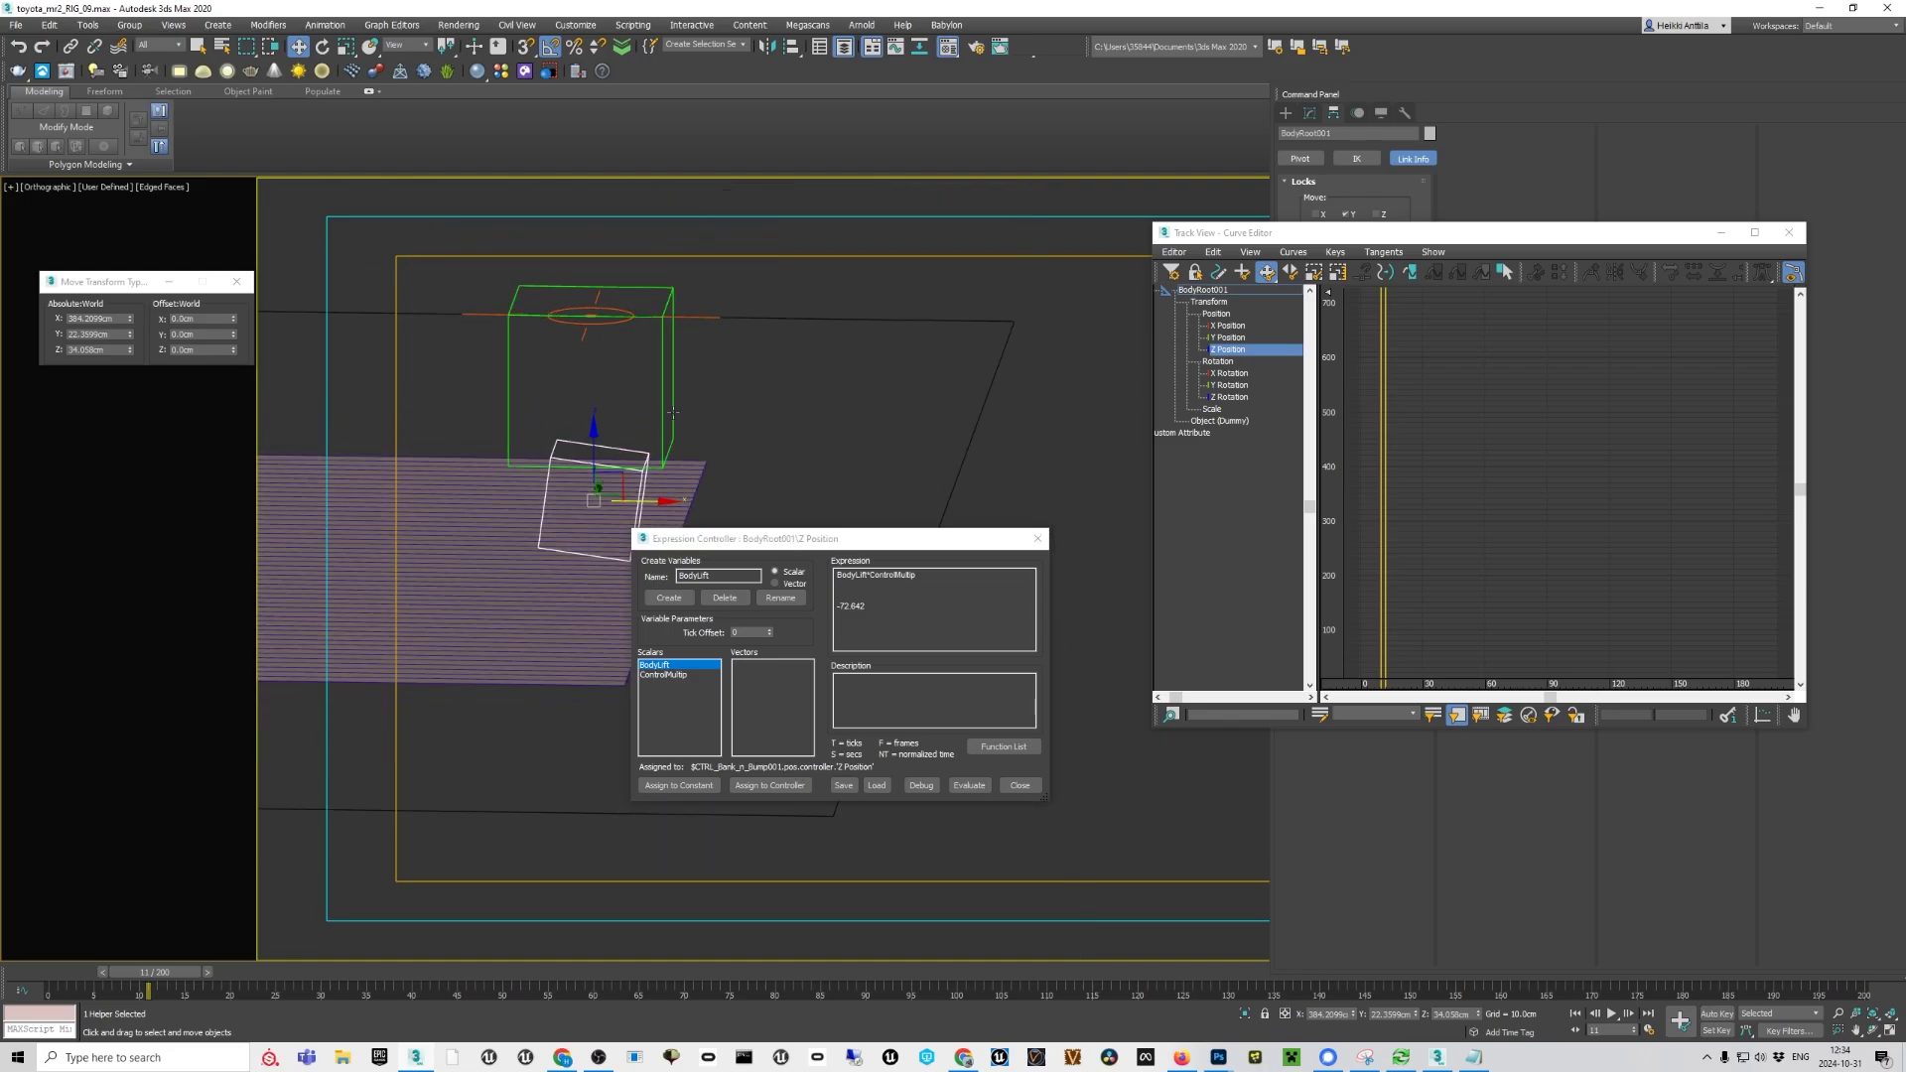
pyautogui.click(669, 405)
pyautogui.moveTo(592, 254); pyautogui.dragTo(557, 341, button='middle')
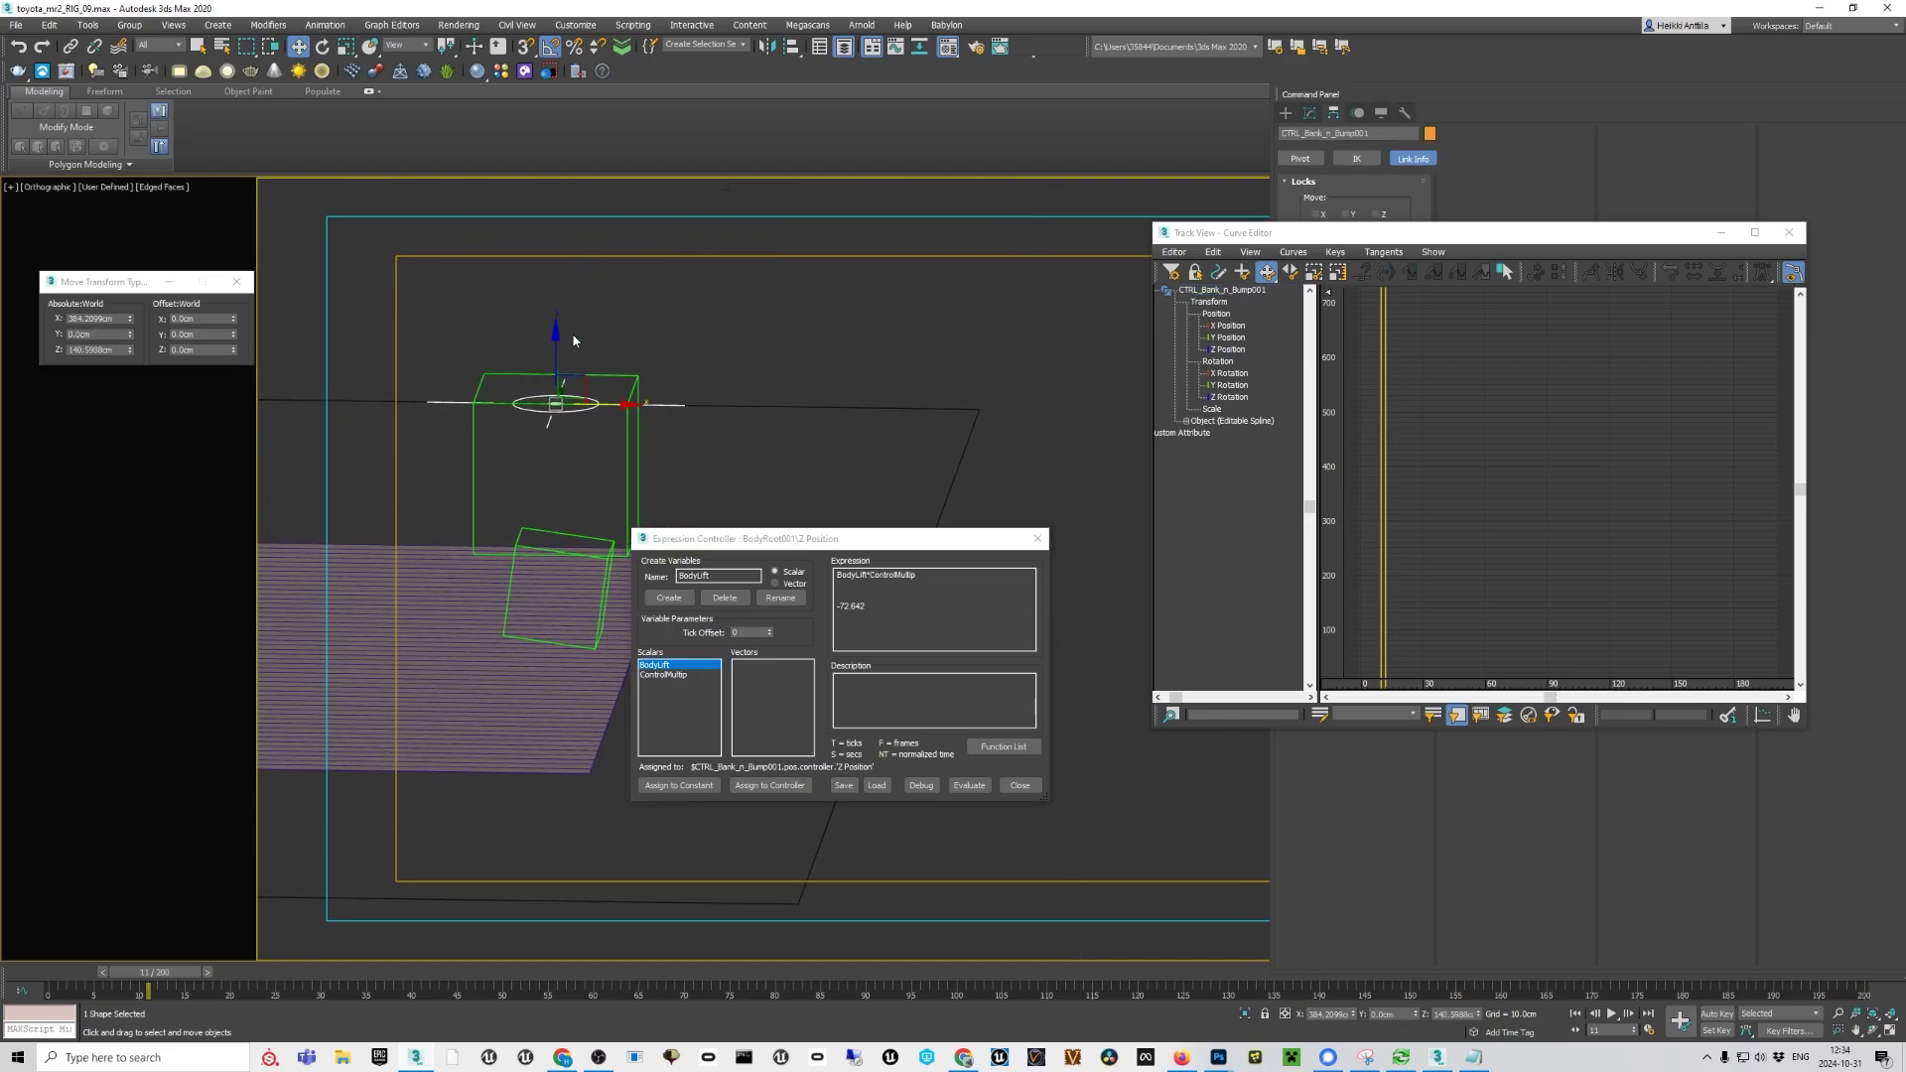
pyautogui.moveTo(557, 341)
pyautogui.mouseDown()
pyautogui.moveTo(559, 320)
pyautogui.moveTo(573, 334)
pyautogui.mouseUp()
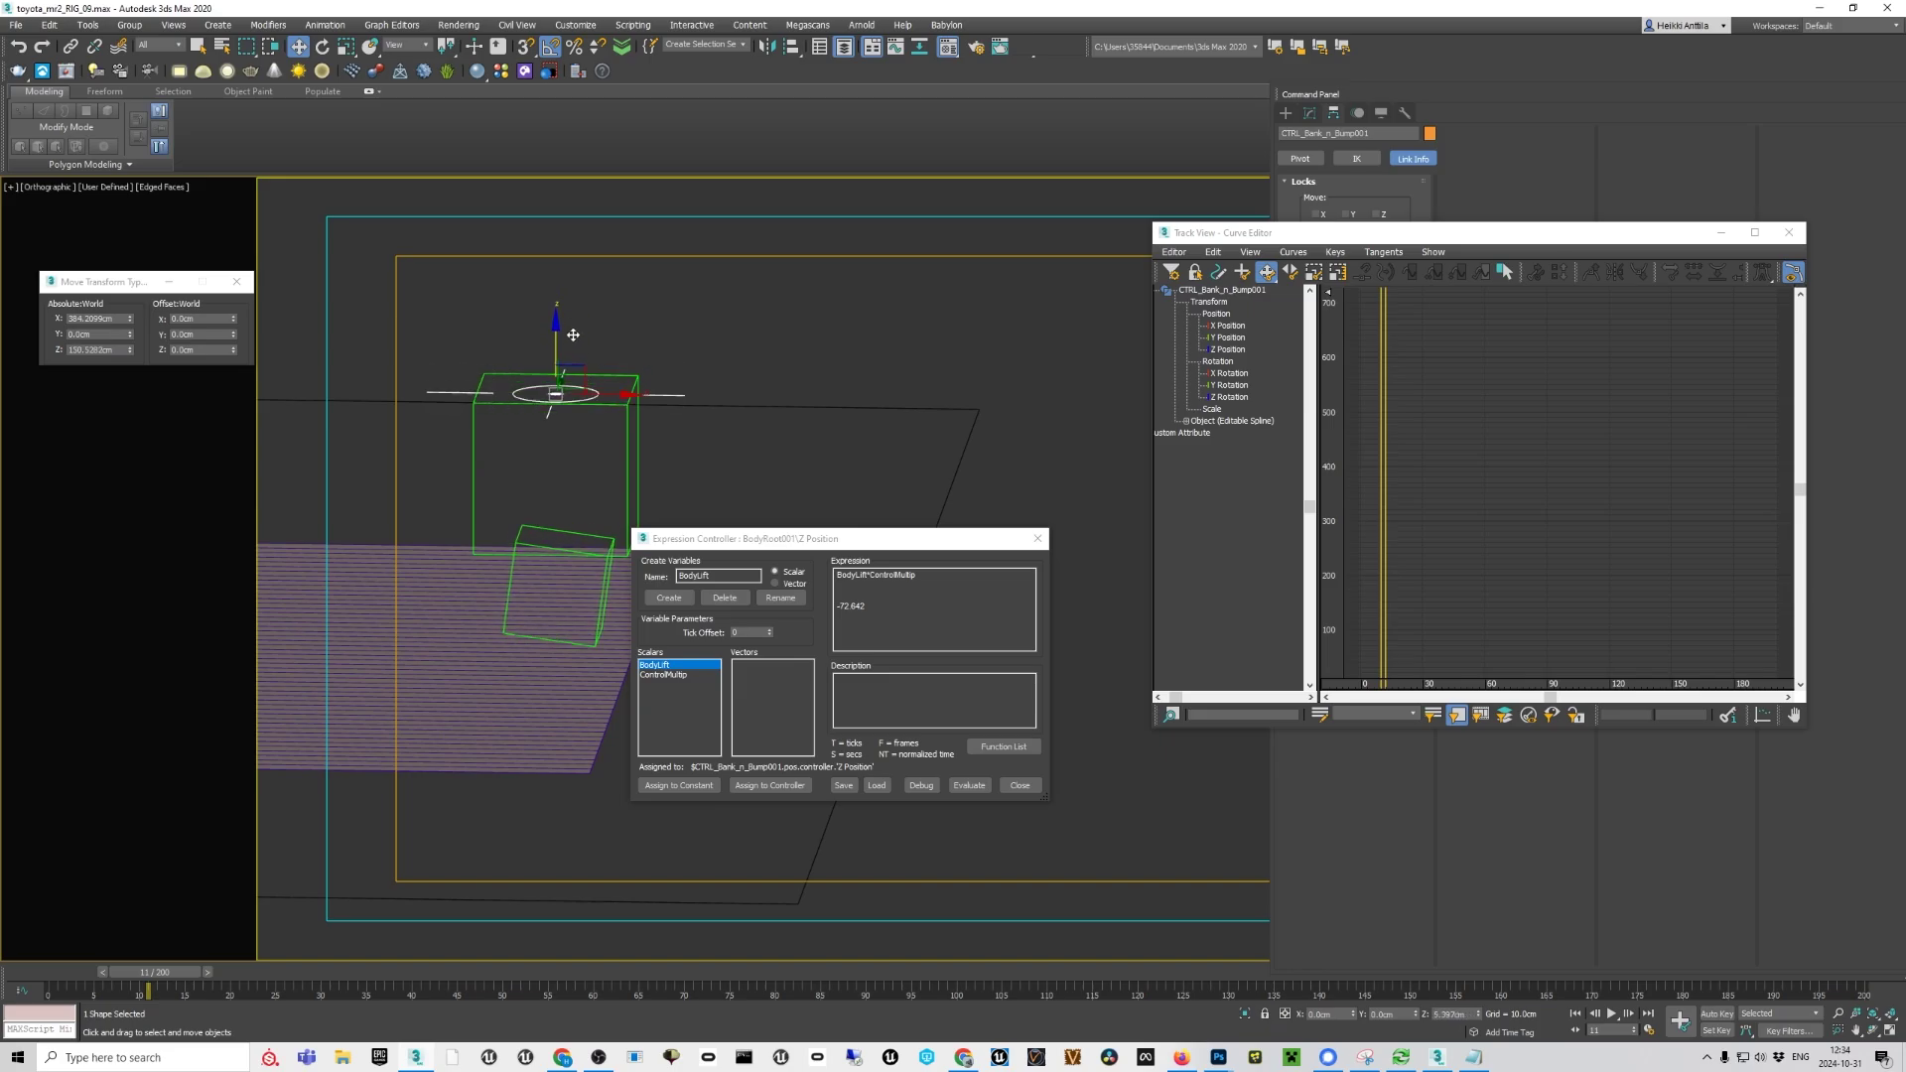
pyautogui.moveTo(607, 403); pyautogui.dragTo(636, 405)
pyautogui.rightClick(636, 405)
pyautogui.scroll(-3, 638, 407)
pyautogui.moveTo(659, 425); pyautogui.dragTo(800, 388, button='middle')
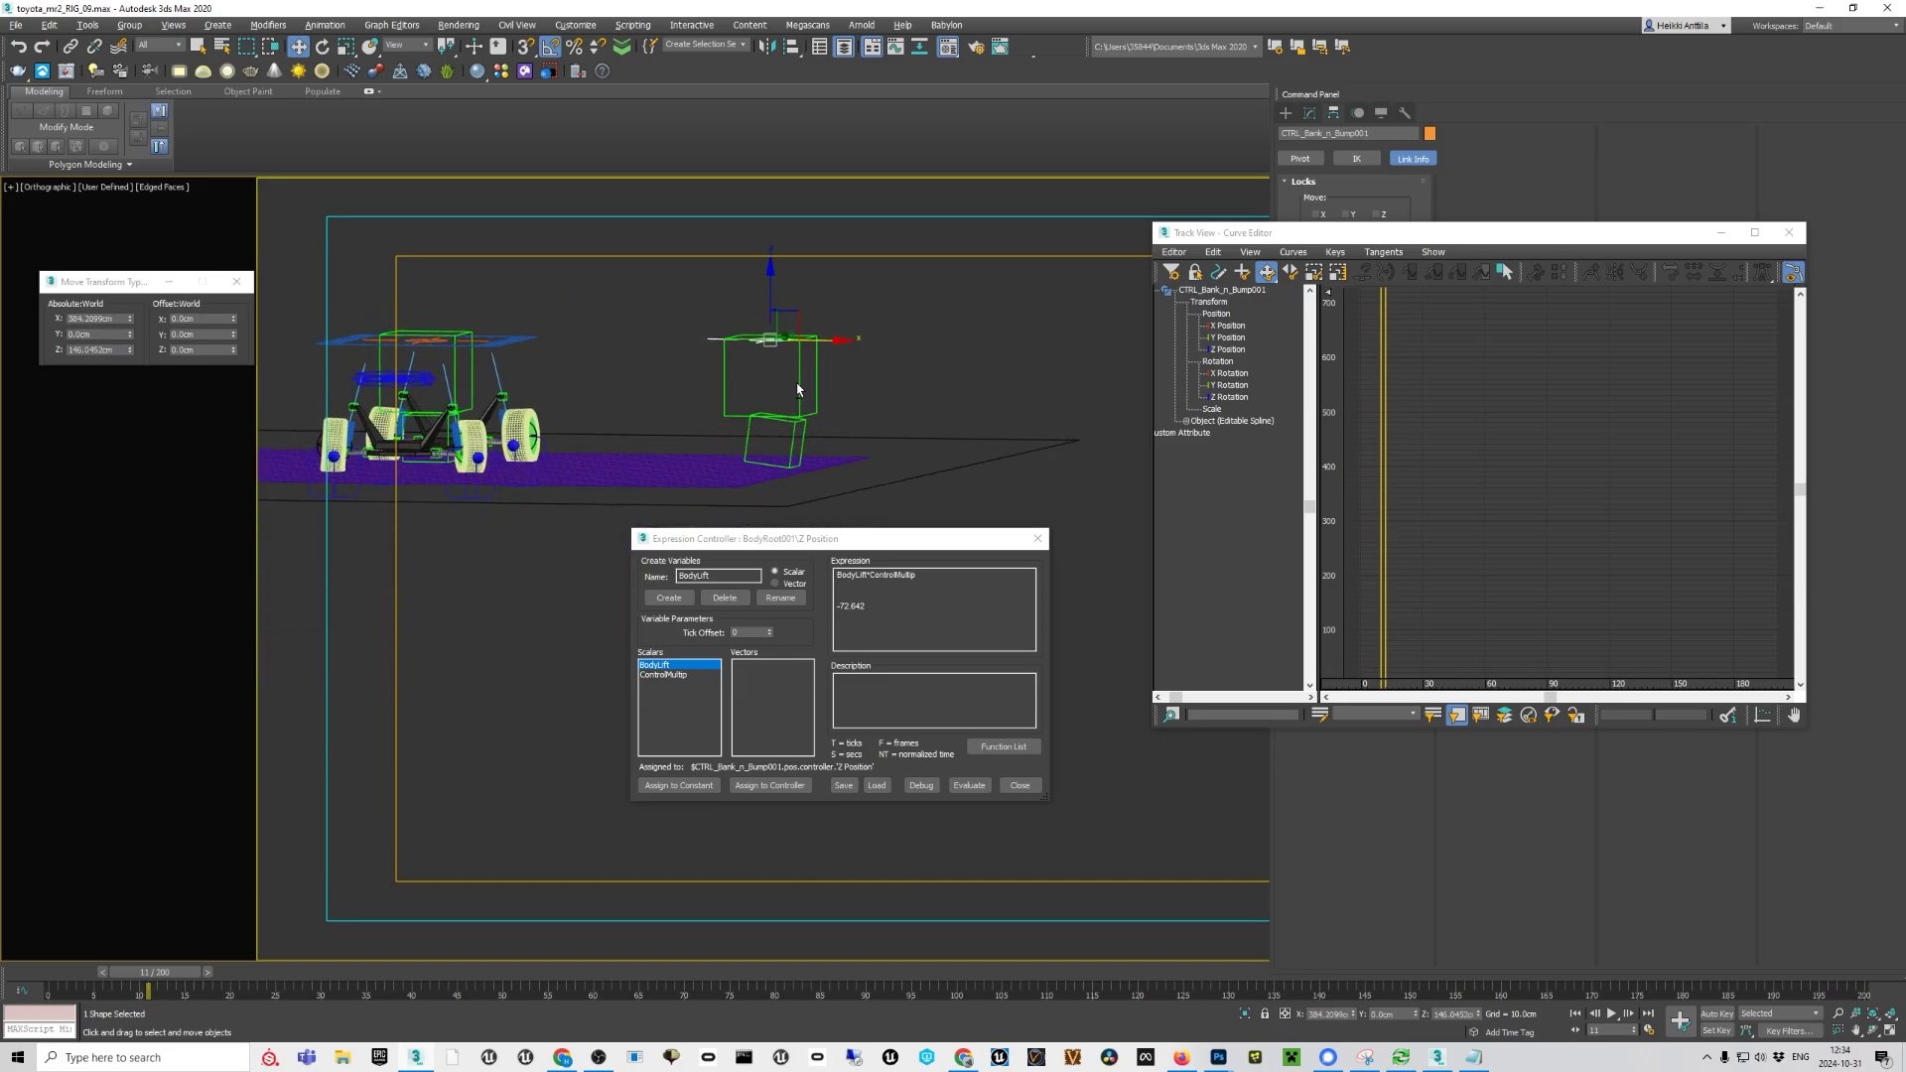
# Delete the cloned control and dummy objects beside the car
pyautogui.click(876, 432)
pyautogui.moveTo(877, 432); pyautogui.dragTo(706, 296)
pyautogui.press('Delete')
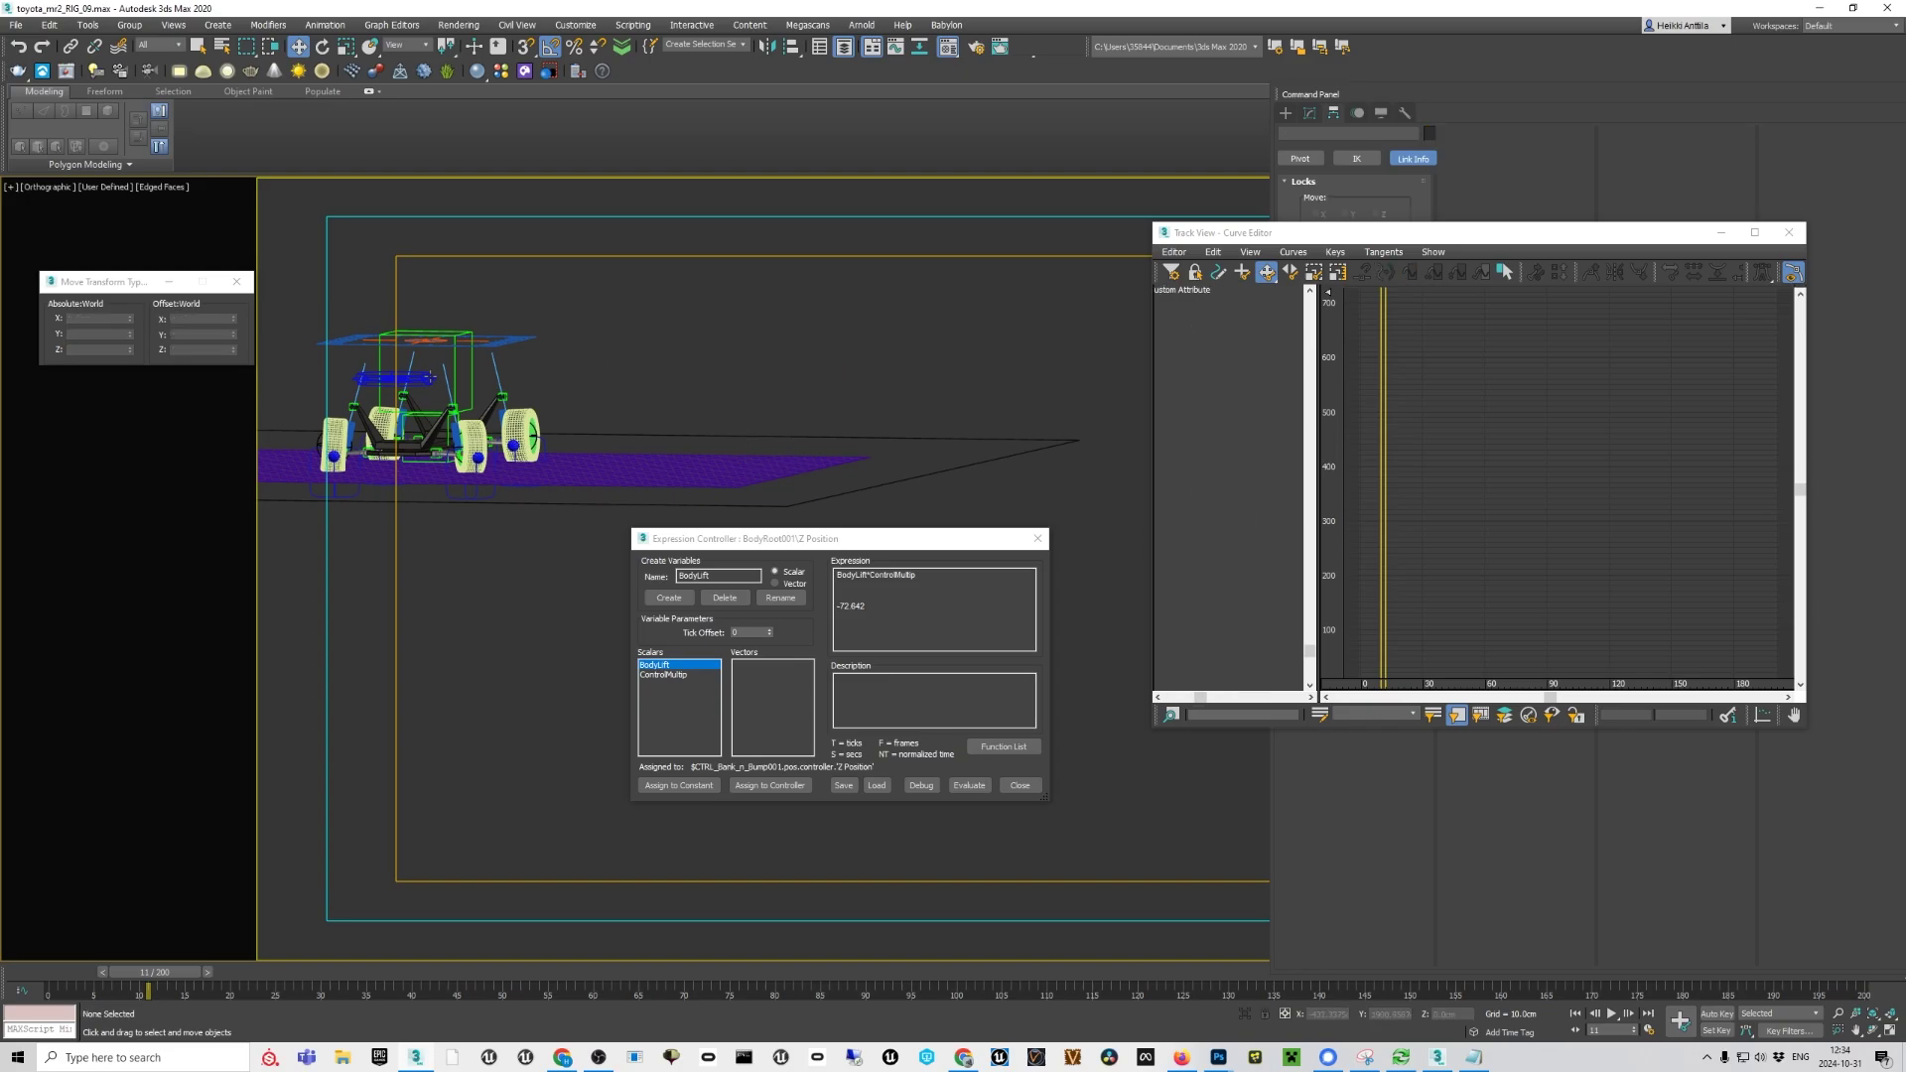
# Clone only BodyRoot as the copy BodyRoot001, unlock its X movement and move it along X away from the car
pyautogui.scroll(5, 421, 374)
pyautogui.keyDown('alt'); pyautogui.moveTo(483, 423); pyautogui.dragTo(577, 418, button='middle'); pyautogui.keyUp('alt')
pyautogui.click(577, 418)
pyautogui.scroll(-5, 577, 418)
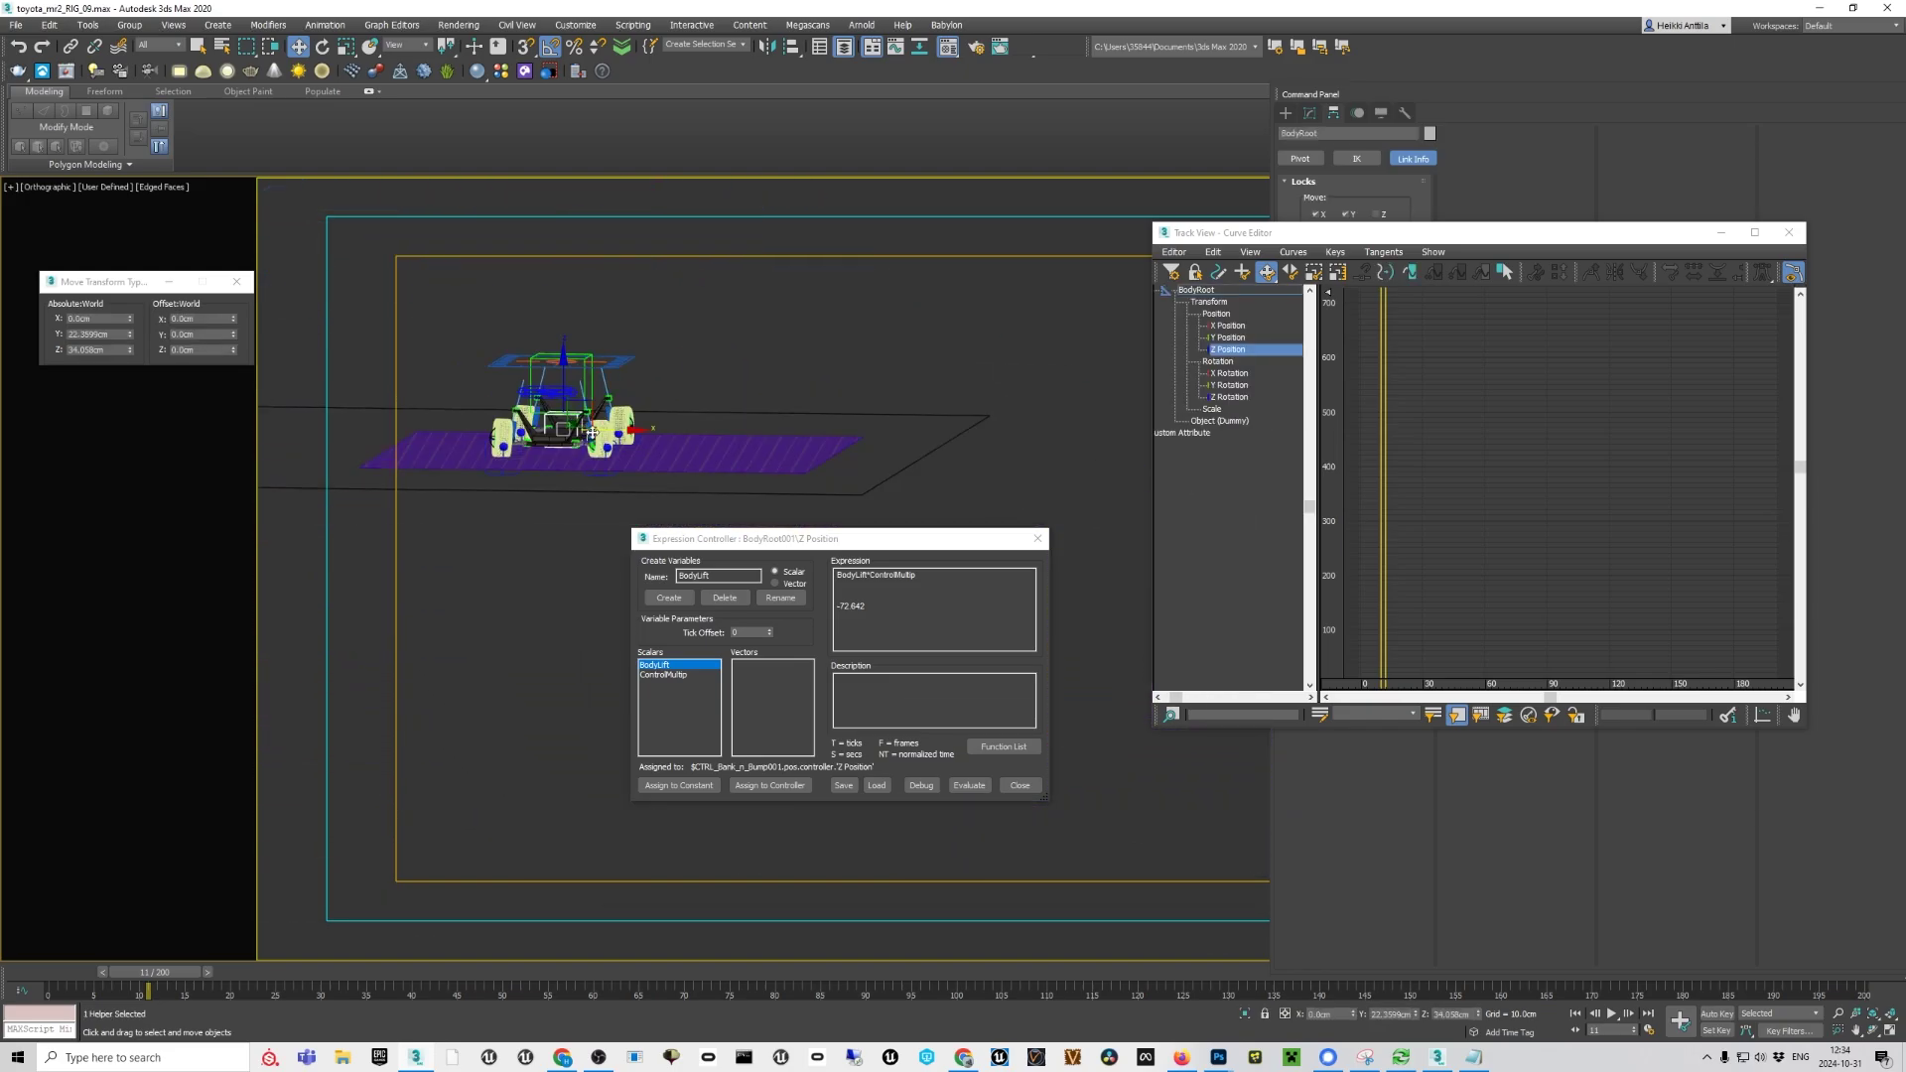
pyautogui.hotkey('ctrl', 'v')
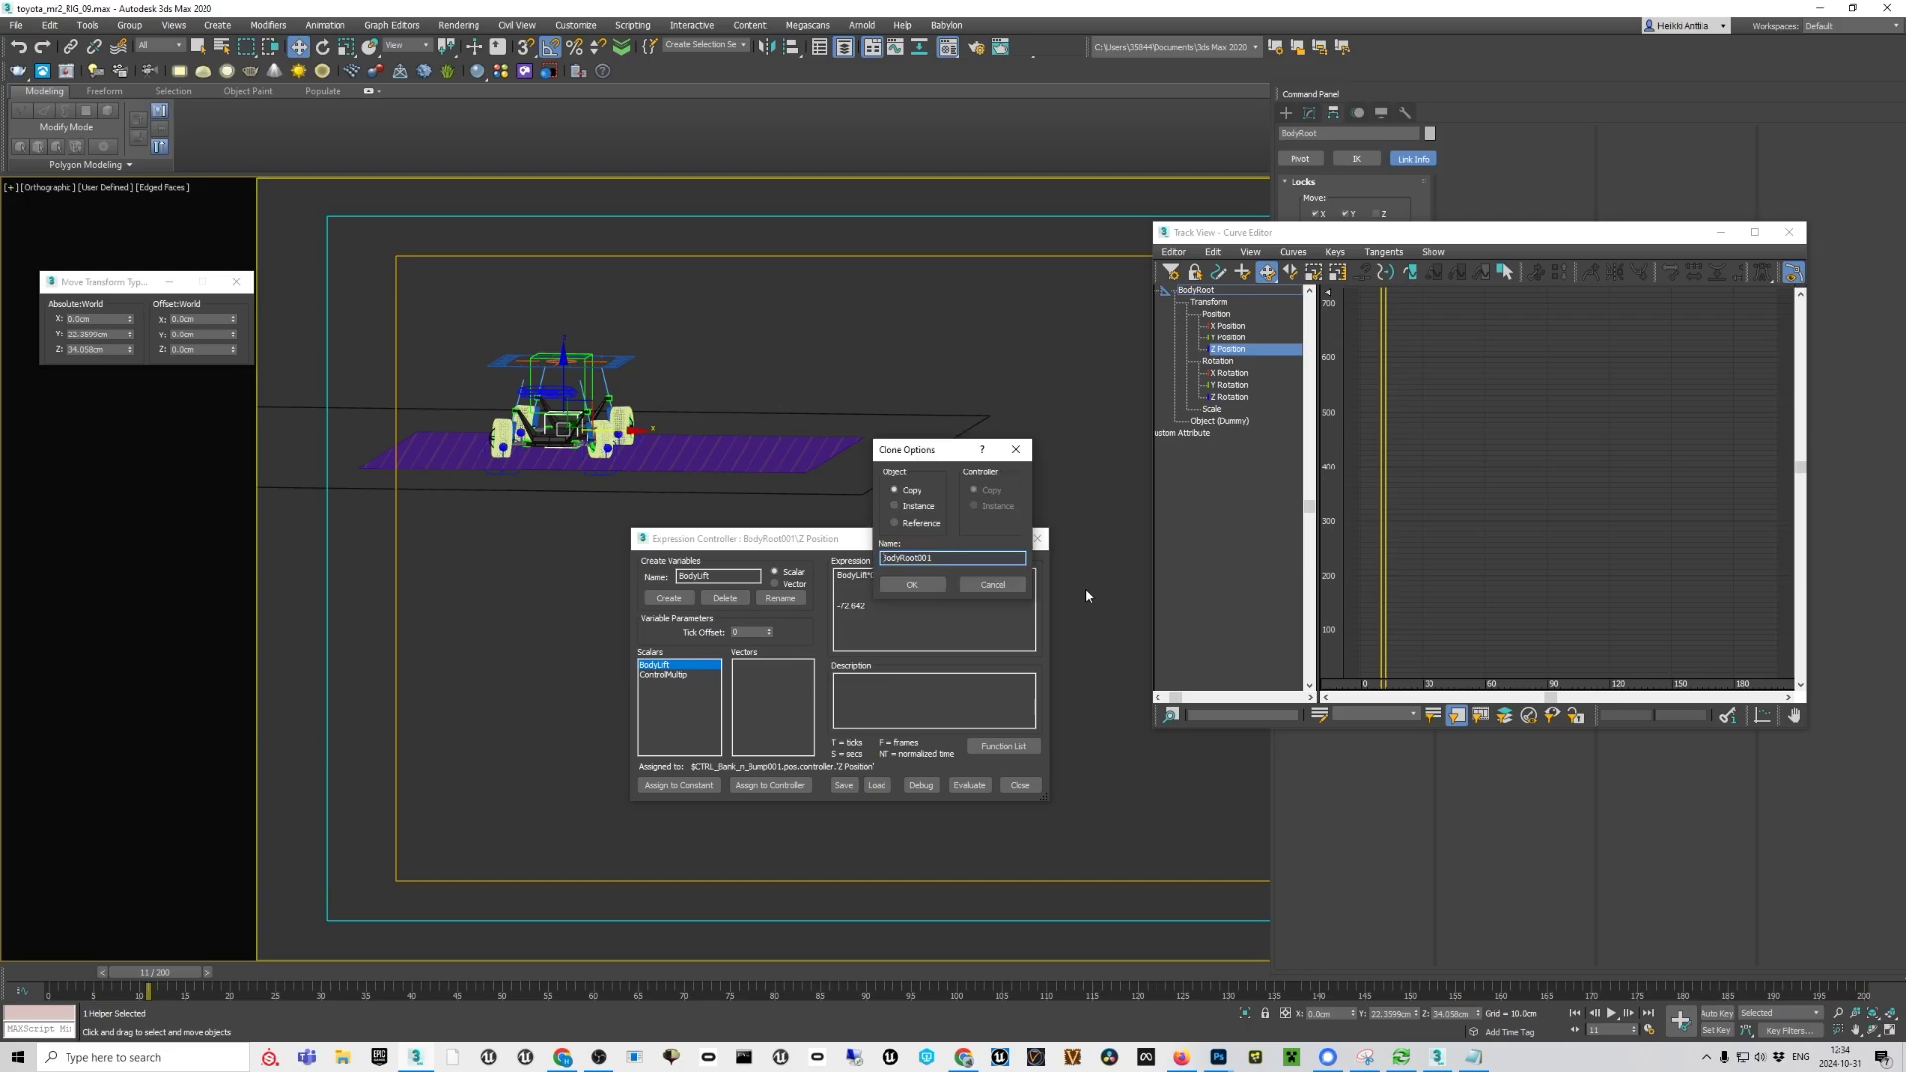
pyautogui.click(914, 584)
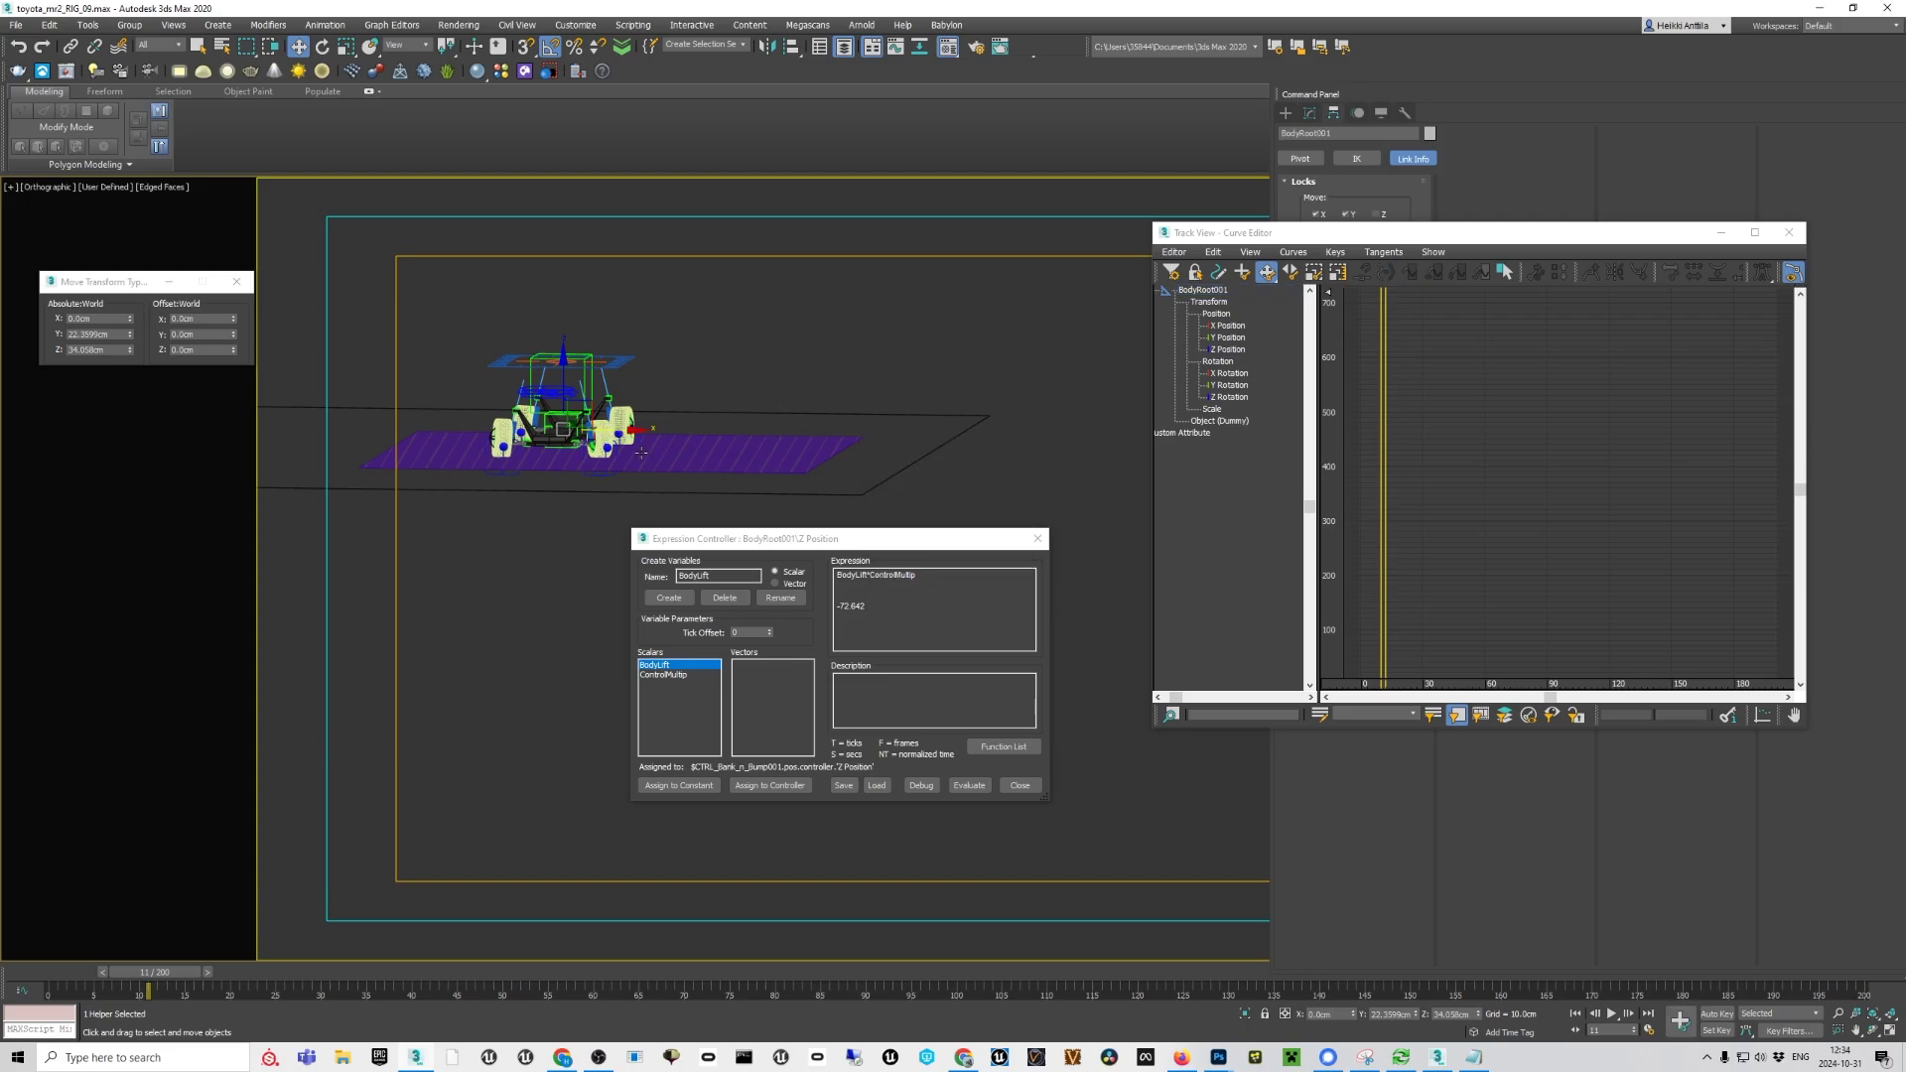
pyautogui.click(1317, 214)
pyautogui.moveTo(635, 430); pyautogui.dragTo(810, 434)
# Test whether the original CTRL_Bank_n_Bump drives the BodyRoot001 copy by moving it along X and Z, cancelling each move
pyautogui.moveTo(664, 283)
pyautogui.keyDown('alt'); pyautogui.mouseDown(button='middle')
pyautogui.moveTo(651, 356)
pyautogui.moveTo(627, 282)
pyautogui.mouseUp(button='middle'); pyautogui.keyUp('alt')
pyautogui.scroll(5, 636, 338)
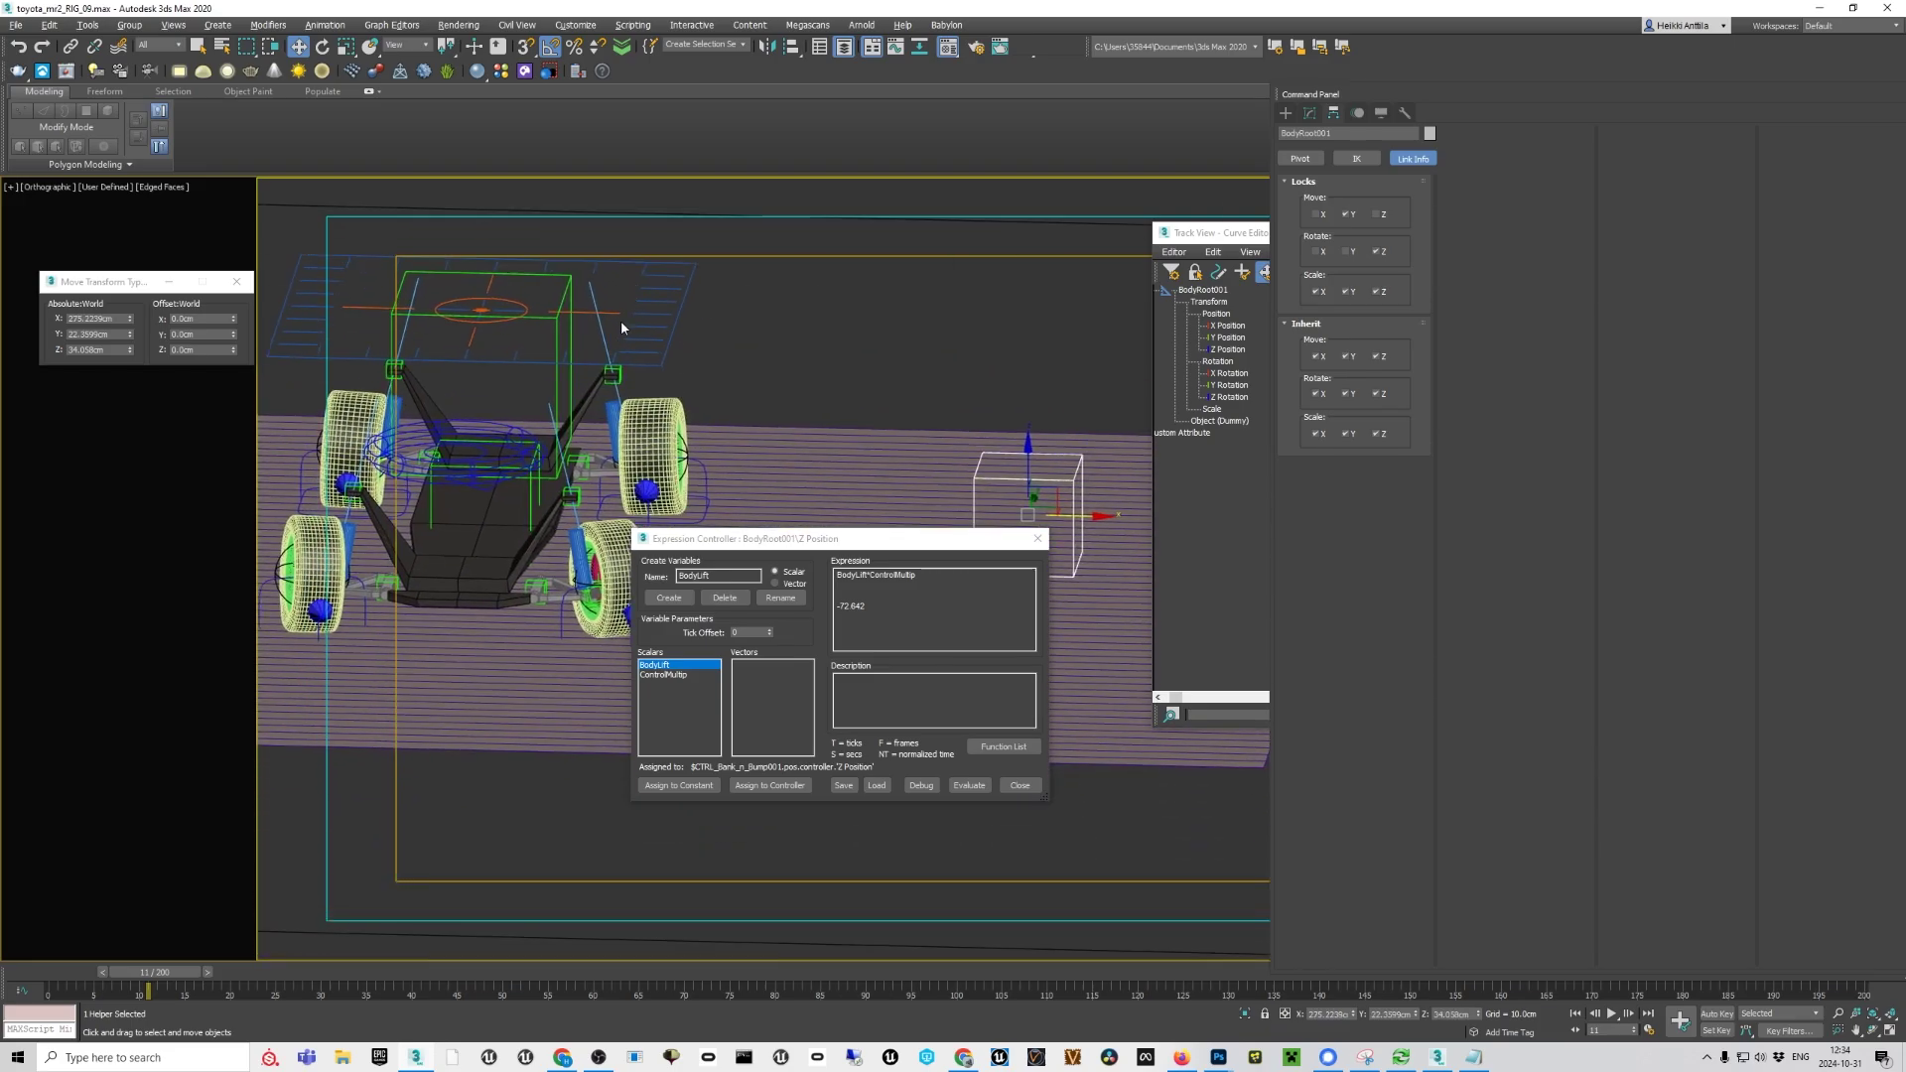
pyautogui.click(617, 315)
pyautogui.scroll(-4, 616, 312)
pyautogui.moveTo(593, 314)
pyautogui.mouseDown()
pyautogui.moveTo(538, 313)
pyautogui.moveTo(613, 313)
pyautogui.mouseUp()
pyautogui.rightClick(611, 310)
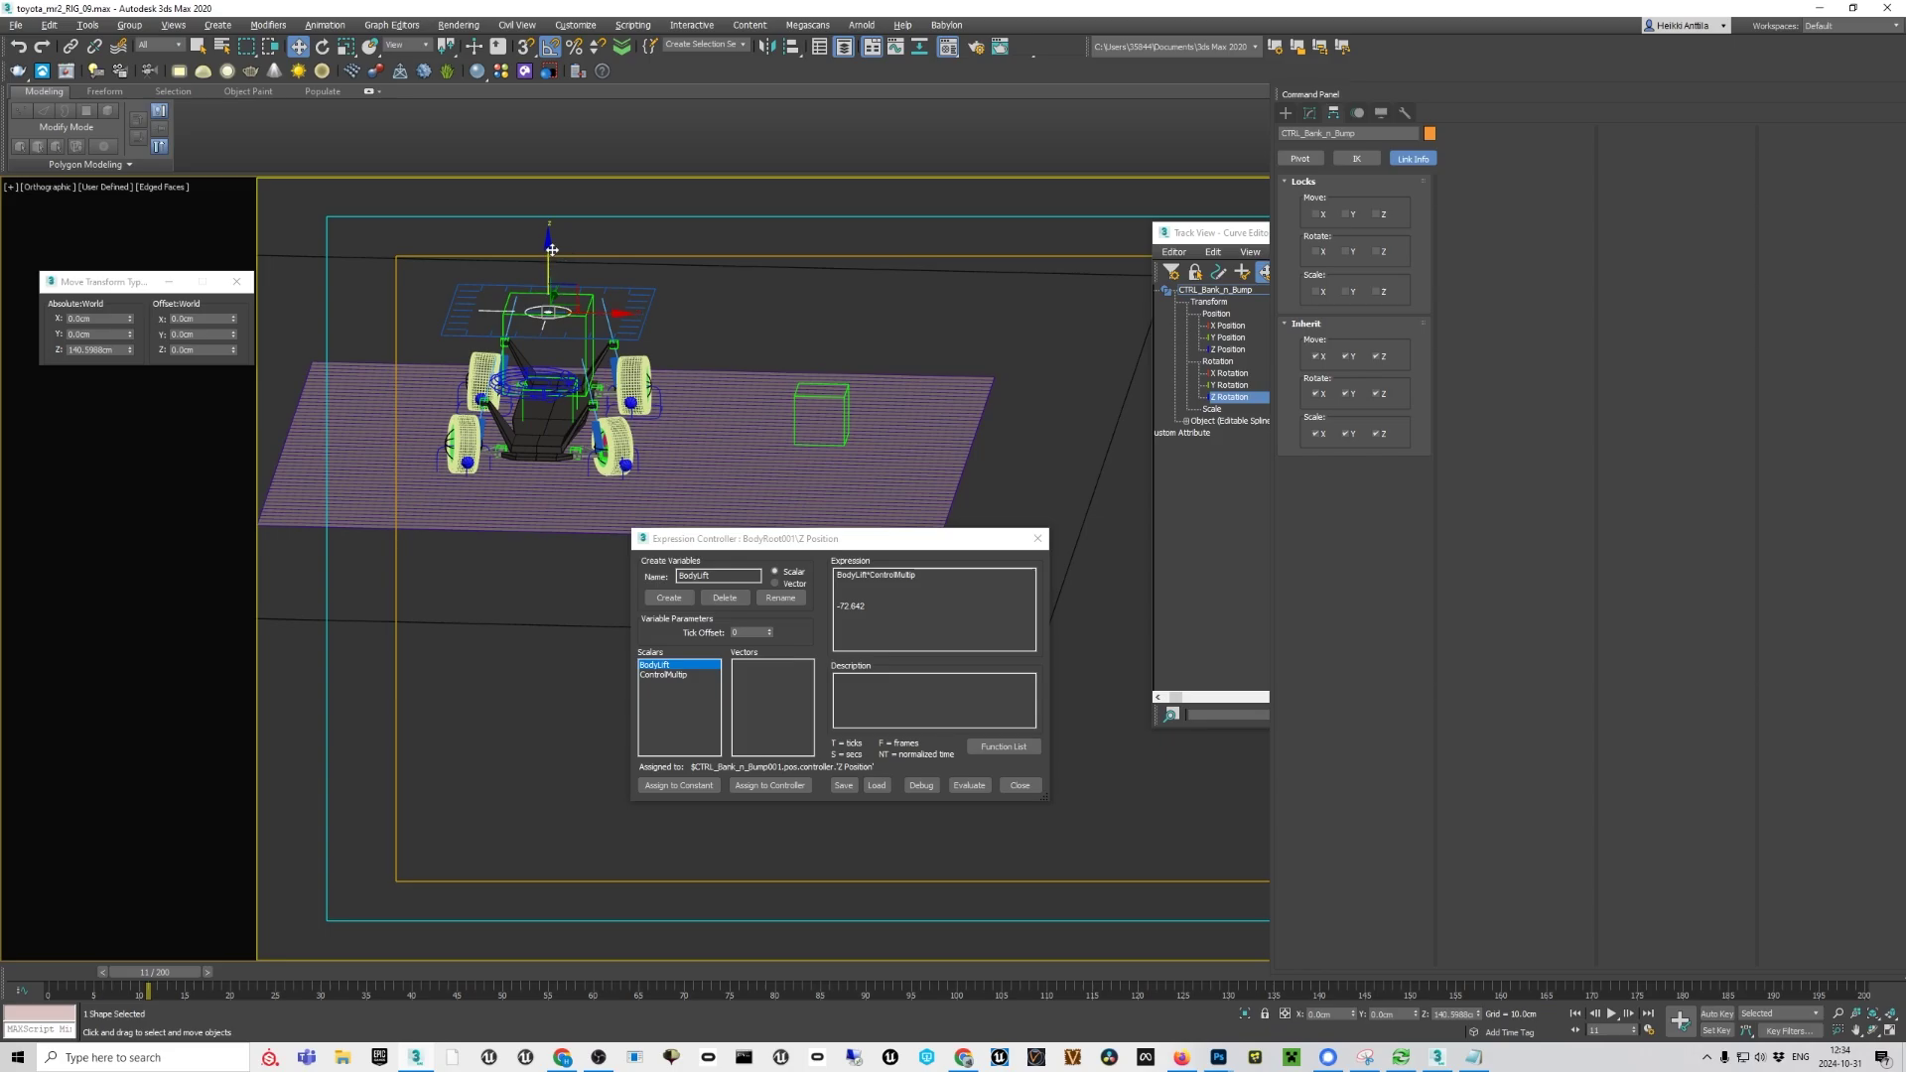
pyautogui.moveTo(551, 253)
pyautogui.mouseDown()
pyautogui.moveTo(551, 204)
pyautogui.moveTo(554, 264)
pyautogui.mouseUp()
pyautogui.rightClick(554, 264)
# Delete the BodyRoot001 copy and close its expression window
pyautogui.click(846, 395)
pyautogui.press('Delete')
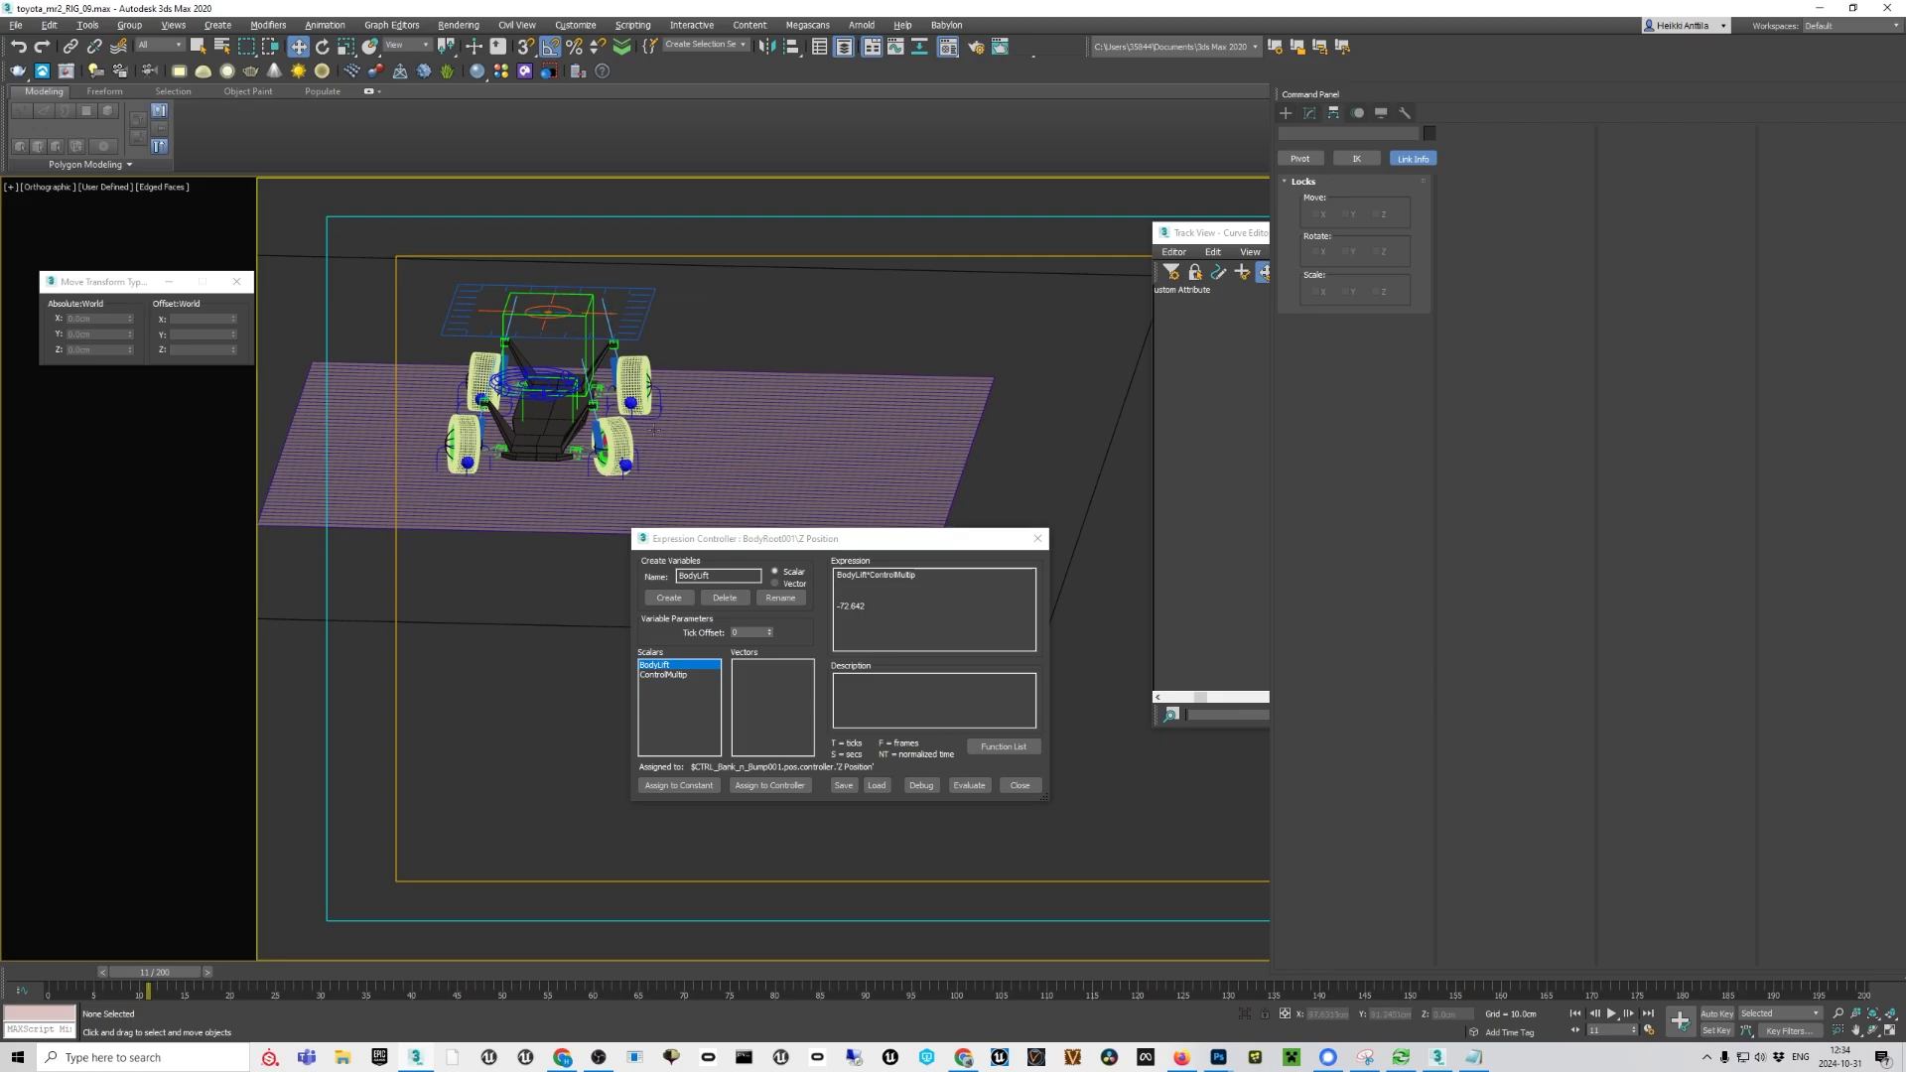
pyautogui.scroll(3, 607, 303)
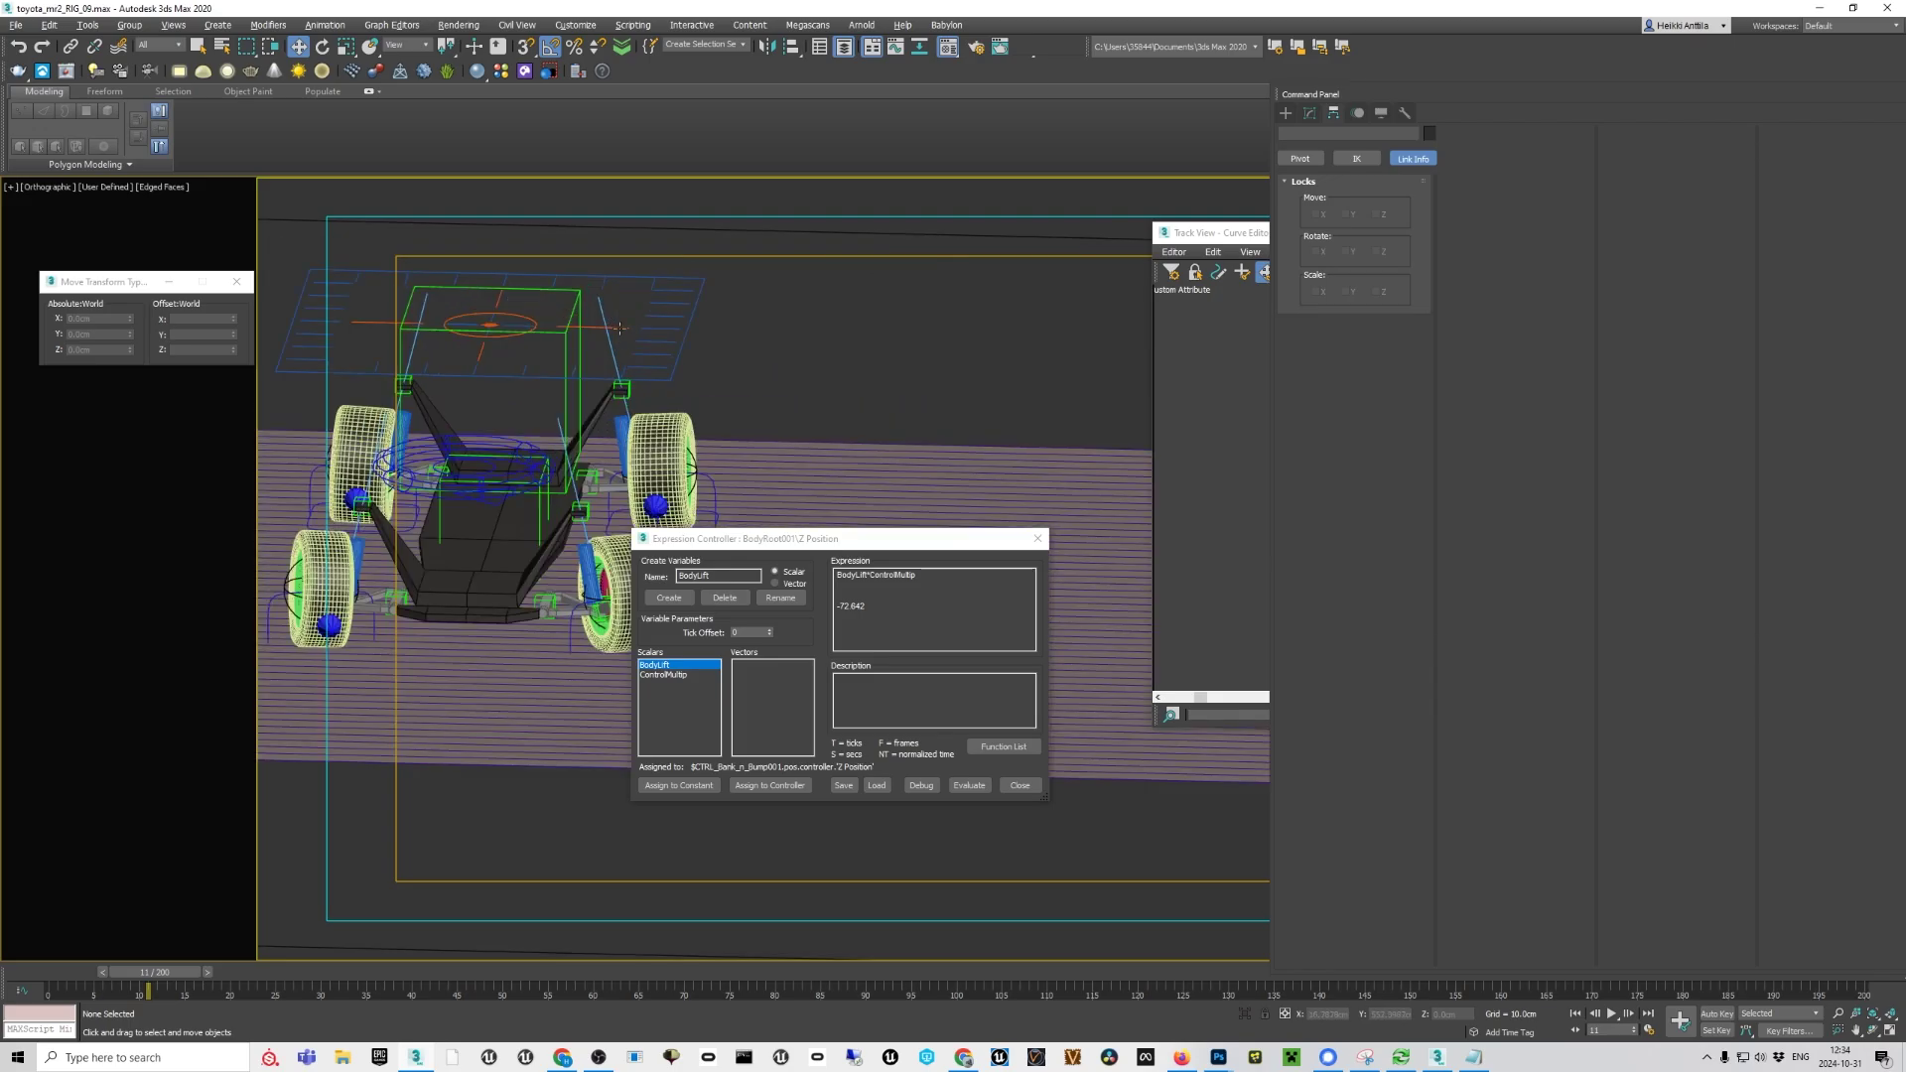
pyautogui.click(1037, 538)
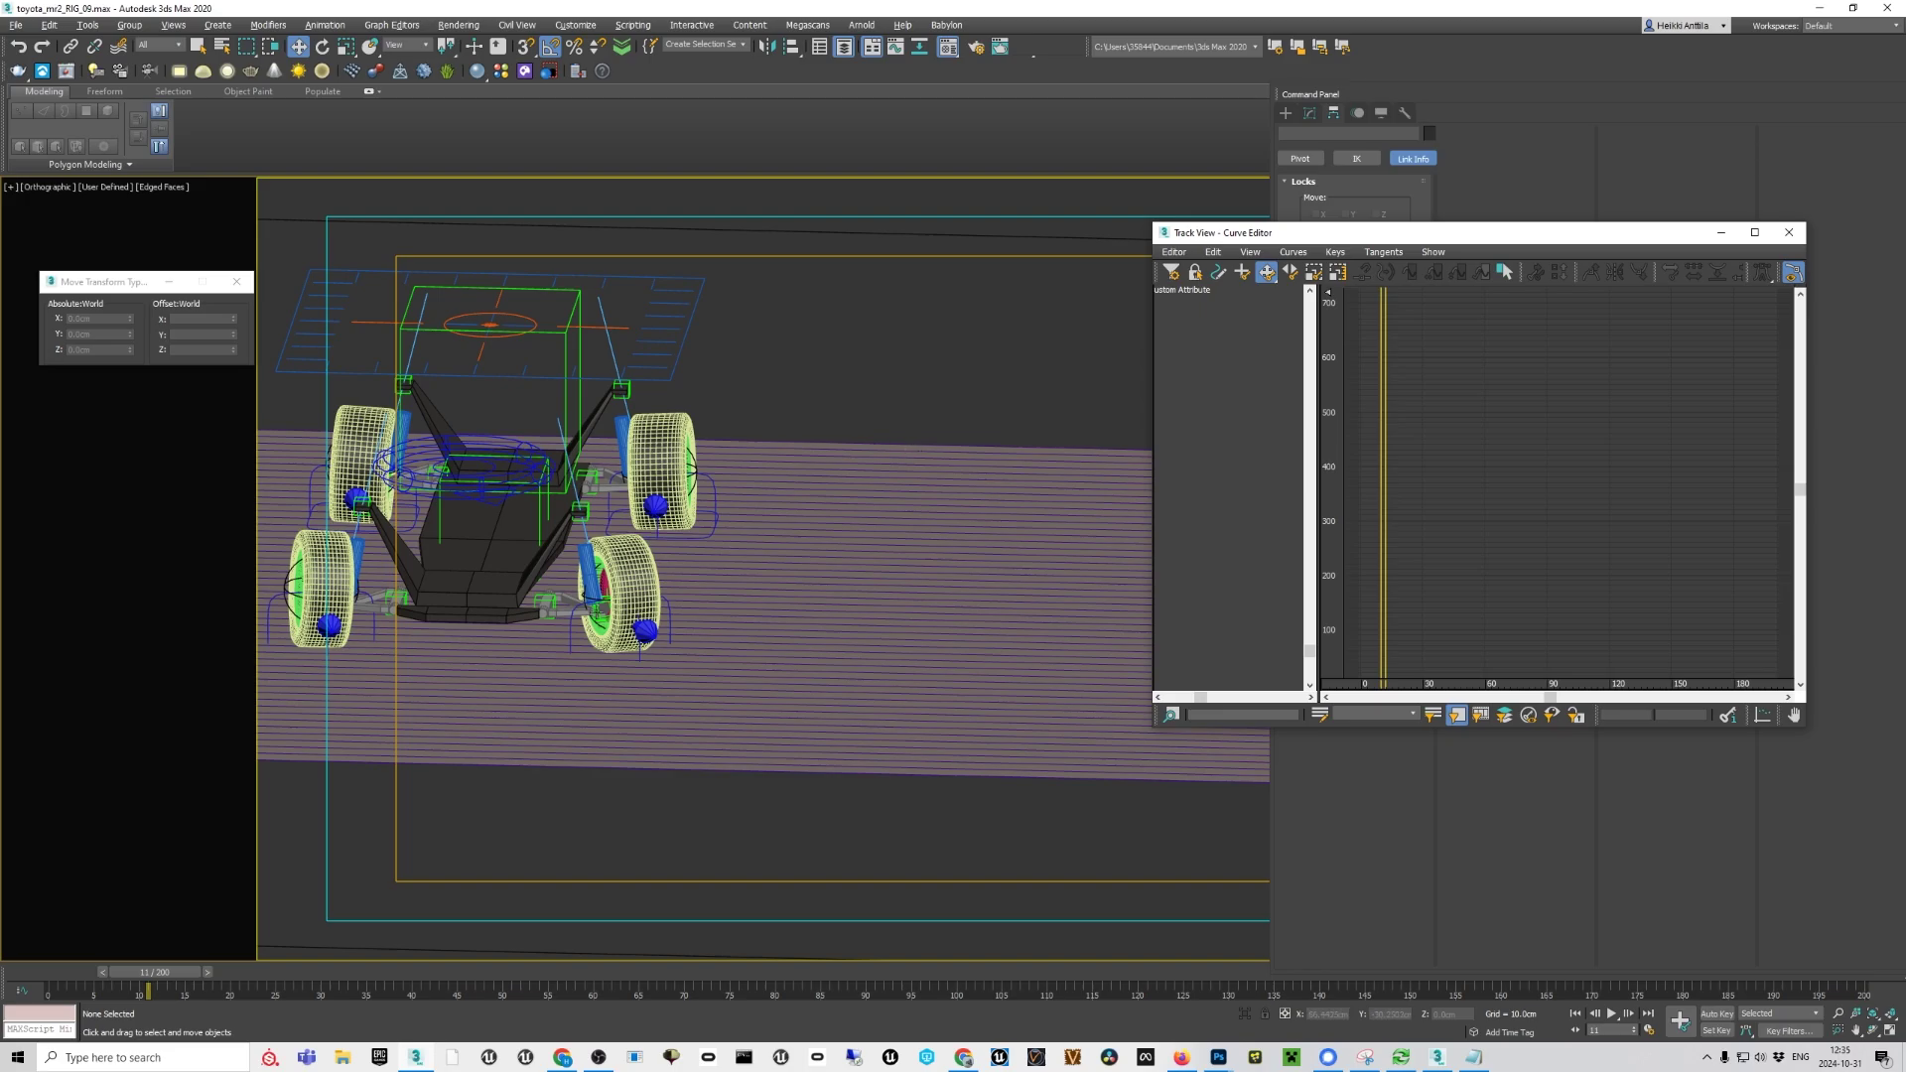
# Select CTRL_Bank_n_Bump and return the timeline to frame 0
pyautogui.click(619, 335)
pyautogui.moveTo(619, 330); pyautogui.dragTo(656, 328, button='middle')
pyautogui.keyDown('alt'); pyautogui.moveTo(657, 328); pyautogui.dragTo(745, 347, button='middle'); pyautogui.keyUp('alt')
pyautogui.keyDown('alt'); pyautogui.moveTo(745, 347); pyautogui.dragTo(782, 366, button='middle'); pyautogui.keyUp('alt')
pyautogui.moveTo(164, 974); pyautogui.dragTo(50, 977)
pyautogui.keyDown('alt'); pyautogui.moveTo(964, 568); pyautogui.dragTo(913, 636, button='middle'); pyautogui.keyUp('alt')
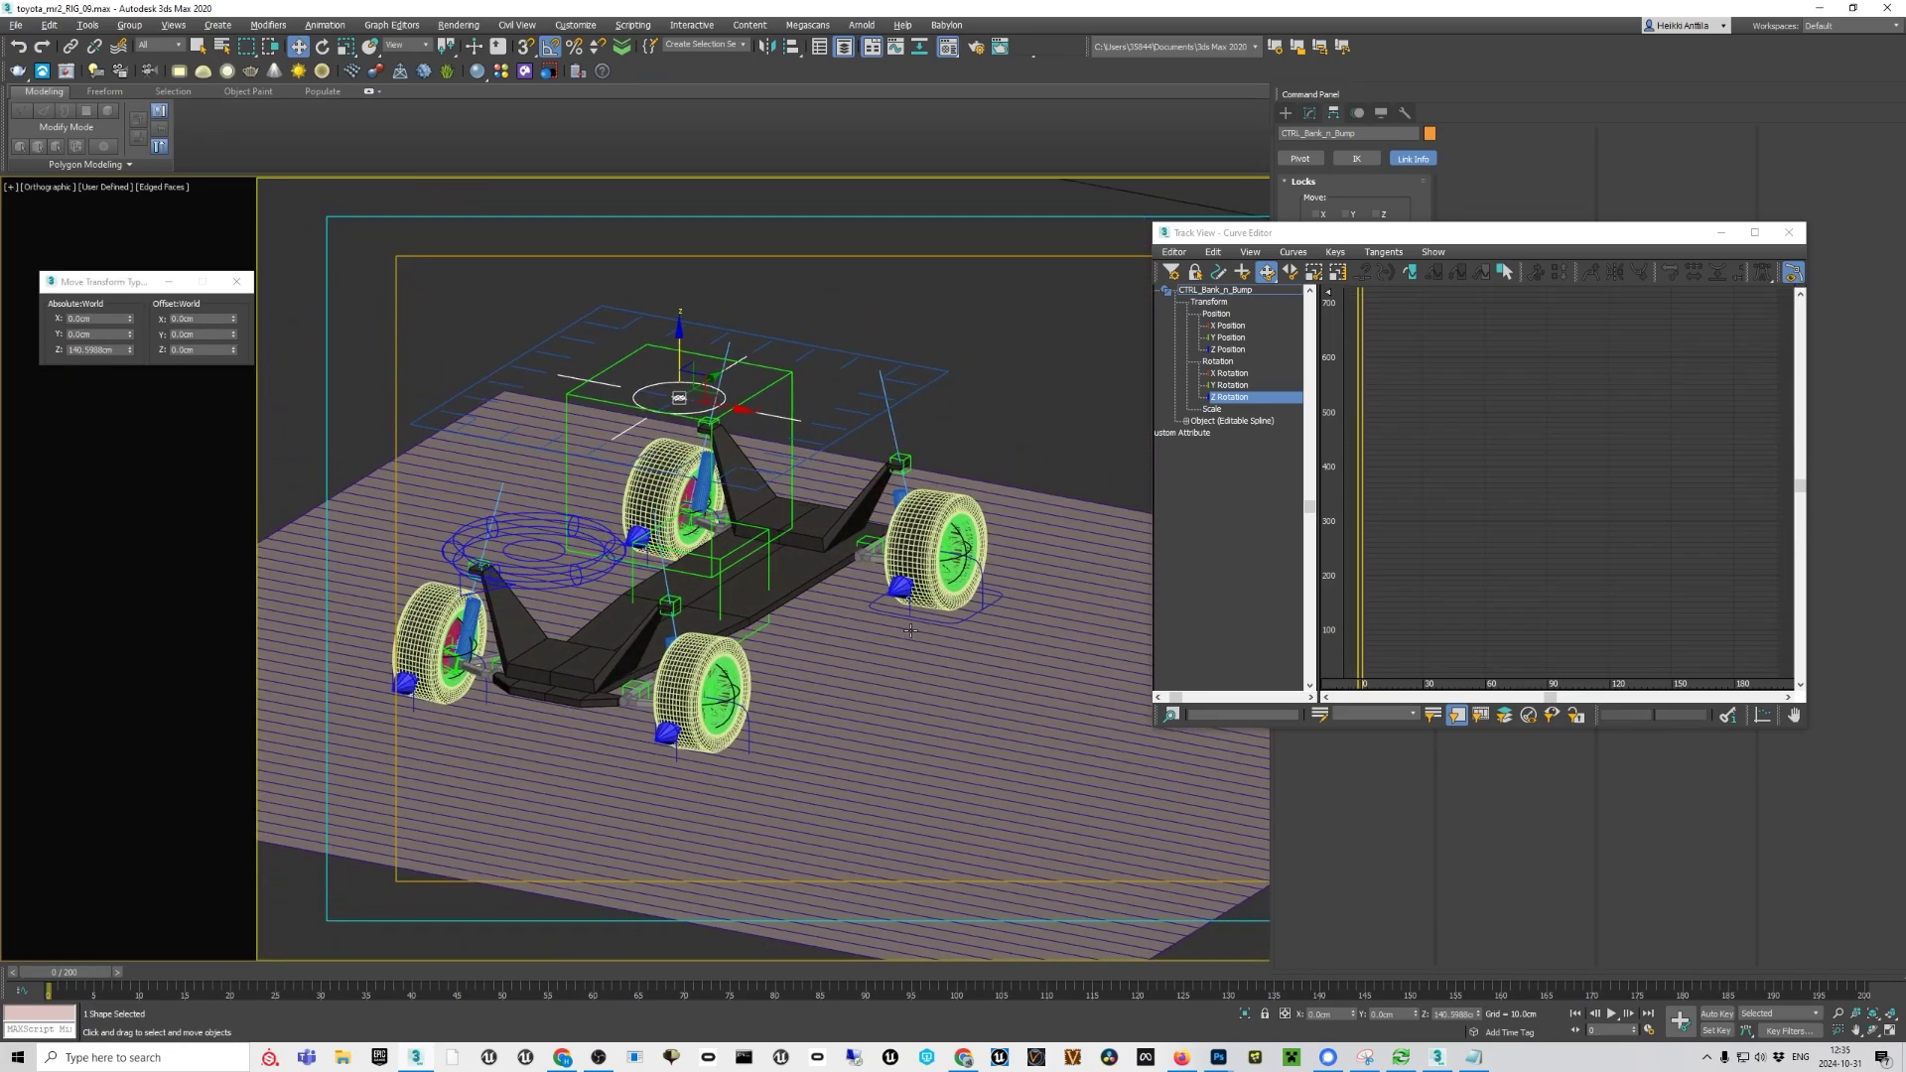
pyautogui.scroll(3, 766, 607)
pyautogui.moveTo(98, 978)
pyautogui.mouseDown()
pyautogui.moveTo(231, 978)
pyautogui.moveTo(85, 979)
pyautogui.mouseUp()
pyautogui.scroll(-6, 803, 526)
pyautogui.keyDown('alt'); pyautogui.moveTo(854, 501); pyautogui.dragTo(786, 482, button='middle'); pyautogui.keyUp('alt')
pyautogui.scroll(2, 787, 482)
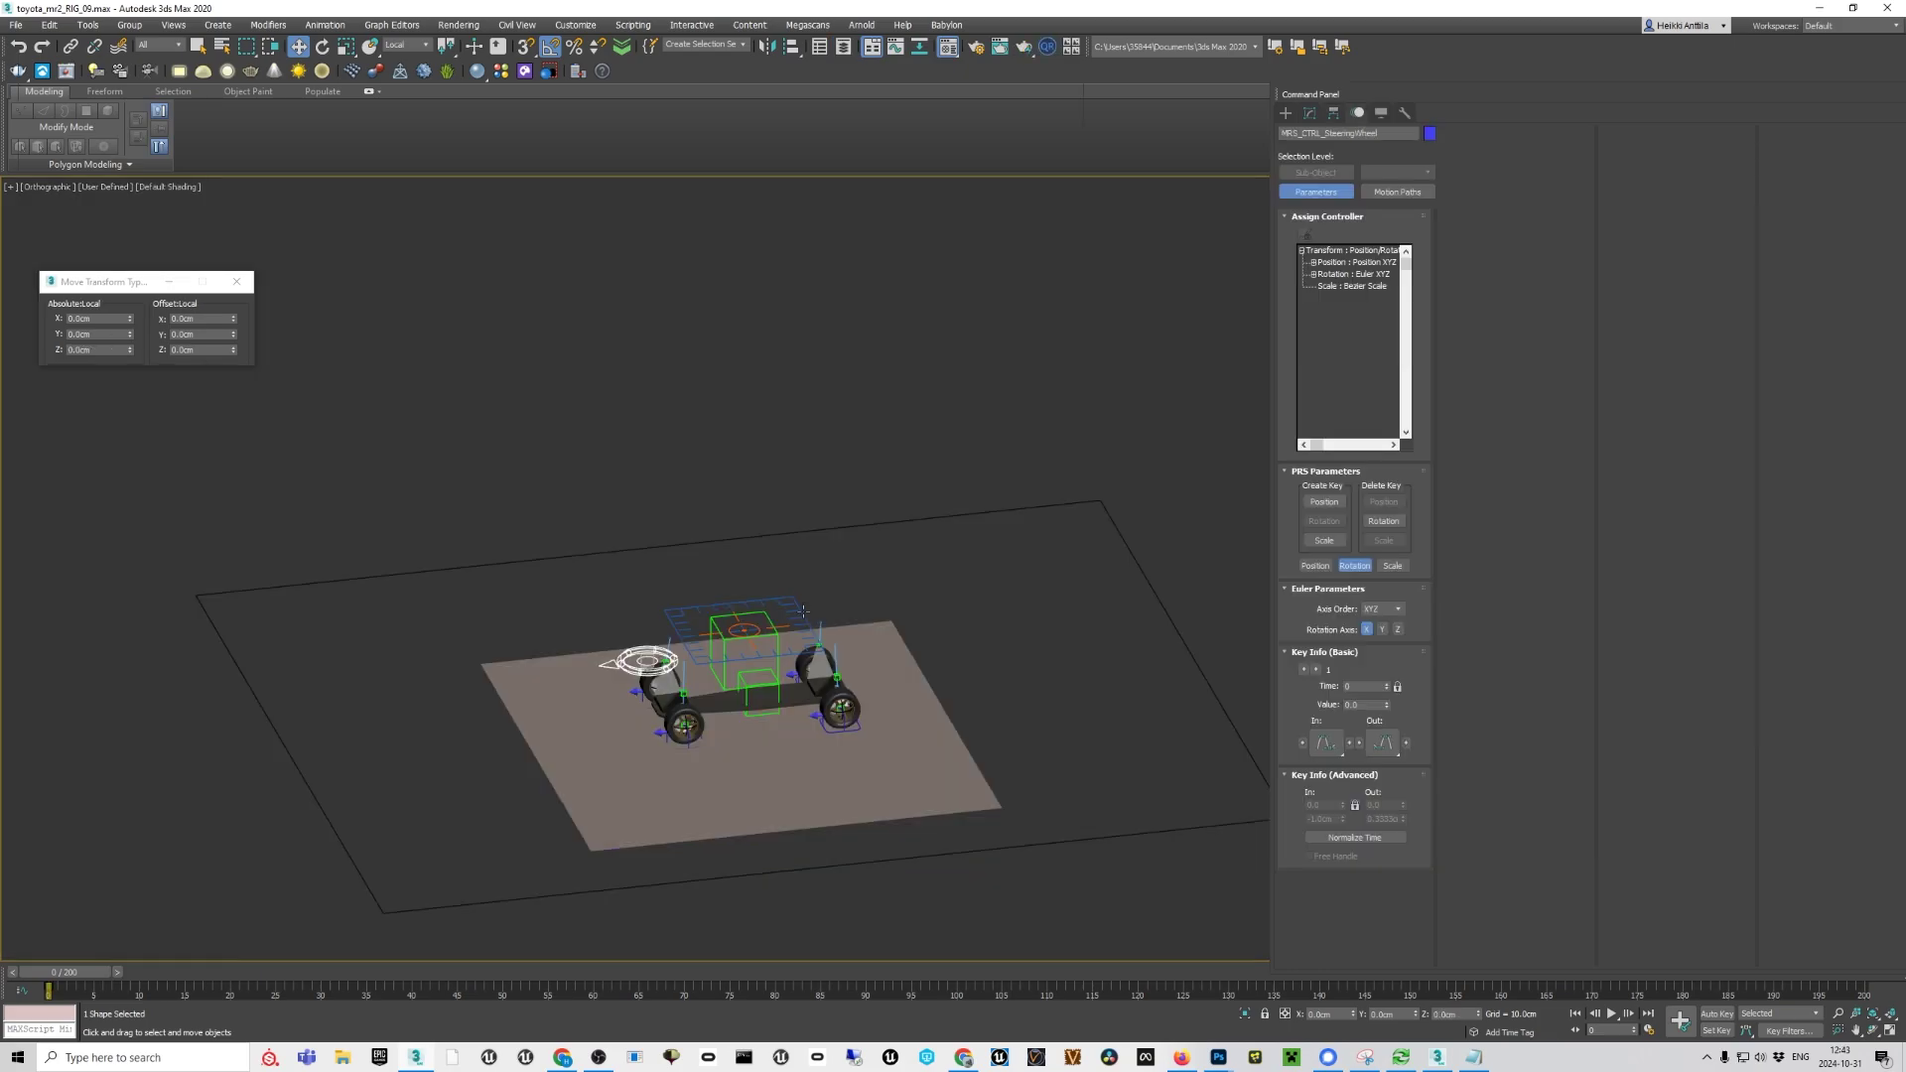
# Animate CTRL_Root at frame 66 with Auto Key on, moving the car forward along its Y axis past the ground plane's edge
pyautogui.click(803, 612)
pyautogui.moveTo(89, 968); pyautogui.dragTo(671, 975)
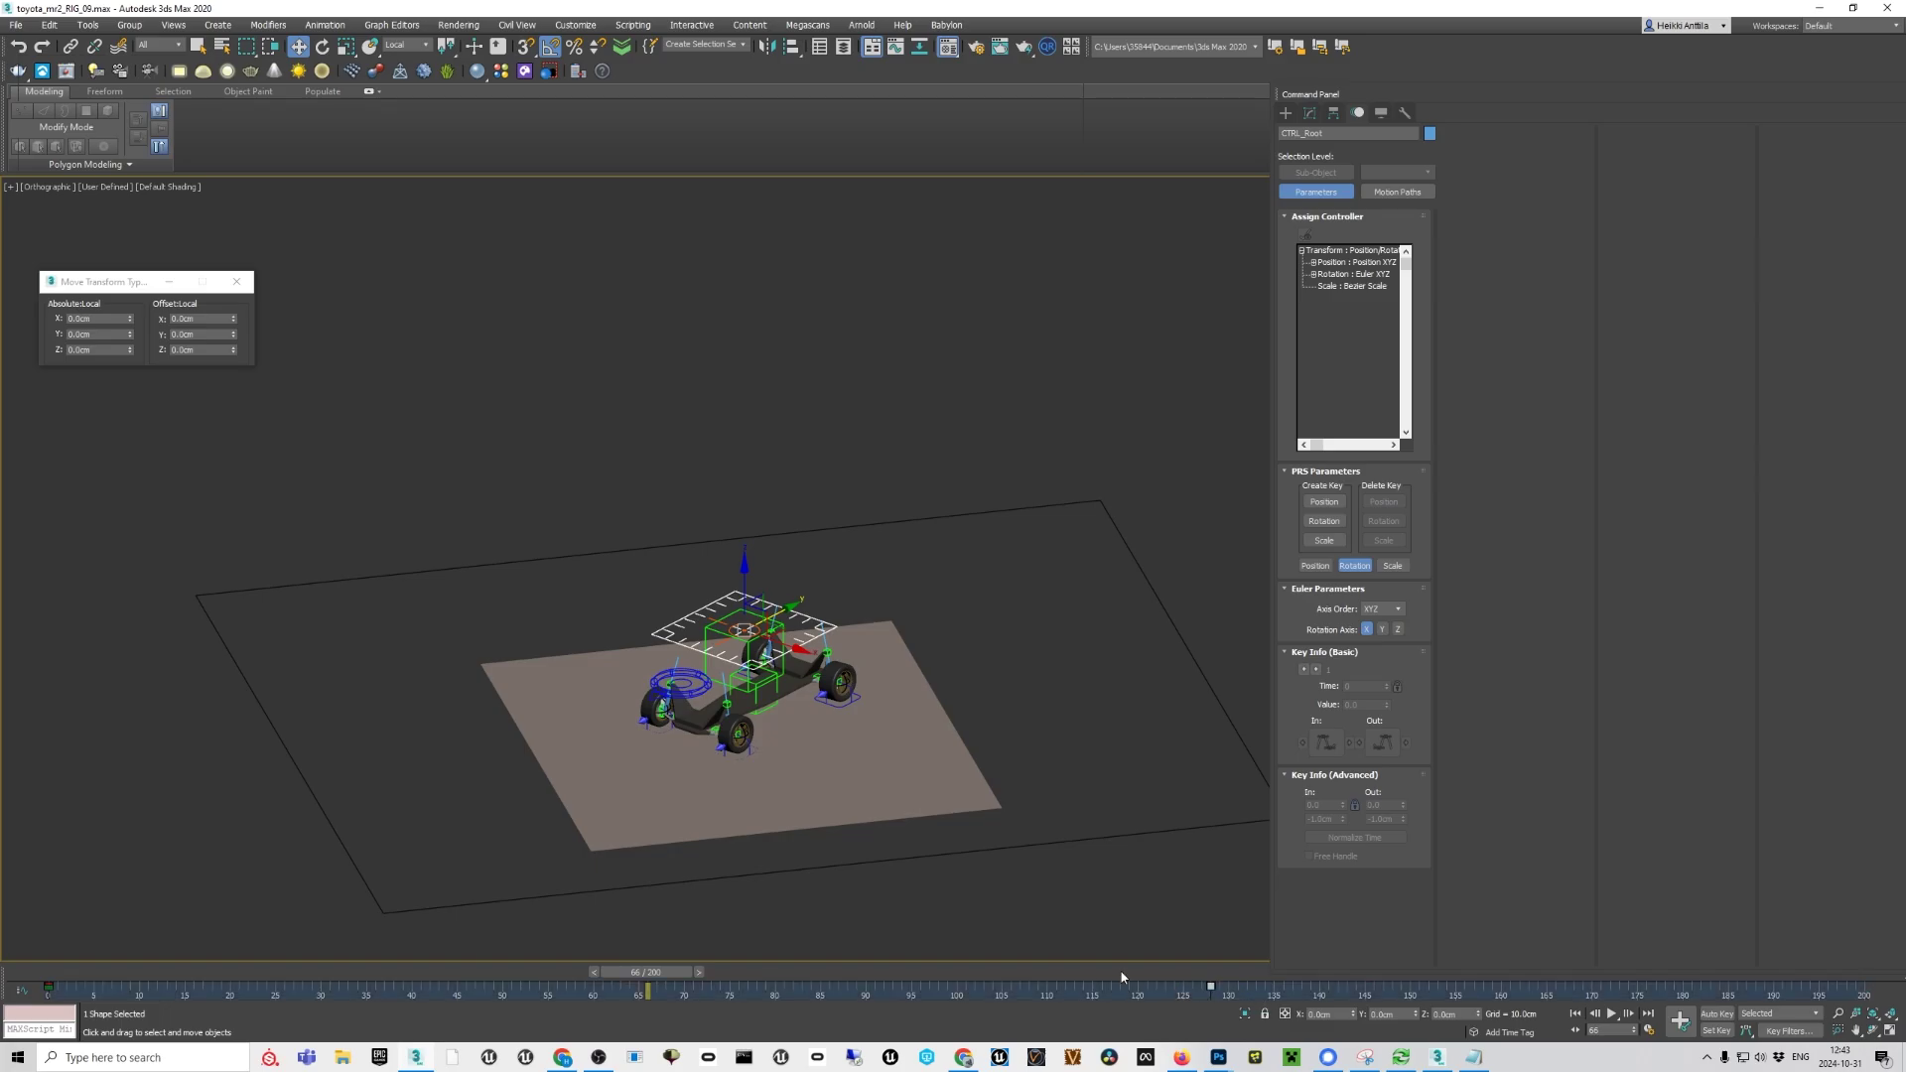
pyautogui.scroll(5, 809, 946)
pyautogui.moveTo(534, 683); pyautogui.dragTo(791, 675, button='middle')
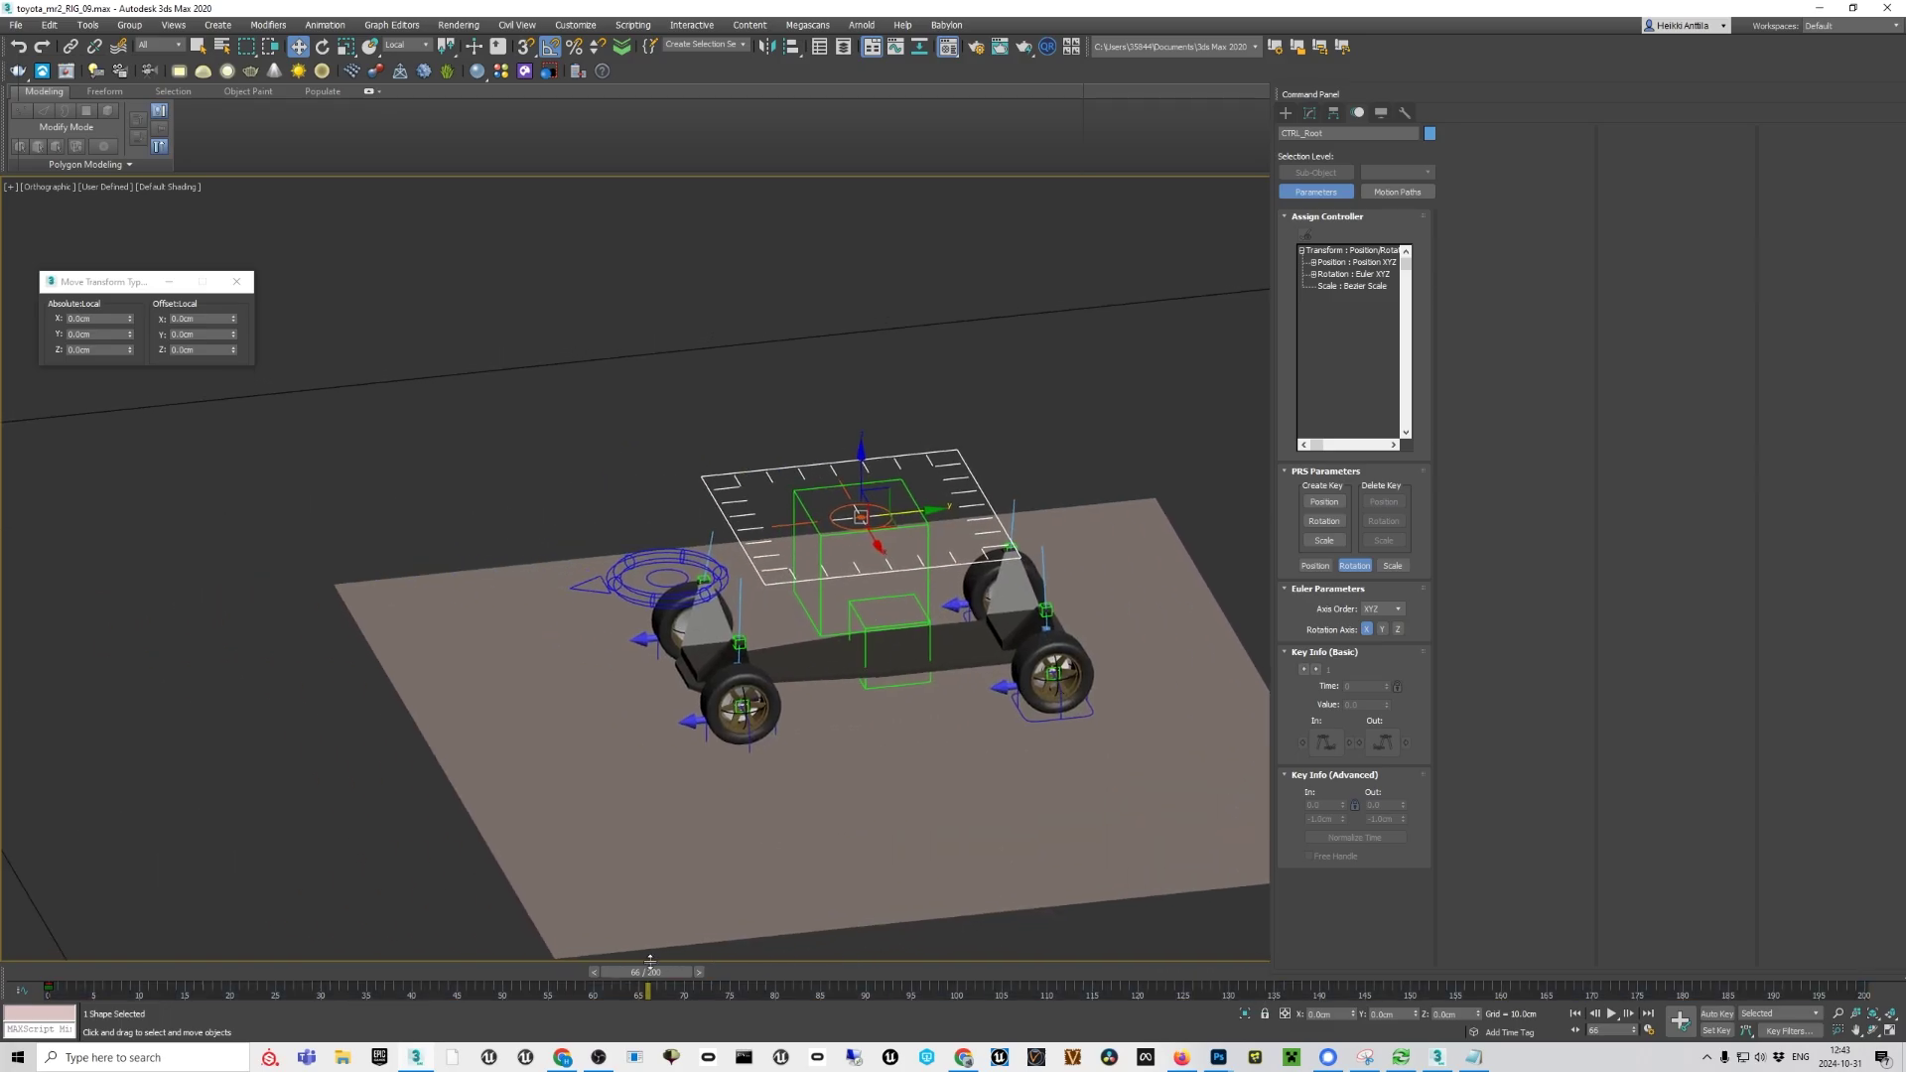
pyautogui.click(1718, 1014)
pyautogui.moveTo(871, 574); pyautogui.dragTo(921, 588, button='middle')
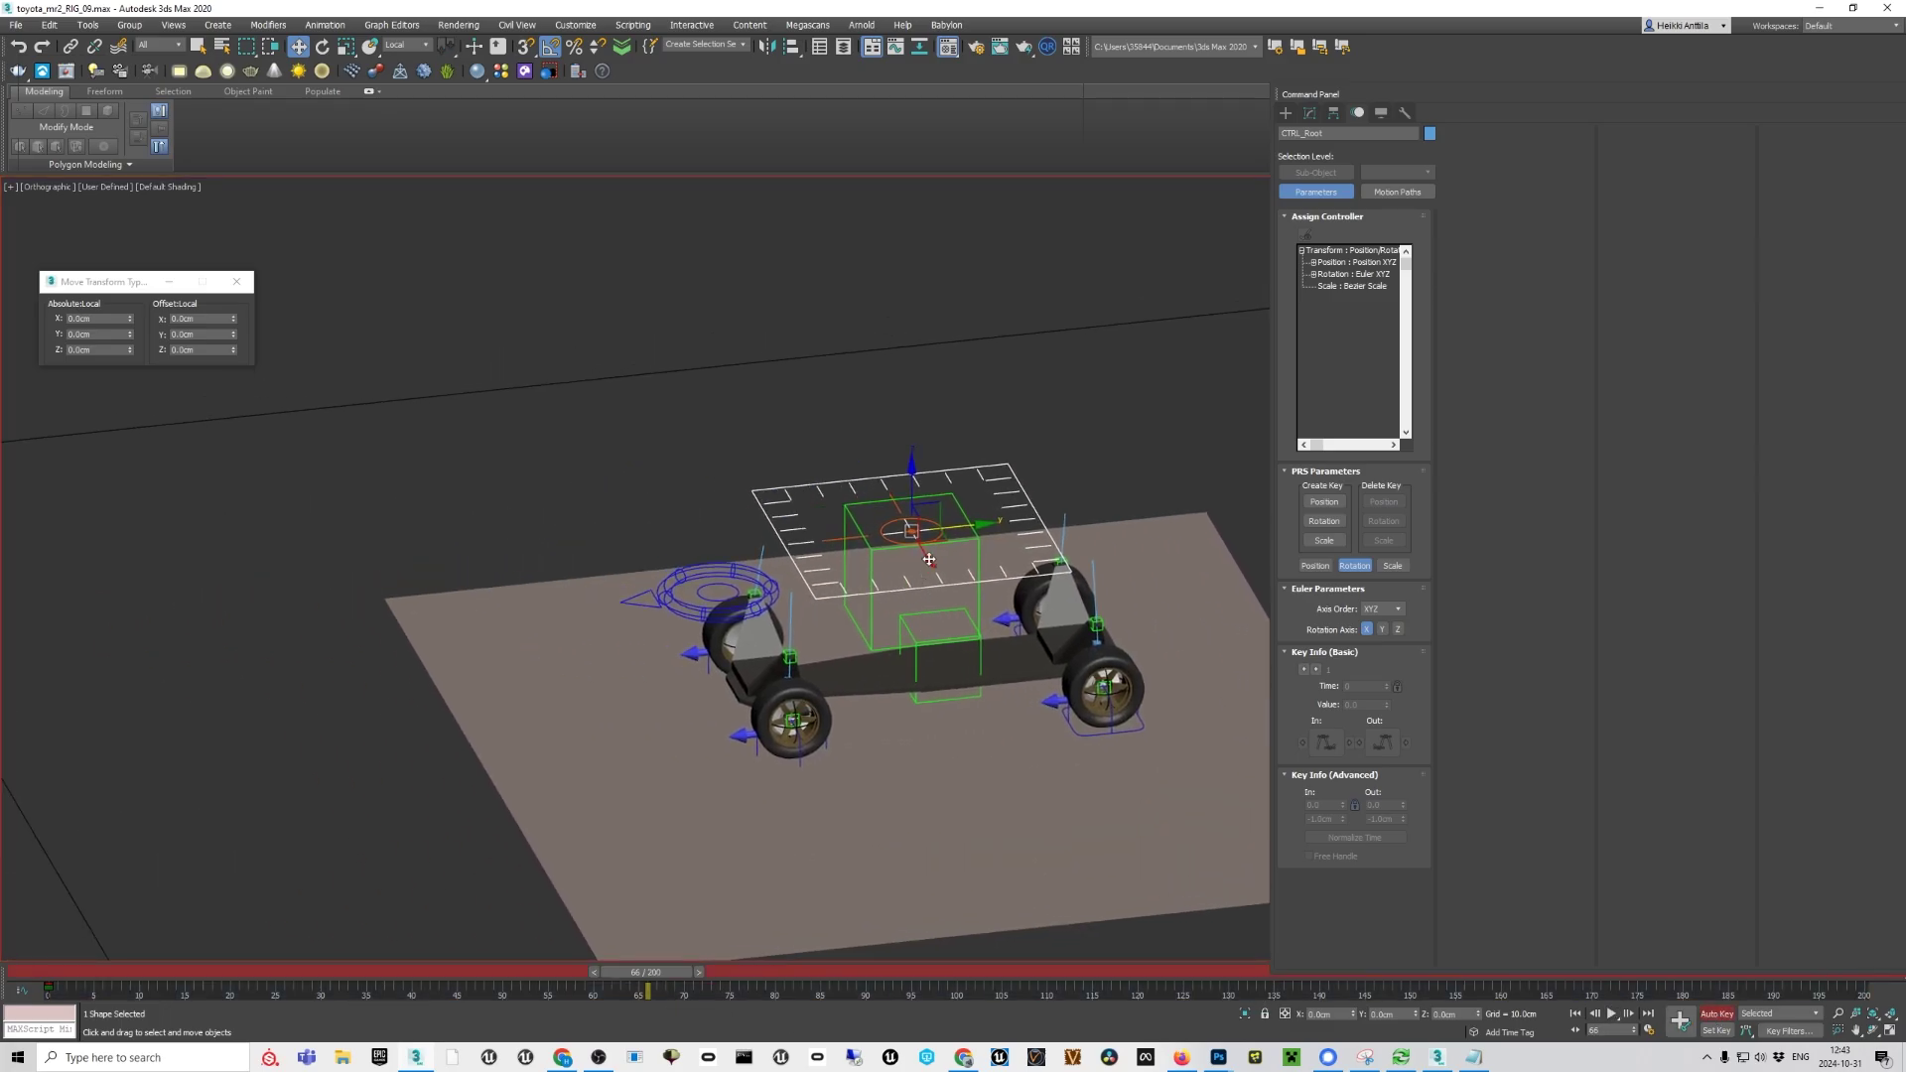
pyautogui.moveTo(953, 525); pyautogui.dragTo(506, 574)
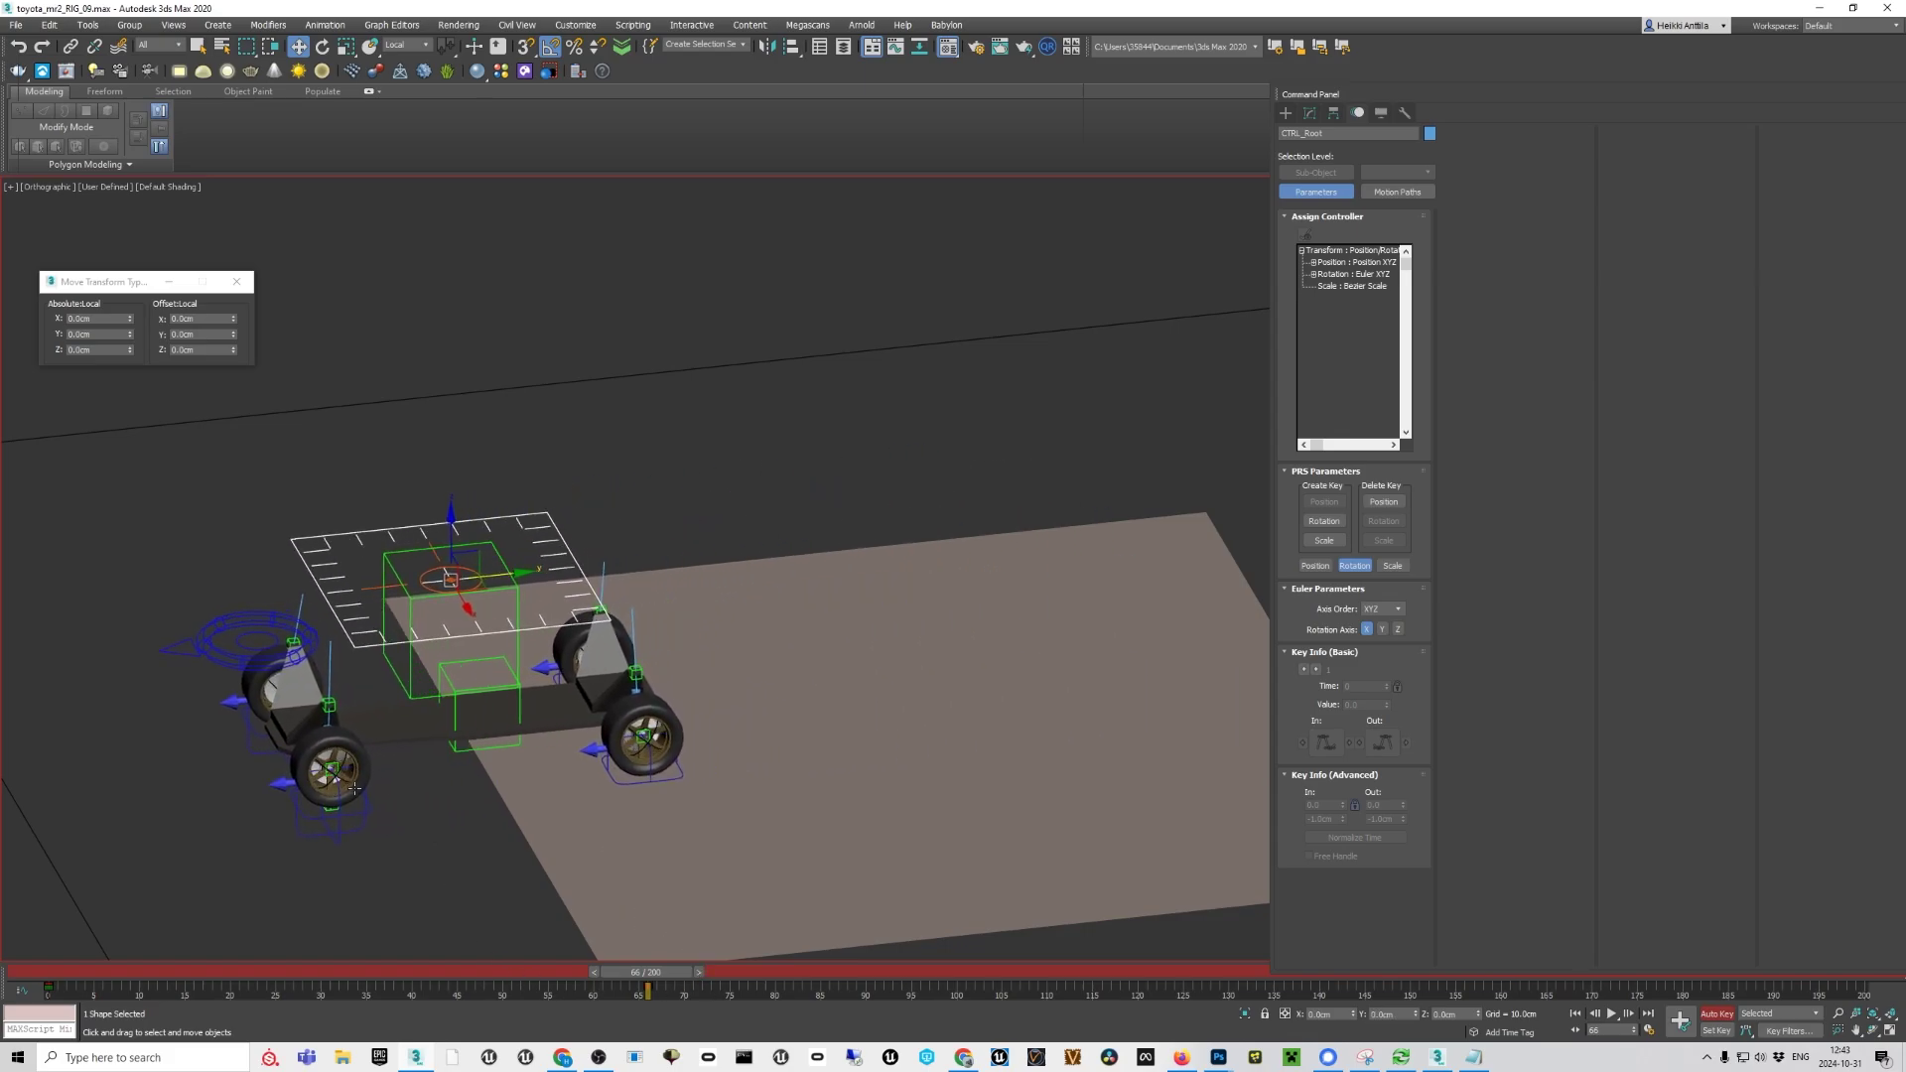
# Scrub the CTRL_Root animation backward from frame 66 and examine how the wheels roll as the car moves
pyautogui.scroll(4, 451, 785)
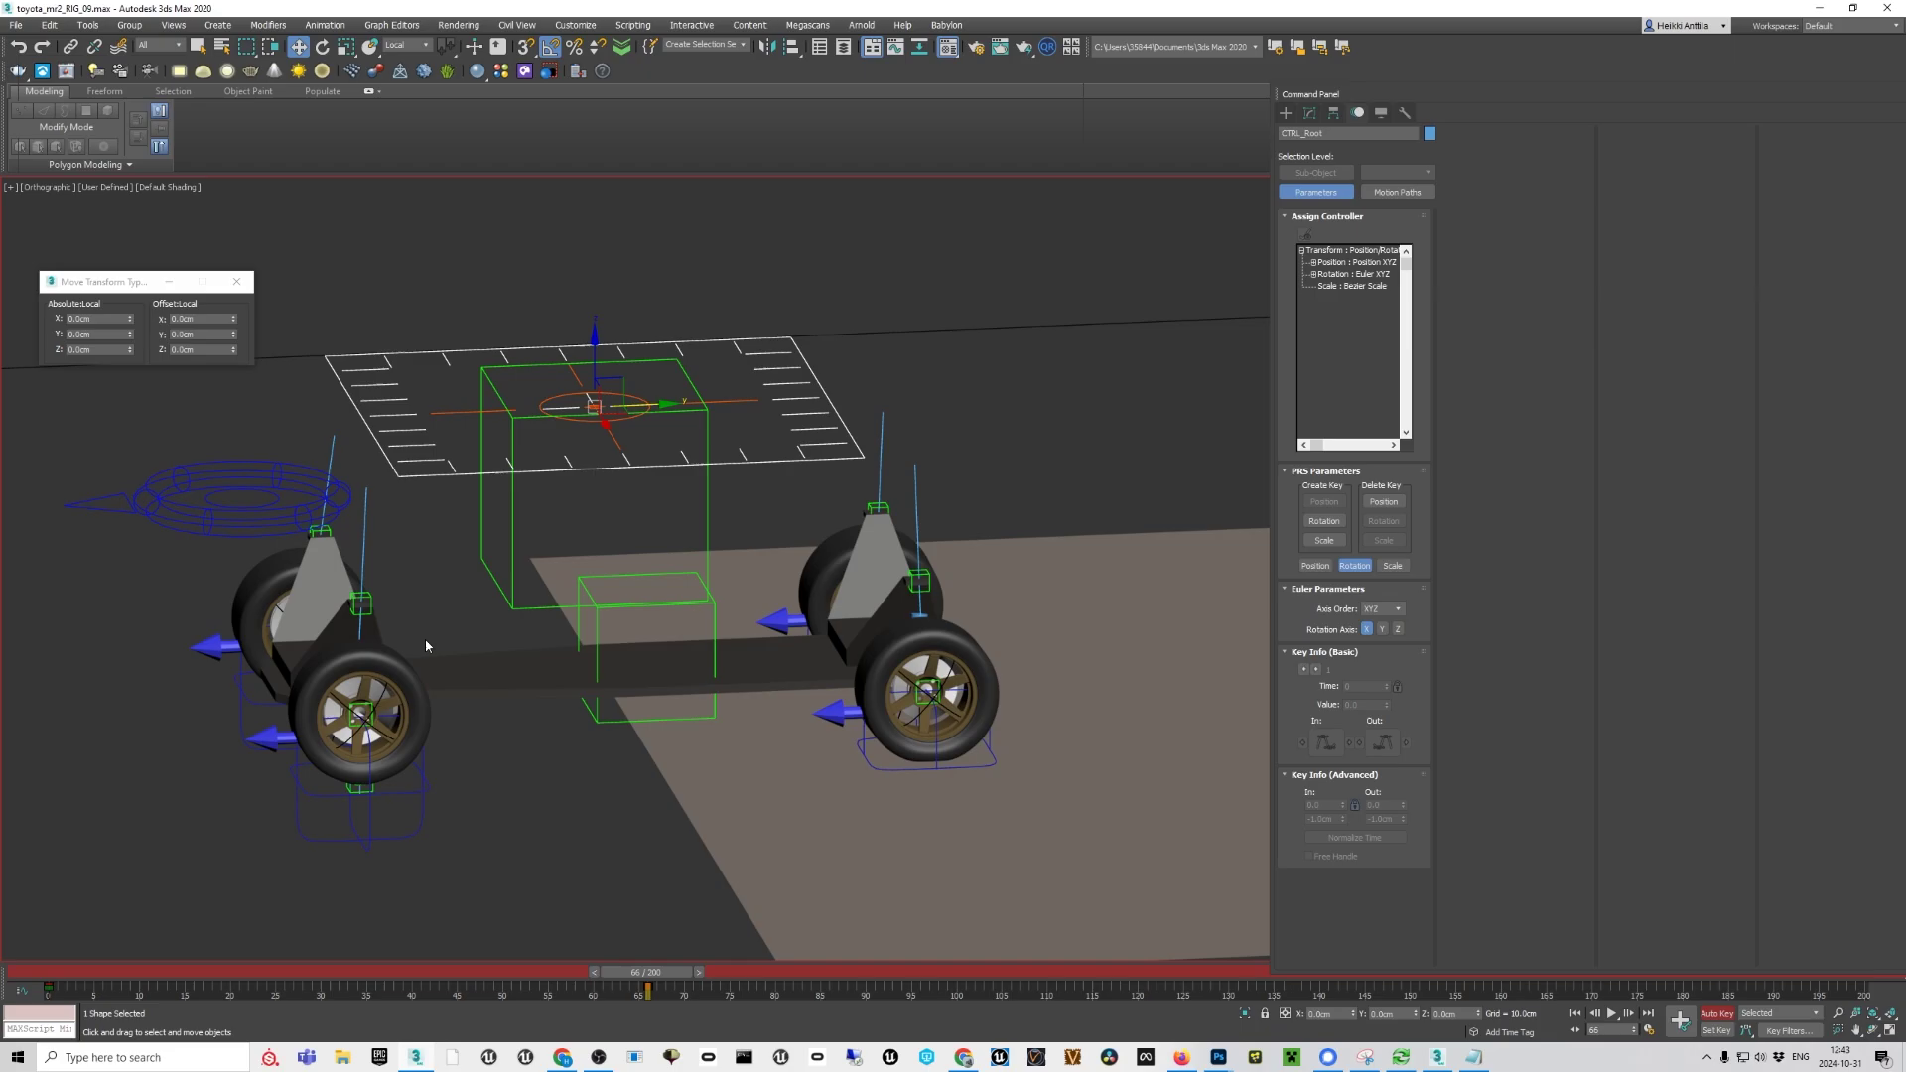
pyautogui.moveTo(675, 977); pyautogui.dragTo(540, 931)
pyautogui.press('w')
pyautogui.scroll(-5, 689, 735)
pyautogui.keyDown('alt'); pyautogui.moveTo(650, 734); pyautogui.dragTo(695, 815, button='middle'); pyautogui.keyUp('alt')
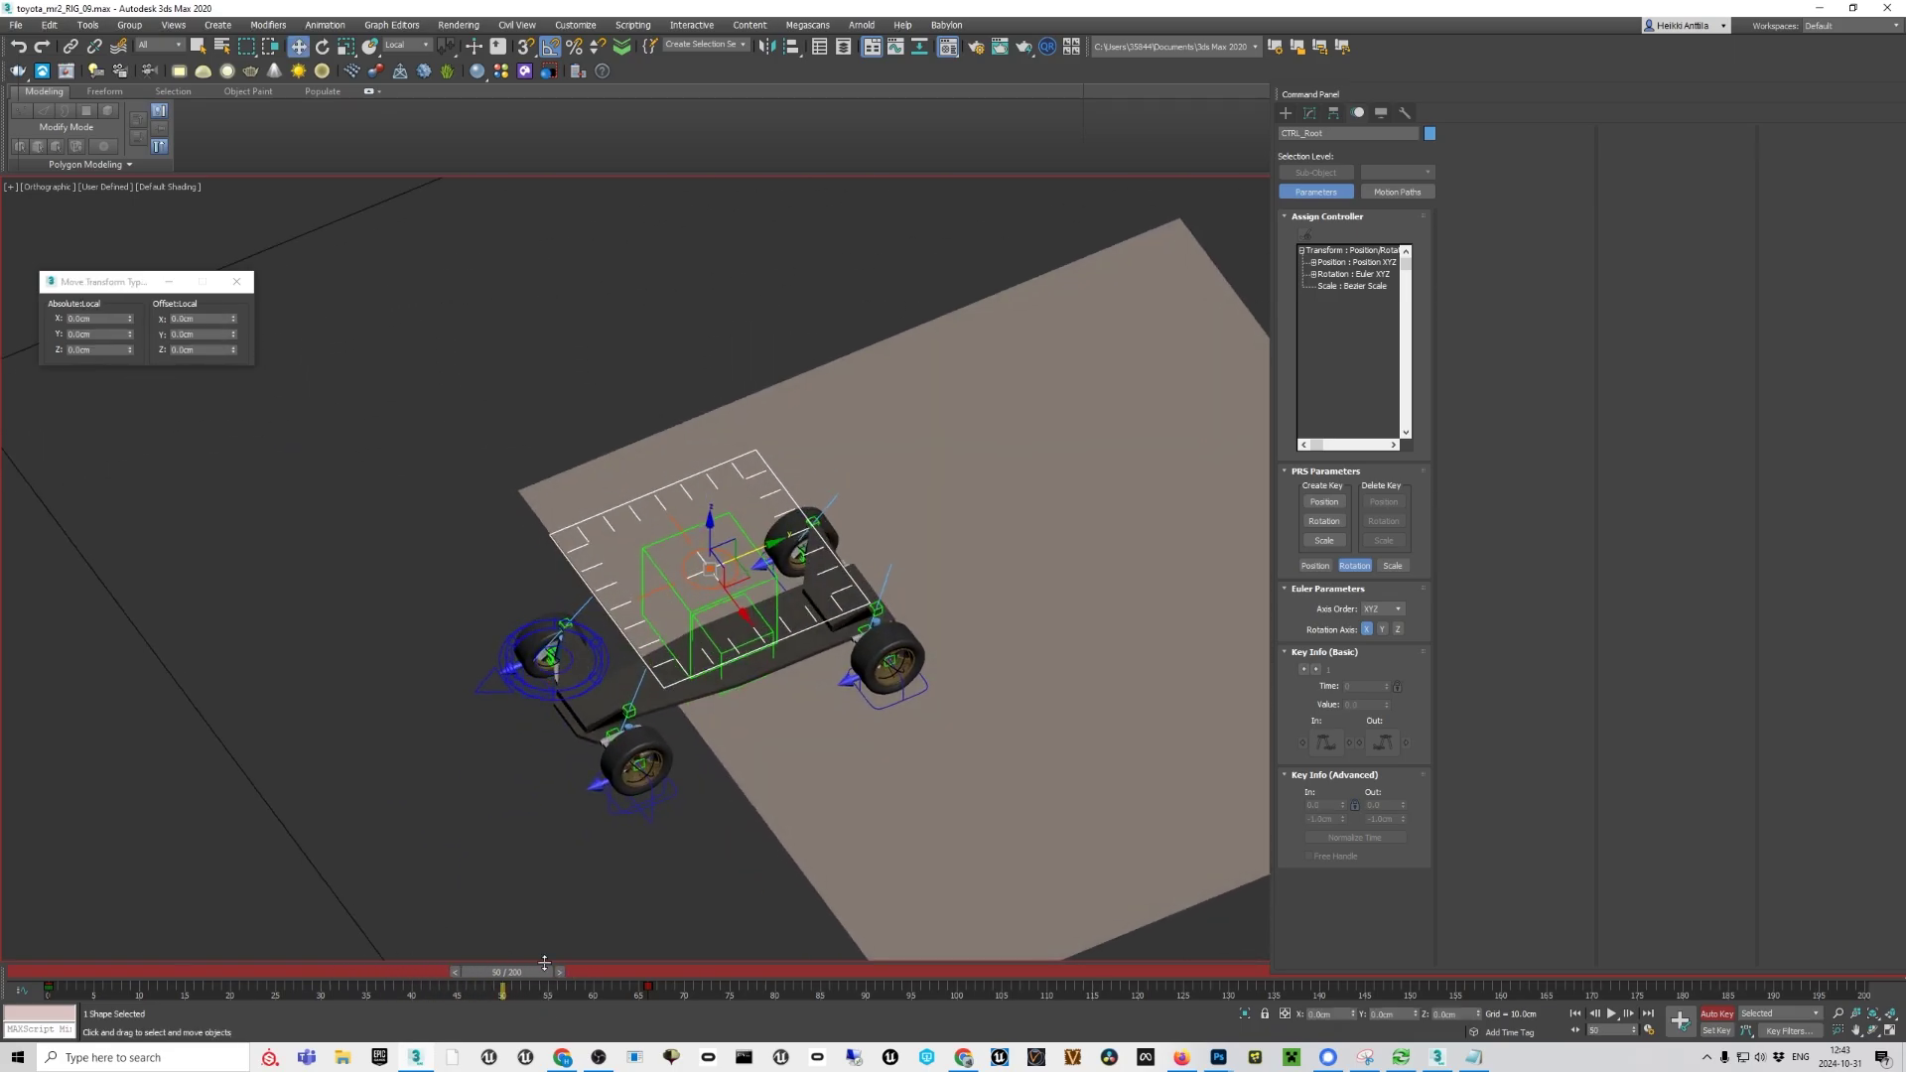
pyautogui.moveTo(527, 971); pyautogui.dragTo(357, 943)
pyautogui.moveTo(885, 724); pyautogui.dragTo(923, 627, button='middle')
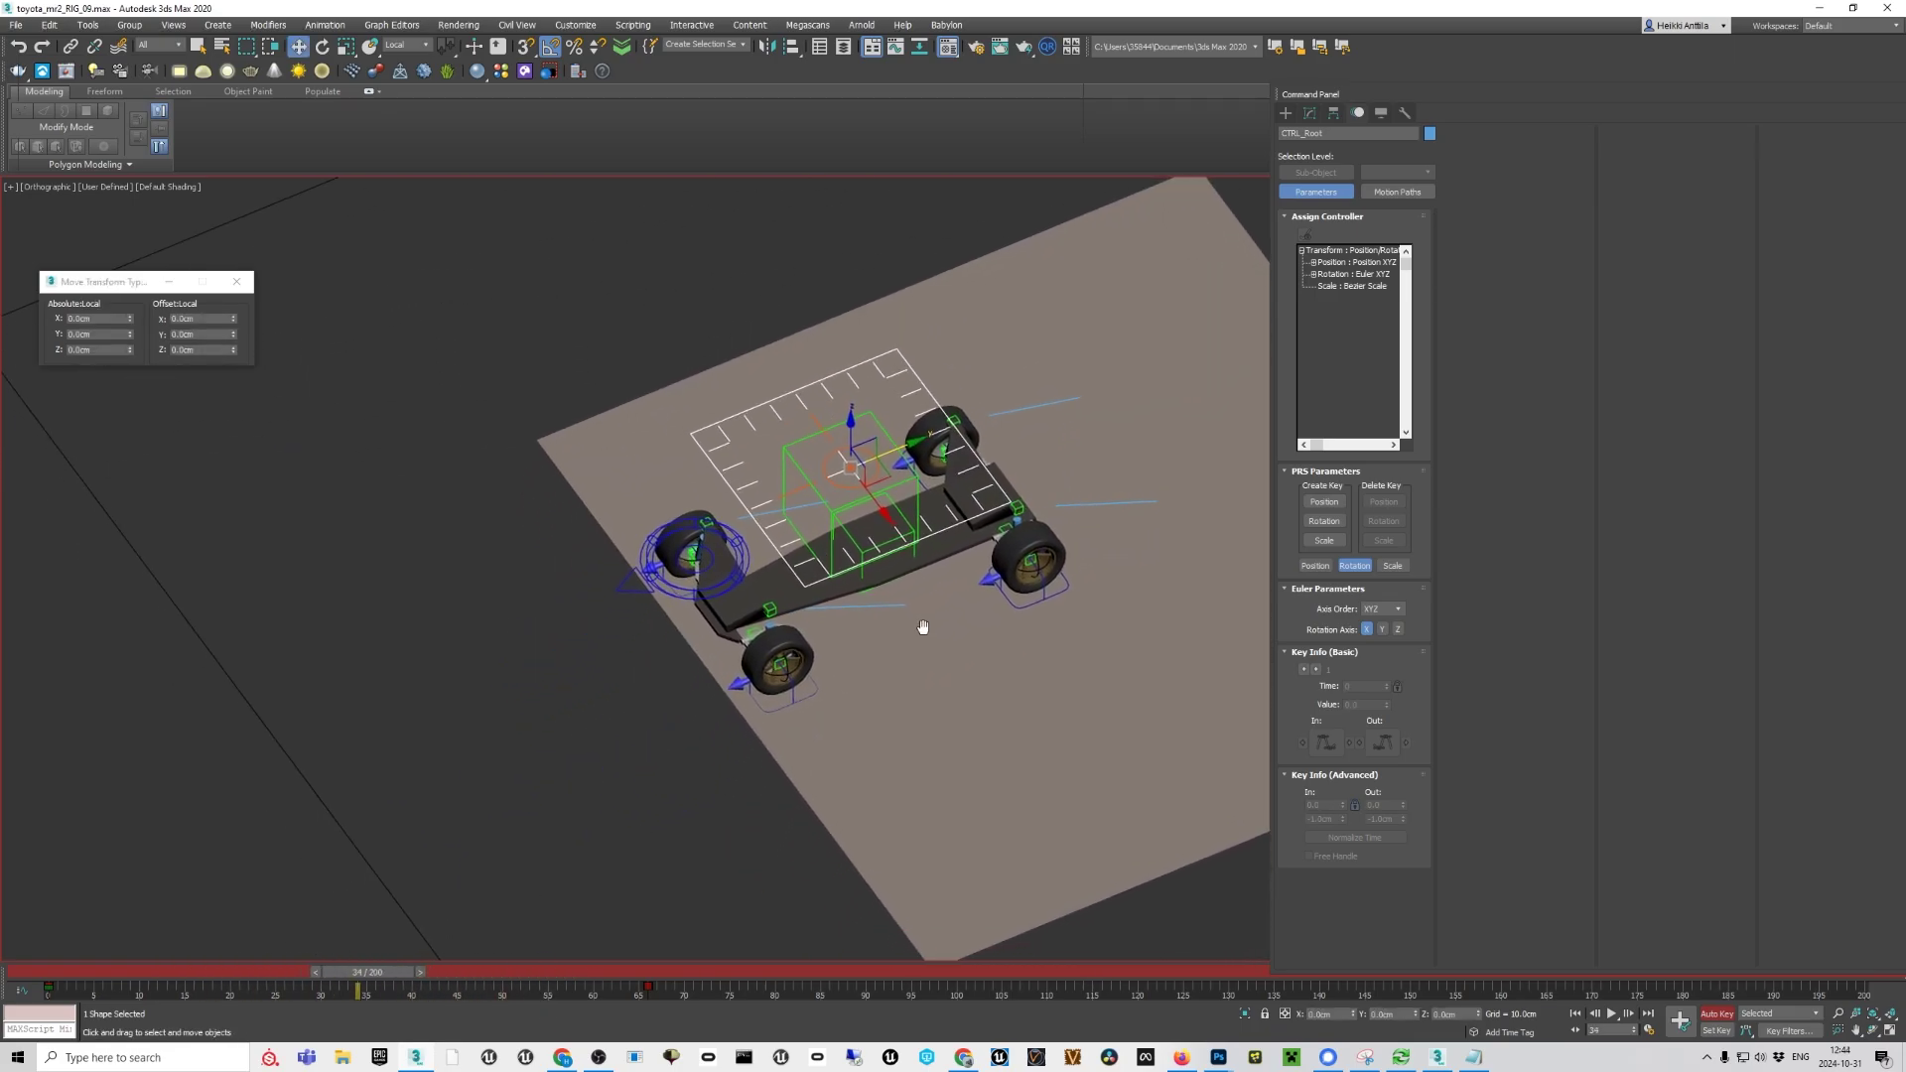
# With Auto Key off, rotate CTRL_Root about Z at frame 0 and delete its movement key at frame 66
pyautogui.press('e')
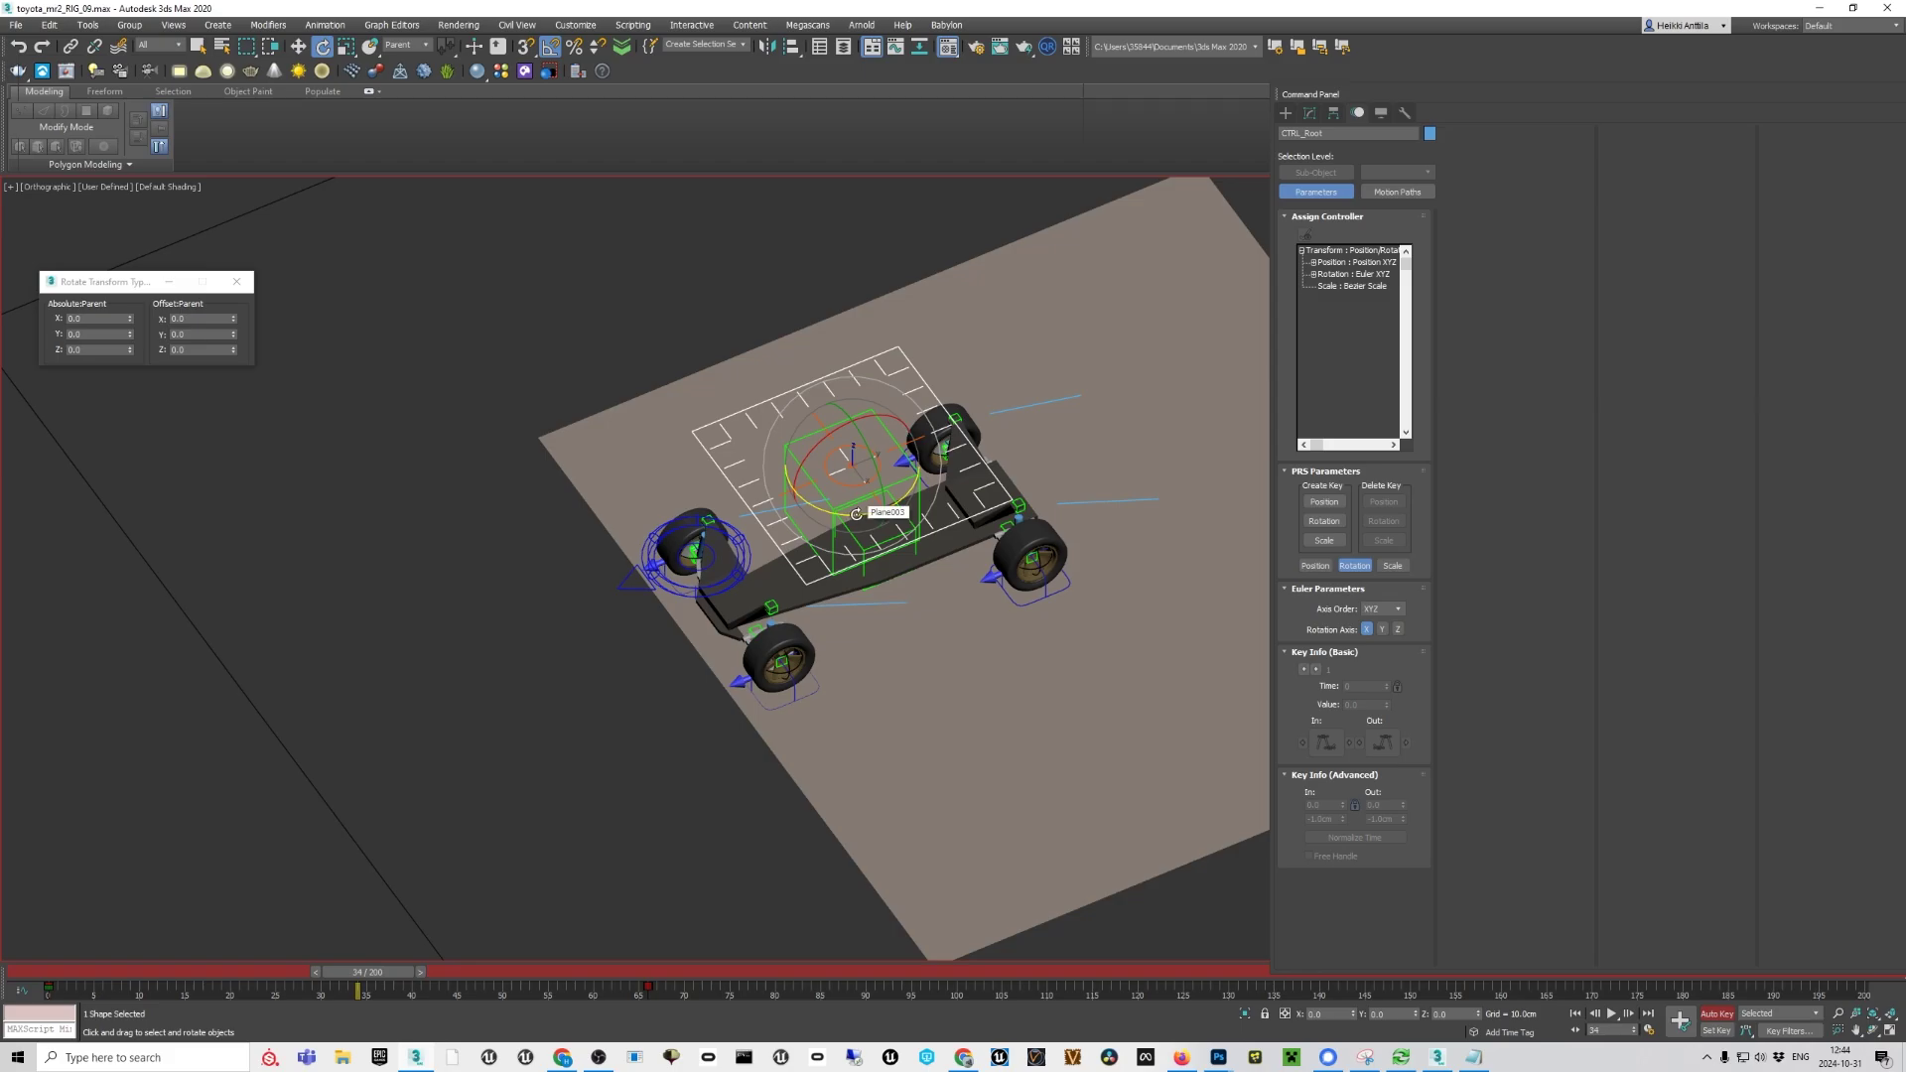
pyautogui.moveTo(369, 972); pyautogui.dragTo(65, 972)
pyautogui.moveTo(1066, 361); pyautogui.dragTo(881, 443, button='middle')
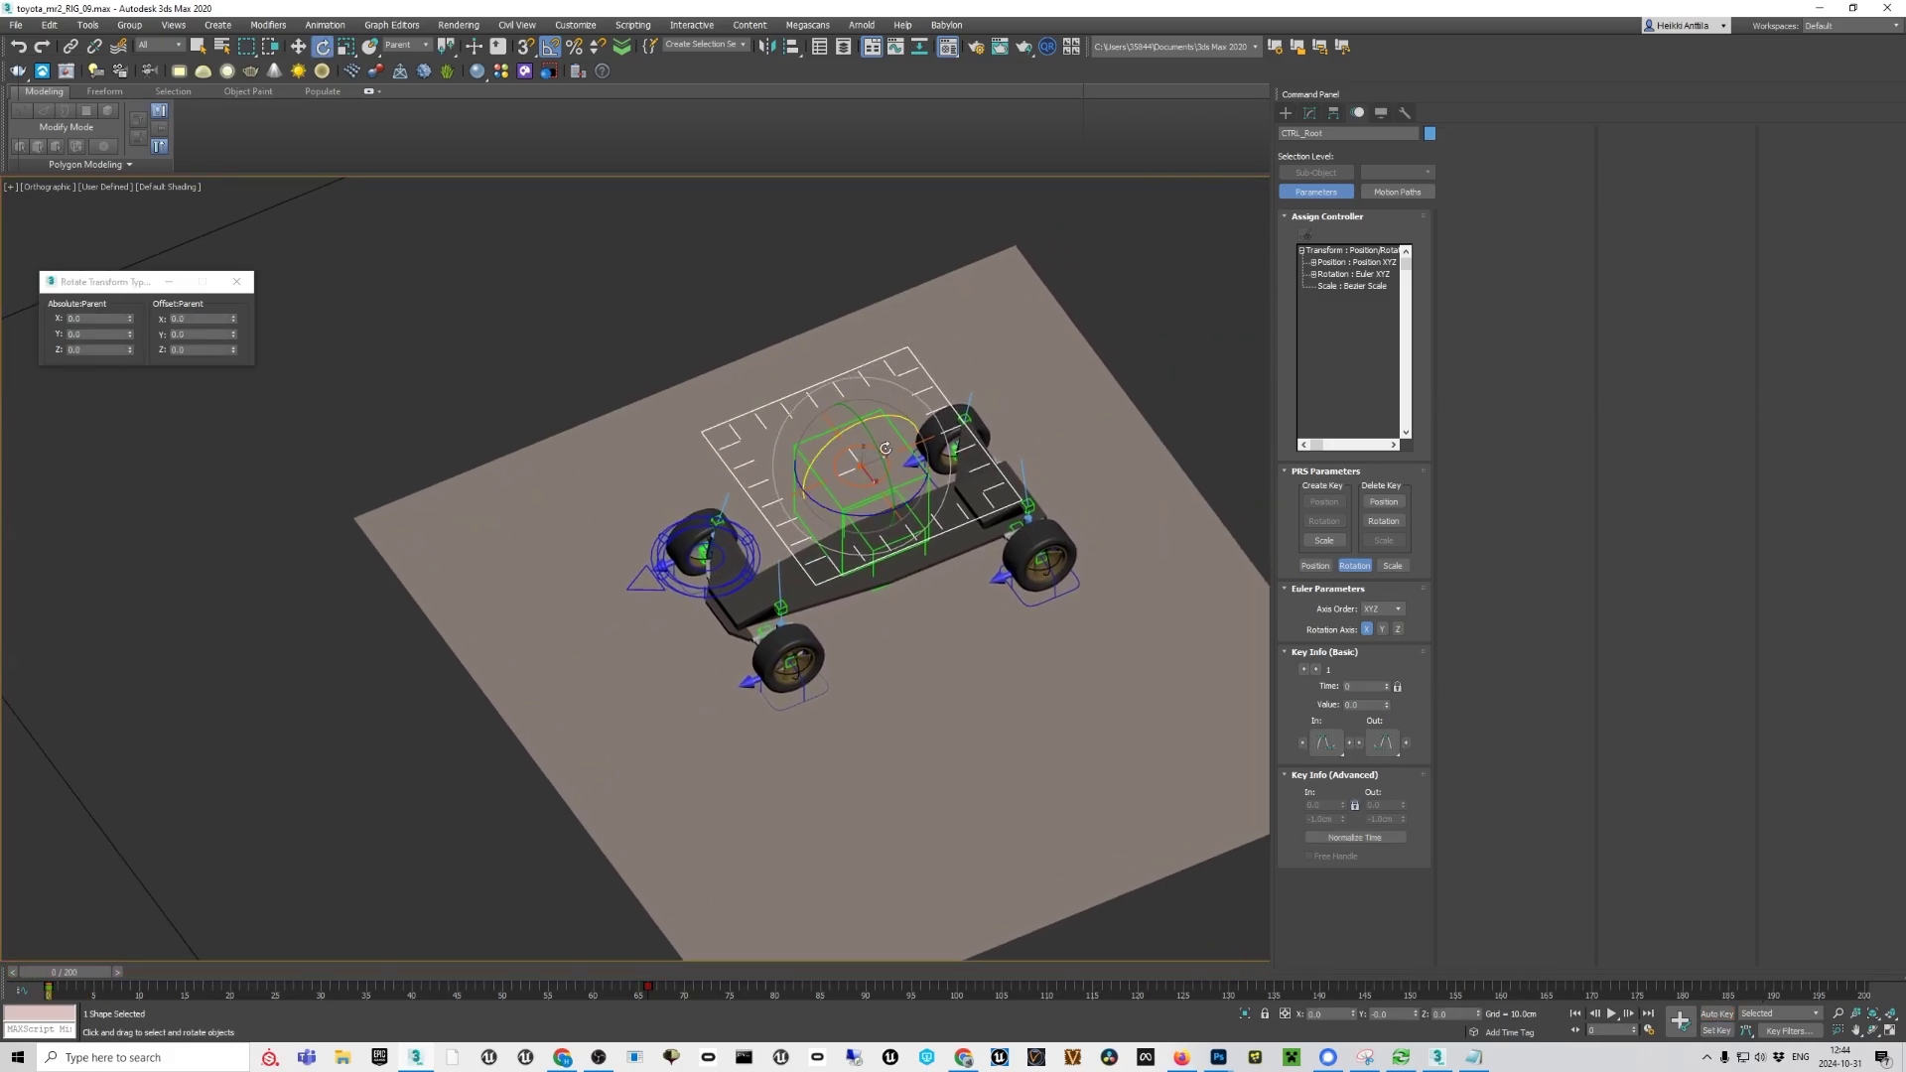
pyautogui.moveTo(872, 516); pyautogui.dragTo(909, 510)
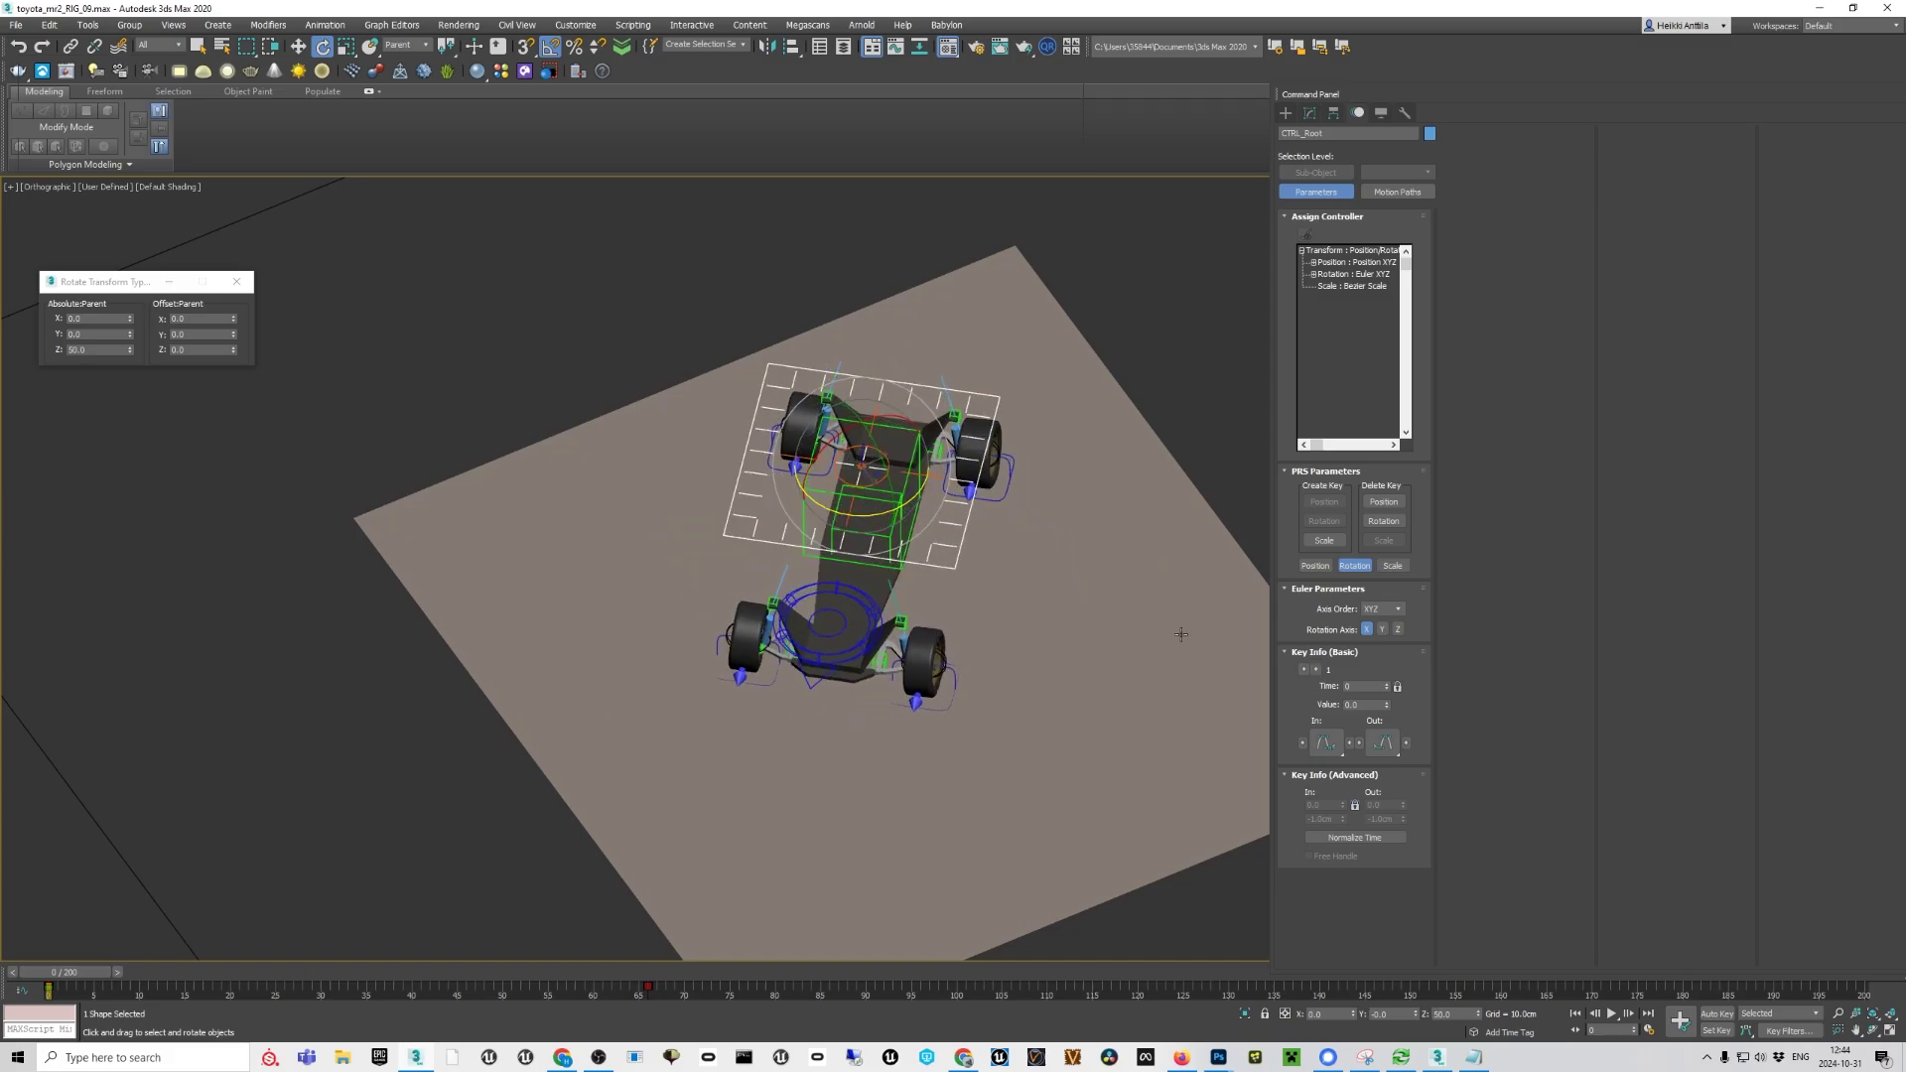
pyautogui.click(658, 973)
pyautogui.moveTo(668, 990); pyautogui.dragTo(606, 978)
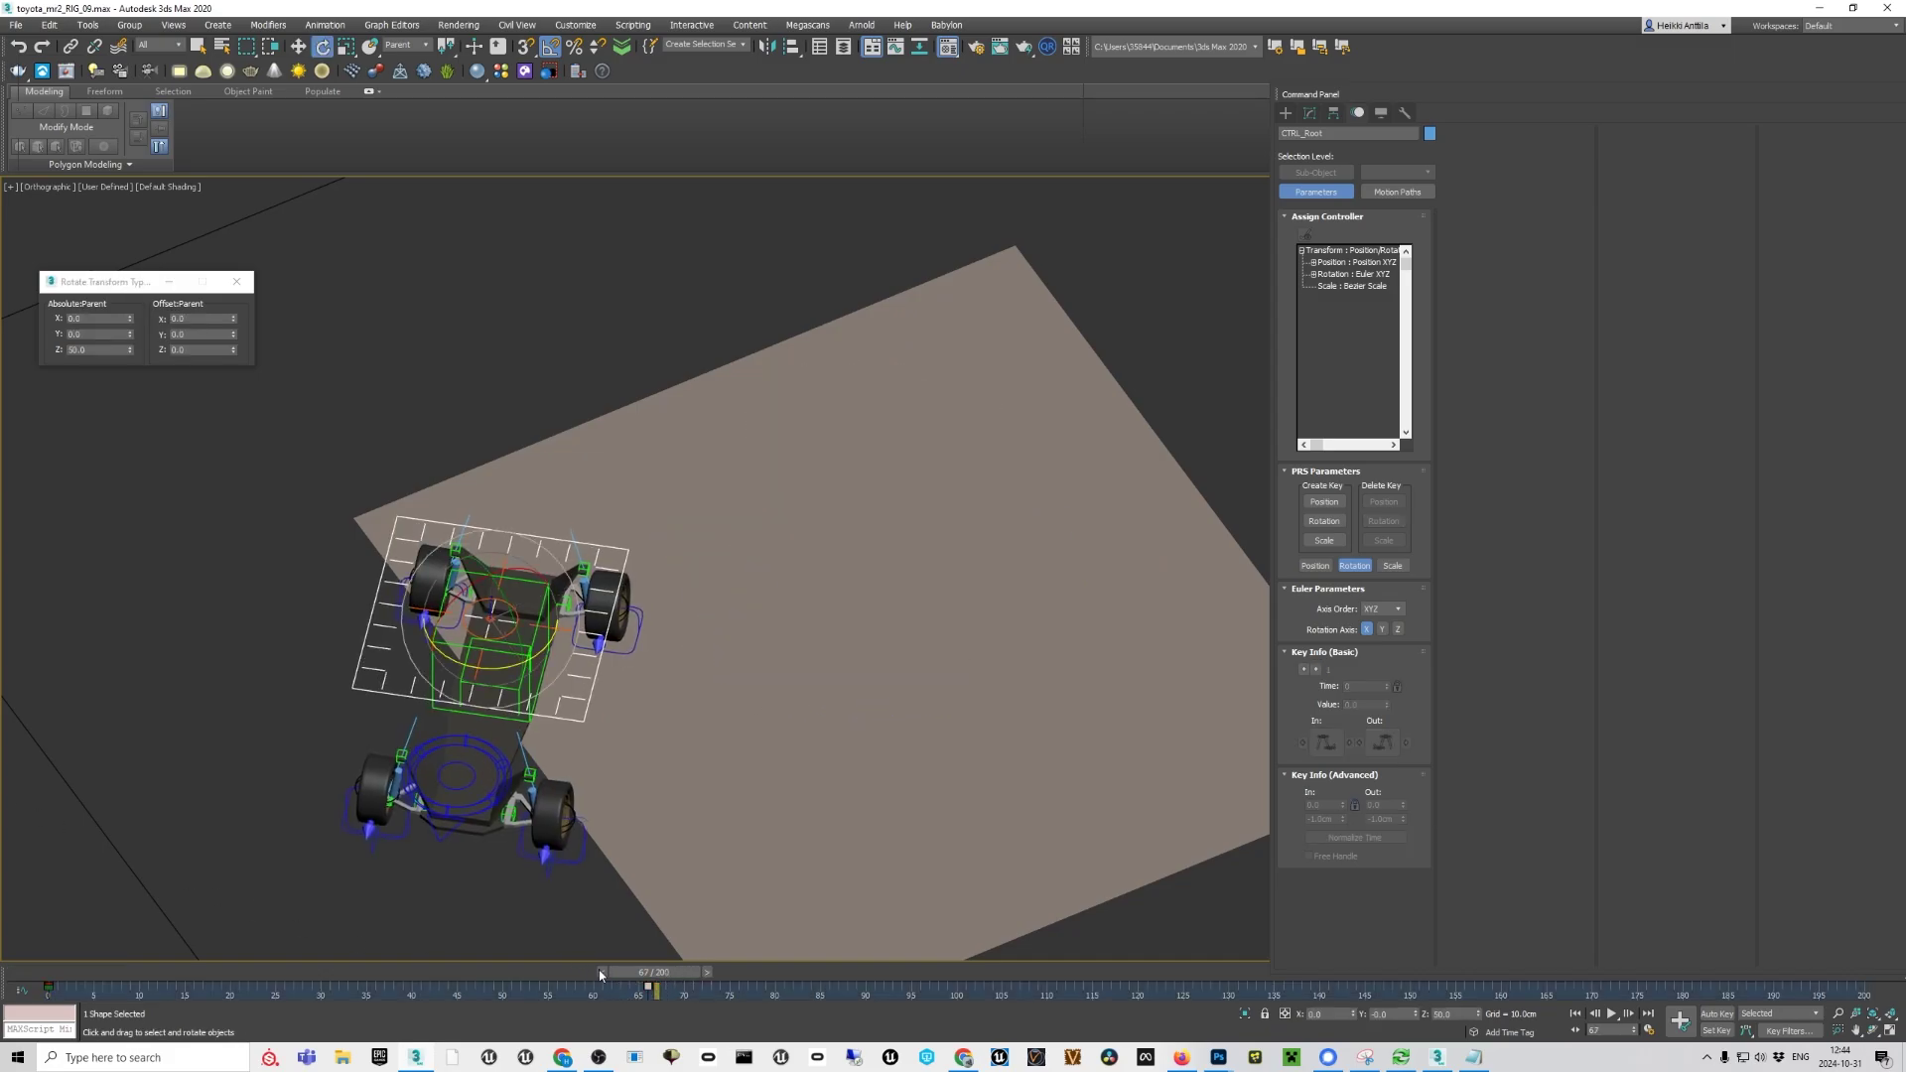
pyautogui.press('Delete')
# Turn Auto Key on and move CTRL_Root forward along its local Y axis at frame 67, toward the ground plane's corner
pyautogui.keyDown('alt'); pyautogui.moveTo(973, 715); pyautogui.dragTo(906, 706, button='middle'); pyautogui.keyUp('alt')
pyautogui.press('w')
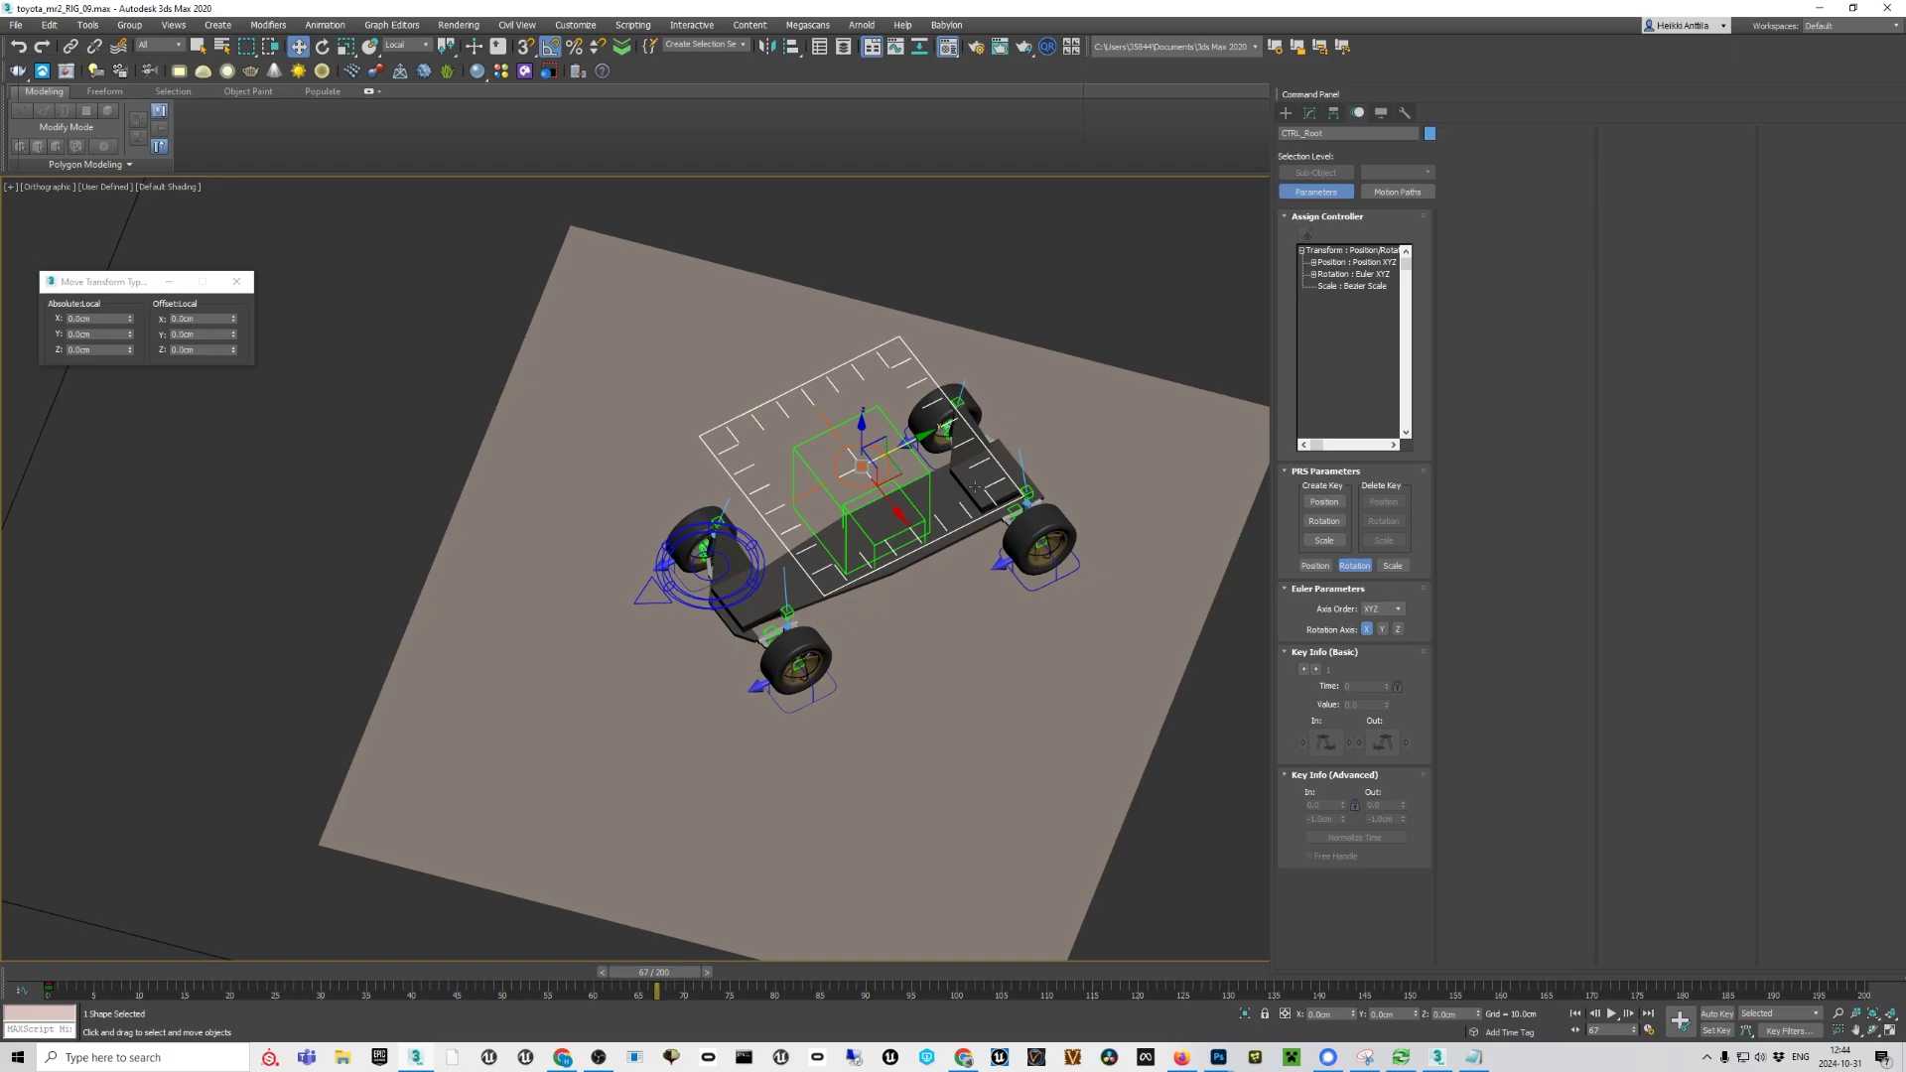
pyautogui.click(1718, 1013)
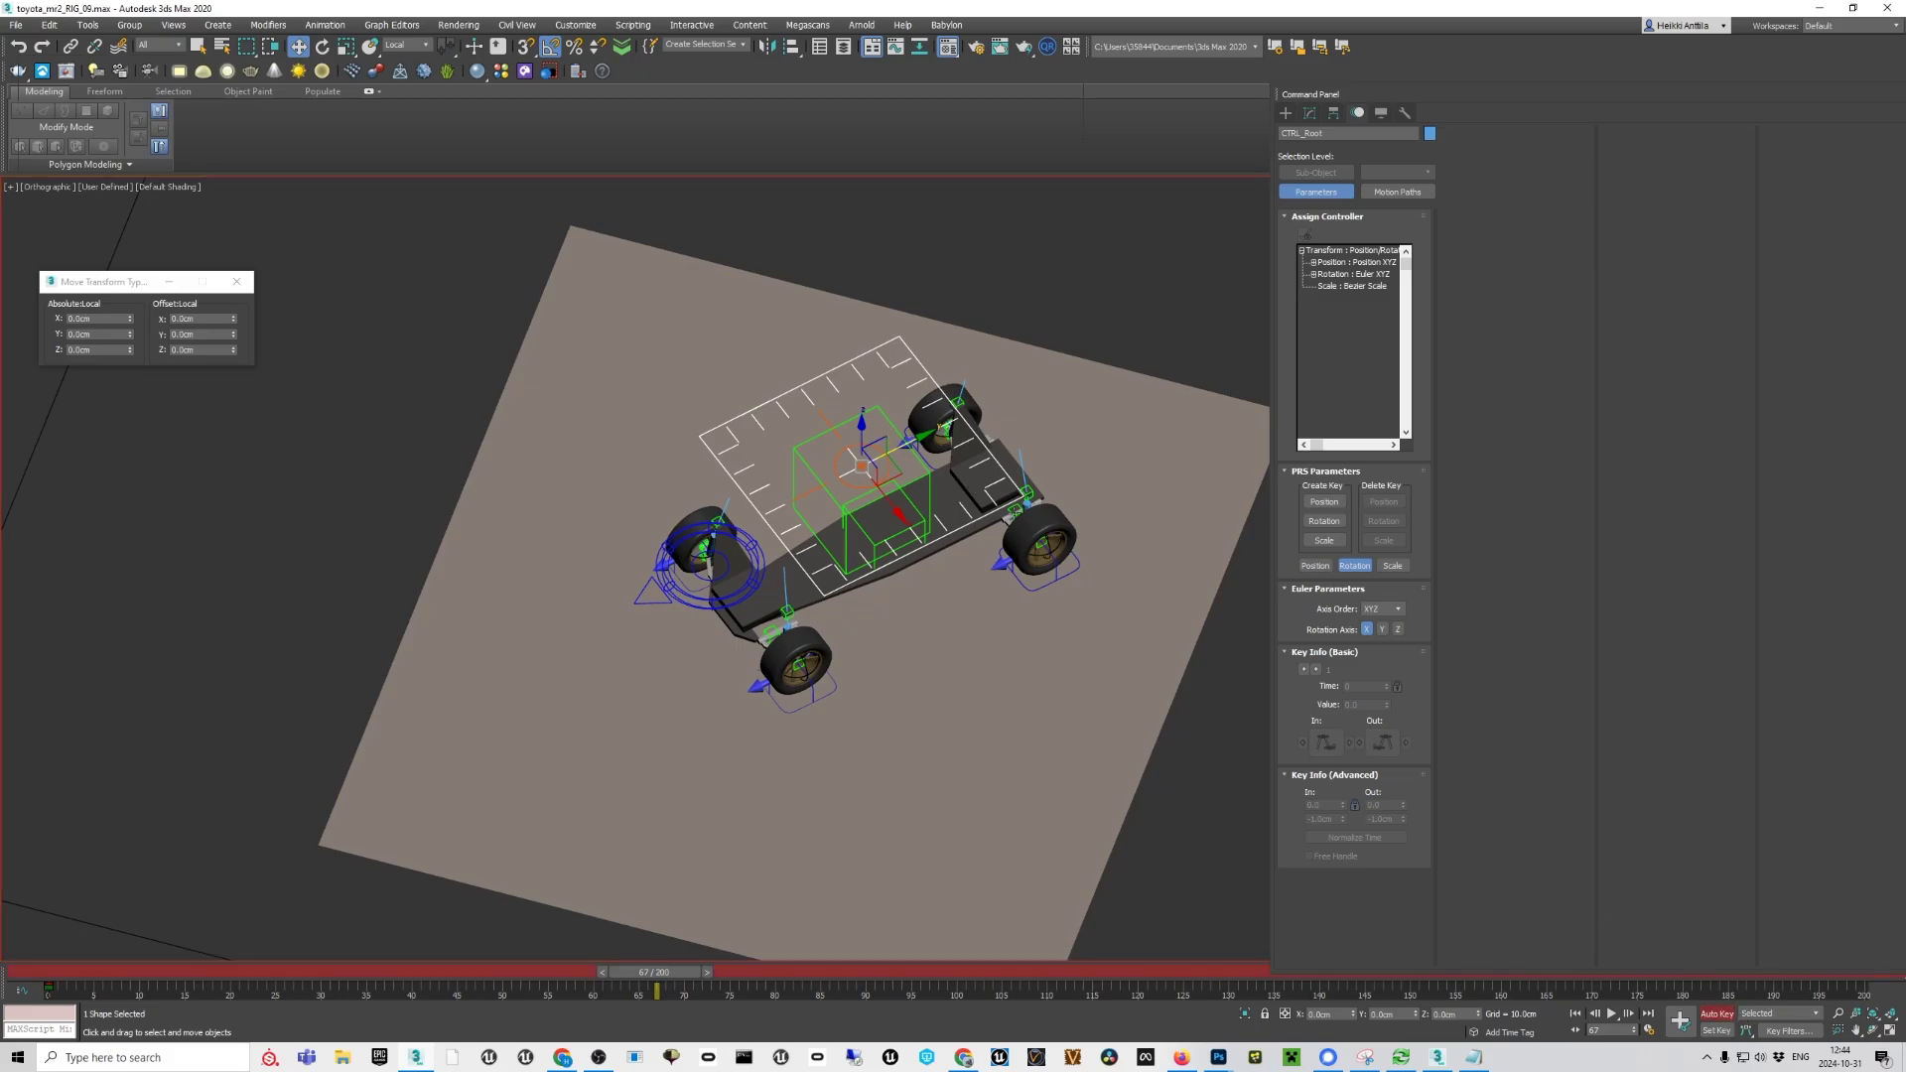
pyautogui.moveTo(914, 438); pyautogui.dragTo(499, 612)
# At frame 67, rotate CTRL_Root about Z to square the car with the ground plane and reposition it over the middle of the edge
pyautogui.keyDown('alt'); pyautogui.moveTo(500, 612); pyautogui.dragTo(833, 615, button='middle'); pyautogui.keyUp('alt')
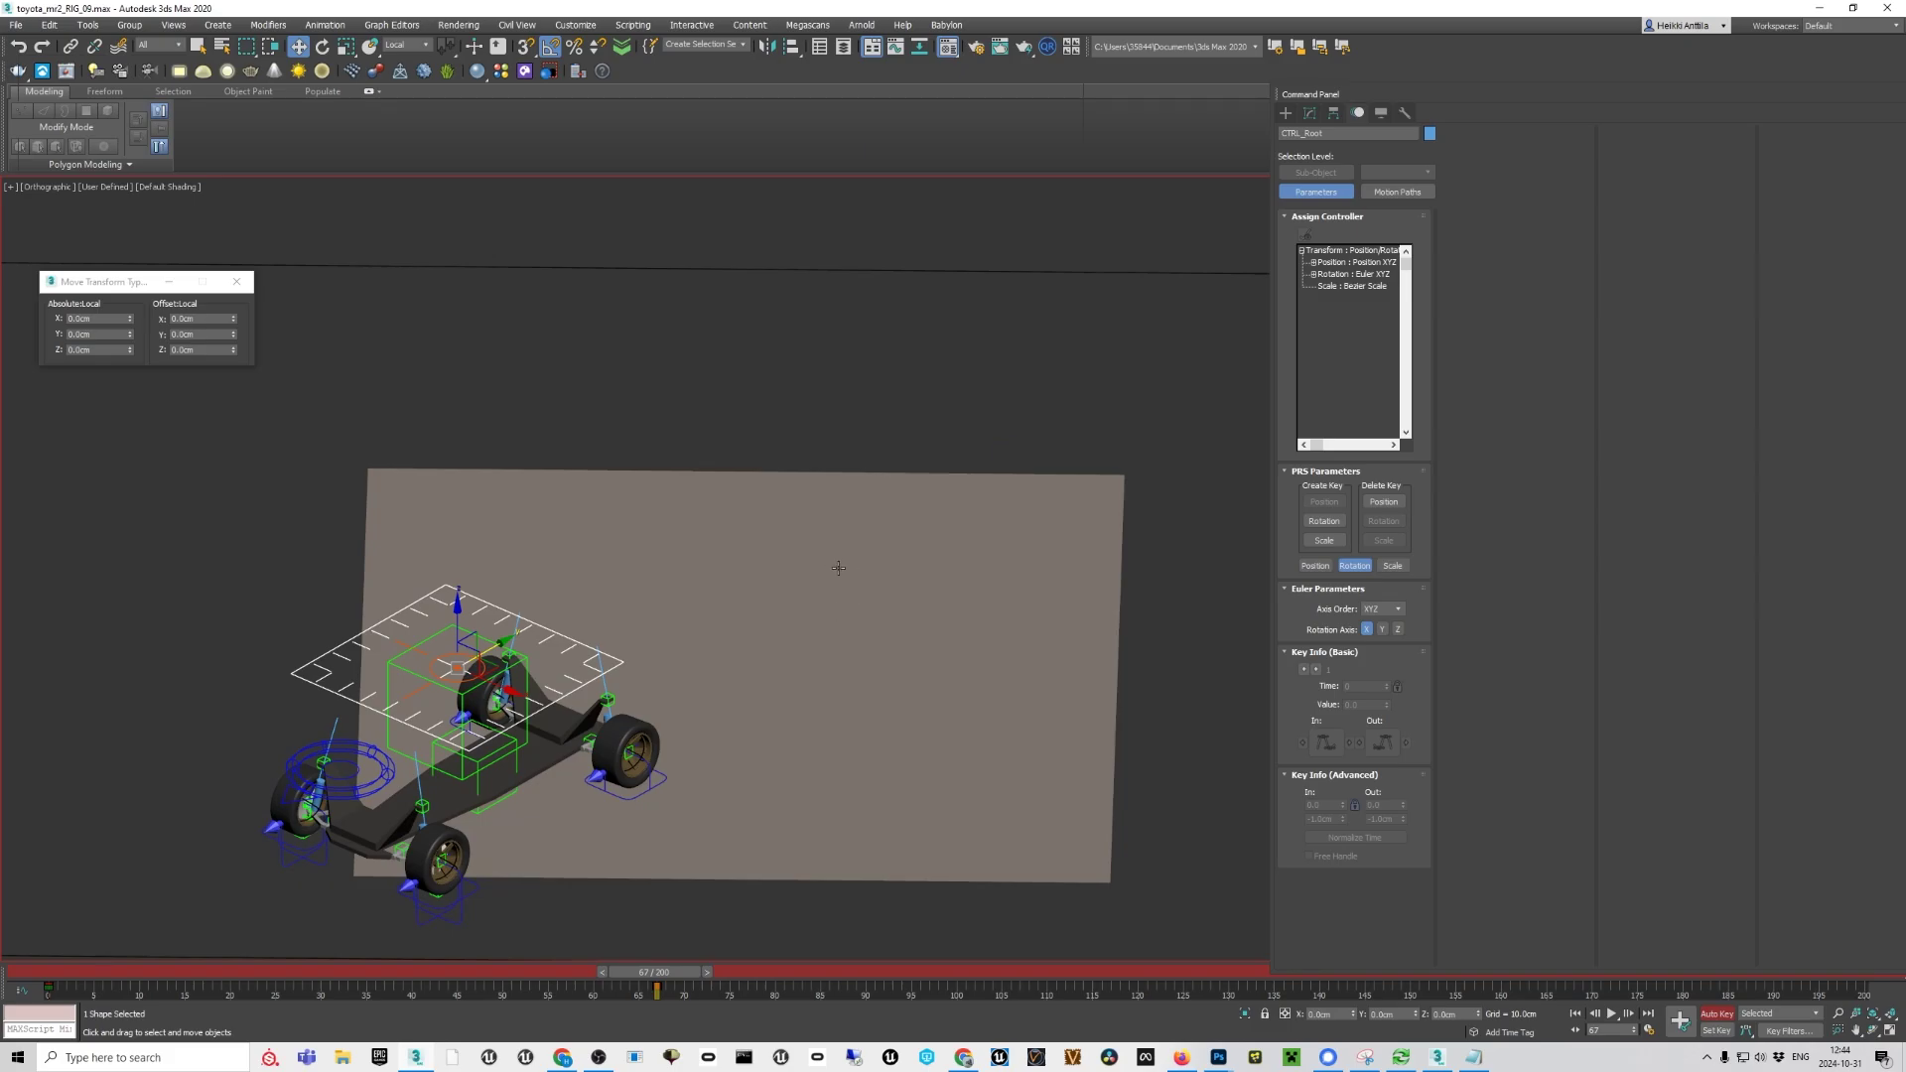
pyautogui.keyDown('alt'); pyautogui.moveTo(494, 536); pyautogui.dragTo(900, 414, button='middle'); pyautogui.keyUp('alt')
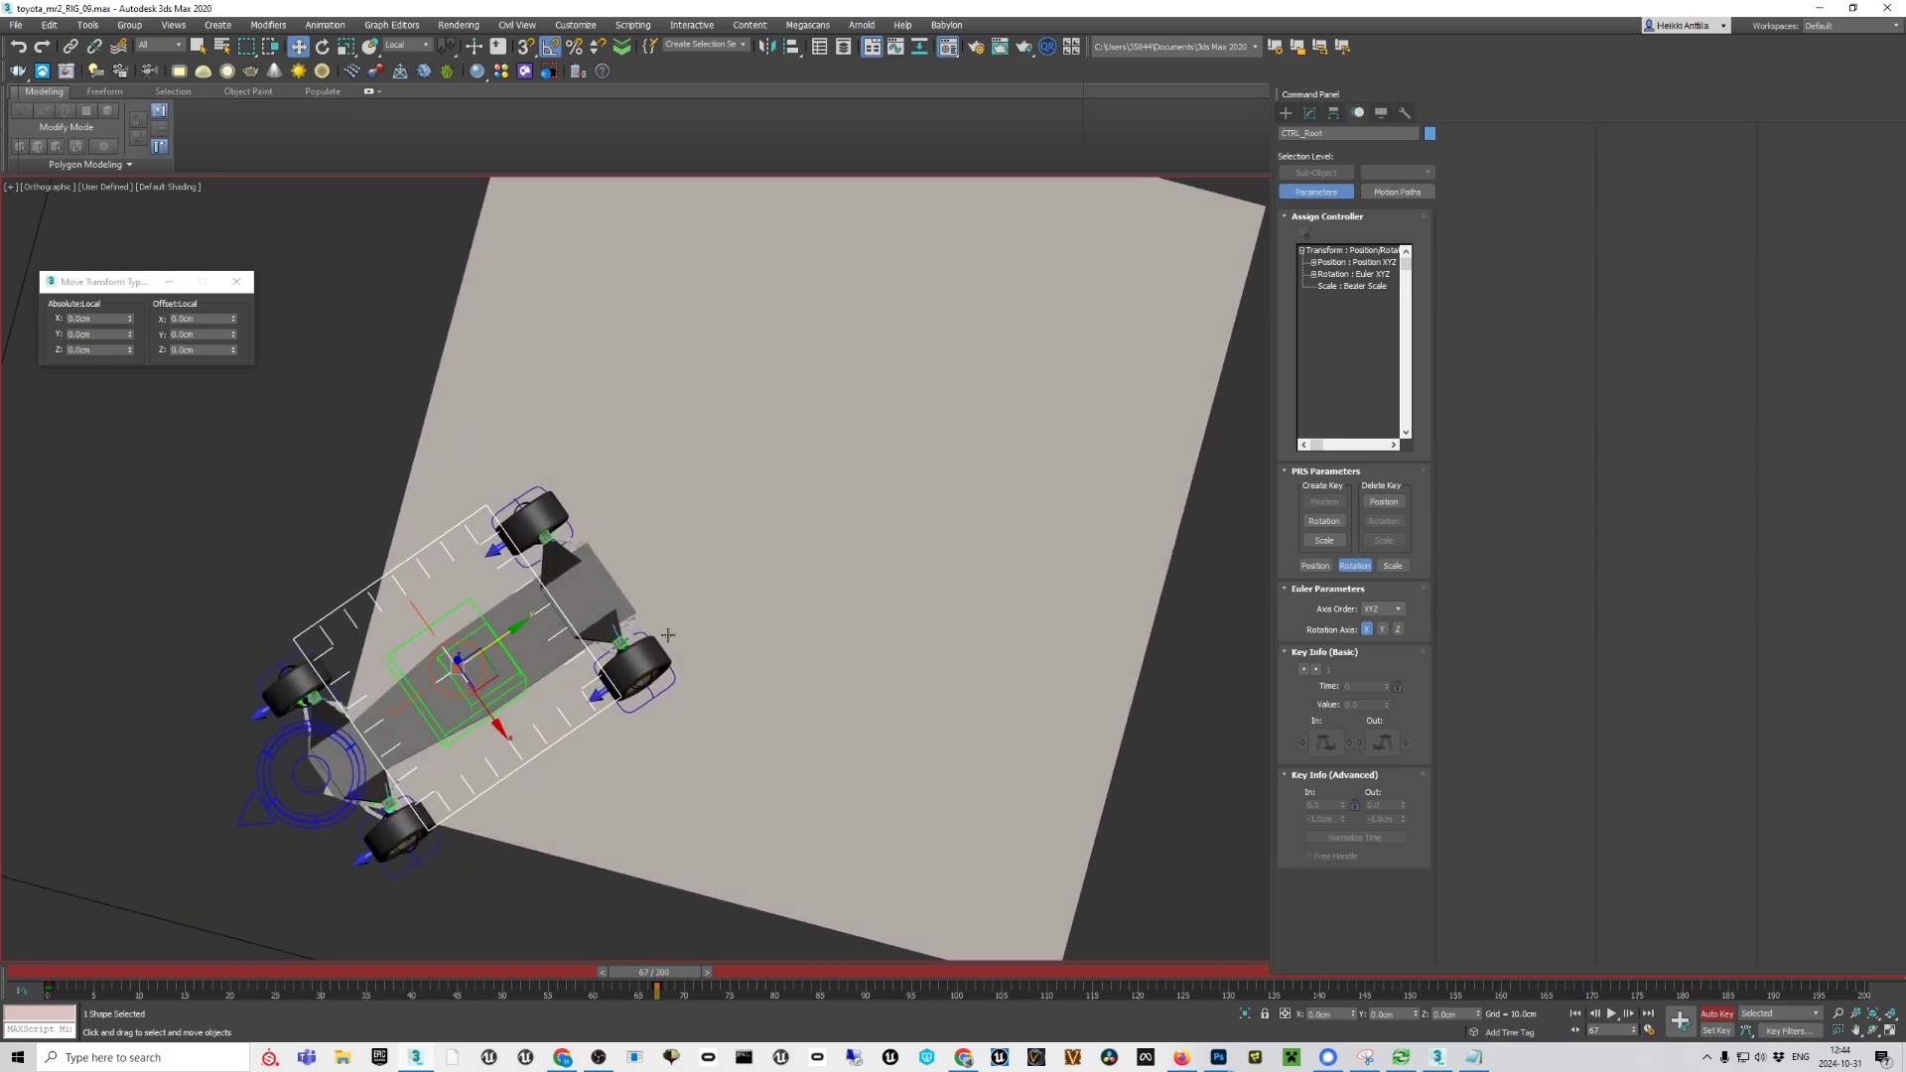
pyautogui.keyDown('alt'); pyautogui.moveTo(651, 678); pyautogui.dragTo(750, 747, button='middle'); pyautogui.keyUp('alt')
pyautogui.scroll(-3, 672, 669)
pyautogui.scroll(4, 789, 673)
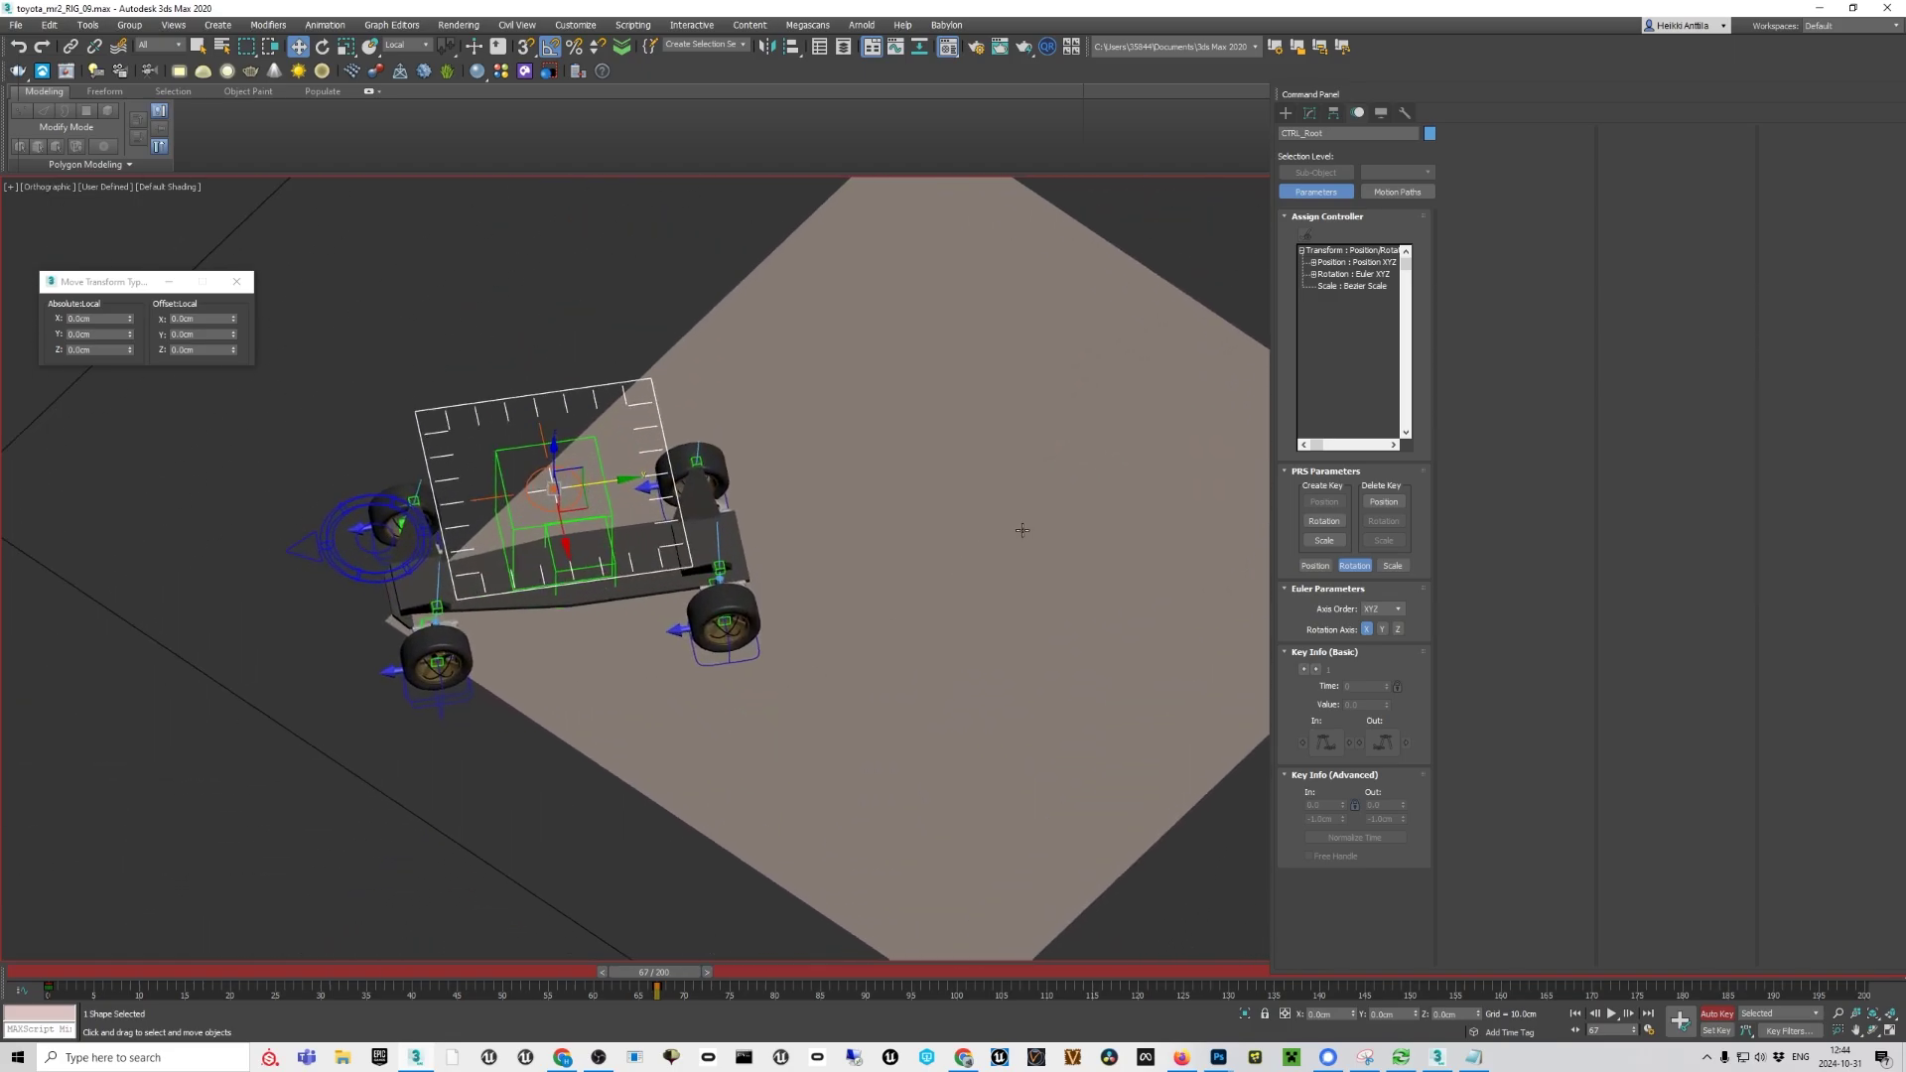
pyautogui.keyDown('alt'); pyautogui.moveTo(678, 583); pyautogui.dragTo(749, 621, button='middle'); pyautogui.keyUp('alt')
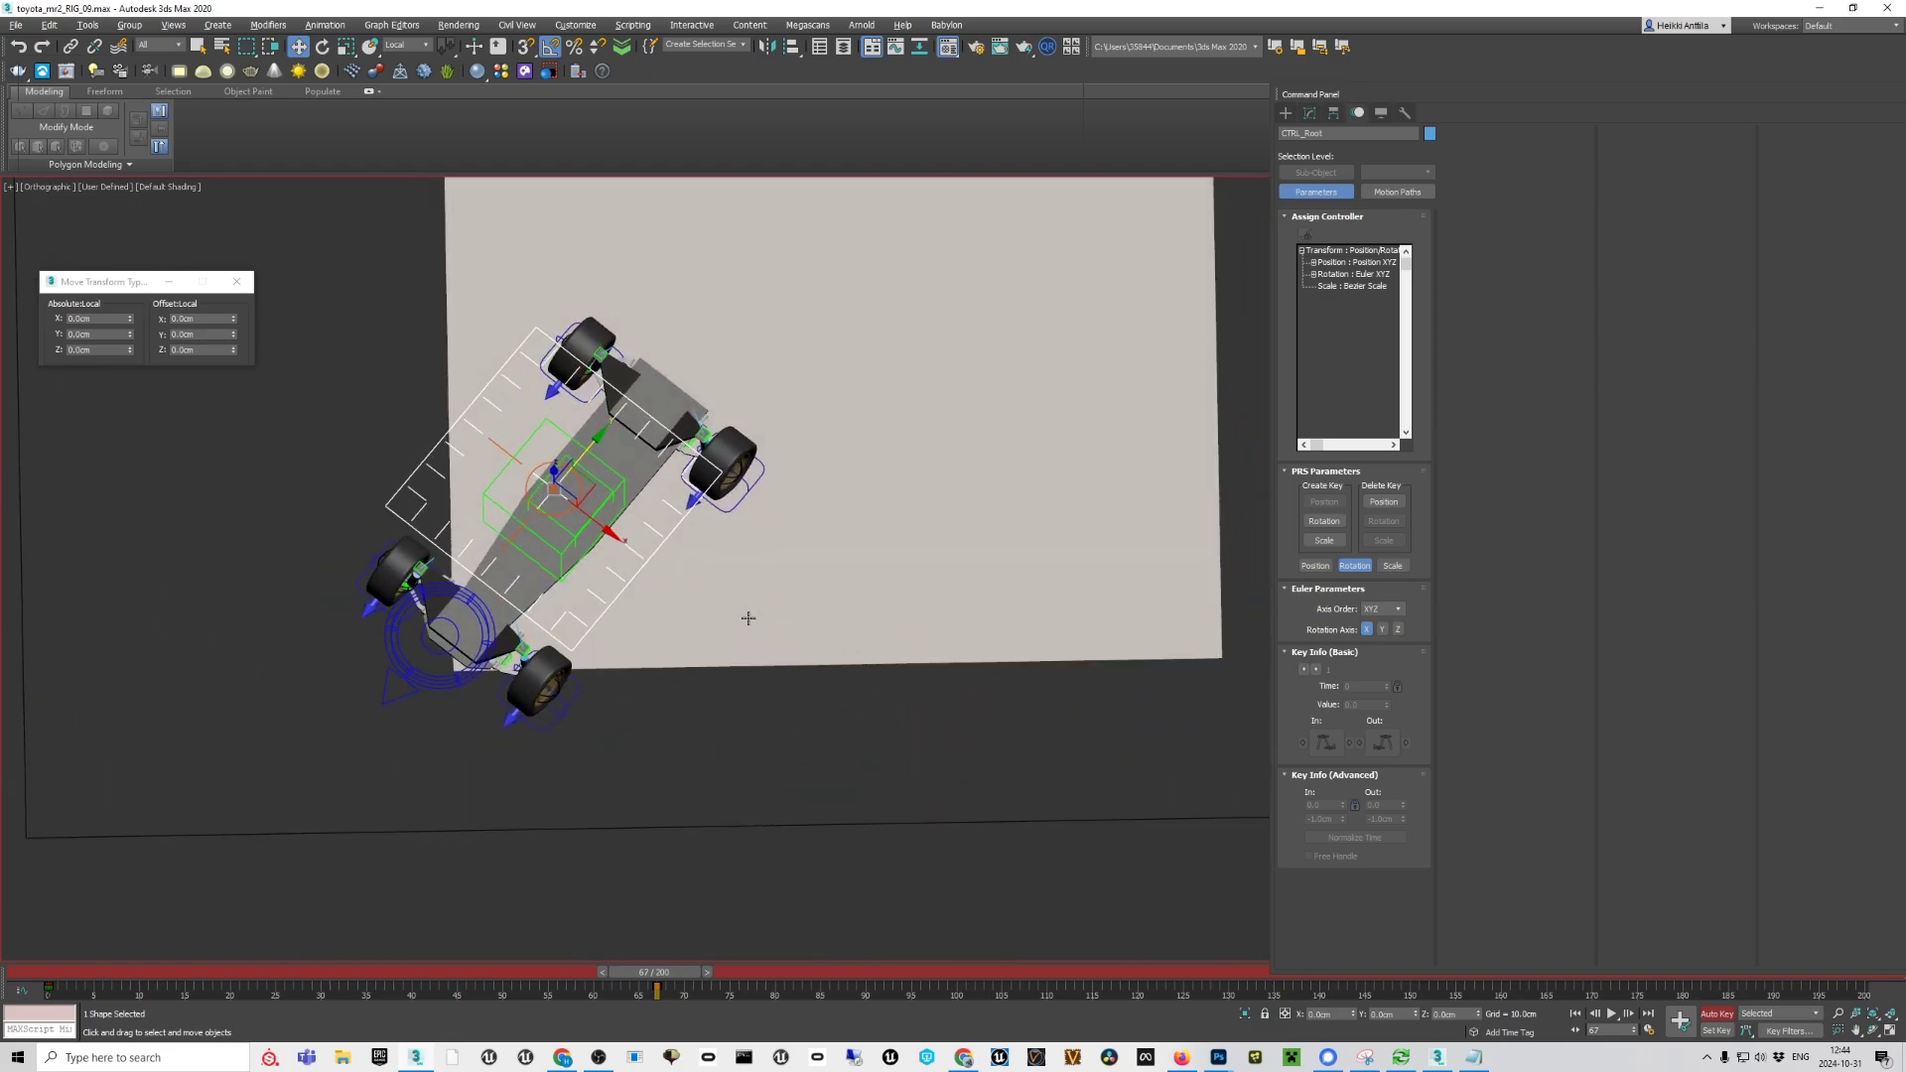
pyautogui.scroll(-3, 736, 629)
pyautogui.press('e')
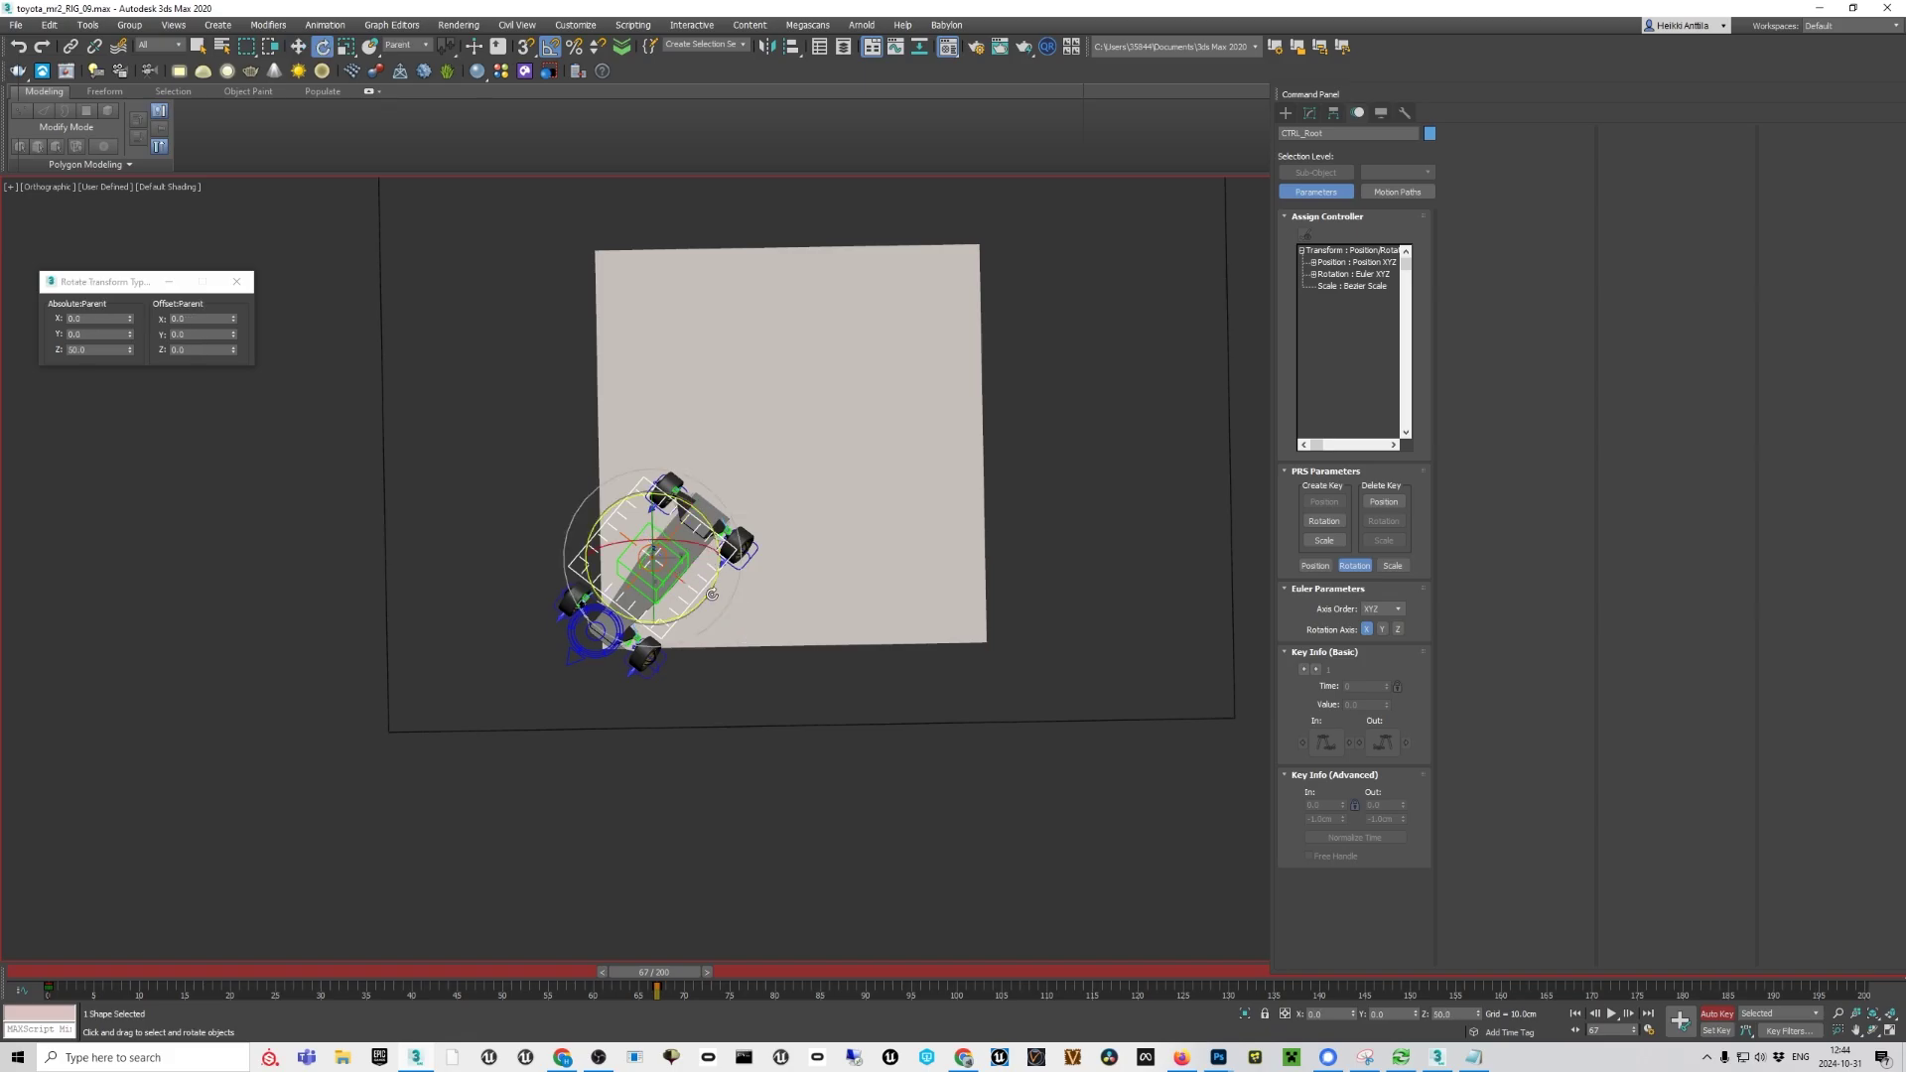
pyautogui.moveTo(712, 596); pyautogui.dragTo(824, 578)
pyautogui.press('w')
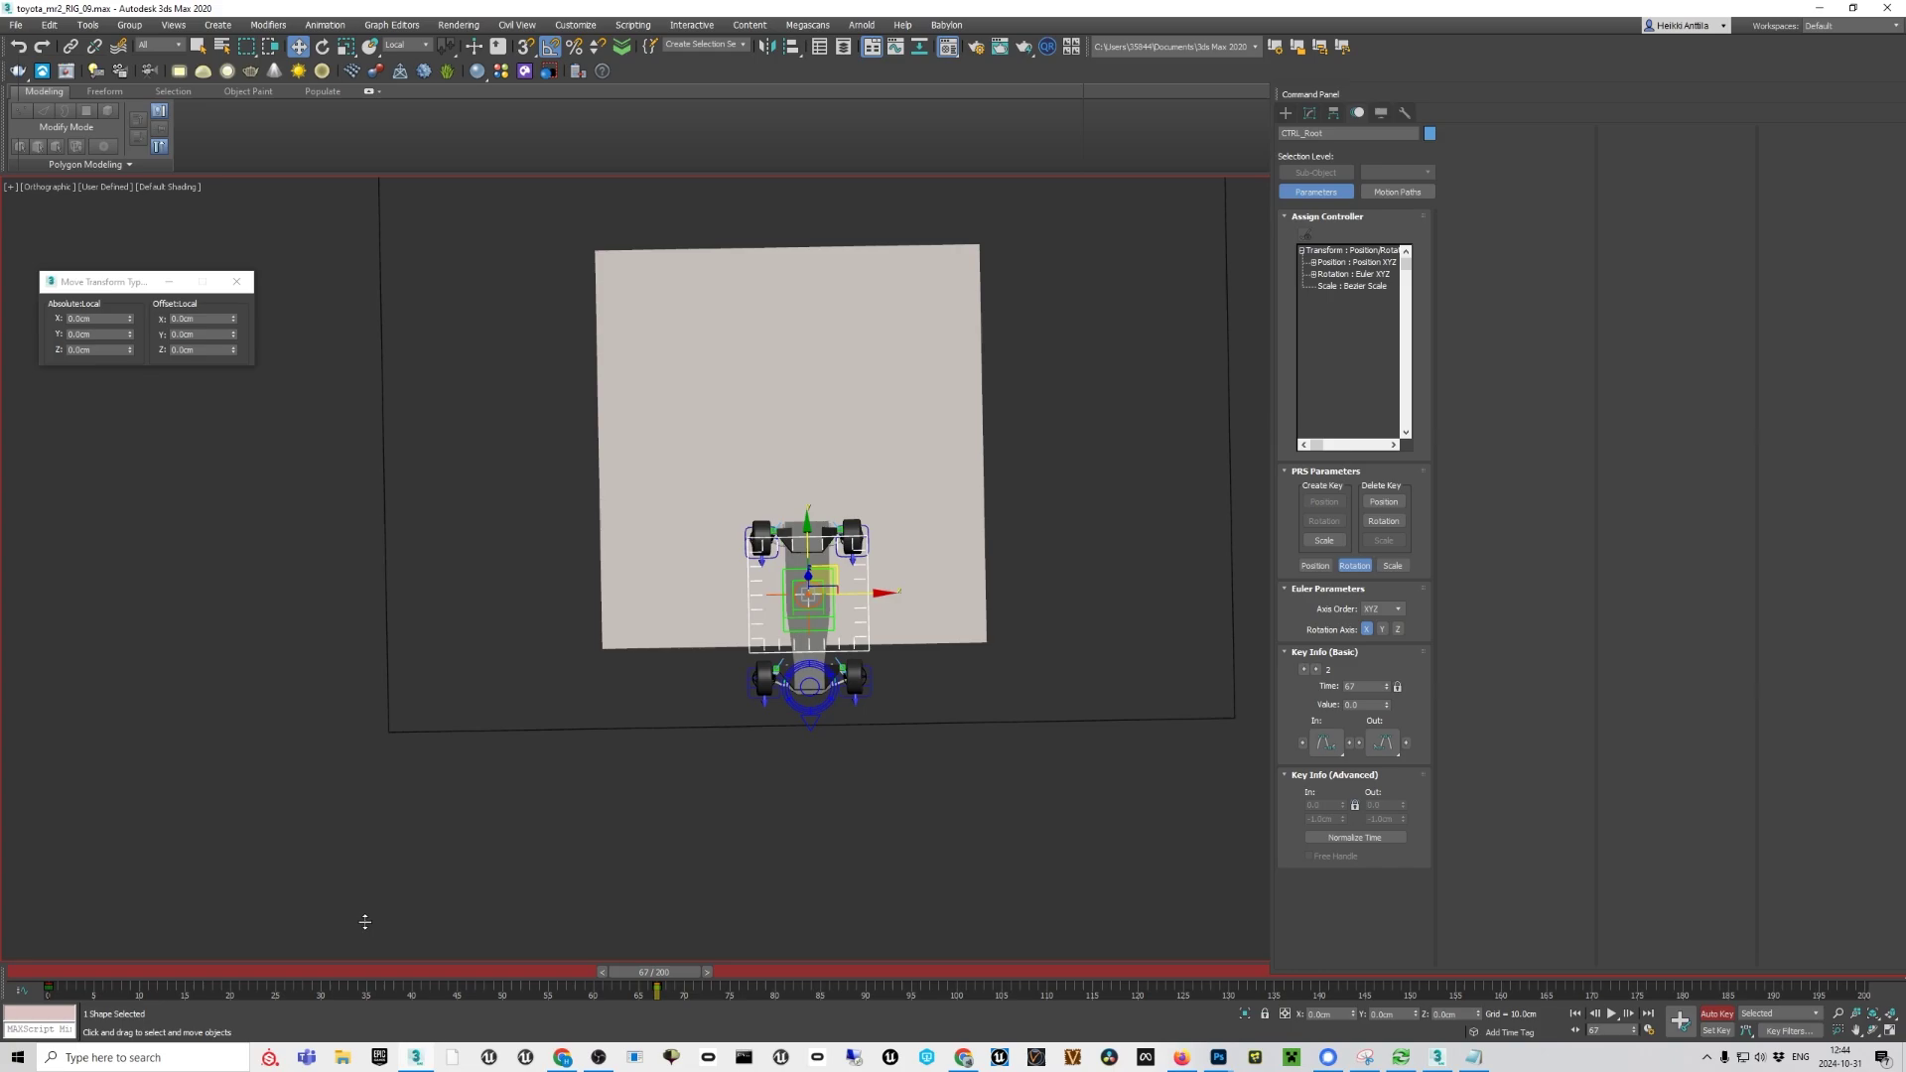
# Adjust CTRL_Root's Z rotation at frame 0 to face its travel direction, and scrub to frame 60 to check the motion
pyautogui.moveTo(682, 973); pyautogui.dragTo(29, 973)
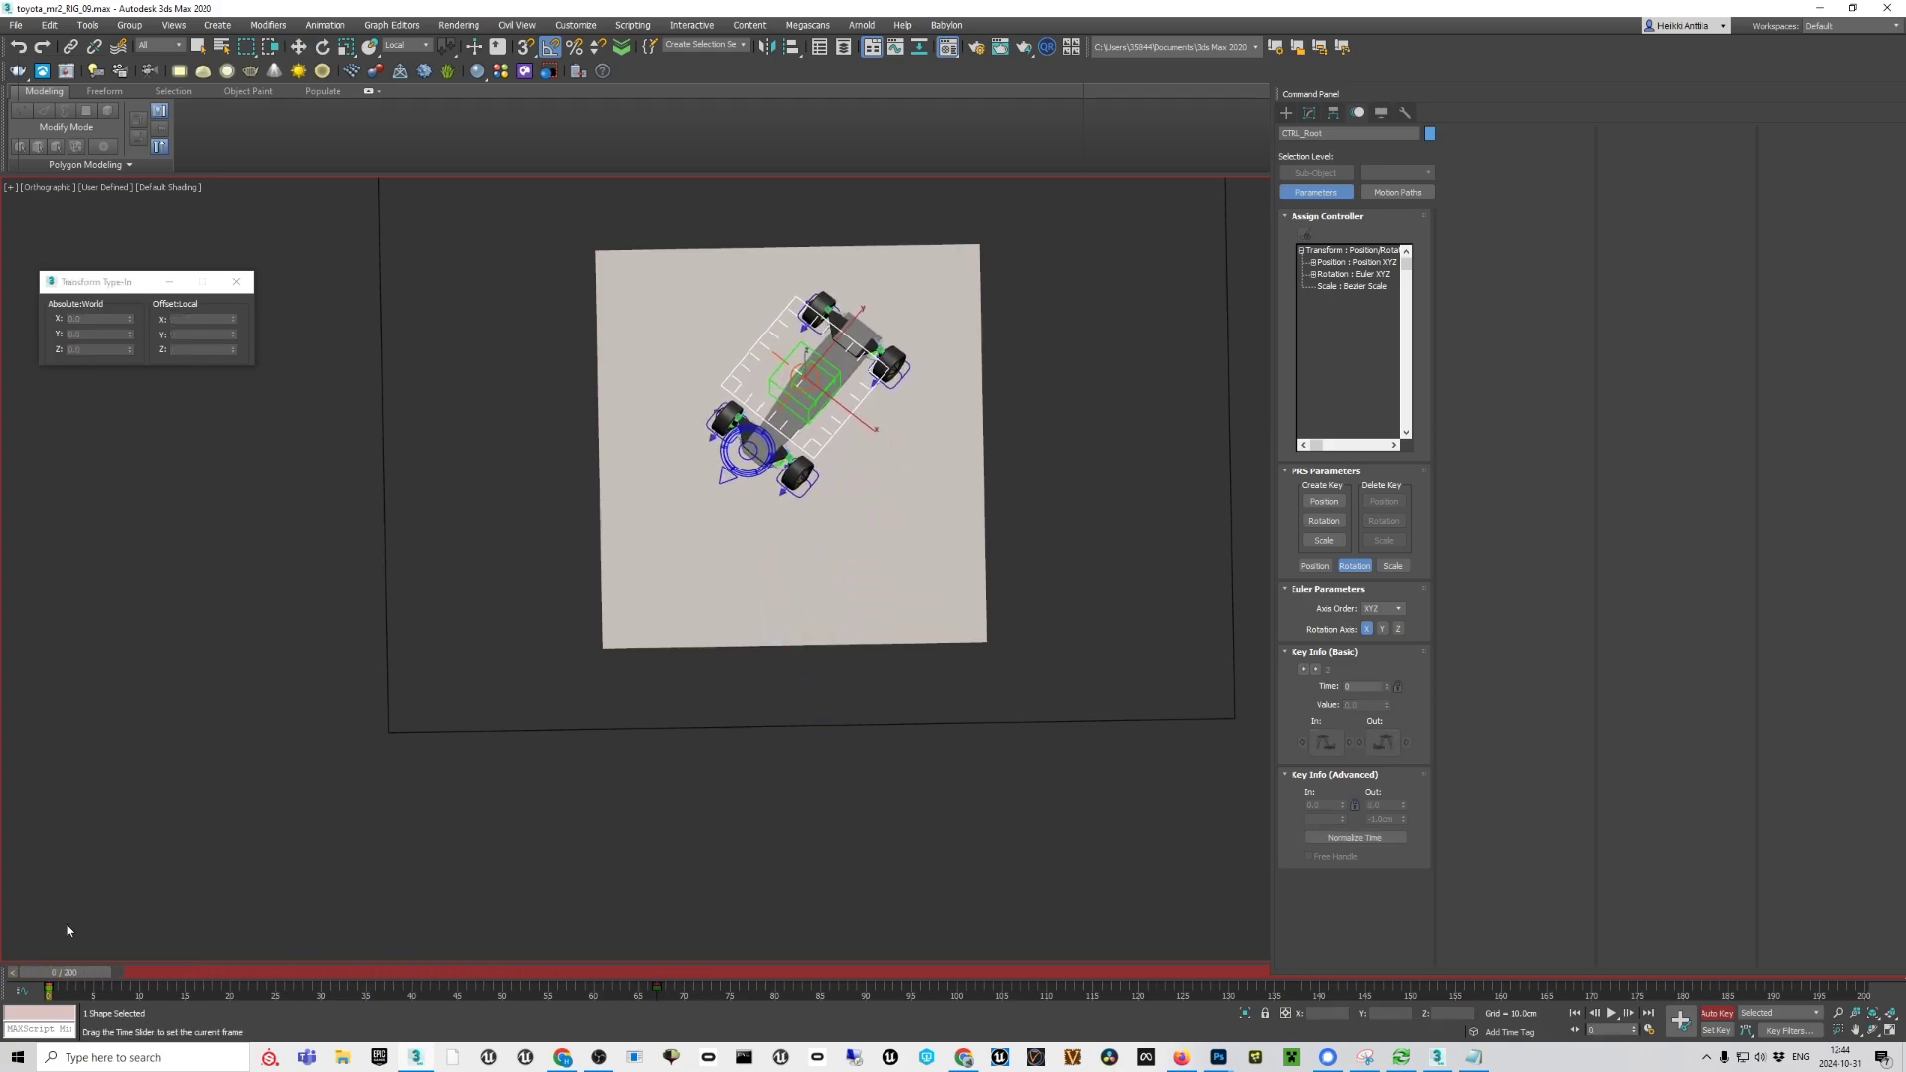
pyautogui.press('e')
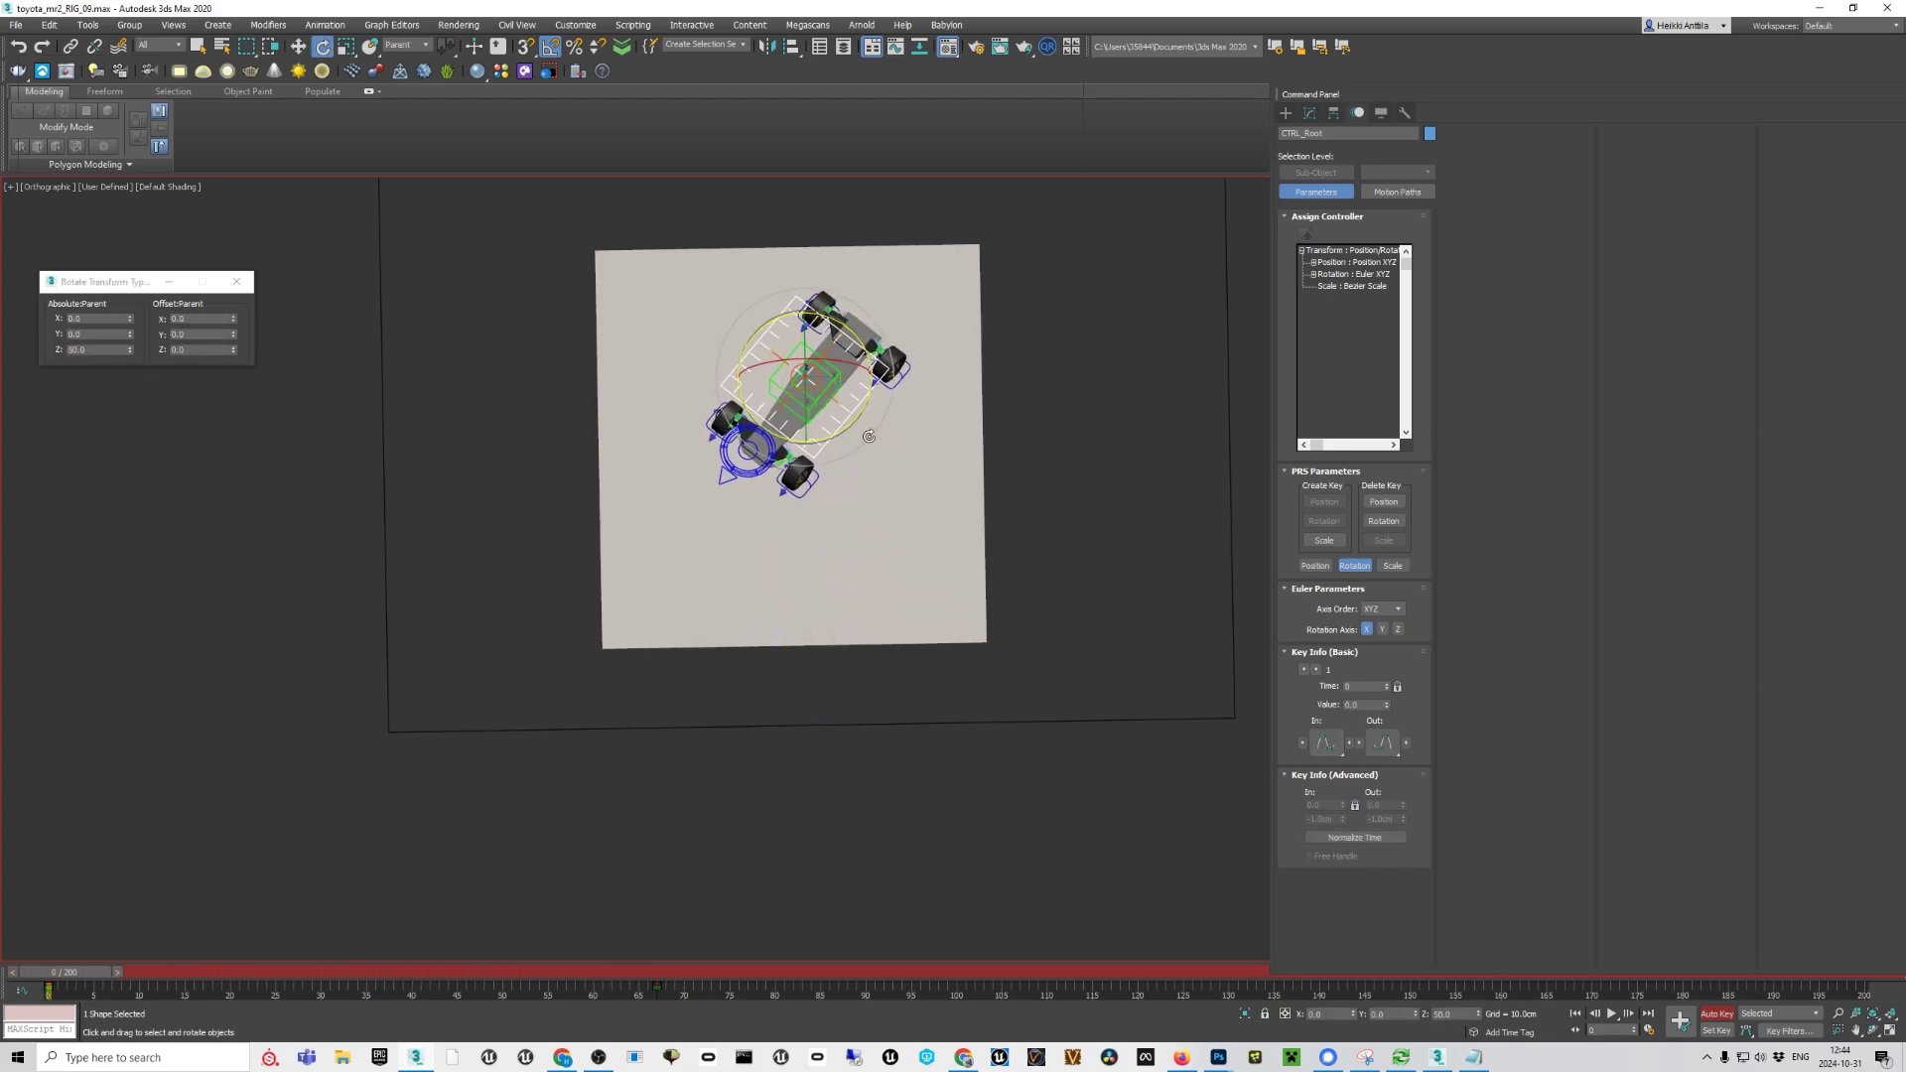
pyautogui.moveTo(850, 433); pyautogui.dragTo(878, 410)
pyautogui.hotkey('ctrl', 'z')
pyautogui.moveTo(180, 976); pyautogui.dragTo(596, 973)
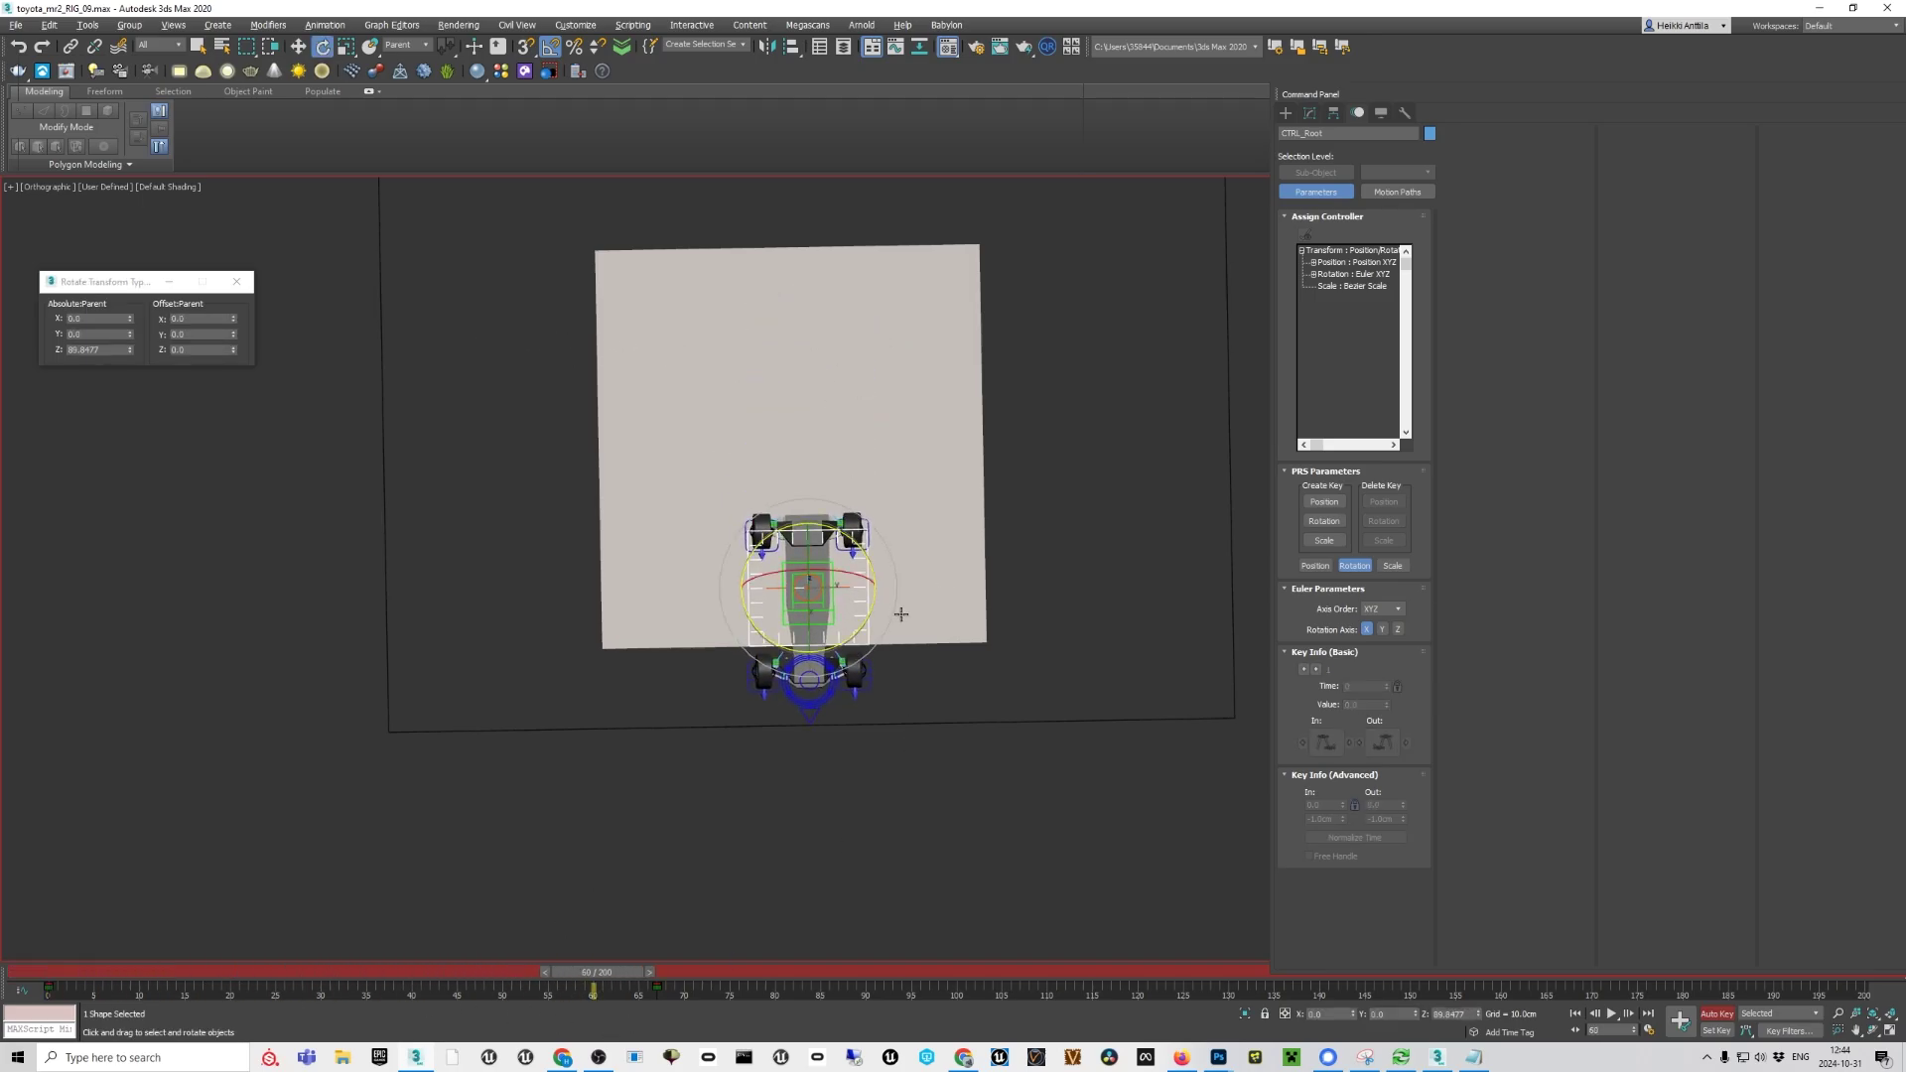
# Switch the reference coordinate system for moving CTRL_Root to View
pyautogui.keyDown('alt'); pyautogui.moveTo(898, 609); pyautogui.dragTo(955, 546, button='middle'); pyautogui.keyUp('alt')
pyautogui.scroll(3, 861, 618)
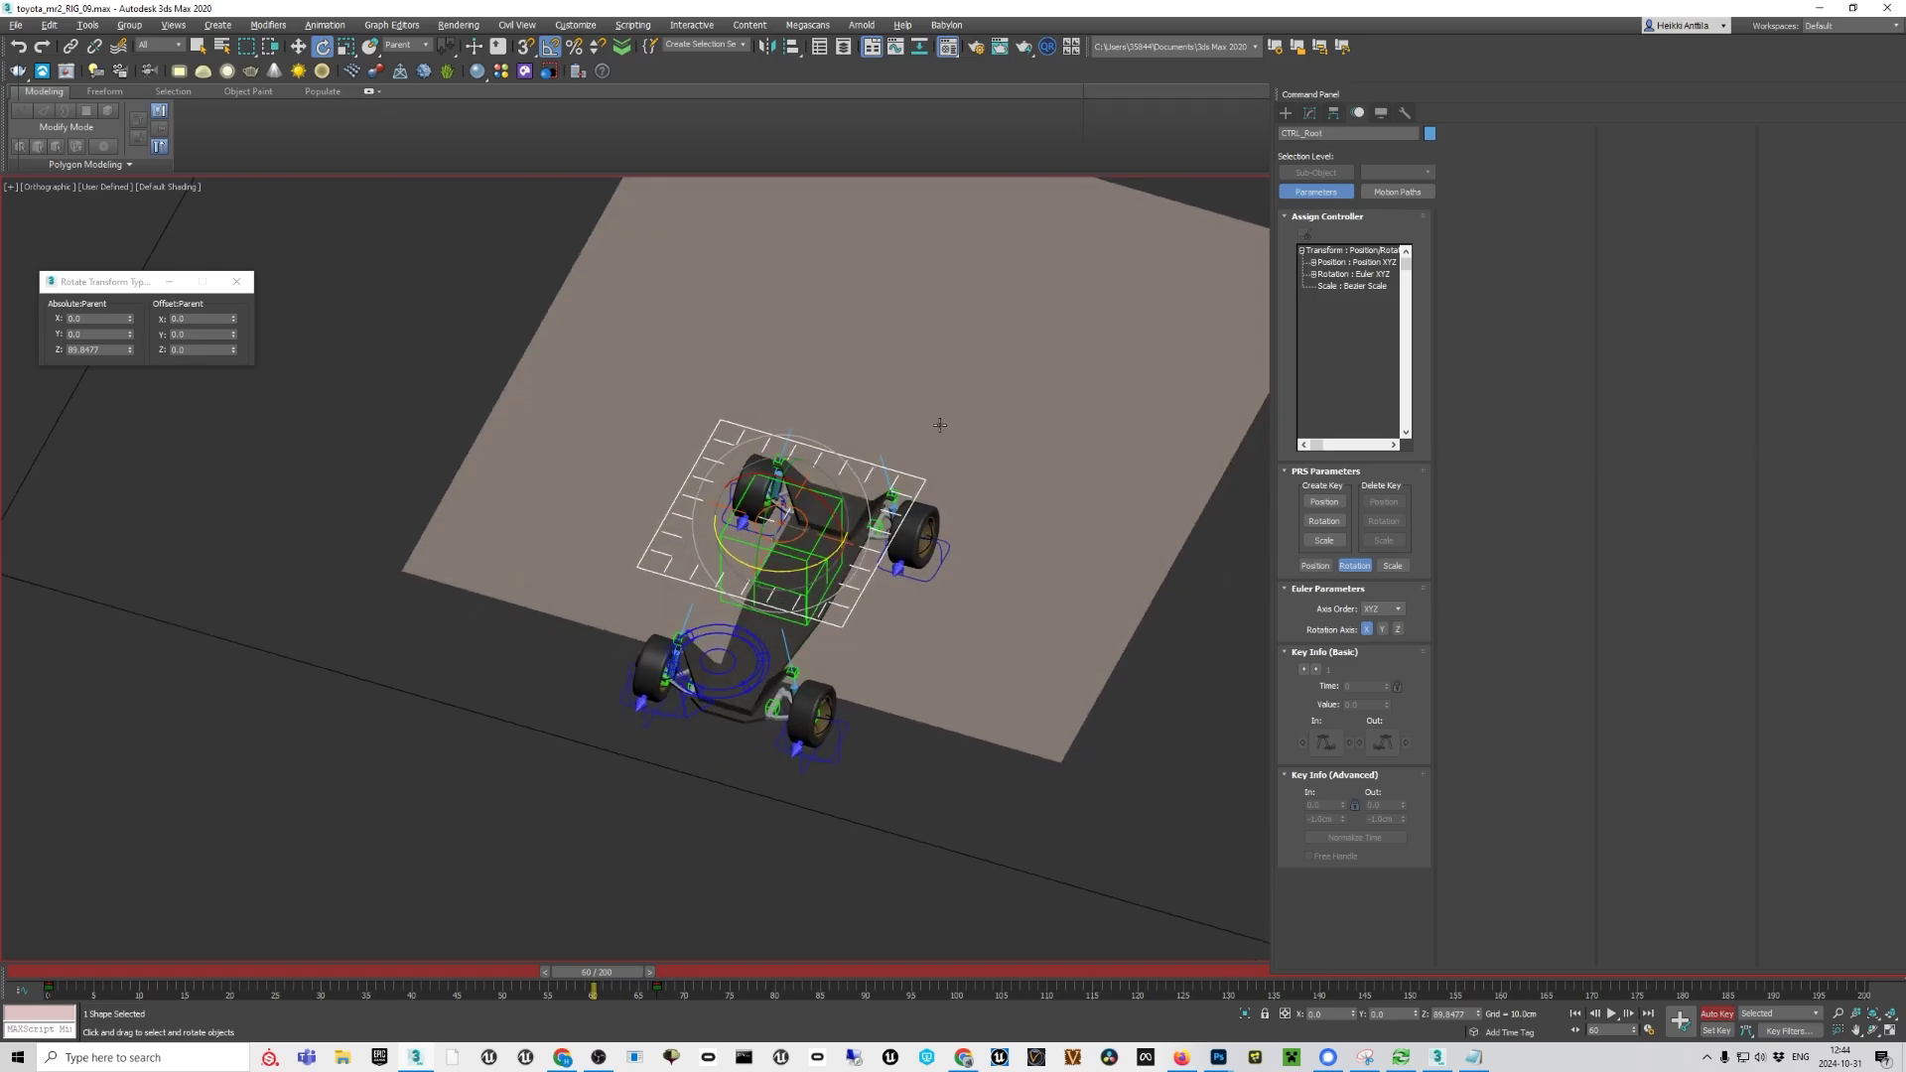
pyautogui.keyDown('alt'); pyautogui.moveTo(940, 425); pyautogui.dragTo(877, 583, button='middle'); pyautogui.keyUp('alt')
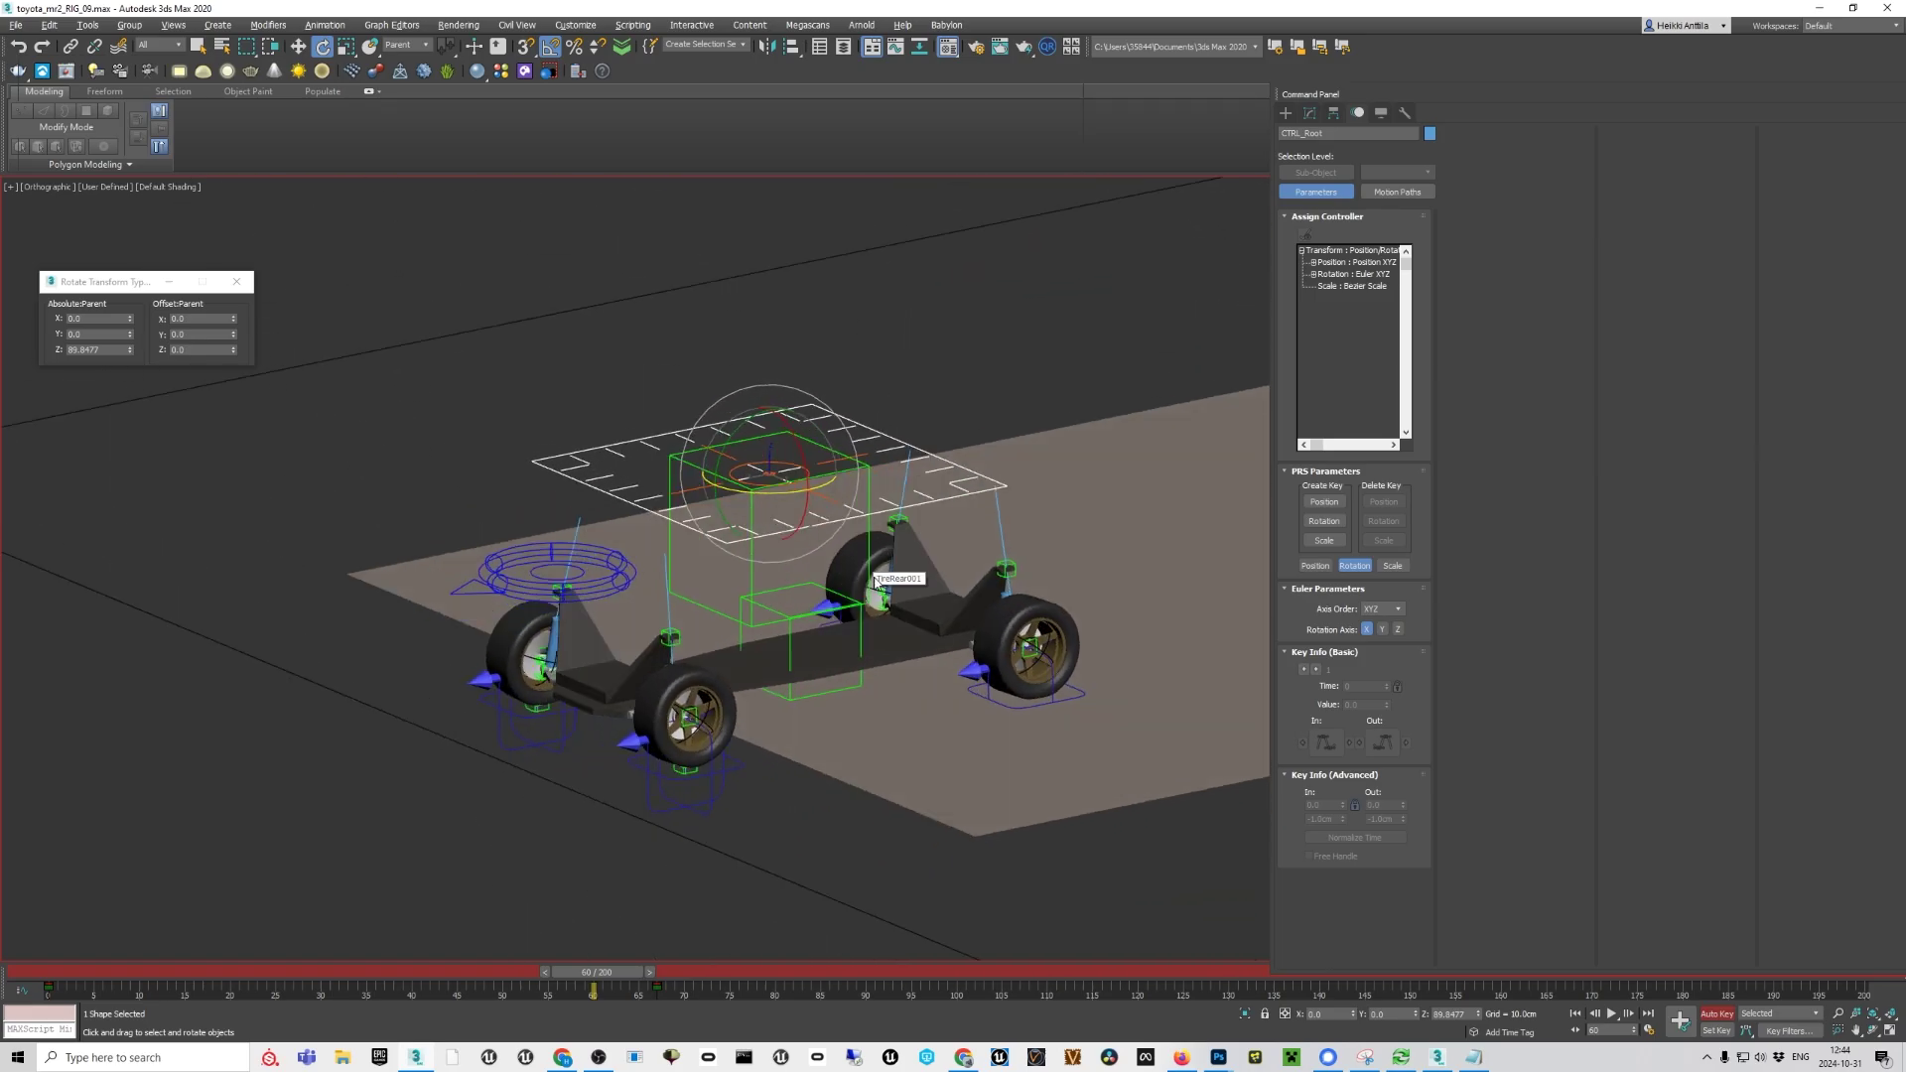
pyautogui.click(407, 44)
pyautogui.click(402, 105)
pyautogui.press('w')
pyautogui.keyDown('alt'); pyautogui.moveTo(817, 460); pyautogui.dragTo(862, 504, button='middle'); pyautogui.keyUp('alt')
pyautogui.scroll(-3, 917, 518)
pyautogui.click(406, 45)
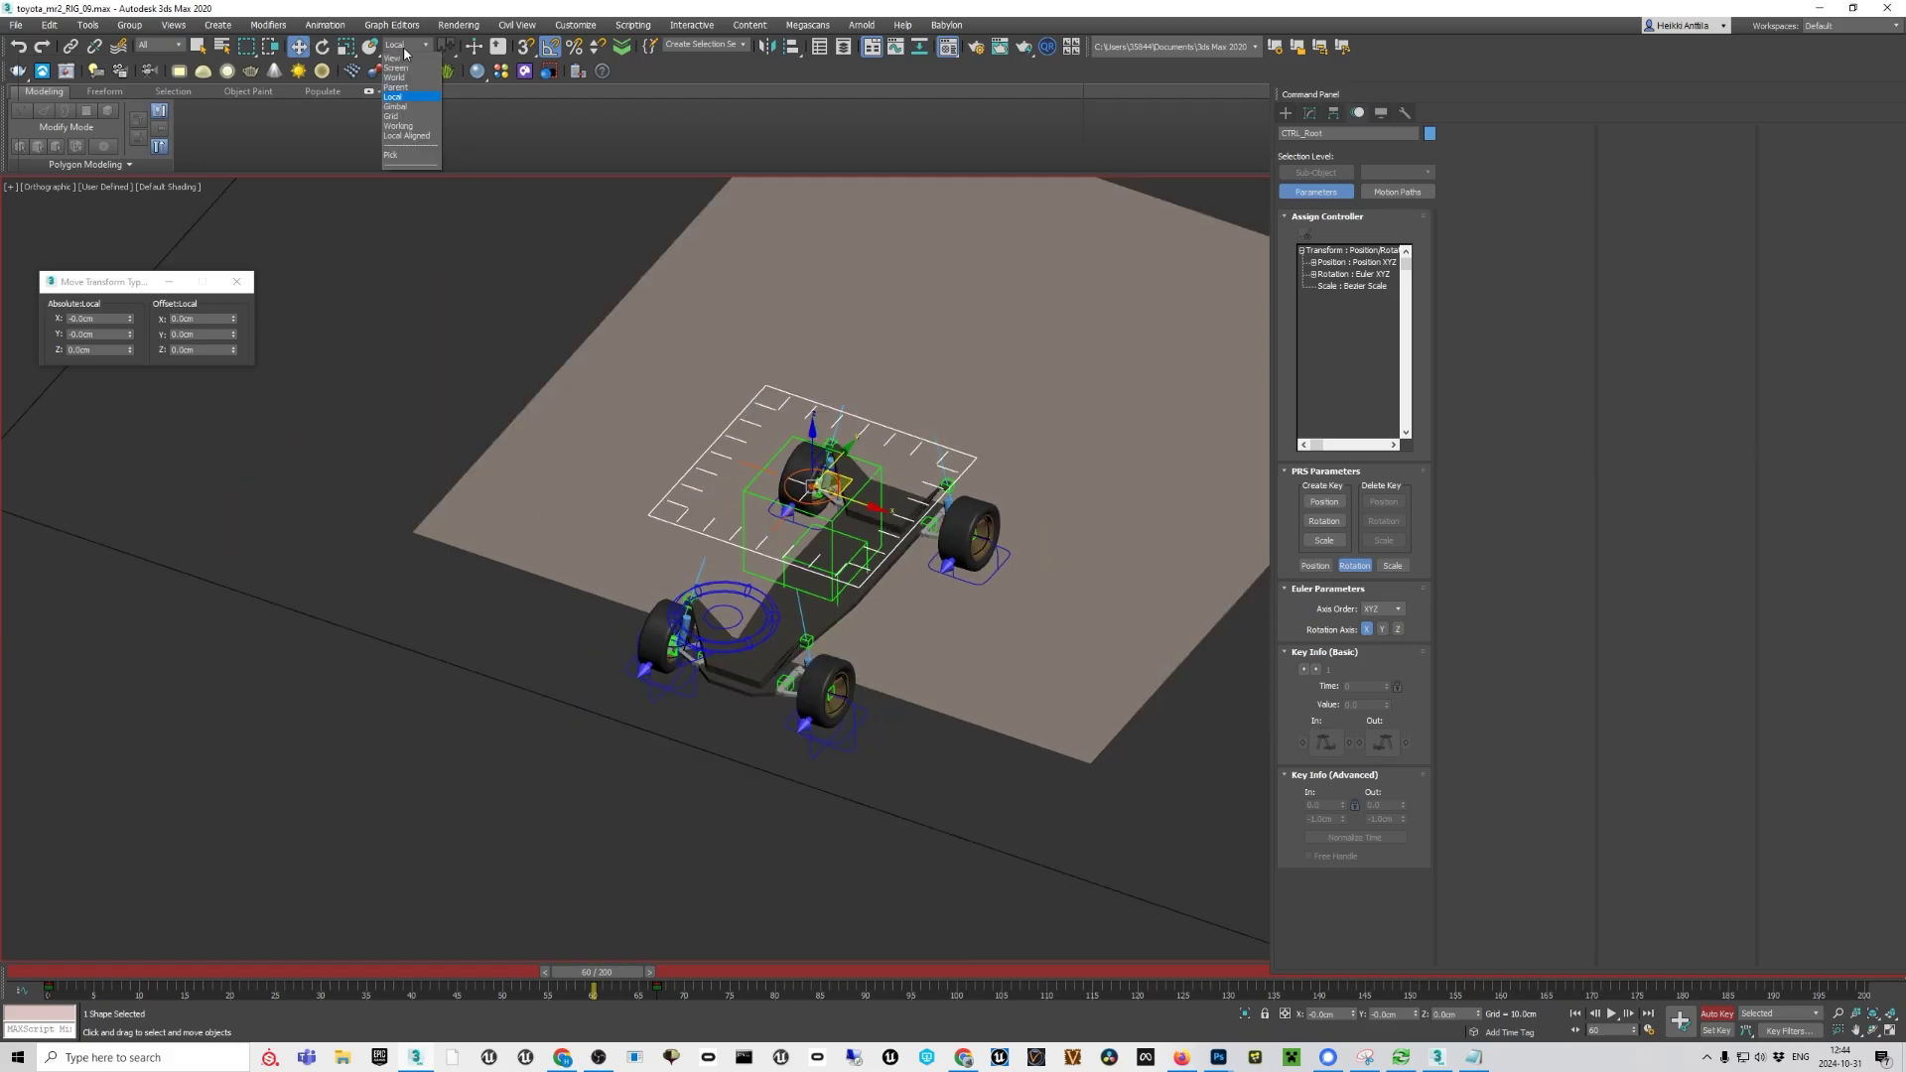
pyautogui.click(395, 59)
# Scrub back to frame 43 and inspect a front wheel up close, selecting its wheel spin helper
pyautogui.keyDown('alt'); pyautogui.moveTo(1137, 366); pyautogui.dragTo(870, 524, button='middle'); pyautogui.keyUp('alt')
pyautogui.scroll(2, 1042, 452)
pyautogui.scroll(-2, 704, 659)
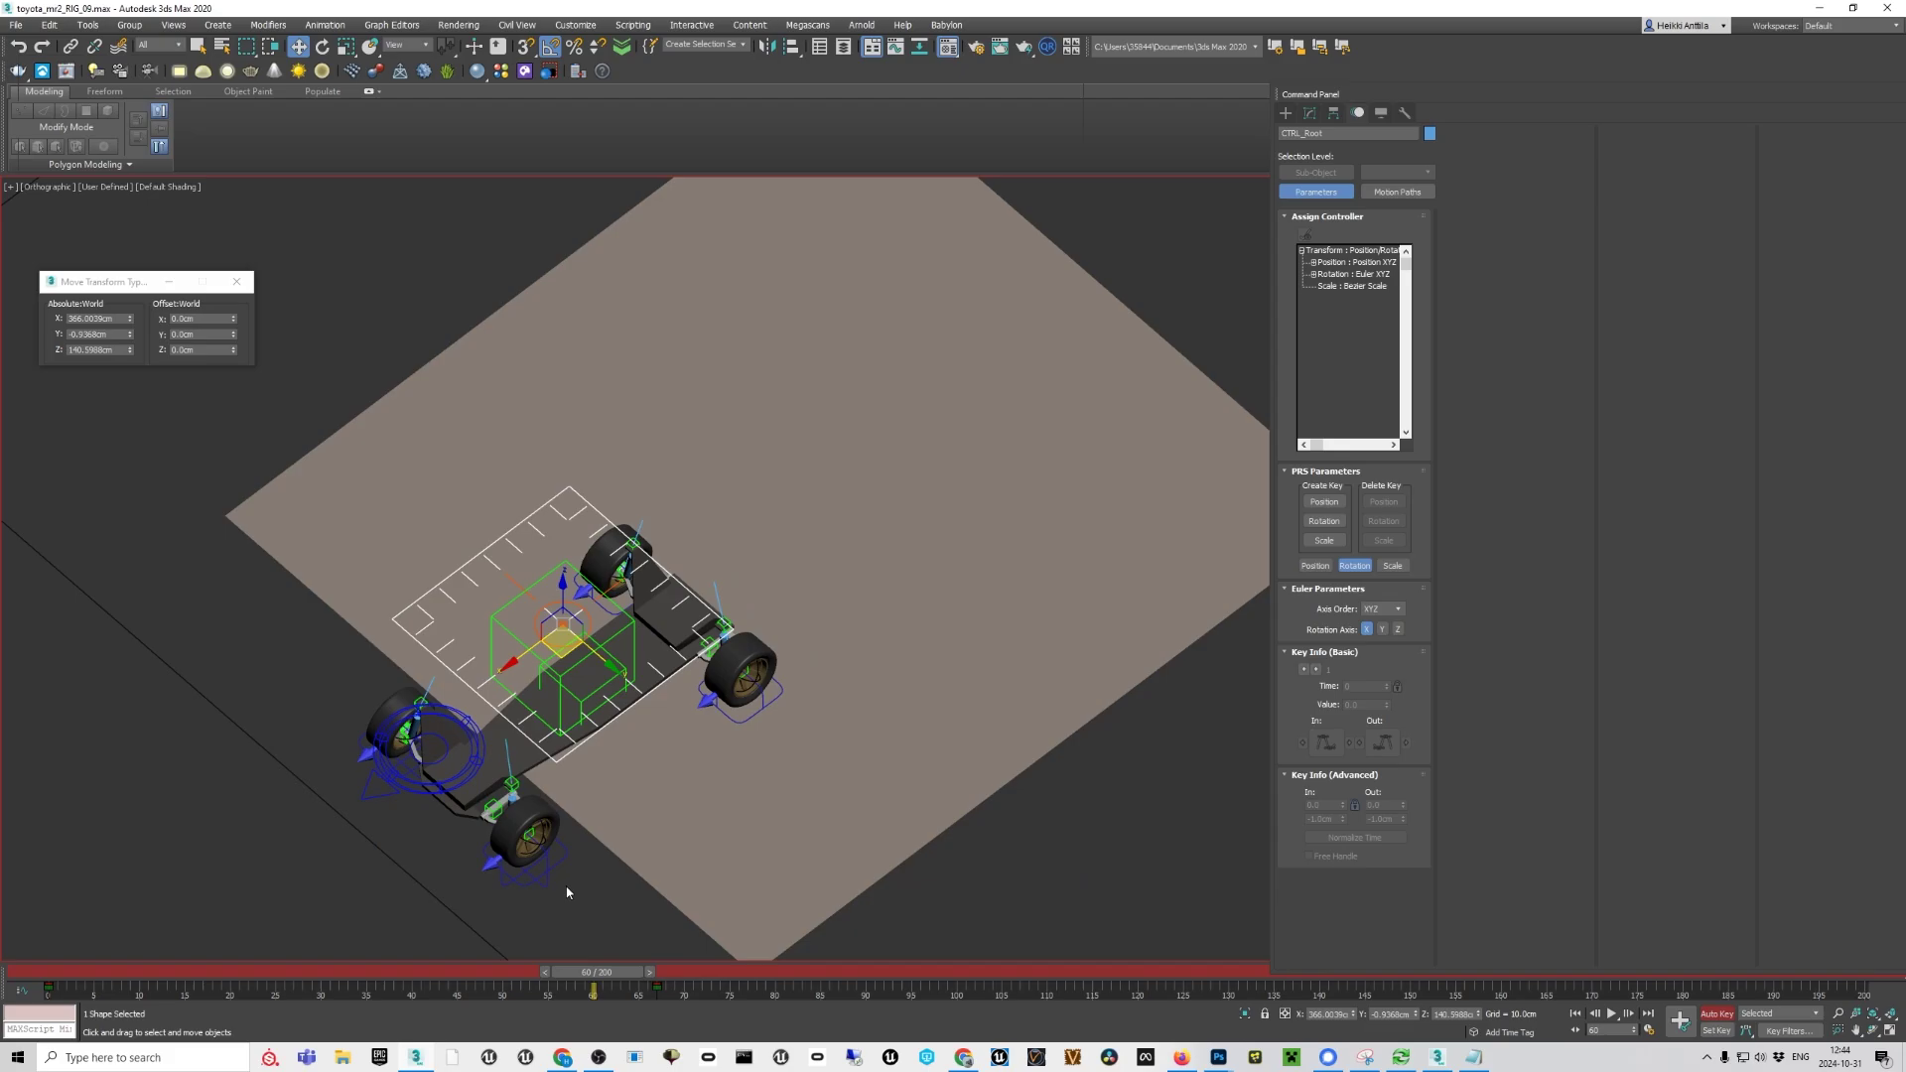
pyautogui.moveTo(613, 980); pyautogui.dragTo(445, 965)
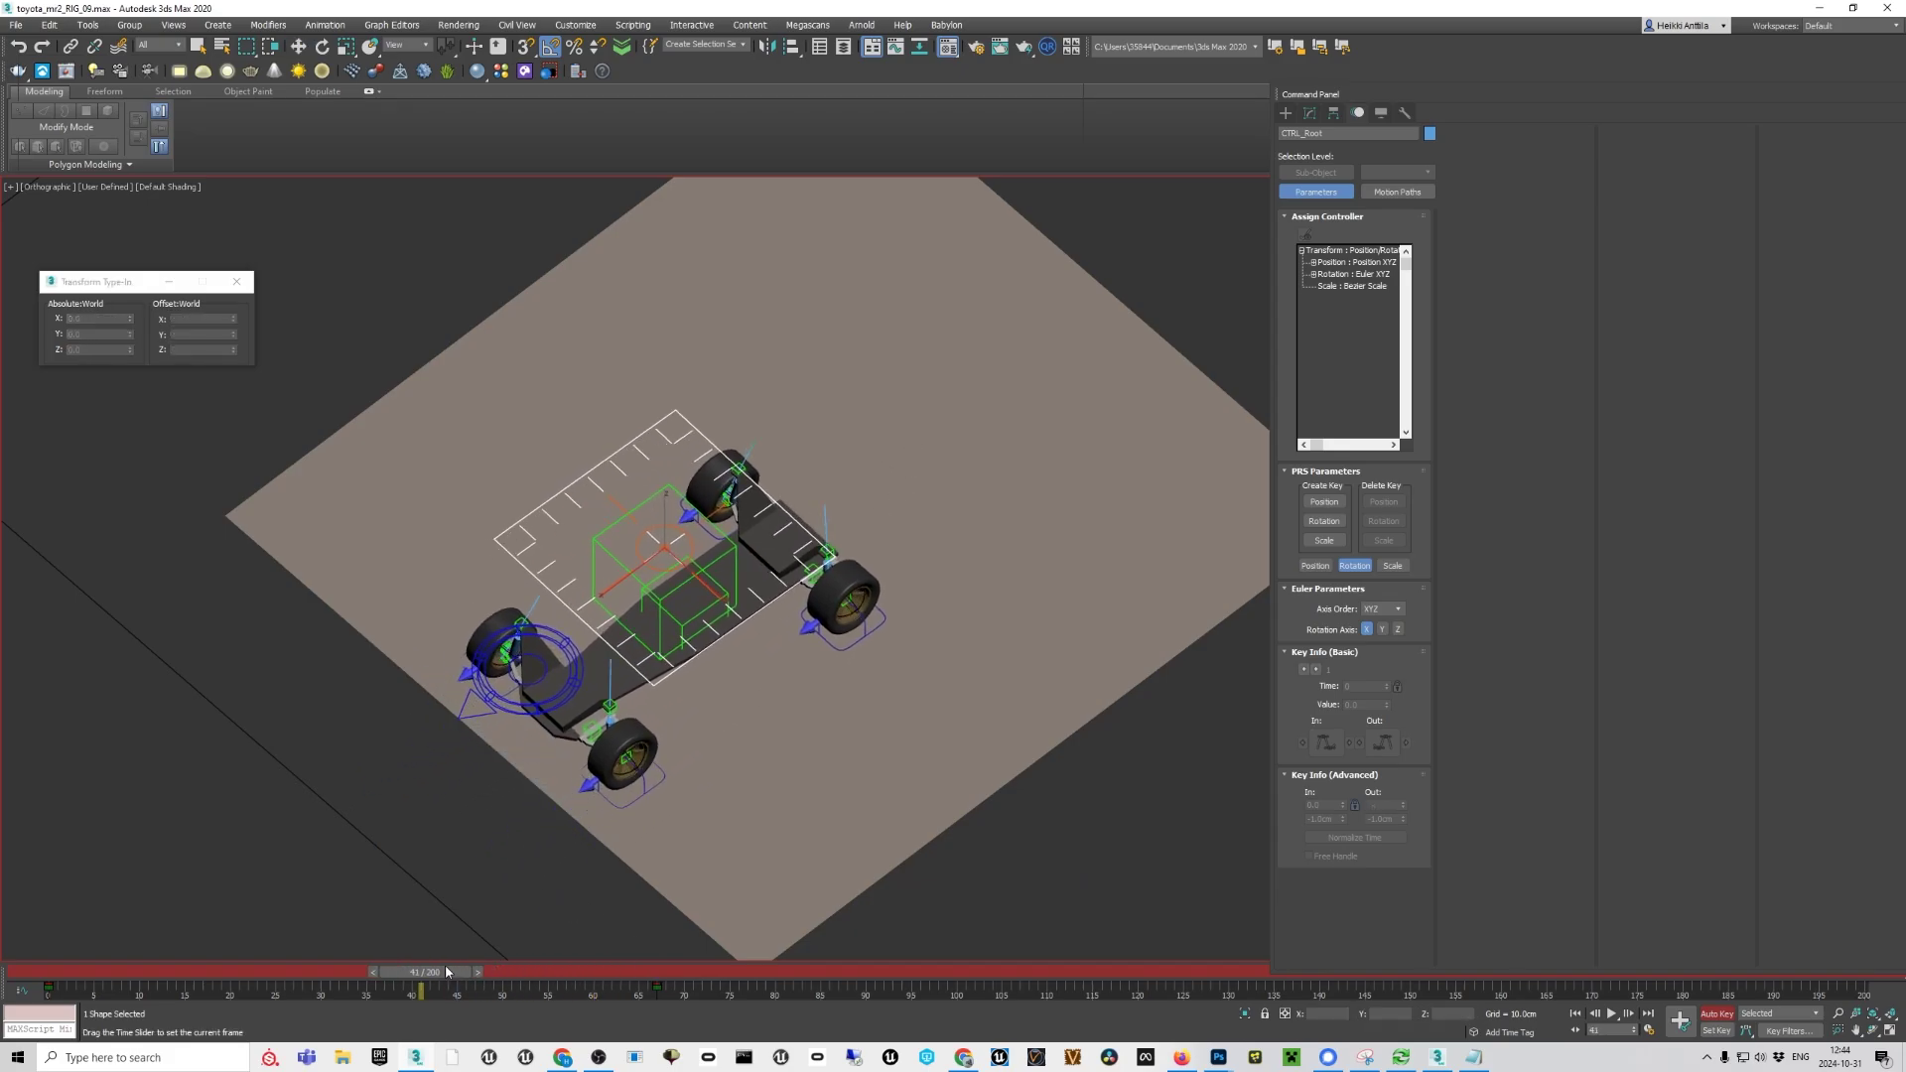
pyautogui.keyDown('alt'); pyautogui.moveTo(635, 615); pyautogui.dragTo(636, 556, button='middle'); pyautogui.keyUp('alt')
pyautogui.scroll(5, 556, 695)
pyautogui.scroll(4, 536, 700)
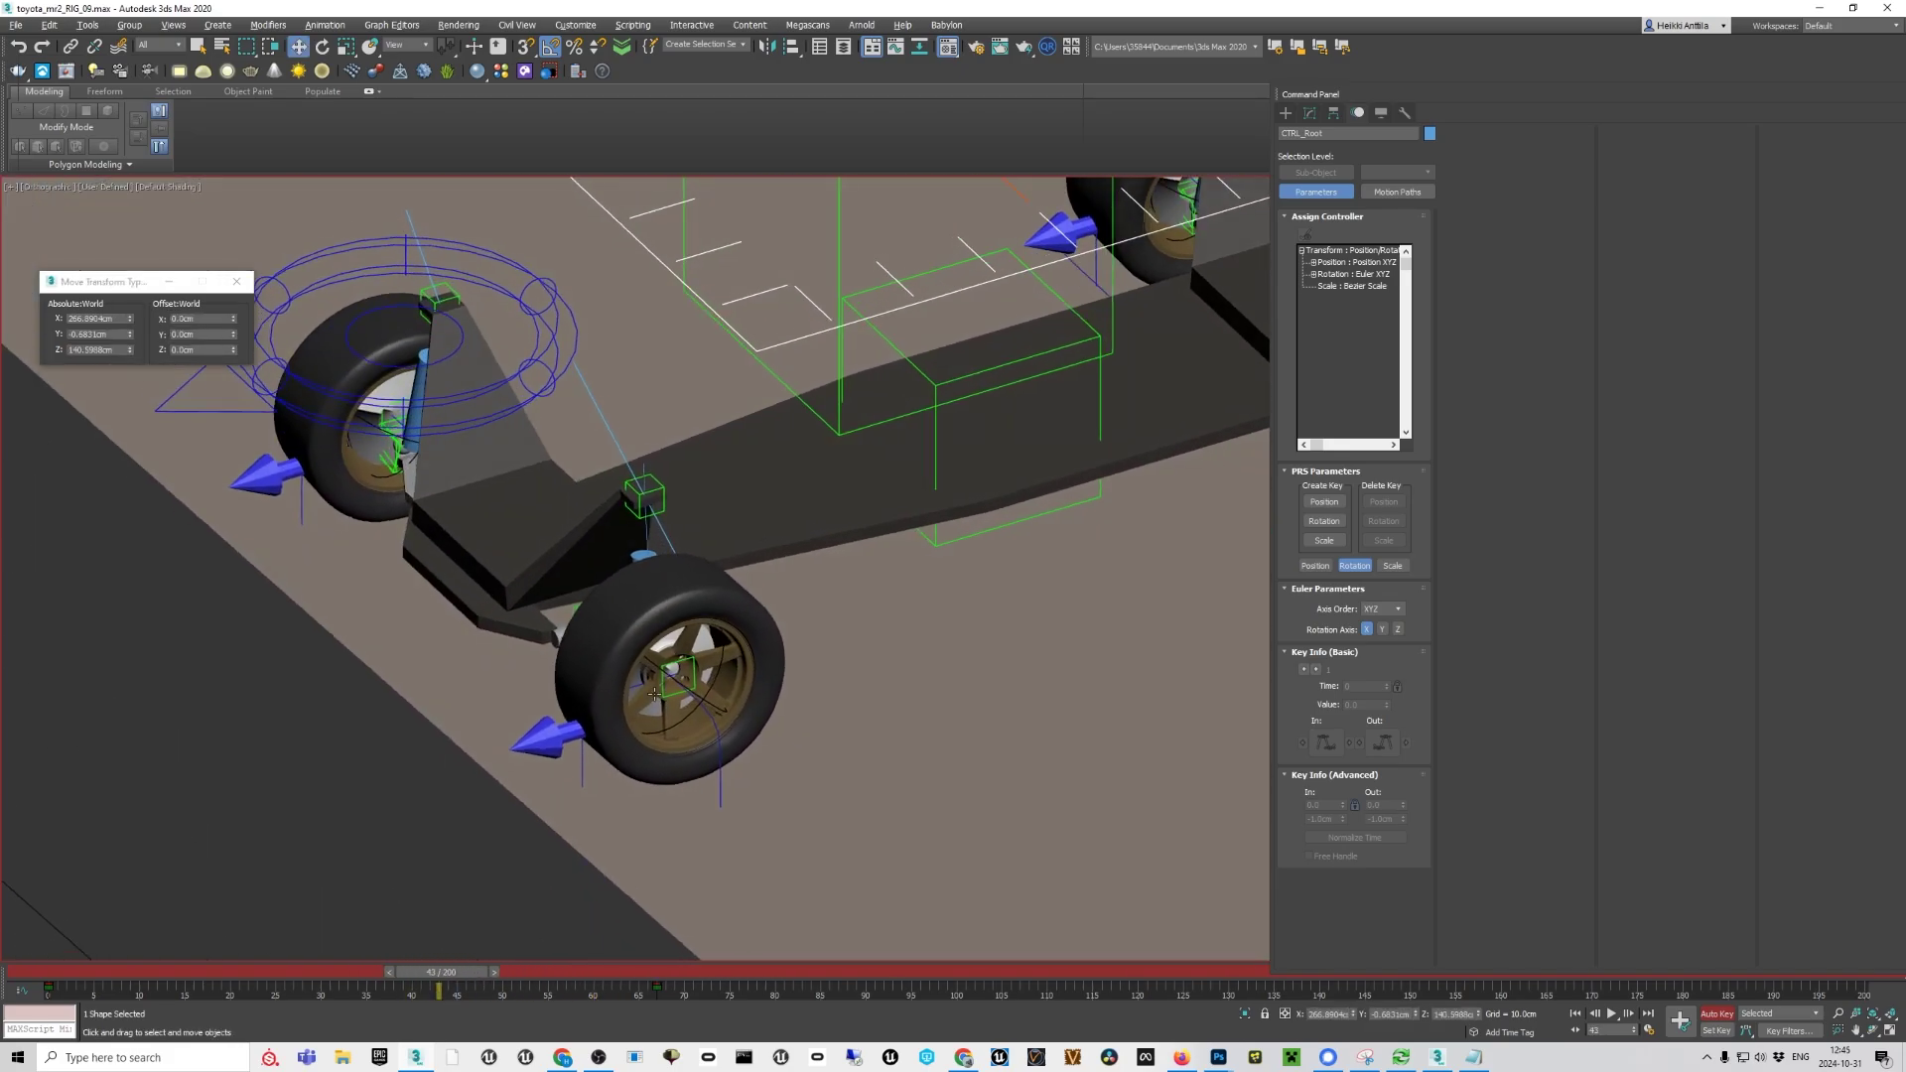
pyautogui.click(770, 651)
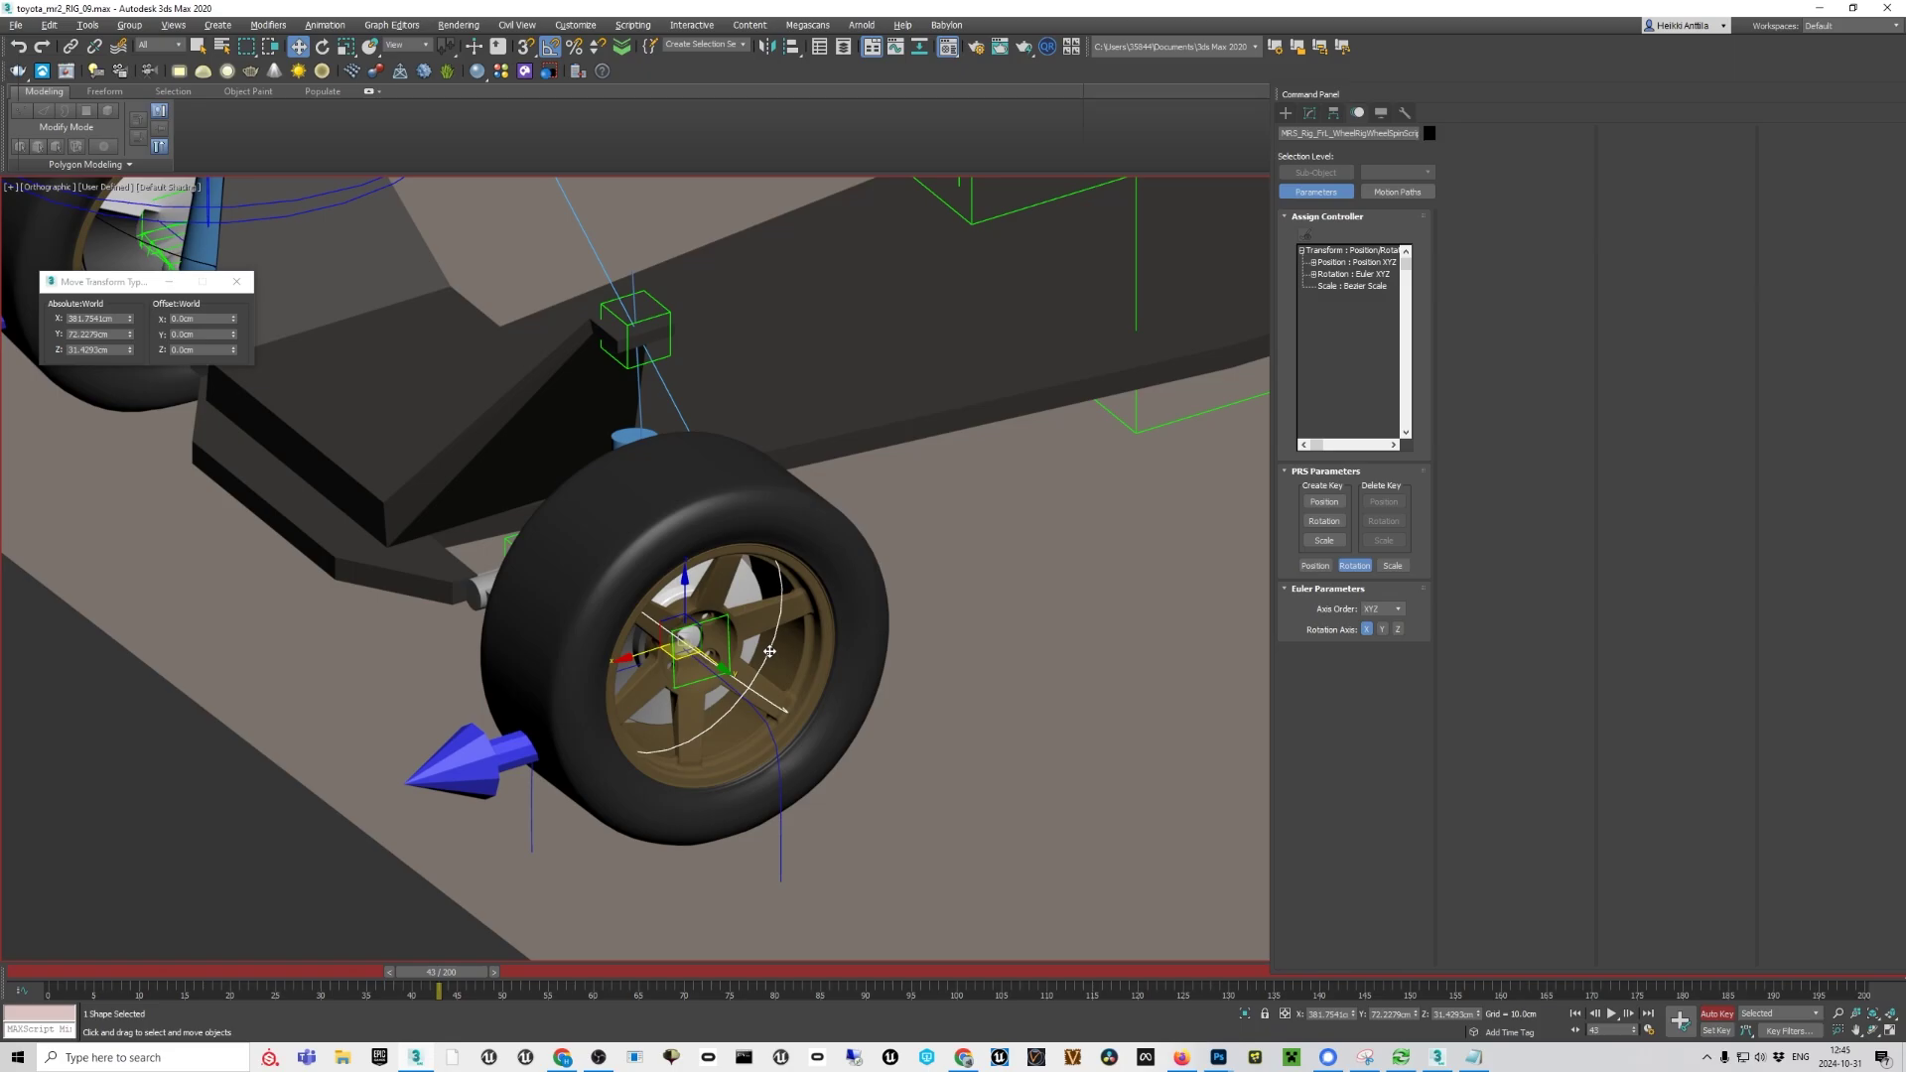
pyautogui.scroll(-5, 647, 681)
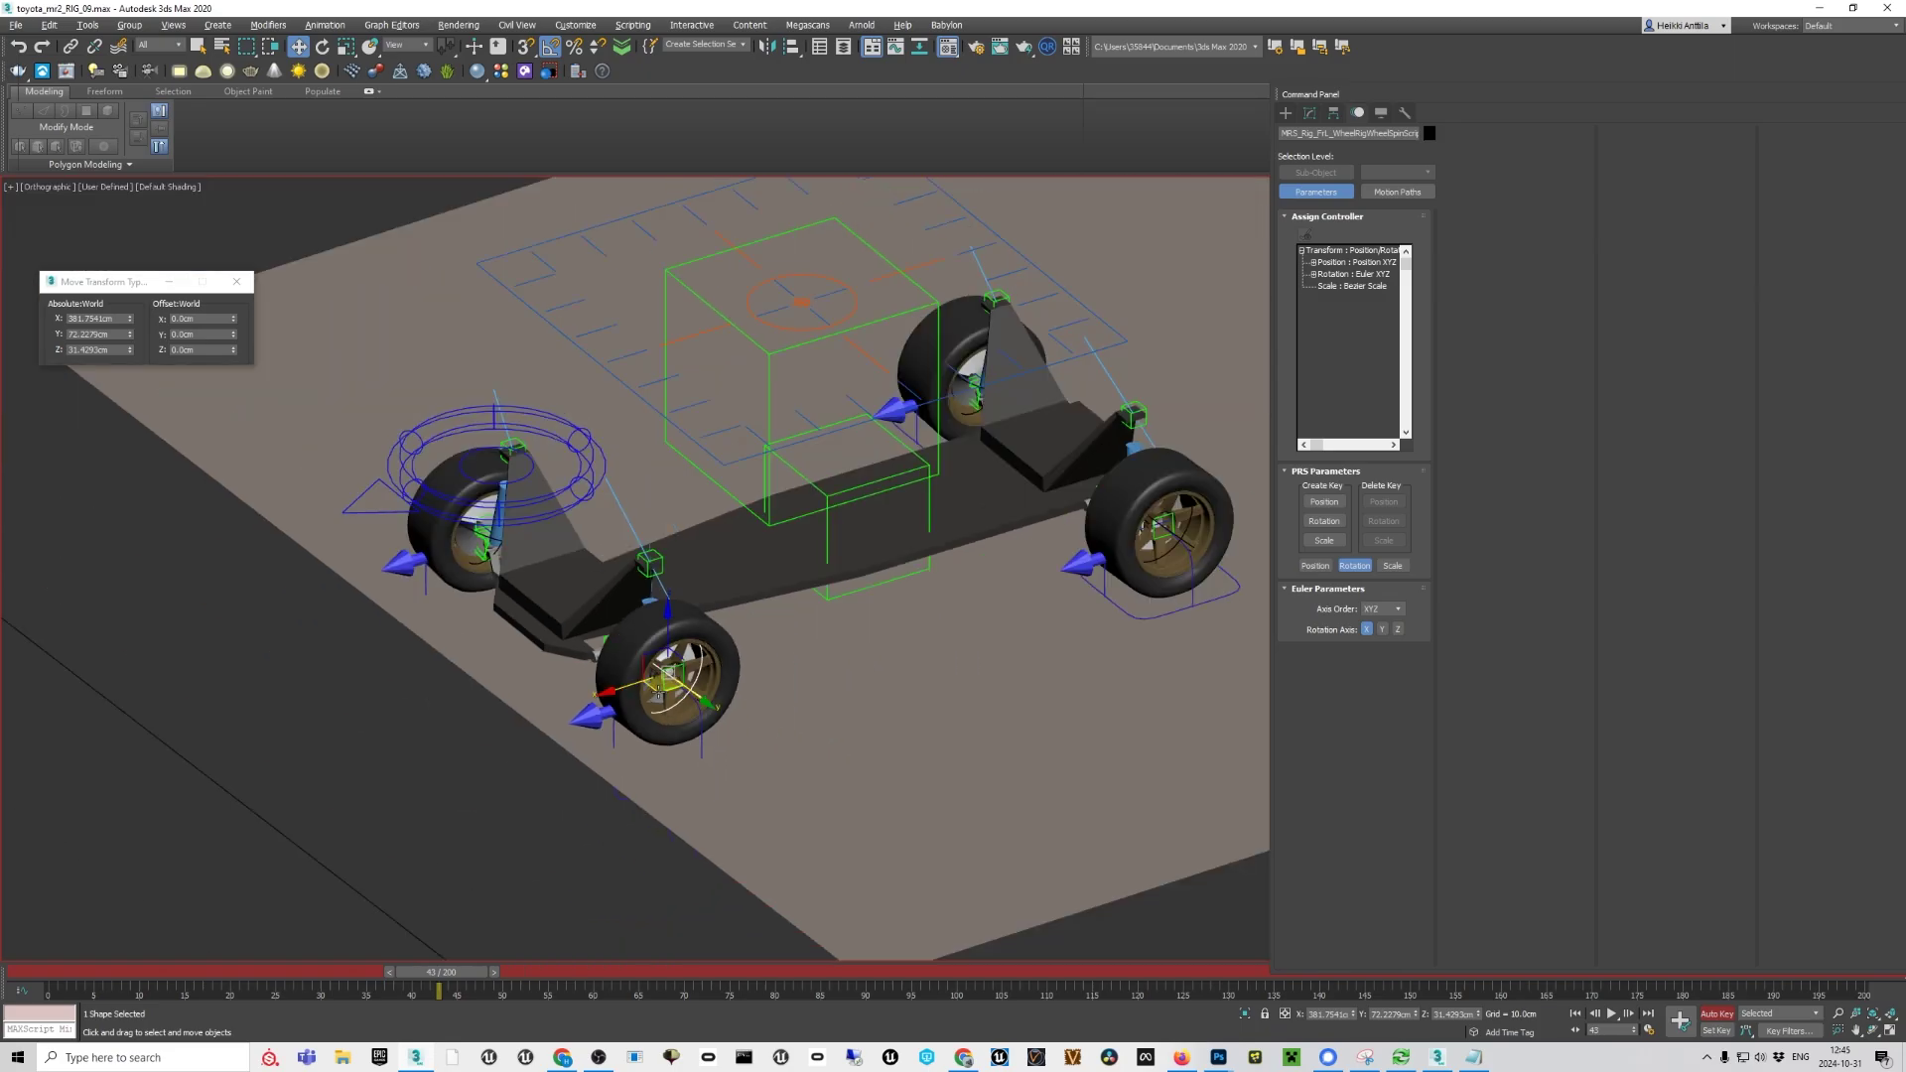
# Keyframe CTRL_Root at frame 200, turning the car around about Z and moving it well outside the ground plane
pyautogui.keyDown('alt'); pyautogui.moveTo(695, 689); pyautogui.dragTo(697, 751, button='middle'); pyautogui.keyUp('alt')
pyautogui.scroll(-5, 658, 697)
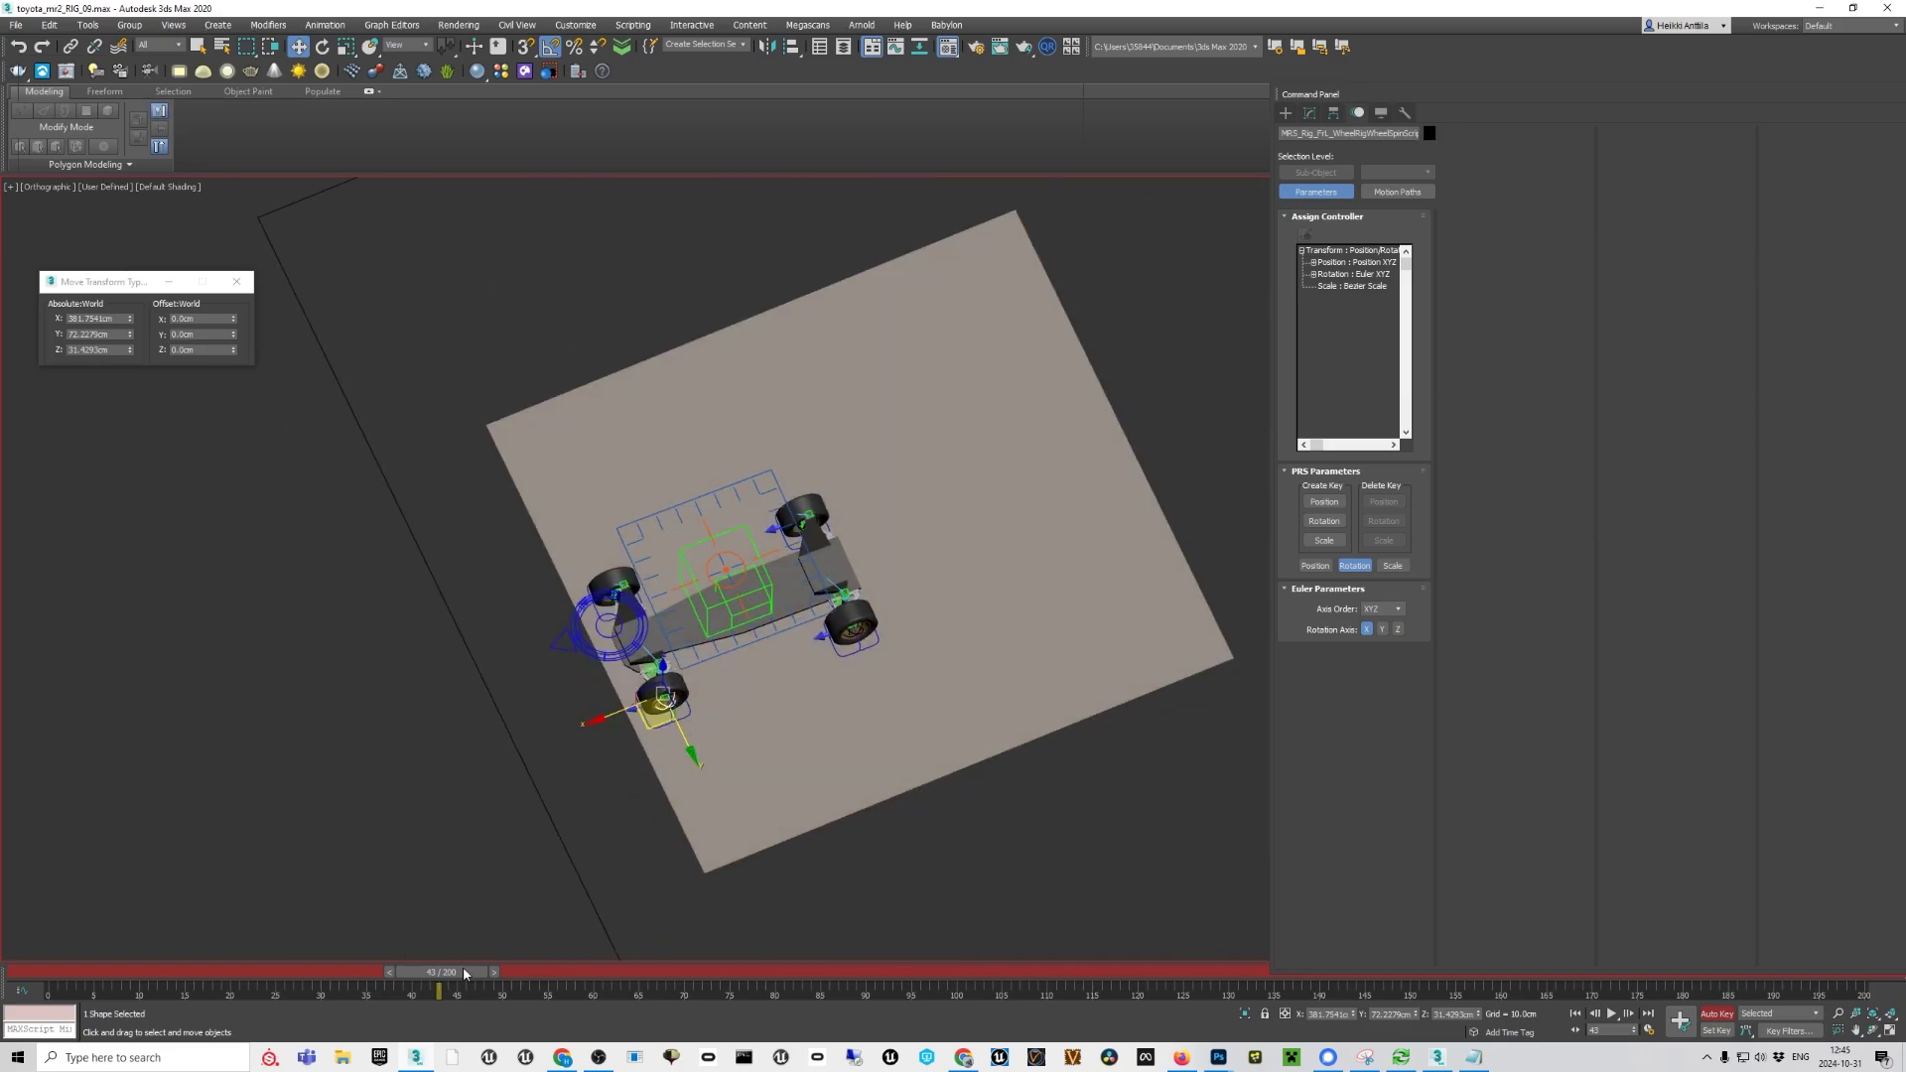
pyautogui.moveTo(463, 974); pyautogui.dragTo(1867, 974)
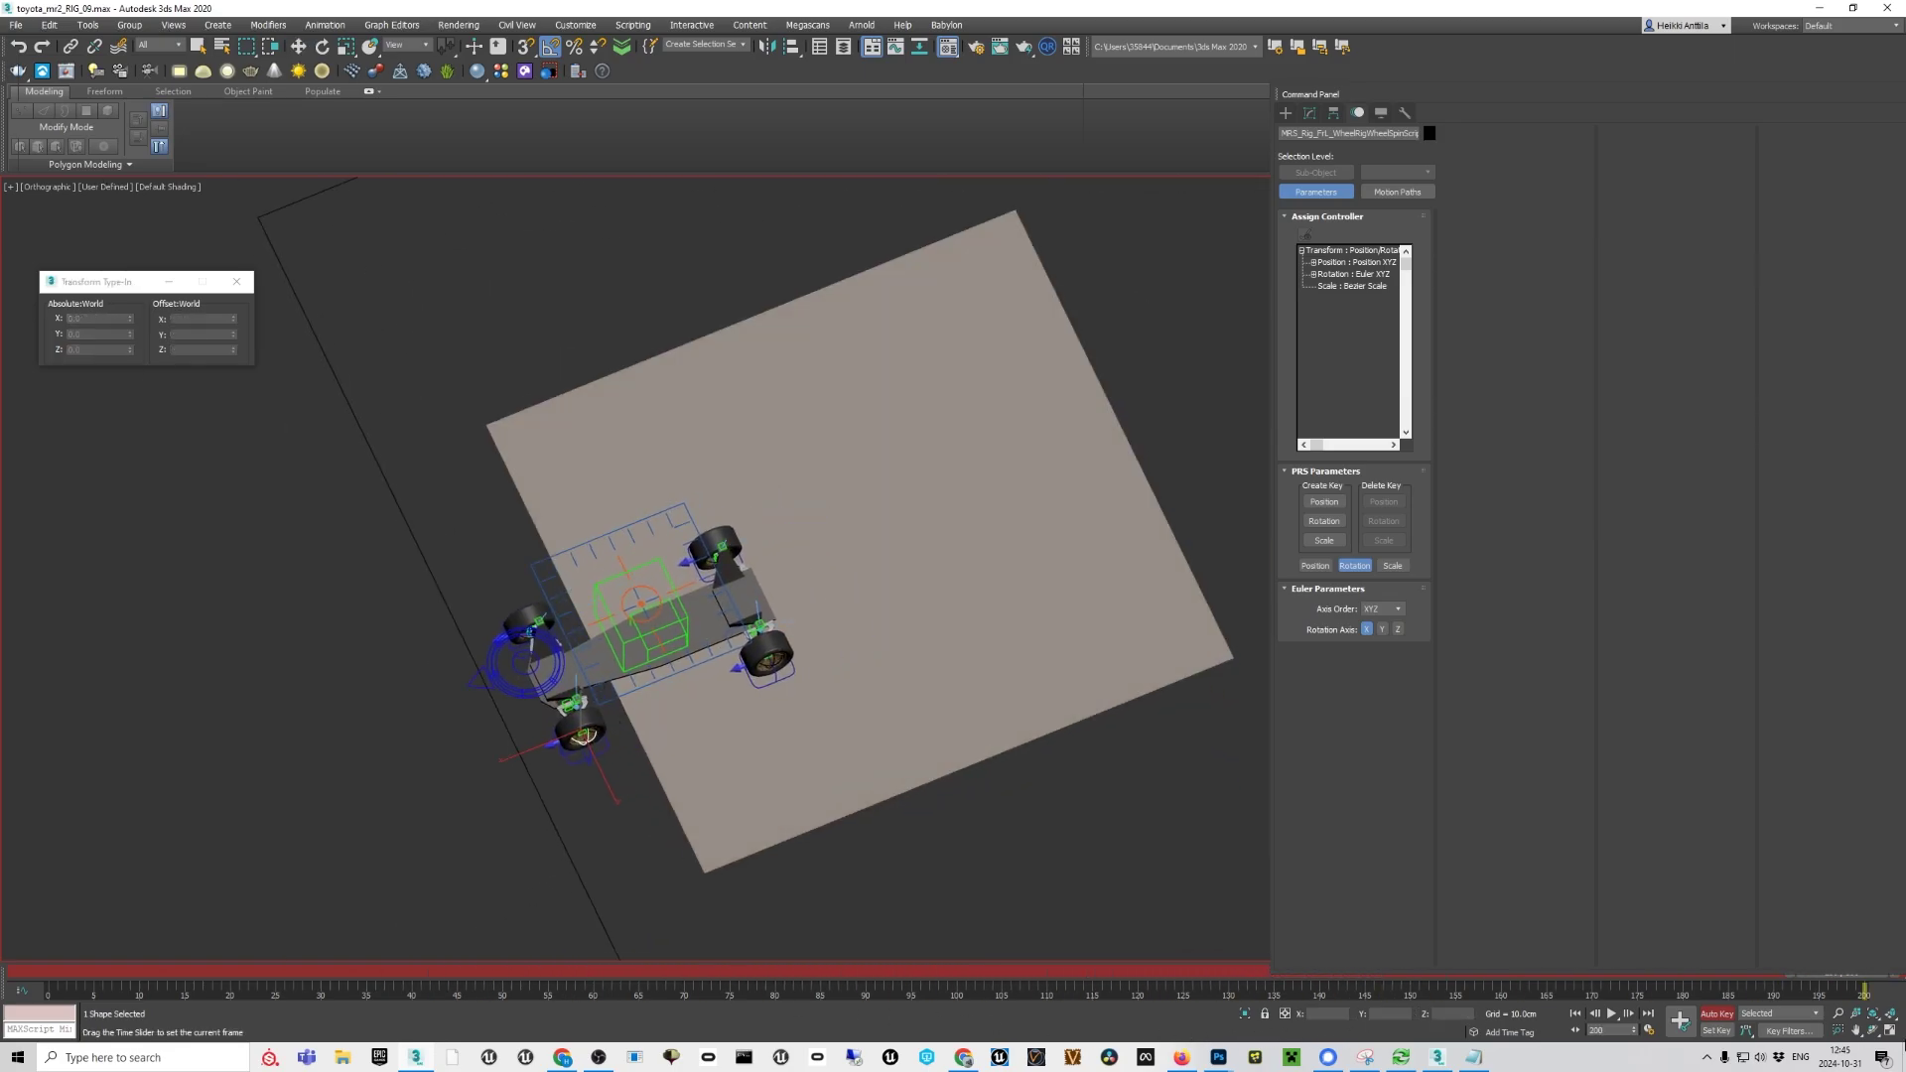
pyautogui.press('w')
pyautogui.scroll(-4, 783, 593)
pyautogui.press('e')
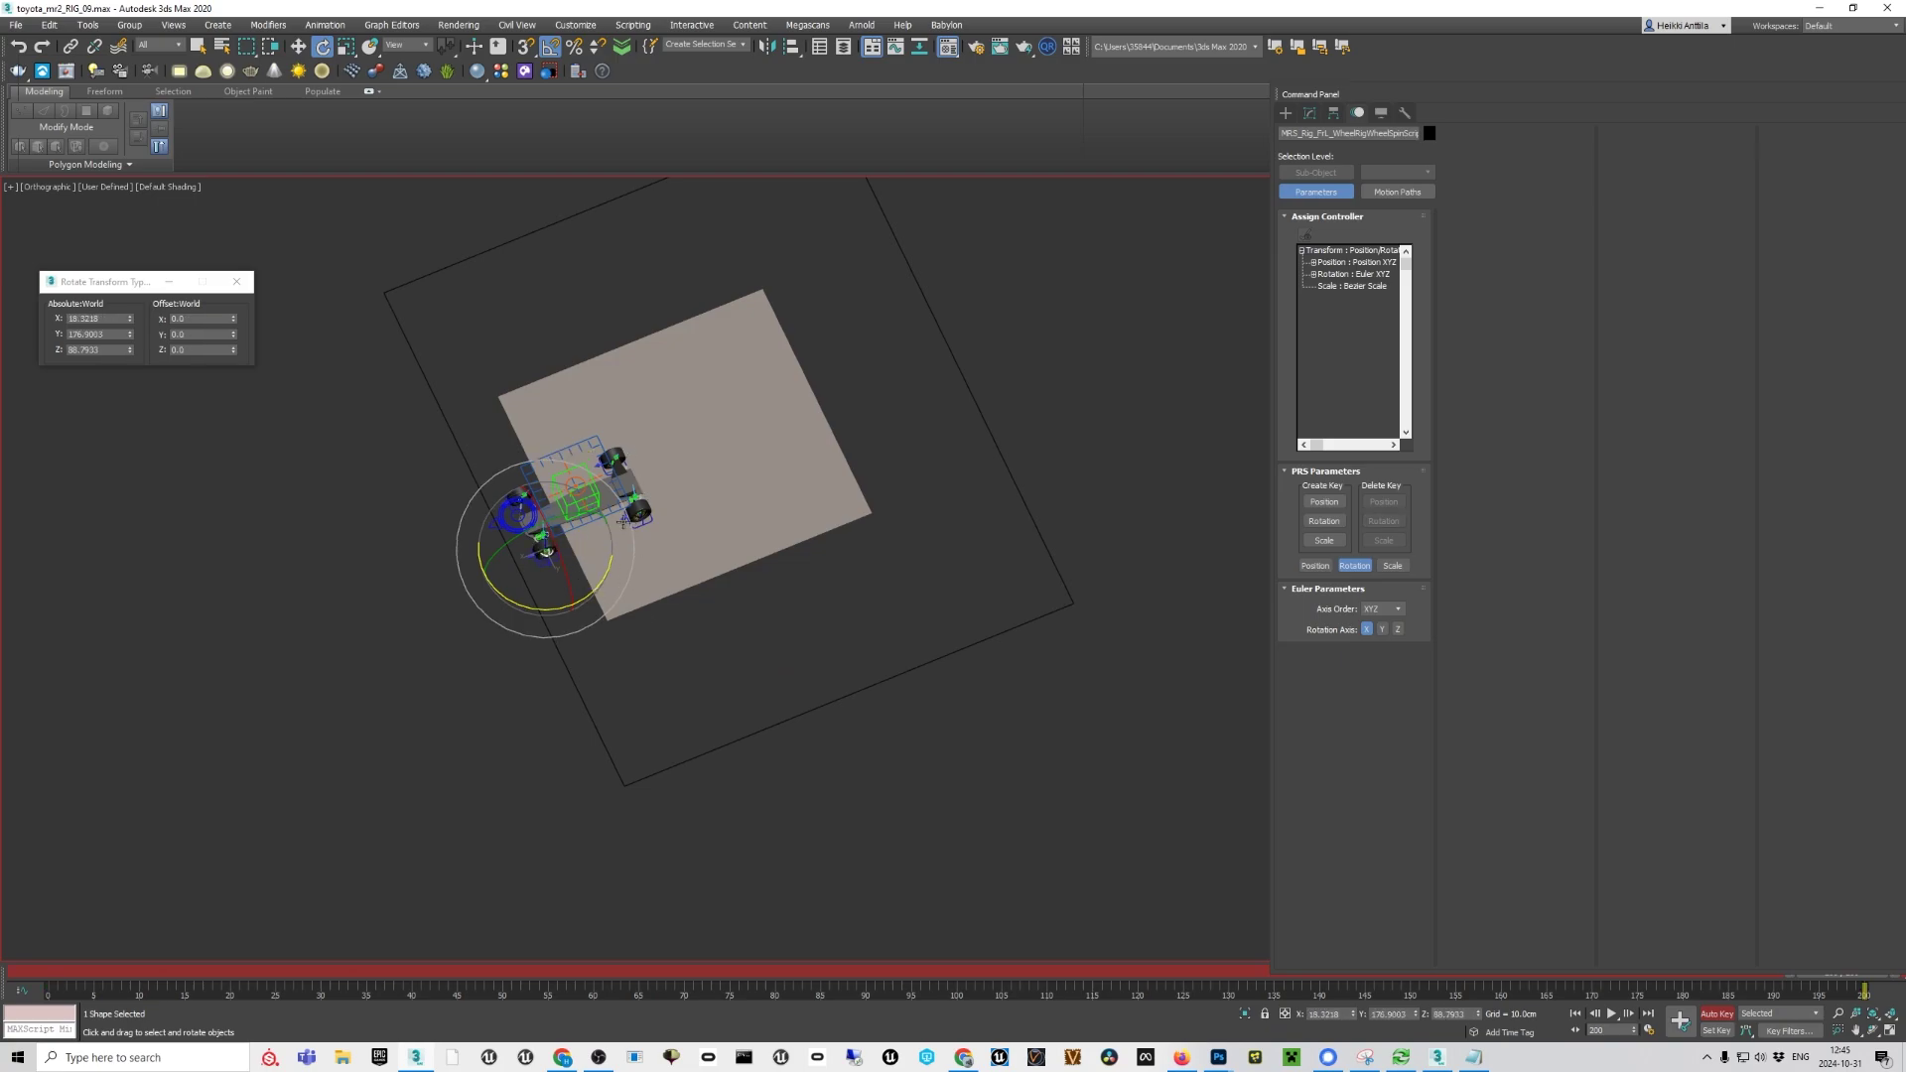
pyautogui.click(591, 444)
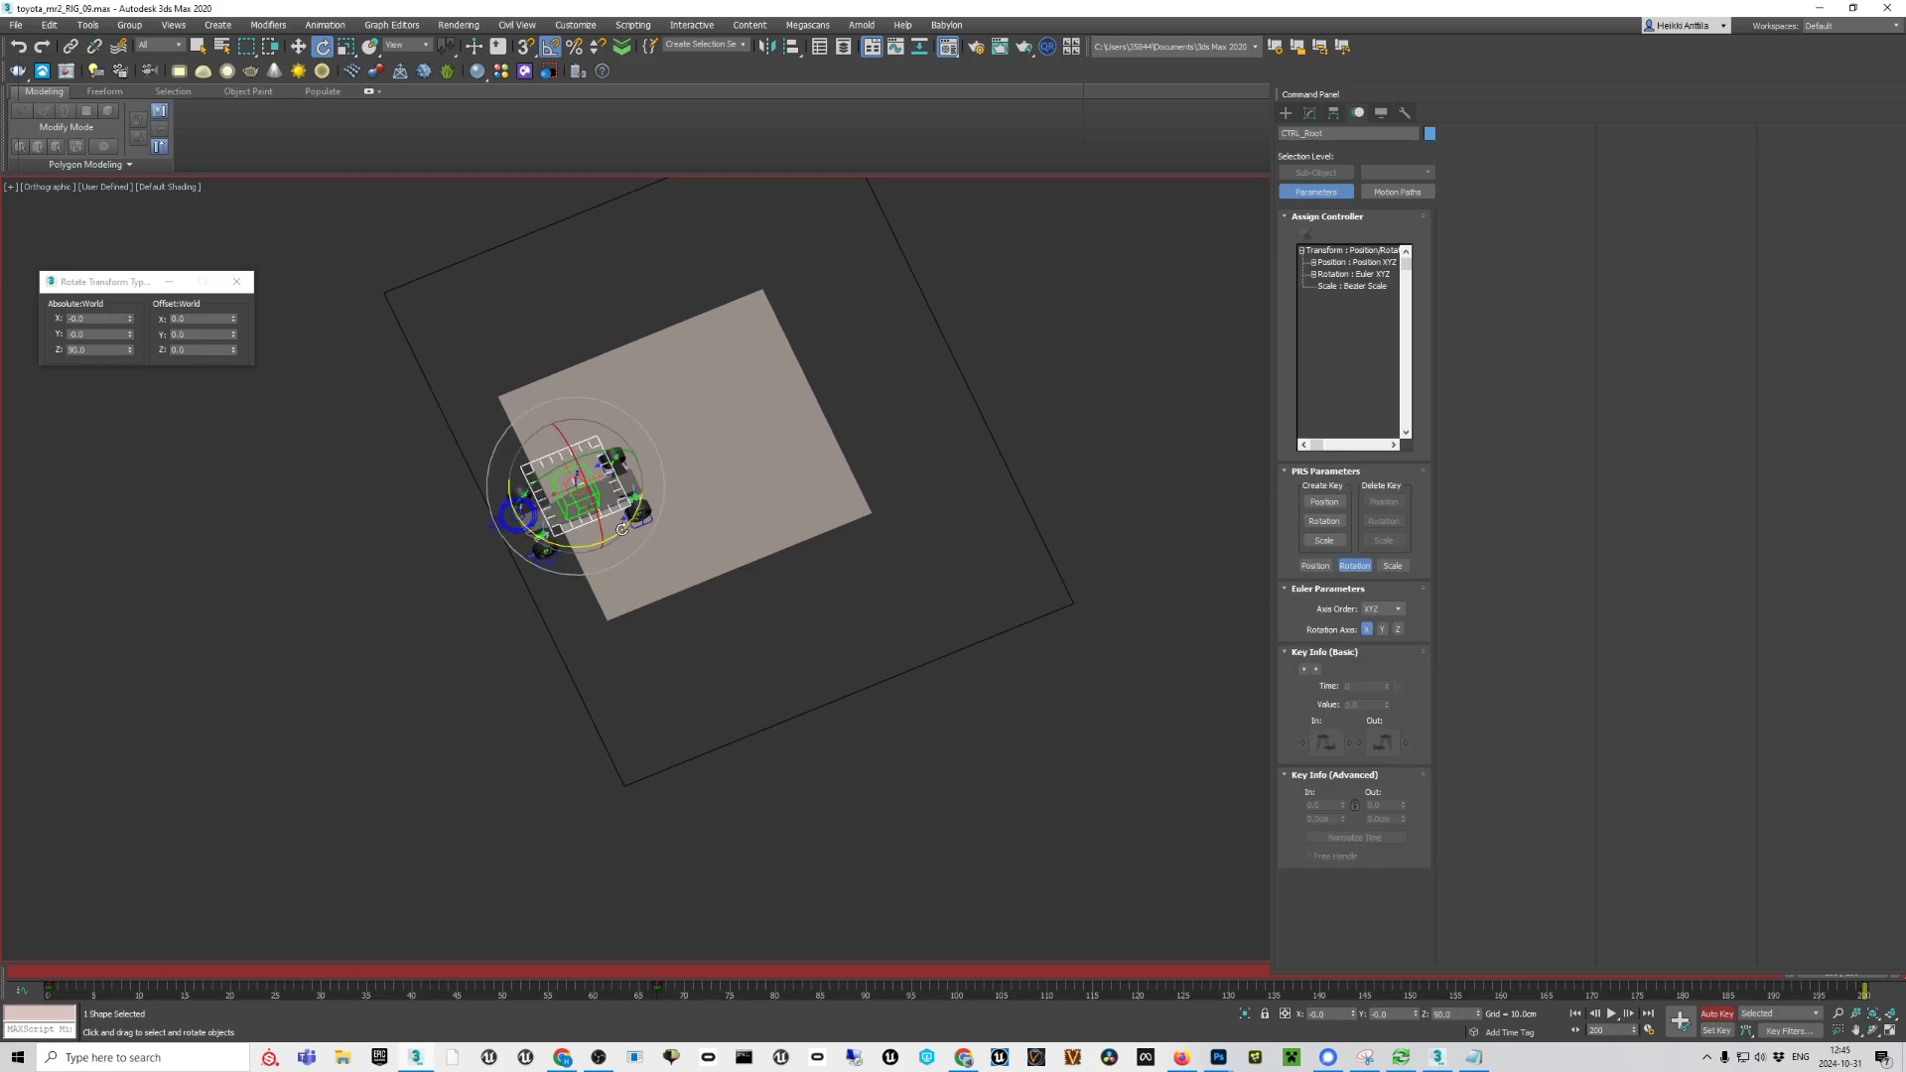
pyautogui.moveTo(621, 528); pyautogui.dragTo(642, 390)
pyautogui.press('w')
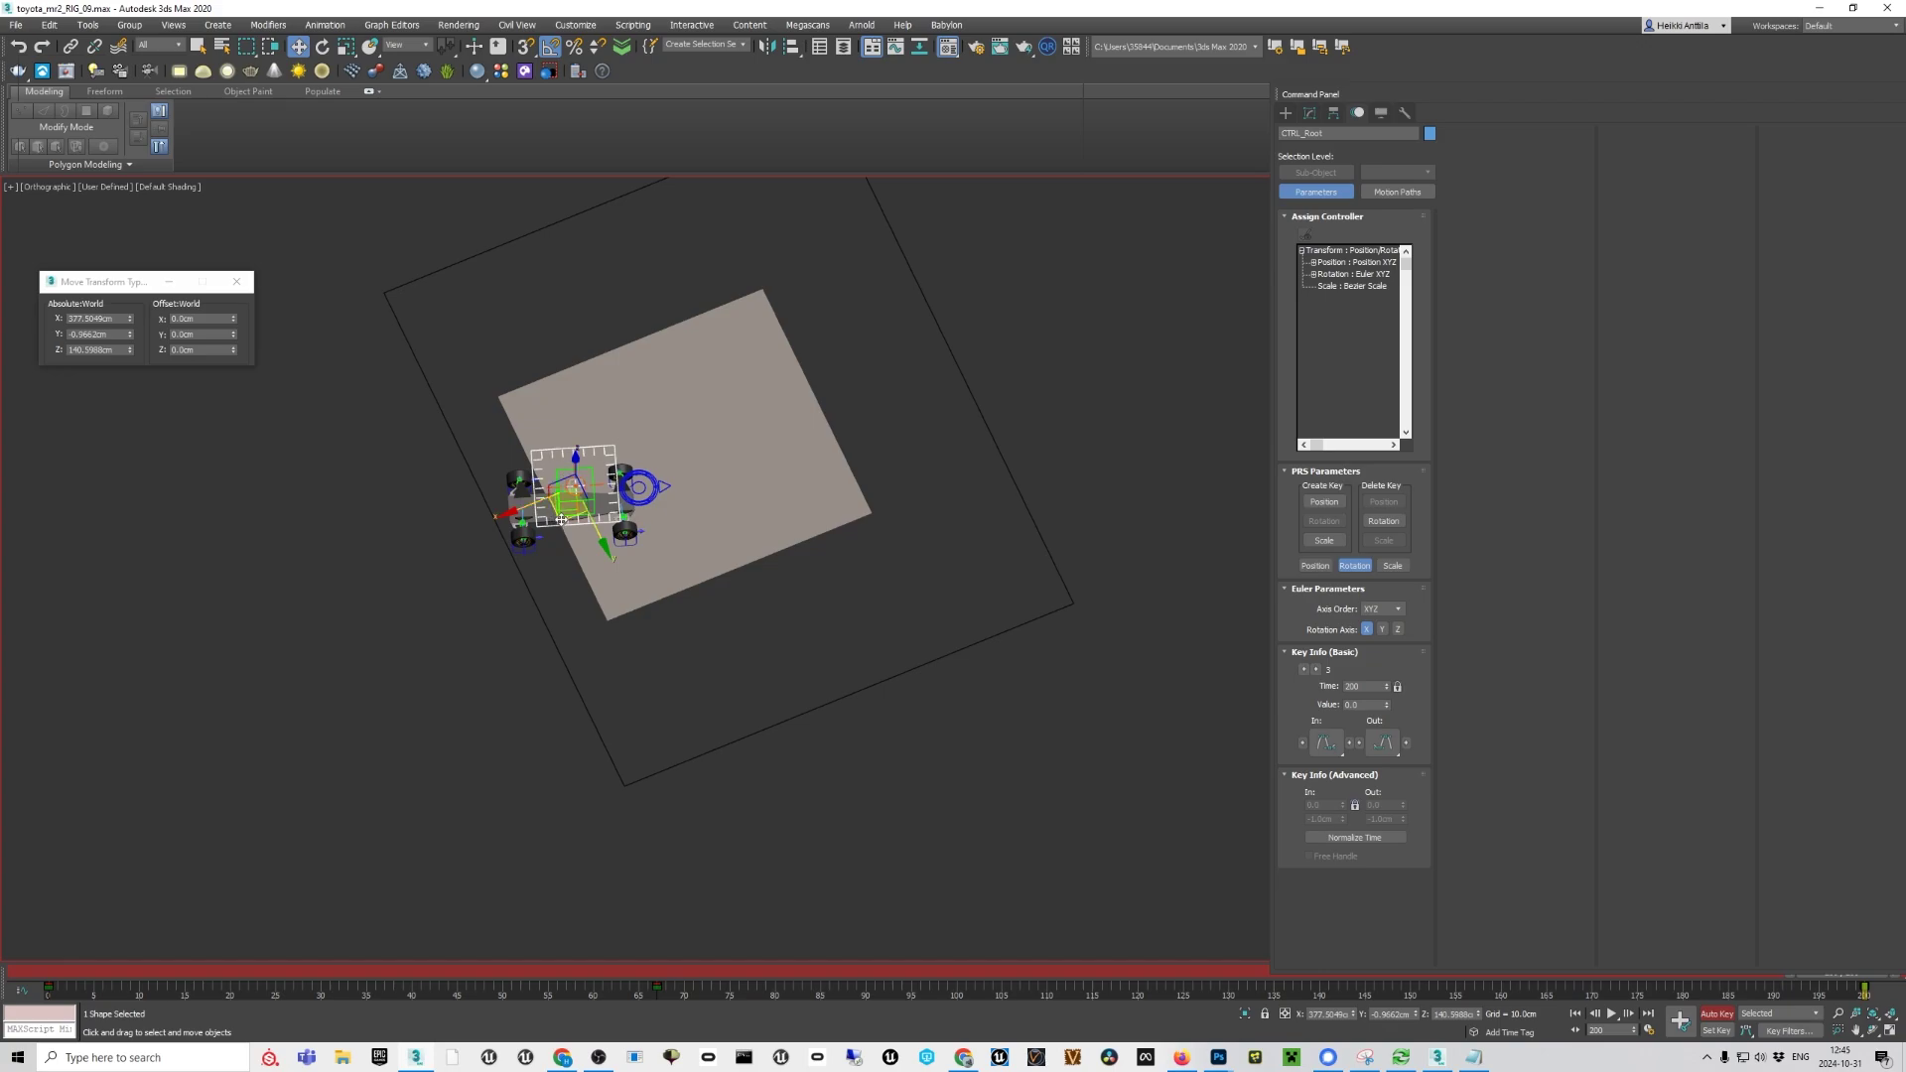
pyautogui.moveTo(565, 518); pyautogui.dragTo(855, 722)
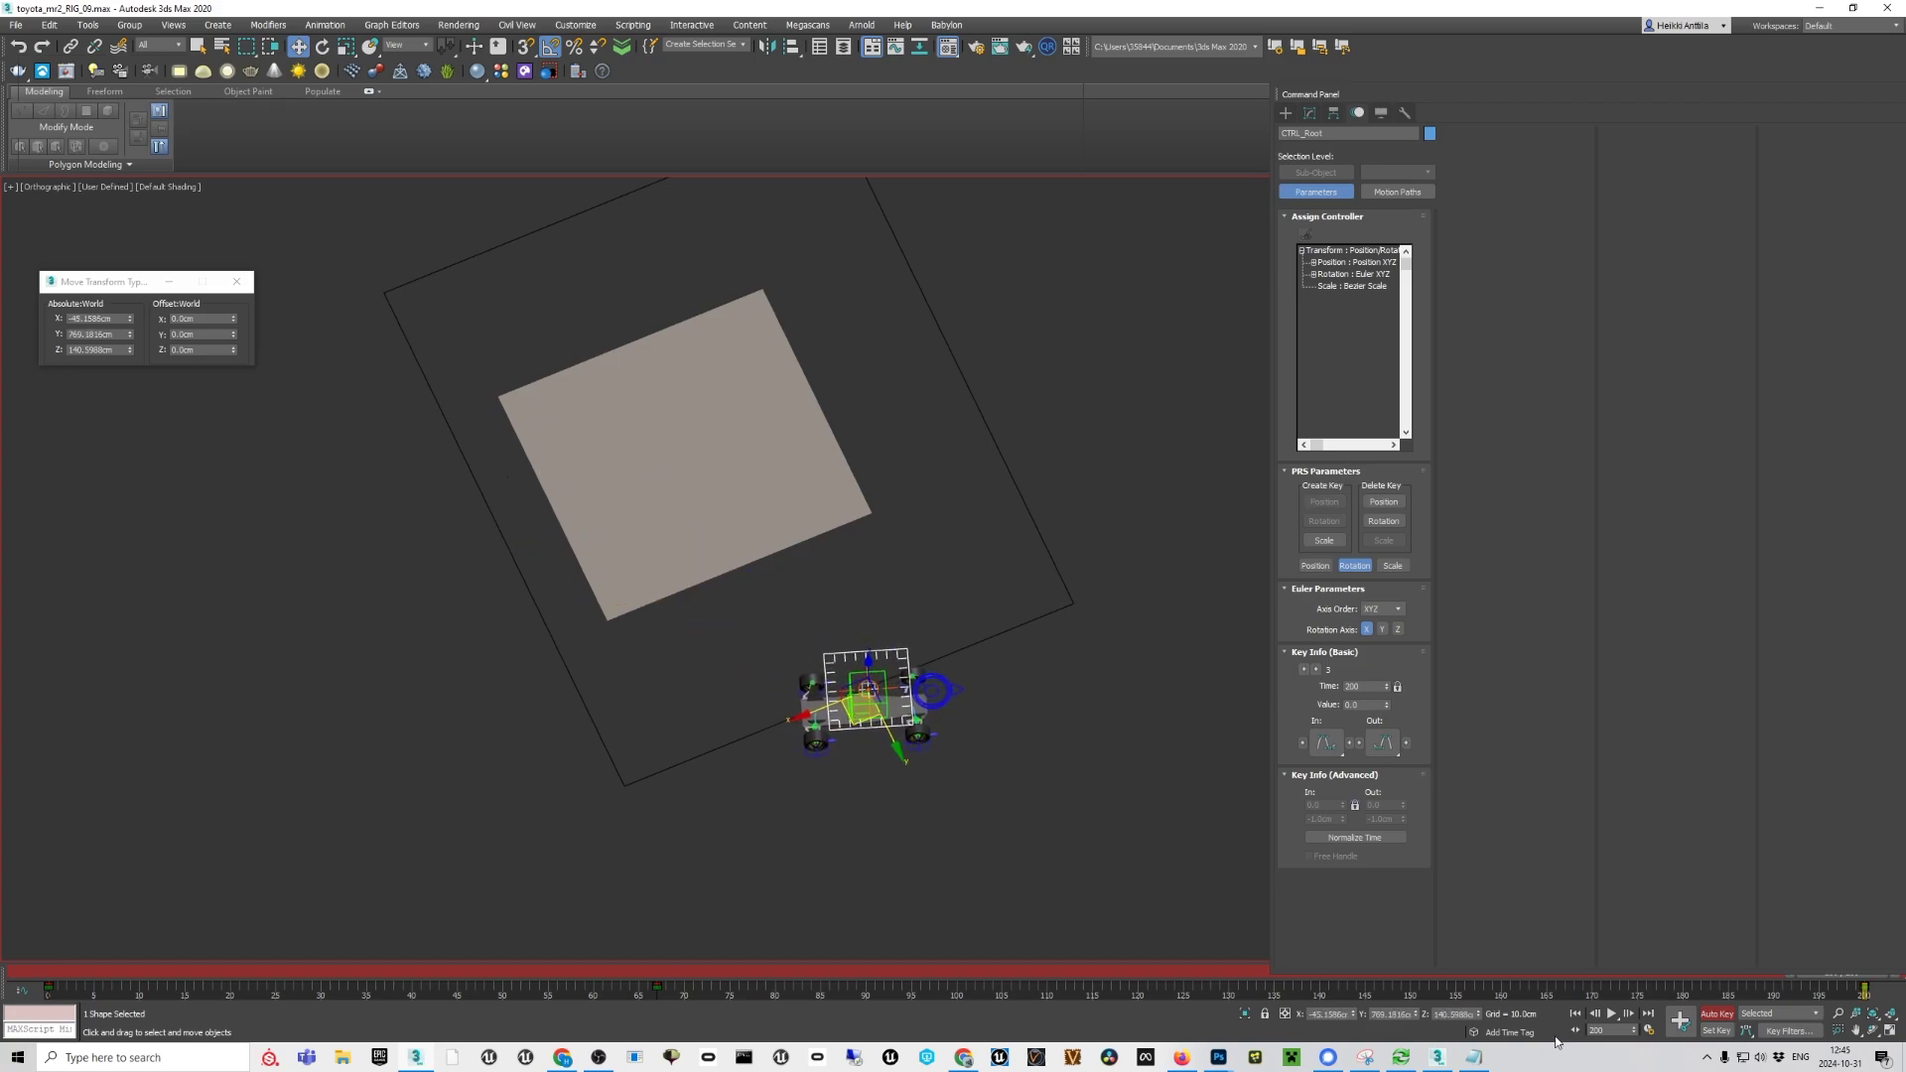
# Go to frame 142 and move CTRL_Root outward beyond the ground plane's corner to curve the car's route
pyautogui.moveTo(1083, 973); pyautogui.dragTo(1358, 996)
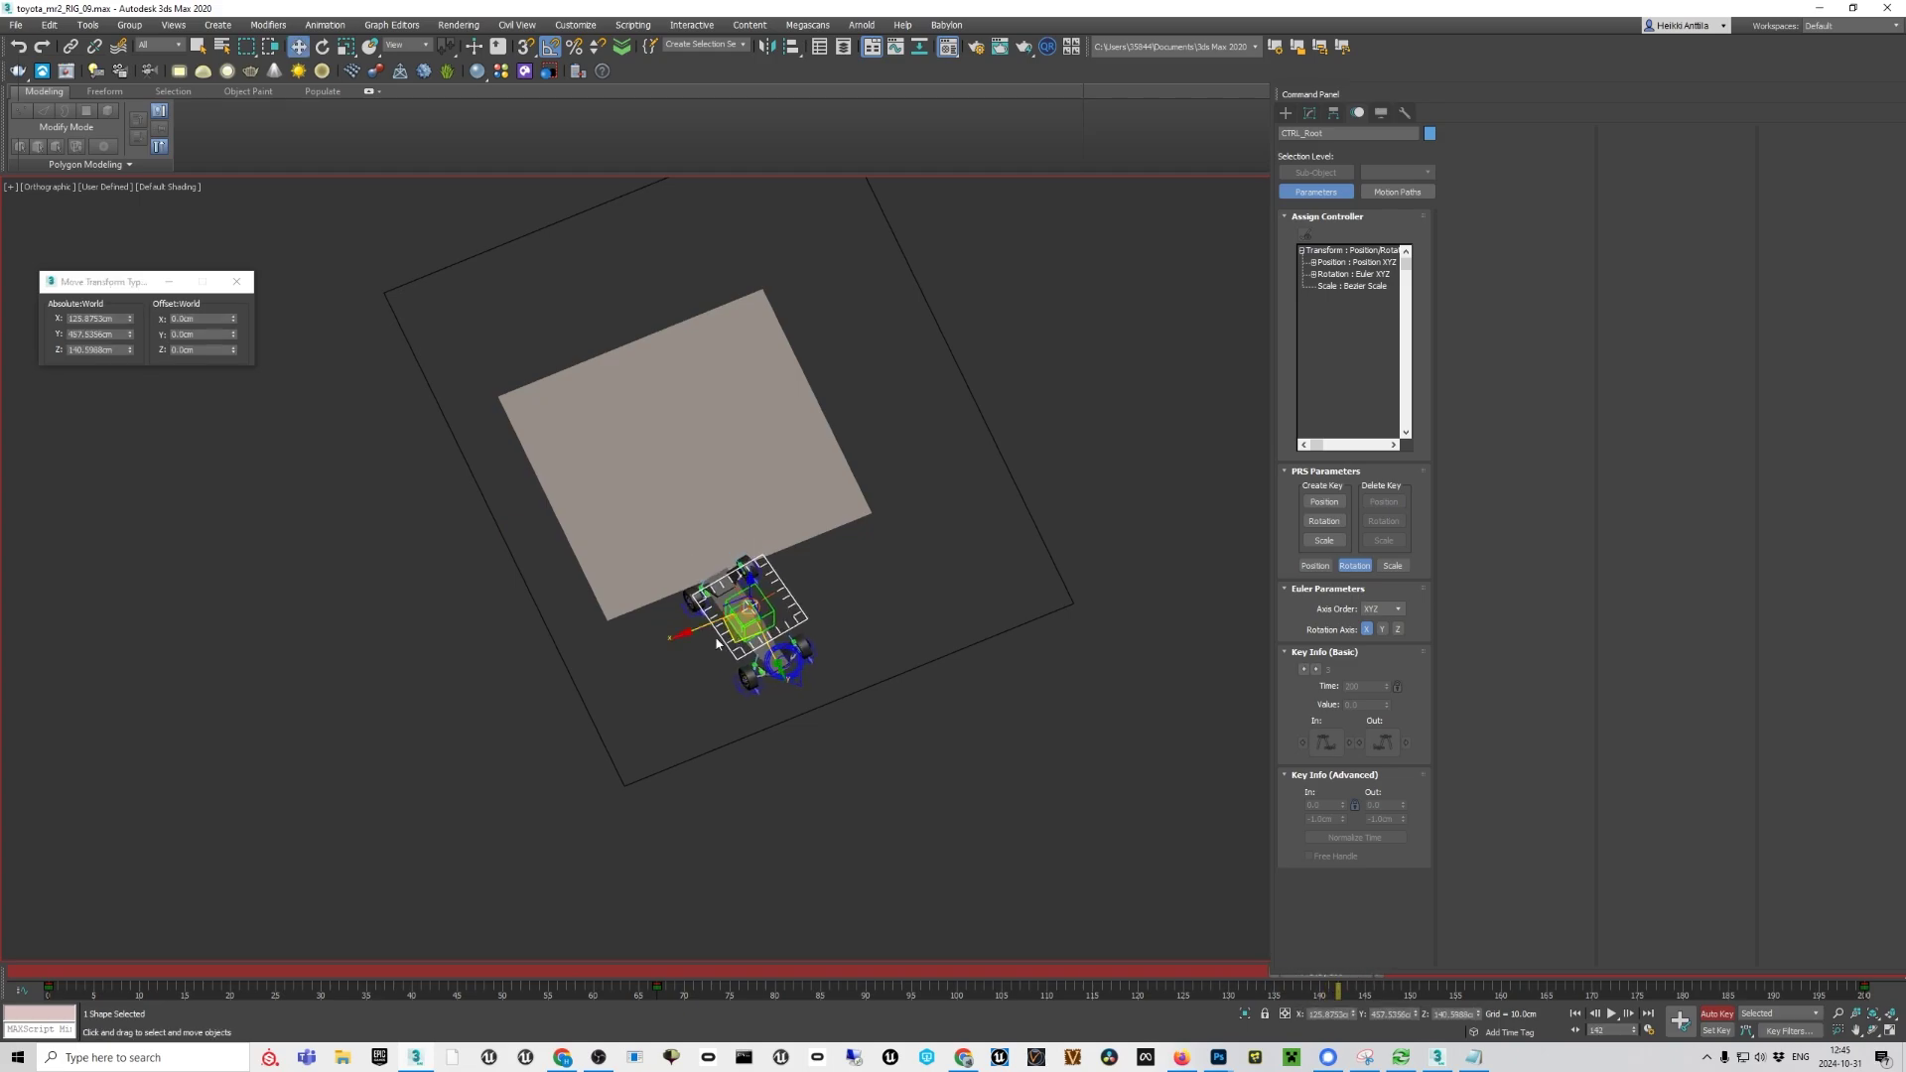
pyautogui.moveTo(743, 638); pyautogui.dragTo(638, 705)
pyautogui.press('e')
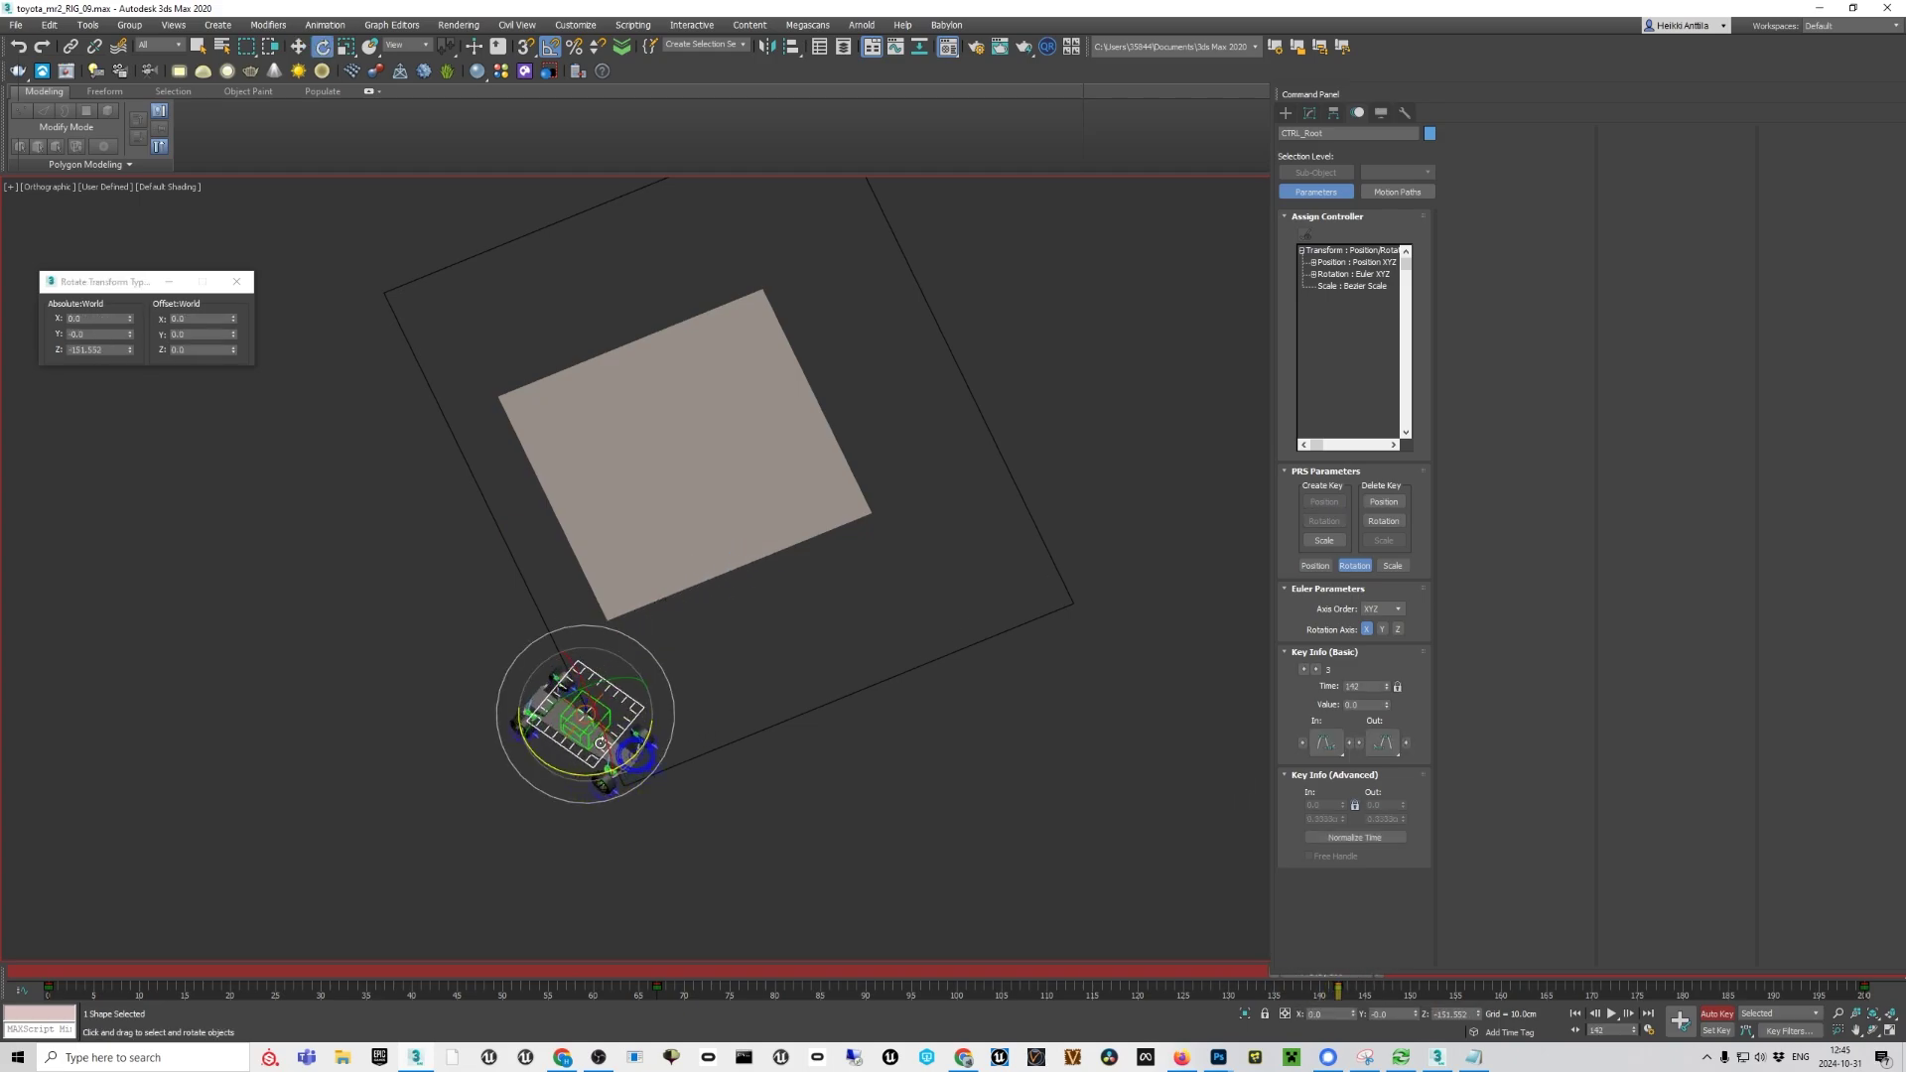
# Turn on the Motion Path display for CTRL_Root in its object properties to show the car's route
pyautogui.rightClick(636, 701)
pyautogui.rightClick(681, 761)
pyautogui.scroll(5, 588, 753)
pyautogui.rightClick(566, 770)
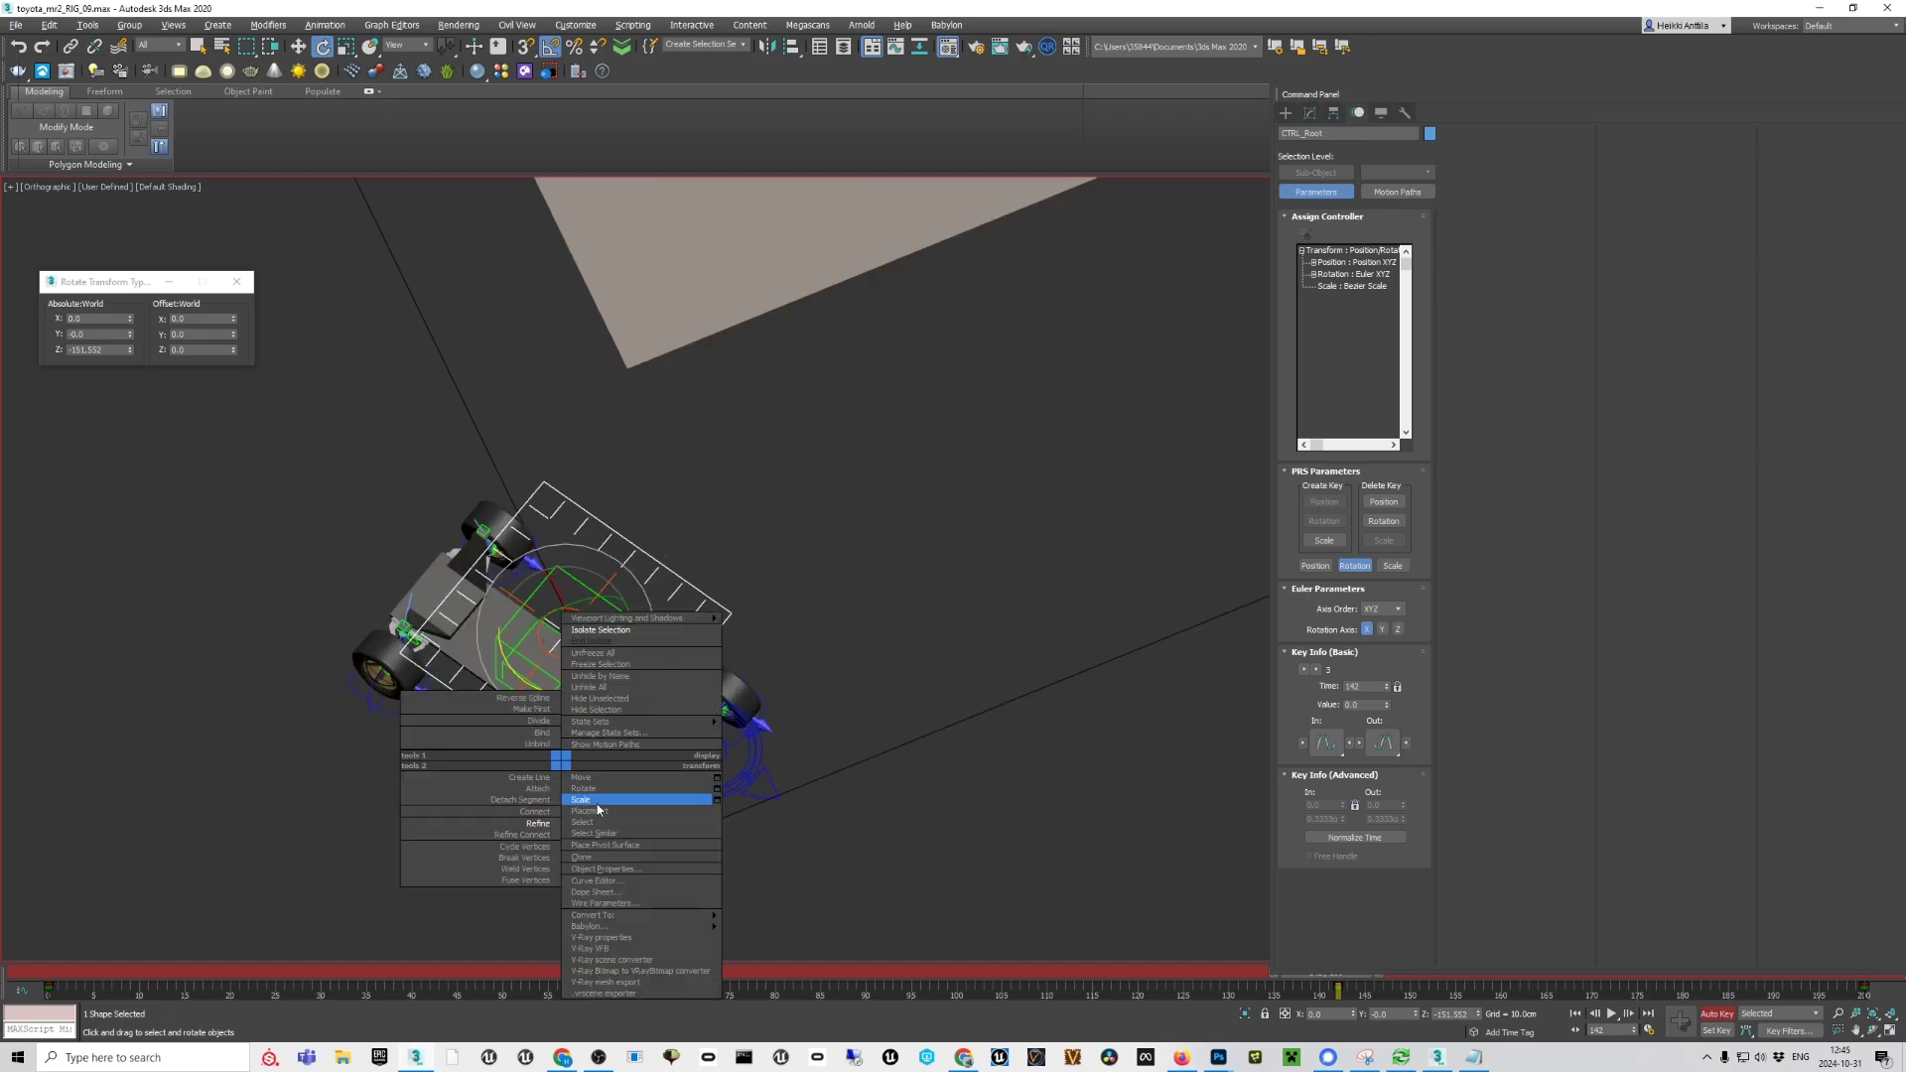
pyautogui.moveTo(617, 915)
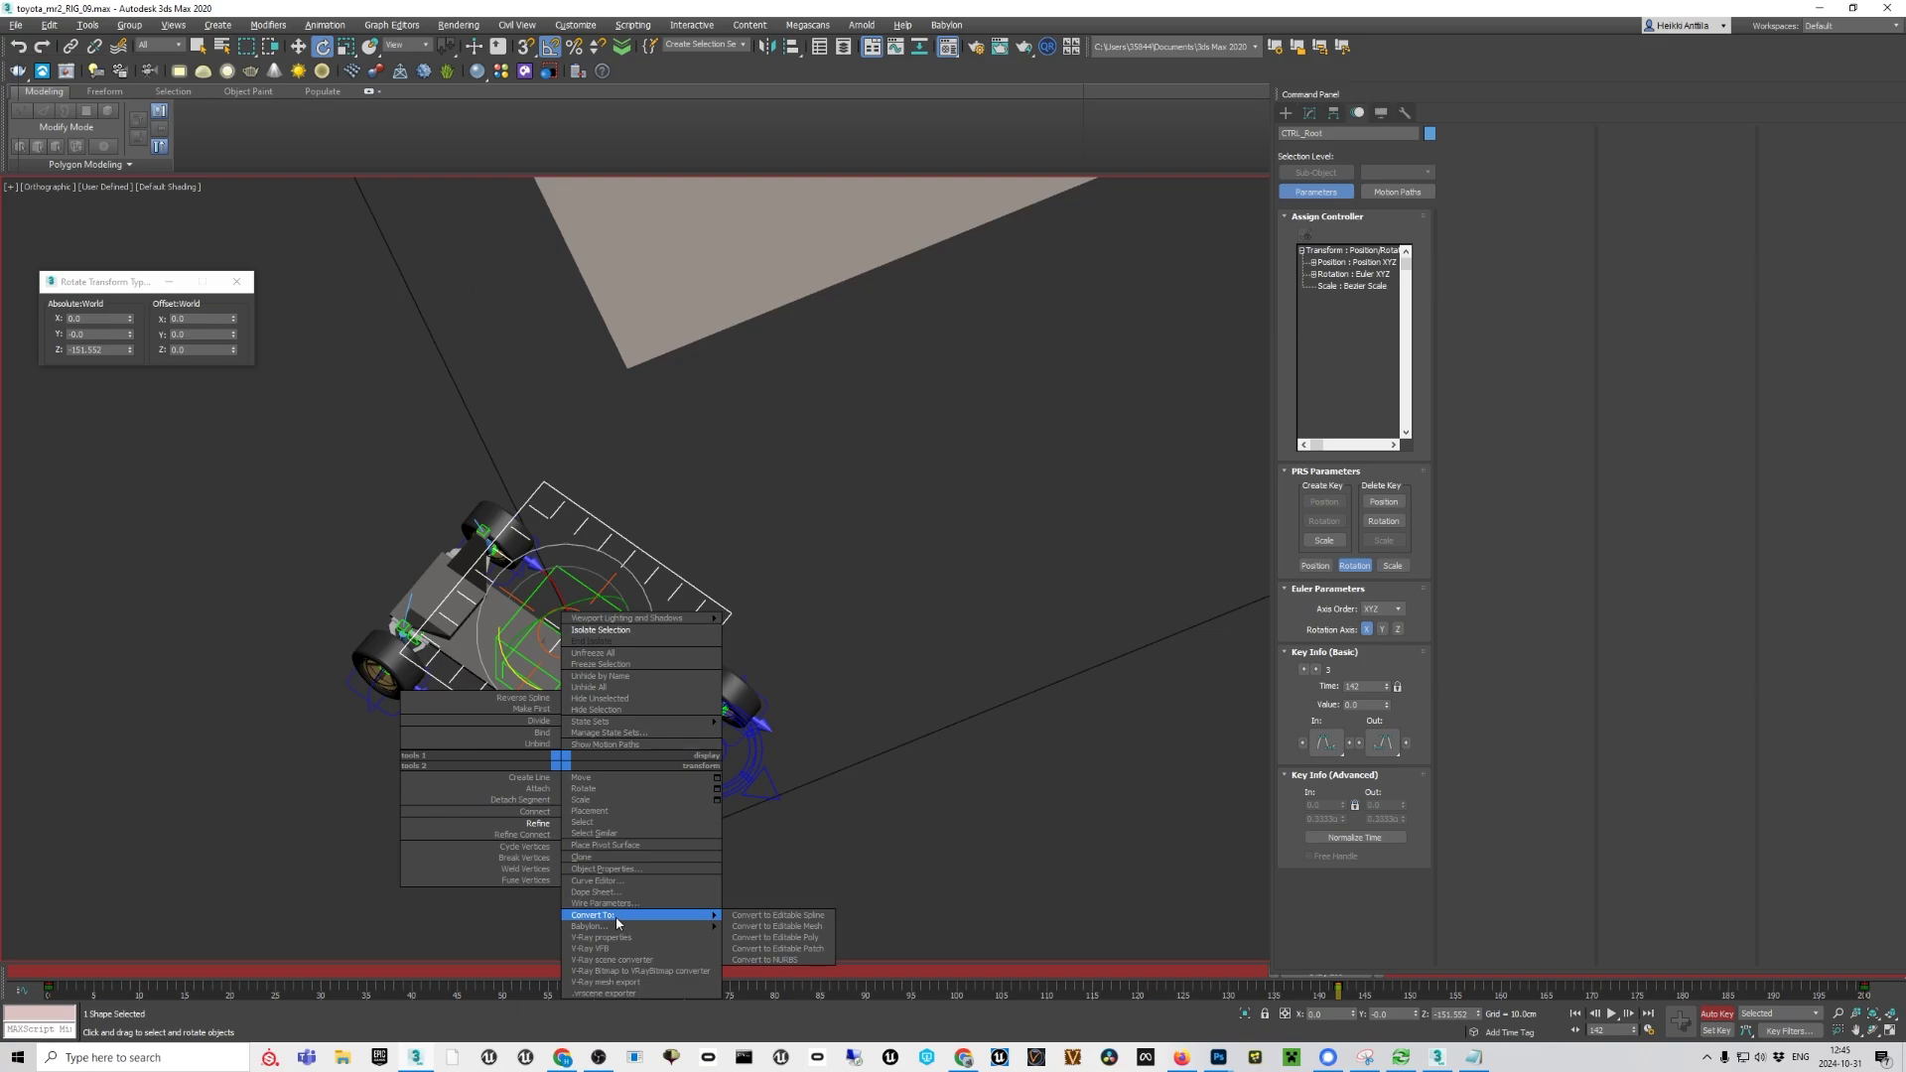
pyautogui.click(604, 868)
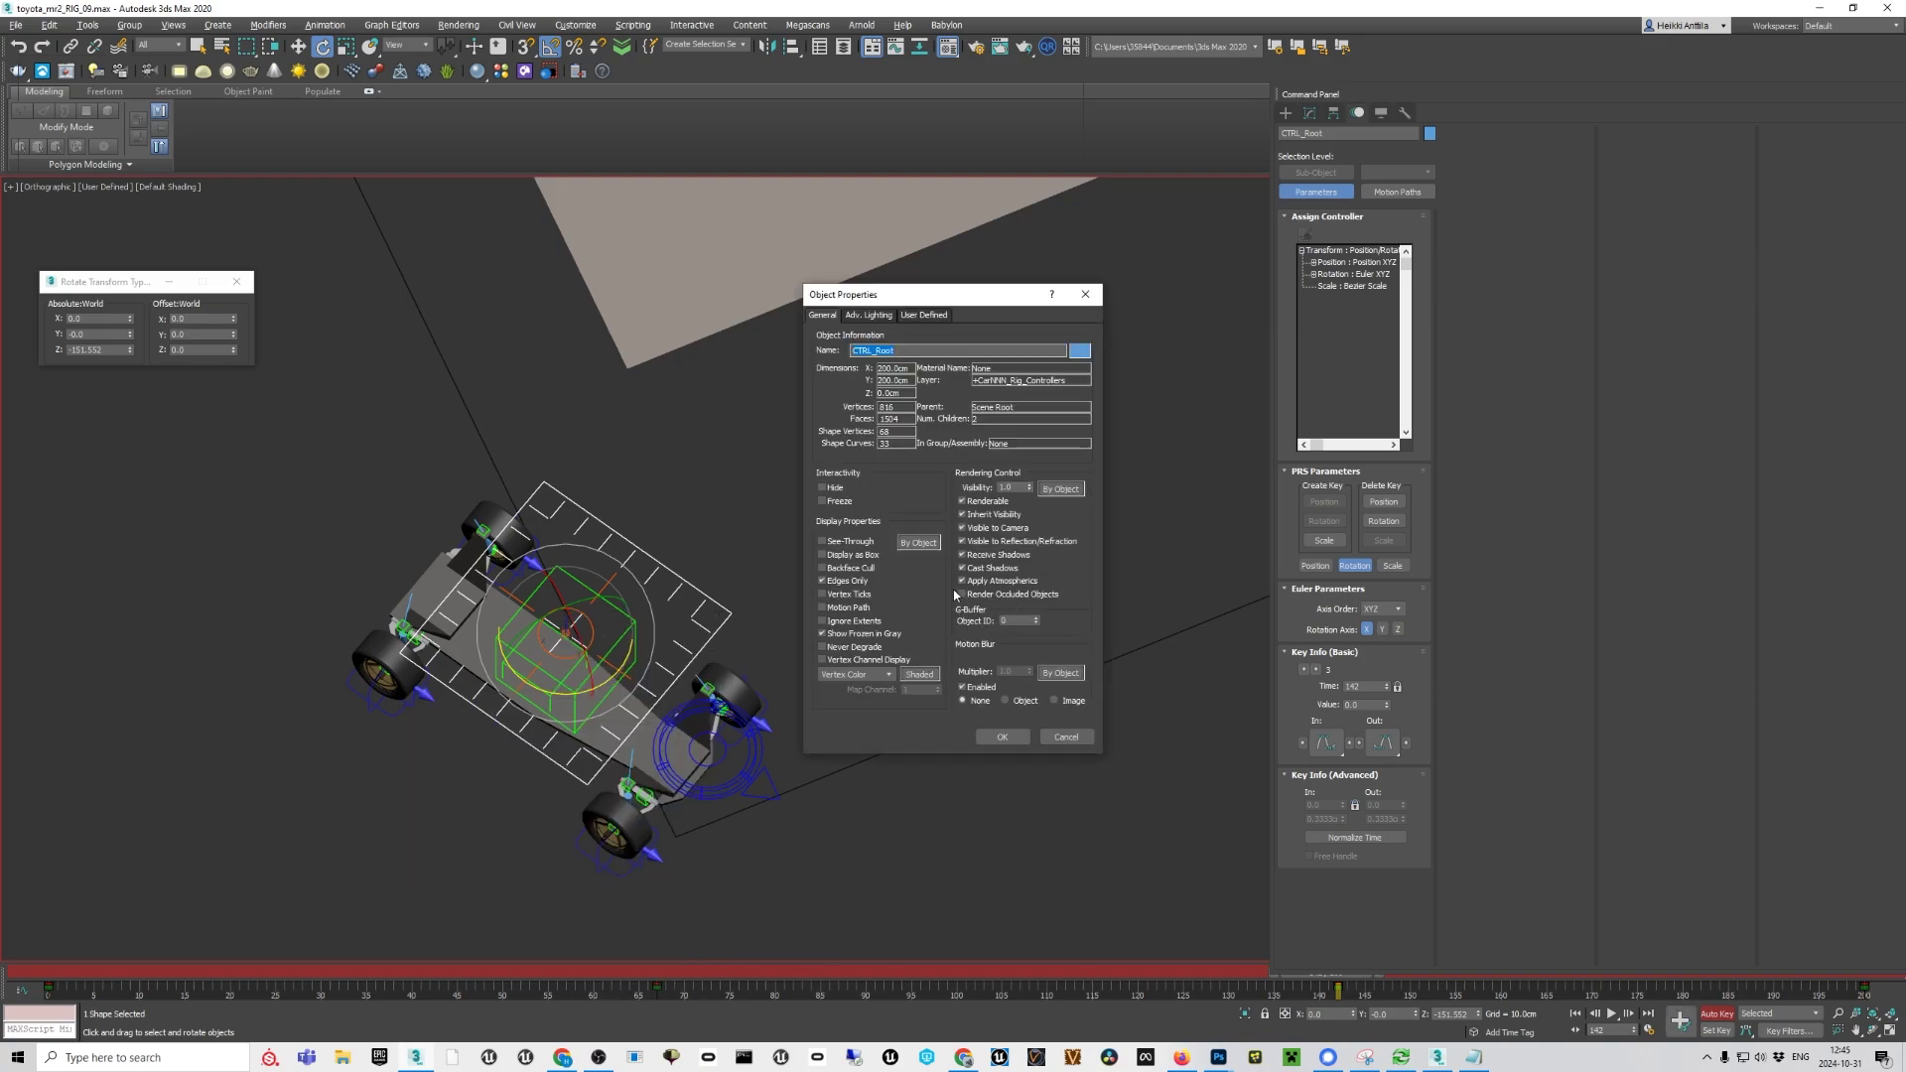
pyautogui.click(821, 609)
pyautogui.click(1022, 737)
pyautogui.scroll(-3, 779, 627)
pyautogui.keyDown('alt'); pyautogui.moveTo(778, 625); pyautogui.dragTo(817, 663, button='middle'); pyautogui.keyUp('alt')
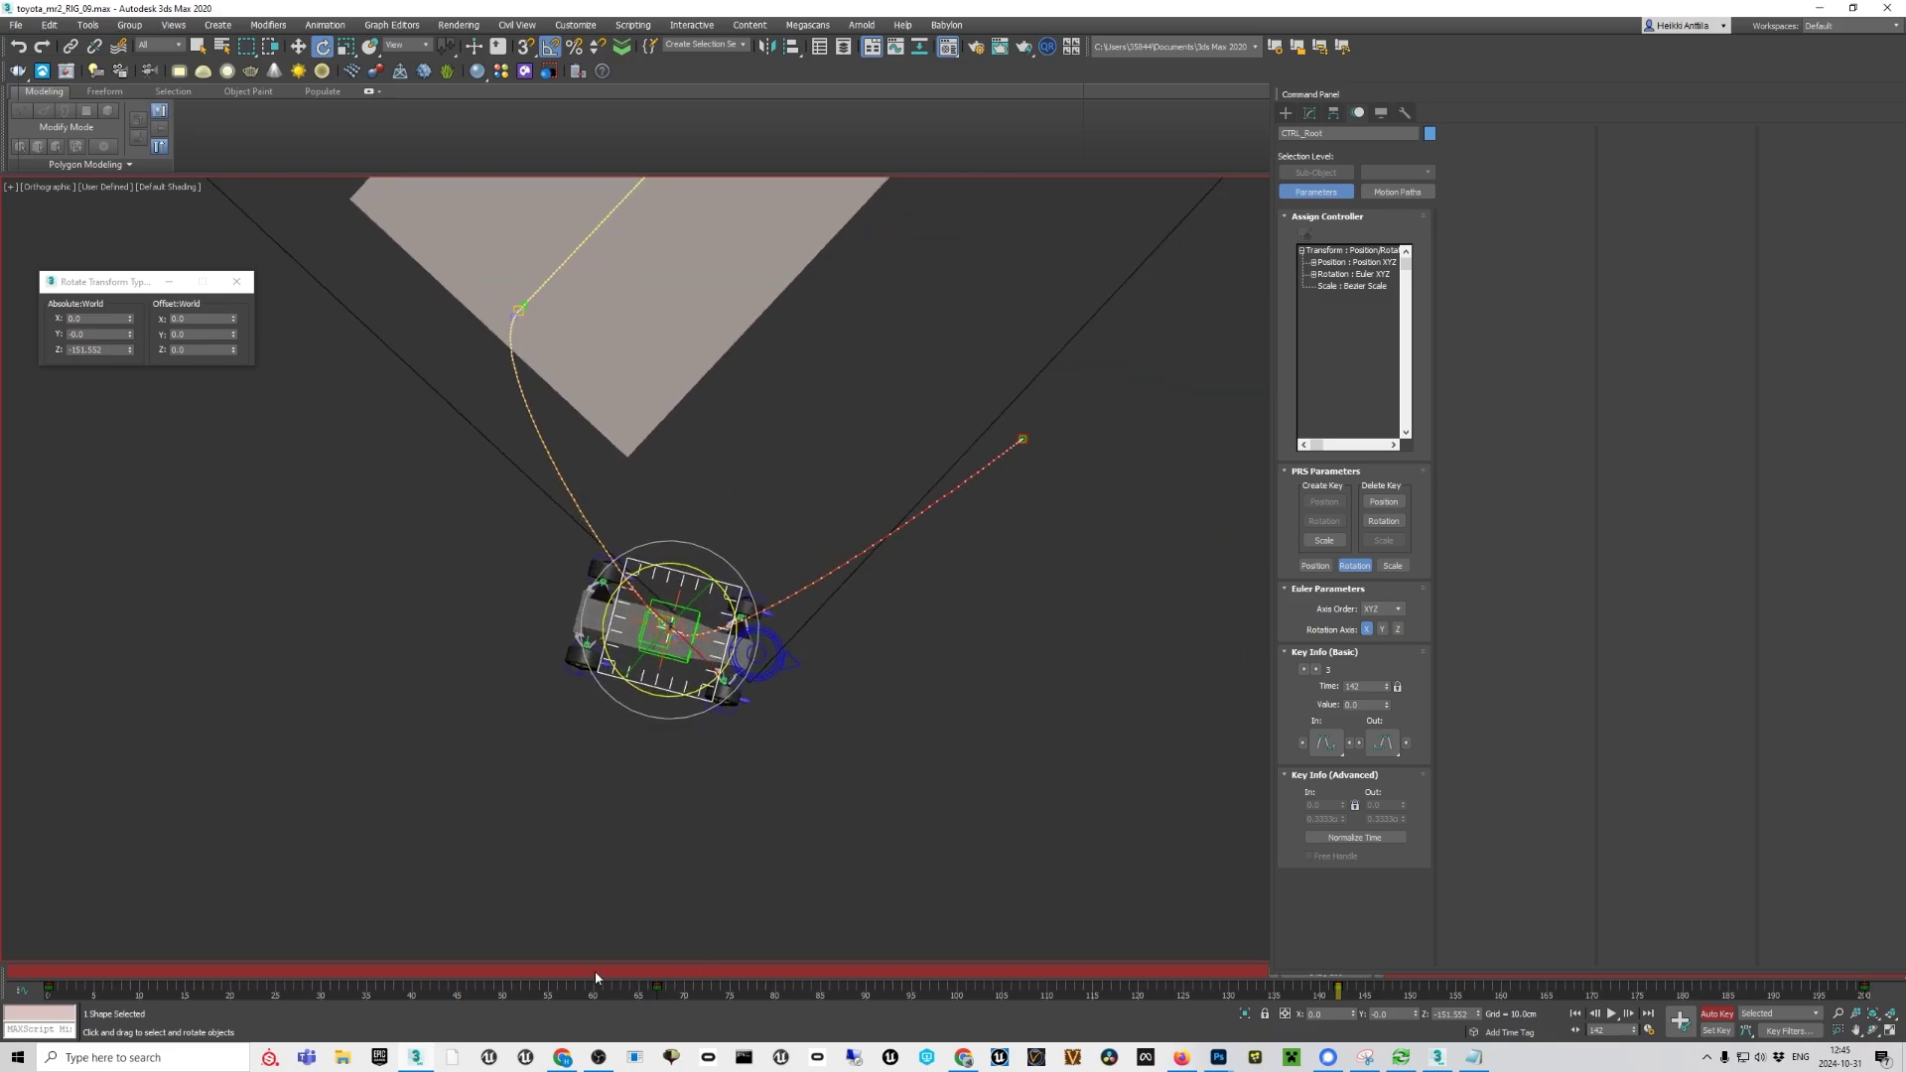
# Move the Command Panel out of the way so the viewport fills the window, and frame the car with its trajectory
pyautogui.moveTo(1201, 956); pyautogui.dragTo(979, 961, button='middle')
pyautogui.moveTo(1175, 965); pyautogui.dragTo(998, 965, button='middle')
pyautogui.moveTo(1440, 94); pyautogui.dragTo(0, 327)
pyautogui.moveTo(169, 446); pyautogui.dragTo(645, 493, button='middle')
pyautogui.scroll(4, 961, 527)
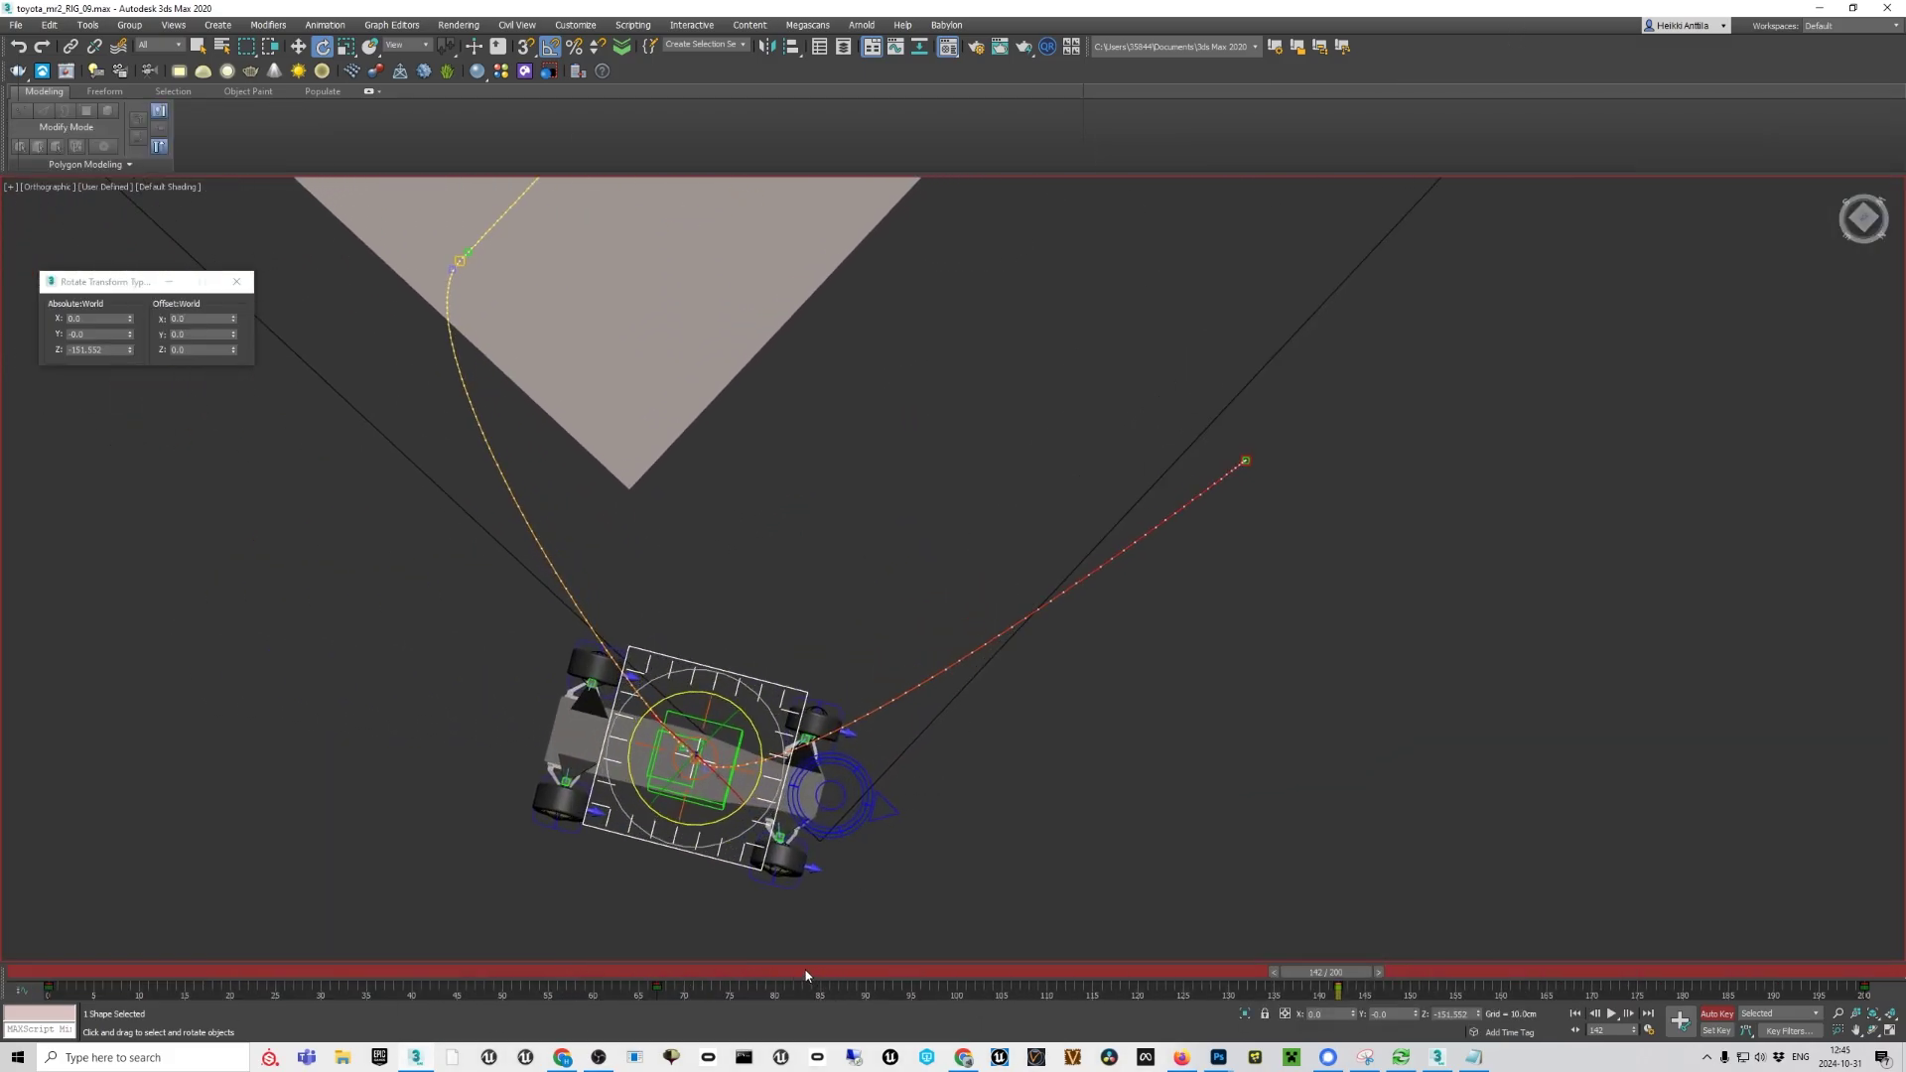
# Keyframe CTRL_Root at frame 175, moving it outward to widen the curve and rotating it about Z to follow the path
pyautogui.moveTo(806, 972); pyautogui.dragTo(1638, 968)
pyautogui.press('w')
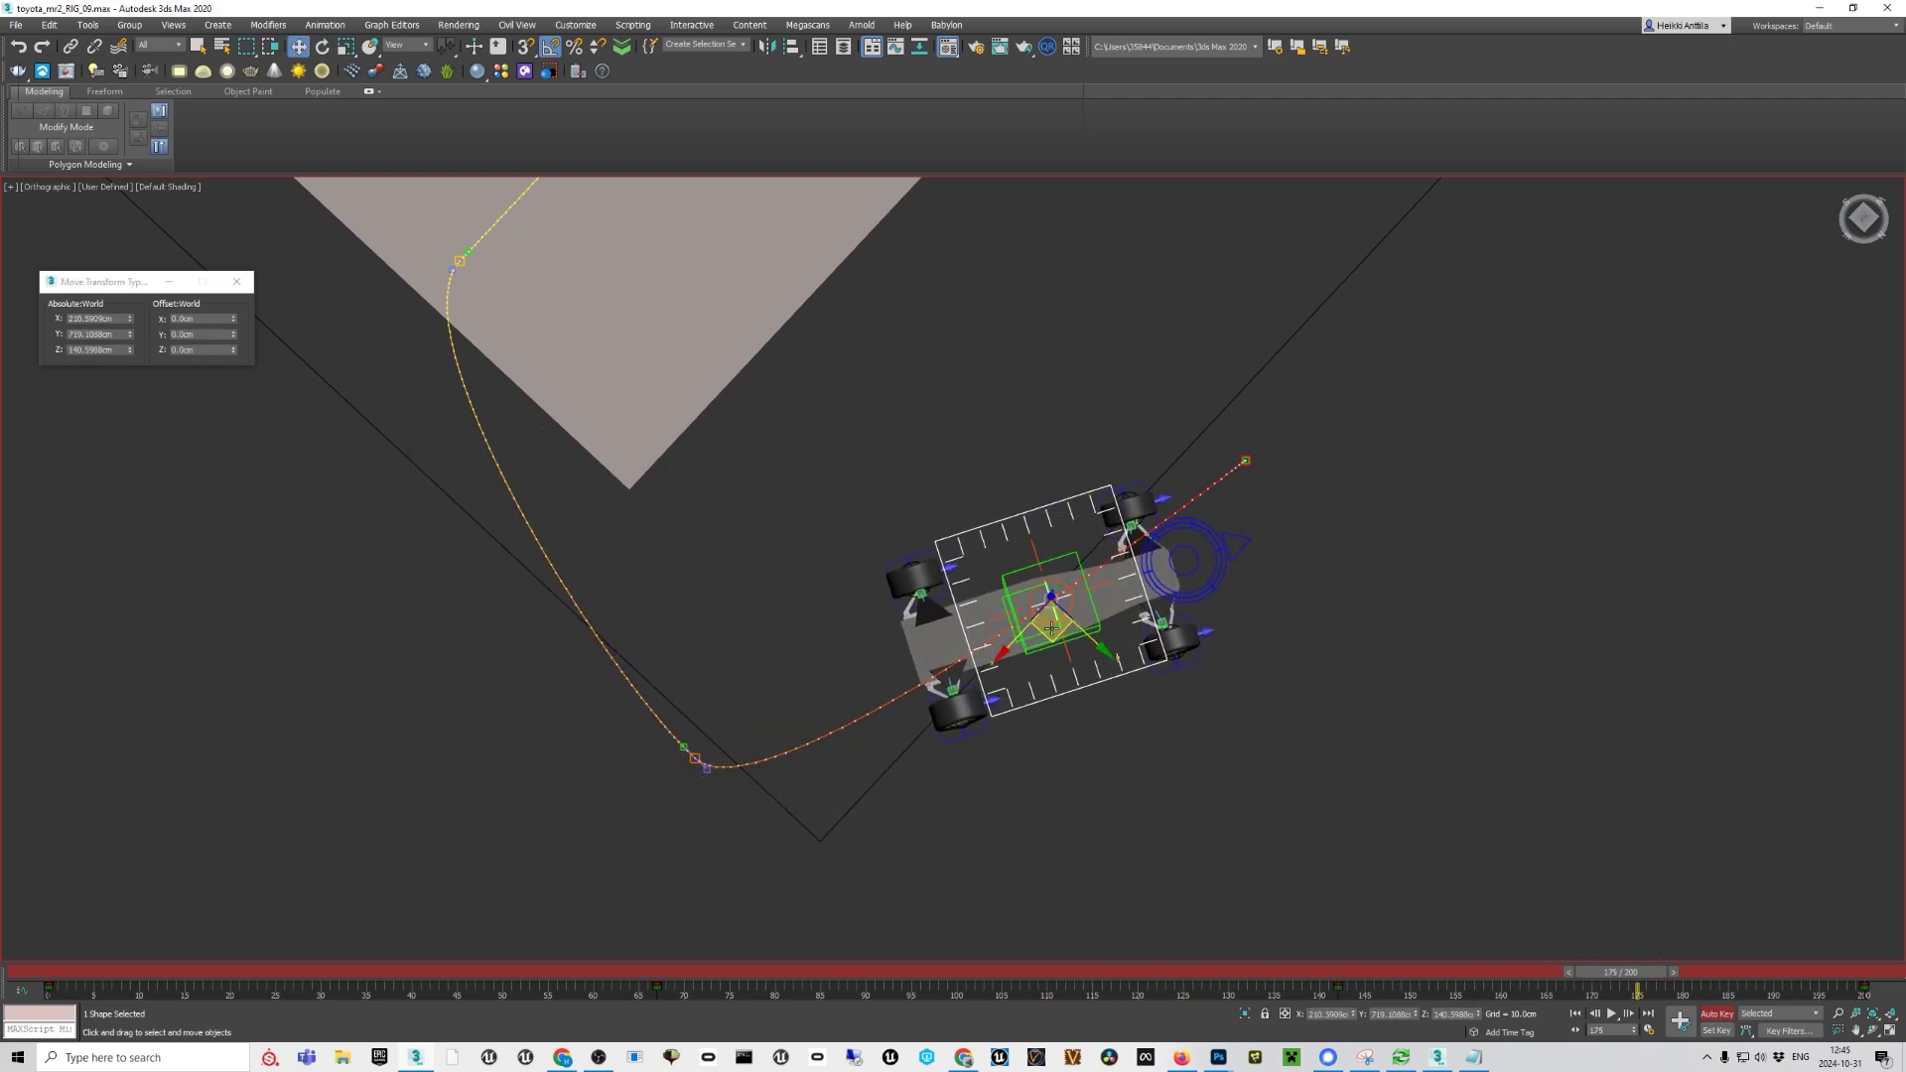
pyautogui.moveTo(1062, 637); pyautogui.dragTo(1183, 718)
pyautogui.press('e')
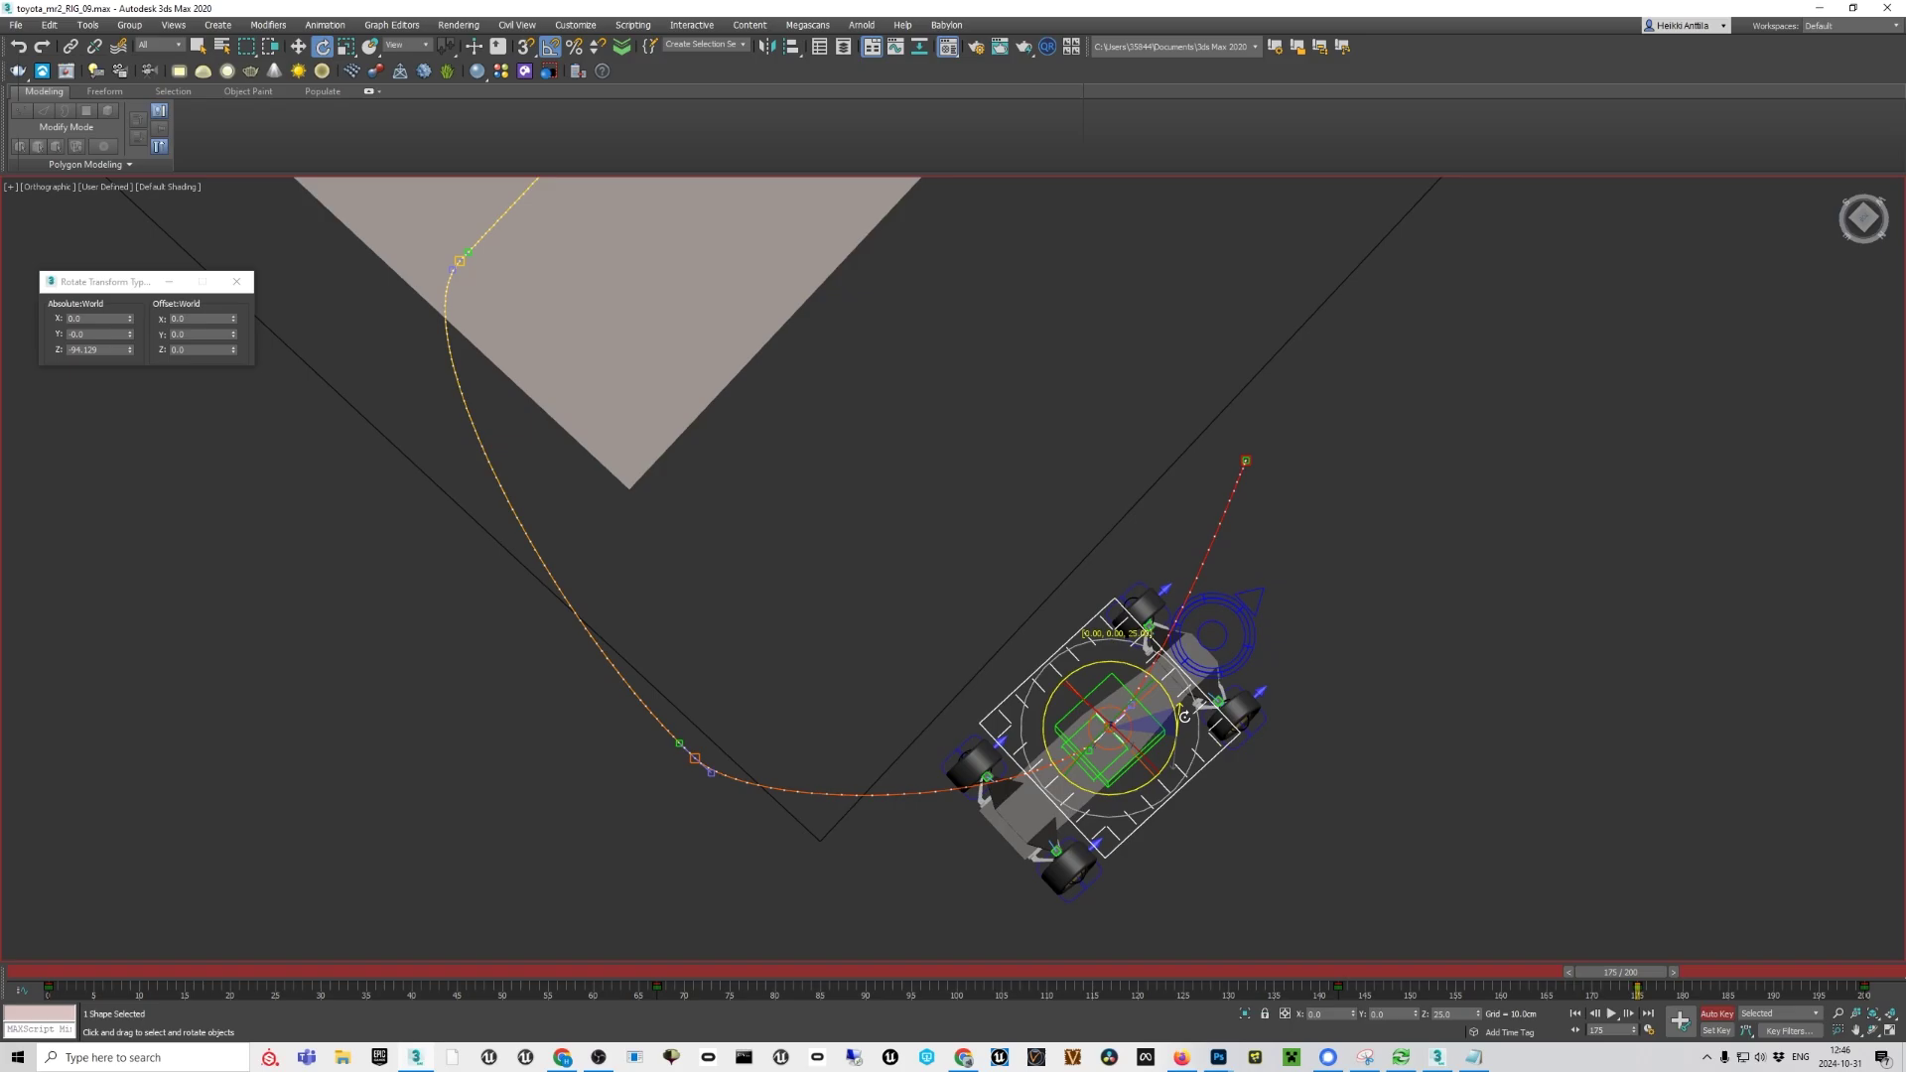
# Keyframe CTRL_Root at frame 110, shifting it outward beside the ground plane and rotating it about Z to align with the trajectory
pyautogui.moveTo(1609, 978); pyautogui.dragTo(1039, 953)
pyautogui.press('w')
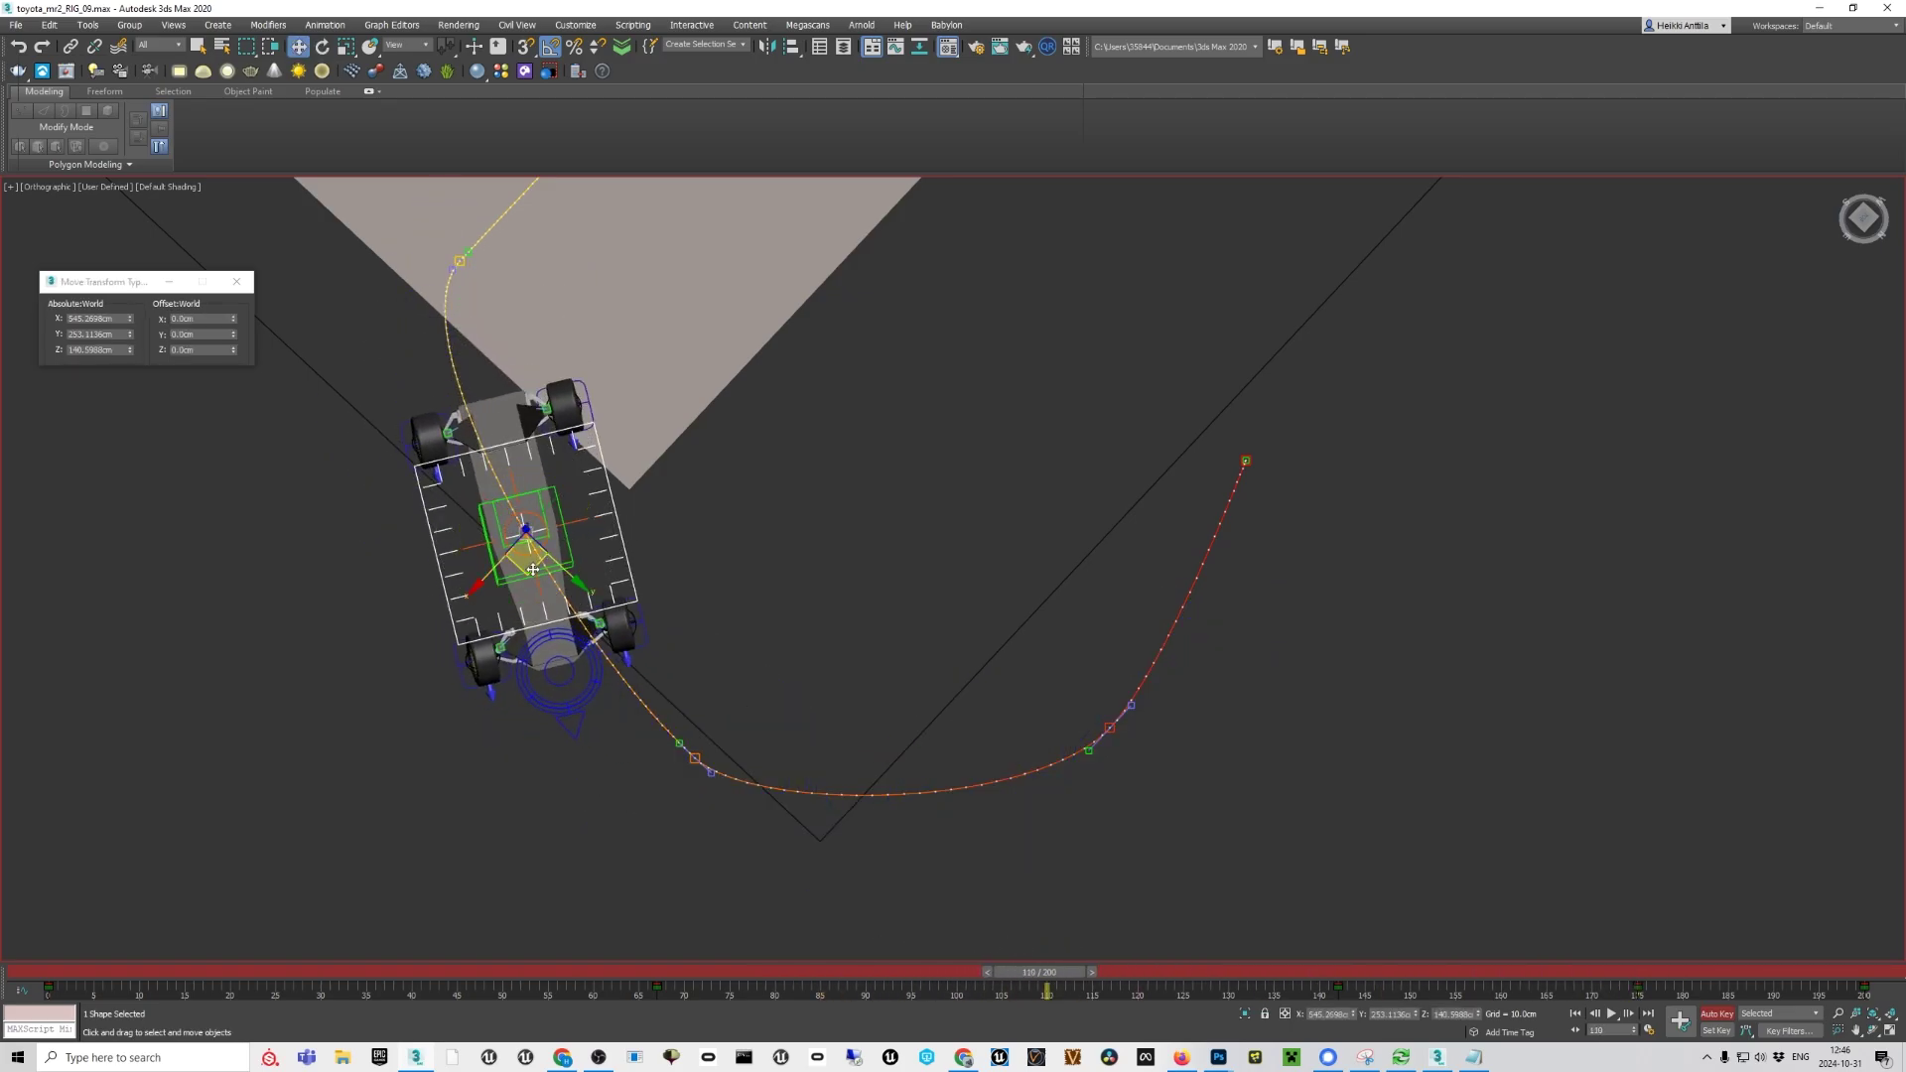
pyautogui.moveTo(535, 573); pyautogui.dragTo(544, 618)
pyautogui.press('e')
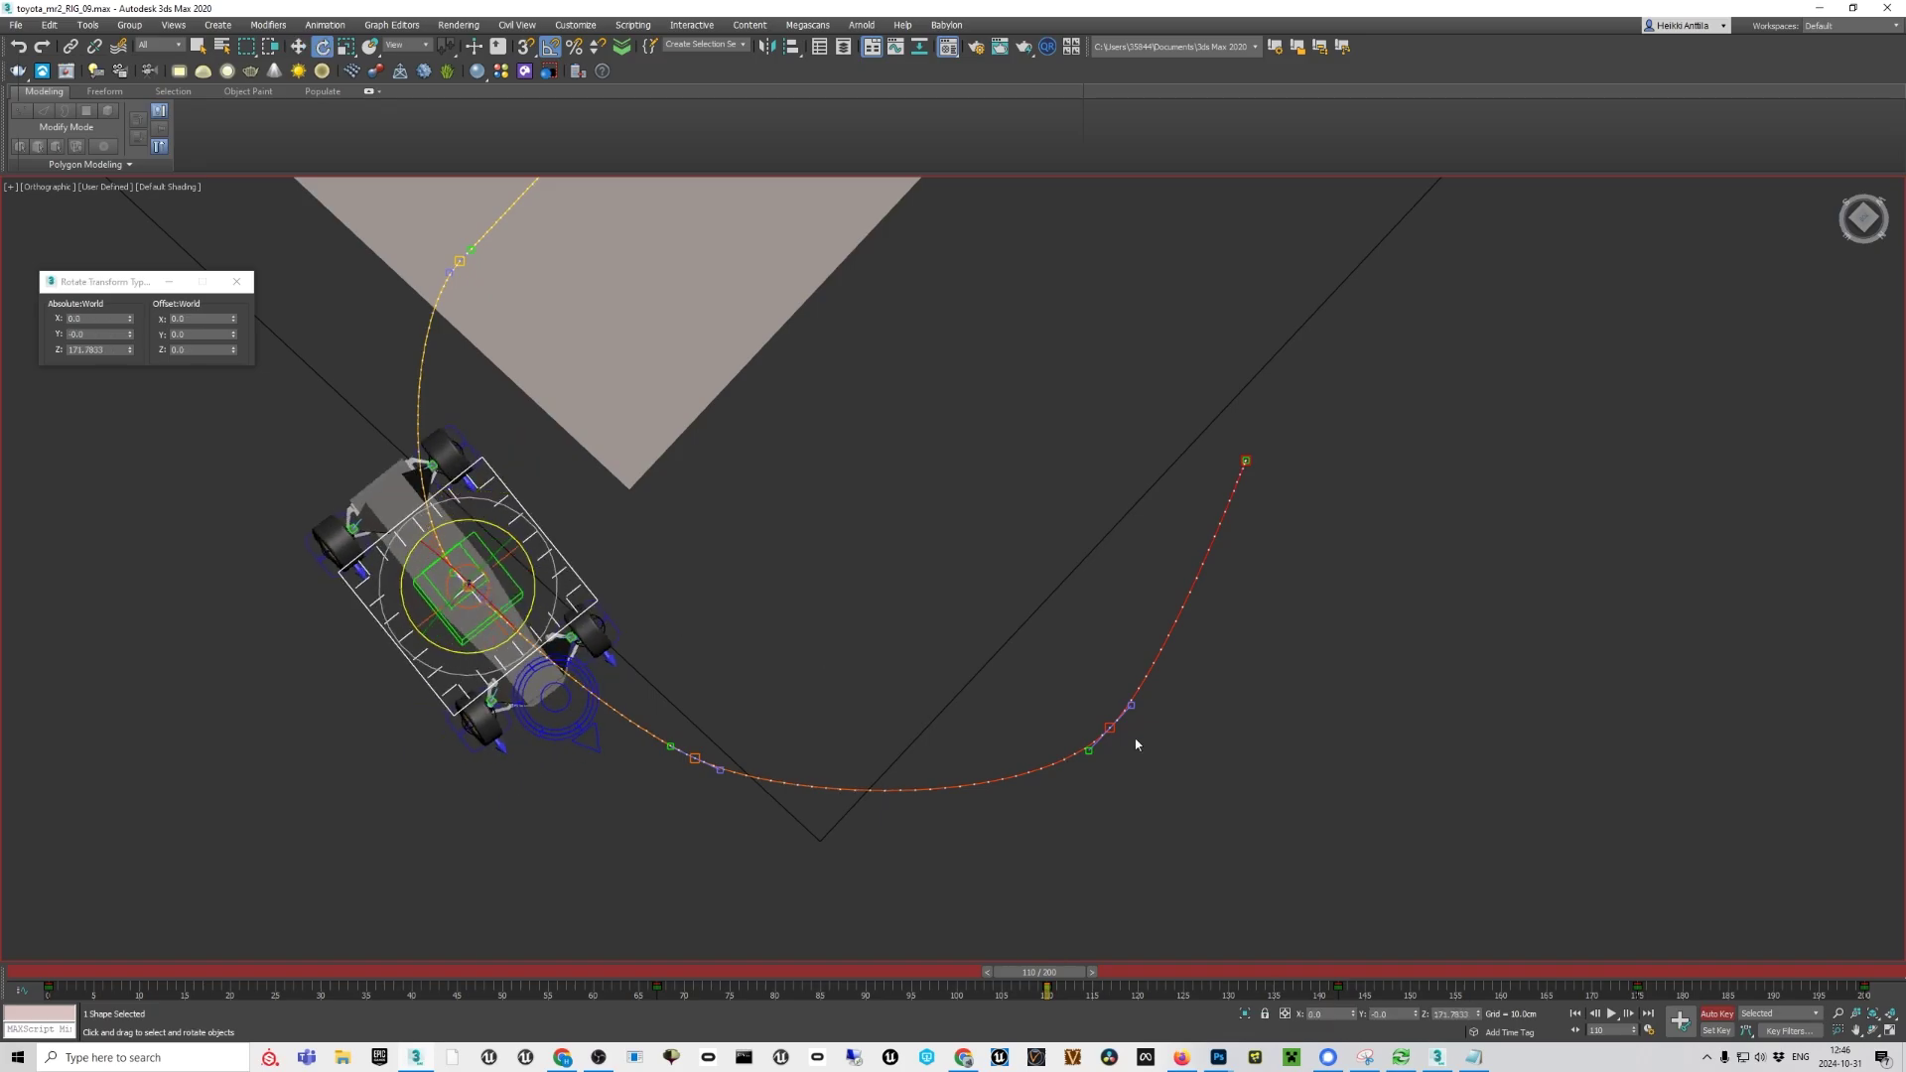
# Turn off Auto Key and scrub the animation from the start while viewing the car's wheels from the side
pyautogui.keyDown('alt'); pyautogui.moveTo(824, 635); pyautogui.dragTo(899, 497, button='middle'); pyautogui.keyUp('alt')
pyautogui.scroll(4, 477, 683)
pyautogui.moveTo(532, 681); pyautogui.dragTo(755, 714, button='middle')
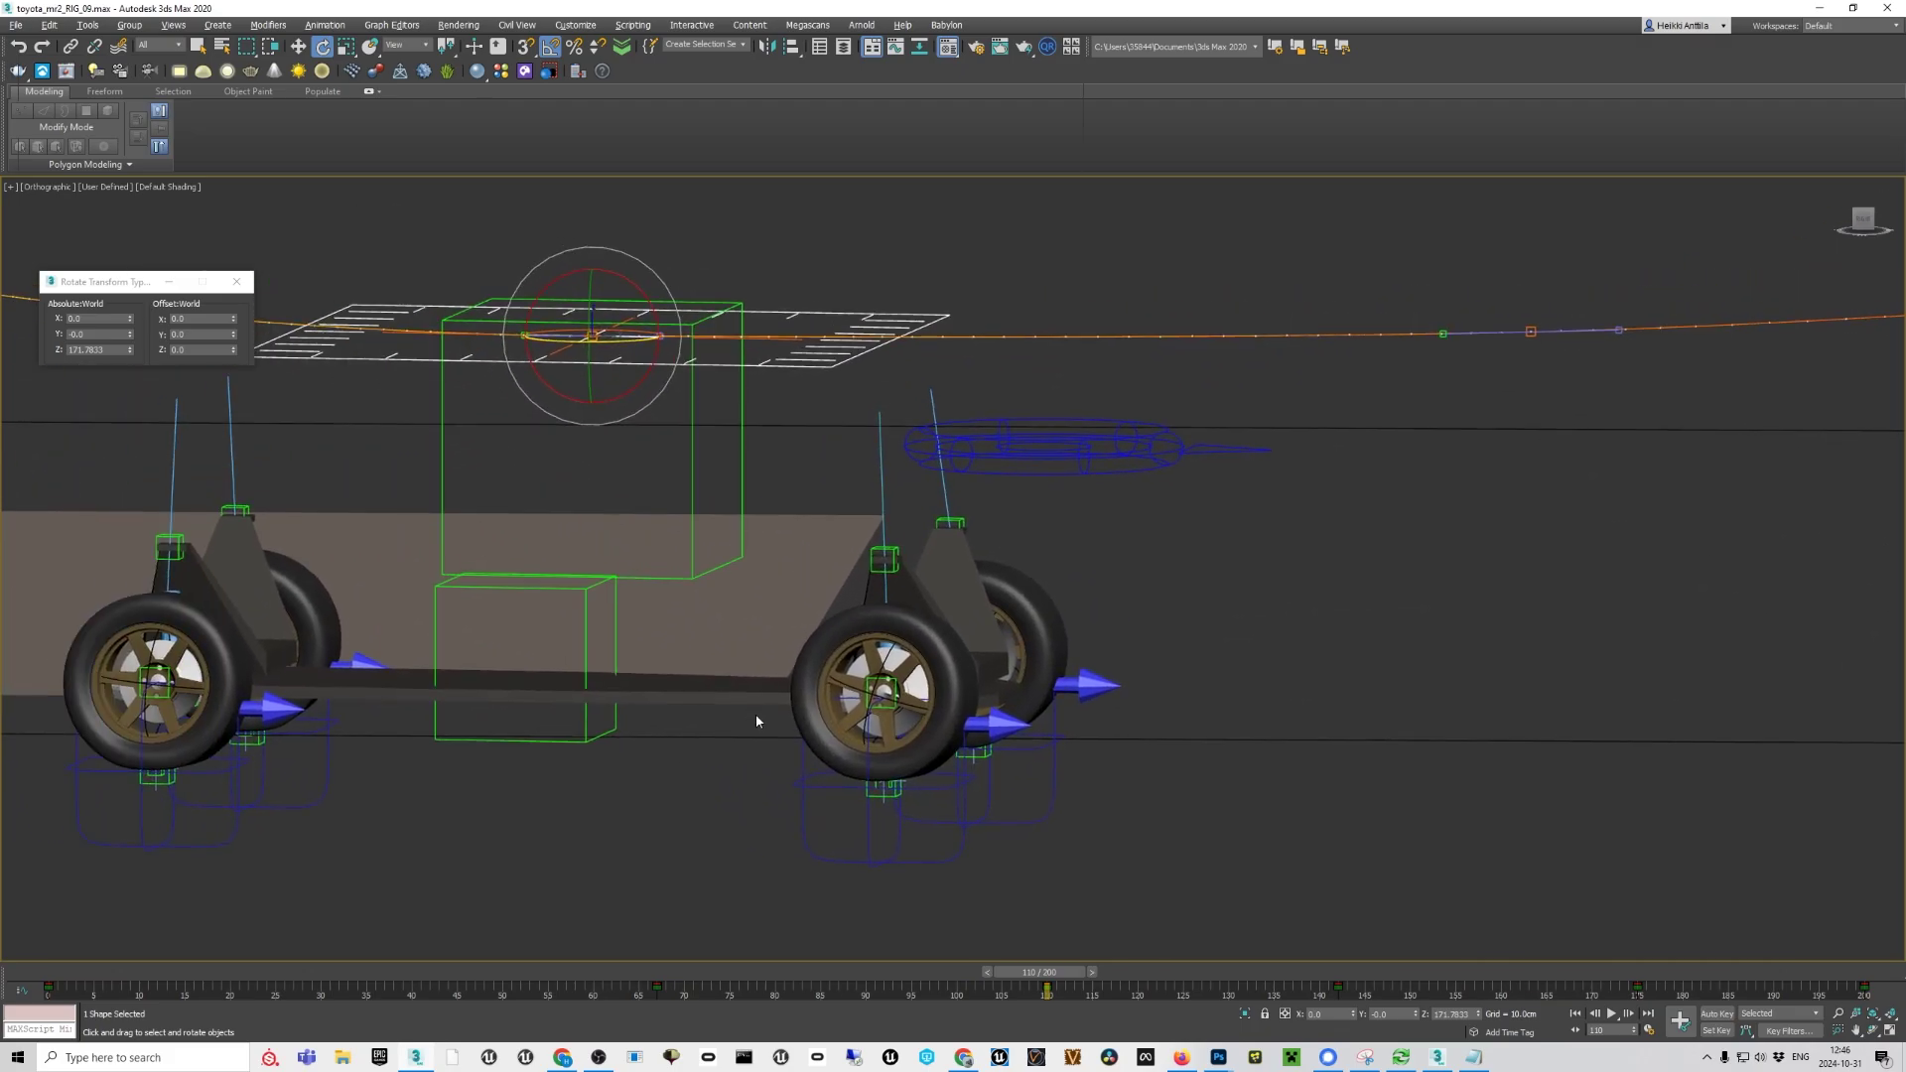
pyautogui.scroll(-1, 755, 715)
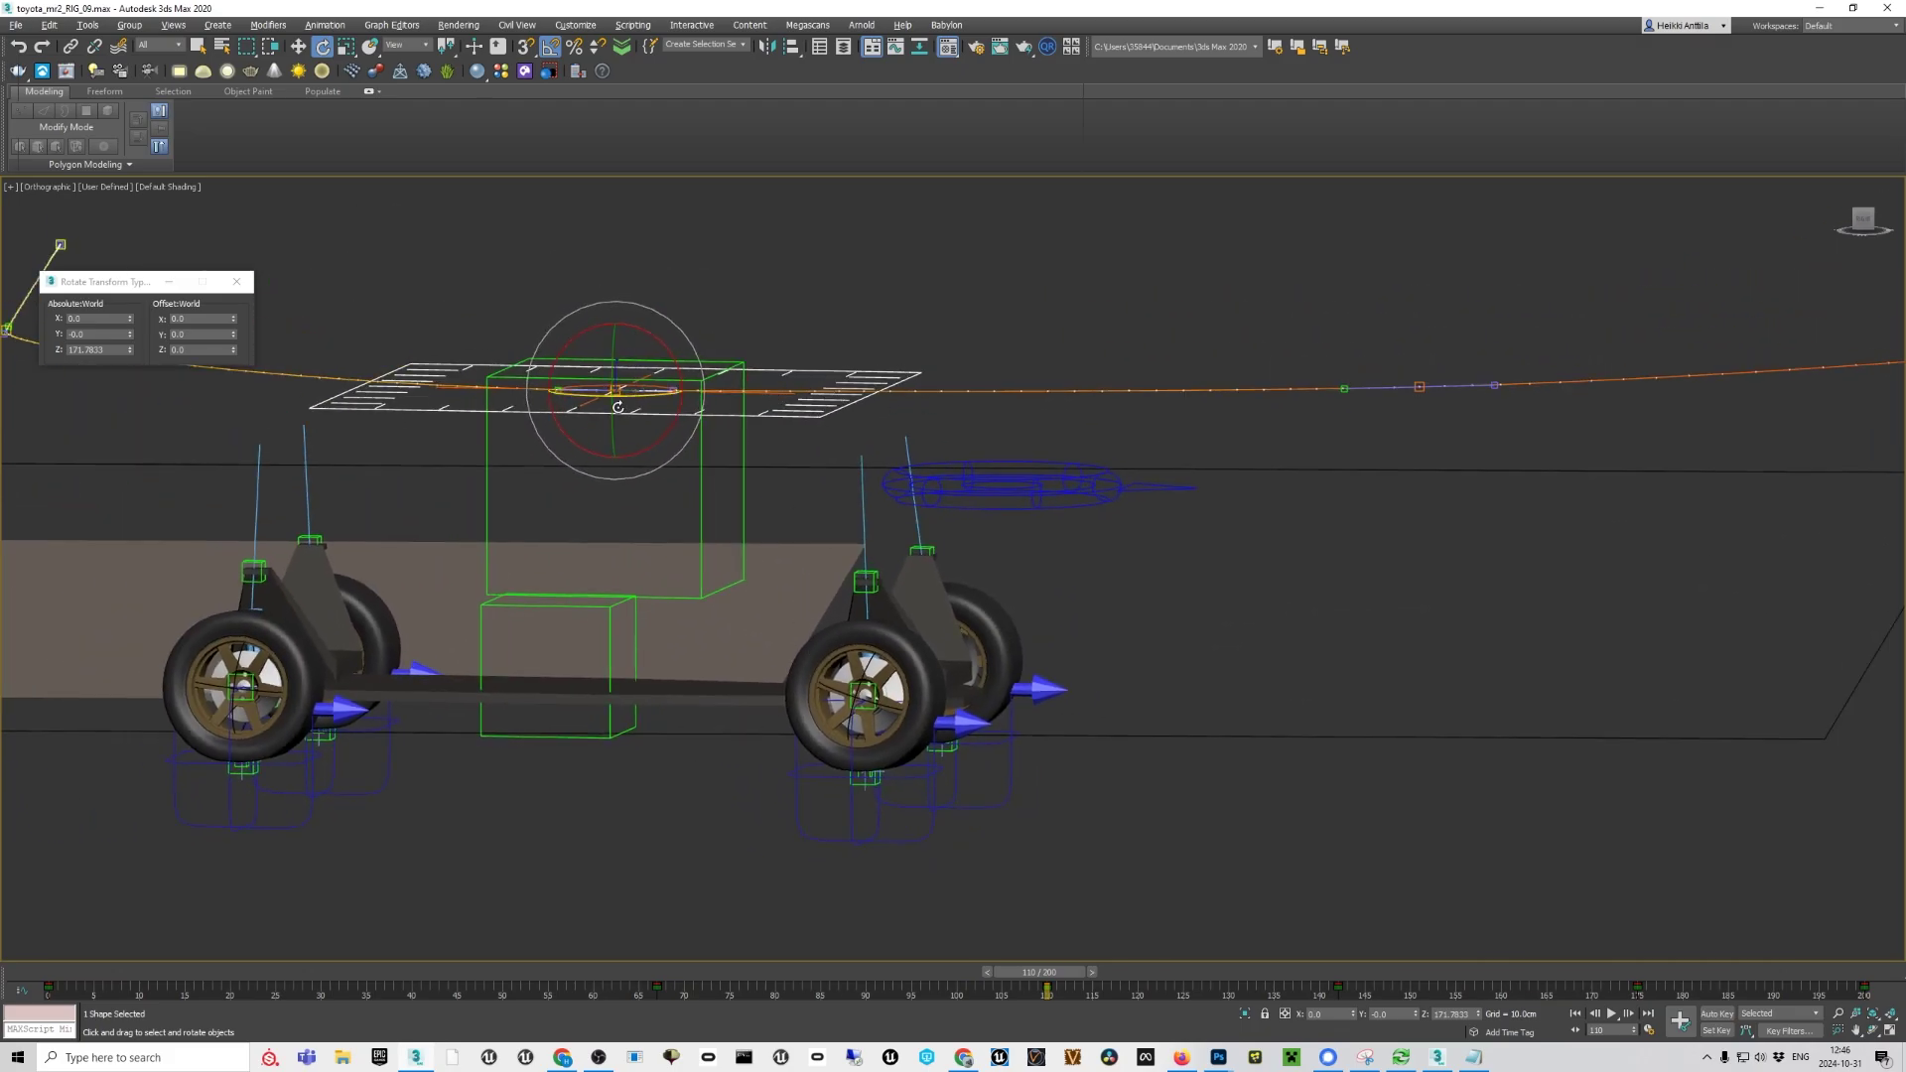
pyautogui.keyDown('alt'); pyautogui.moveTo(616, 703); pyautogui.dragTo(589, 765, button='middle'); pyautogui.keyUp('alt')
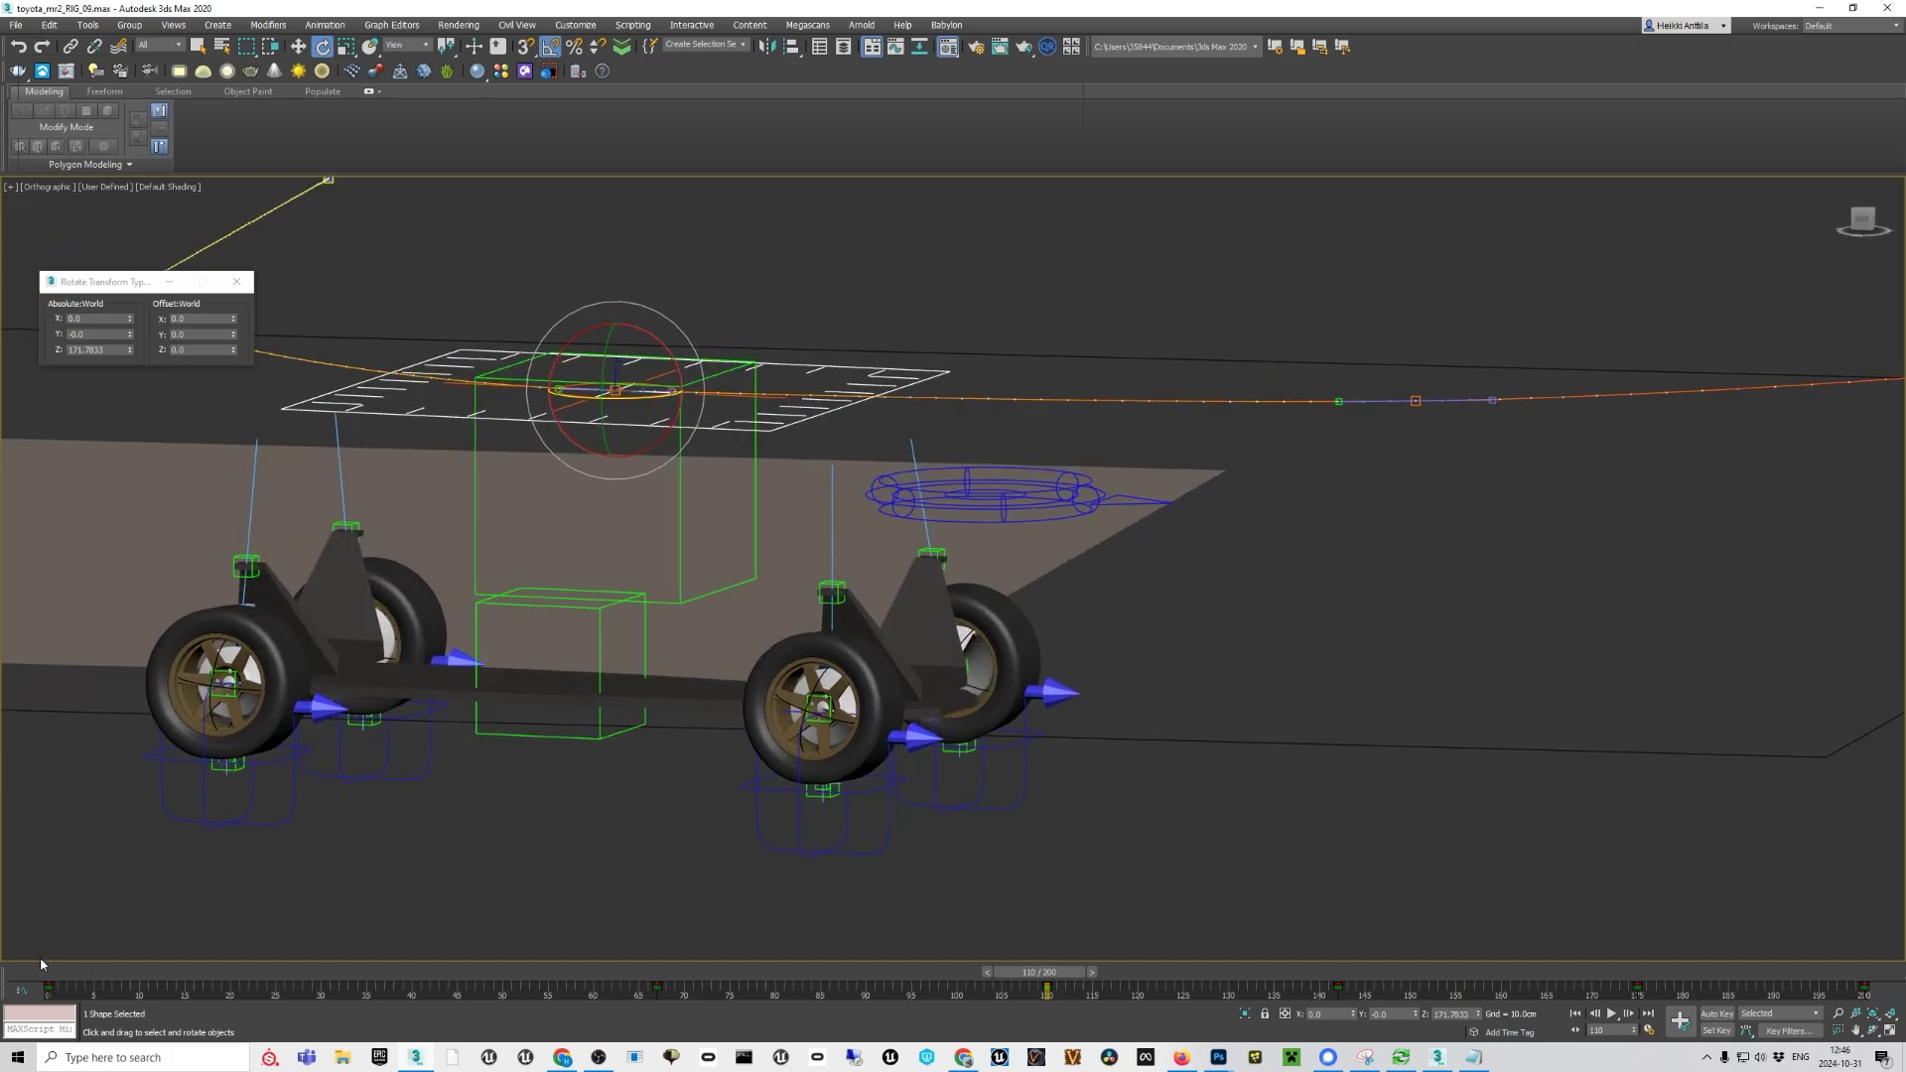
pyautogui.moveTo(41, 979); pyautogui.dragTo(571, 1013)
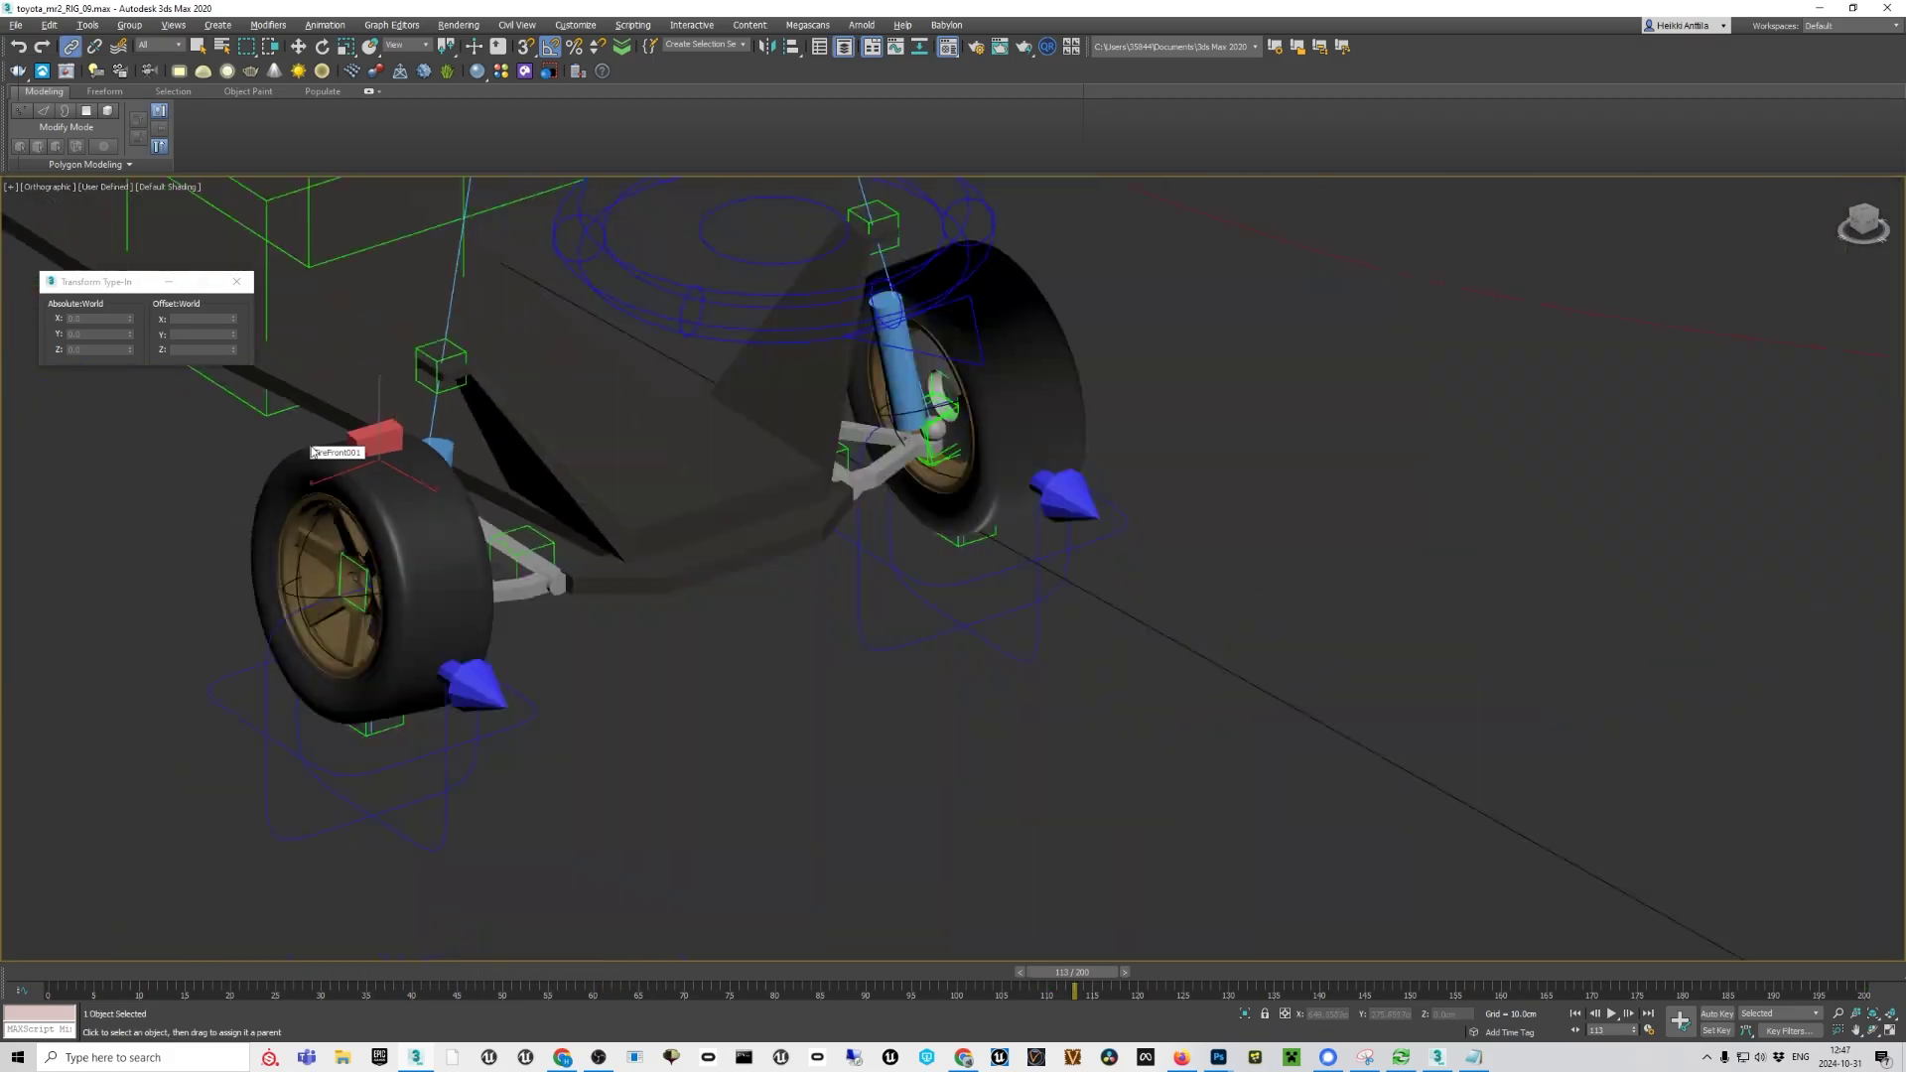
# Scrub to frame 116 and examine how the red marker box on the front wheel turns with the wheel
pyautogui.keyDown('alt'); pyautogui.moveTo(314, 452); pyautogui.dragTo(426, 420, button='middle'); pyautogui.keyUp('alt')
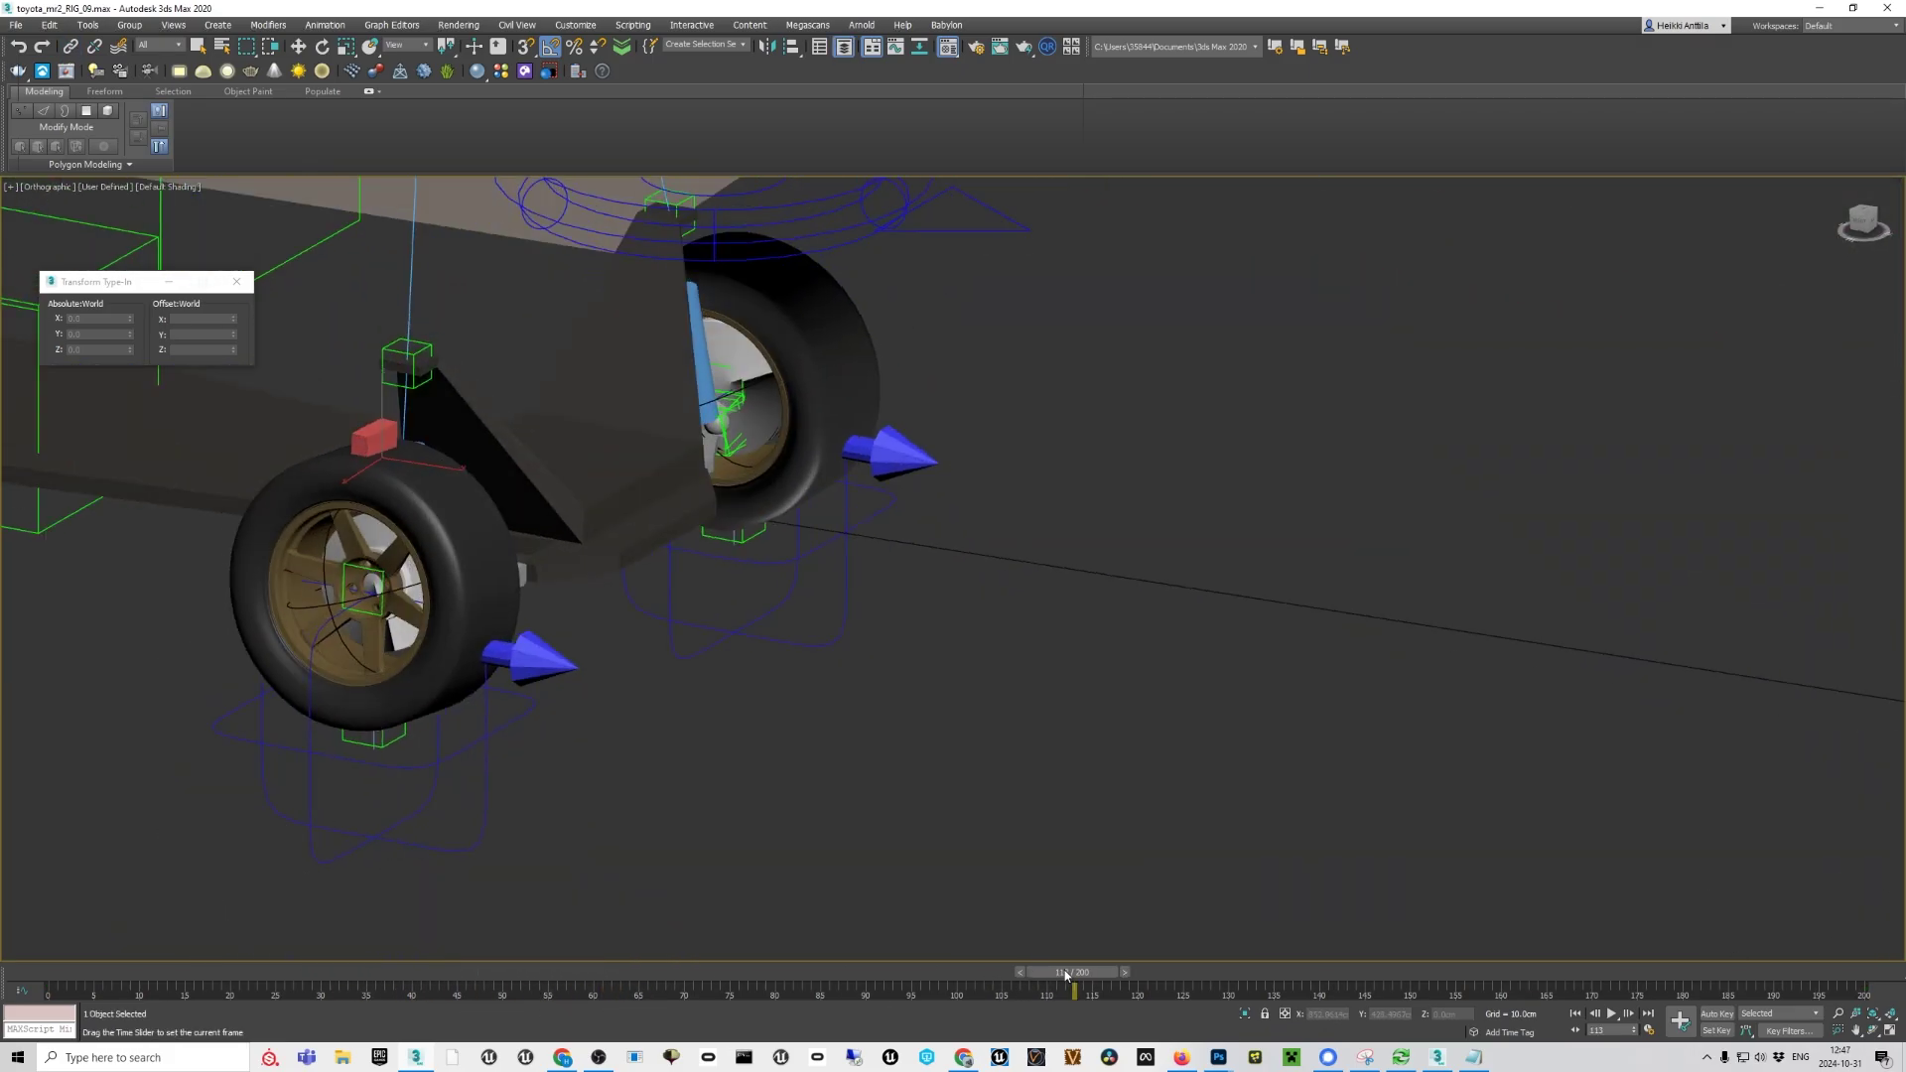
pyautogui.moveTo(1072, 972)
pyautogui.mouseDown()
pyautogui.moveTo(1331, 1001)
pyautogui.moveTo(1088, 973)
pyautogui.mouseUp()
pyautogui.scroll(2, 551, 636)
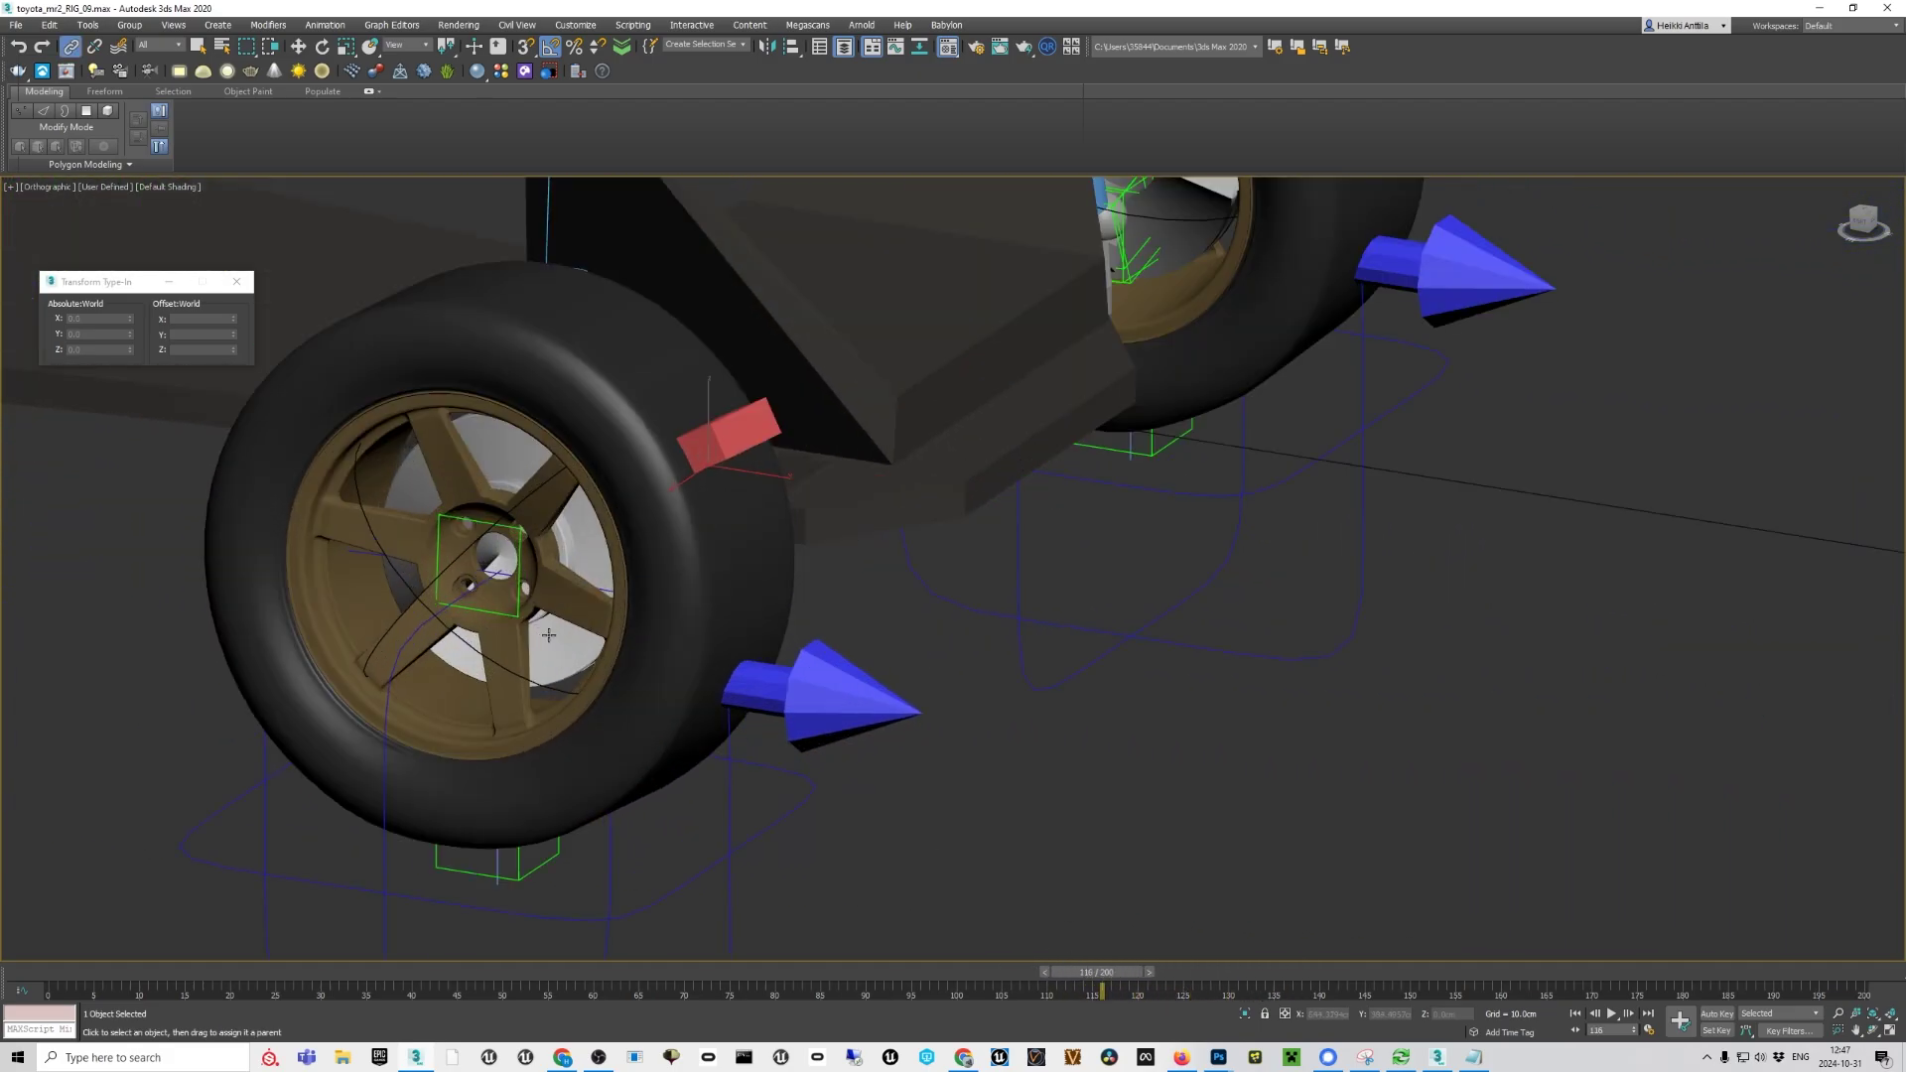
pyautogui.scroll(-5, 576, 685)
pyautogui.scroll(3, 585, 689)
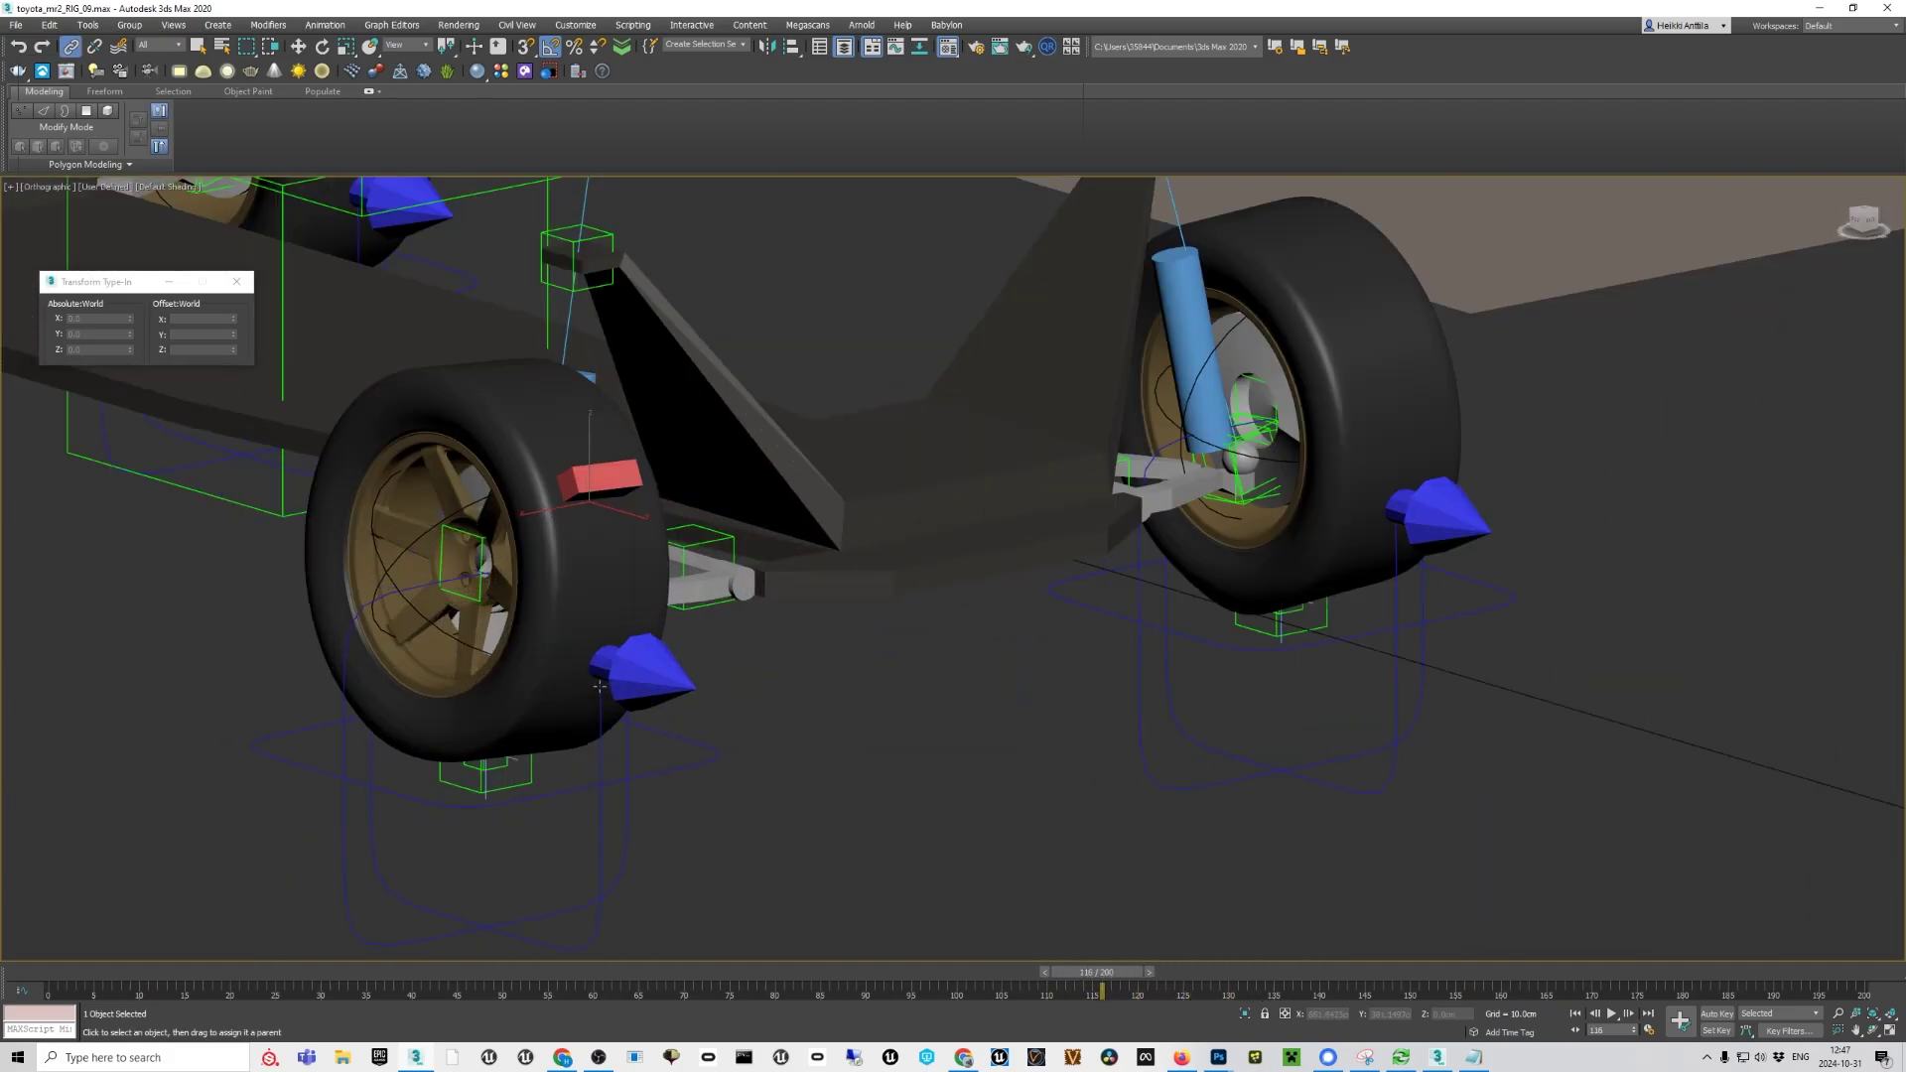
pyautogui.scroll(-3, 595, 687)
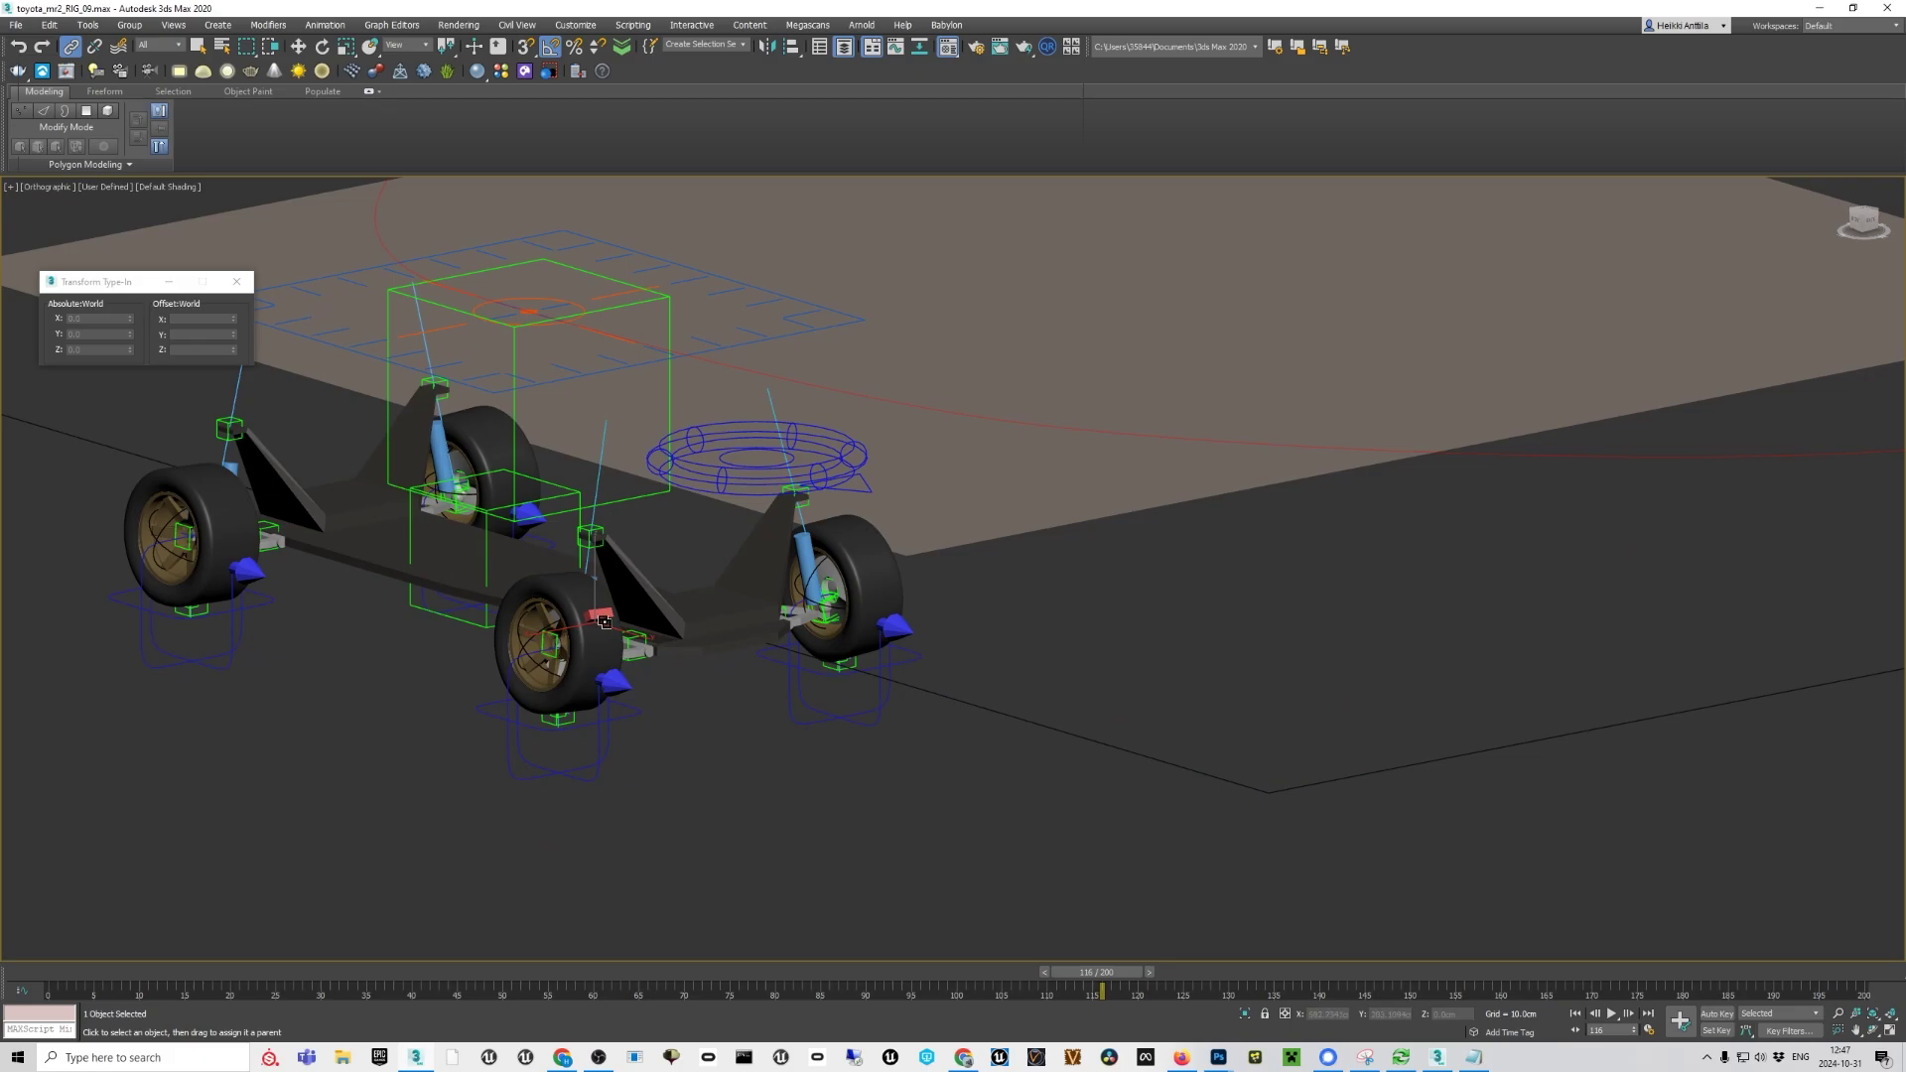
pyautogui.scroll(5, 604, 622)
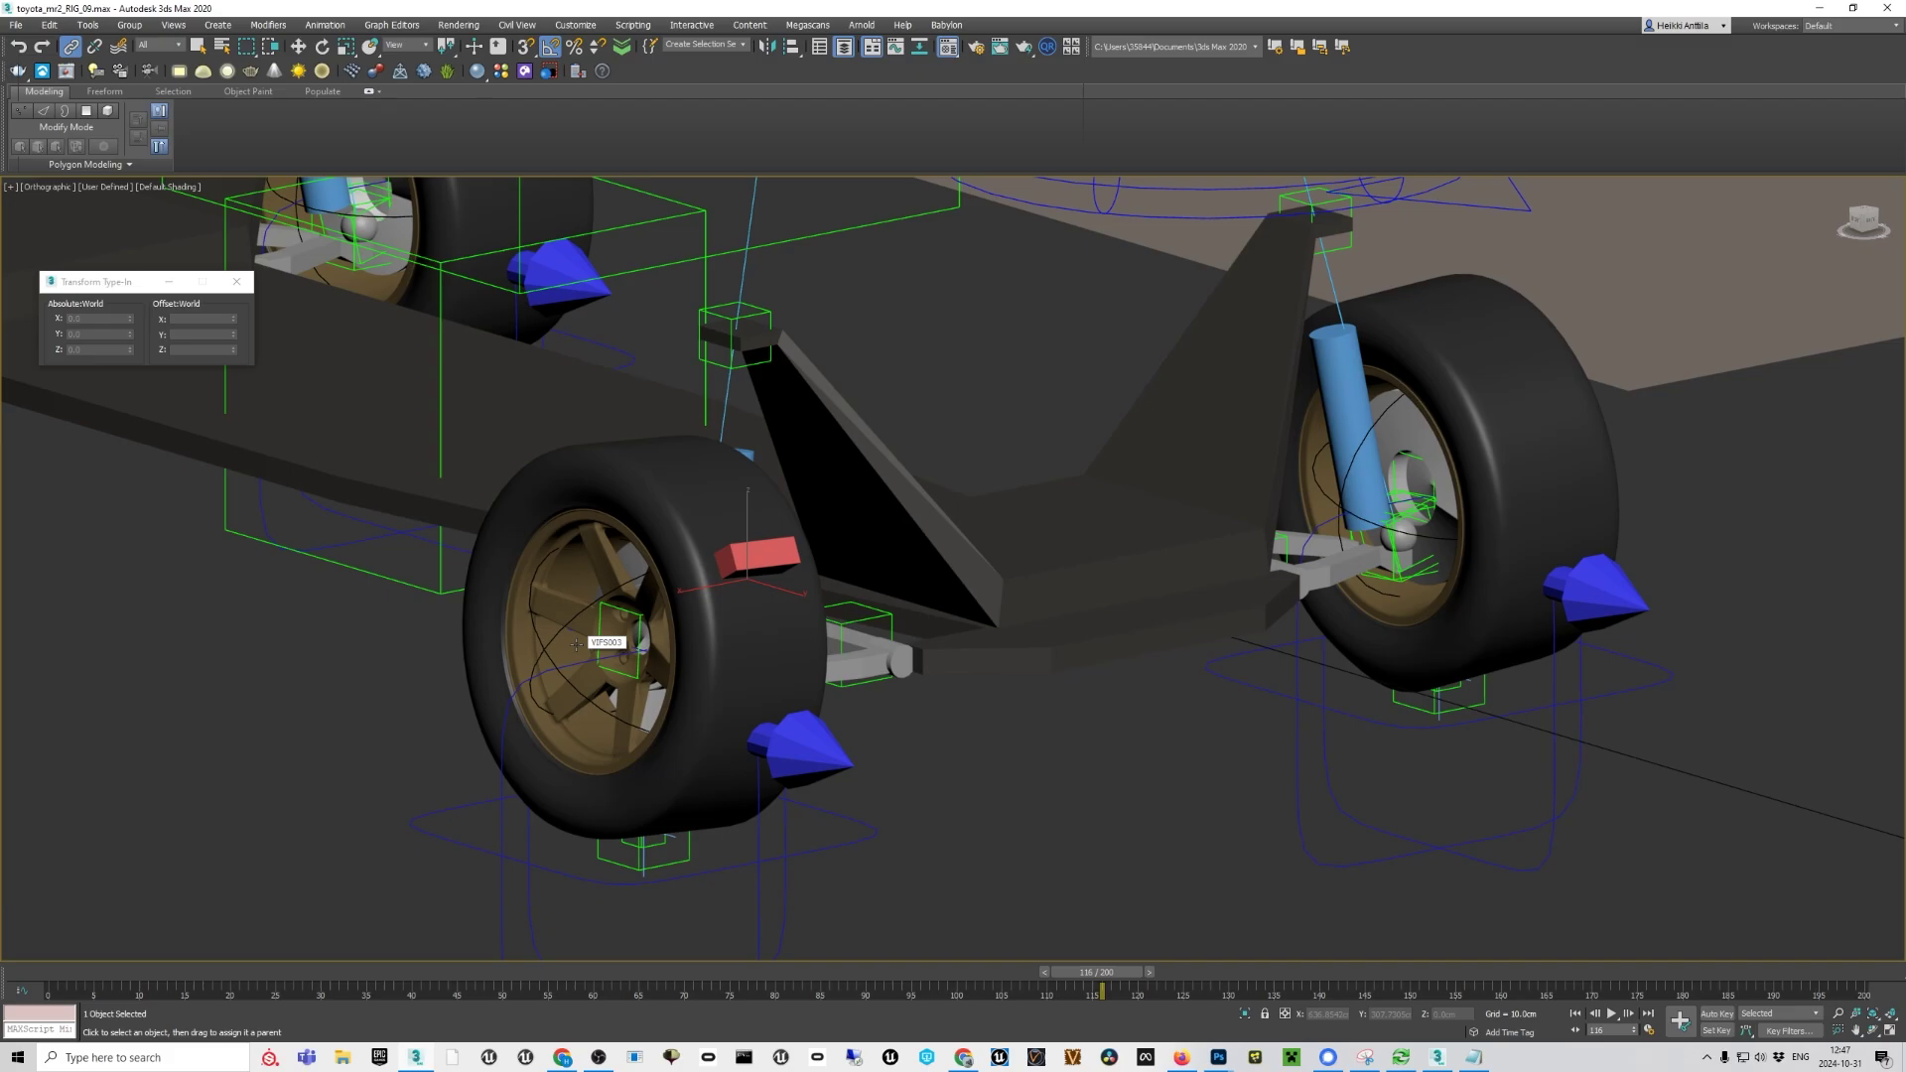
# Examine the whole car against its motion path and ground plane, and return to a close view of the marked front wheel
pyautogui.scroll(-5, 750, 574)
pyautogui.keyDown('alt'); pyautogui.moveTo(750, 574); pyautogui.dragTo(733, 685, button='middle'); pyautogui.keyUp('alt')
pyautogui.scroll(-7, 733, 655)
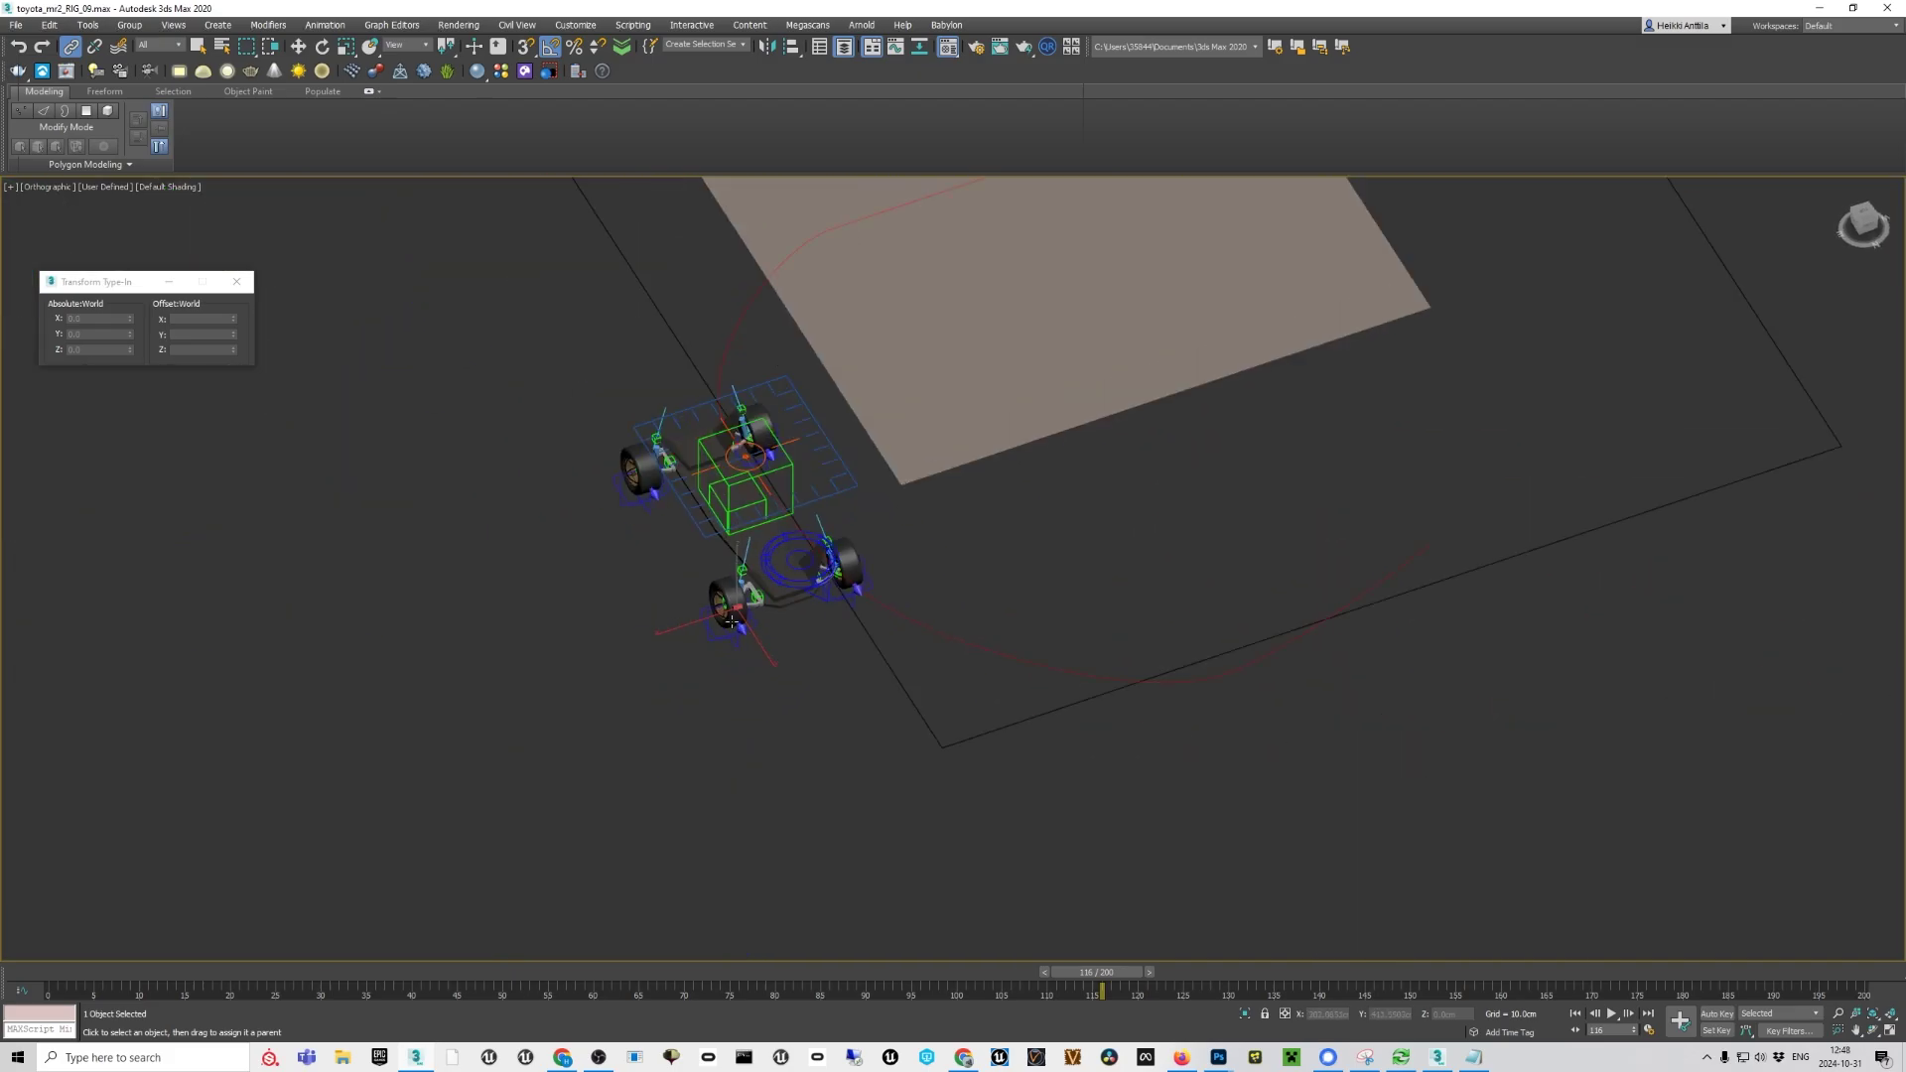
pyautogui.moveTo(958, 417); pyautogui.dragTo(841, 593, button='middle')
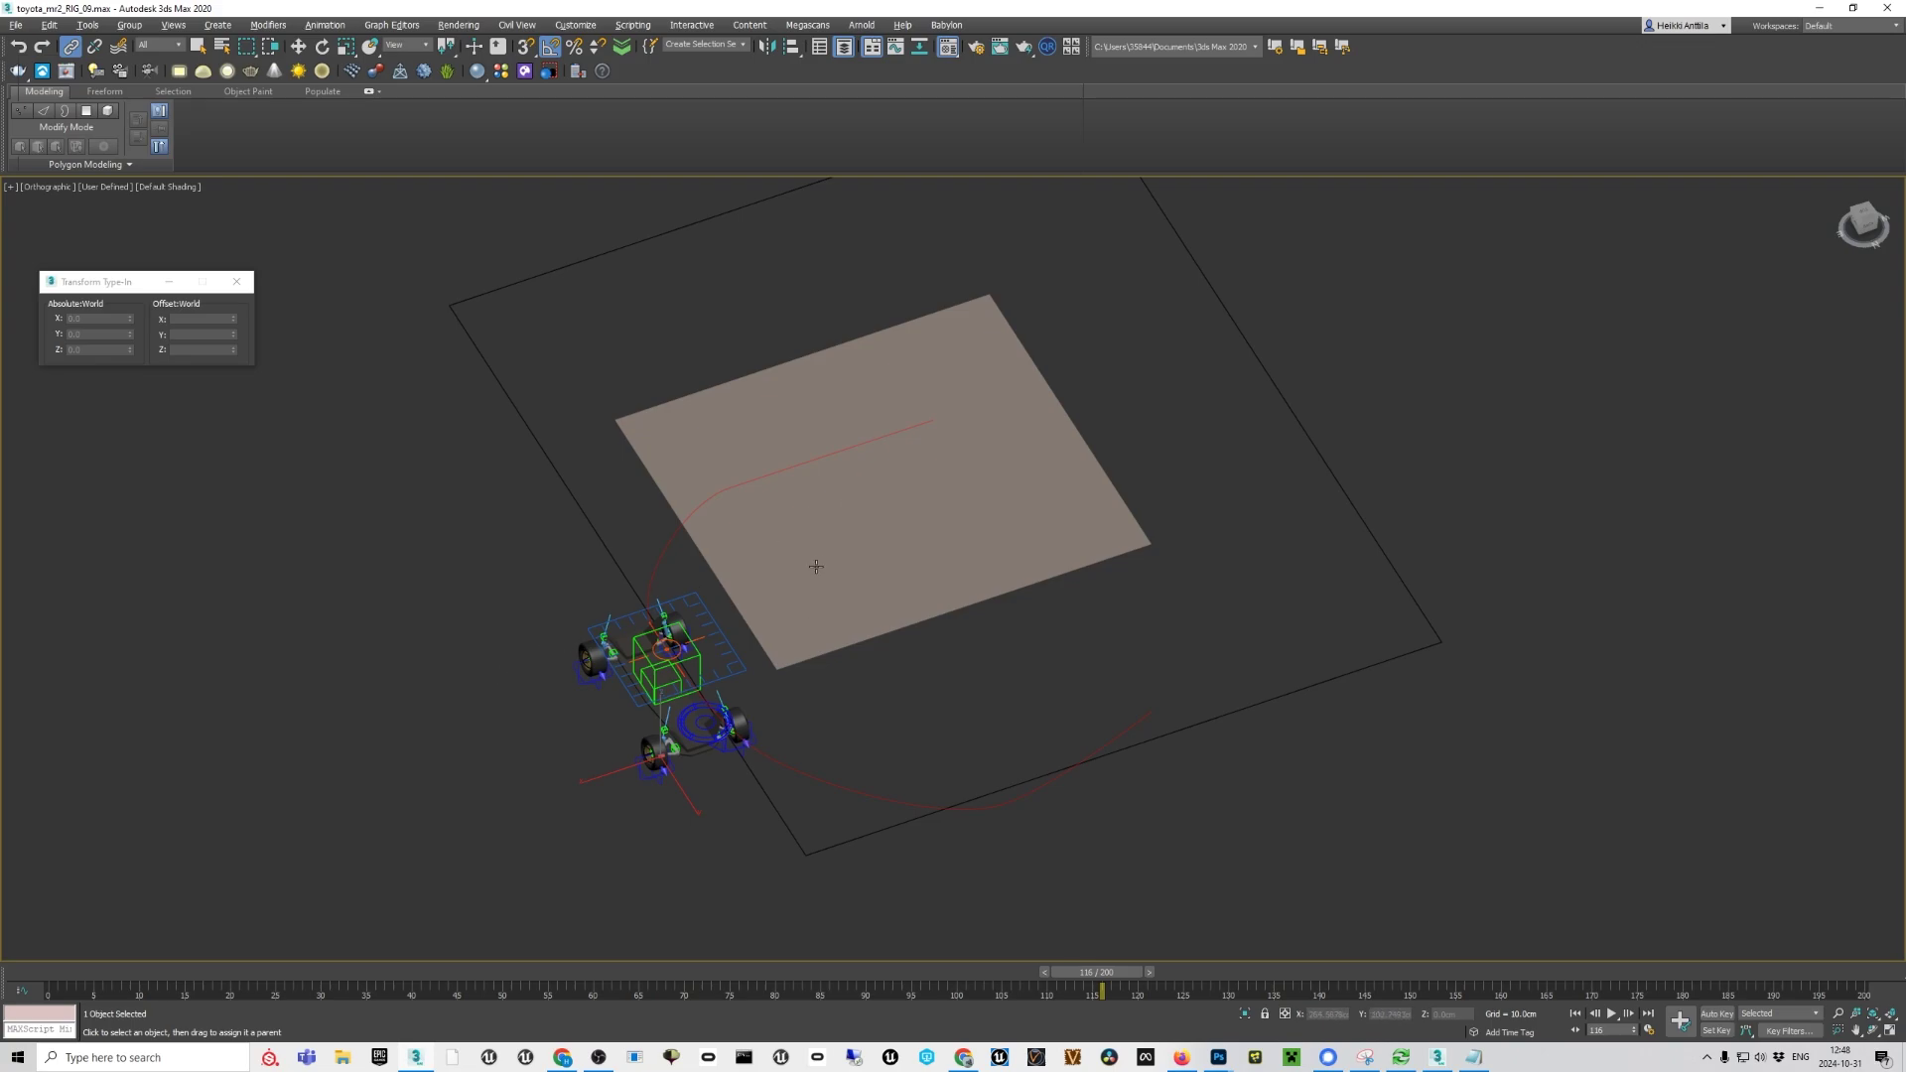
pyautogui.scroll(5, 816, 564)
pyautogui.moveTo(775, 608); pyautogui.dragTo(649, 869, button='middle')
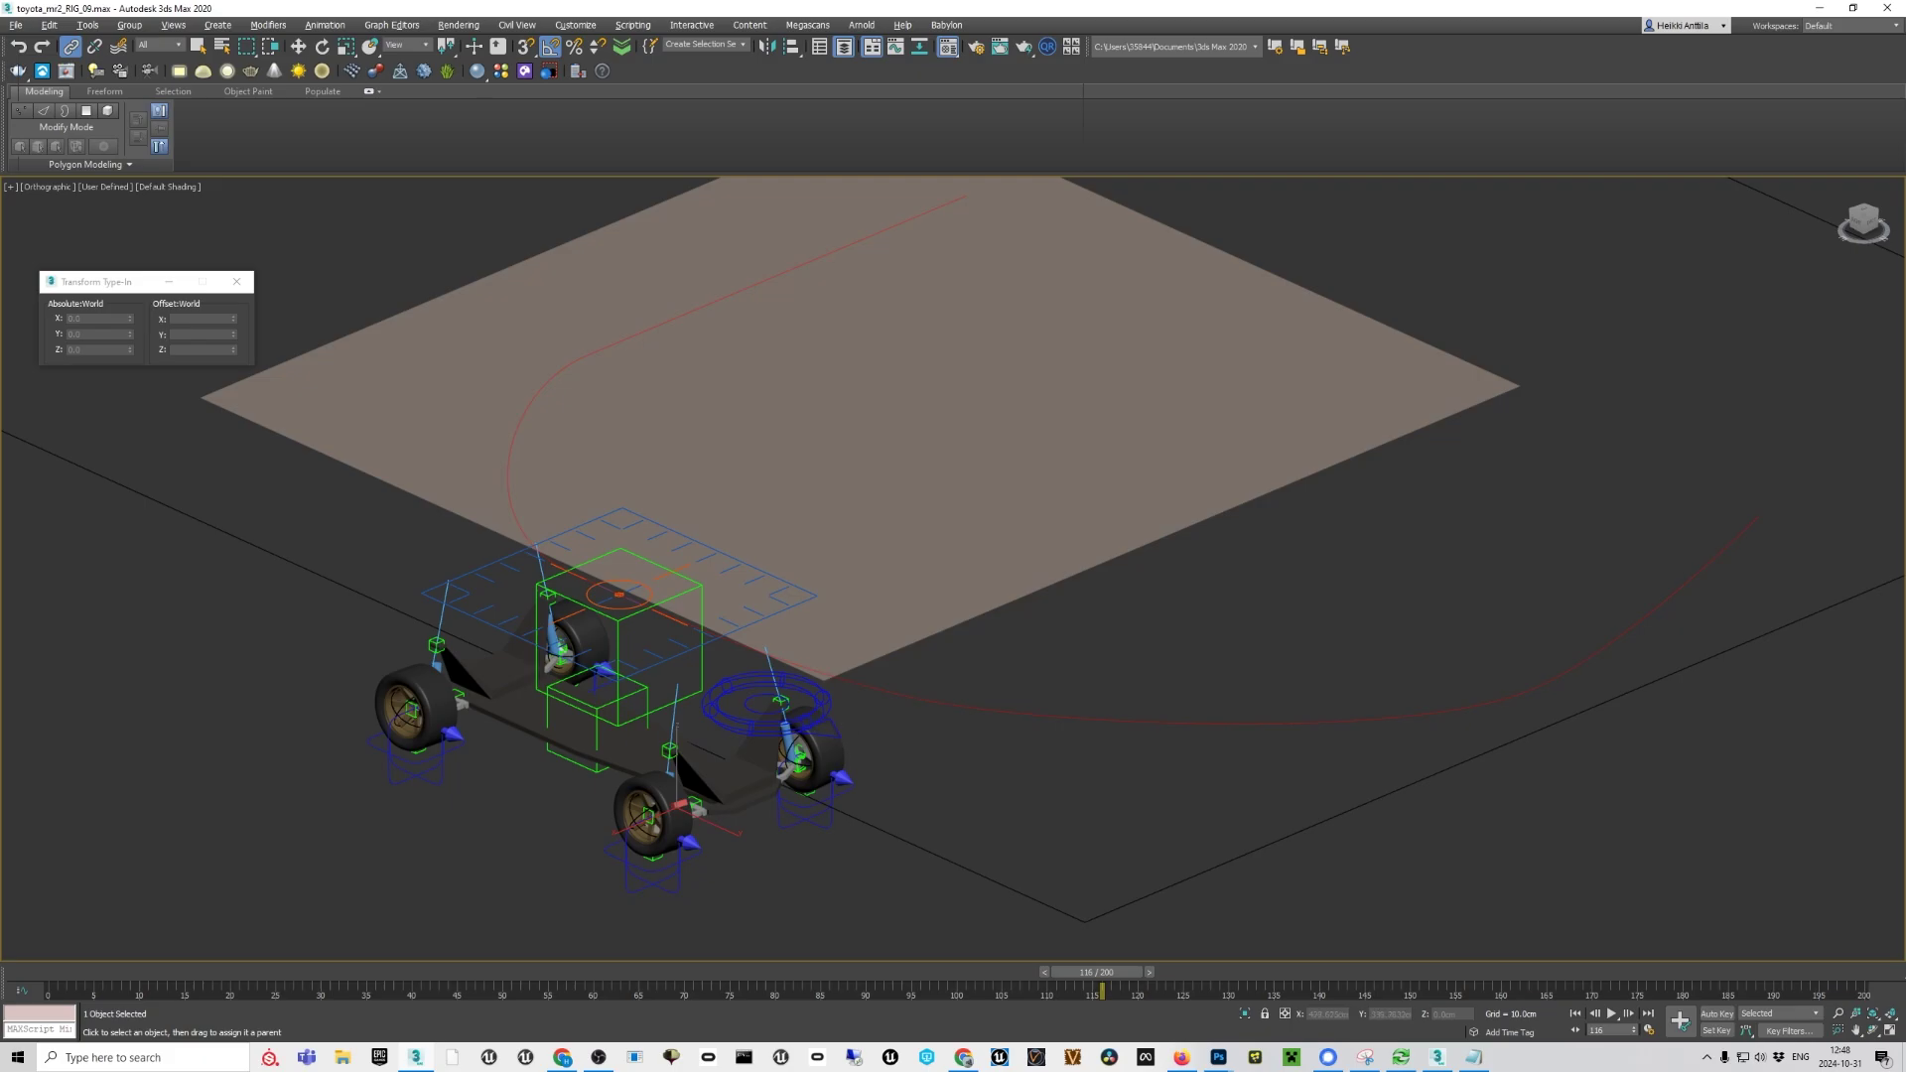
pyautogui.scroll(-3, 804, 719)
pyautogui.keyDown('alt'); pyautogui.moveTo(646, 756); pyautogui.dragTo(713, 773, button='middle'); pyautogui.keyUp('alt')
pyautogui.scroll(3, 713, 773)
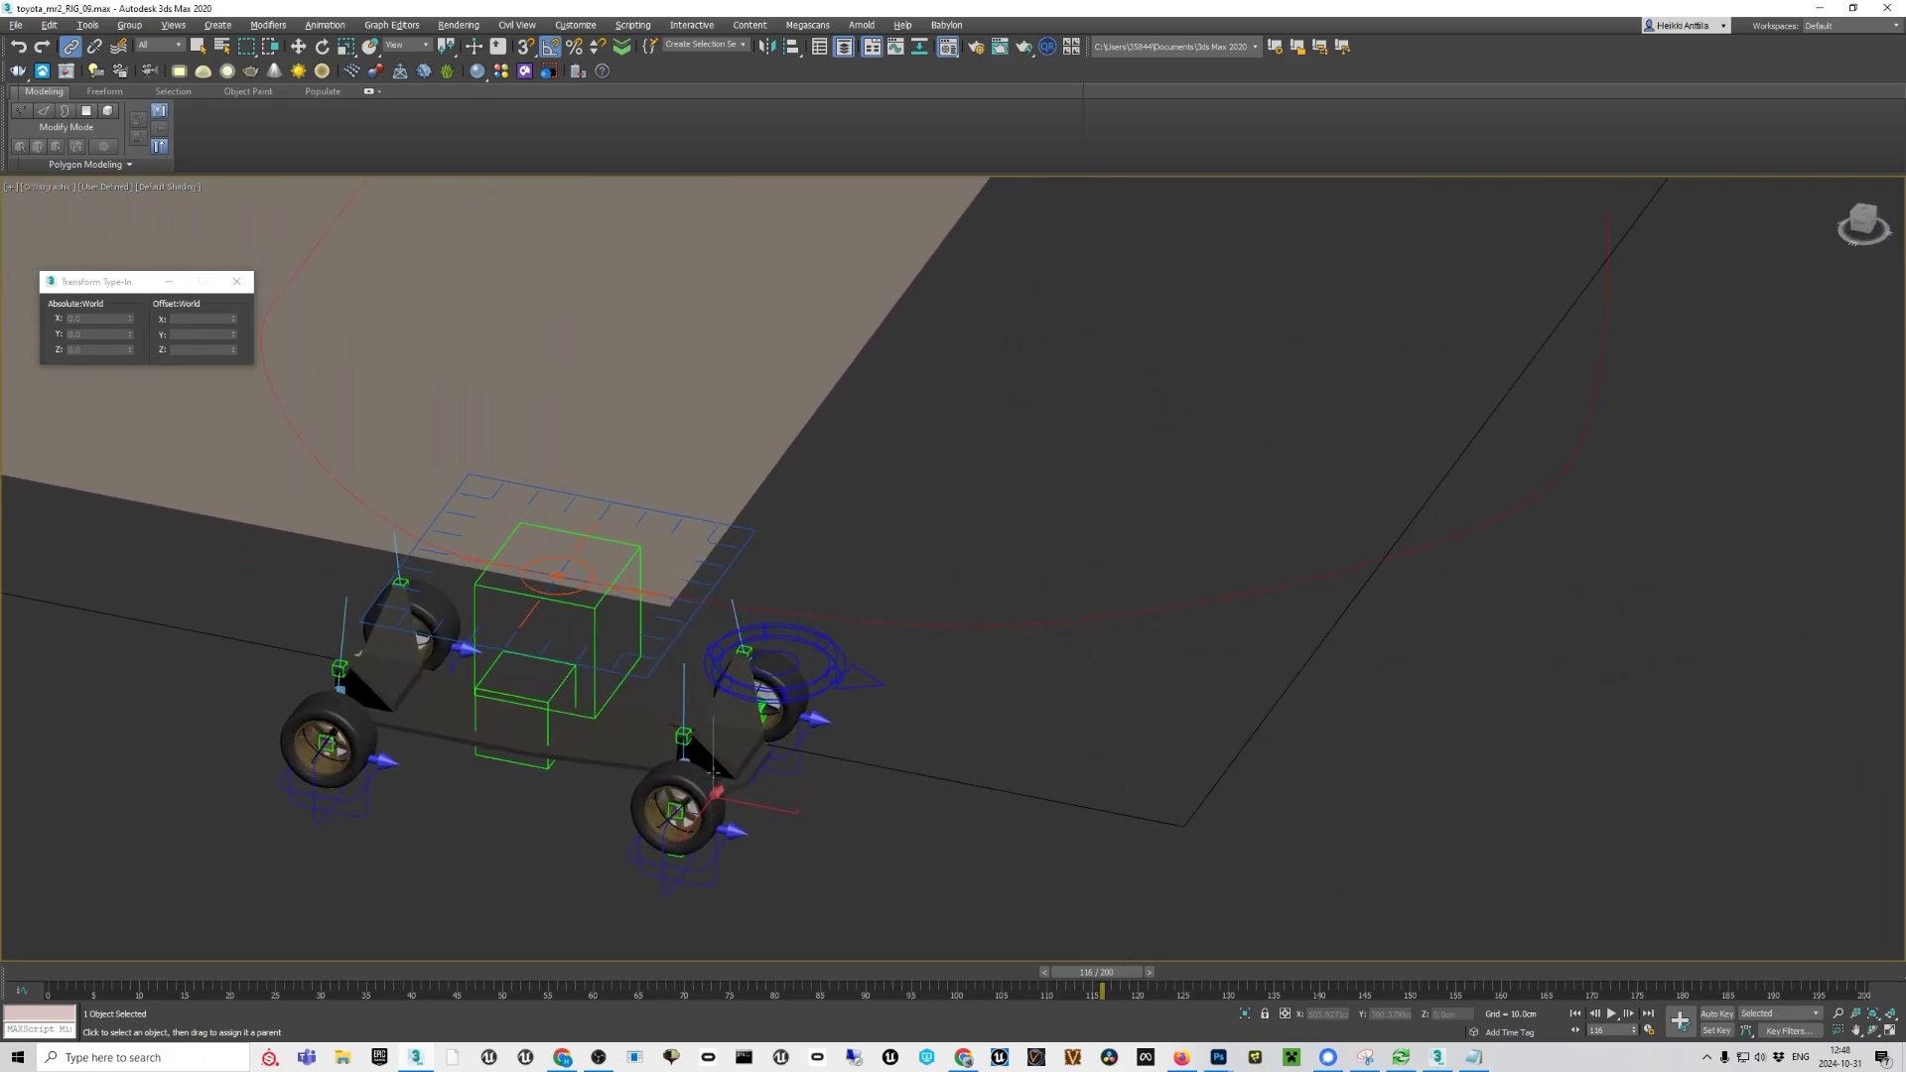
pyautogui.scroll(5, 645, 800)
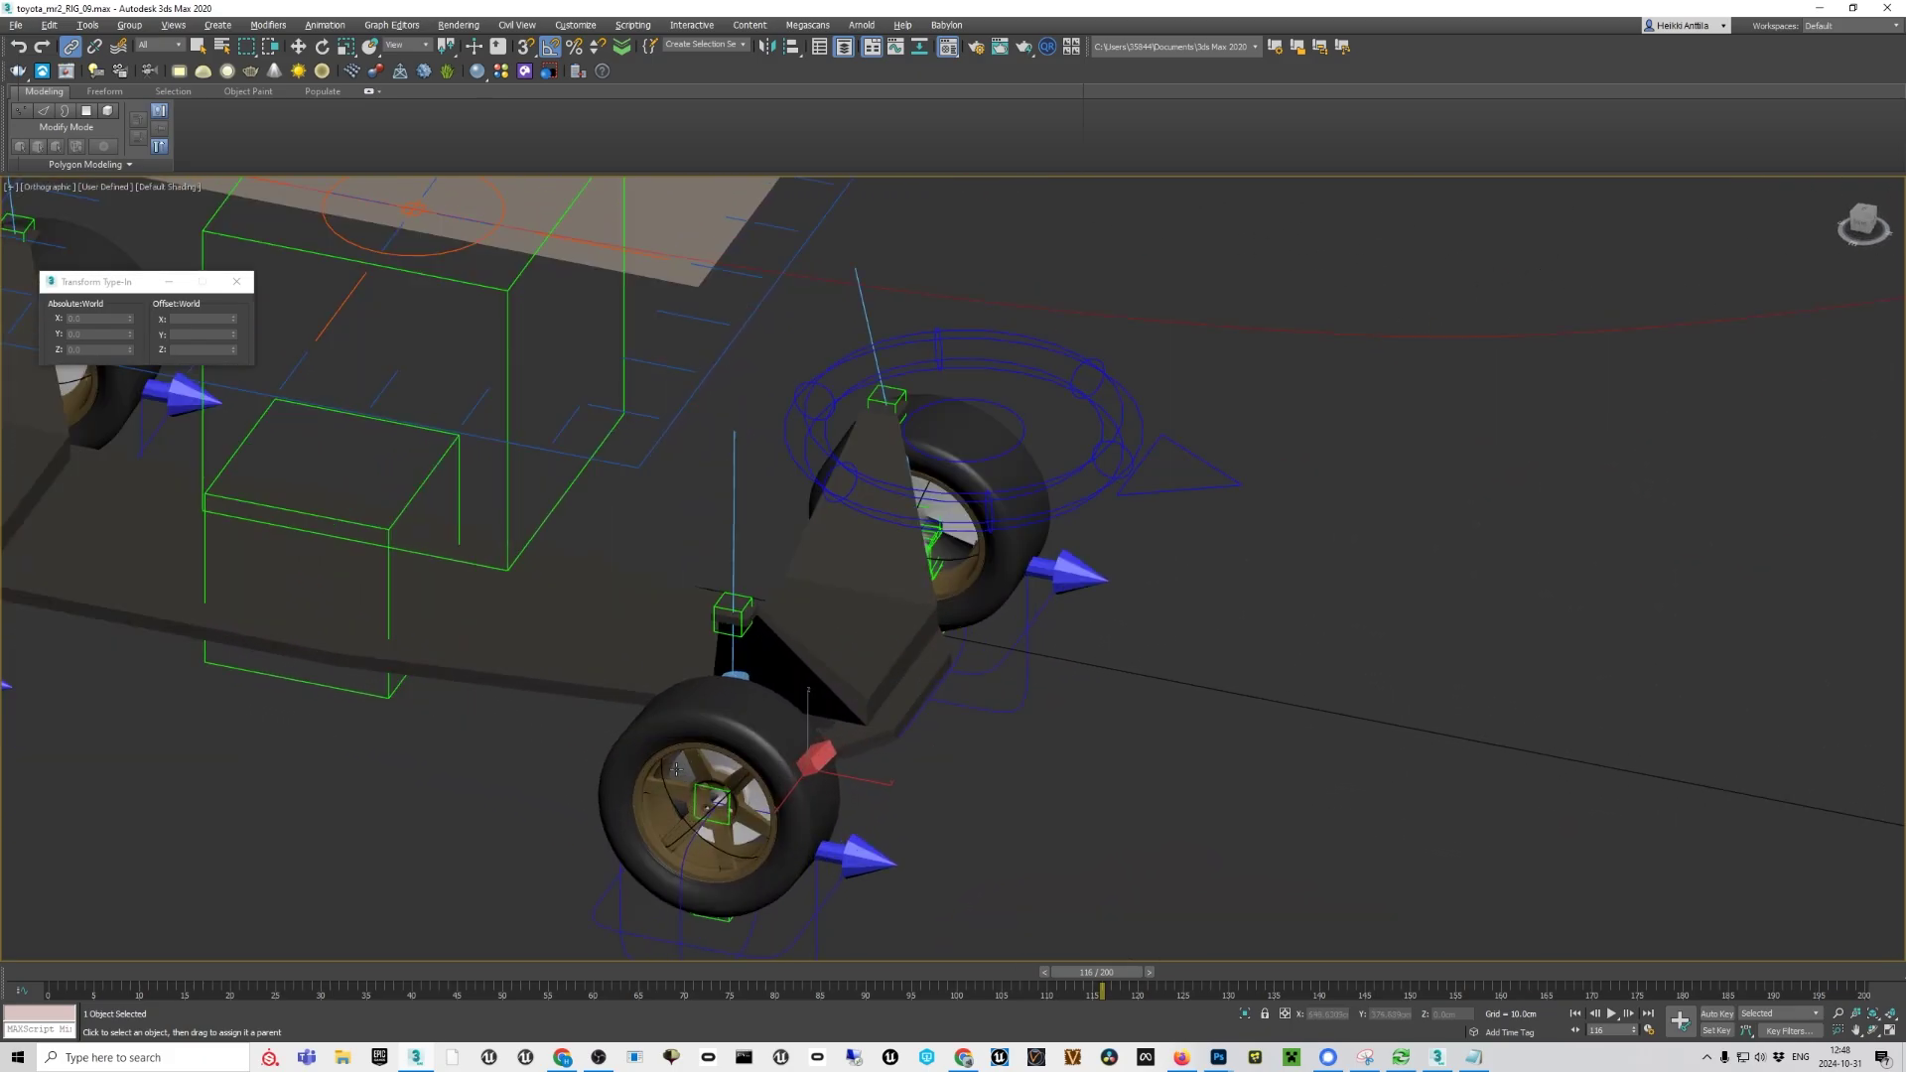